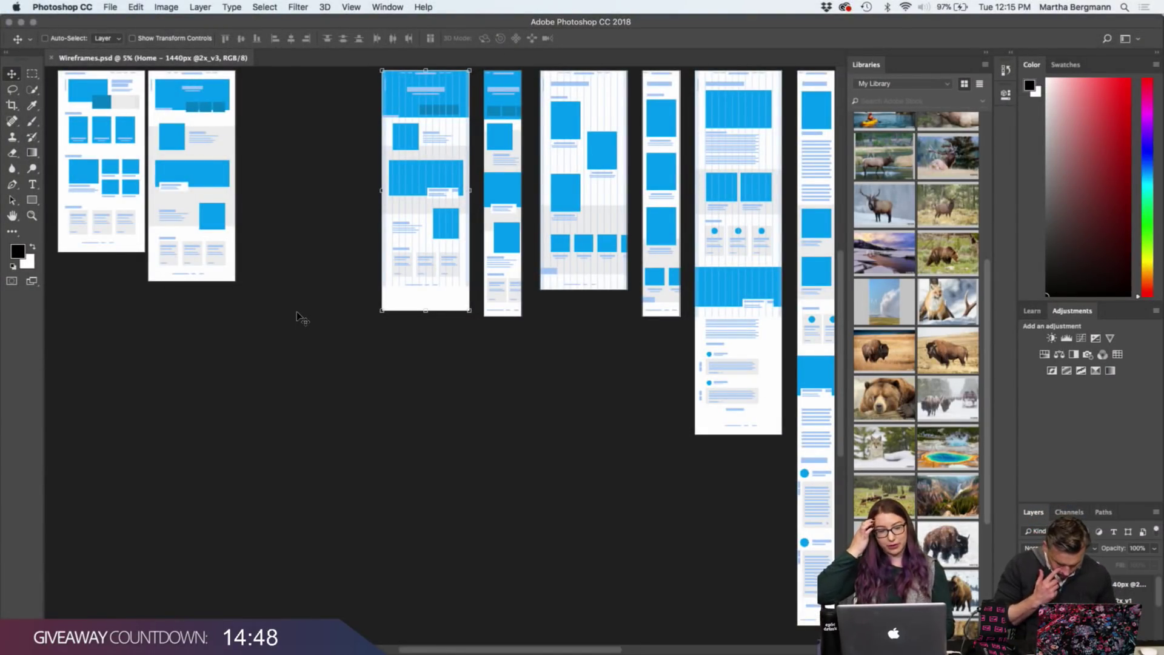
# Compare the v1, v2 and v3 Home desktop wireframes, along with the Home mobile and Activities artboards beside them.
pyautogui.scroll(3, 296, 311)
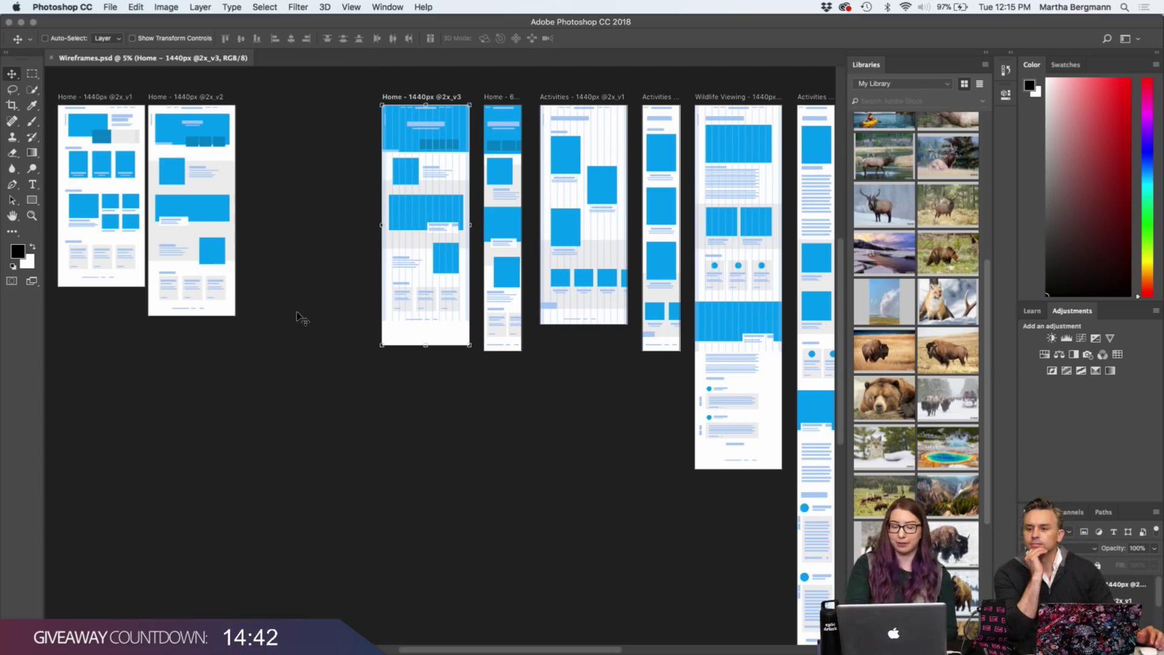
pyautogui.scroll(2, 296, 311)
pyautogui.hscroll(-3, 297, 311)
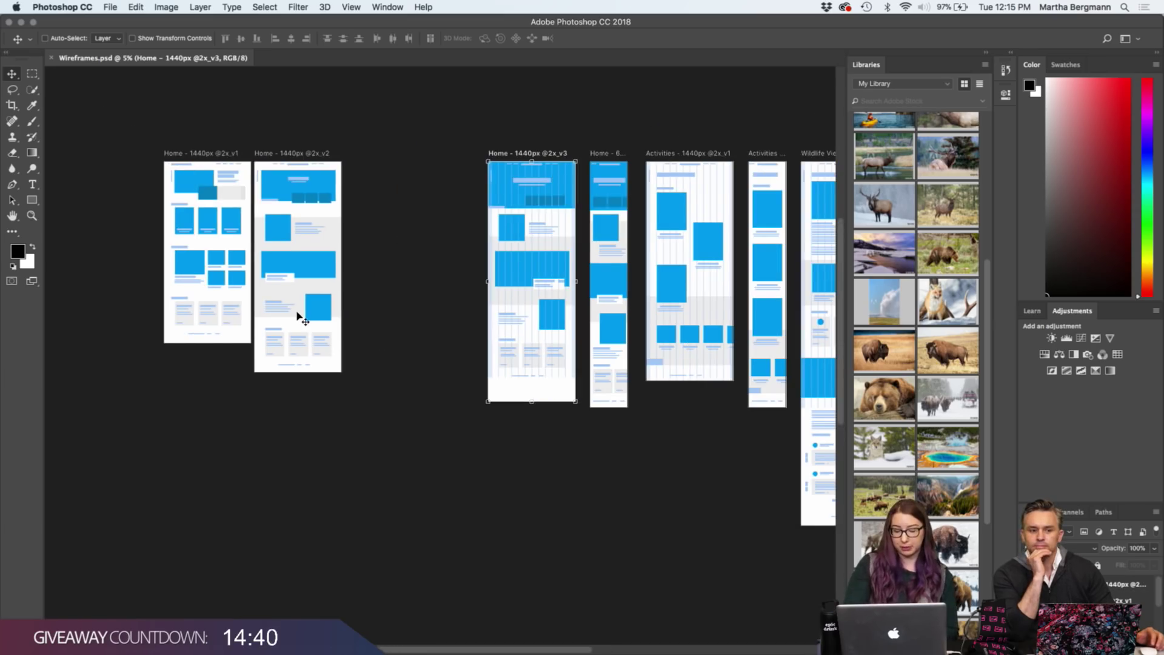
pyautogui.press('super+equal')
pyautogui.press('super+equal')
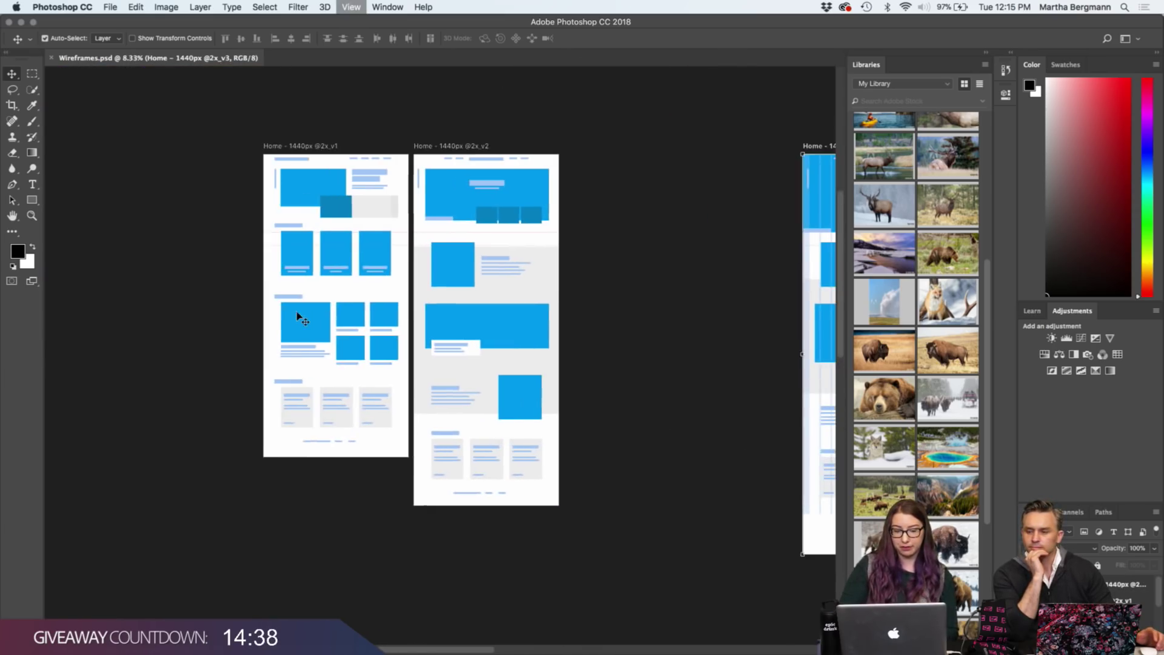
pyautogui.press('super+equal')
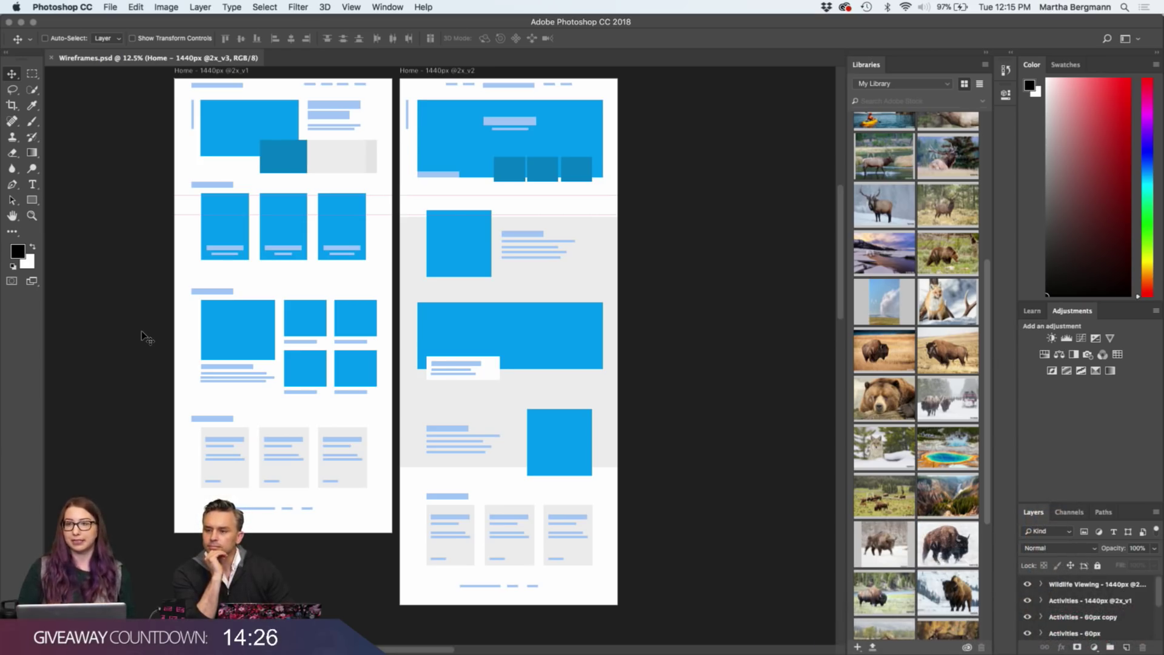
pyautogui.hscroll(5, 553, 317)
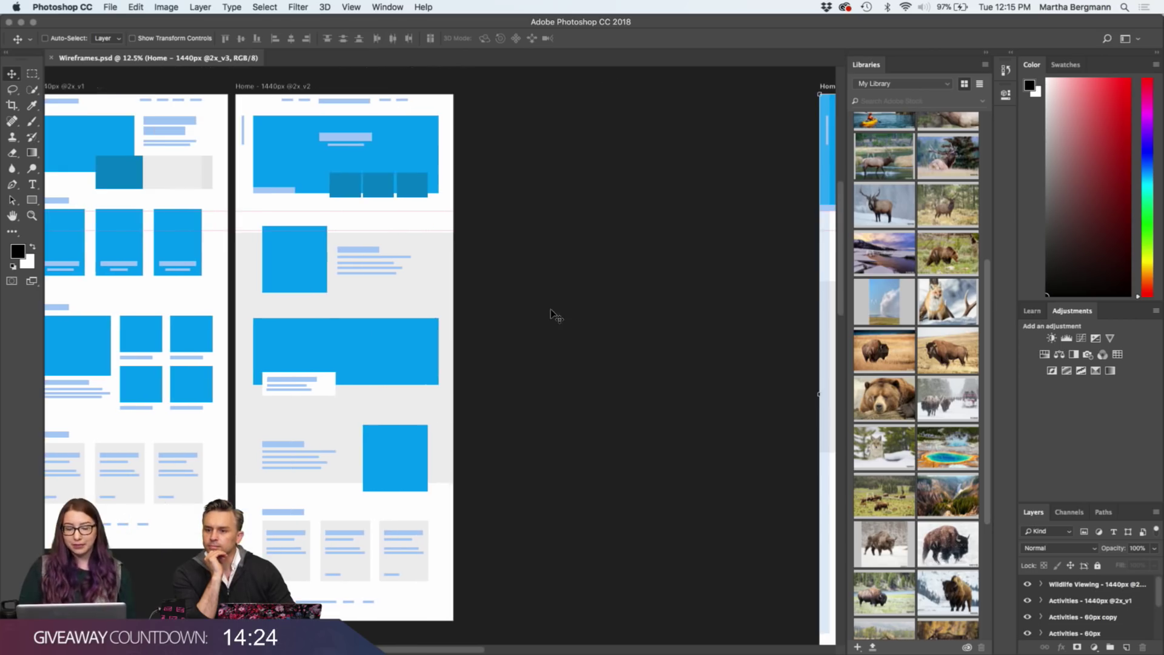
pyautogui.hscroll(12, 597, 273)
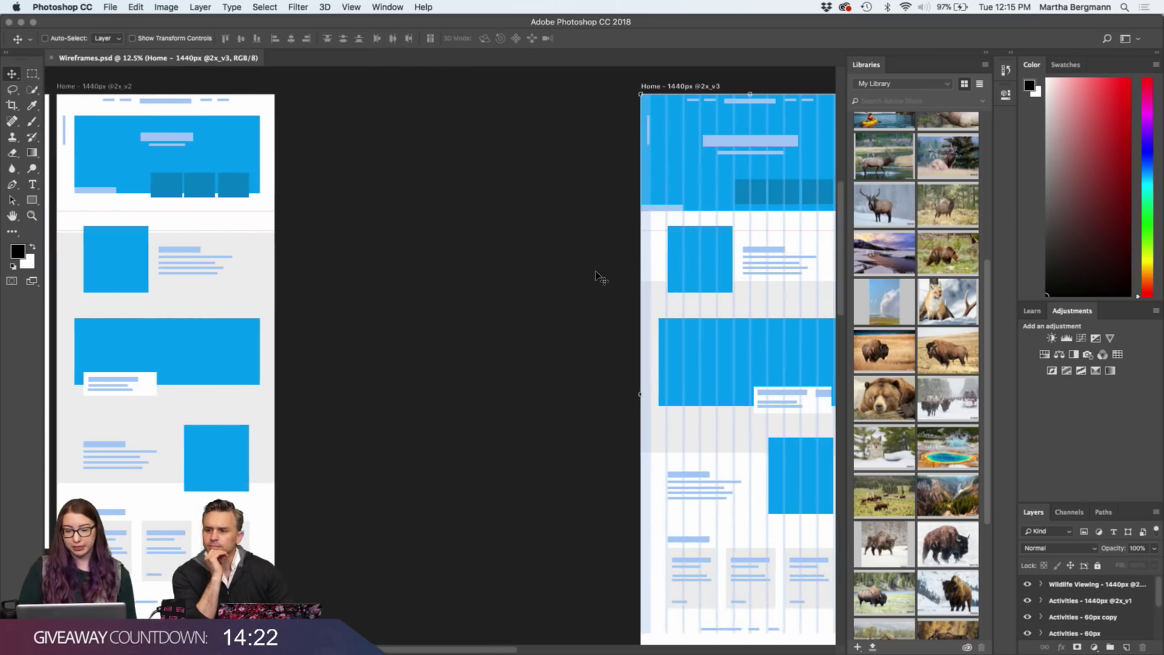
pyautogui.hscroll(3, 597, 275)
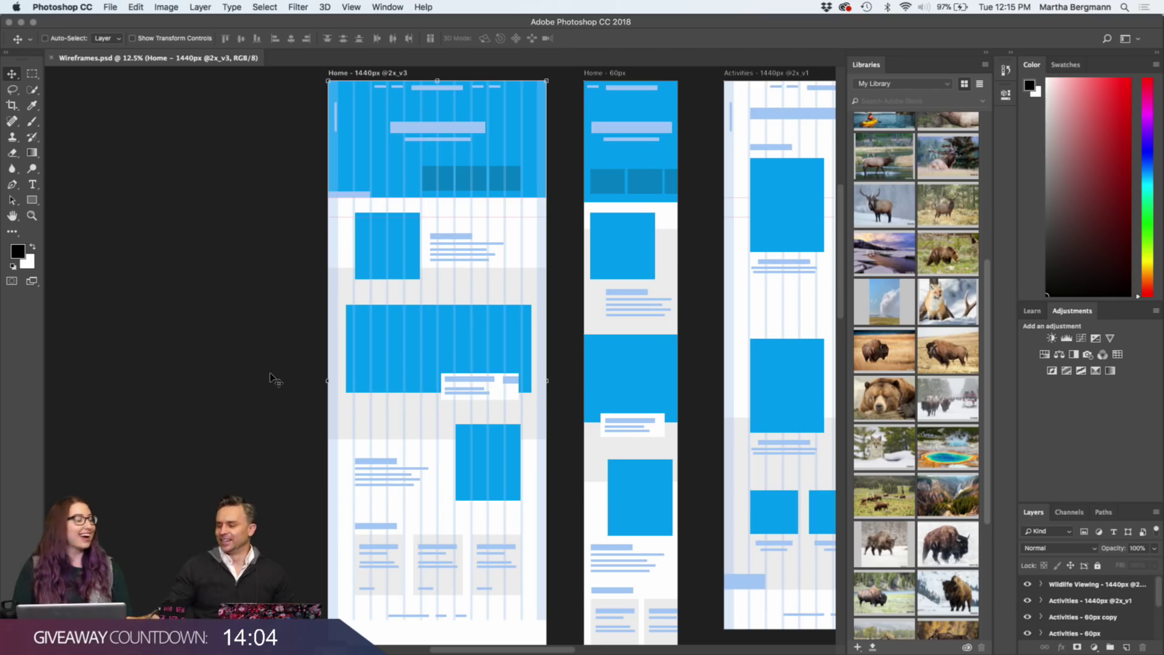
pyautogui.hscroll(-15, 271, 372)
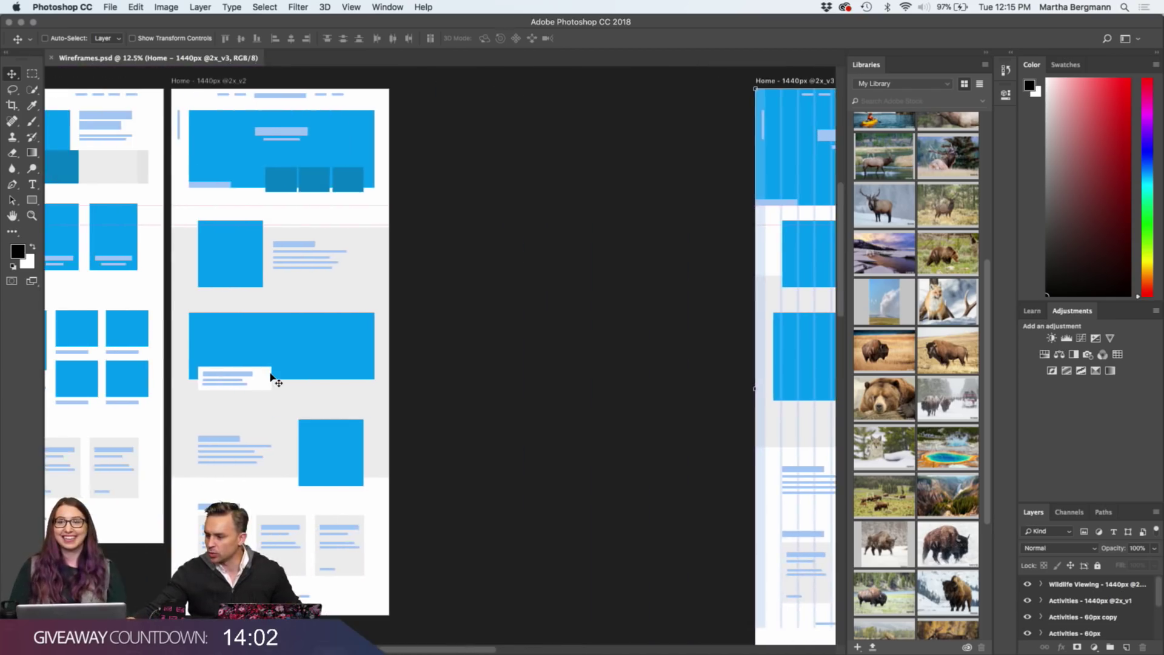
pyautogui.hscroll(-12, 271, 374)
pyautogui.scroll(2, 270, 373)
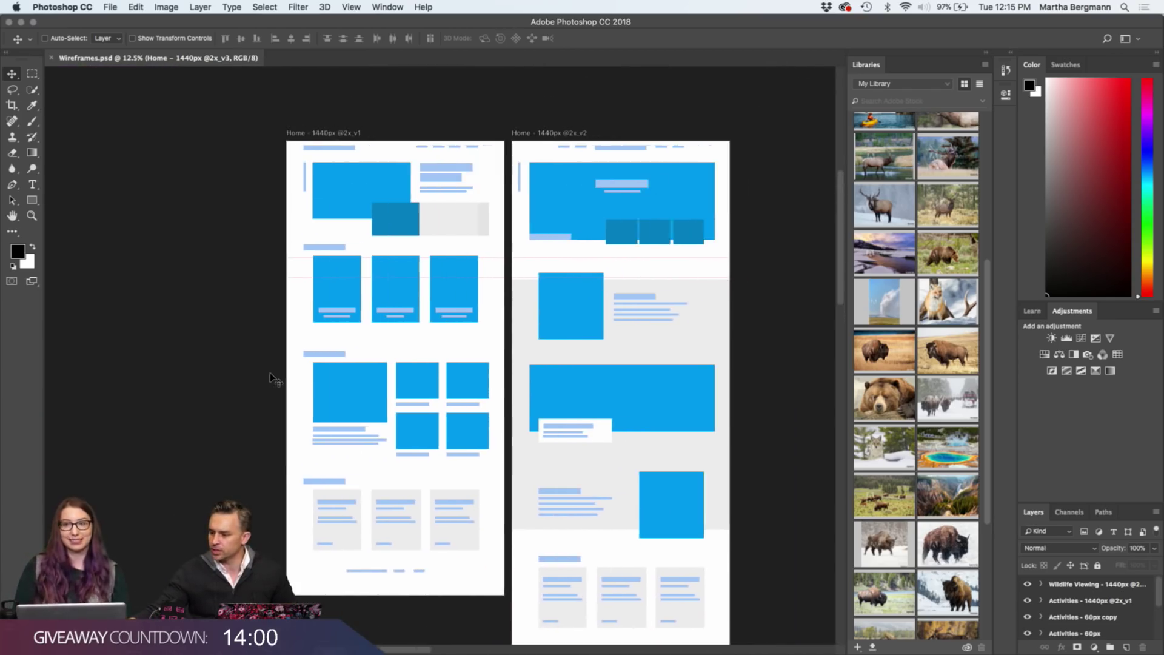
pyautogui.hscroll(2, 270, 374)
pyautogui.scroll(-2, 270, 373)
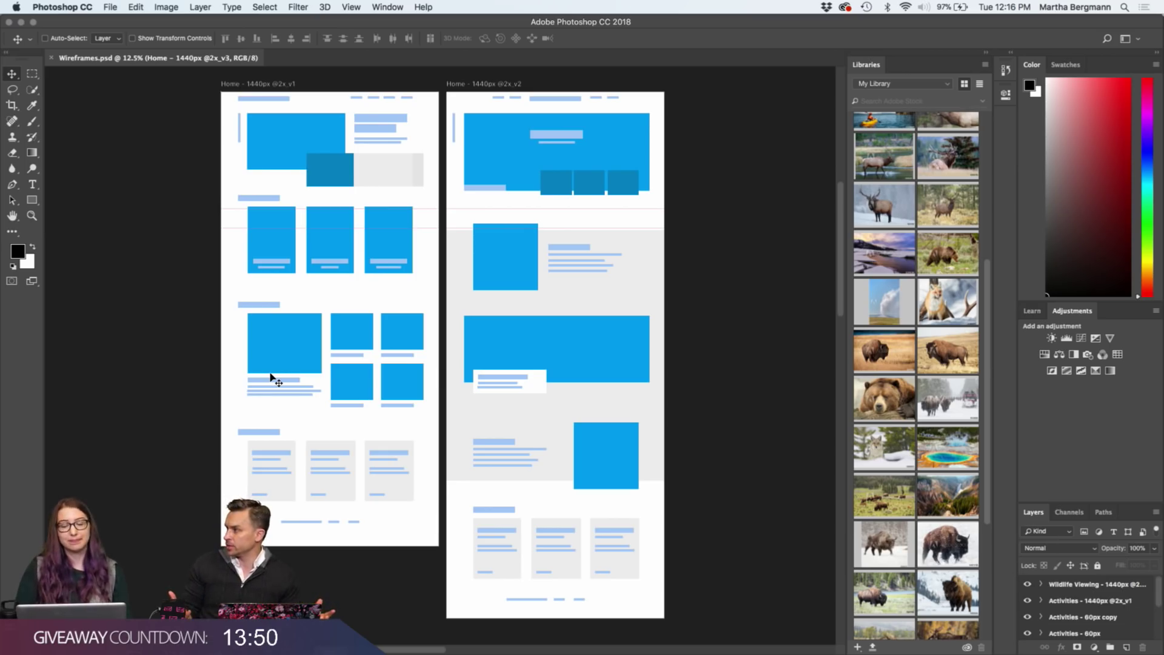
pyautogui.hscroll(8, 271, 378)
pyautogui.hscroll(10, 271, 377)
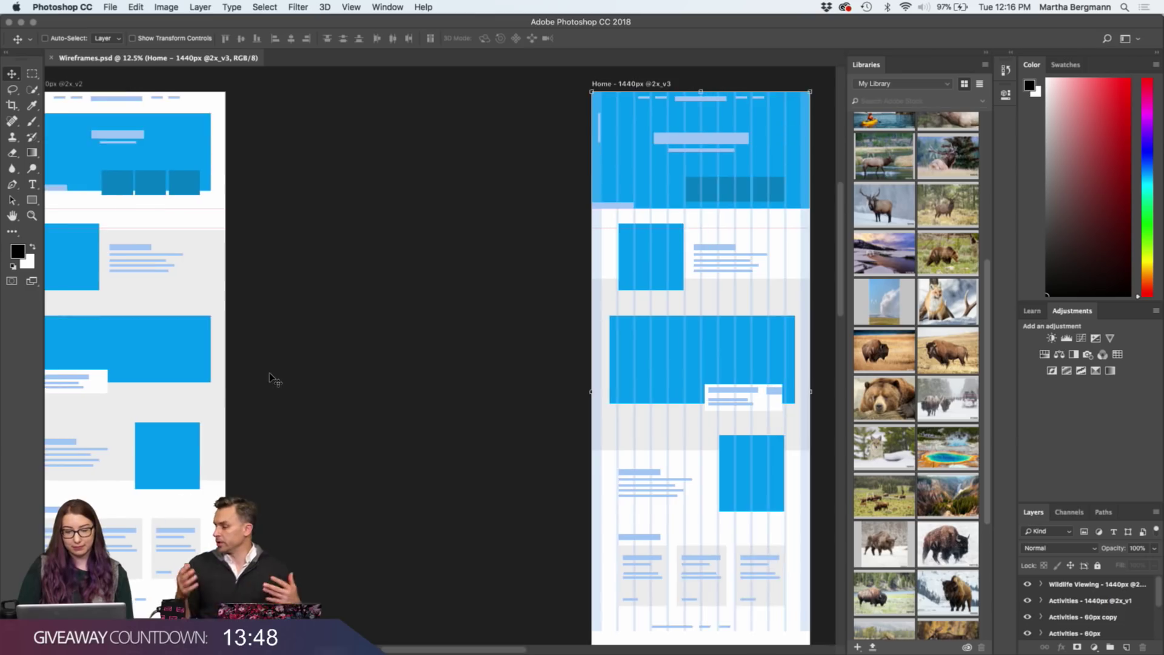
pyautogui.hscroll(2, 271, 378)
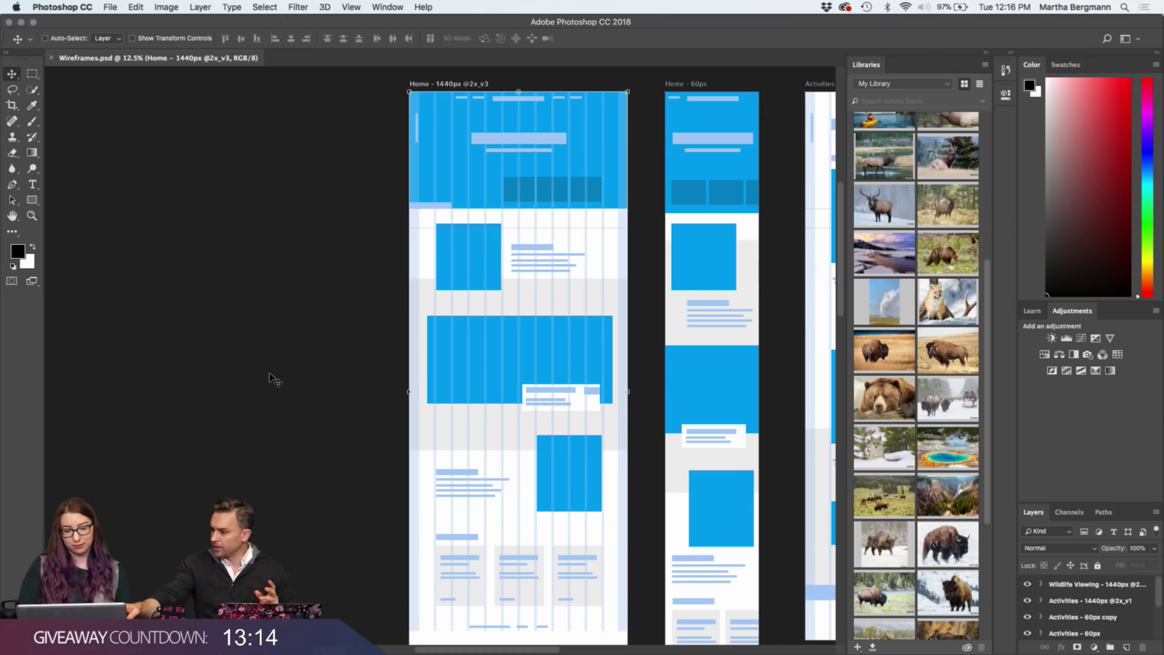
pyautogui.hscroll(3, 273, 378)
pyautogui.hscroll(3, 273, 379)
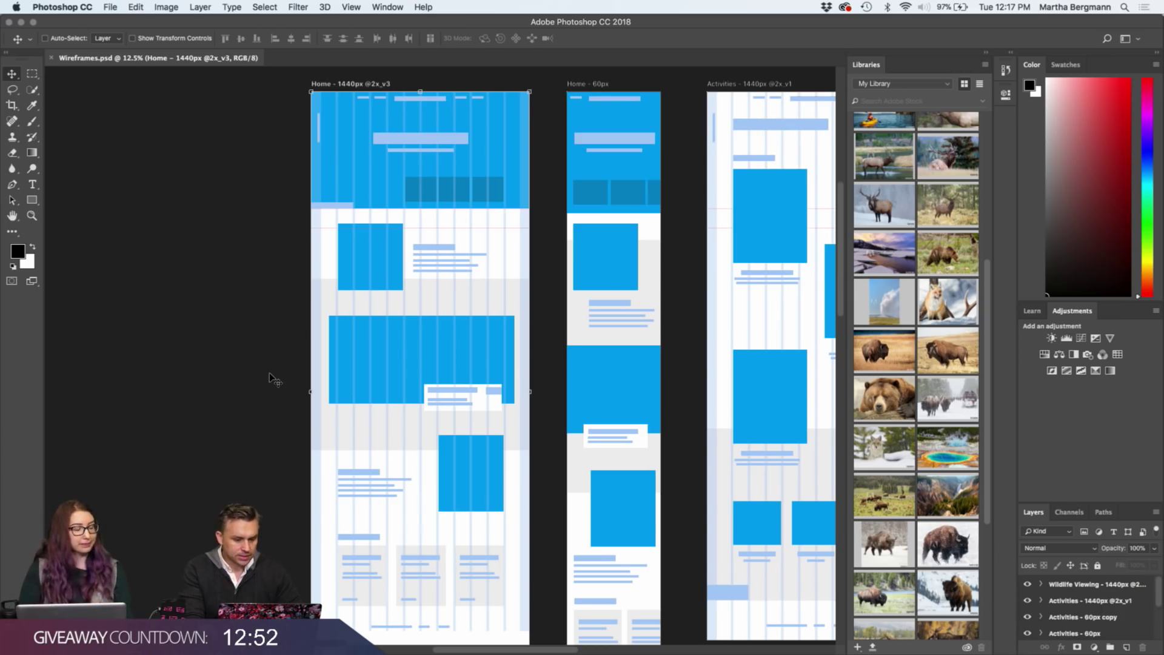
# Switch to Finder, locate Wireframes.psd in the AdobeXDLive folder, and try to open it in Adobe XD.
pyautogui.moveTo(576, 652)
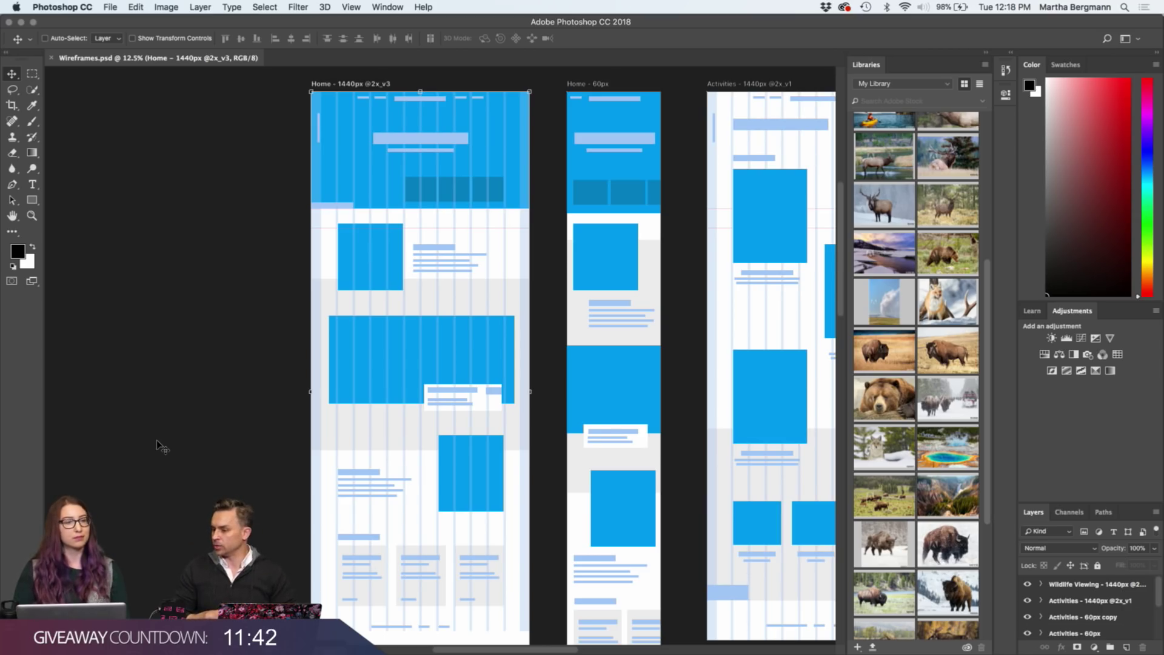
pyautogui.moveTo(570, 653)
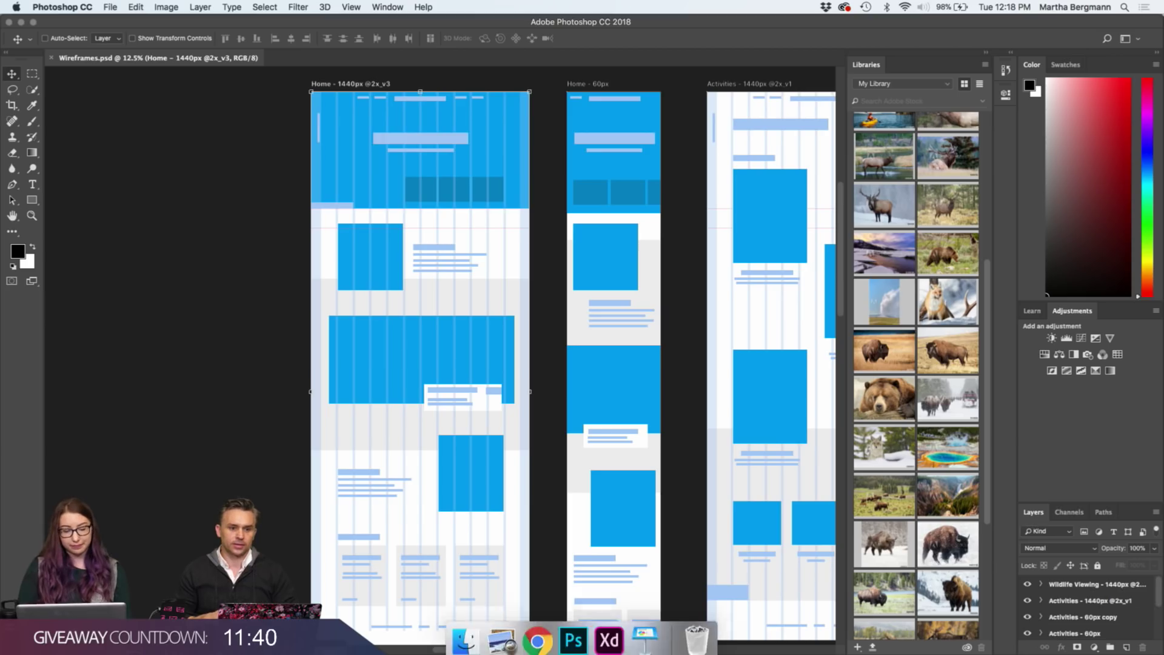
pyautogui.click(467, 634)
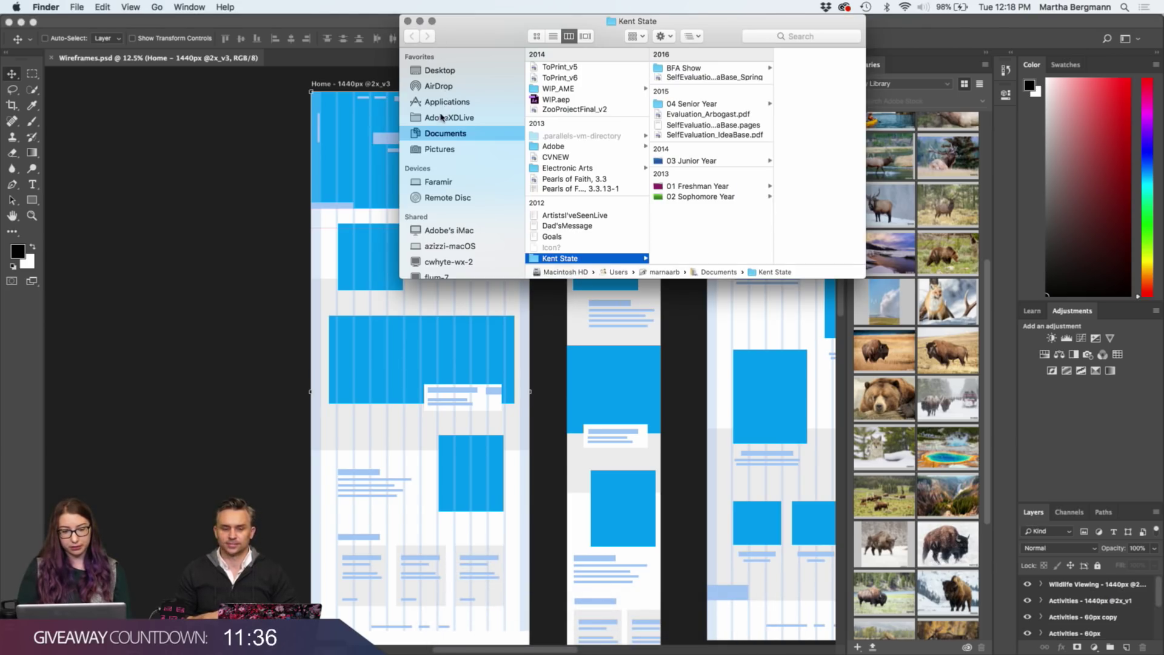
pyautogui.click(442, 117)
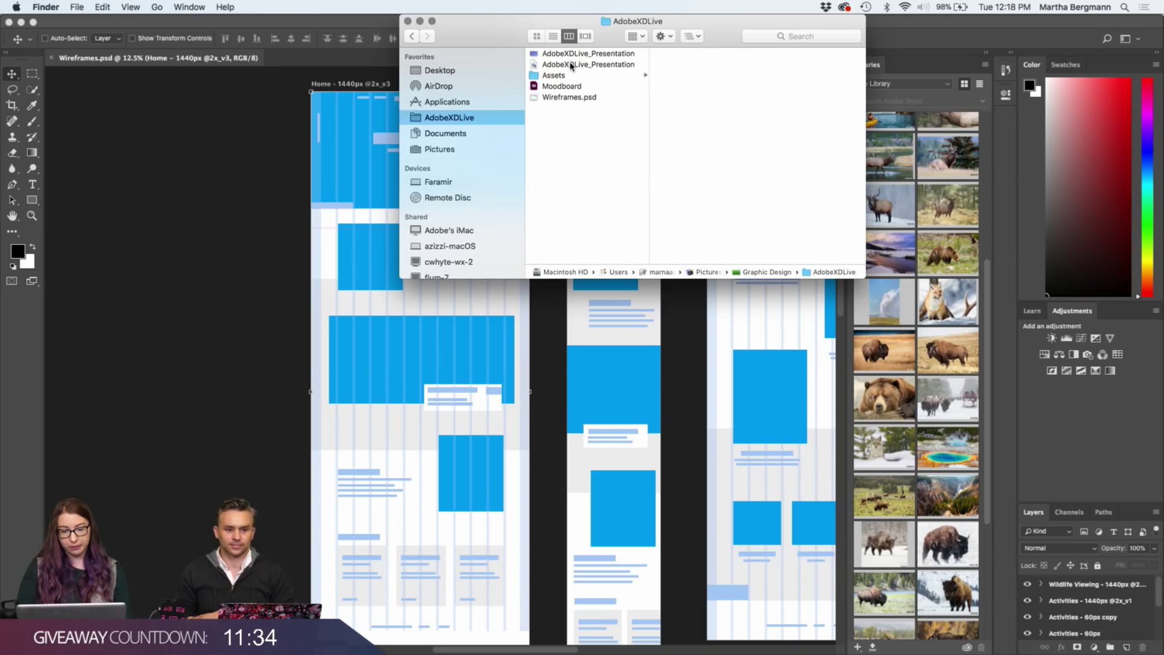
pyautogui.click(584, 97)
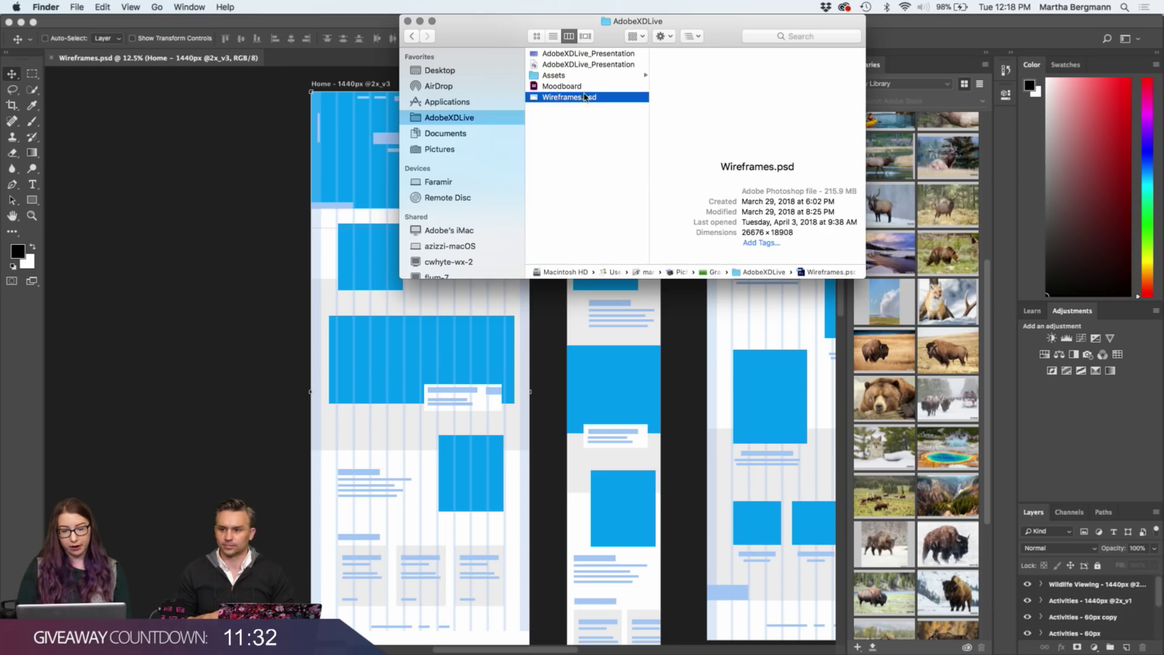
pyautogui.moveTo(585, 97); pyautogui.dragTo(617, 632)
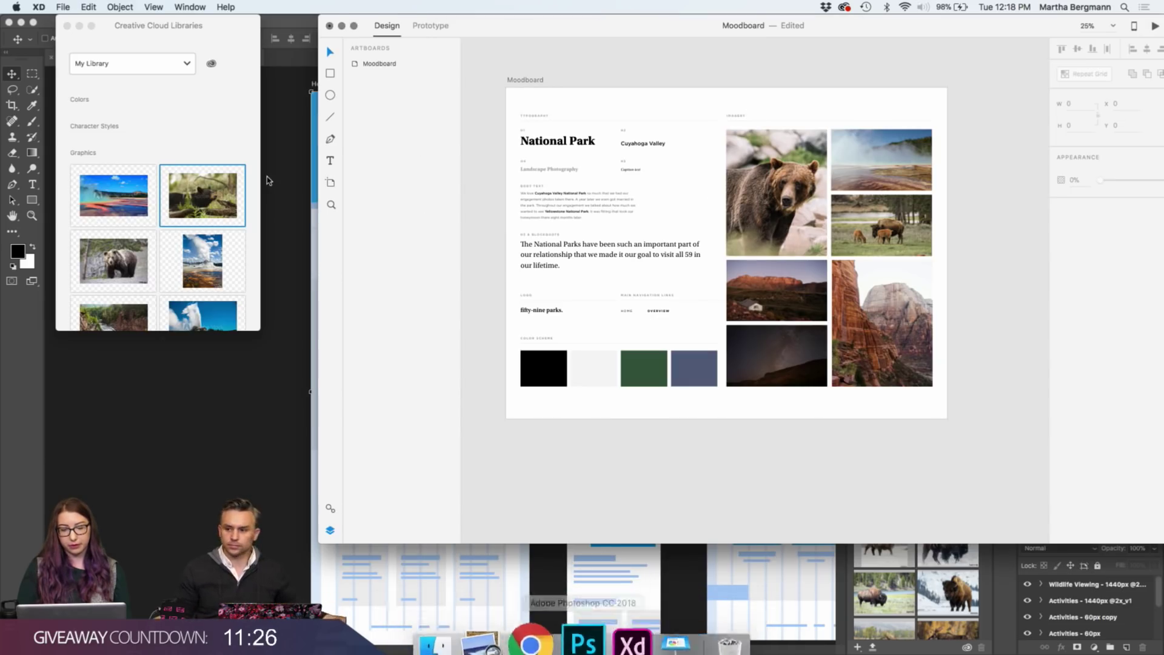
# Open Wireframes.psd from the AdobeXDLive folder as an XD document.
pyautogui.scroll(3, 483, 66)
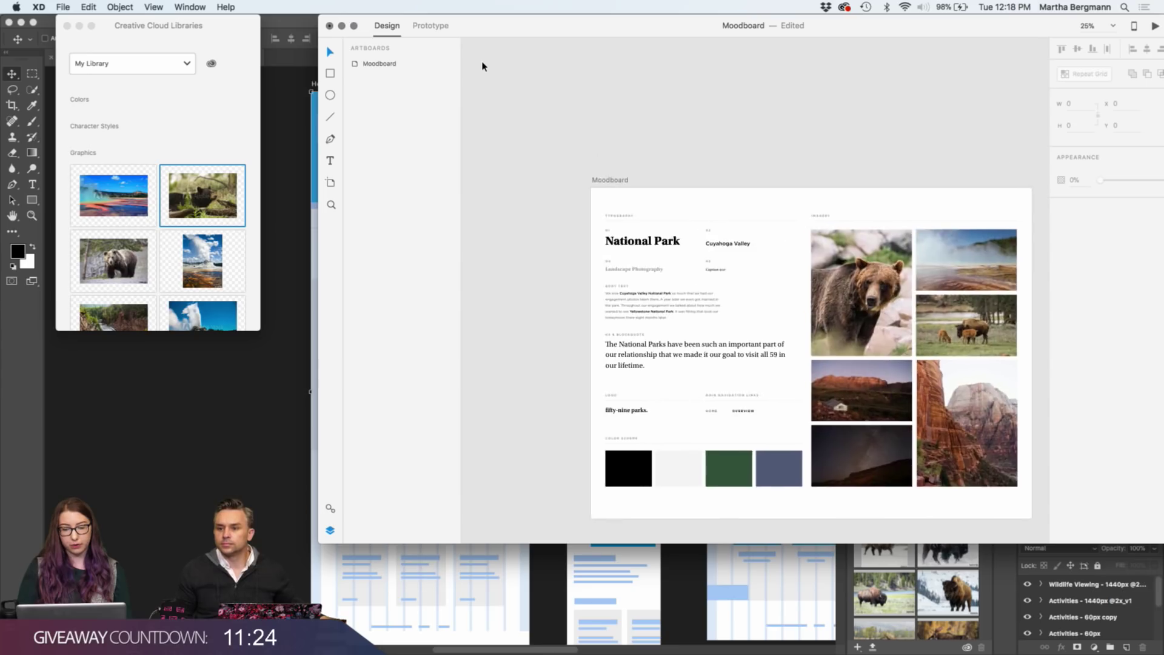
pyautogui.hscroll(-6, 483, 66)
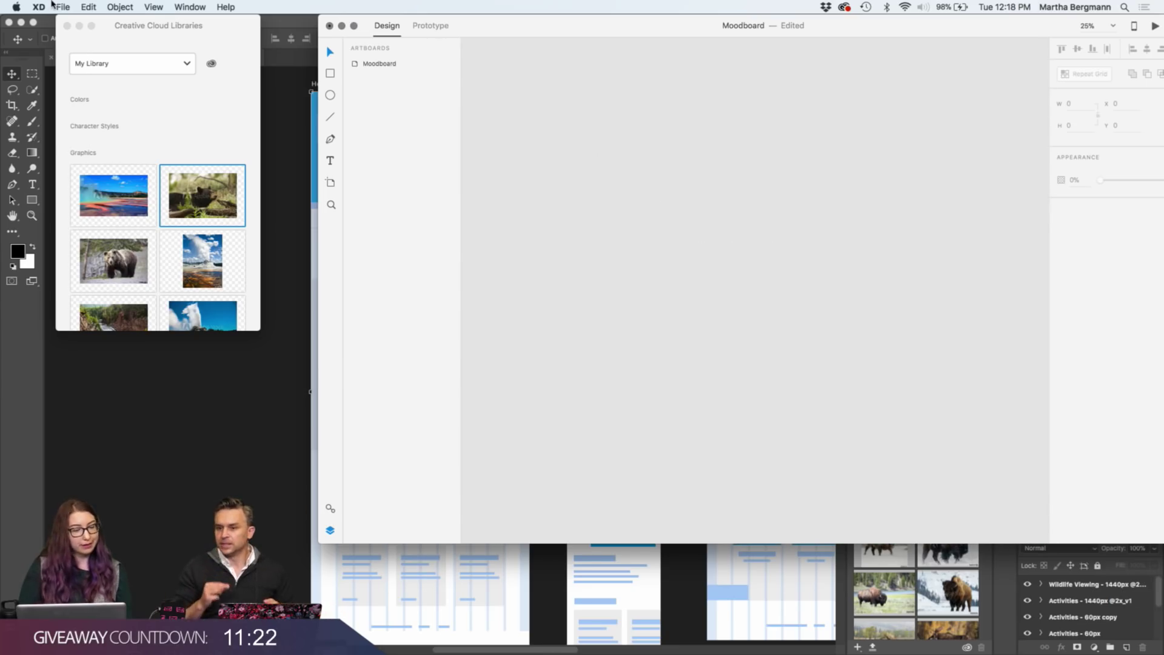
pyautogui.click(59, 7)
pyautogui.moveTo(91, 45)
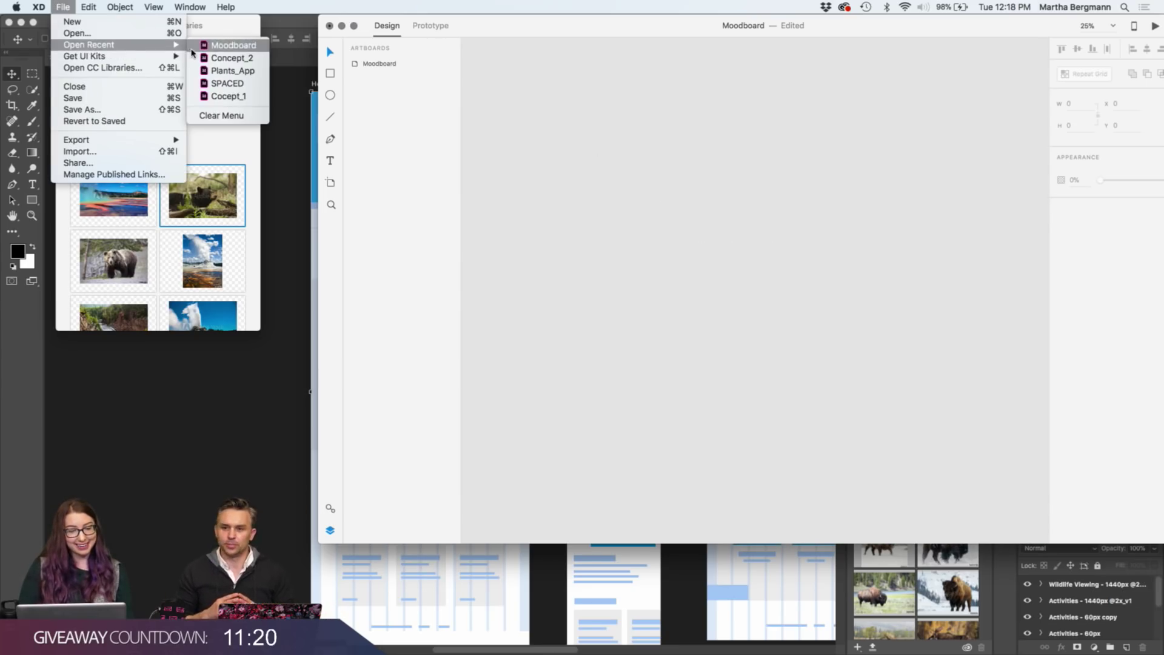
pyautogui.click(101, 37)
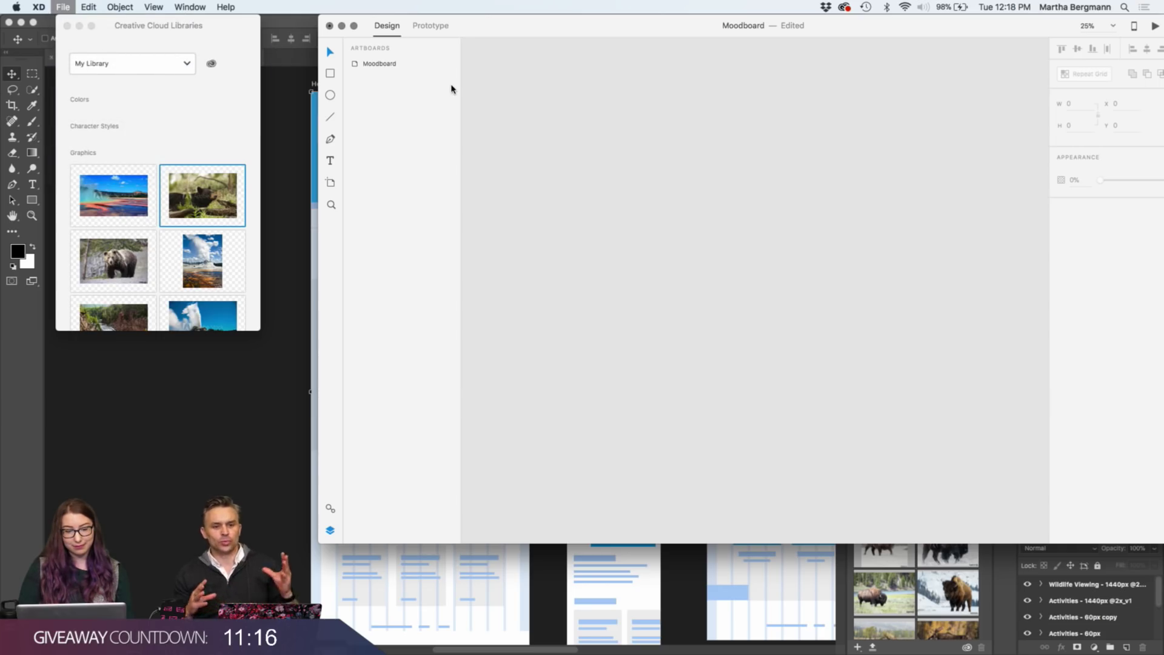
pyautogui.click(548, 181)
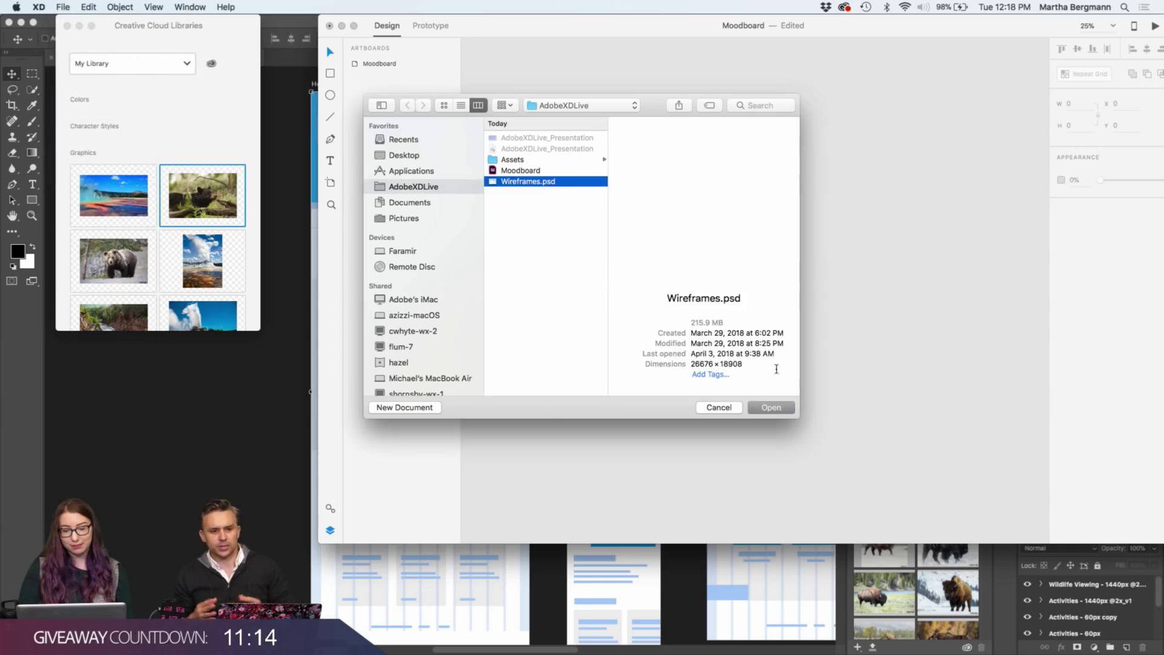
pyautogui.click(765, 409)
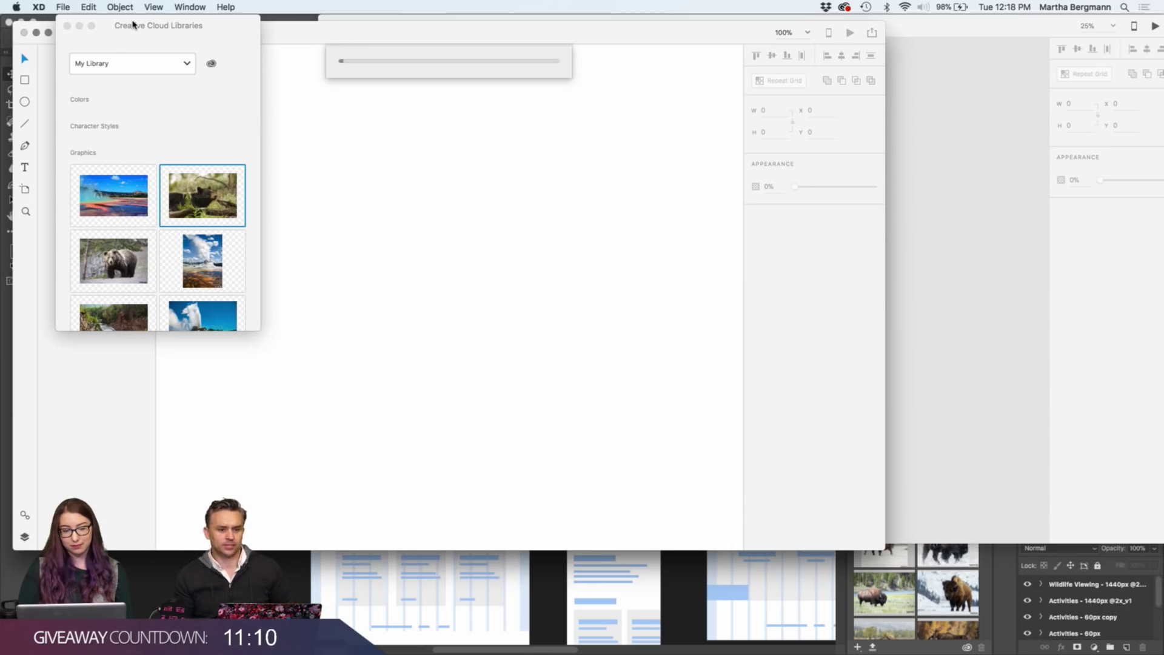
# Move the Creative Cloud Libraries window clear of the canvas and enlarge the new document window toward the screen's lower edge.
pyautogui.moveTo(133, 24); pyautogui.dragTo(1020, 25)
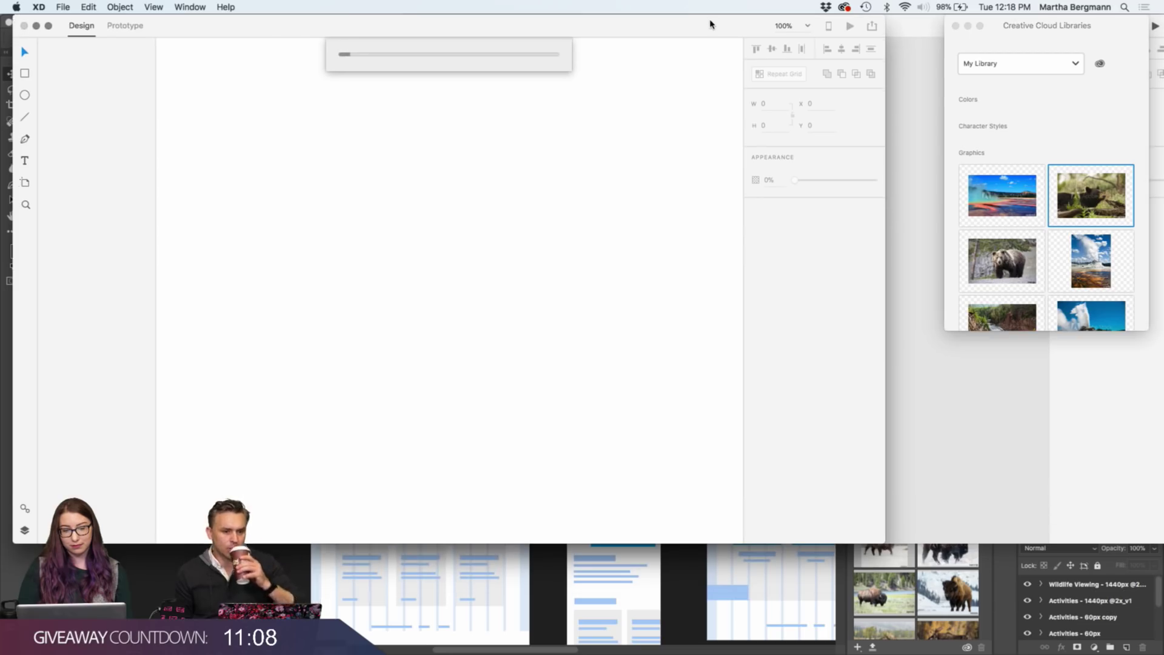
pyautogui.moveTo(710, 24); pyautogui.dragTo(699, 10)
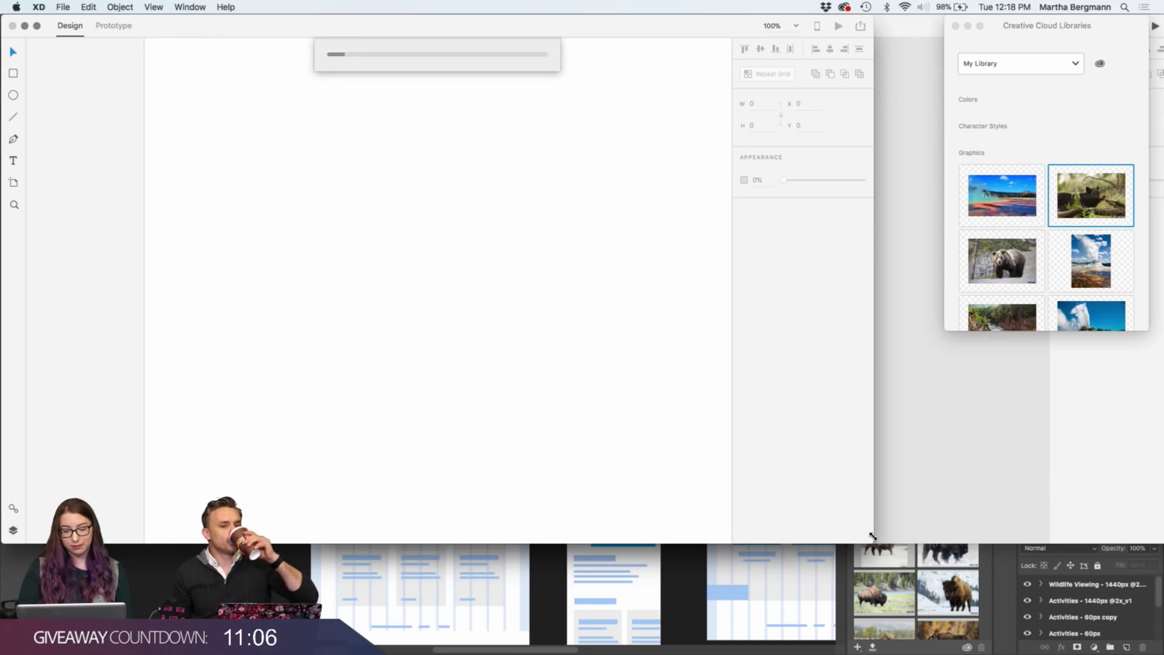
pyautogui.moveTo(873, 536); pyautogui.dragTo(946, 654)
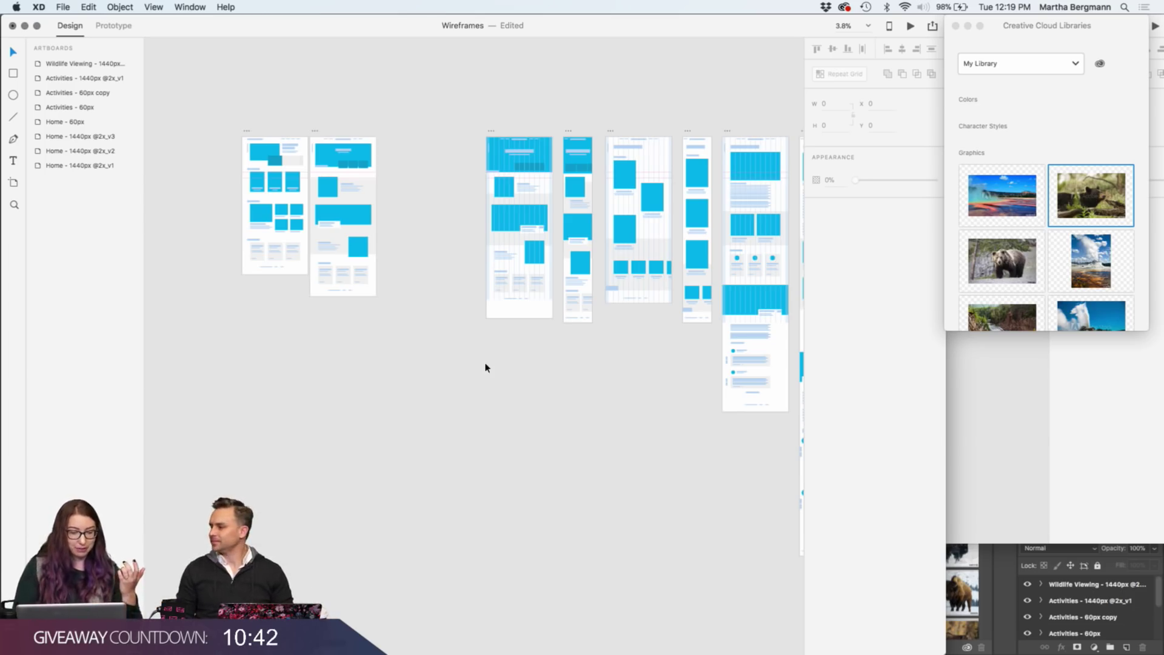
pyautogui.scroll(2, 485, 367)
pyautogui.press('super+equal')
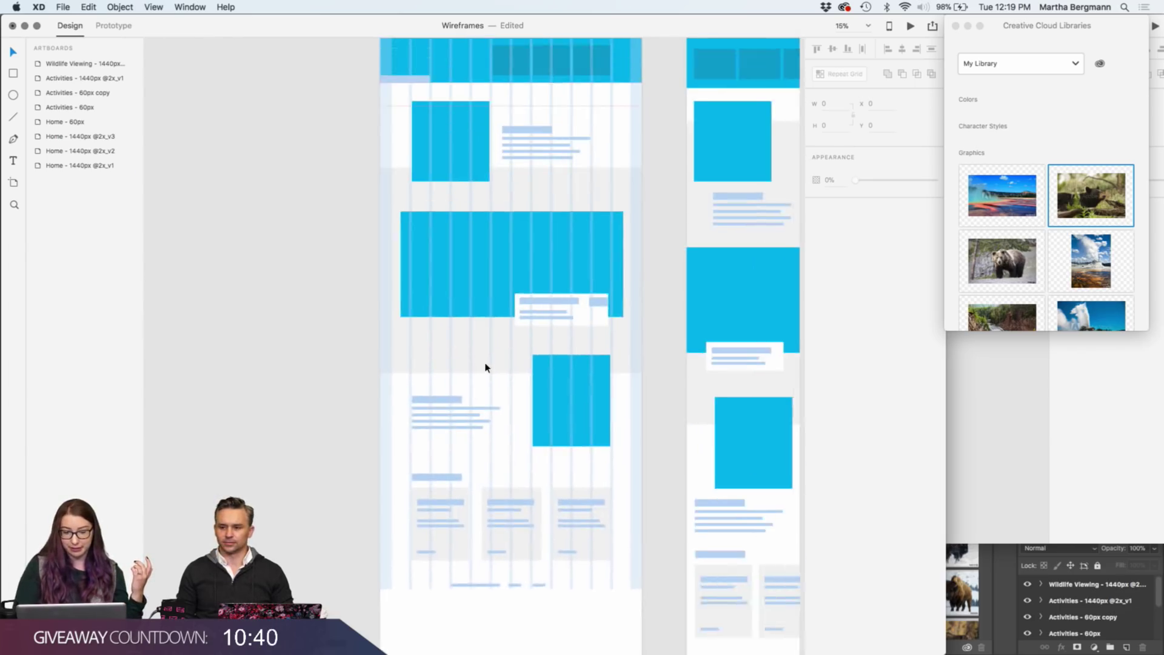
pyautogui.scroll(5, 485, 367)
pyautogui.click(463, 181)
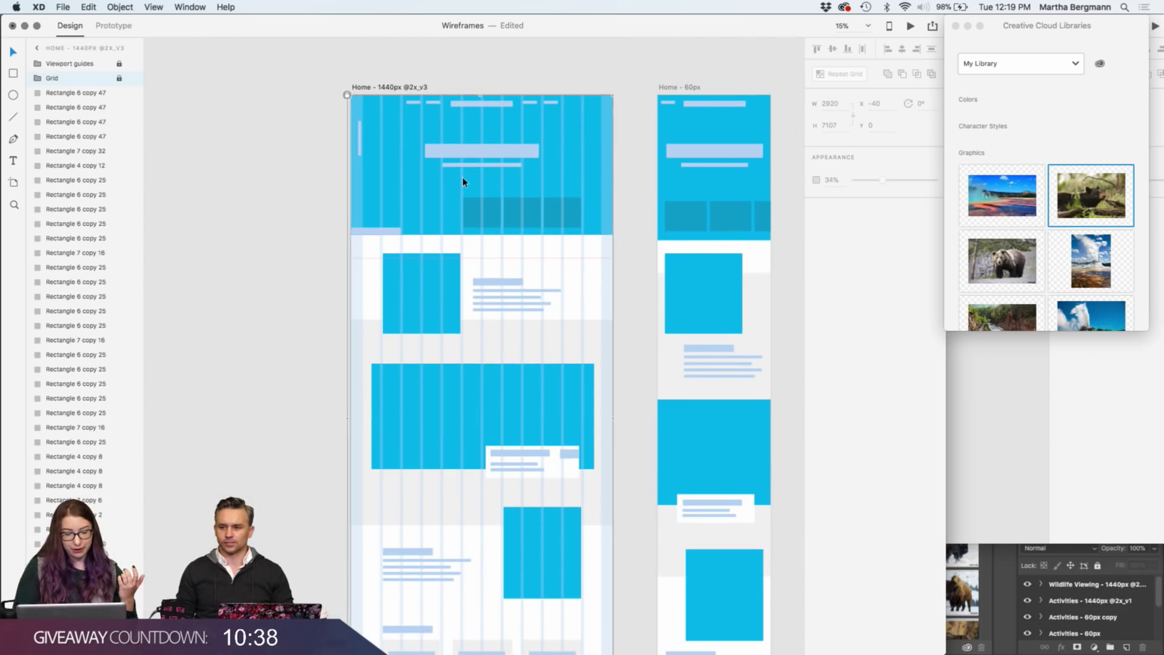
pyautogui.click(347, 96)
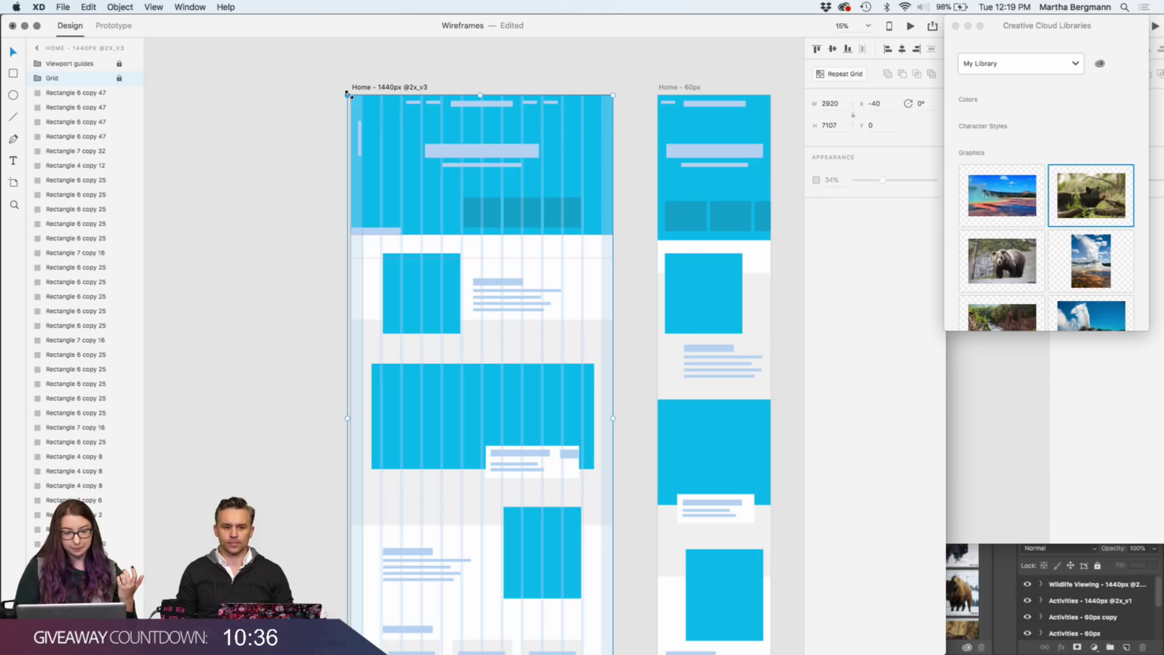
pyautogui.doubleClick(458, 153)
pyautogui.click(466, 166)
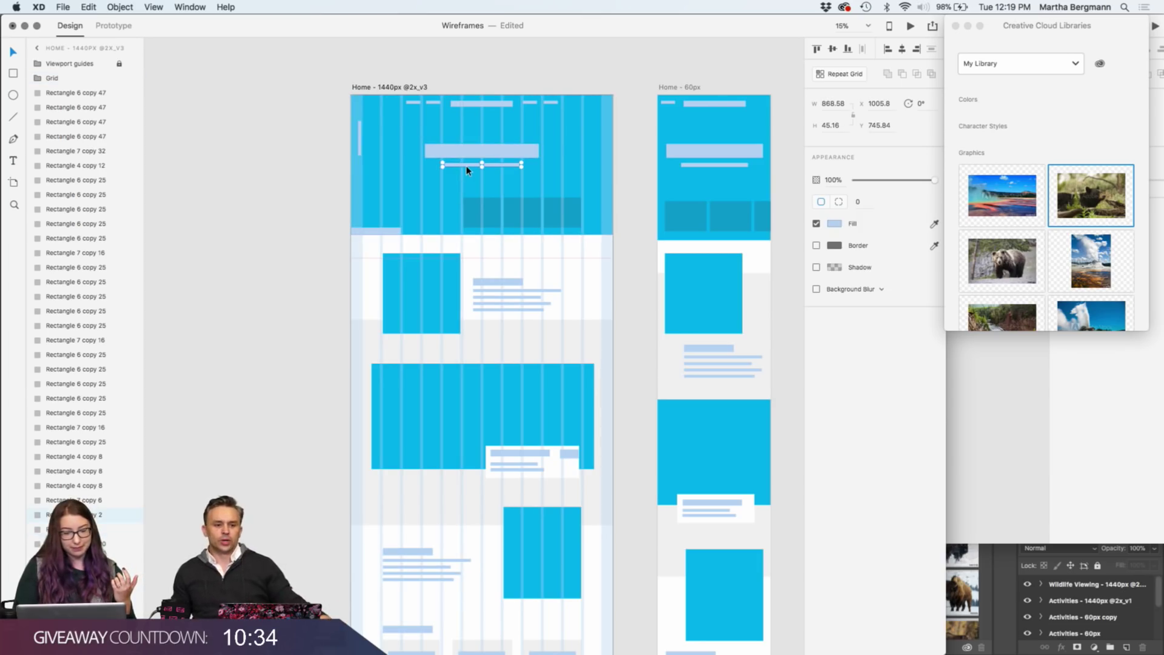
pyautogui.click(380, 117)
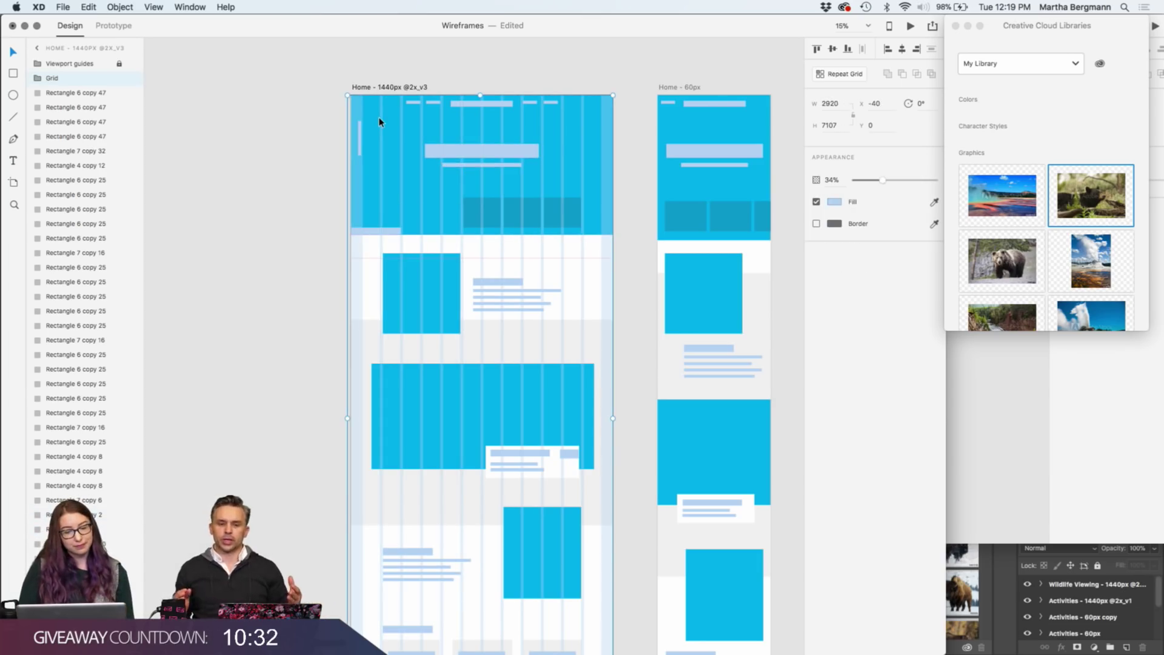
pyautogui.press('Delete')
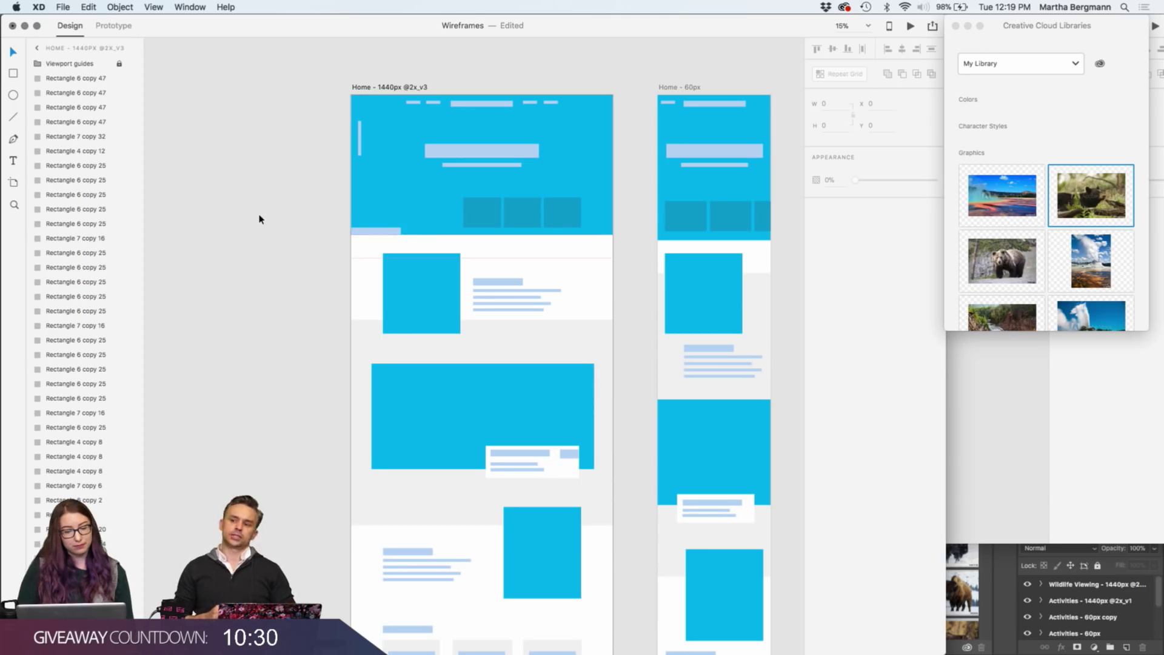
pyautogui.scroll(-2, 259, 219)
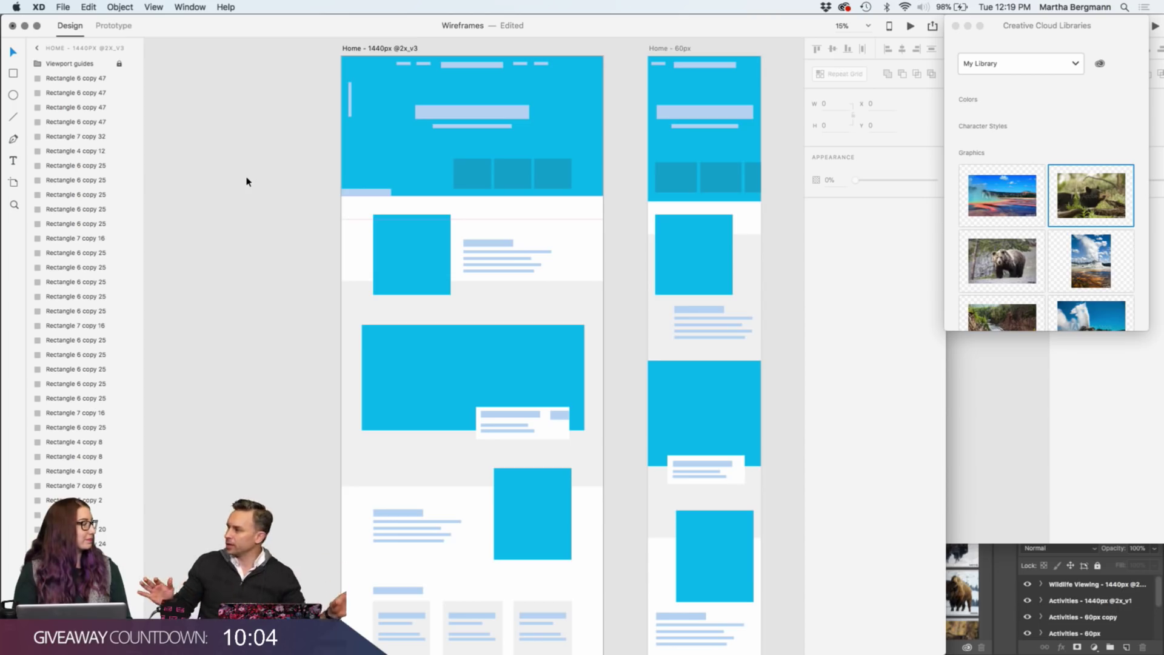
pyautogui.click(64, 7)
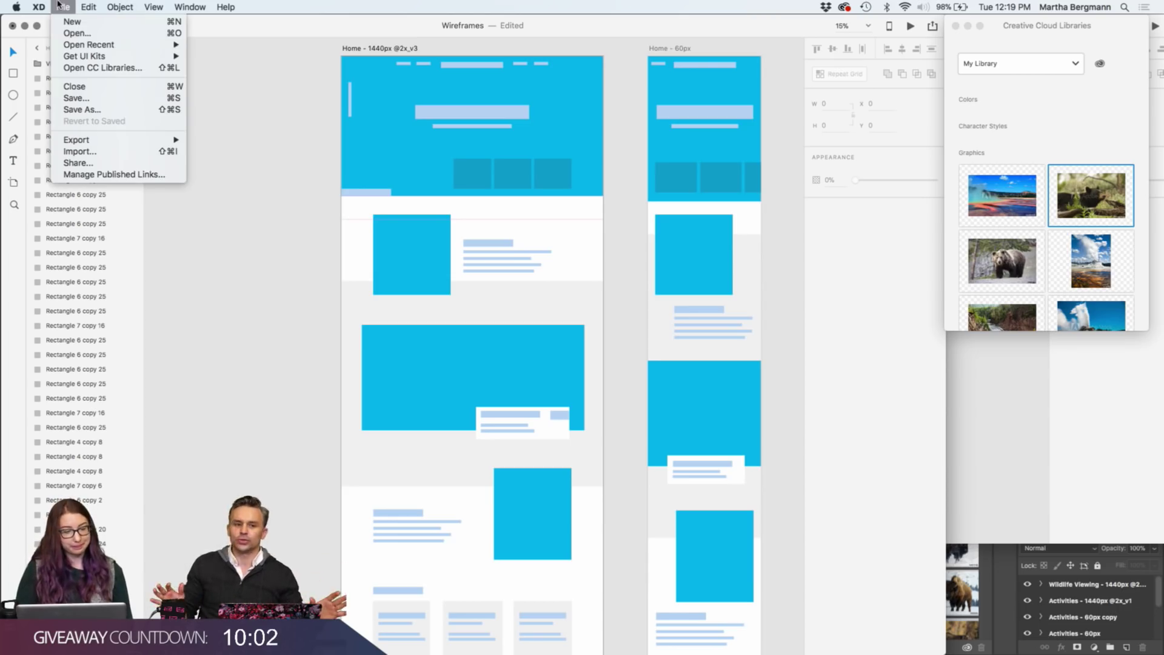
pyautogui.click(78, 32)
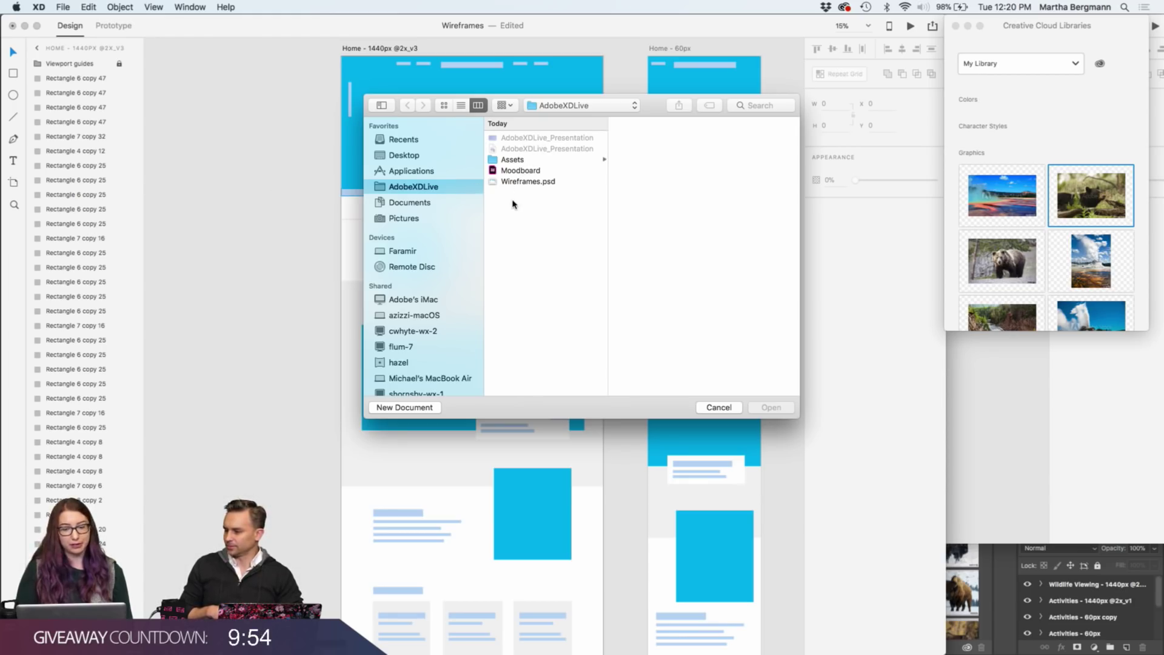
pyautogui.click(529, 182)
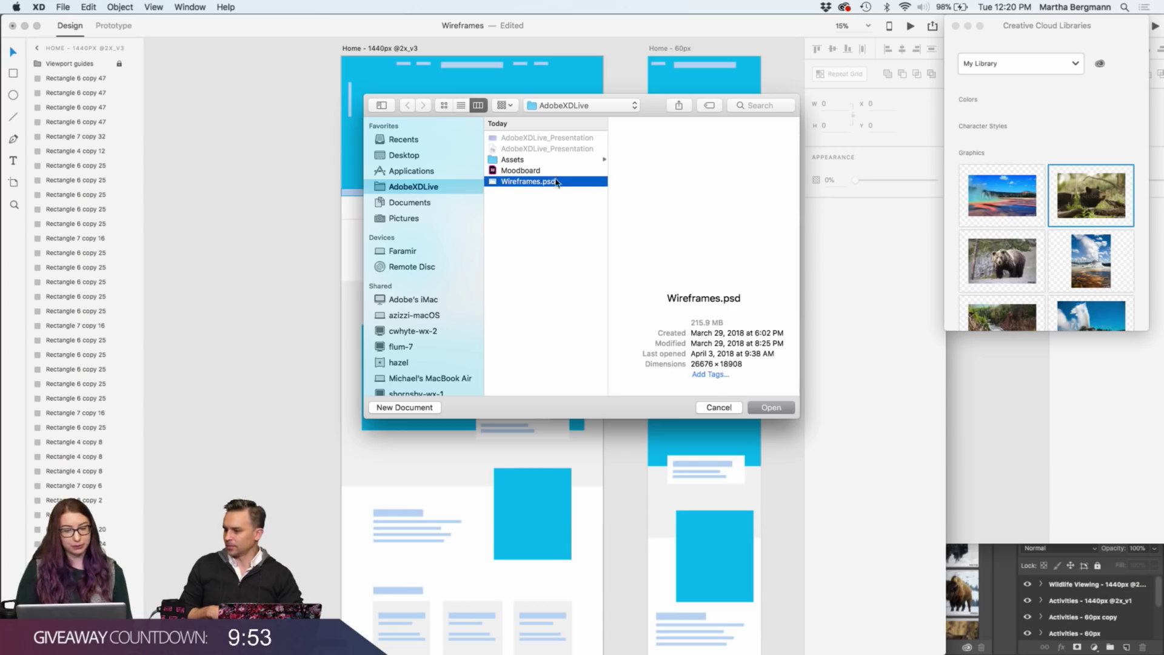
pyautogui.click(719, 407)
pyautogui.click(255, 349)
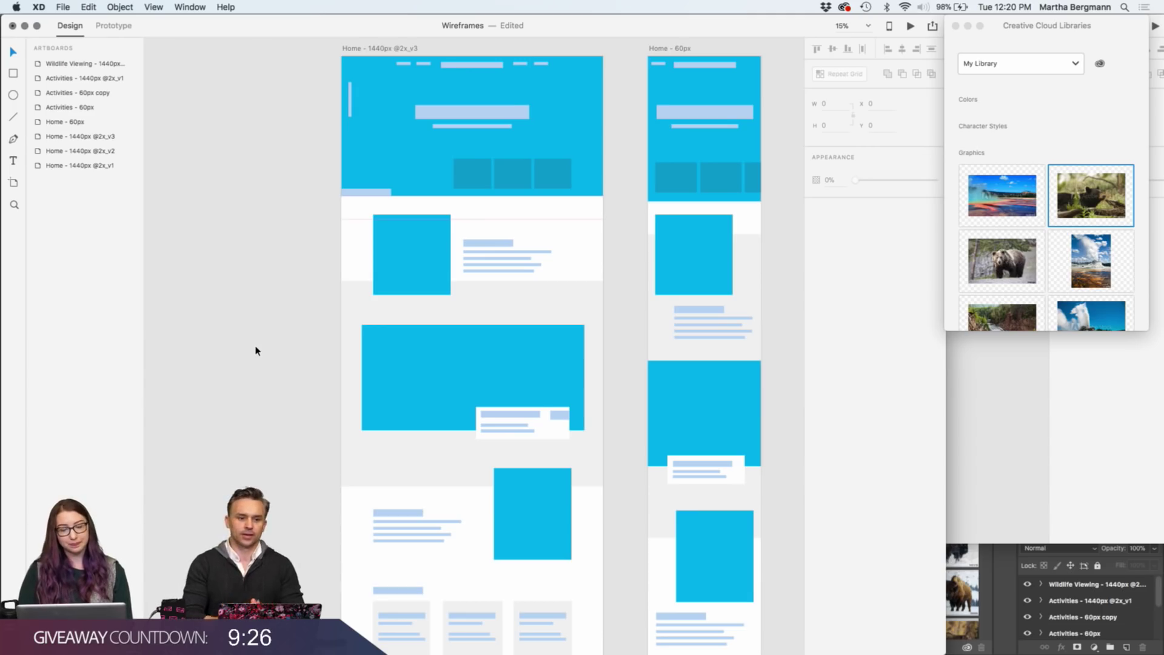
pyautogui.scroll(3, 256, 350)
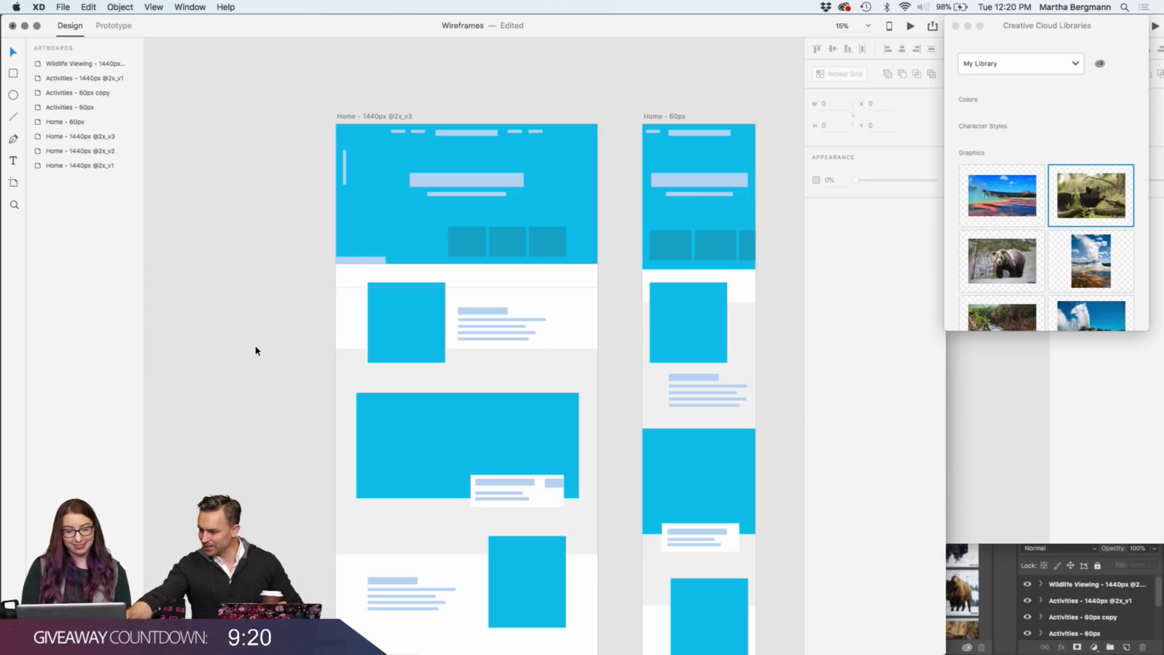
pyautogui.press('super+equal')
pyautogui.scroll(2, 256, 351)
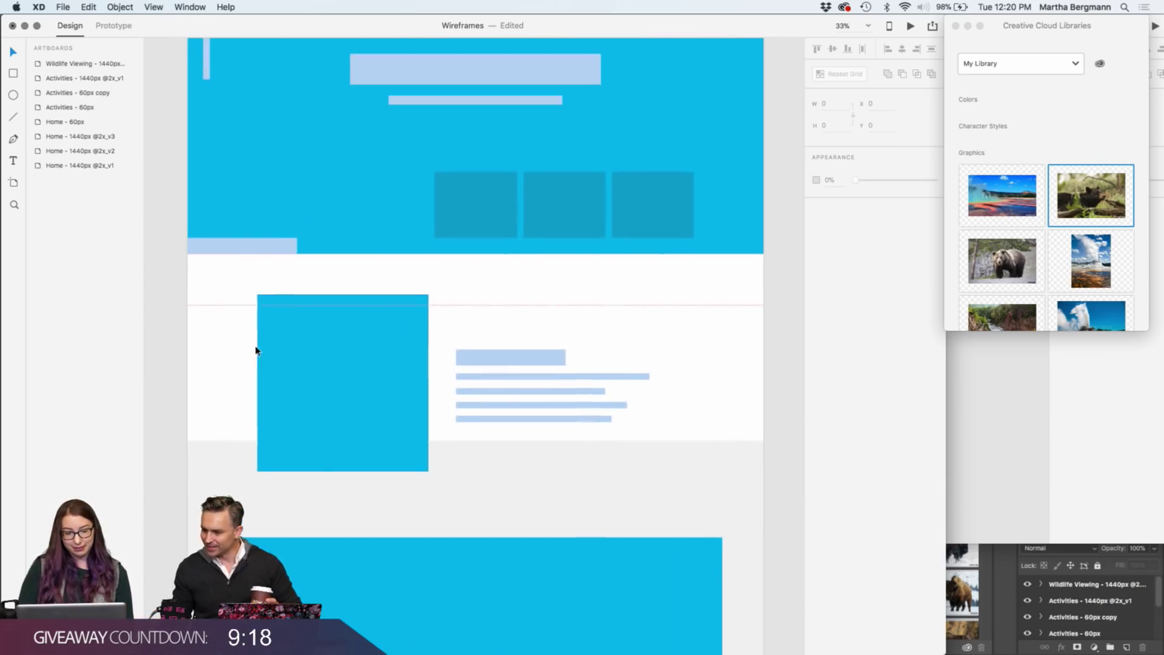
pyautogui.press('super+equal')
pyautogui.press('super+equal')
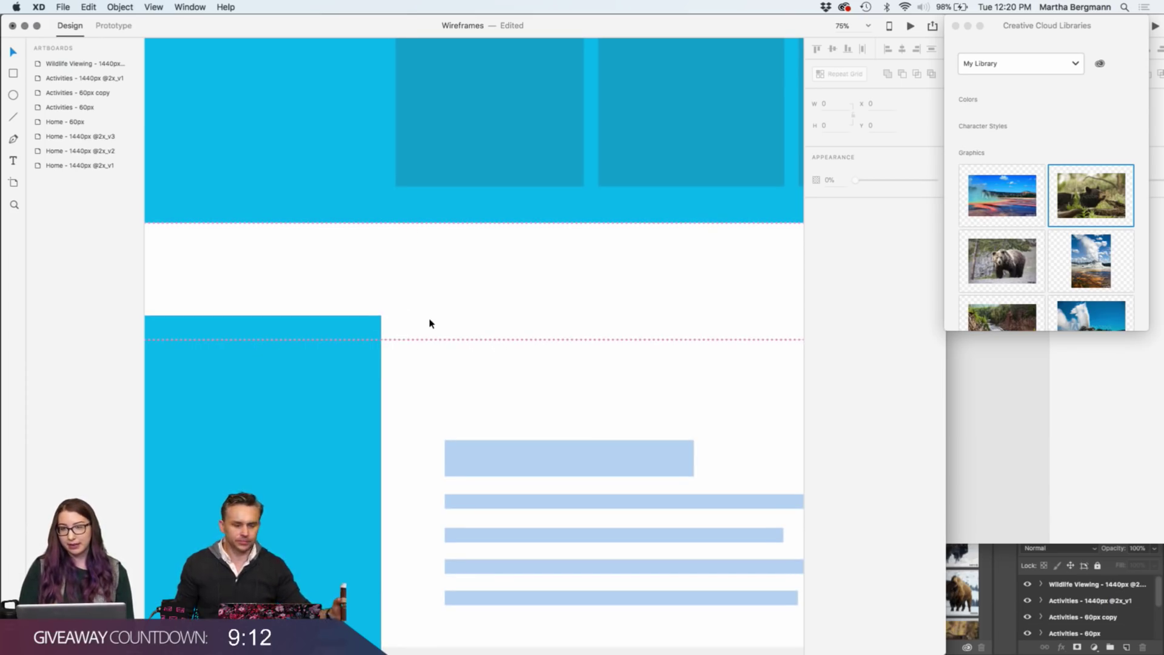
pyautogui.scroll(2, 428, 322)
pyautogui.hscroll(2, 429, 322)
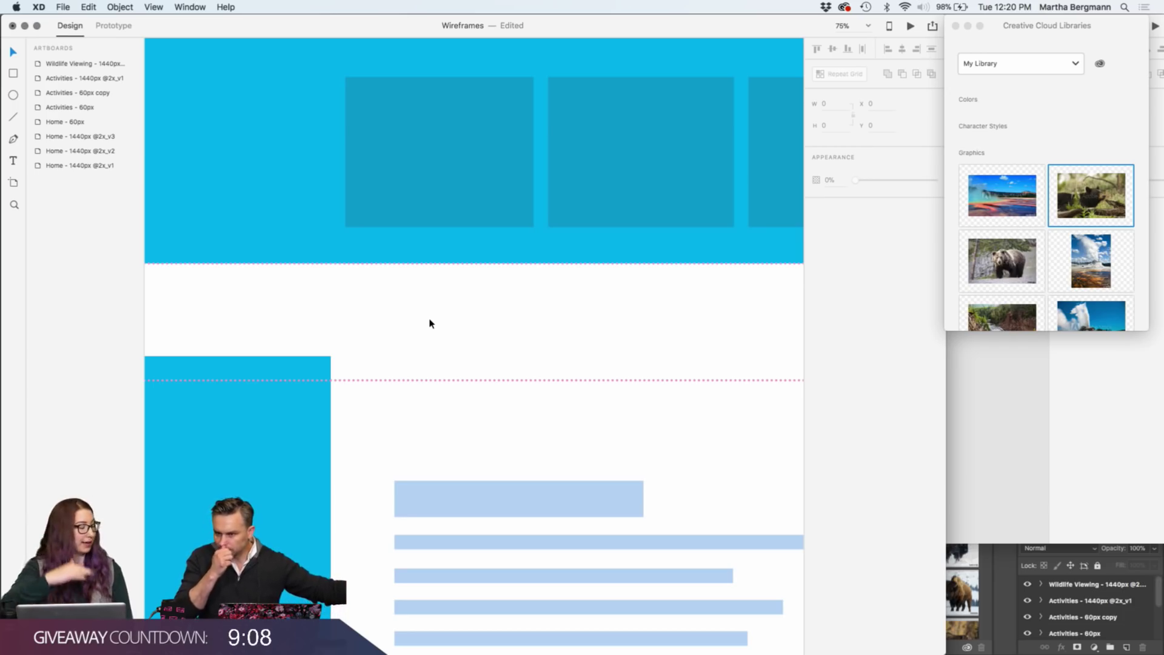
pyautogui.scroll(5, 429, 320)
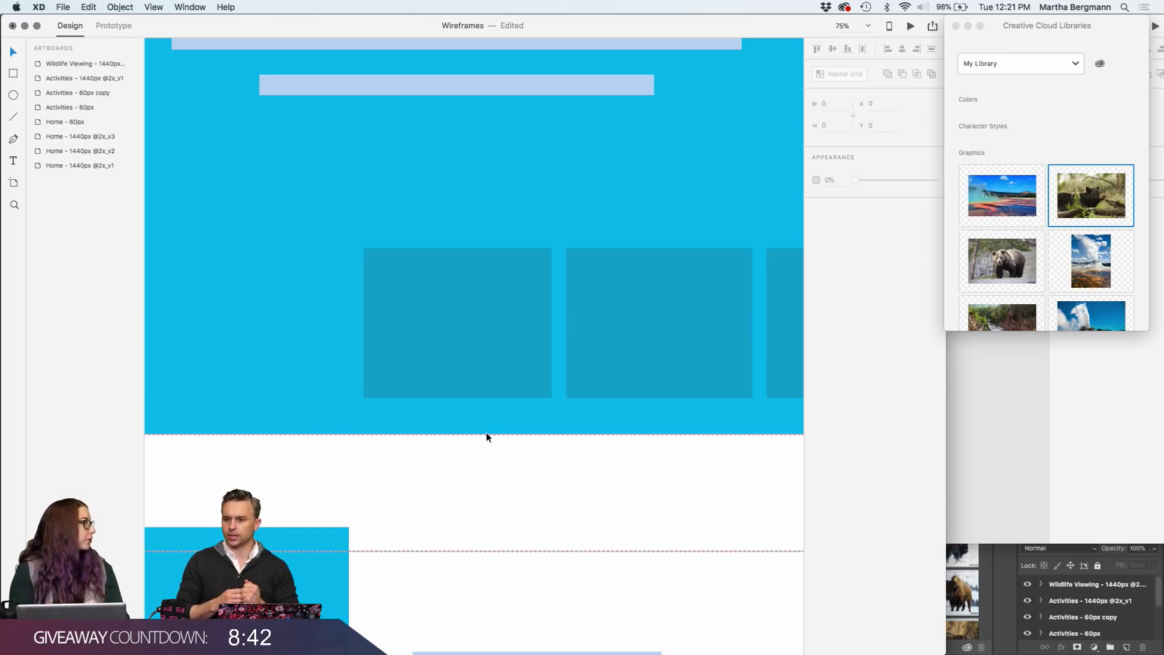
pyautogui.hscroll(-8, 486, 437)
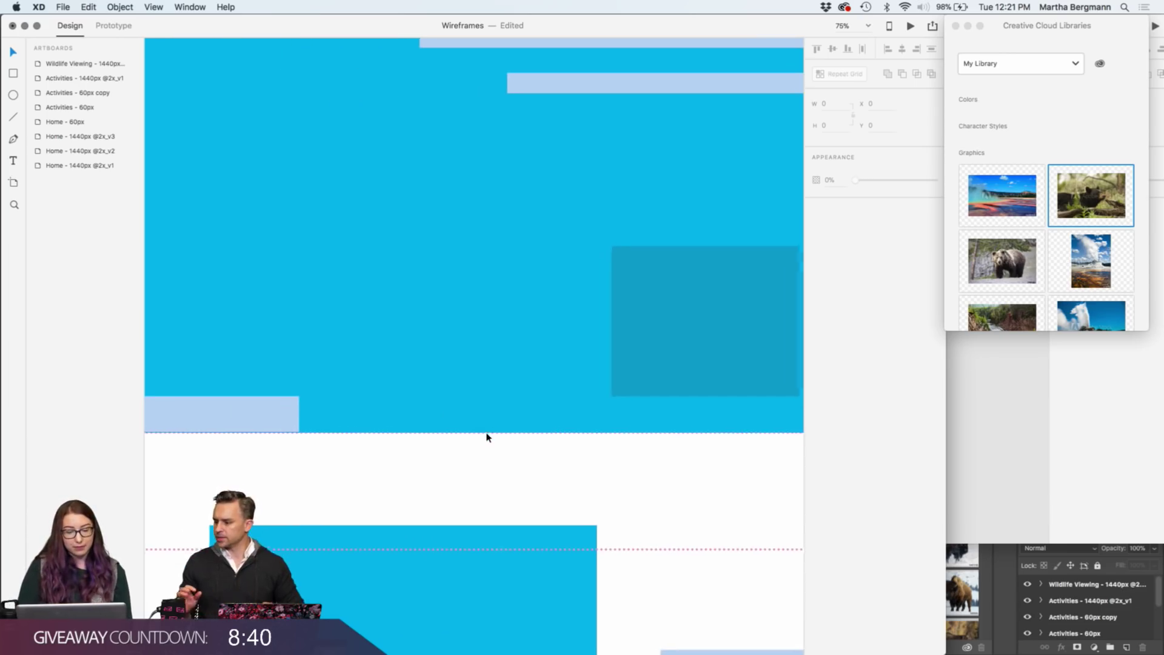
pyautogui.scroll(-5, 486, 436)
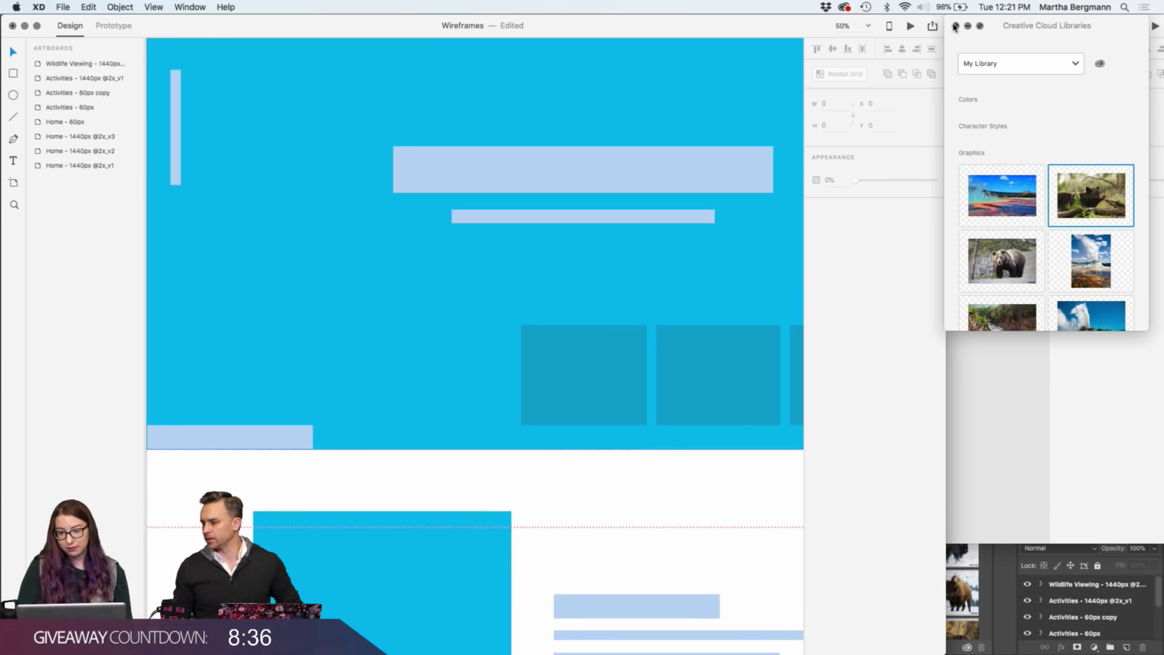
# Close the Creative Cloud Libraries window and widen the Wireframes document window across the full screen.
pyautogui.click(956, 25)
pyautogui.moveTo(943, 28); pyautogui.dragTo(1163, 27)
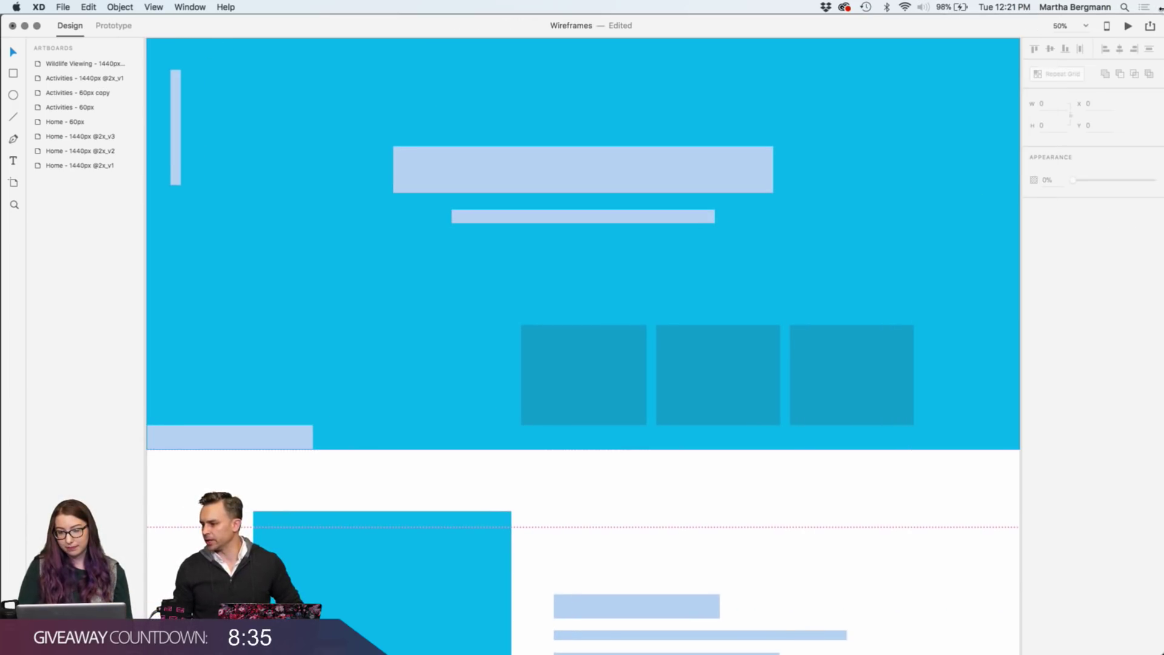
pyautogui.click(838, 369)
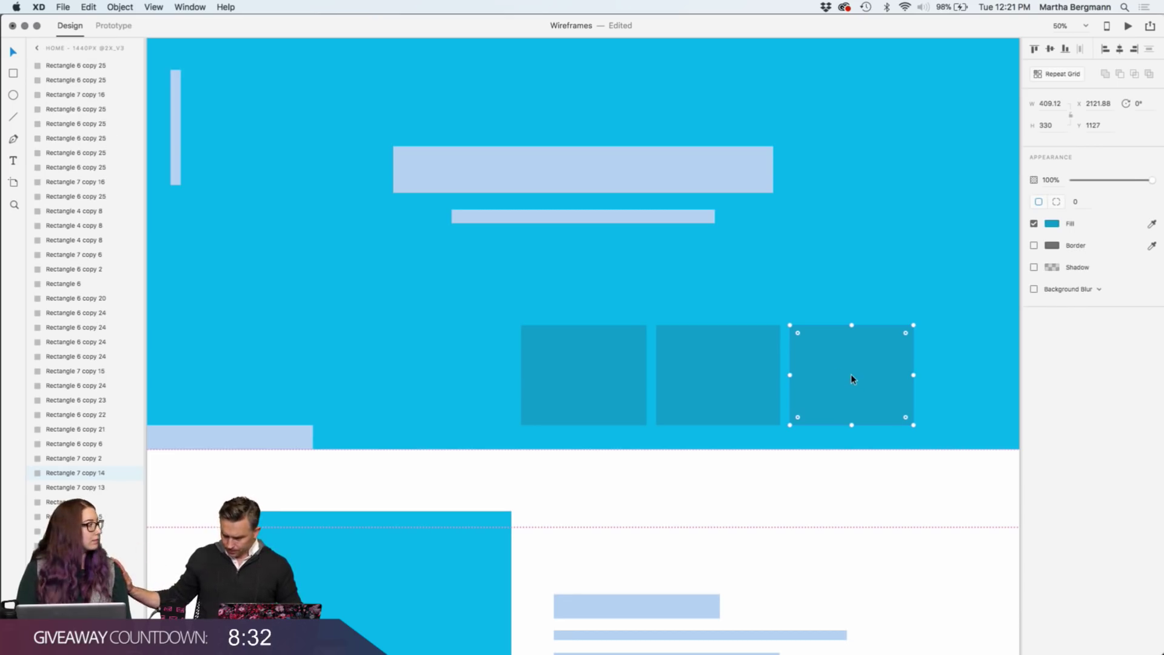
pyautogui.scroll(5, 494, 226)
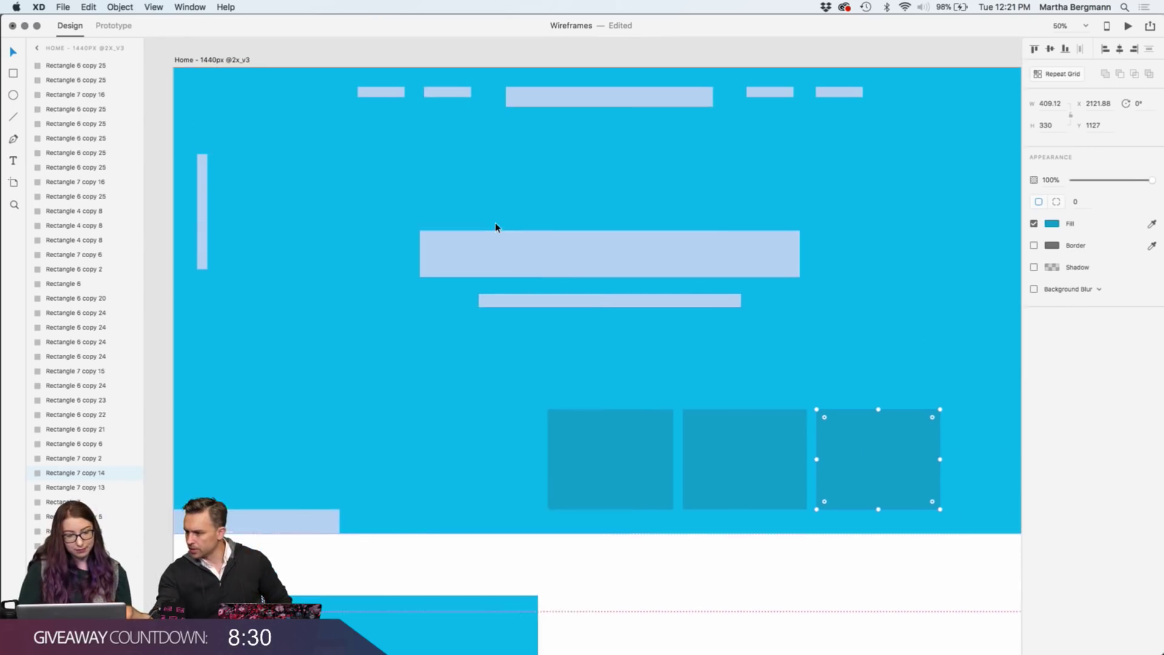
pyautogui.click(200, 192)
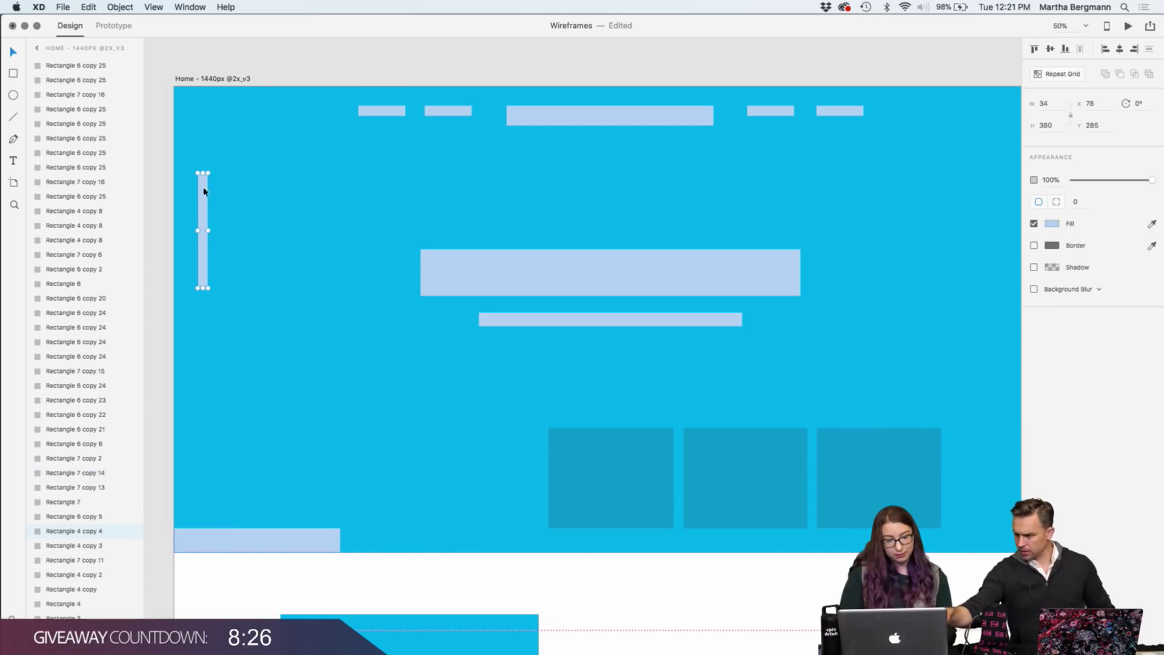
pyautogui.click(227, 80)
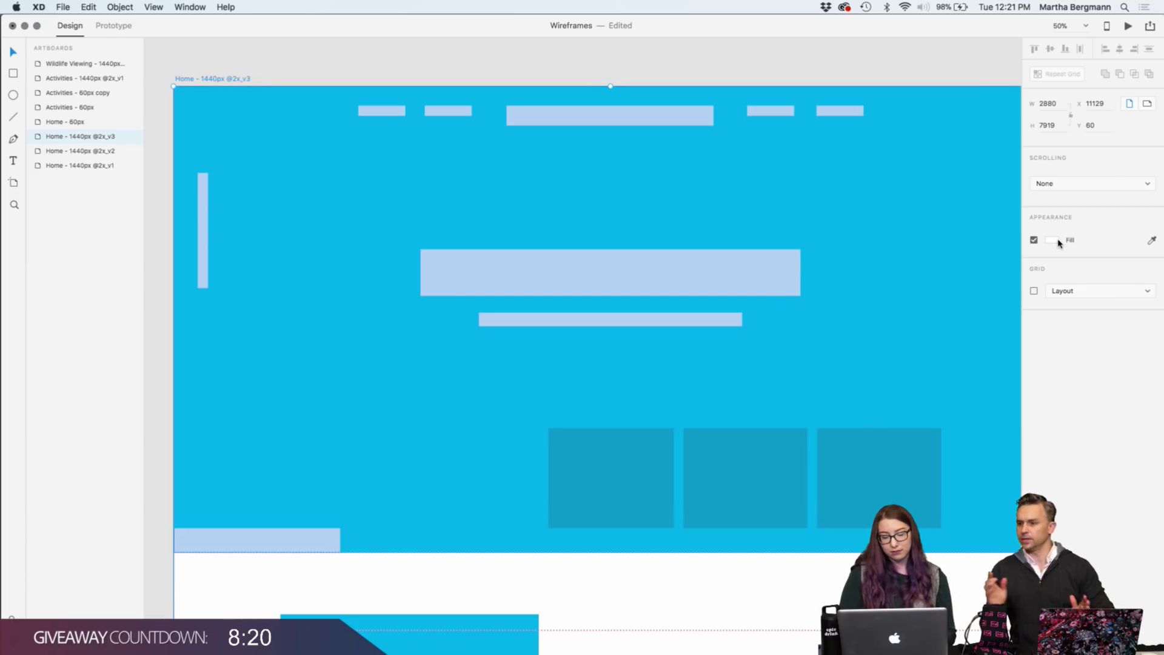
pyautogui.click(1062, 185)
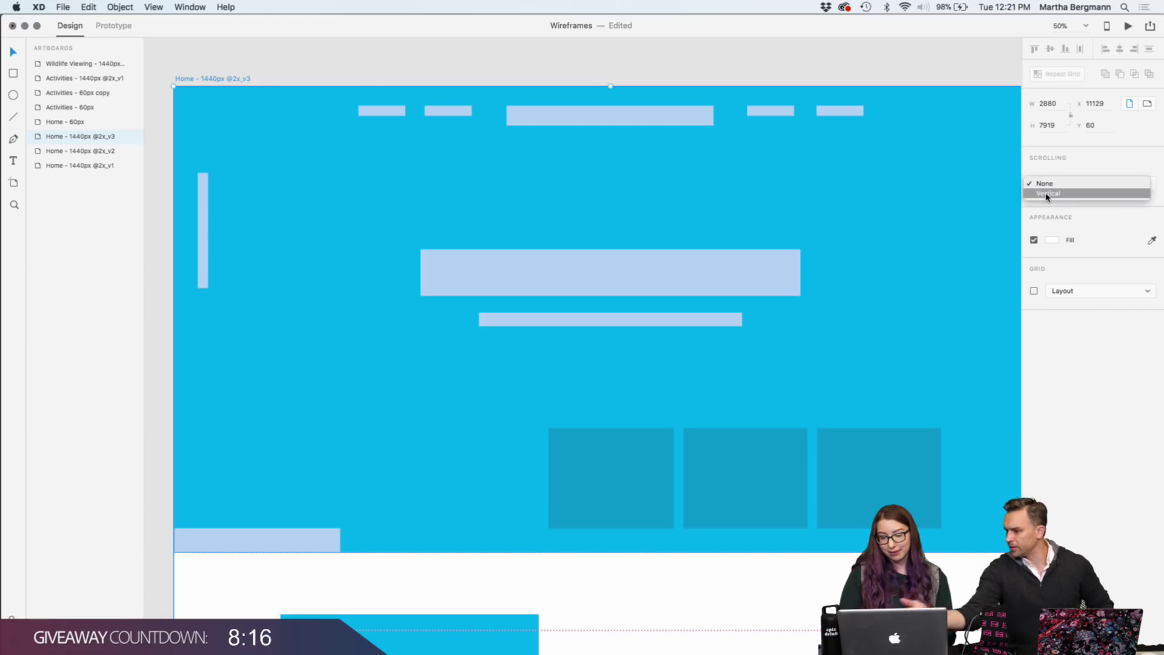
pyautogui.click(1047, 194)
pyautogui.scroll(-2, 806, 419)
pyautogui.hscroll(-3, 806, 418)
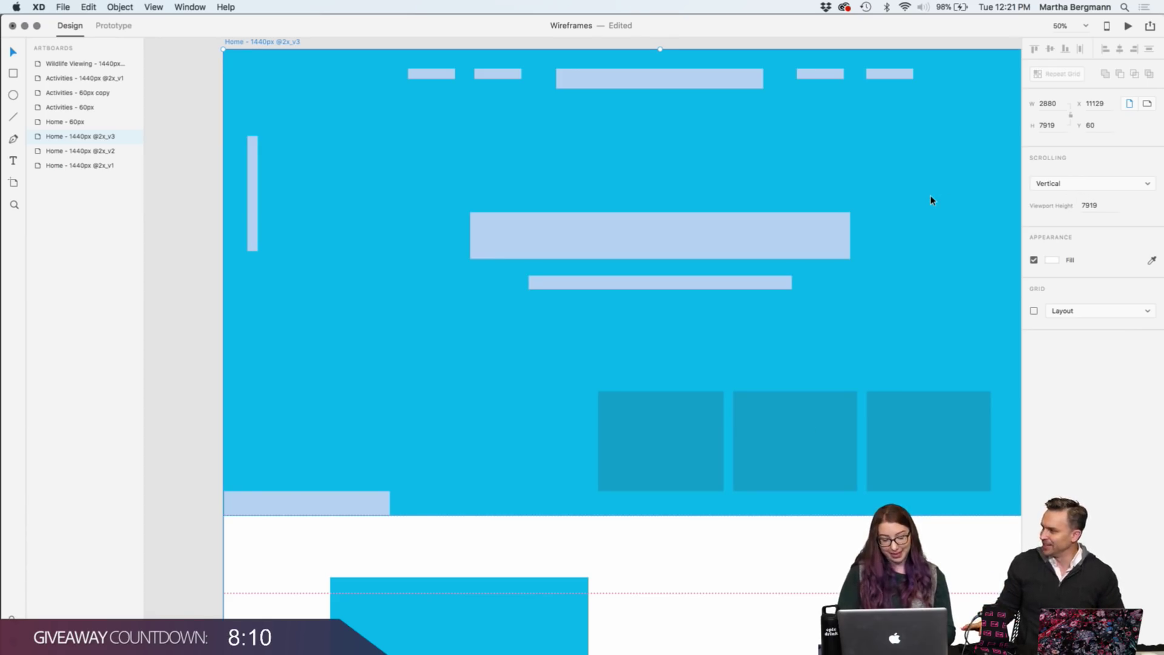
pyautogui.scroll(-5, 923, 193)
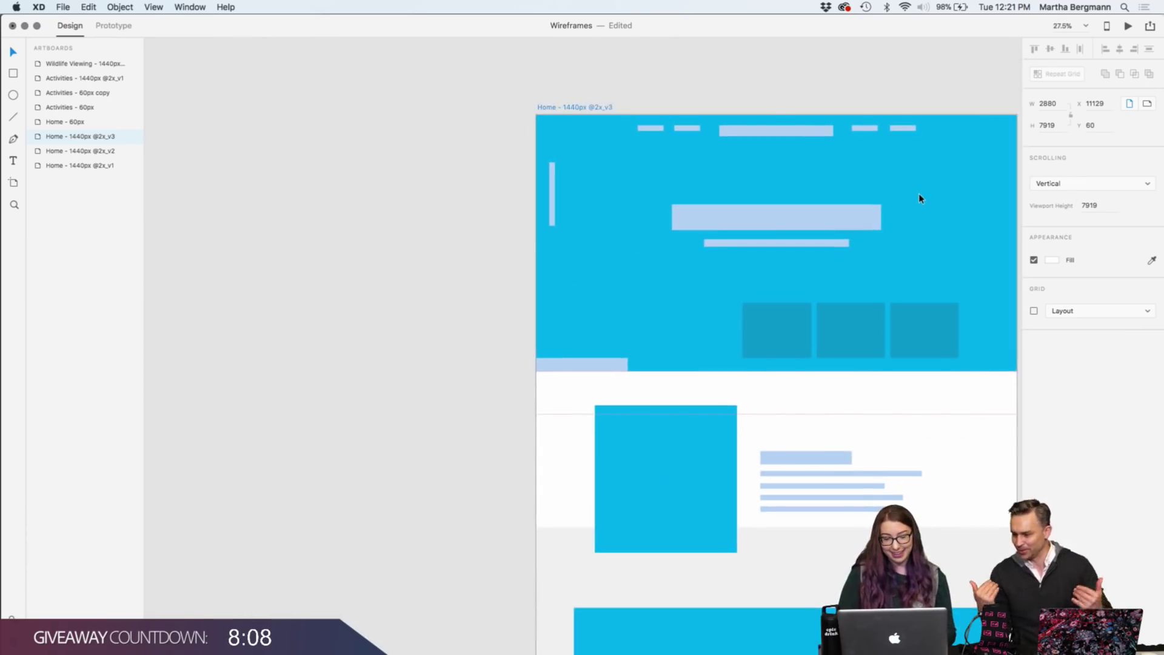
pyautogui.scroll(-10, 720, 386)
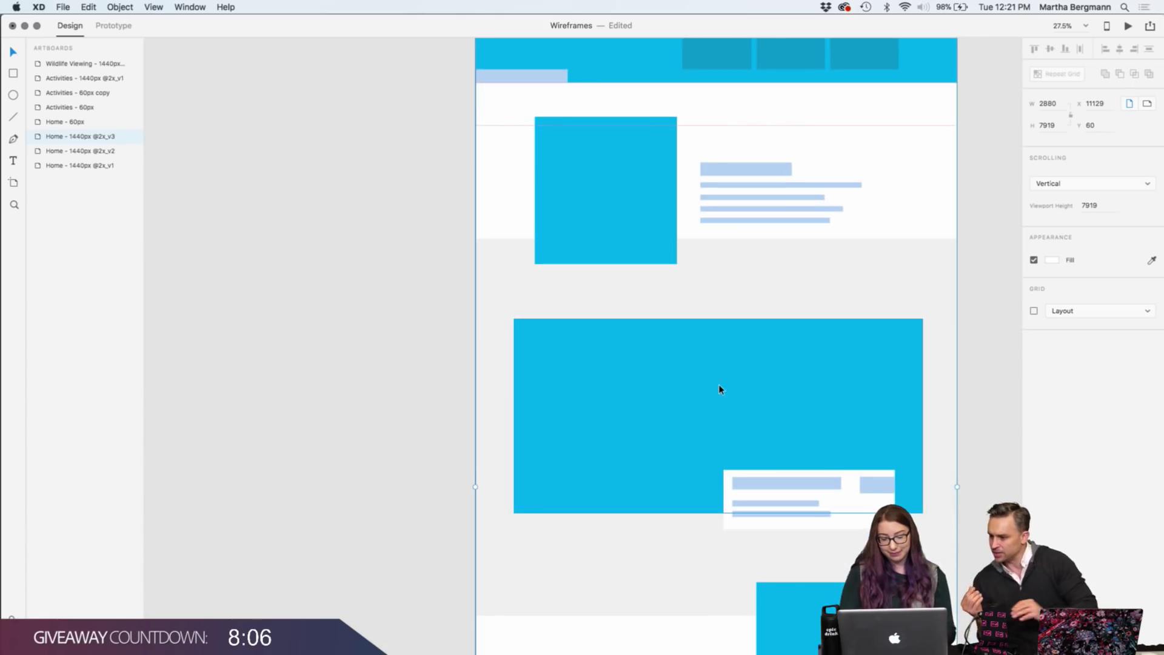
pyautogui.scroll(-8, 719, 386)
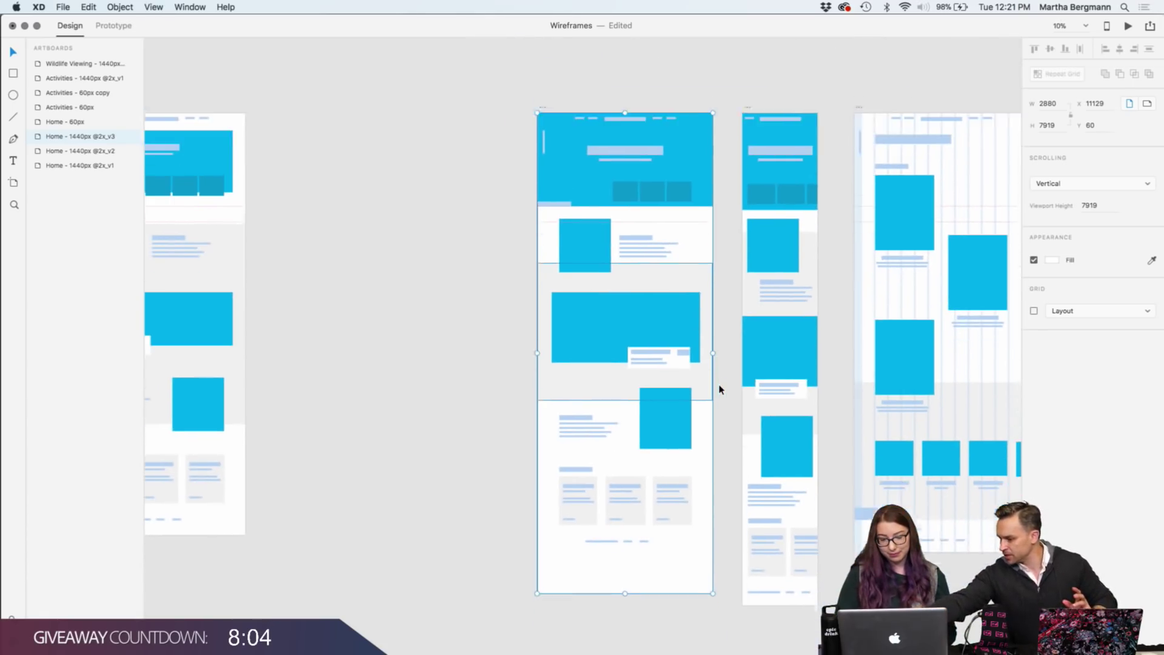
pyautogui.scroll(-4, 719, 388)
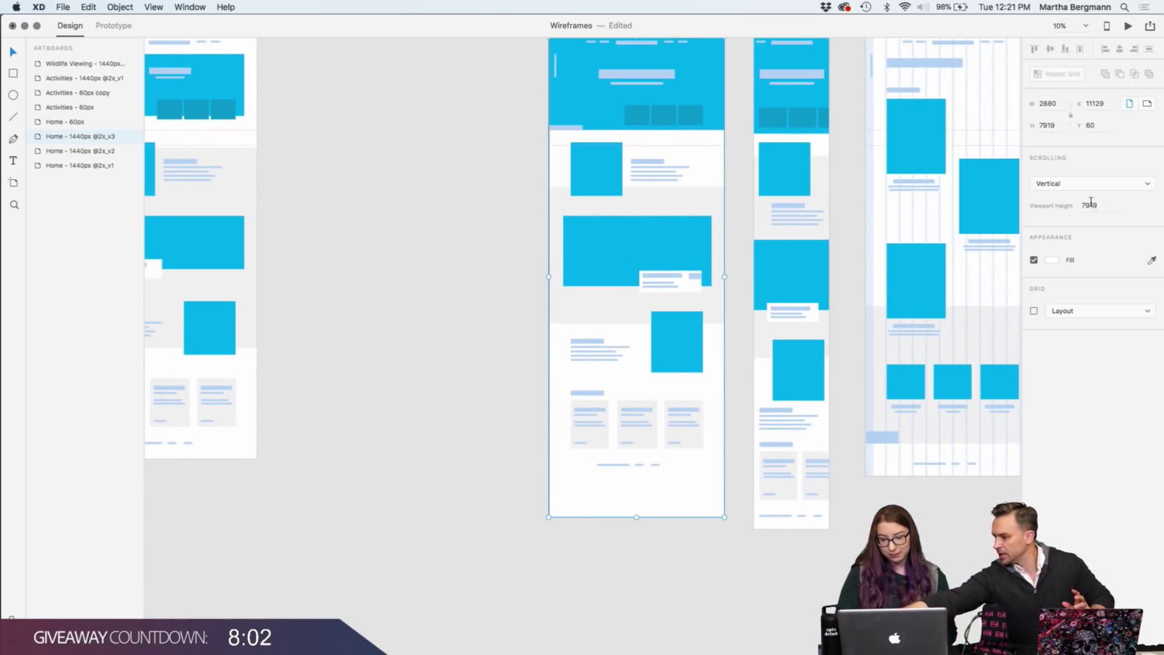
pyautogui.click(1098, 205)
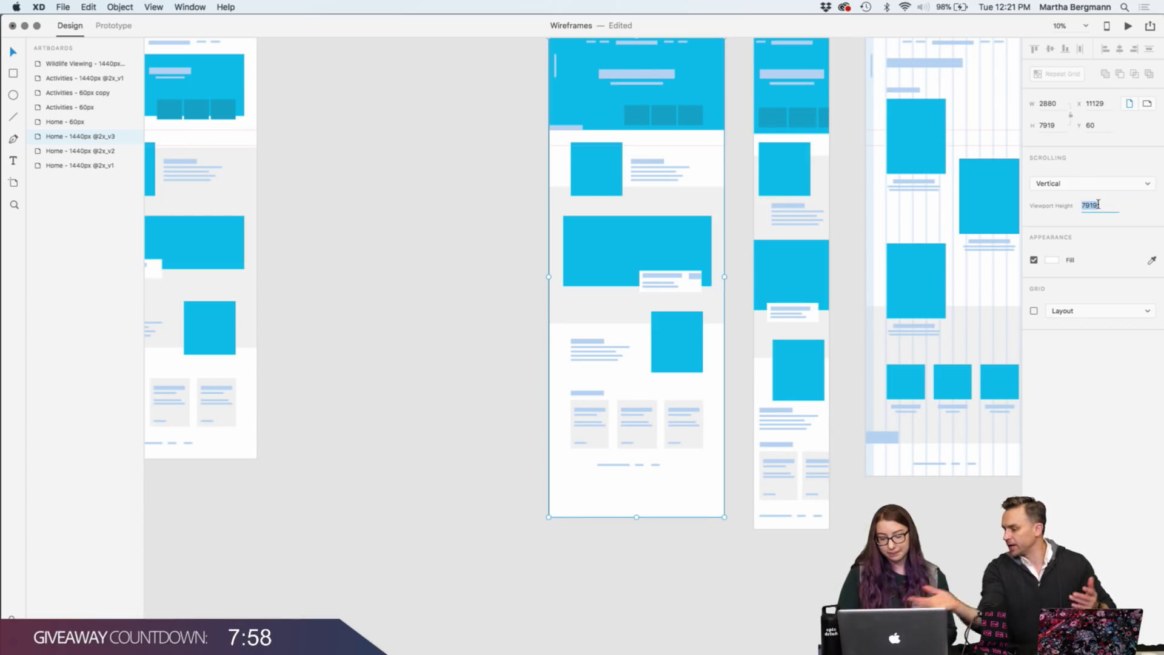
pyautogui.write('800')
pyautogui.press('Return')
pyautogui.scroll(2, 518, 84)
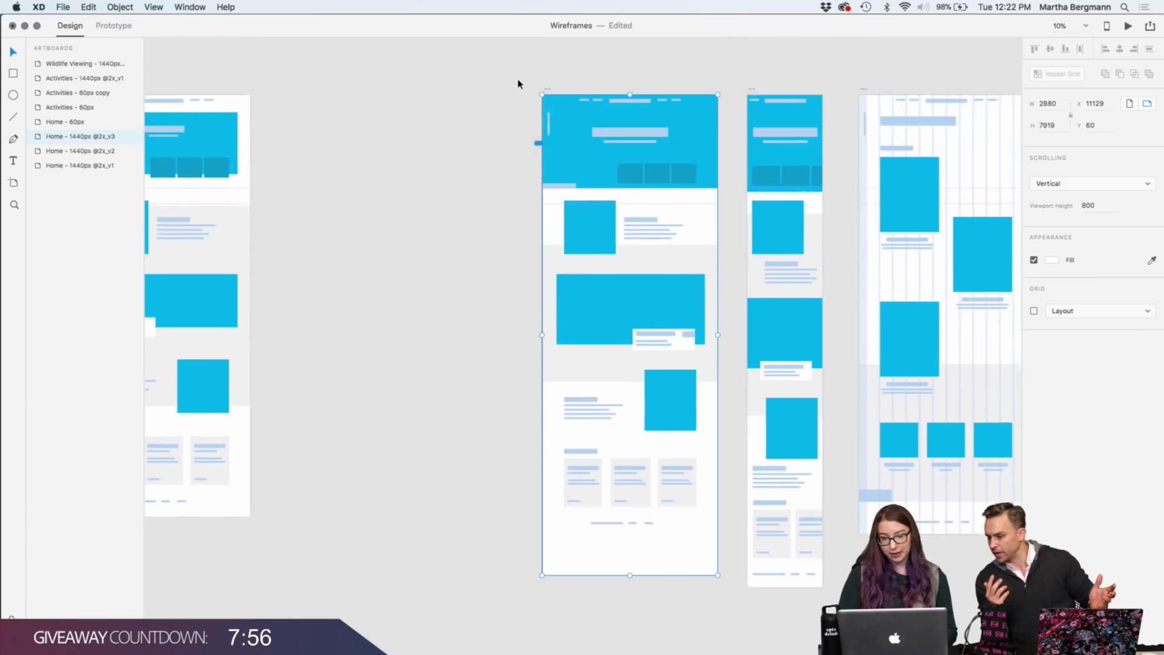
pyautogui.scroll(5, 518, 84)
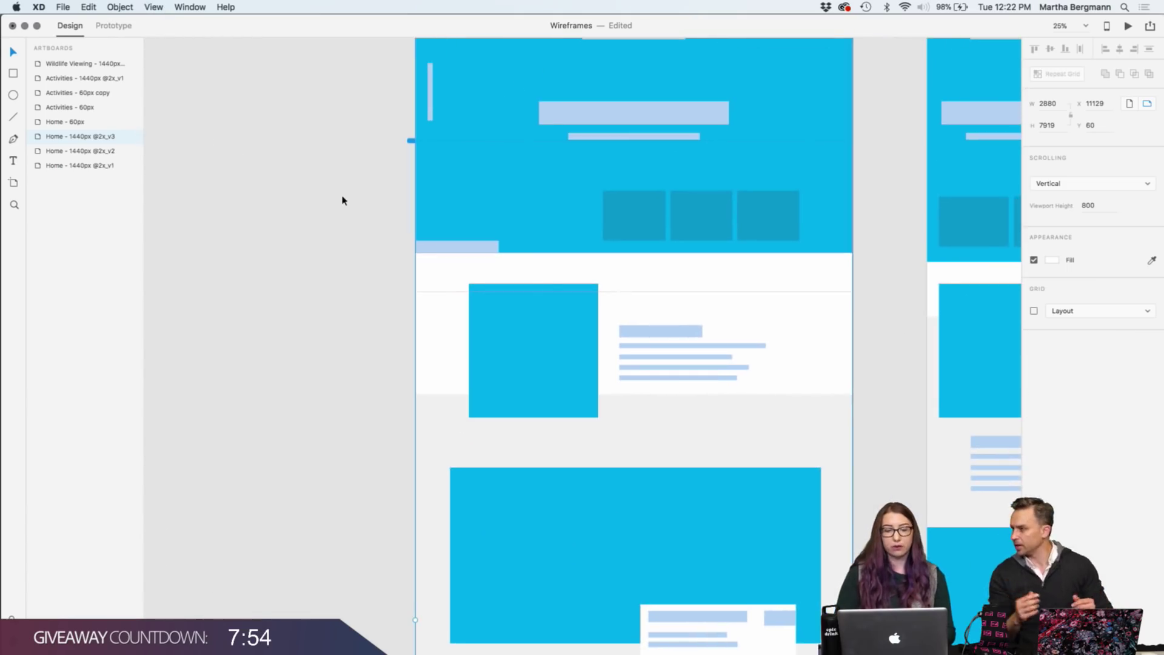
pyautogui.scroll(3, 343, 200)
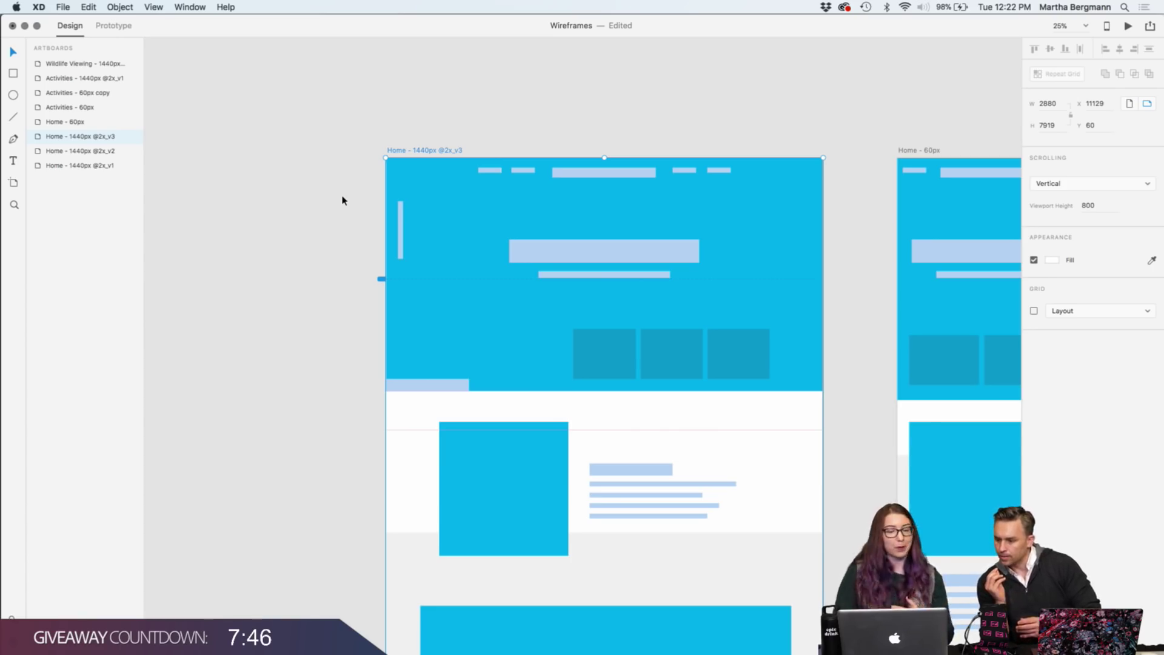
pyautogui.click(1112, 206)
pyautogui.write('1')
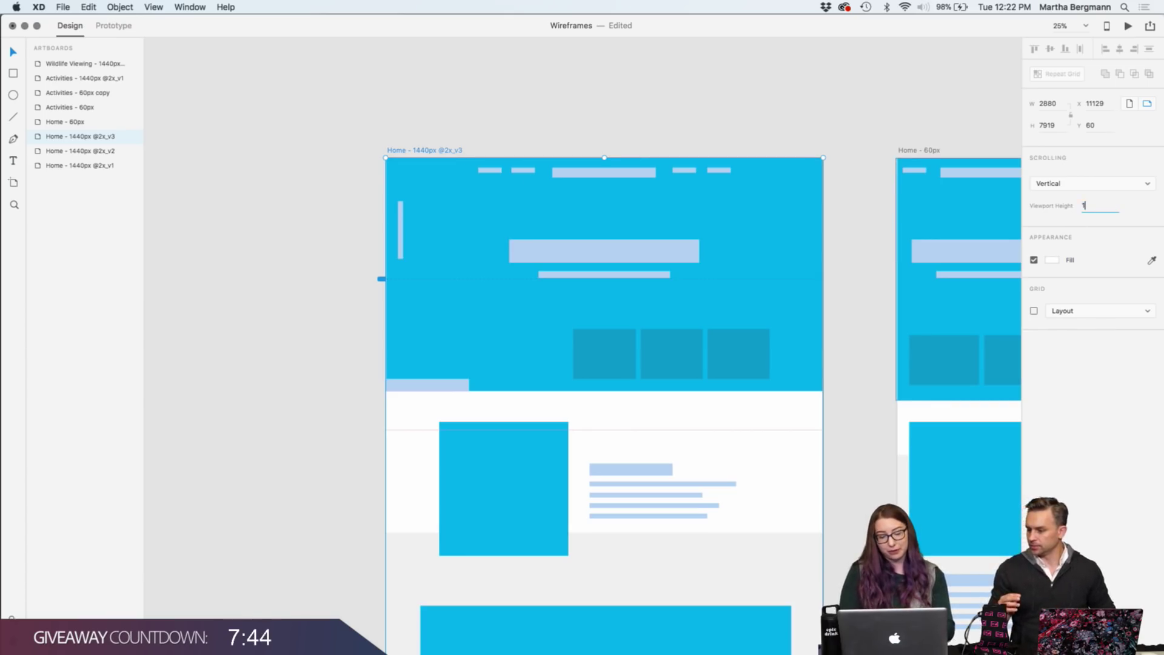
pyautogui.write('600')
pyautogui.press('Return')
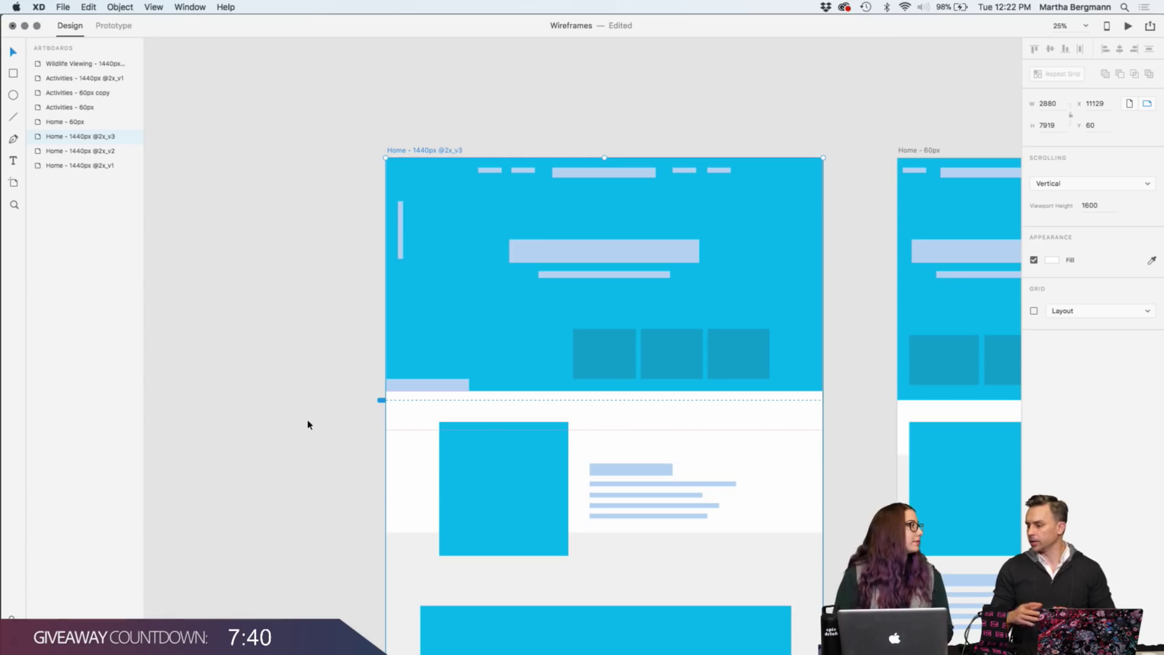
# Raise the artboard's viewport marker to the lower edge of the blue hero block, at a height of 1538.
pyautogui.press('super+equal')
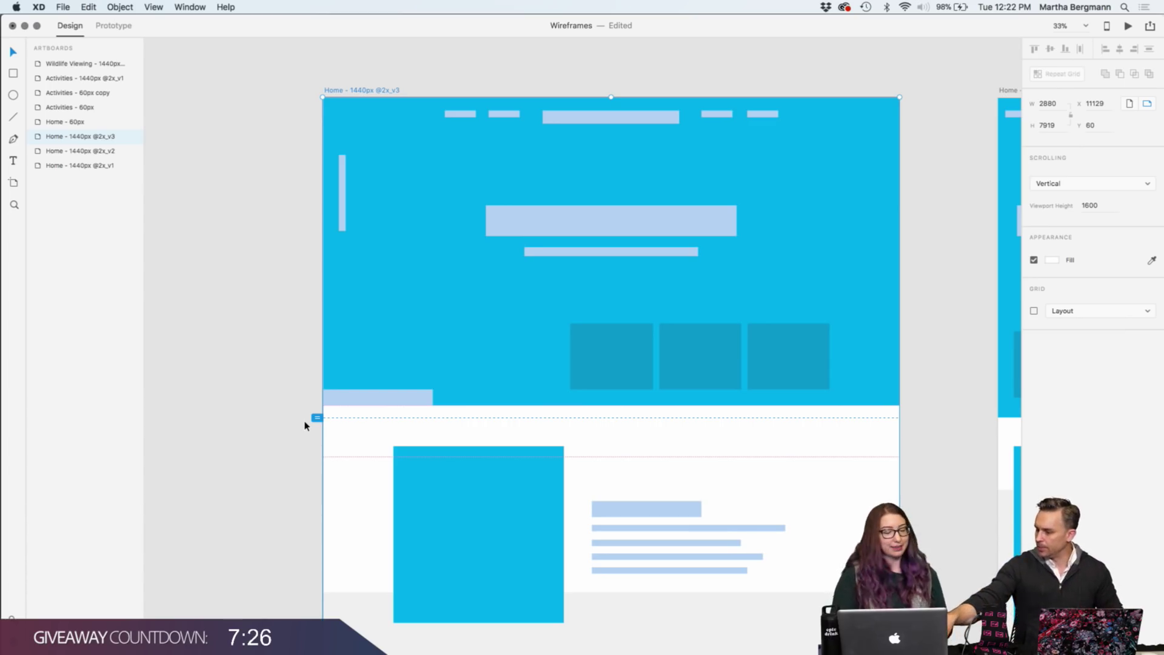
pyautogui.scroll(-2, 303, 420)
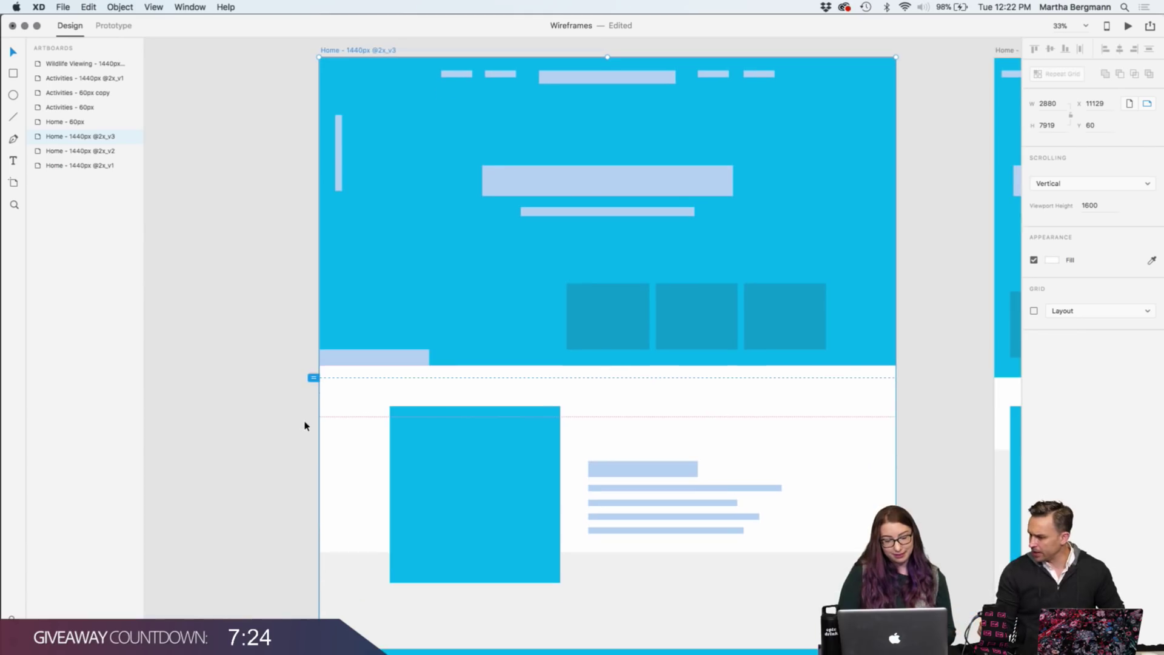
pyautogui.moveTo(312, 373); pyautogui.dragTo(313, 364)
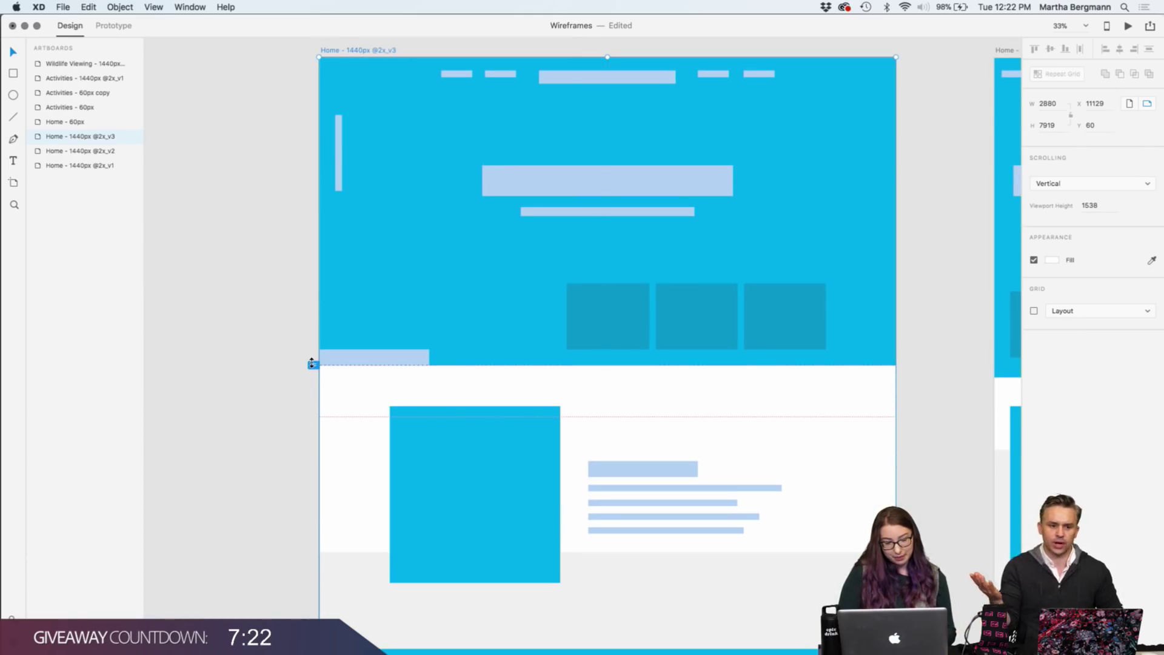
pyautogui.click(258, 385)
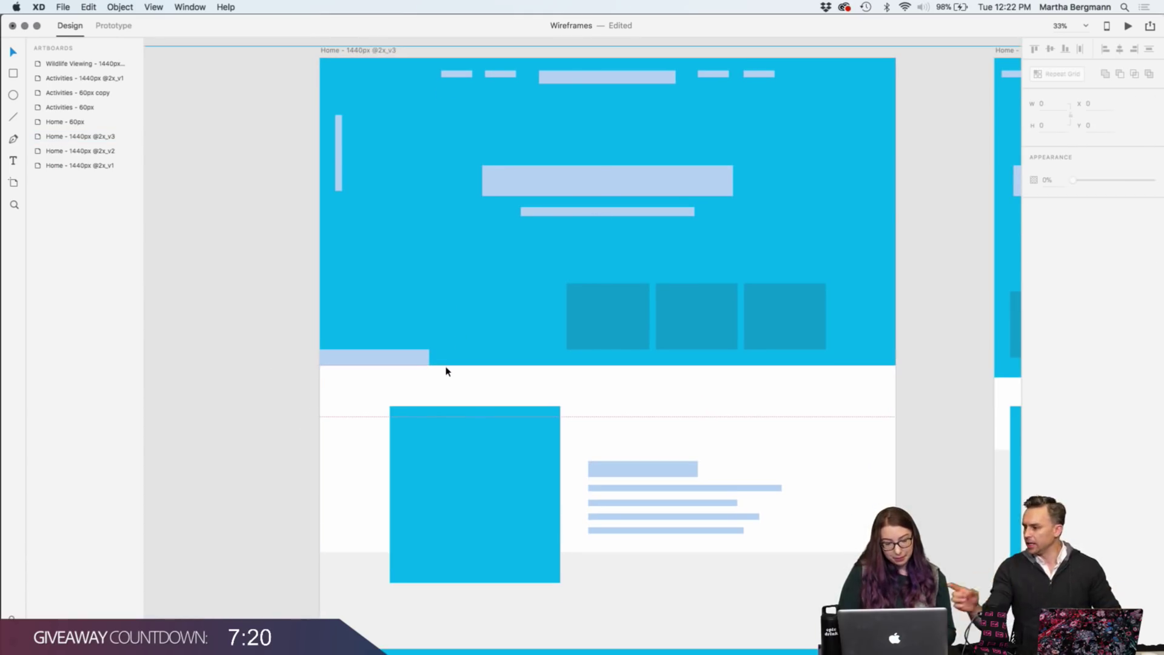
pyautogui.click(352, 48)
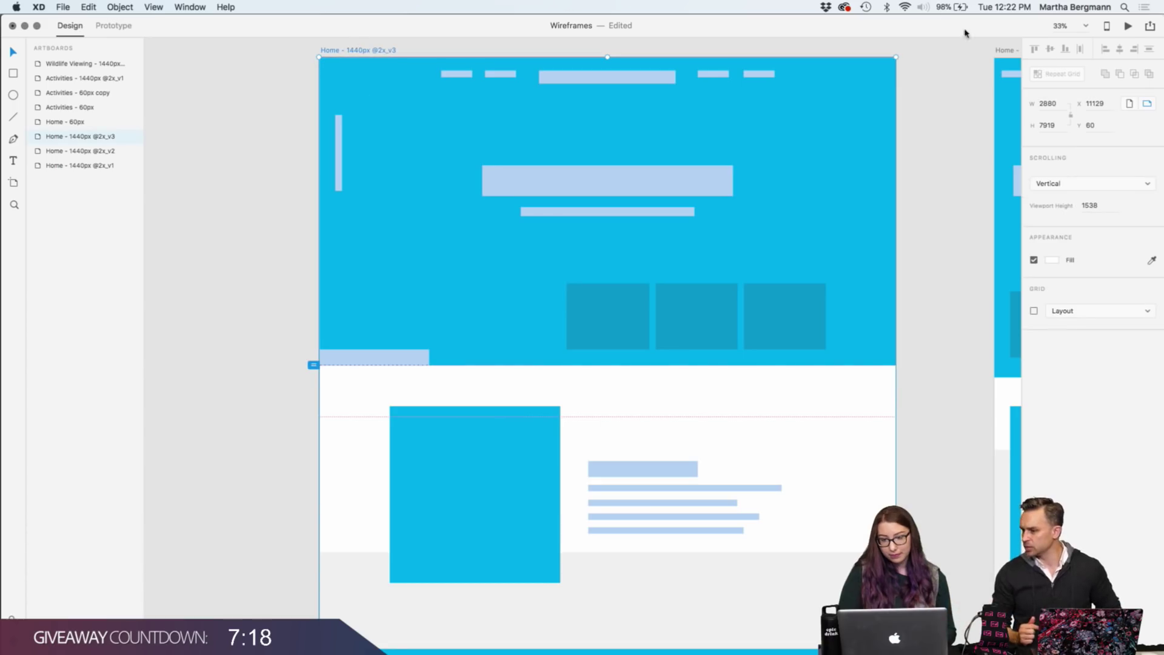
pyautogui.click(1129, 27)
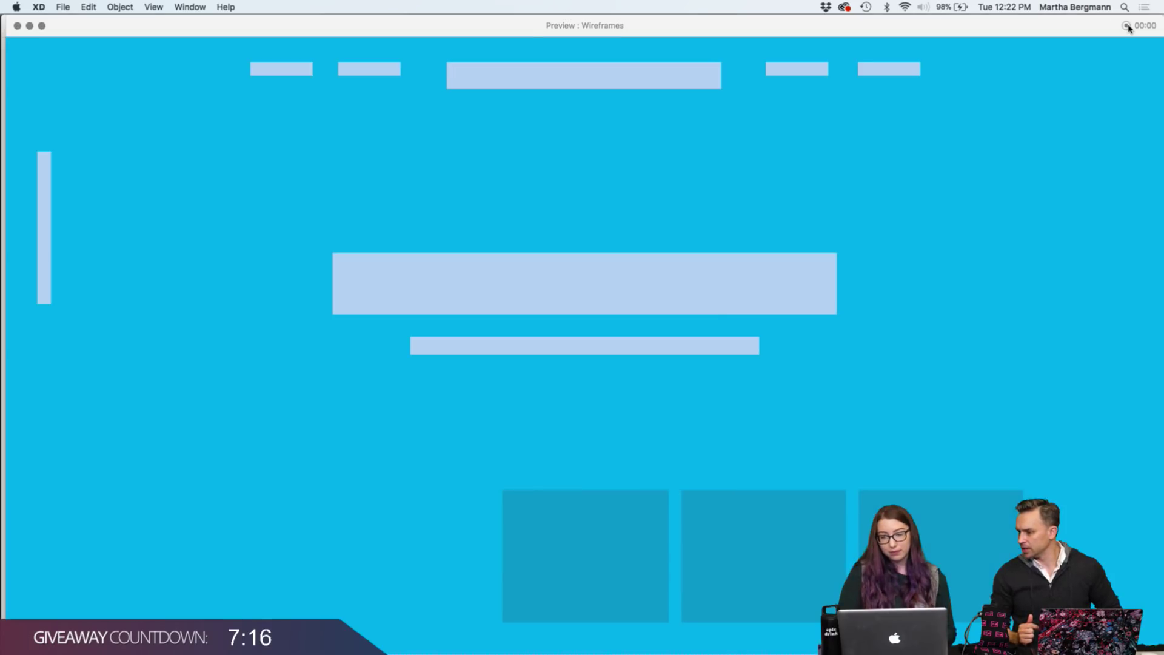
pyautogui.scroll(-2, 610, 439)
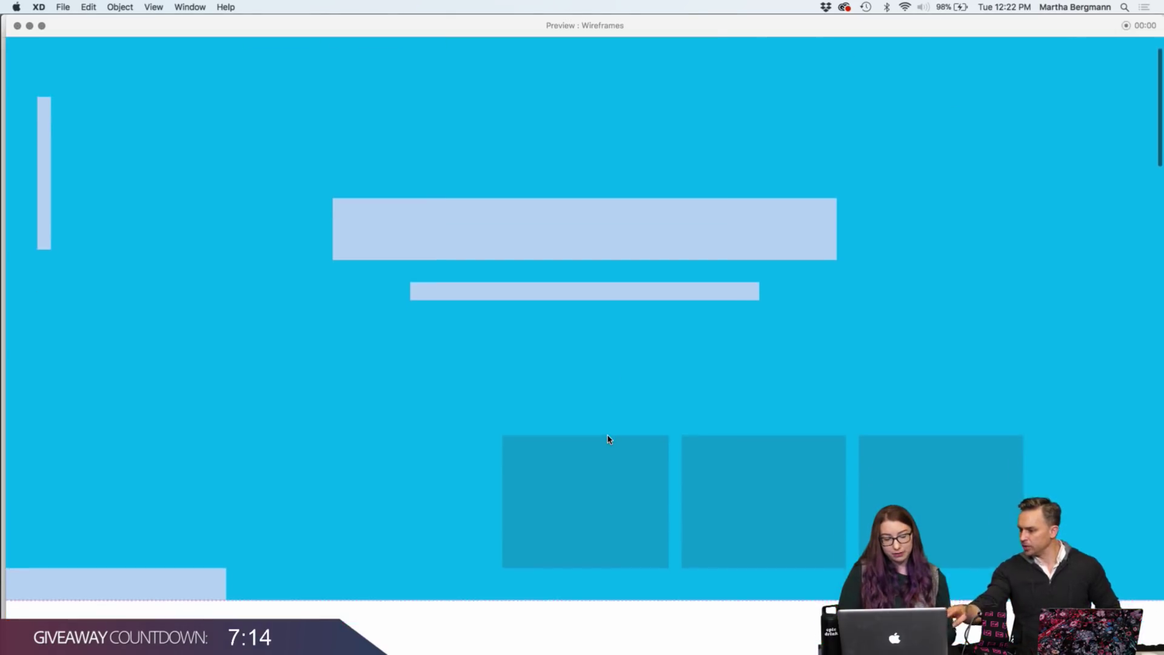
# Review every section of the previewed Home page down to the footer, return to its start, and close the preview.
pyautogui.scroll(2, 609, 439)
pyautogui.scroll(-10, 609, 439)
pyautogui.scroll(-4, 609, 439)
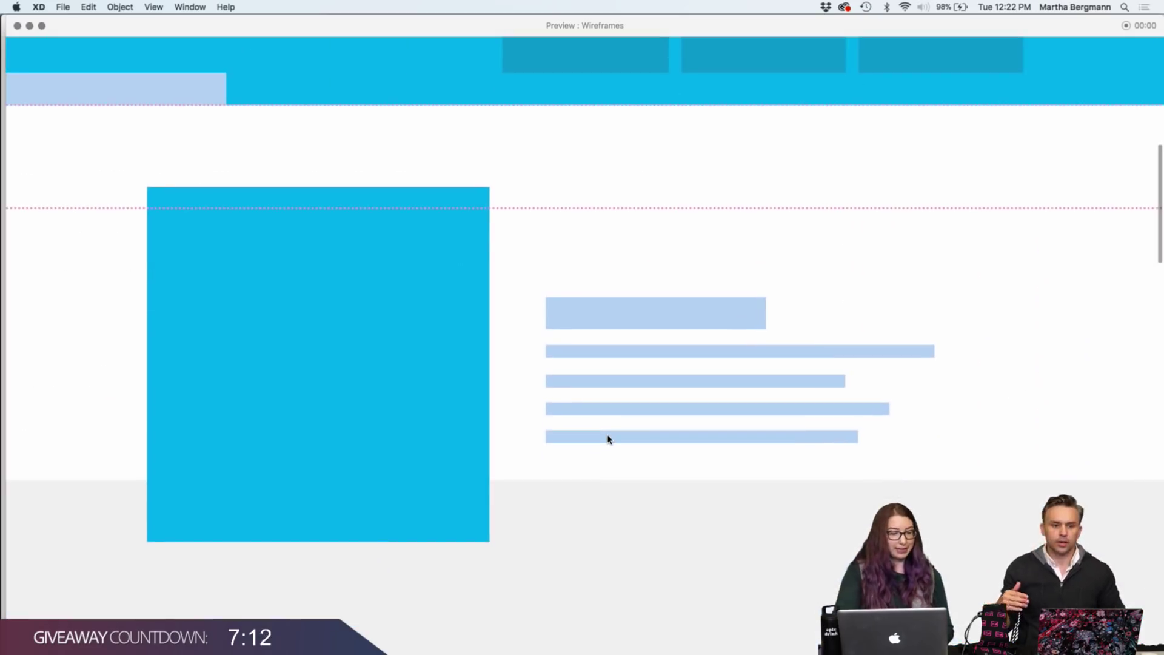
pyautogui.scroll(-2, 609, 439)
pyautogui.scroll(-8, 609, 439)
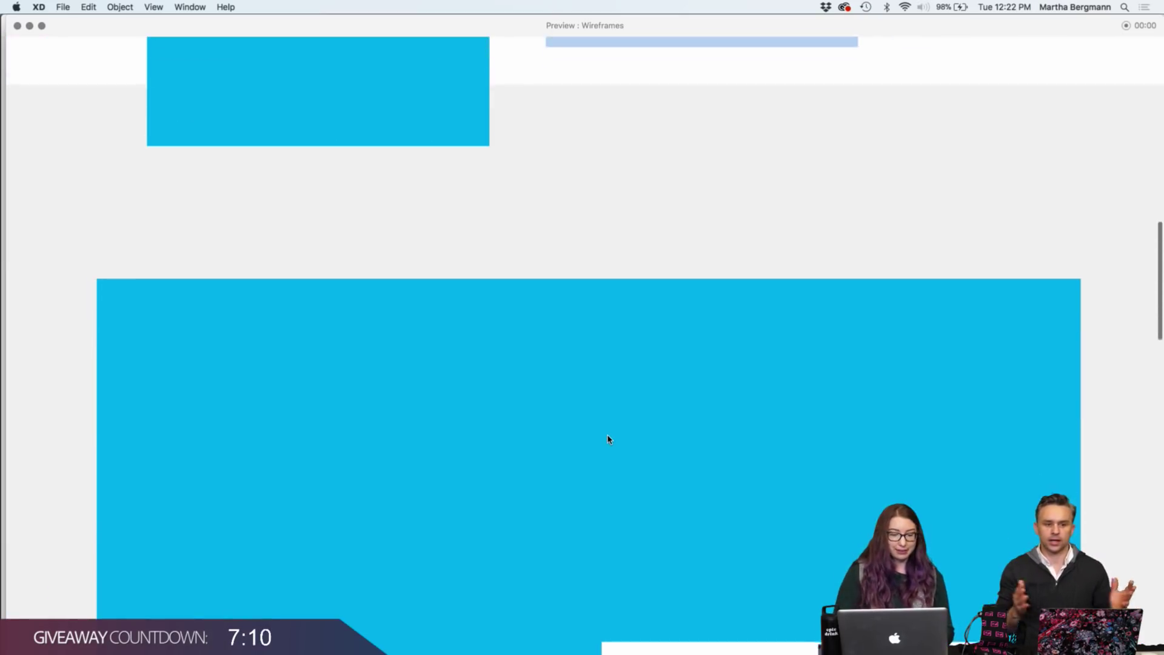
pyautogui.scroll(4, 609, 438)
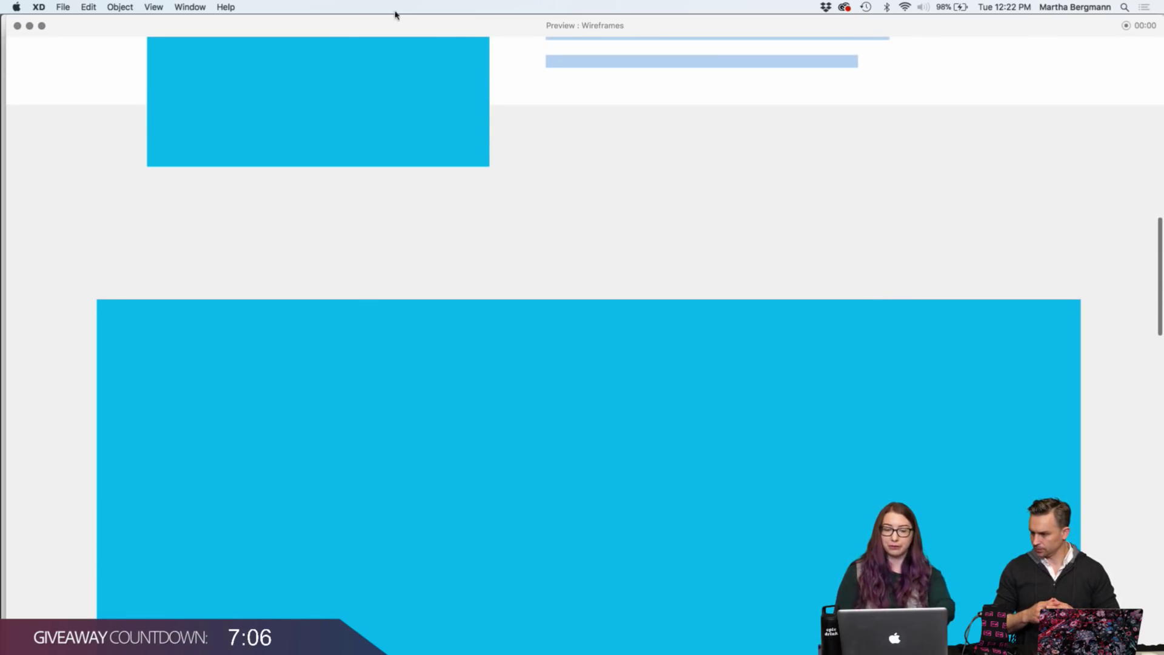
pyautogui.scroll(-5, 447, 337)
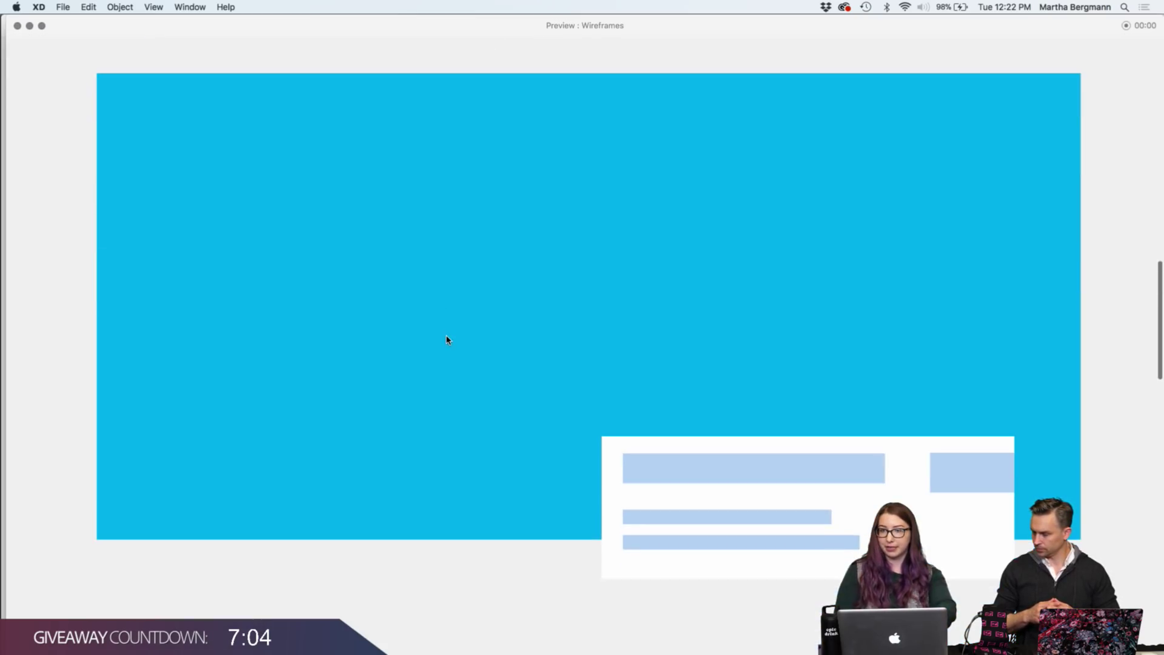
pyautogui.scroll(-10, 447, 340)
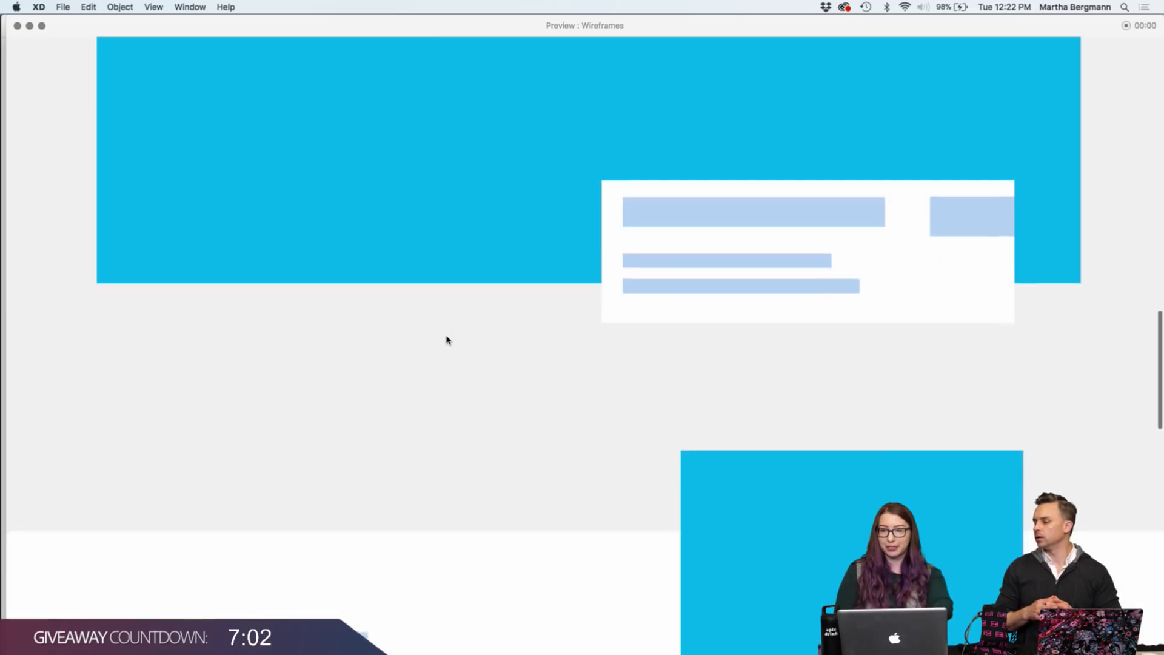
pyautogui.scroll(-15, 446, 339)
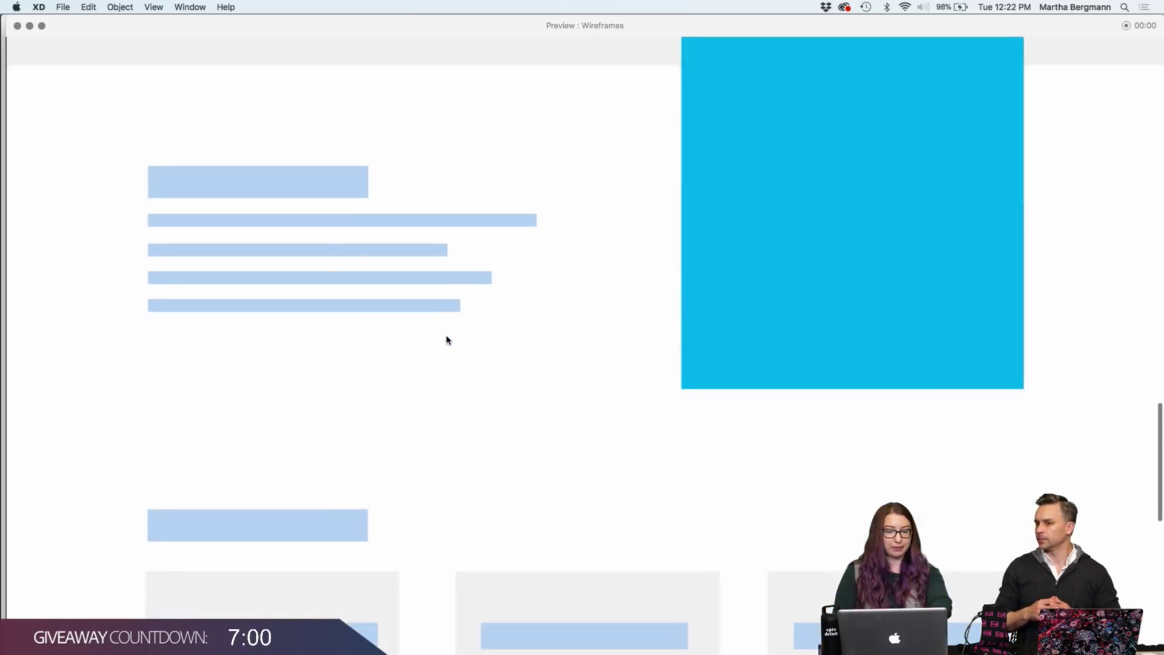
pyautogui.scroll(-6, 447, 339)
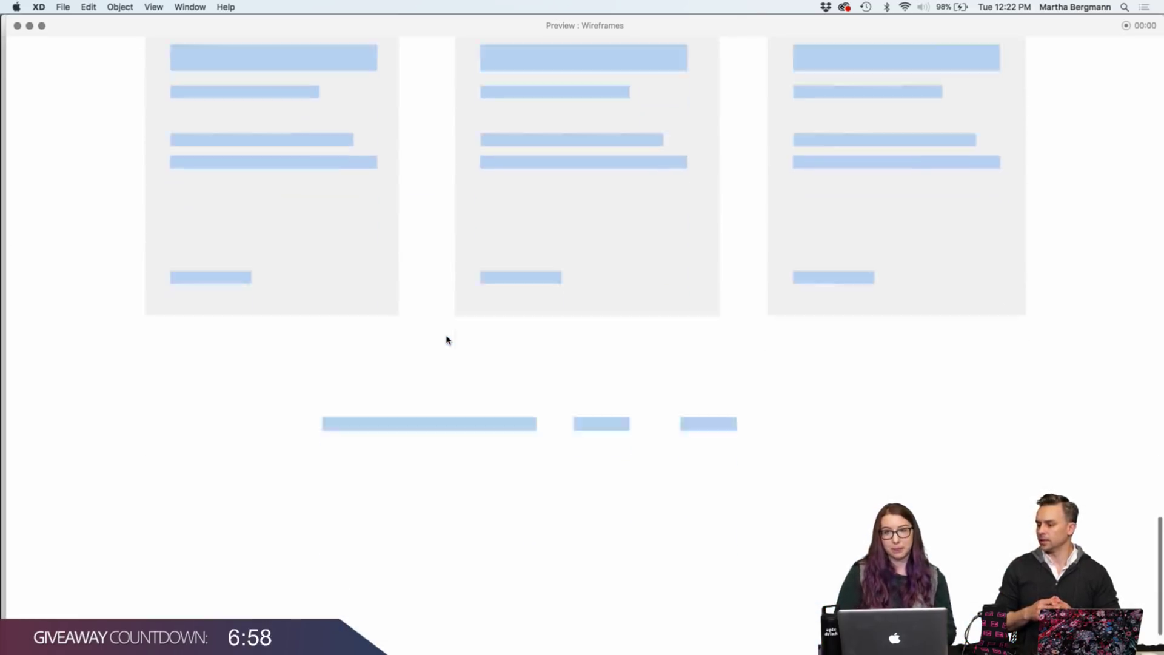
pyautogui.click(227, 166)
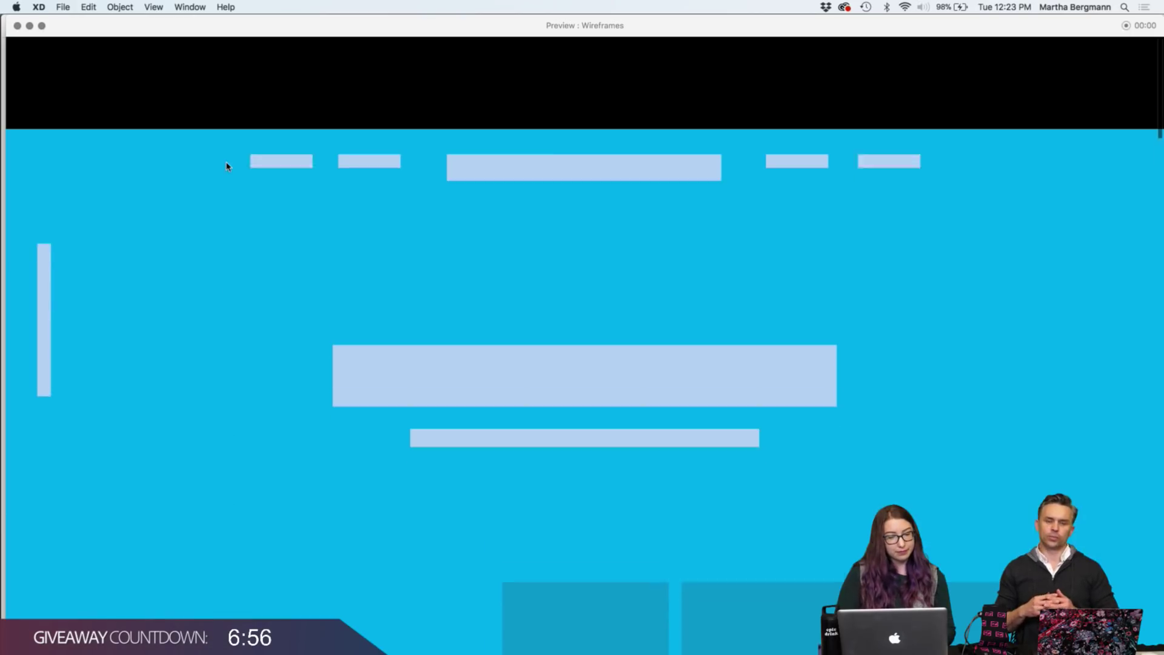
pyautogui.click(18, 26)
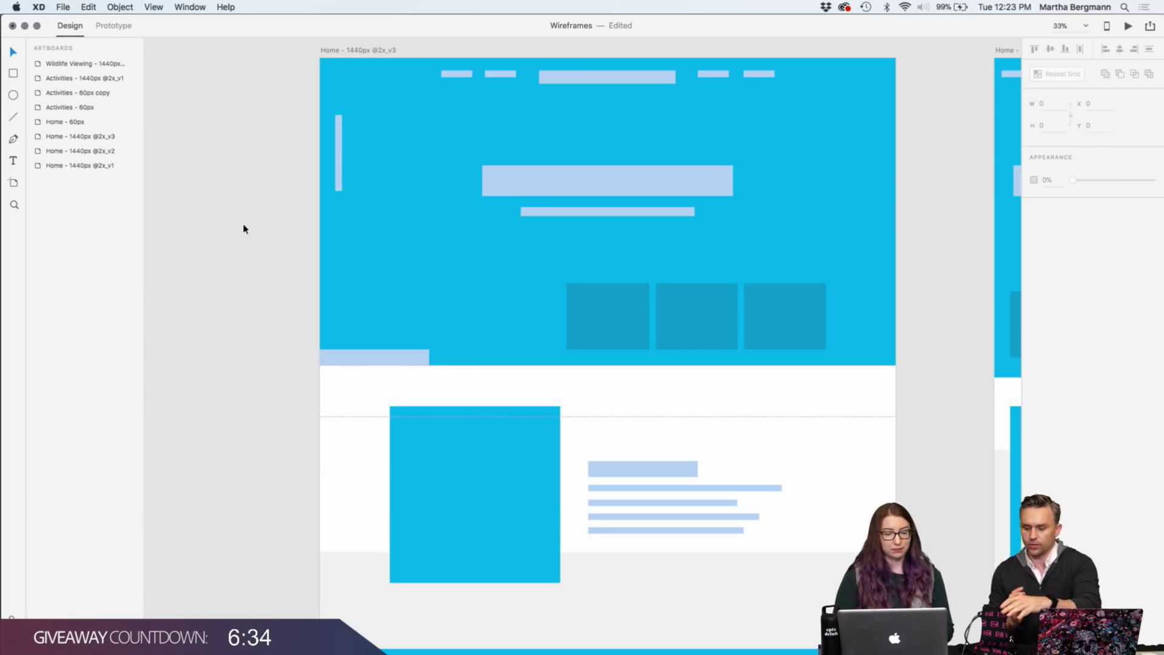
pyautogui.click(352, 417)
pyautogui.click(268, 406)
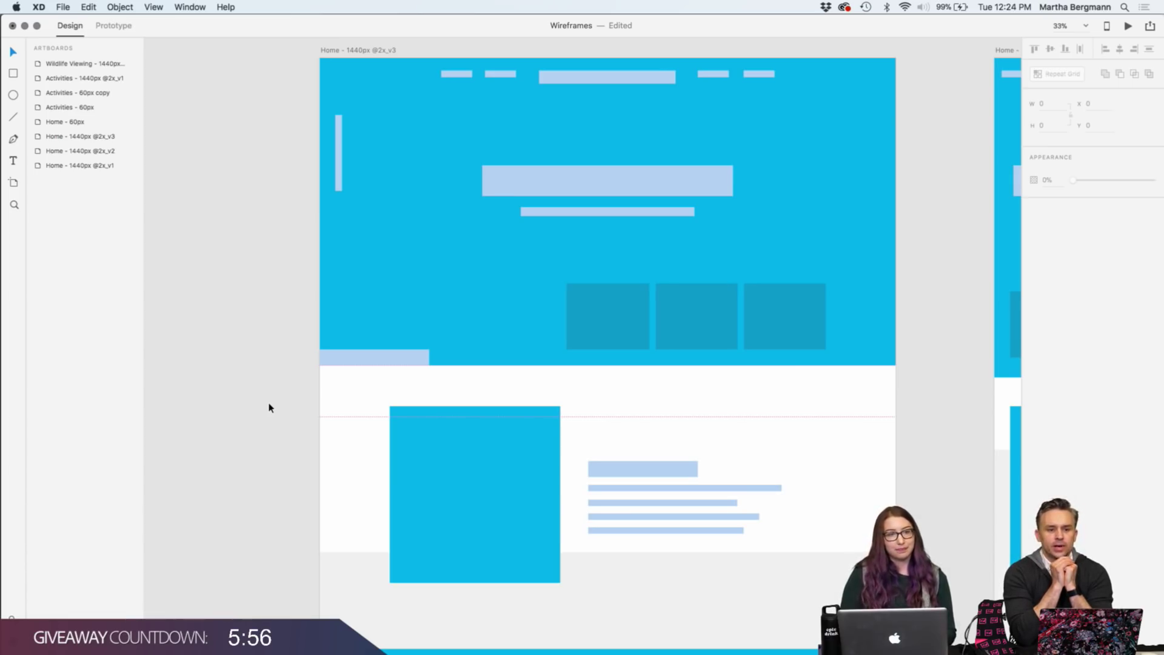
pyautogui.hscroll(2, 268, 406)
pyautogui.scroll(1, 268, 405)
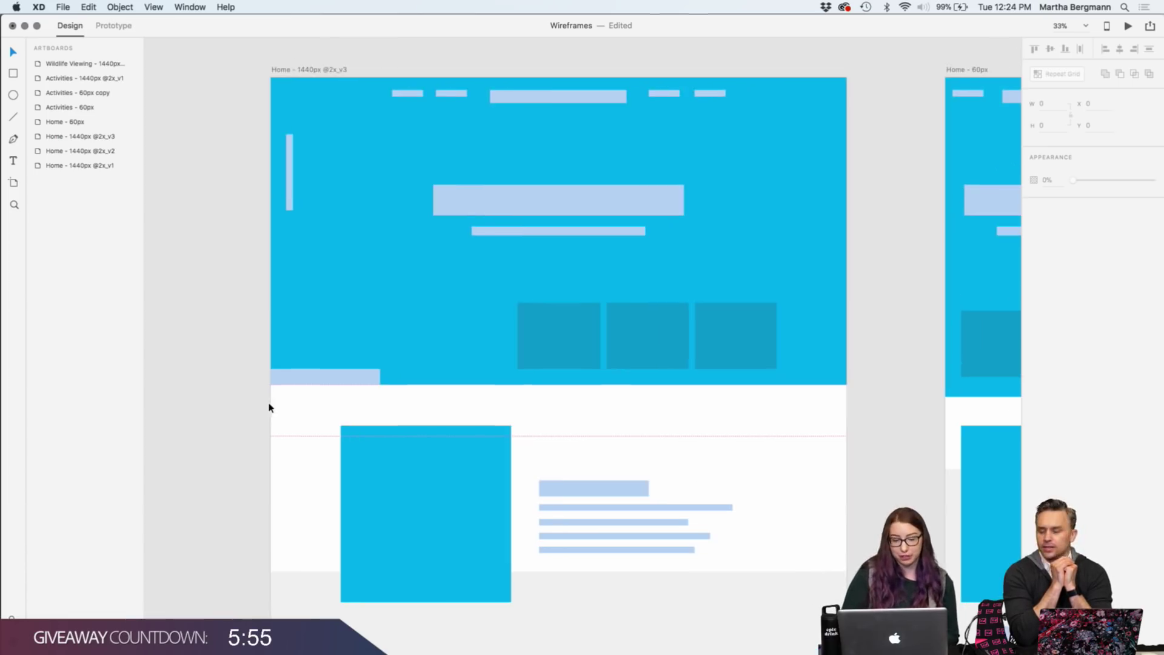
pyautogui.click(406, 388)
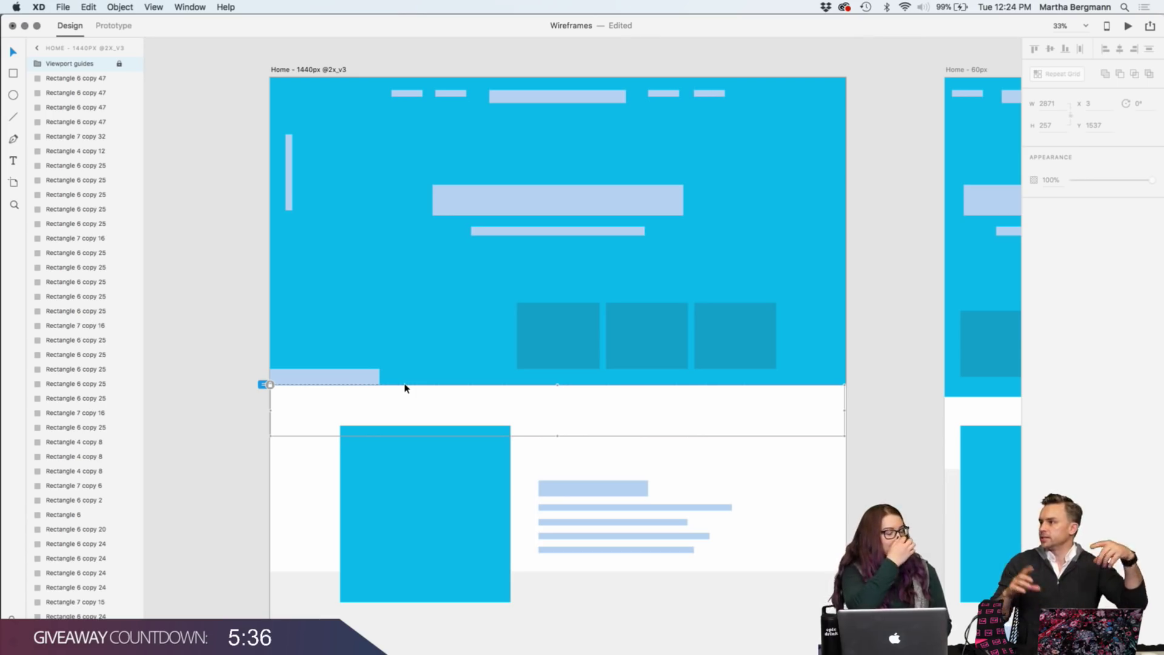
pyautogui.moveTo(438, 639)
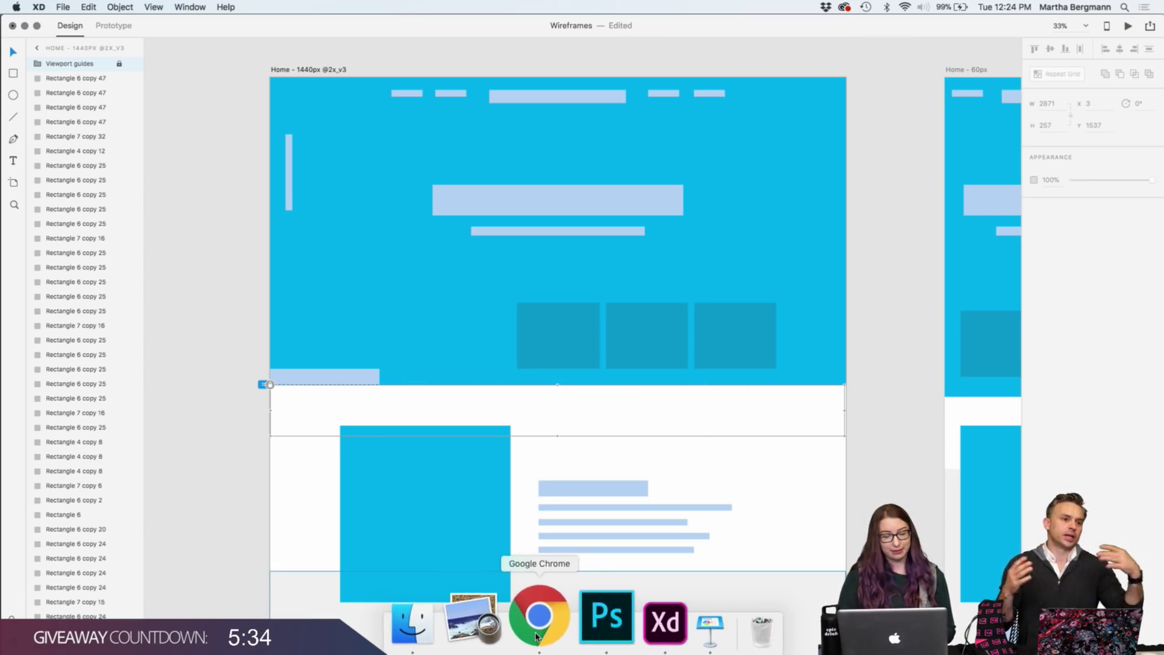
pyautogui.click(226, 483)
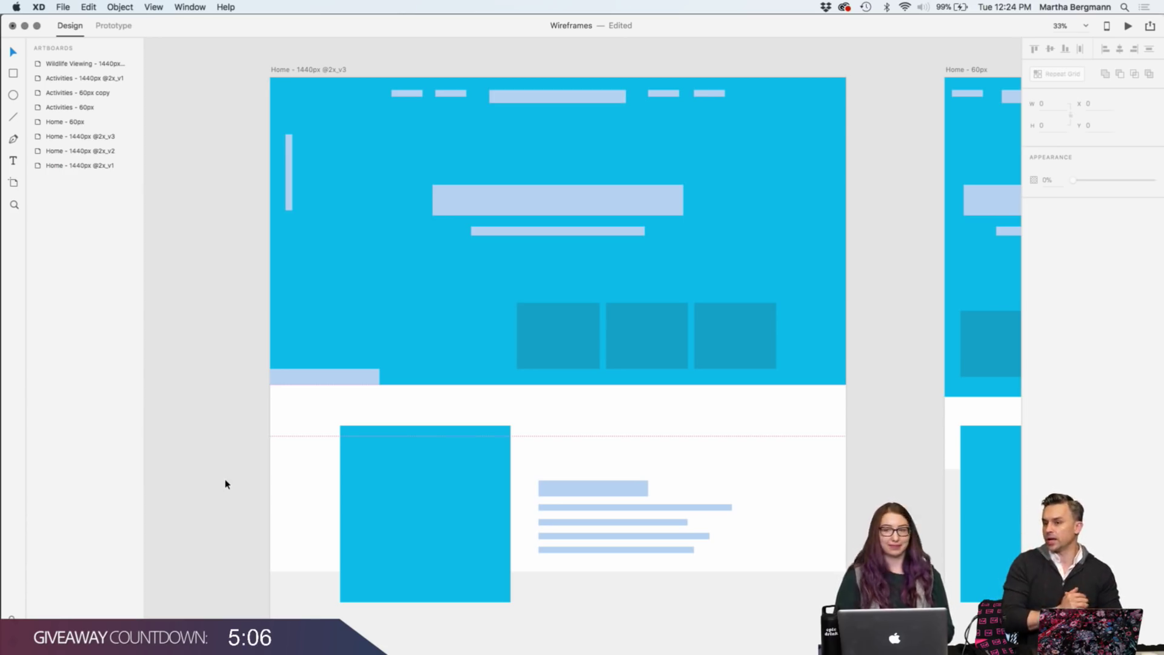
pyautogui.hscroll(10, 224, 482)
pyautogui.scroll(-1, 373, 386)
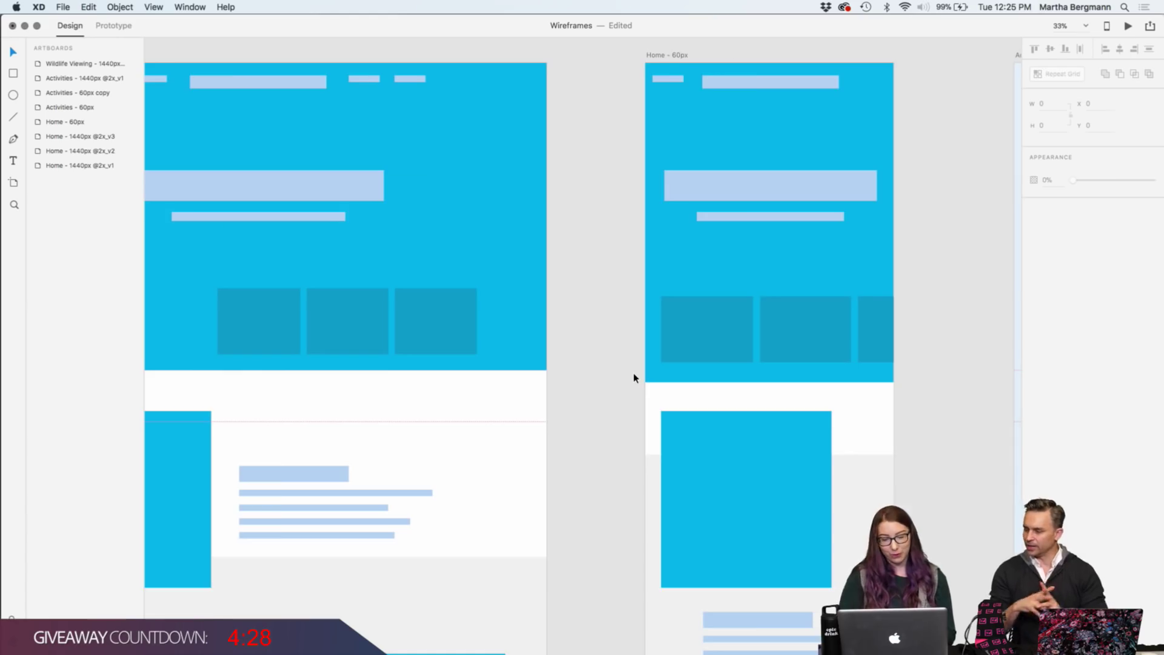
pyautogui.hscroll(-8, 634, 378)
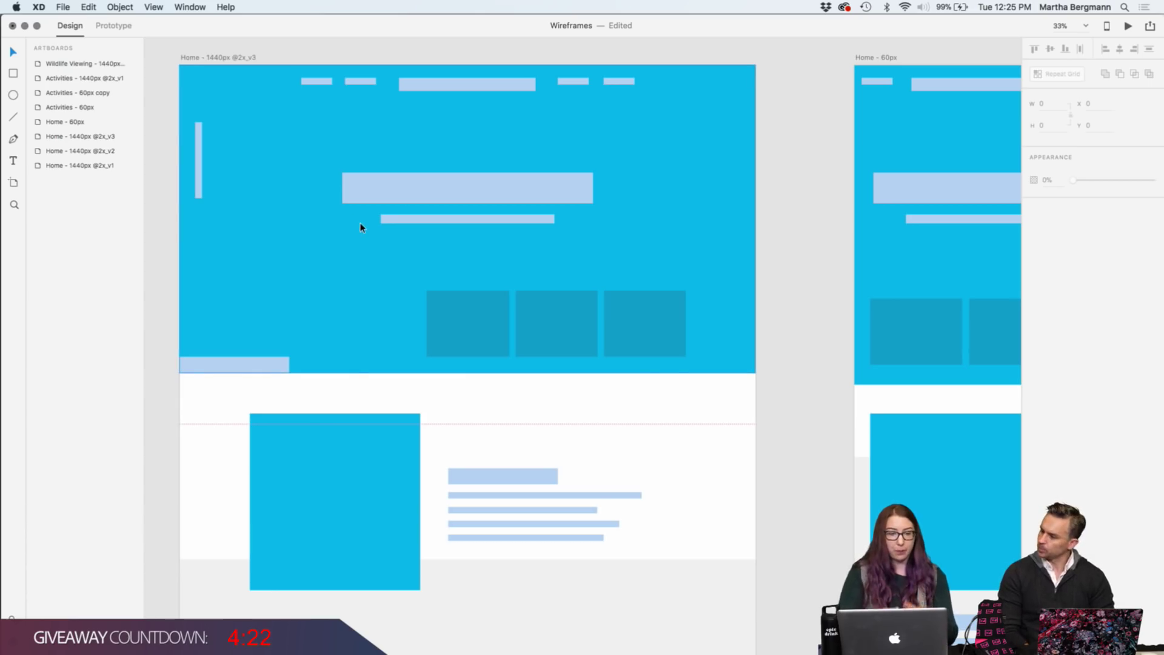
# Switch from the Wireframes document to the Moodboard document and make its window fill the screen.
pyautogui.doubleClick(353, 22)
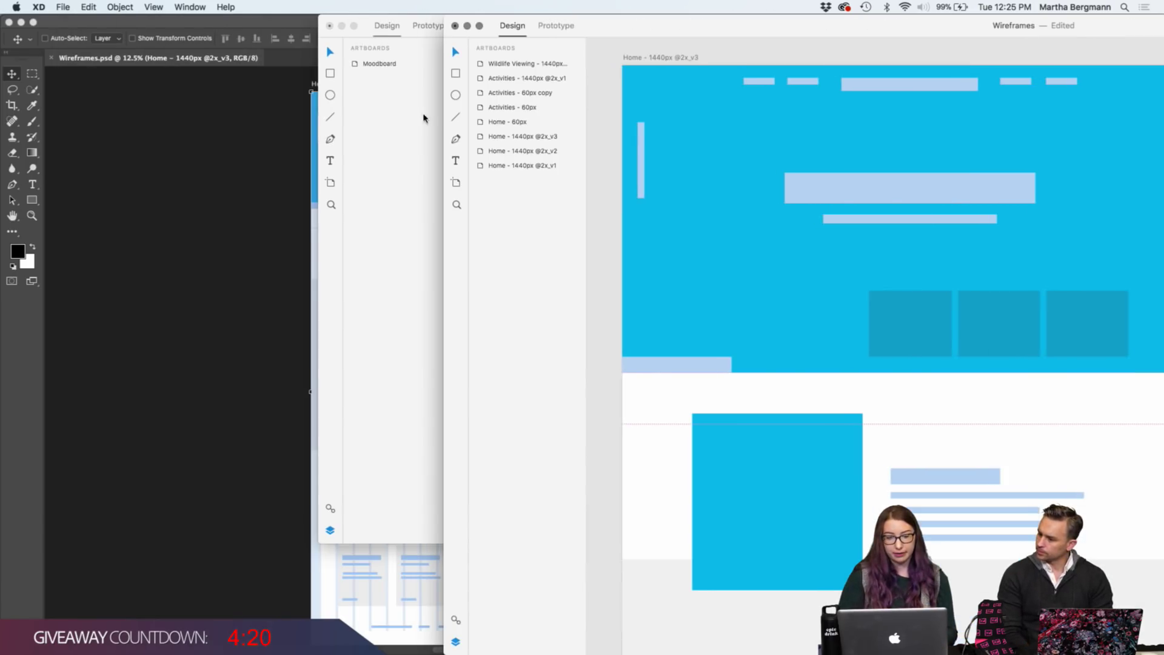
pyautogui.doubleClick(364, 22)
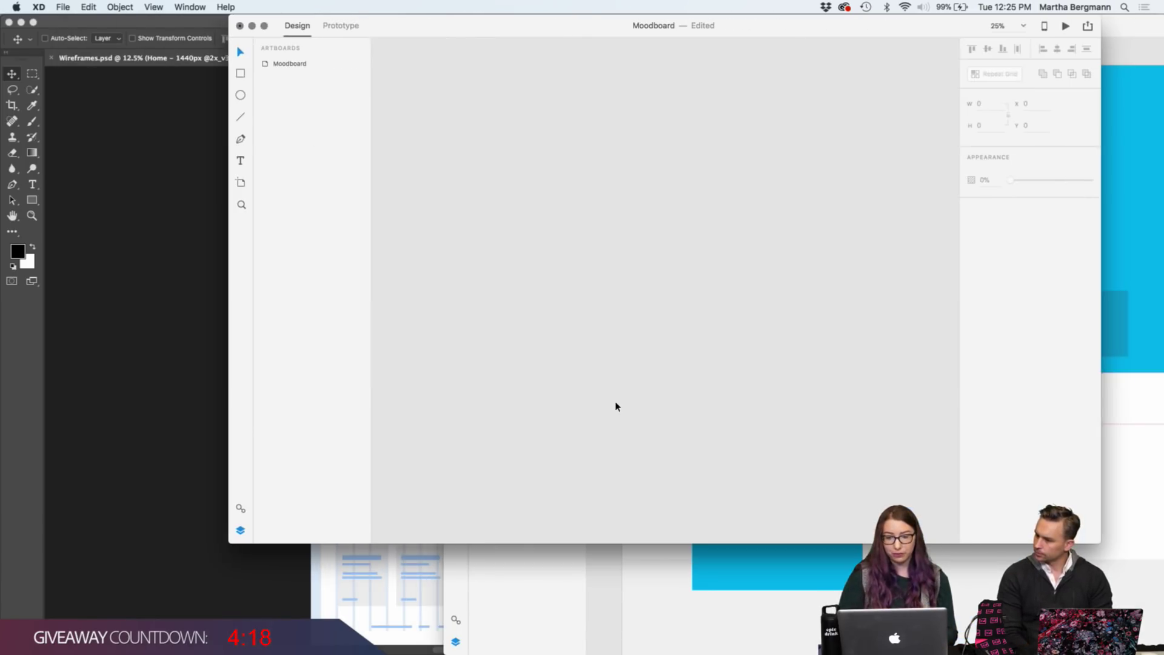
pyautogui.hscroll(6, 616, 406)
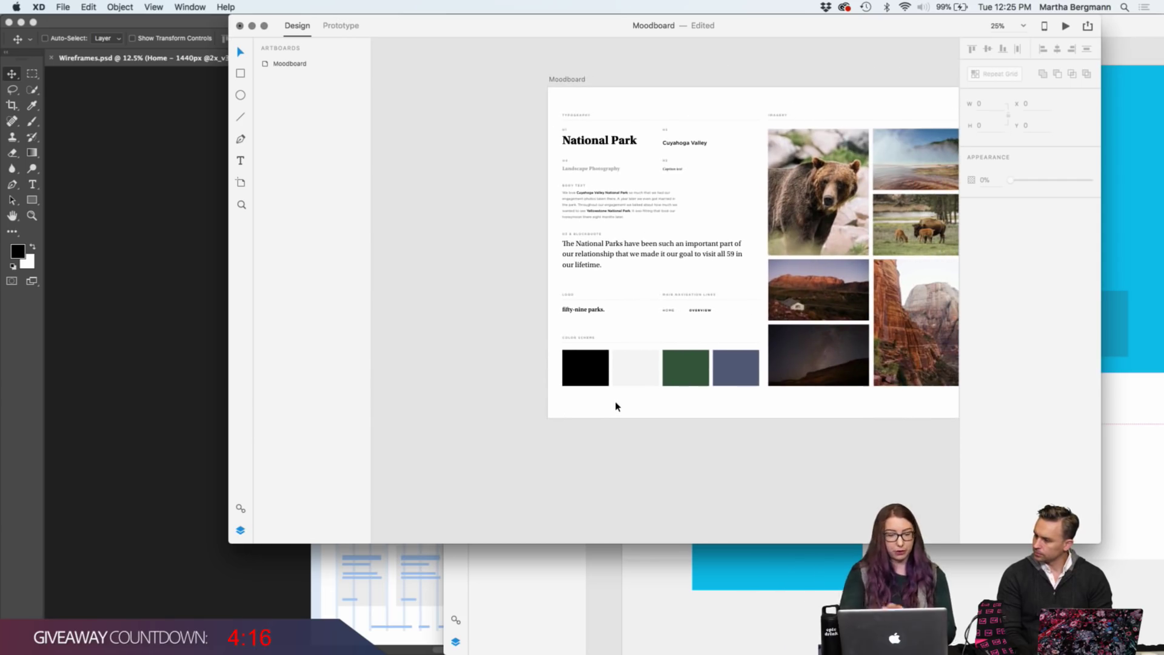
pyautogui.hscroll(2, 616, 406)
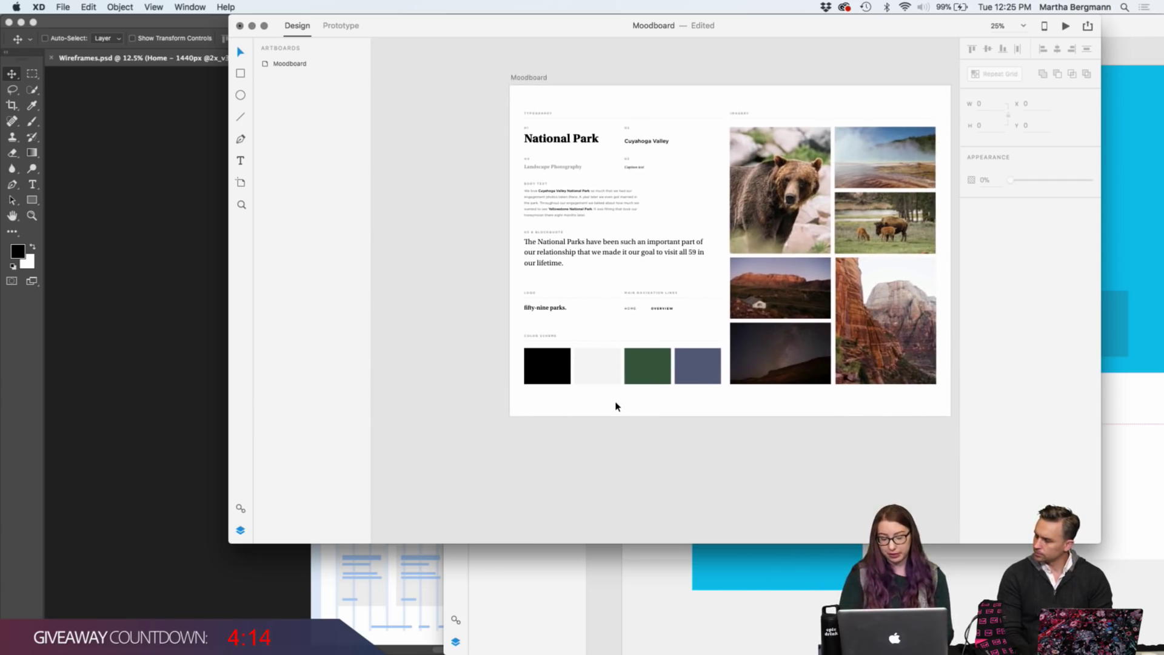
pyautogui.scroll(2, 616, 406)
pyautogui.hscroll(2, 617, 406)
pyautogui.moveTo(512, 24); pyautogui.dragTo(280, 5)
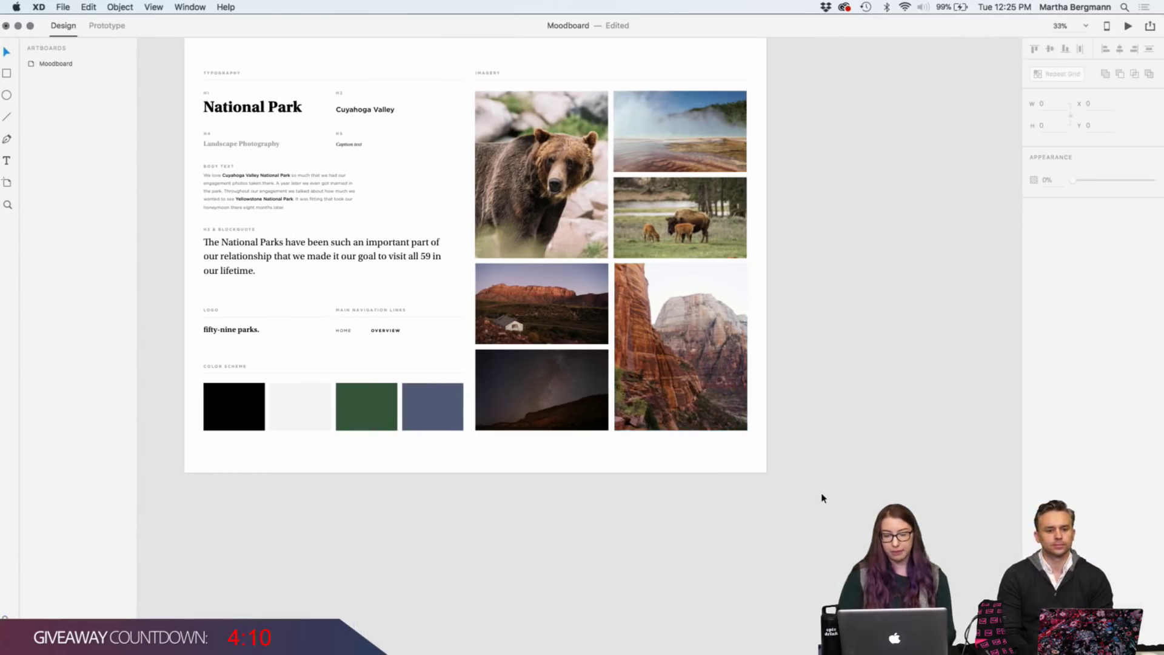
# Examine the Moodboard artboard's imagery, typography styles, logo, main navigation links and color scheme.
pyautogui.scroll(3, 822, 498)
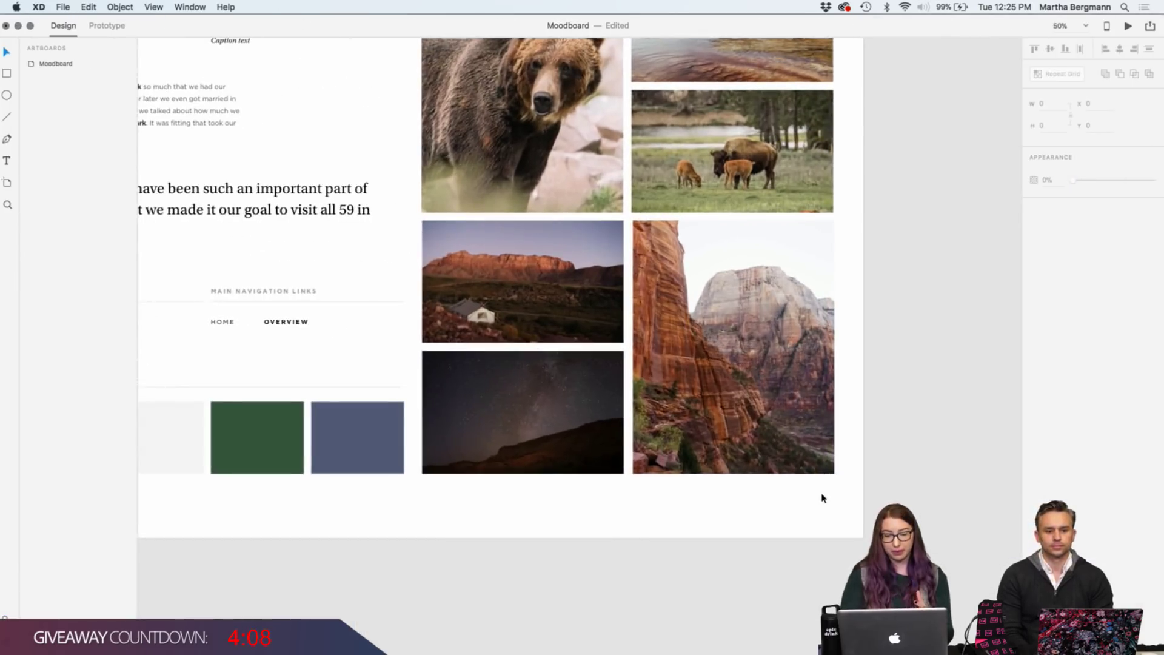
pyautogui.hscroll(-3, 822, 497)
pyautogui.scroll(2, 822, 498)
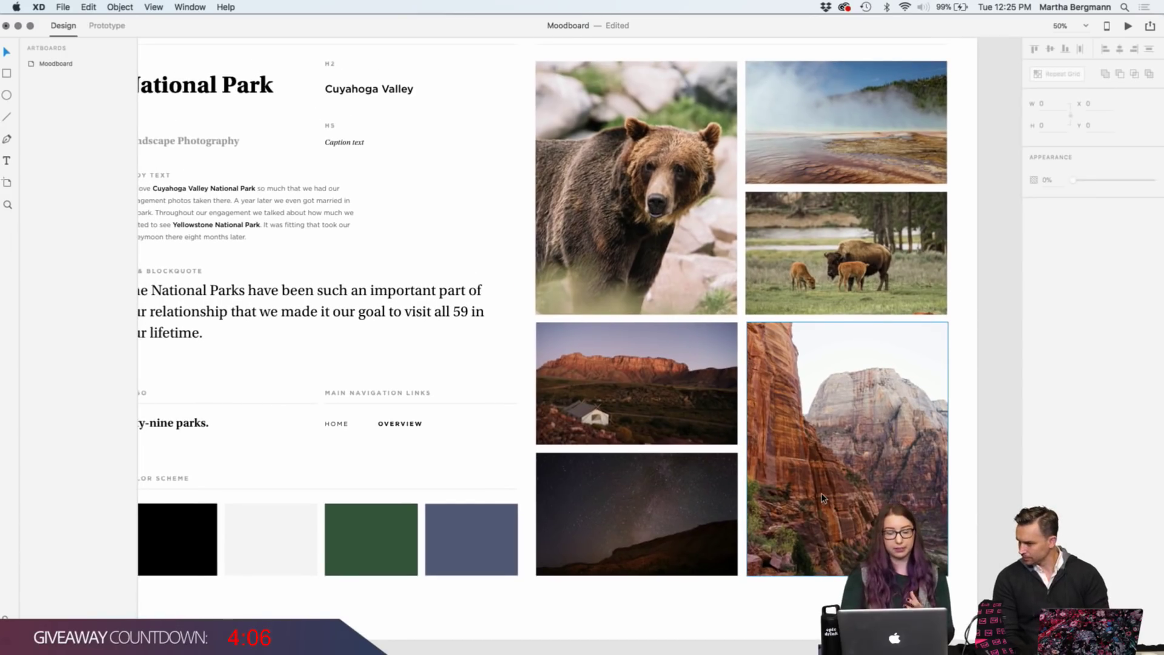
pyautogui.hscroll(-5, 822, 498)
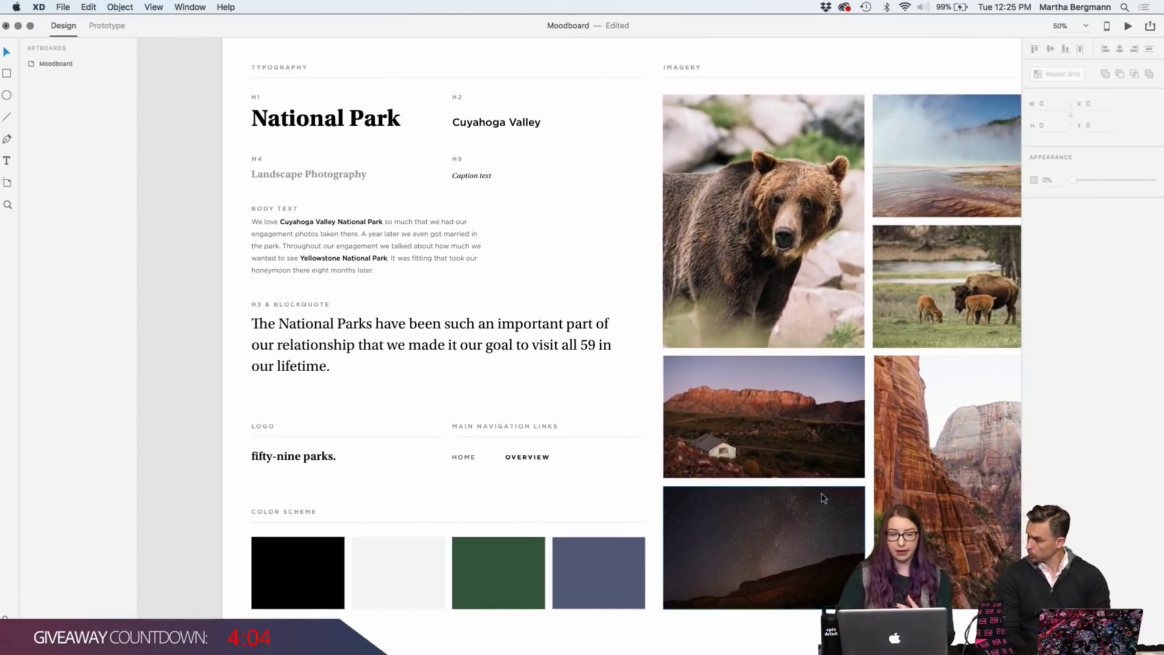
pyautogui.scroll(4, 256, 289)
pyautogui.scroll(3, 257, 290)
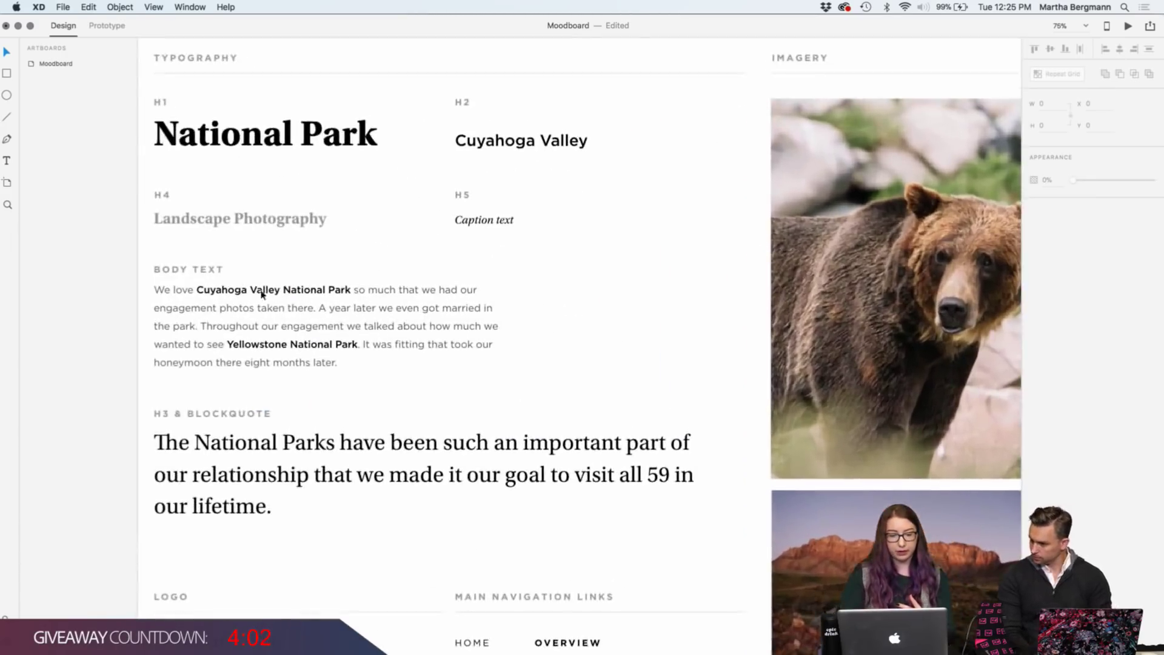
pyautogui.hscroll(-3, 267, 291)
pyautogui.scroll(2, 268, 291)
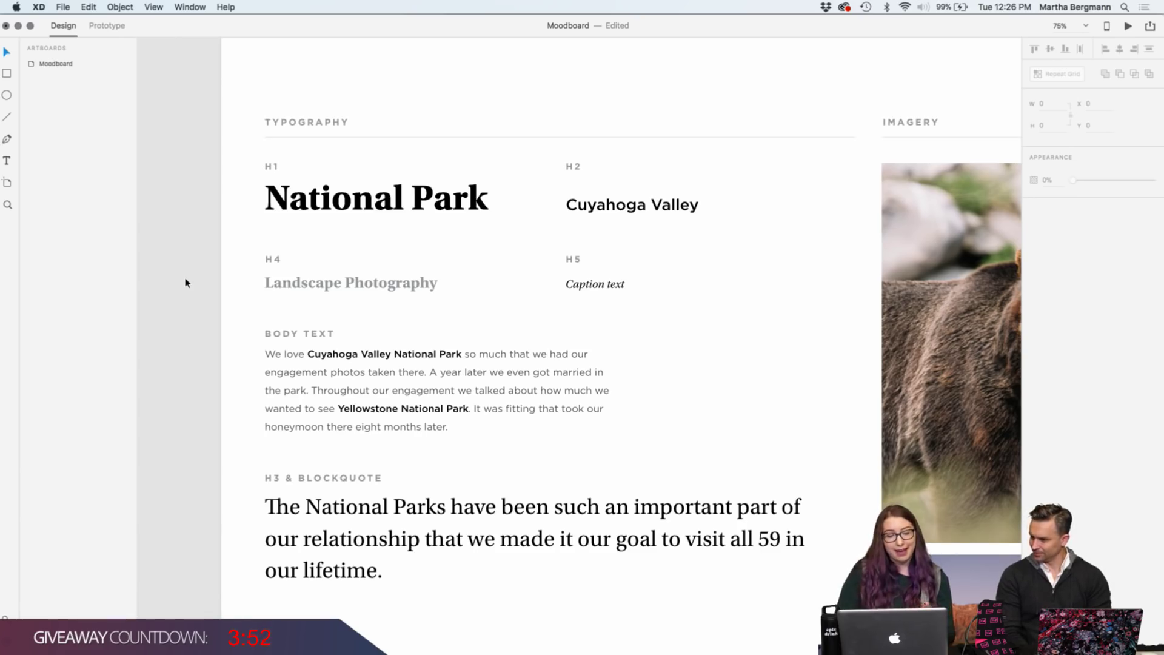
pyautogui.scroll(-5, 185, 282)
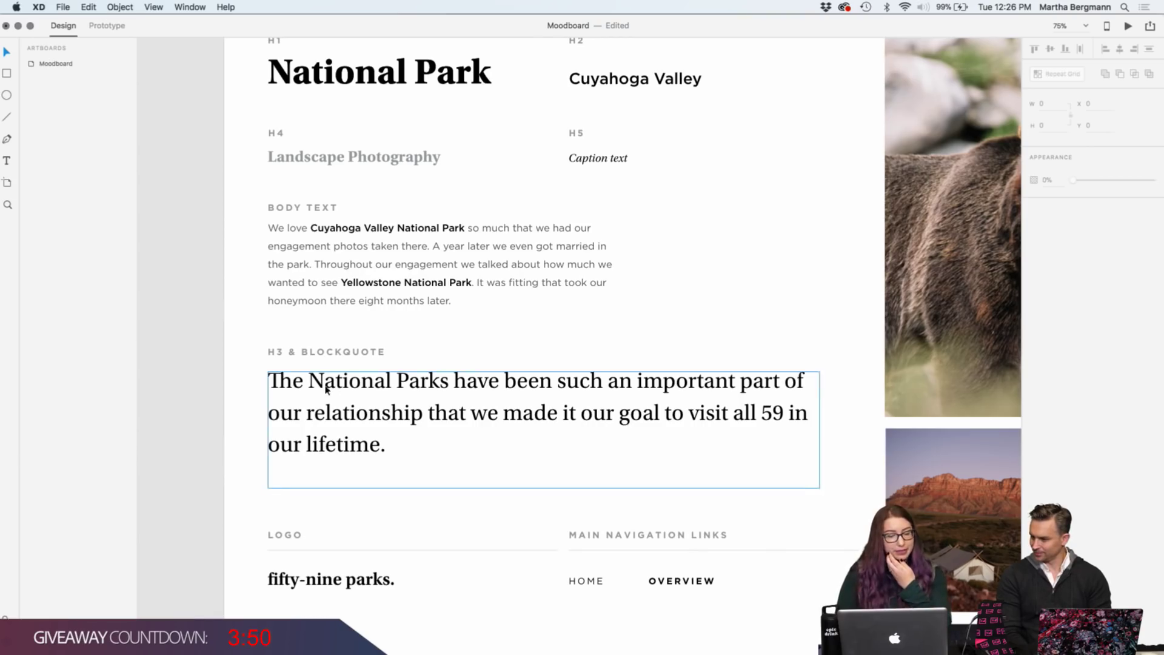
pyautogui.scroll(-5, 180, 391)
pyautogui.scroll(-8, 180, 391)
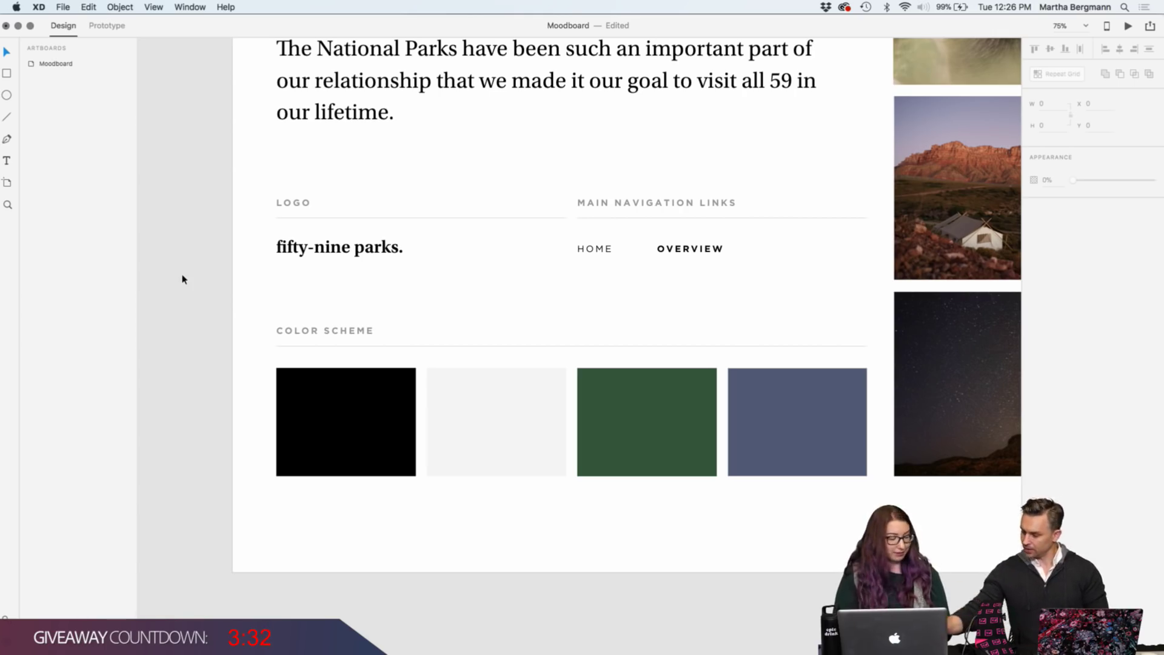
# Select everything on the Moodboard artboard and save its colors and character styles as assets.
pyautogui.press('super+a')
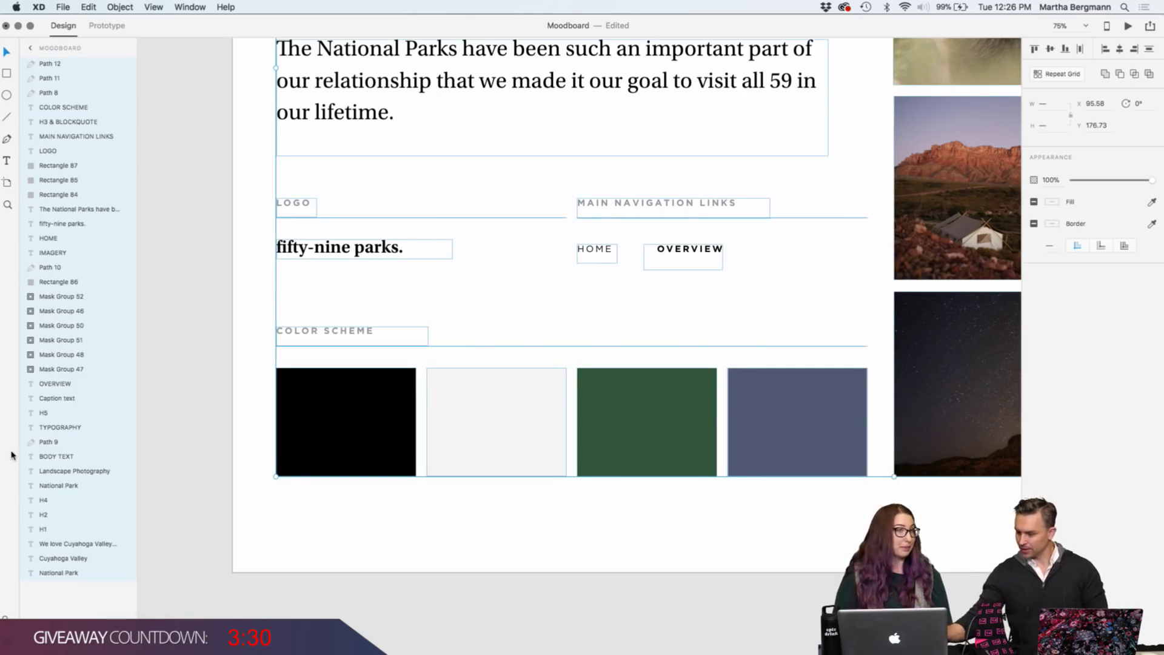
pyautogui.press('super+shift+y')
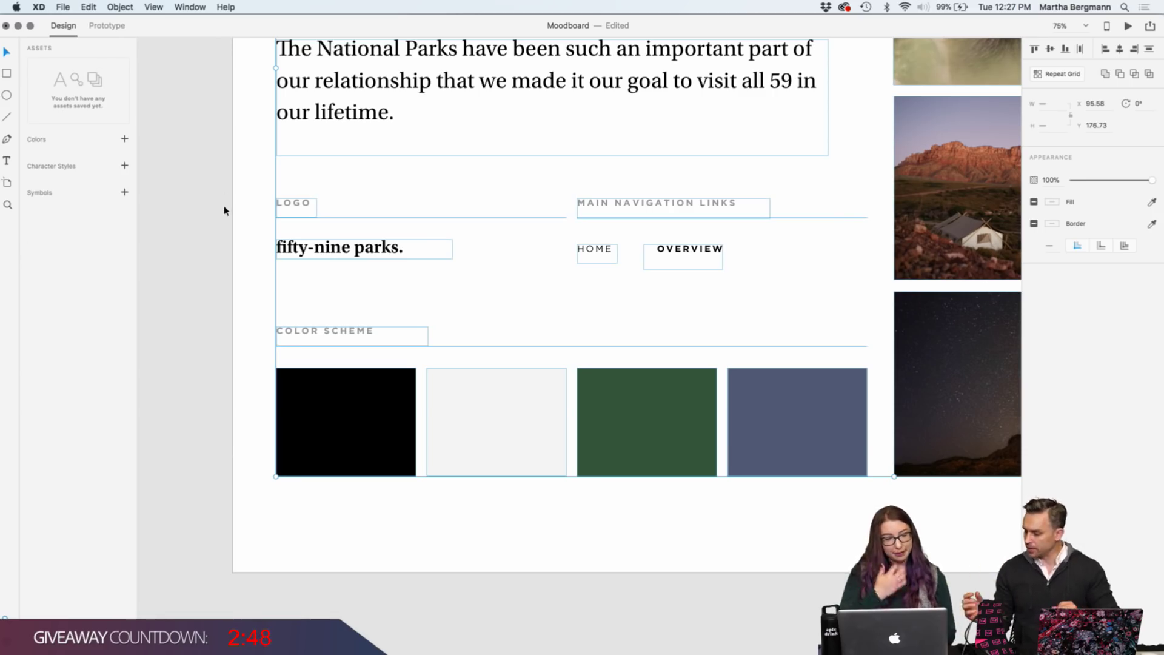
pyautogui.press('super+0')
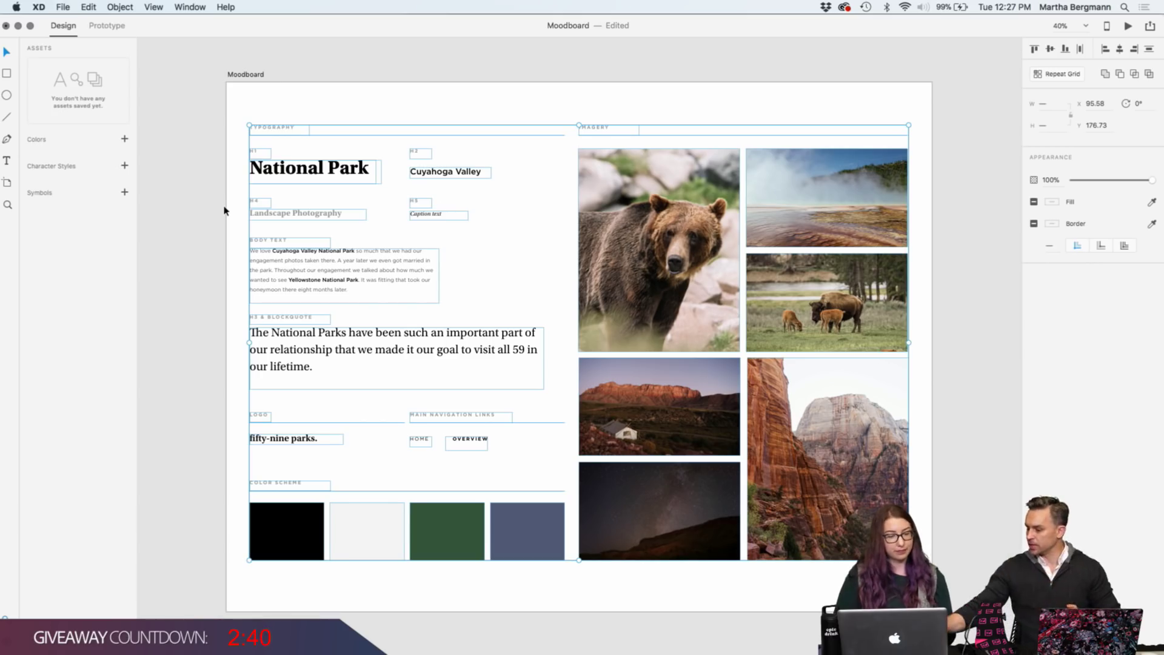
pyautogui.click(125, 140)
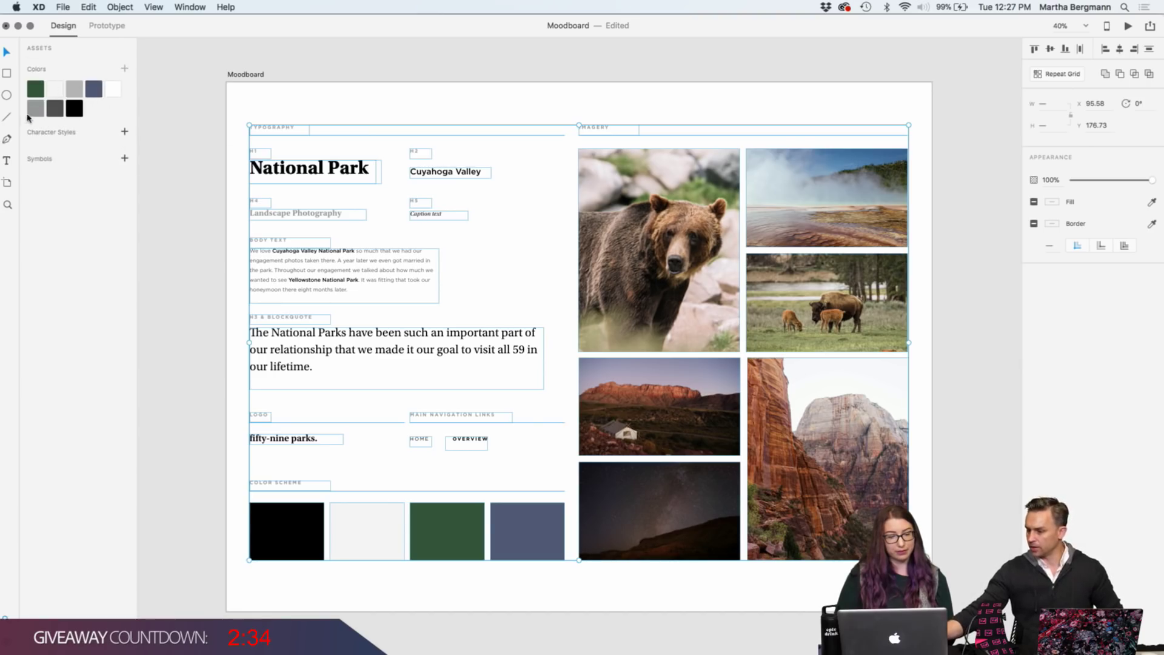
pyautogui.click(124, 132)
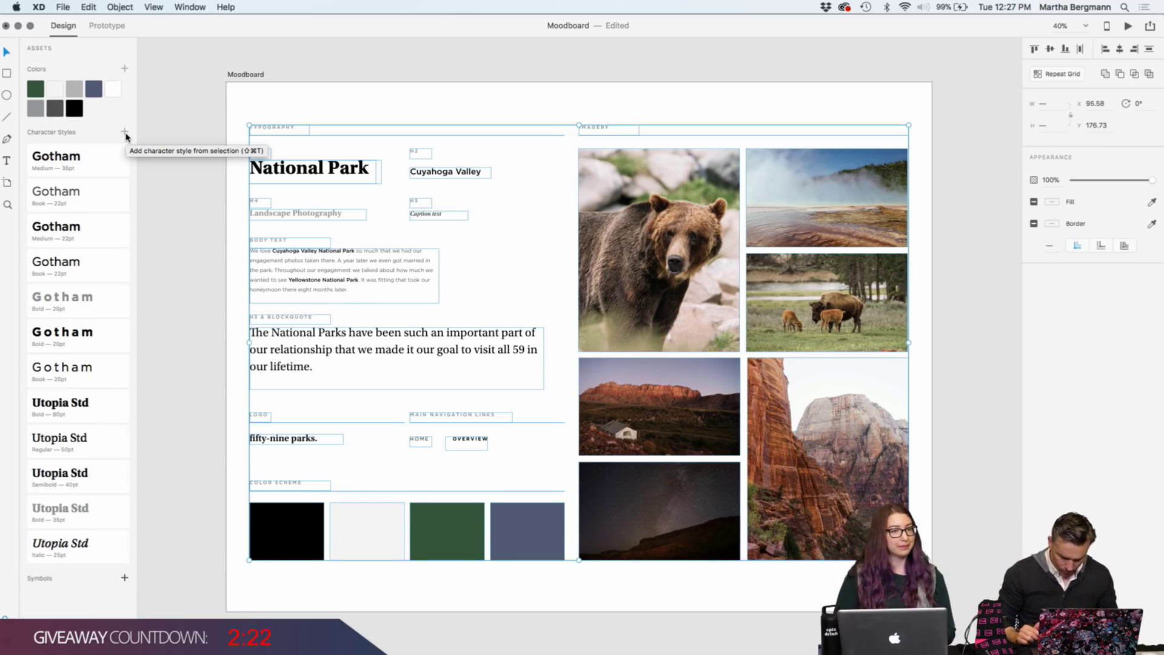
pyautogui.click(127, 137)
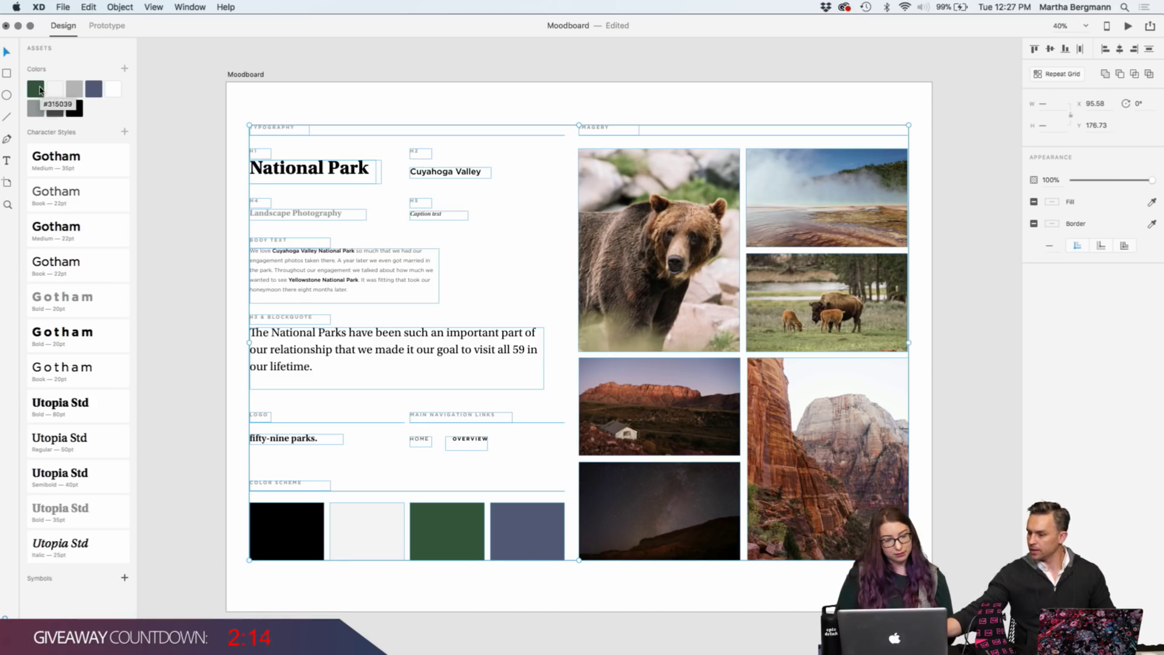
# Try recoloring the saved green color asset to burgundy #6C3141, and undo the color change.
pyautogui.rightClick(39, 90)
pyautogui.click(47, 92)
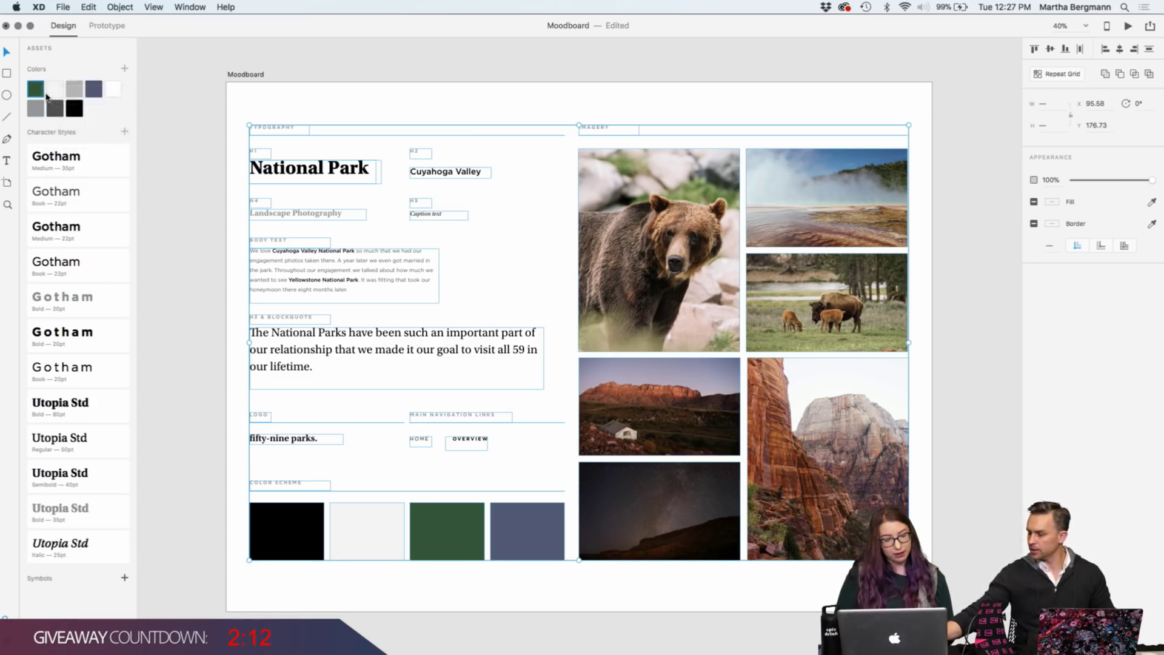
pyautogui.click(165, 50)
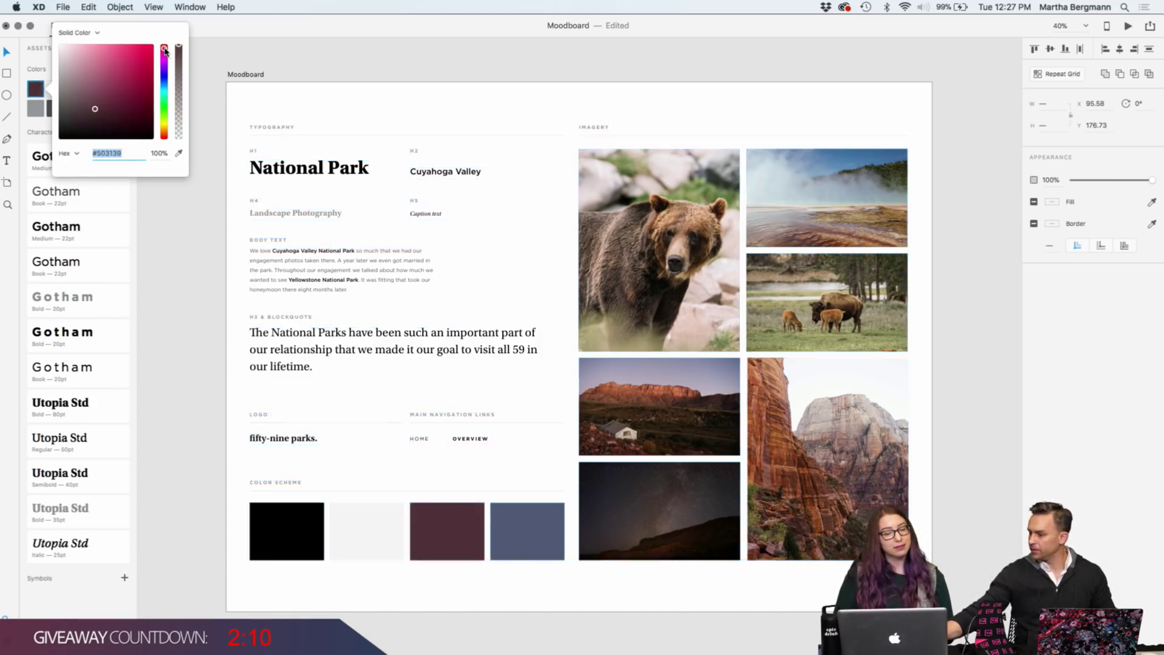
pyautogui.click(132, 57)
pyautogui.moveTo(132, 57); pyautogui.dragTo(111, 101)
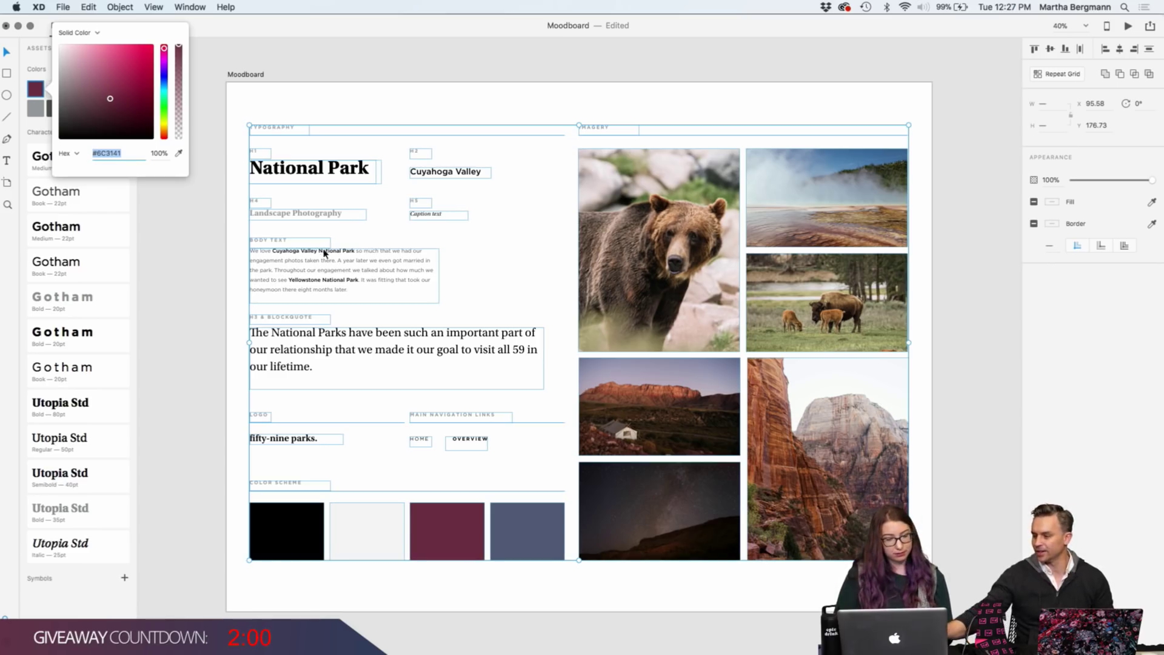
pyautogui.click(149, 231)
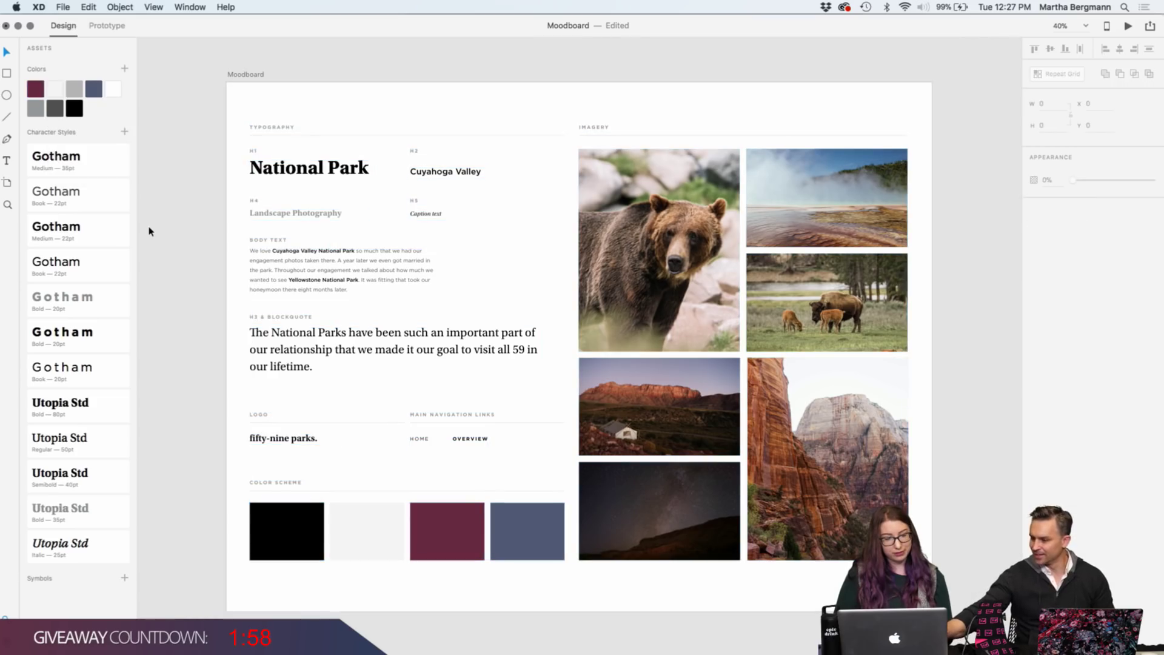
pyautogui.press('super+z')
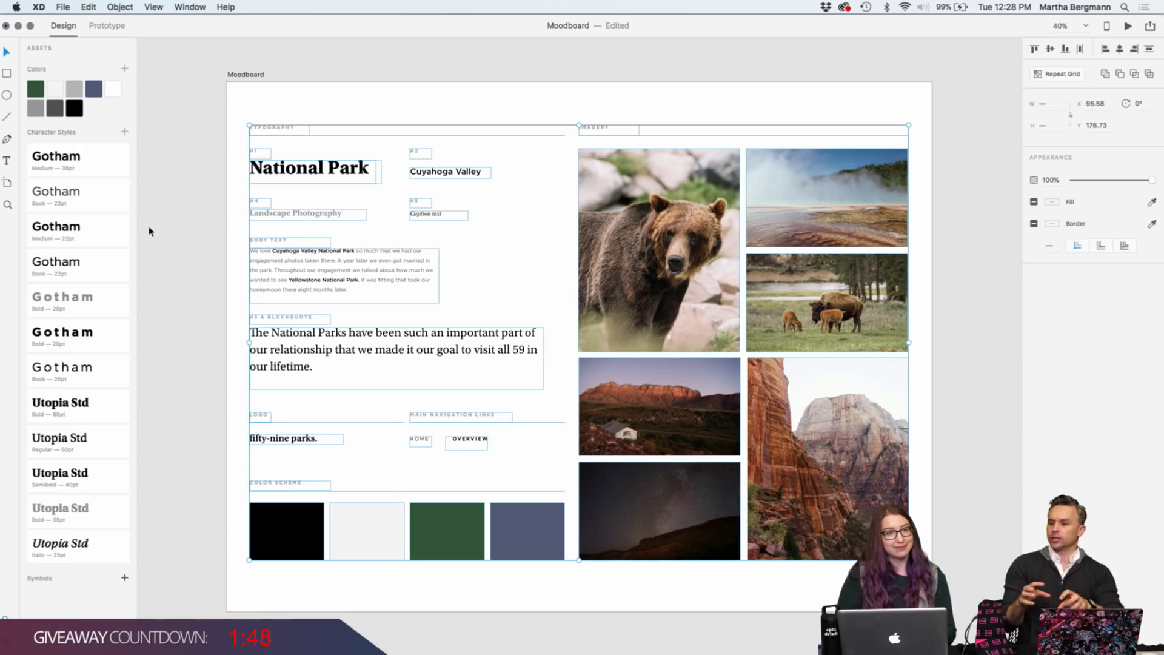
pyautogui.click(163, 232)
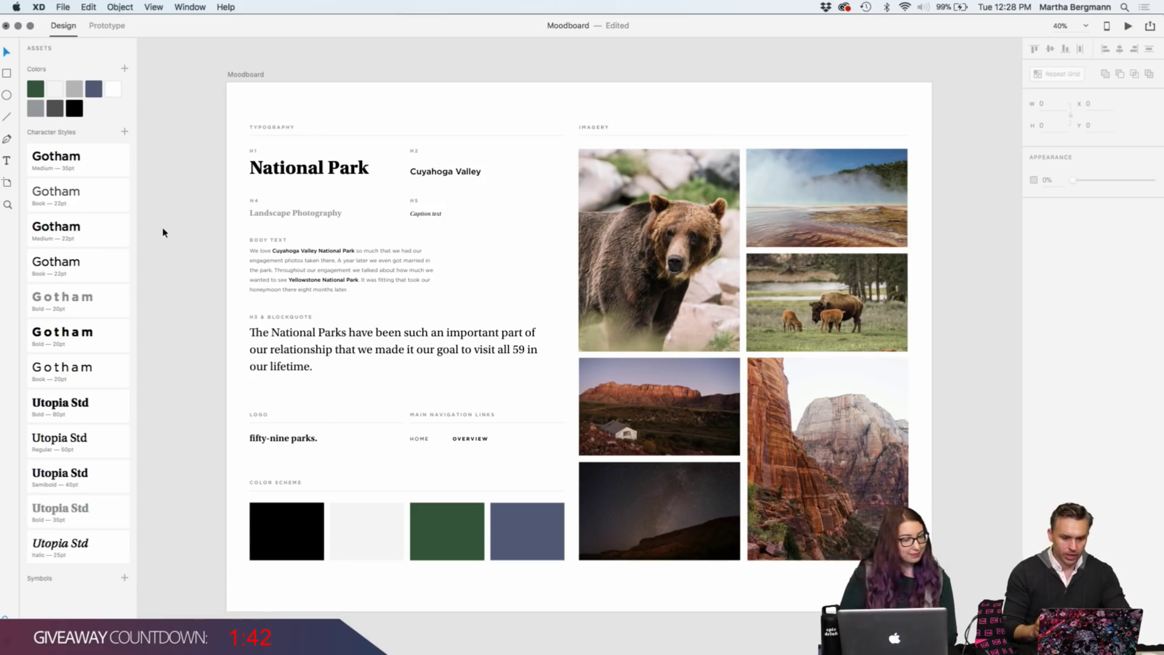
# Copy the Moodboard artboard and switch to the Wireframes document, keeping both document windows within reach.
pyautogui.click(241, 77)
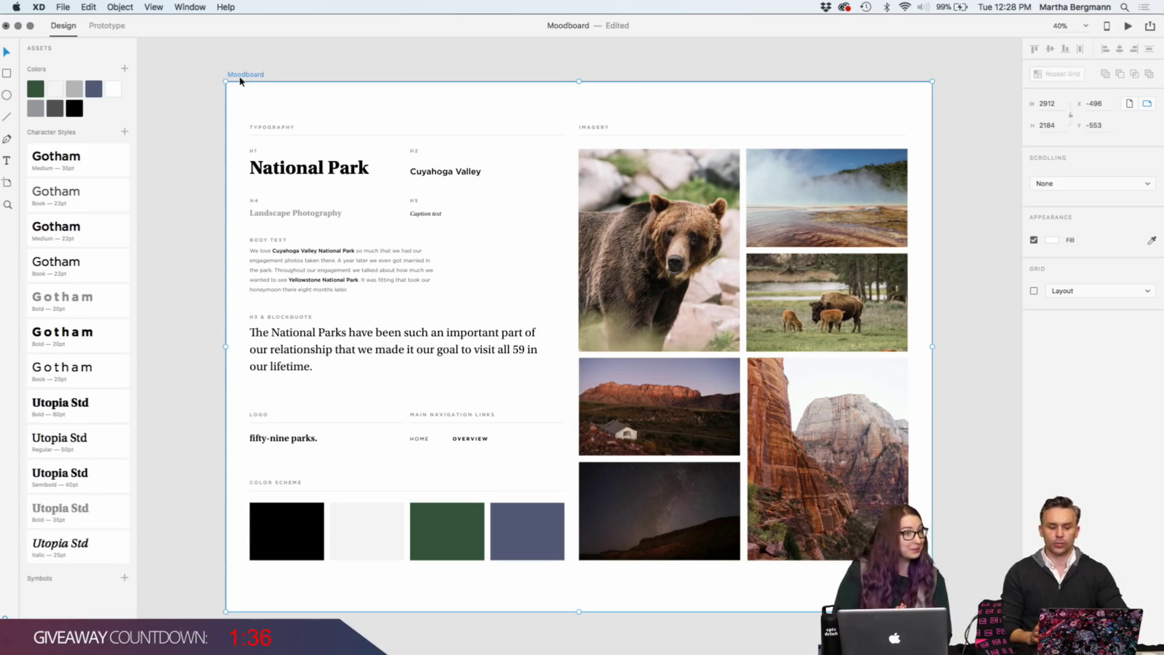
pyautogui.moveTo(280, 27); pyautogui.dragTo(299, 6)
pyautogui.moveTo(610, 627)
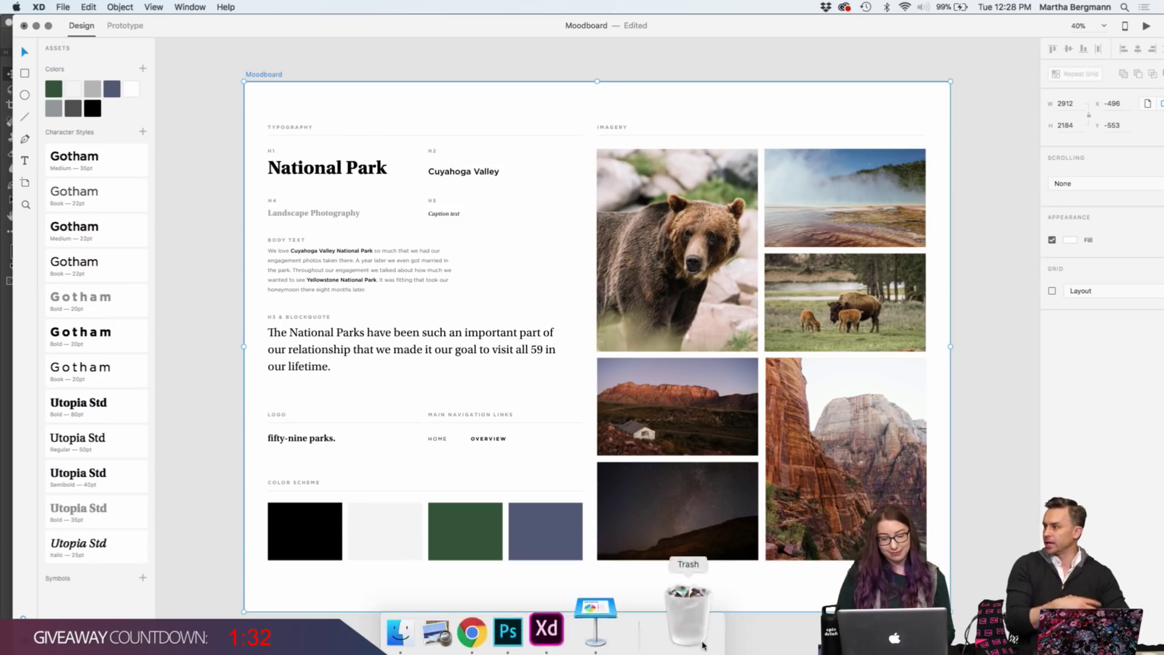
pyautogui.rightClick(609, 627)
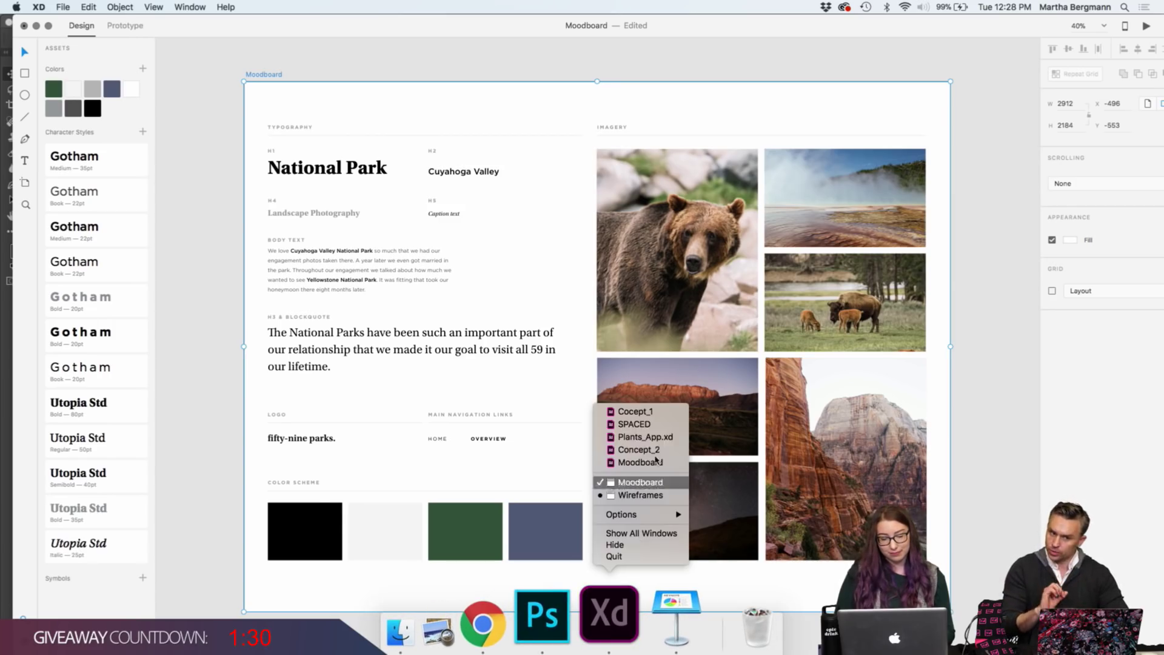
pyautogui.click(646, 496)
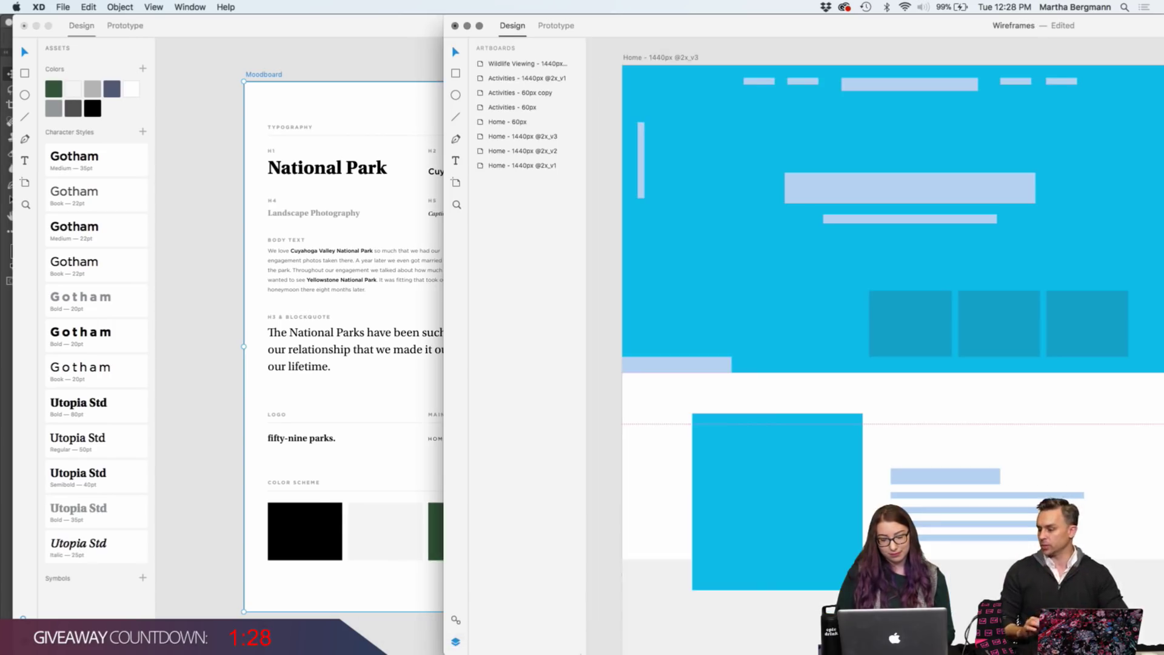
pyautogui.moveTo(630, 18); pyautogui.dragTo(465, 18)
pyautogui.click(247, 72)
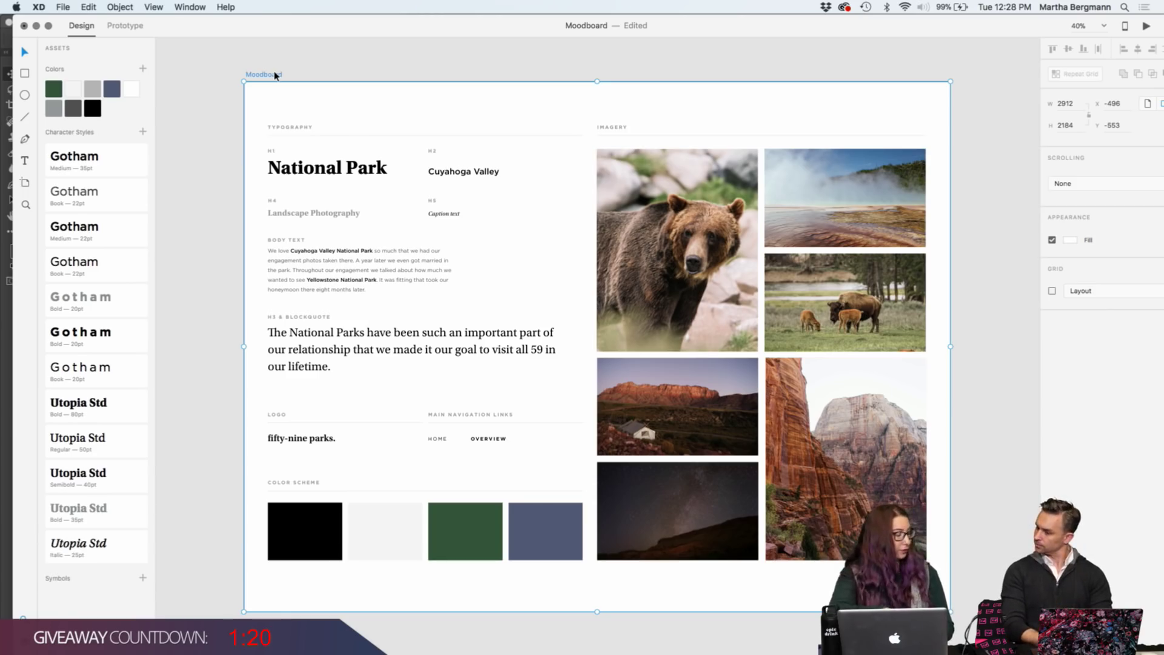
pyautogui.moveTo(387, 27); pyautogui.dragTo(387, 286)
pyautogui.click(533, 46)
pyautogui.press('super+0')
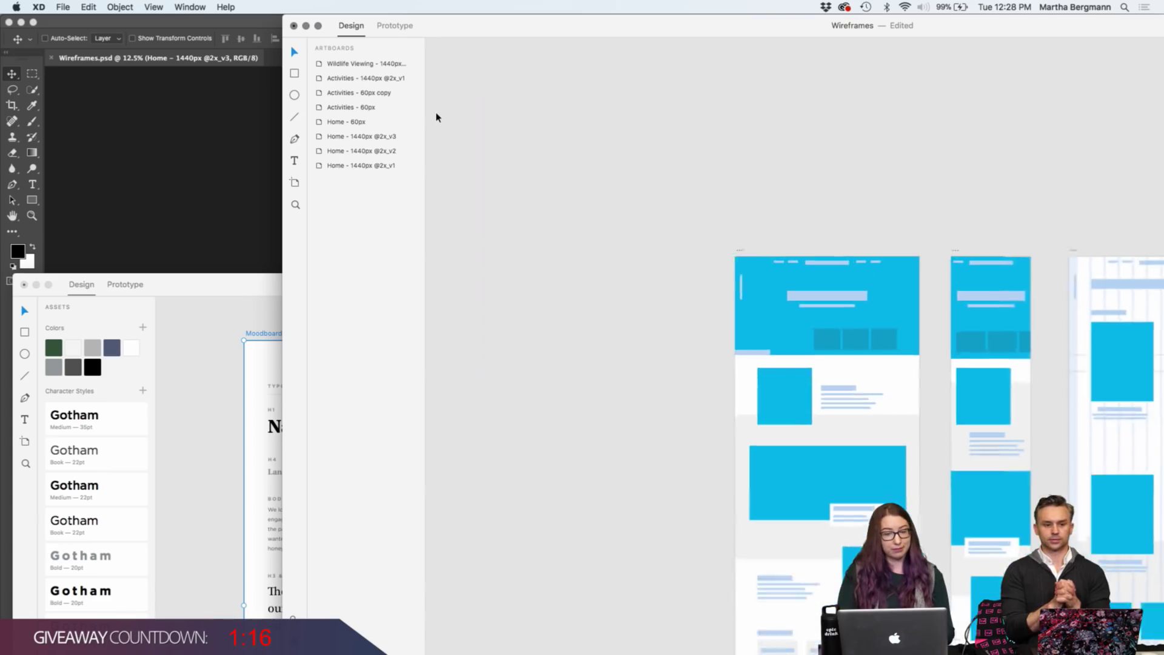
# Select all the wireframe artboards and move them together to the upper-left area of the canvas.
pyautogui.moveTo(625, 31); pyautogui.dragTo(577, 12)
pyautogui.press('super+minus')
pyautogui.press('super+minus')
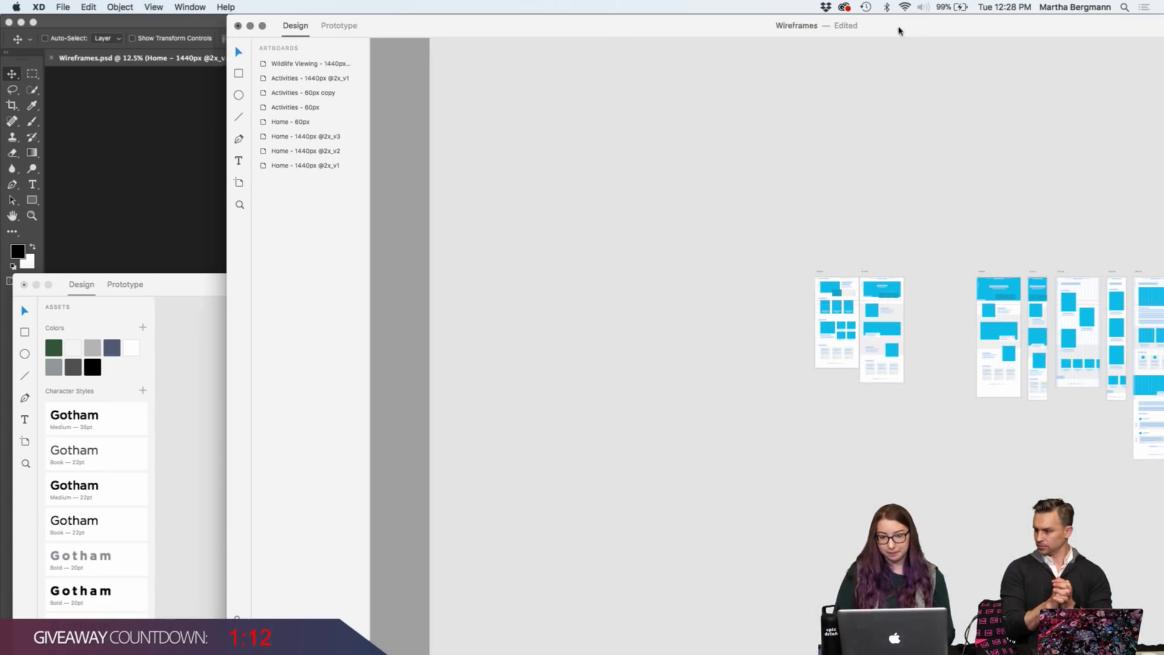
pyautogui.moveTo(897, 26); pyautogui.dragTo(646, 4)
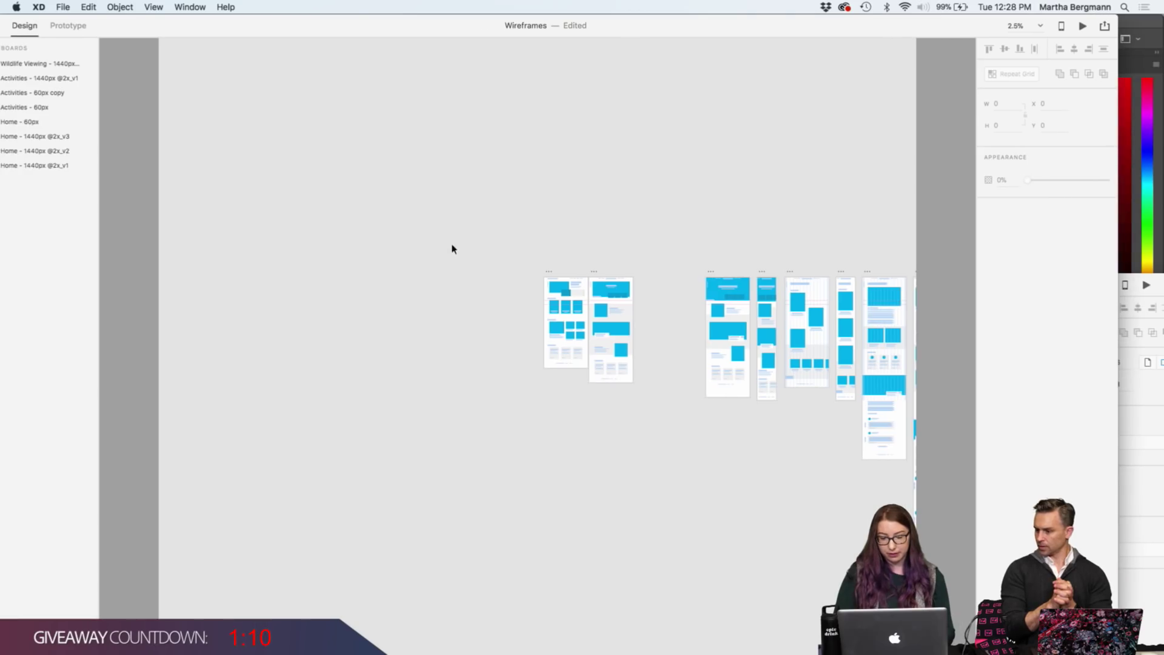
pyautogui.moveTo(452, 246); pyautogui.dragTo(945, 501)
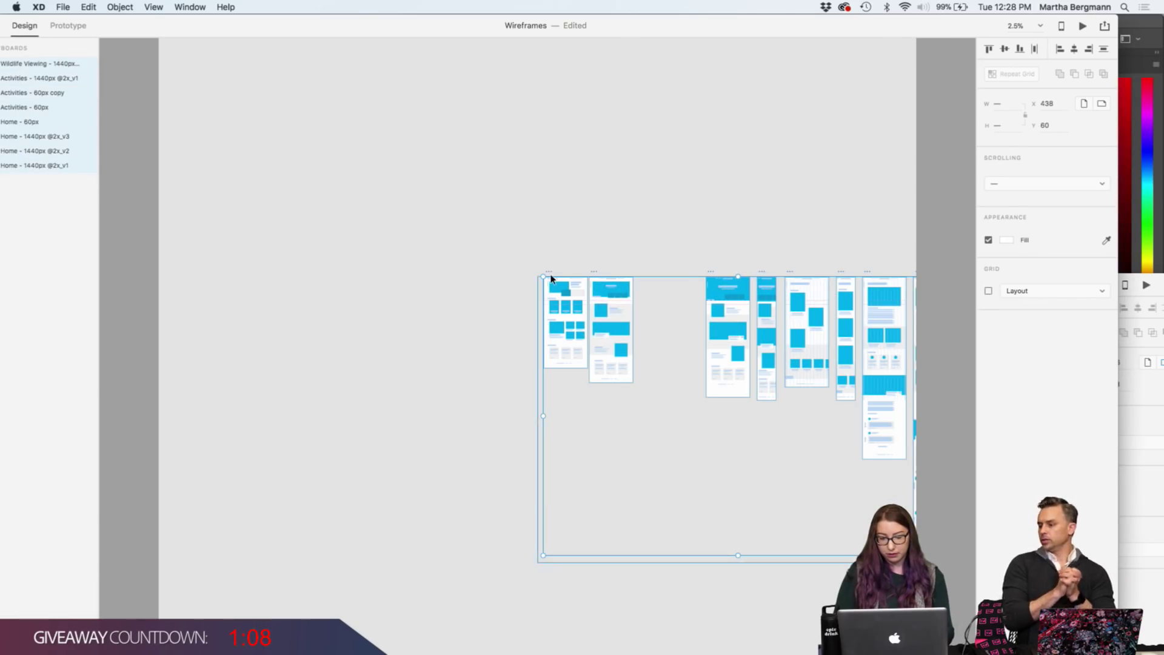
pyautogui.moveTo(549, 273); pyautogui.dragTo(948, 551)
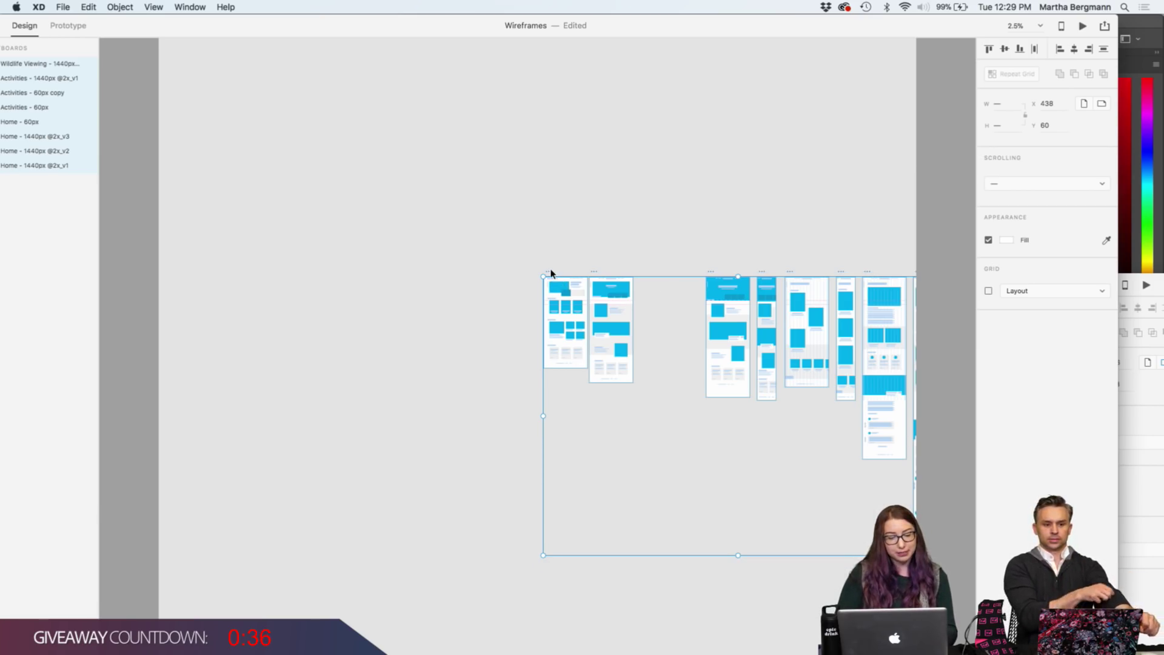
pyautogui.moveTo(550, 274); pyautogui.dragTo(199, 75)
# Paste the Moodboard artboard into the Wireframes document and place it to the right of all the wireframe artboards.
pyautogui.click(776, 301)
pyautogui.press('super+v')
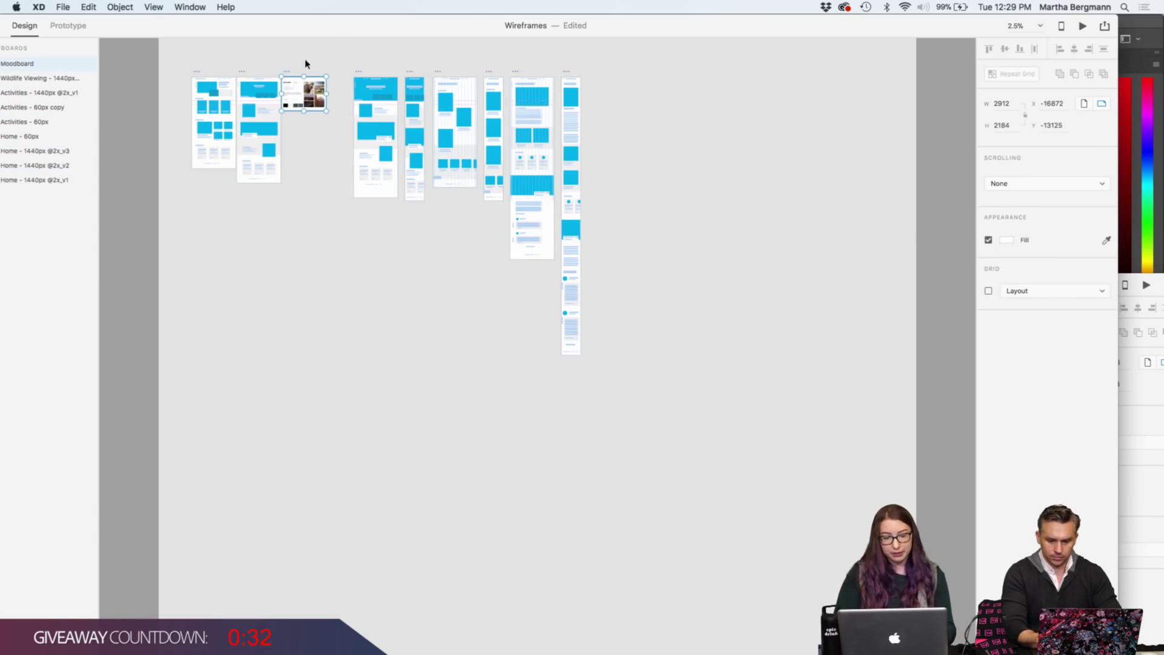
pyautogui.moveTo(287, 74); pyautogui.dragTo(658, 74)
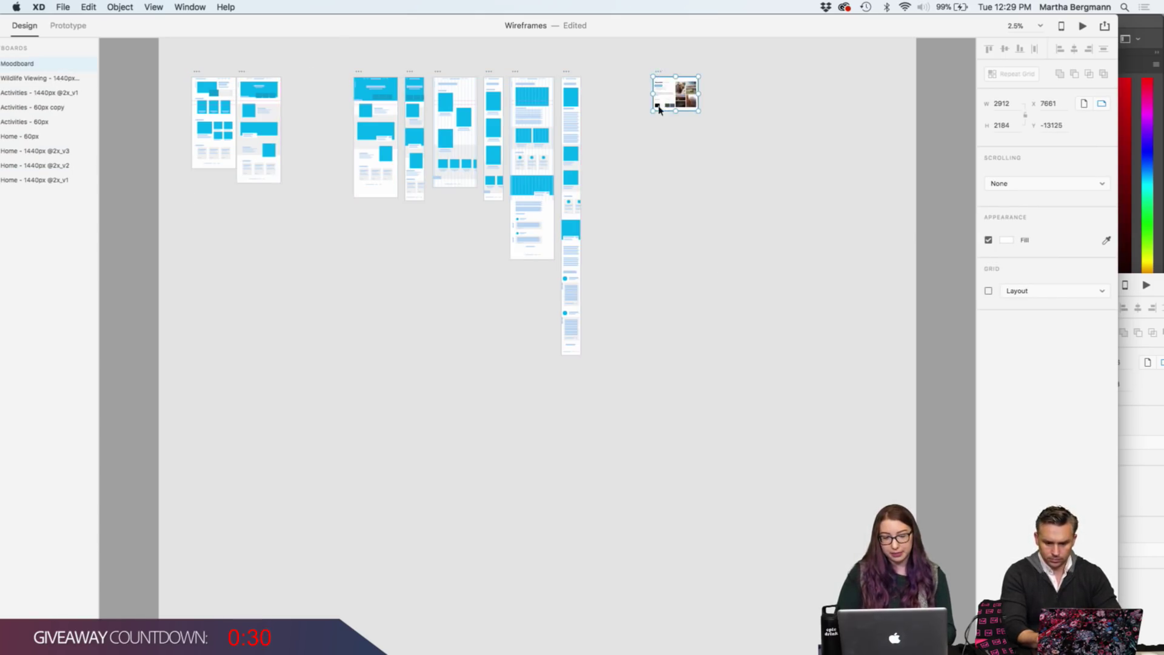
pyautogui.scroll(3, 680, 219)
pyautogui.scroll(10, 680, 219)
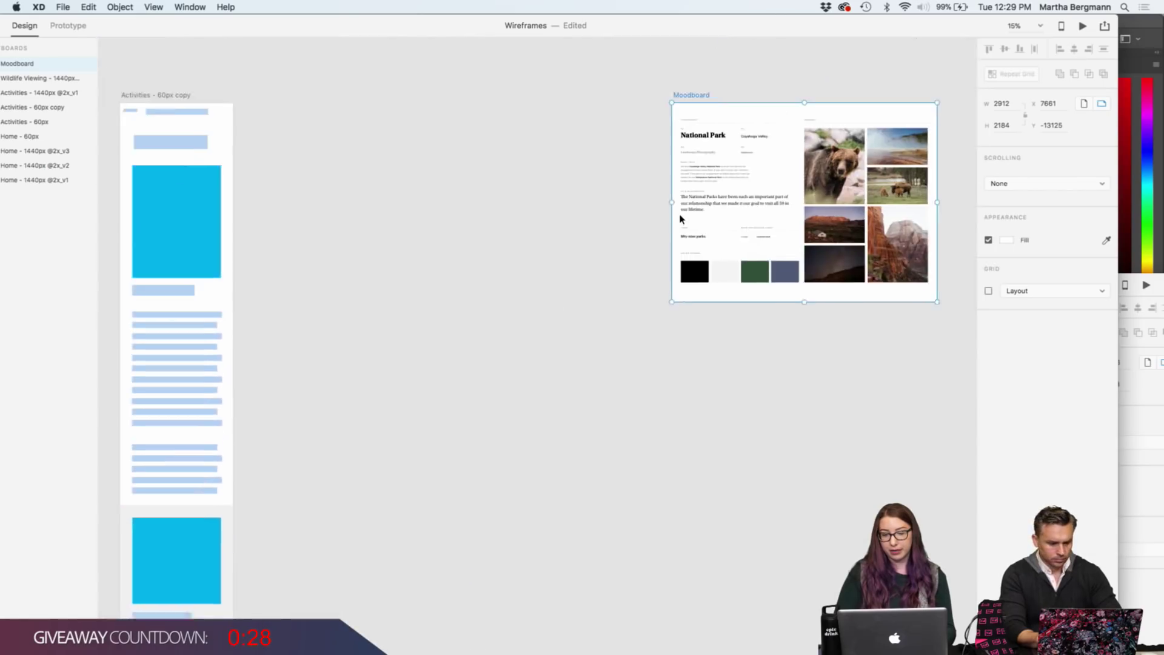
# Select everything on the pasted Moodboard artboard and save its colors and character styles as assets of the Wireframes document.
pyautogui.moveTo(347, 29); pyautogui.dragTo(542, 7)
pyautogui.click(755, 405)
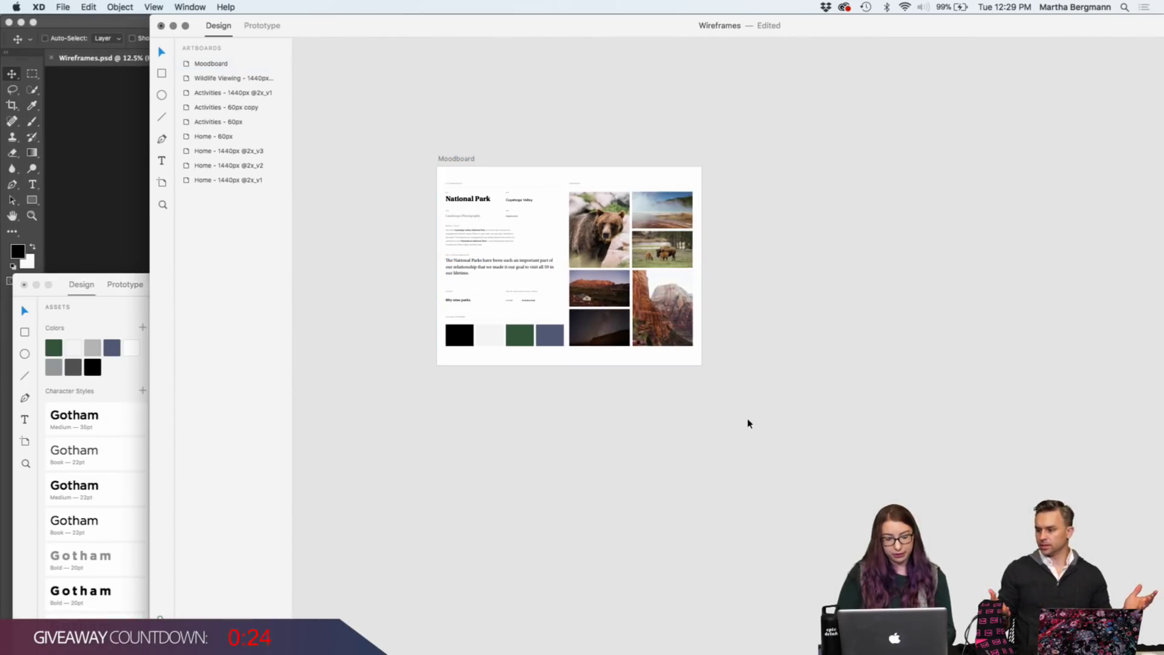
pyautogui.moveTo(749, 423); pyautogui.dragTo(392, 96)
pyautogui.press('super+shift+y')
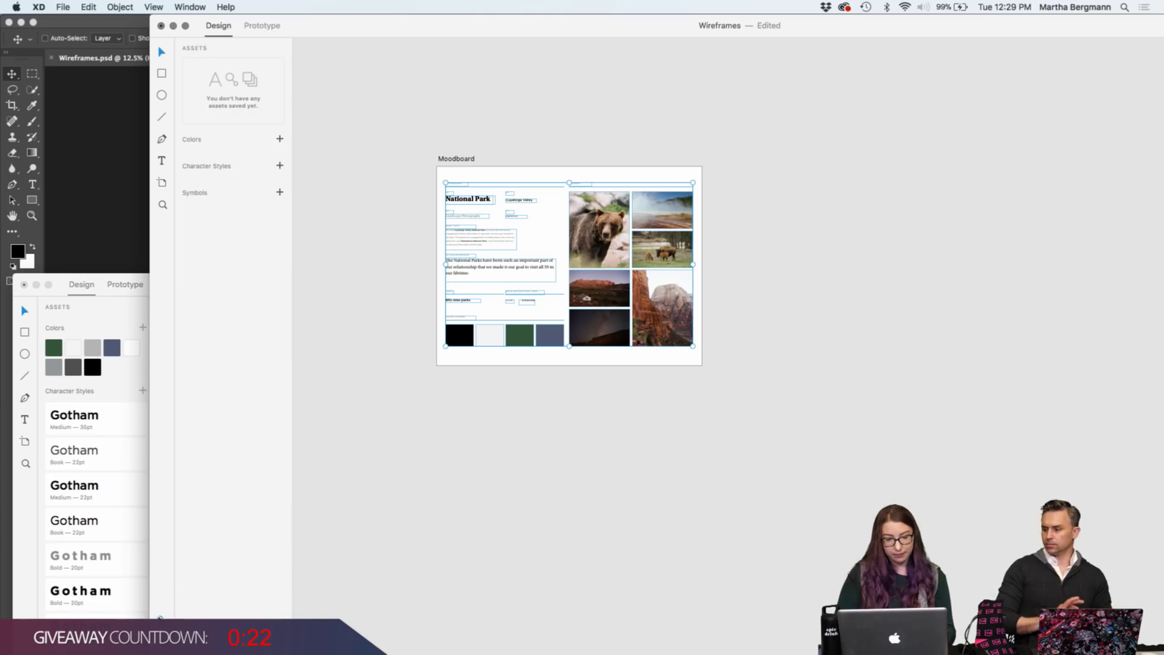
pyautogui.click(277, 140)
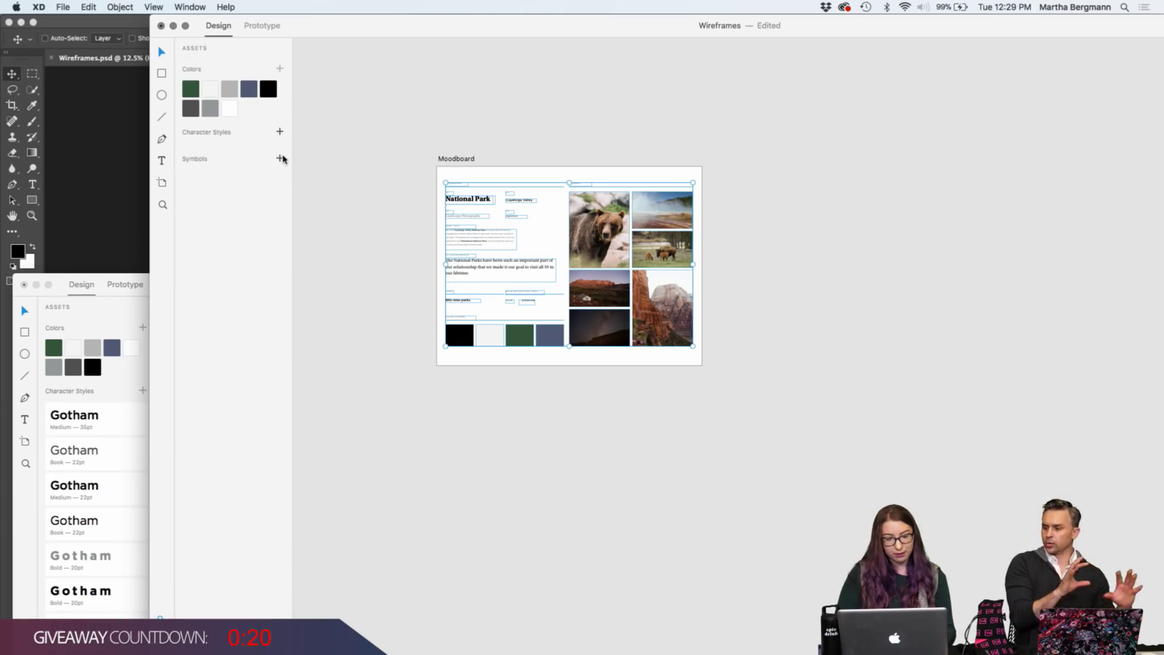
pyautogui.click(280, 133)
pyautogui.click(350, 192)
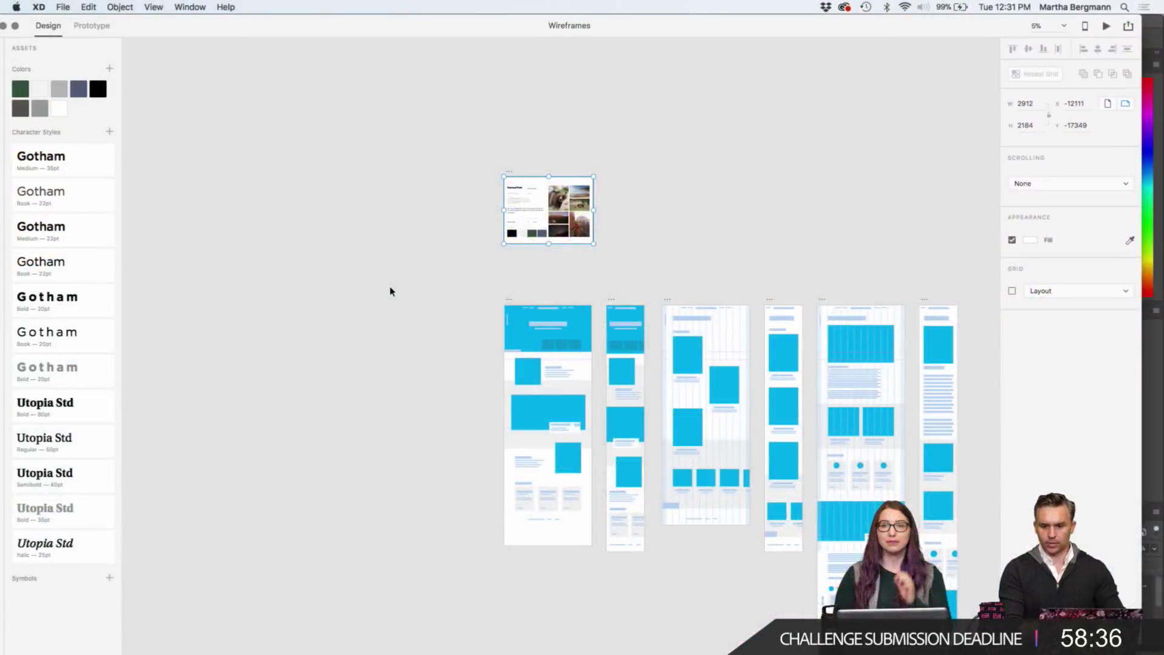
# Move the four Activities and Wildlife Viewing artboards far to the right, away from the two Home artboards.
pyautogui.click(384, 366)
pyautogui.scroll(-2, 383, 366)
pyautogui.hscroll(2, 383, 366)
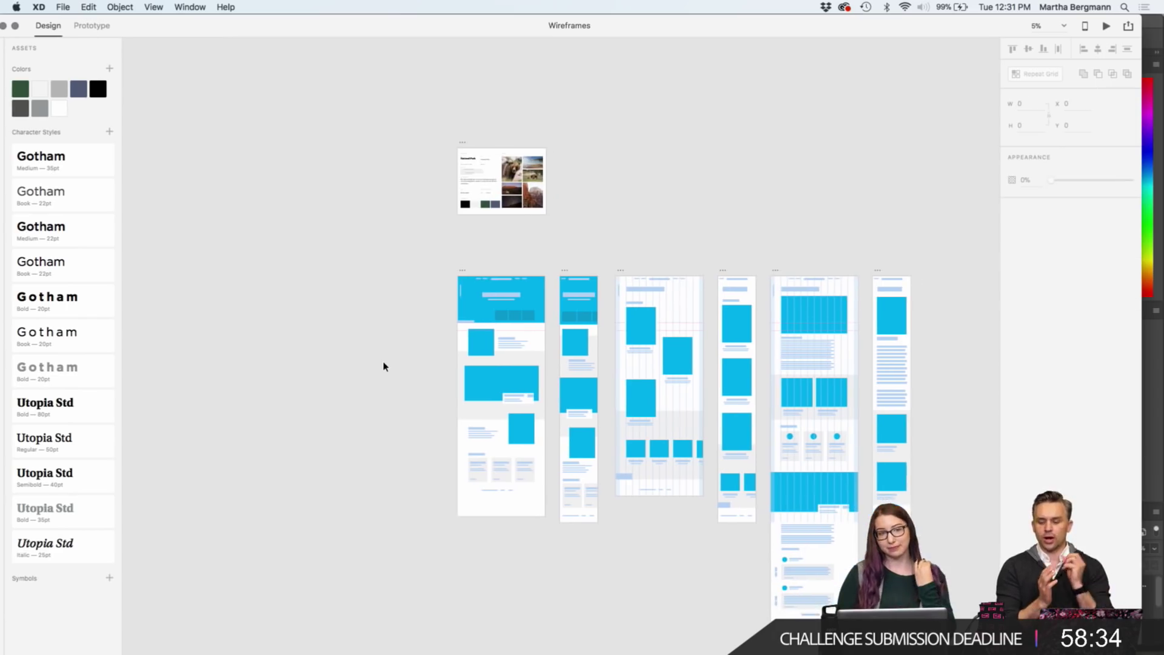
pyautogui.scroll(-3, 383, 366)
pyautogui.hscroll(3, 383, 366)
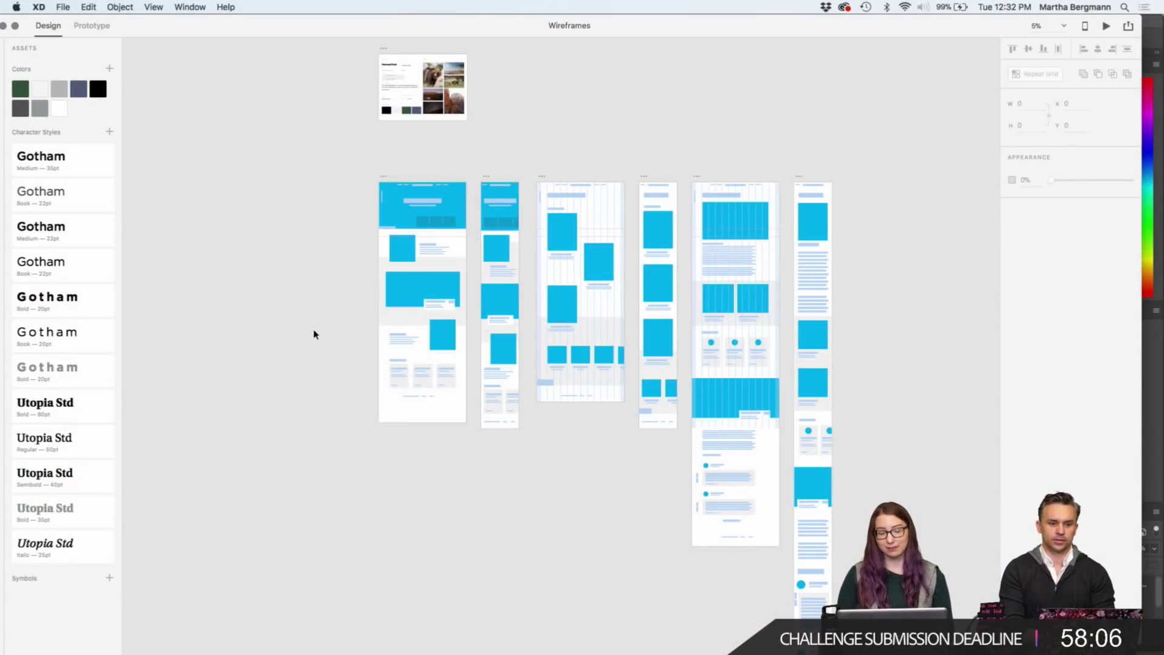
pyautogui.scroll(5, 313, 334)
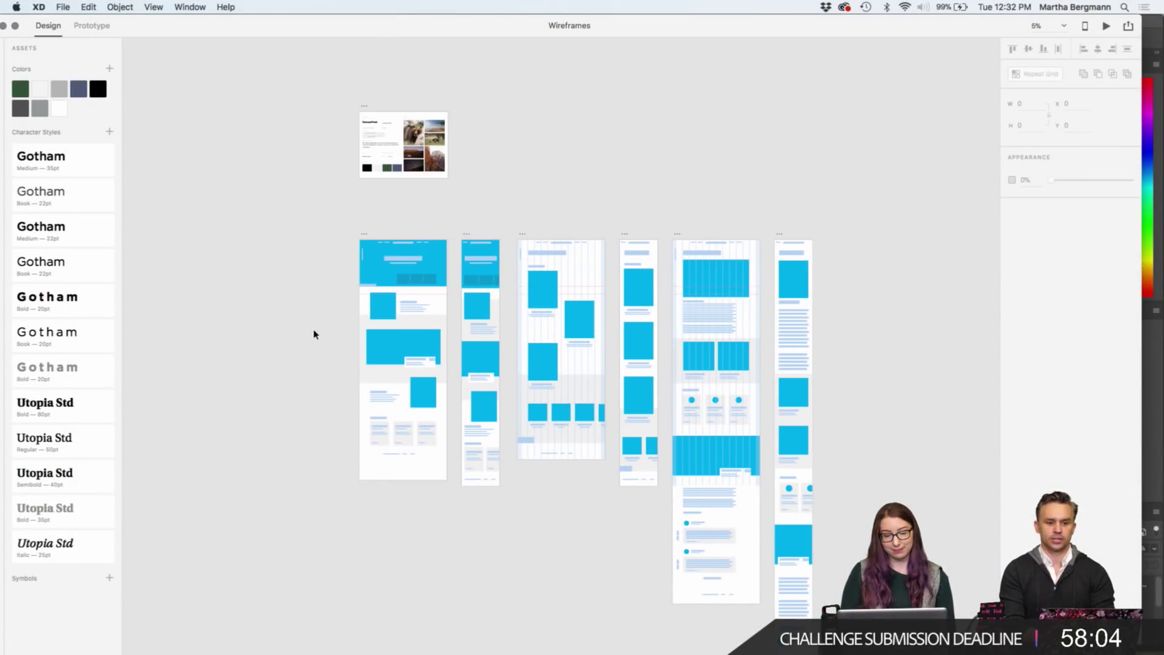
pyautogui.moveTo(517, 226); pyautogui.dragTo(814, 652)
pyautogui.moveTo(523, 238); pyautogui.dragTo(966, 238)
pyautogui.click(680, 241)
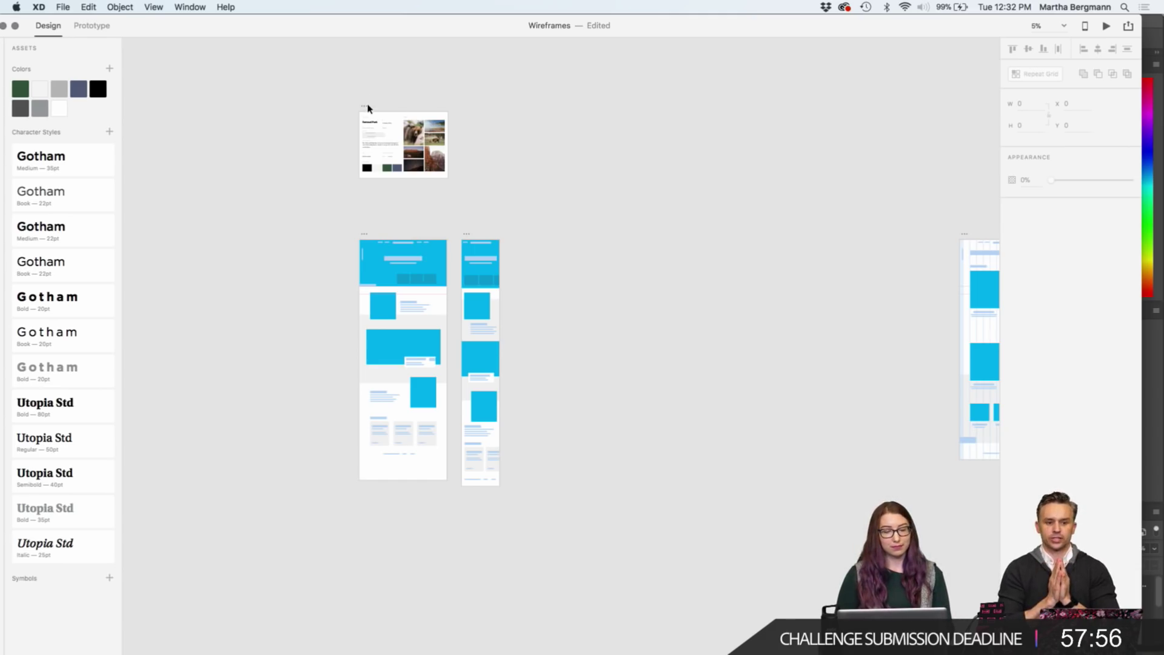
pyautogui.moveTo(368, 108); pyautogui.dragTo(265, 241)
pyautogui.click(288, 194)
pyautogui.hscroll(-2, 289, 195)
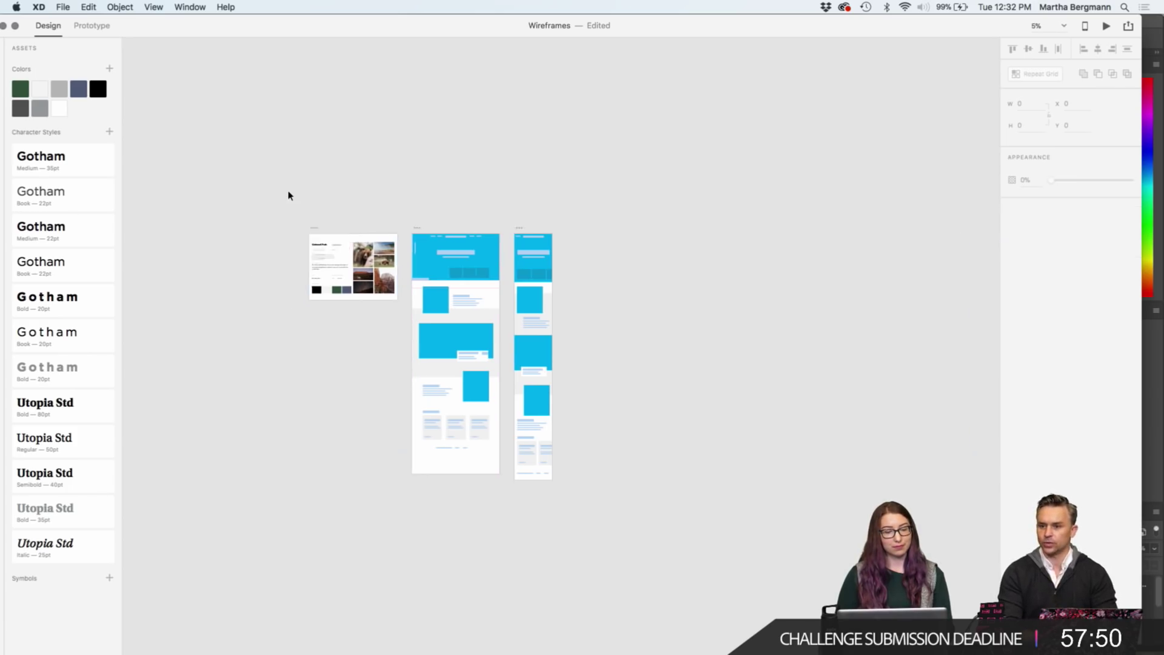
pyautogui.press('super+equal')
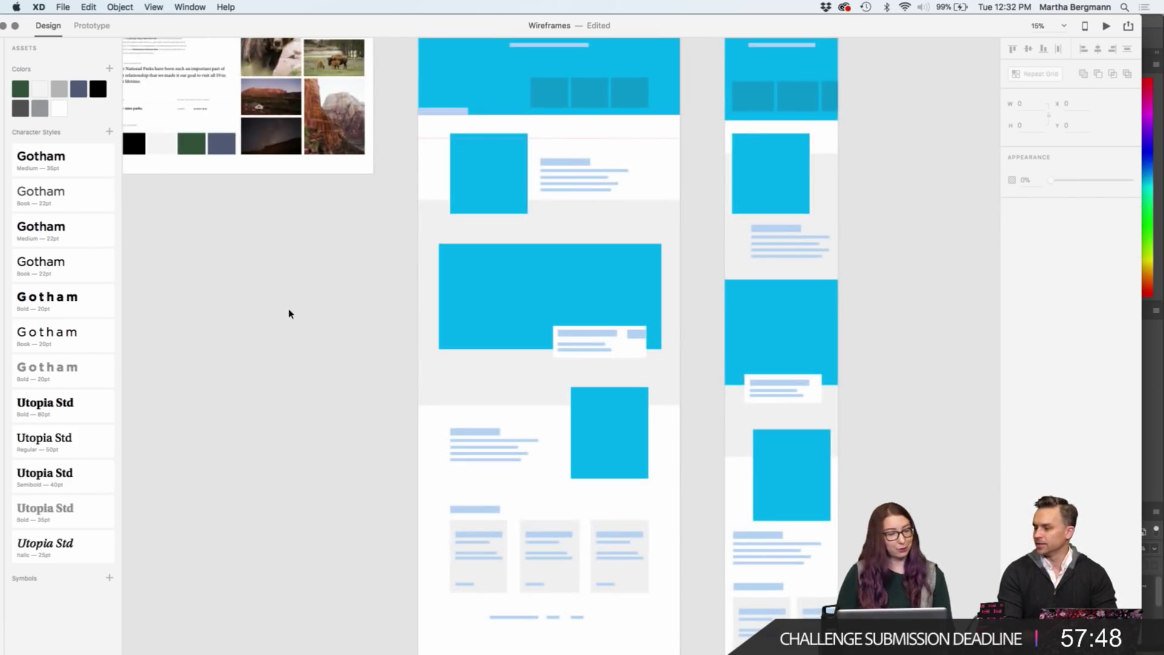
pyautogui.scroll(5, 289, 314)
pyautogui.hscroll(-3, 289, 314)
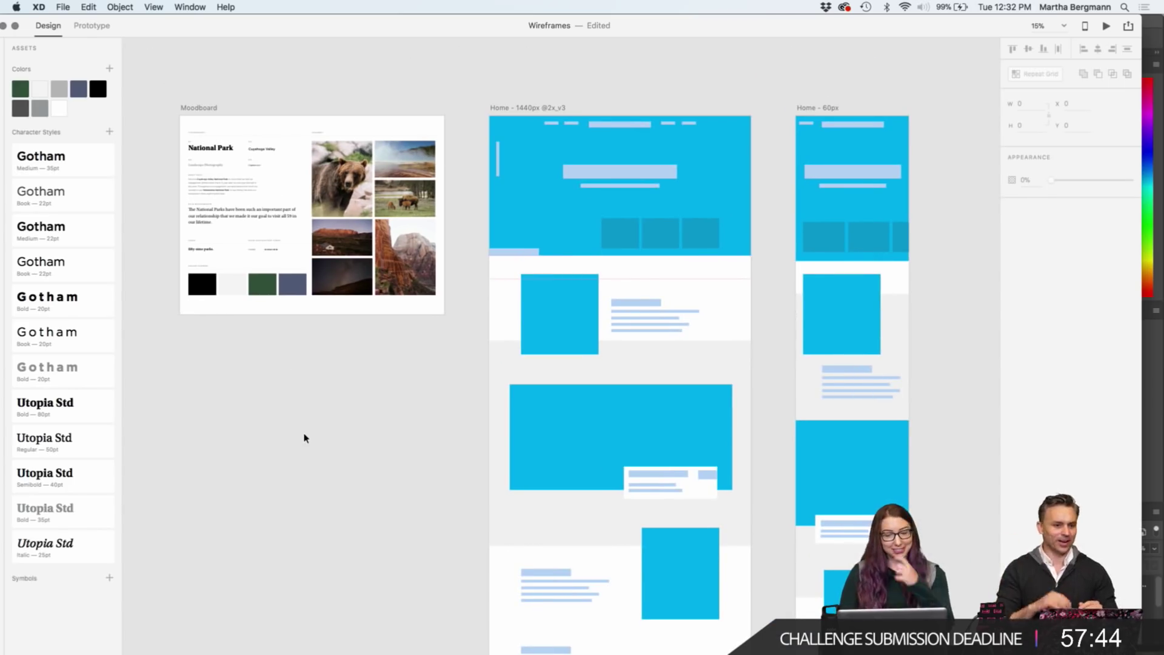
pyautogui.press('super+equal')
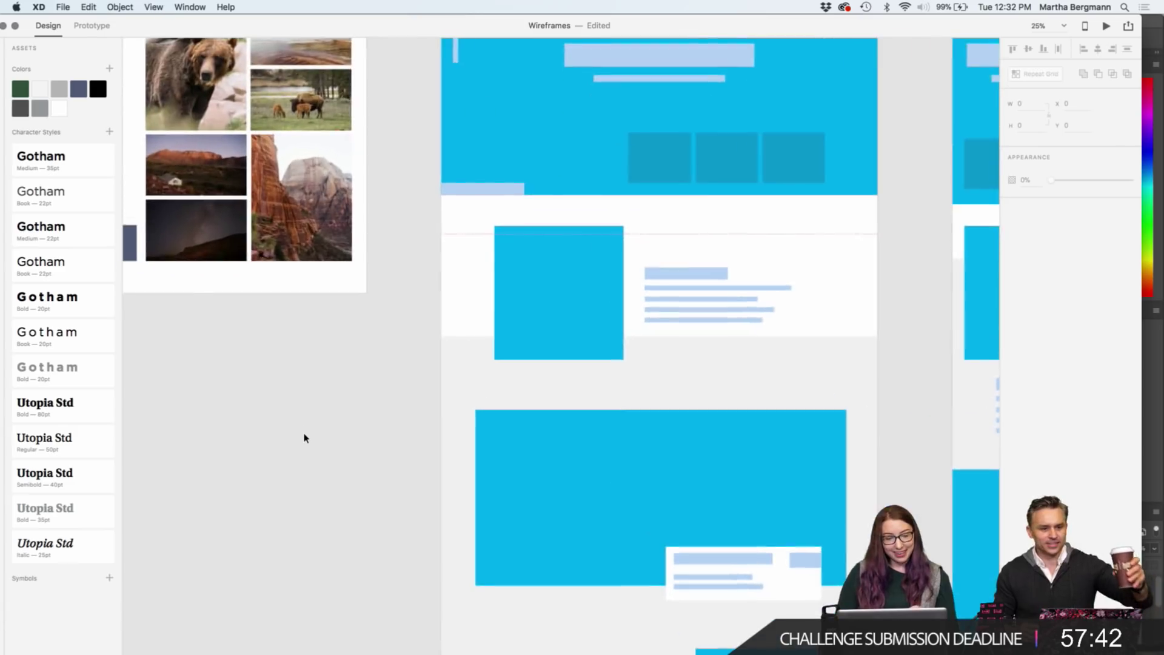
pyautogui.scroll(3, 305, 438)
pyautogui.hscroll(-5, 305, 438)
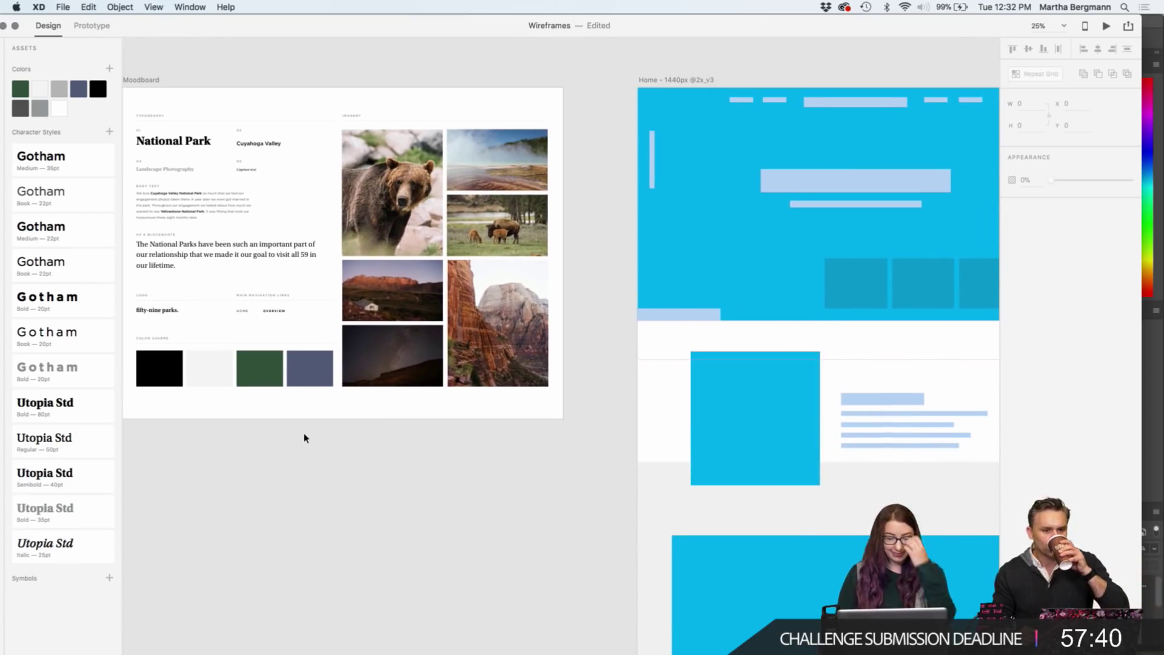
pyautogui.hscroll(3, 305, 438)
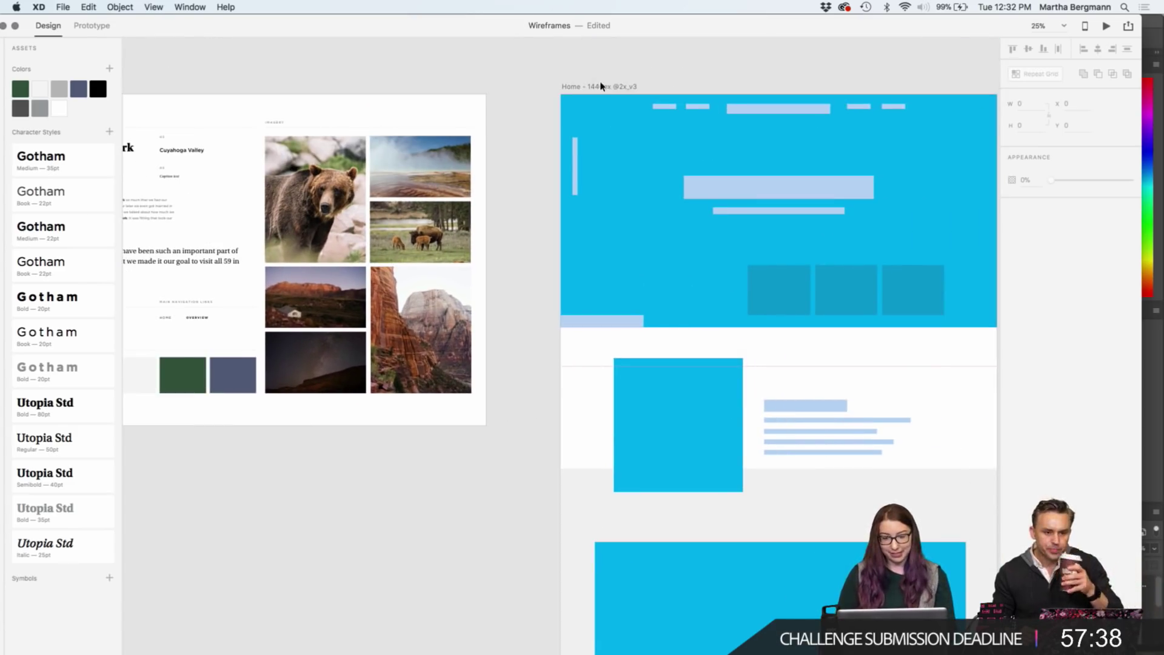
pyautogui.hscroll(2, 621, 145)
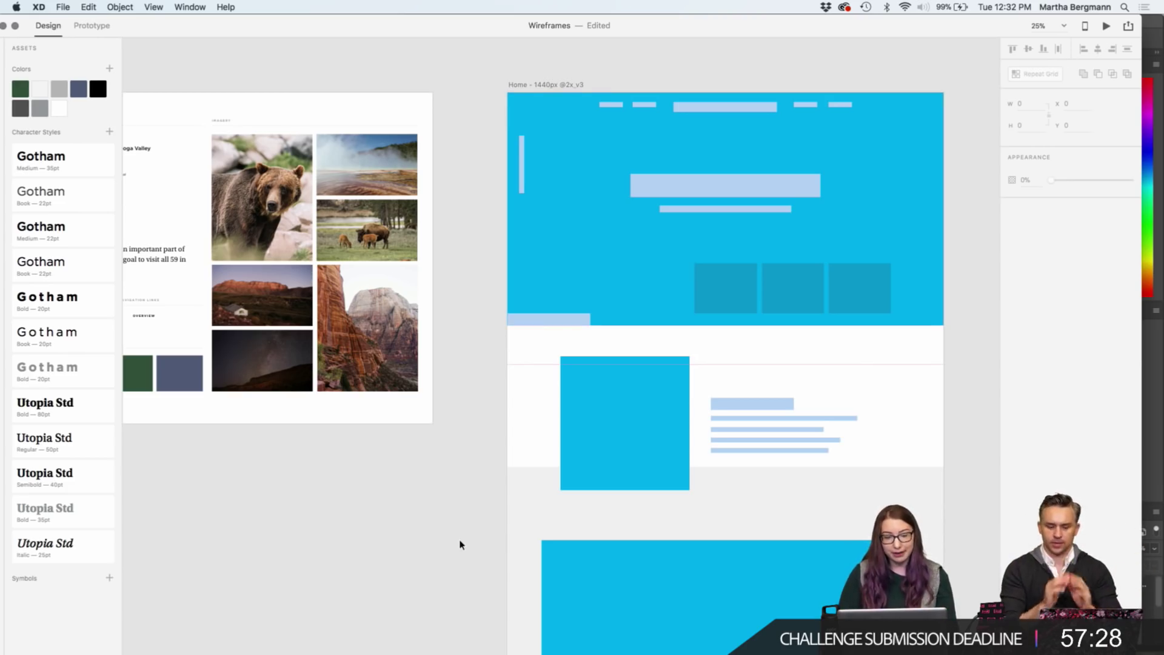
pyautogui.scroll(-1, 460, 544)
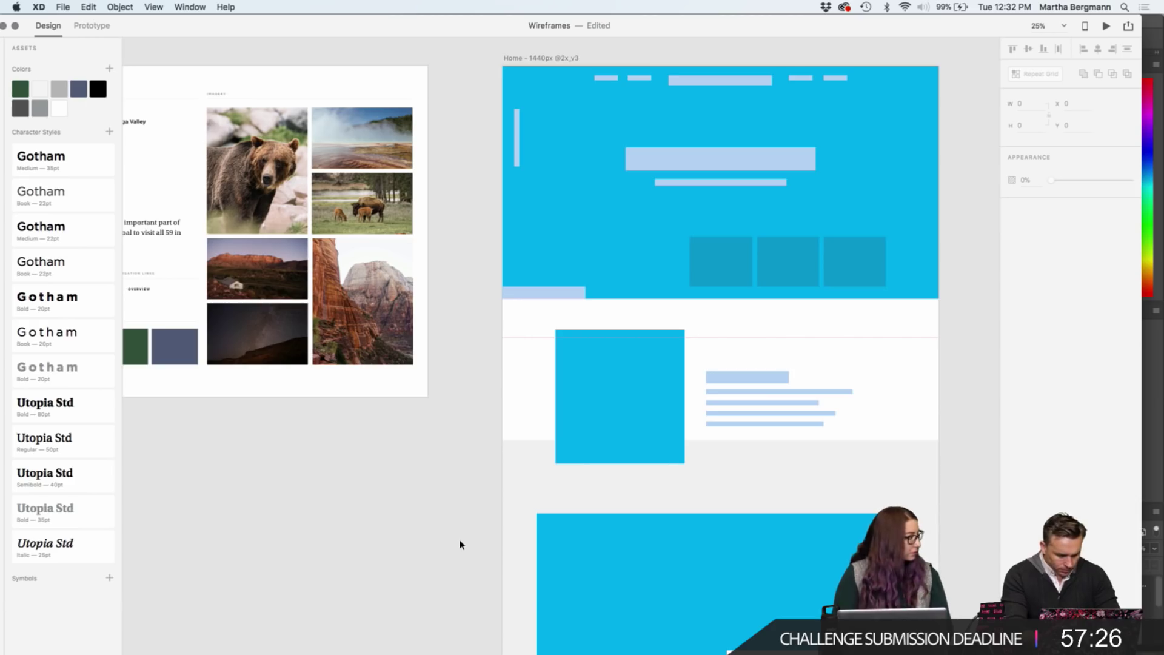
# Open the Creative Cloud Libraries window and switch to the Adobe Stock My Library page in Chrome.
pyautogui.click(57, 6)
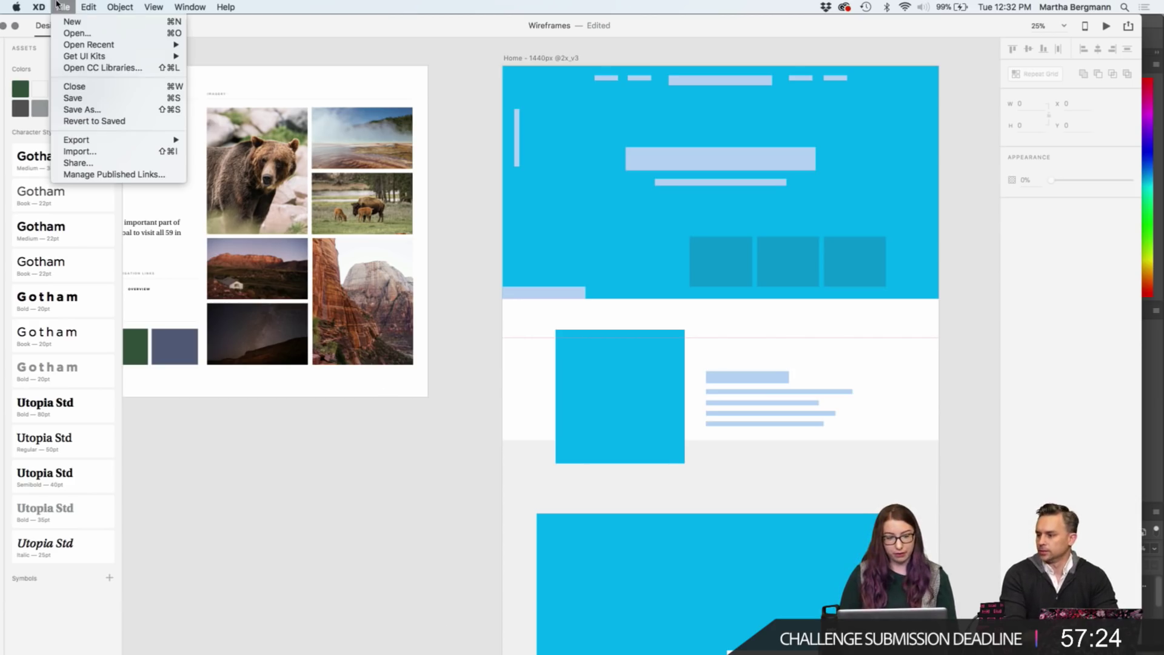
pyautogui.click(81, 69)
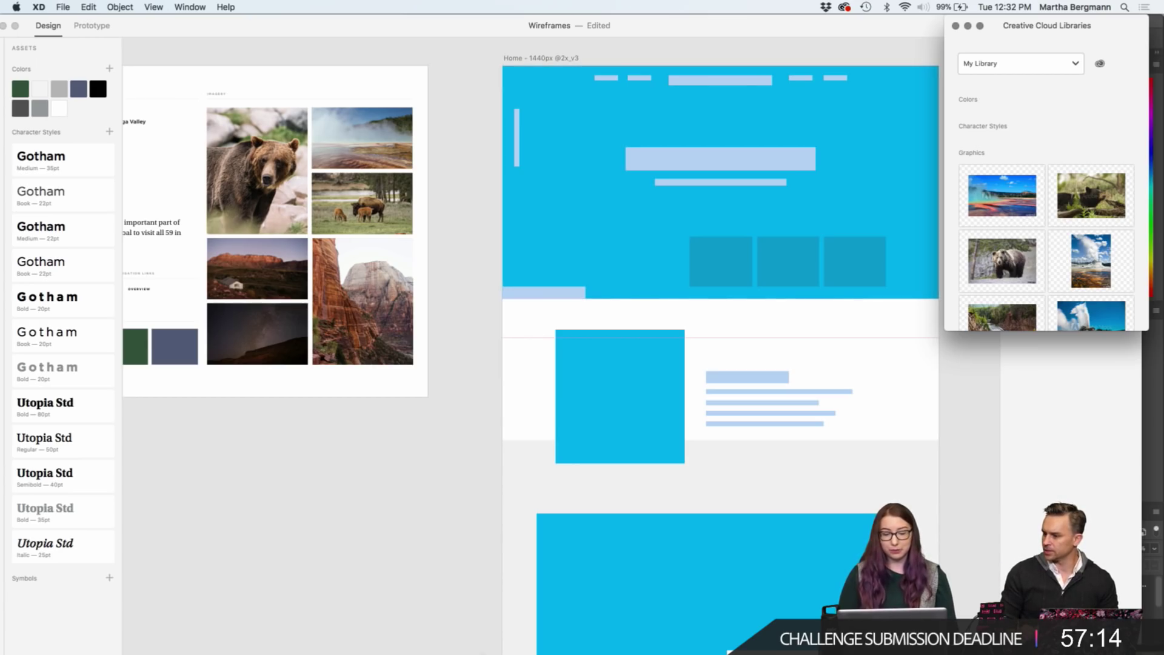
pyautogui.moveTo(398, 642)
pyautogui.click(536, 632)
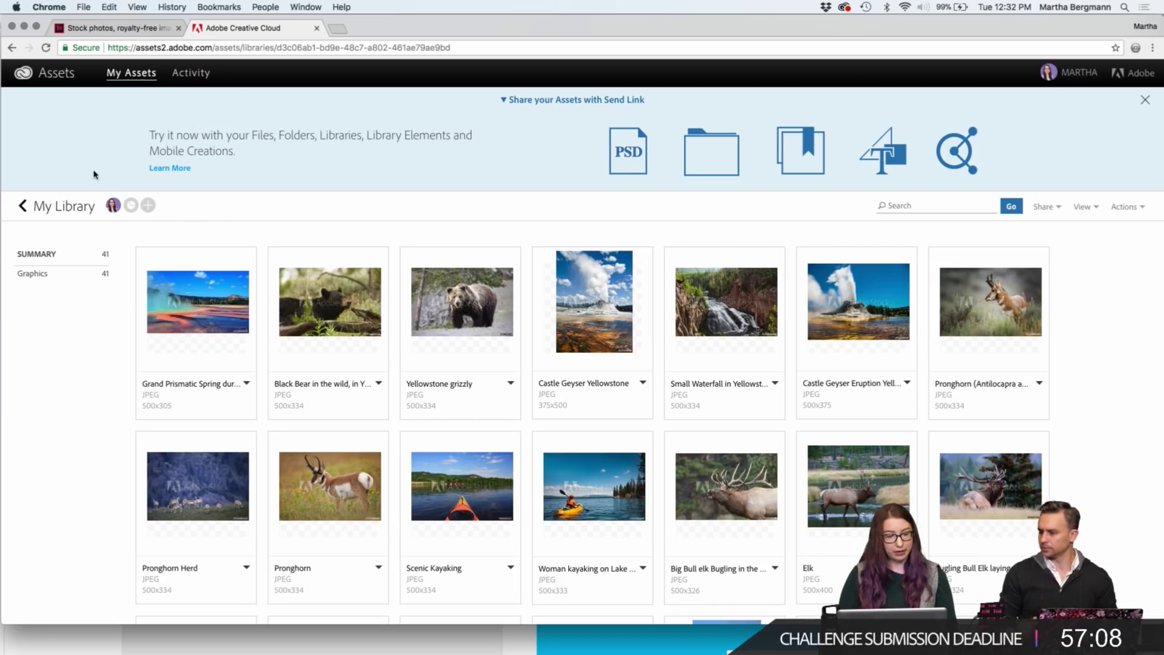
pyautogui.click(122, 28)
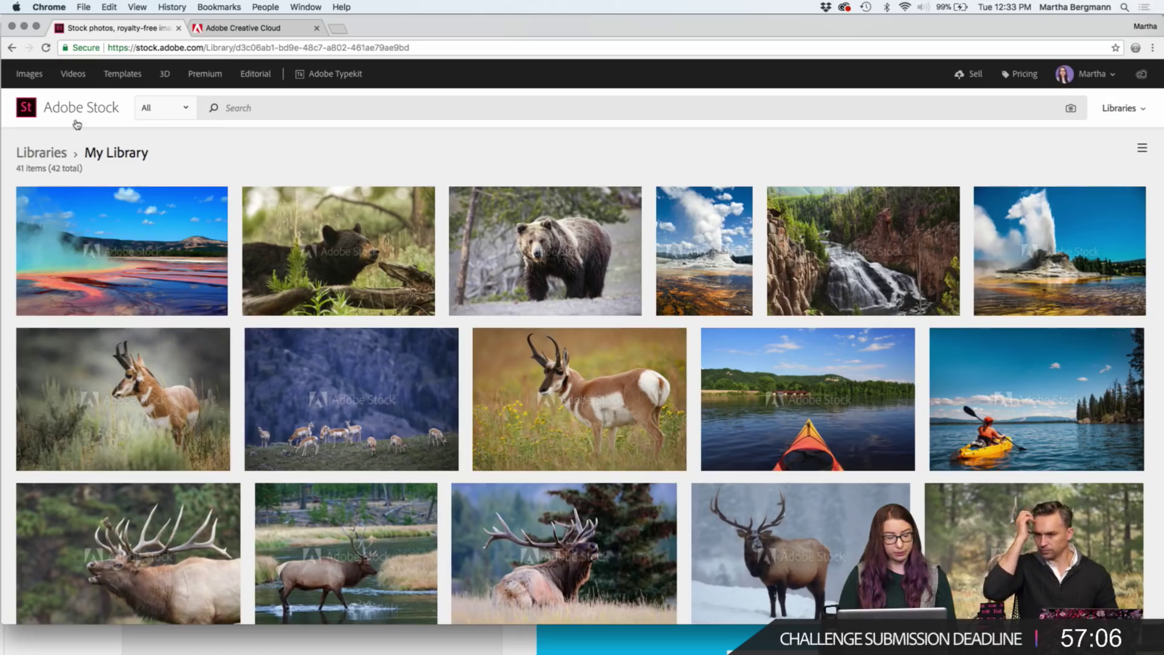
# Look through the saved Adobe Stock photos and open the details of Red Fox Stands Guard-Yellowstone.
pyautogui.moveTo(132, 250)
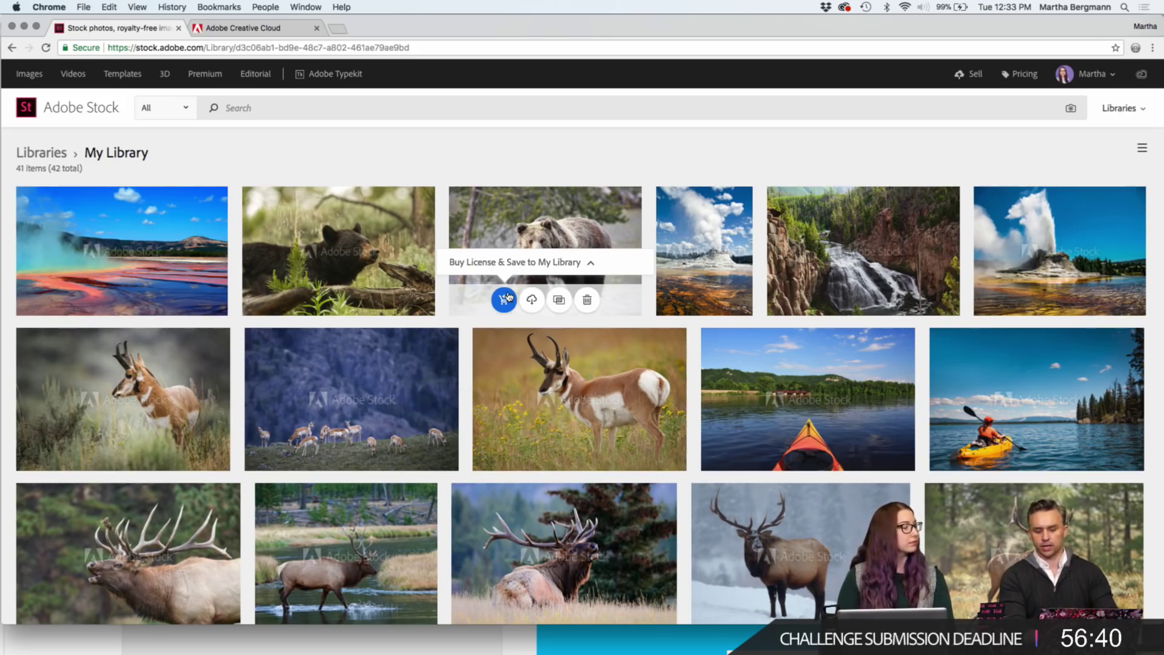
pyautogui.scroll(-5, 661, 322)
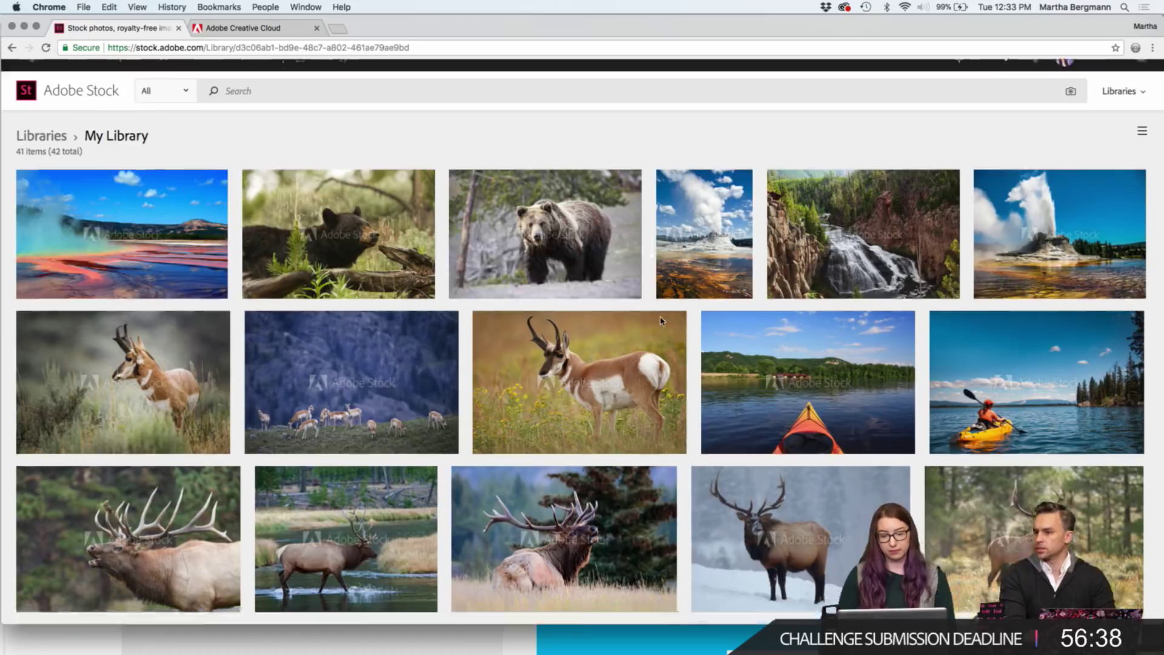
pyautogui.scroll(-7, 661, 322)
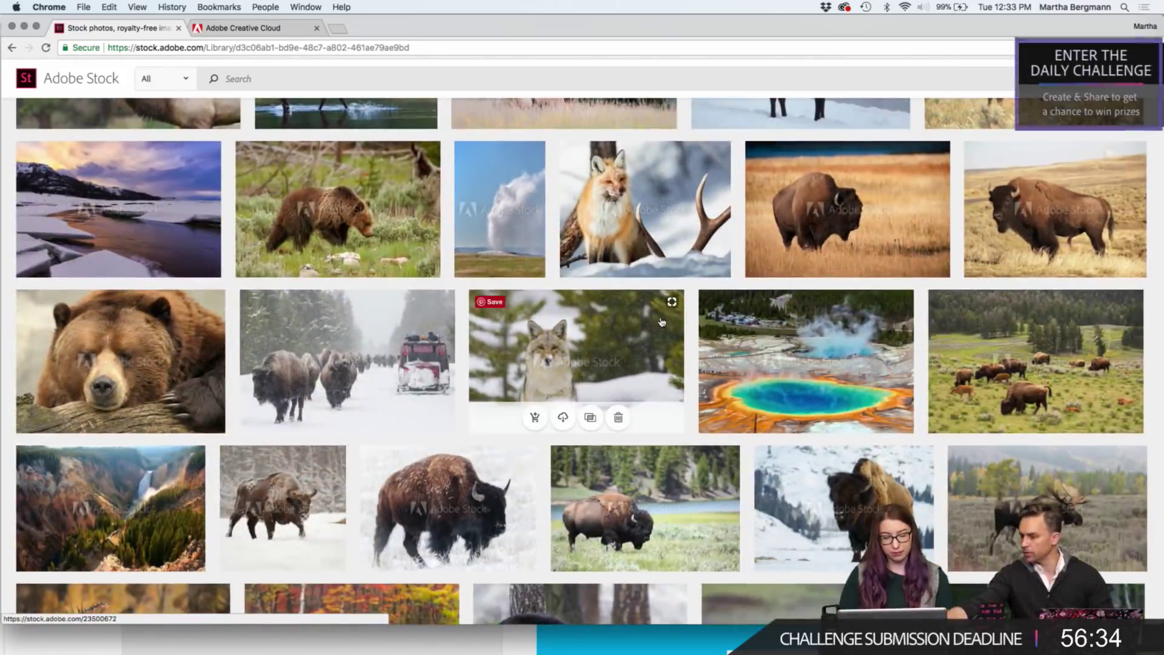
pyautogui.scroll(-3, 628, 218)
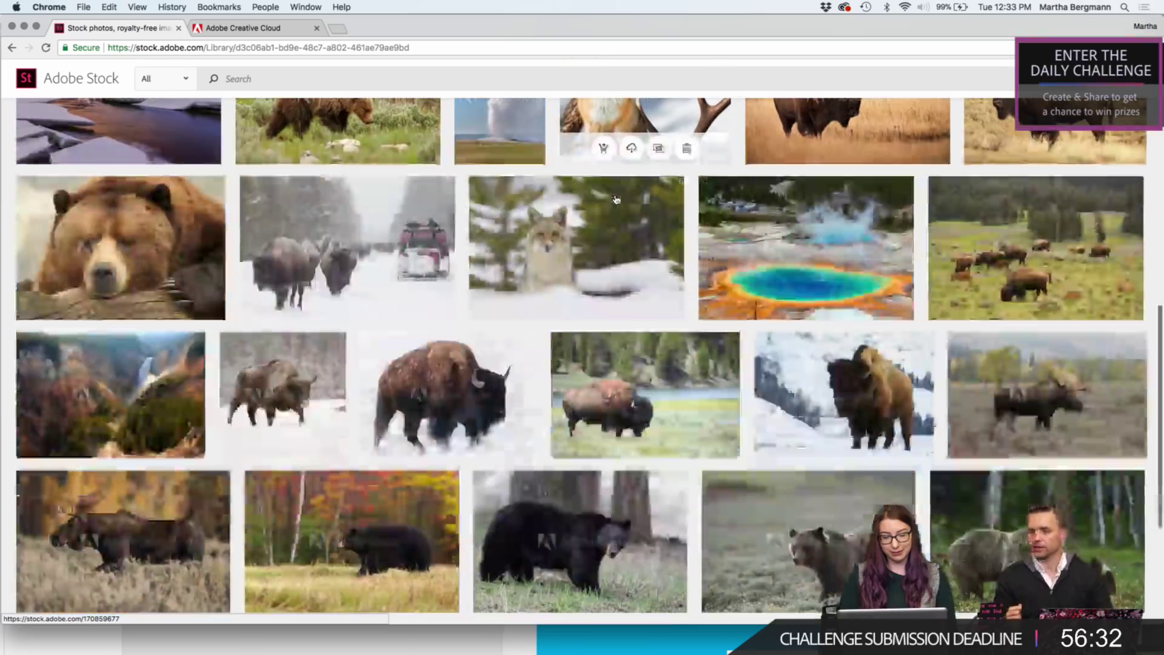
pyautogui.click(609, 152)
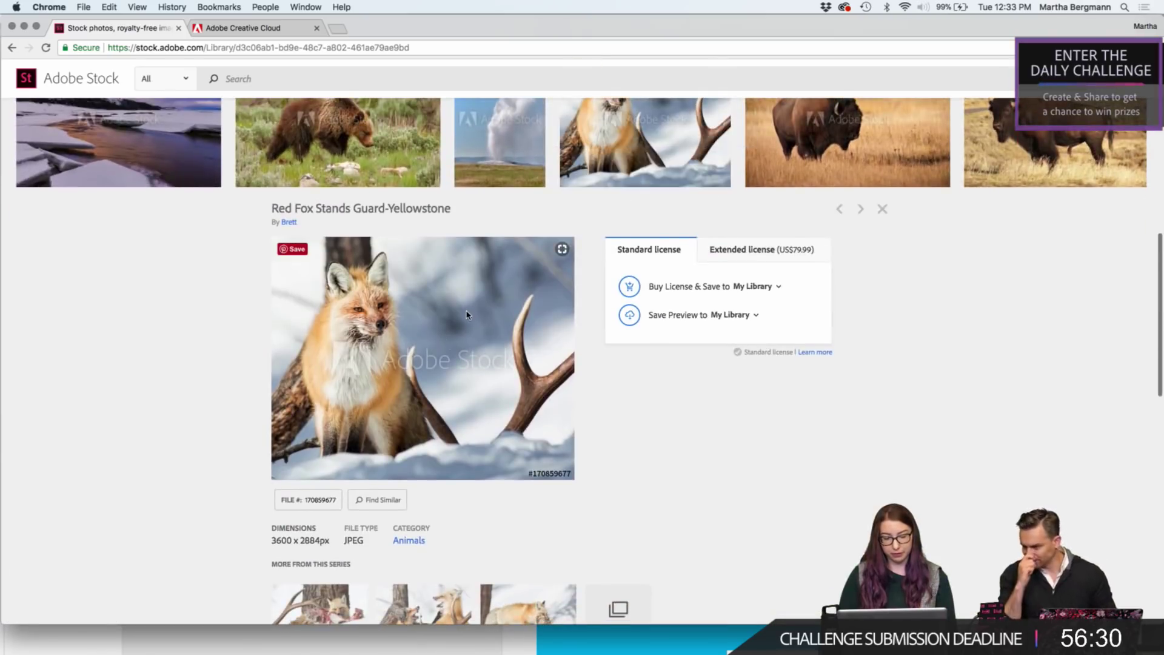
pyautogui.scroll(-2, 421, 376)
pyautogui.moveTo(562, 165)
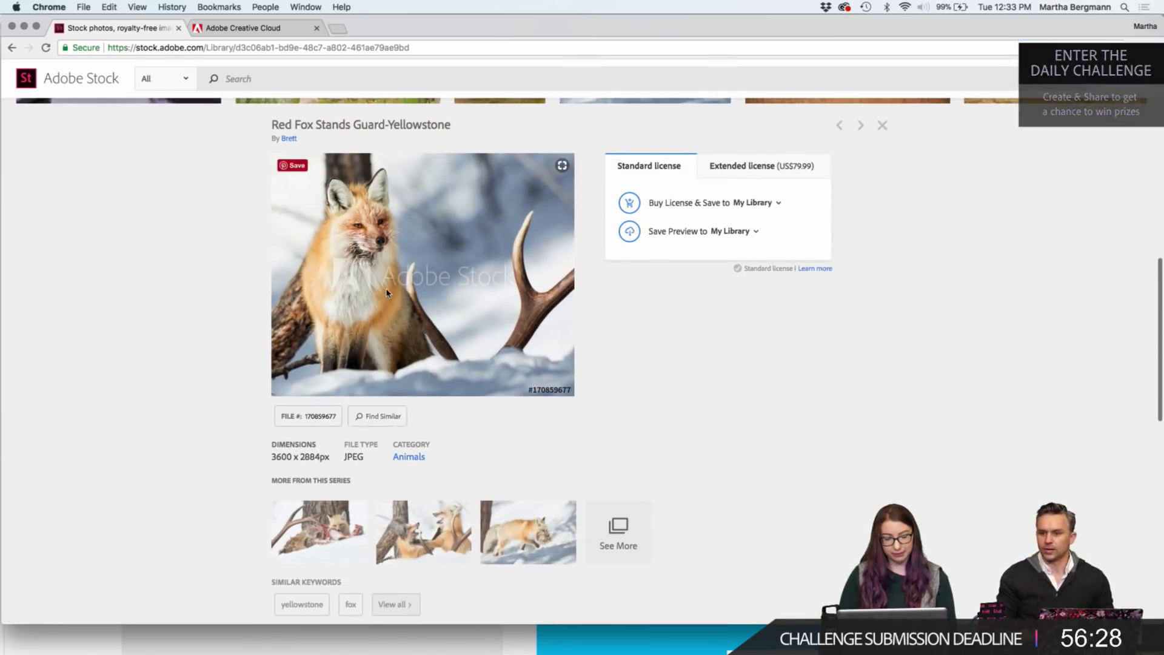
pyautogui.click(562, 165)
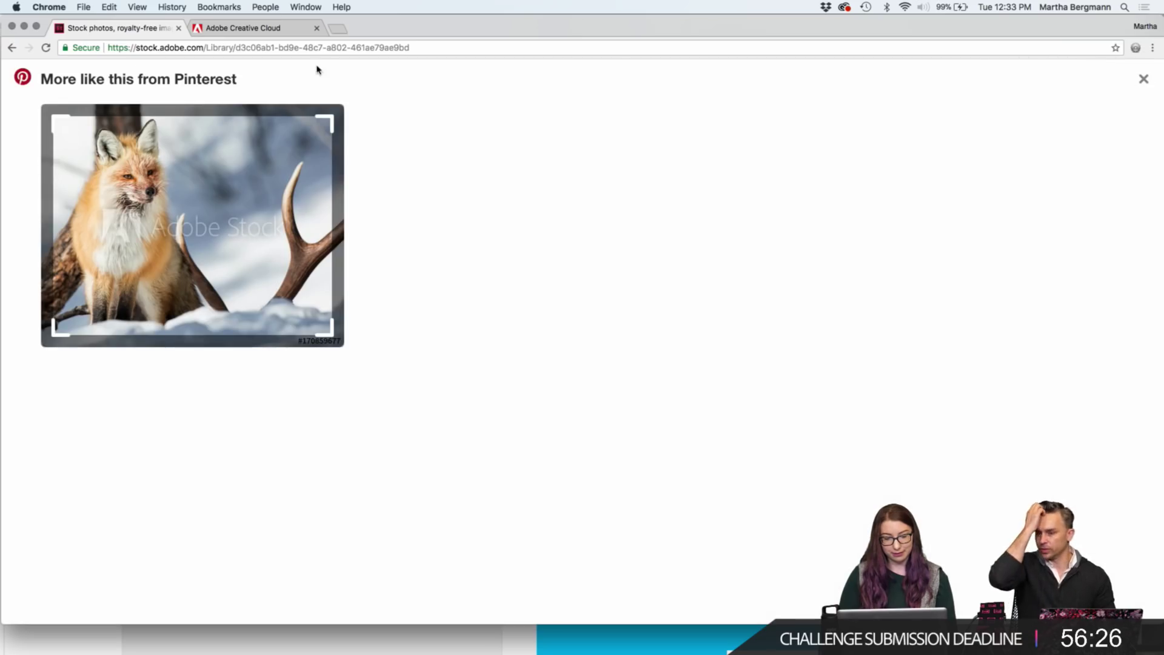
pyautogui.click(1143, 79)
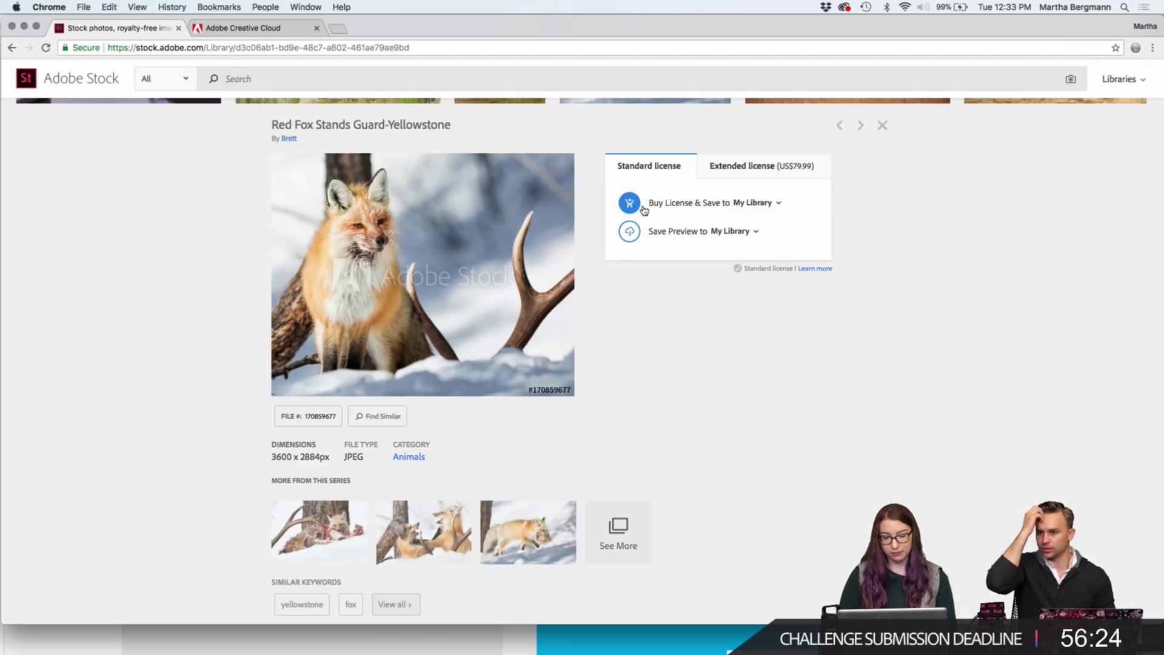
# Save the preview of the red fox photo to My Library and switch back to the Wireframes document in Adobe XD.
pyautogui.scroll(3, 613, 354)
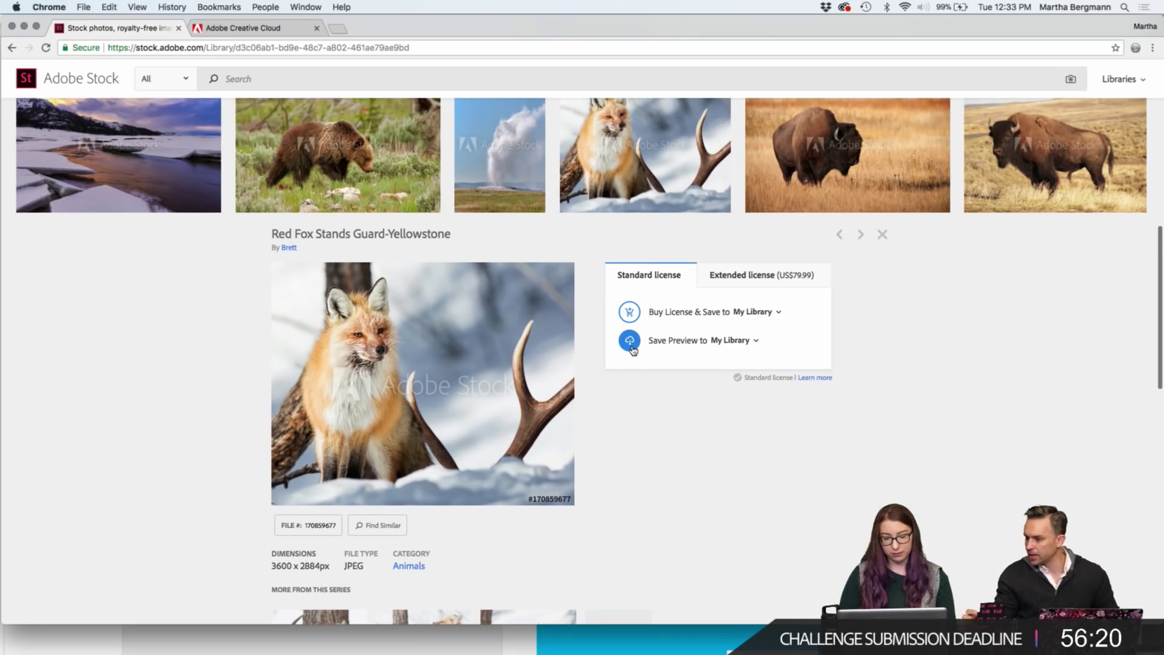
pyautogui.click(630, 344)
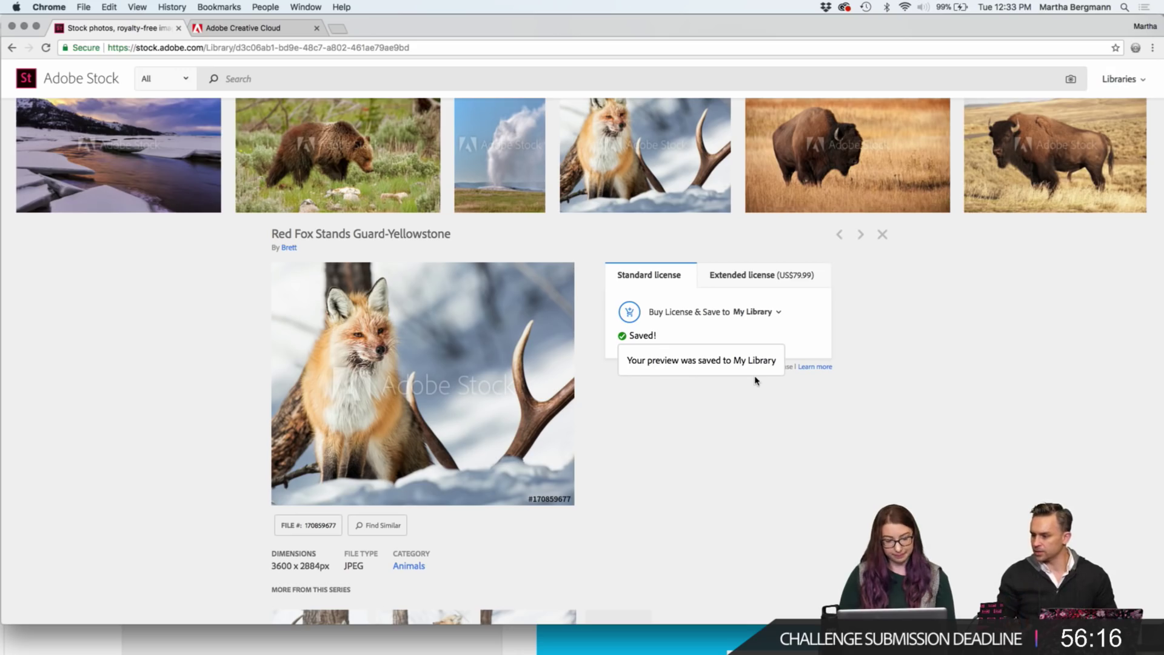
pyautogui.scroll(3, 644, 215)
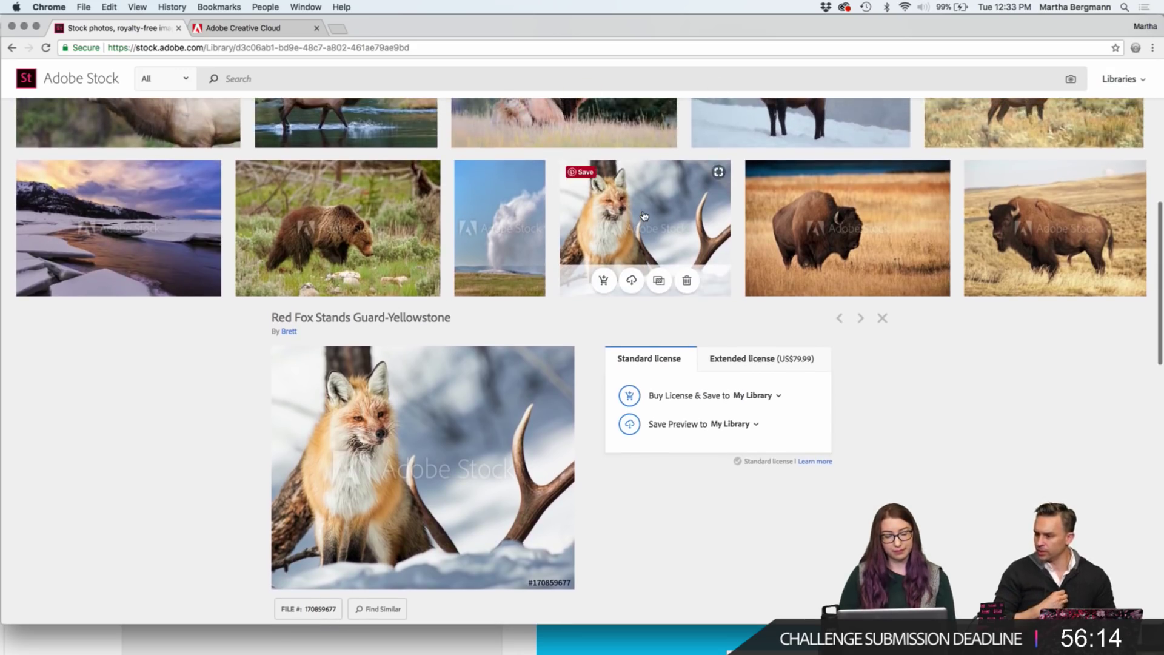
pyautogui.scroll(8, 644, 215)
pyautogui.moveTo(653, 606)
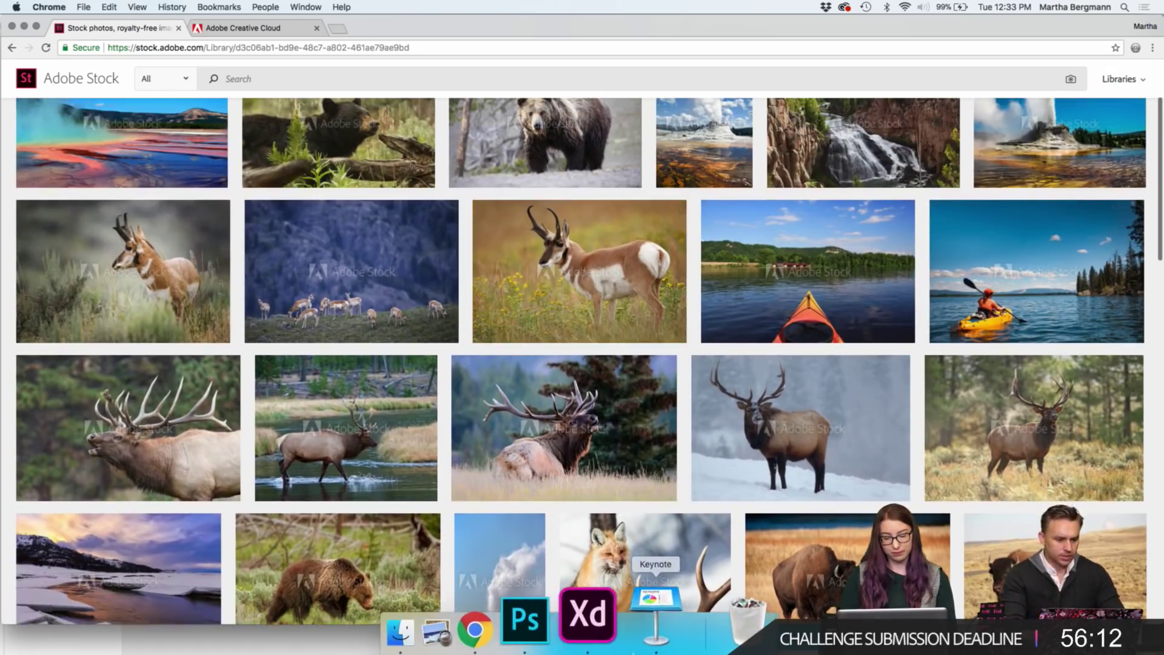
pyautogui.click(609, 643)
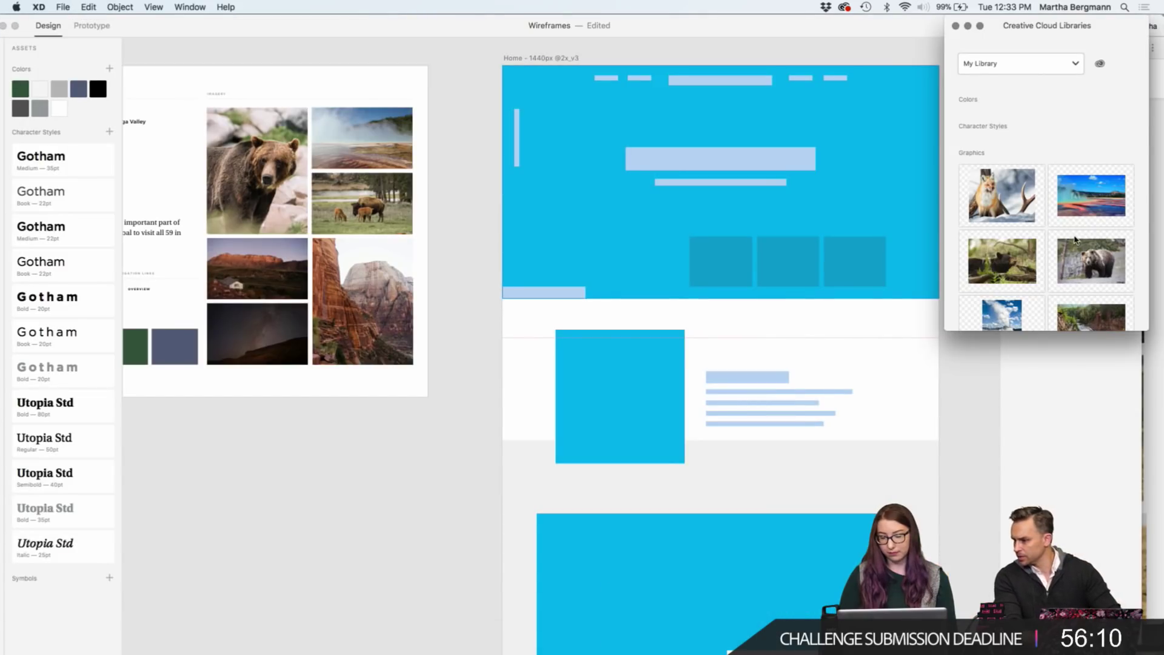
pyautogui.scroll(-1, 1011, 200)
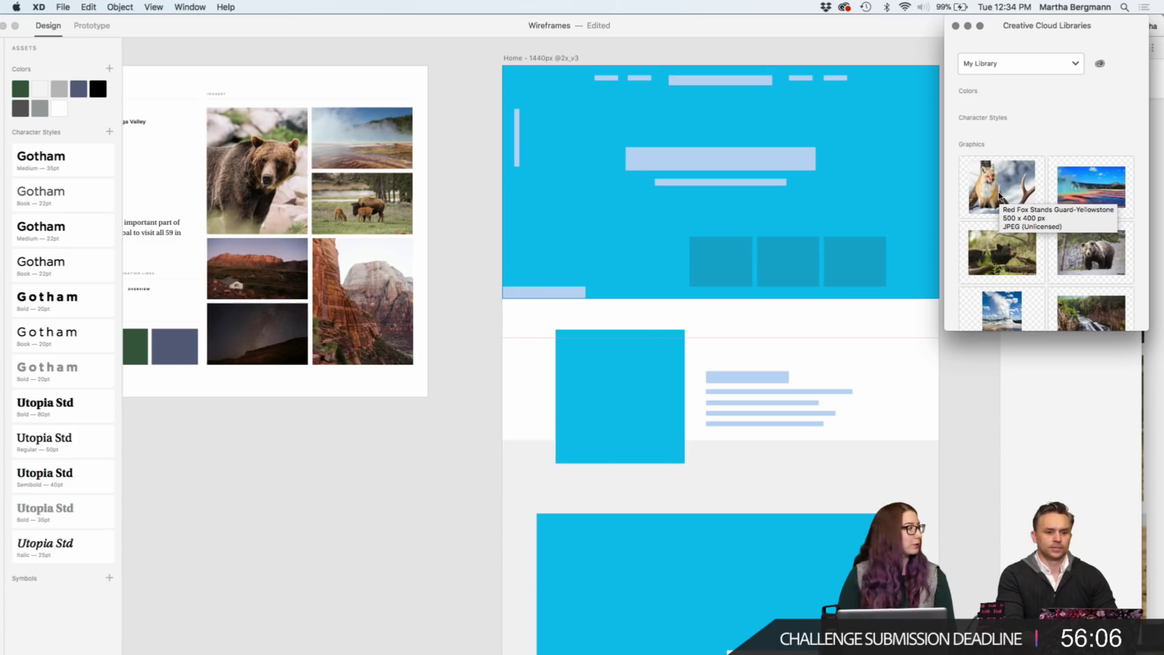
pyautogui.hscroll(3, 762, 375)
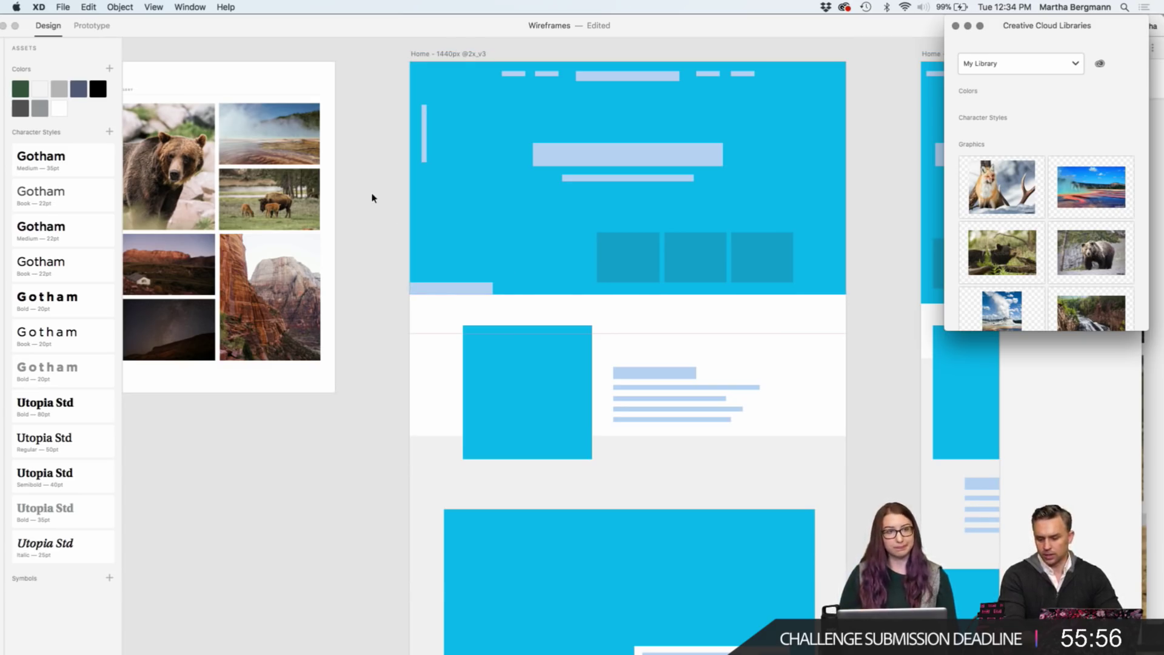
pyautogui.hscroll(-6, 372, 198)
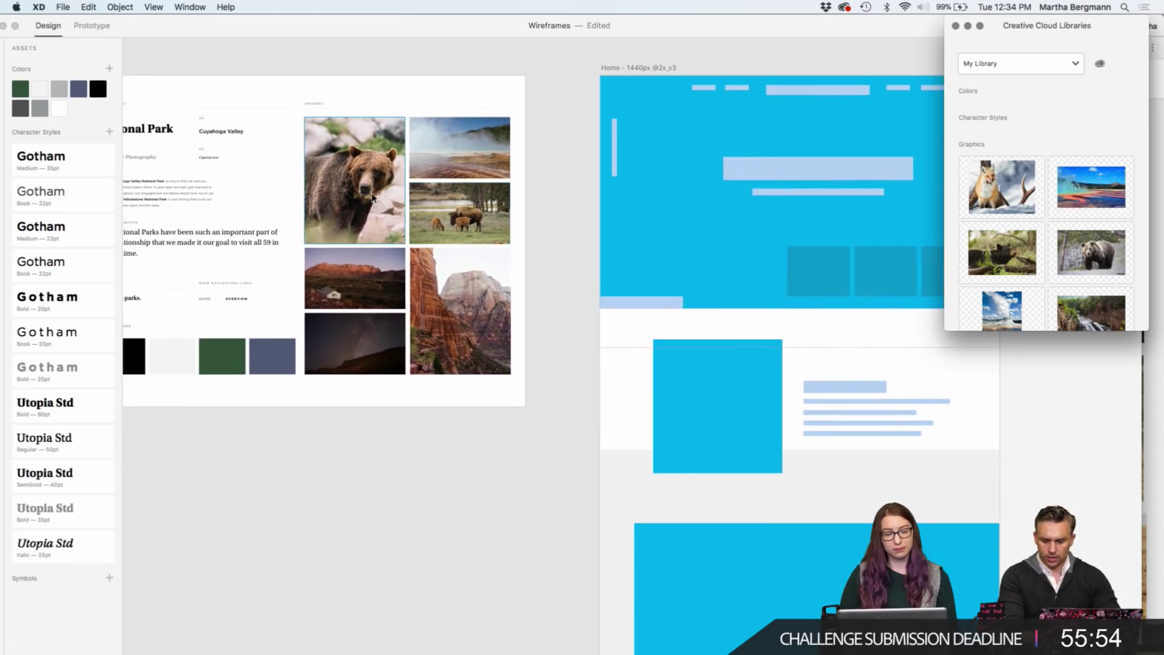
pyautogui.hscroll(-3, 372, 198)
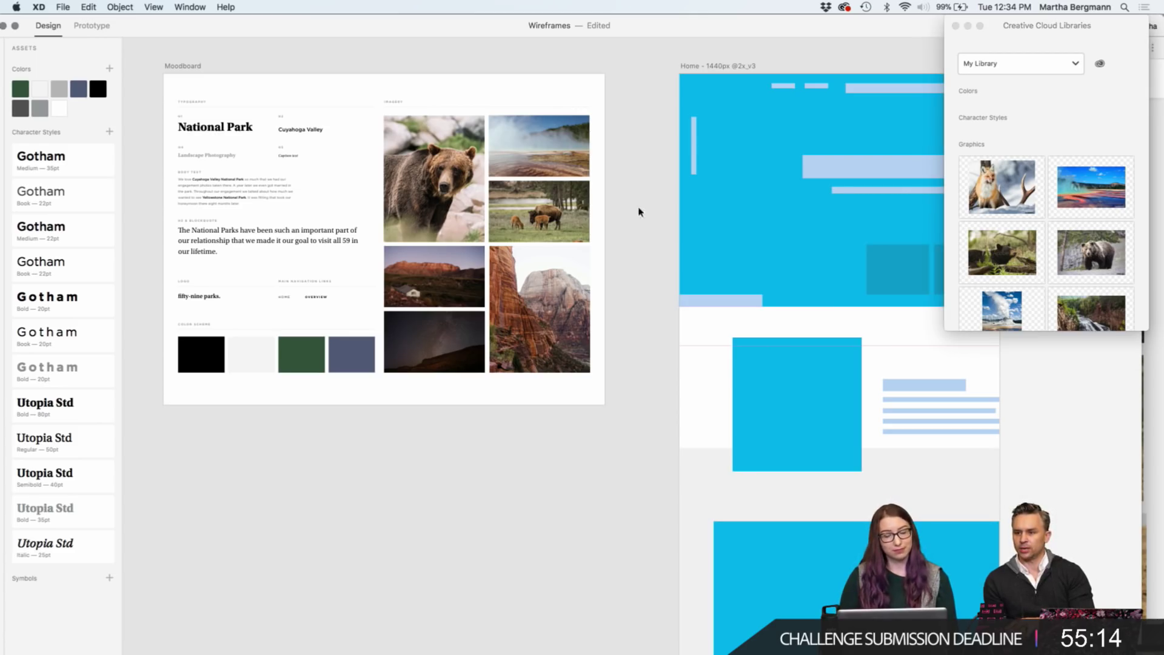
pyautogui.hscroll(5, 636, 212)
pyautogui.hscroll(5, 619, 162)
pyautogui.scroll(1, 619, 163)
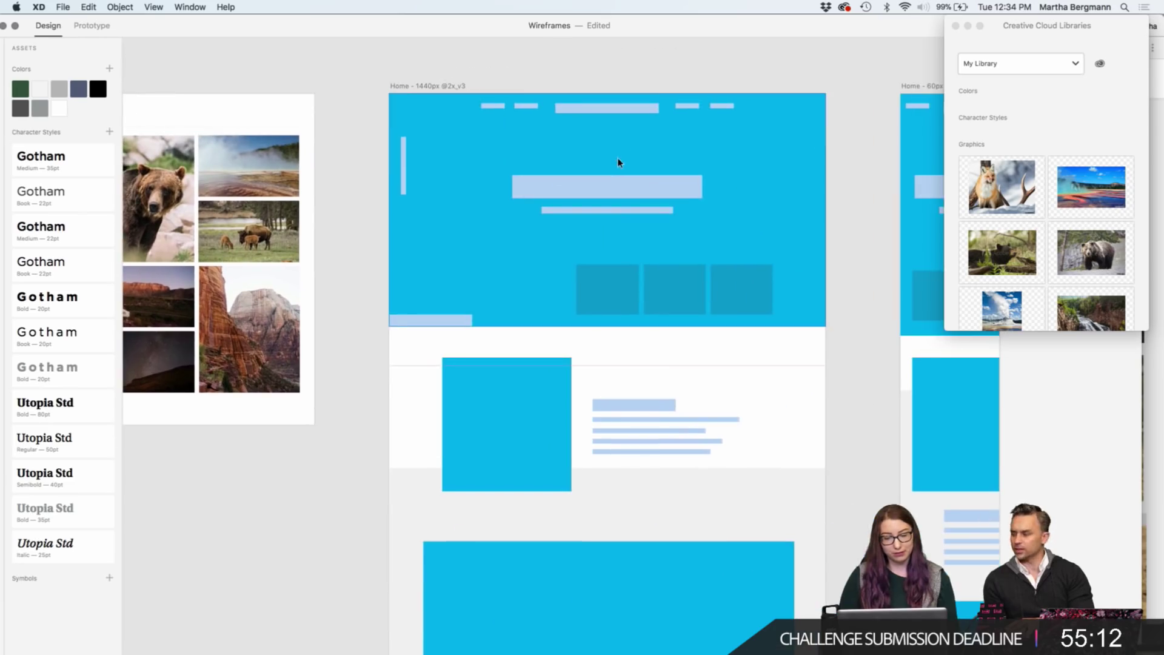
# Look through all the Yellowstone graphics in My Library for photos suited to the Home page.
pyautogui.click(1025, 190)
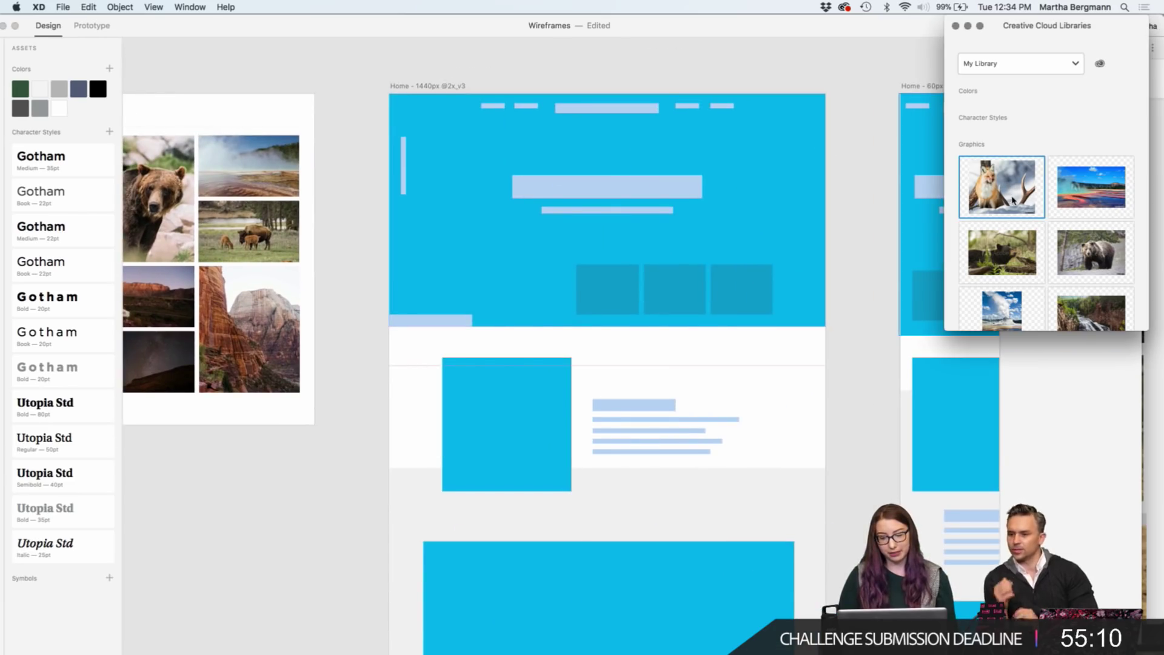
pyautogui.scroll(-5, 1010, 191)
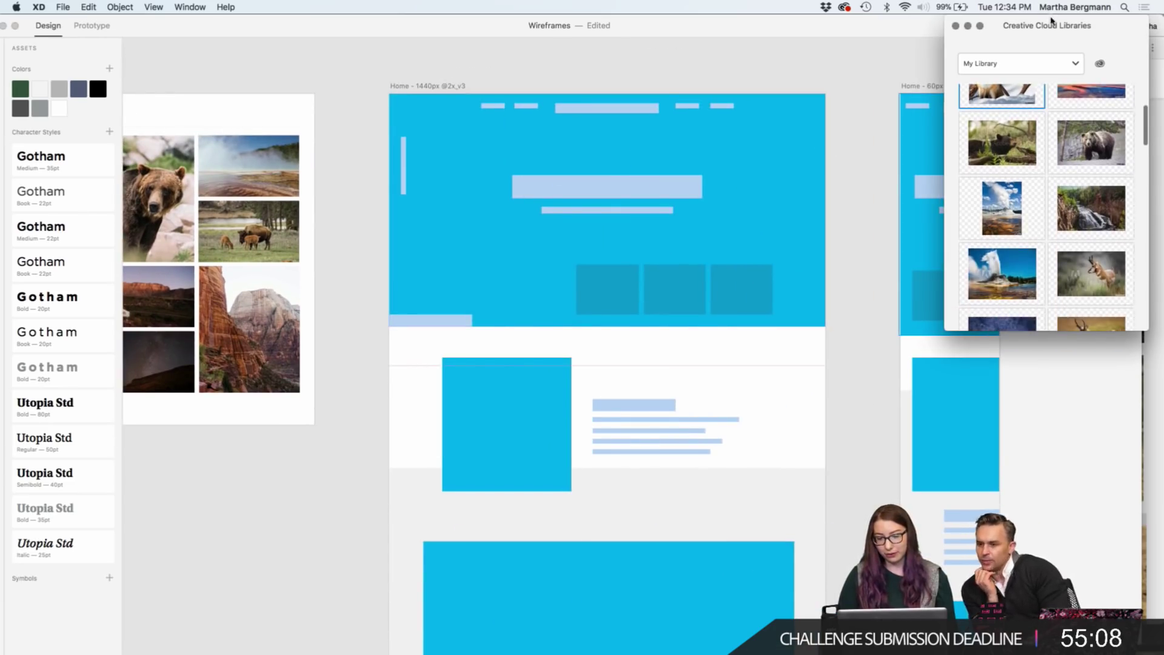
pyautogui.moveTo(1052, 21); pyautogui.dragTo(934, 24)
pyautogui.scroll(-3, 903, 255)
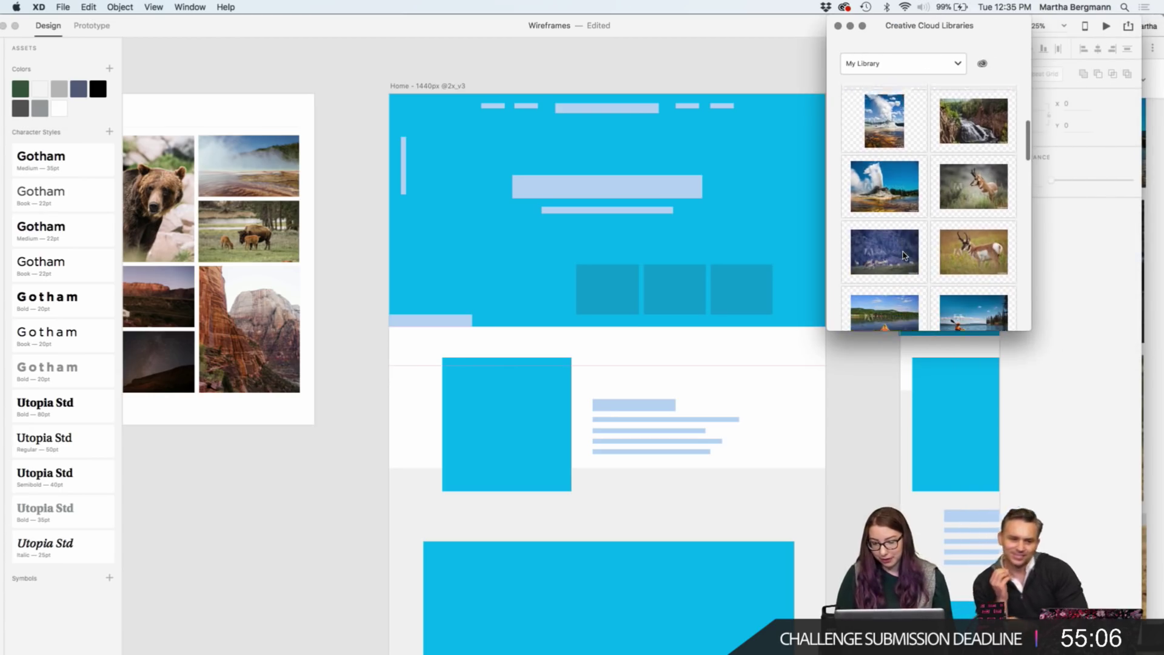
pyautogui.scroll(-1, 904, 255)
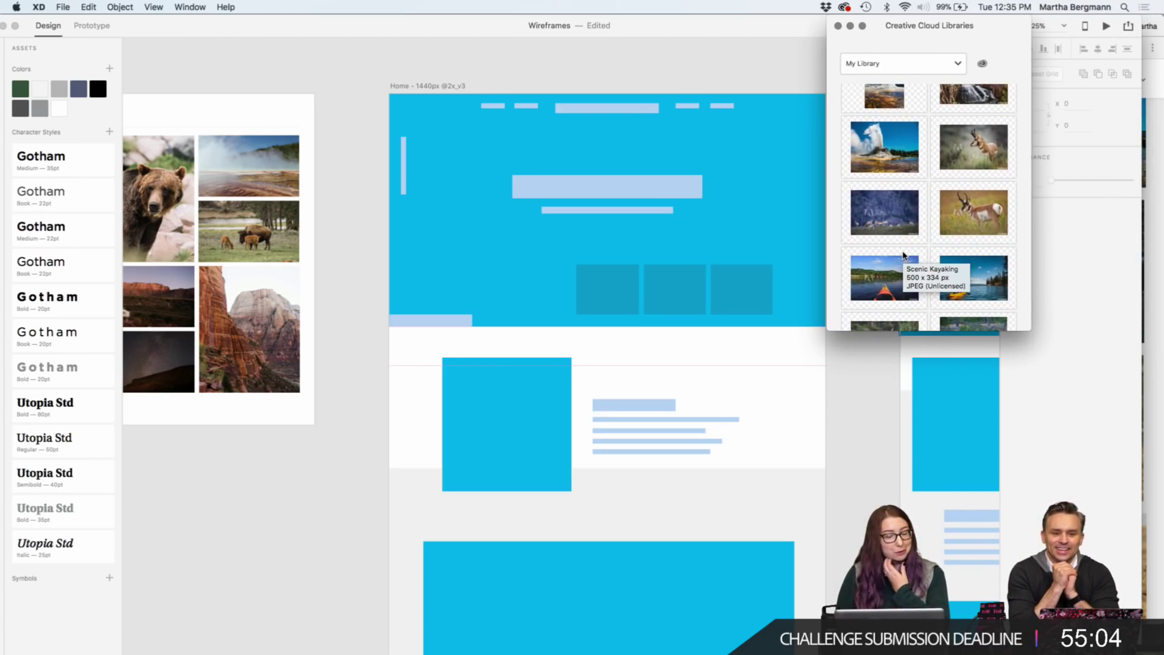
pyautogui.scroll(5, 897, 199)
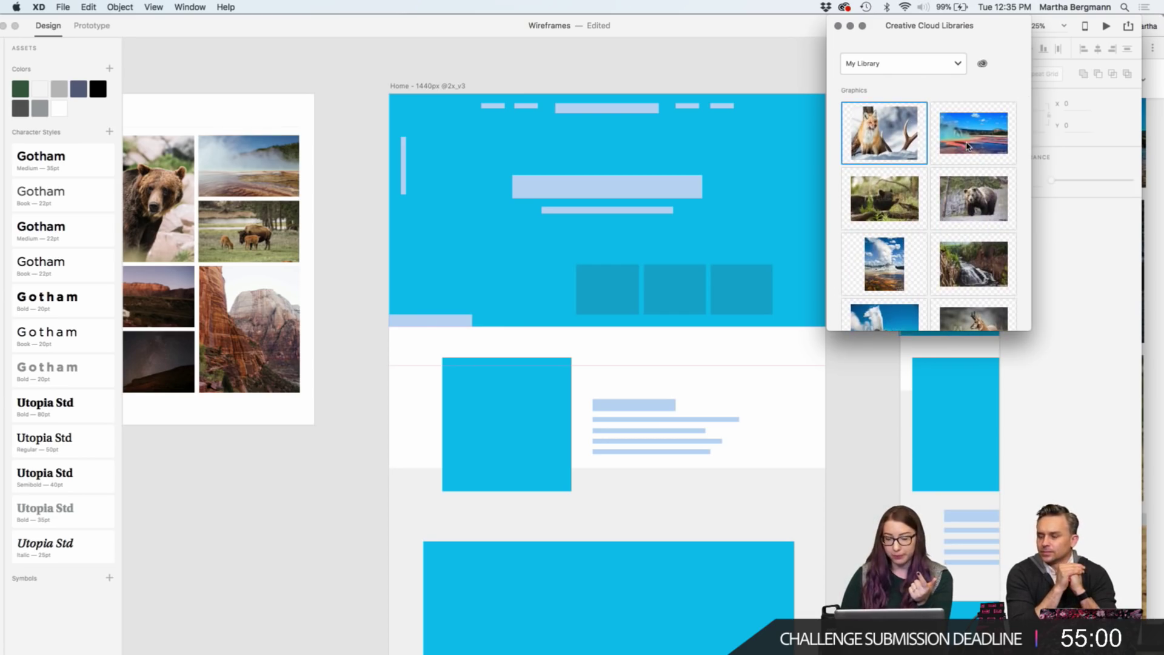
pyautogui.scroll(-8, 968, 146)
pyautogui.scroll(-5, 968, 146)
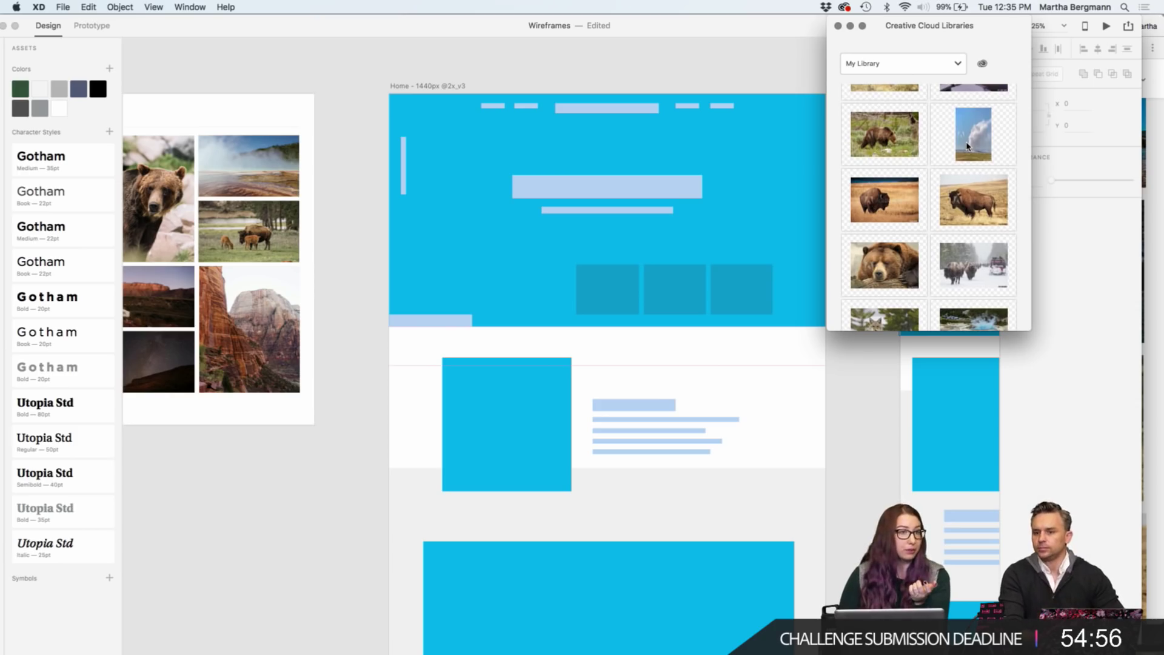
pyautogui.scroll(-5, 968, 146)
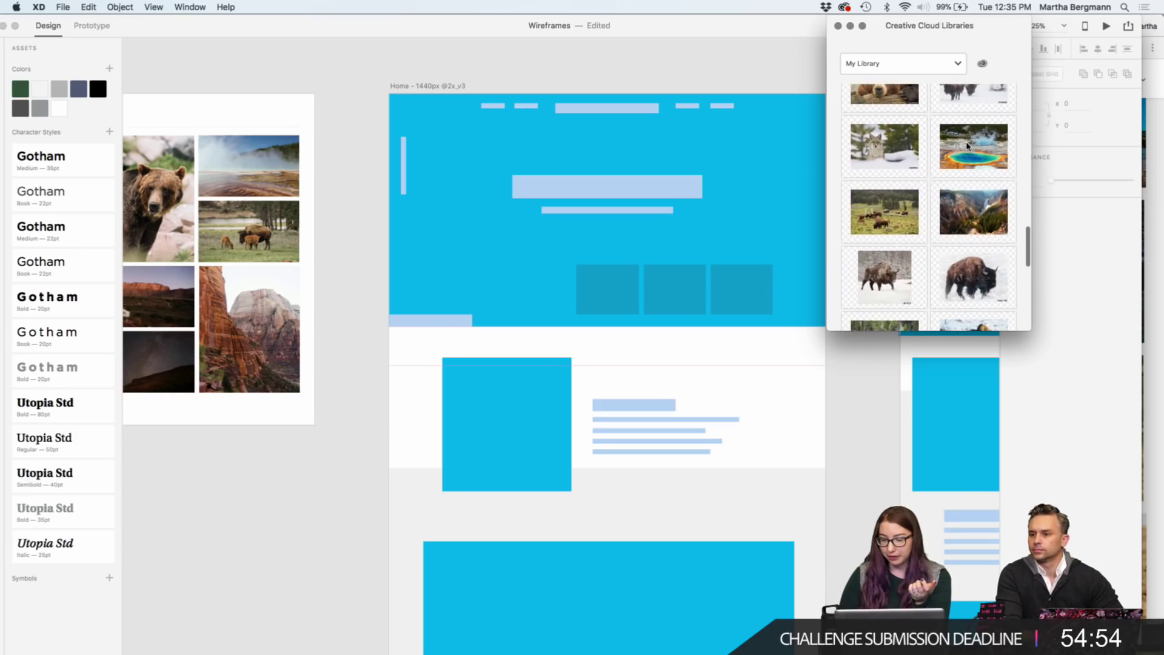
pyautogui.scroll(-3, 968, 145)
pyautogui.scroll(-3, 968, 143)
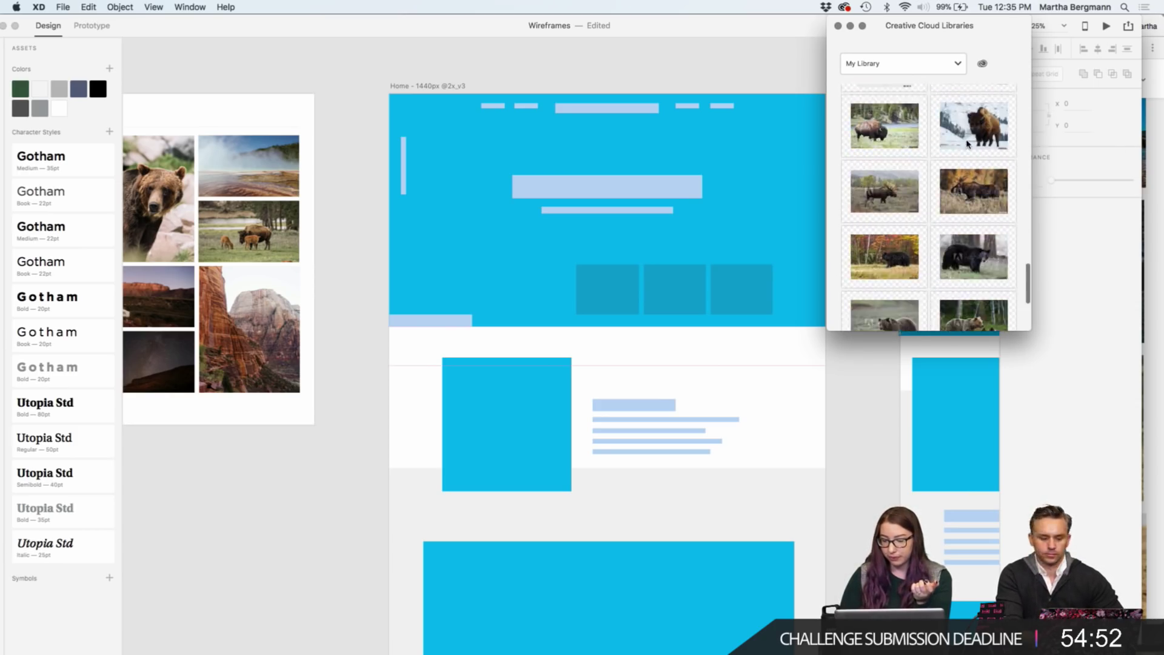
pyautogui.scroll(-3, 967, 144)
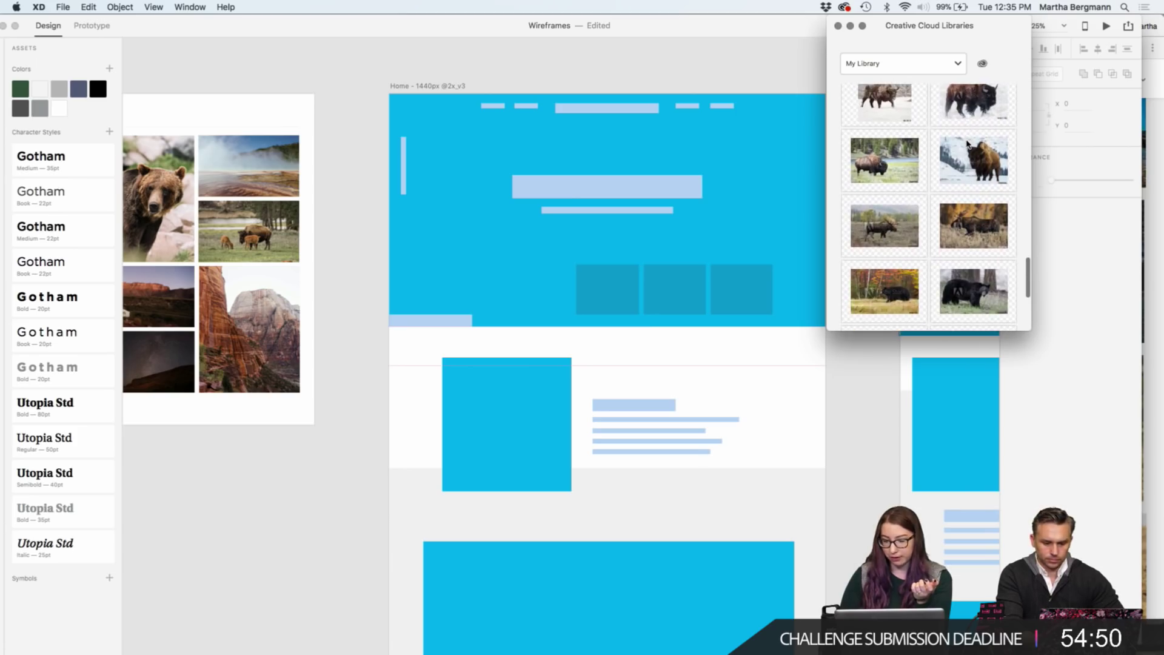
pyautogui.scroll(-5, 967, 144)
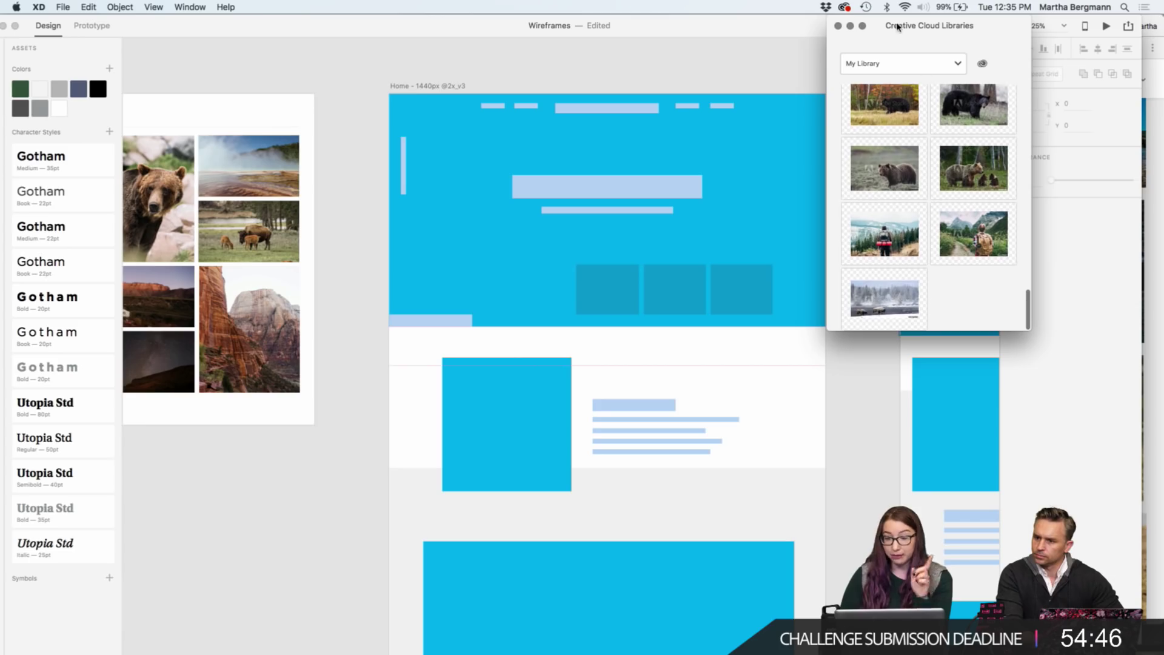
# Arrange the Creative Cloud Libraries and Wireframes windows side by side so both Home artboards are uncovered.
pyautogui.moveTo(901, 26); pyautogui.dragTo(1034, 15)
pyautogui.press('super+shift+y')
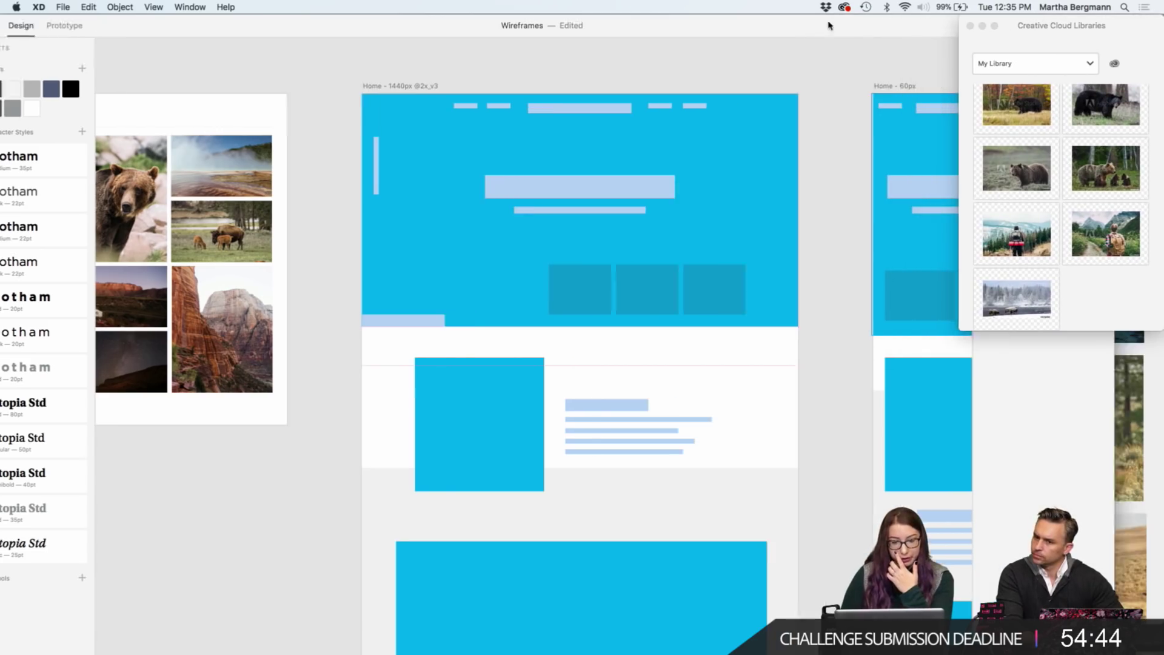
pyautogui.hscroll(3, 763, 236)
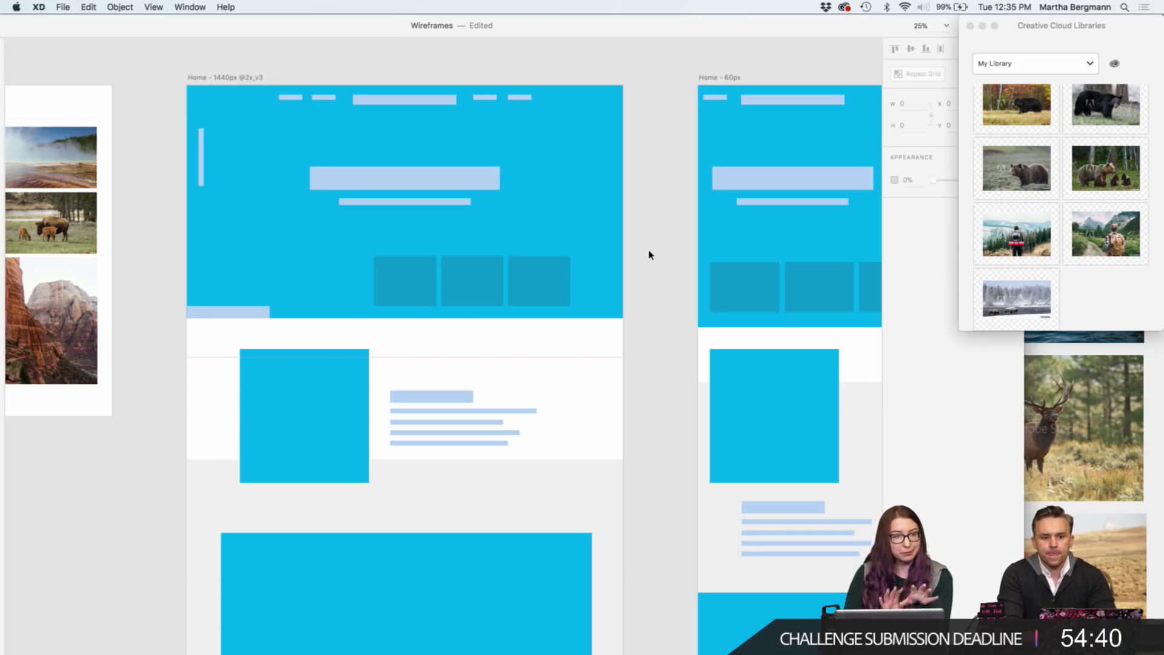
pyautogui.hscroll(2, 649, 255)
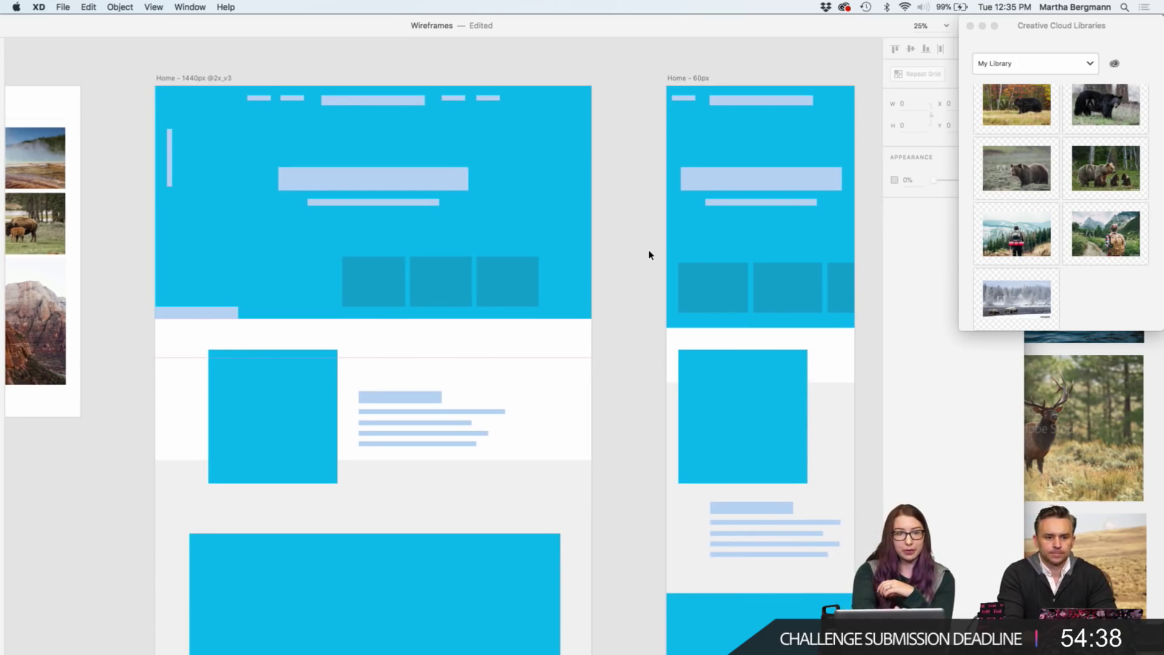
# Try the snowy bison photo from My Library as the hero fill on both Home artboards.
pyautogui.scroll(5, 1126, 190)
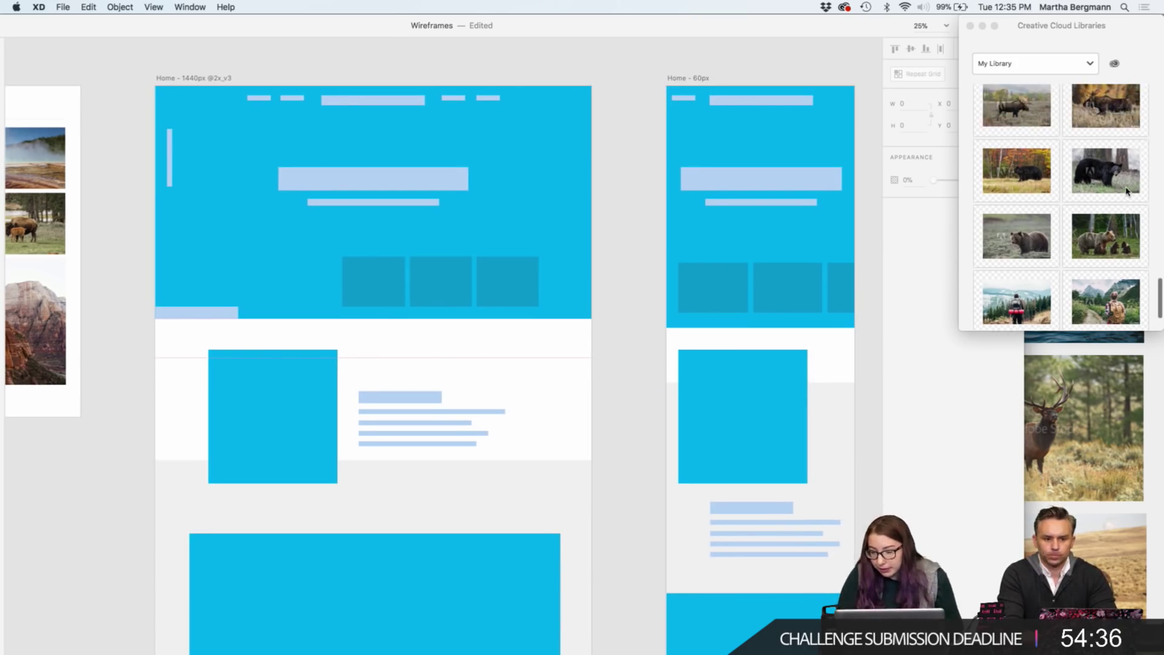
pyautogui.click(1106, 112)
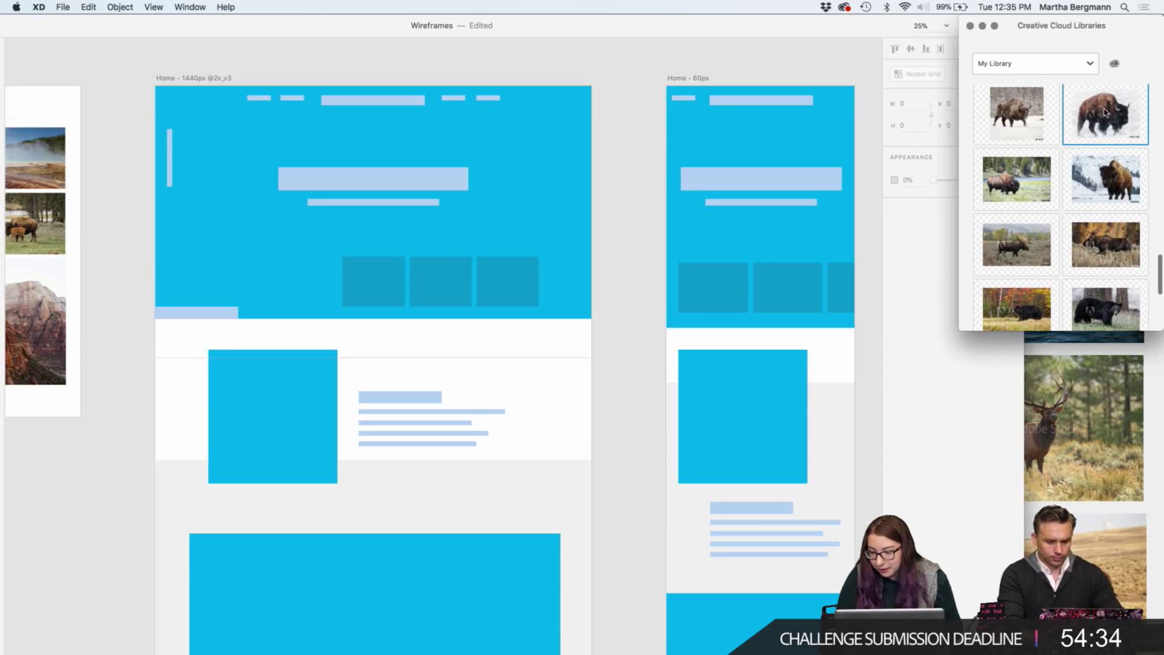
pyautogui.moveTo(1121, 112); pyautogui.dragTo(527, 182)
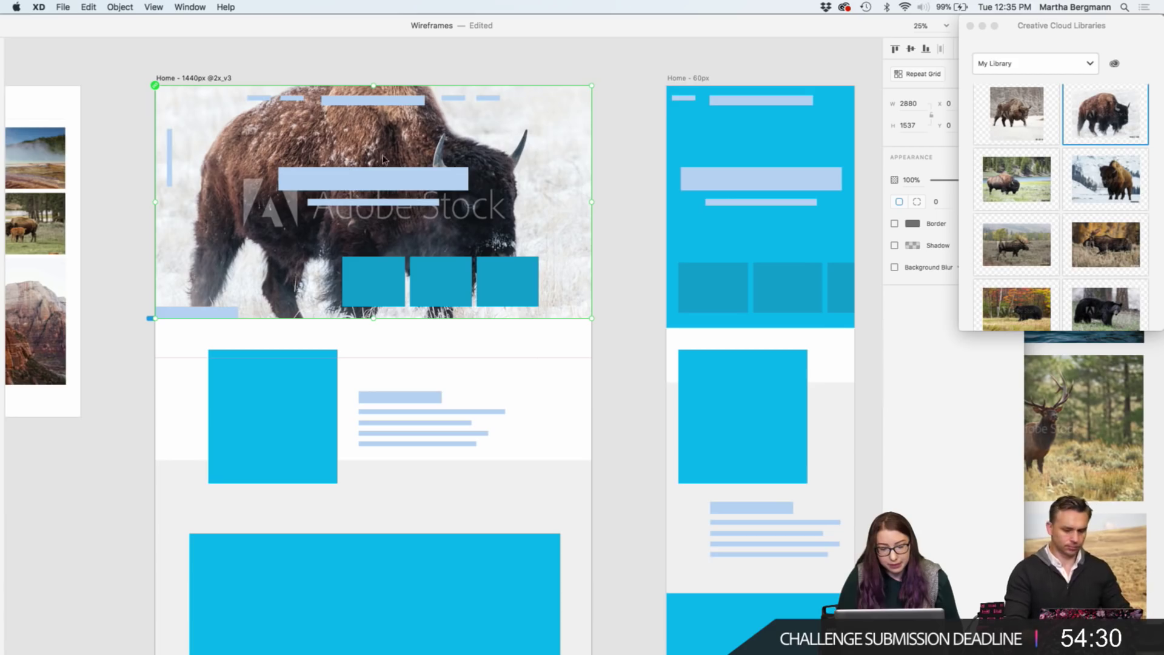
pyautogui.click(631, 172)
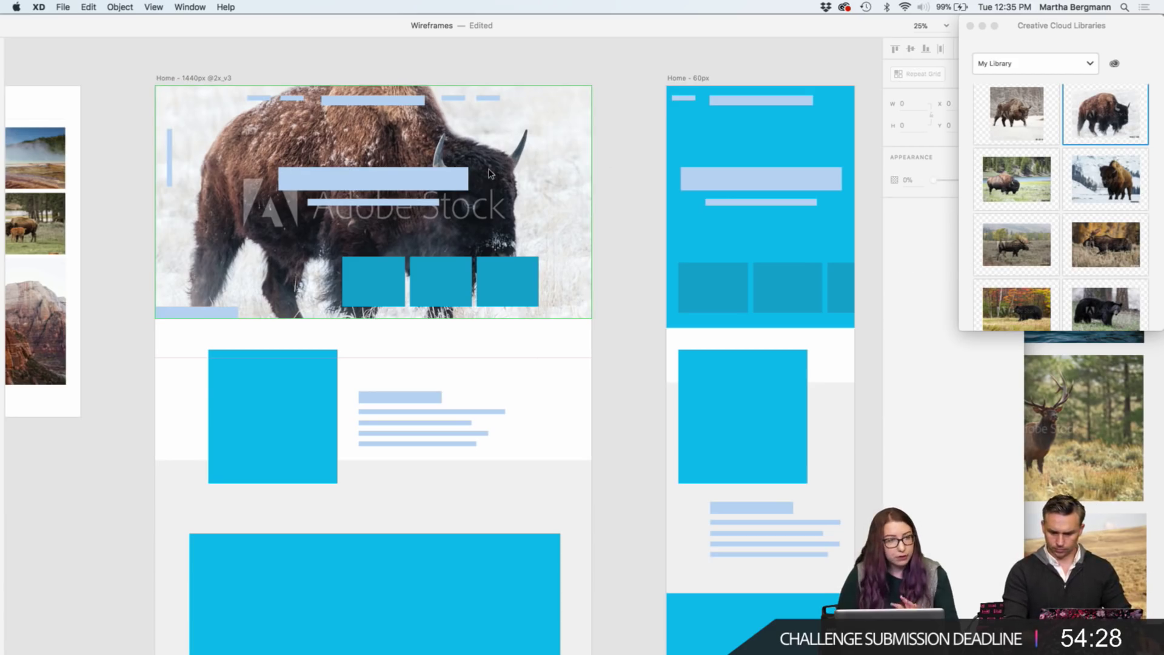
pyautogui.moveTo(1142, 112); pyautogui.dragTo(751, 149)
pyautogui.click(629, 149)
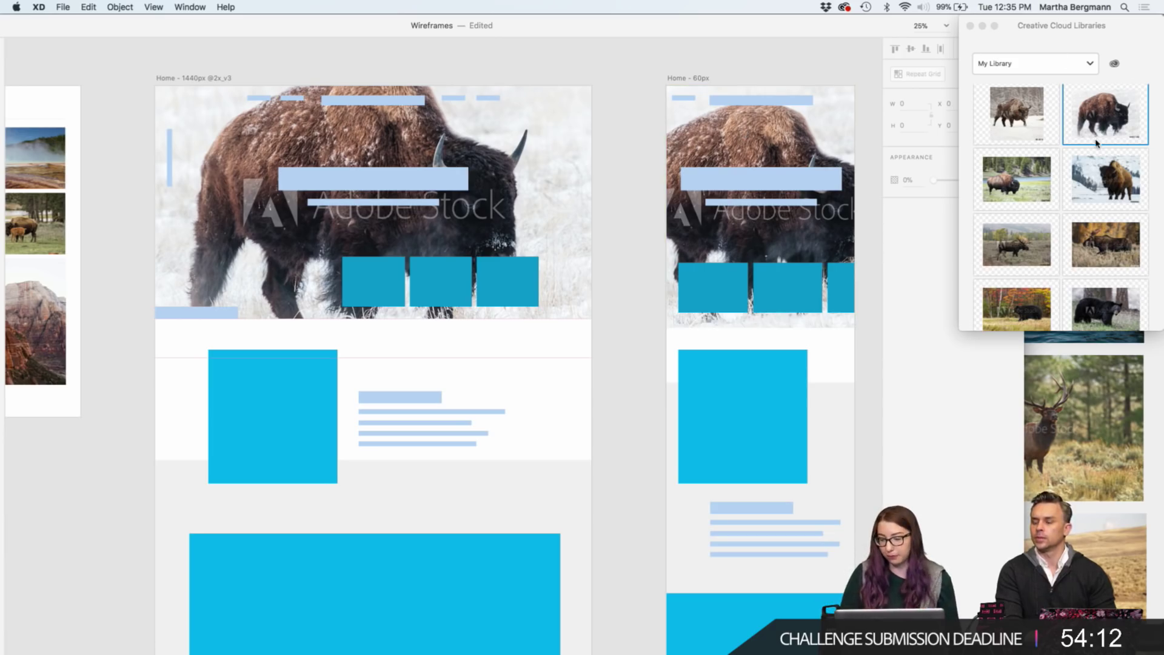
# Undo the snowy bison photo fills in the hero sections of both Home artboards.
pyautogui.scroll(3, 1045, 146)
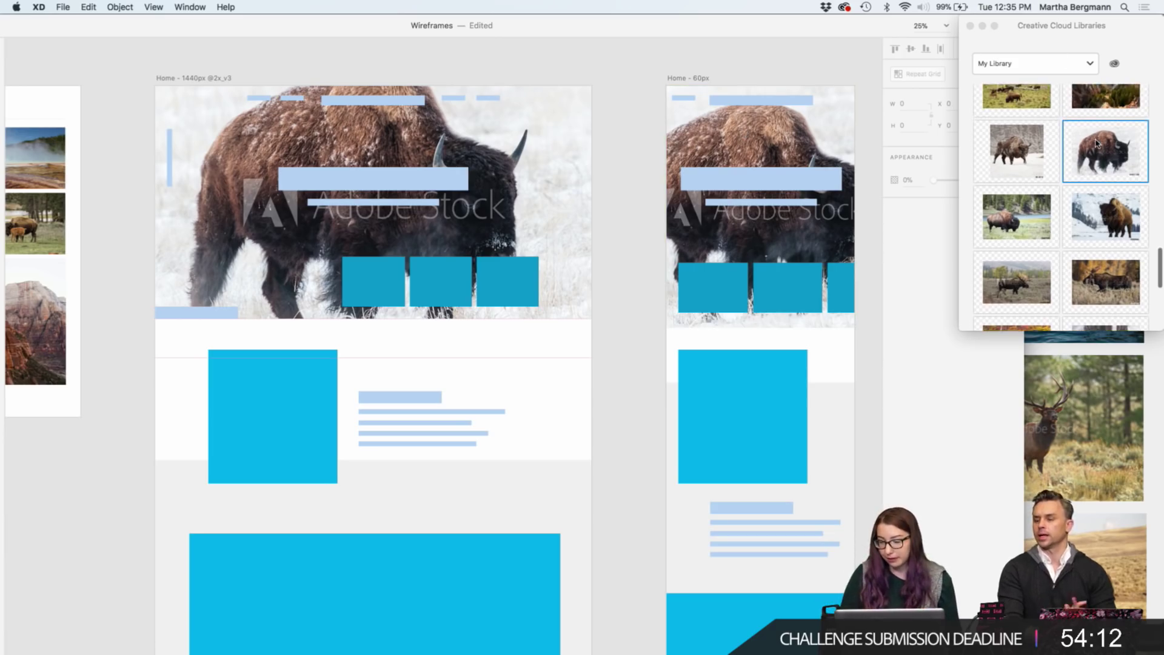
pyautogui.click(828, 136)
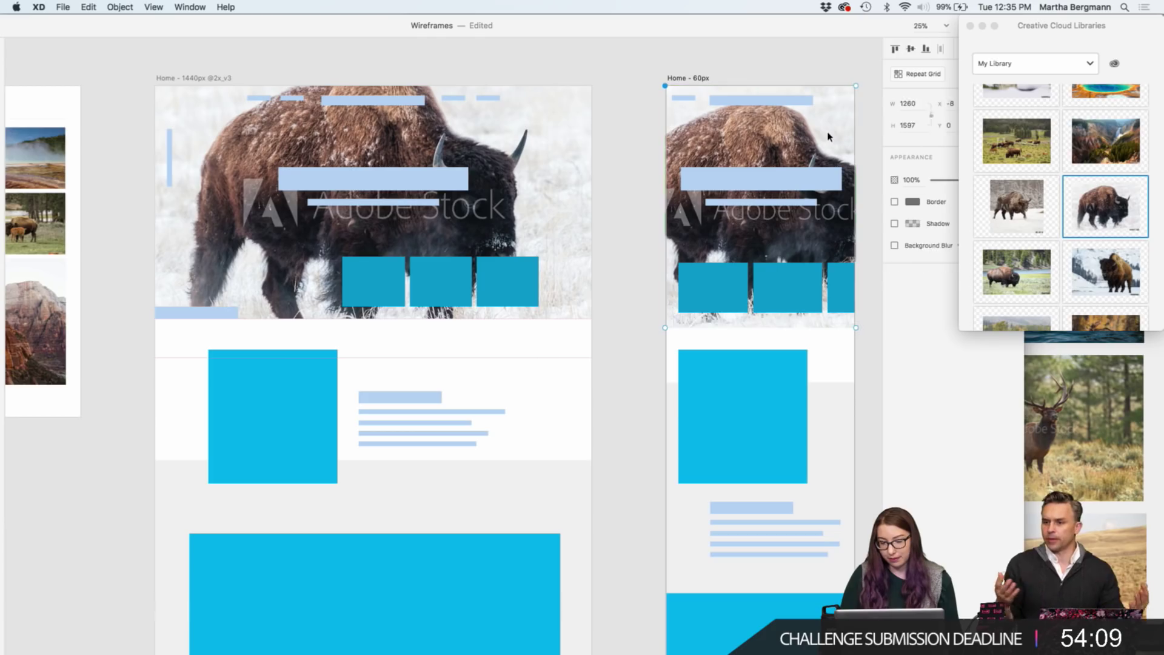
pyautogui.click(671, 176)
pyautogui.click(636, 173)
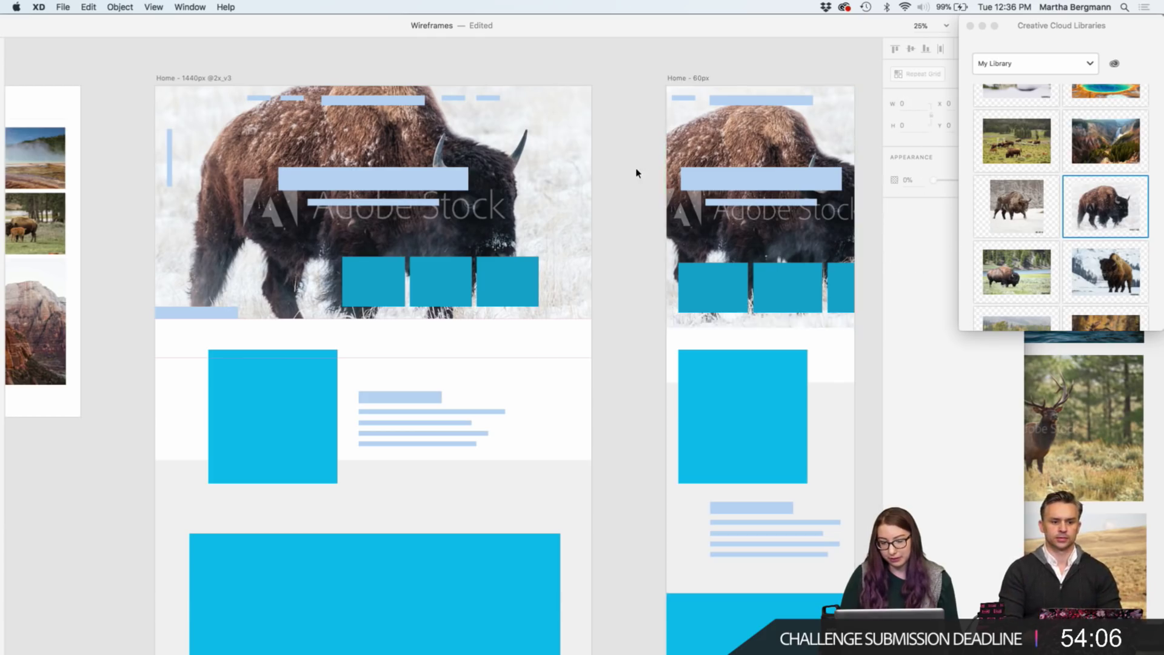
pyautogui.scroll(3, 1089, 197)
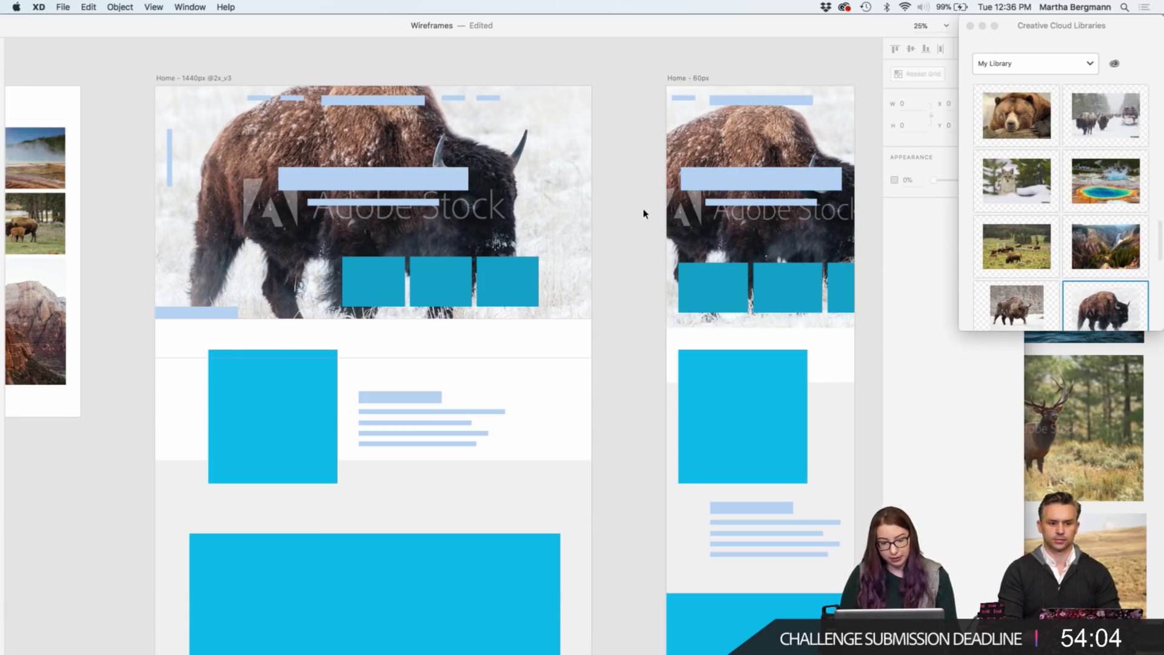
pyautogui.press('super+z')
pyautogui.press('super+z')
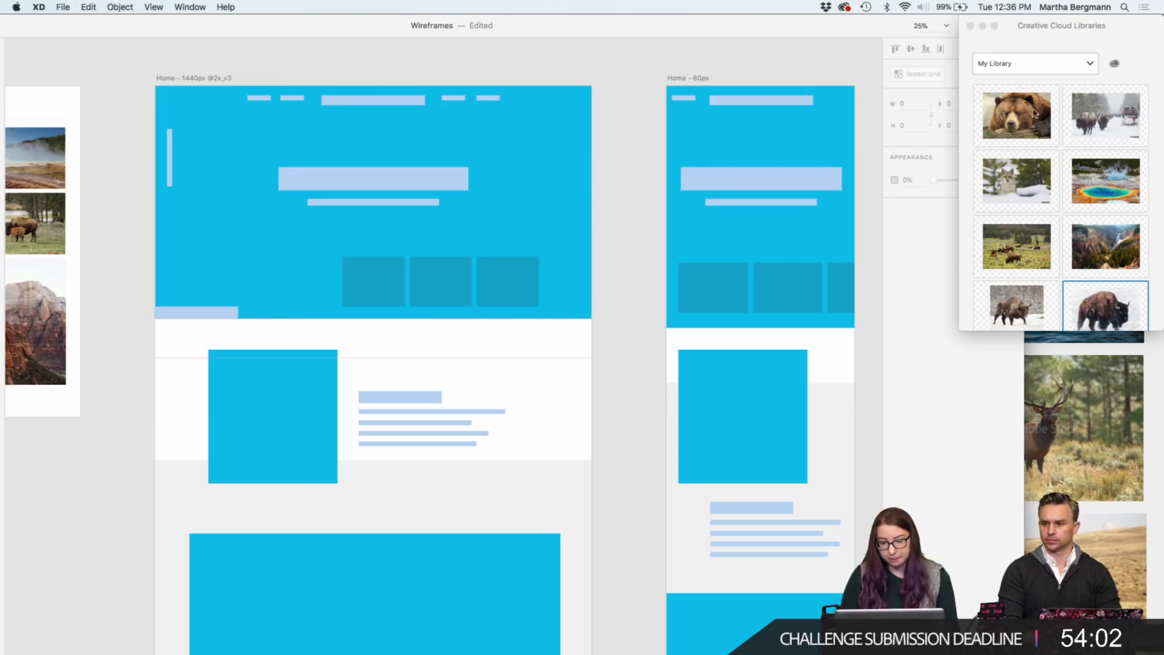
# Look through the My Library graphics for another photo suited to the Home hero section.
pyautogui.scroll(5, 1044, 198)
pyautogui.scroll(3, 1044, 198)
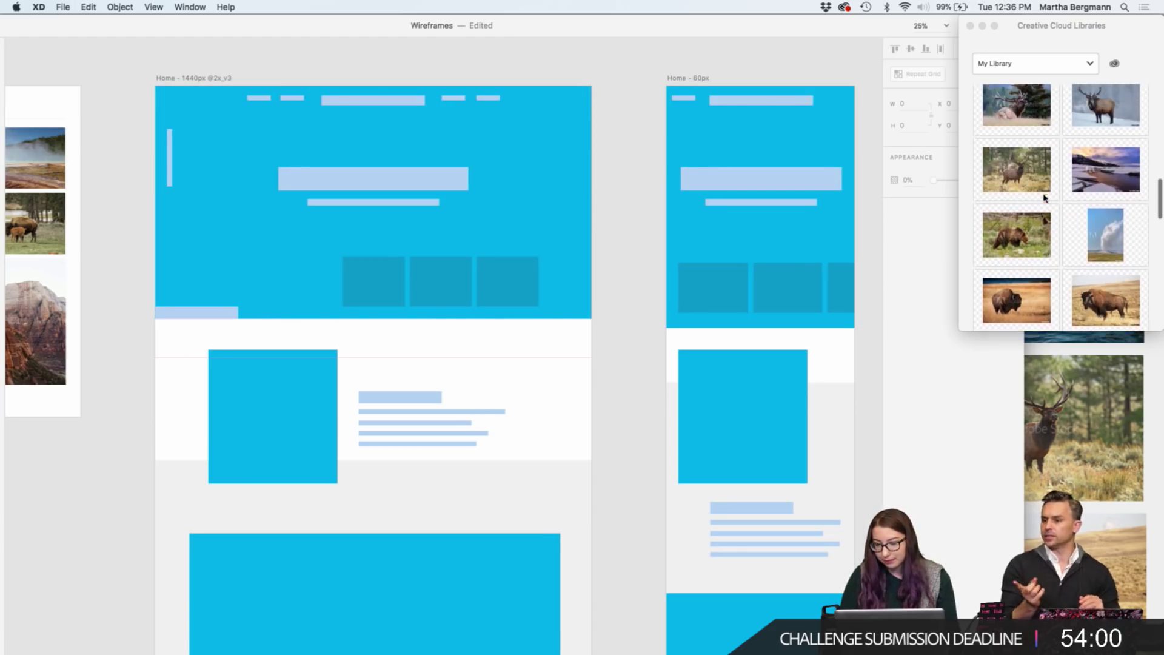
pyautogui.scroll(2, 1085, 182)
pyautogui.scroll(3, 1098, 175)
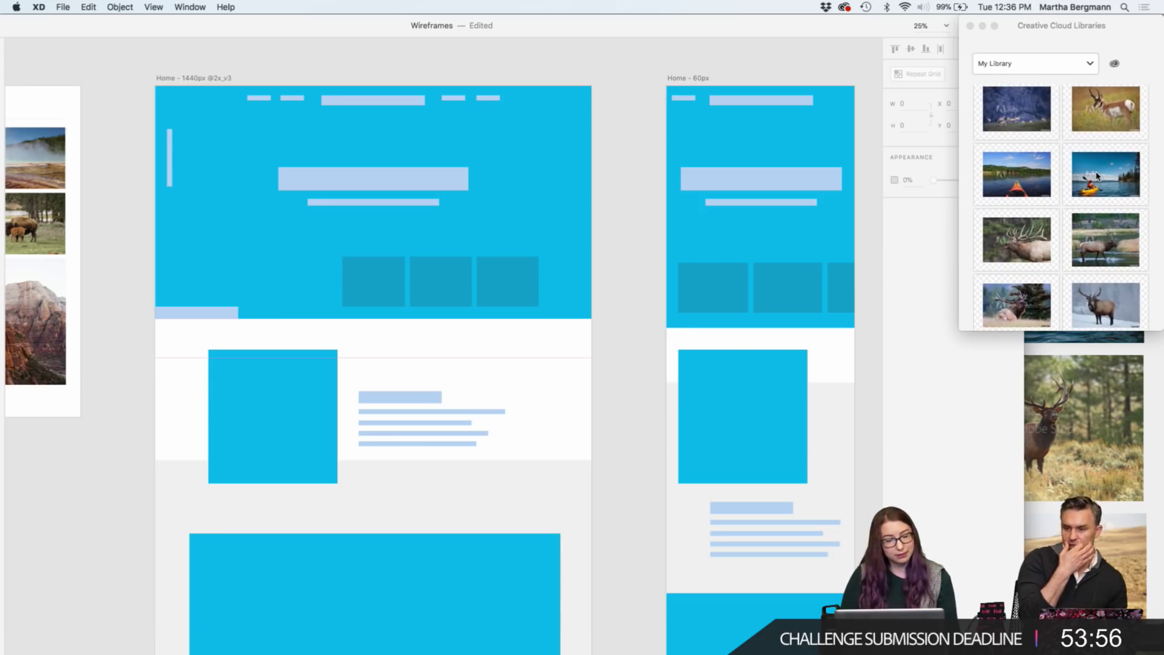
pyautogui.moveTo(1097, 176)
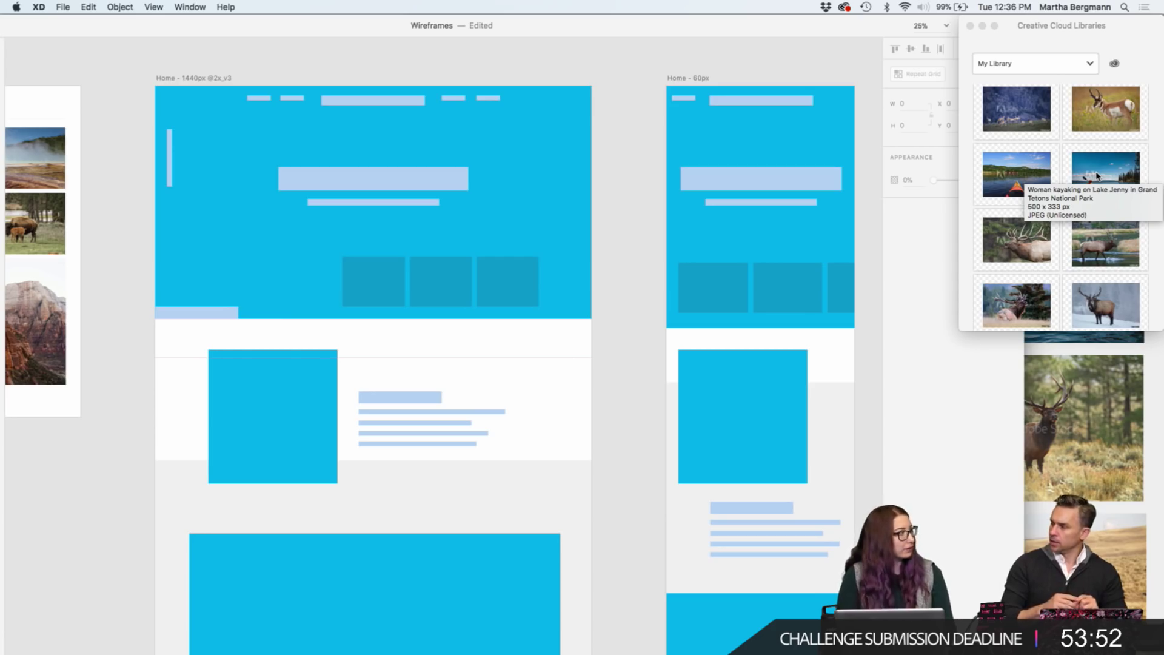
pyautogui.scroll(5, 1107, 180)
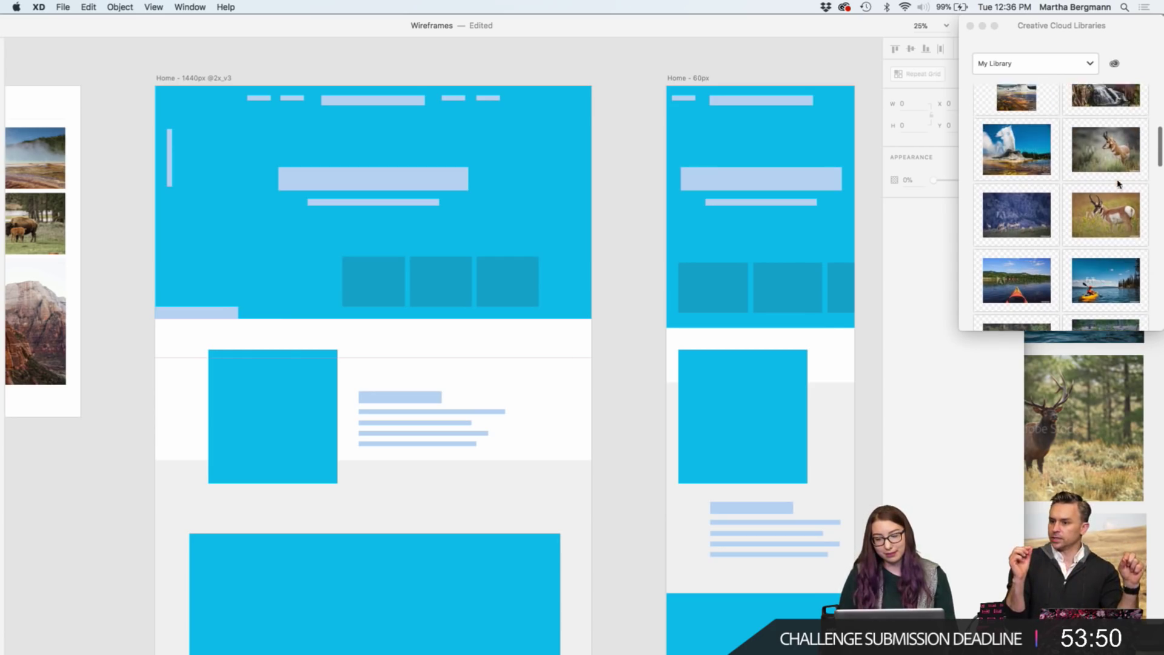
pyautogui.scroll(4, 1118, 185)
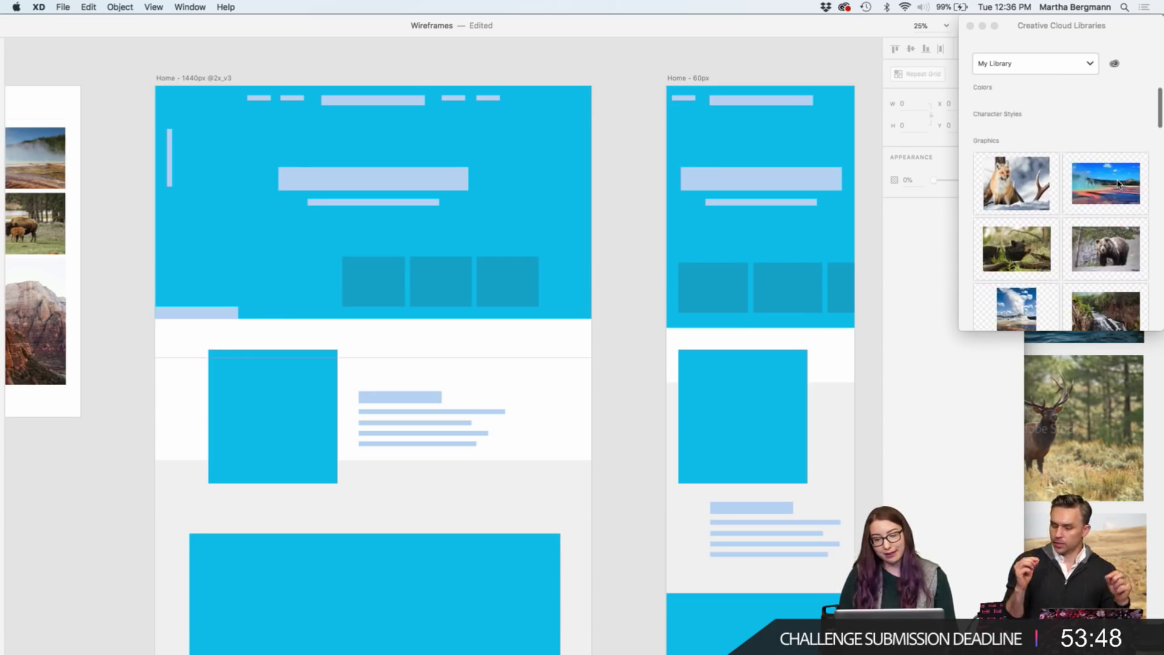
pyautogui.scroll(-8, 1117, 182)
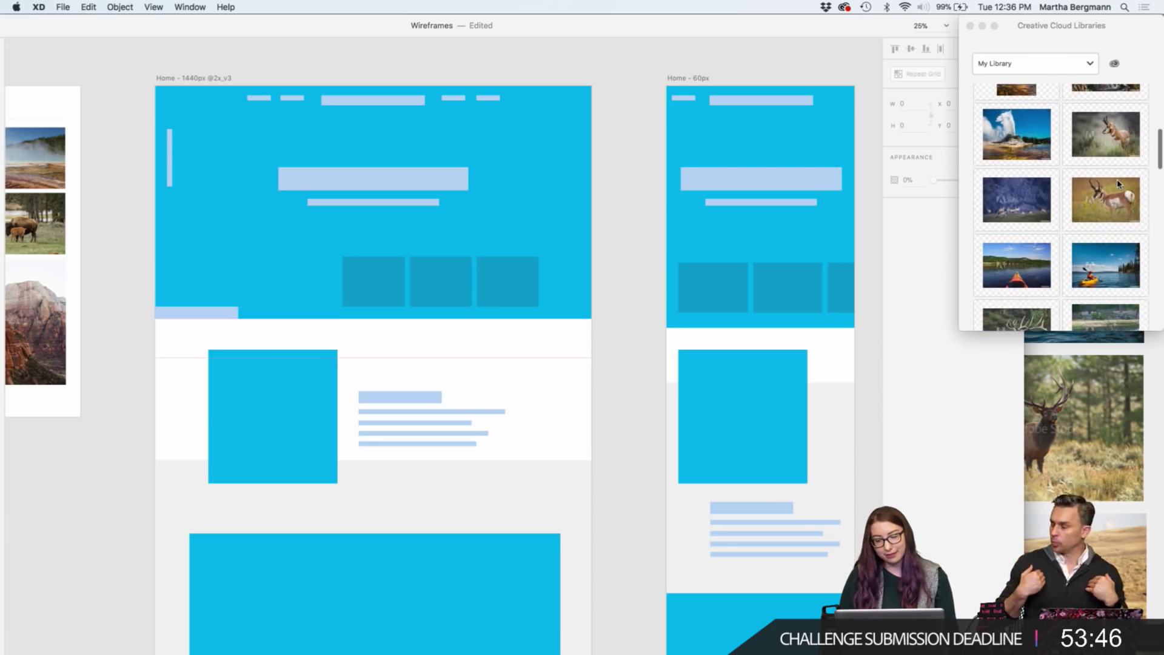
pyautogui.scroll(-6, 1119, 183)
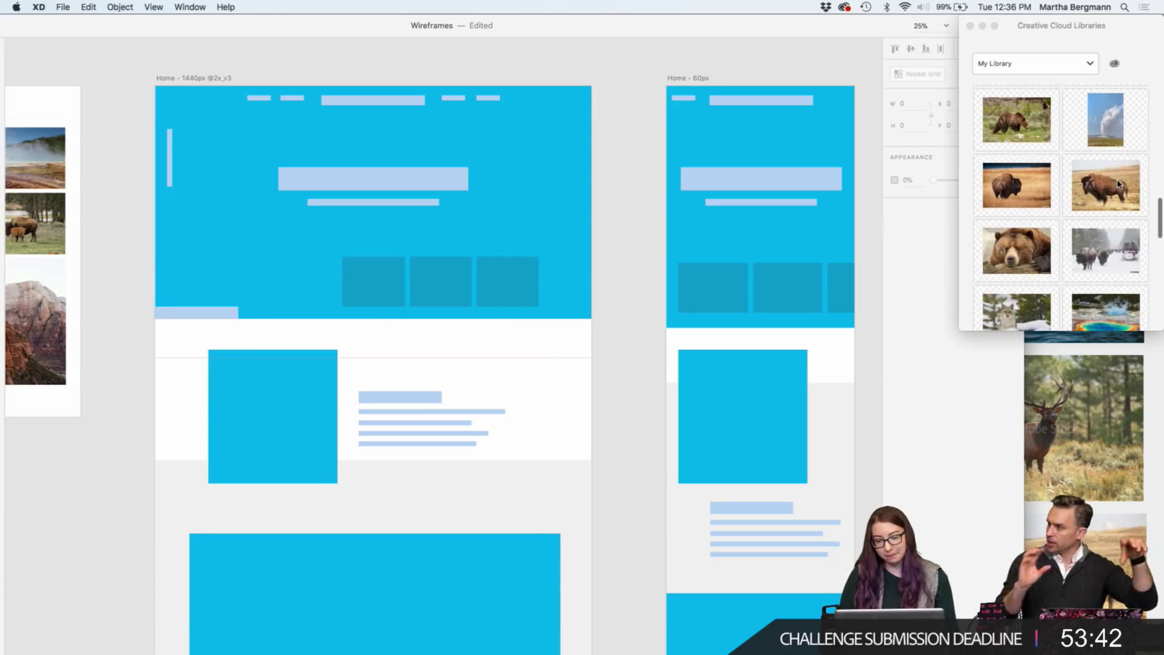
# Place the photo of the bison in golden grass over the 1440px Home hero, about 2798 by 1866 in size.
pyautogui.click(1040, 185)
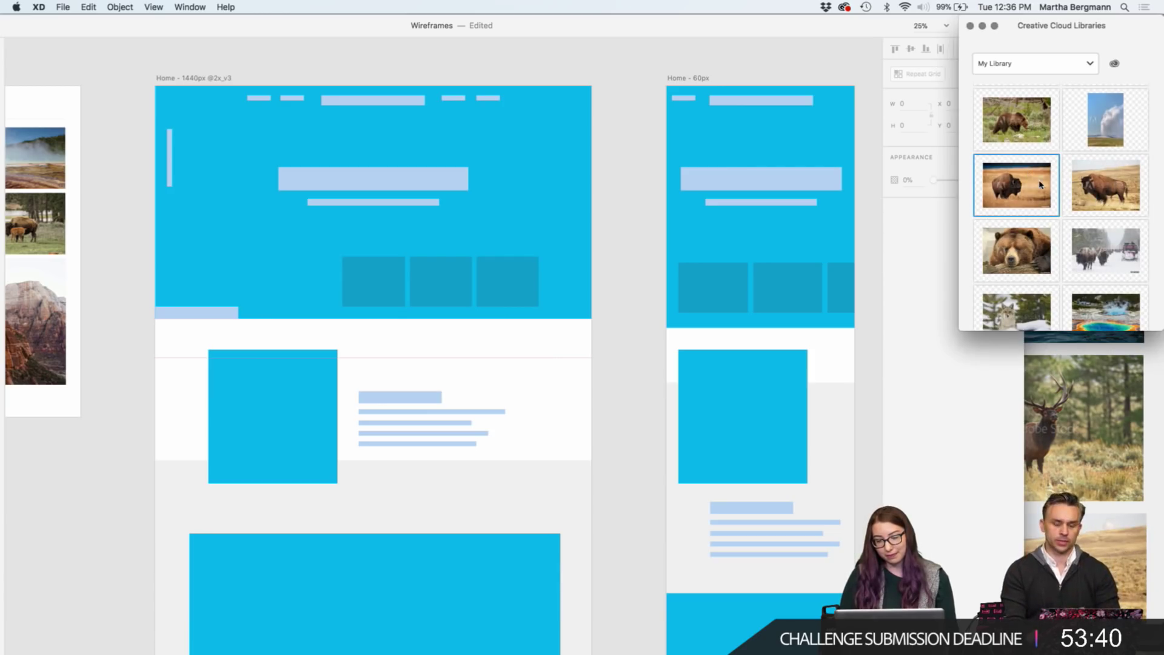
pyautogui.moveTo(1027, 177); pyautogui.dragTo(644, 373)
pyautogui.press('super+z')
# Bring the blue hero rectangle in front of the bison photo and mask the photo with that shape.
pyautogui.click(590, 270)
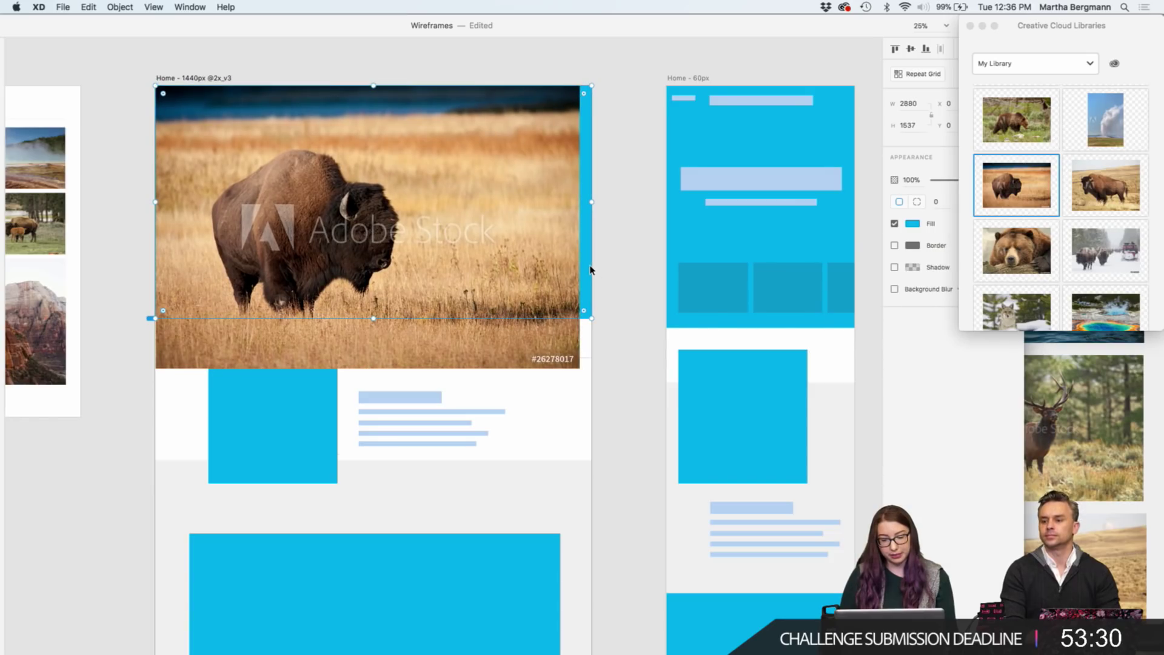
pyautogui.rightClick(590, 271)
pyautogui.click(653, 408)
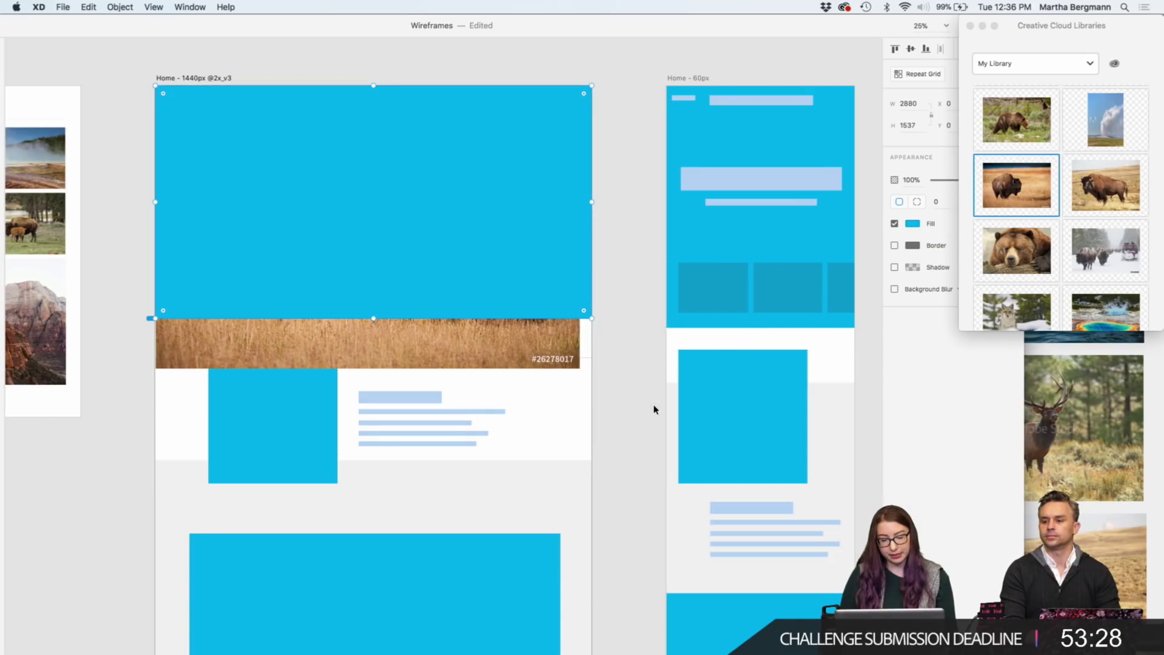
pyautogui.keyDown('shift'); pyautogui.click(533, 330); pyautogui.keyUp('shift')
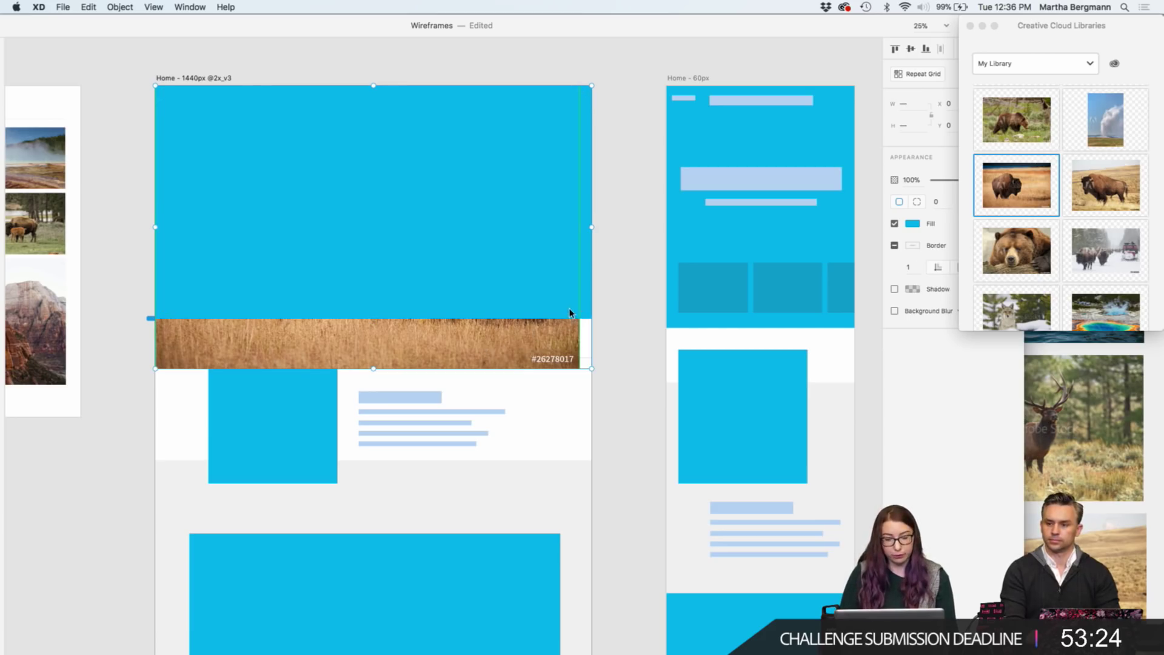
pyautogui.click(107, 6)
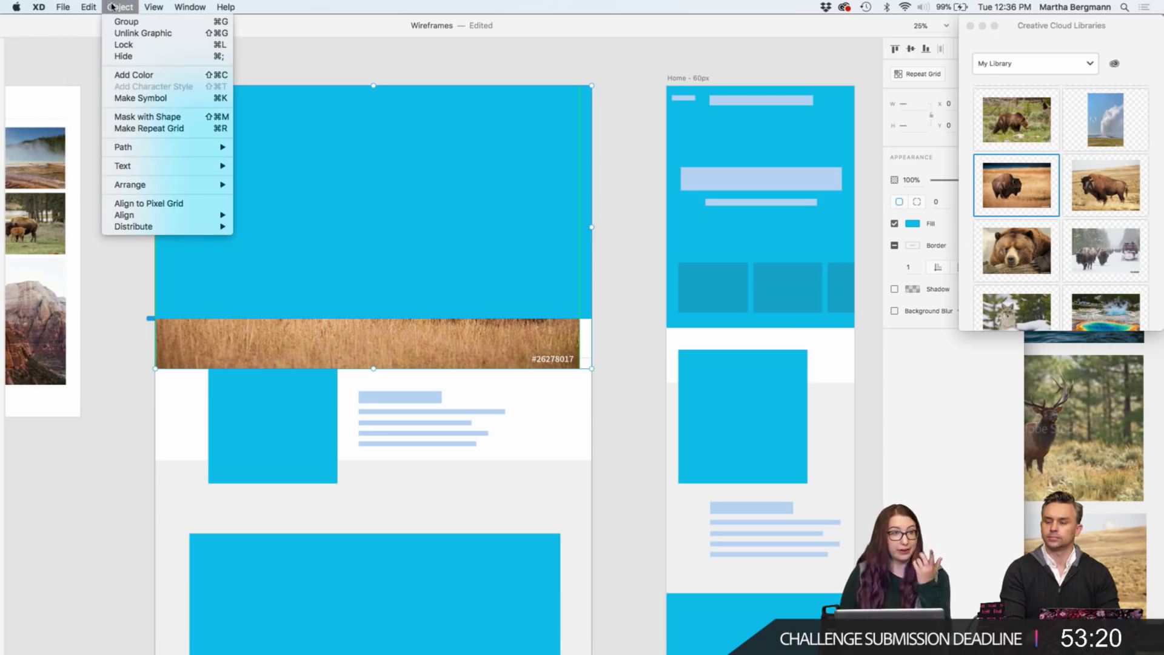
pyautogui.click(459, 70)
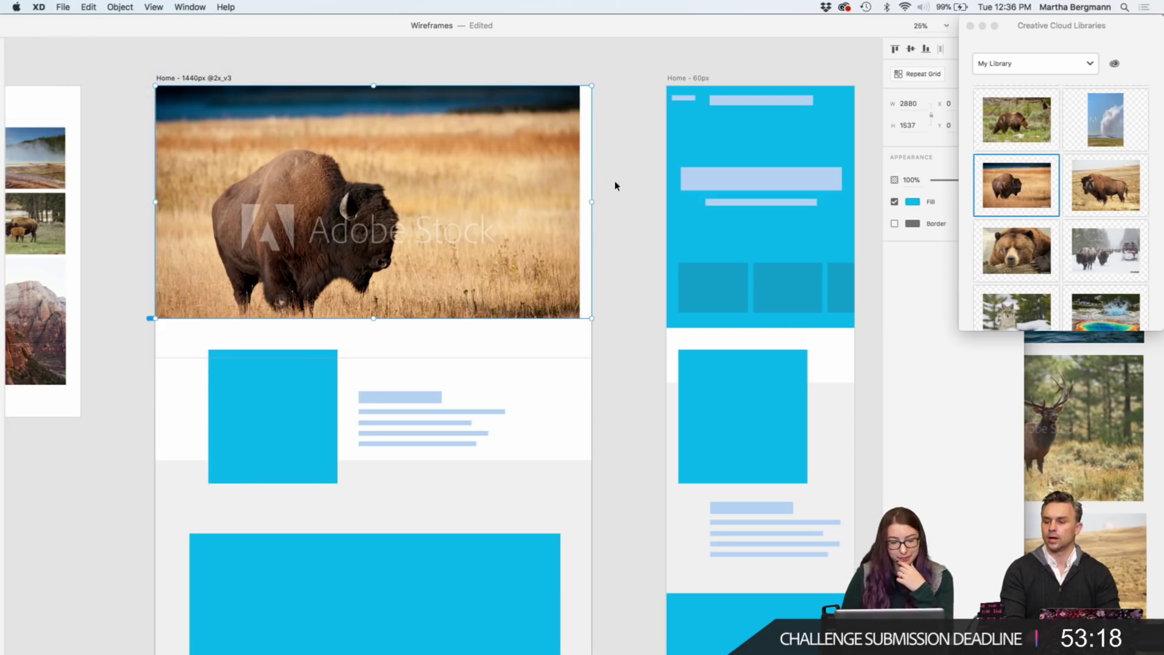
# Enlarge the bison photo inside its mask to about 2876 by 1918 so it spans the hero's width.
pyautogui.doubleClick(522, 175)
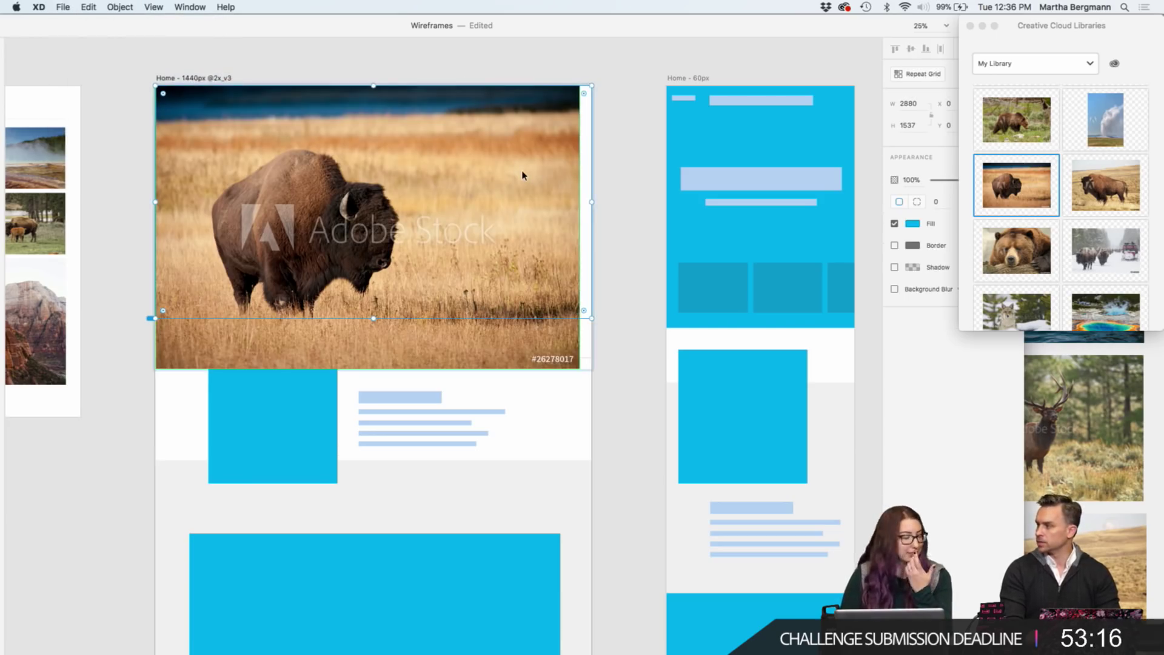
pyautogui.click(510, 330)
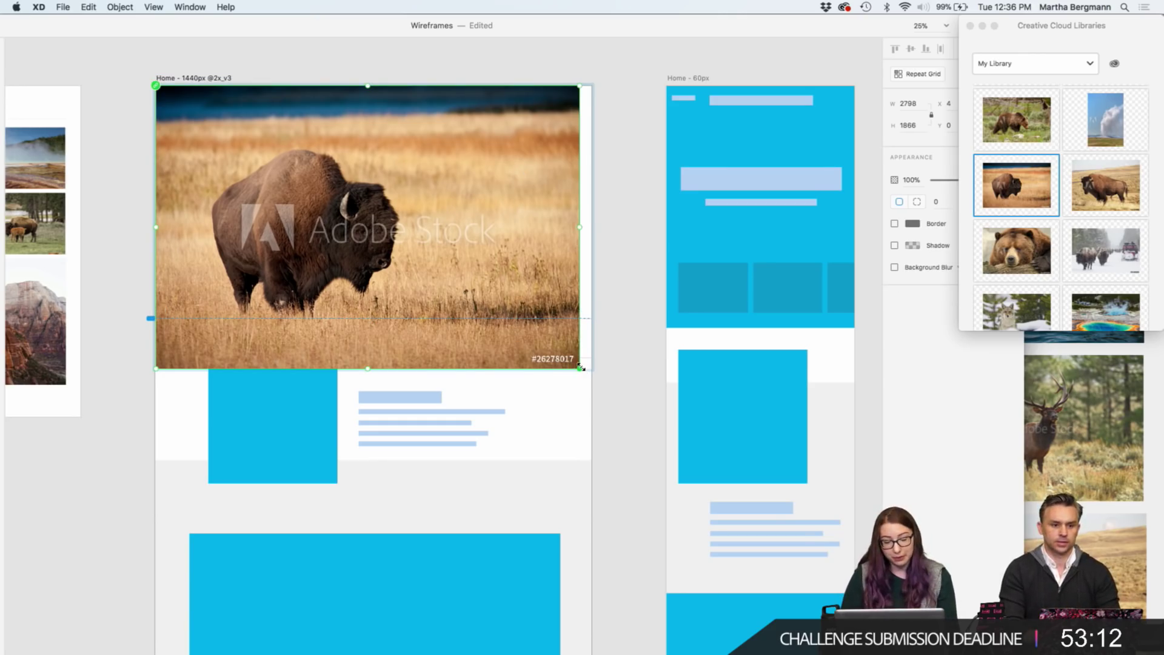
pyautogui.moveTo(580, 367); pyautogui.dragTo(592, 376)
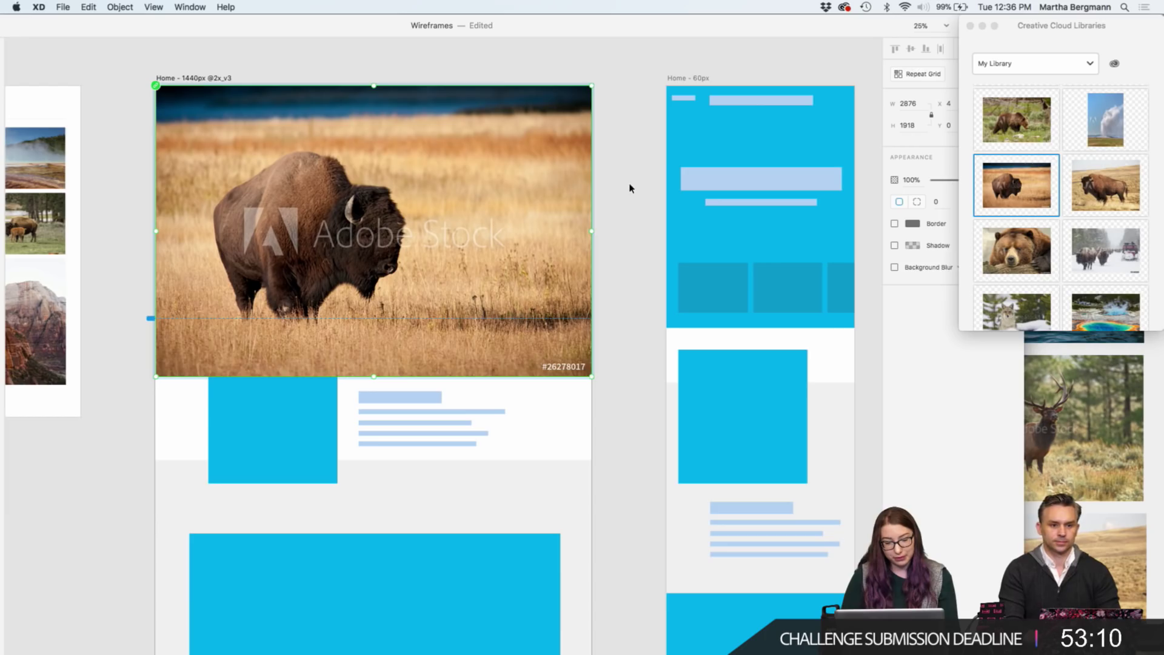
pyautogui.press('Escape')
# Send the masked bison photo behind the hero's placeholder bars and tiles while keeping it above the artboard's white background.
pyautogui.rightClick(520, 164)
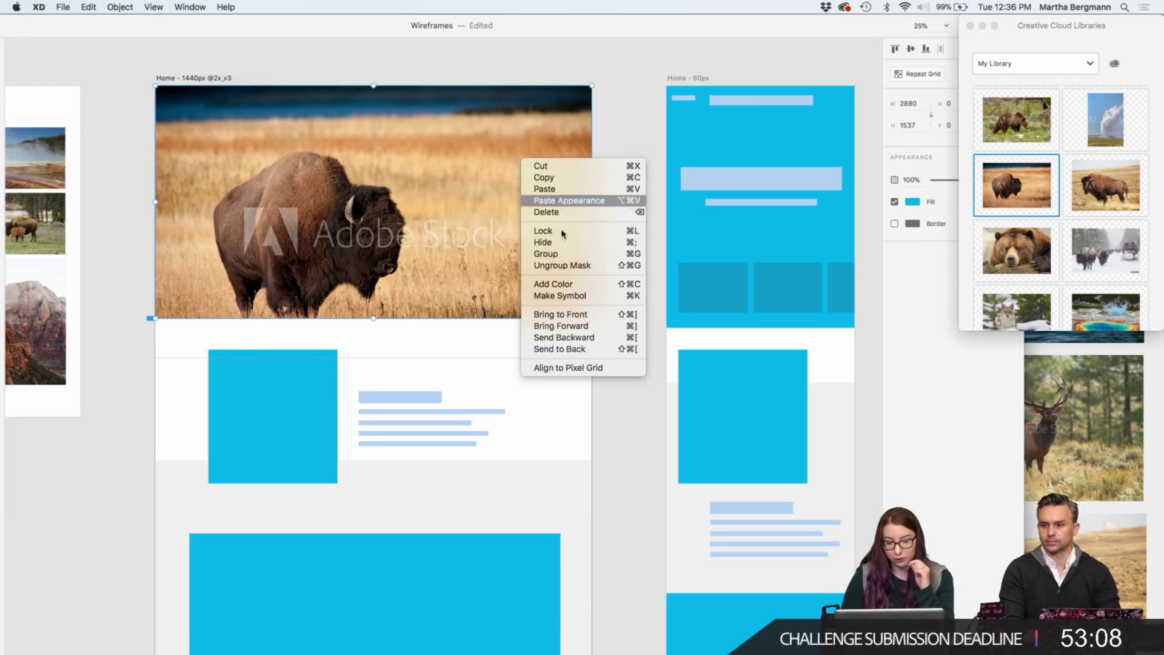
pyautogui.click(582, 348)
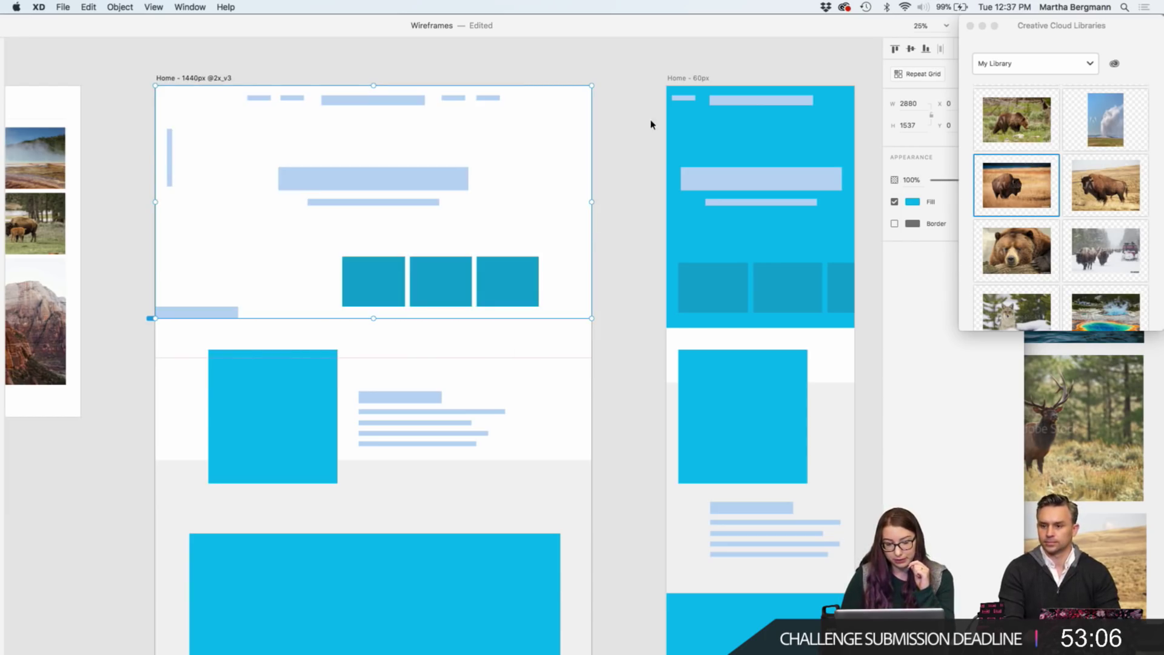
pyautogui.click(619, 151)
pyautogui.press('super+a')
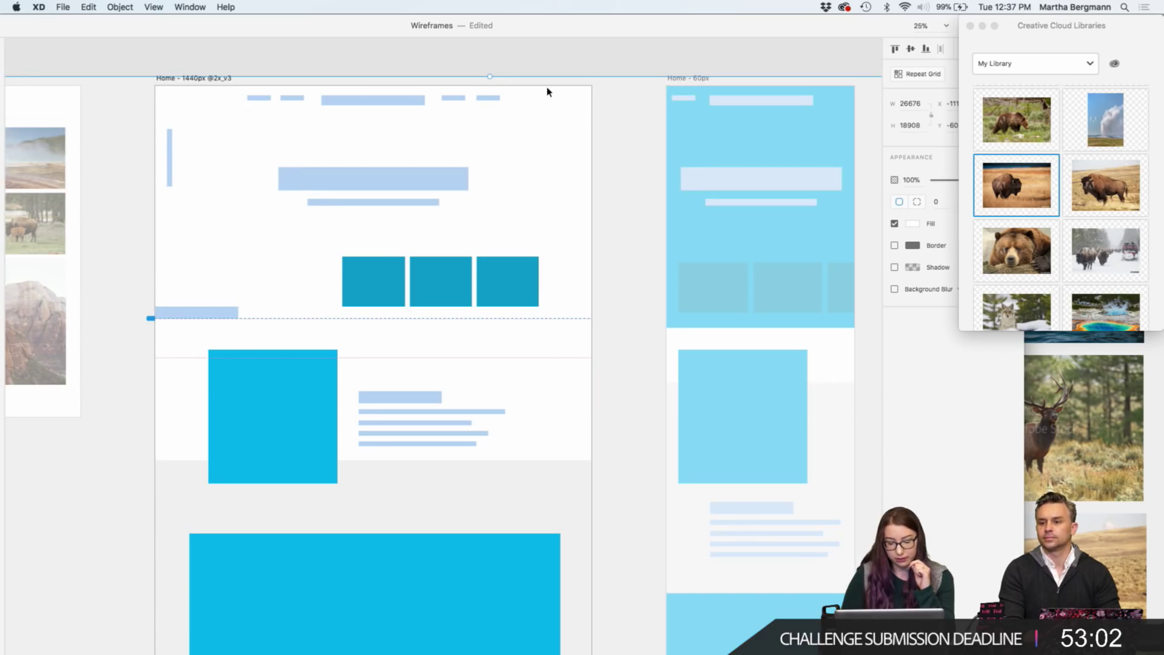
pyautogui.press('Escape')
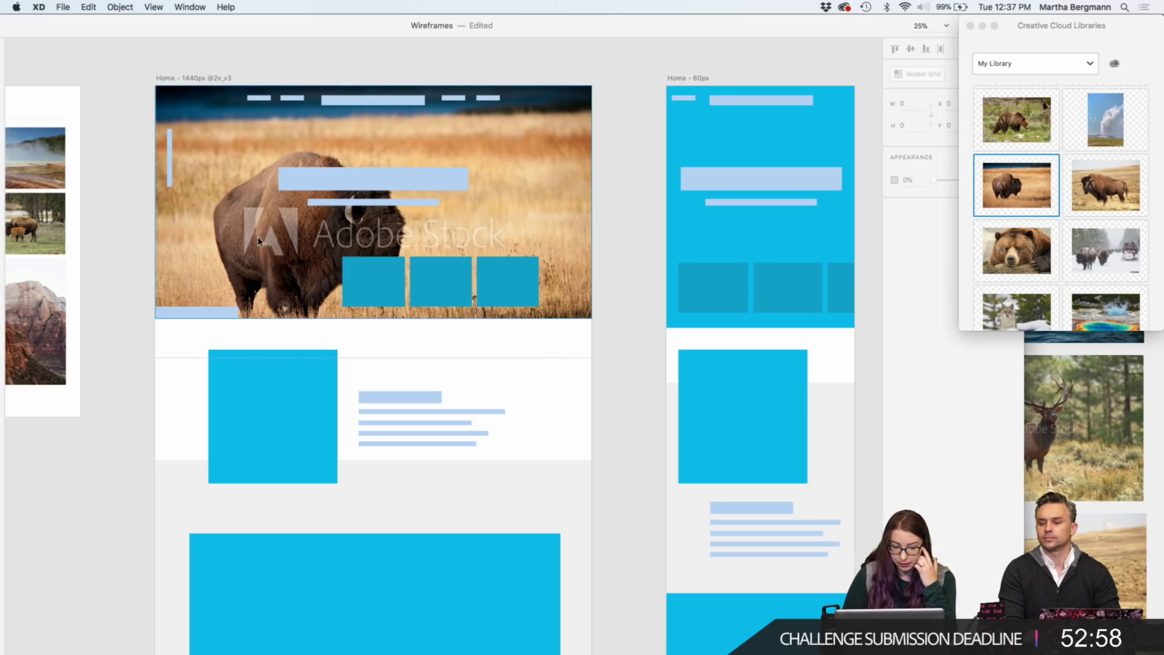
# Shift the bison photo upward inside its mask and enlarge it to about 3111 by 2075.
pyautogui.doubleClick(311, 234)
pyautogui.moveTo(466, 344)
pyautogui.mouseDown()
pyautogui.moveTo(453, 316)
pyautogui.moveTo(466, 322)
pyautogui.mouseUp()
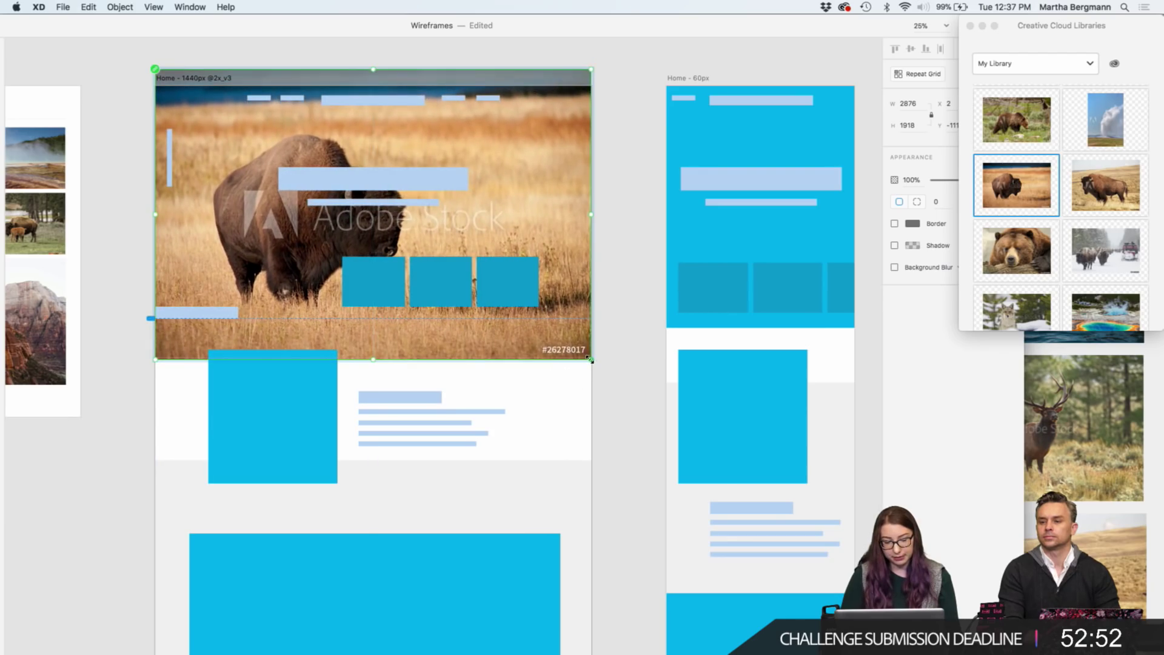
pyautogui.moveTo(591, 359); pyautogui.dragTo(629, 383)
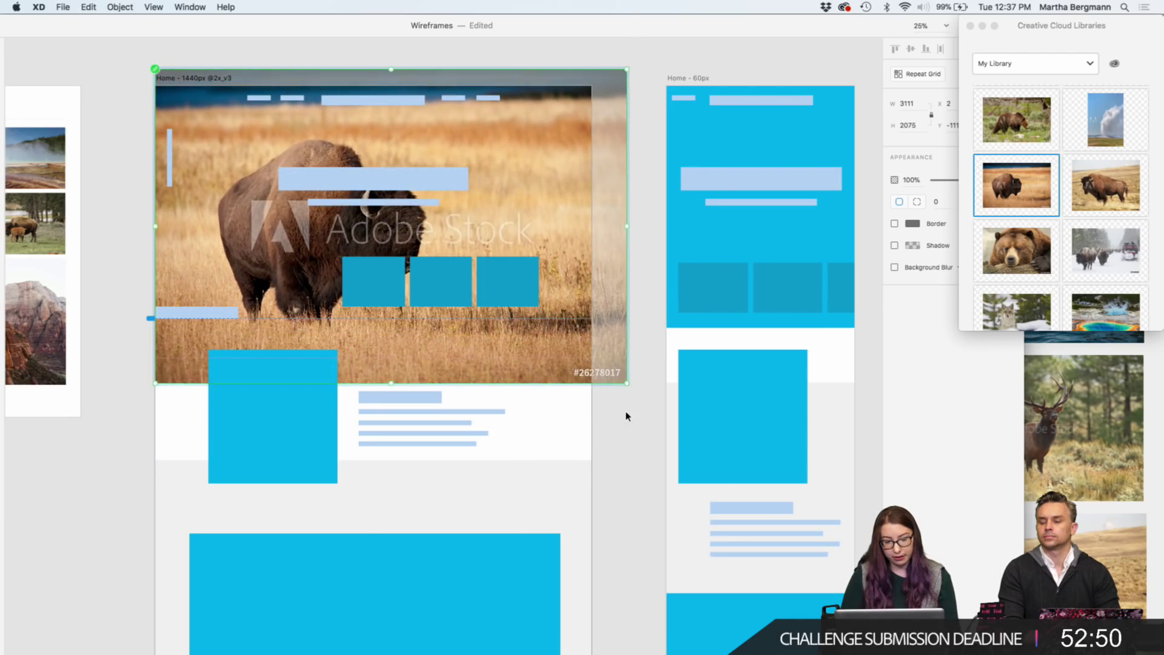
pyautogui.click(613, 408)
# Place the bison photo from My Library on the mobile Home hero, aligned to its top edge and enlarged to about 2138 by 1426.
pyautogui.hscroll(3, 640, 175)
pyautogui.hscroll(1, 640, 174)
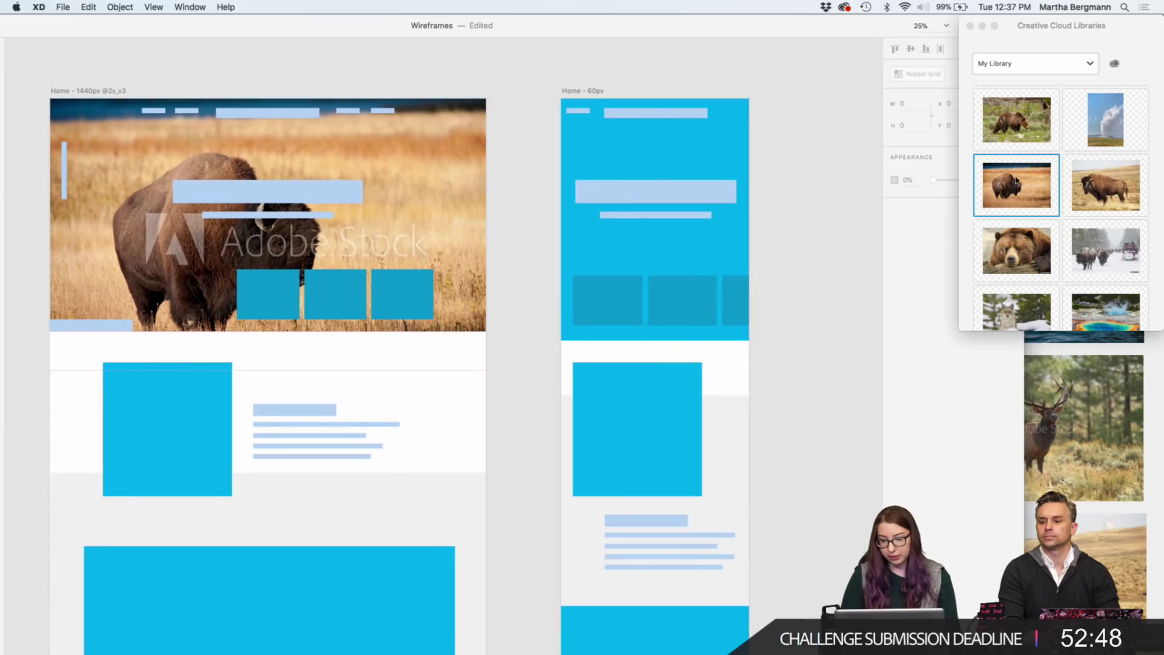
pyautogui.moveTo(1018, 185); pyautogui.dragTo(813, 193)
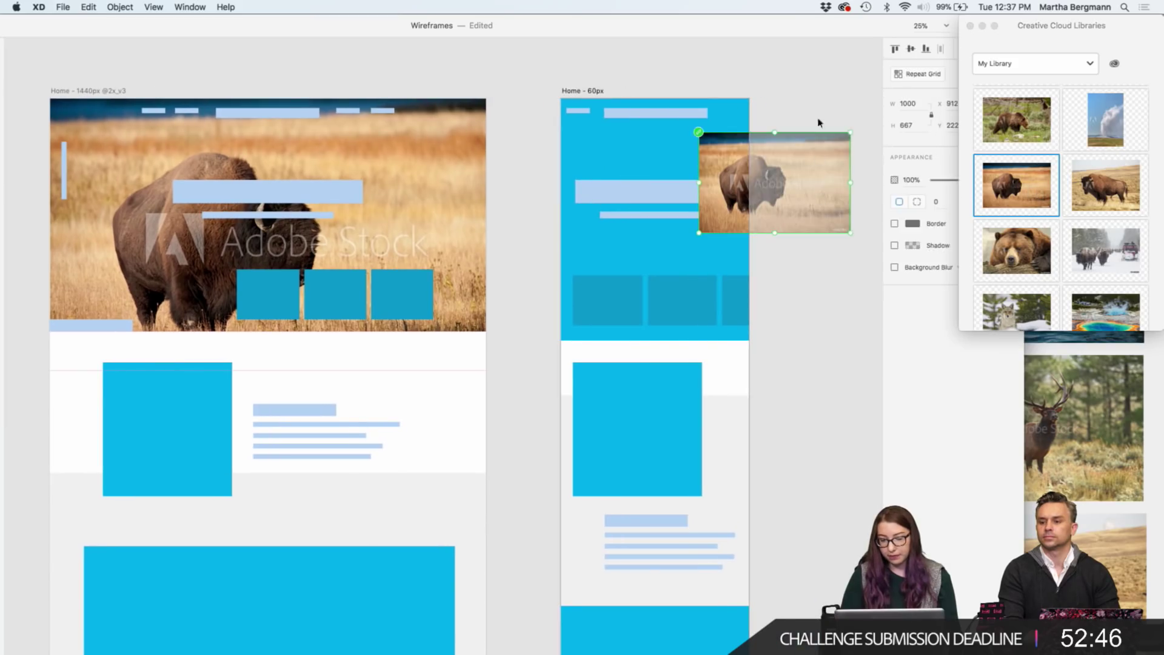
pyautogui.moveTo(732, 172); pyautogui.dragTo(567, 135)
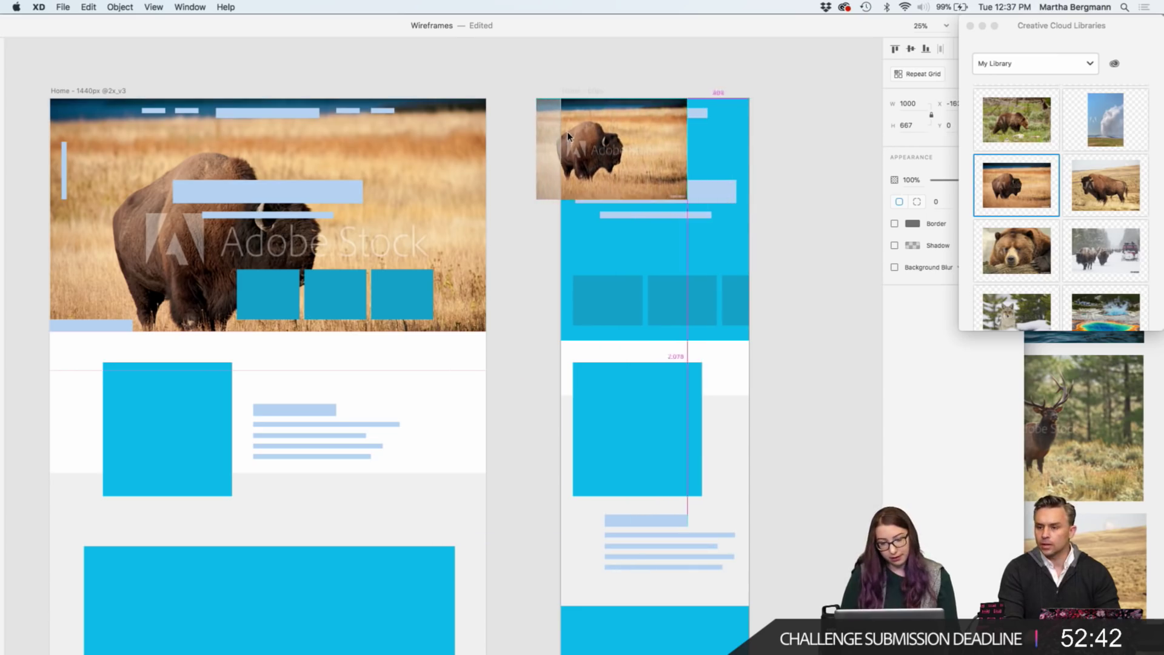
pyautogui.moveTo(680, 197); pyautogui.dragTo(856, 314)
pyautogui.press('Escape')
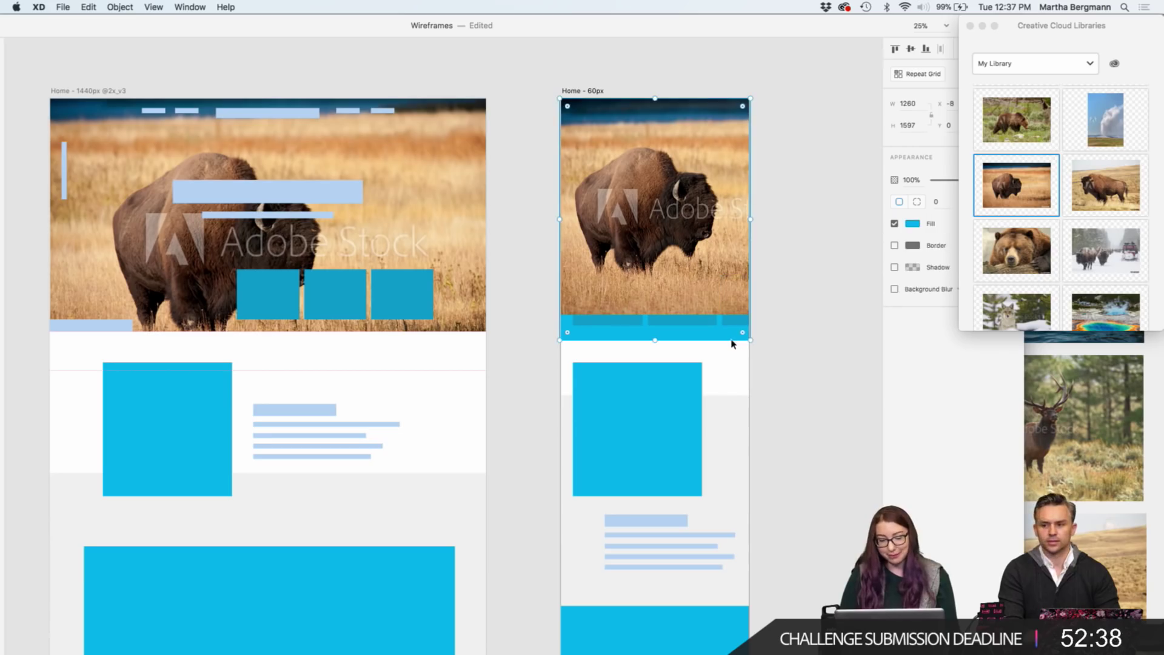
# Bring the mobile hero's blue rectangle in front of the bison photo and mask the photo with that shape.
pyautogui.rightClick(735, 337)
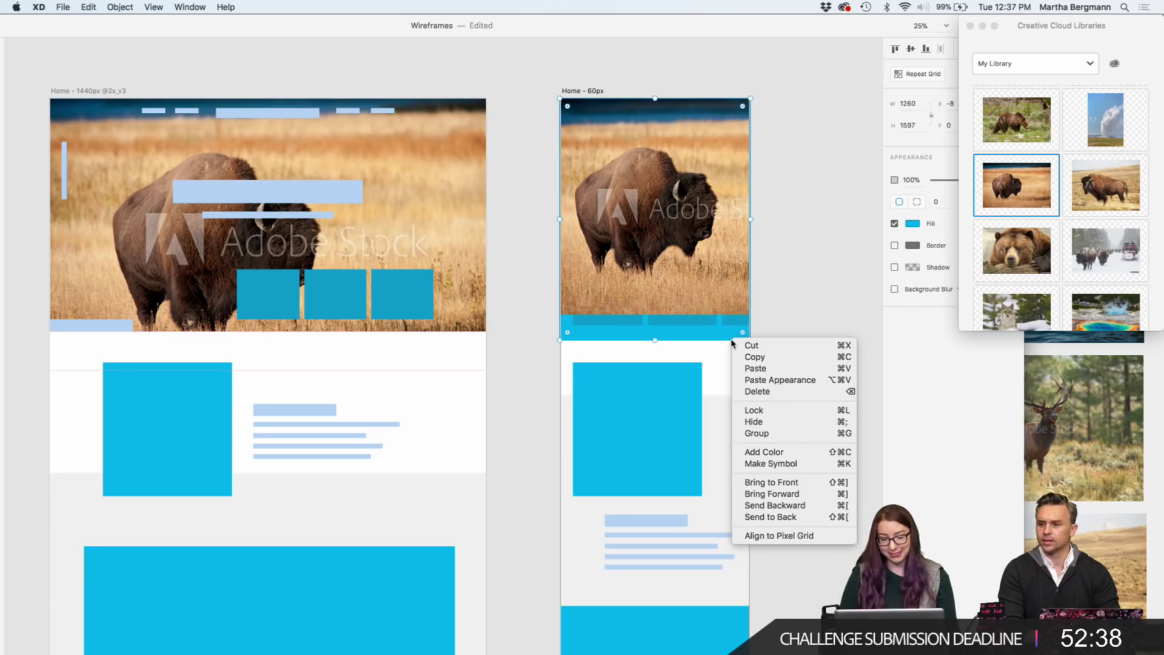
pyautogui.click(779, 464)
pyautogui.click(800, 182)
pyautogui.click(696, 317)
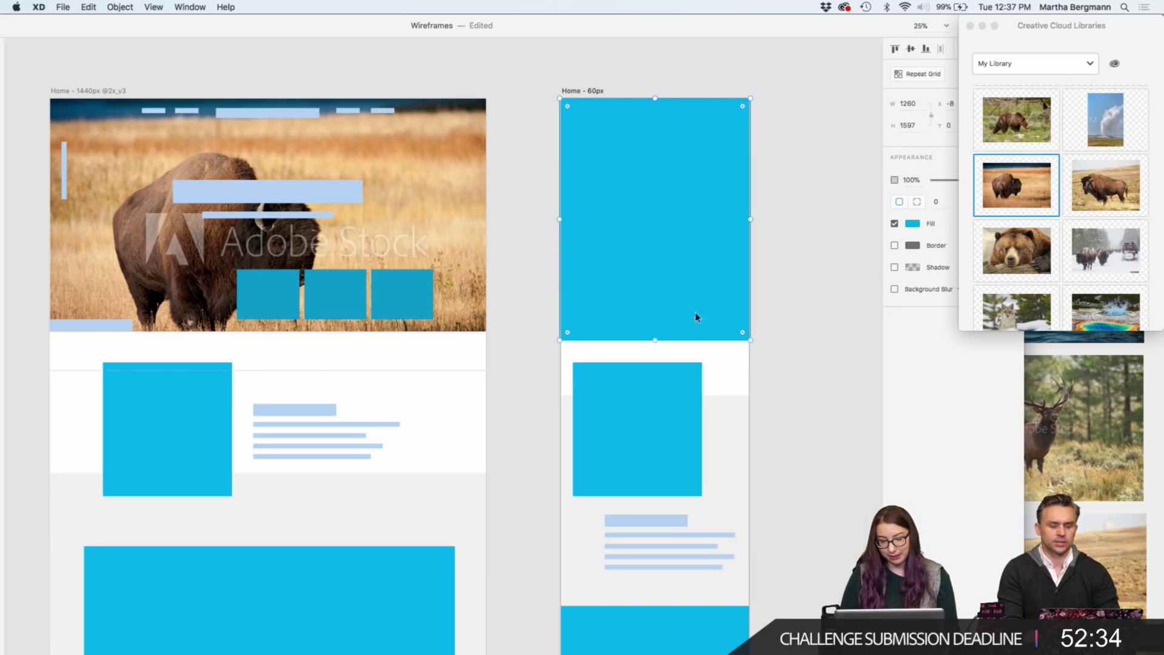
pyautogui.moveTo(561, 218); pyautogui.dragTo(569, 218)
pyautogui.keyDown('shift'); pyautogui.click(568, 218); pyautogui.keyUp('shift')
pyautogui.click(120, 7)
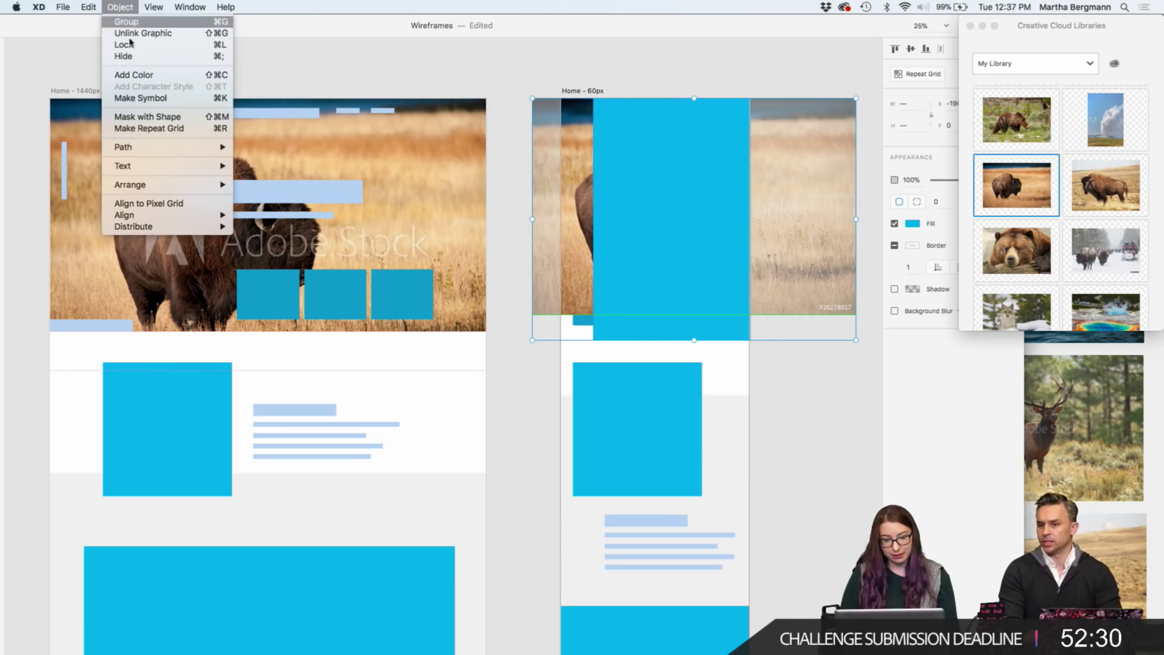
pyautogui.click(143, 116)
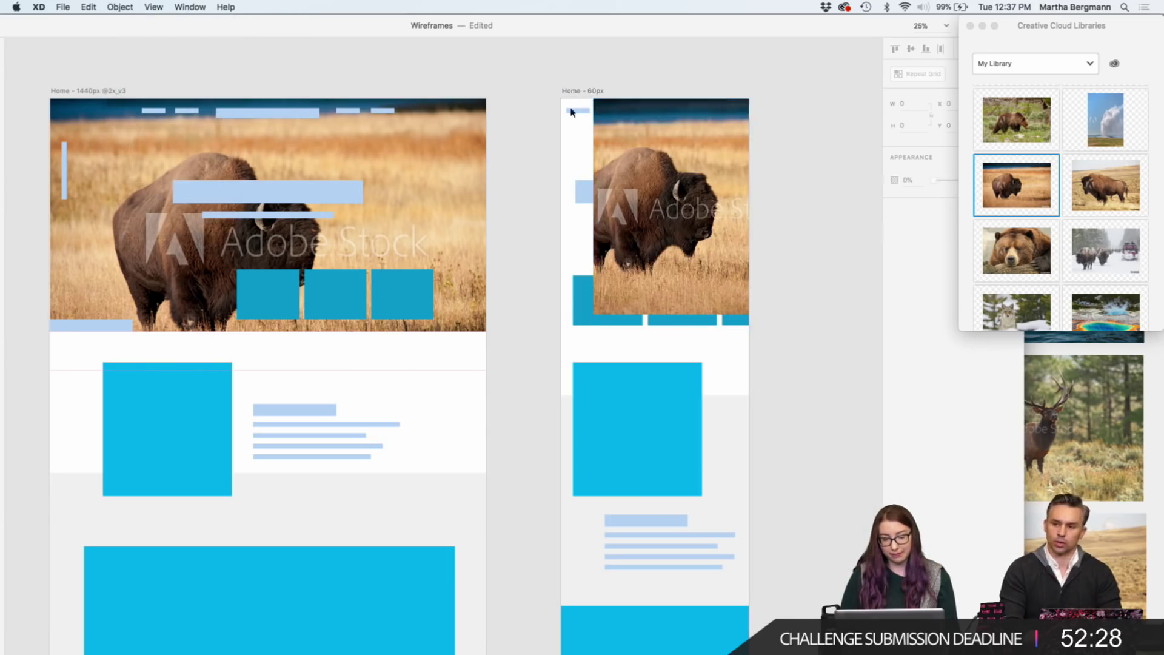
# Enlarge the mobile bison photo inside its mask to about 2489 by 1660 and widen the mask to 1252 across the hero.
pyautogui.doubleClick(654, 159)
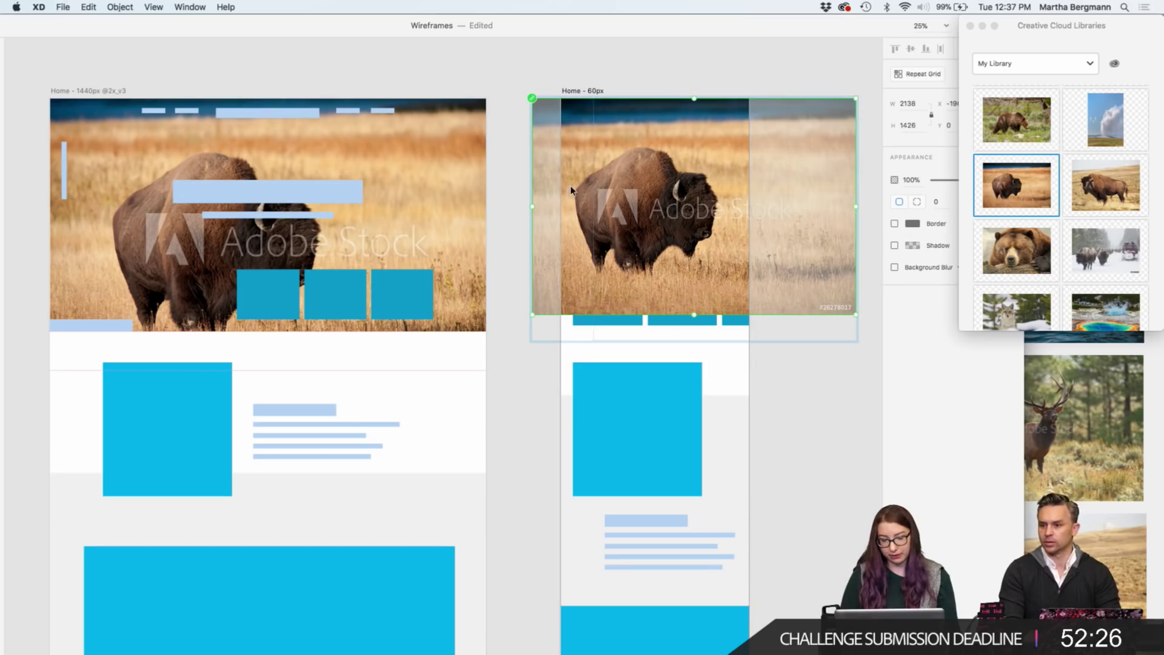
pyautogui.moveTo(533, 313); pyautogui.dragTo(475, 345)
pyautogui.click(515, 424)
pyautogui.click(639, 188)
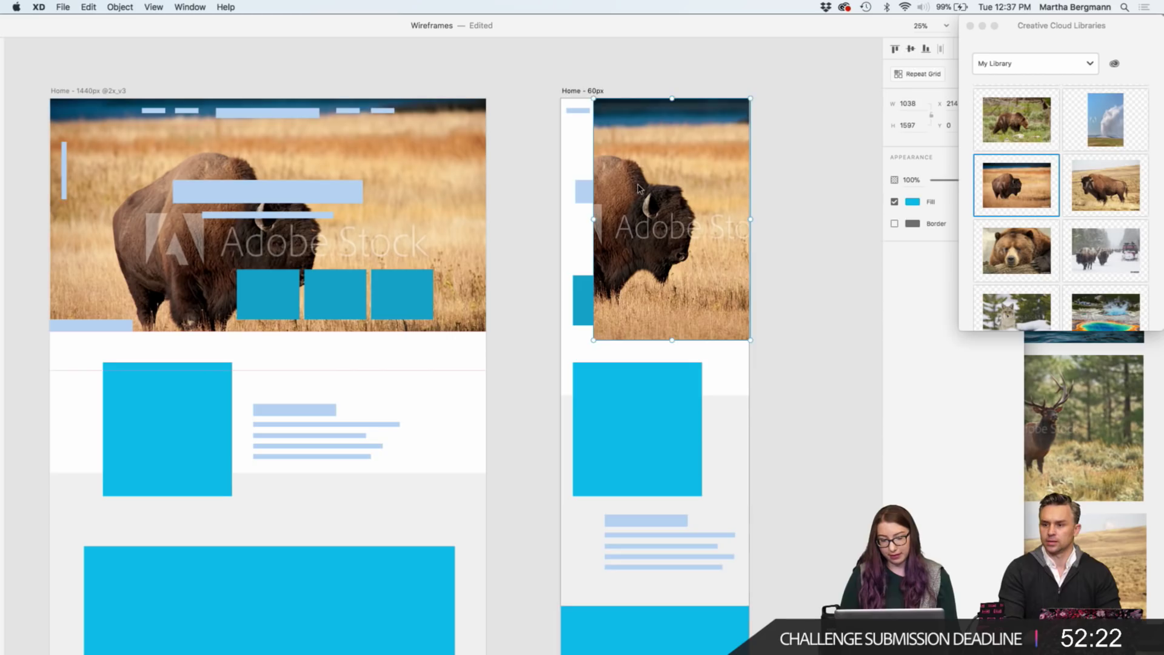
pyautogui.moveTo(594, 219); pyautogui.dragTo(559, 218)
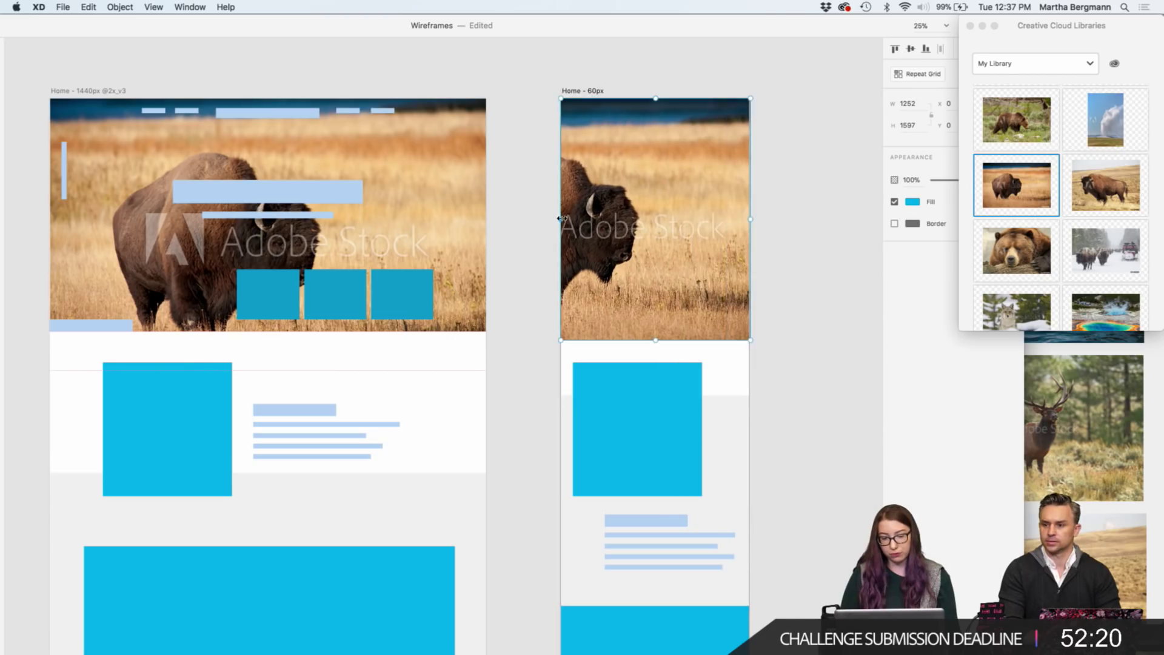
# Send the masked bison photo to the back of the mobile artboard, behind the placeholder bars and tiles.
pyautogui.doubleClick(614, 215)
pyautogui.click(855, 449)
pyautogui.click(695, 260)
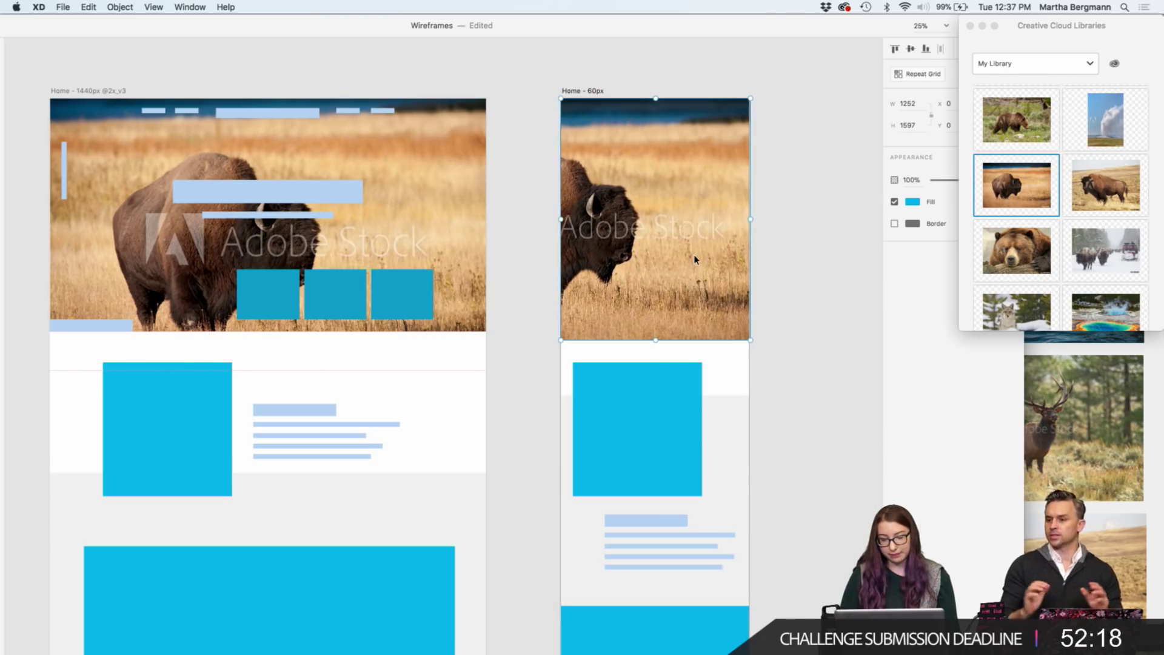
pyautogui.rightClick(695, 259)
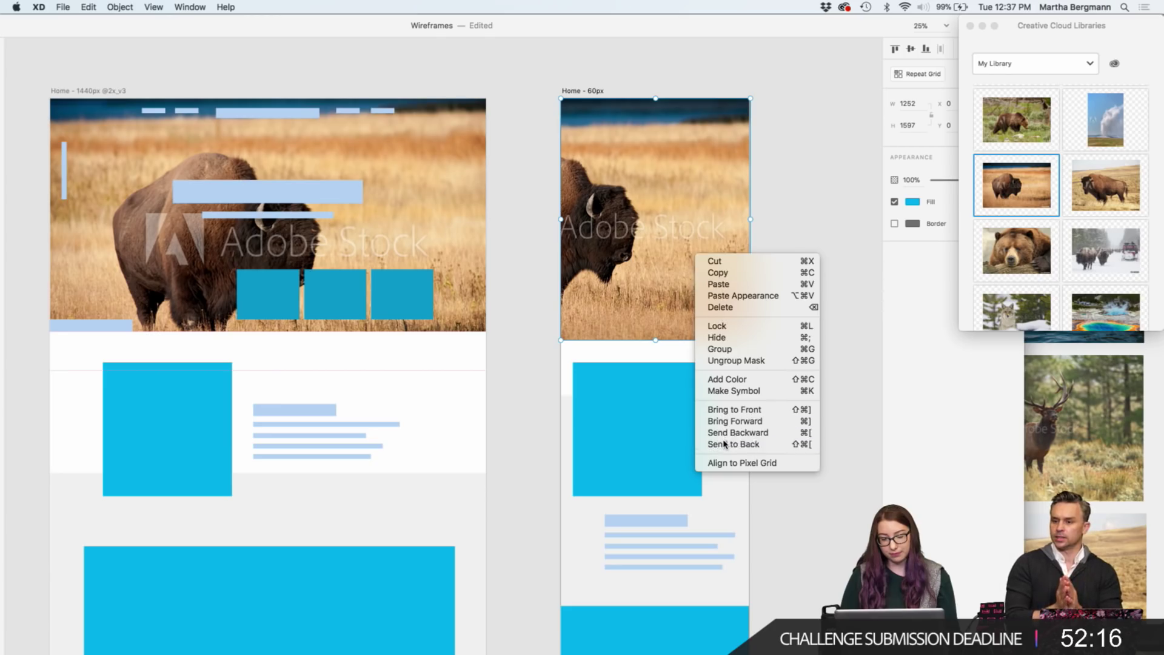
pyautogui.click(752, 443)
# Reposition the mobile bison photo inside its mask so the whole head shows, and reduce it to about 2441 by 1629.
pyautogui.doubleClick(671, 265)
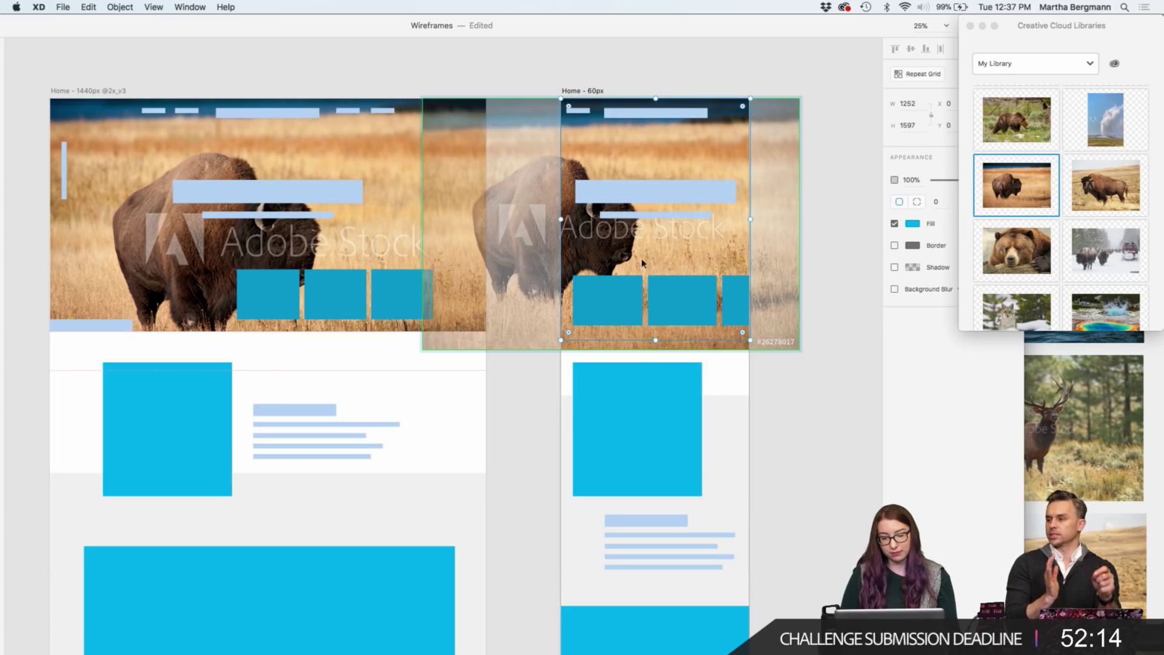
pyautogui.moveTo(506, 218); pyautogui.dragTo(586, 213)
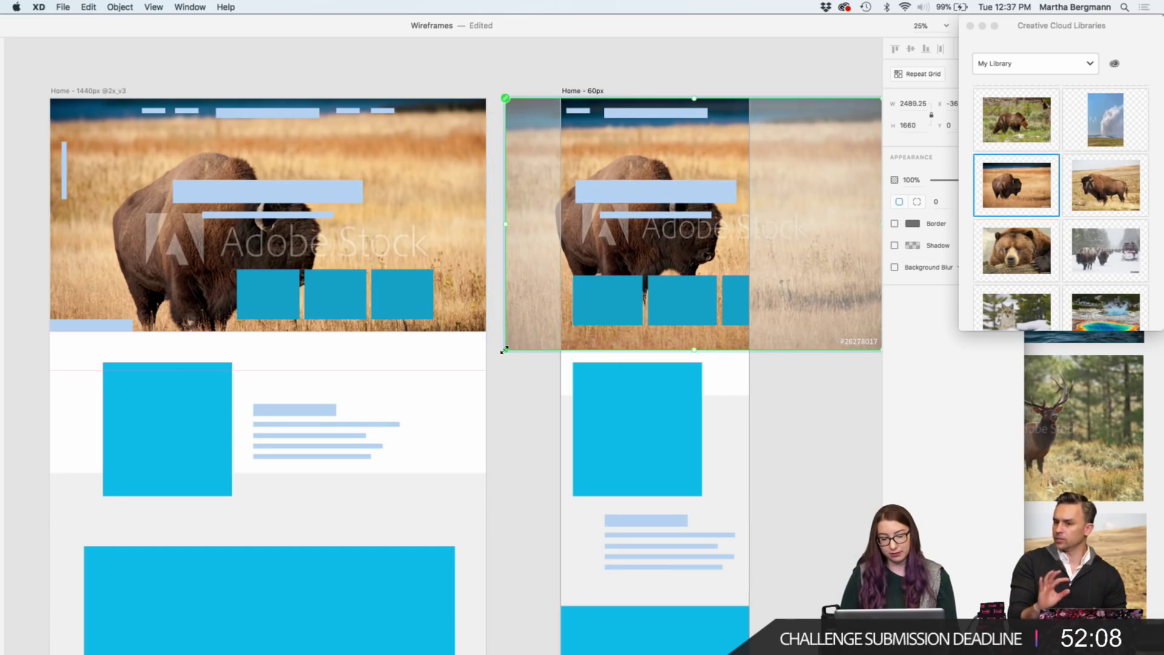
pyautogui.moveTo(505, 351); pyautogui.dragTo(514, 341)
pyautogui.click(513, 402)
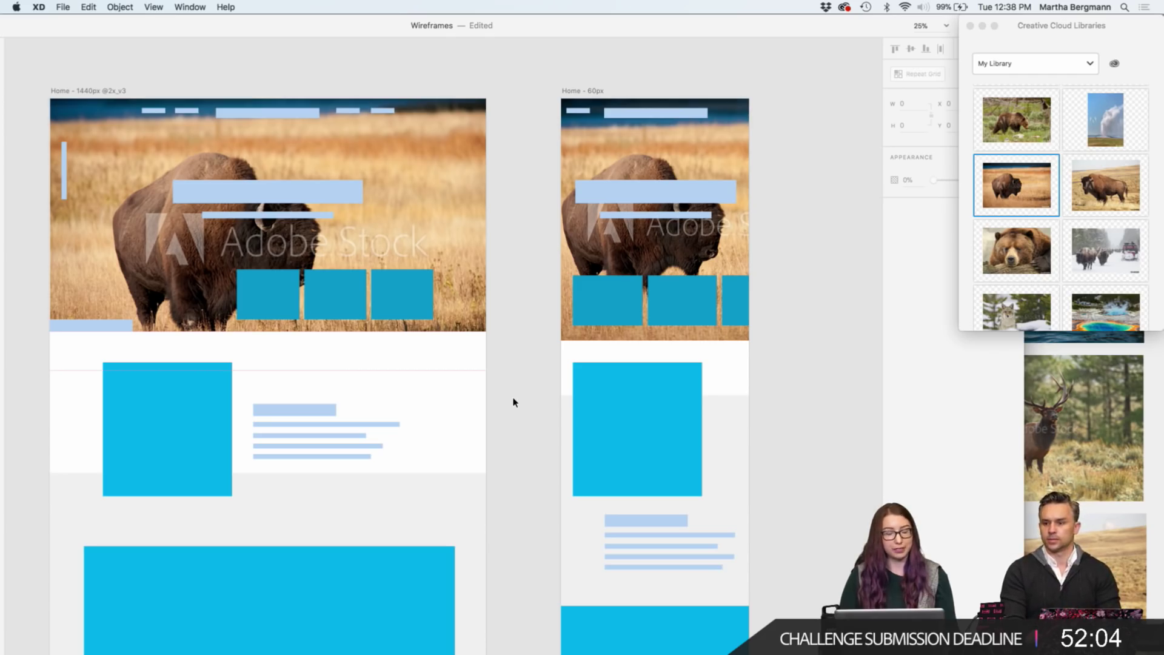
pyautogui.doubleClick(564, 197)
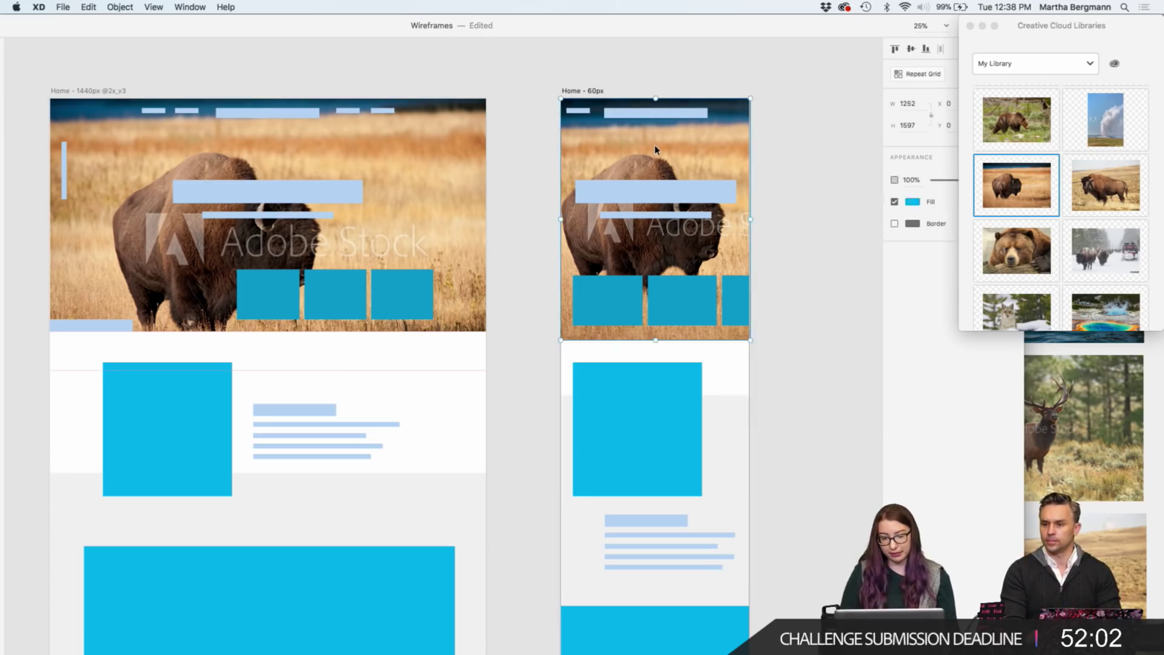
pyautogui.moveTo(541, 206); pyautogui.dragTo(547, 207)
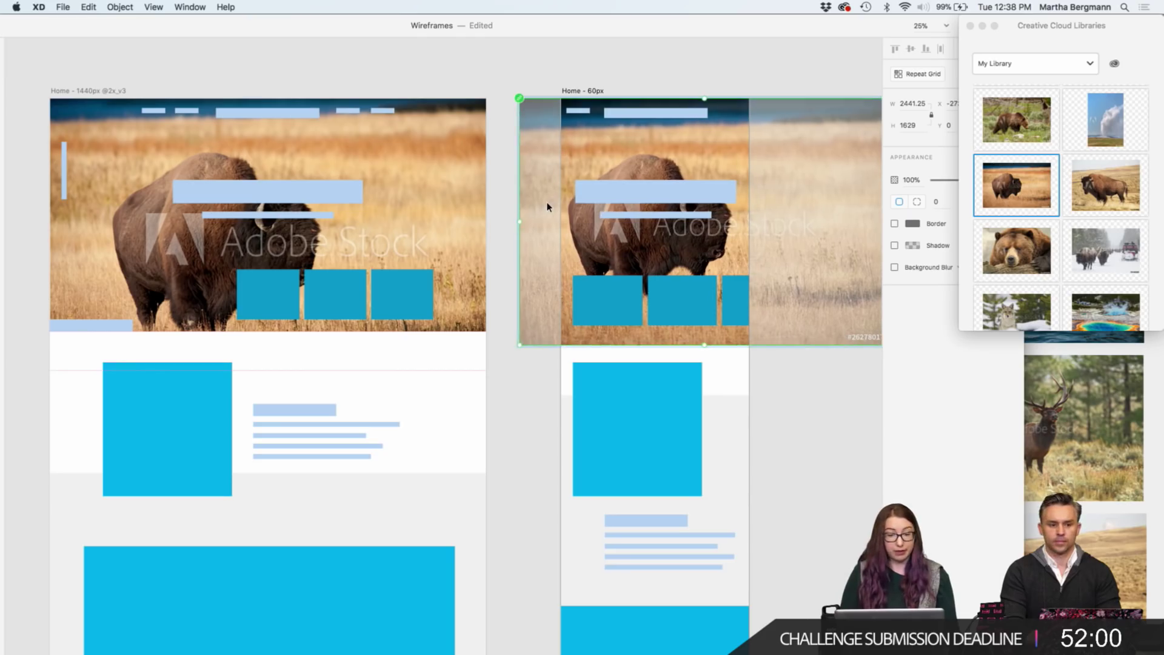
pyautogui.click(550, 70)
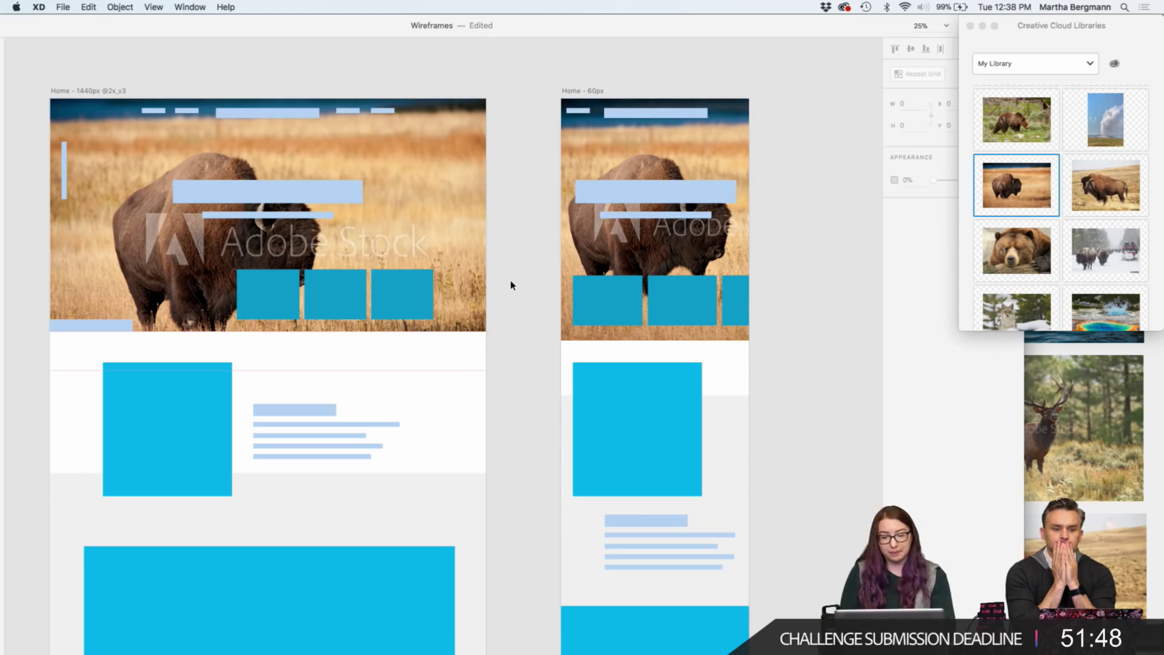
# Copy the "National Park" heading from the Moodboard and paste it onto the desktop Home artboard.
pyautogui.hscroll(-6, 493, 423)
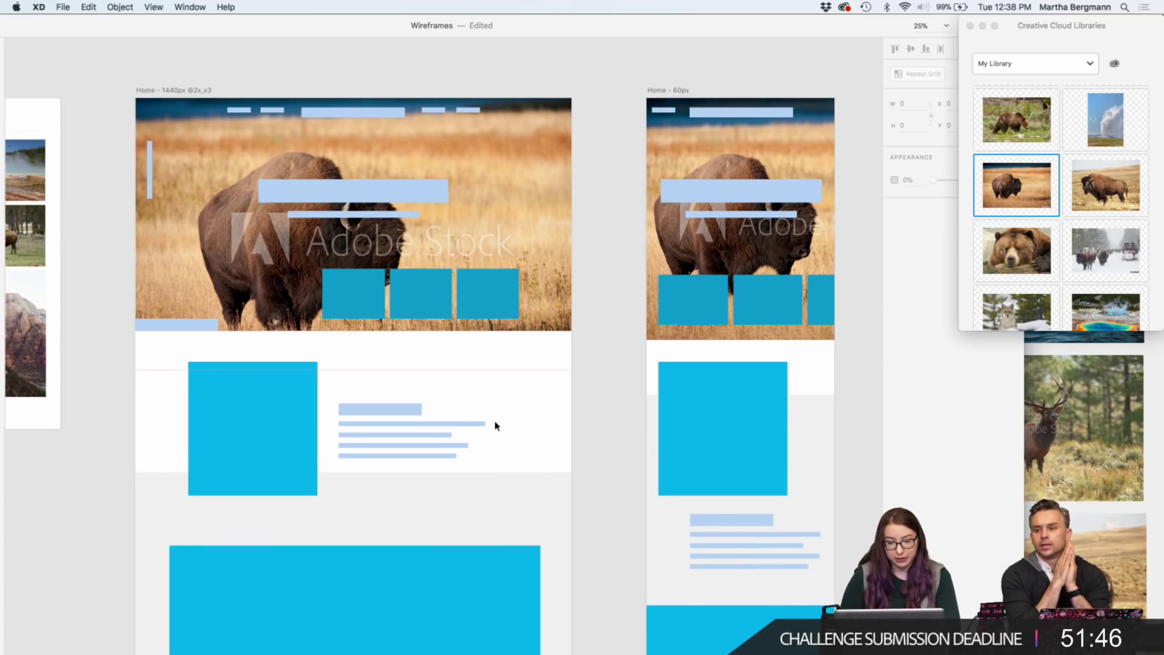
pyautogui.hscroll(-8, 494, 424)
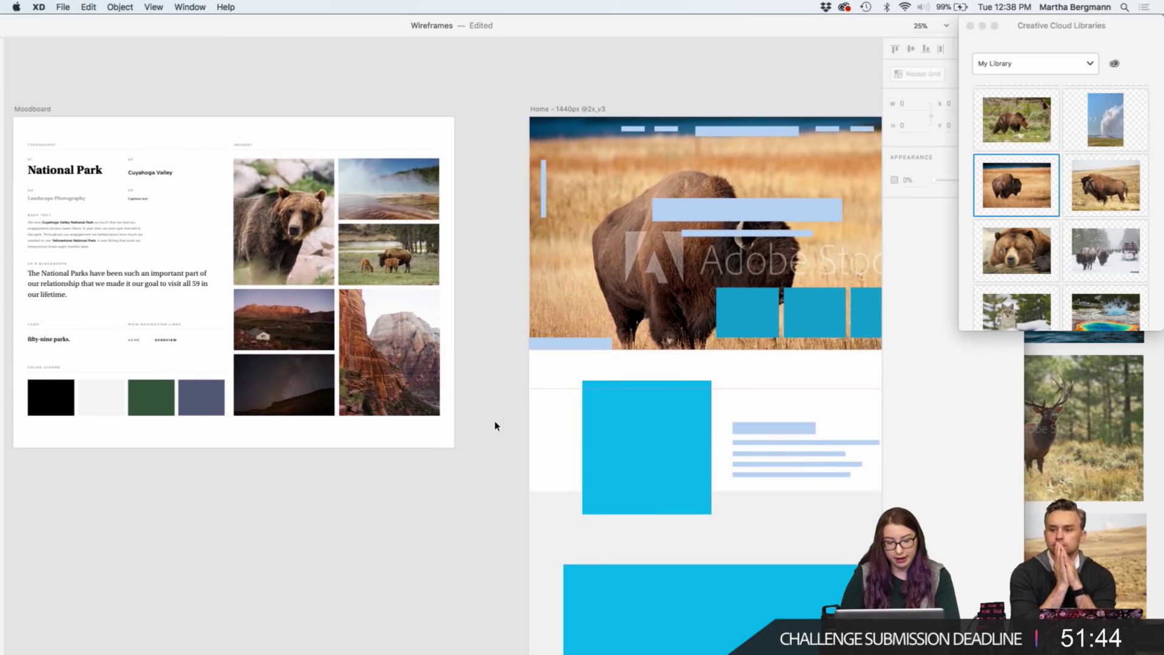
pyautogui.click(79, 171)
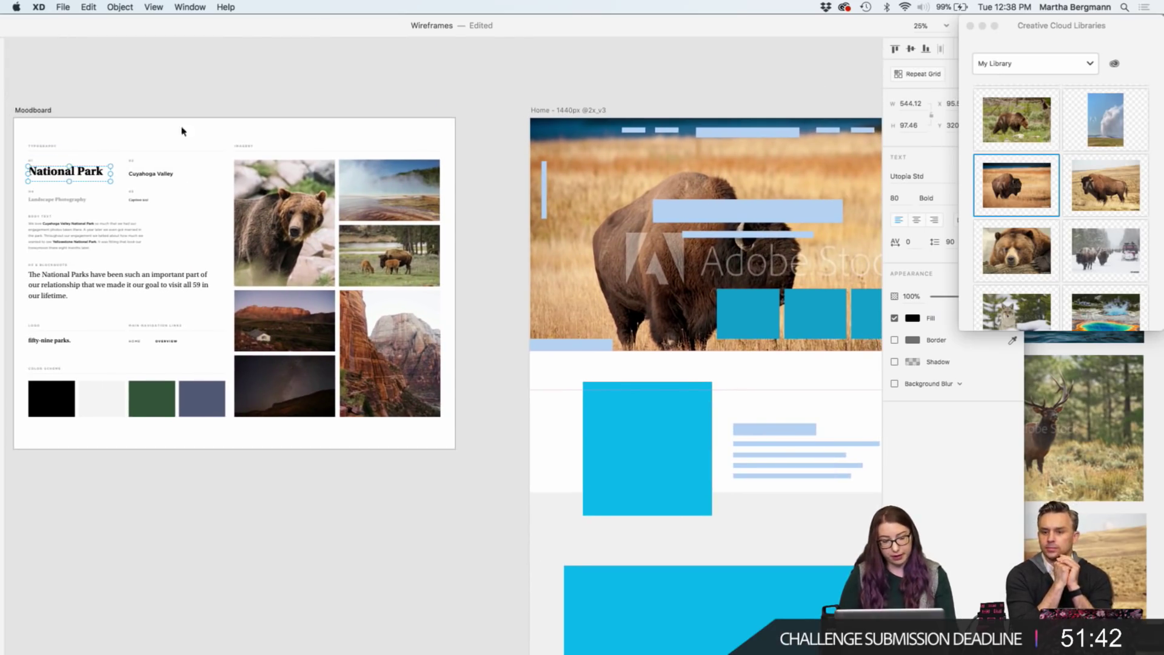
pyautogui.doubleClick(94, 178)
pyautogui.press('Escape')
pyautogui.press('super+c')
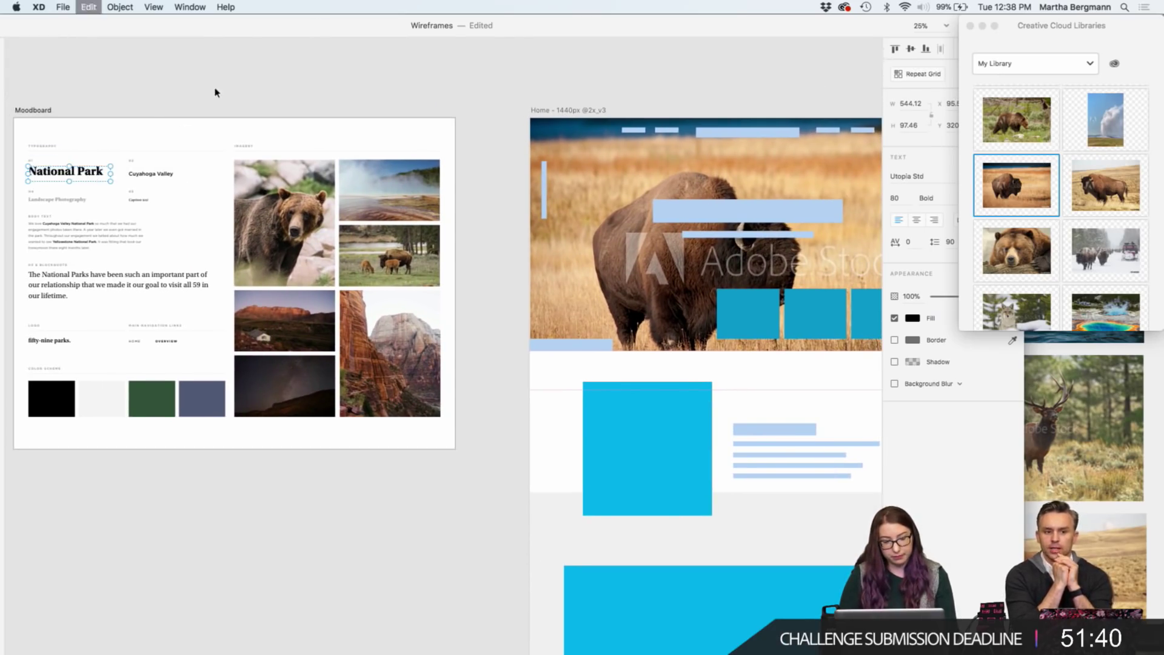
pyautogui.click(214, 91)
pyautogui.hscroll(5, 382, 84)
pyautogui.press('super+v')
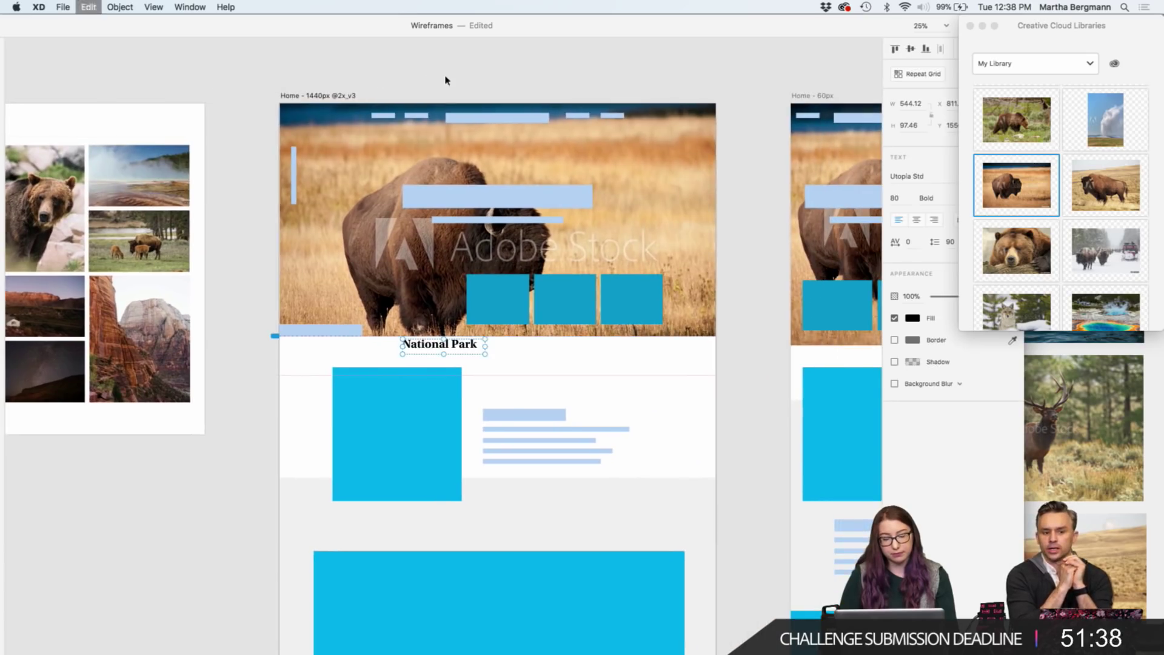
# Position the pasted heading above the hero's title bar in a text box about 1289 by 177 and change it to "Yellowstone National Park".
pyautogui.moveTo(462, 353); pyautogui.dragTo(596, 185)
pyautogui.doubleClick(456, 163)
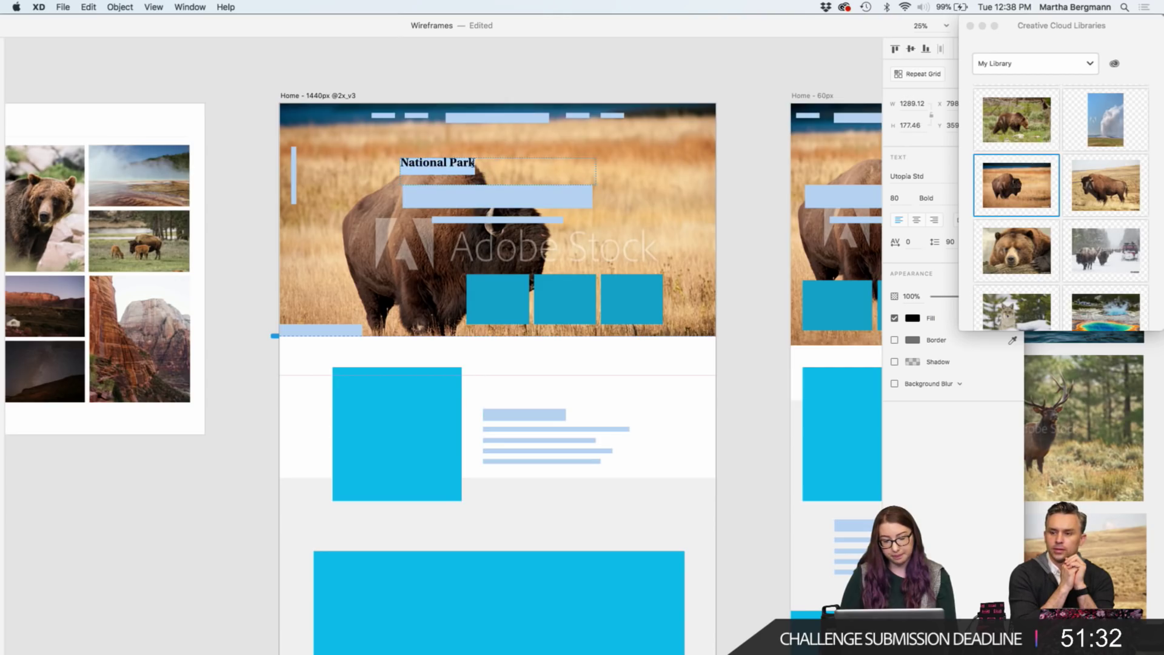
pyautogui.write('Yell')
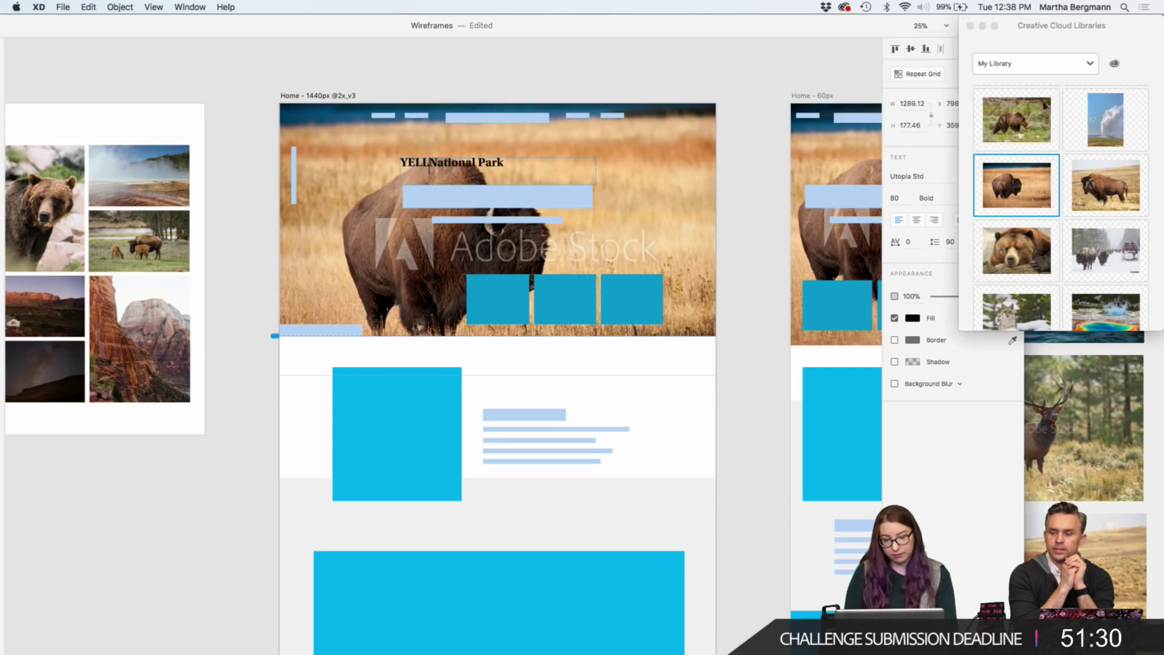
pyautogui.write('owstone')
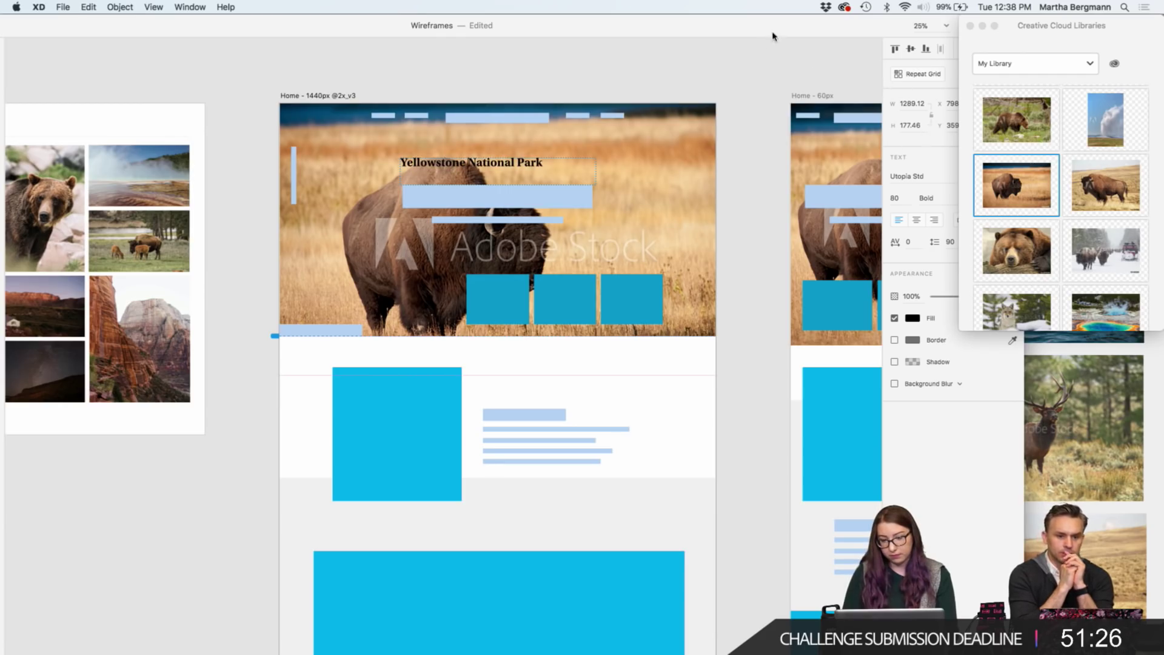
pyautogui.press('Escape')
# Center-align the Yellowstone National Park heading and set its font size to 130.
pyautogui.click(918, 221)
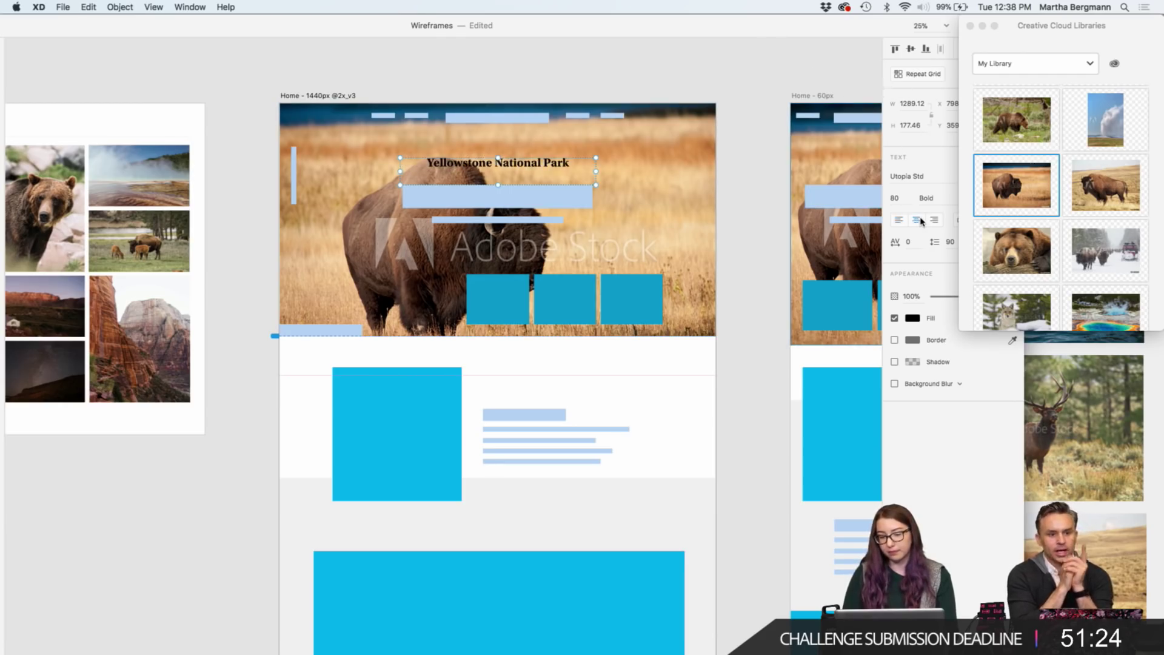
pyautogui.click(898, 199)
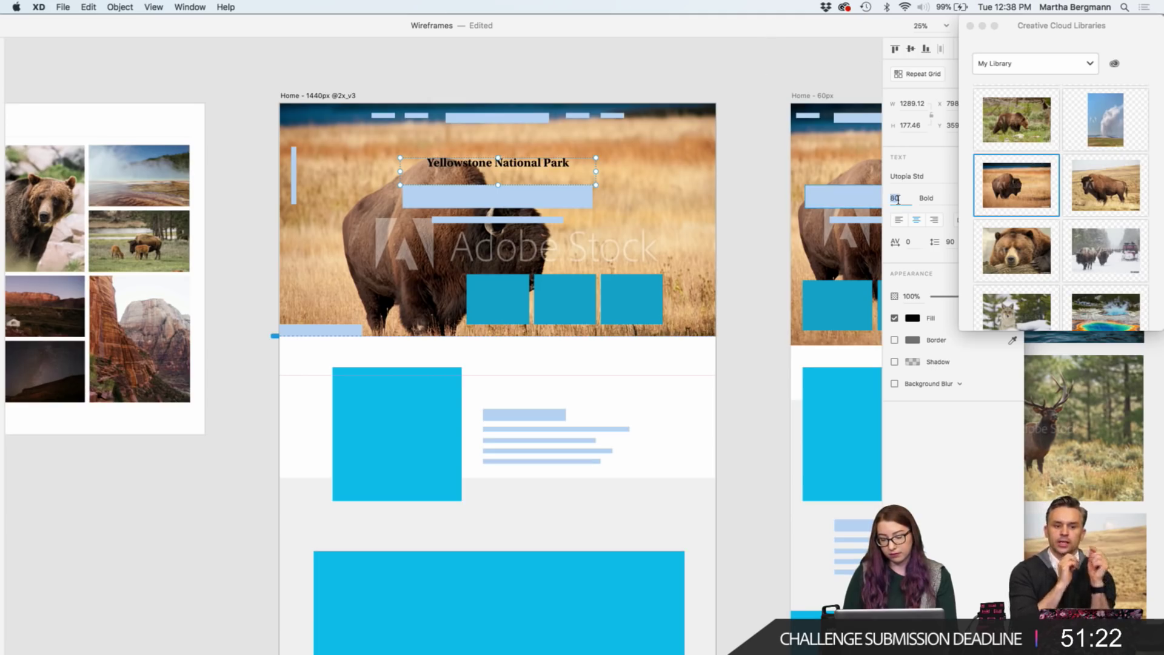
pyautogui.write('10')
pyautogui.write('30')
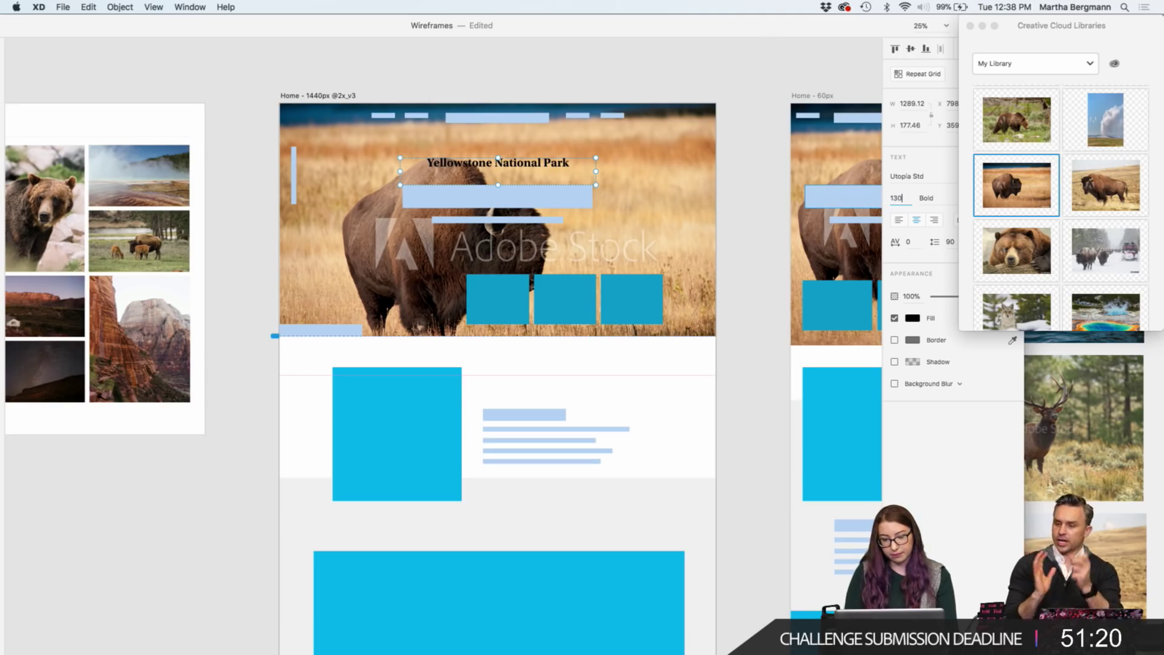
pyautogui.press('Return')
# Widen the heading's text box to about 1628, position it over the hero's title placeholder bar, and delete that bar.
pyautogui.click(678, 66)
pyautogui.click(498, 167)
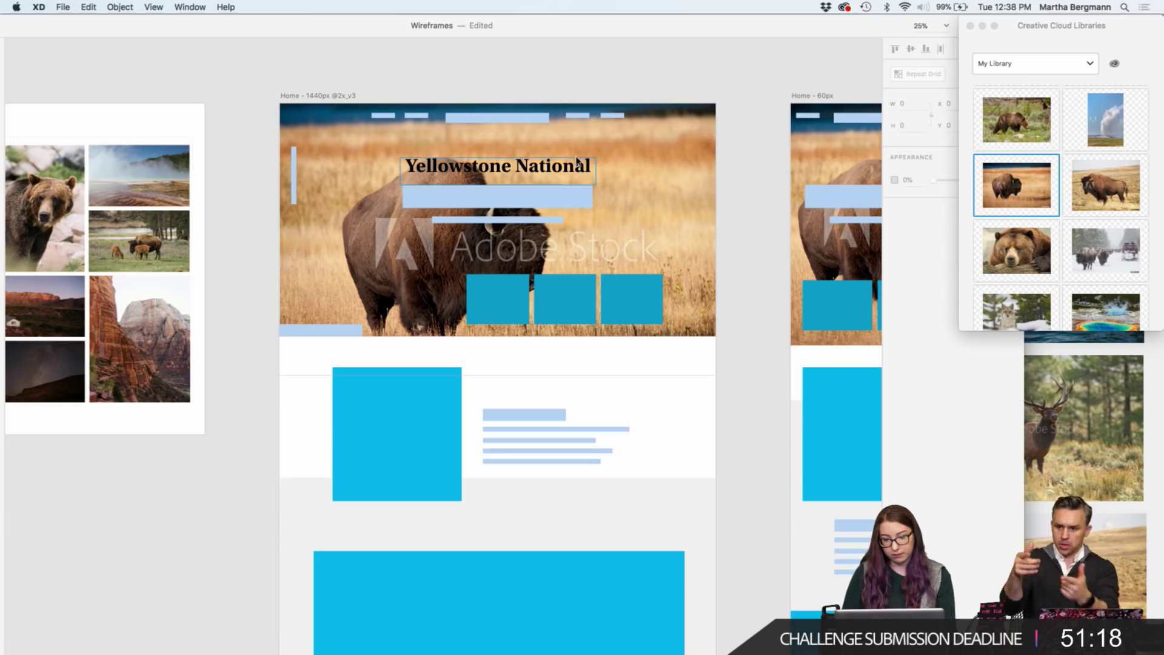
pyautogui.moveTo(594, 170); pyautogui.dragTo(561, 197)
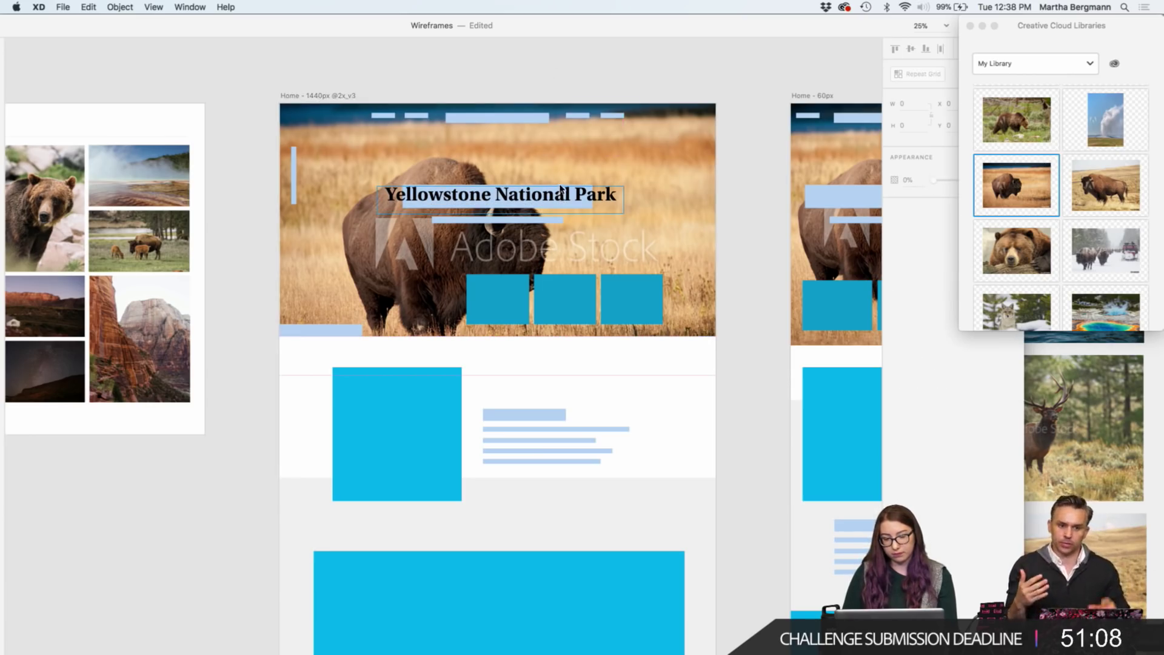
pyautogui.click(561, 187)
pyautogui.press('Escape')
# Set the Yellowstone National Park heading's fill color to white, hex fff.
pyautogui.click(561, 190)
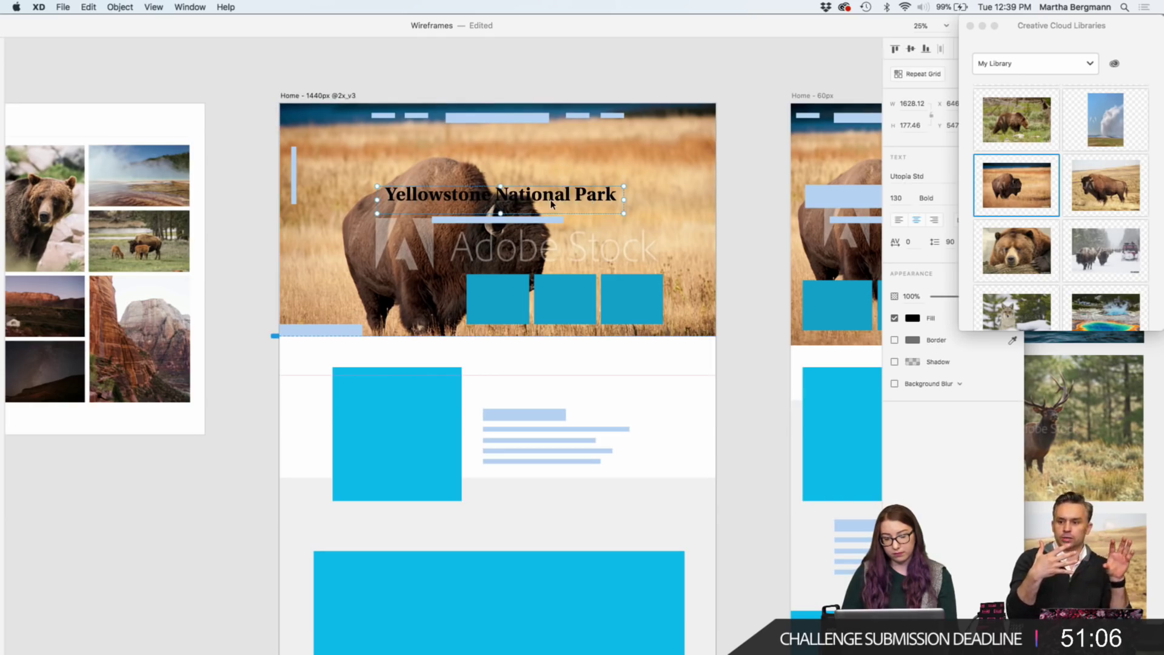
pyautogui.click(913, 318)
pyautogui.write('fff')
pyautogui.press('Return')
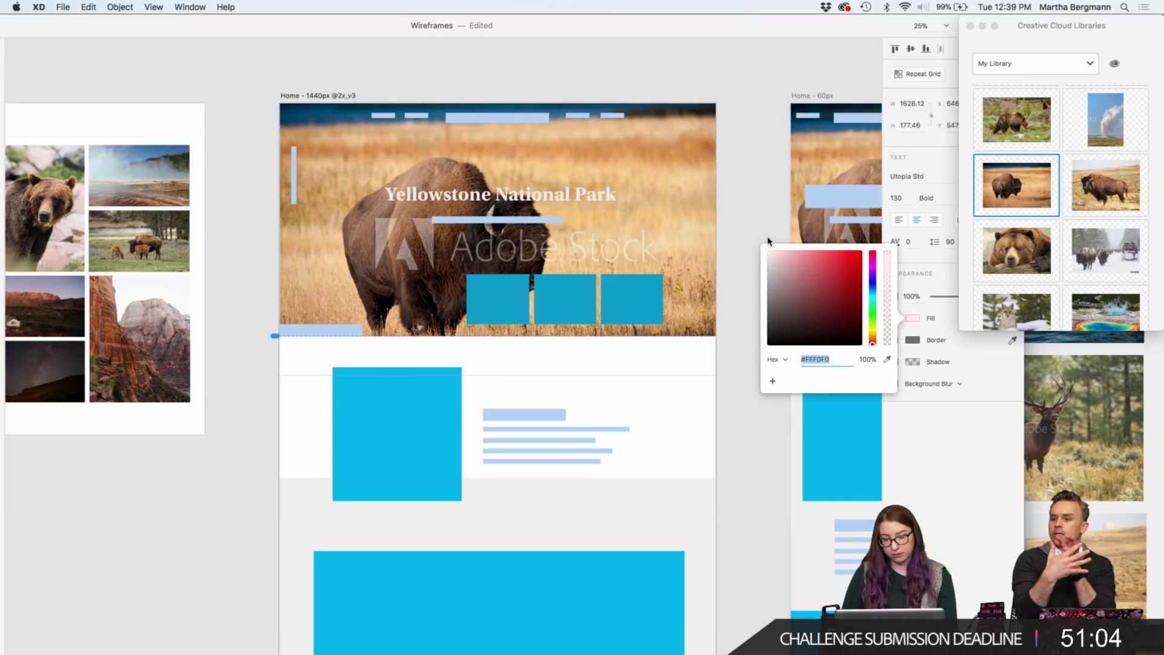
pyautogui.click(748, 194)
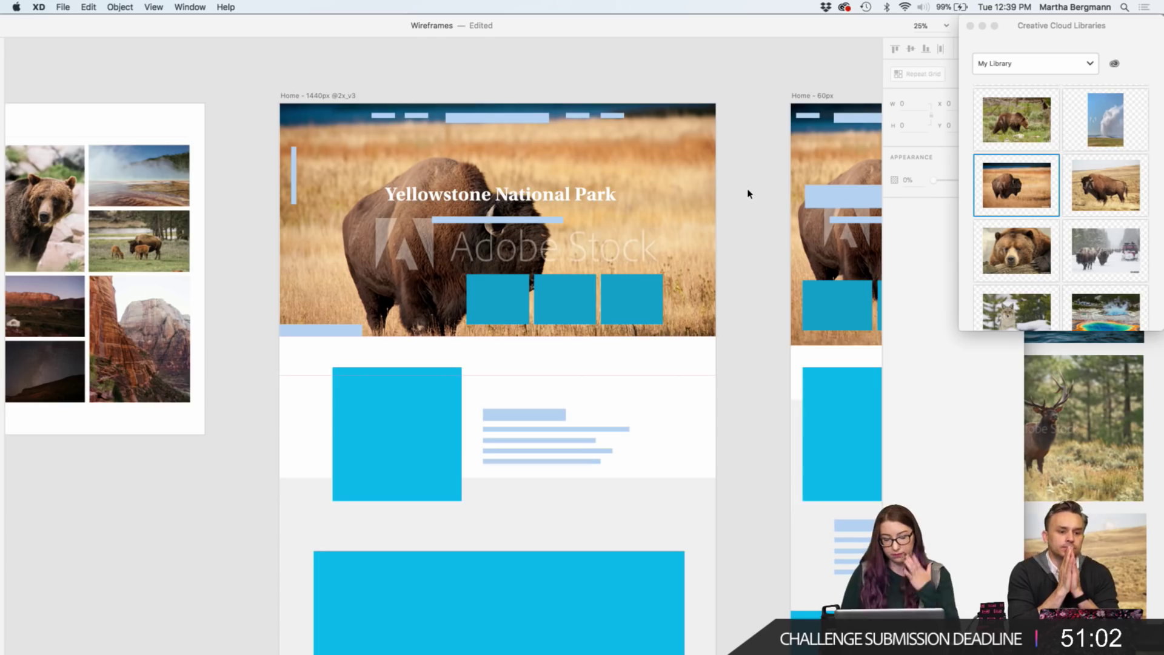
# Browse the graphics in My Library for an alternative photo for the desktop Home page's hero.
pyautogui.hscroll(3, 748, 193)
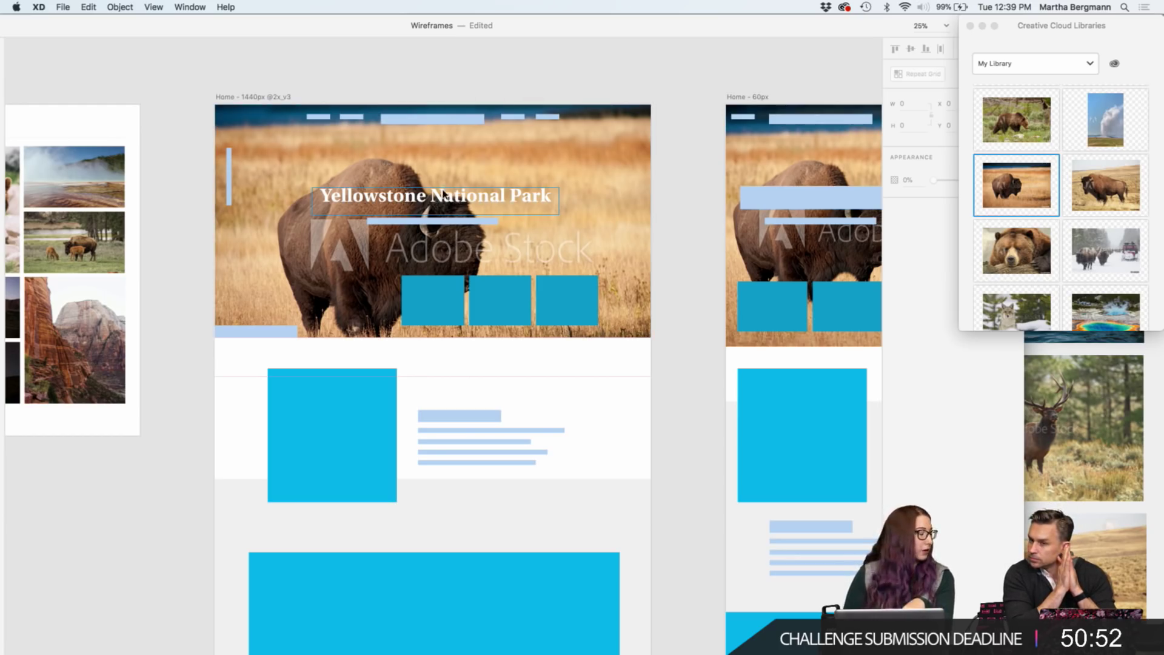
pyautogui.scroll(3, 1114, 258)
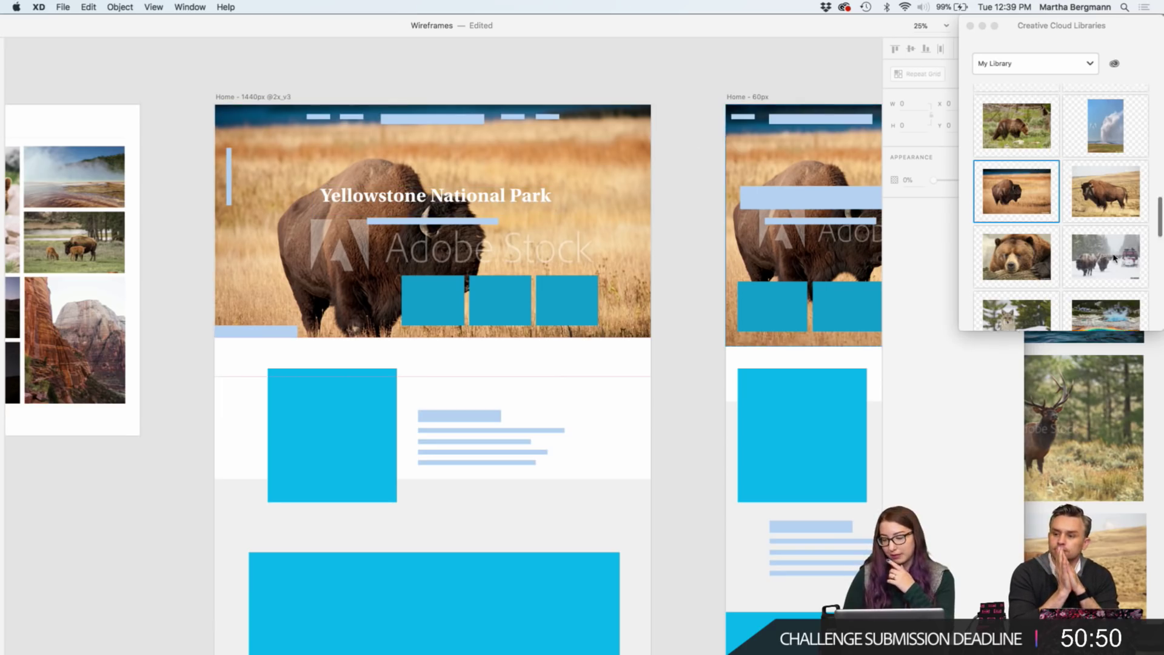
pyautogui.scroll(7, 1113, 258)
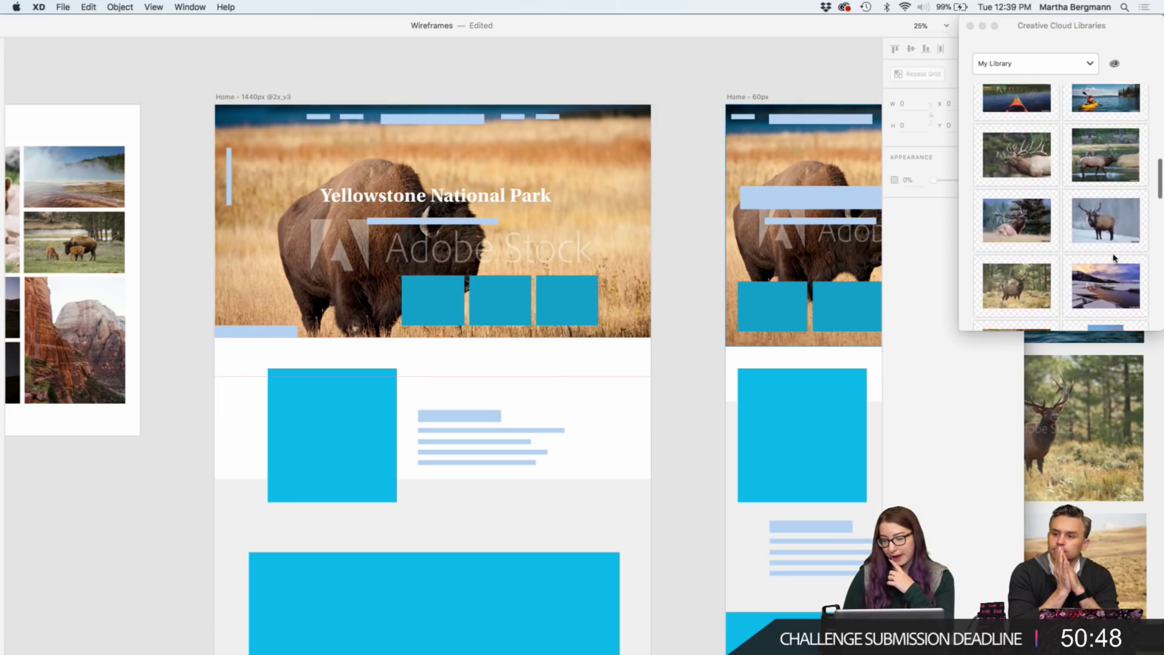
pyautogui.scroll(2, 1114, 258)
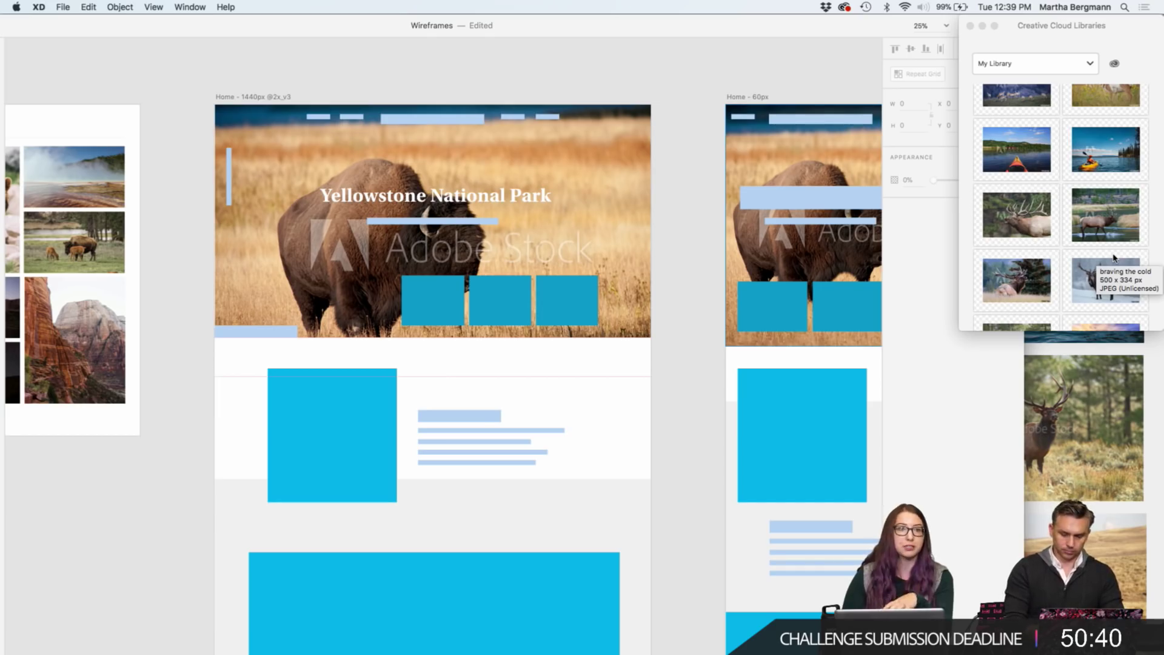
pyautogui.scroll(5, 1113, 258)
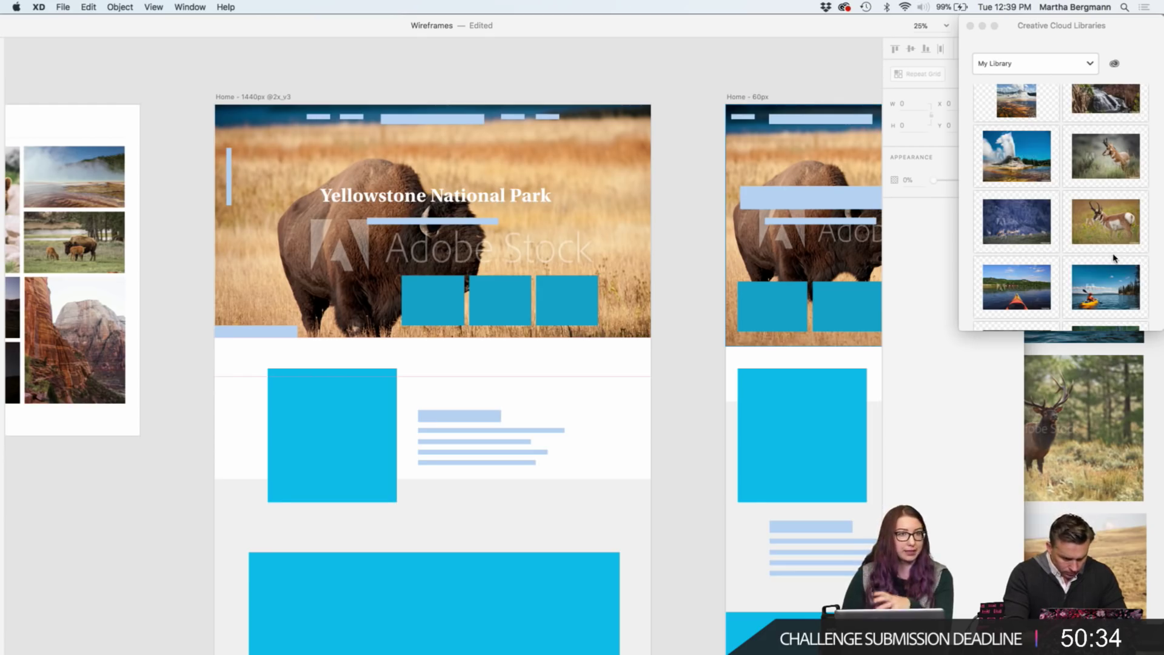
pyautogui.scroll(8, 1113, 258)
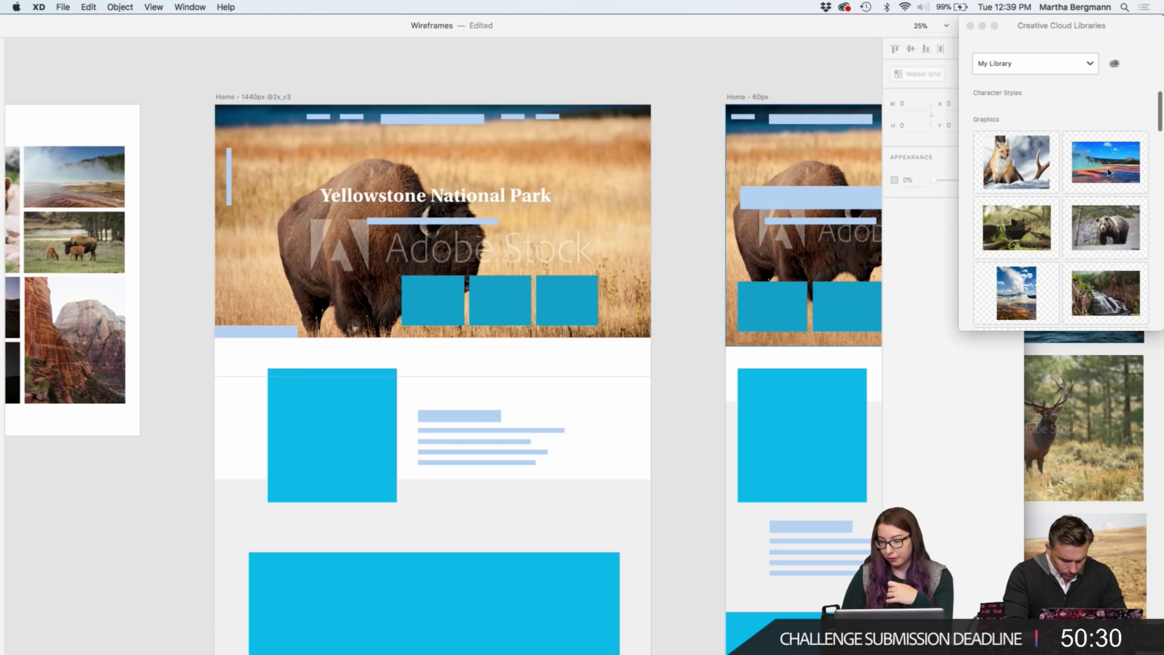
pyautogui.scroll(-5, 1106, 178)
pyautogui.scroll(-3, 1106, 178)
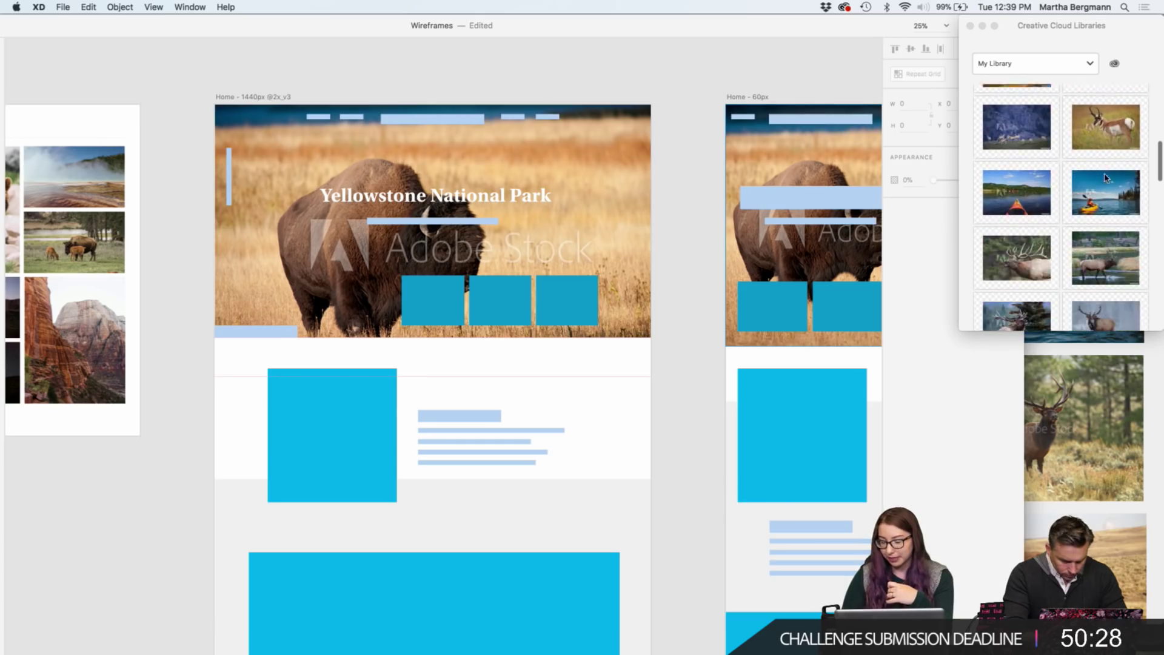
pyautogui.scroll(-5, 1040, 191)
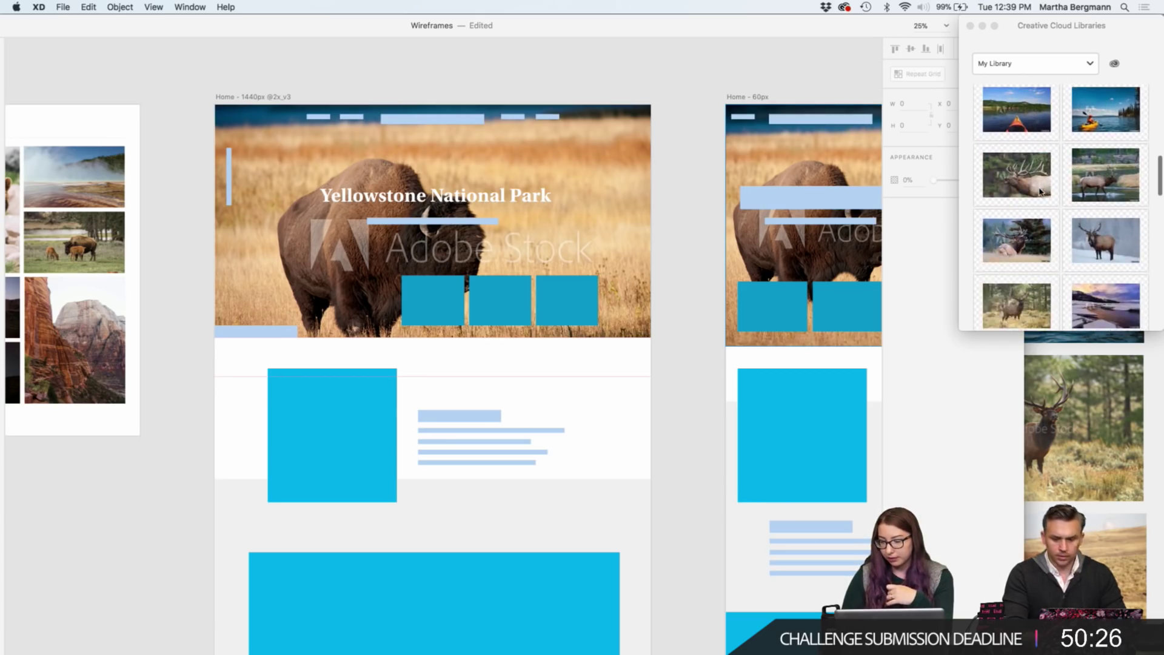
pyautogui.scroll(-5, 1040, 192)
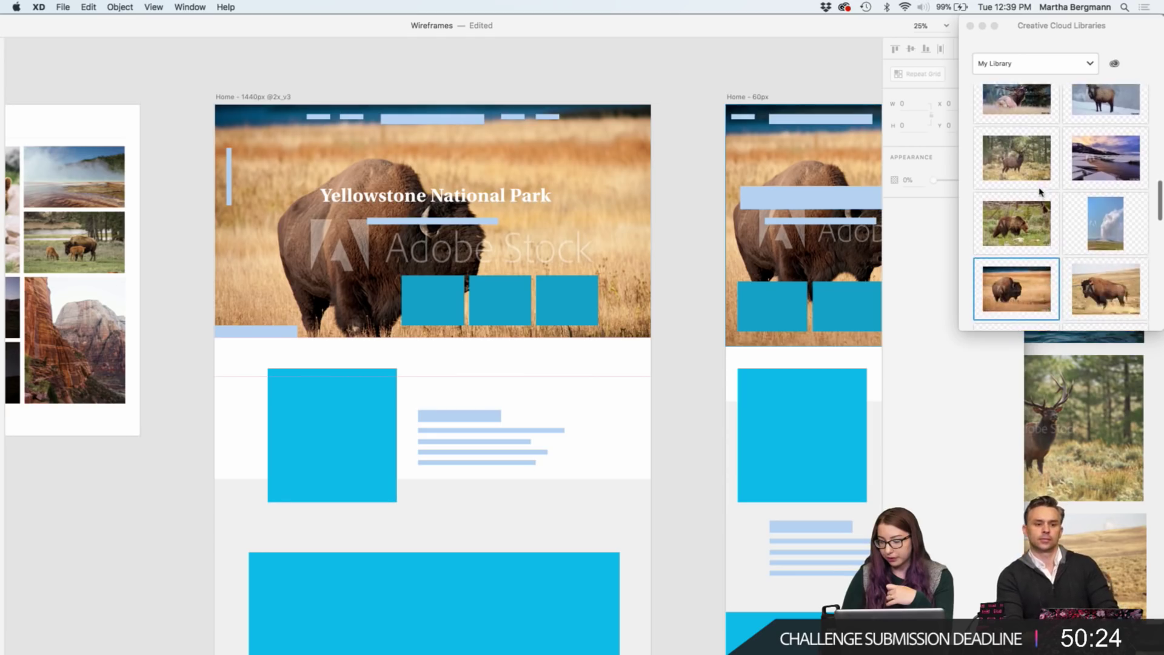
pyautogui.scroll(-3, 1040, 192)
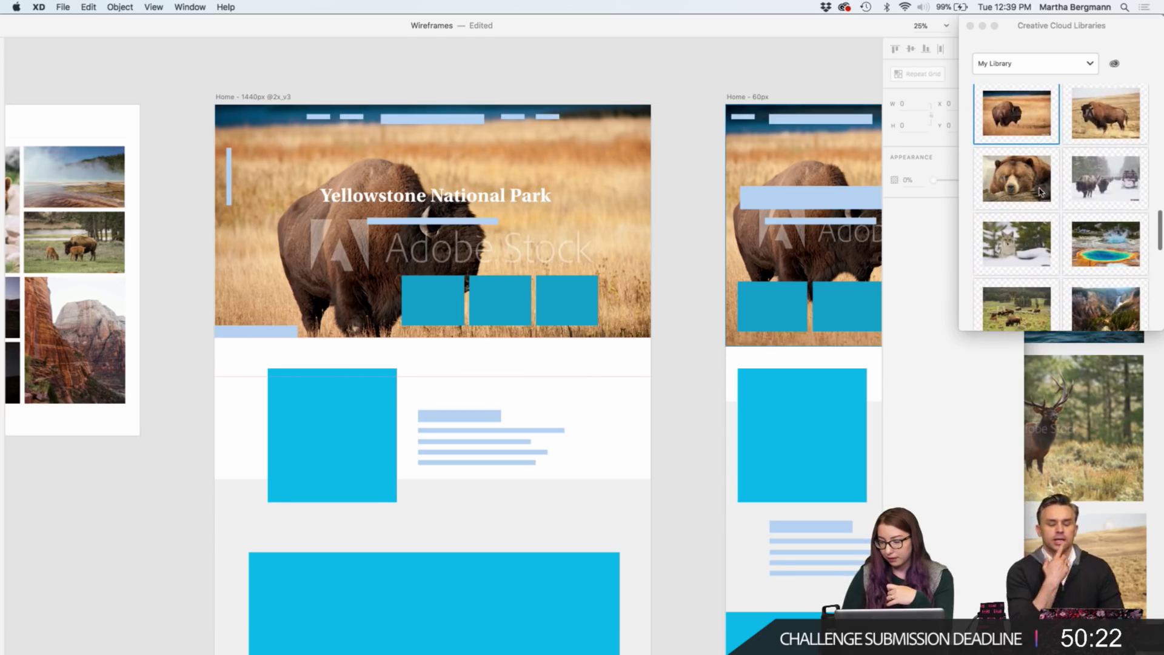
pyautogui.scroll(-5, 1040, 192)
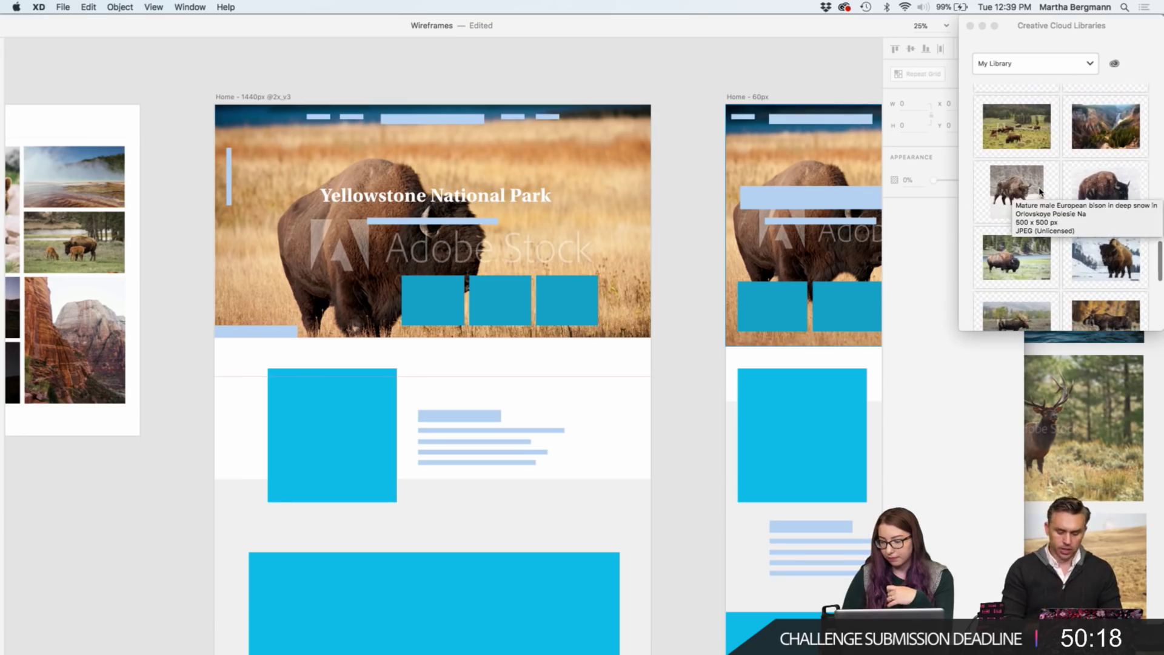
pyautogui.scroll(-2, 1040, 191)
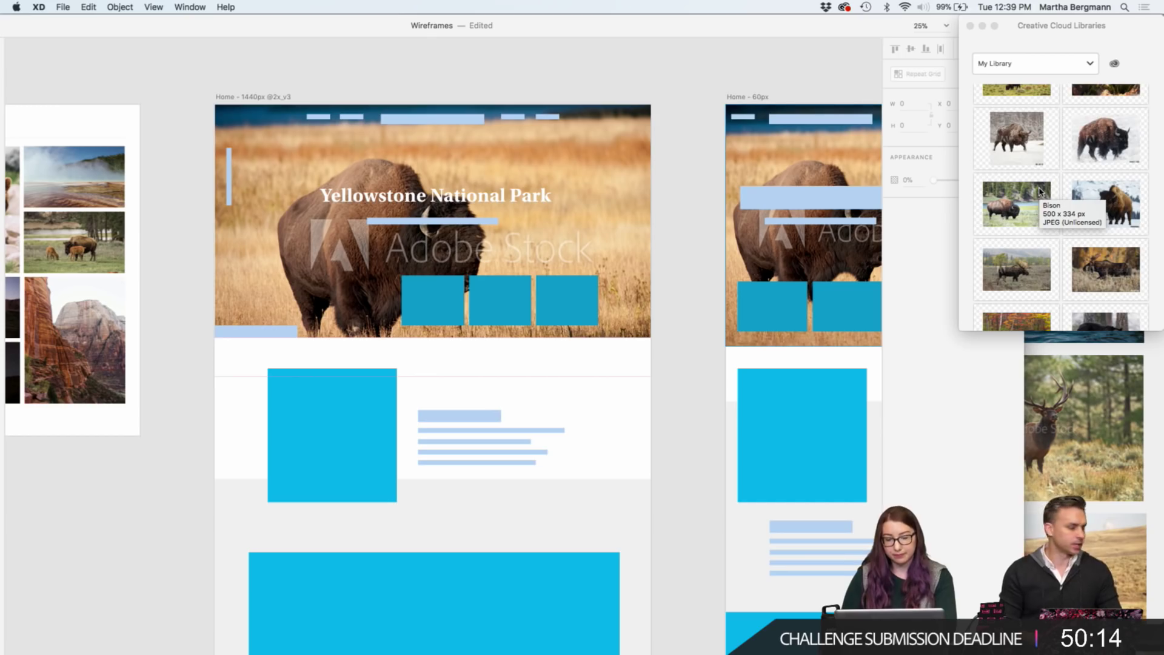
pyautogui.scroll(-5, 1040, 192)
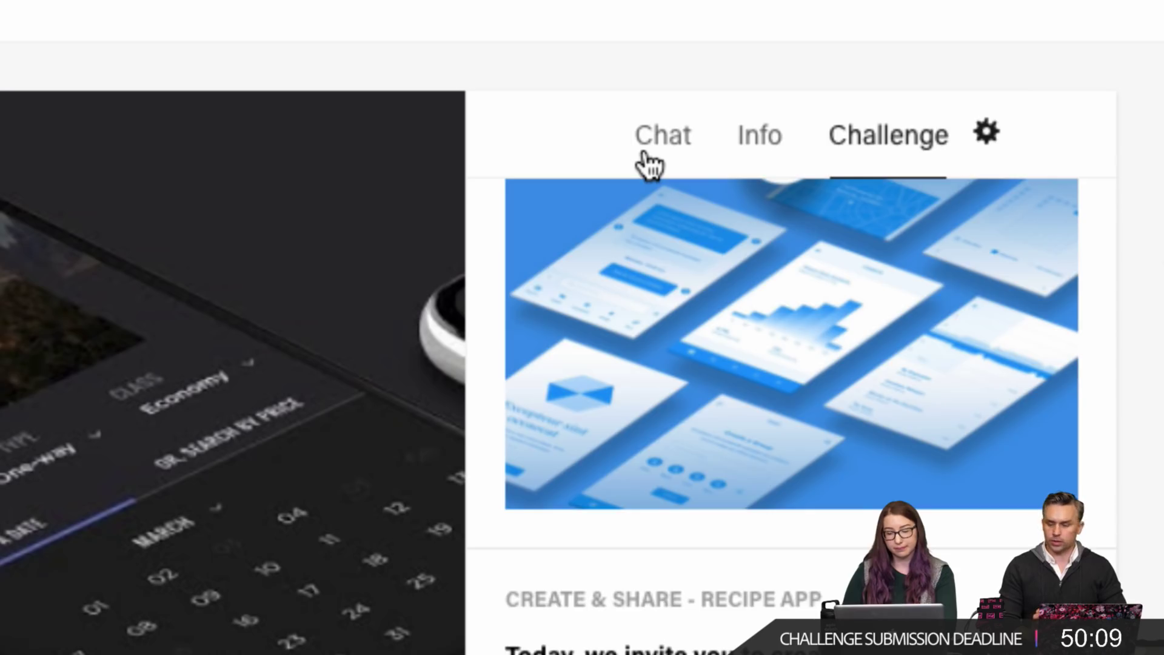
# Switch to the live stream web page, view the recipe app challenge brief and highlight its "5+" screen requirement.
pyautogui.click(648, 165)
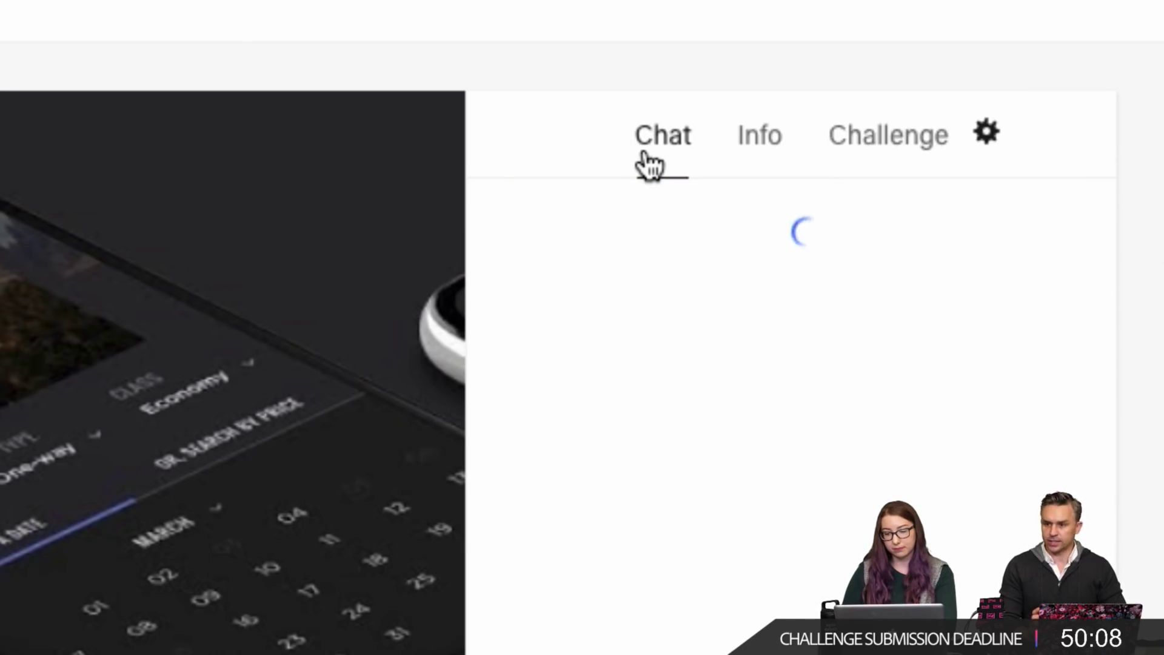
pyautogui.click(861, 154)
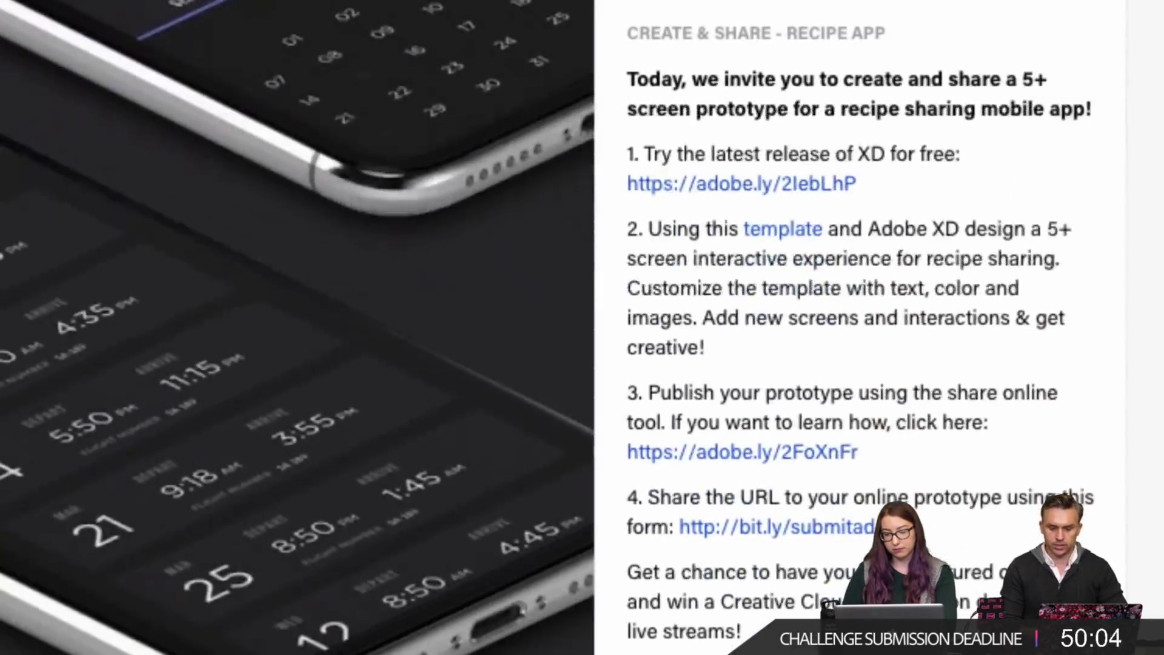
pyautogui.moveTo(1022, 79); pyautogui.dragTo(1061, 77)
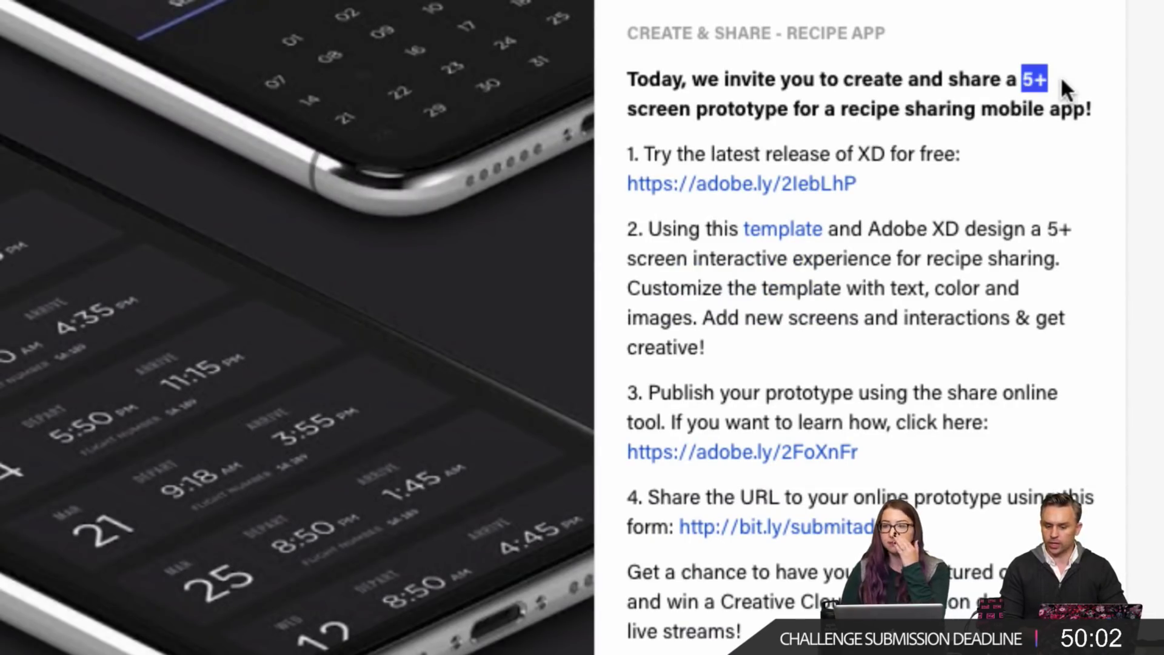
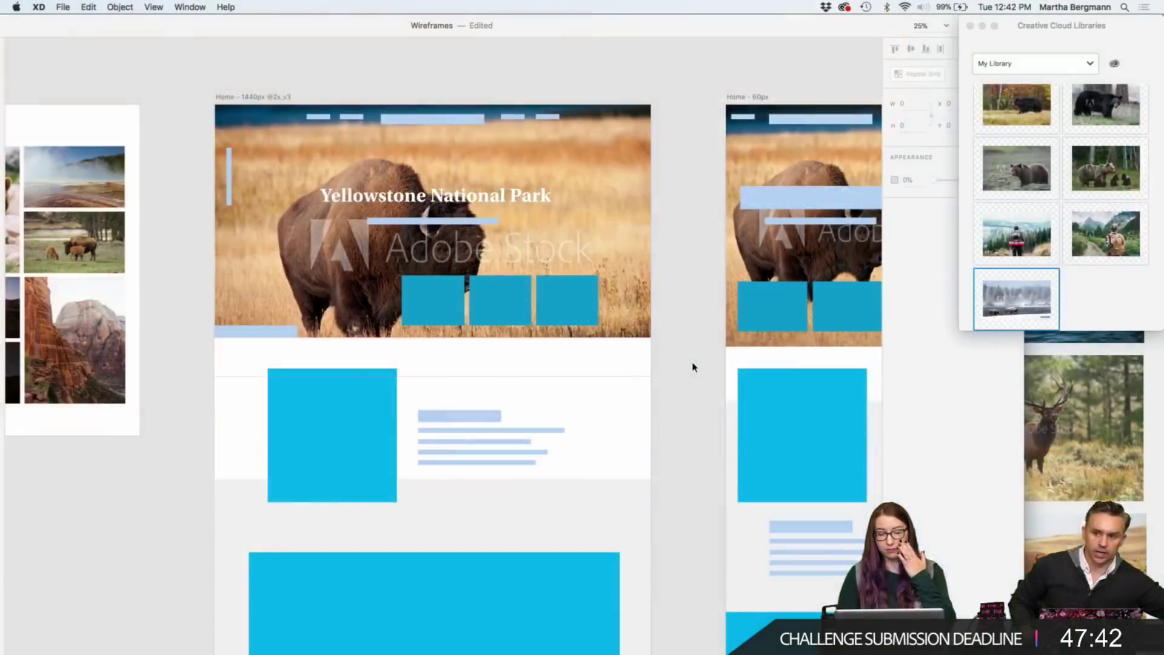
# Back in Adobe XD, place the library's snowy bison river photo inside the desktop hero's mask and delete the golden-field bison photo.
pyautogui.doubleClick(611, 172)
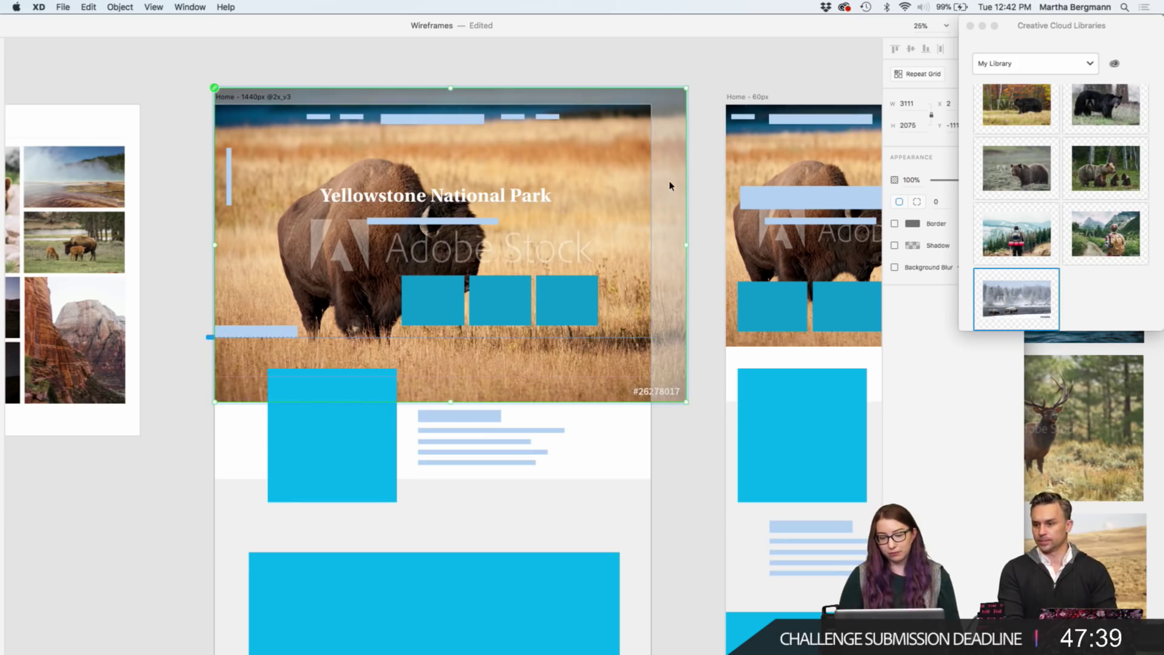
pyautogui.moveTo(1029, 298); pyautogui.dragTo(263, 132)
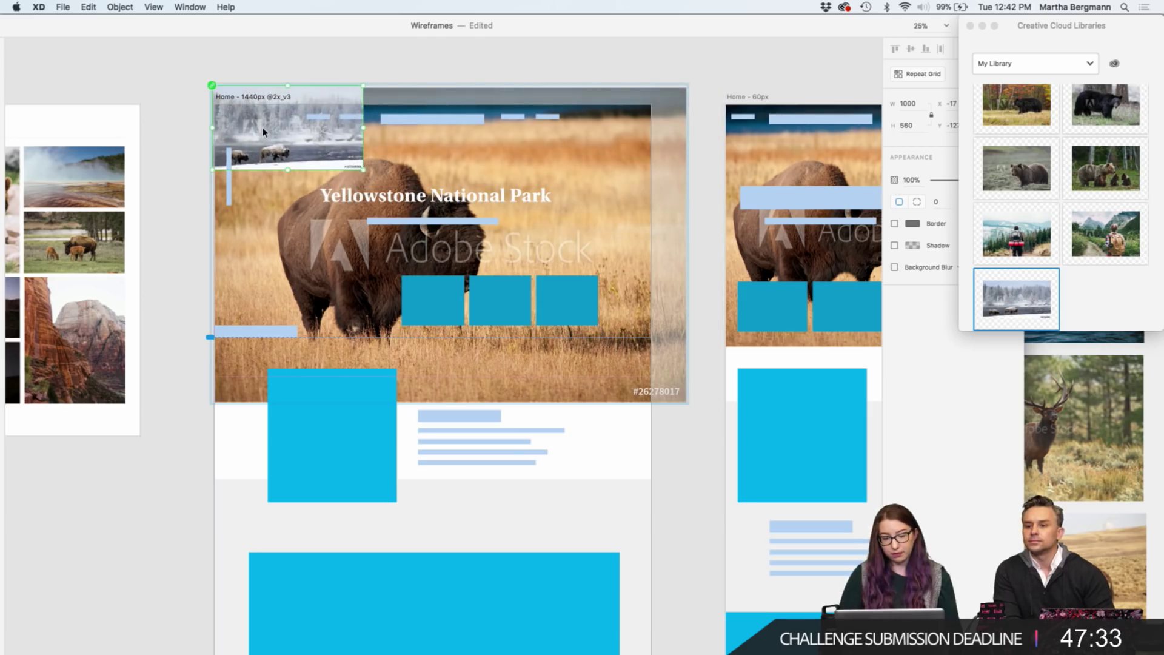
pyautogui.click(582, 172)
pyautogui.press('Delete')
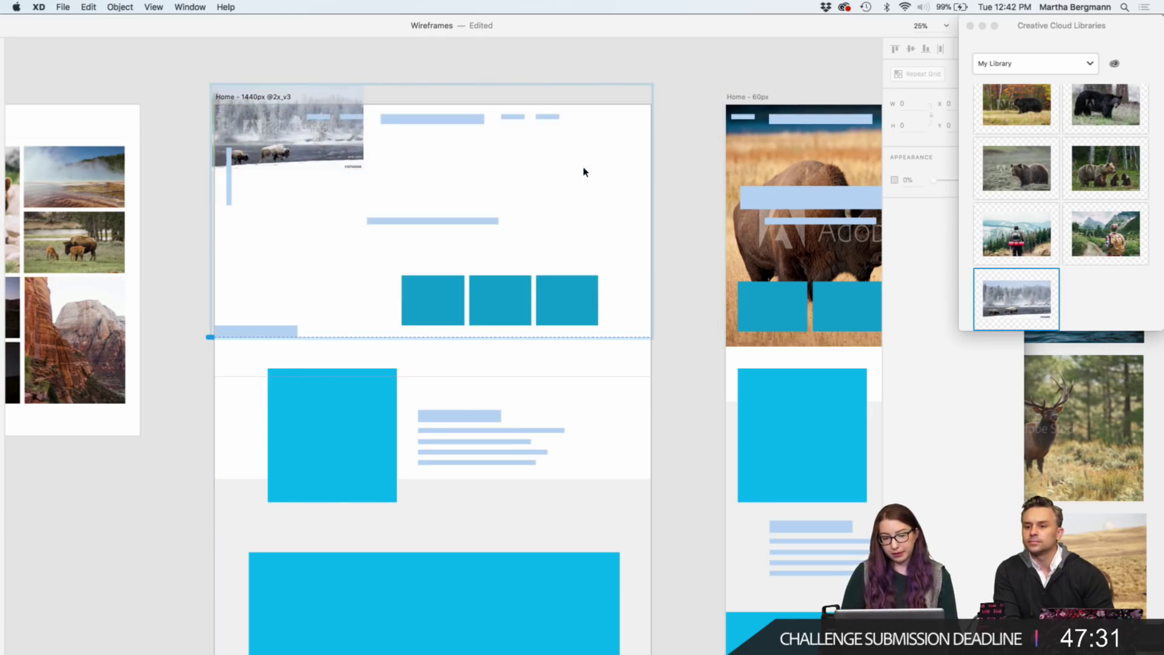
# Enlarge the snowy bison river photo proportionally until it covers the whole desktop hero area.
pyautogui.click(322, 101)
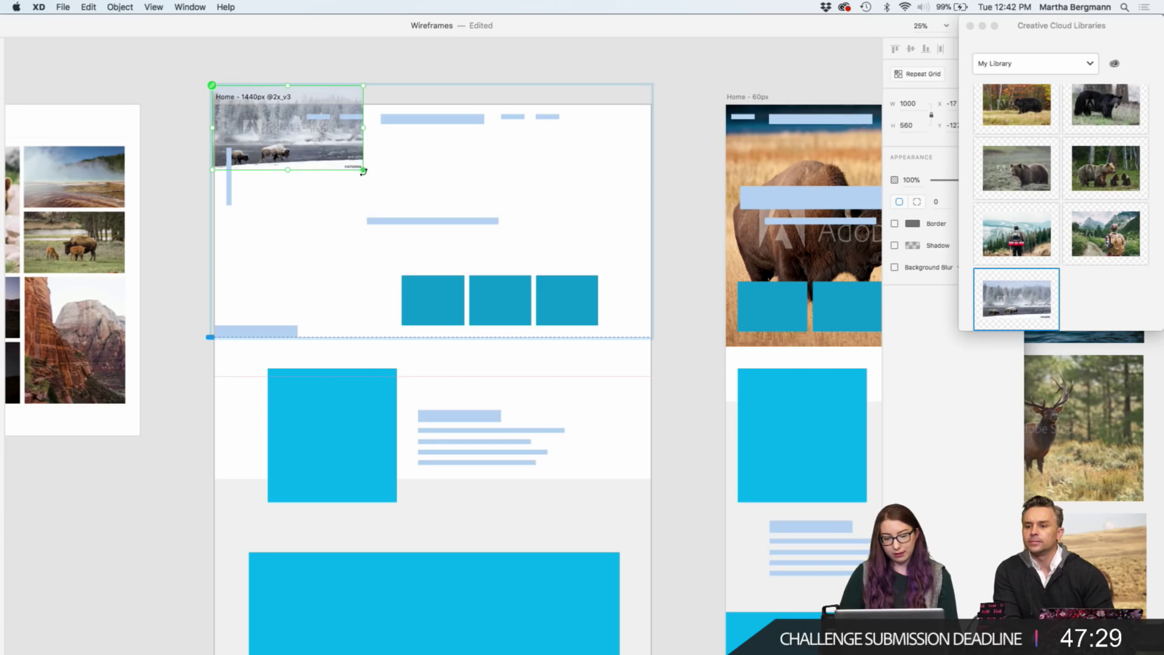
pyautogui.moveTo(364, 171); pyautogui.dragTo(688, 351)
pyautogui.click(680, 429)
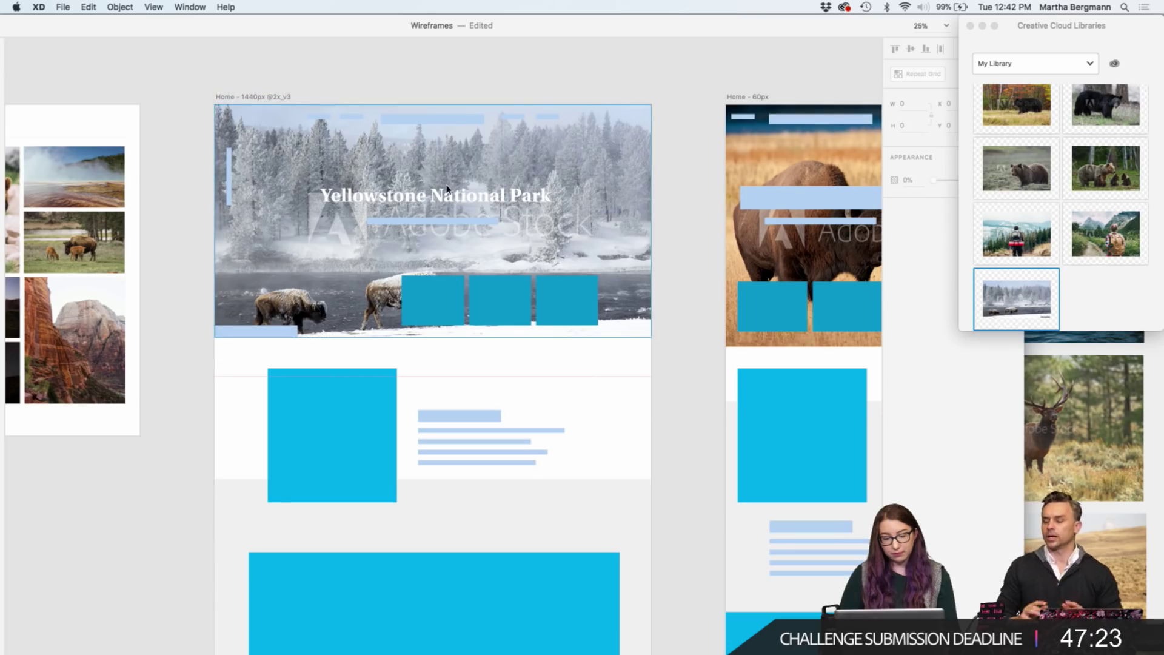
# Change the Yellowstone National Park heading's fill color to black.
pyautogui.click(430, 202)
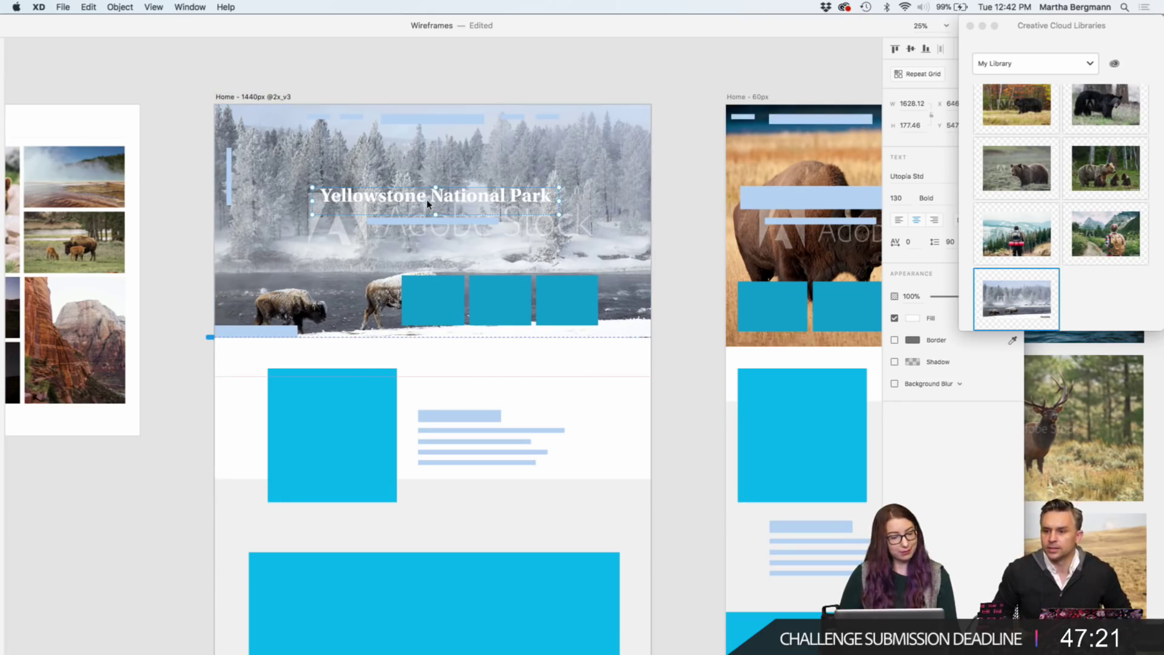
pyautogui.doubleClick(427, 203)
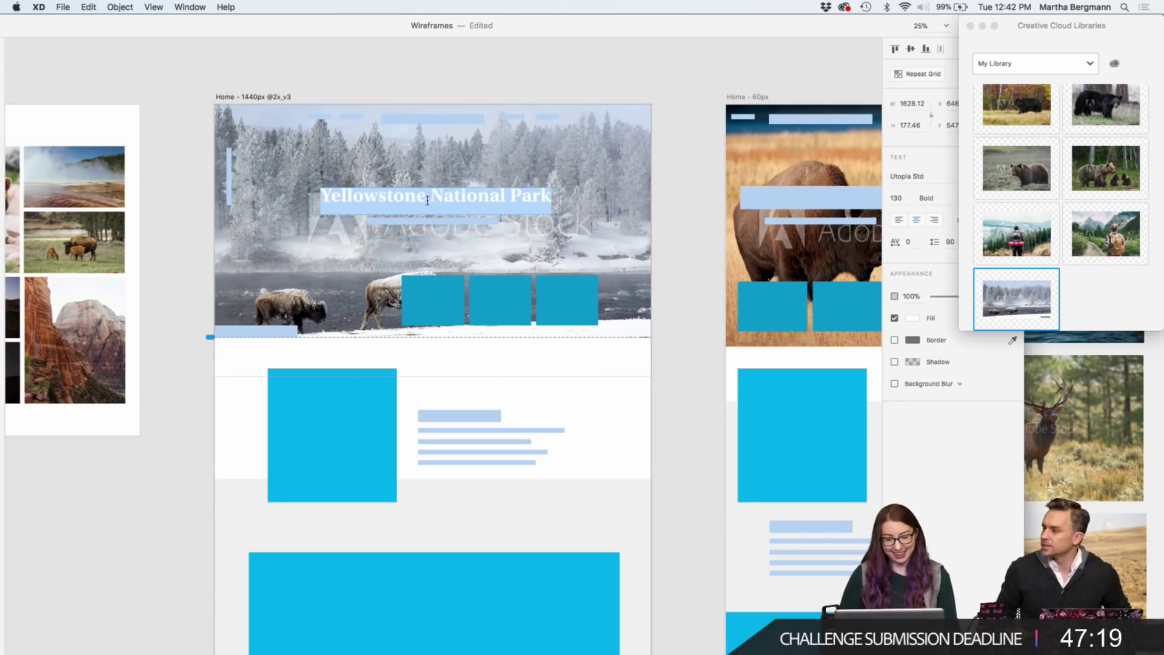
pyautogui.click(913, 317)
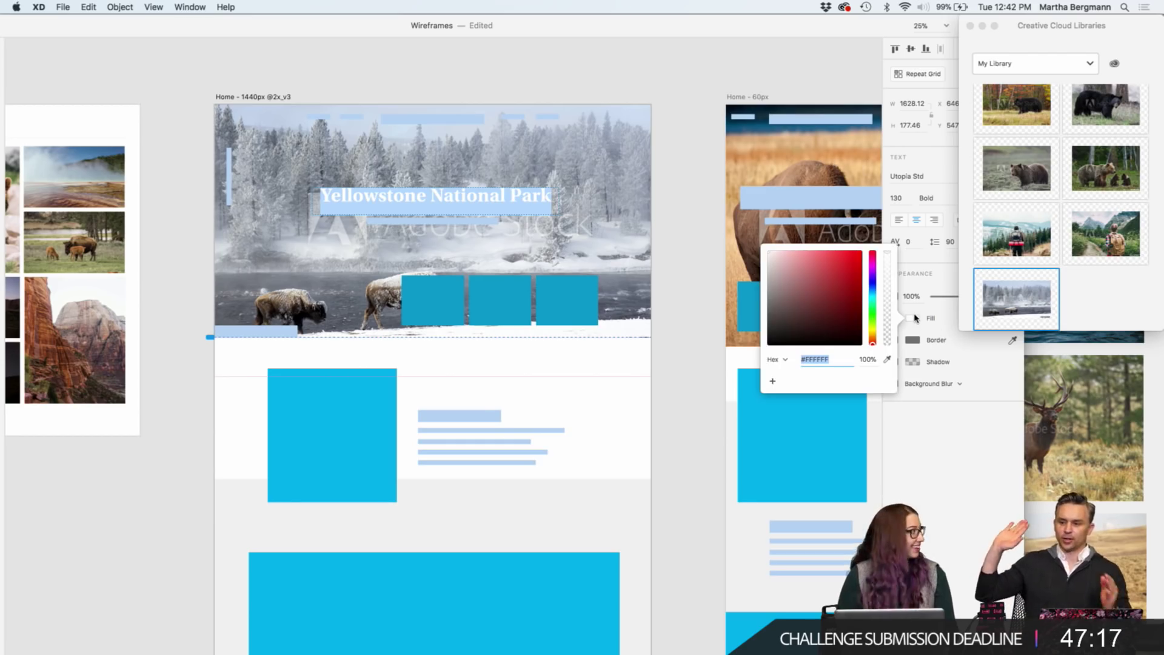
pyautogui.moveTo(835, 320)
pyautogui.mouseDown()
pyautogui.moveTo(818, 327)
pyautogui.moveTo(782, 285)
pyautogui.moveTo(753, 362)
pyautogui.mouseUp()
pyautogui.click(673, 206)
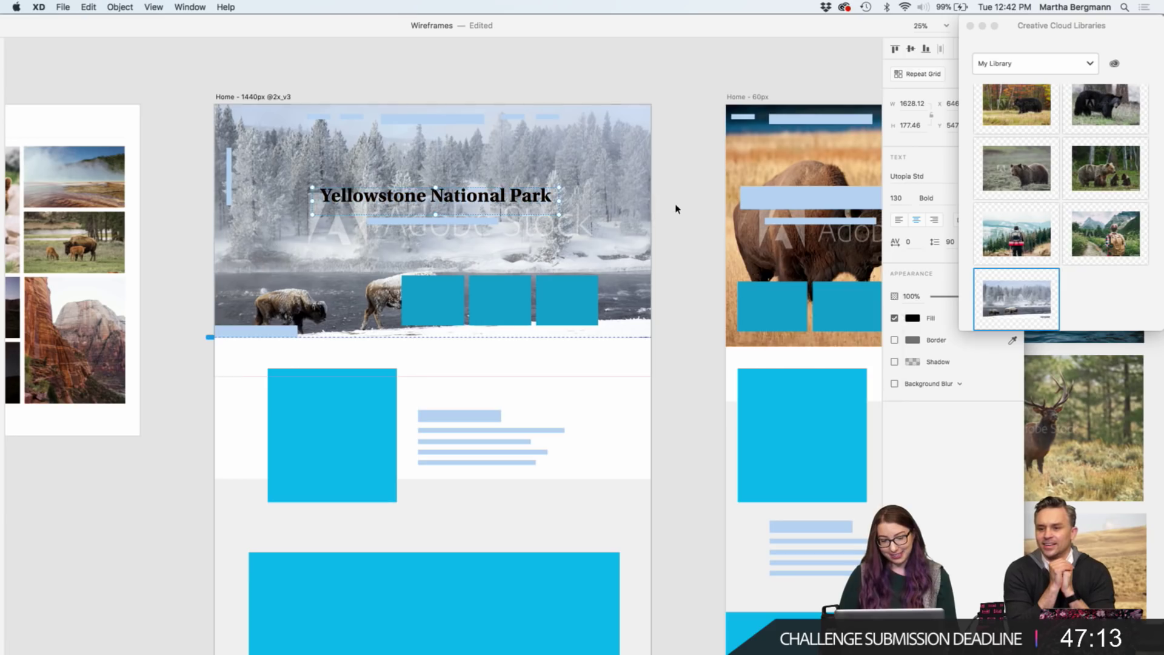
pyautogui.click(505, 192)
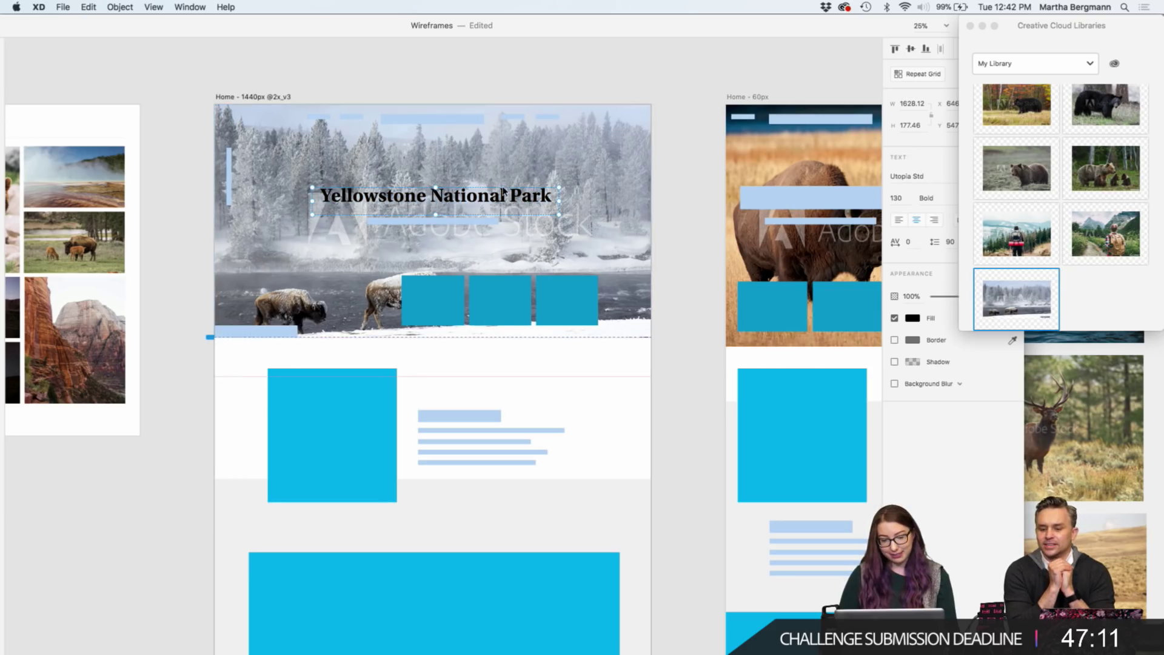
pyautogui.click(707, 229)
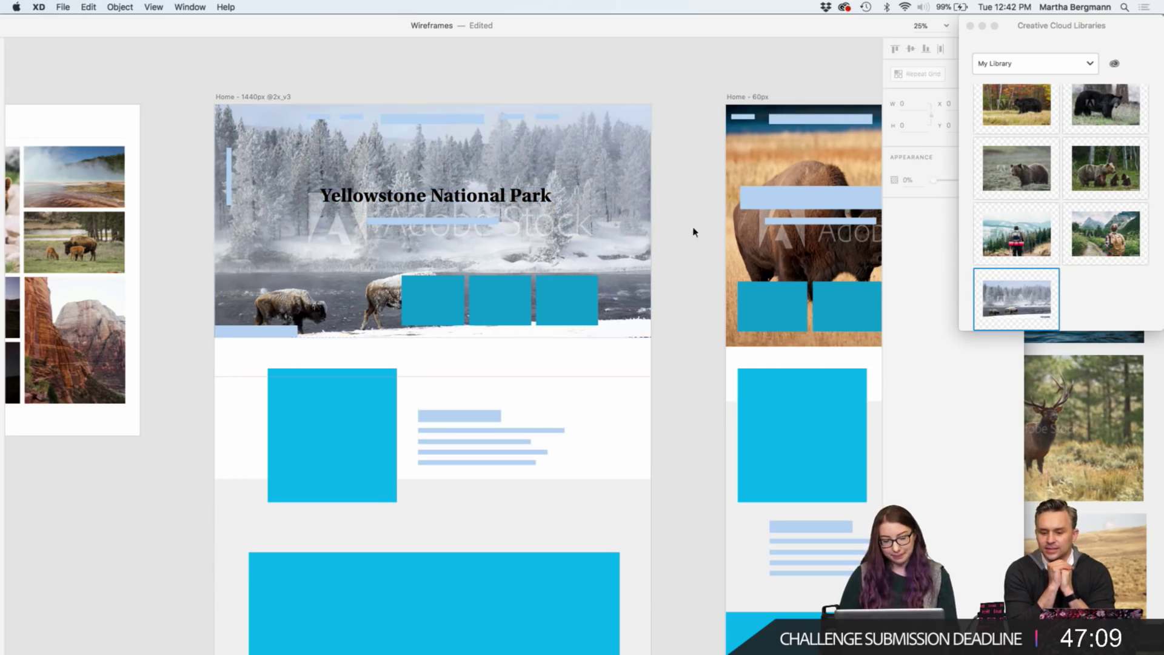
# Delete the first of the desktop hero's three blue squares and shift the other two right, clear of the bison.
pyautogui.click(431, 323)
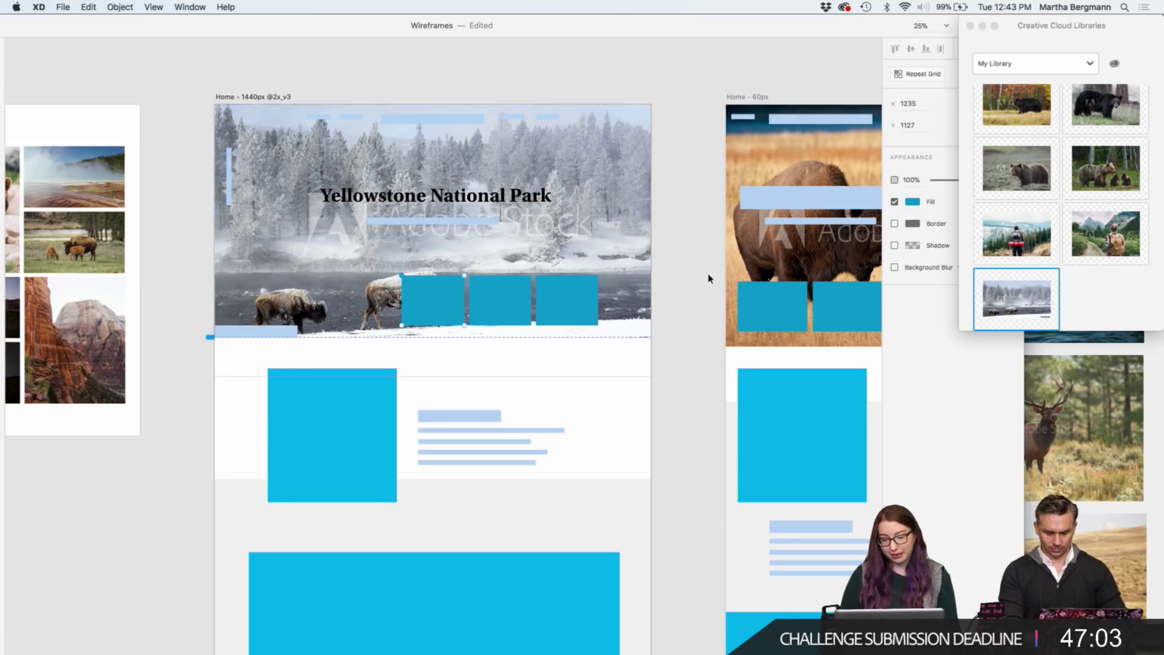
pyautogui.press('Delete')
pyautogui.click(490, 297)
pyautogui.keyDown('shift'); pyautogui.click(554, 292); pyautogui.keyUp('shift')
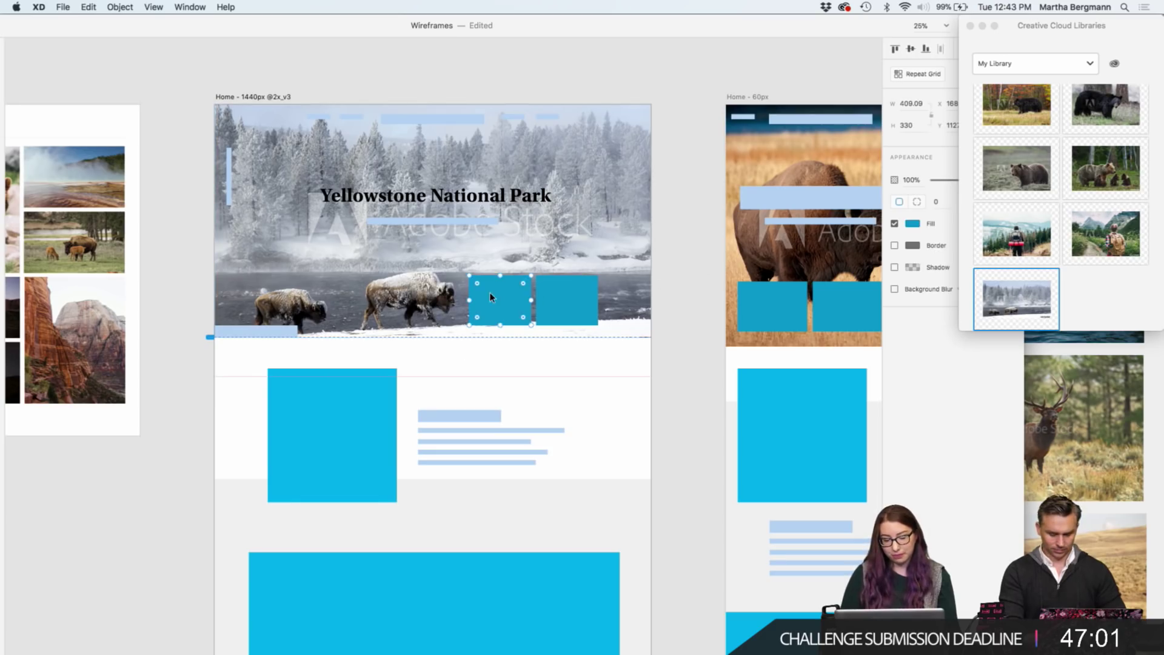
pyautogui.moveTo(502, 304); pyautogui.dragTo(525, 303)
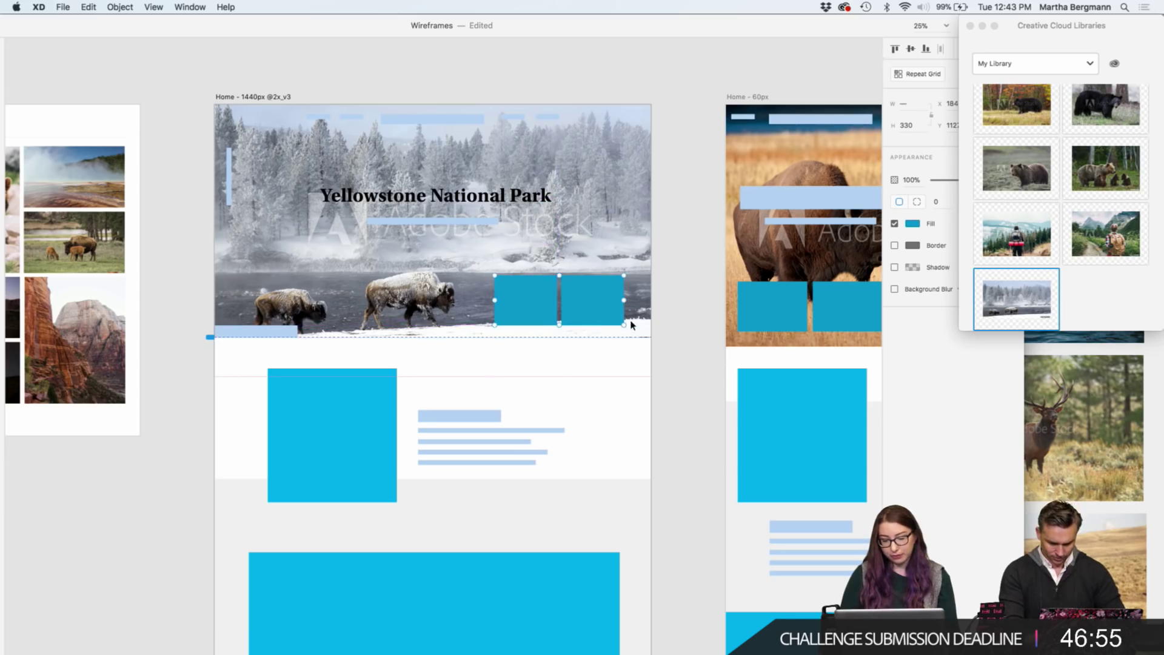
pyautogui.moveTo(578, 300); pyautogui.dragTo(575, 539)
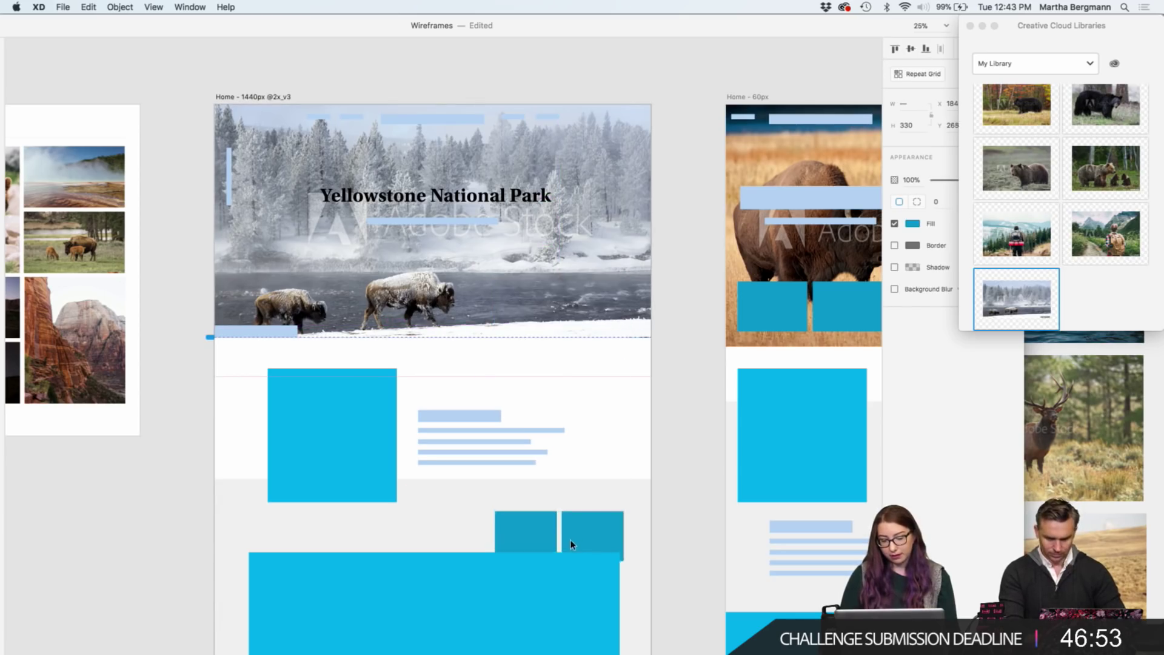
pyautogui.press('super+z')
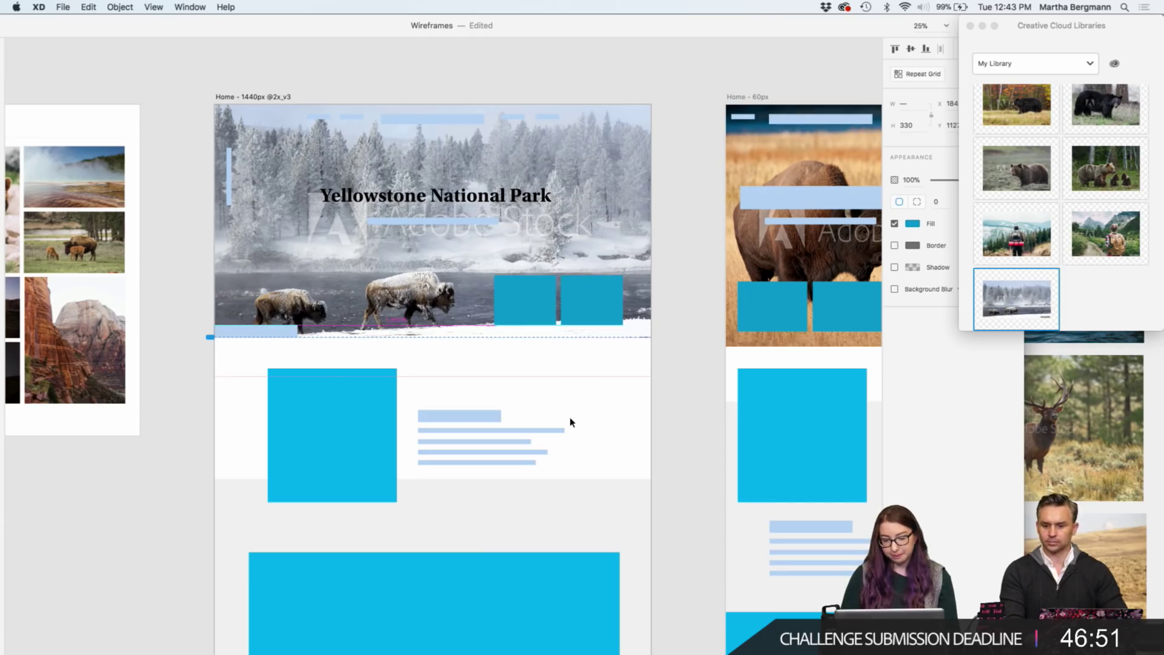
# Delete the placeholder bar beneath the Yellowstone National Park heading in the desktop hero.
pyautogui.click(460, 222)
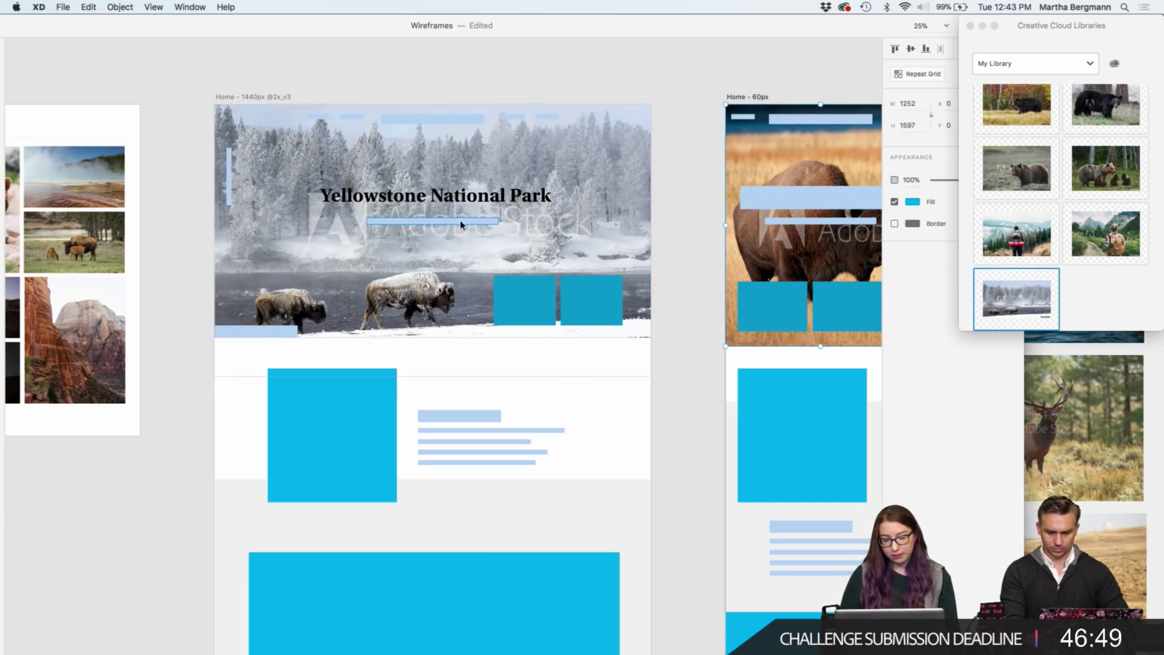
pyautogui.press('Delete')
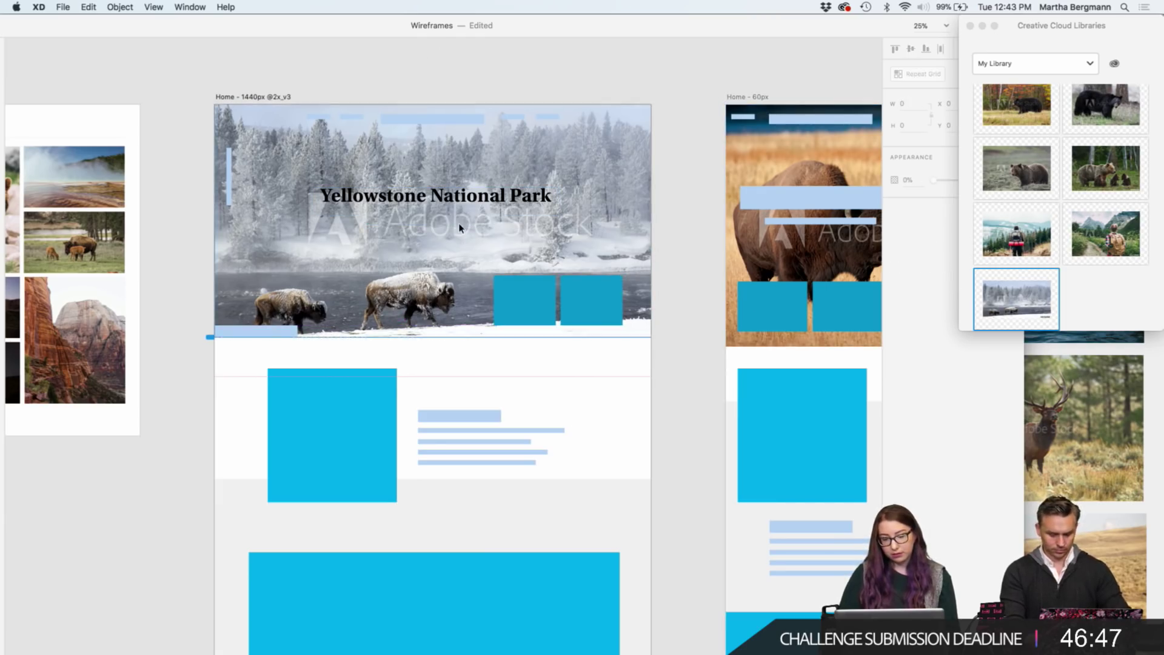
# Copy the Moodboard's block-quote text into the desktop hero and place it beneath the Yellowstone National Park heading.
pyautogui.click(456, 205)
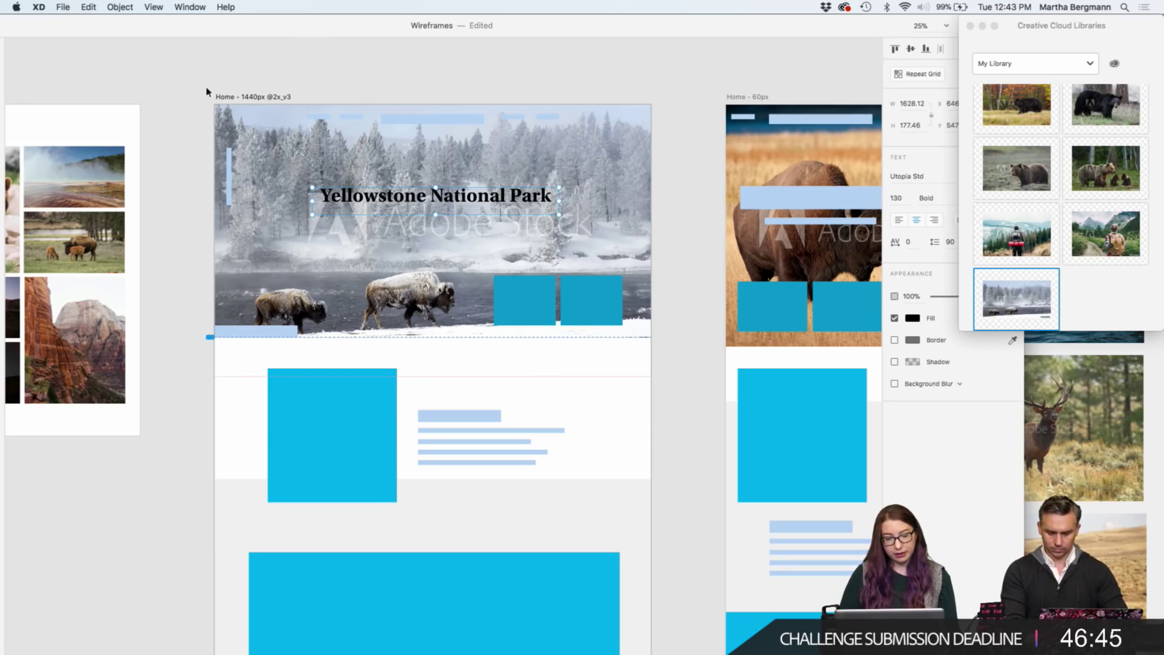
pyautogui.hscroll(-10, 195, 99)
pyautogui.click(125, 297)
pyautogui.press('super+x')
pyautogui.hscroll(10, 357, 94)
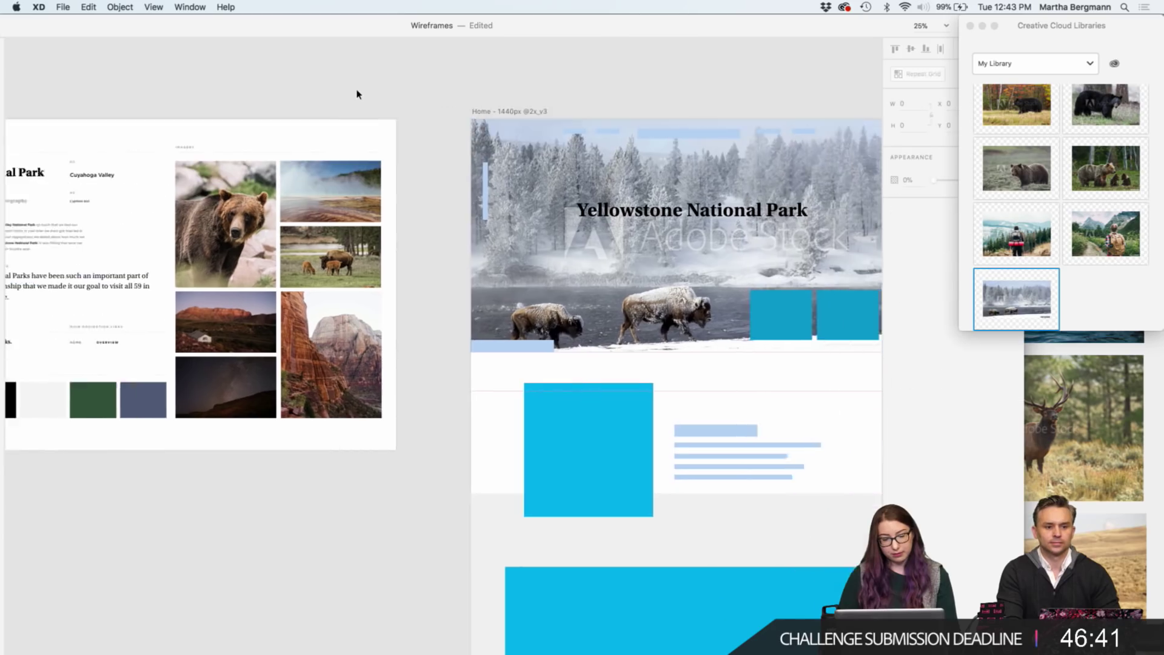
pyautogui.press('super+v')
pyautogui.moveTo(421, 345); pyautogui.dragTo(512, 260)
# Replace the pasted text's content with the tagline "Come for the views, stay for the experience.".
pyautogui.doubleClick(481, 270)
pyautogui.press('super+a')
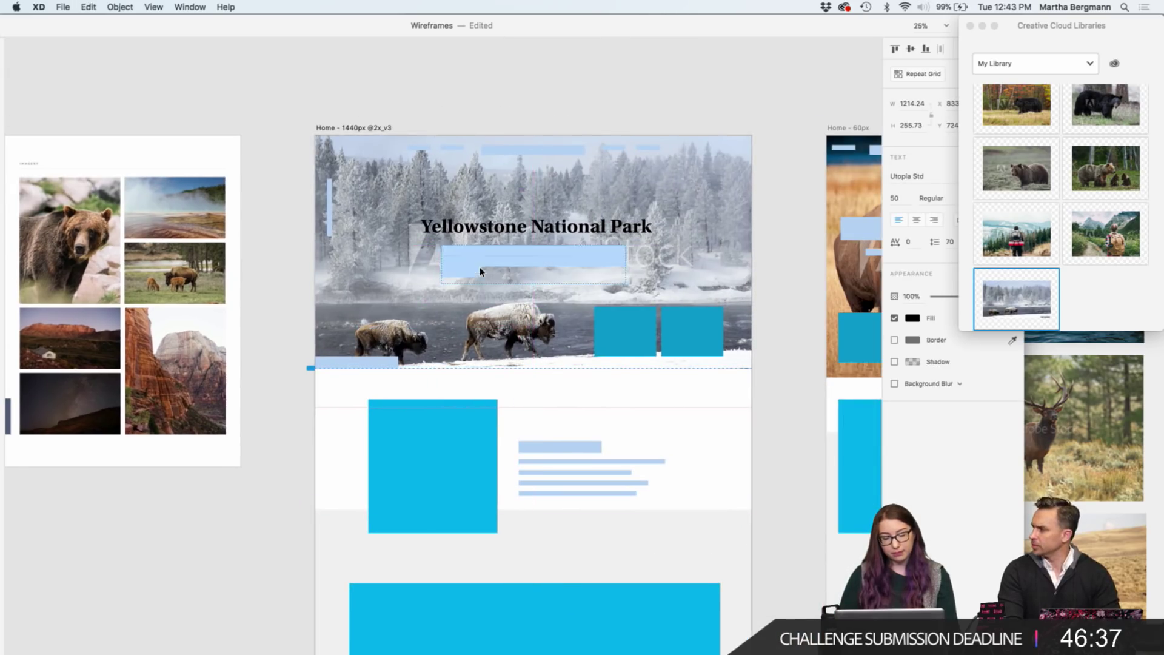
pyautogui.press('BackSpace')
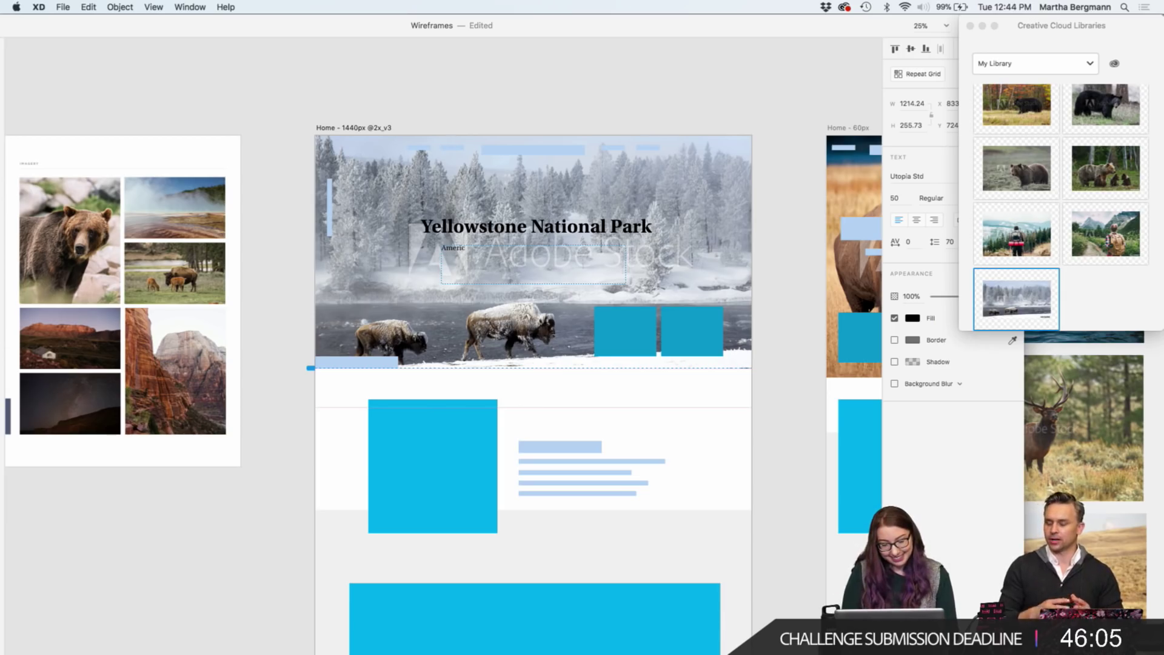
pyautogui.press('BackSpace')
pyautogui.press('BackSpace')
pyautogui.press('BackSpace')
pyautogui.press('BackSpace')
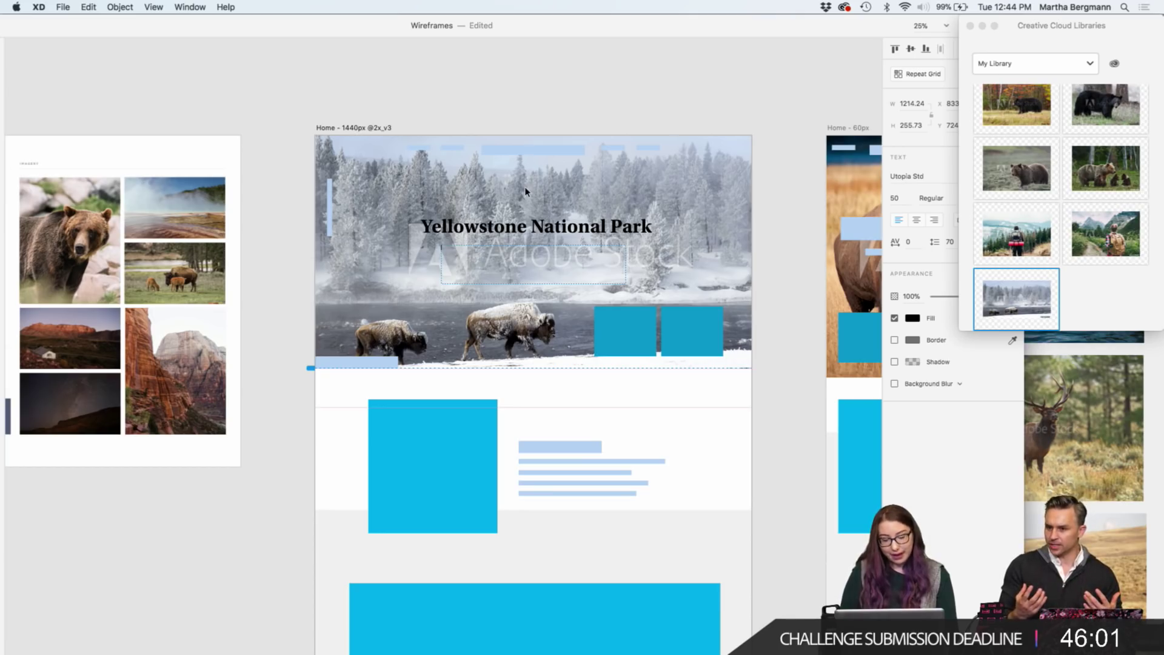
pyautogui.write('Sub')
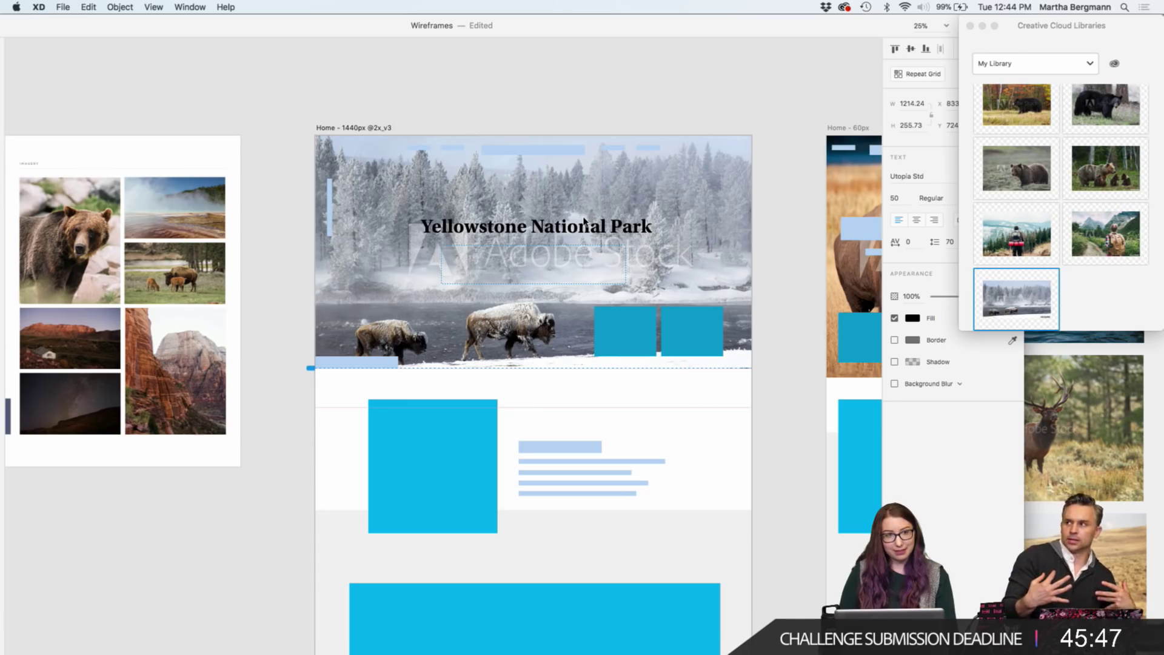
pyautogui.write('Come for the views, stay for the experience.')
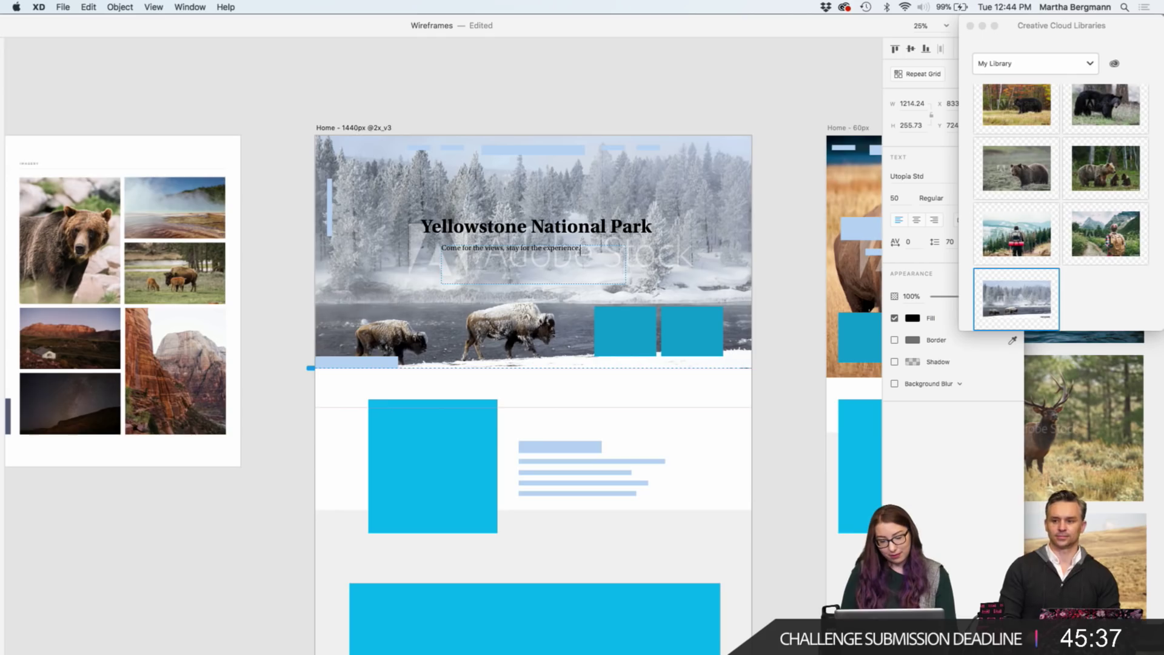
# Center-align the tagline text and move it up and left, closer beneath the Yellowstone National Park heading.
pyautogui.press('Escape')
pyautogui.click(917, 219)
pyautogui.moveTo(544, 261); pyautogui.dragTo(537, 253)
# Try font sizes 90 and 70 for the hero tagline.
pyautogui.click(896, 199)
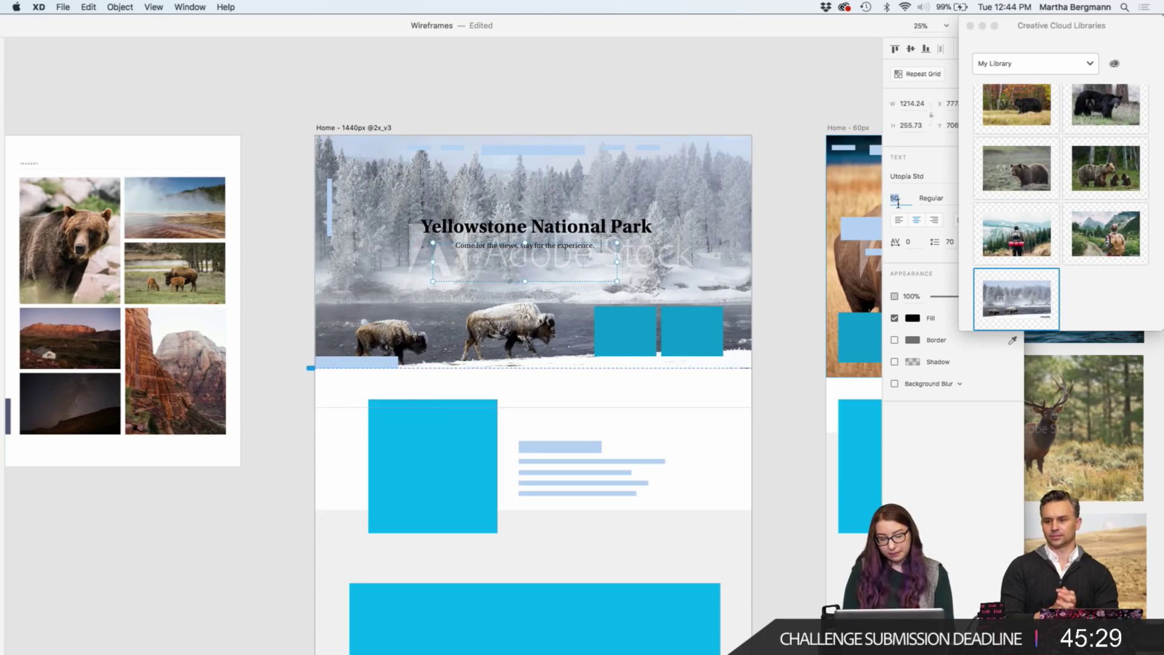
pyautogui.write('90')
pyautogui.press('Return')
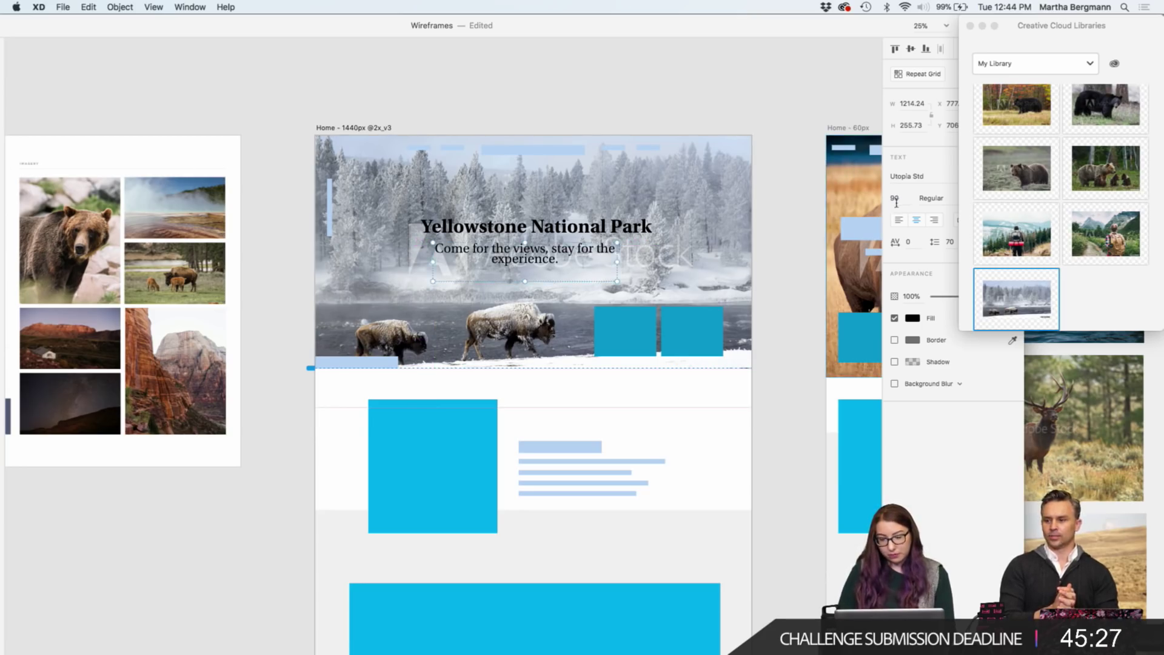
pyautogui.write('70')
pyautogui.press('Return')
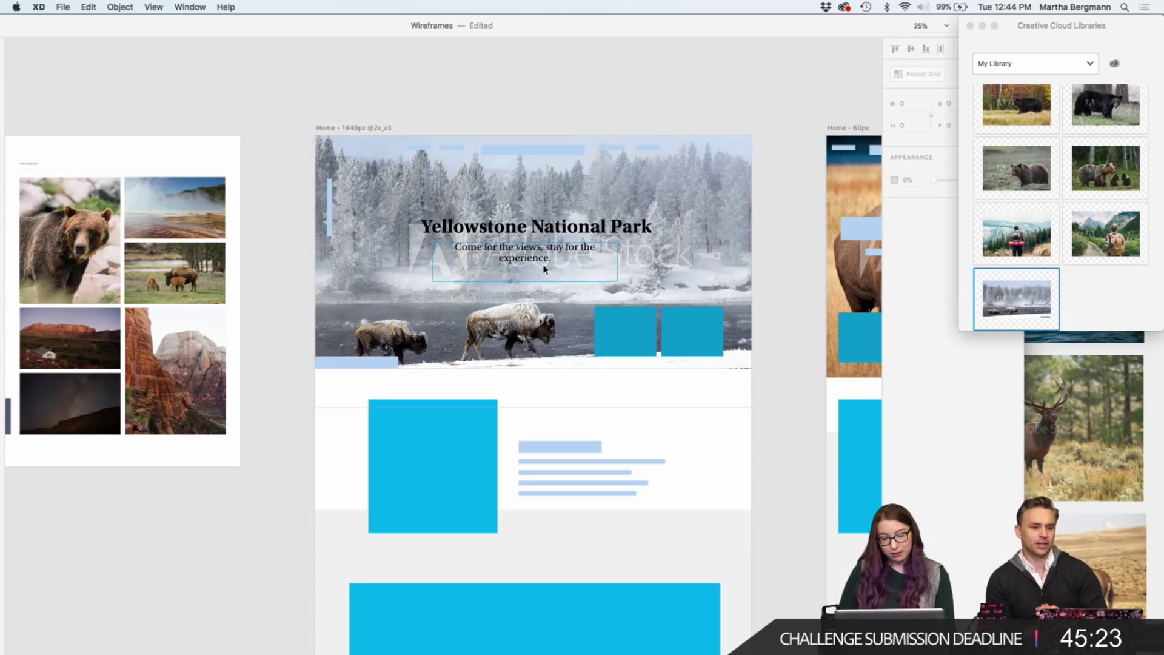
# Replace the tagline with "Get wild in Yellowstone" and set its font size to 80.
pyautogui.write('Get w')
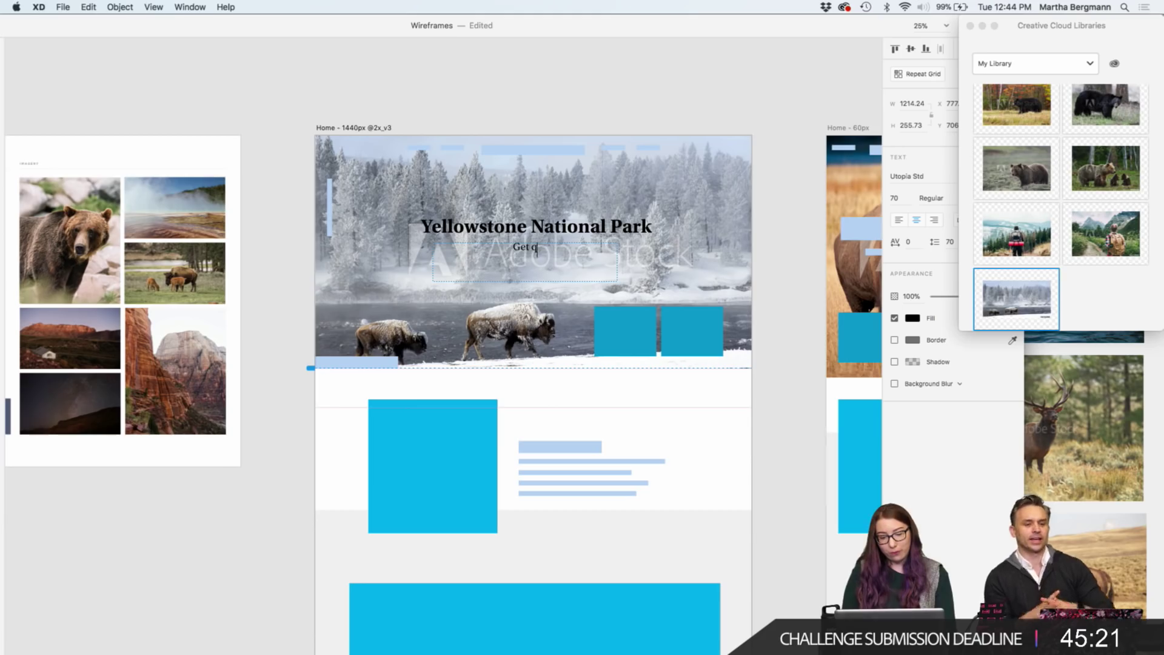
pyautogui.write('ild in Yel')
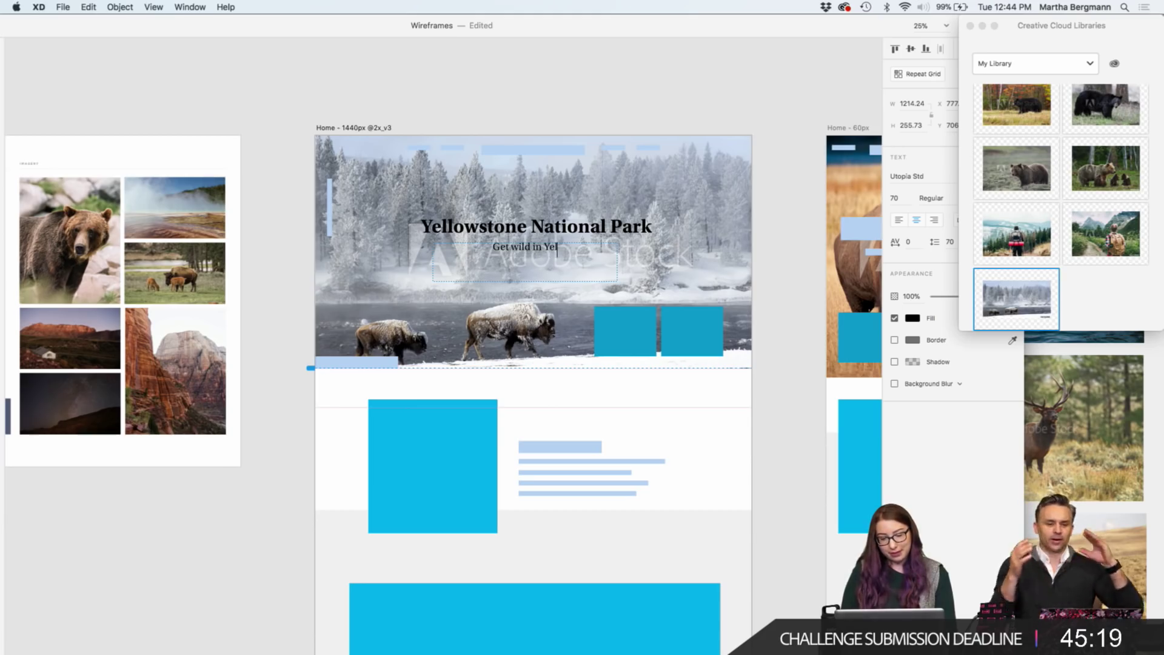
pyautogui.write('lowstone')
pyautogui.press('Escape')
pyautogui.click(896, 198)
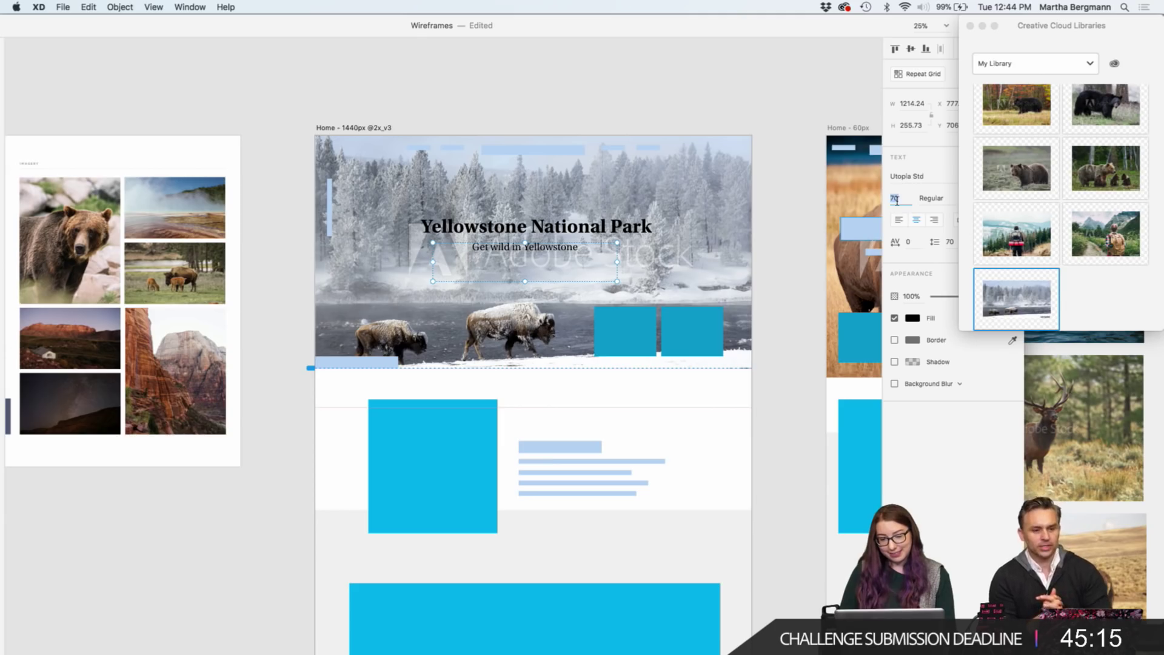
pyautogui.write('80')
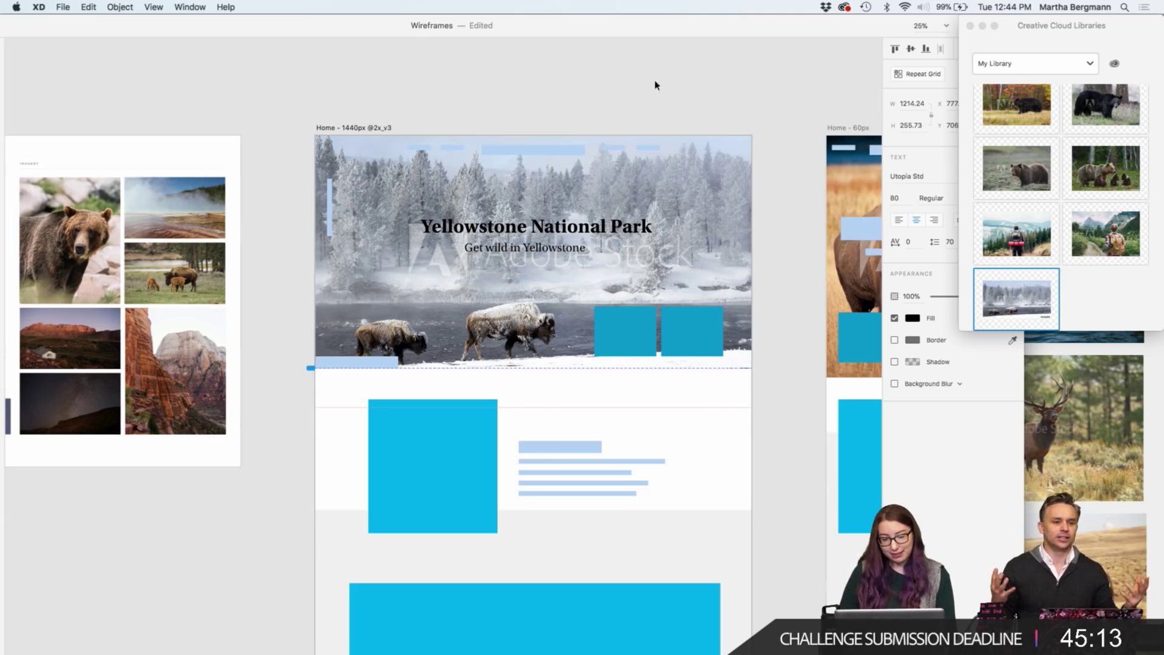
# Change the word "Get" in the hero tagline to "Go" so it reads "Go wild in Yellowstone".
pyautogui.tripleClick(517, 254)
pyautogui.click(482, 248)
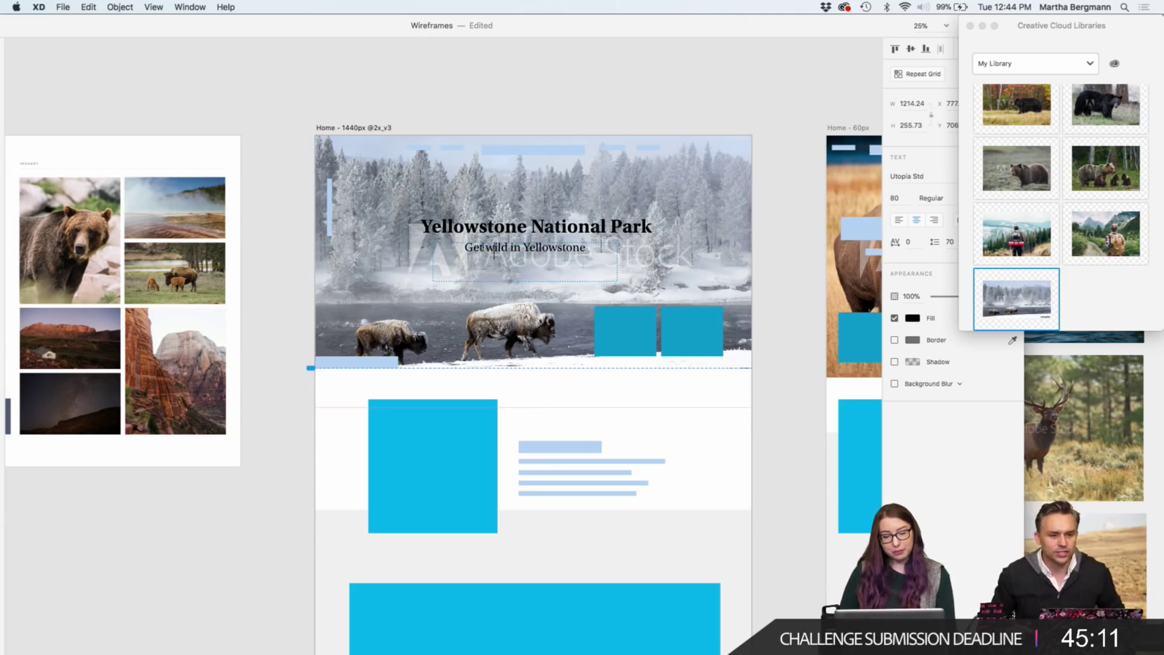
pyautogui.press('BackSpace')
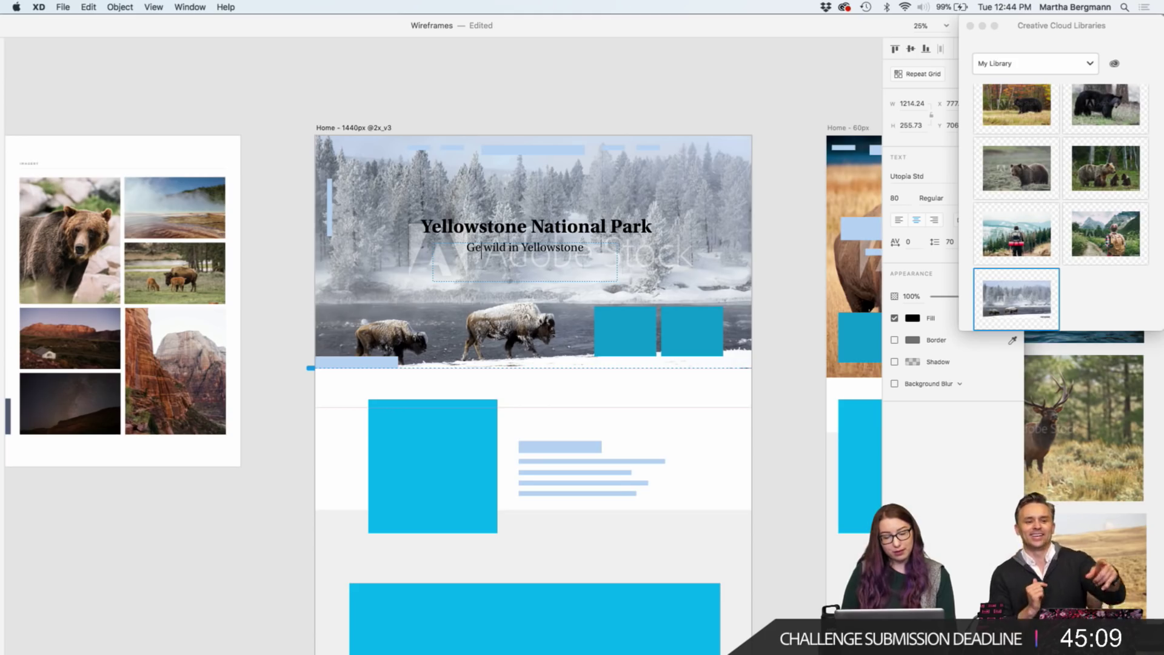
pyautogui.press('BackSpace')
pyautogui.write('o')
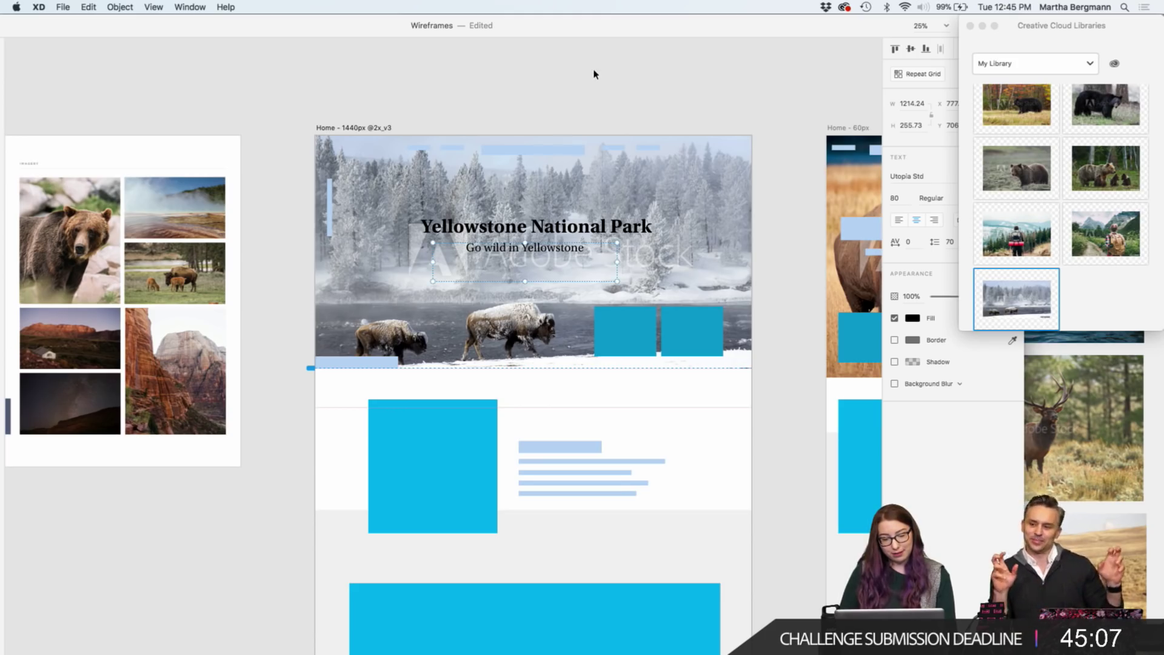
pyautogui.click(594, 74)
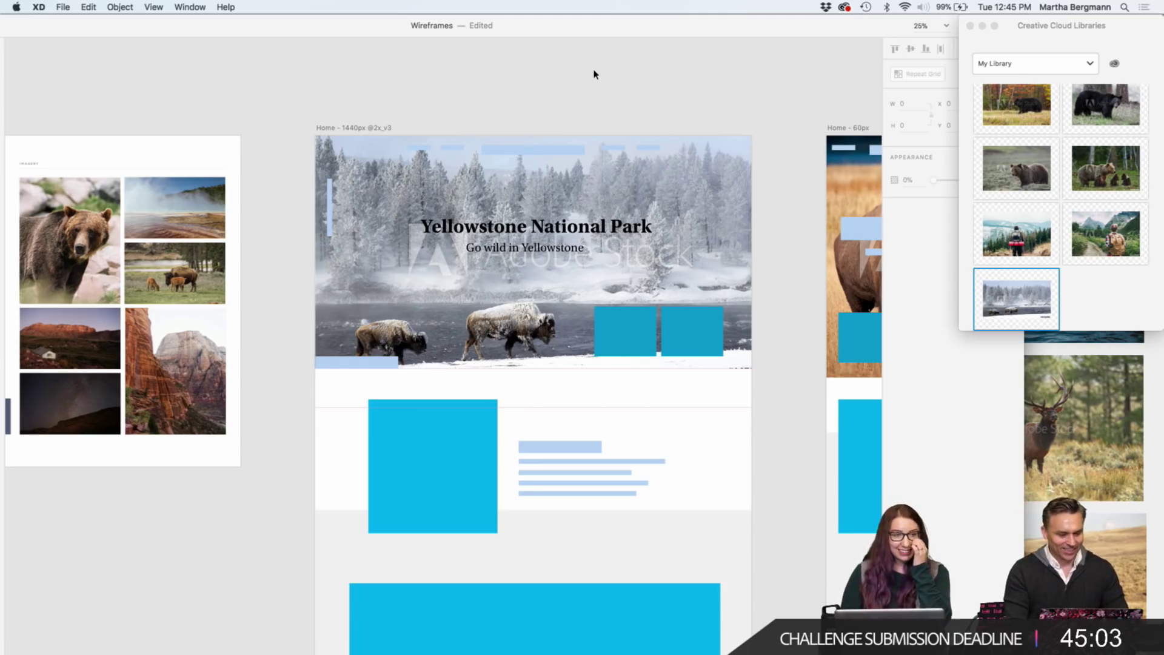
# Shorten the "Go wild in Yellowstone" text box so it fits its single line of text.
pyautogui.hscroll(2, 611, 83)
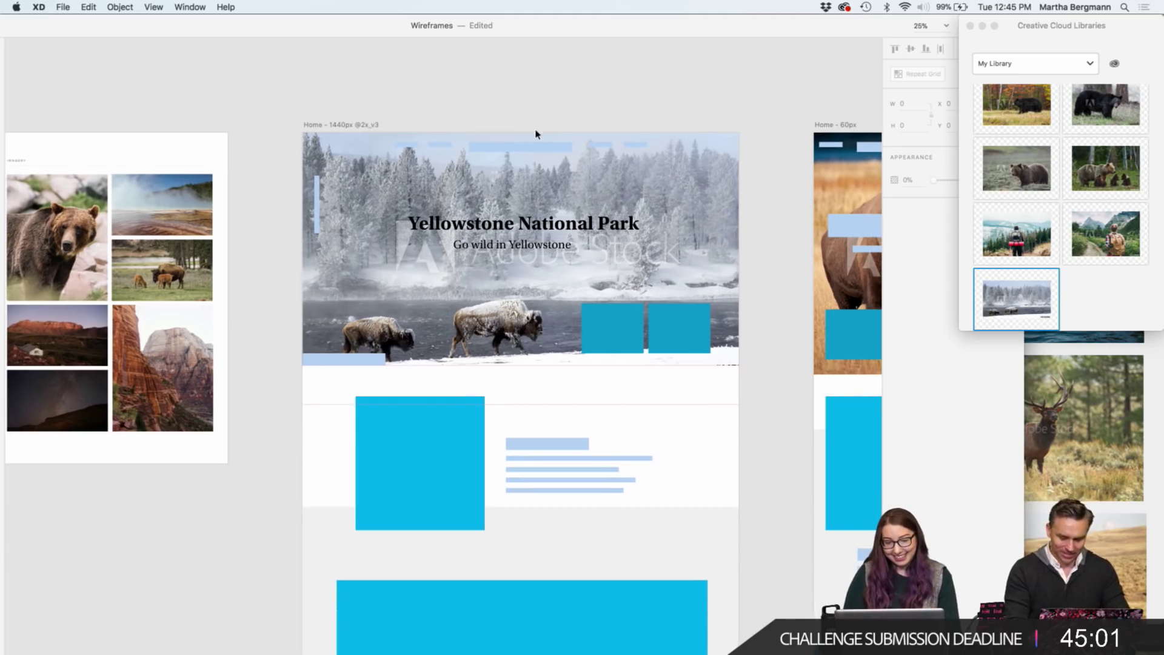
pyautogui.click(466, 255)
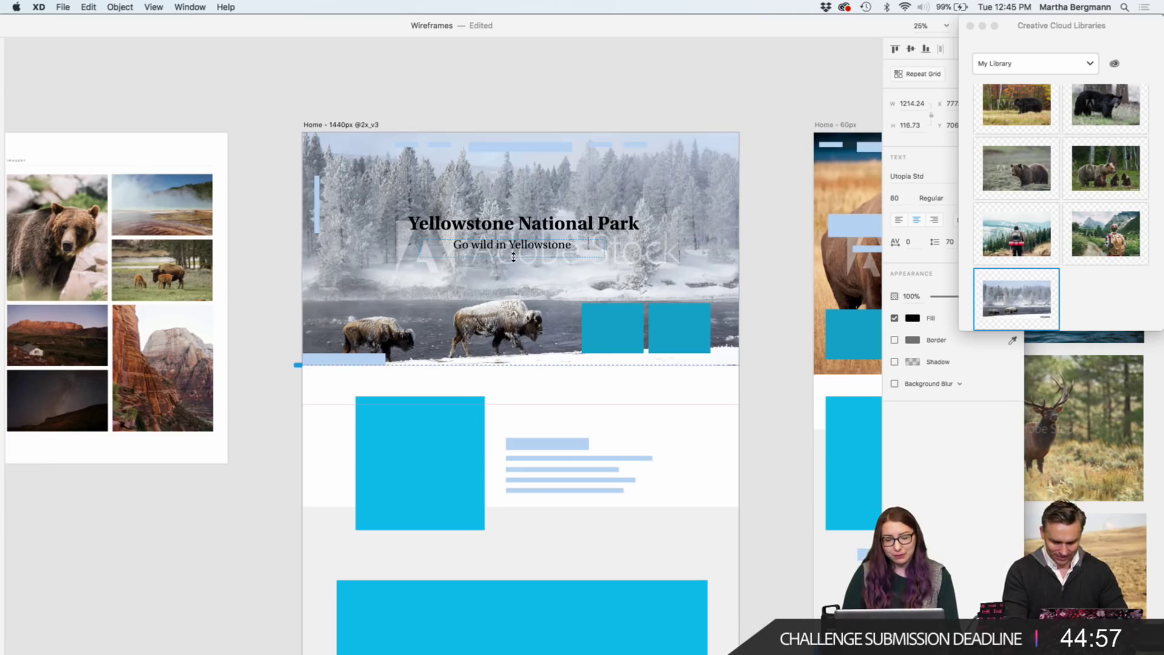
pyautogui.click(512, 75)
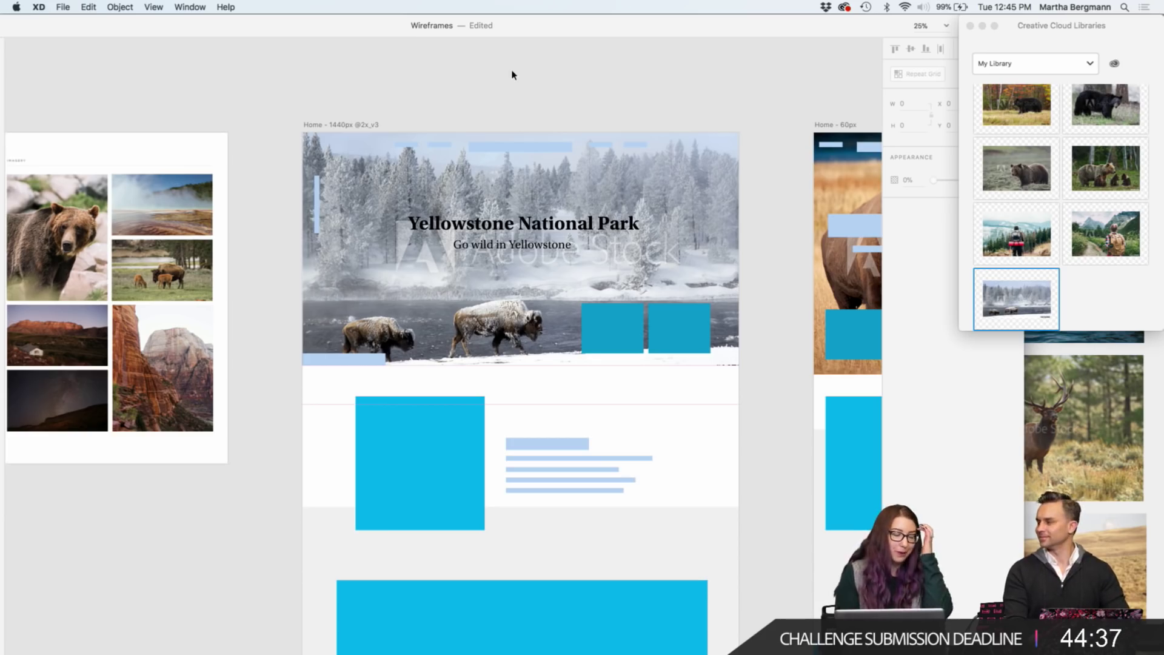
# Copy the Moodboard's OVERVIEW navigation link onto the first navigation placeholder in the desktop hero.
pyautogui.hscroll(-8, 337, 162)
pyautogui.hscroll(6, 338, 163)
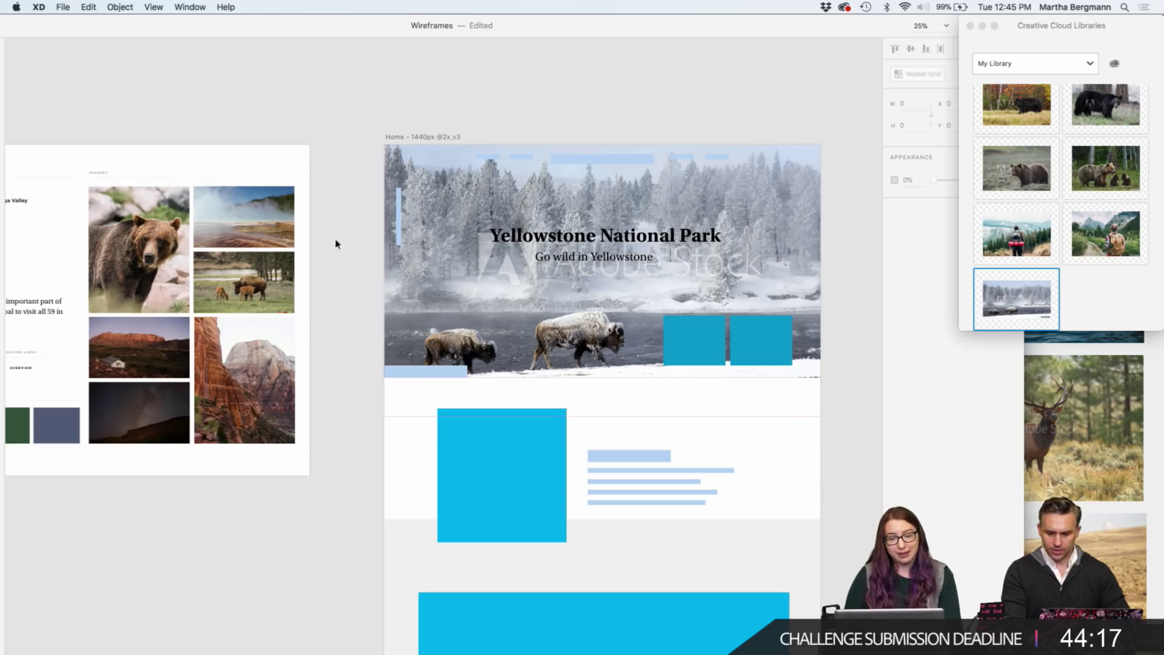
pyautogui.hscroll(2, 354, 260)
pyautogui.scroll(-1, 353, 260)
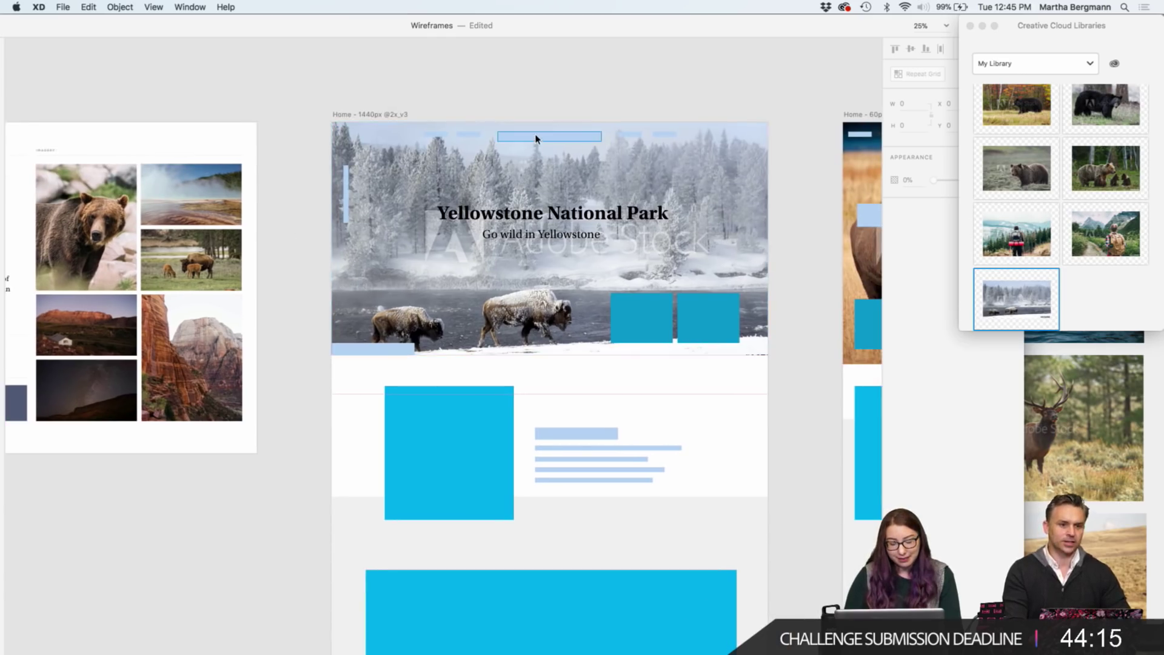
pyautogui.hscroll(-7, 225, 277)
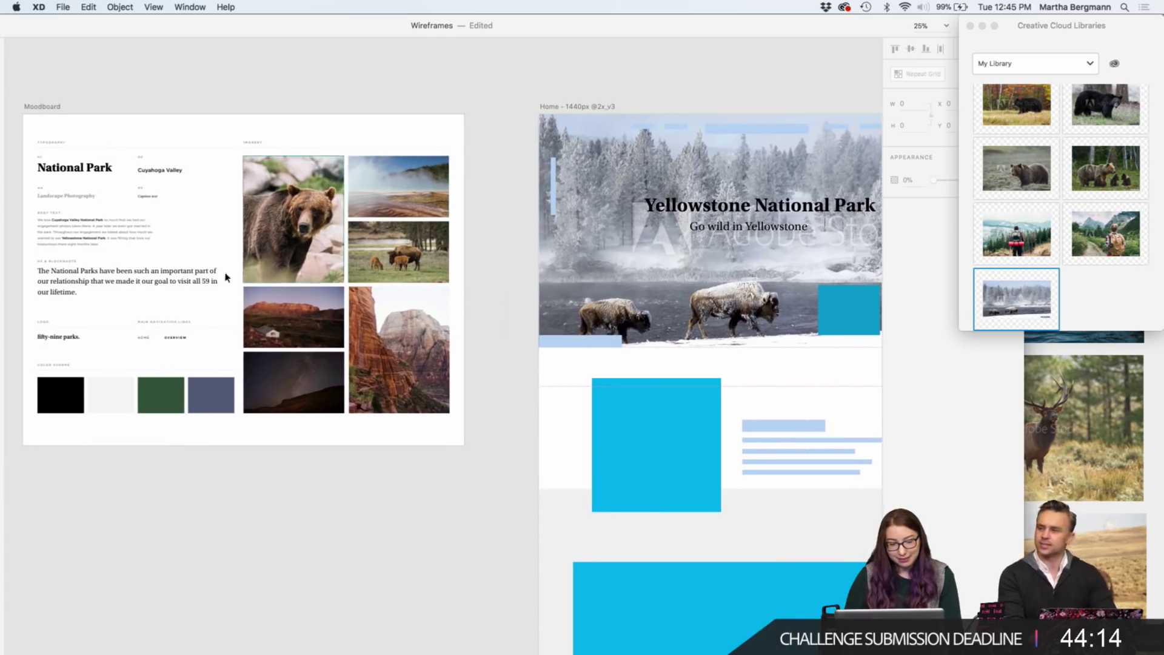
pyautogui.click(159, 339)
pyautogui.click(485, 77)
pyautogui.hscroll(6, 486, 78)
pyautogui.scroll(1, 487, 77)
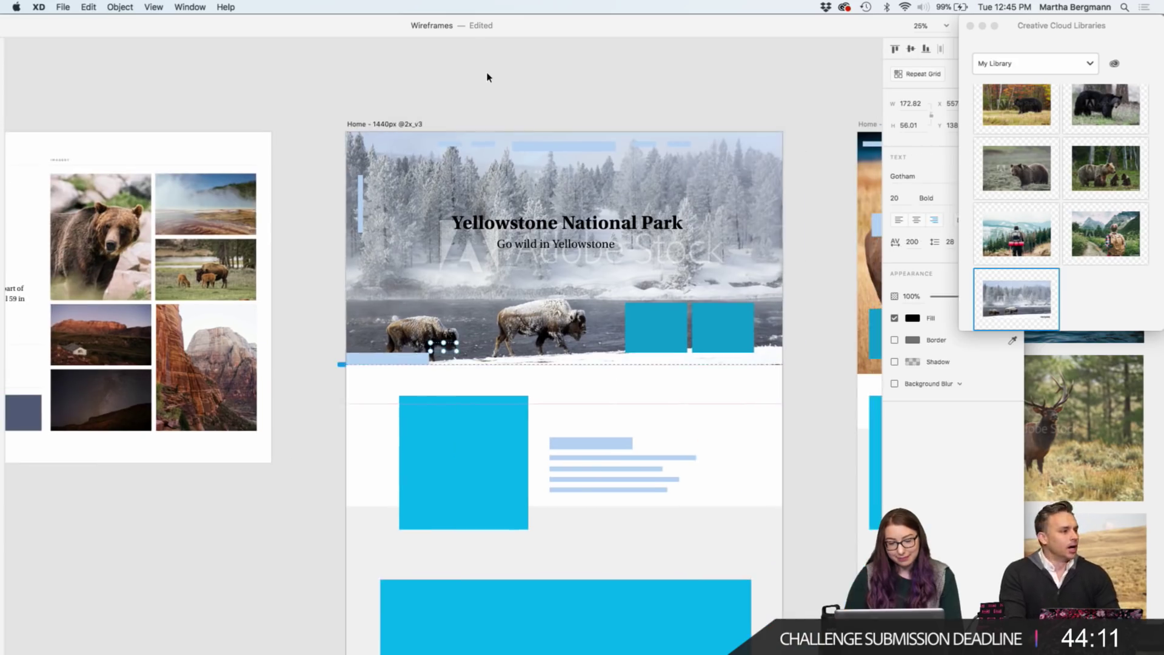
pyautogui.click(450, 148)
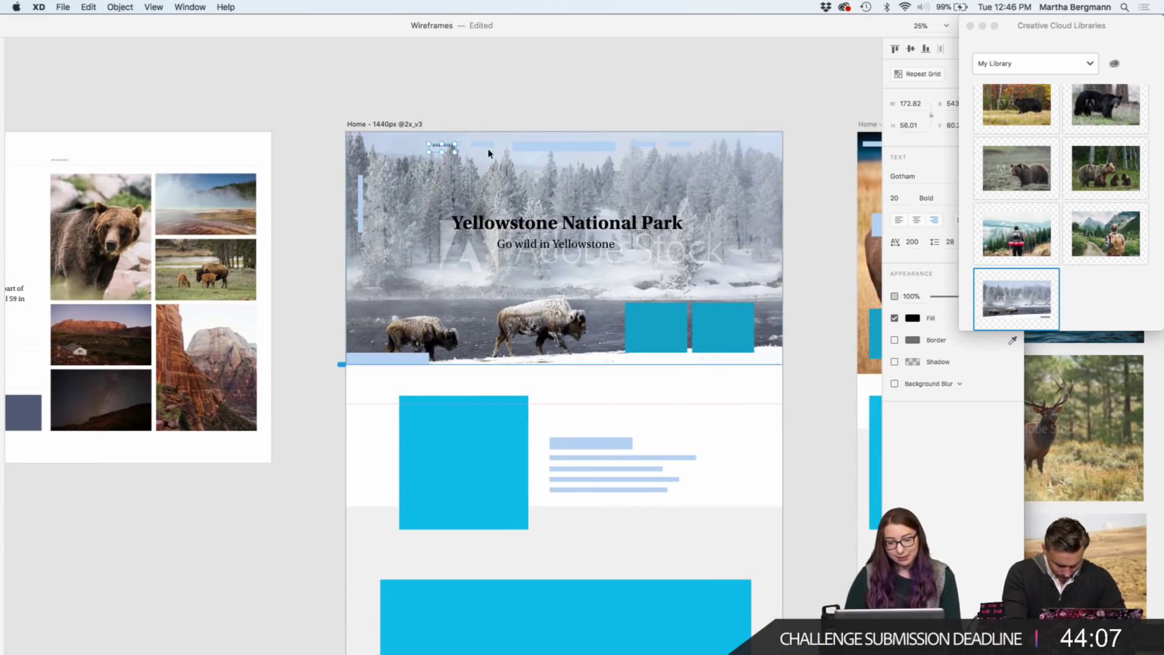
# Delete the two small navigation placeholders left of the wide central bar and nudge the OVERVIEW link up slightly.
pyautogui.press('super+equal')
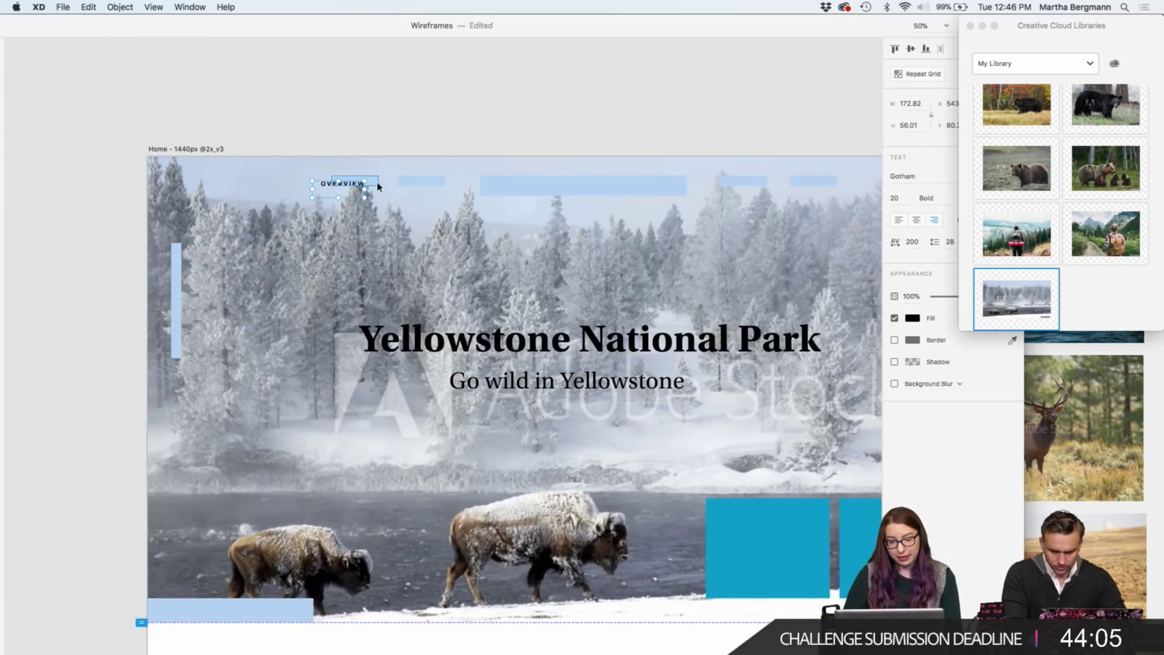
pyautogui.click(377, 182)
pyautogui.press('Delete')
pyautogui.click(420, 182)
pyautogui.press('Delete')
pyautogui.click(362, 183)
pyautogui.hotkey('shift', 'Up')
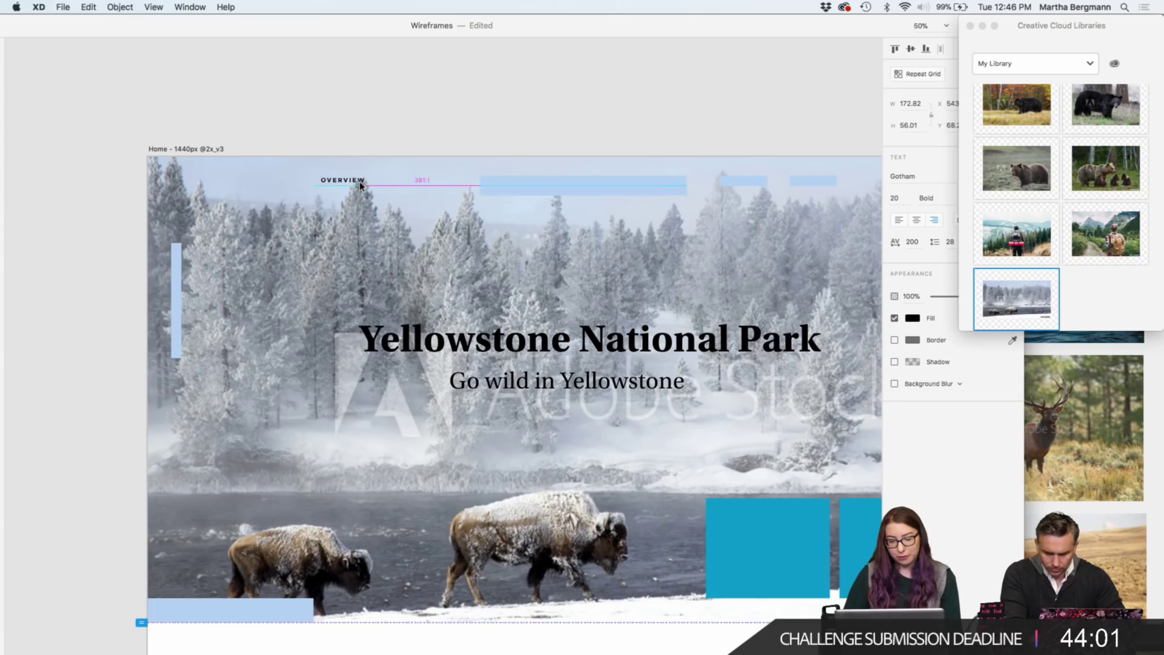
# Duplicate the OVERVIEW link to its right and change the copy's text to ACTIVITIES.
pyautogui.press('super+d')
pyautogui.moveTo(363, 182); pyautogui.dragTo(422, 181)
pyautogui.doubleClick(420, 181)
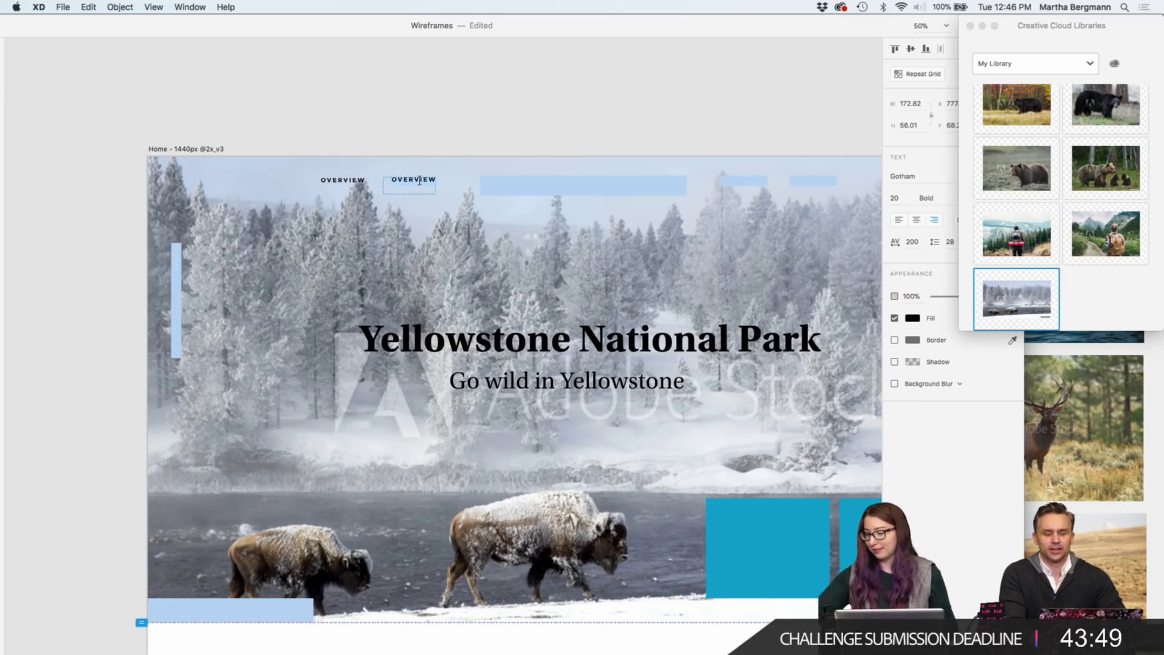
pyautogui.doubleClick(419, 181)
pyautogui.press('BackSpace')
pyautogui.write('ACTIVI')
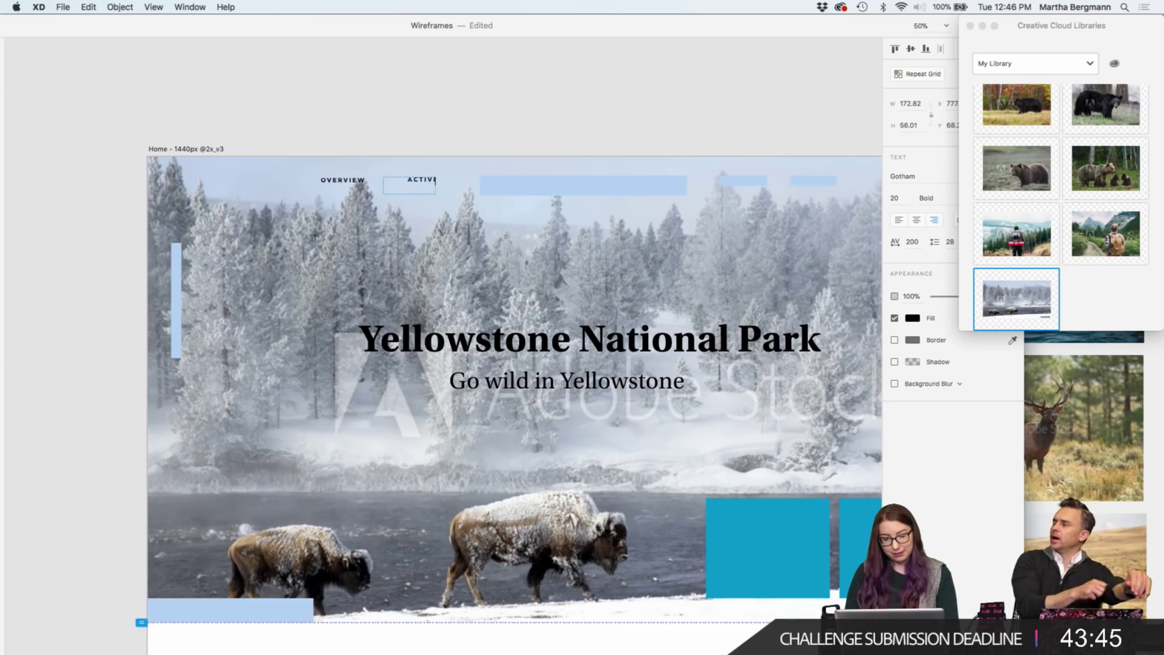
pyautogui.write('TIES')
pyautogui.press('Escape')
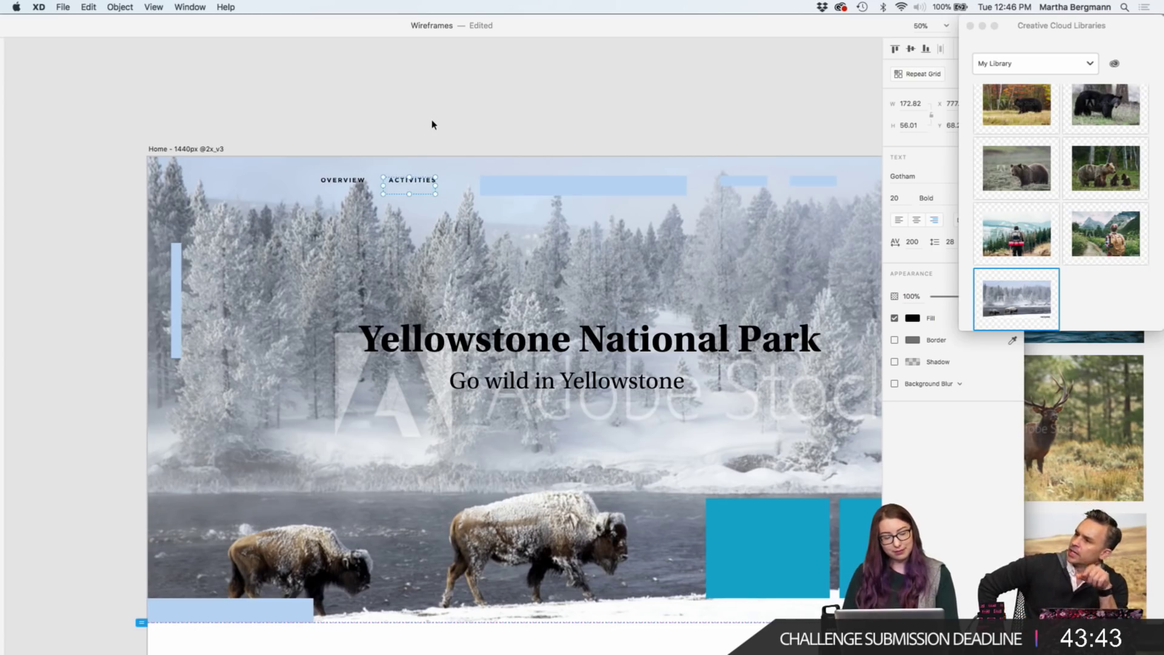
# Place a copy of the ACTIVITIES link over the first placeholder right of the wide central bar and retitle it LODGING.
pyautogui.press('super+c')
pyautogui.press('super+v')
pyautogui.moveTo(424, 179); pyautogui.dragTo(750, 213)
pyautogui.click(750, 90)
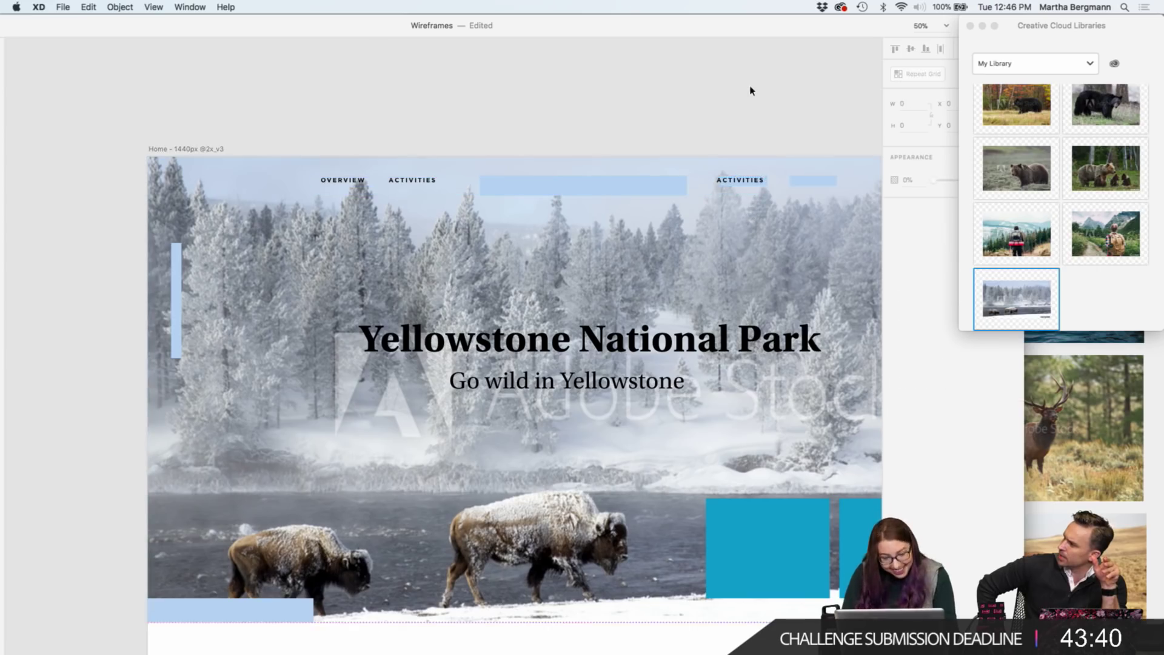
pyautogui.click(752, 182)
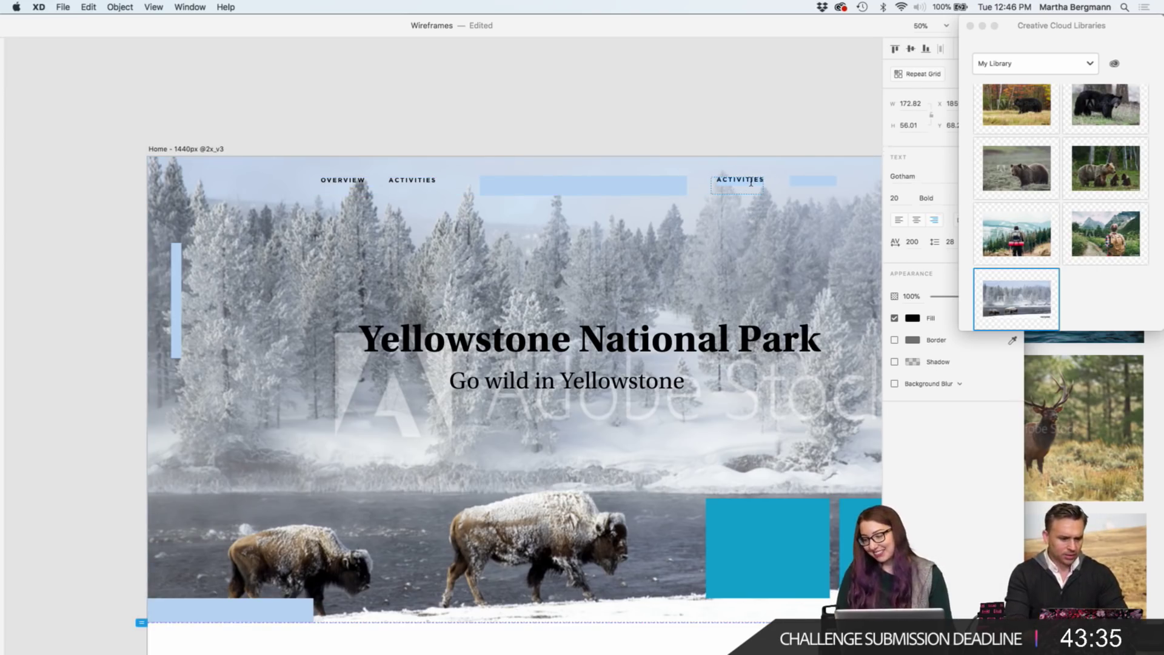
pyautogui.doubleClick(750, 181)
pyautogui.write('LOD')
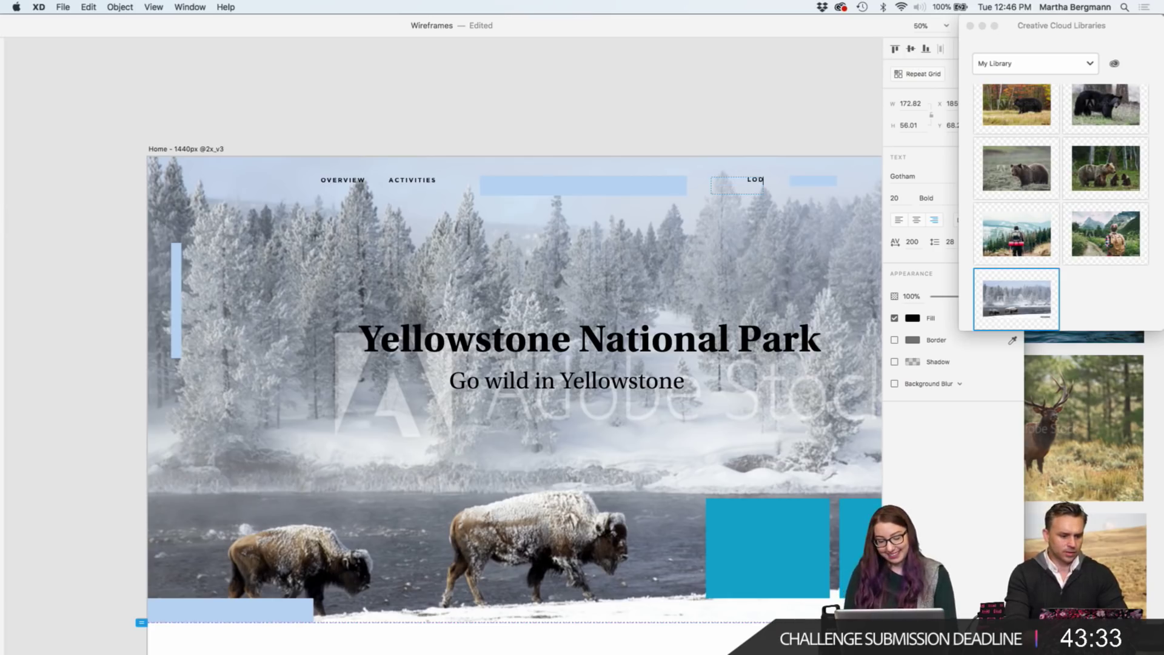
pyautogui.write('GING')
pyautogui.press('Escape')
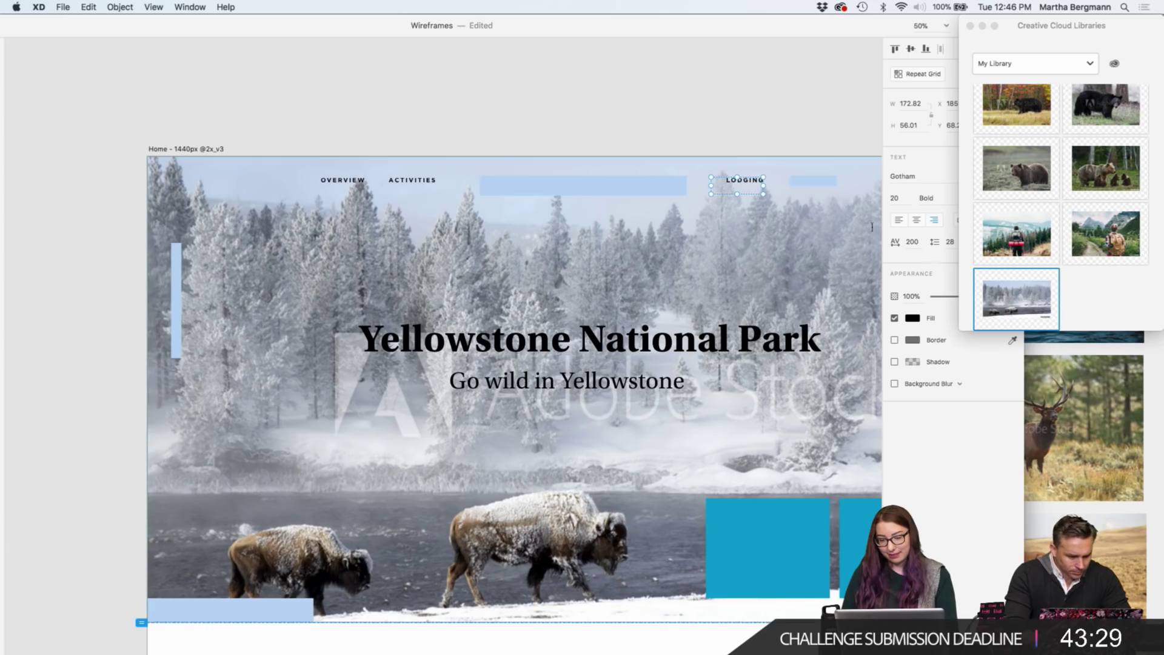
# Center-align the text of the OVERVIEW, ACTIVITIES and LODGING links in the desktop hero's navigation.
pyautogui.click(339, 181)
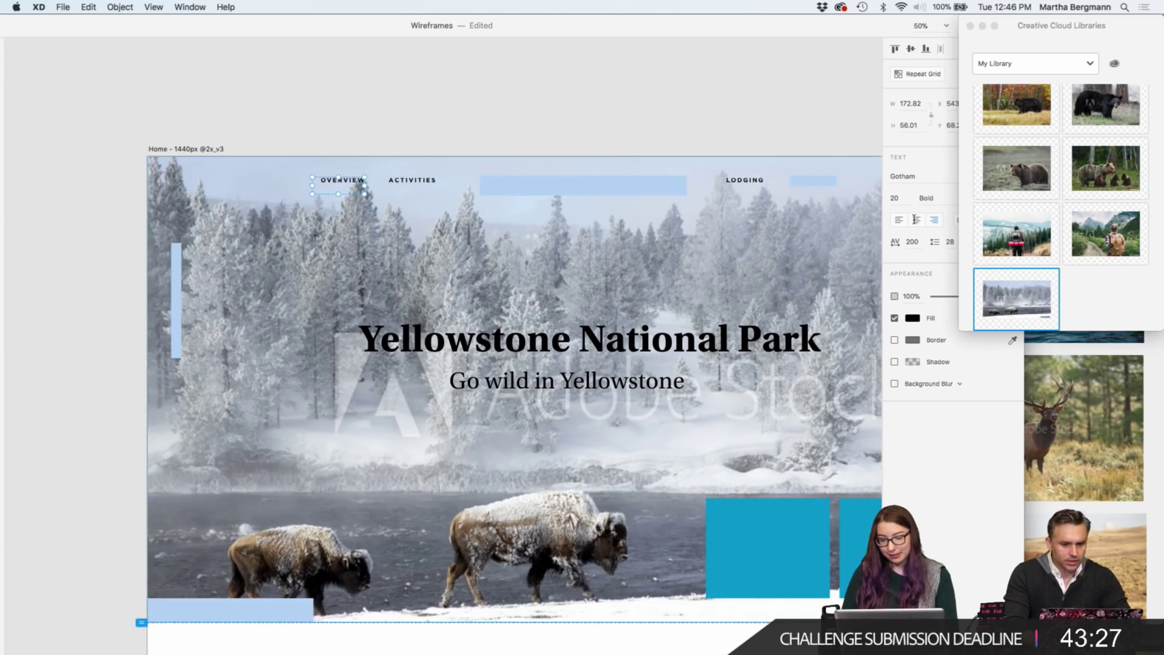
pyautogui.click(409, 180)
pyautogui.click(916, 220)
pyautogui.click(736, 181)
pyautogui.click(916, 220)
# Replace the last navigation placeholder, right of LODGING, with a copy of the LODGING link retitled SEASONS.
pyautogui.press('super+d')
pyautogui.moveTo(748, 182); pyautogui.dragTo(822, 185)
pyautogui.click(793, 114)
pyautogui.press('Escape')
pyautogui.click(776, 92)
pyautogui.hscroll(2, 776, 93)
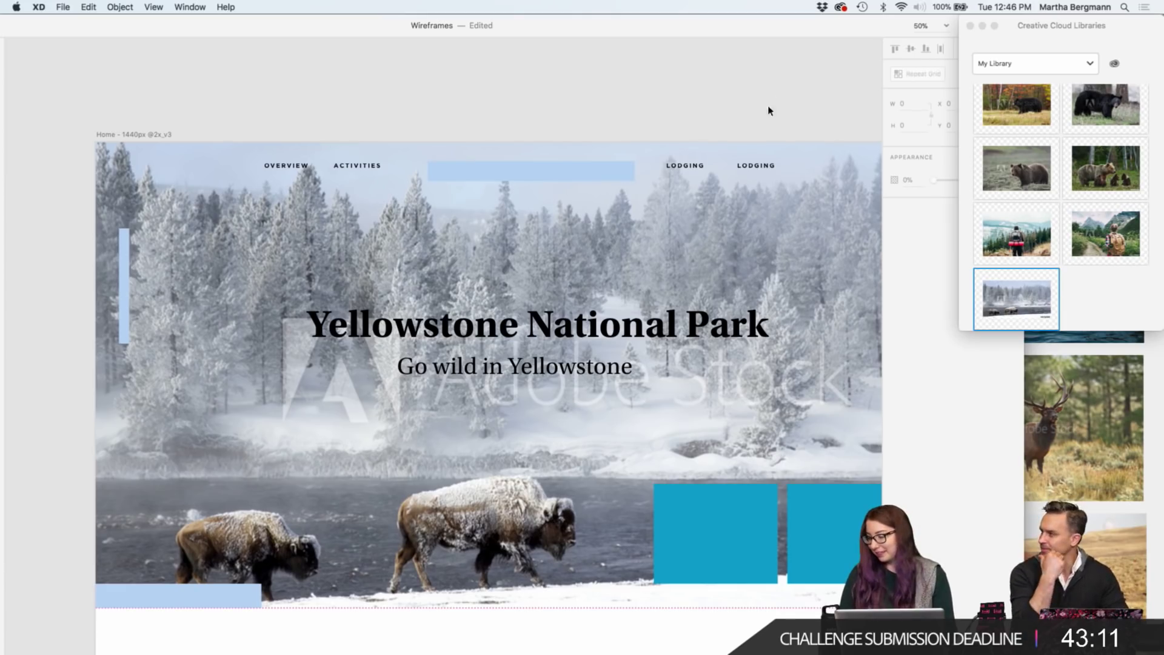
pyautogui.doubleClick(757, 167)
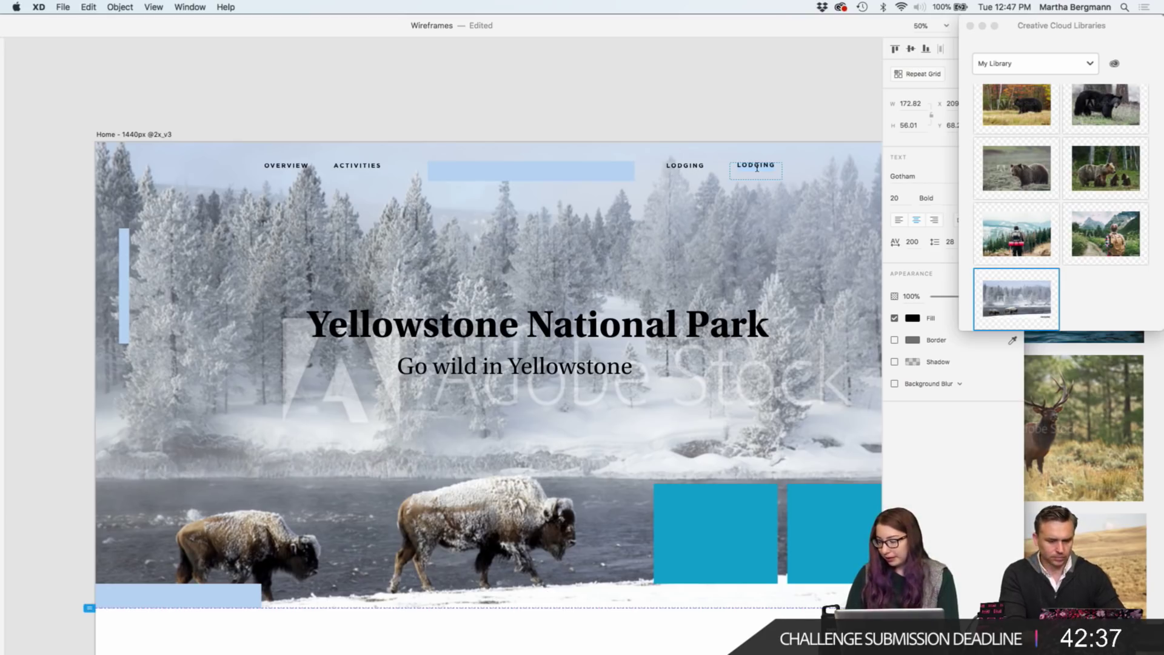
pyautogui.write('SEASO')
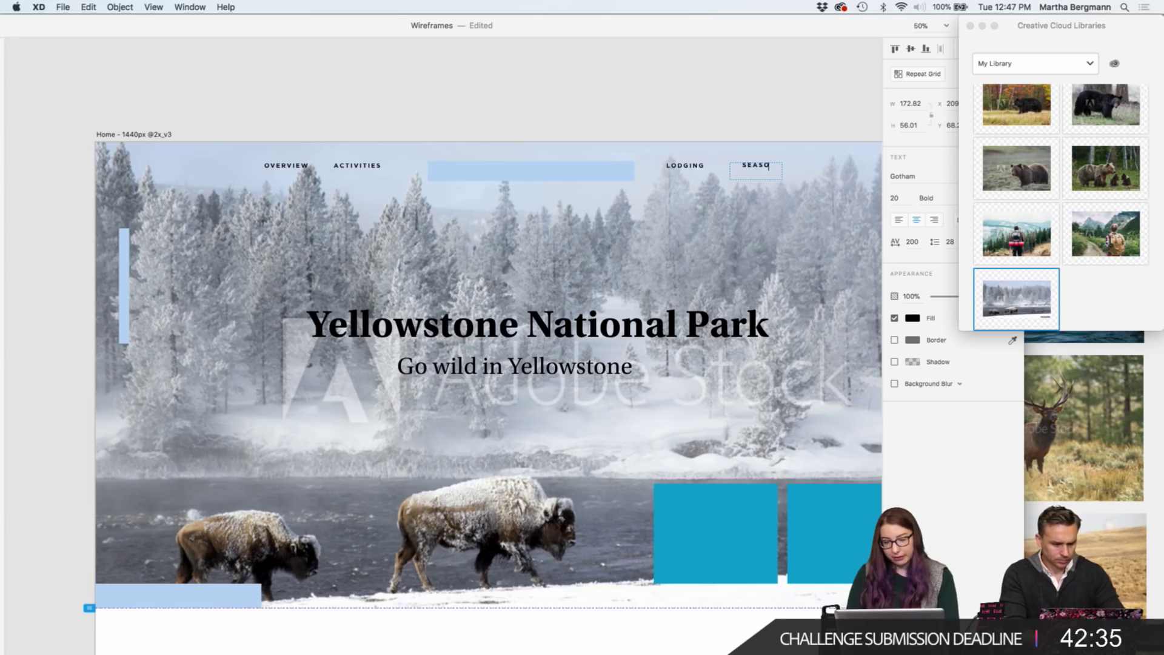
pyautogui.write('NS')
pyautogui.click(688, 78)
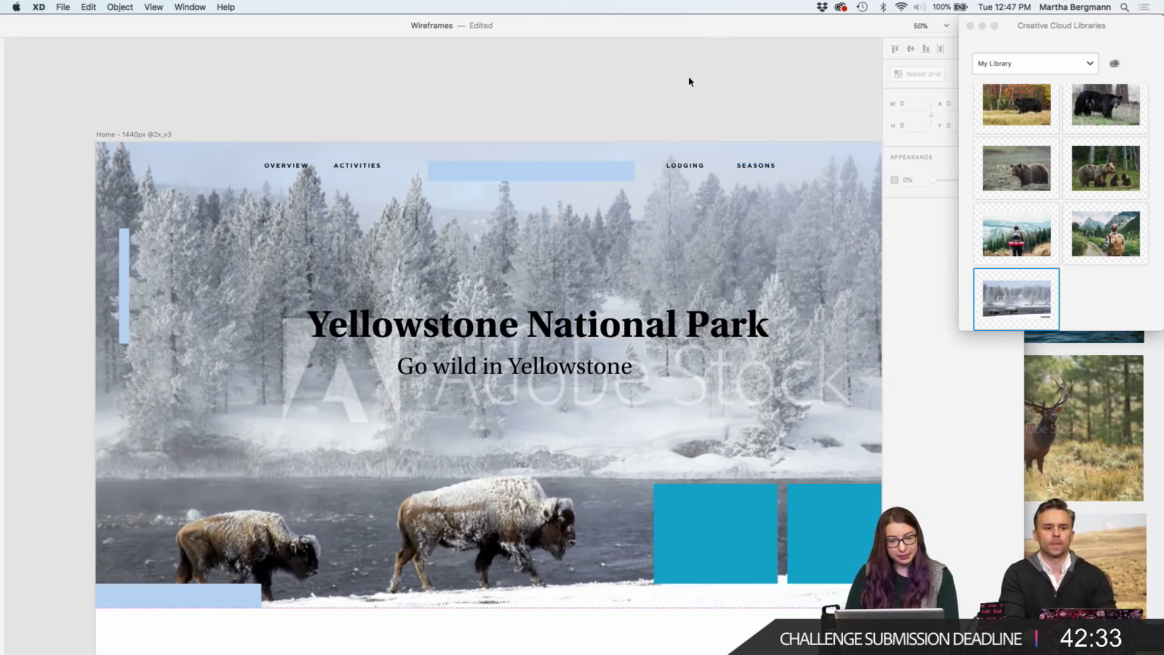
pyautogui.scroll(-1, 689, 81)
pyautogui.hscroll(2, 689, 81)
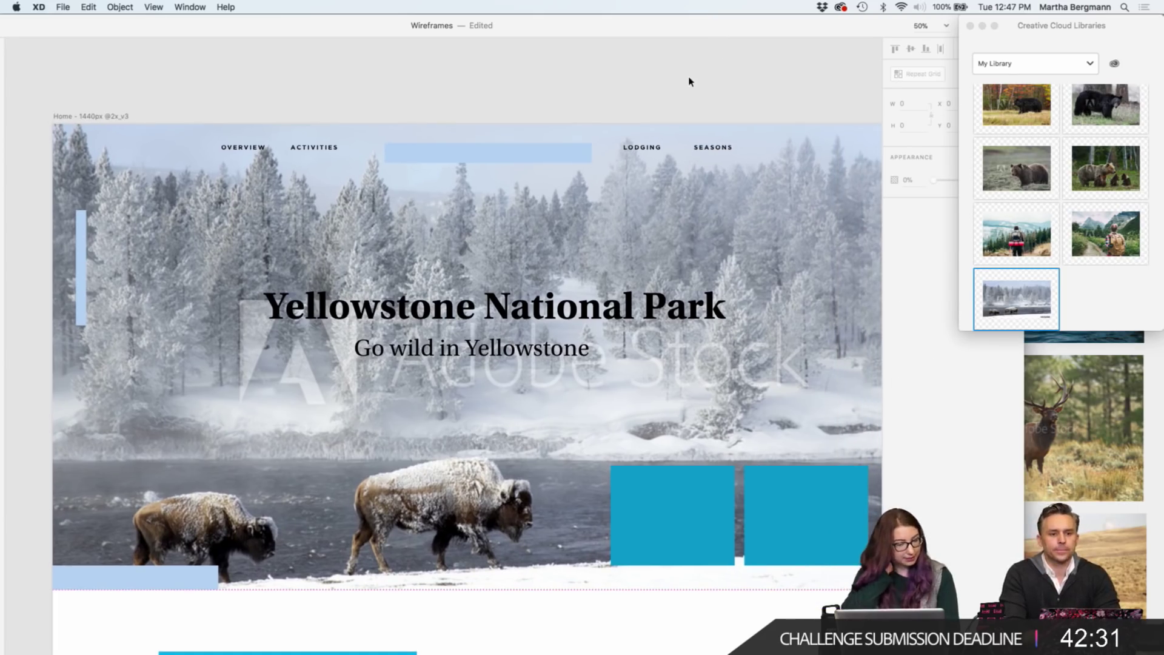
pyautogui.click(650, 153)
pyautogui.click(623, 80)
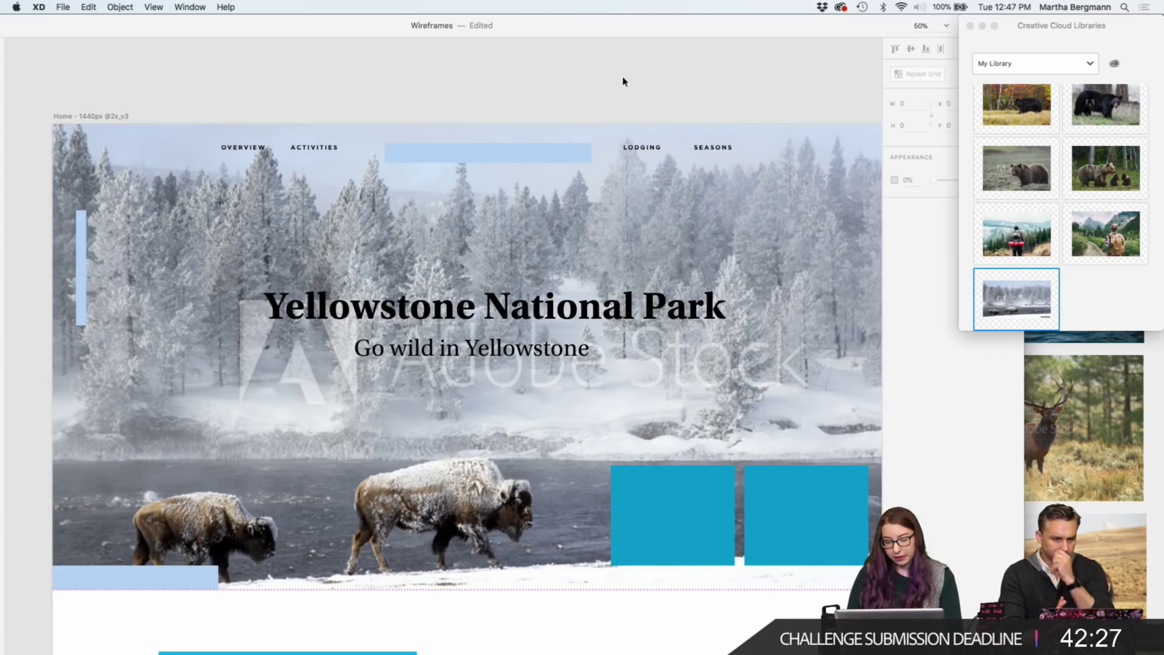
pyautogui.press('super+minus')
pyautogui.scroll(-2, 561, 104)
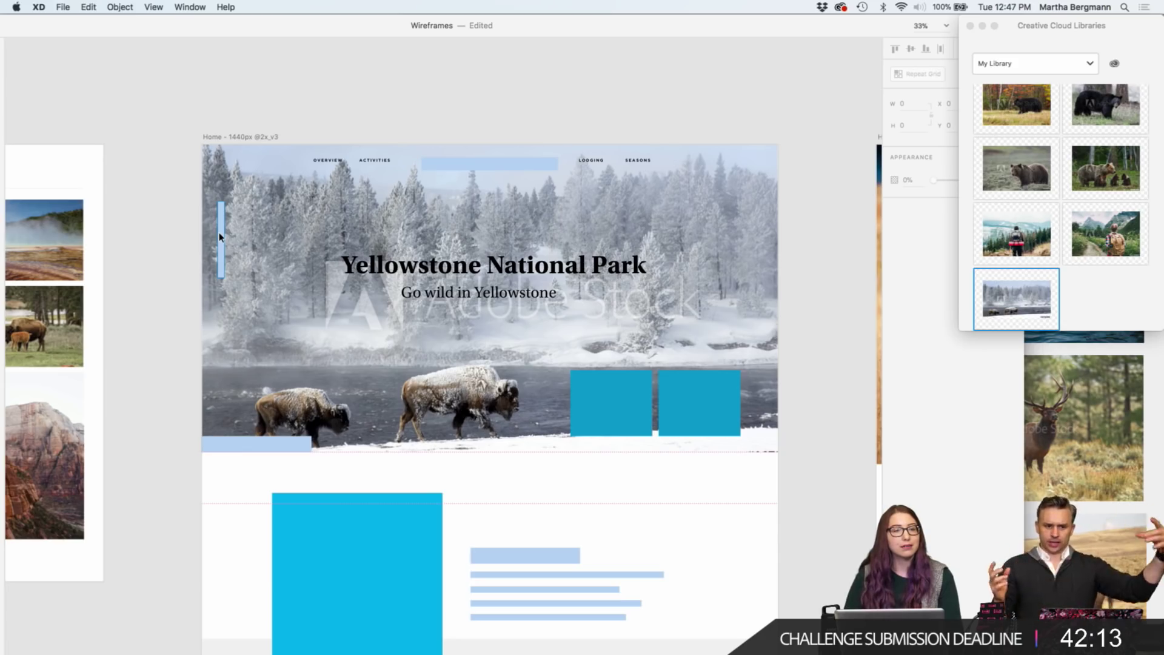
pyautogui.click(223, 136)
pyautogui.click(206, 96)
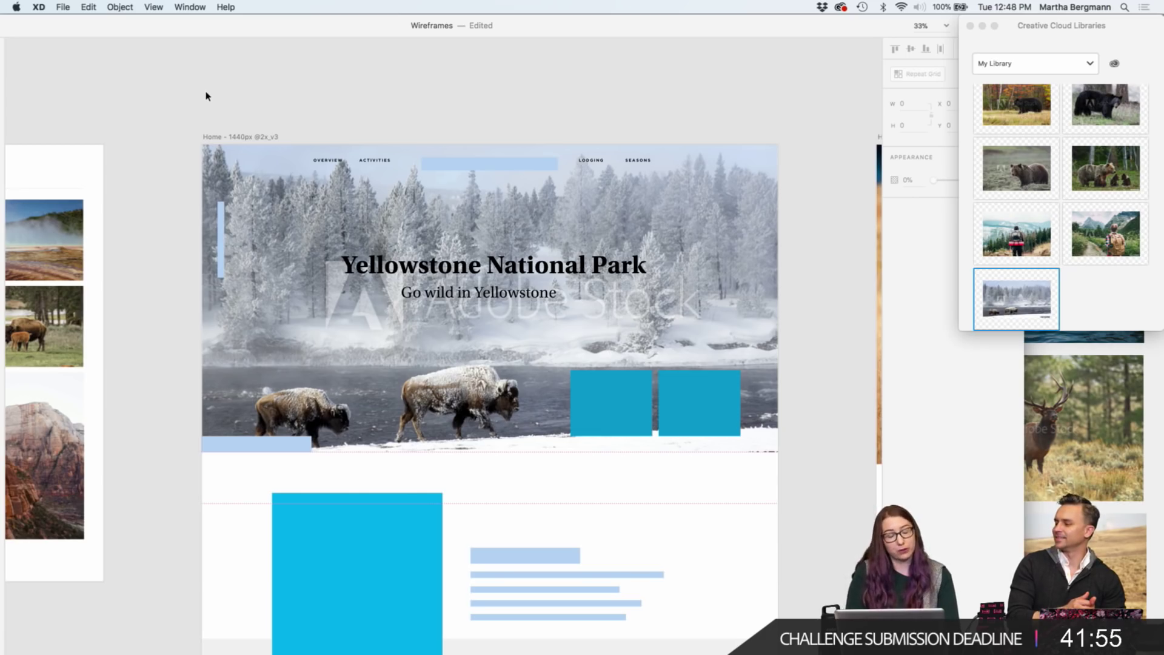
# Select the desktop Home artboard and move the Creative Cloud Libraries window aside to uncover the artboard's properties.
pyautogui.press('super+0')
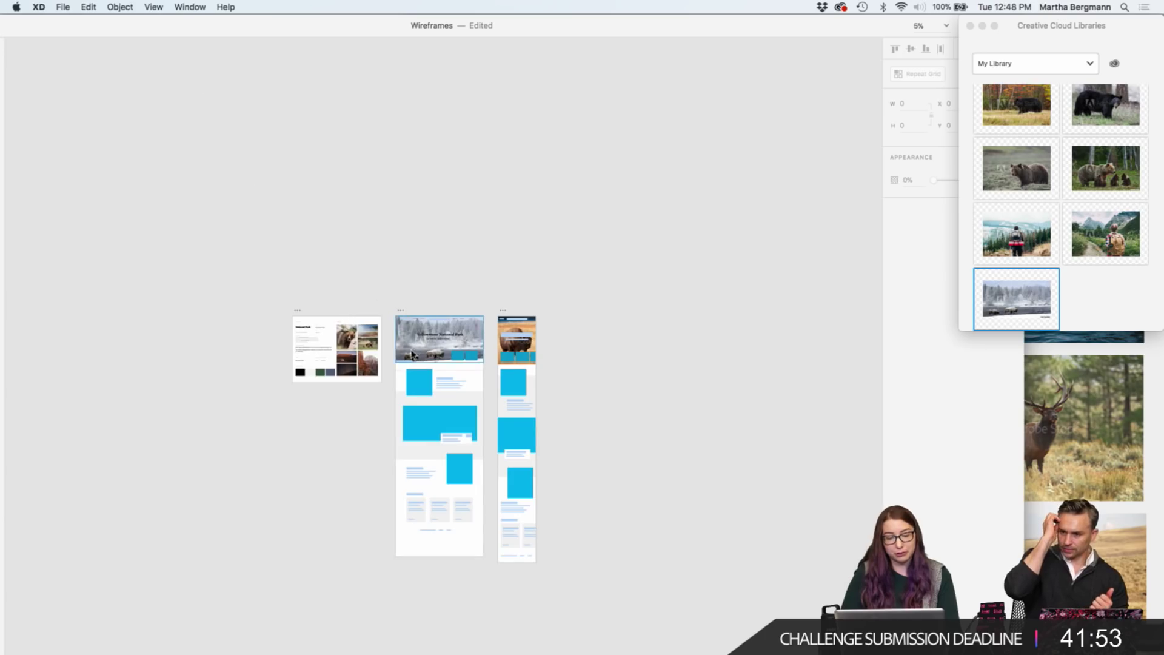
pyautogui.scroll(-3, 411, 348)
pyautogui.press('super+equal')
pyautogui.scroll(5, 411, 354)
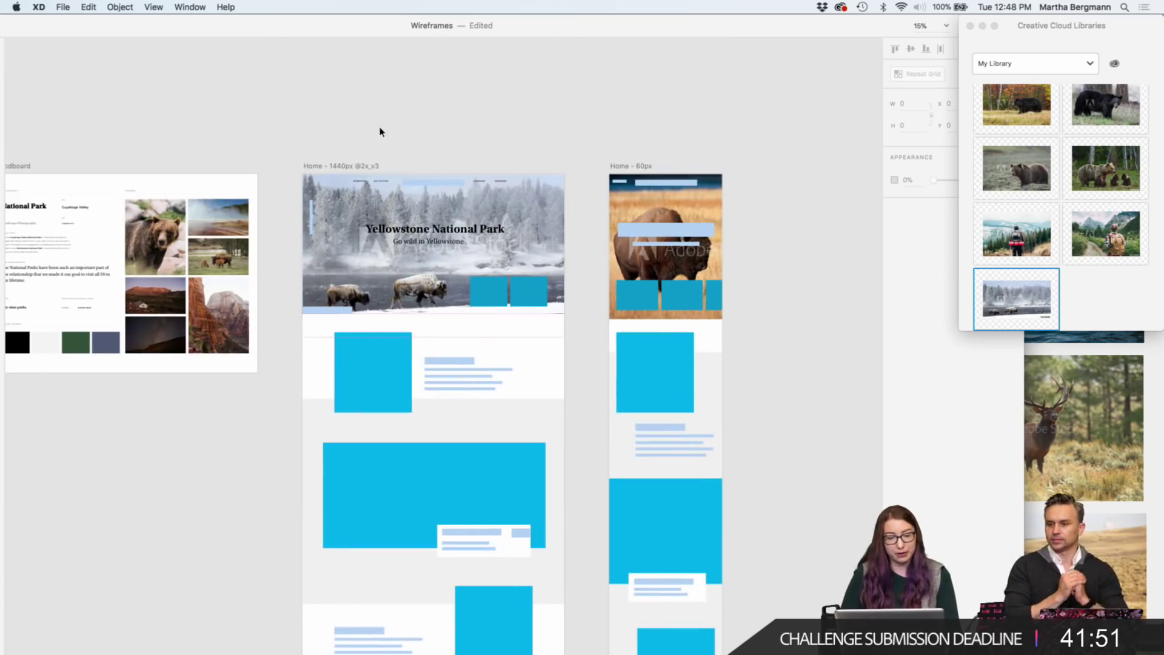
pyautogui.click(344, 166)
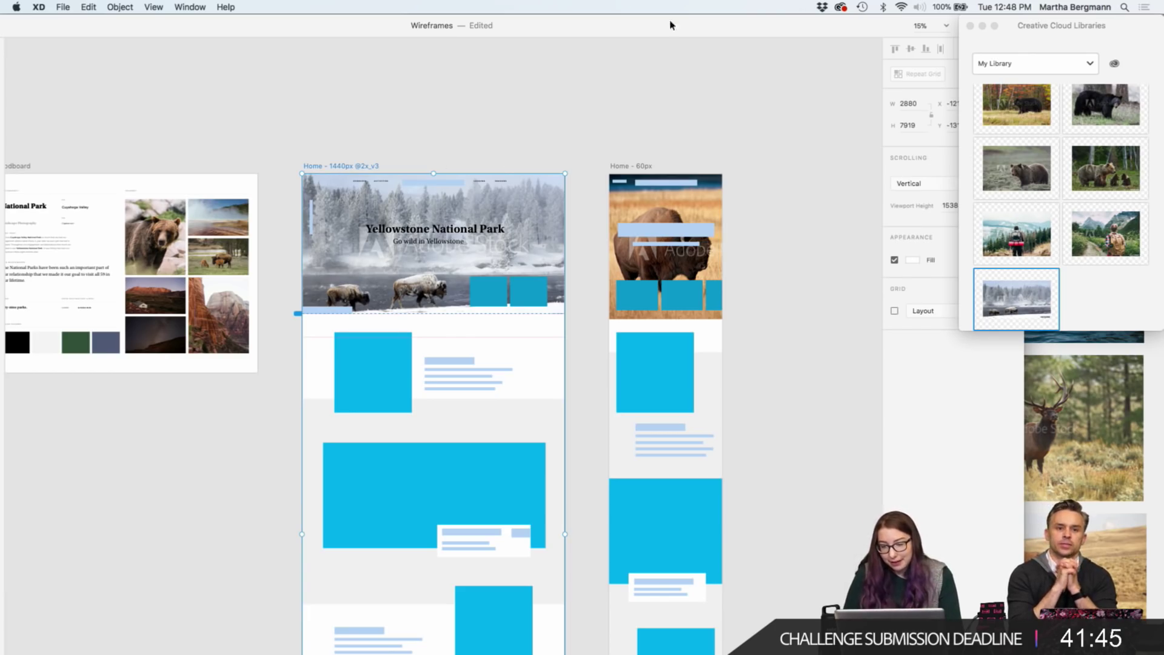
pyautogui.moveTo(1021, 27); pyautogui.dragTo(1113, 26)
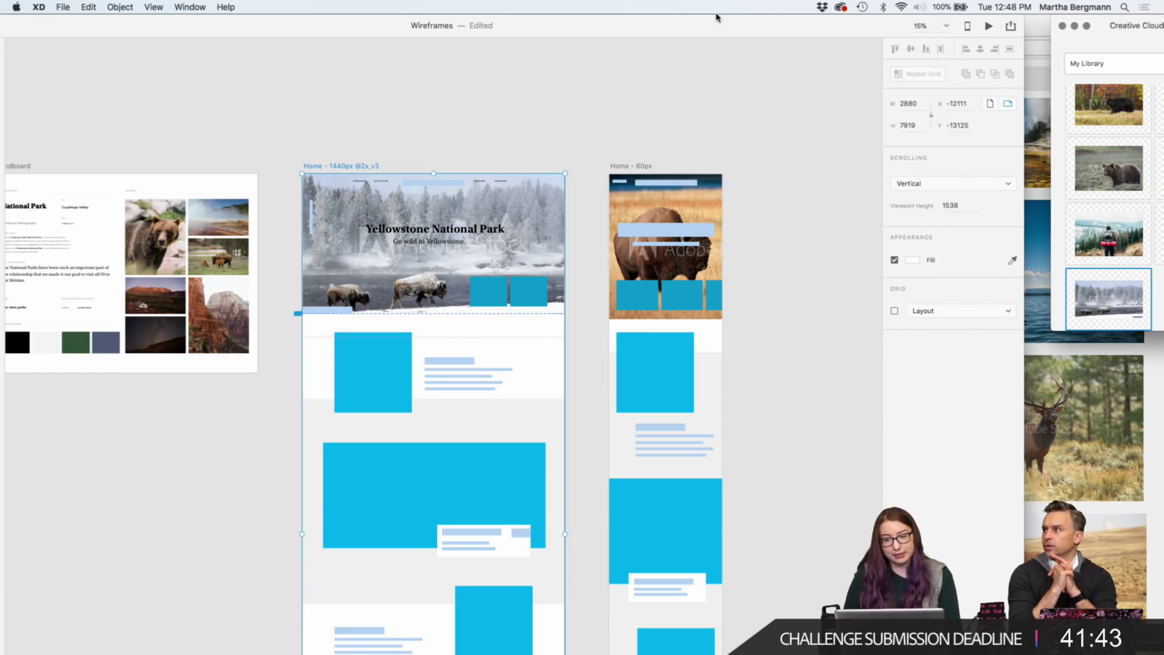
# Select all the content on the desktop Home artboard and scale it down proportionally to about half its size.
pyautogui.scroll(-5, 469, 194)
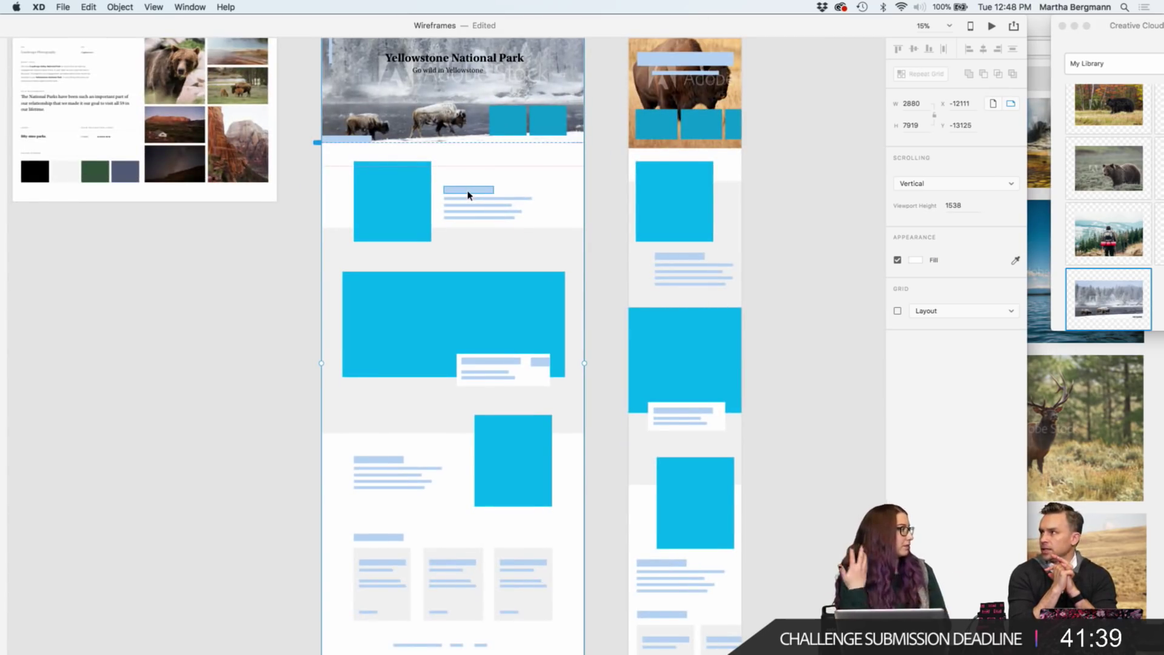
pyautogui.scroll(-3, 472, 252)
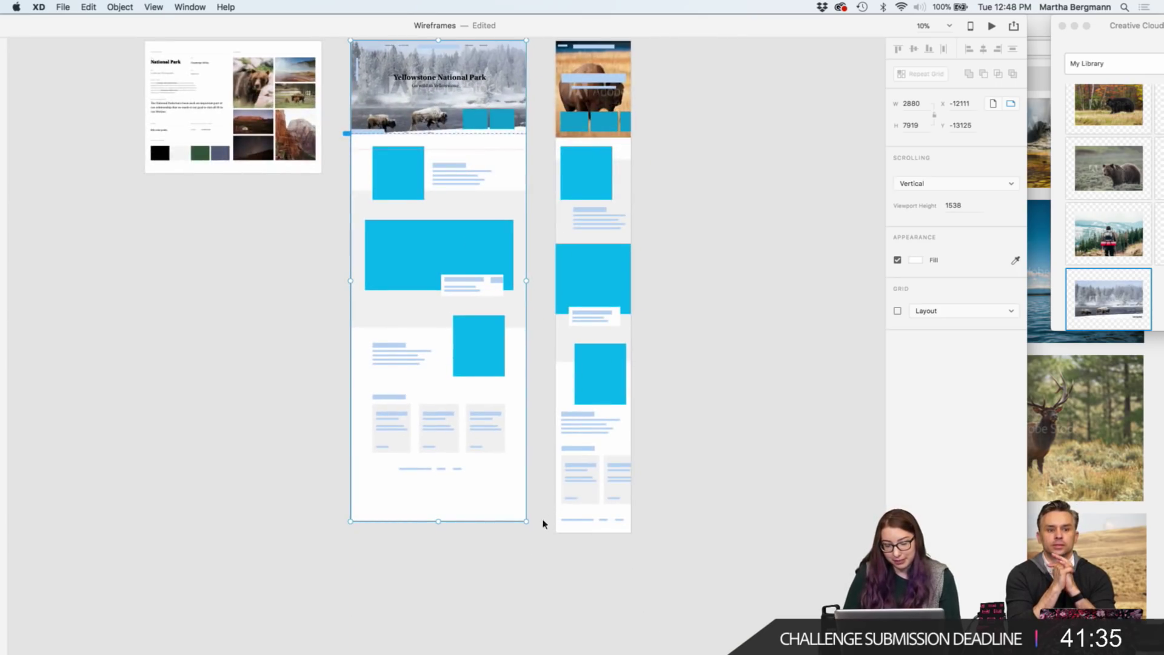
pyautogui.scroll(2, 527, 521)
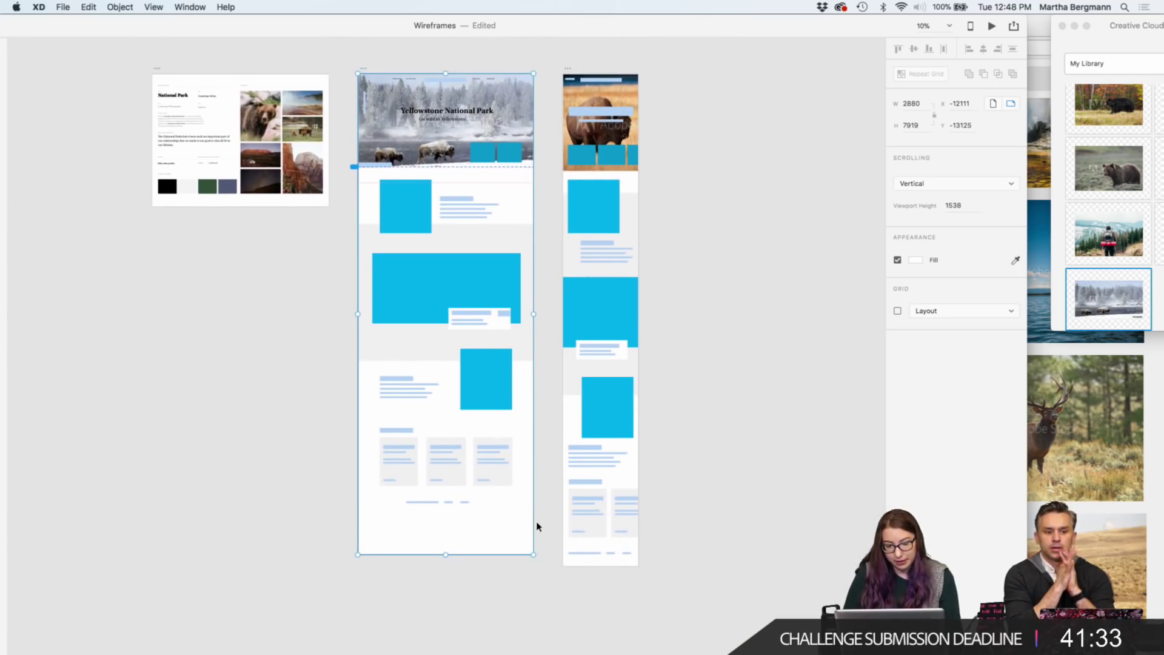
pyautogui.moveTo(542, 561); pyautogui.dragTo(356, 70)
pyautogui.moveTo(531, 504); pyautogui.dragTo(451, 392)
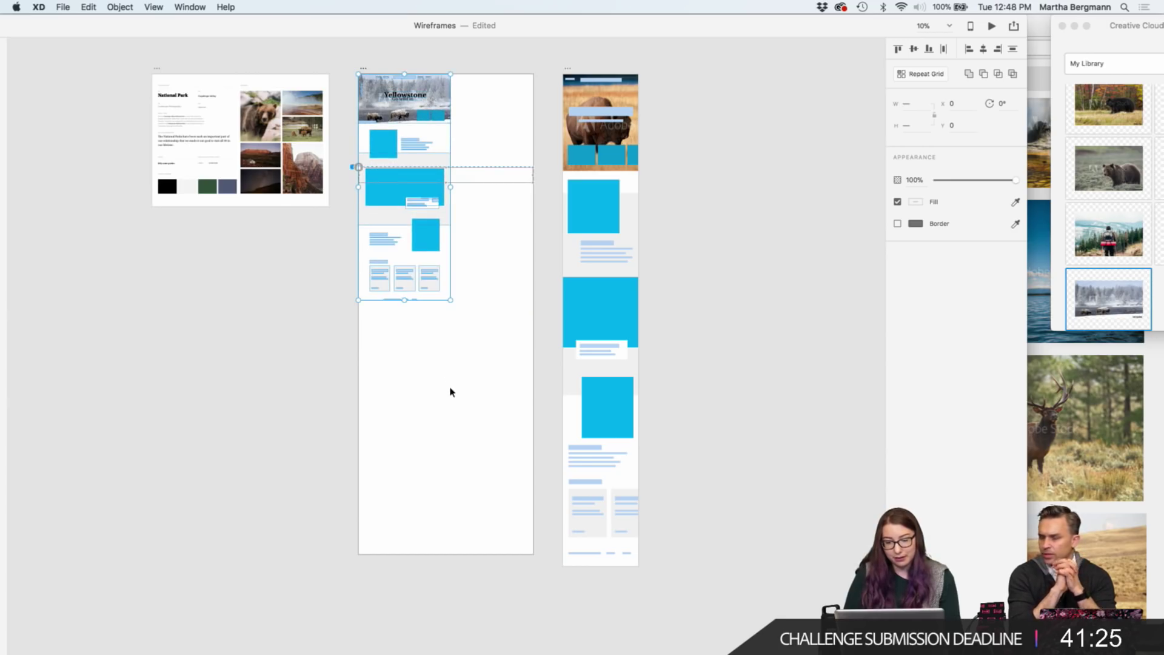
# Shrink the desktop Home artboard to fit its scaled-down content, with a width of 1440 and a height of about 3957.
pyautogui.click(362, 72)
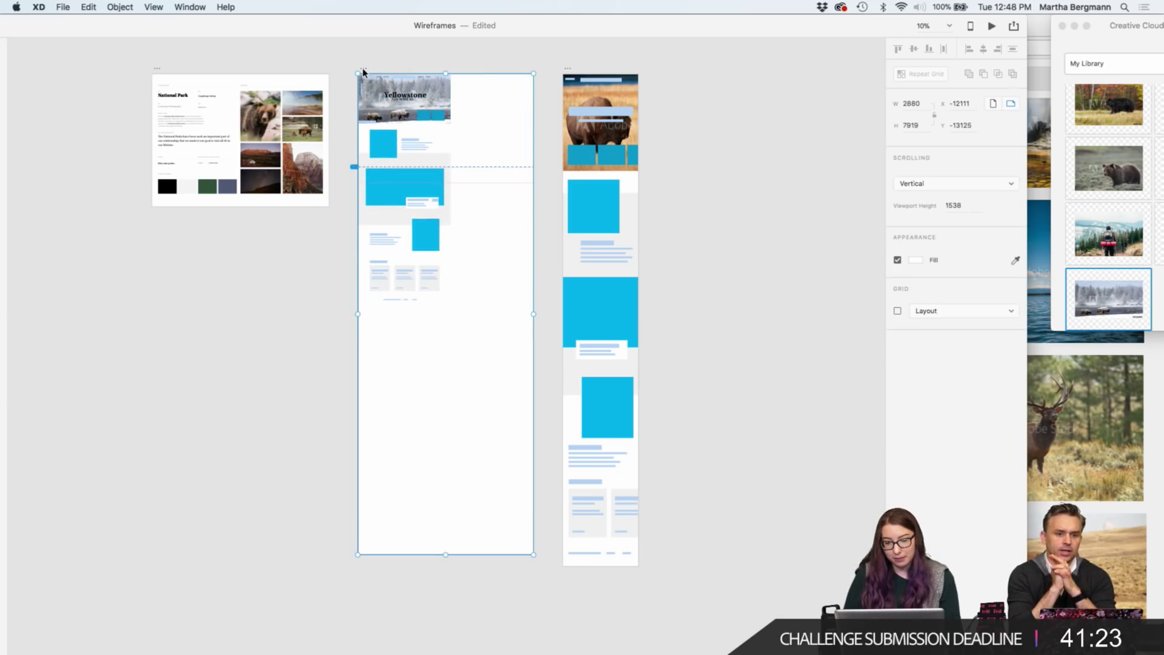
pyautogui.moveTo(533, 554); pyautogui.dragTo(446, 420)
pyautogui.doubleClick(911, 103)
pyautogui.write('1440')
pyautogui.press('Return')
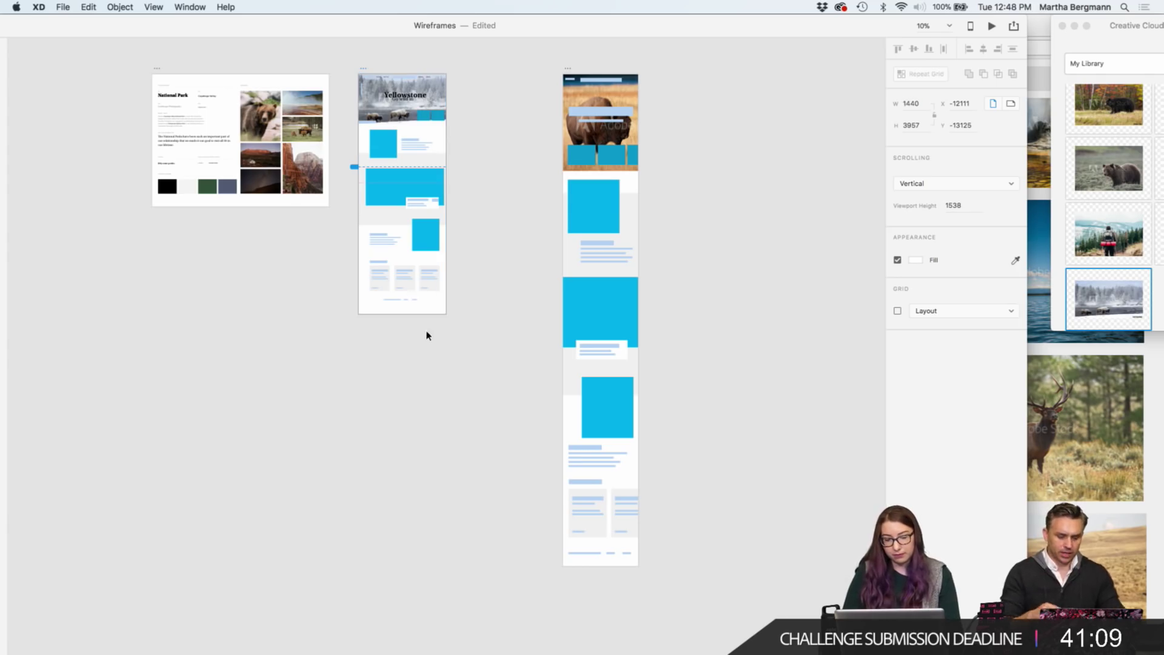
pyautogui.click(463, 434)
pyautogui.scroll(5, 463, 434)
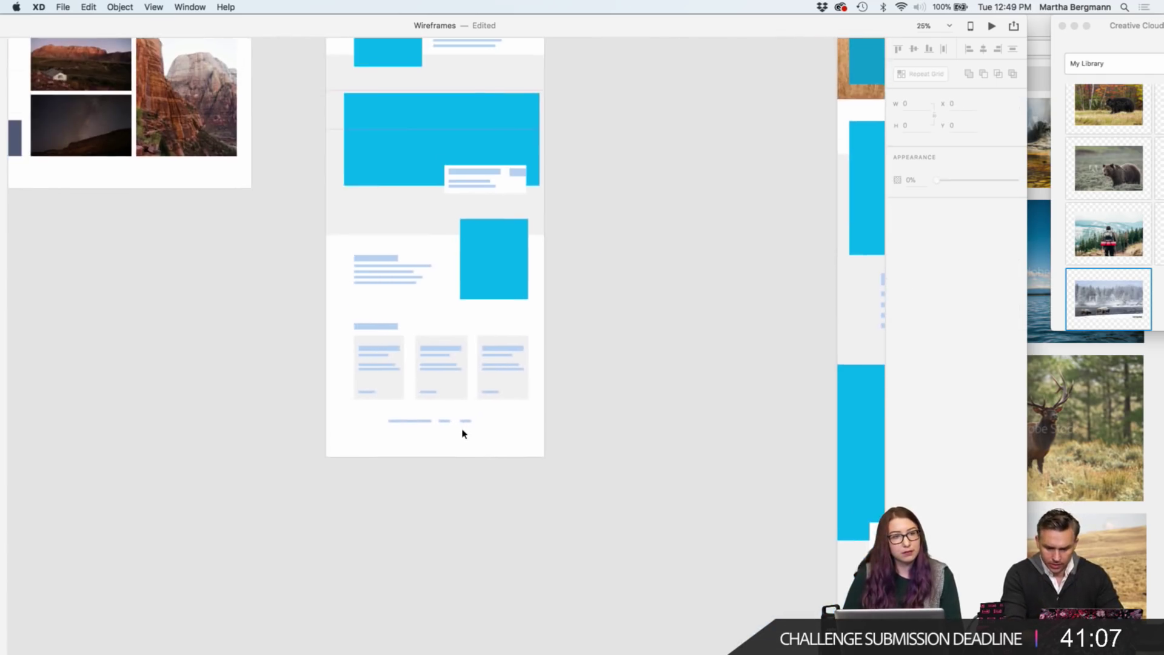
pyautogui.scroll(2, 462, 434)
pyautogui.hscroll(-1, 462, 434)
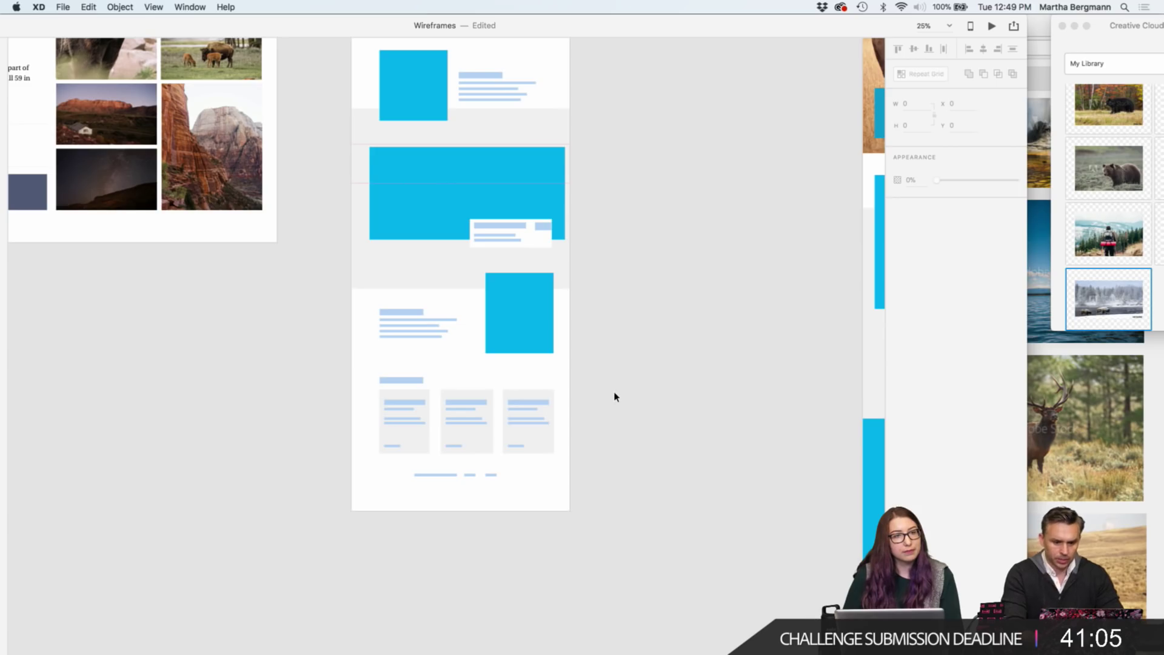
pyautogui.scroll(3, 615, 397)
pyautogui.hscroll(-1, 614, 396)
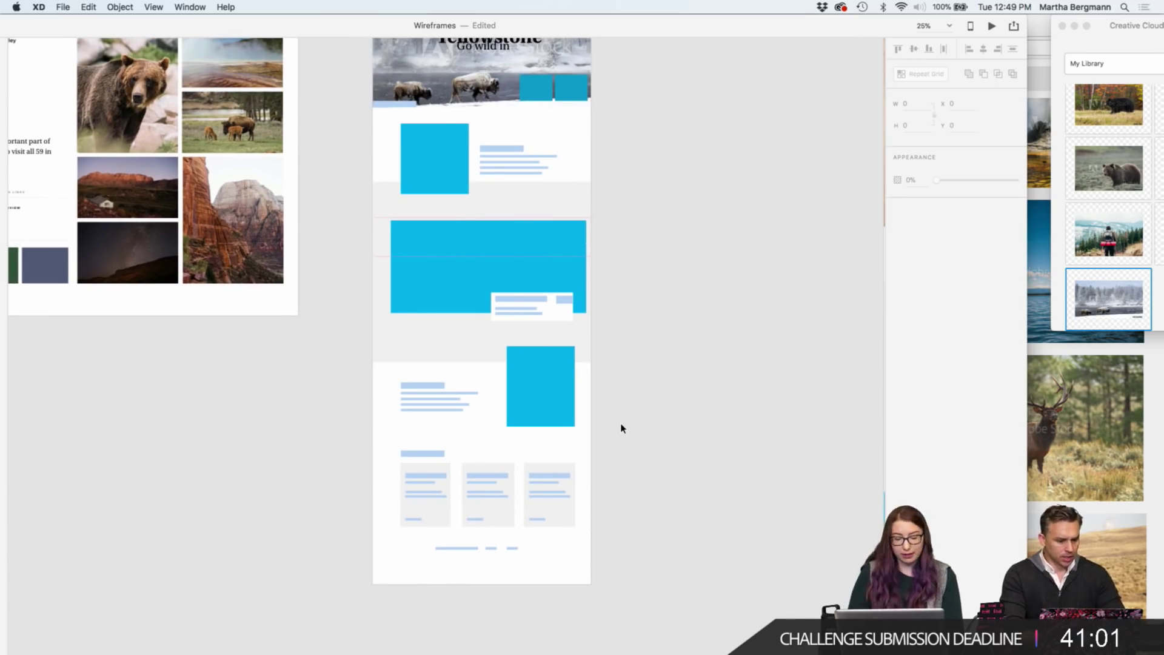
pyautogui.press('super+minus')
pyautogui.moveTo(582, 551); pyautogui.dragTo(388, 115)
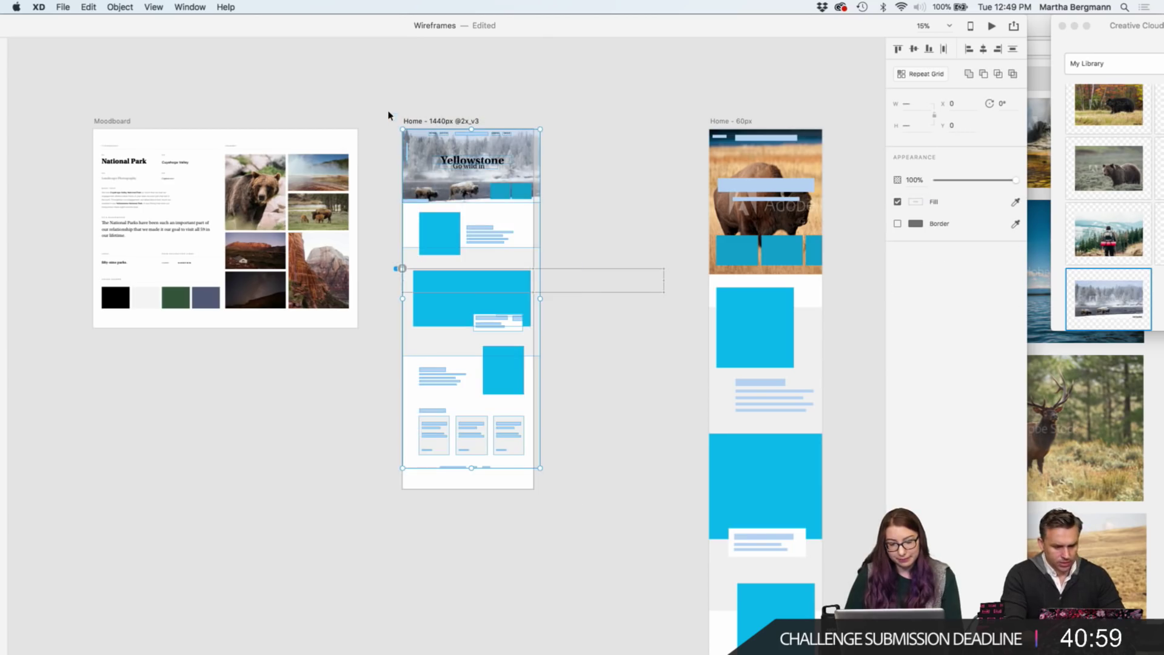
pyautogui.moveTo(539, 468); pyautogui.dragTo(530, 458)
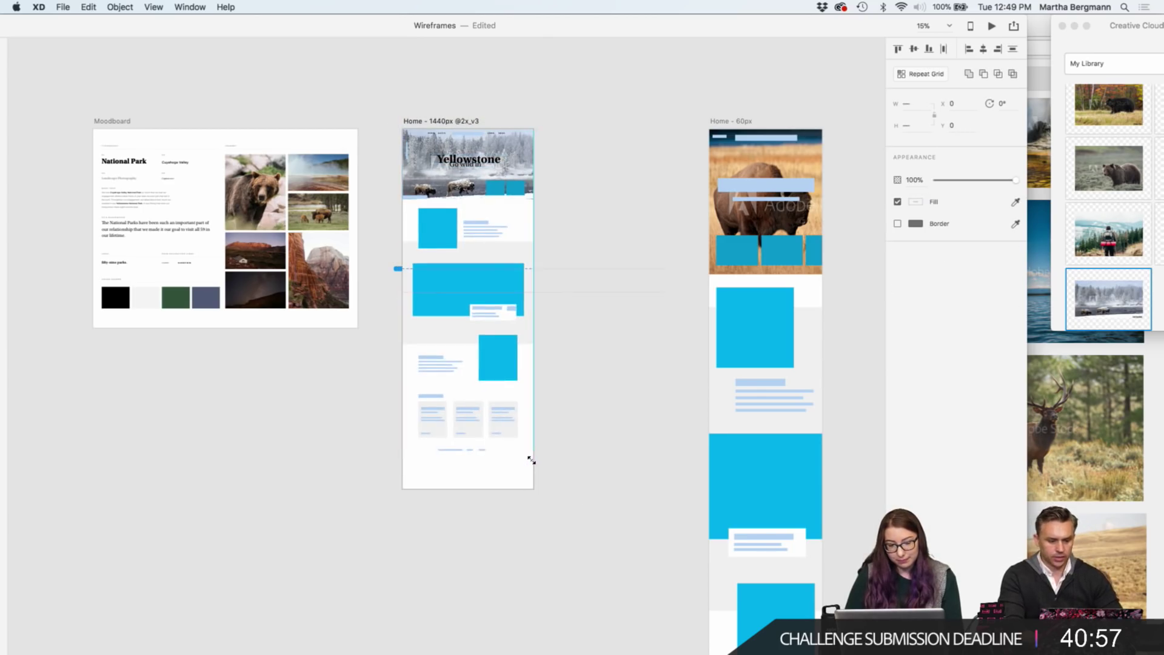
pyautogui.click(563, 475)
# Select the Yellowstone hero heading, and set the base size to 18 px on the type-scale.com page in the browser.
pyautogui.press('super+equal')
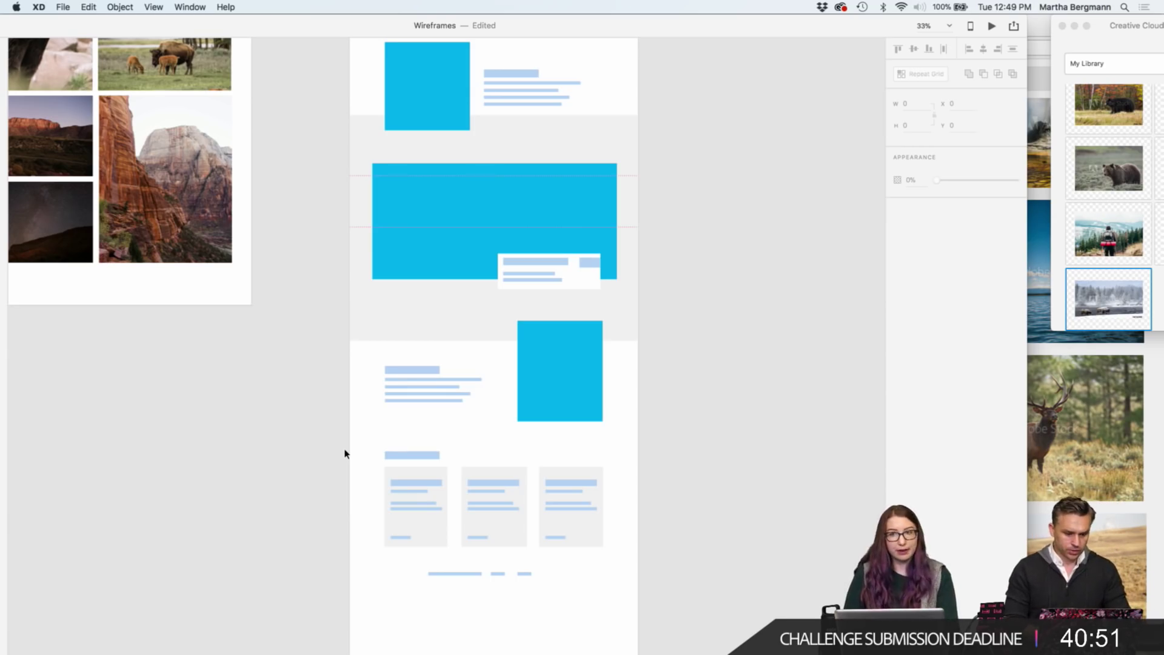
pyautogui.scroll(10, 345, 453)
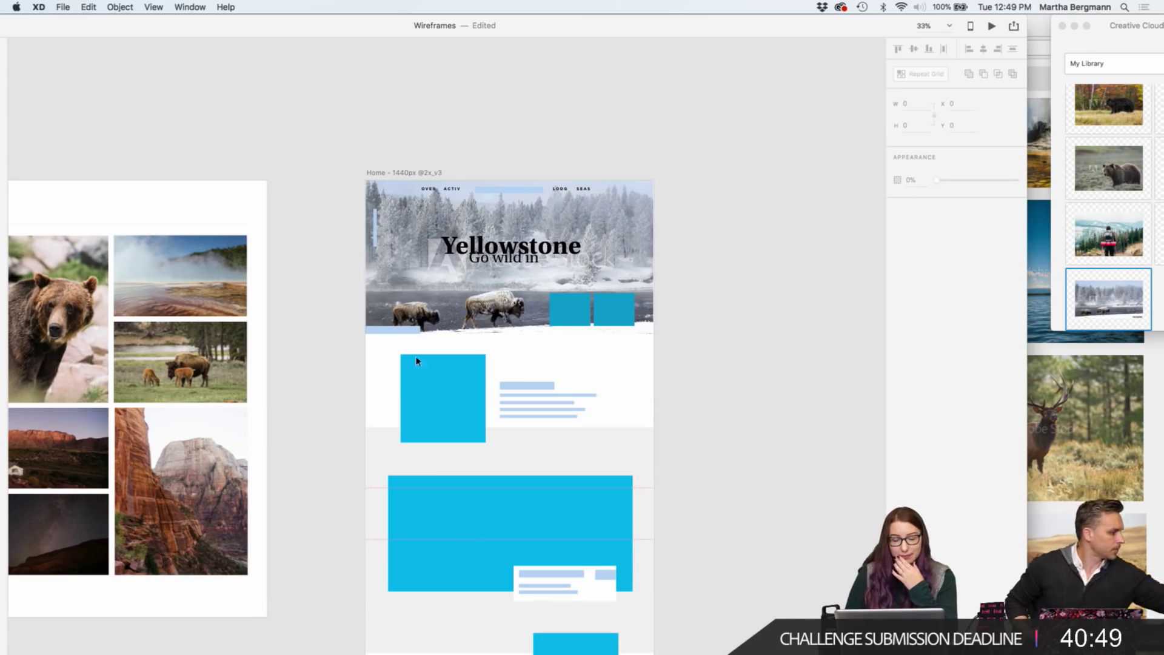
pyautogui.click(558, 247)
pyautogui.click(562, 245)
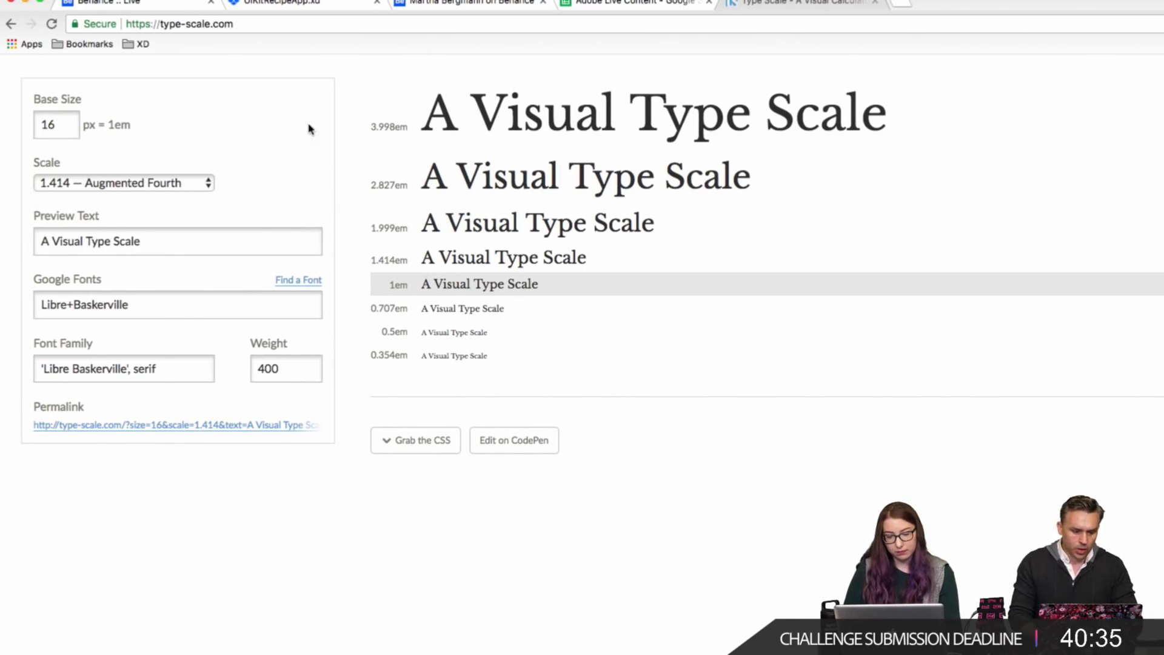
pyautogui.moveTo(62, 125); pyautogui.dragTo(16, 126)
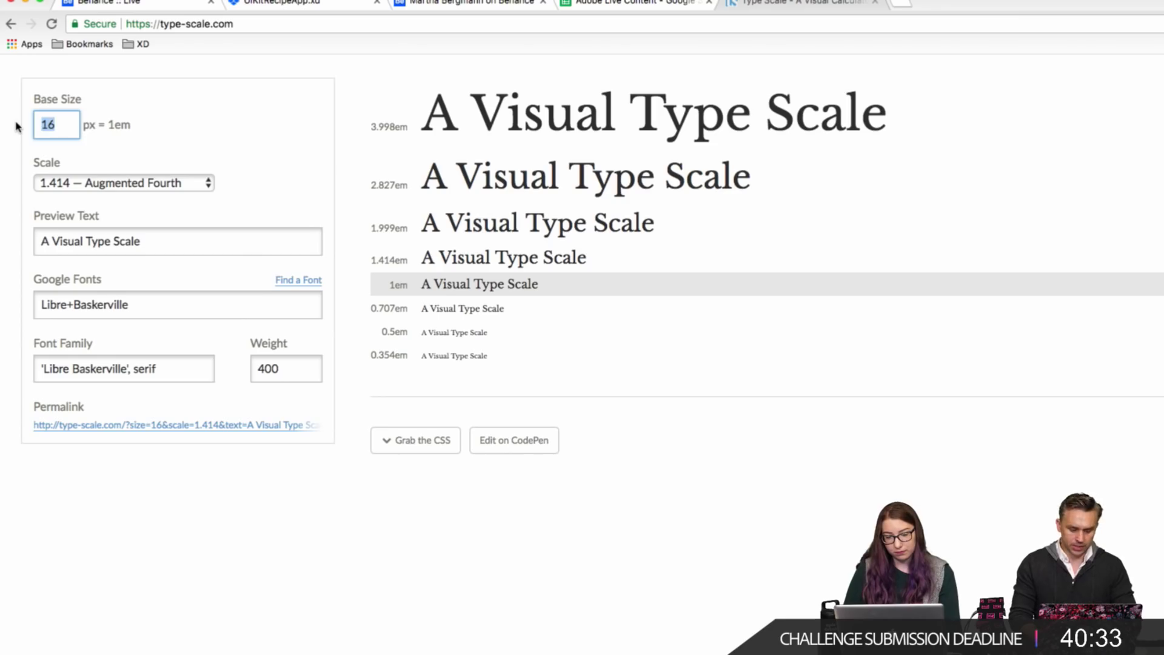
pyautogui.write('18')
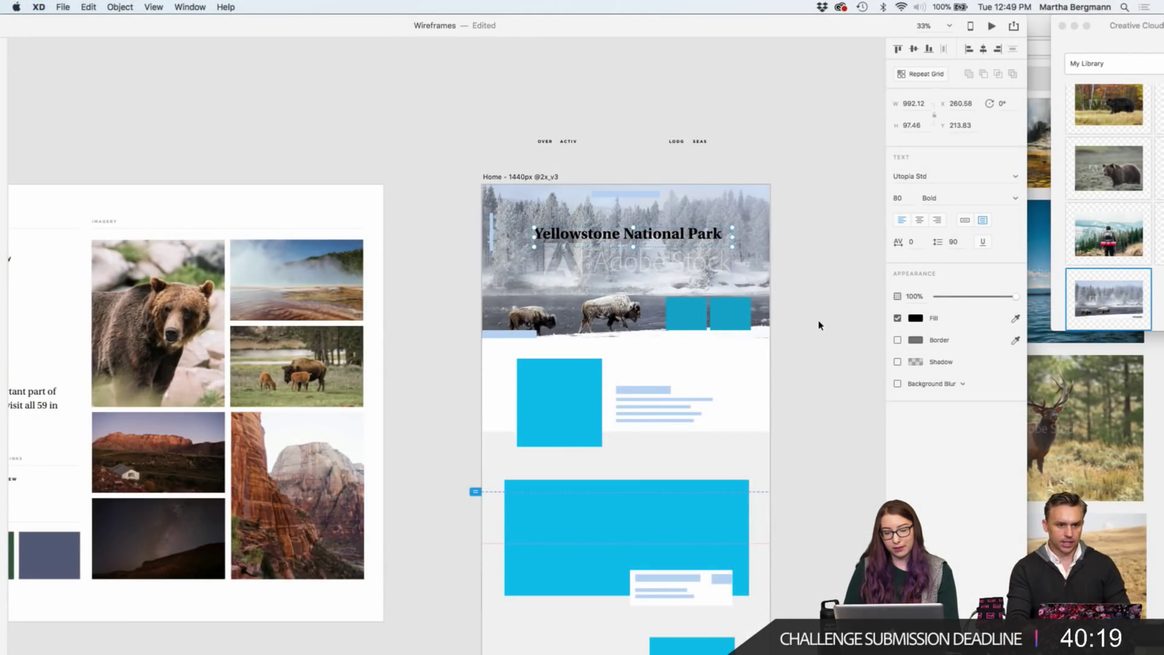
# Copy the "Cuyahoga Valley" H2 sample from the moodboard and paste it into the home artboard.
pyautogui.click(796, 304)
pyautogui.scroll(3, 824, 328)
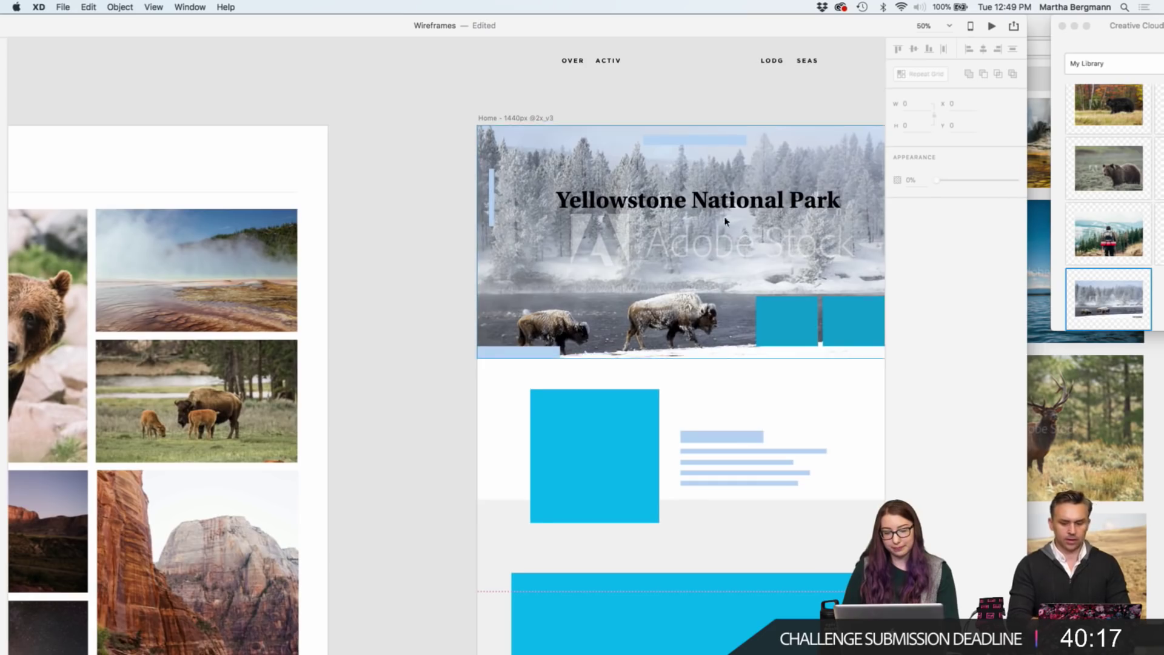
pyautogui.hscroll(-10, 726, 228)
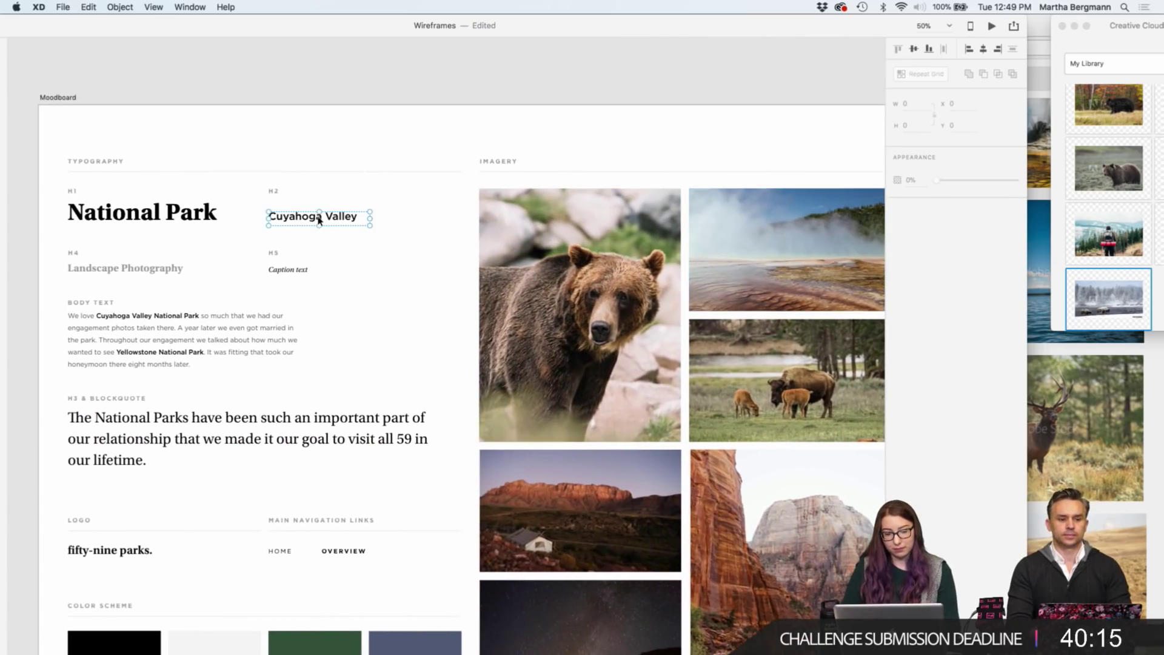
pyautogui.click(320, 220)
pyautogui.hscroll(10, 468, 305)
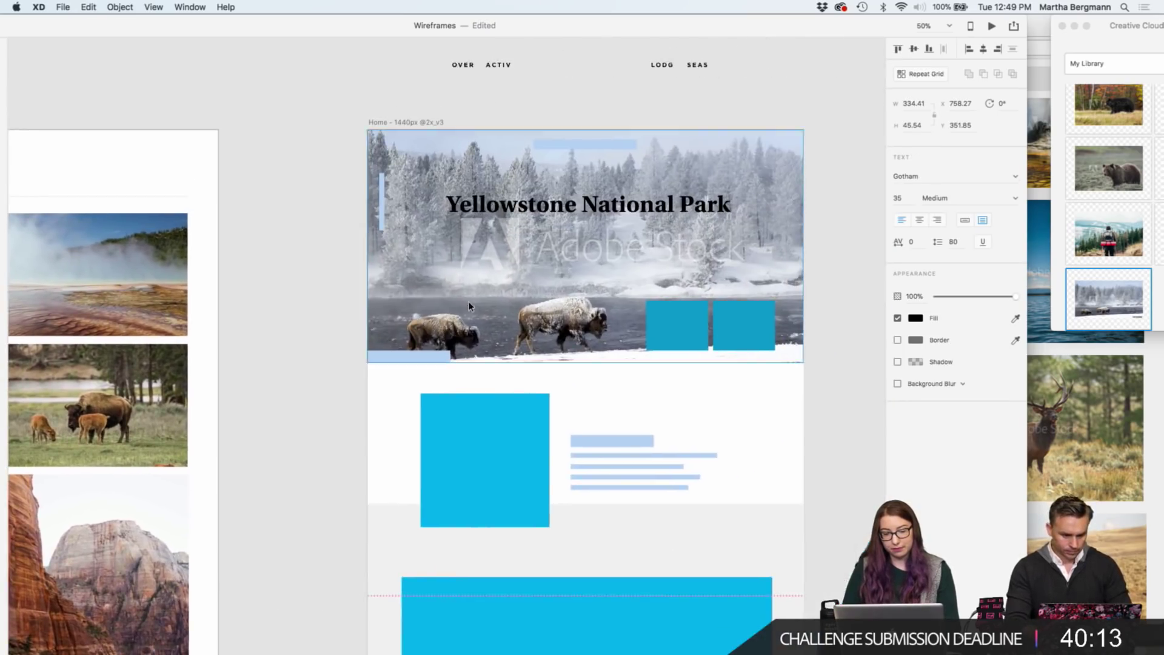
pyautogui.hotkey('ctrl', 'v')
# Place the pasted text under the hero heading, reword it as "Go wild in Yellowstone" and widen its box to one line.
pyautogui.moveTo(481, 338); pyautogui.dragTo(593, 229)
pyautogui.doubleClick(592, 229)
pyautogui.write('Go wild in Yellowstone')
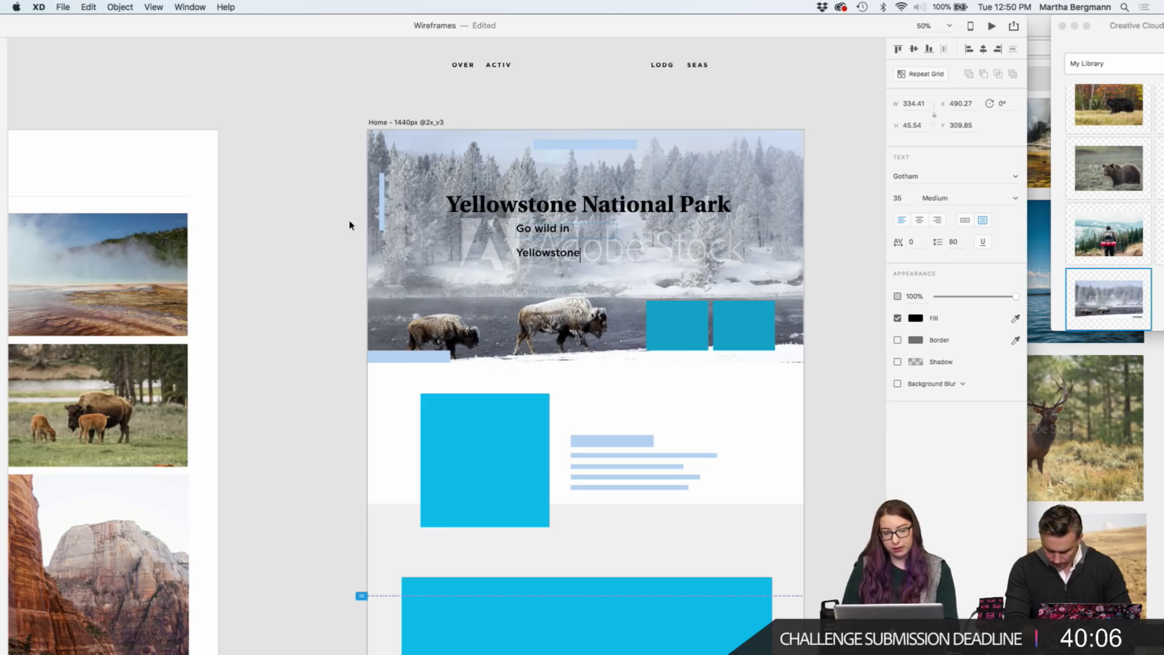
pyautogui.press('Escape')
pyautogui.moveTo(617, 231); pyautogui.dragTo(682, 231)
# Center-align the hero heading and subheading text and center both horizontally on the hero image.
pyautogui.keyDown('shift'); pyautogui.click(679, 210); pyautogui.keyUp('shift')
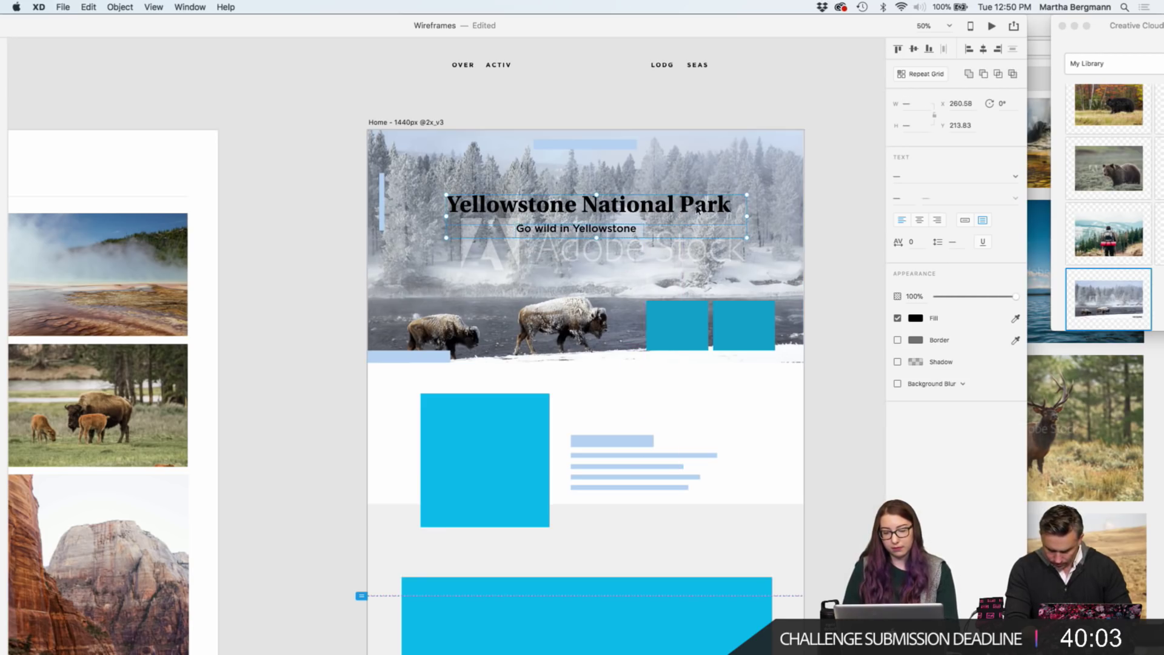
pyautogui.click(919, 220)
pyautogui.click(286, 249)
pyautogui.click(531, 236)
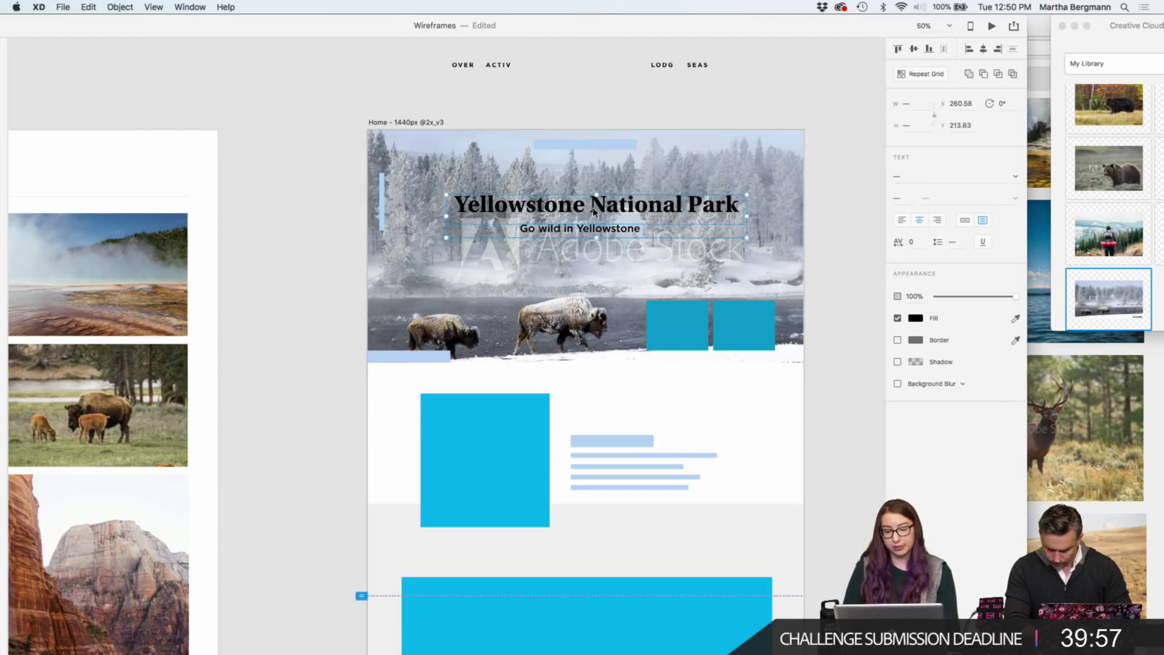
pyautogui.click(627, 174)
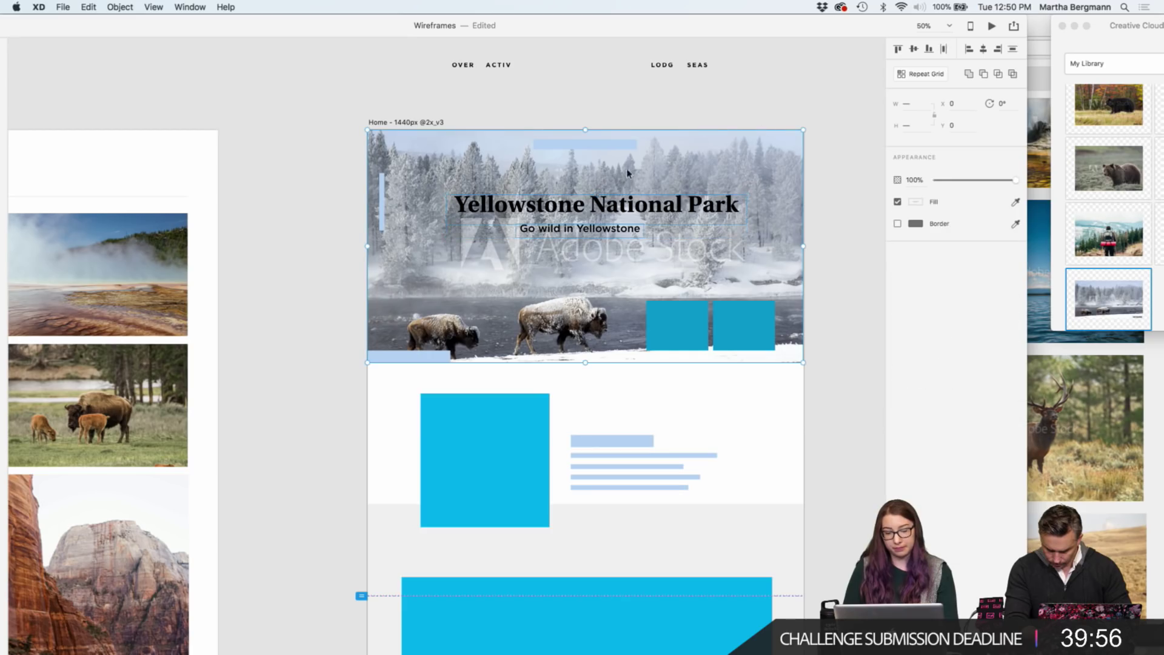
pyautogui.click(983, 51)
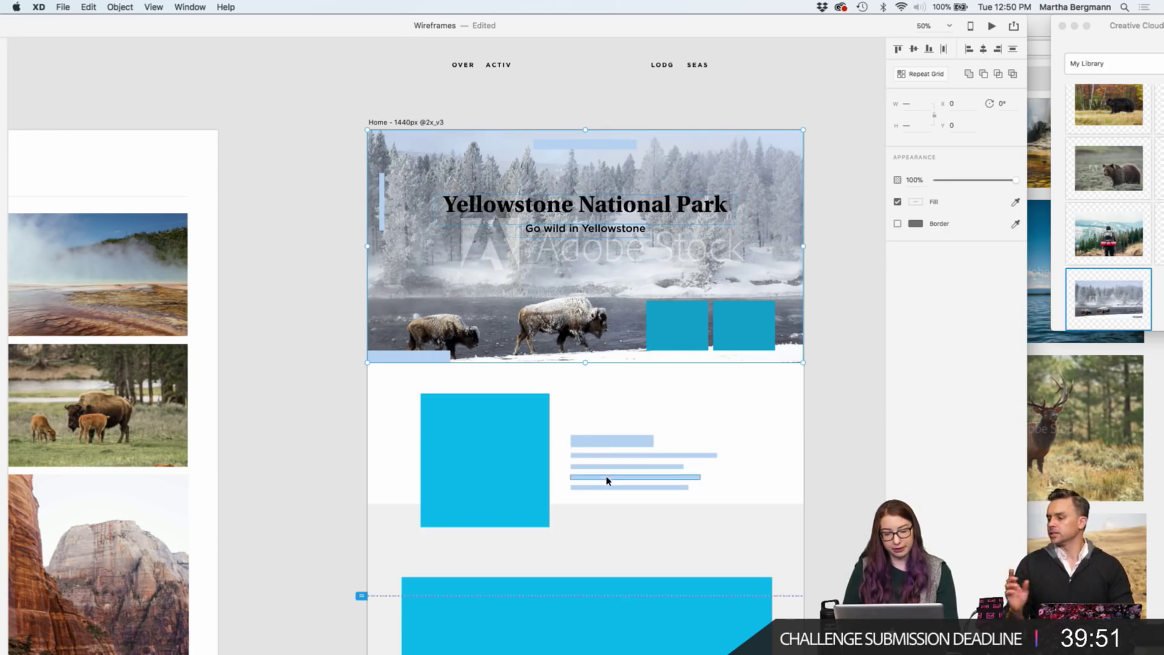
pyautogui.click(294, 264)
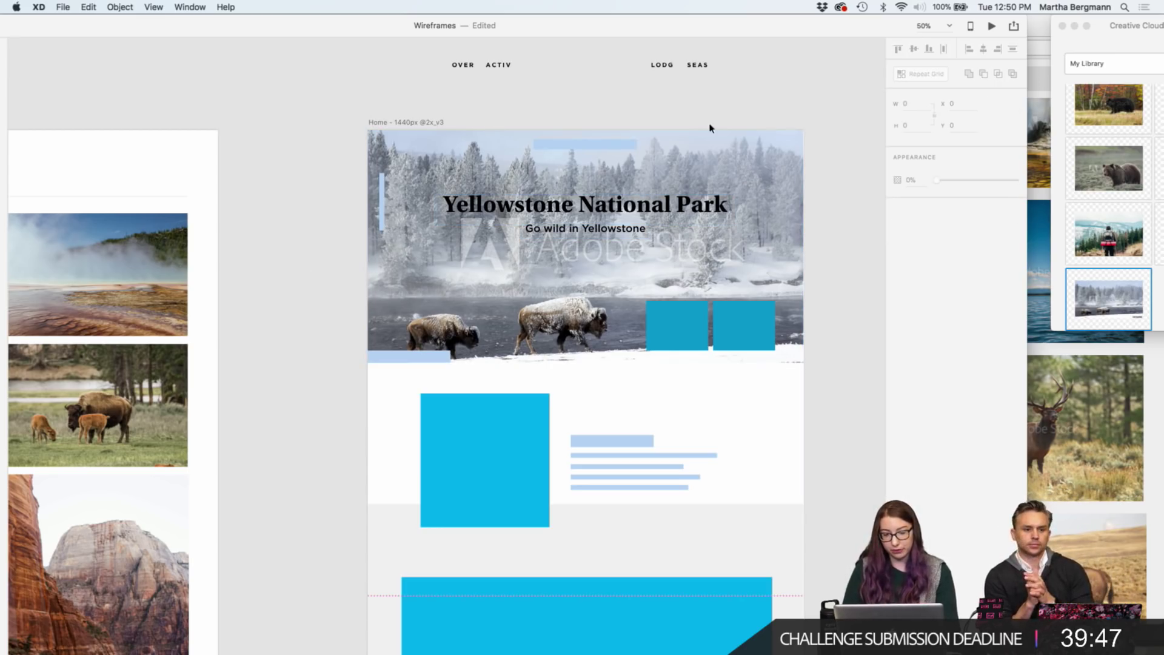
# Copy the HOME link from the moodboard's main navigation links and paste it into the home artboard.
pyautogui.click(463, 68)
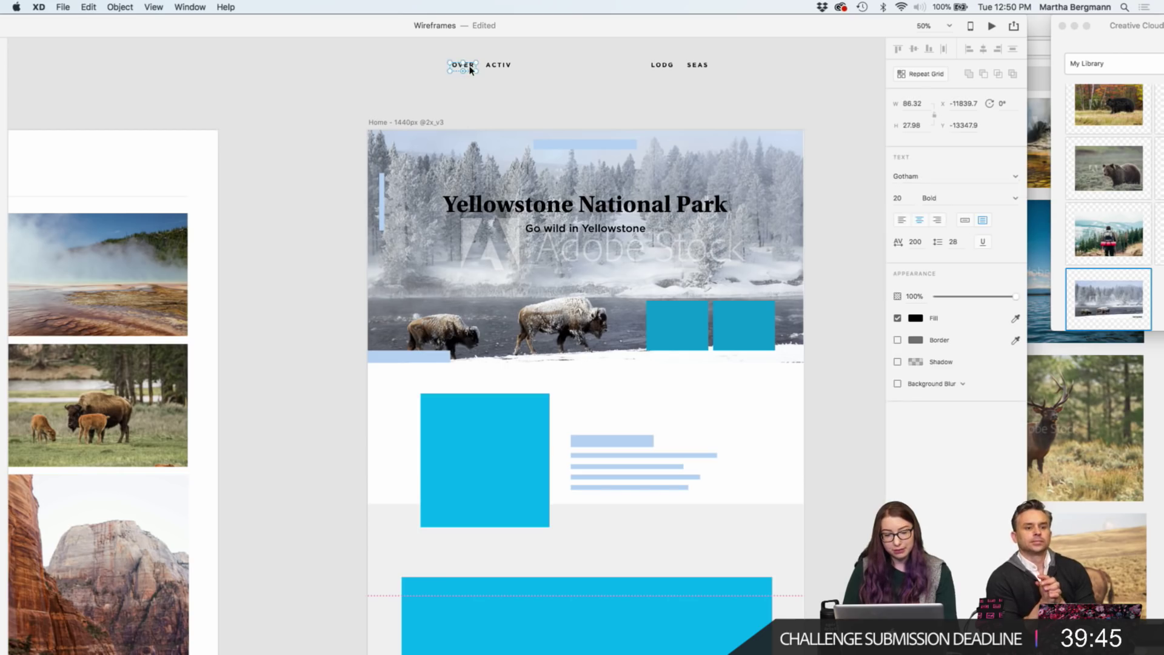
pyautogui.click(408, 65)
pyautogui.hscroll(-10, 408, 65)
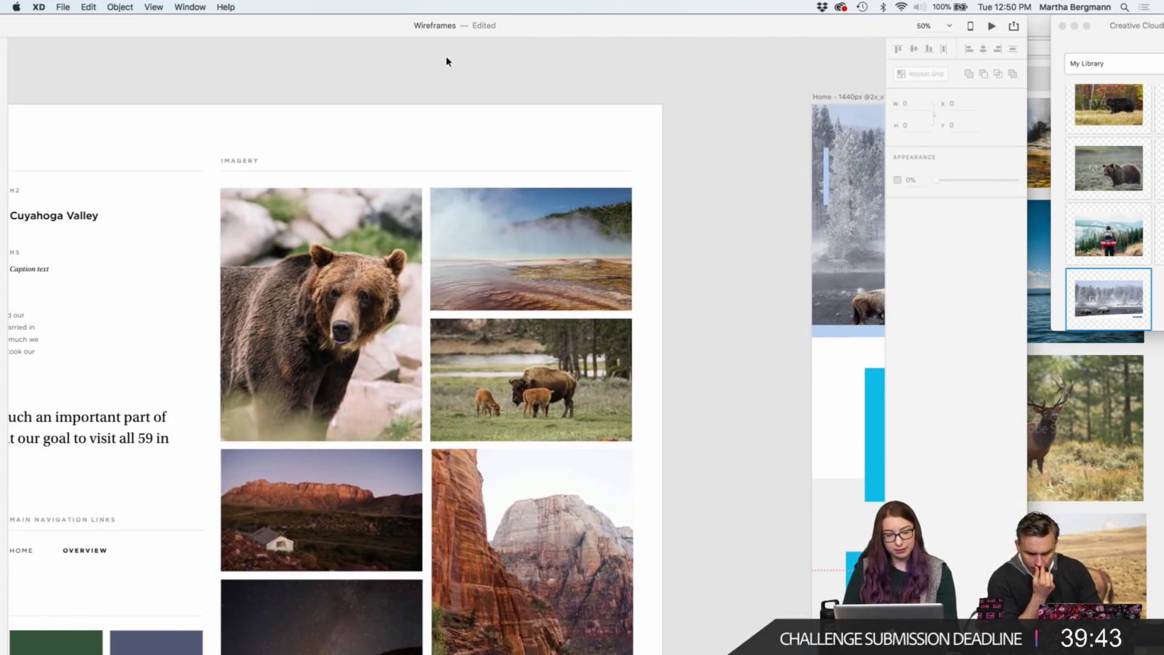
pyautogui.hscroll(-5, 115, 236)
pyautogui.scroll(-1, 114, 236)
pyautogui.click(167, 519)
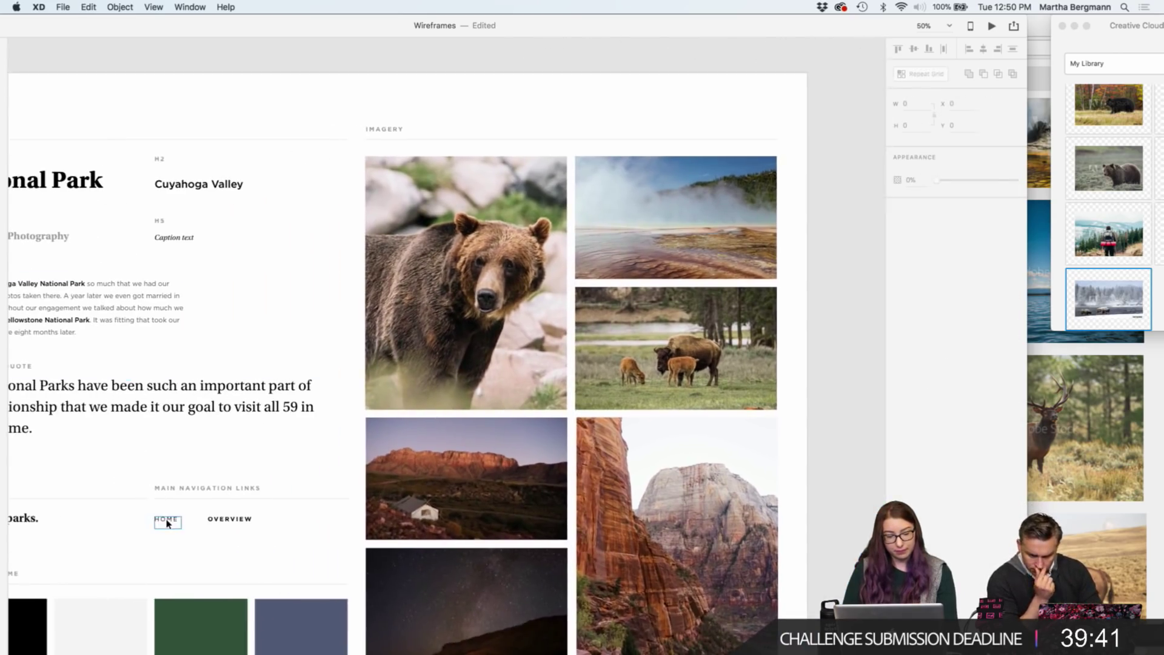
pyautogui.click(433, 51)
pyautogui.hscroll(10, 433, 52)
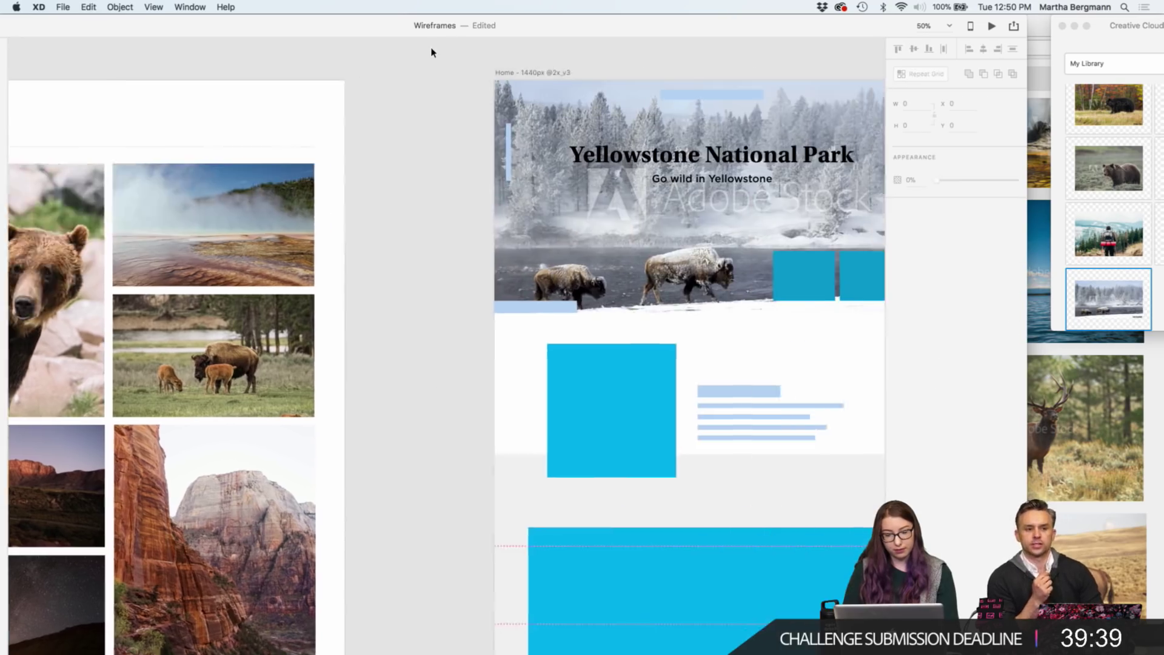
pyautogui.scroll(3, 338, 135)
pyautogui.hscroll(5, 327, 136)
pyautogui.scroll(3, 327, 136)
pyautogui.press('super+v')
# Move the HOME link to the upper-left area of the hero image, level with the light blue navigation placeholder.
pyautogui.click(283, 176)
pyautogui.click(446, 345)
pyautogui.moveTo(446, 346); pyautogui.dragTo(371, 217)
# Shorten the hero subheading to "Go wild".
pyautogui.click(497, 296)
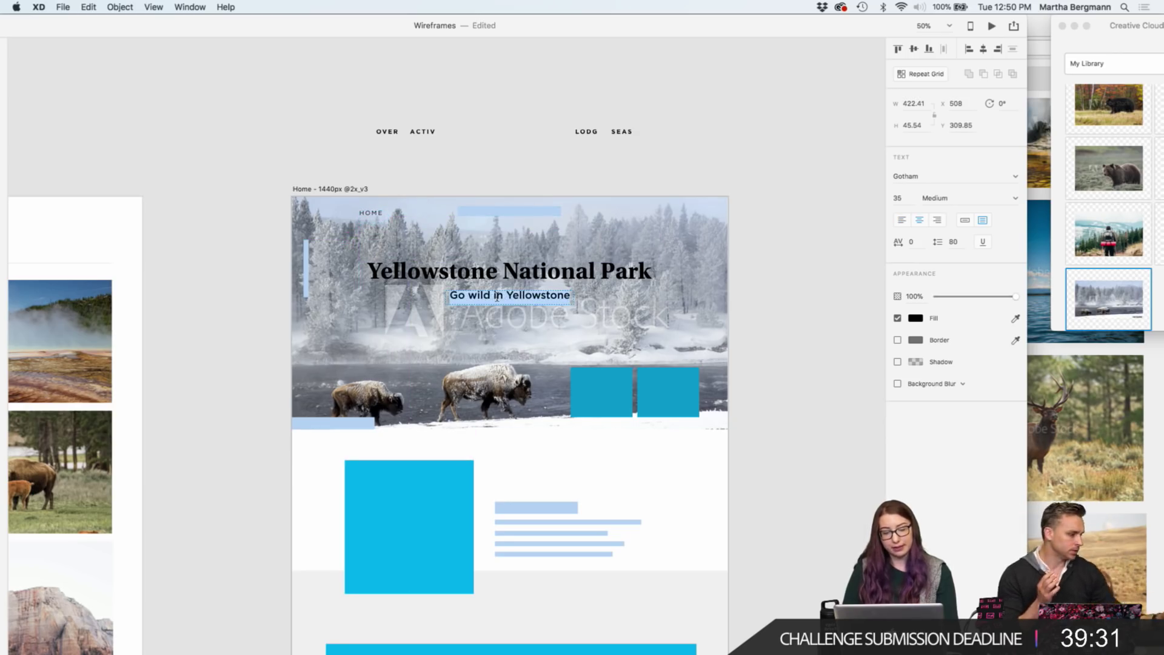
pyautogui.write('Go wild')
pyautogui.click(241, 307)
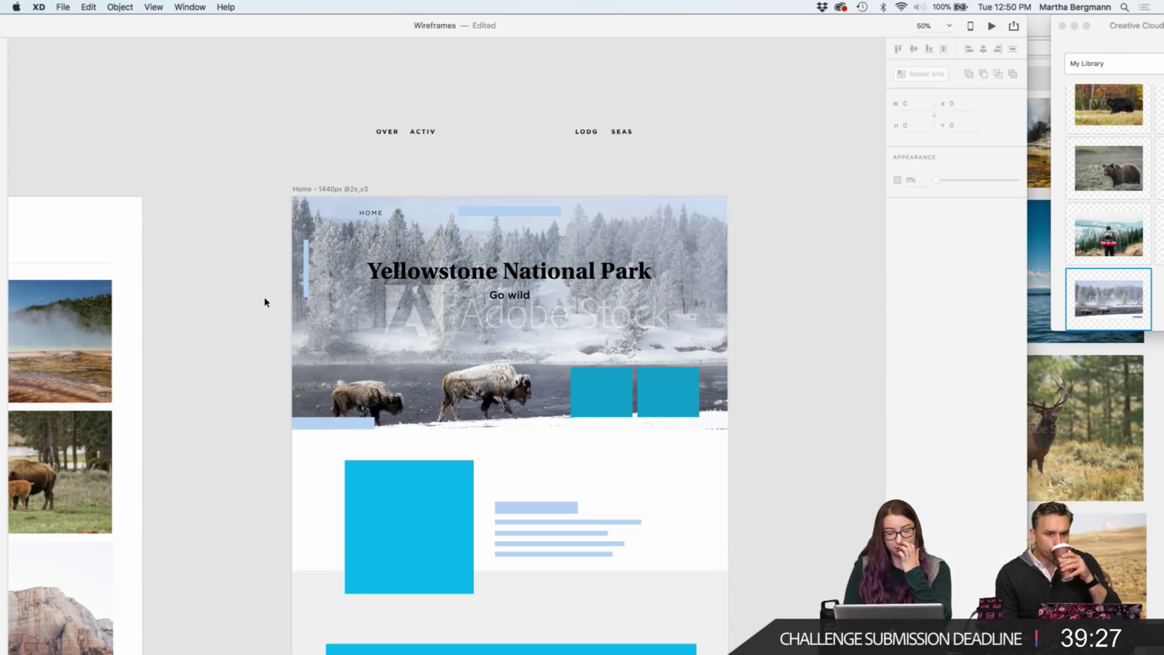
# Rearrange the hero text so "Go wild" sits directly above the "Yellowstone National Park" heading.
pyautogui.press('super+equal')
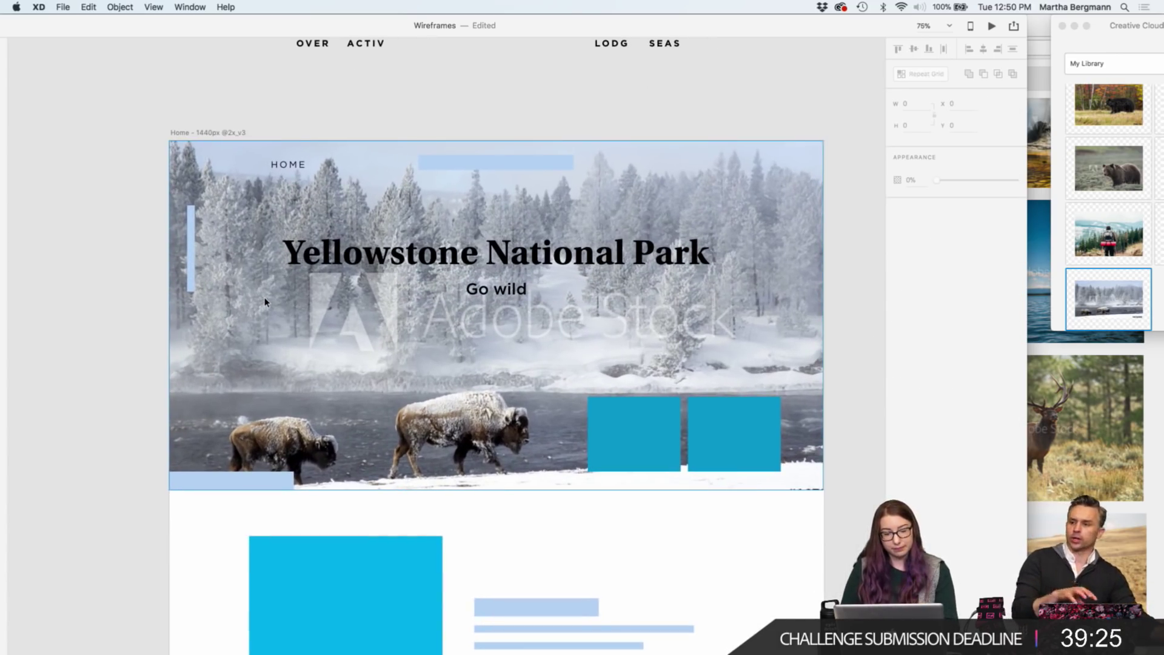
pyautogui.moveTo(492, 292); pyautogui.dragTo(512, 273)
pyautogui.keyDown('shift'); pyautogui.click(512, 255); pyautogui.keyUp('shift')
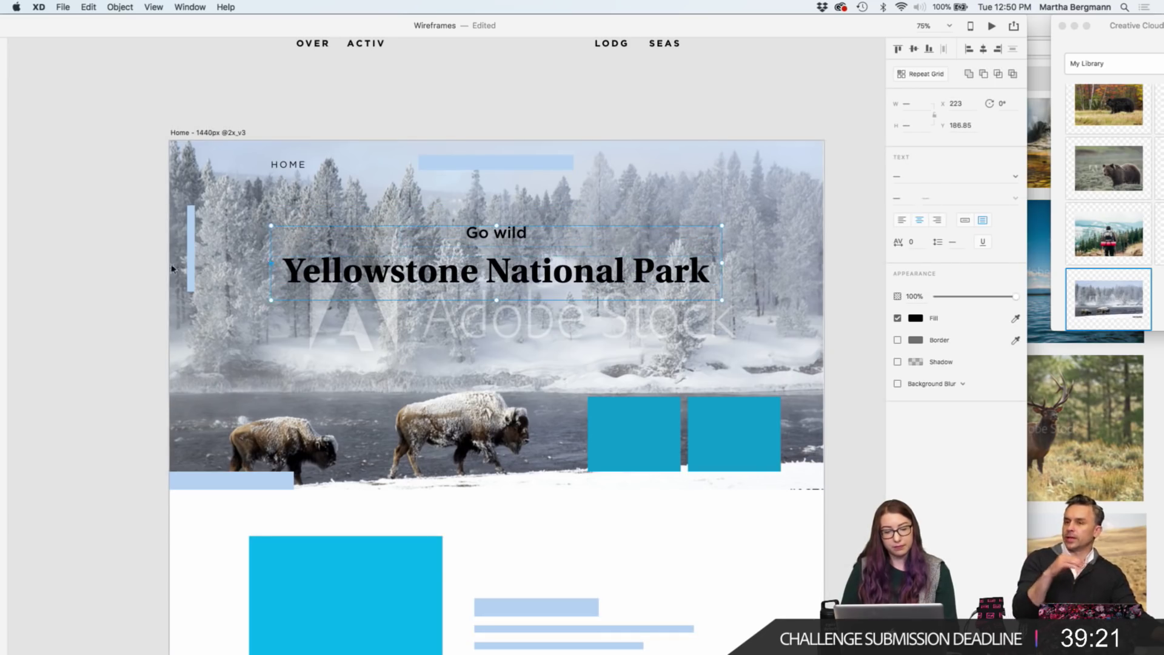
pyautogui.click(96, 271)
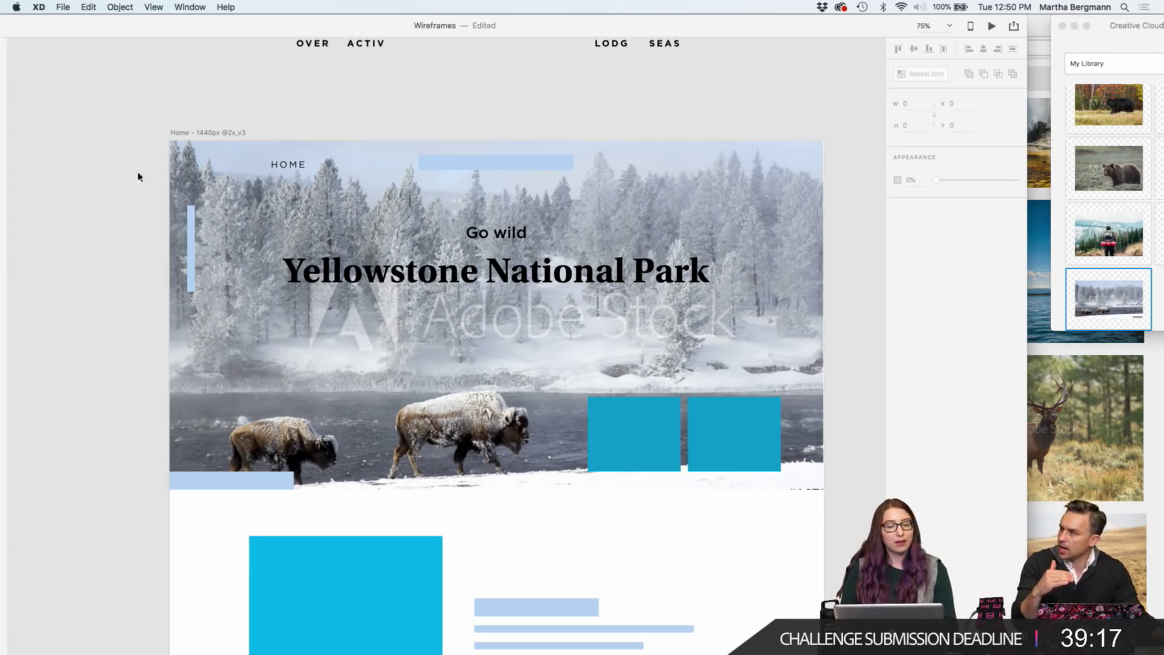
# Center-align the HOME link's text, reword it as "OVERVIEW" and widen its box so it fits on one line.
pyautogui.click(288, 164)
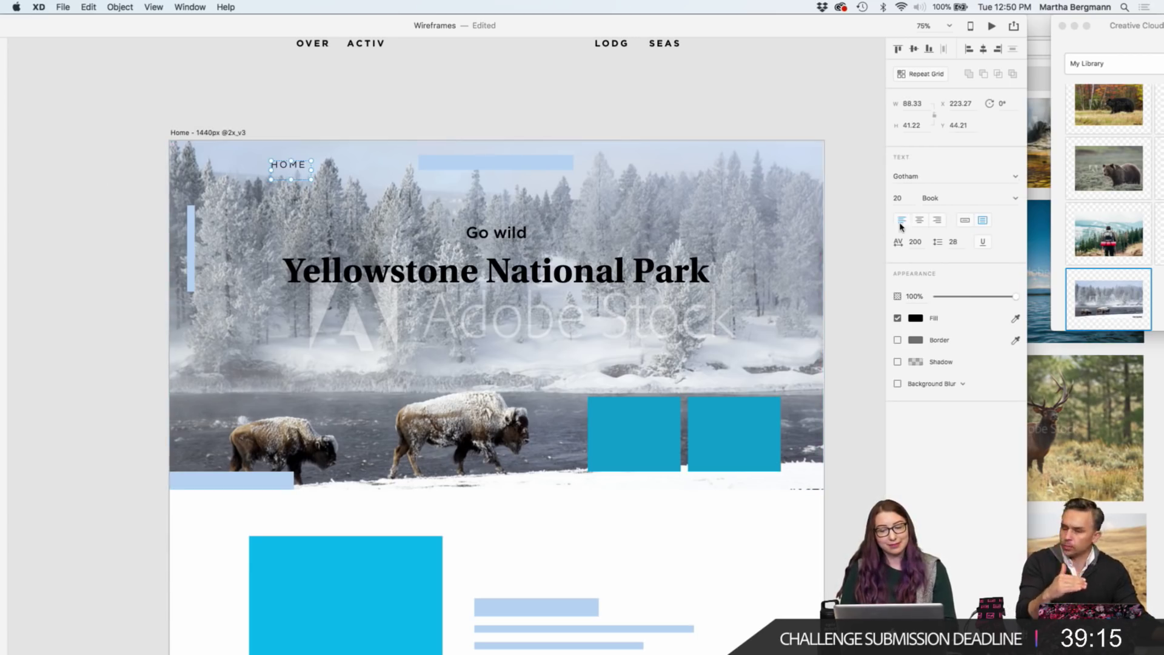
pyautogui.click(319, 137)
pyautogui.doubleClick(291, 171)
pyautogui.write('Over')
pyautogui.press('BackSpace')
pyautogui.press('BackSpace')
pyautogui.press('BackSpace')
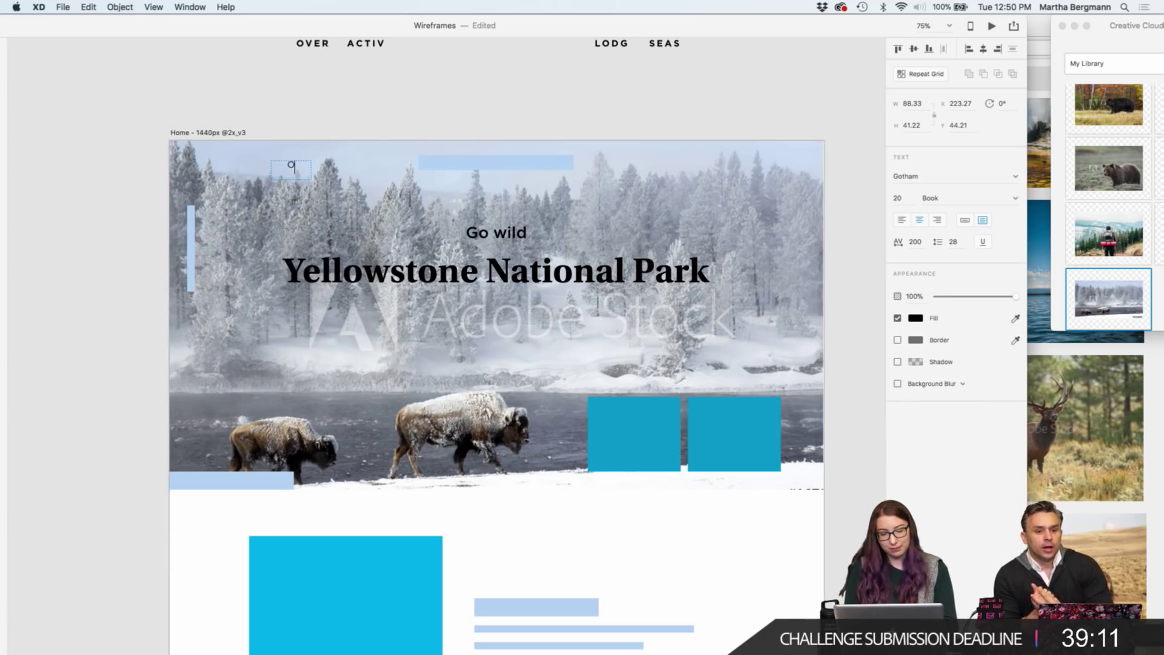
pyautogui.write('VERV')
pyautogui.press('Escape')
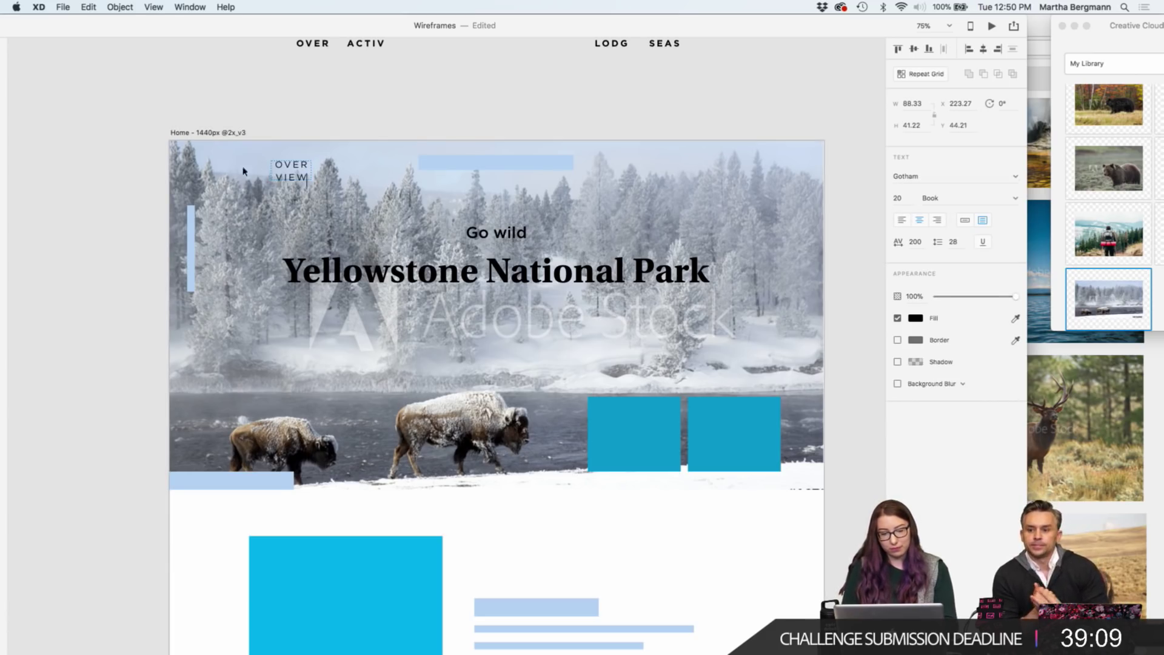
pyautogui.press('Return')
pyautogui.write('VIEW')
pyautogui.press('Escape')
pyautogui.press('Escape')
pyautogui.moveTo(296, 164); pyautogui.dragTo(268, 163)
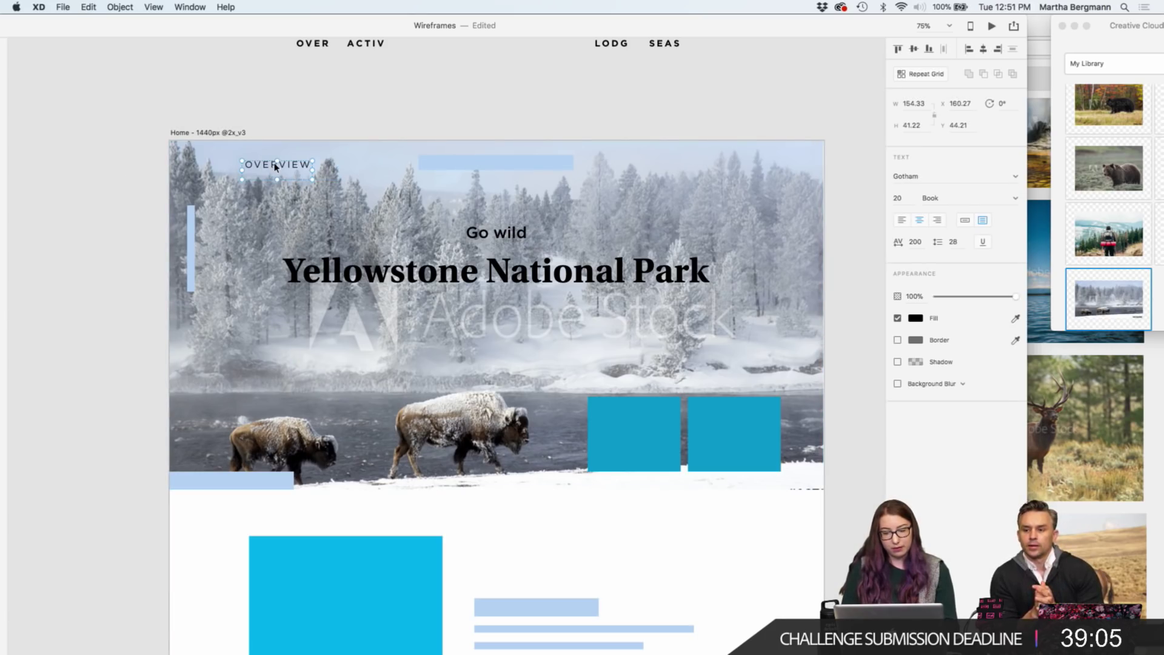
# Set the OVERVIEW link's font size to 15.
pyautogui.click(903, 198)
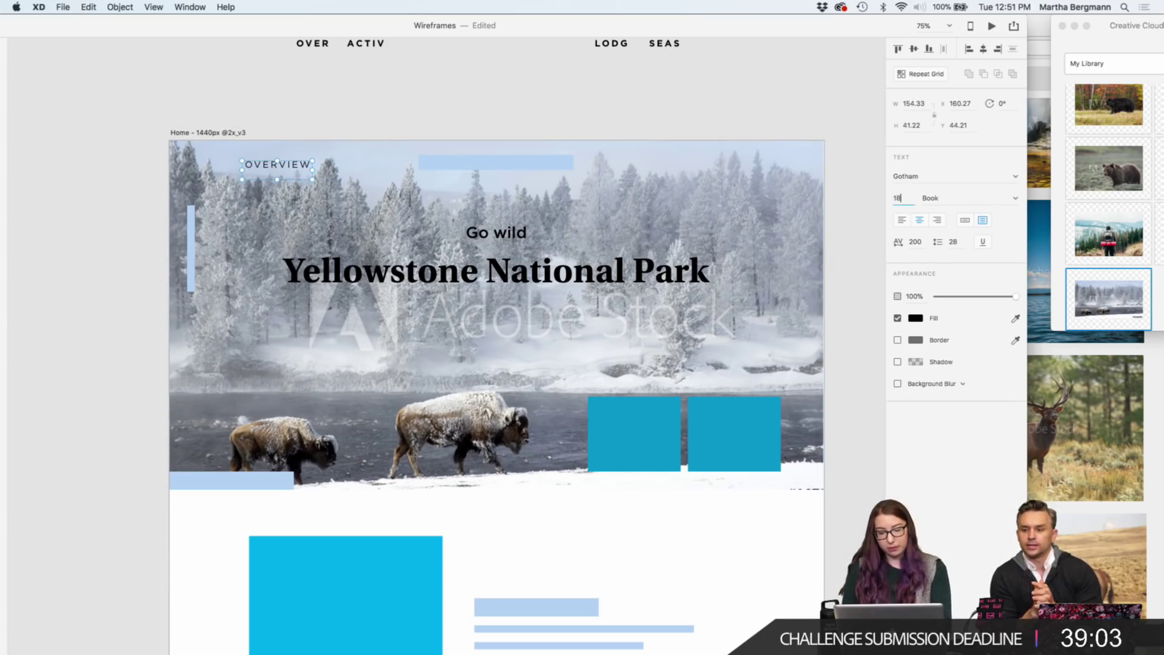
pyautogui.write('18')
pyautogui.press('Return')
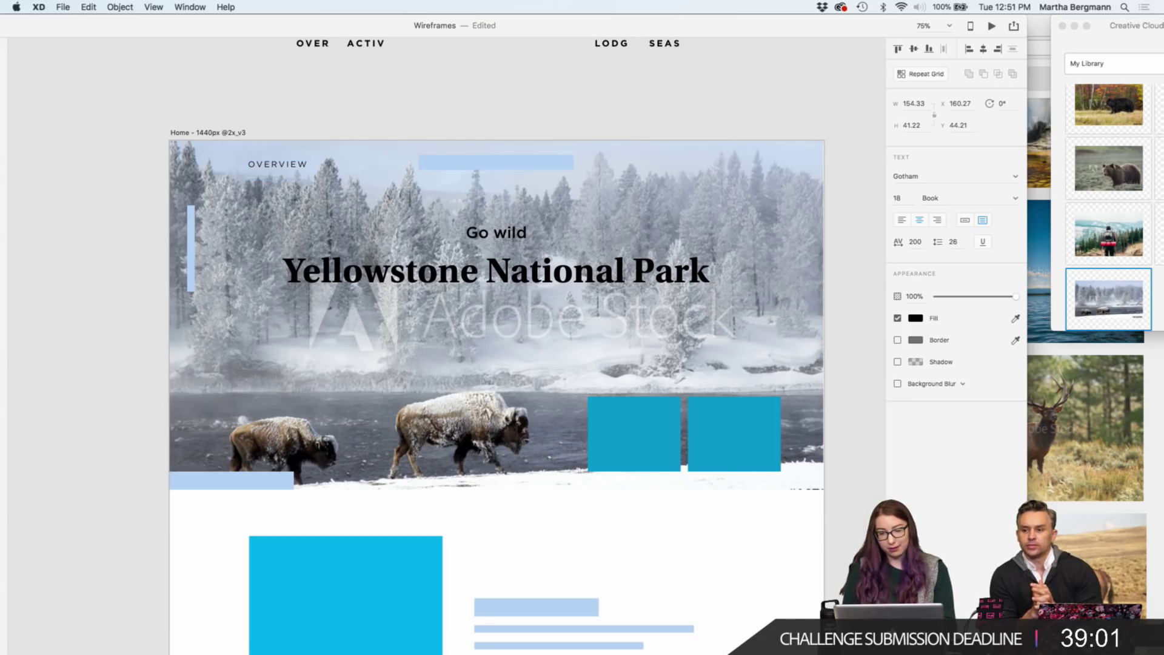
pyautogui.write('15')
pyautogui.press('Return')
pyautogui.click(133, 177)
# Duplicate the OVERVIEW link to its right and reword the copy as "ACTIVITIES".
pyautogui.moveTo(267, 162); pyautogui.dragTo(385, 175)
pyautogui.doubleClick(366, 163)
pyautogui.write('ACTIVITIES')
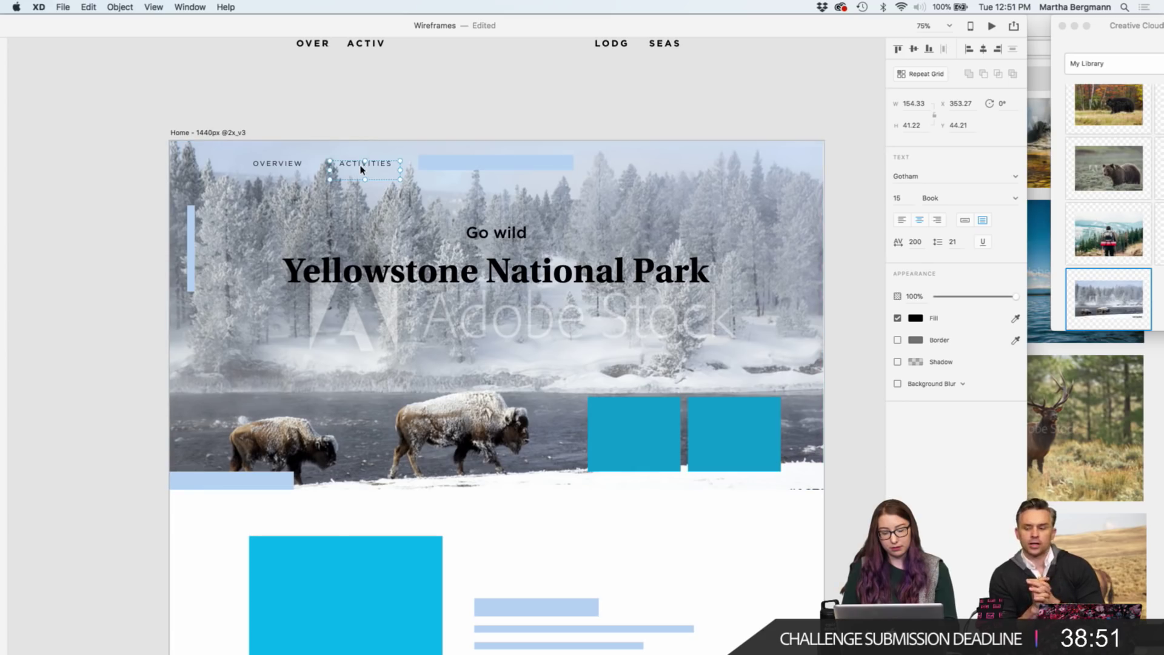
pyautogui.press('Escape')
# Duplicate the ACTIVITIES link to the other side of the logo placeholder and reword the copy as "LODGING".
pyautogui.moveTo(370, 165); pyautogui.dragTo(617, 165)
pyautogui.doubleClick(617, 165)
pyautogui.write('LO')
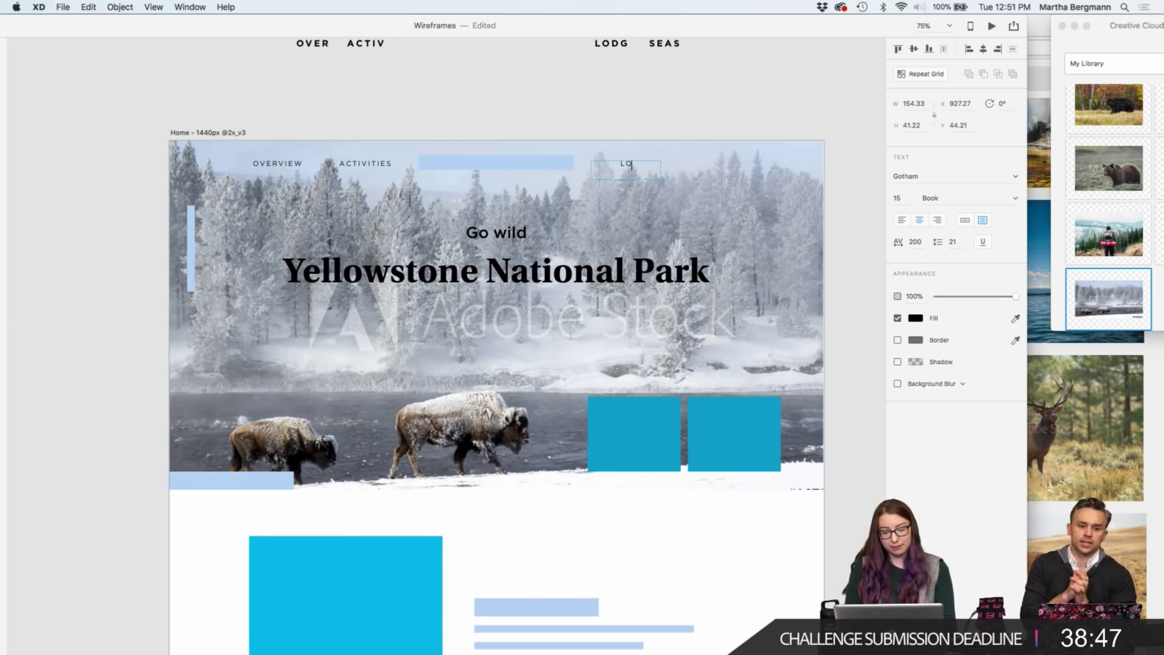
pyautogui.write('DGING')
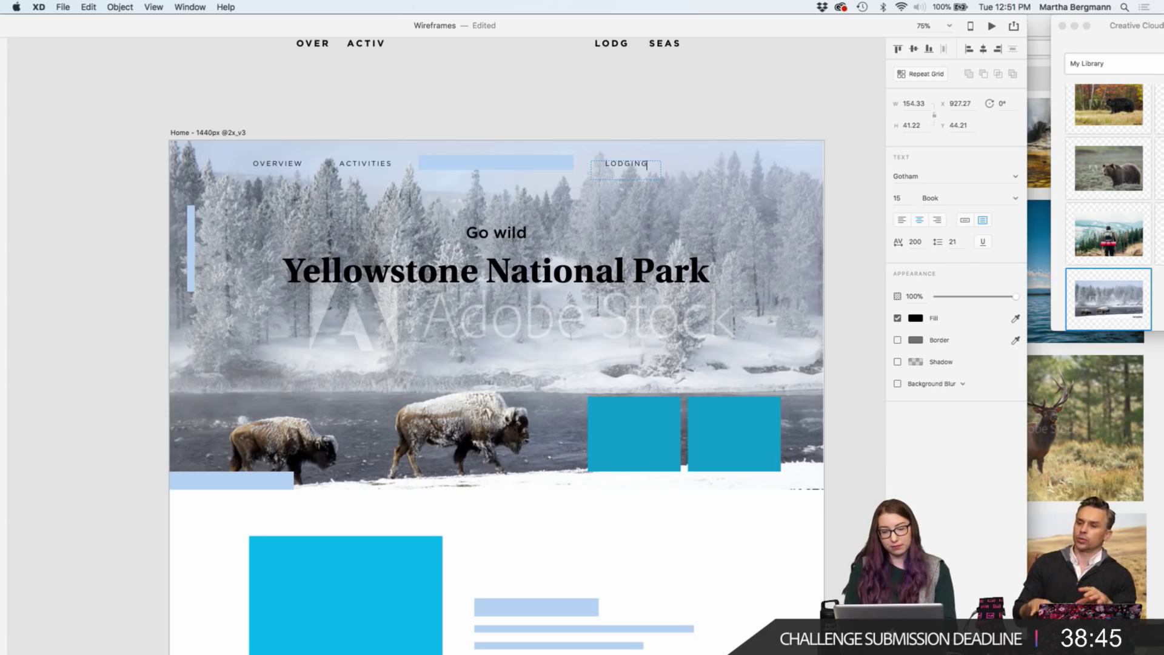
# Duplicate the LODGING link to its right and reword the copy as "SEASONS".
pyautogui.moveTo(616, 164); pyautogui.dragTo(696, 168)
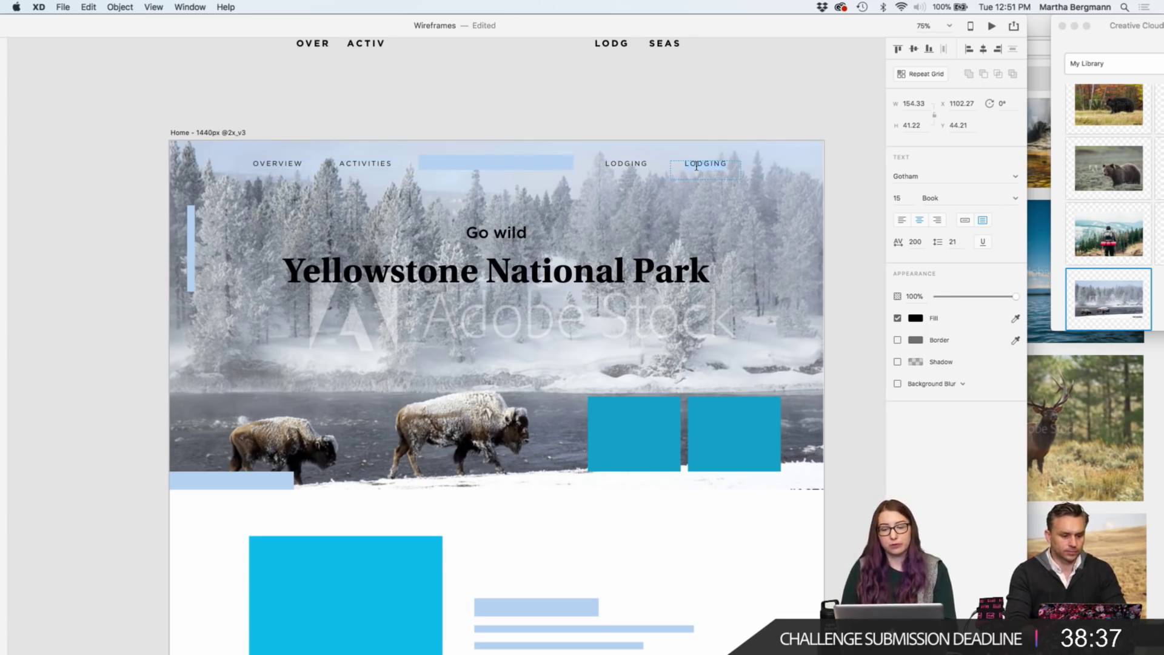
pyautogui.doubleClick(696, 165)
pyautogui.write('SEASONS')
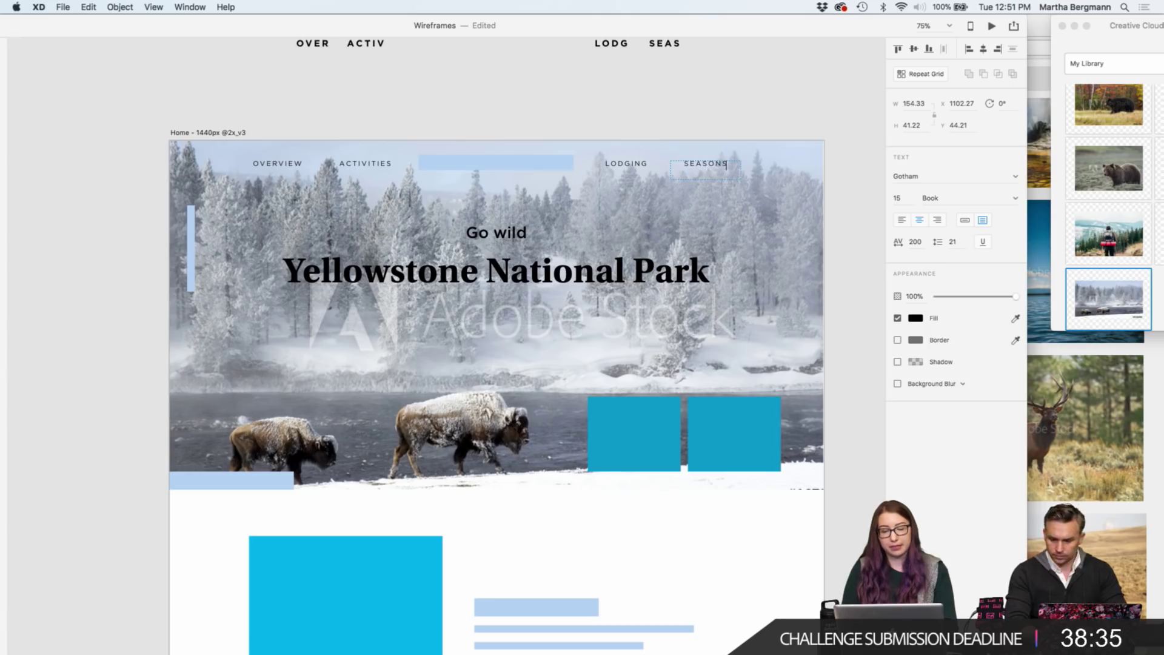
pyautogui.press('Escape')
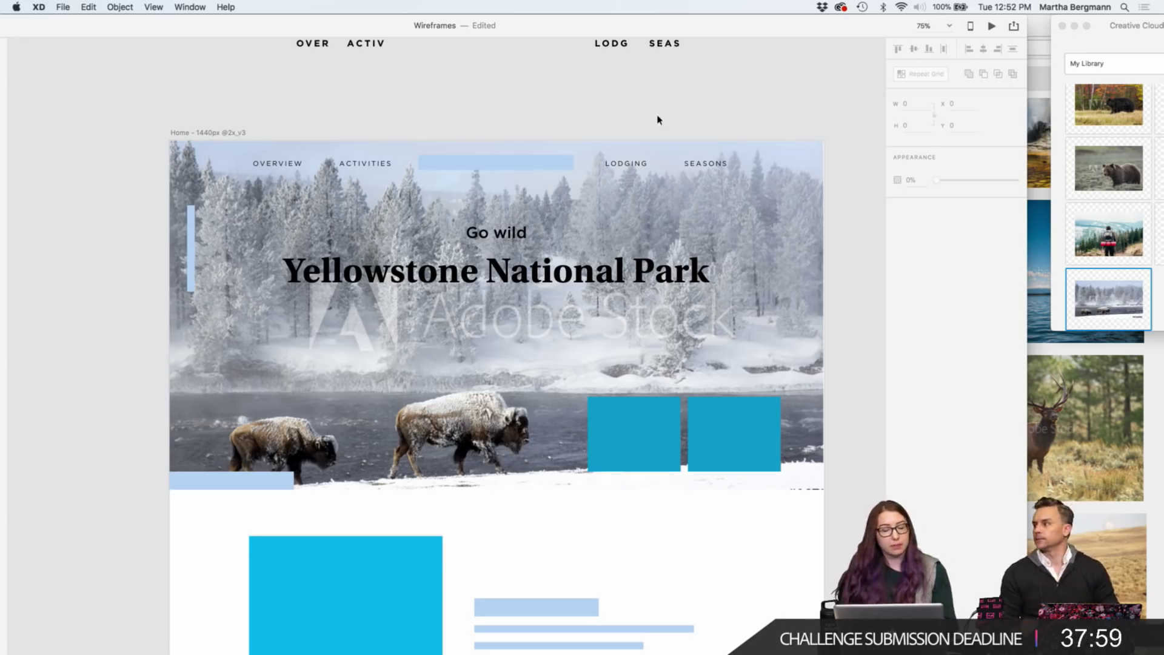
# Delete the leftover OVER, ACTIV, LODG and SEAS labels above the Home artboard.
pyautogui.scroll(1, 610, 113)
pyautogui.hscroll(-1, 610, 112)
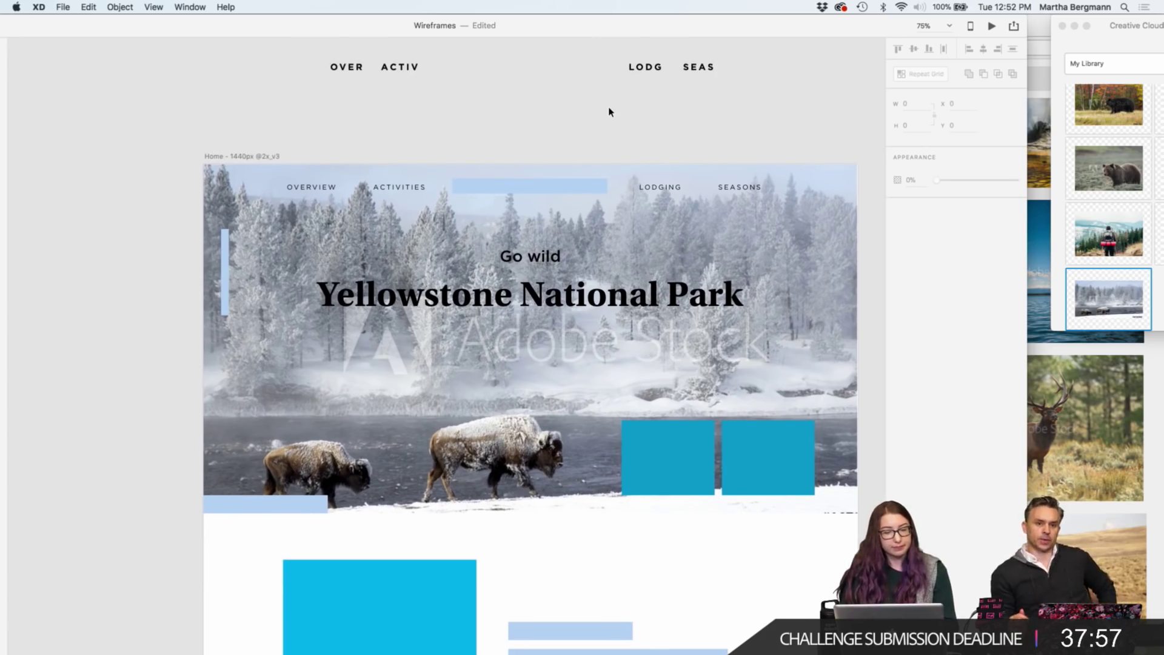
pyautogui.moveTo(335, 39); pyautogui.dragTo(813, 88)
pyautogui.press('Delete')
pyautogui.scroll(-1, 832, 94)
pyautogui.hscroll(1, 831, 94)
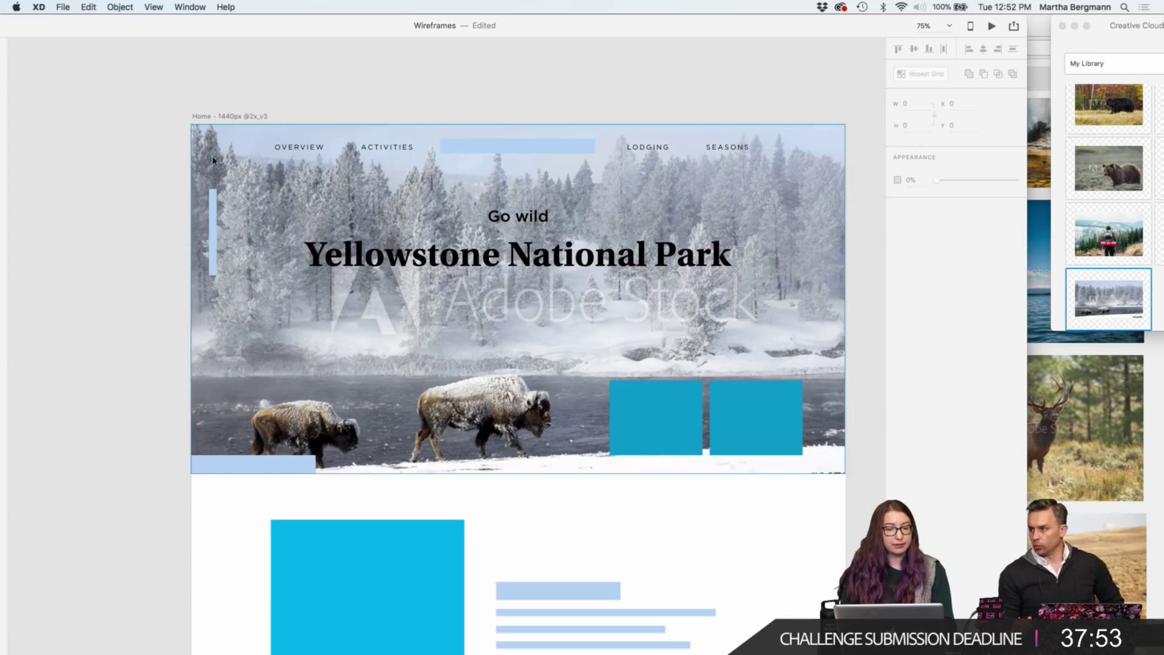
# Display the document's saved colors and character styles, and shift the window so the drawing tools are in view.
pyautogui.press('super+shift+y')
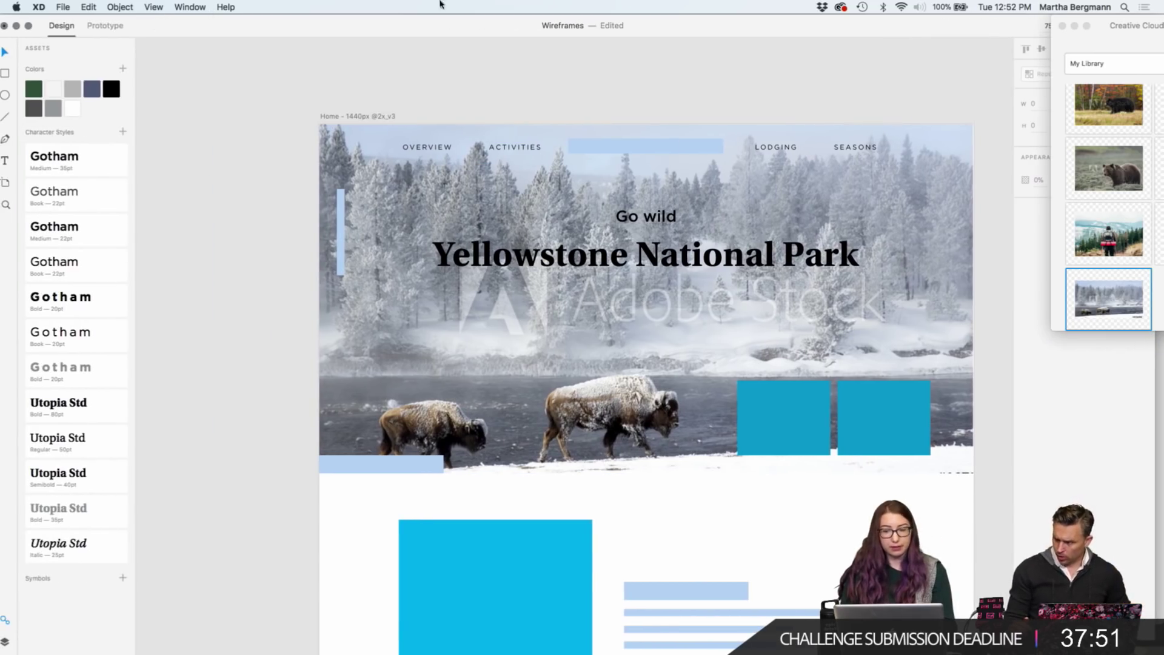
pyautogui.moveTo(904, 26); pyautogui.dragTo(936, 26)
pyautogui.moveTo(266, 18); pyautogui.dragTo(242, 7)
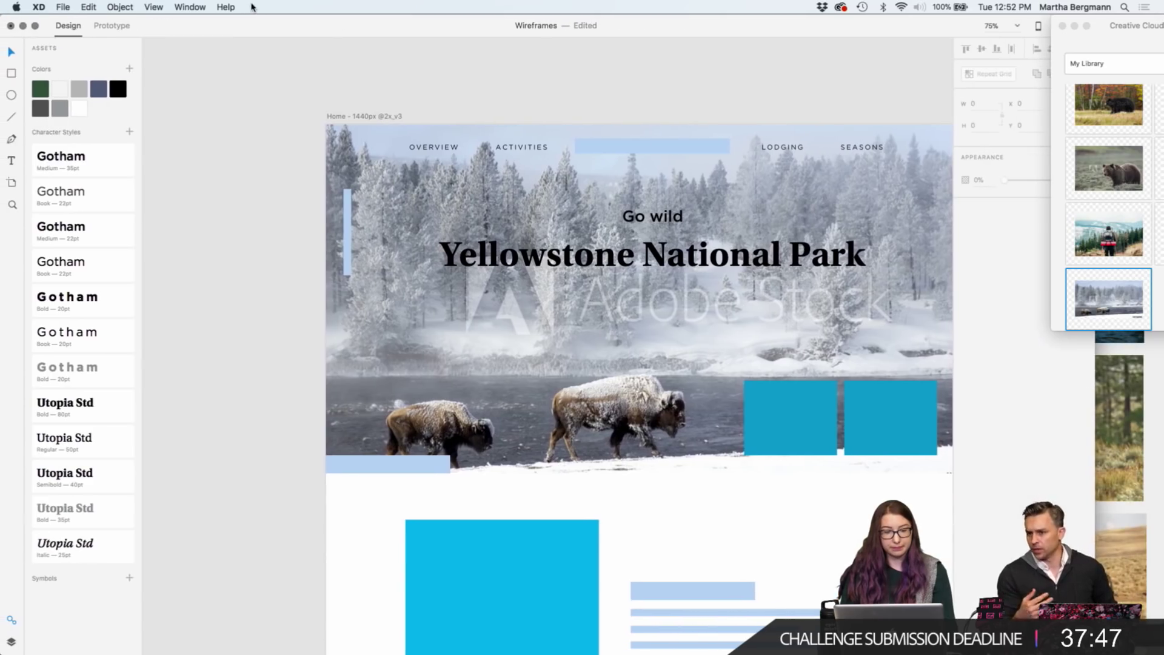
# Draw a borderless rectangle about 527 by 395 over the hero image's upper-left corner and give it a linear gradient fill.
pyautogui.moveTo(305, 113)
pyautogui.mouseDown()
pyautogui.moveTo(533, 270)
pyautogui.moveTo(544, 291)
pyautogui.mouseUp()
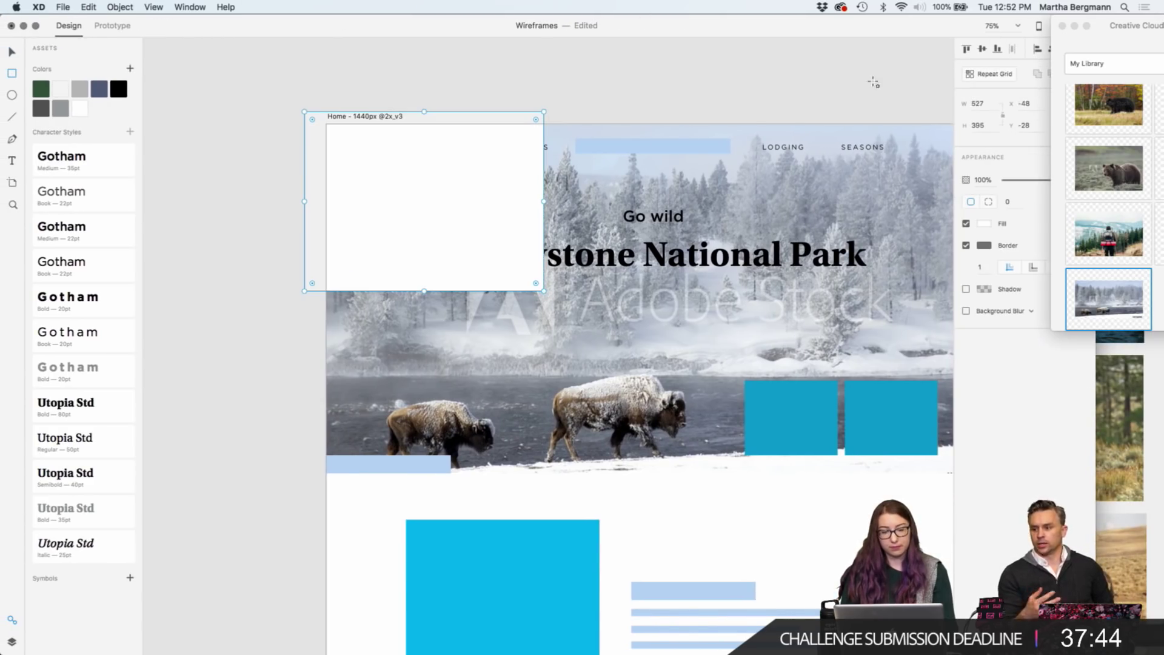
pyautogui.click(967, 246)
pyautogui.click(984, 224)
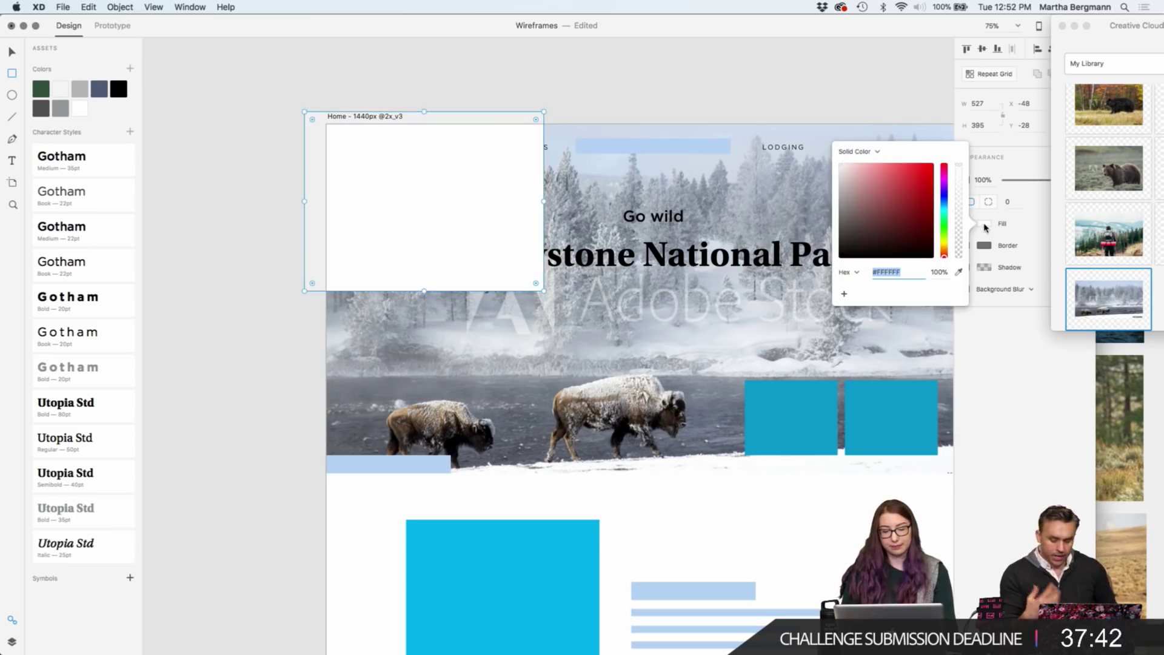
pyautogui.click(871, 153)
pyautogui.click(867, 163)
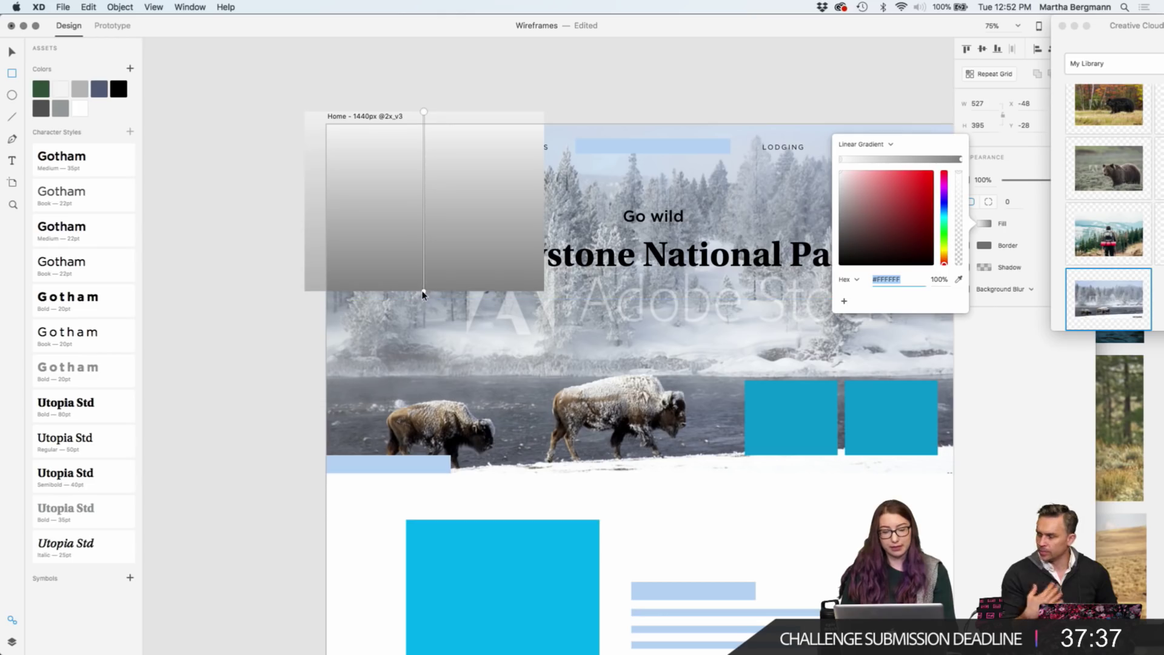
# Flip the rectangle's gradient so its darker end is uppermost, and set that gray stop to black (#000000).
pyautogui.moveTo(424, 293); pyautogui.dragTo(465, 290)
pyautogui.click(961, 158)
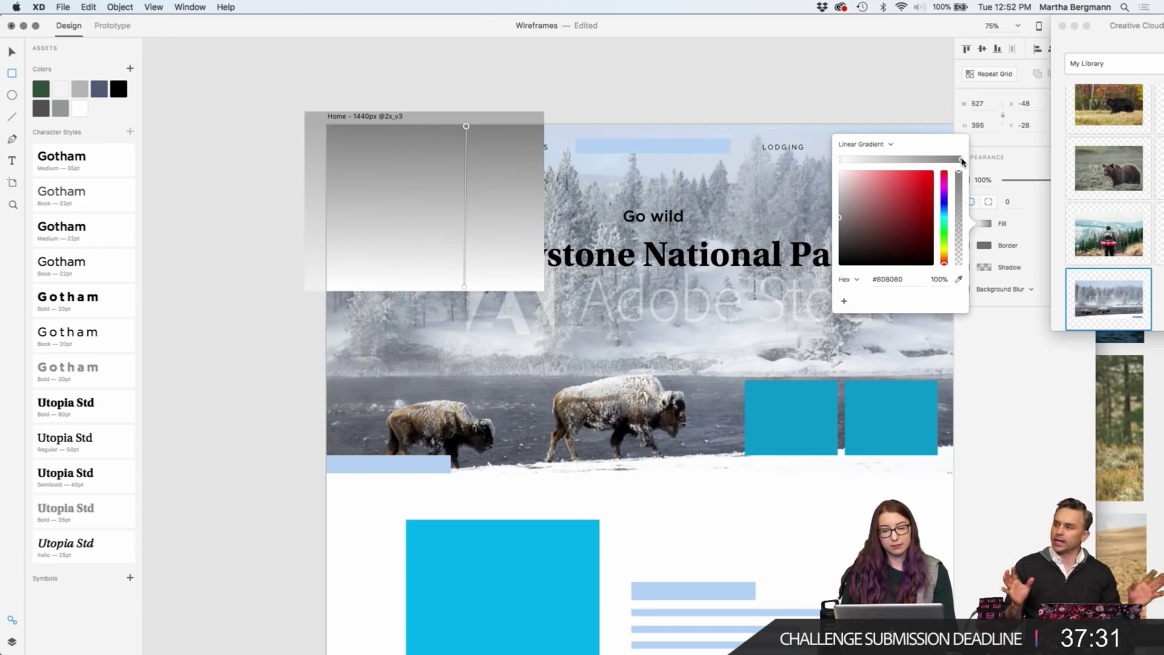
pyautogui.moveTo(885, 231); pyautogui.dragTo(828, 274)
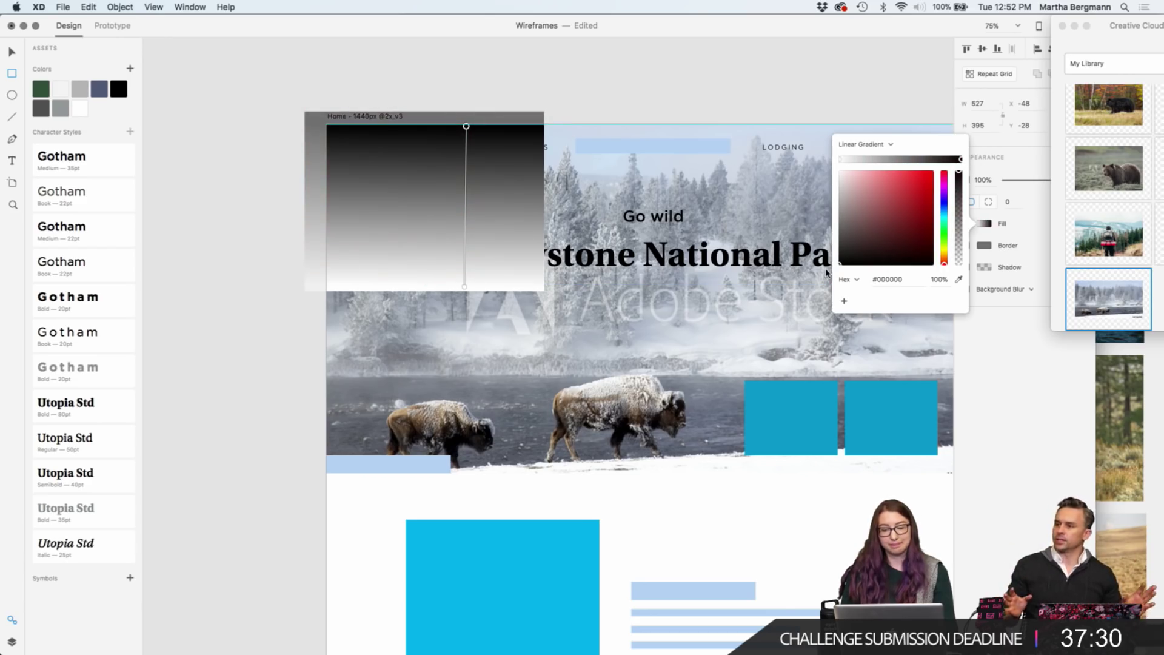
# Set the opacity of the gradient's white stop to 0% so the rectangle fades out toward its lower edge.
pyautogui.click(841, 160)
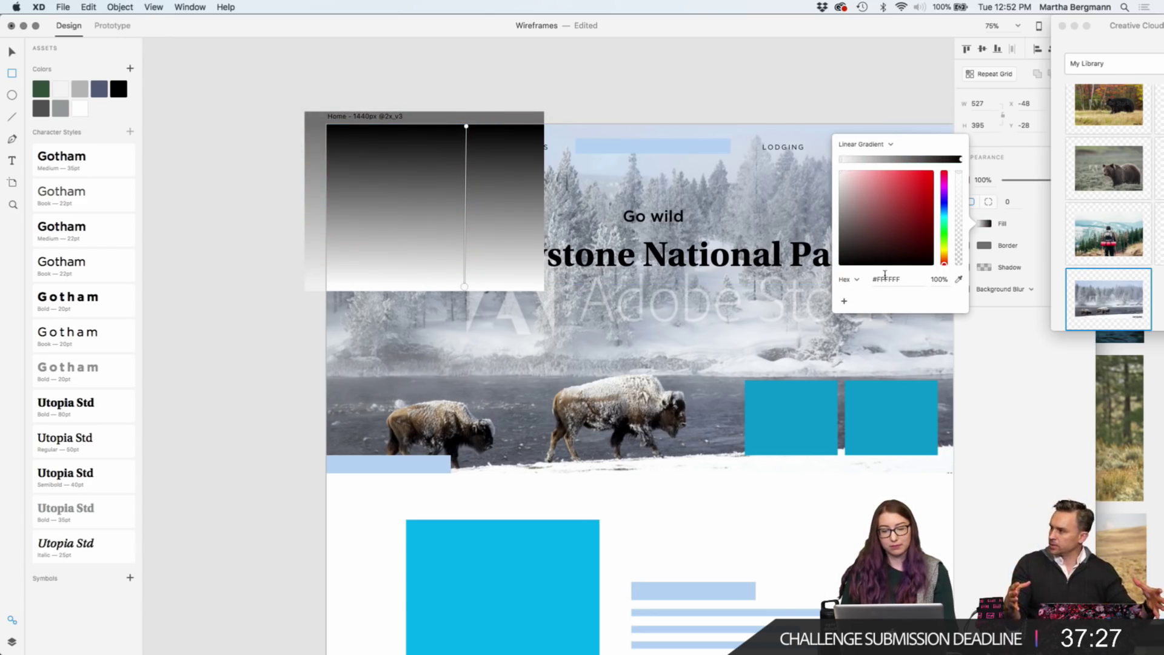
pyautogui.moveTo(962, 176); pyautogui.dragTo(962, 270)
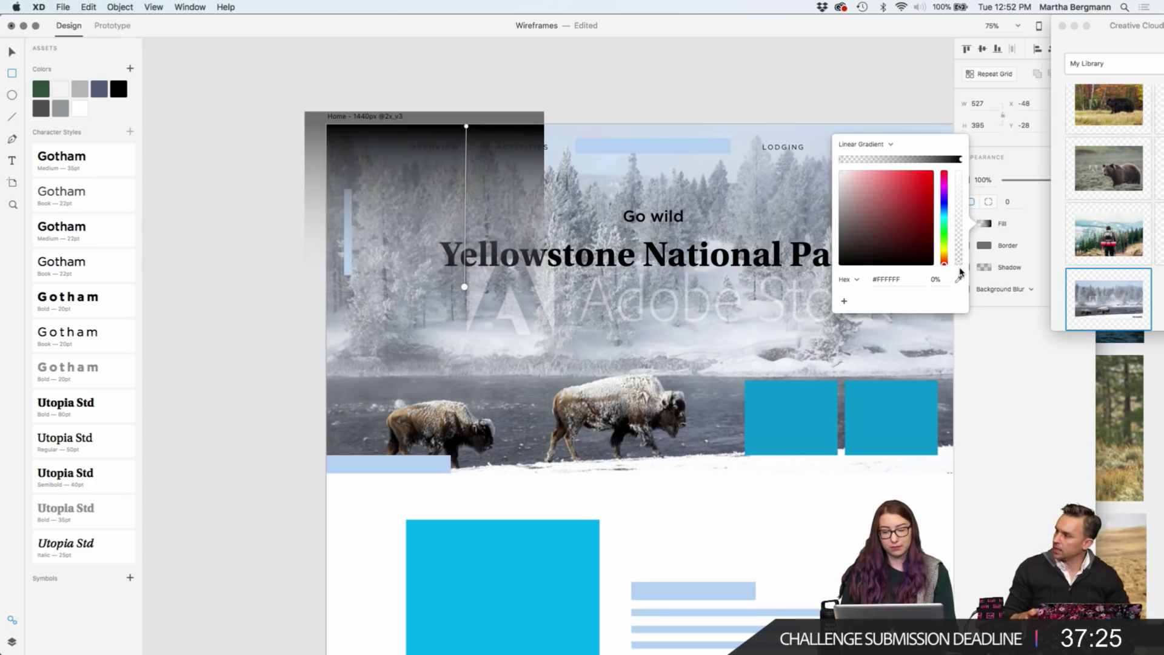
pyautogui.click(831, 204)
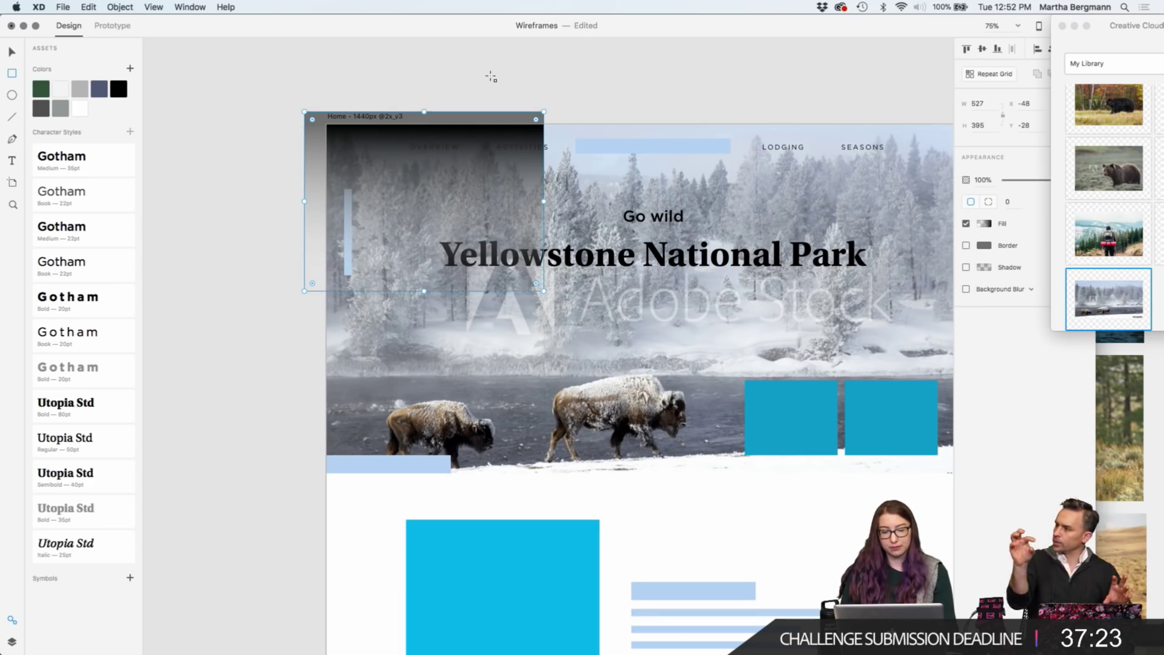
pyautogui.click(12, 52)
pyautogui.click(228, 115)
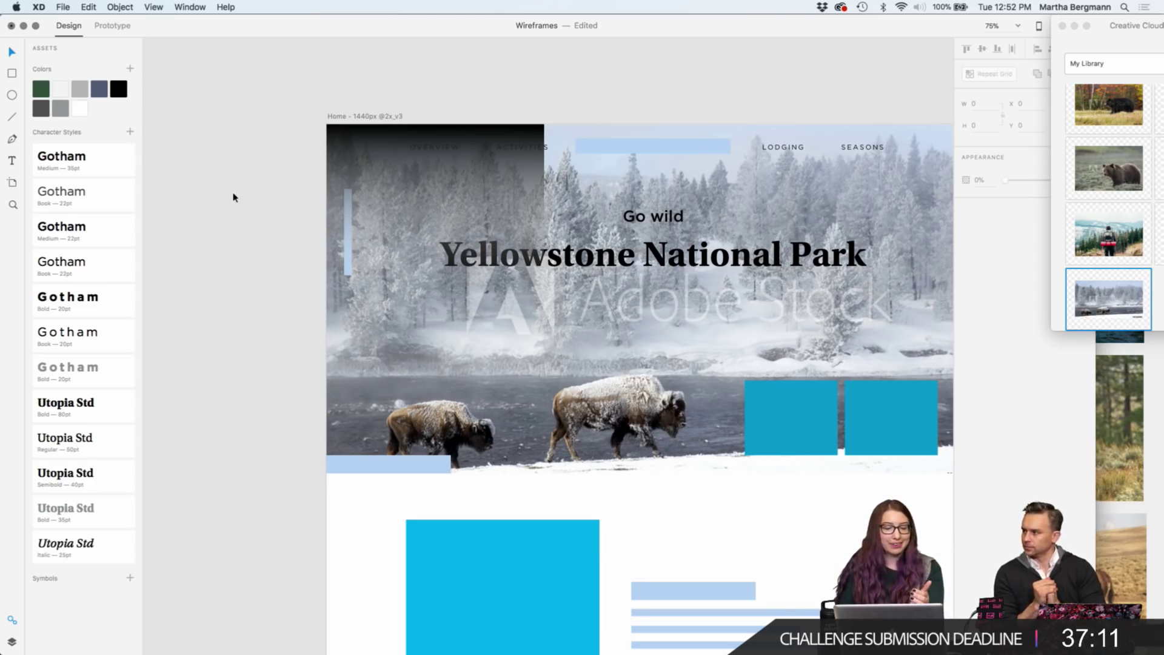
# Align the gradient rectangle with the artboard's upper-left corner and resize it to 1440 wide by 688 high.
pyautogui.moveTo(458, 157); pyautogui.dragTo(482, 167)
pyautogui.hscroll(5, 481, 166)
pyautogui.moveTo(403, 217); pyautogui.dragTo(818, 230)
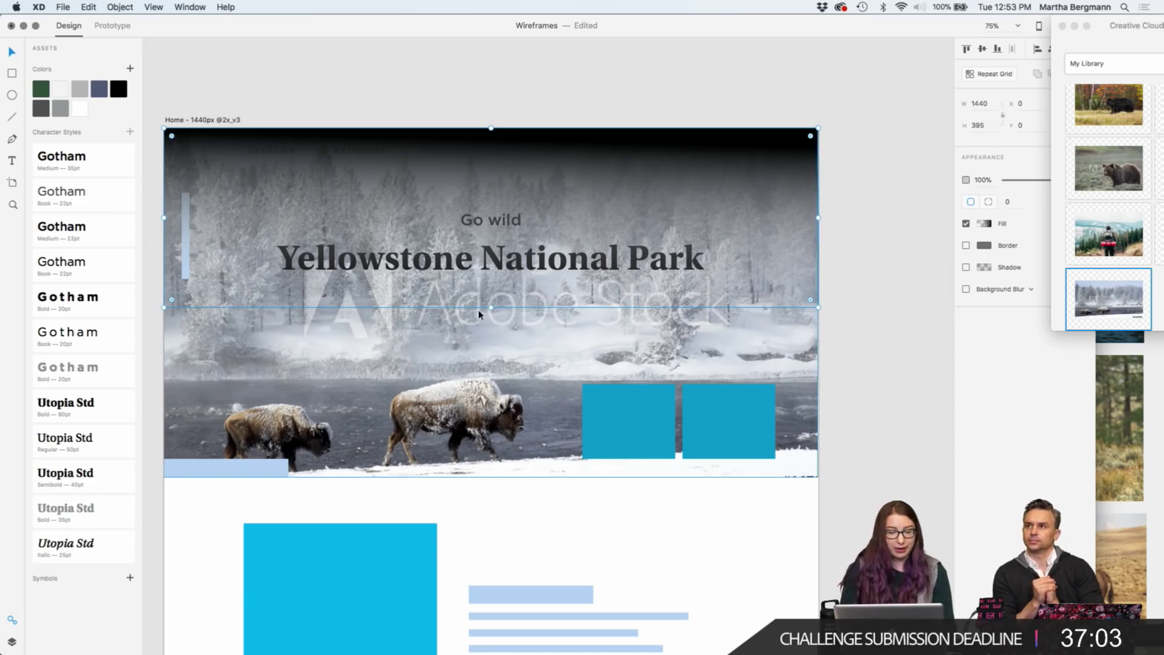
pyautogui.moveTo(492, 309); pyautogui.dragTo(491, 440)
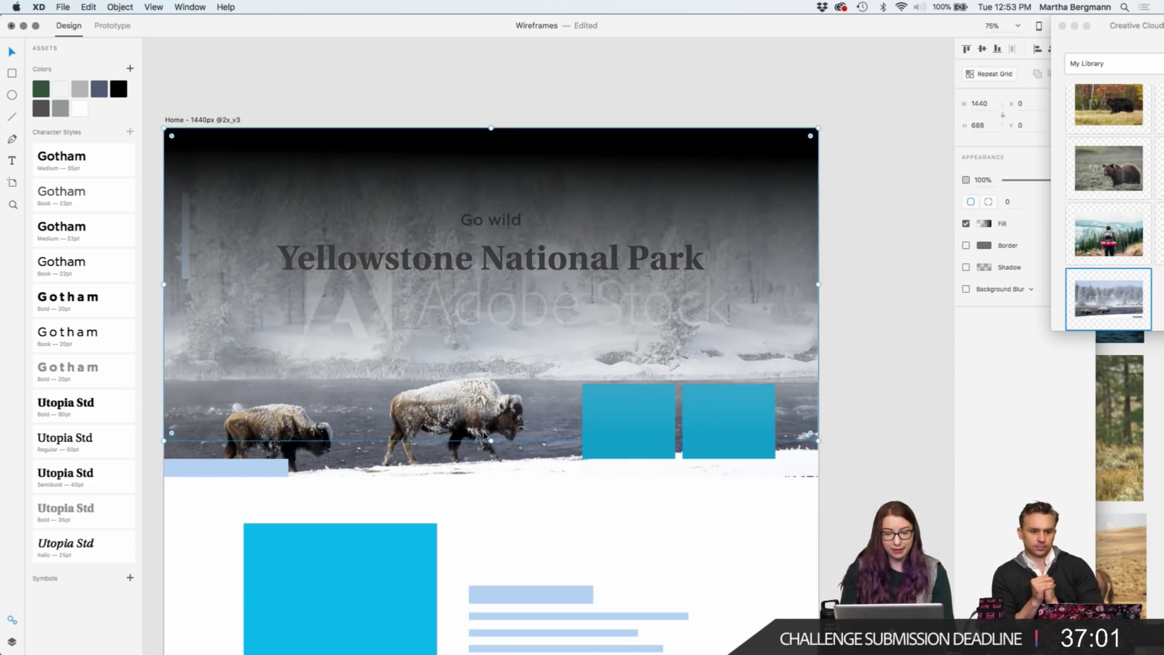
# Move the gradient's black end above the artboard's upper edge to soften the darkening over the hero image.
pyautogui.click(983, 225)
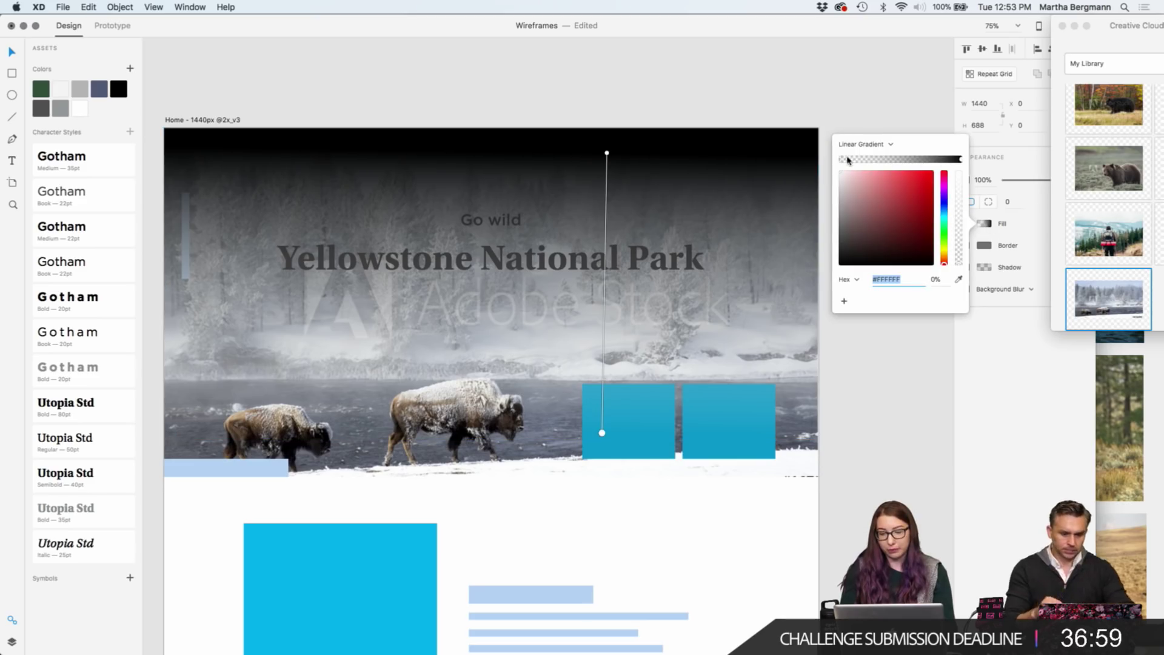
pyautogui.click(960, 159)
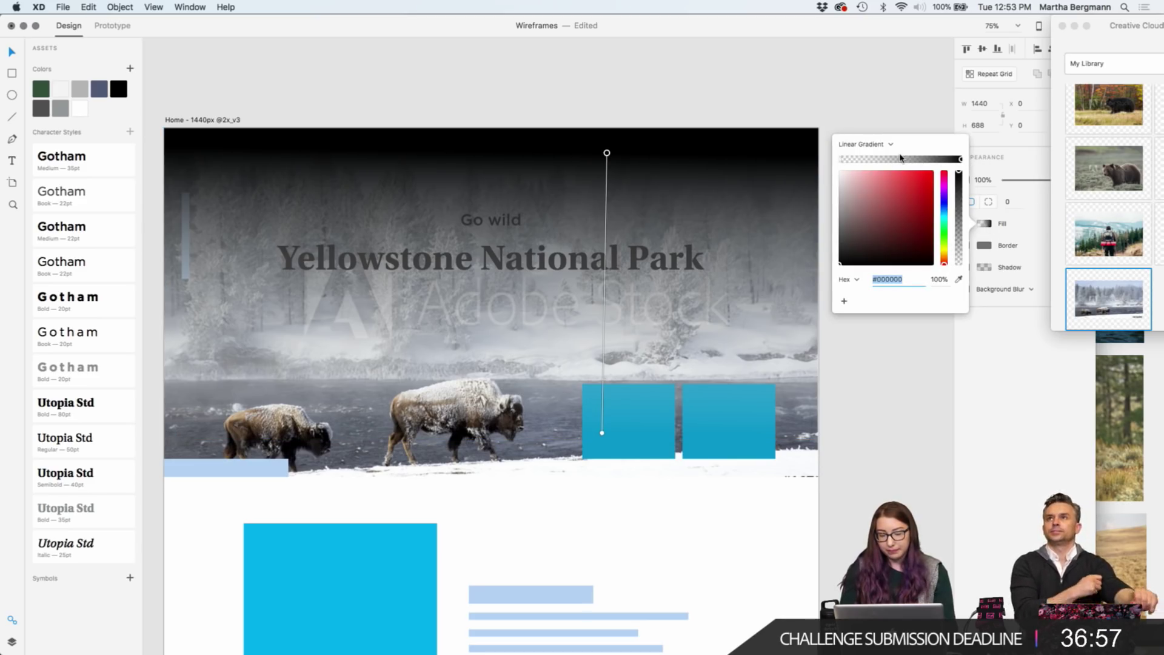
pyautogui.moveTo(602, 432); pyautogui.dragTo(605, 519)
pyautogui.moveTo(606, 153); pyautogui.dragTo(601, 87)
pyautogui.moveTo(605, 519); pyautogui.dragTo(596, 431)
pyautogui.press('Escape')
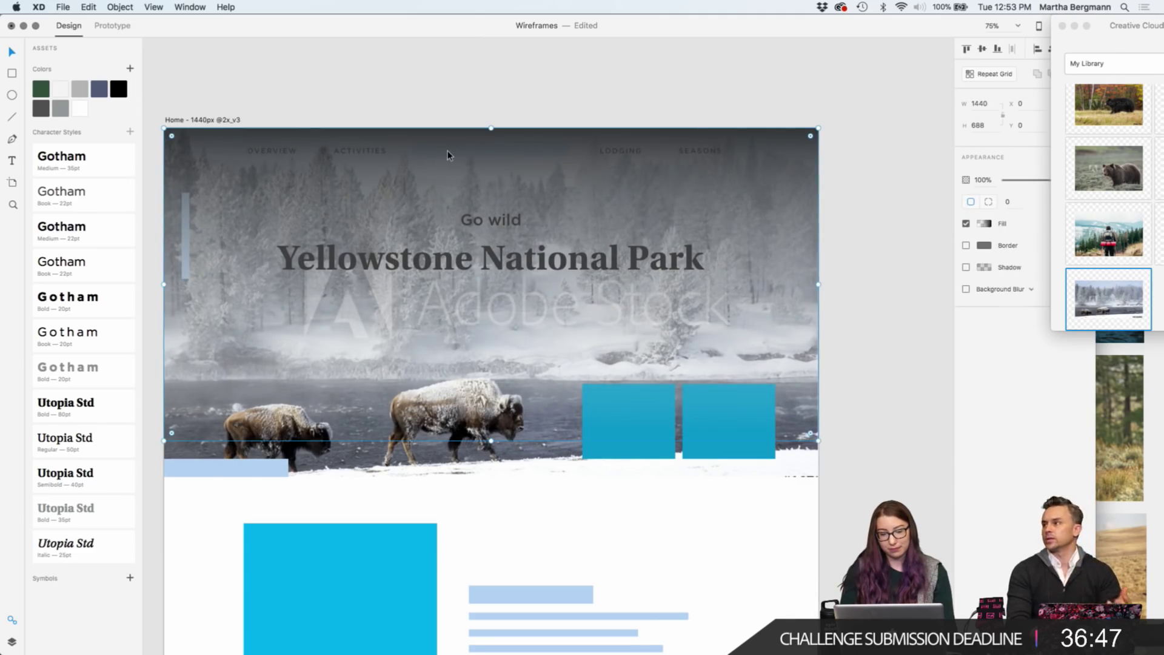
# Send the gradient overlay and the hero image to the back, behind the hero text and navigation links.
pyautogui.keyDown('shift'); pyautogui.click(549, 466); pyautogui.keyUp('shift')
pyautogui.rightClick(549, 465)
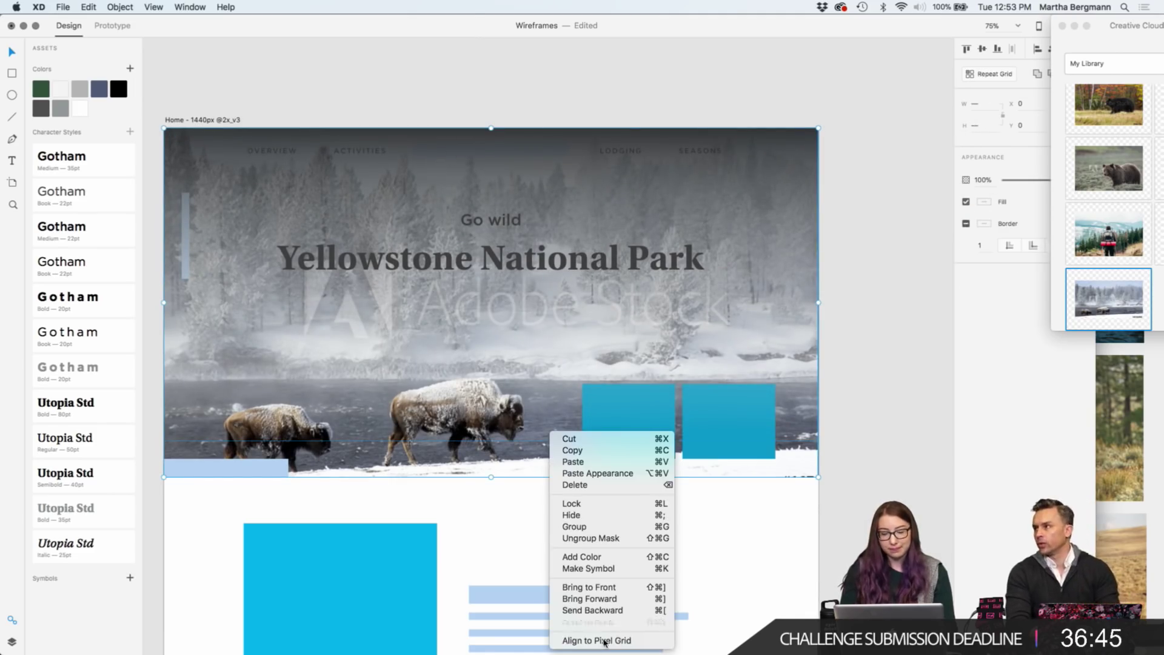
pyautogui.click(603, 622)
pyautogui.click(534, 54)
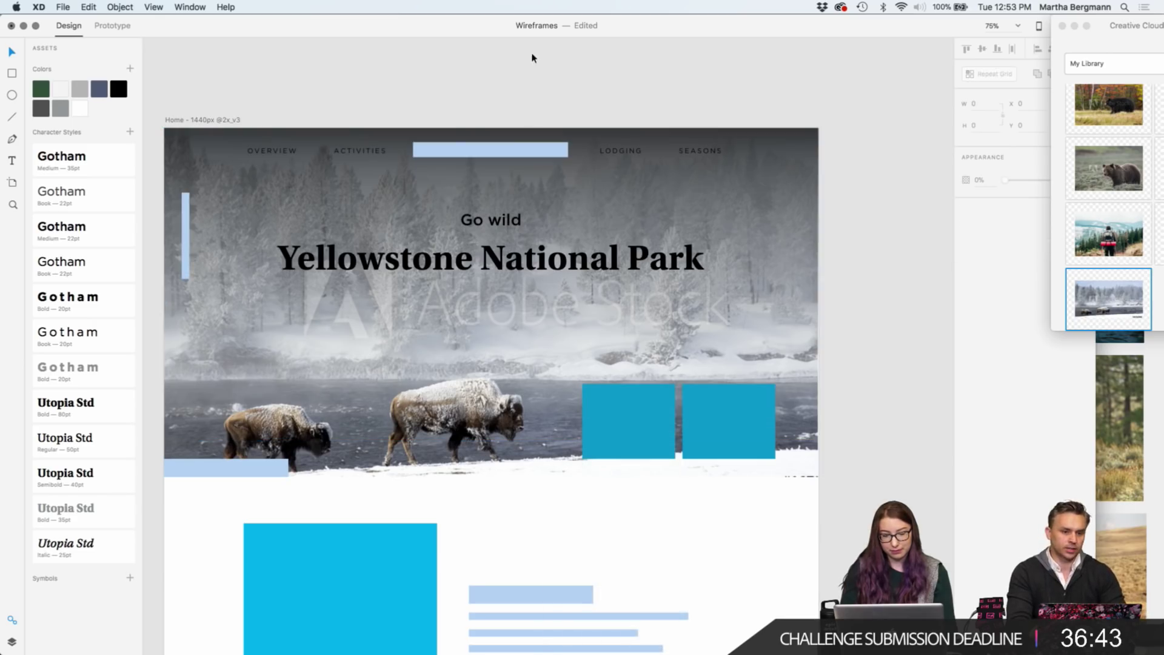
# Shorten the gradient overlay to a height of 362 and change its black stop to white (#FFFFFF).
pyautogui.click(462, 362)
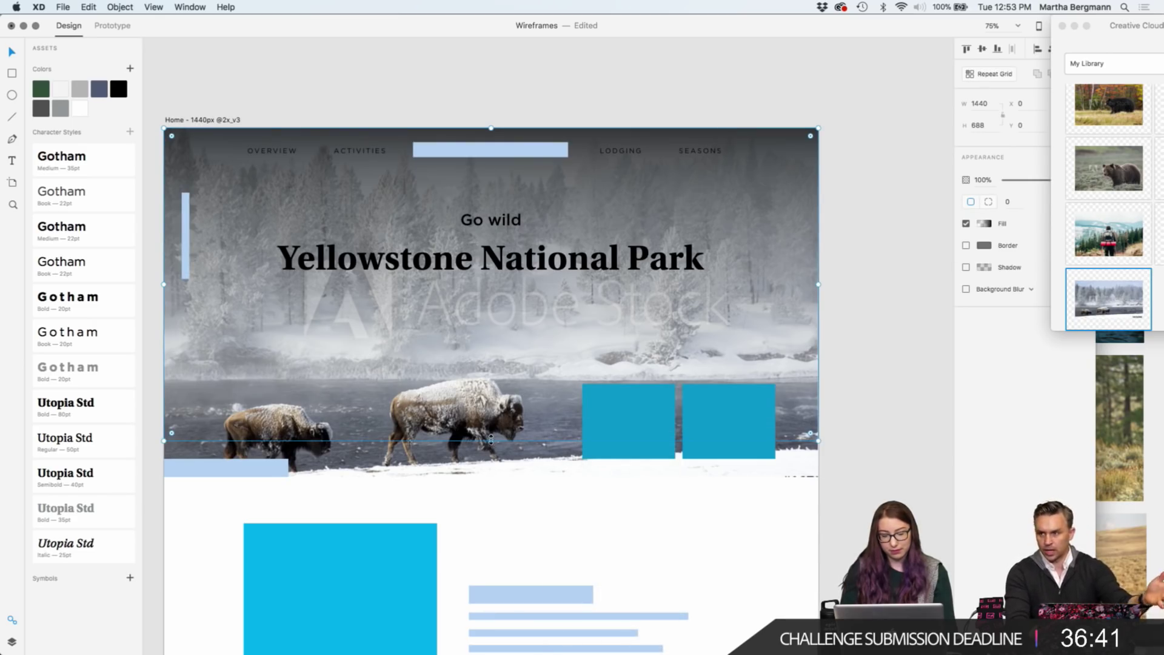
pyautogui.moveTo(493, 387); pyautogui.dragTo(490, 292)
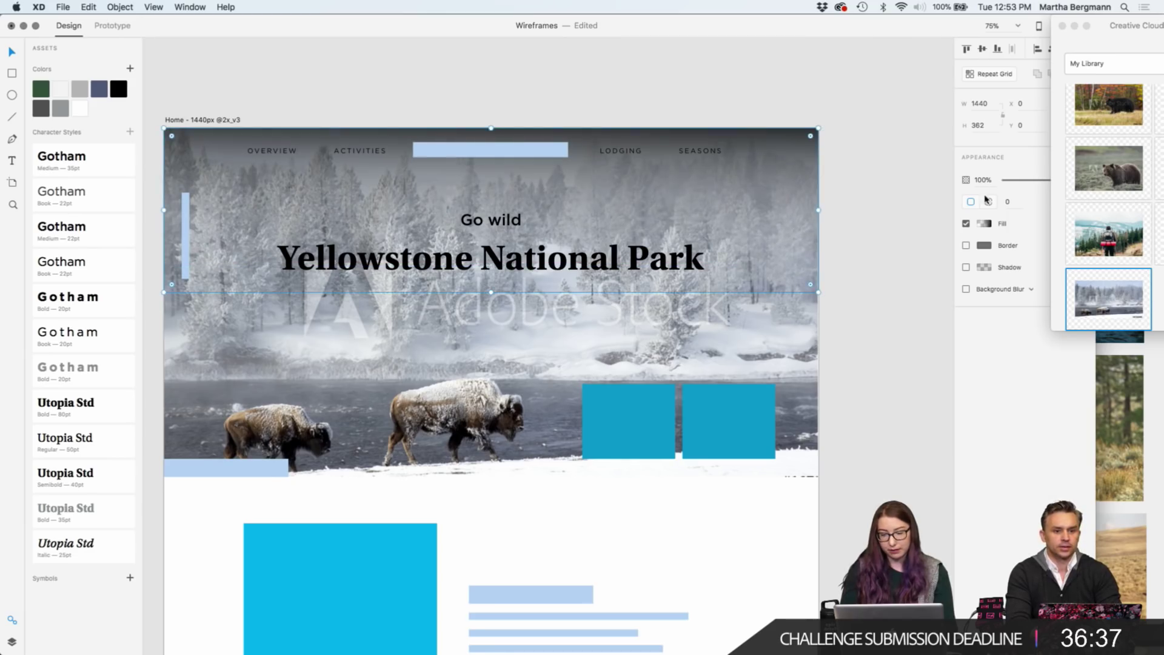
pyautogui.click(983, 223)
pyautogui.click(962, 160)
pyautogui.moveTo(913, 216); pyautogui.dragTo(819, 153)
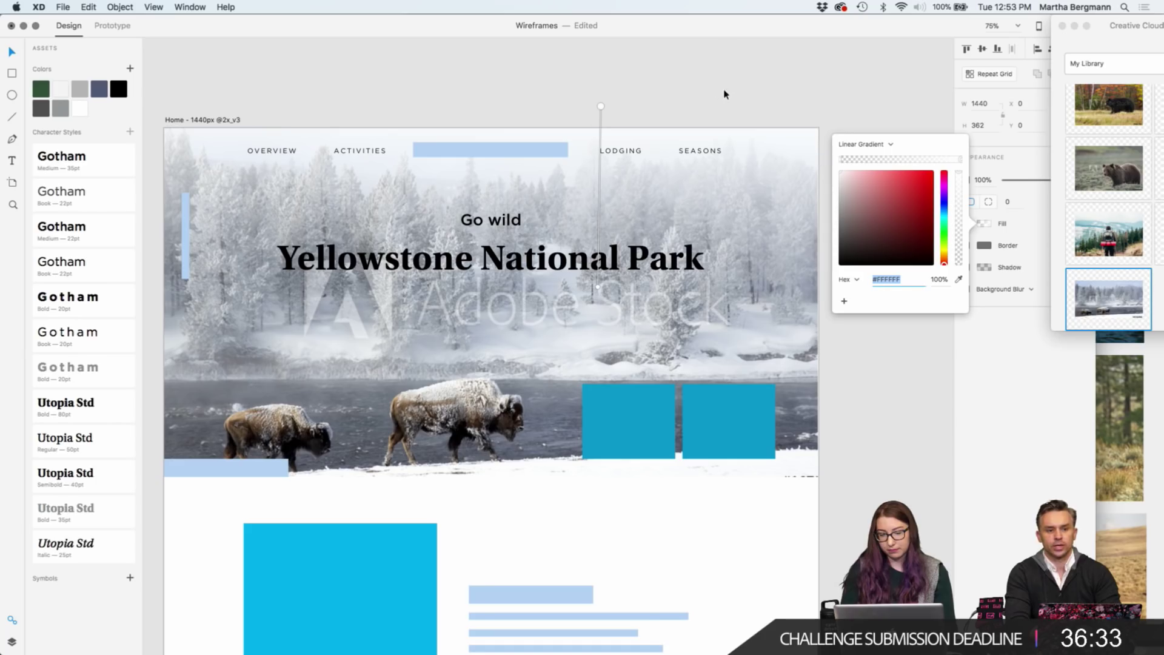
pyautogui.click(631, 91)
# Extend the white gradient overlay's lower edge down to just above the river in the hero image.
pyautogui.click(581, 183)
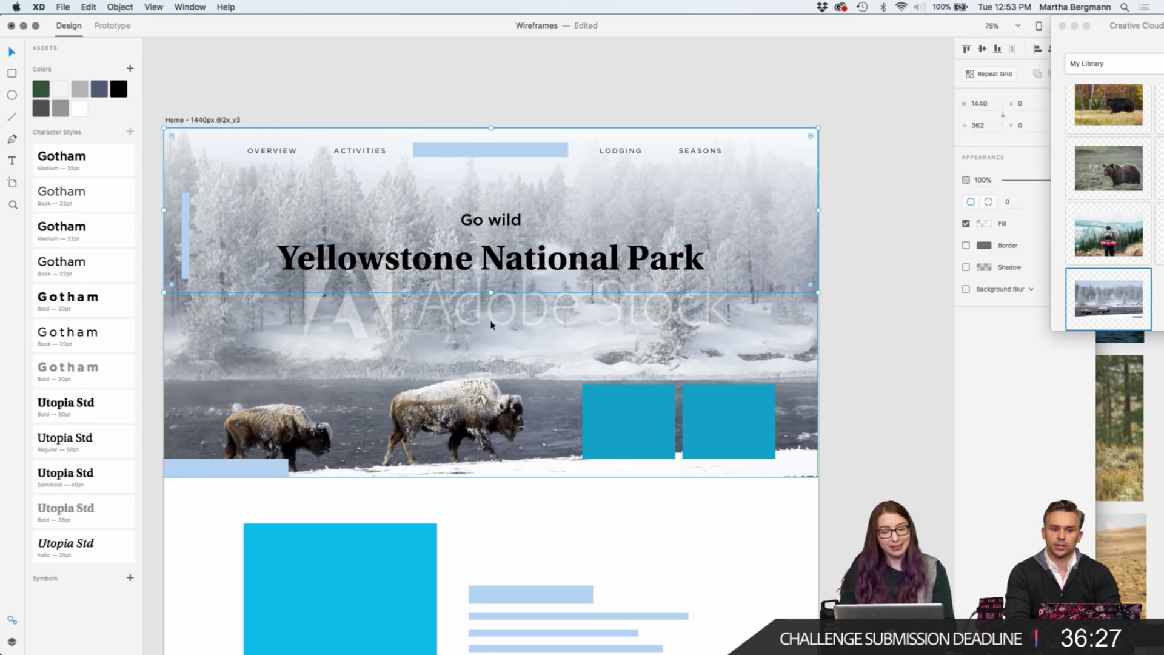
pyautogui.moveTo(491, 292); pyautogui.dragTo(489, 359)
pyautogui.click(425, 79)
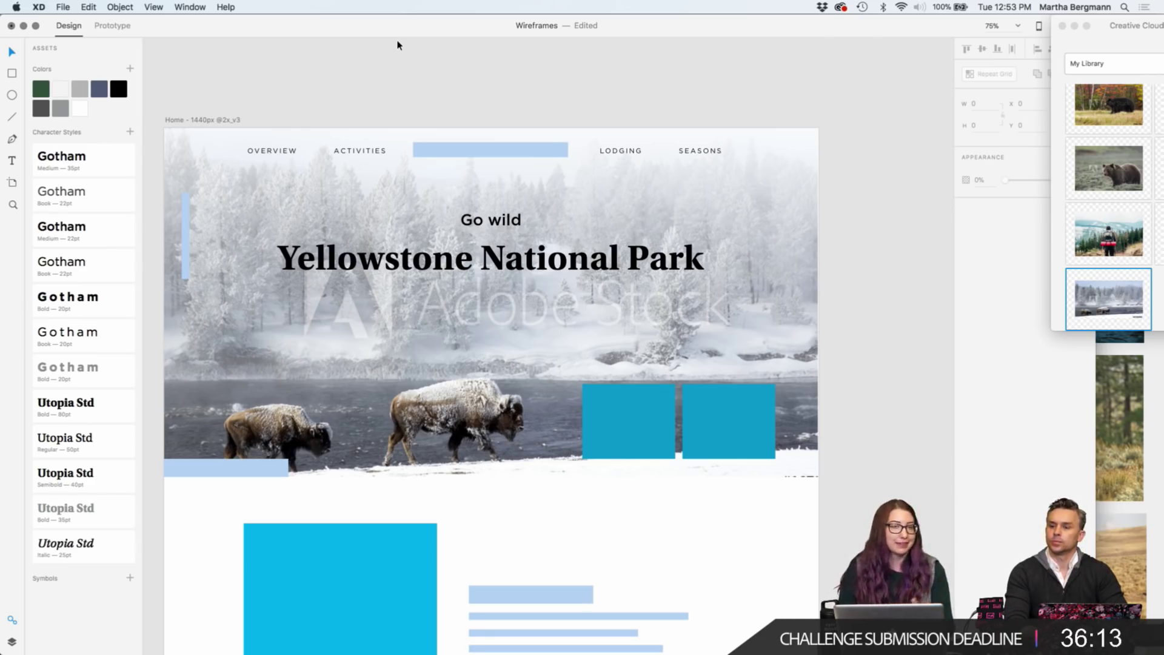
pyautogui.hscroll(-2, 452, 76)
pyautogui.scroll(-1, 452, 76)
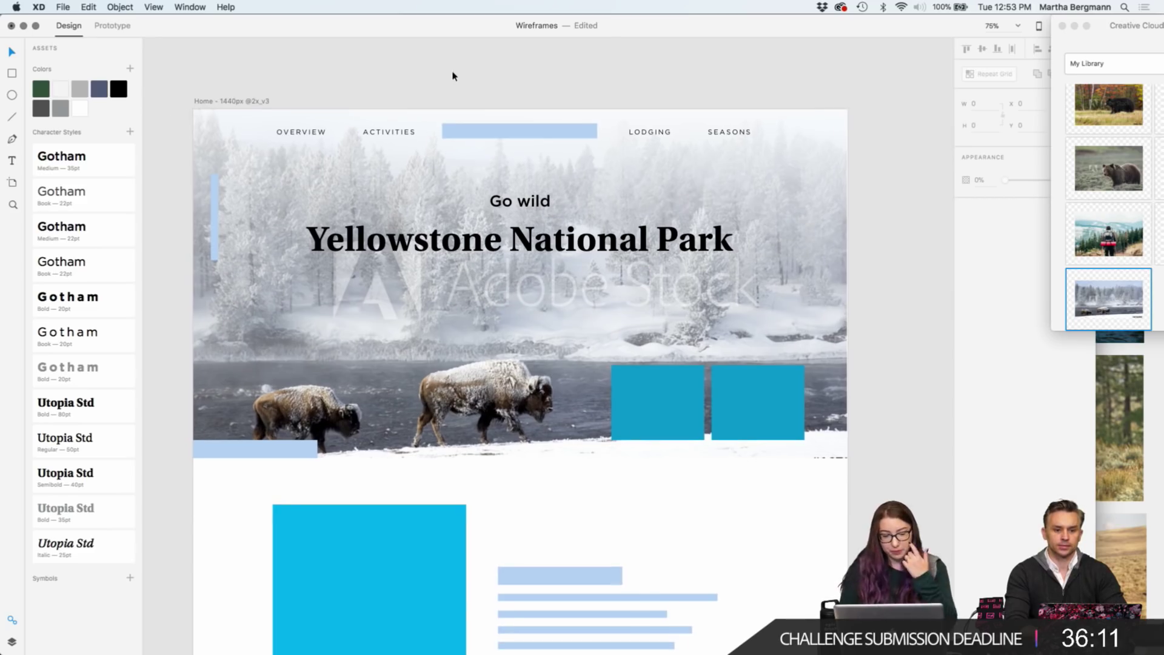
pyautogui.click(519, 243)
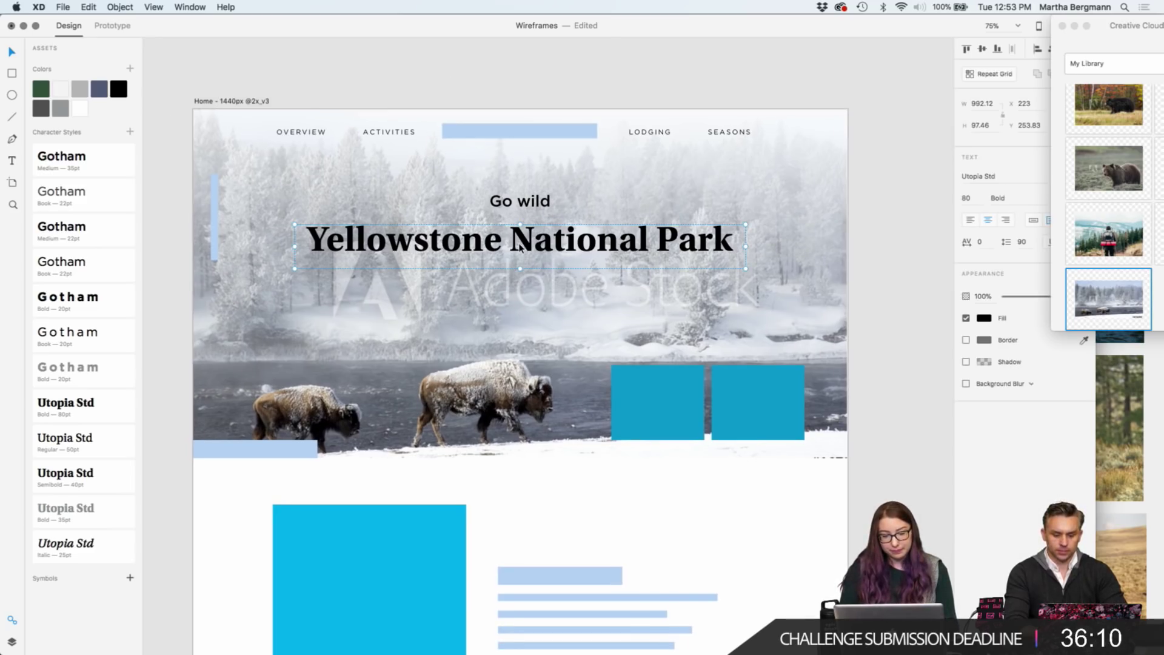
pyautogui.doubleClick(536, 204)
pyautogui.write('I')
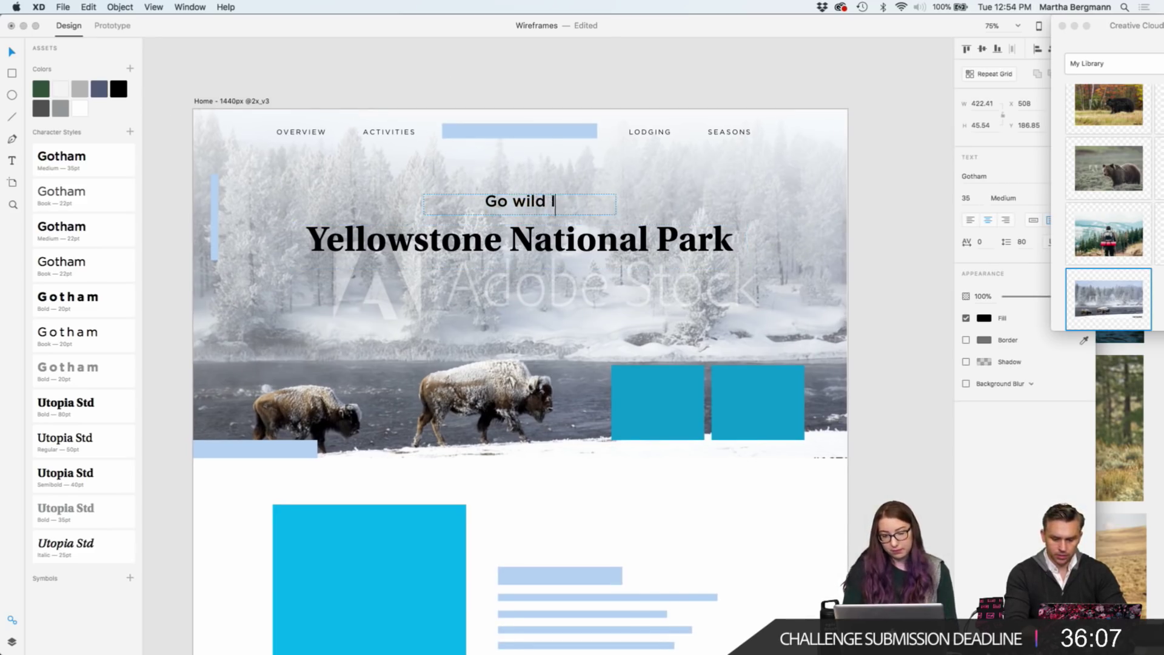
pyautogui.press('BackSpace')
pyautogui.press('BackSpace')
pyautogui.press('Escape')
pyautogui.press('Escape')
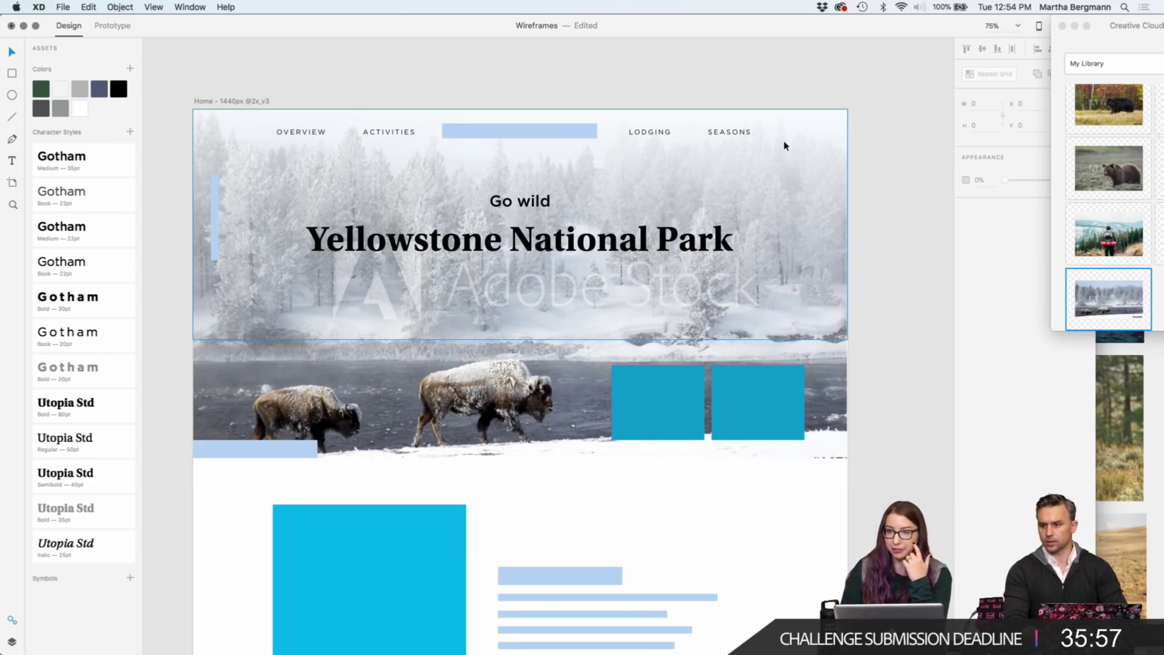
pyautogui.scroll(-3, 759, 165)
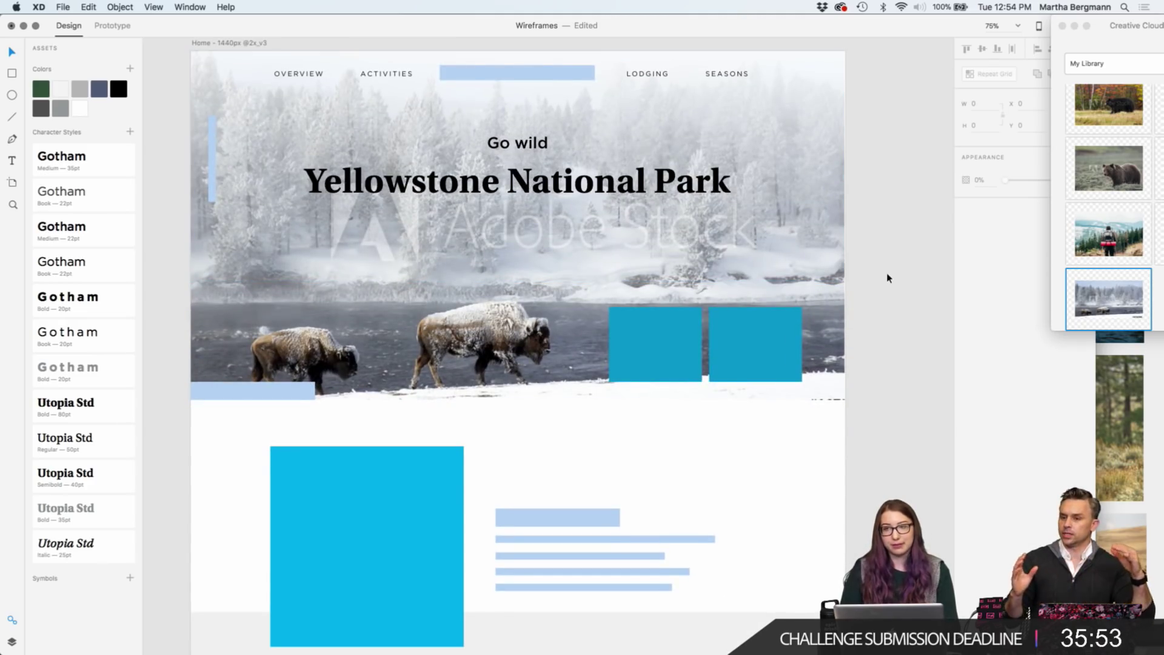
# Move the "Go wild" and "Yellowstone National Park" hero texts together slightly lower on the hero image.
pyautogui.scroll(4, 887, 277)
pyautogui.hscroll(-2, 887, 278)
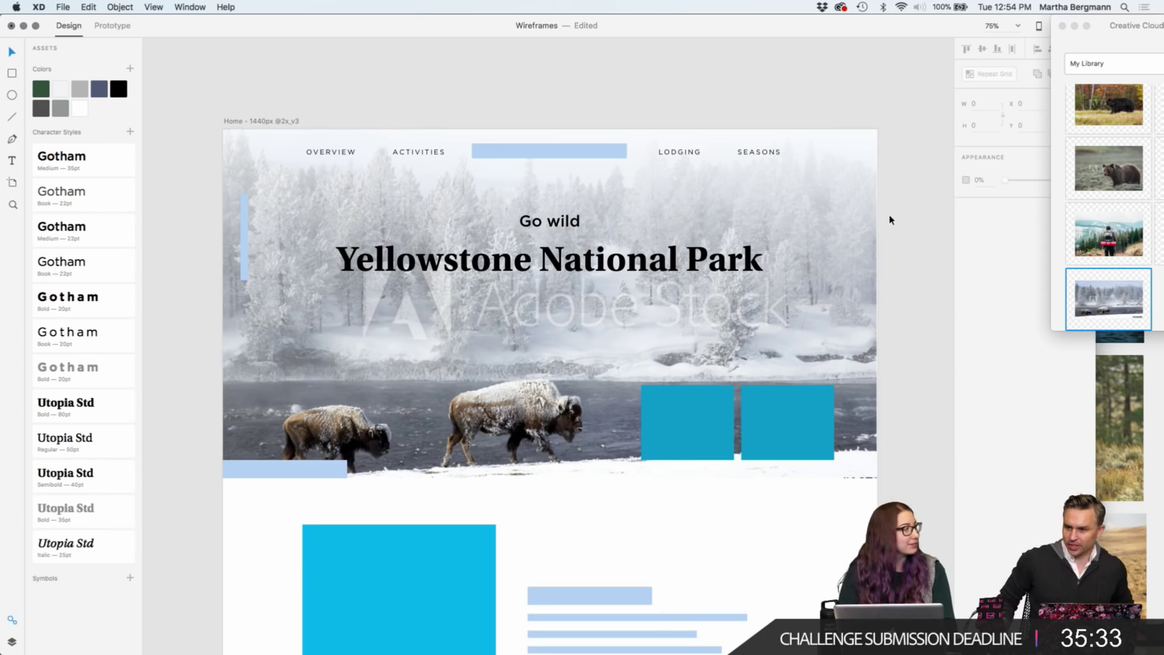
pyautogui.scroll(-3, 889, 219)
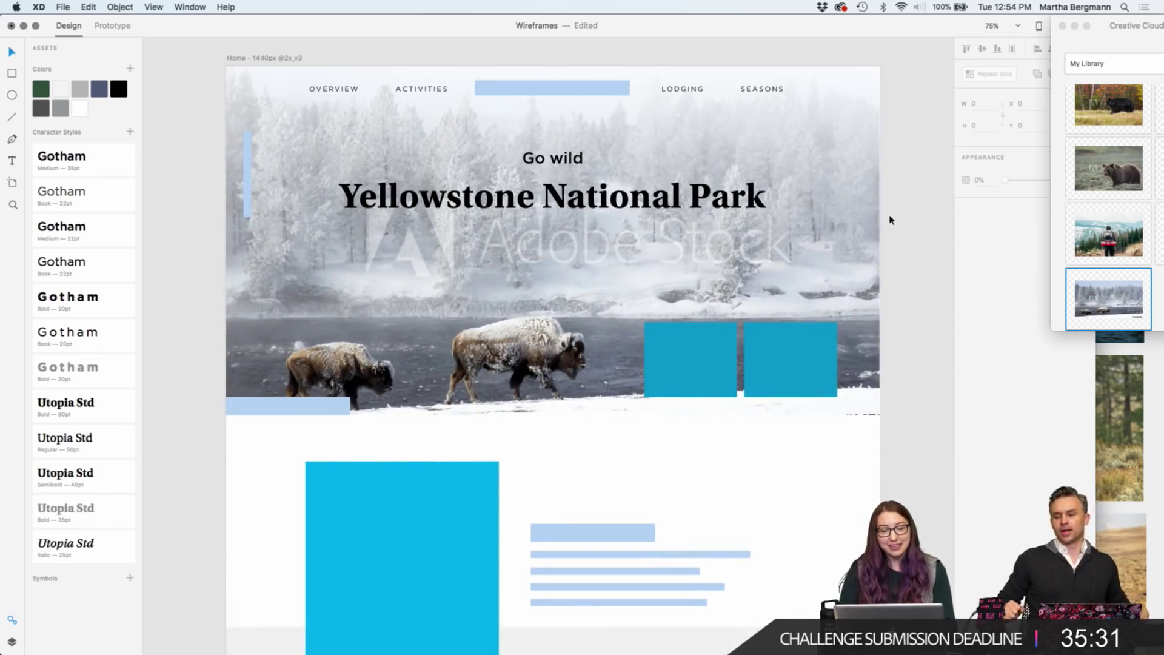
pyautogui.press('super+minus')
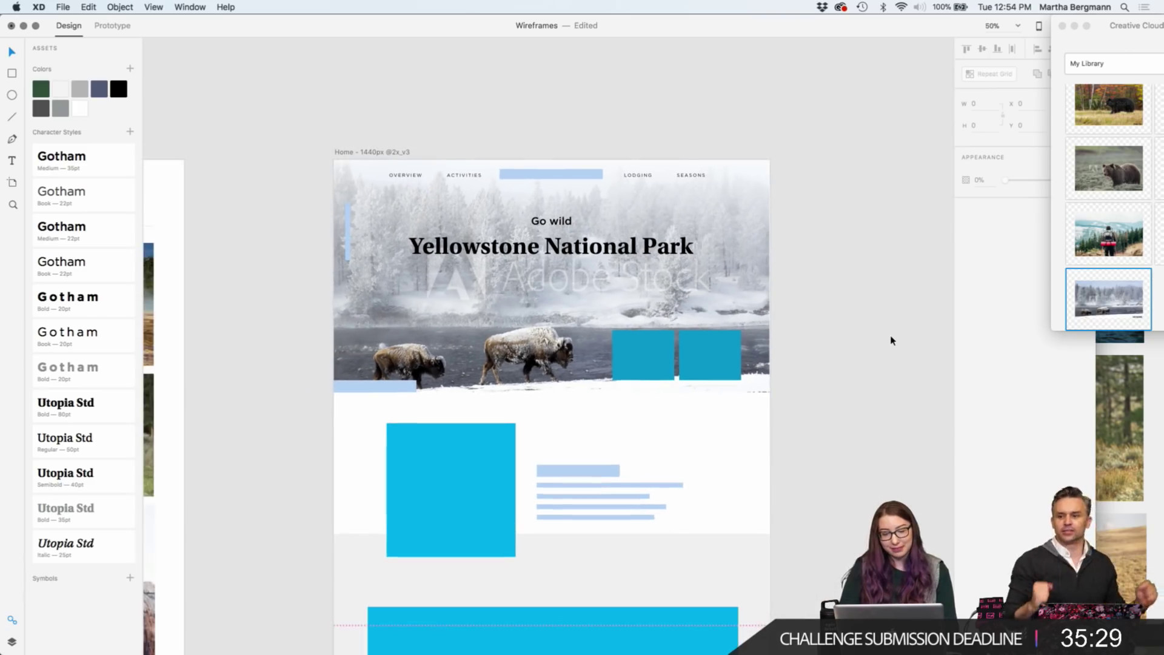
pyautogui.click(621, 248)
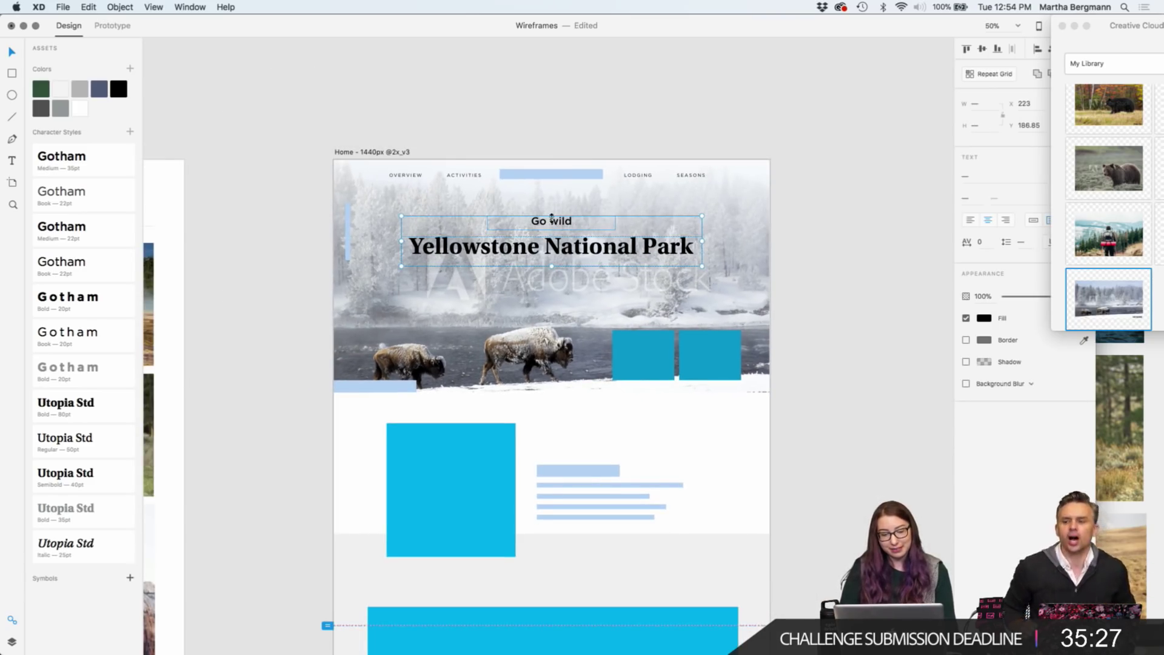
pyautogui.moveTo(569, 221); pyautogui.dragTo(570, 234)
pyautogui.click(841, 281)
# Extend the white gradient overlay down to a height of 870, level with the upper edge of the large blue square.
pyautogui.click(719, 193)
pyautogui.moveTo(551, 312); pyautogui.dragTo(545, 423)
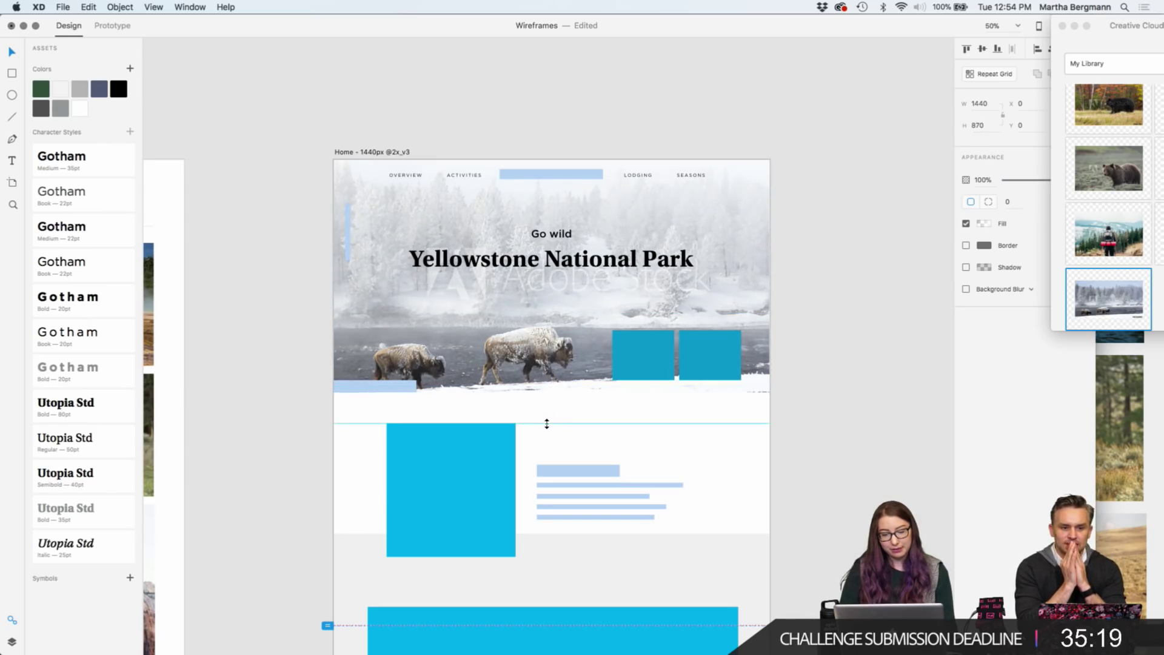
pyautogui.click(849, 334)
pyautogui.press('super+equal')
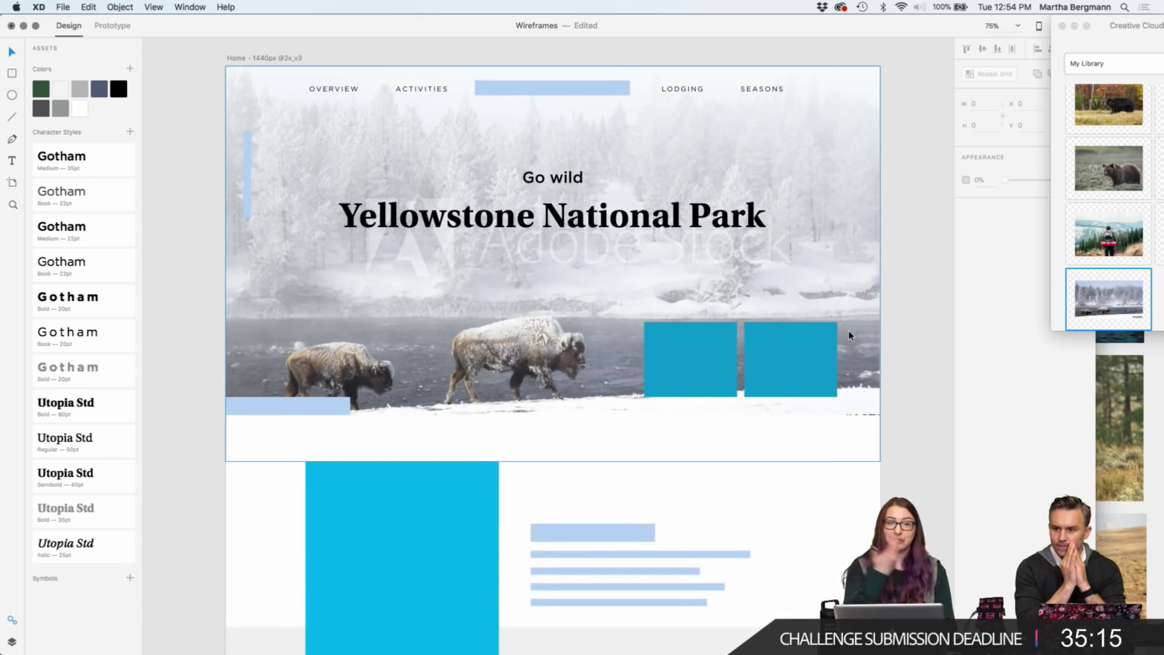
# Reposition the design window and the Creative Cloud Libraries window so the library's graphics are fully in view beside the artboard.
pyautogui.hscroll(-5, 849, 336)
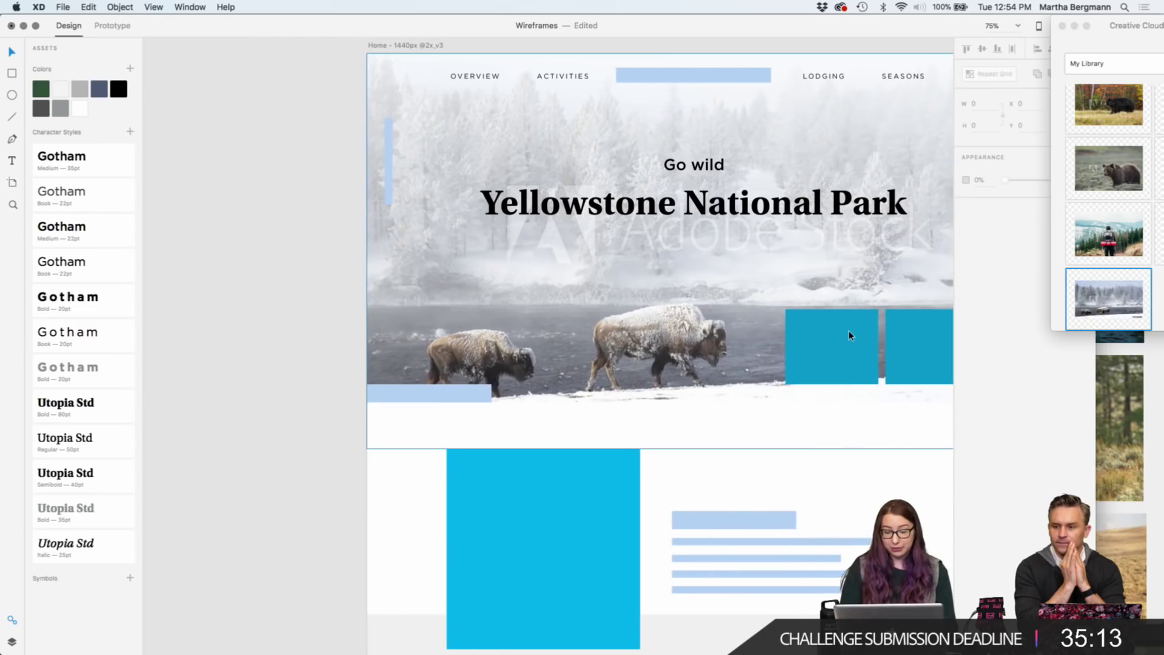
pyautogui.moveTo(867, 24); pyautogui.dragTo(711, 24)
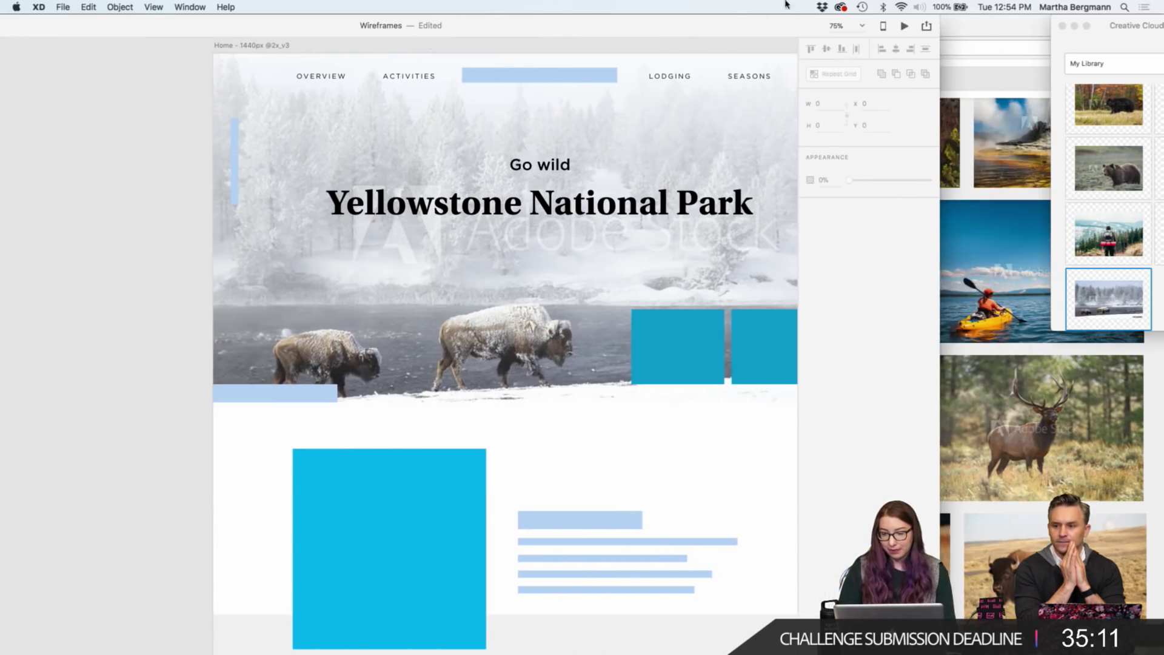
pyautogui.moveTo(1121, 25); pyautogui.dragTo(993, 9)
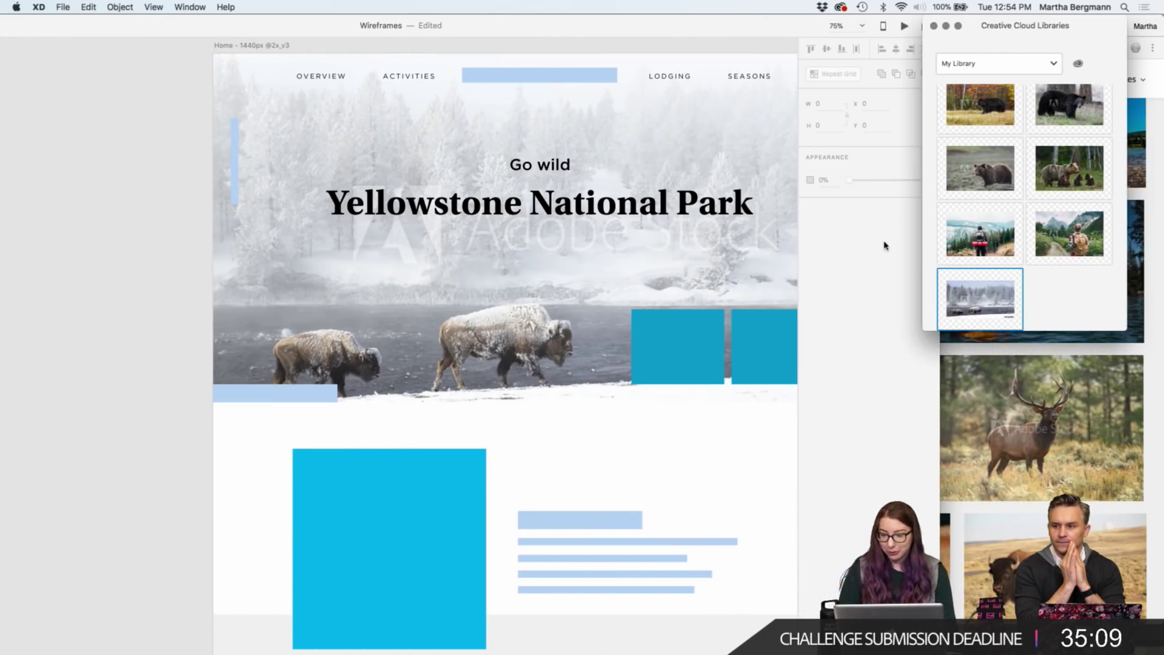
# Find the Red Fox Stands Guard-Yellowstone graphic in My Library and place it on the homepage artboard.
pyautogui.hscroll(5, 639, 462)
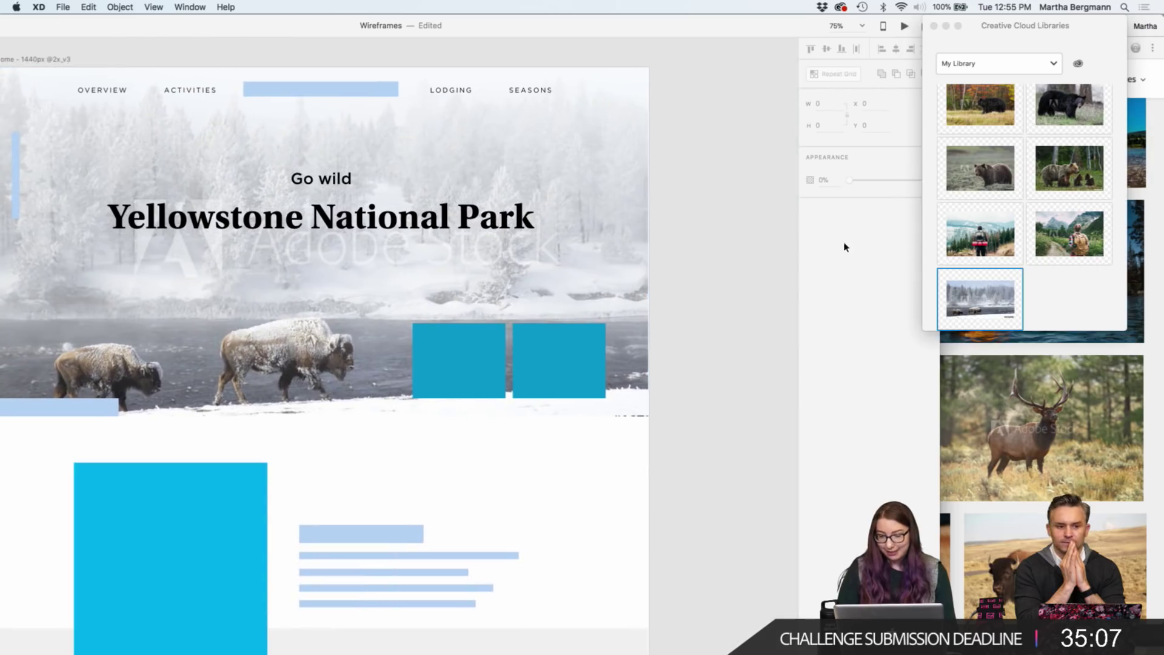
pyautogui.scroll(5, 1017, 178)
pyautogui.scroll(5, 1017, 178)
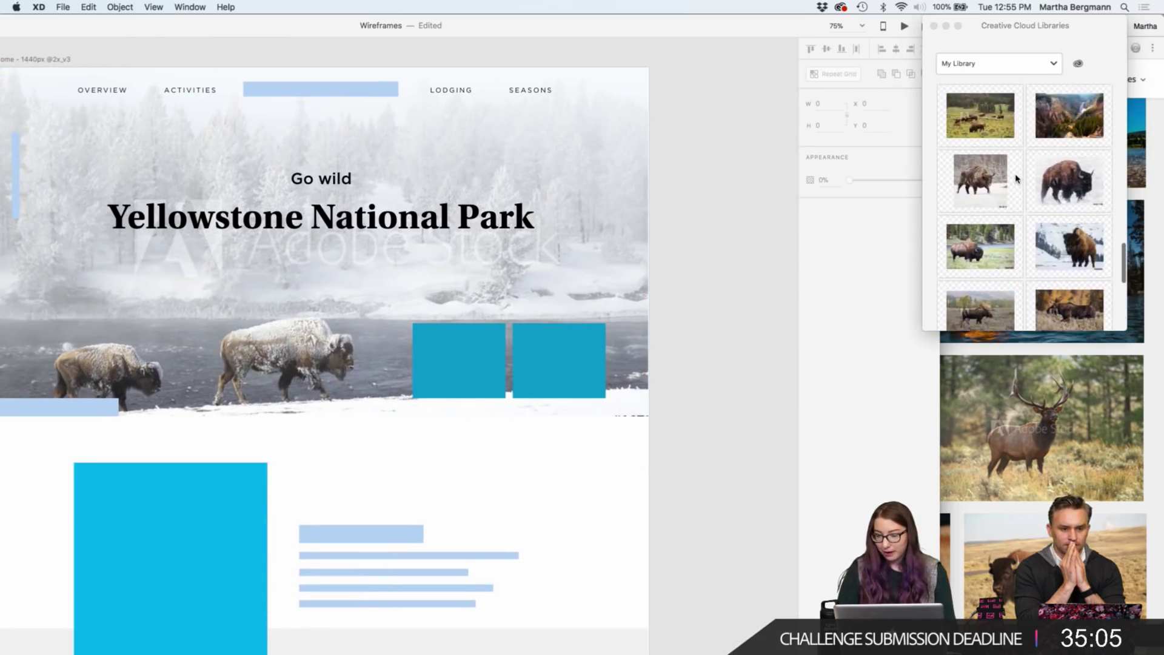
pyautogui.scroll(5, 1017, 178)
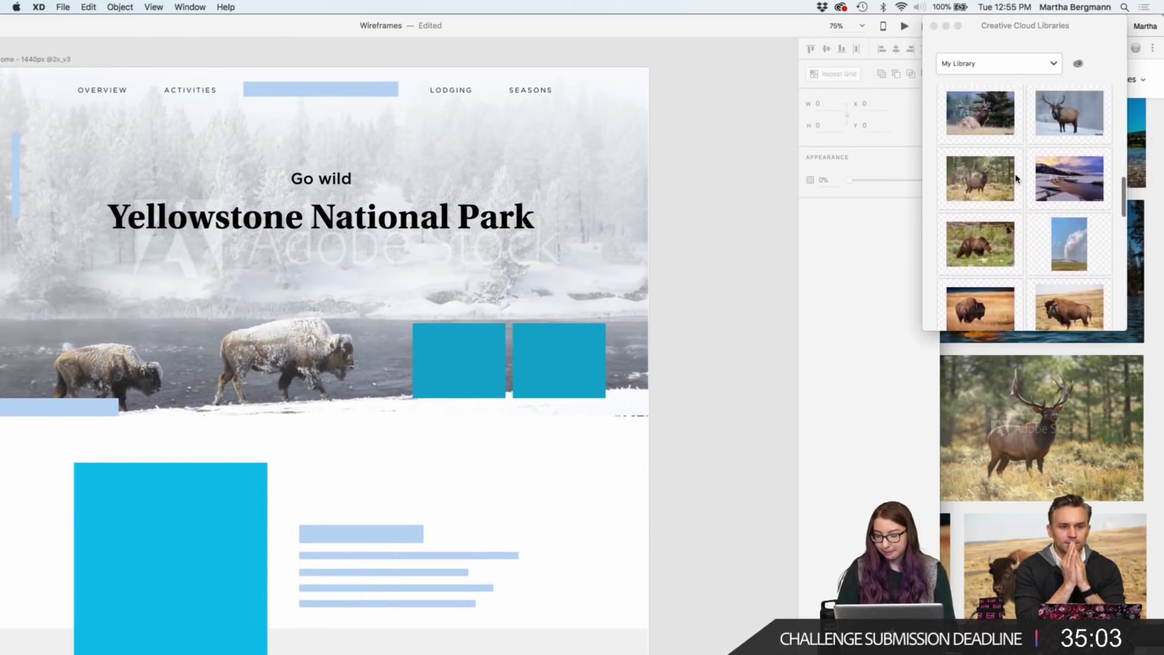
pyautogui.scroll(5, 1017, 179)
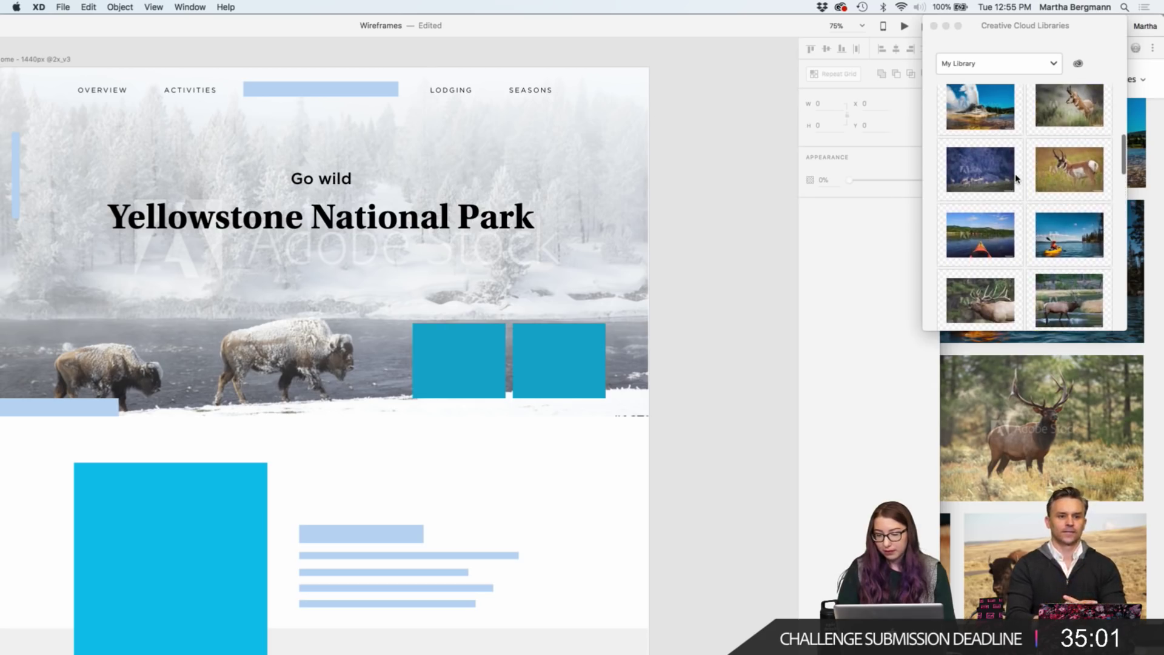
pyautogui.scroll(1, 1017, 179)
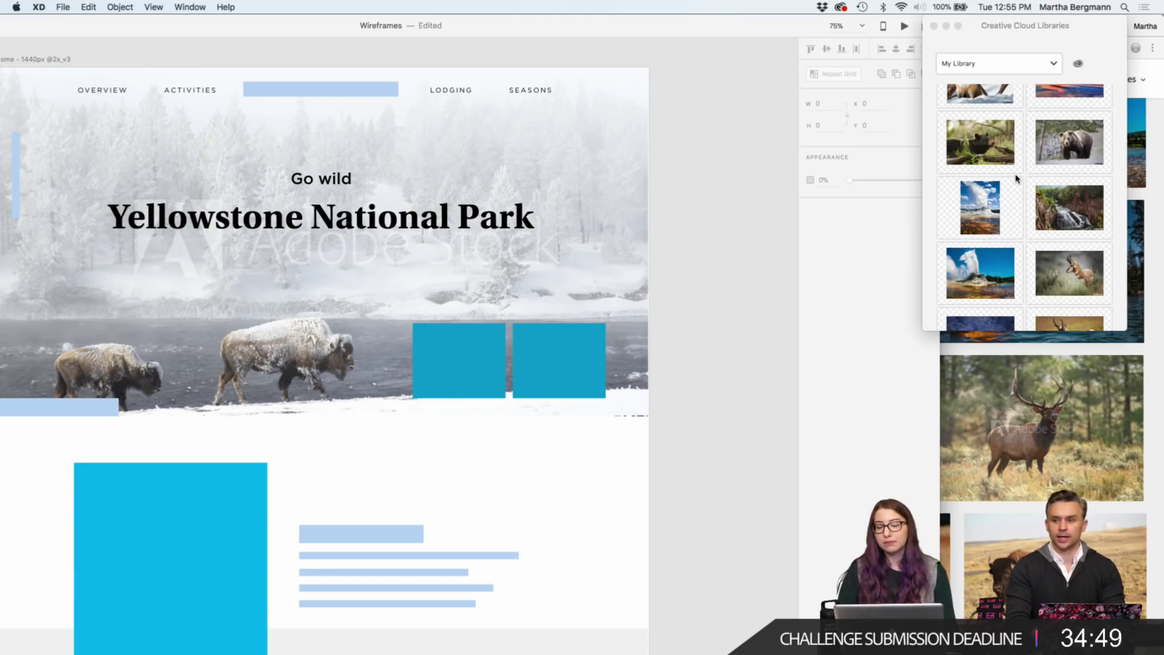
pyautogui.scroll(5, 1016, 178)
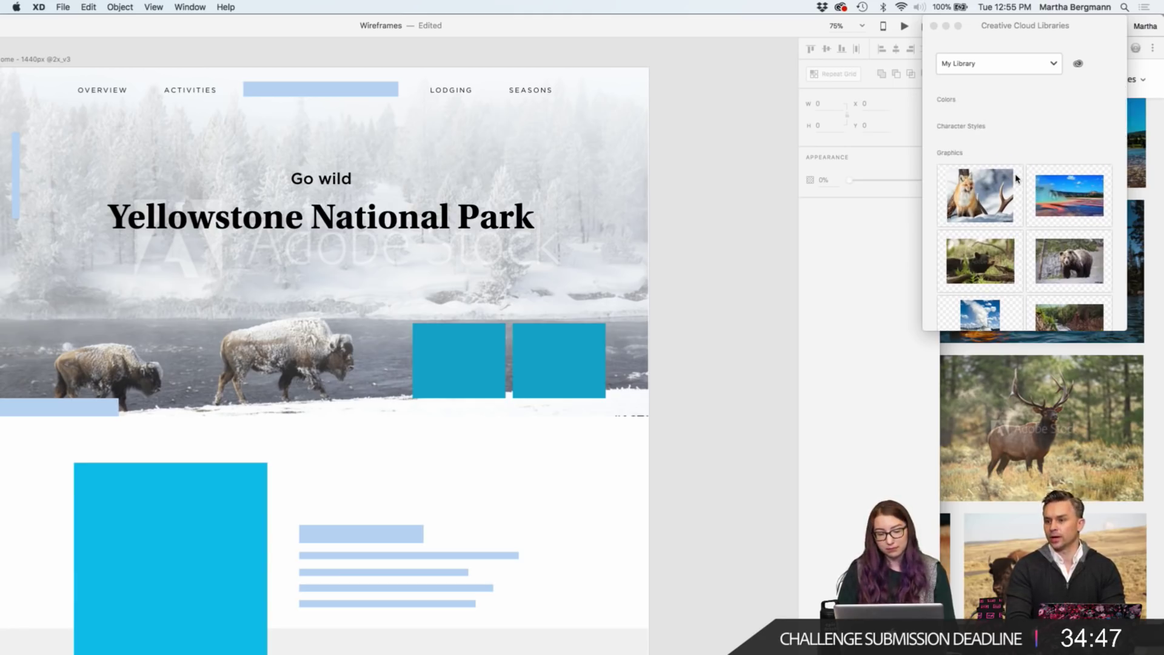
pyautogui.click(987, 206)
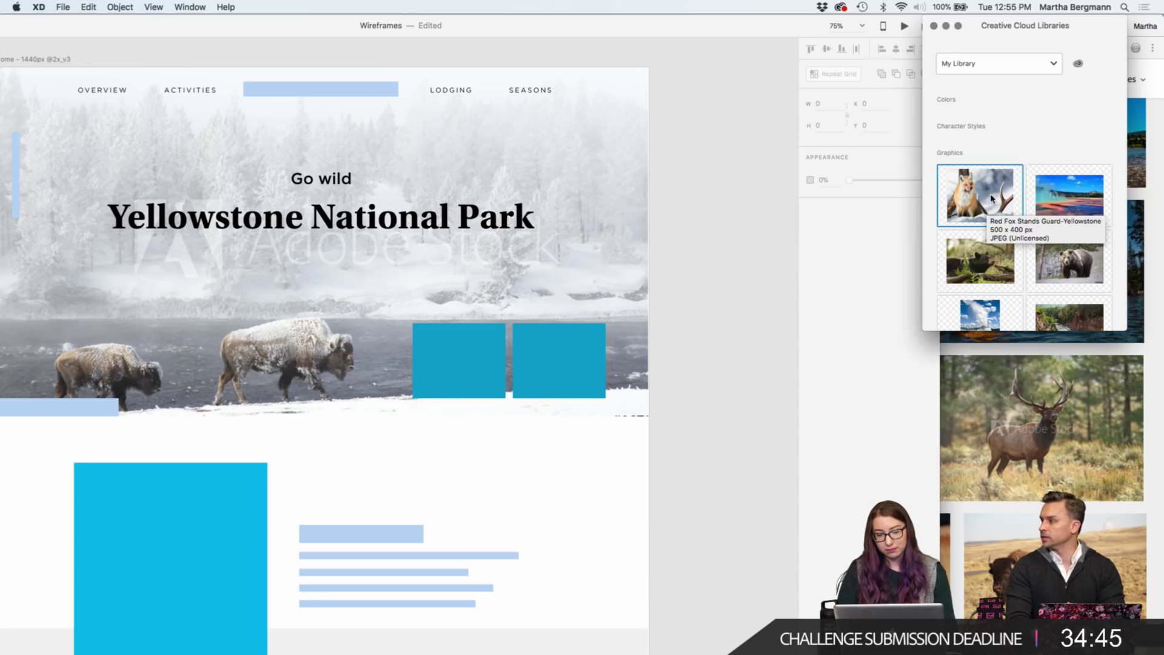
pyautogui.moveTo(992, 199); pyautogui.dragTo(740, 253)
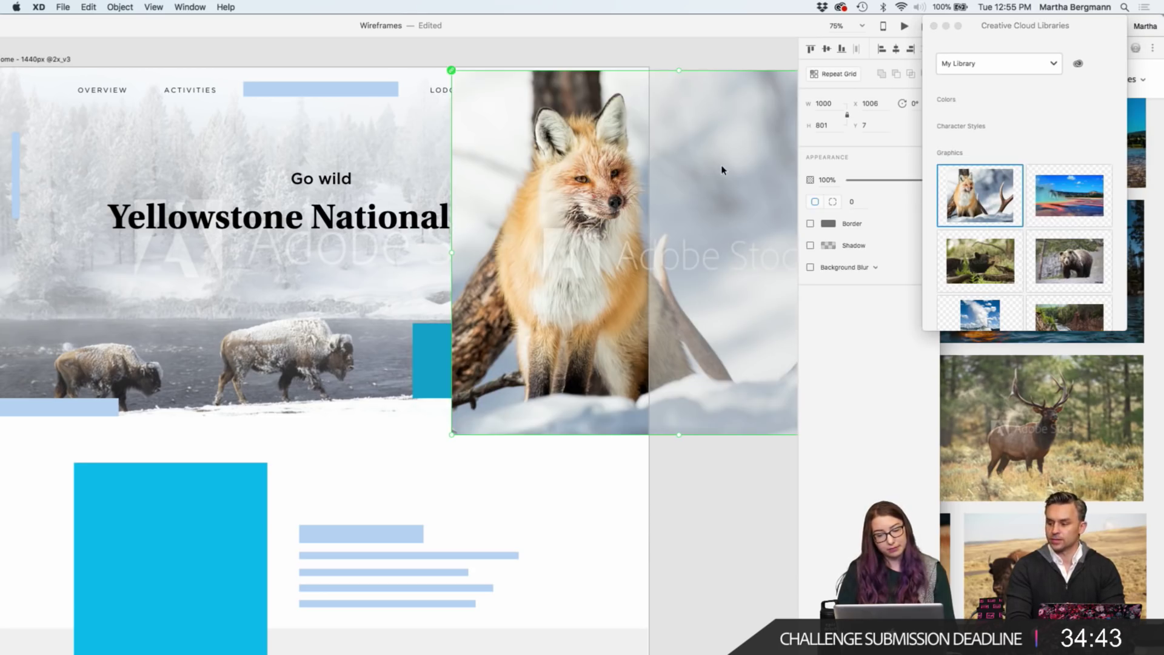
# Scale the fox image down to about 174 × 139 and align it with the upper-left corner of the first teal placeholder.
pyautogui.press('super+minus')
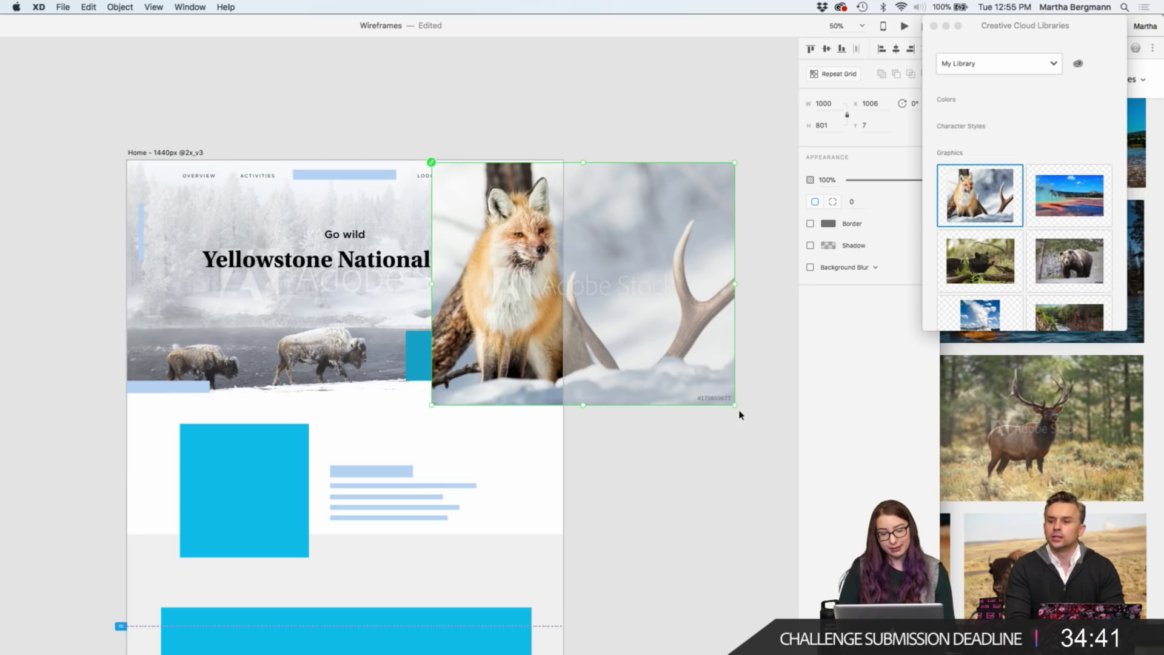
pyautogui.moveTo(735, 406); pyautogui.dragTo(541, 249)
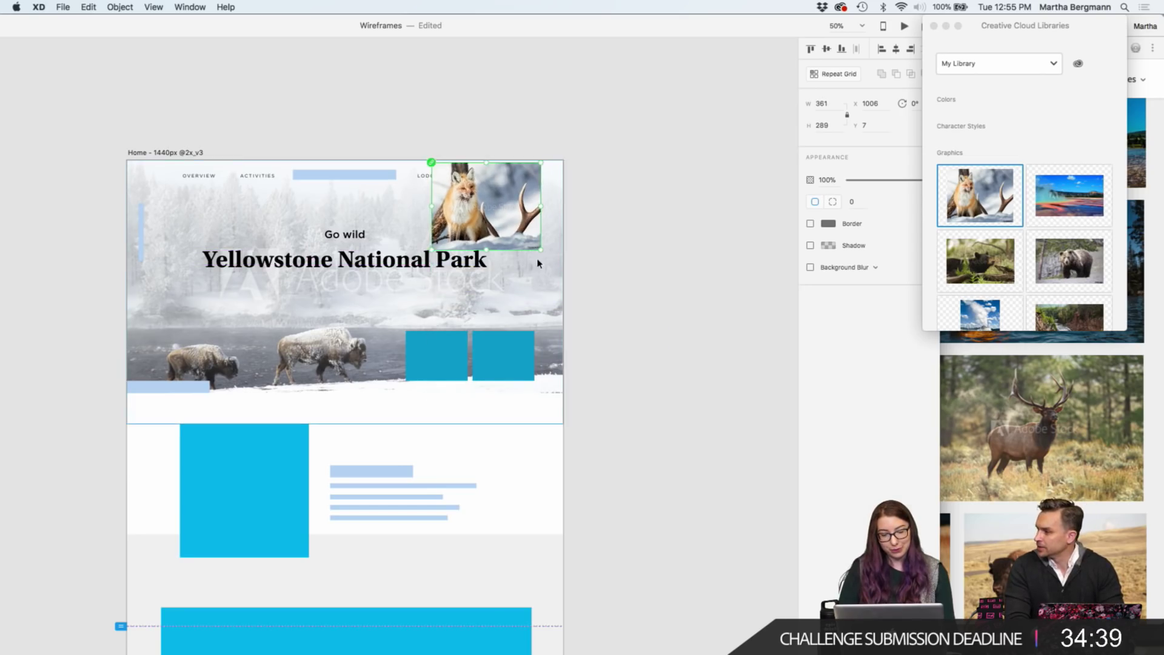
pyautogui.moveTo(496, 190); pyautogui.dragTo(468, 358)
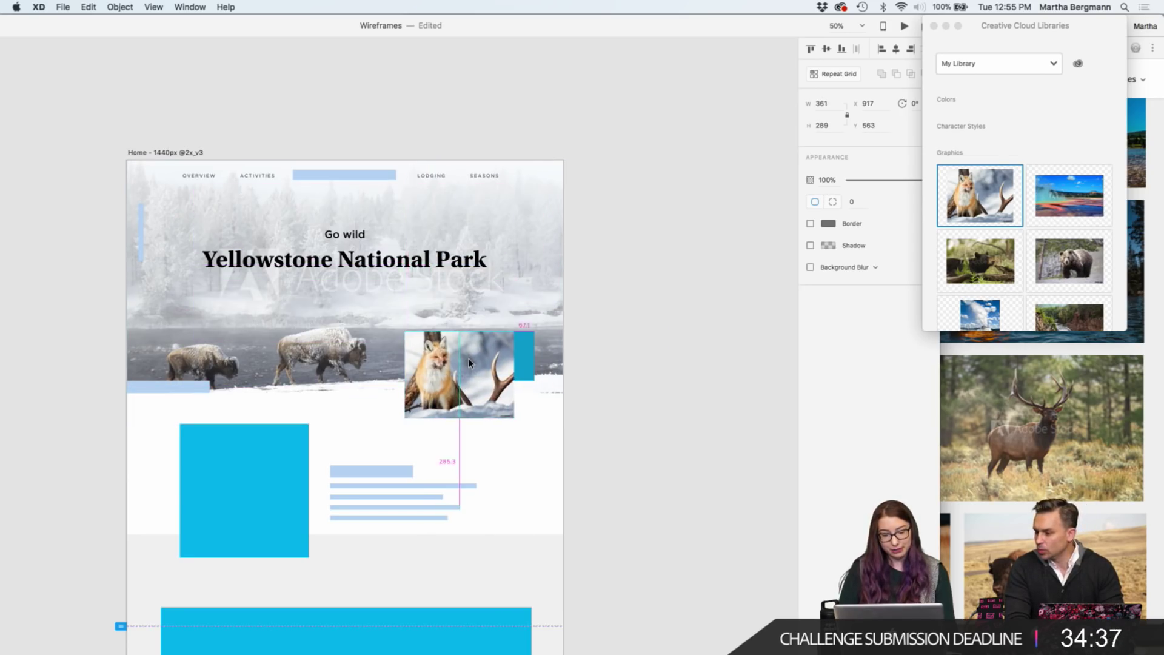
pyautogui.press('super+plus')
pyautogui.press('super+plus')
pyautogui.moveTo(555, 441); pyautogui.dragTo(444, 356)
# Bring the first teal placeholder in front of the fox image and mask the image with that shape.
pyautogui.click(462, 367)
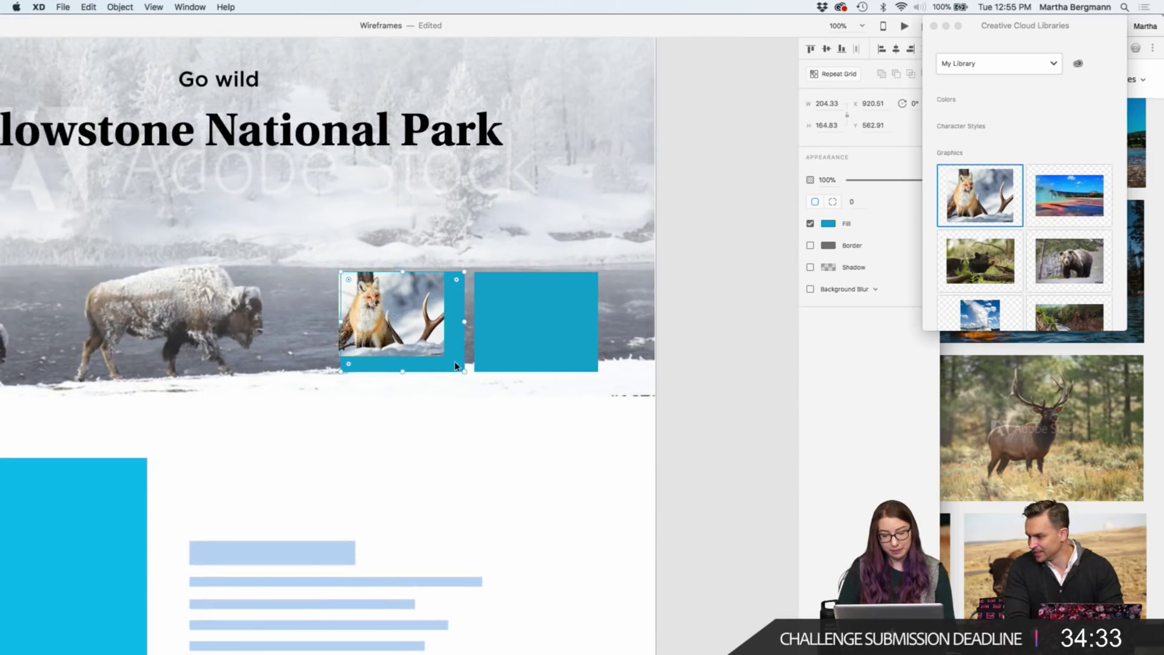
pyautogui.rightClick(455, 366)
pyautogui.click(473, 366)
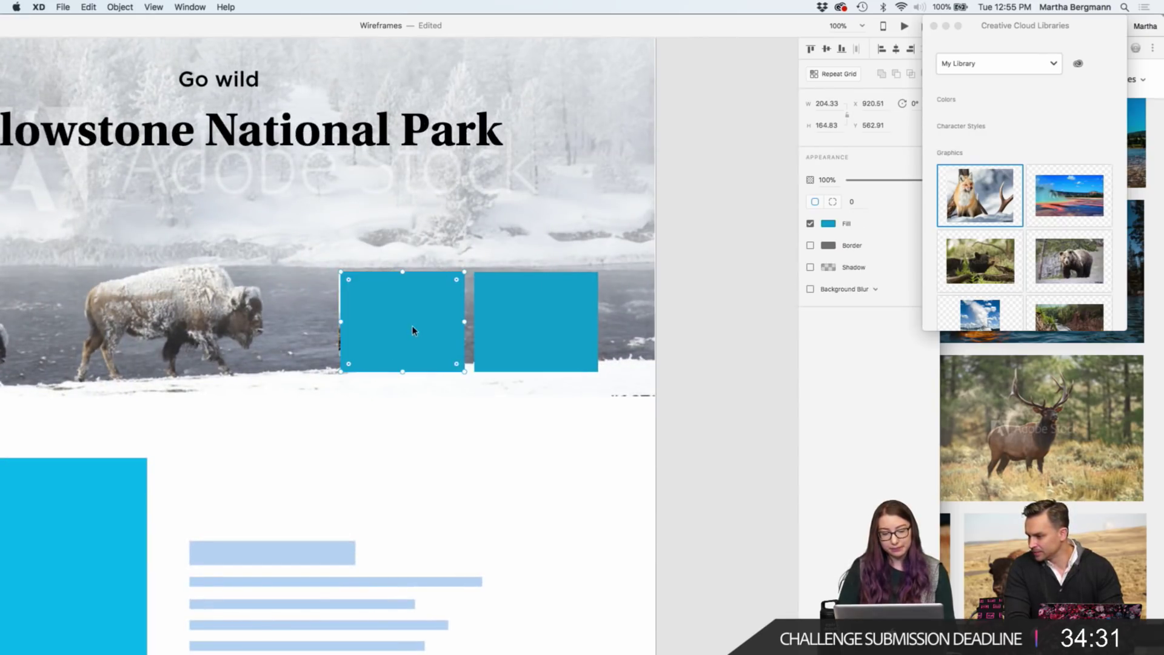
pyautogui.press('super+v')
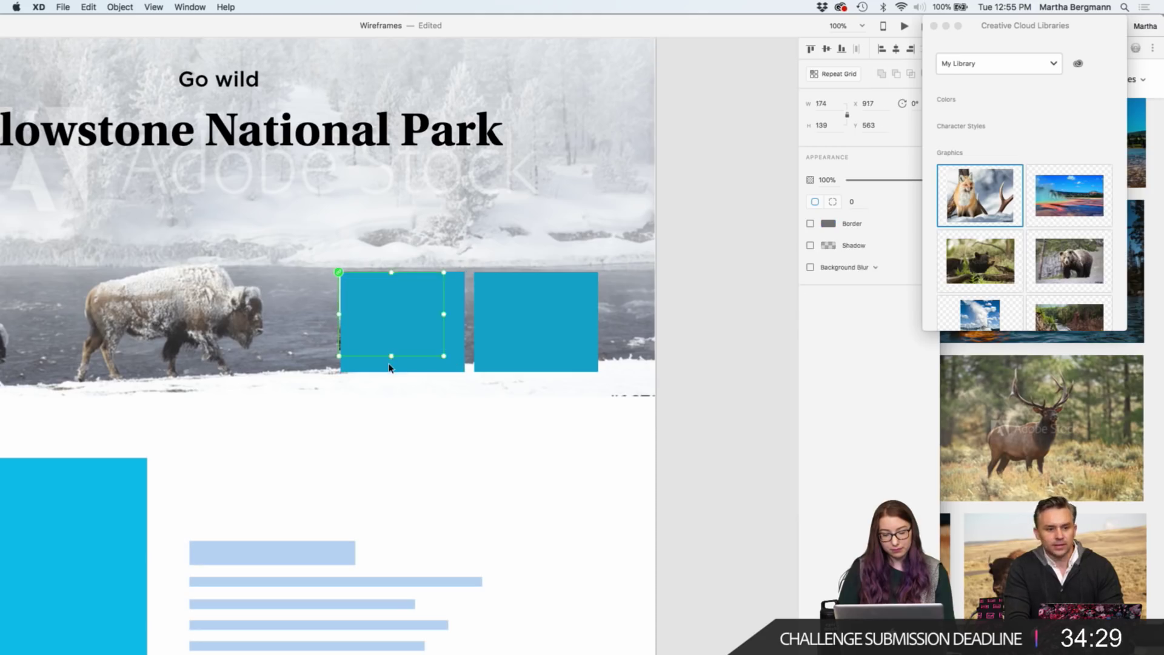
pyautogui.click(38, 7)
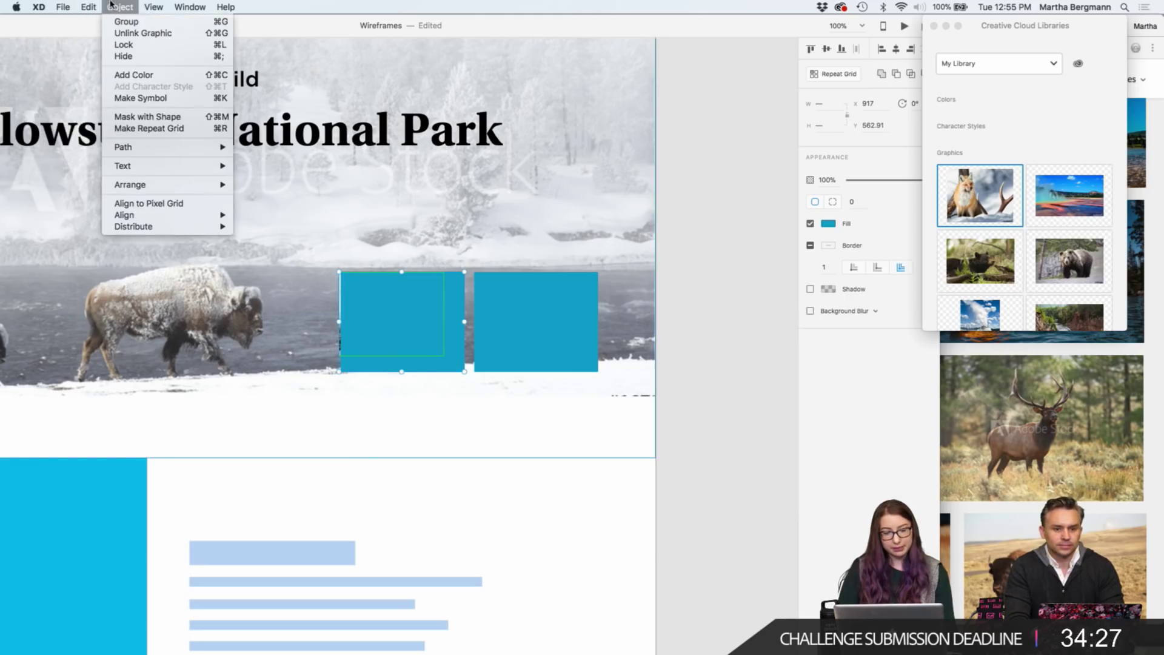
pyautogui.click(148, 117)
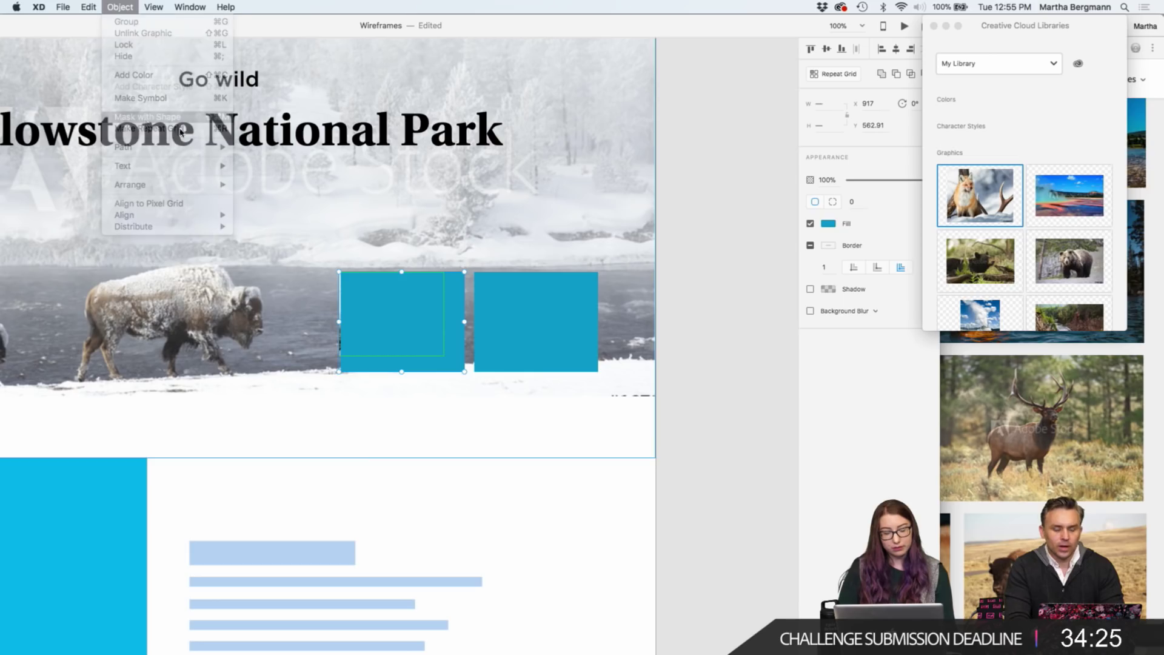
pyautogui.click(750, 273)
# Enlarge the fox image inside its mask so it fills the whole placeholder shape.
pyautogui.doubleClick(415, 314)
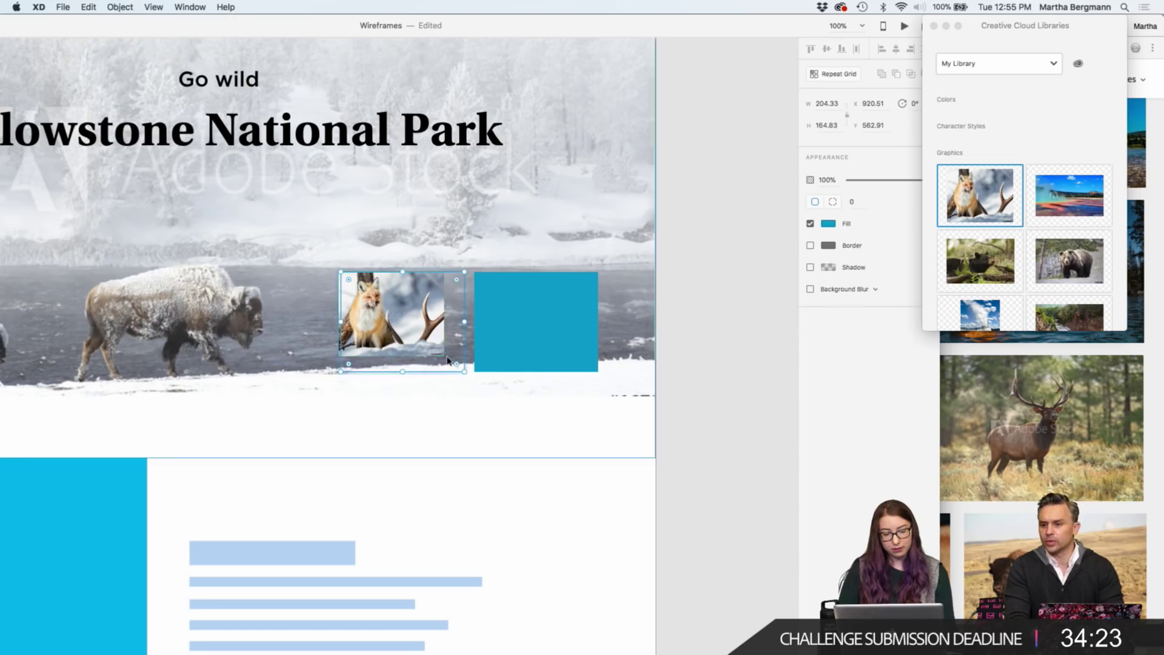
pyautogui.moveTo(442, 356); pyautogui.dragTo(468, 379)
pyautogui.click(753, 274)
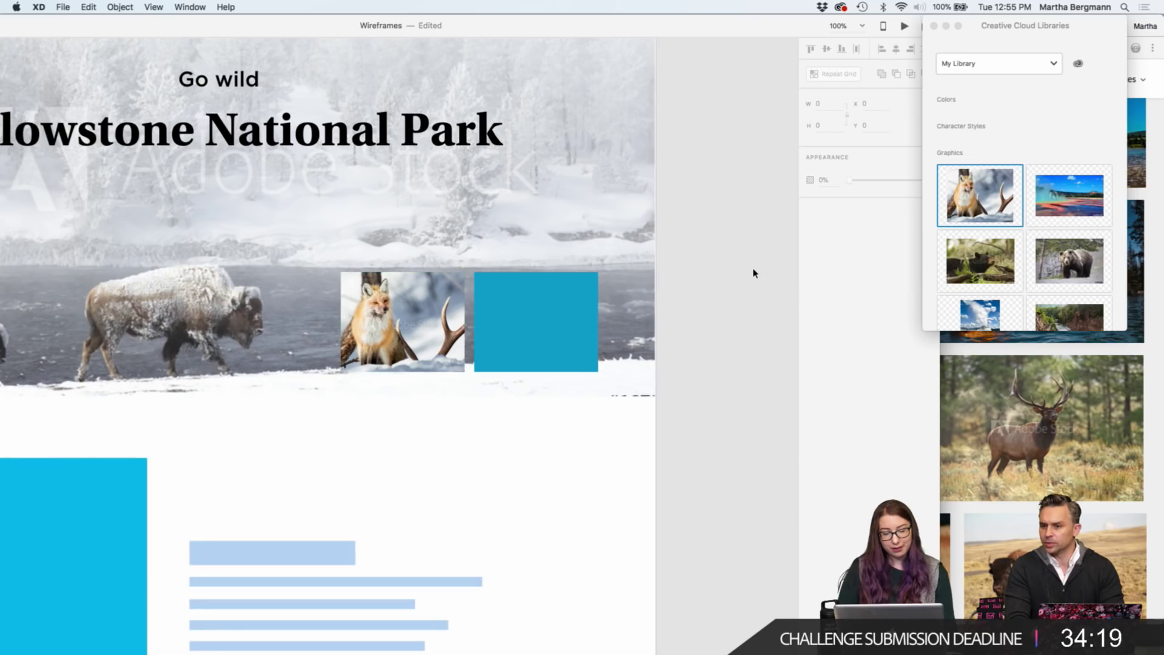
pyautogui.press('super+minus')
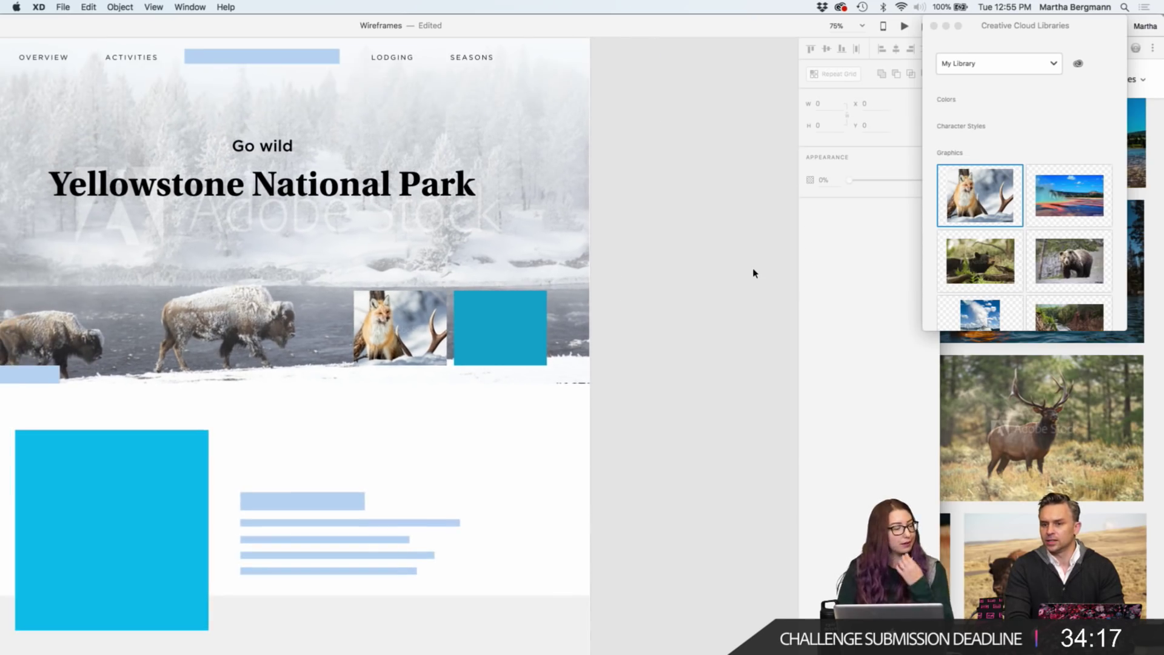
pyautogui.hscroll(-3, 754, 273)
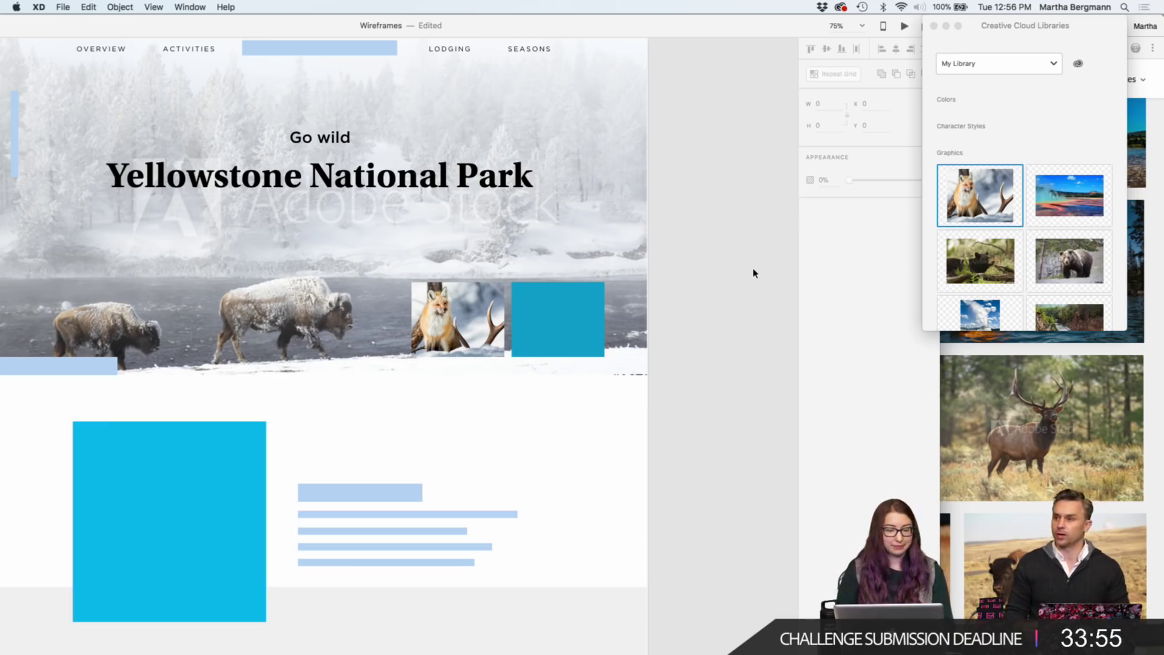
pyautogui.hscroll(2, 766, 239)
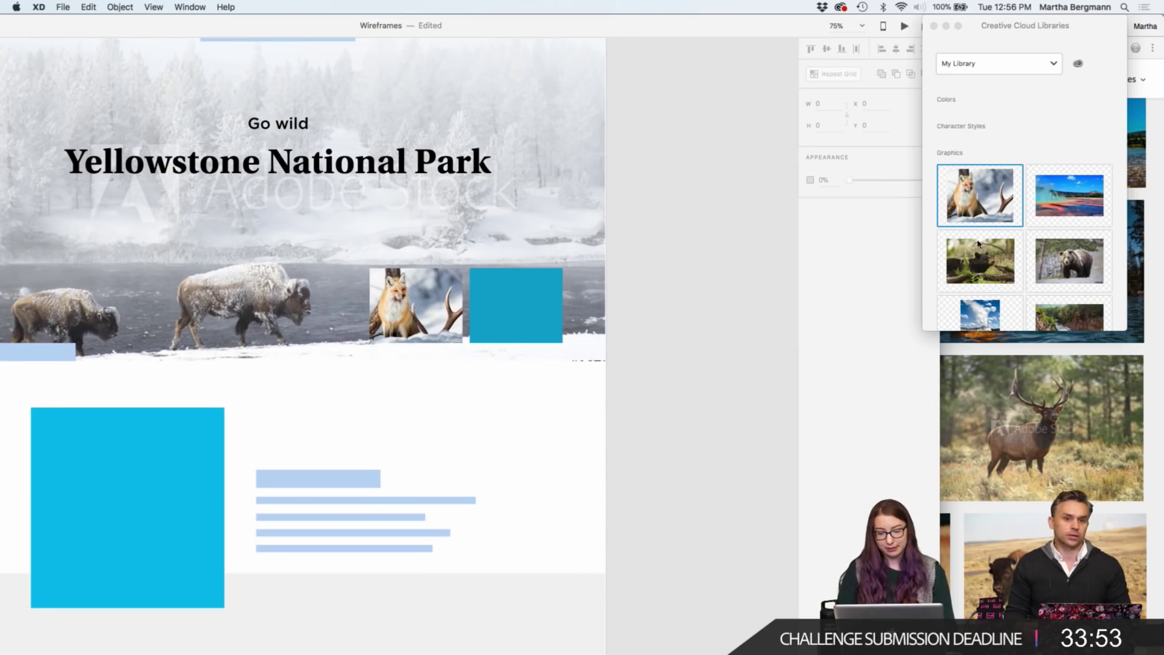
pyautogui.scroll(-3, 1101, 270)
pyautogui.press('super+1')
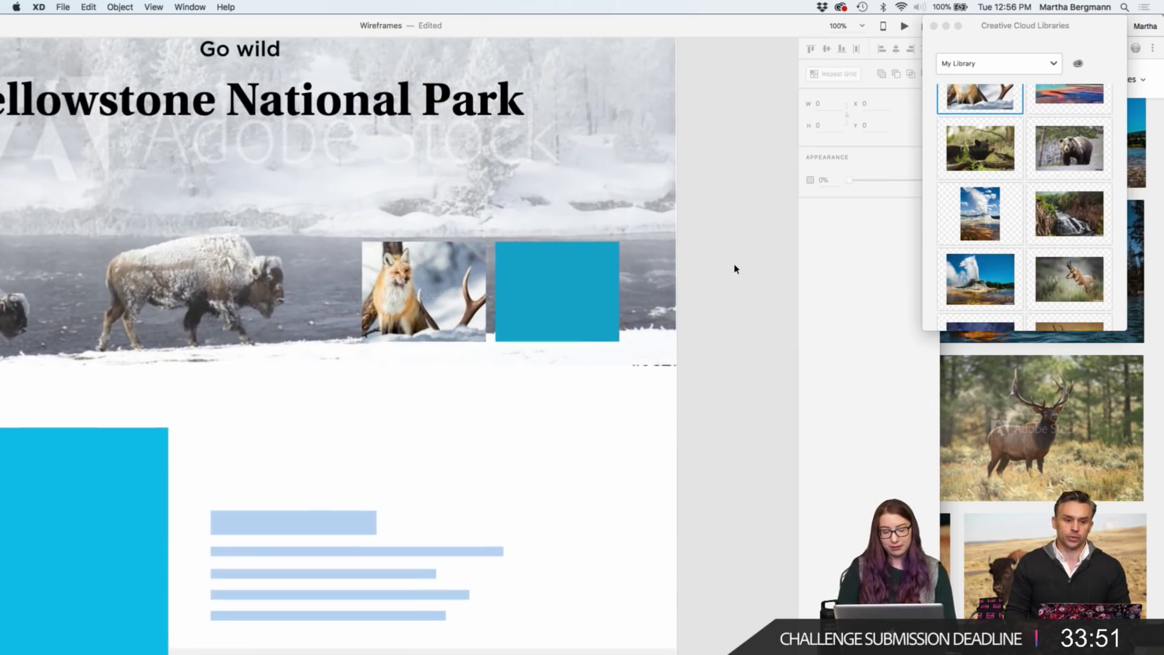
pyautogui.hscroll(-3, 734, 269)
pyautogui.scroll(1, 735, 269)
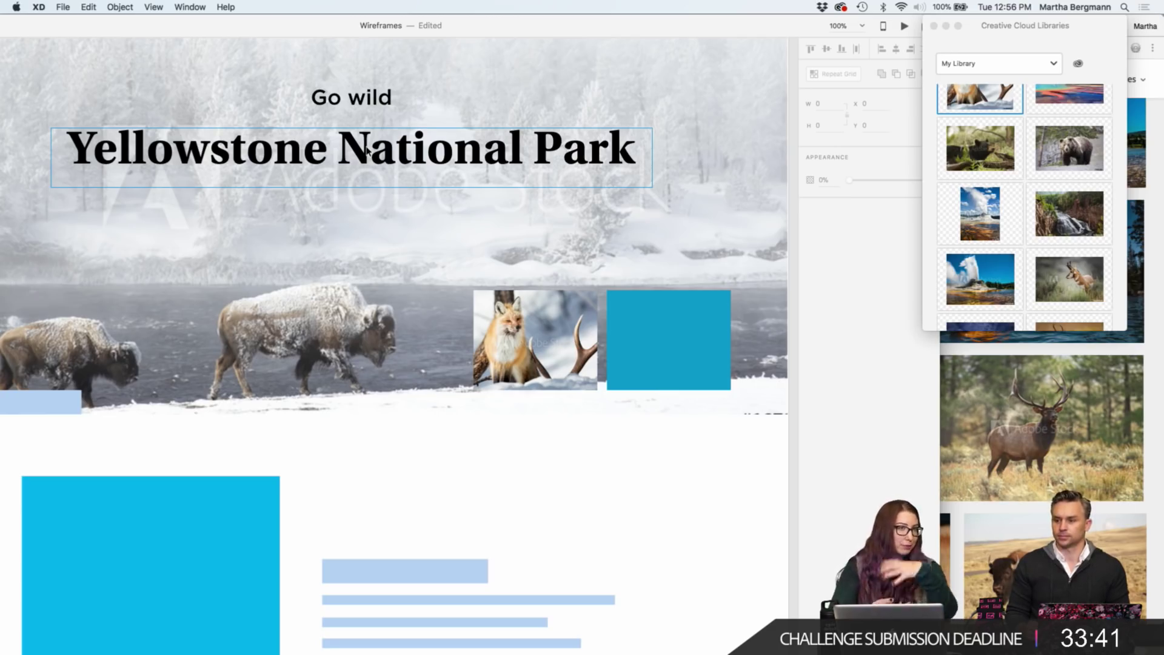
pyautogui.hscroll(3, 366, 150)
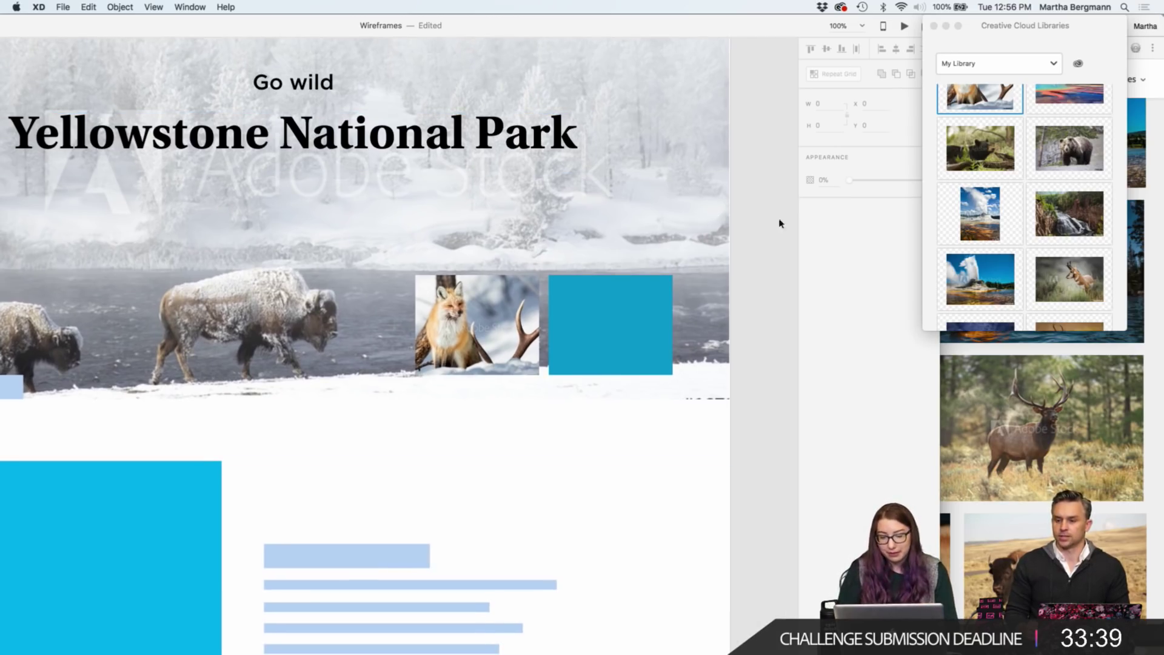
# Find the graphic of an elk standing in snow in My Library and place it on the homepage artboard.
pyautogui.scroll(-3, 1055, 202)
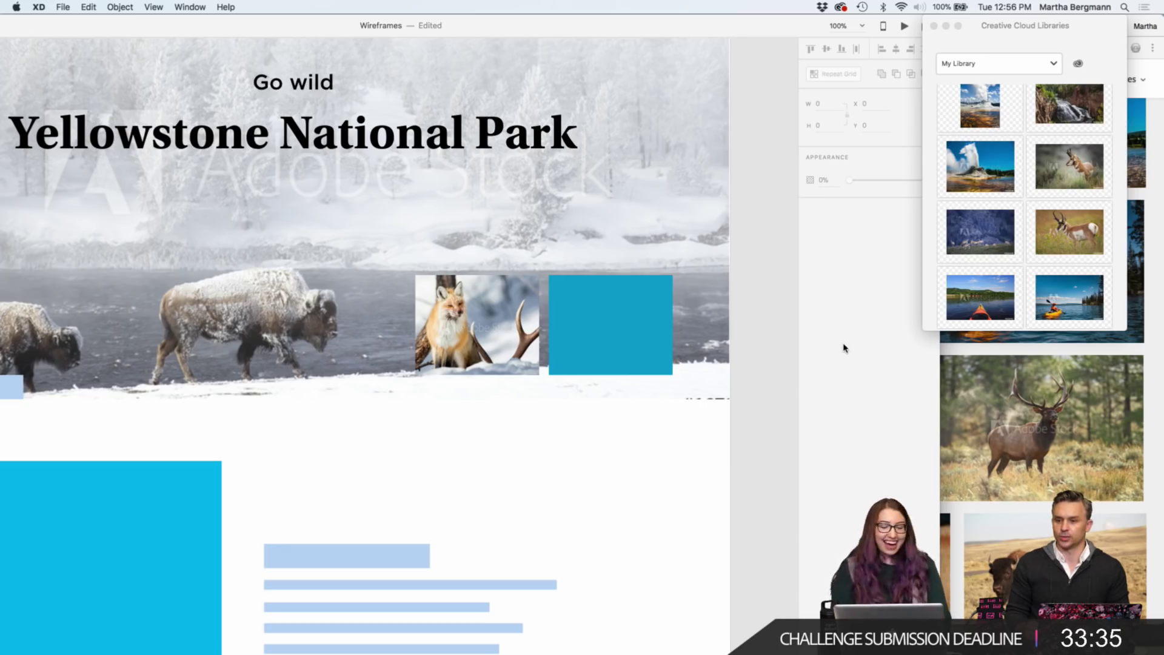
pyautogui.scroll(-2, 1055, 177)
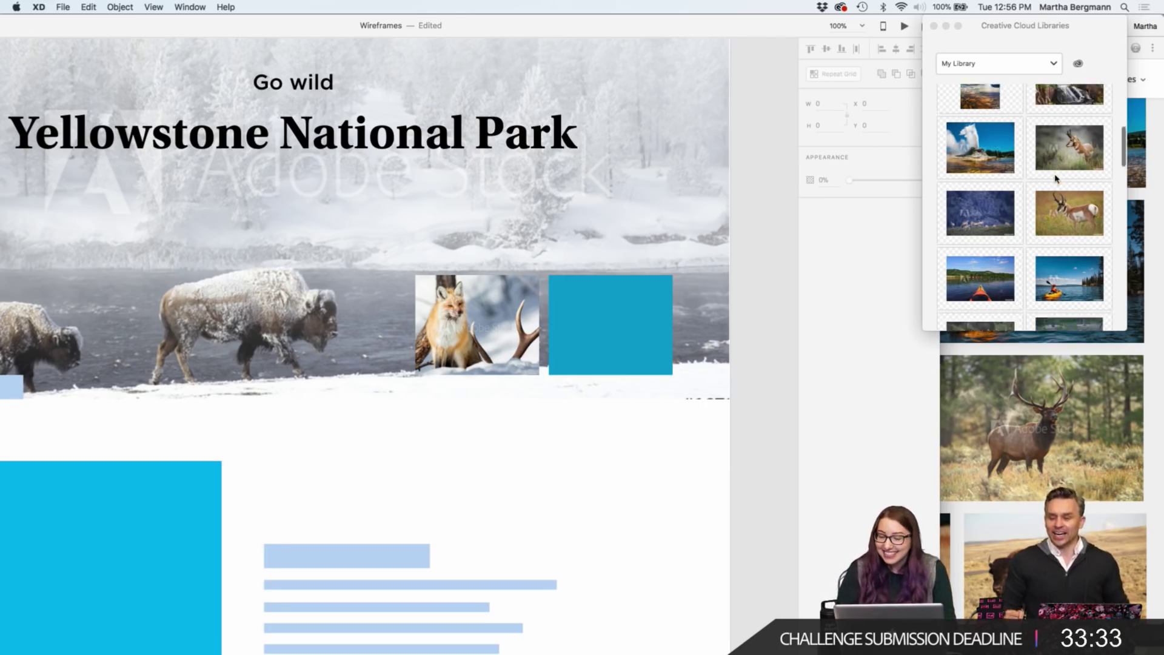
pyautogui.scroll(-4, 1056, 178)
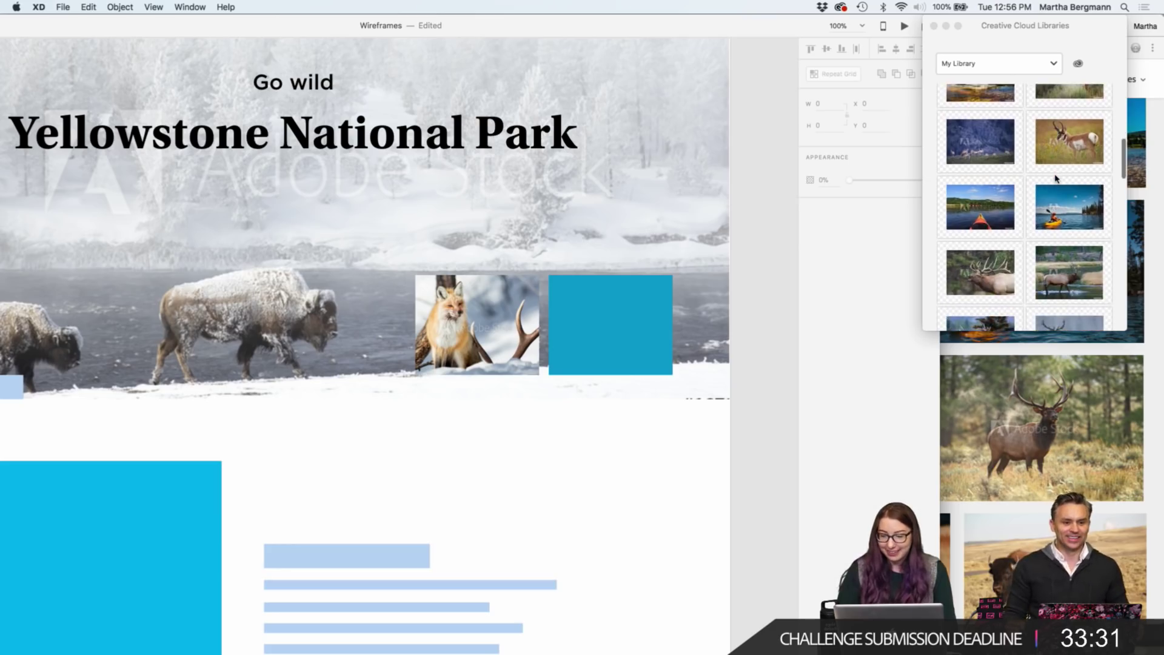
pyautogui.scroll(-4, 1055, 177)
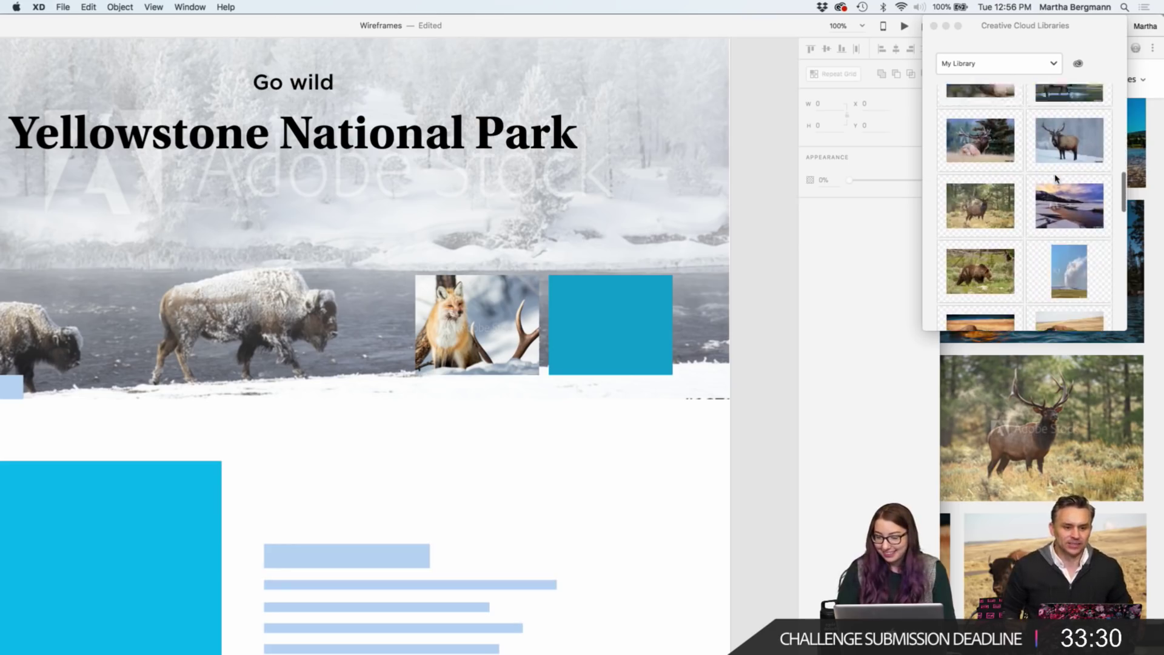
pyautogui.click(1078, 124)
pyautogui.moveTo(1070, 116); pyautogui.dragTo(765, 380)
pyautogui.scroll(-3, 667, 278)
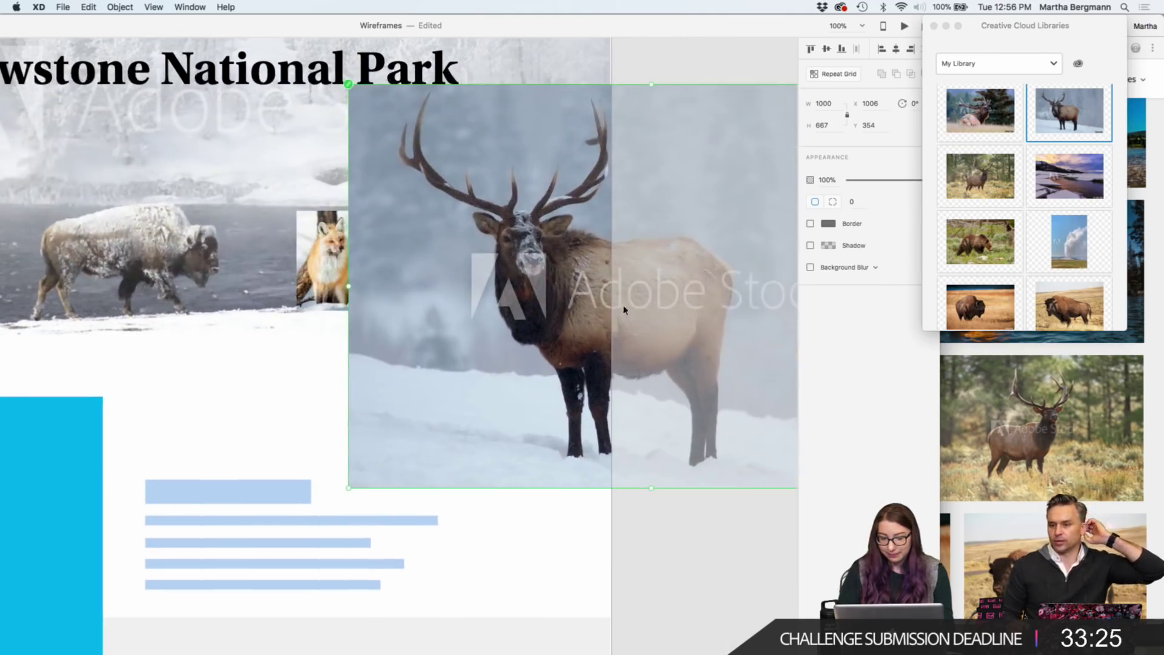
# Scale the elk image down to about 226 × 151 and move it just above the remaining teal hero placeholder.
pyautogui.scroll(-4, 597, 307)
pyautogui.hscroll(1, 730, 495)
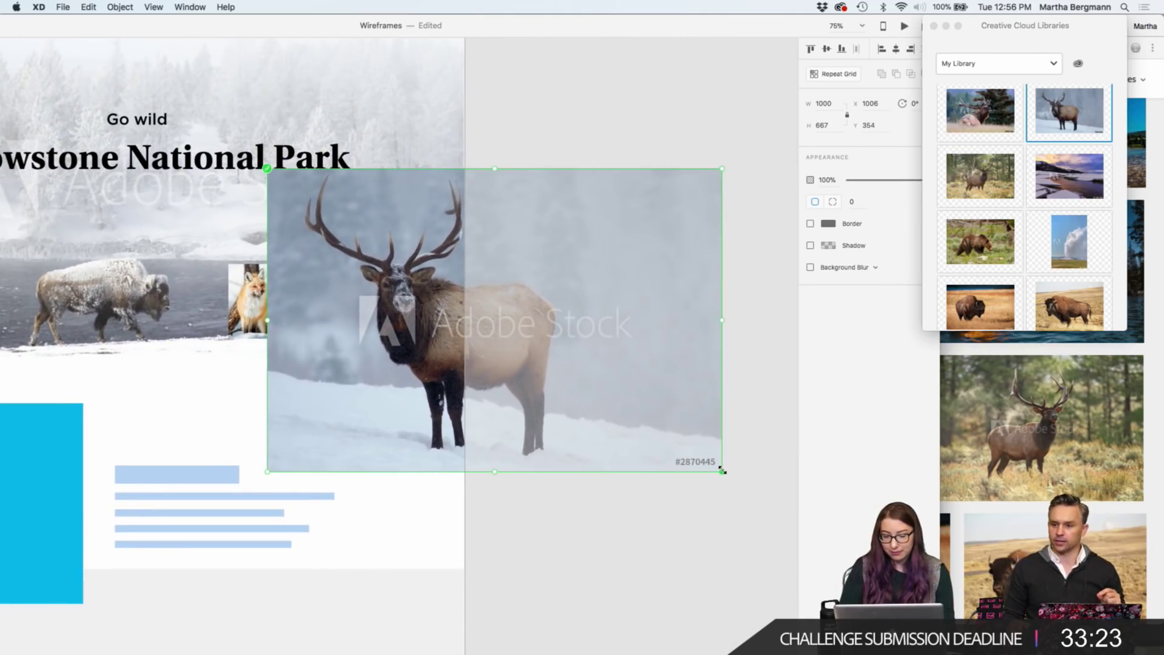
pyautogui.moveTo(722, 471); pyautogui.dragTo(370, 246)
pyautogui.moveTo(327, 187); pyautogui.dragTo(394, 212)
pyautogui.press('super+1')
# Bring the second teal placeholder to the front and move the elk image down behind it.
pyautogui.click(388, 322)
pyautogui.rightClick(388, 318)
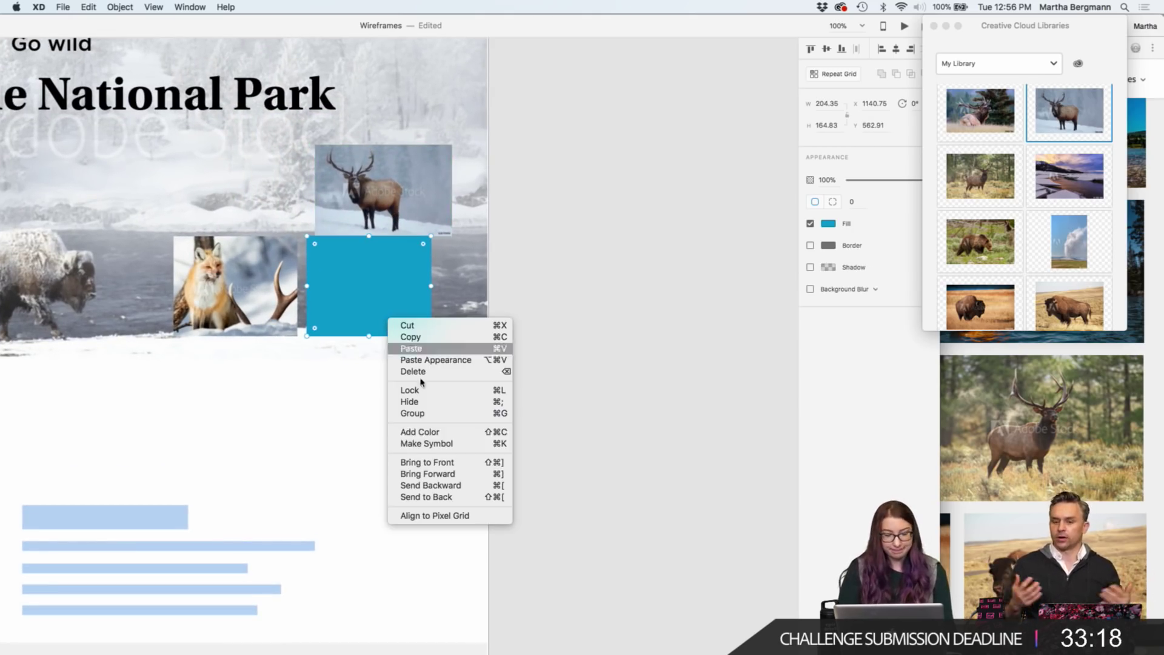
pyautogui.click(428, 462)
pyautogui.click(395, 173)
pyautogui.moveTo(396, 173); pyautogui.dragTo(402, 257)
# Mask the elk image with the second teal placeholder shape.
pyautogui.keyDown('shift'); pyautogui.click(371, 278); pyautogui.keyUp('shift')
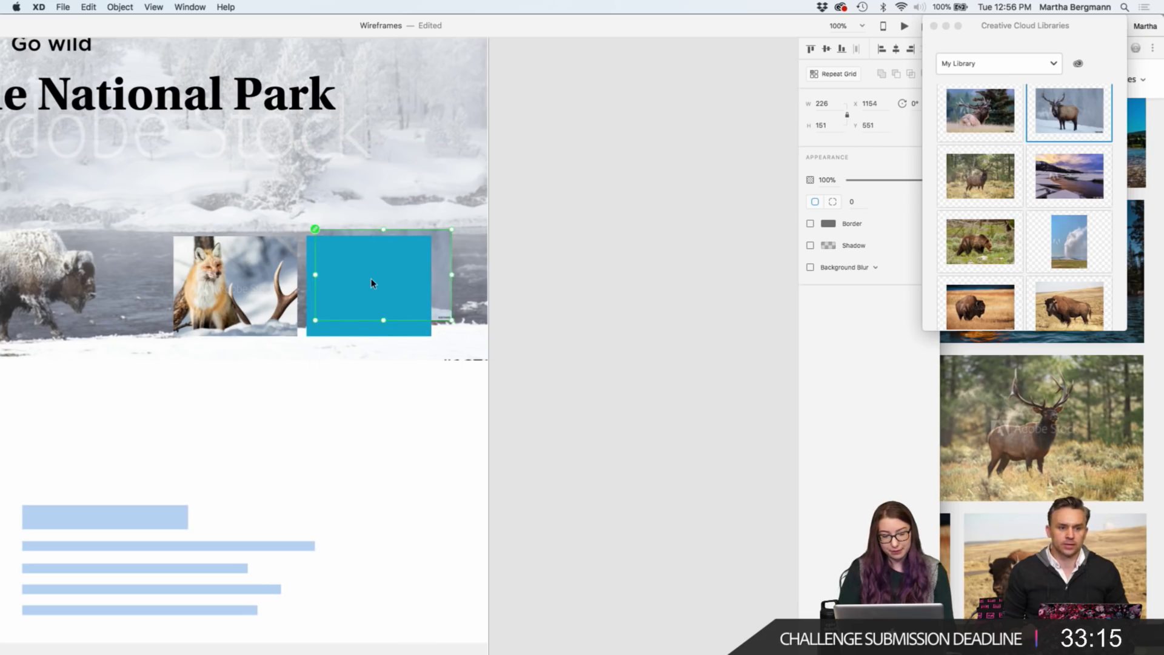
pyautogui.click(119, 6)
pyautogui.moveTo(82, 5)
pyautogui.moveTo(120, 7)
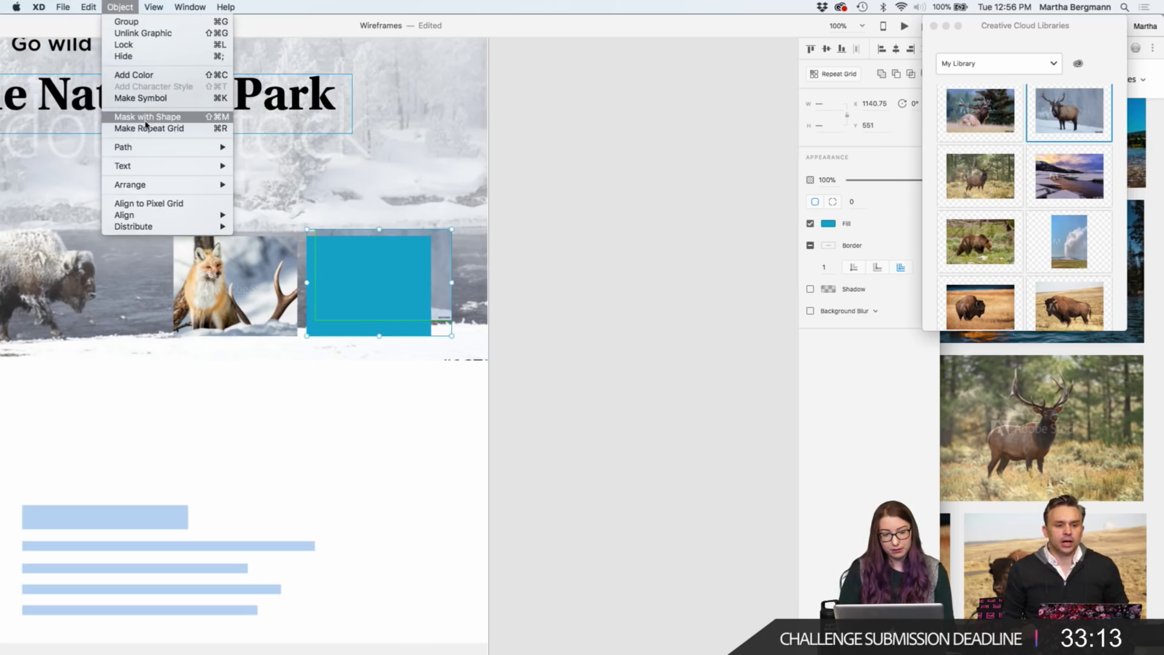
pyautogui.click(147, 121)
# Reposition and enlarge the elk image inside its mask so it fills the whole placeholder shape.
pyautogui.click(442, 248)
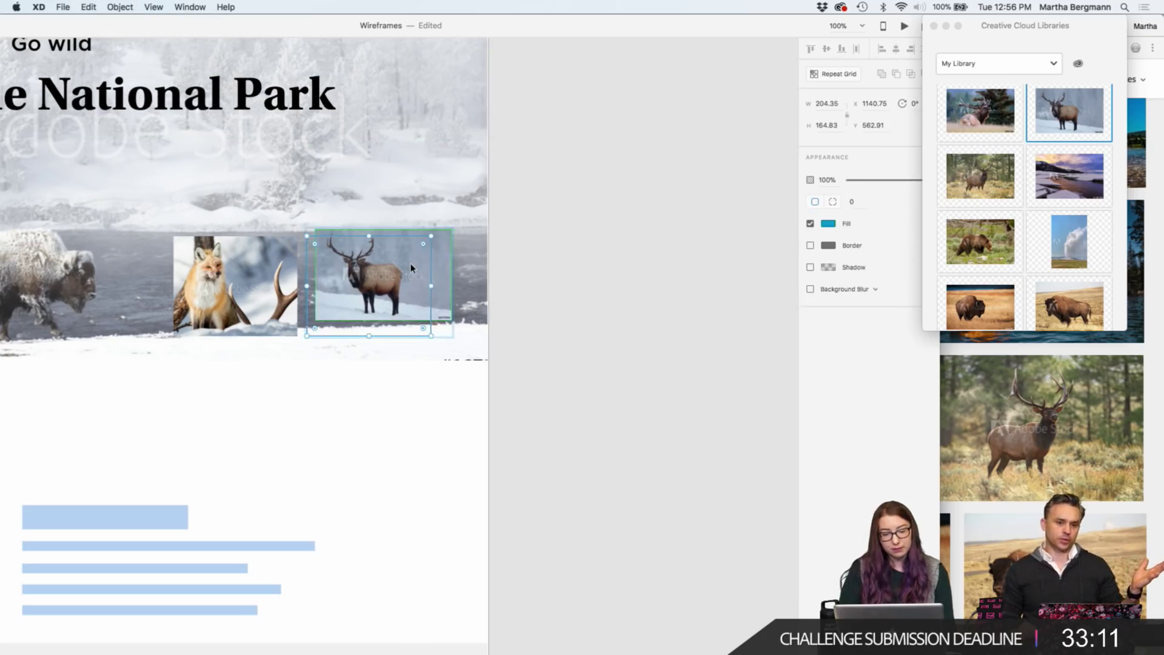
pyautogui.doubleClick(444, 246)
pyautogui.moveTo(444, 246); pyautogui.dragTo(432, 254)
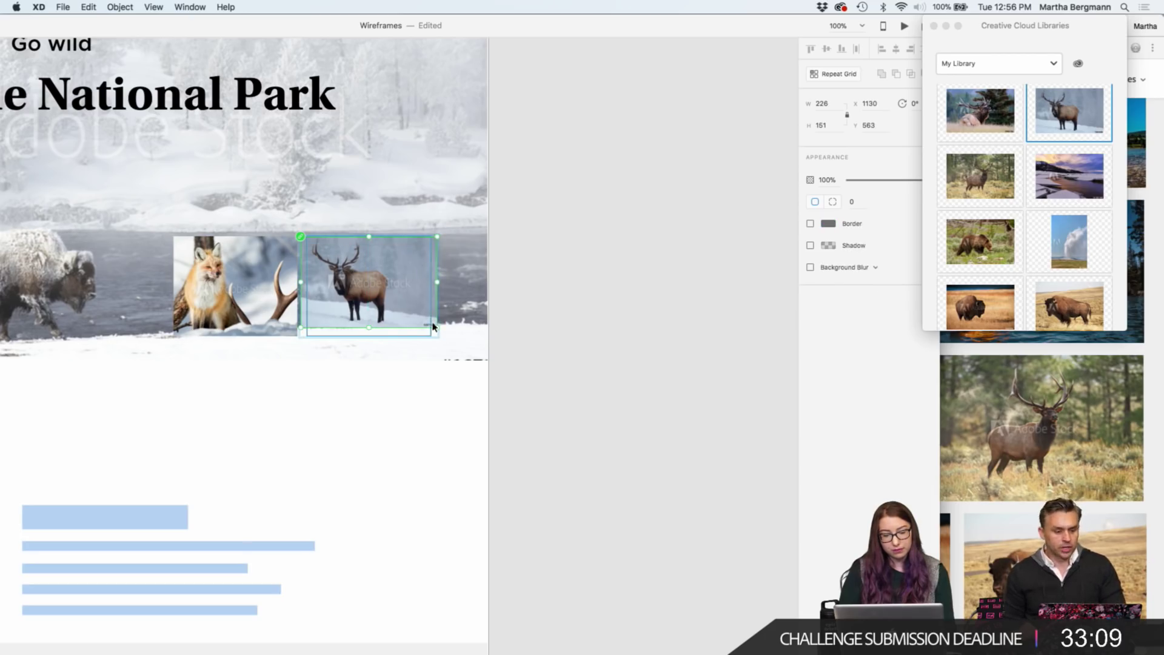
pyautogui.moveTo(434, 326); pyautogui.dragTo(457, 341)
pyautogui.click(616, 276)
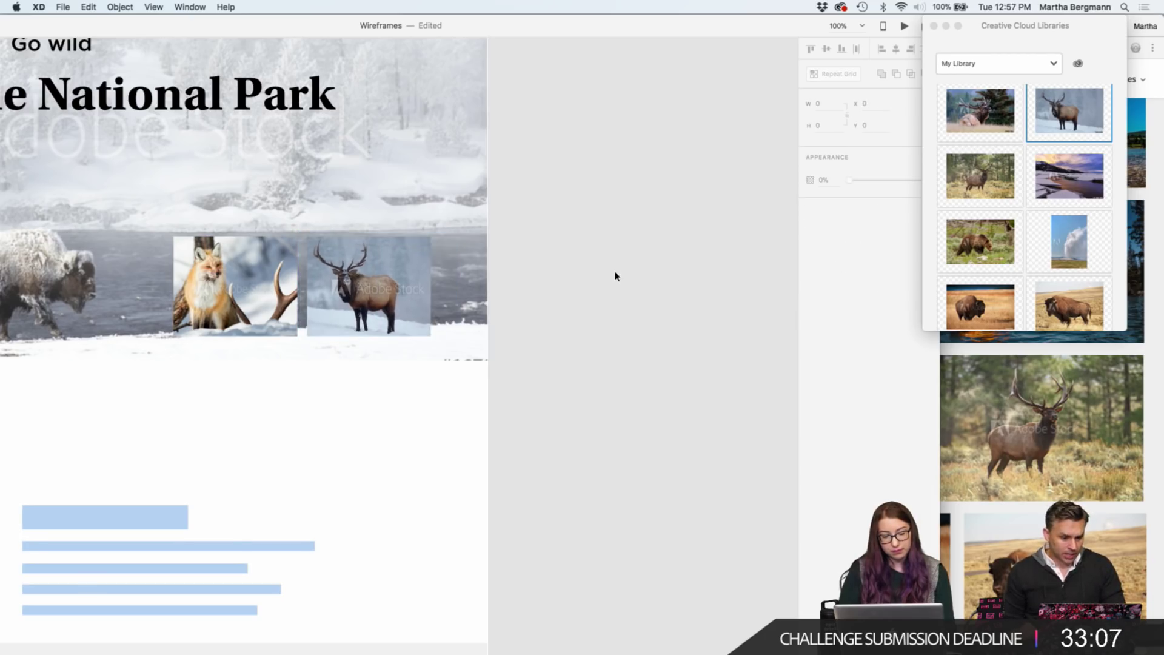
pyautogui.scroll(3, 615, 275)
pyautogui.press('super+minus')
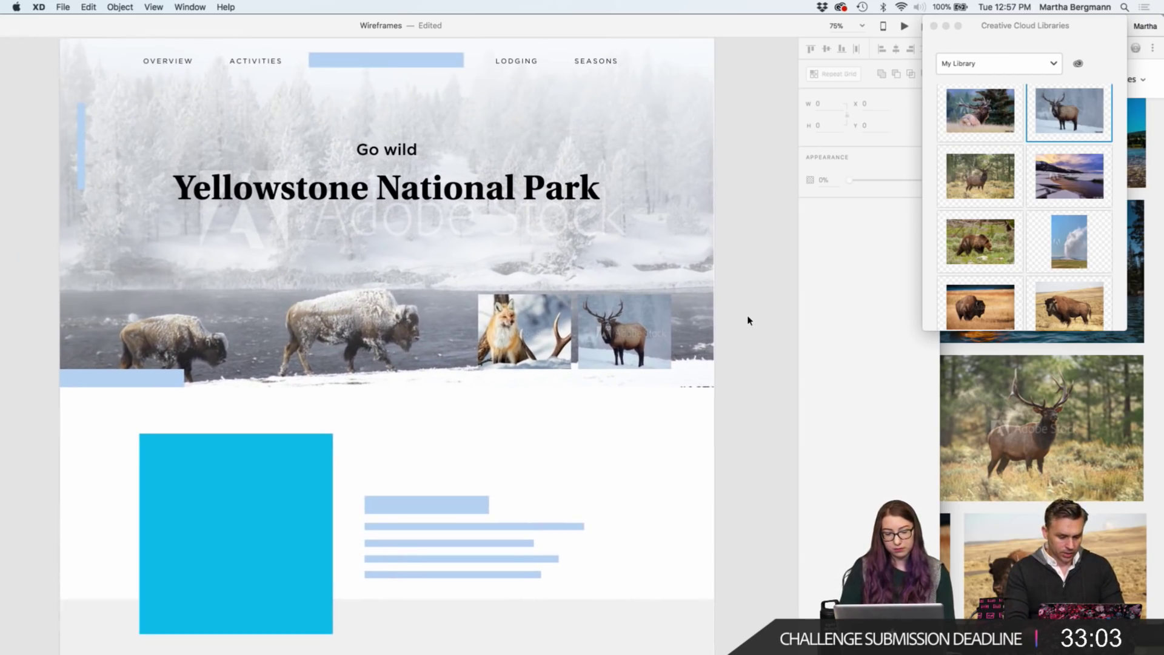
pyautogui.click(689, 348)
pyautogui.click(713, 389)
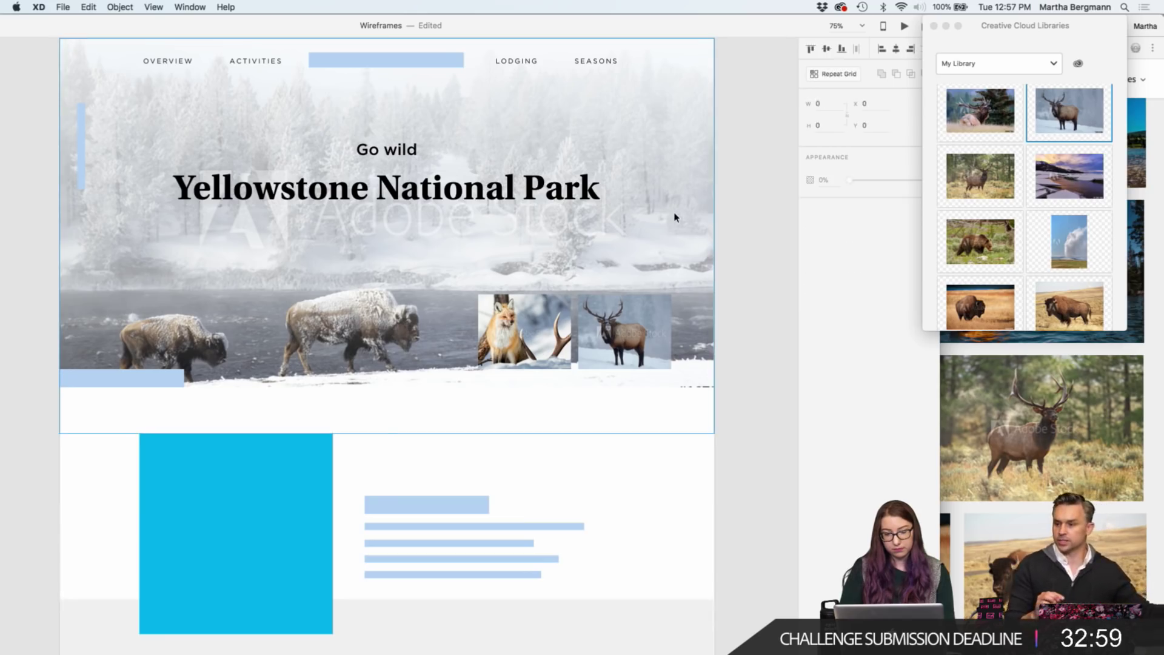
pyautogui.scroll(2, 741, 254)
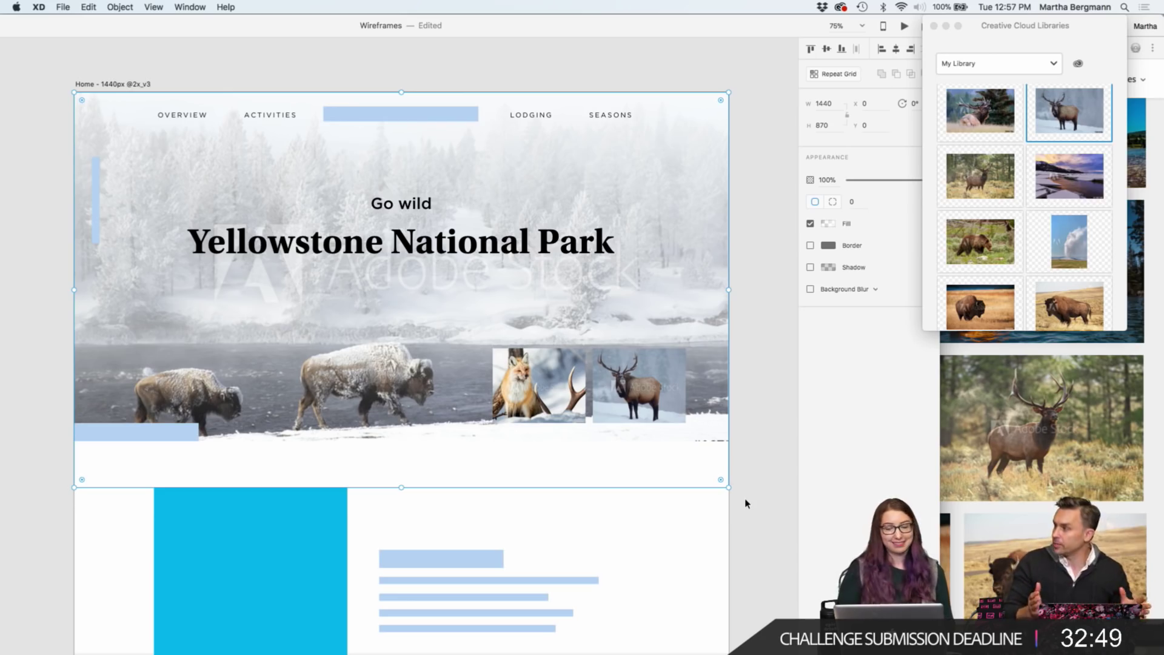
pyautogui.click(672, 242)
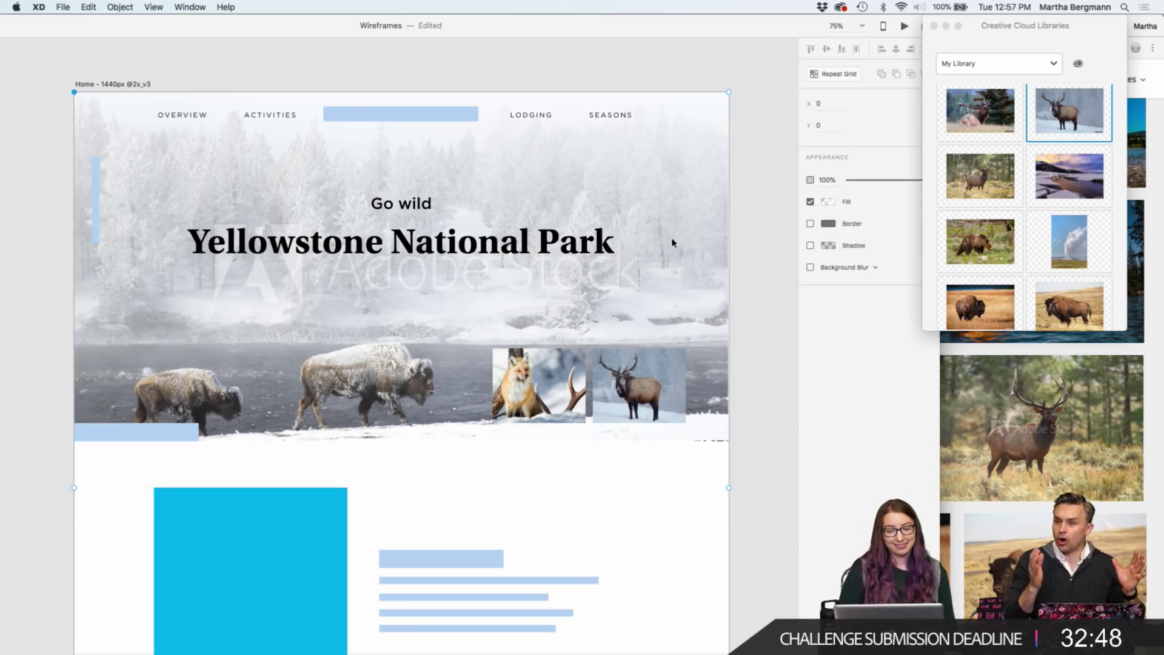
pyautogui.click(766, 242)
pyautogui.click(767, 245)
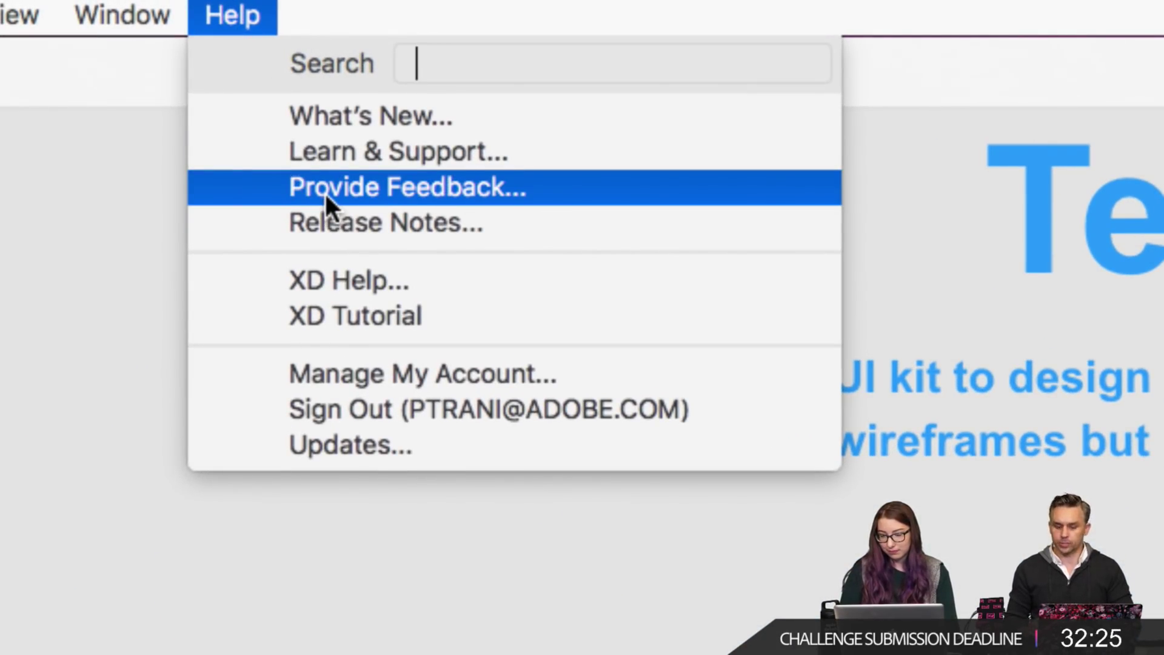
# Open the Adobe XD feedback site in the browser and examine the feature request for fixed elements in scrolling artboards.
pyautogui.click(324, 194)
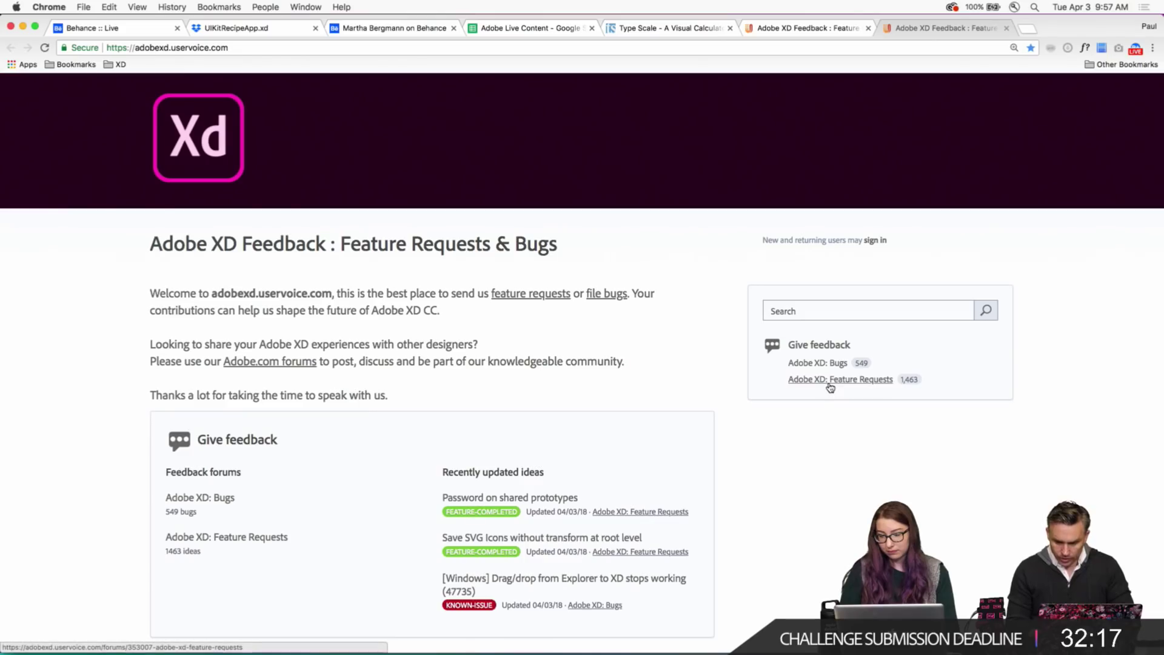
pyautogui.click(829, 380)
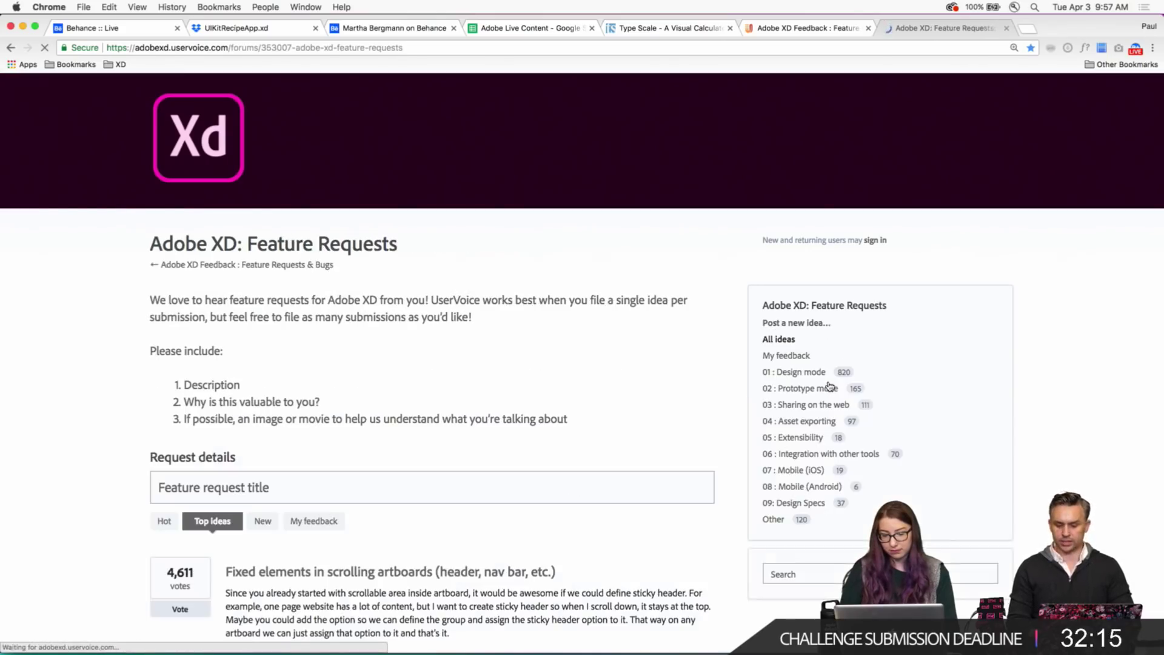
pyautogui.scroll(-6, 528, 350)
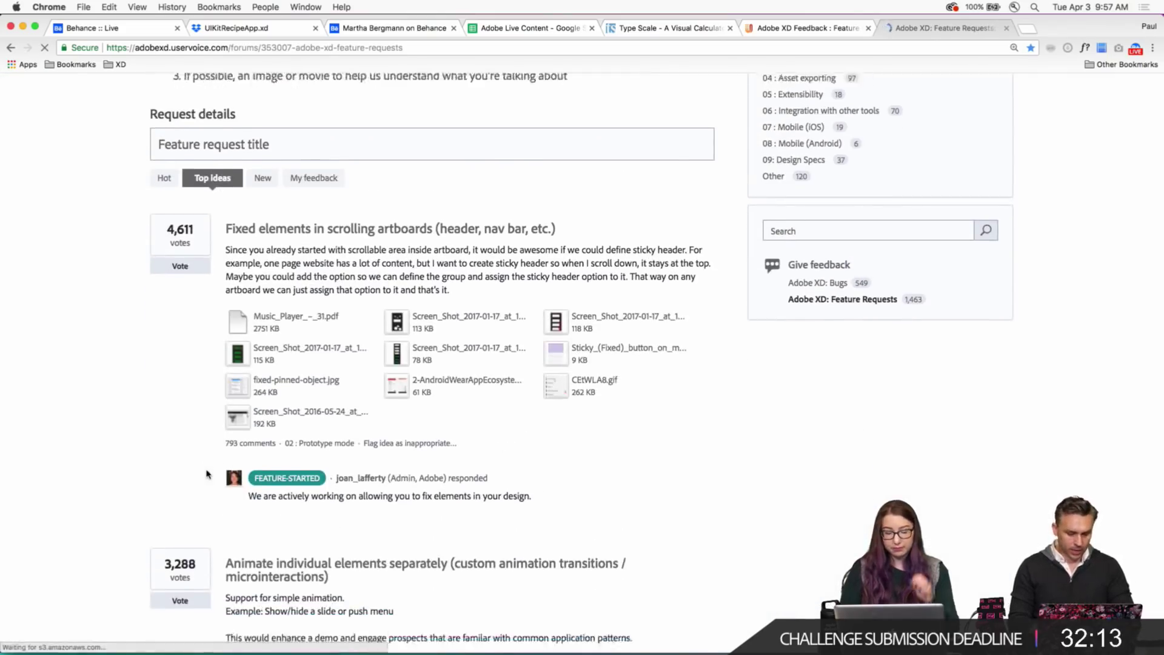
pyautogui.scroll(-1, 208, 485)
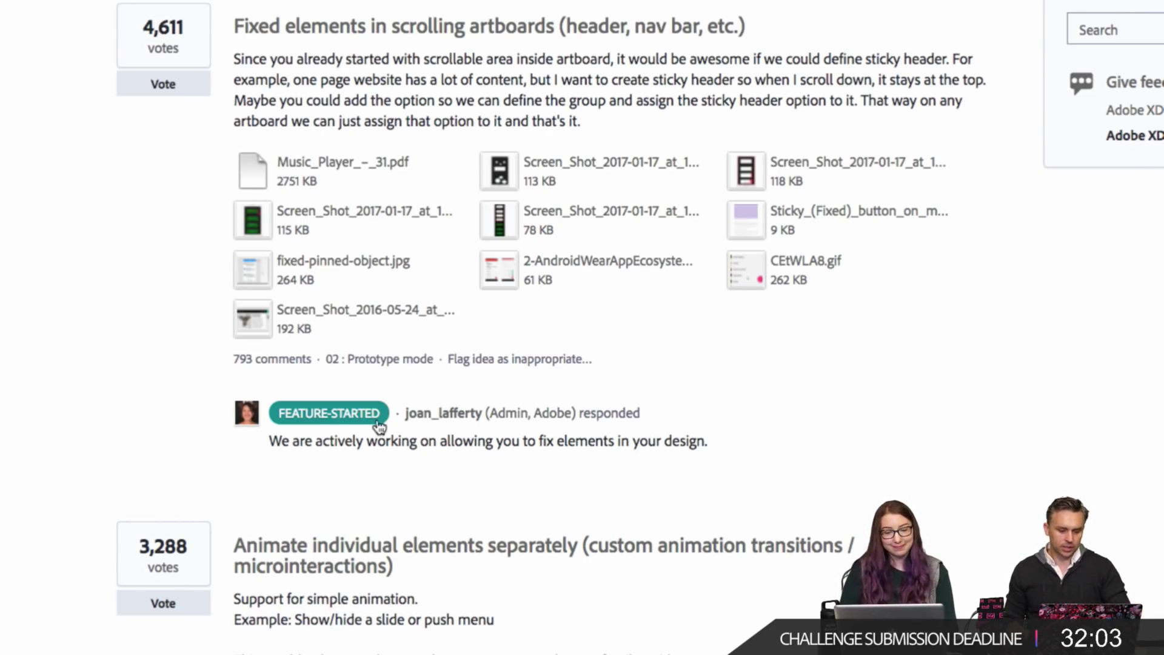
pyautogui.moveTo(334, 425)
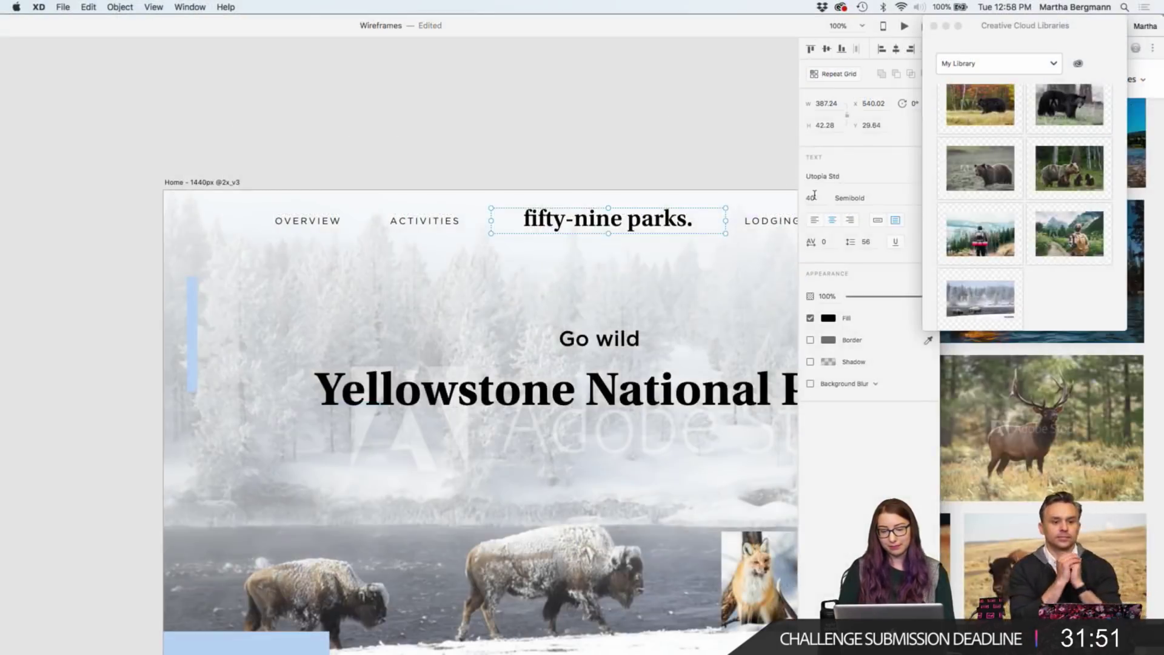
# Set the "fifty-nine parks." header text to size 30 and shorten its text box to about 30 high.
pyautogui.click(652, 135)
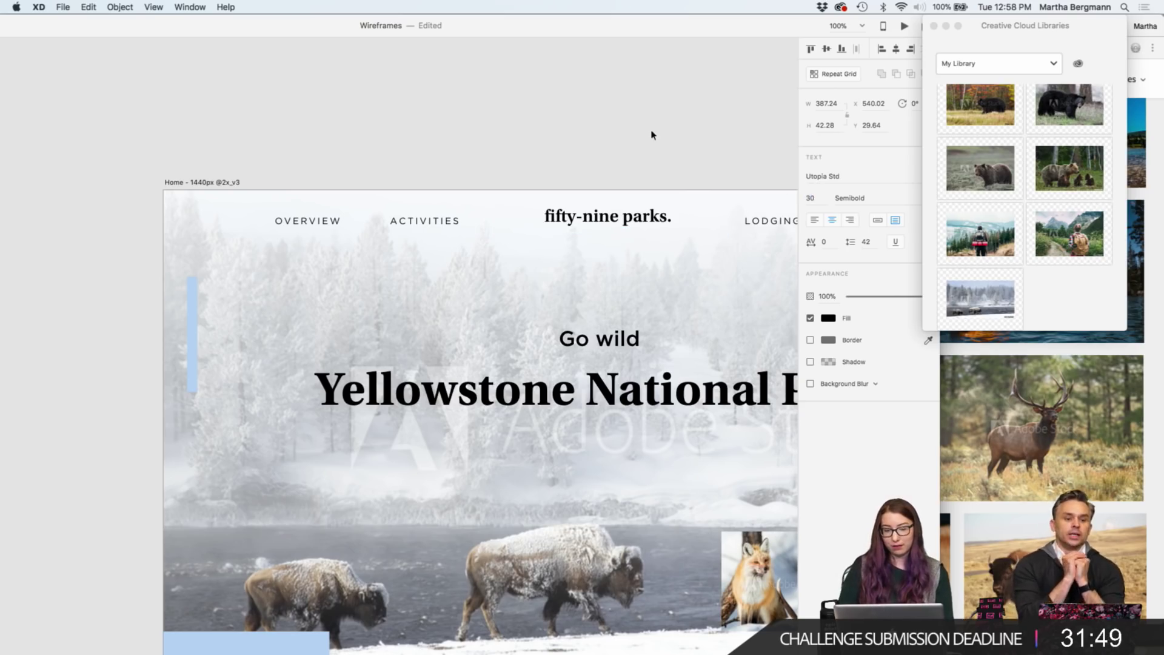
pyautogui.hscroll(1, 651, 135)
pyautogui.hscroll(5, 606, 146)
pyautogui.scroll(-1, 606, 145)
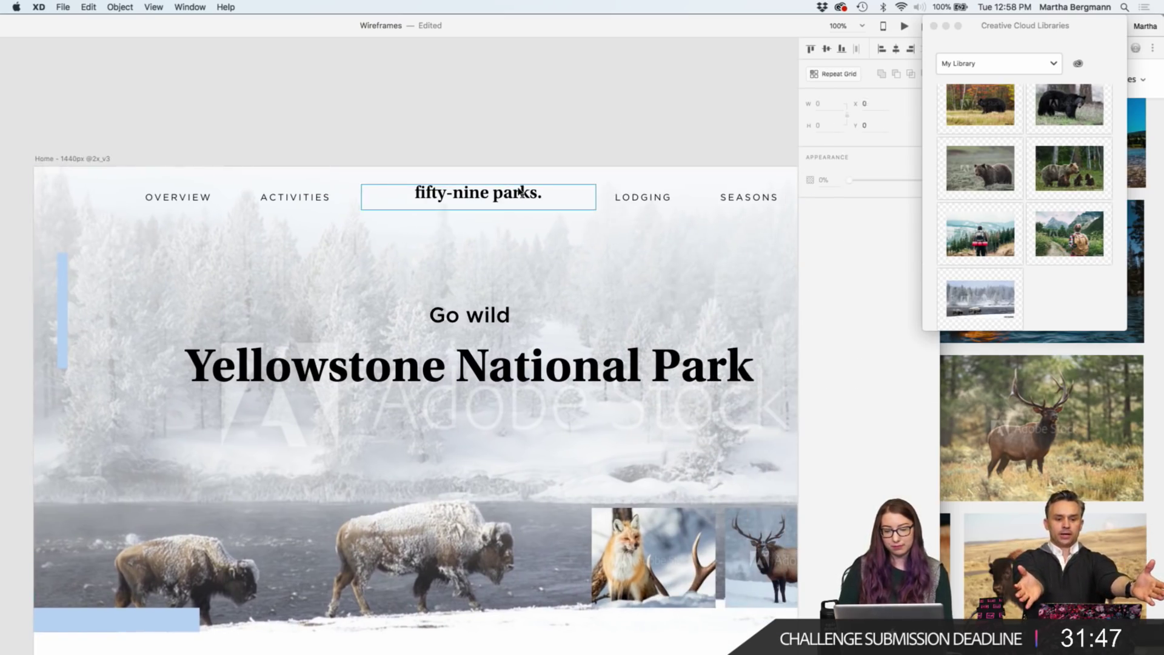
pyautogui.click(525, 193)
pyautogui.moveTo(479, 209); pyautogui.dragTo(479, 203)
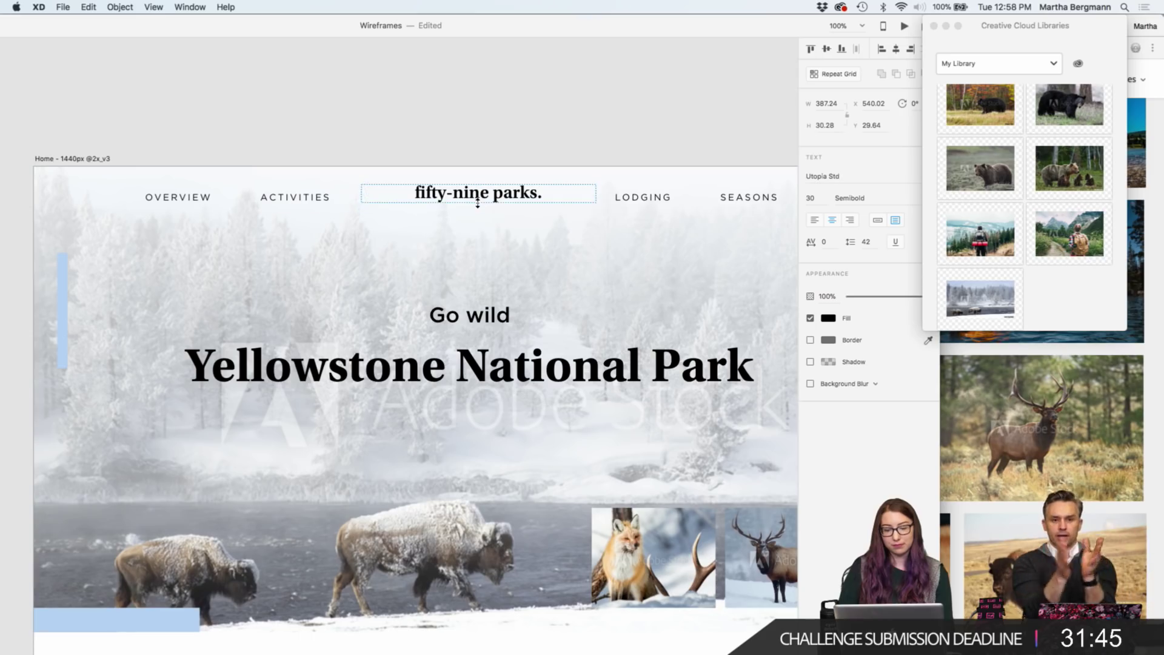
pyautogui.click(660, 109)
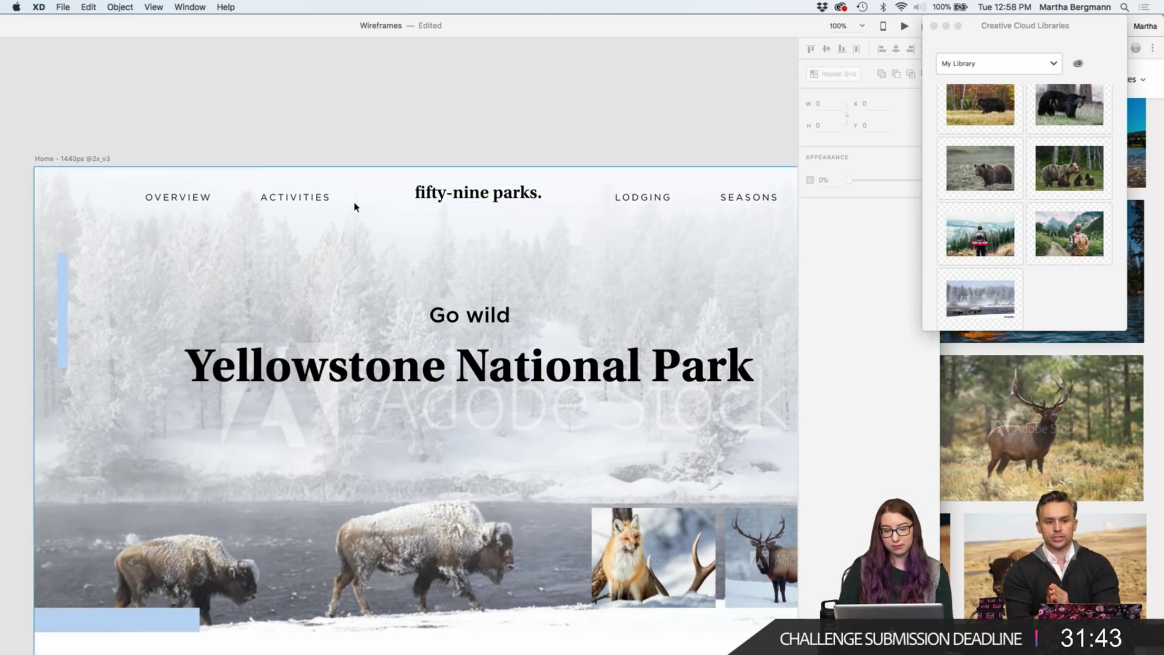
# Align the four navigation labels with the "fifty-nine parks." text on their vertical middle and shift the row down slightly.
pyautogui.click(146, 205)
pyautogui.keyDown('shift'); pyautogui.click(286, 200); pyautogui.keyUp('shift')
pyautogui.keyDown('shift'); pyautogui.click(660, 200); pyautogui.keyUp('shift')
pyautogui.moveTo(463, 218); pyautogui.dragTo(463, 204)
pyautogui.keyDown('shift'); pyautogui.click(449, 193); pyautogui.keyUp('shift')
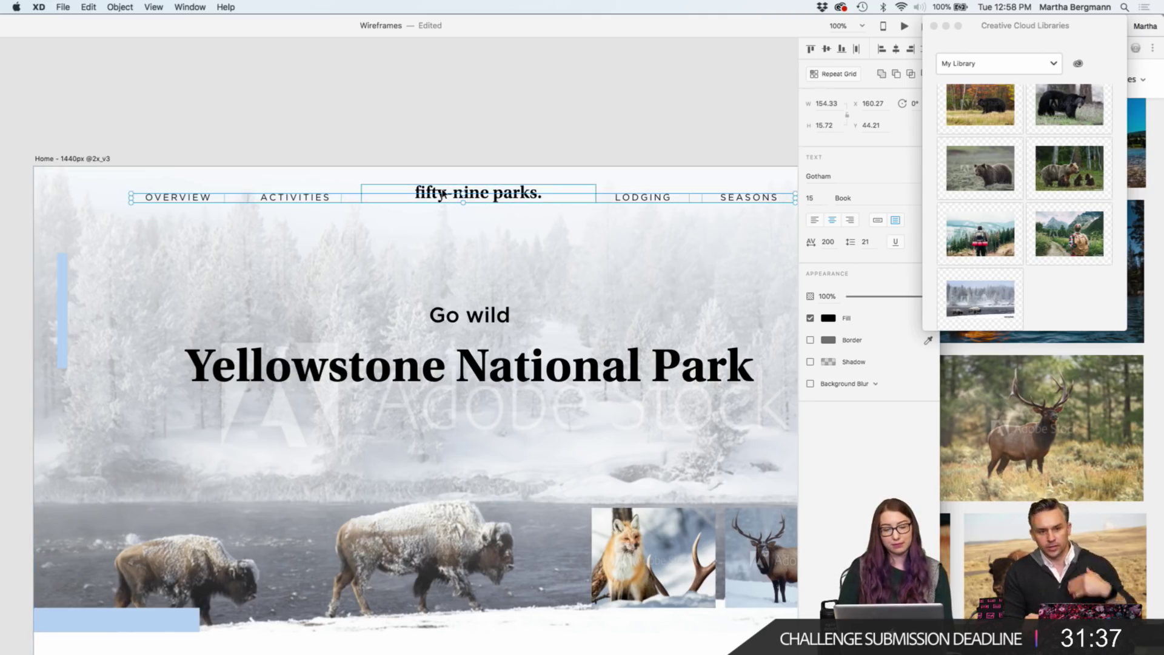
pyautogui.click(826, 49)
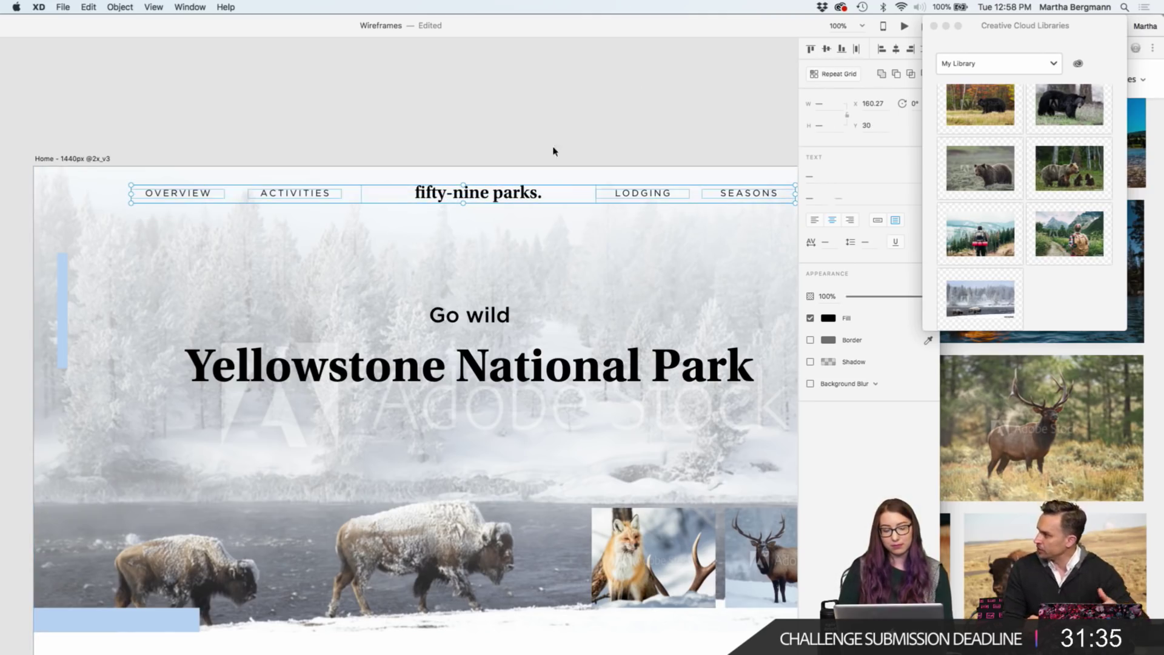
pyautogui.moveTo(496, 195); pyautogui.dragTo(495, 200)
# Deselect the header row and save the Wireframes document.
pyautogui.click(473, 97)
pyautogui.press('super+s')
pyautogui.press('super+minus')
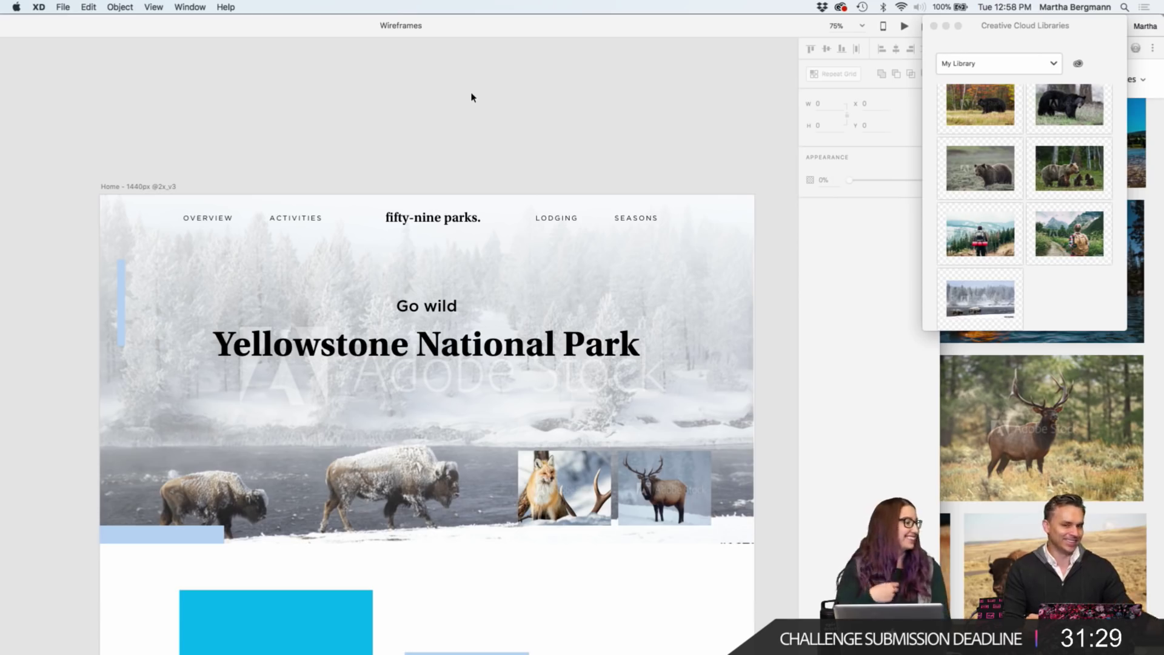
pyautogui.scroll(-3, 472, 98)
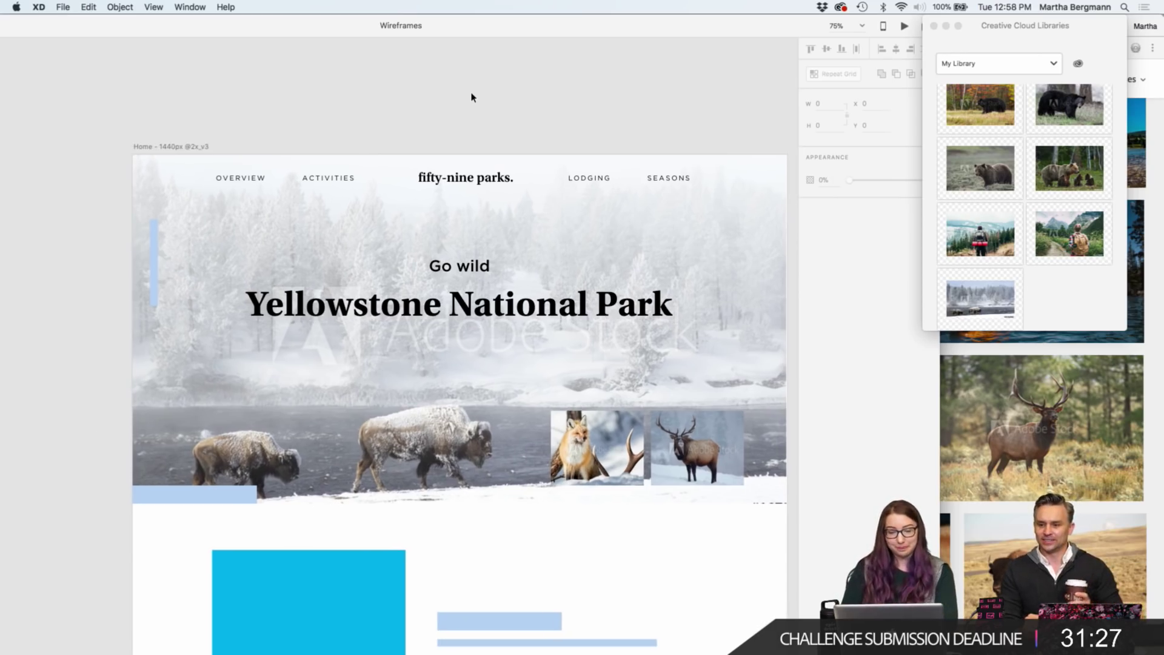
# Examine the Yellowstone hero section and the wireframe section below it at different zoom levels.
pyautogui.scroll(-2, 472, 98)
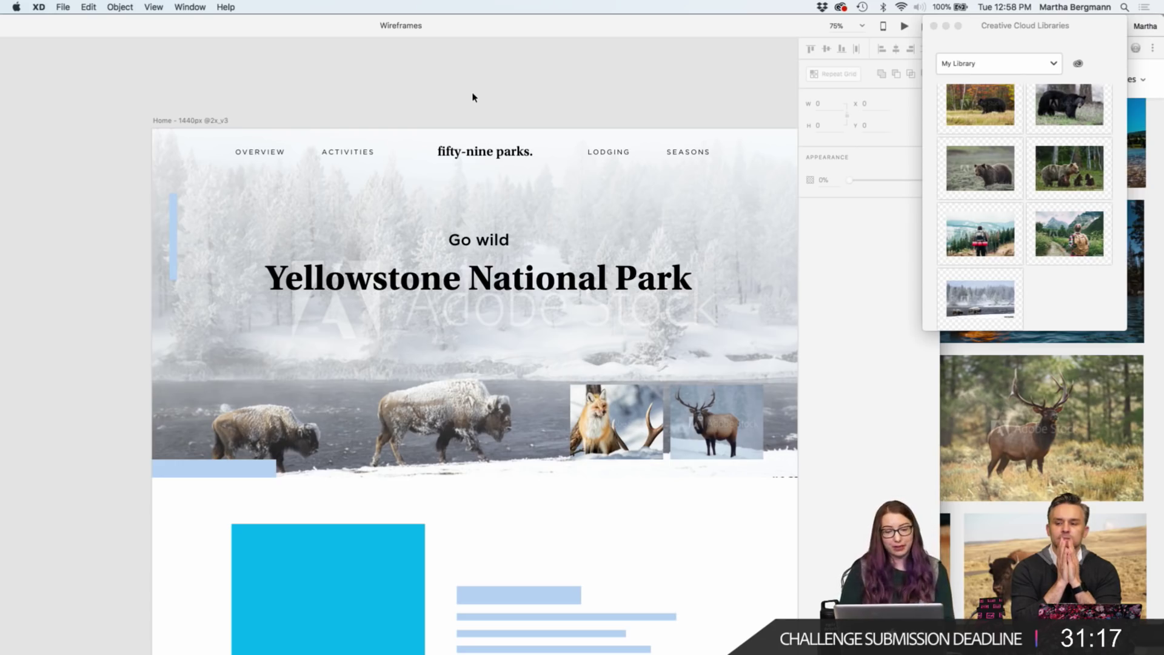
pyautogui.scroll(-3, 473, 96)
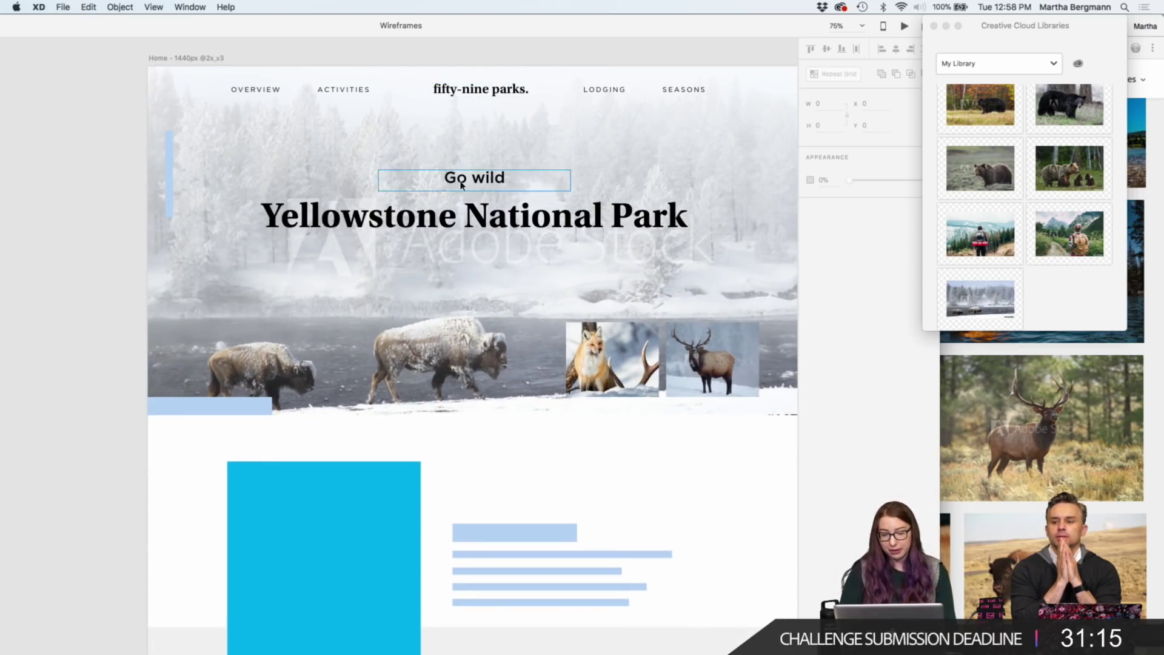
pyautogui.hscroll(-2, 140, 187)
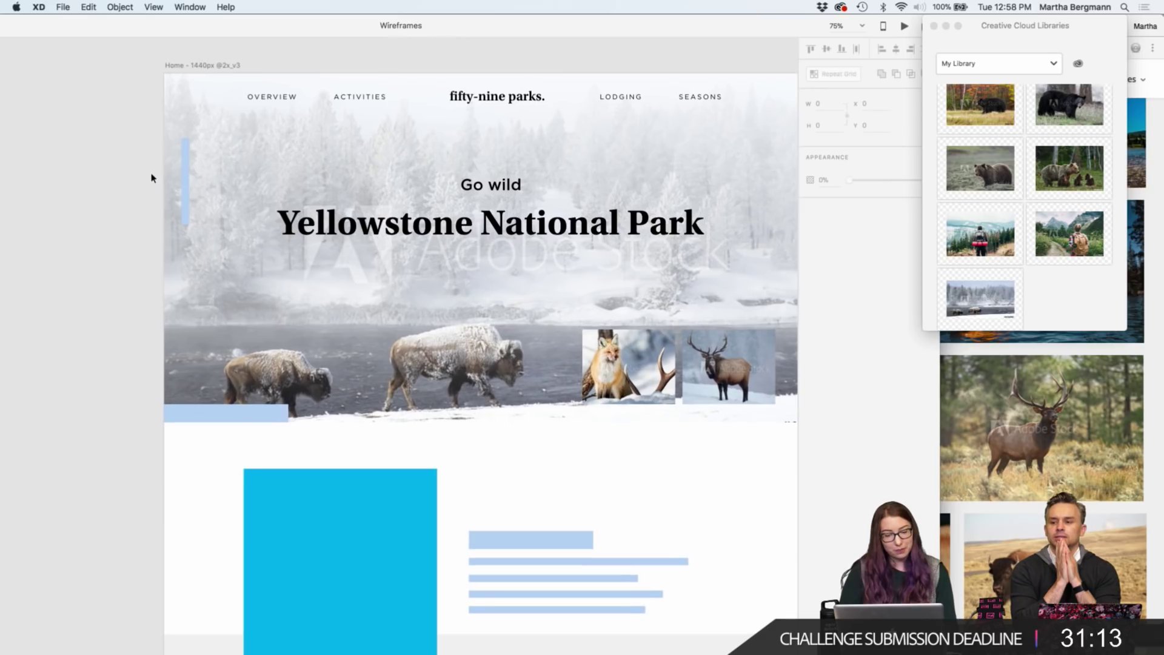
pyautogui.scroll(-2, 138, 242)
pyautogui.scroll(-2, 138, 241)
pyautogui.hscroll(2, 138, 242)
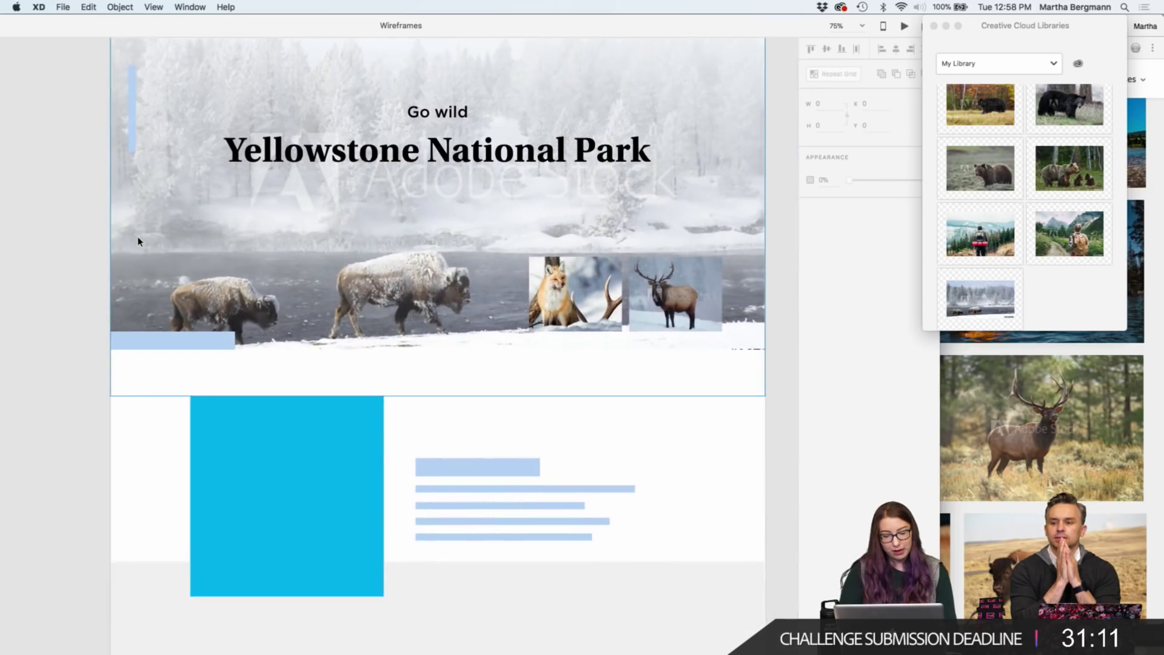
pyautogui.scroll(3, 139, 242)
pyautogui.hscroll(-1, 138, 241)
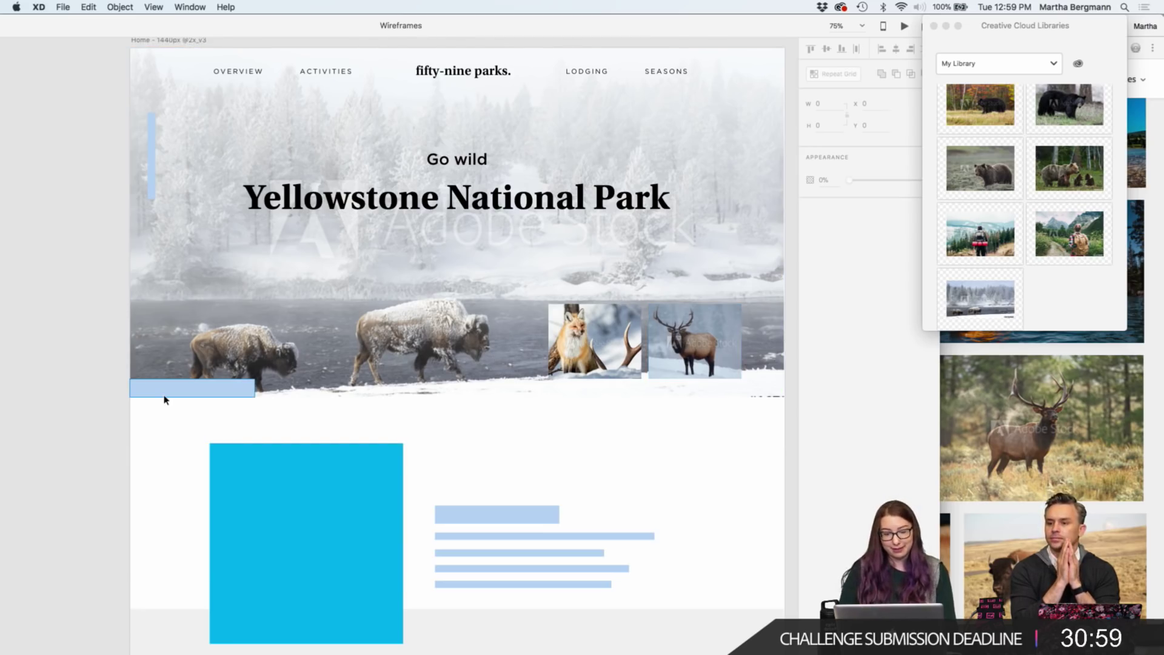
pyautogui.scroll(-2, 300, 275)
pyautogui.scroll(3, 287, 231)
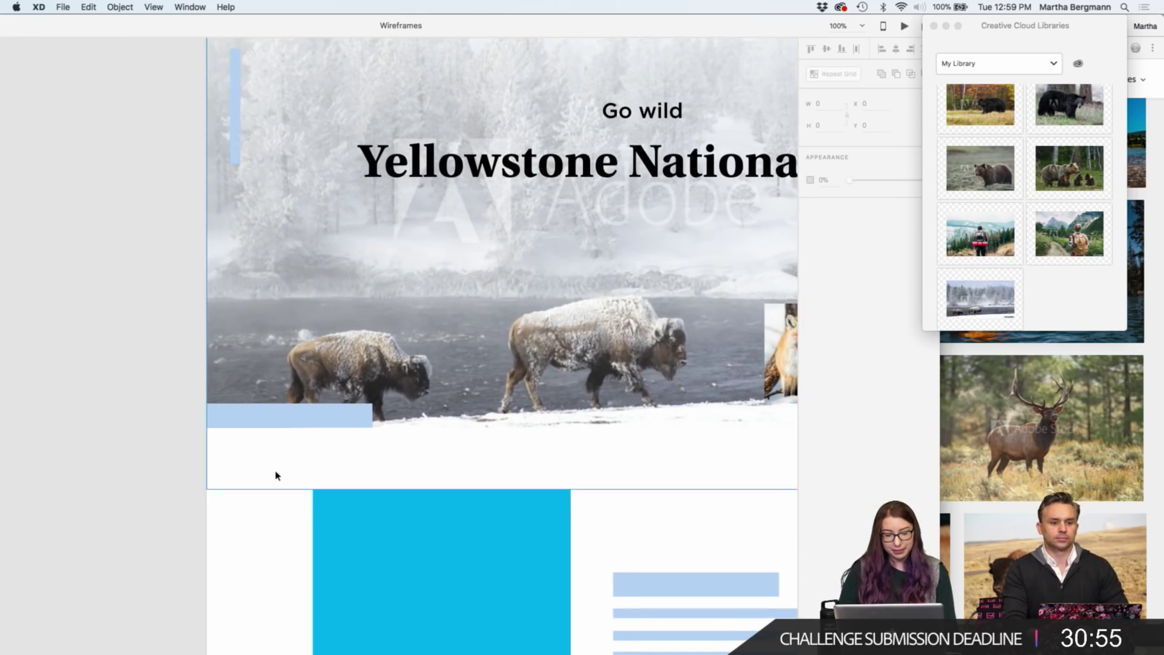
pyautogui.scroll(5, 188, 317)
pyautogui.scroll(1, 188, 318)
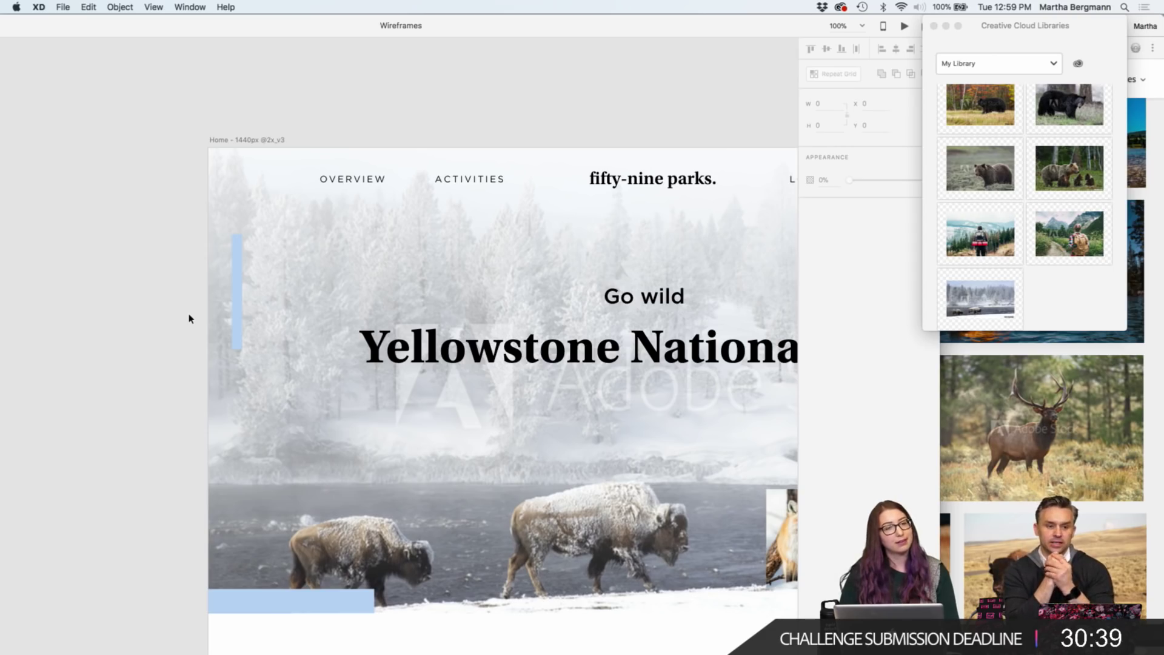
pyautogui.scroll(4, 189, 318)
pyautogui.hscroll(4, 189, 318)
pyautogui.scroll(-2, 189, 318)
pyautogui.hscroll(2, 189, 319)
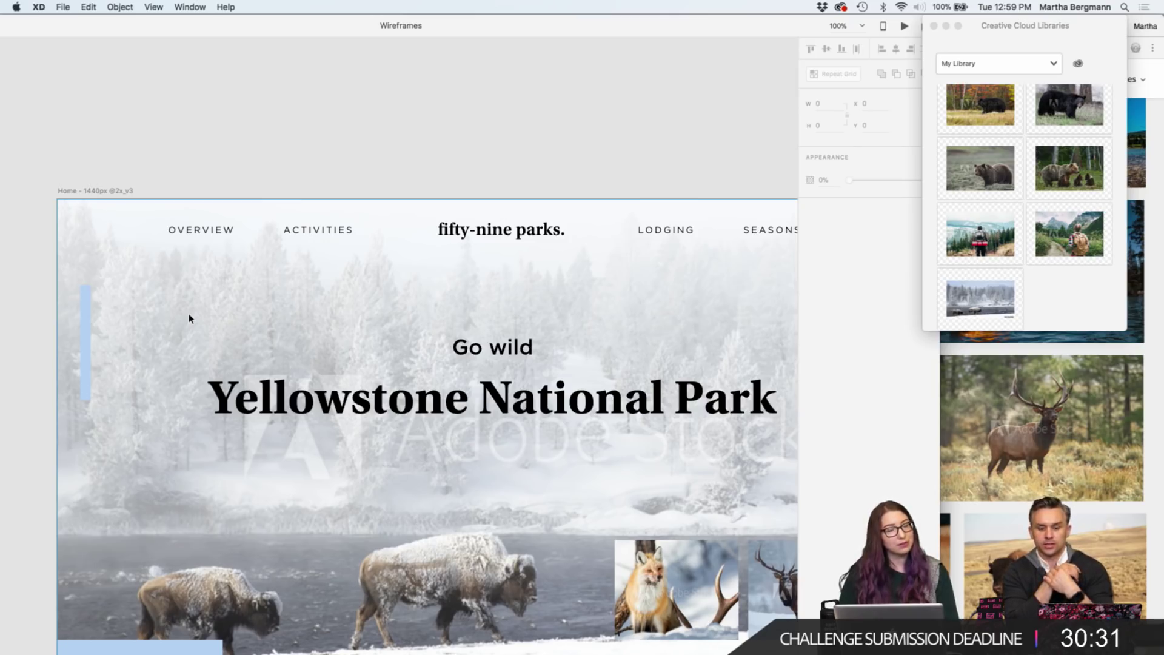
pyautogui.scroll(-3, 184, 310)
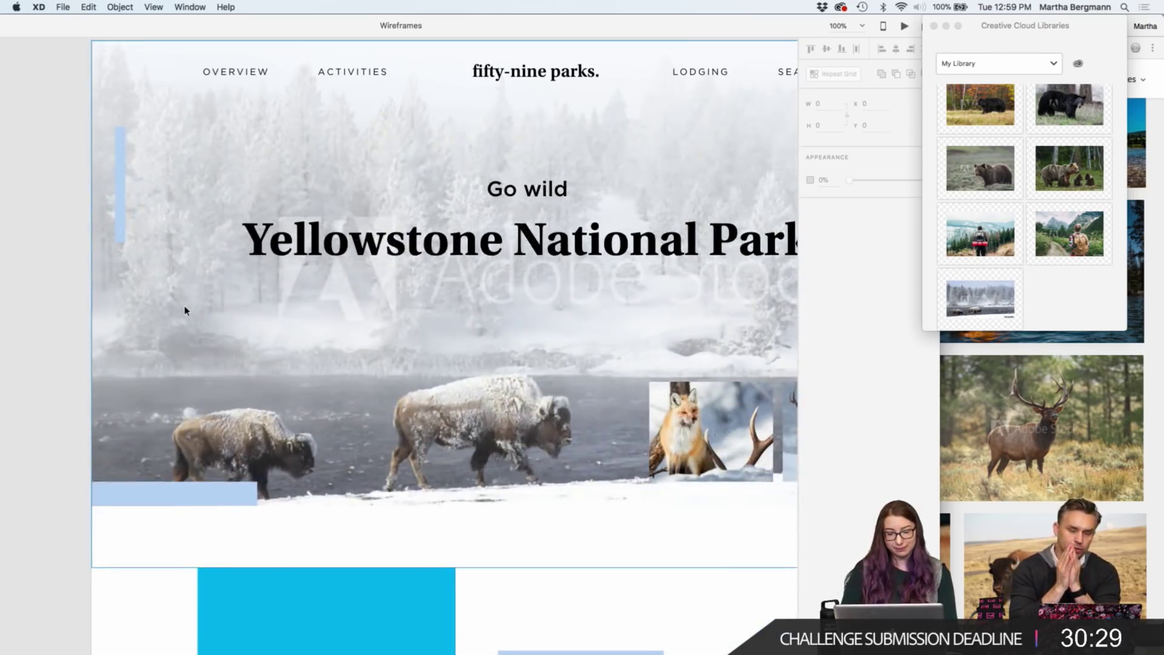
# Delete the horizontal blue placeholder bar at the lower-left corner of the hero image.
pyautogui.press('super+minus')
pyautogui.scroll(-3, 185, 310)
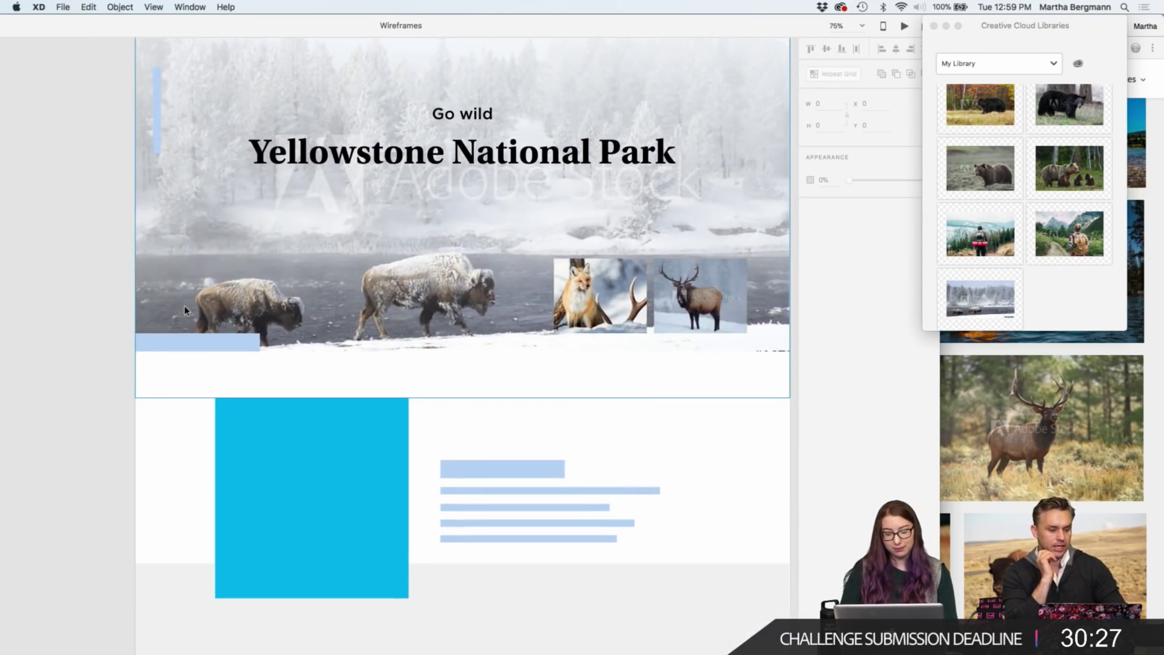
pyautogui.click(221, 343)
pyautogui.press('Delete')
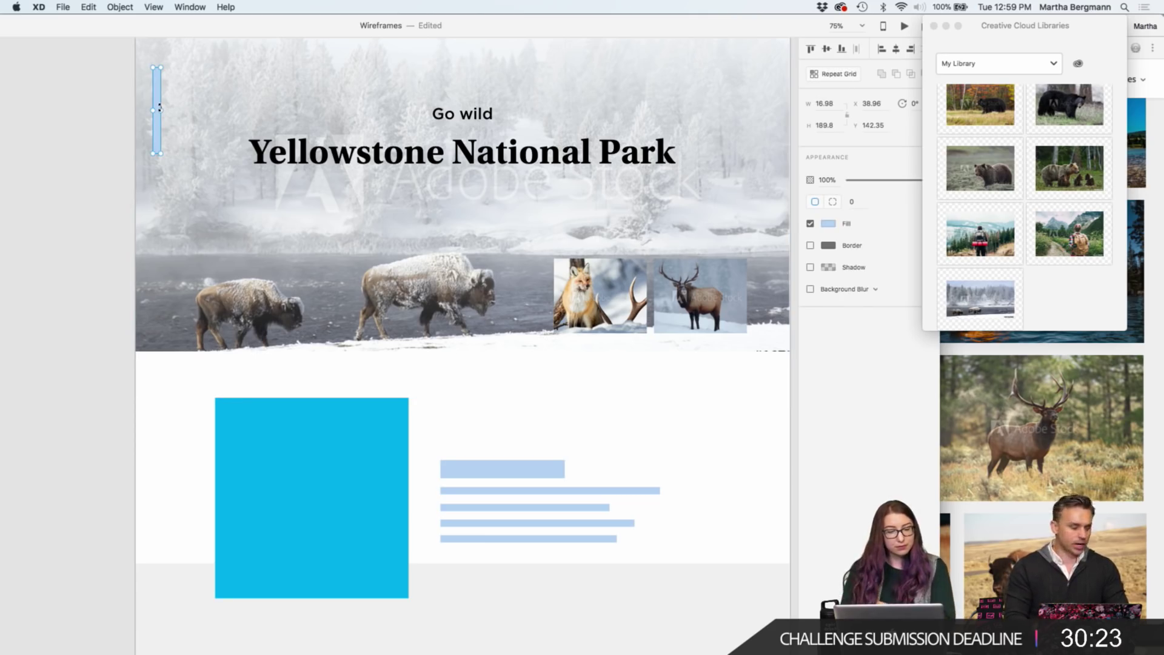
pyautogui.hscroll(-5, 158, 109)
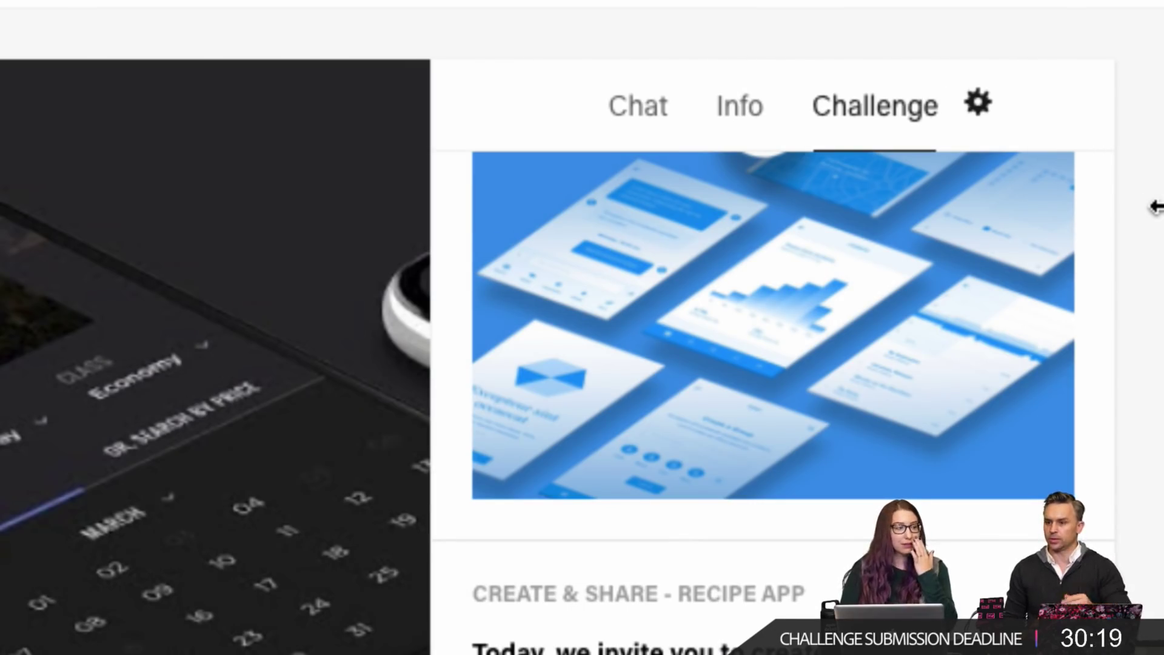
pyautogui.scroll(-5, 1156, 519)
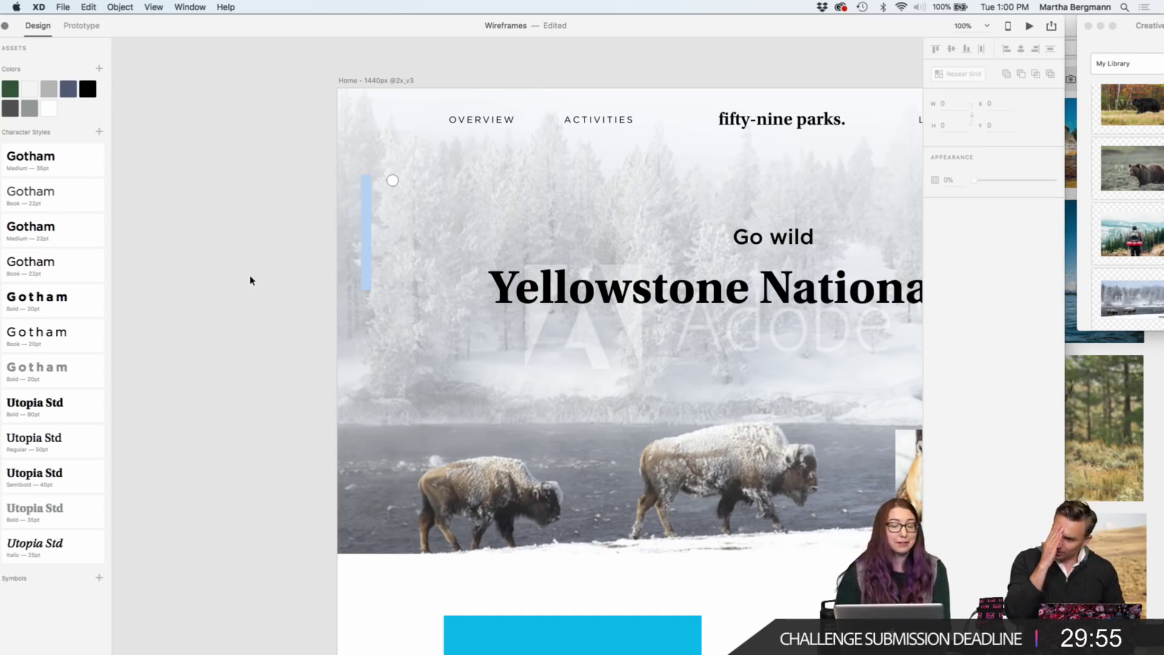
# Move the small white circle to X 37, over the vertical blue placeholder bar, and delete the bar.
pyautogui.click(369, 204)
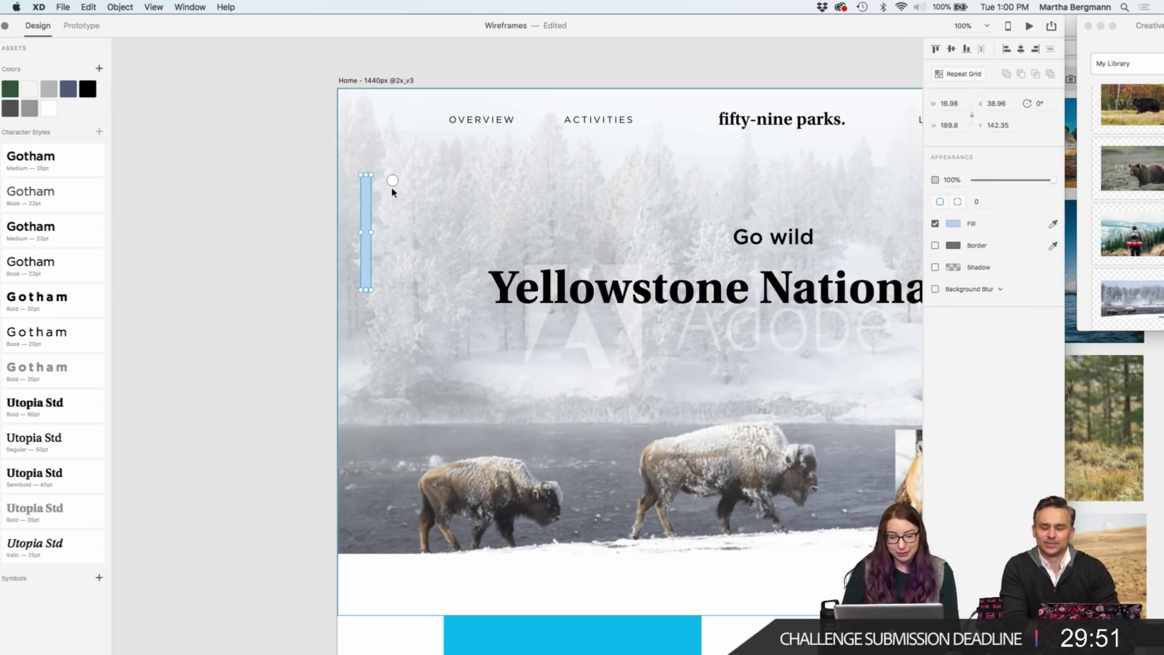
pyautogui.click(392, 182)
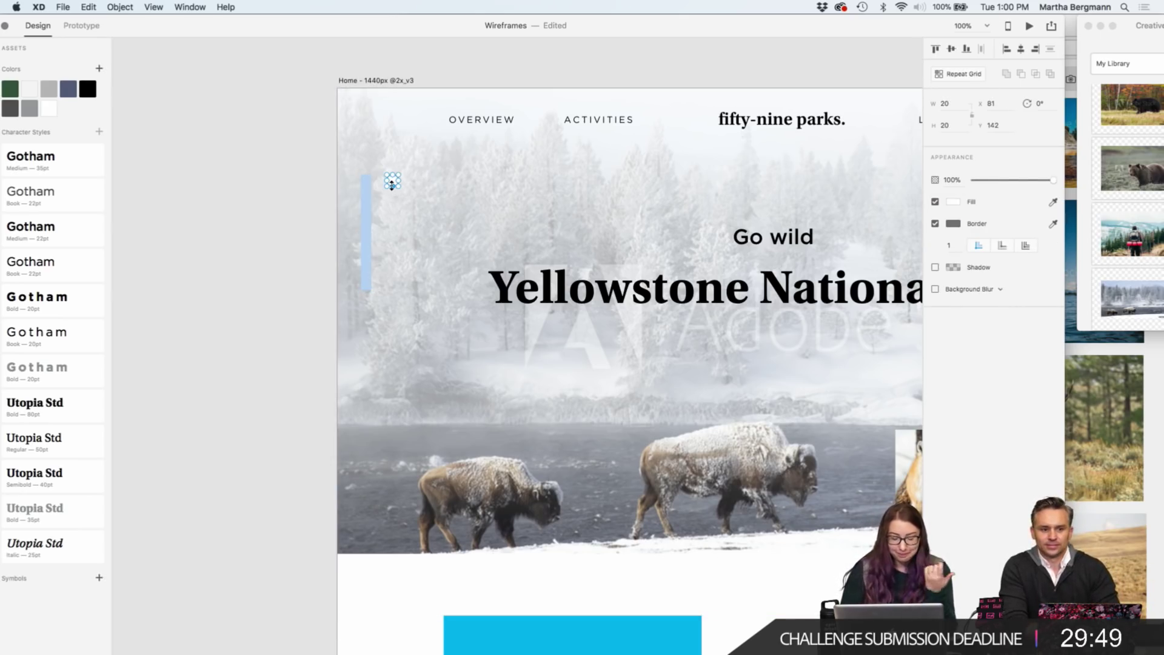
pyautogui.moveTo(398, 185); pyautogui.dragTo(370, 188)
pyautogui.click(365, 214)
pyautogui.press('Delete')
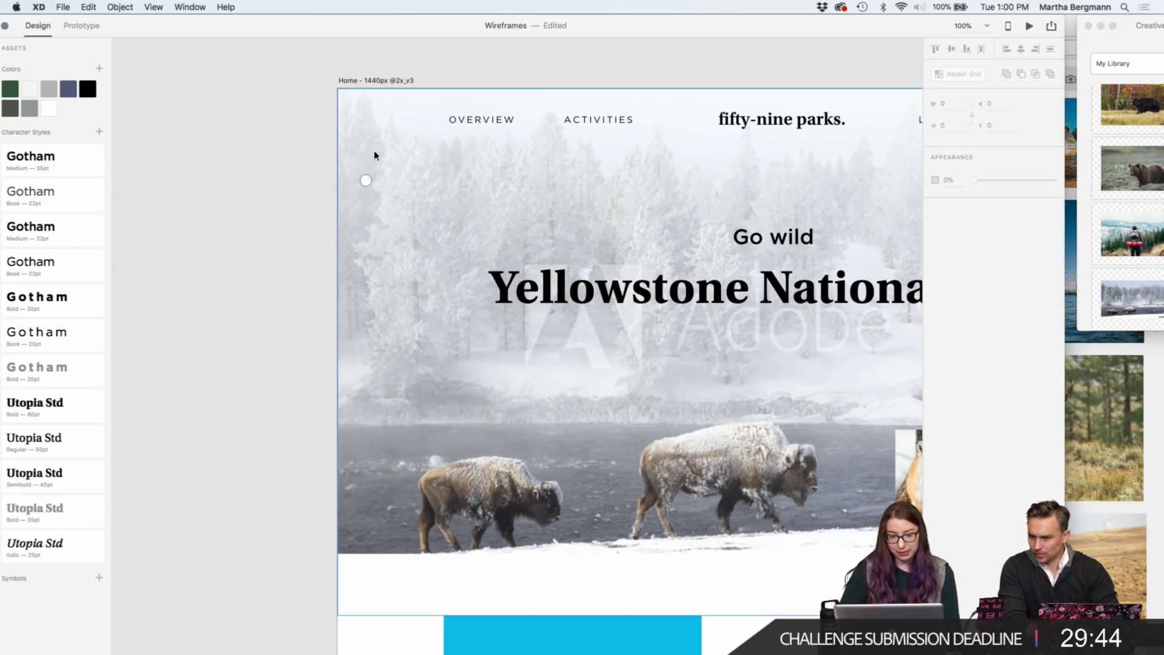
# Duplicate the white circle downward to make an evenly spaced vertical column of three circles.
pyautogui.click(366, 181)
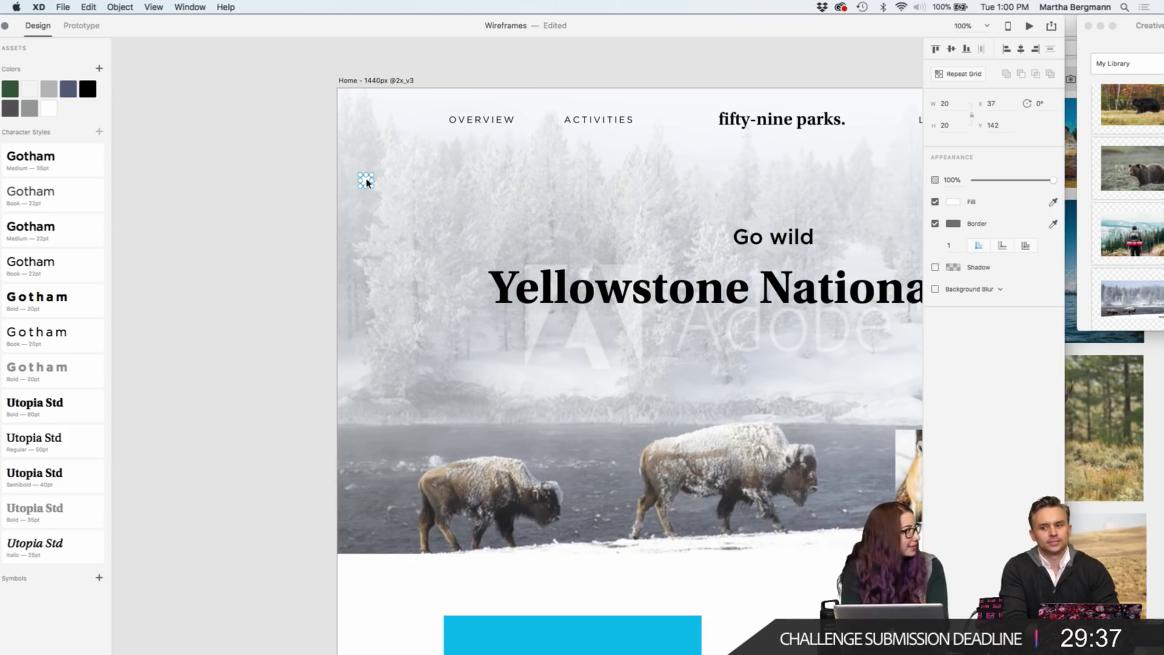
pyautogui.moveTo(364, 182); pyautogui.dragTo(371, 223)
pyautogui.hscroll(3, 263, 265)
pyautogui.scroll(-1, 263, 265)
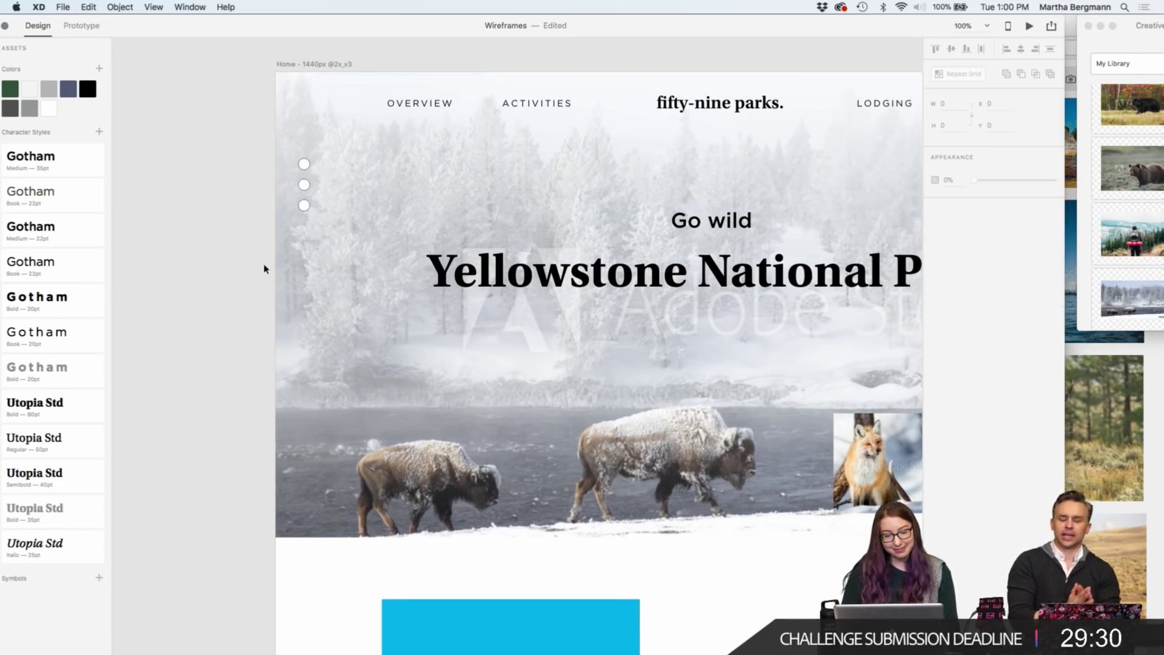
# Remove the border from all three circles in the hero's vertical column.
pyautogui.keyDown('shift'); pyautogui.click(301, 184); pyautogui.keyUp('shift')
pyautogui.keyDown('shift'); pyautogui.click(301, 163); pyautogui.keyUp('shift')
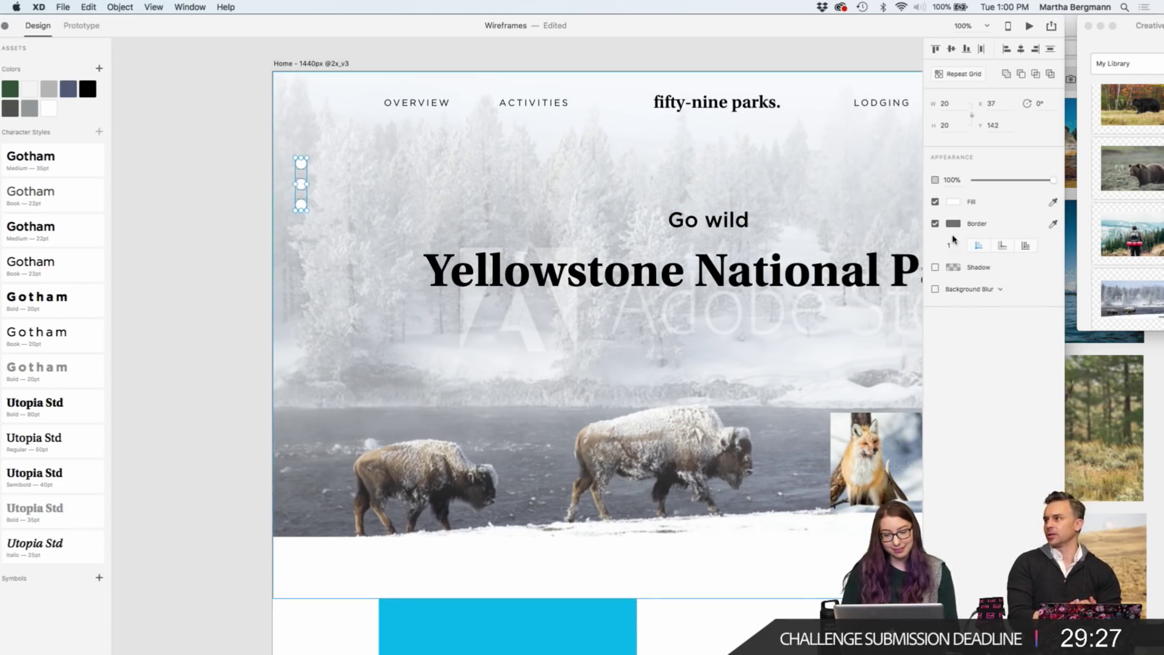
pyautogui.click(936, 224)
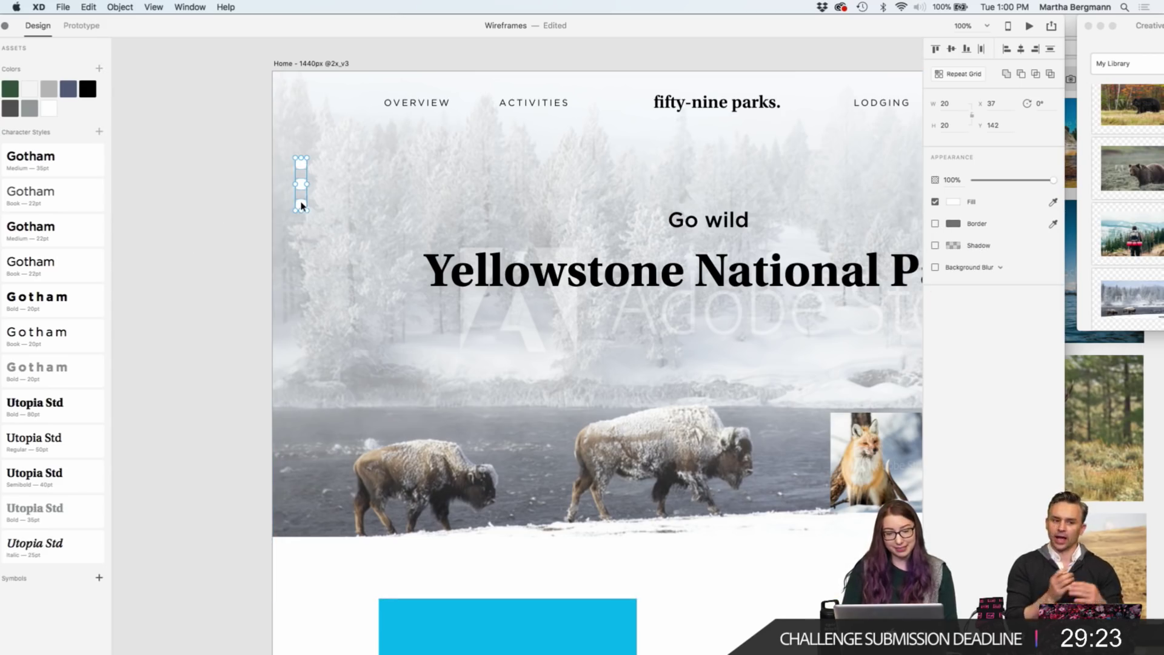
# Move the column of three circles further down the hero's left edge and save the Wireframes document.
pyautogui.scroll(-5, 217, 248)
pyautogui.hscroll(5, 217, 248)
pyautogui.moveTo(237, 146); pyautogui.dragTo(236, 272)
pyautogui.press('Escape')
pyautogui.press('super+minus')
pyautogui.press('super+s')
pyautogui.hscroll(2, 432, 249)
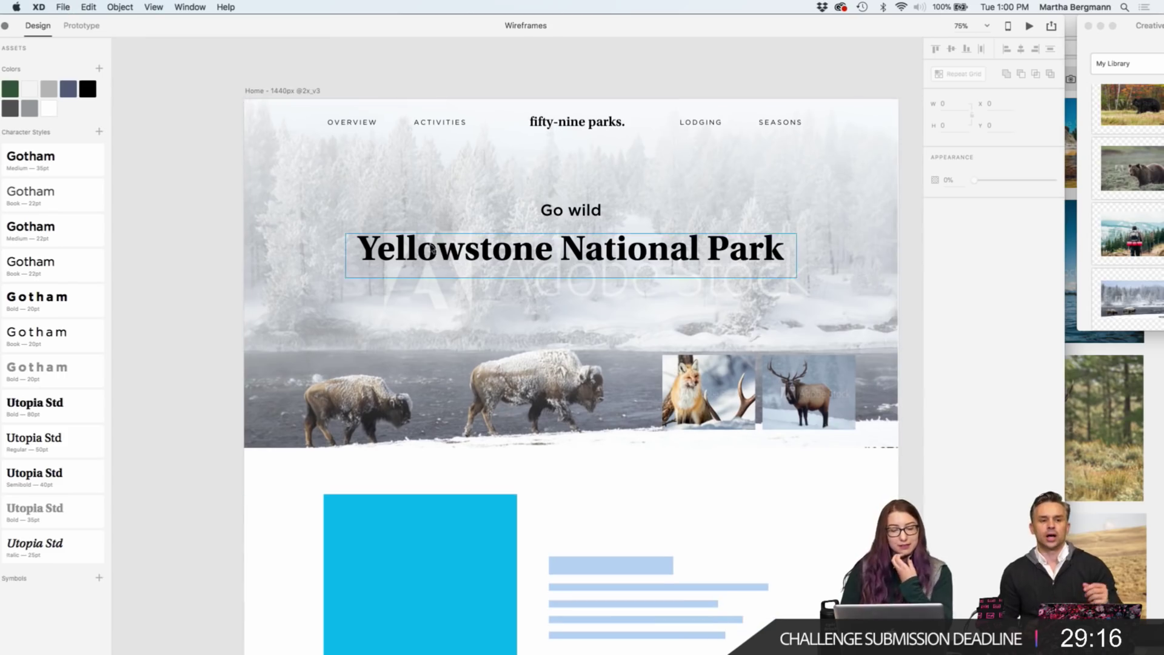
# Shorten the "Yellowstone National Park" text box to 71.46 high and shift it together with "Go wild" down to Y 254.85.
pyautogui.click(485, 261)
pyautogui.doubleClick(571, 277)
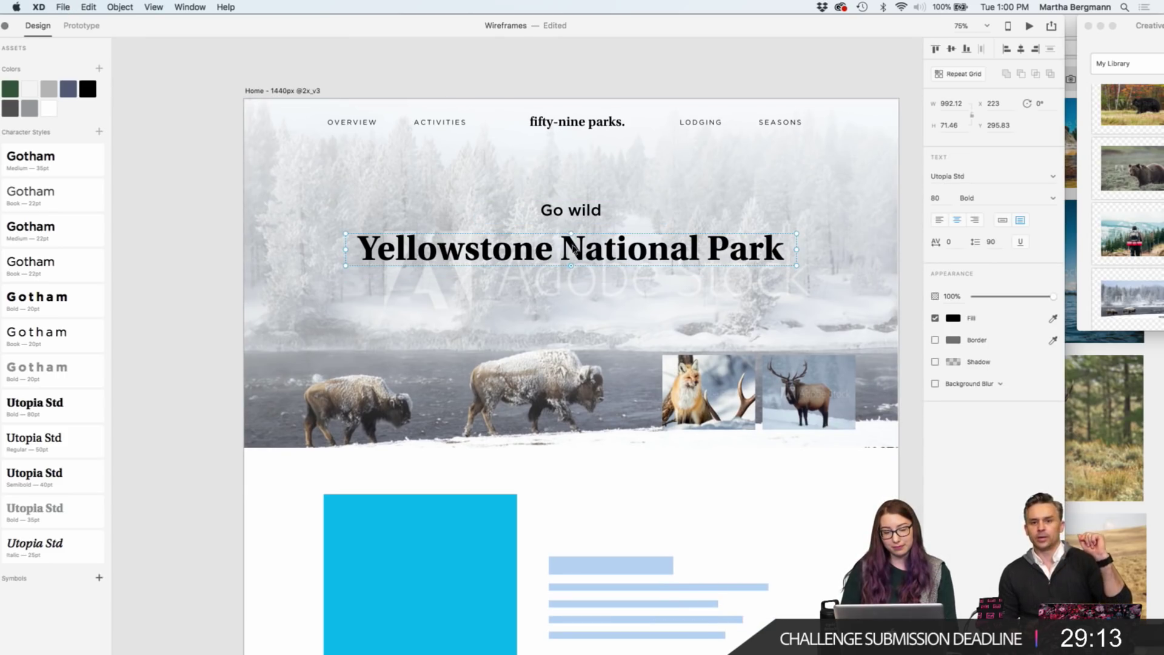
pyautogui.keyDown('shift'); pyautogui.click(579, 220); pyautogui.keyUp('shift')
pyautogui.moveTo(585, 219); pyautogui.dragTo(586, 229)
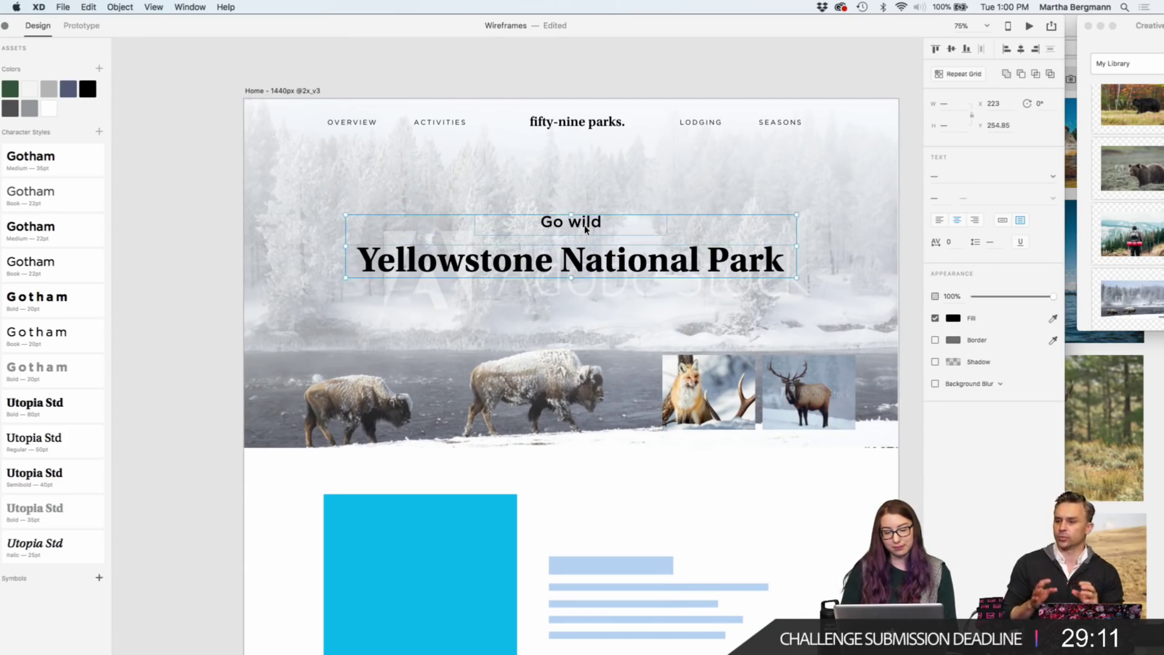
# Deselect the hero text and save the Wireframes document.
pyautogui.click(175, 252)
pyautogui.press('super+s')
# Review the homepage layout and compare it with the imagery on the neighbouring style guide artboard.
pyautogui.scroll(-2, 174, 252)
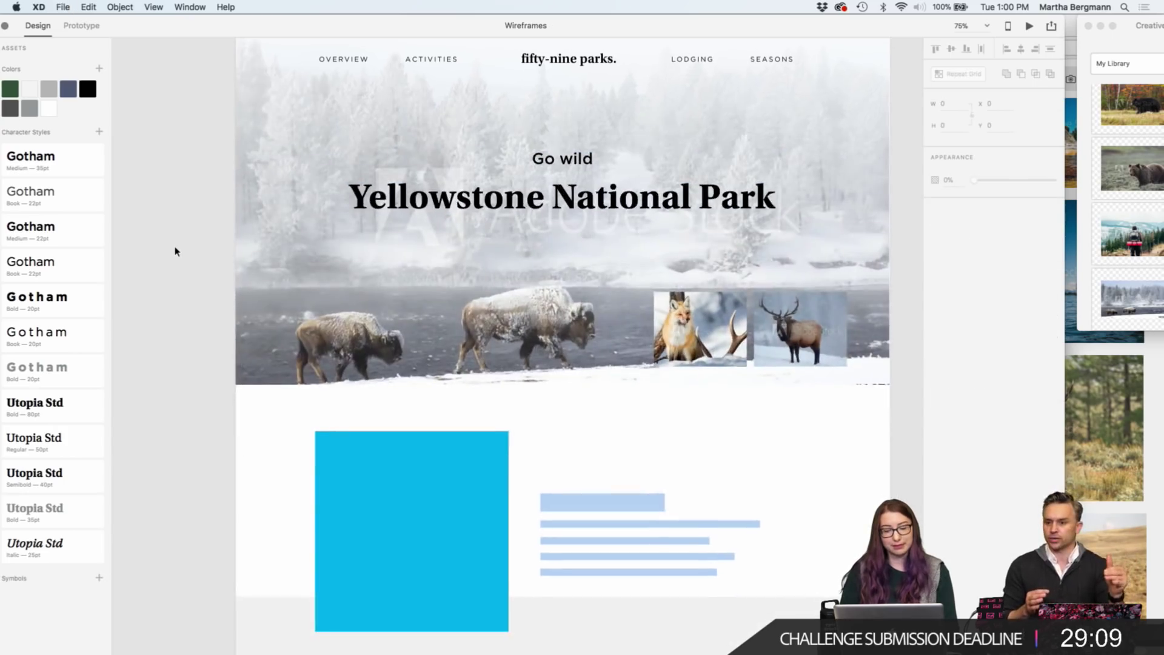
pyautogui.scroll(1, 163, 291)
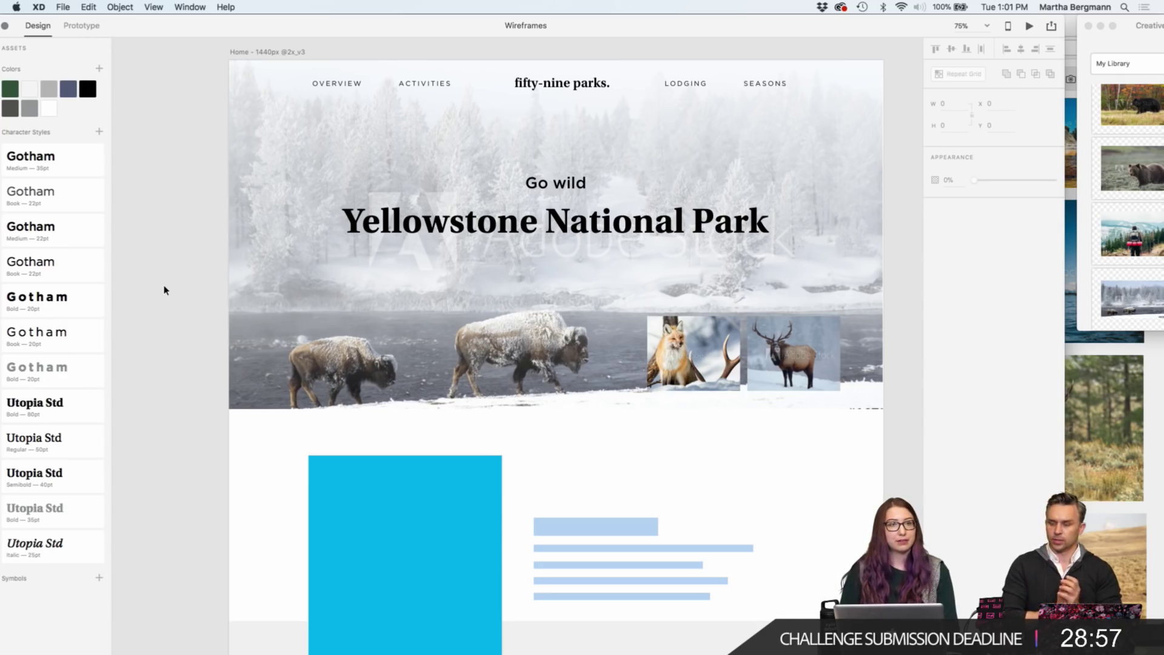
pyautogui.scroll(-5, 163, 290)
pyautogui.scroll(4, 164, 290)
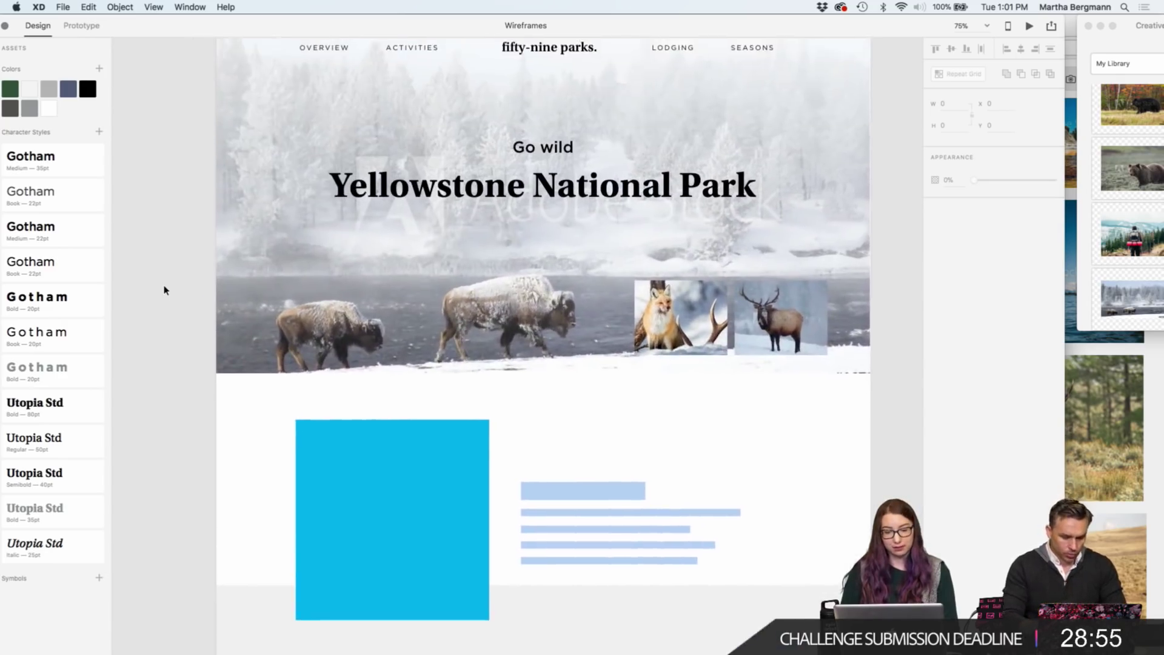
pyautogui.scroll(2, 163, 289)
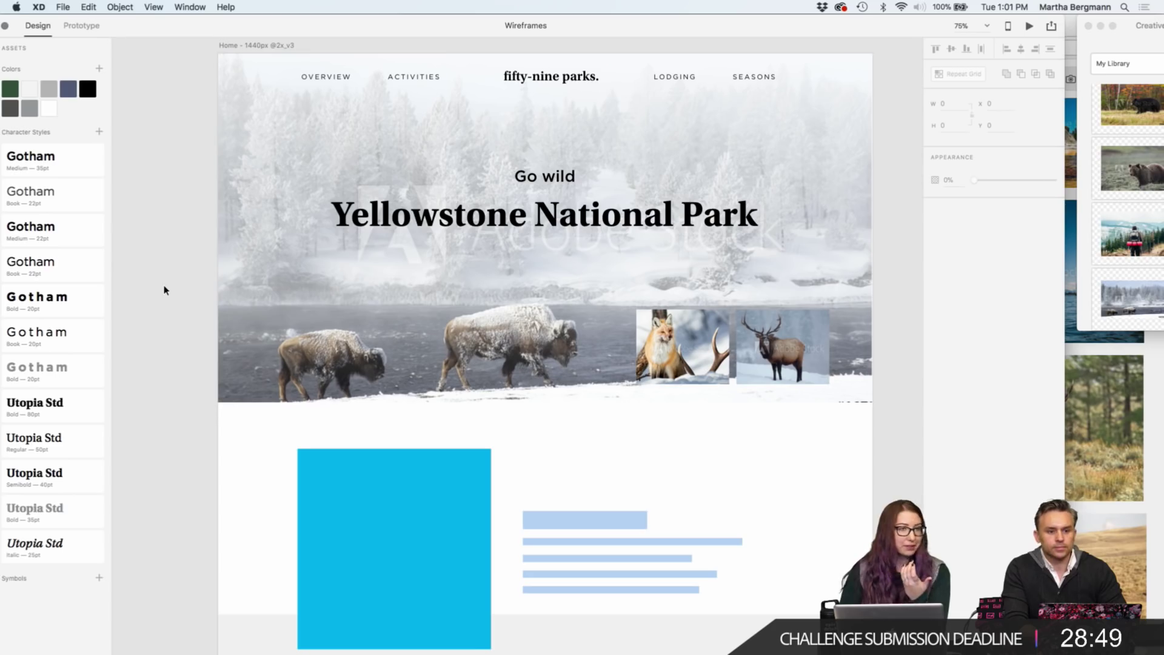
pyautogui.hscroll(-3, 163, 290)
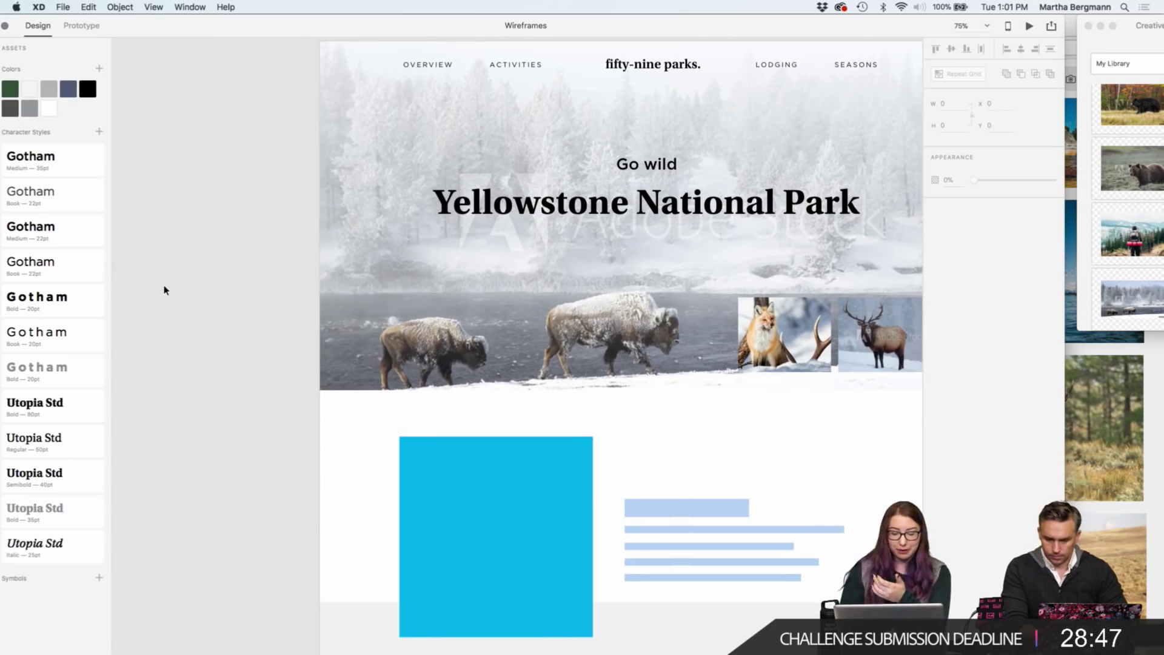
pyautogui.scroll(-3, 164, 290)
pyautogui.hscroll(-5, 164, 290)
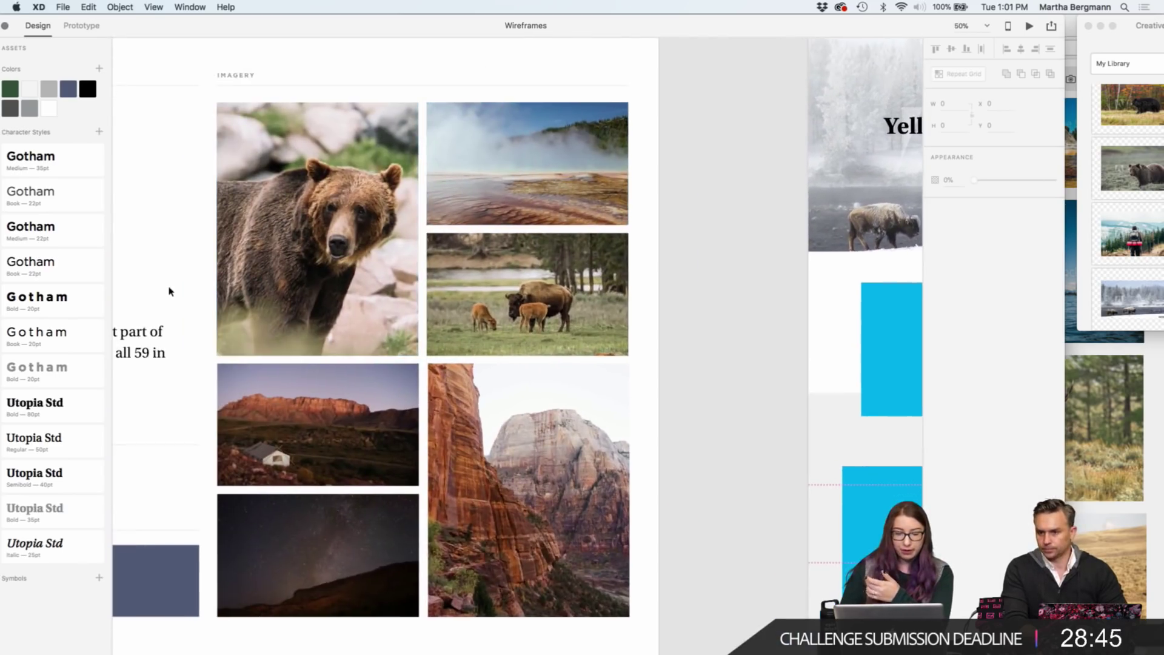
pyautogui.hscroll(5, 514, 70)
pyautogui.scroll(1, 515, 70)
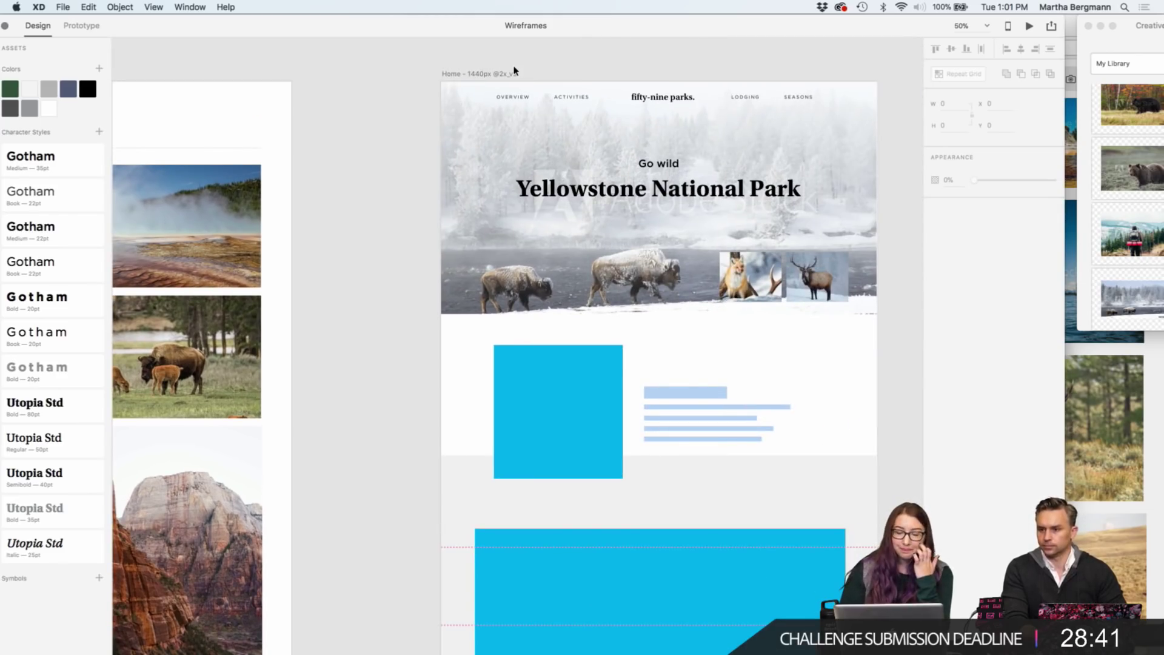
pyautogui.hscroll(3, 442, 262)
pyautogui.scroll(1, 442, 262)
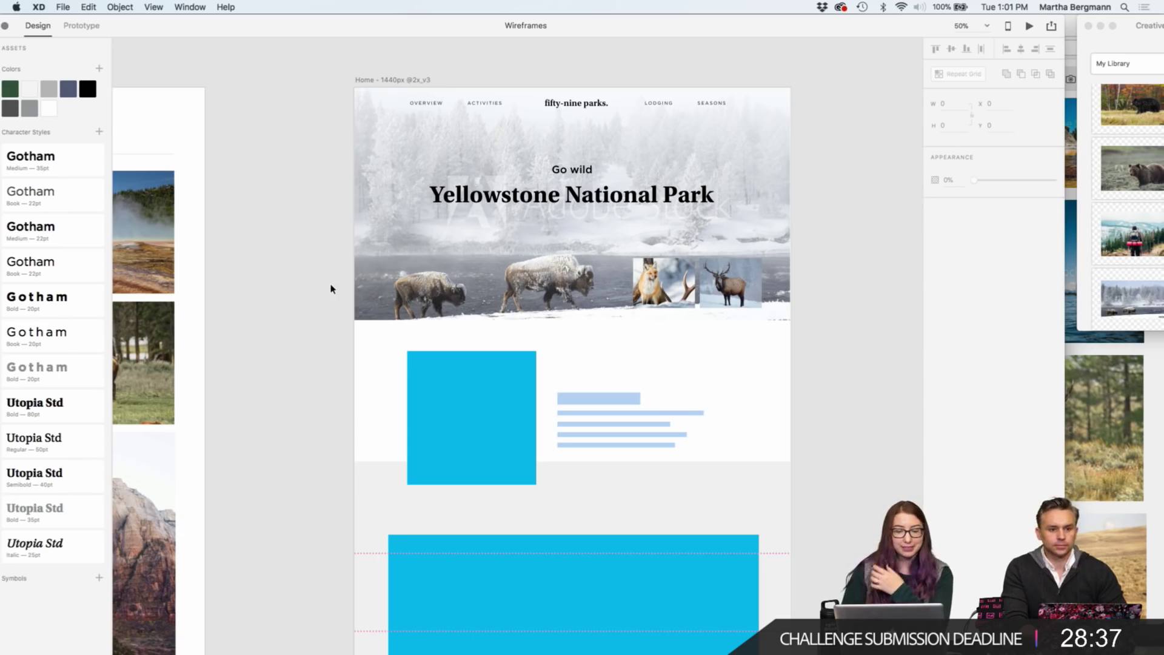
# Examine the style guide's text styles, navigation links and color scheme, and compare them with the homepage's hero and placeholder sections.
pyautogui.hscroll(-15, 330, 288)
pyautogui.scroll(-2, 330, 289)
pyautogui.hscroll(-8, 330, 289)
pyautogui.scroll(-2, 330, 289)
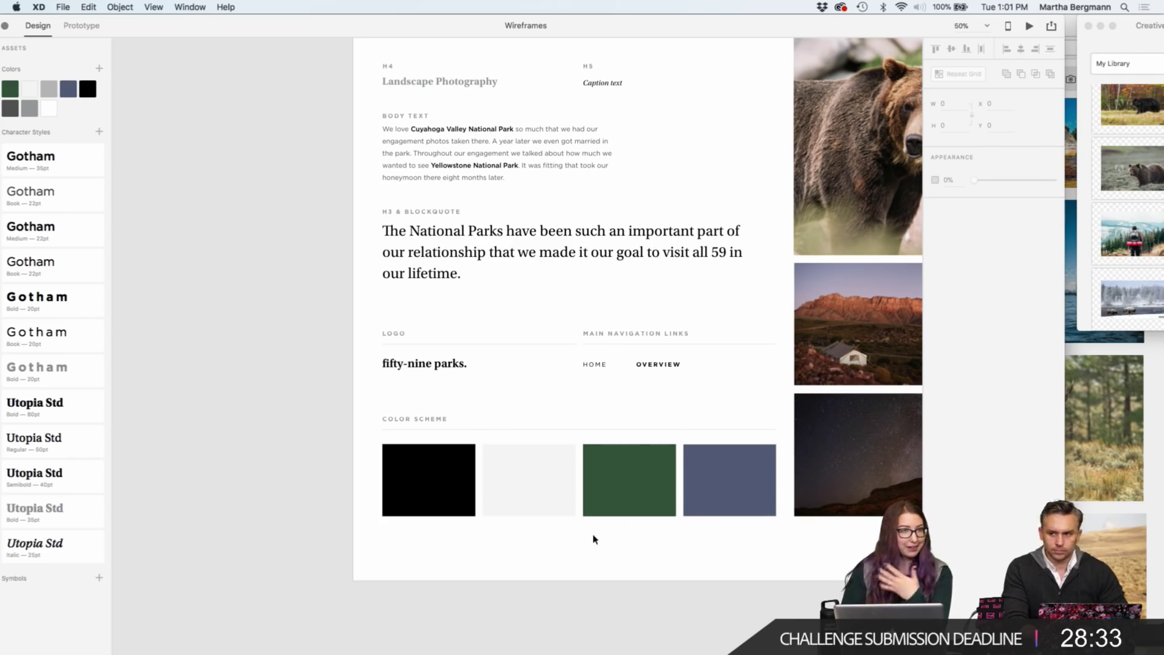
pyautogui.click(711, 479)
pyautogui.hscroll(1, 715, 478)
pyautogui.hscroll(15, 715, 479)
pyautogui.scroll(3, 715, 478)
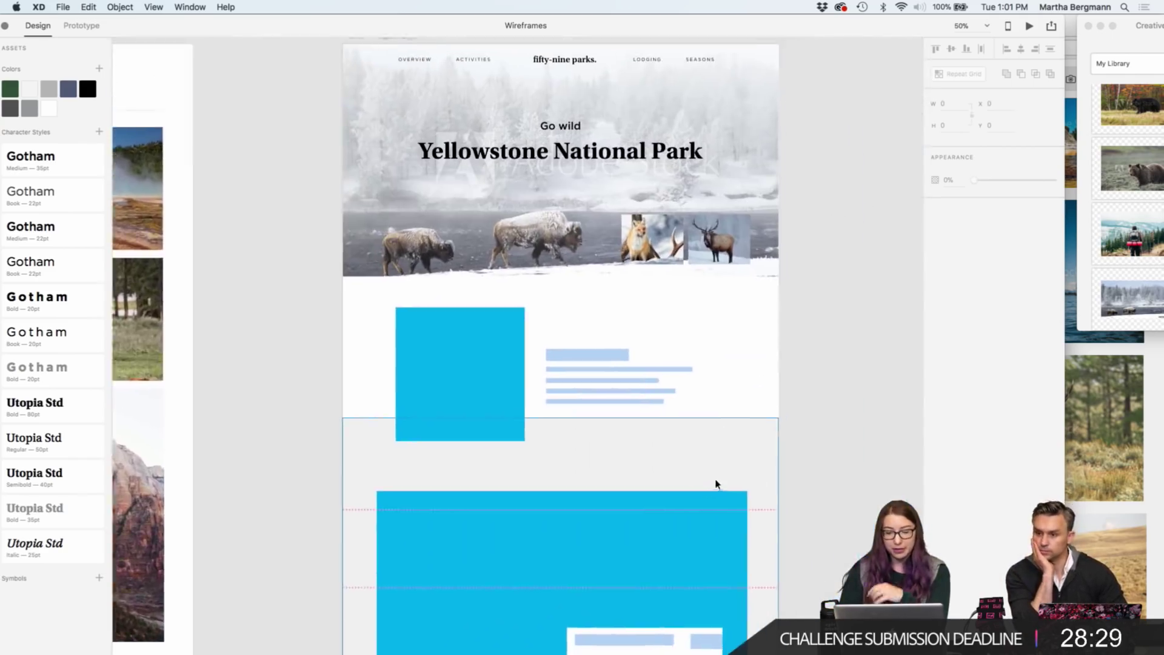
pyautogui.scroll(2, 715, 484)
pyautogui.scroll(-5, 716, 484)
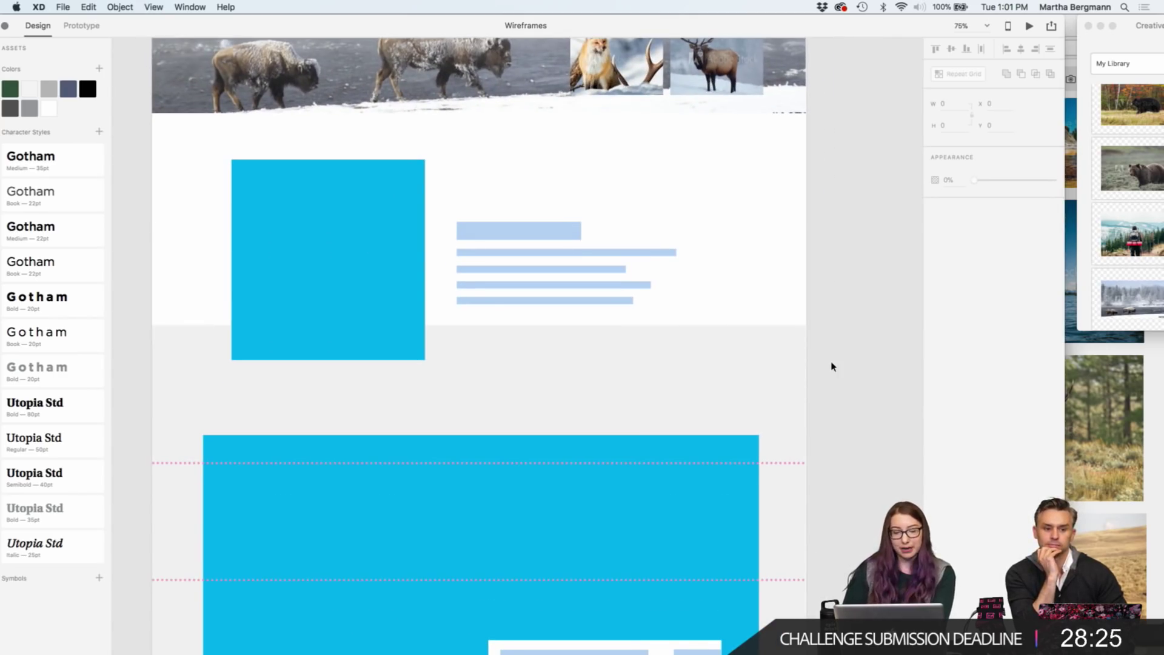
pyautogui.scroll(10, 831, 363)
pyautogui.hscroll(-1, 831, 363)
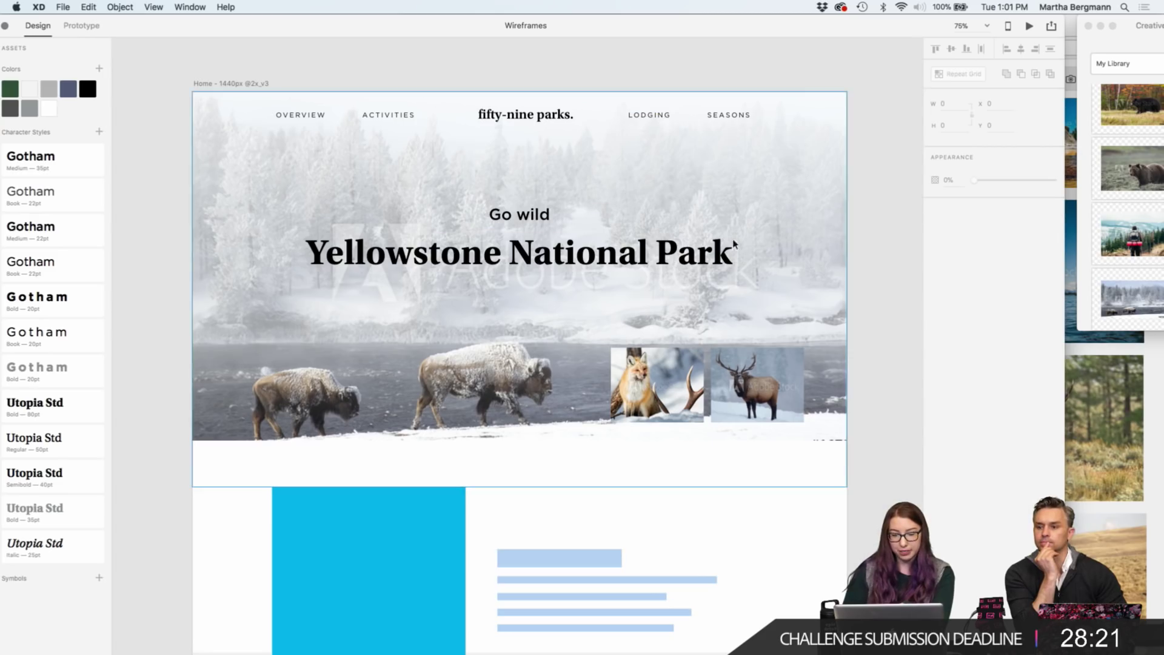
# Review the homepage from the hero down to the blue placeholder sections and check it against the neighbouring style guide artboard.
pyautogui.scroll(-3, 726, 318)
pyautogui.scroll(-5, 726, 318)
pyautogui.hscroll(1, 725, 318)
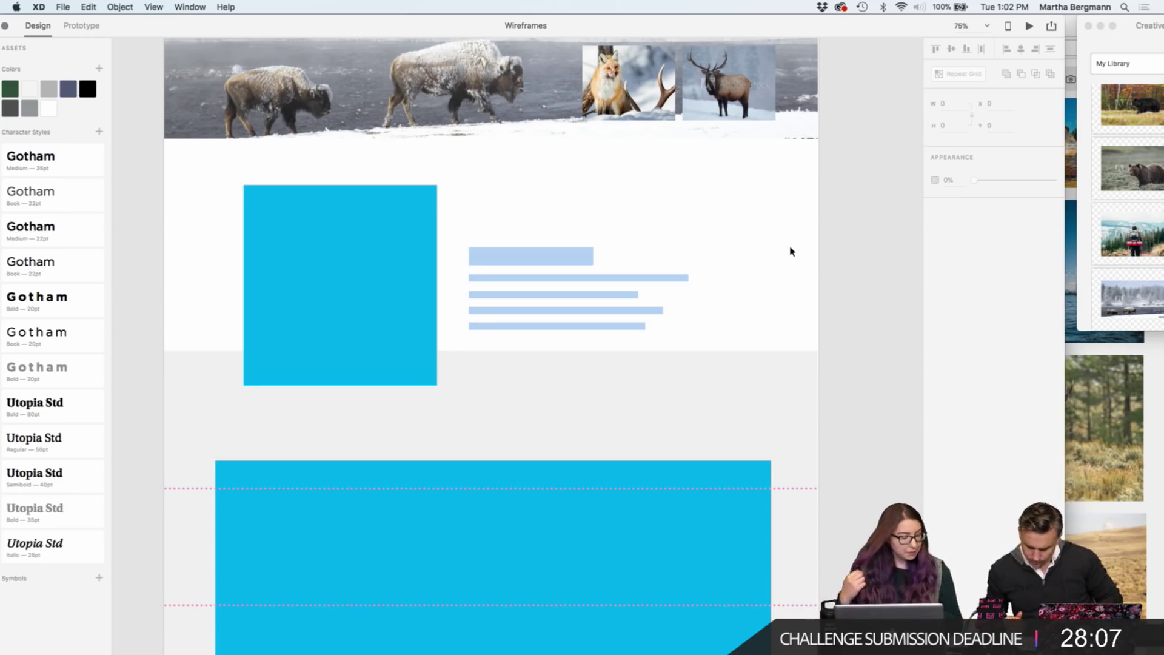
pyautogui.scroll(3, 790, 251)
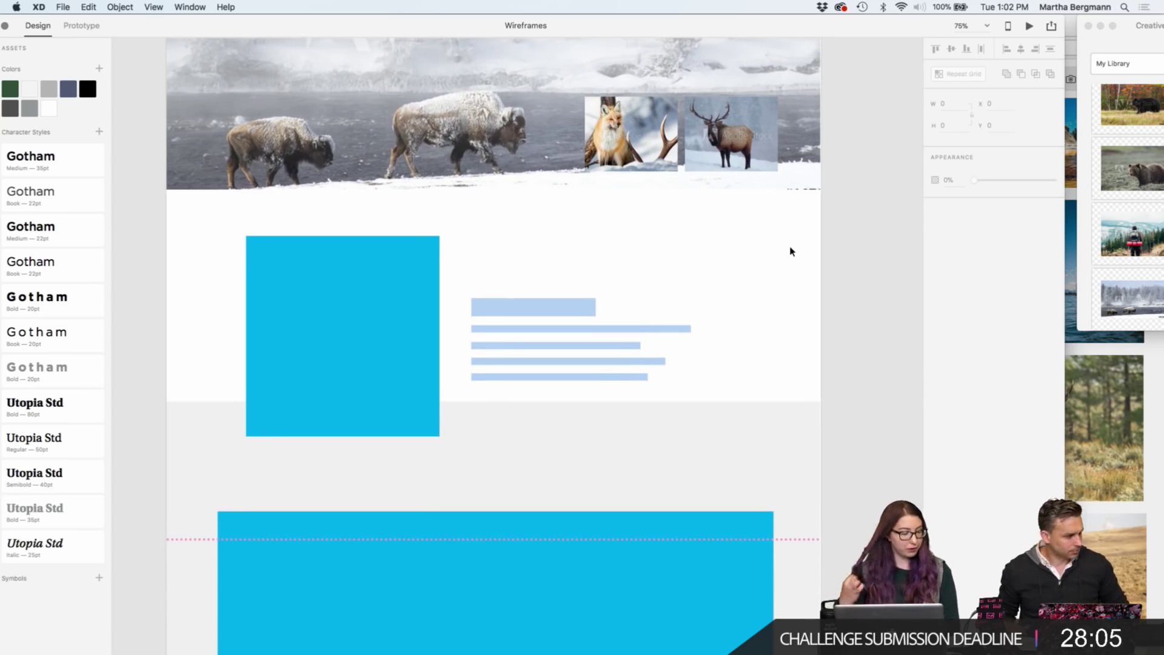
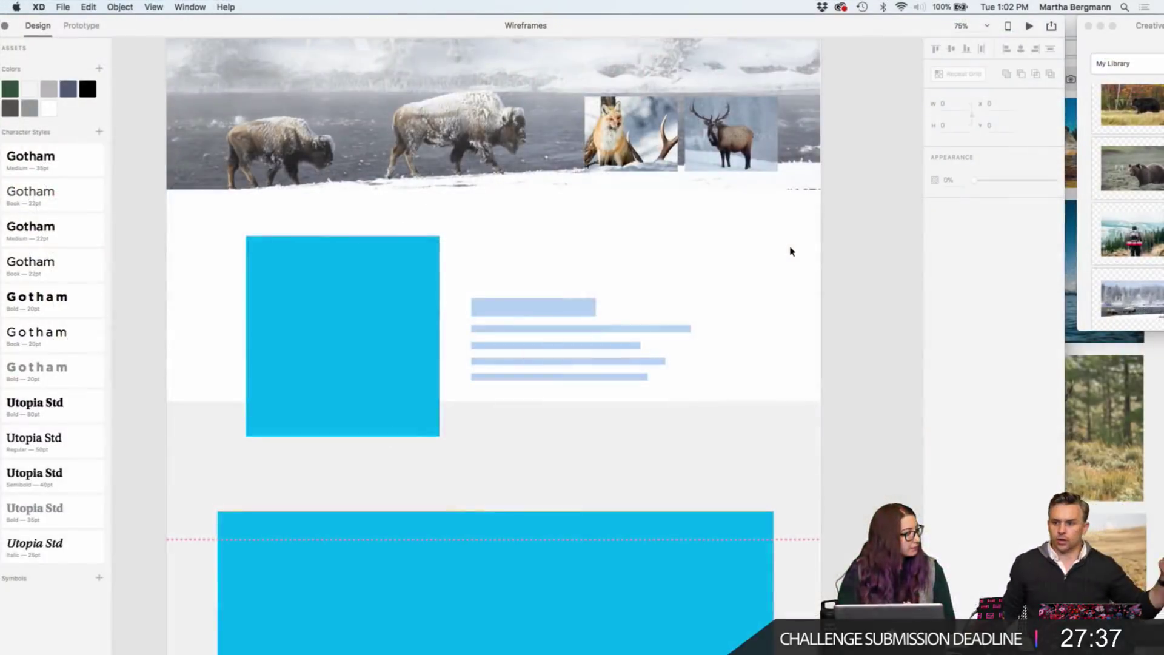
pyautogui.scroll(5, 790, 251)
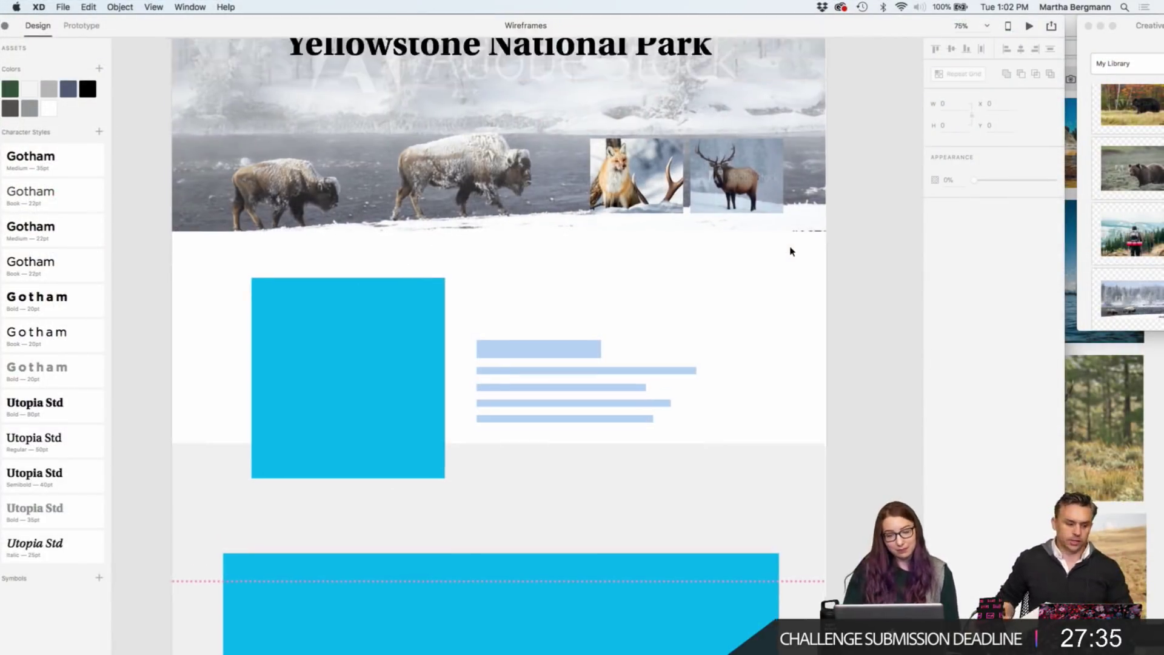
pyautogui.scroll(1, 856, 329)
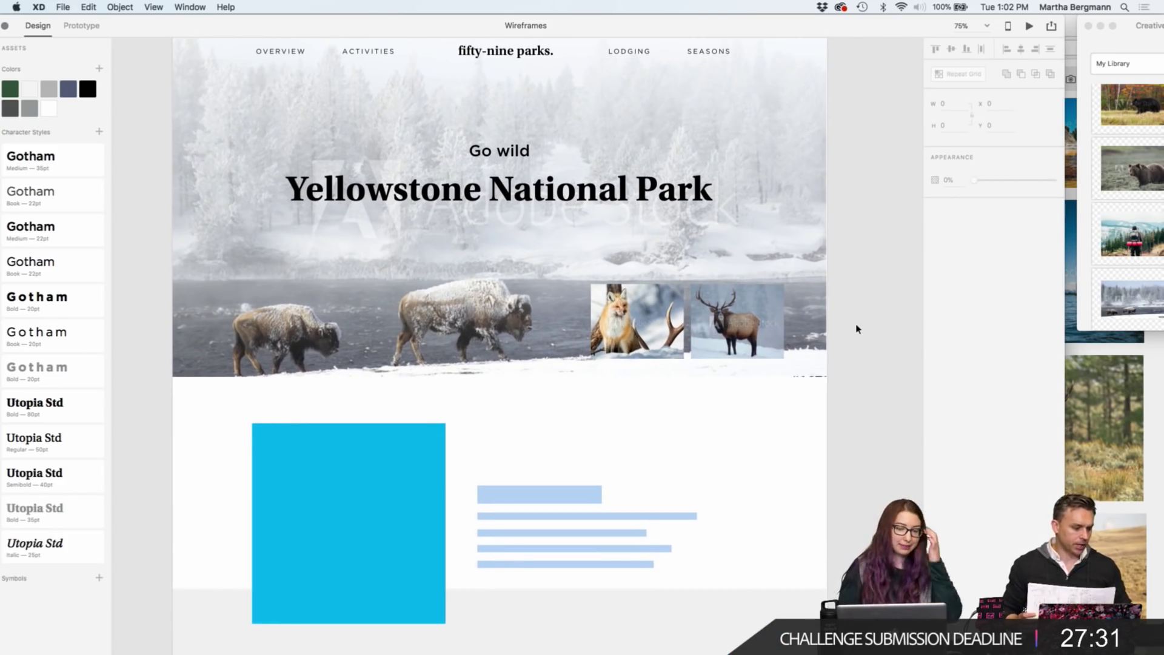
pyautogui.hscroll(1, 856, 328)
pyautogui.scroll(1, 856, 328)
pyautogui.press('super+minus')
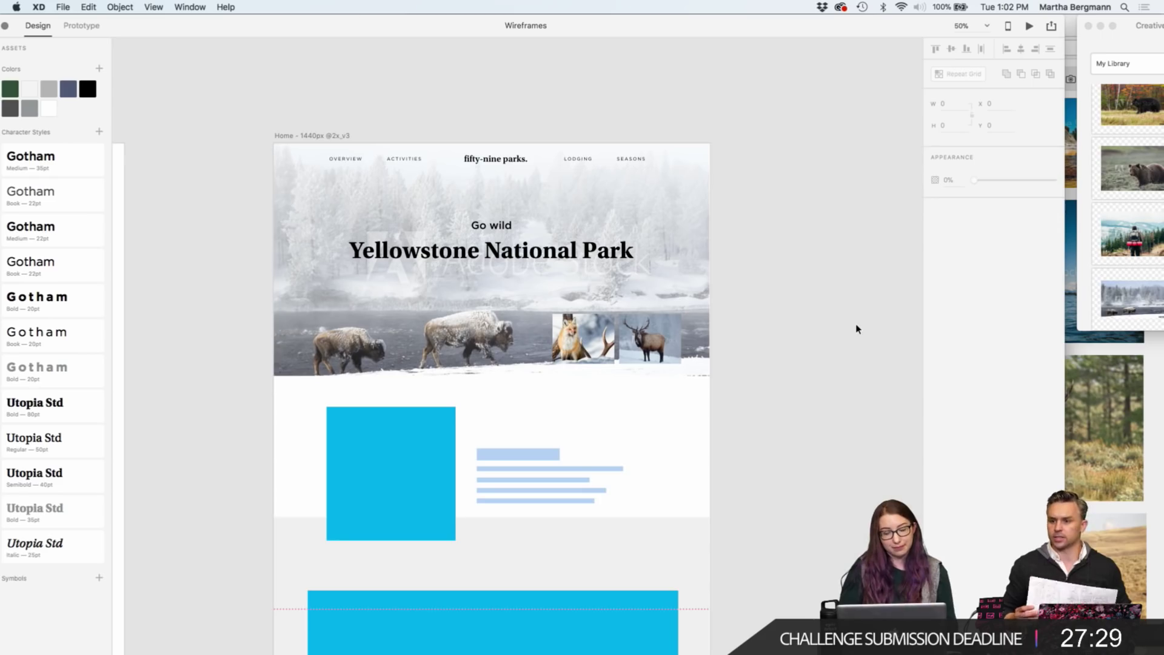
pyautogui.hscroll(-5, 857, 329)
pyautogui.scroll(-1, 857, 328)
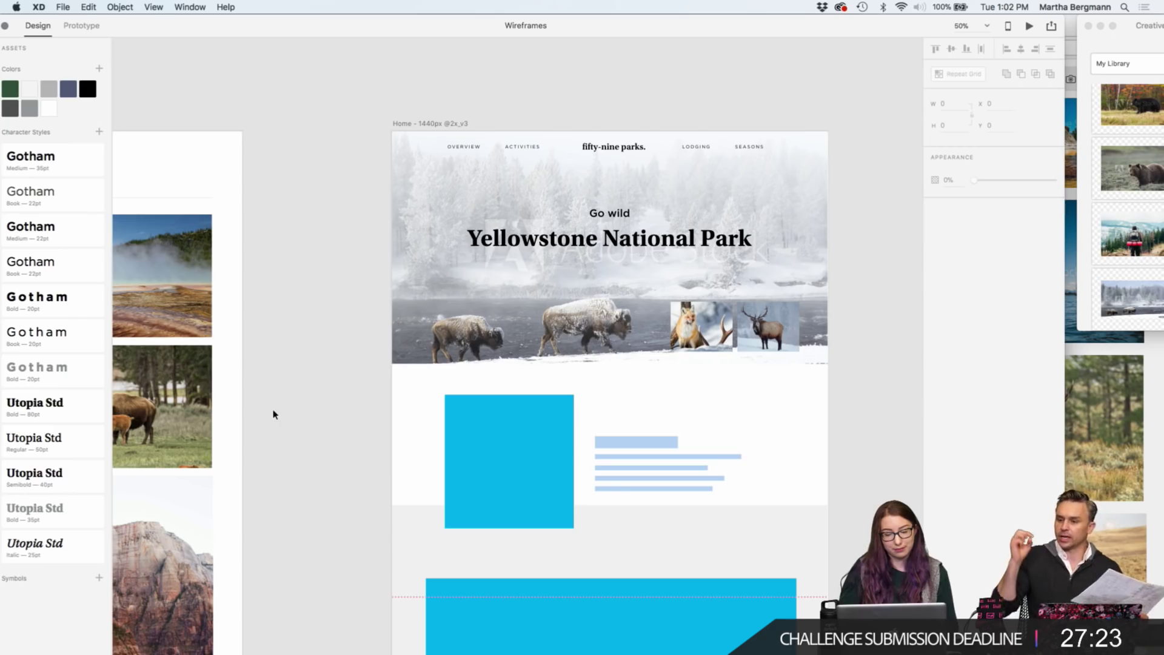
# Shift the fox and elk photos in the hero down together to Y 642.91 and enlarge both slightly toward the upper left.
pyautogui.click(701, 324)
pyautogui.keyDown('shift'); pyautogui.click(774, 319); pyautogui.keyUp('shift')
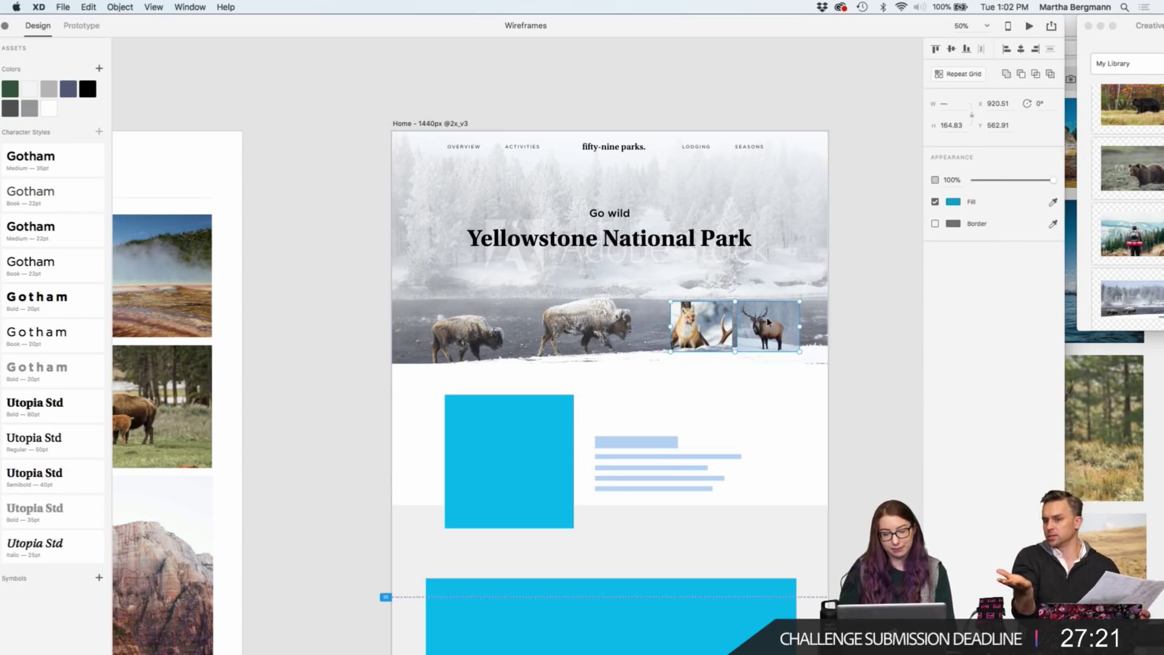
pyautogui.hotkey('shift', 'Down')
pyautogui.hotkey('shift', 'Down')
pyautogui.hotkey('shift', 'Down')
pyautogui.hotkey('shift', 'Down')
pyautogui.hotkey('shift', 'Down')
pyautogui.hotkey('shift', 'Down')
pyautogui.hotkey('shift', 'Down')
pyautogui.hotkey('shift', 'Down')
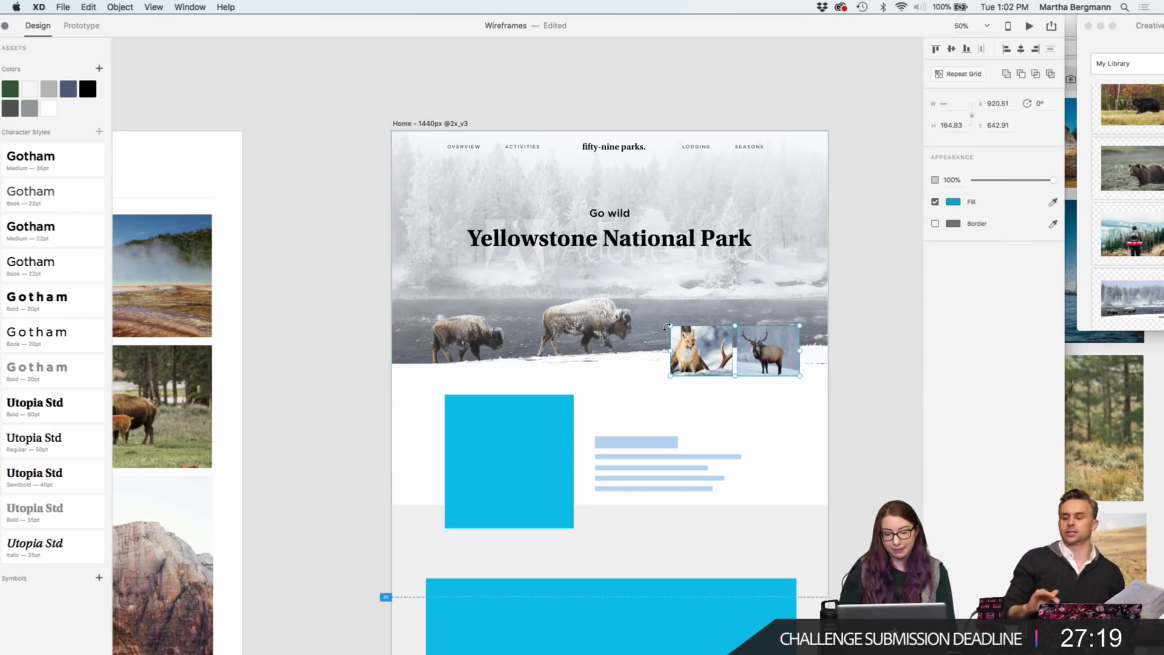
pyautogui.moveTo(670, 326); pyautogui.dragTo(688, 343)
pyautogui.click(893, 368)
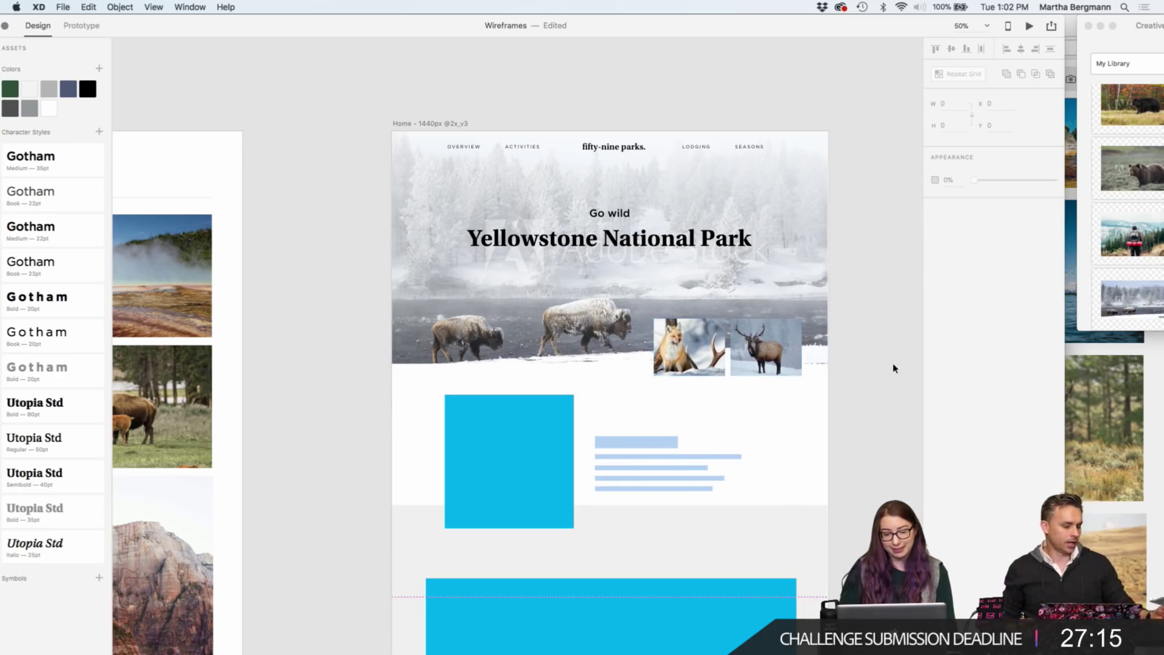
# Examine the hero's photo arrangement against the rest of the homepage, and compare it with the Moodboard's imagery and typography.
pyautogui.scroll(-3, 870, 401)
pyautogui.hscroll(2, 869, 400)
pyautogui.click(545, 275)
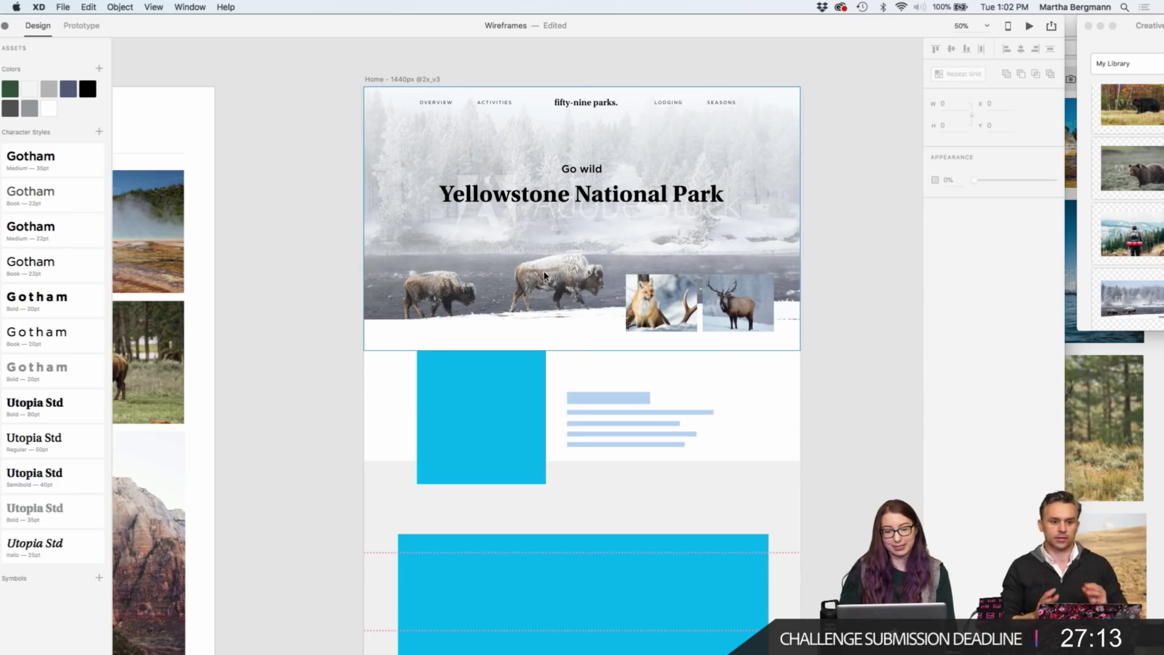
pyautogui.press('super+shift+a')
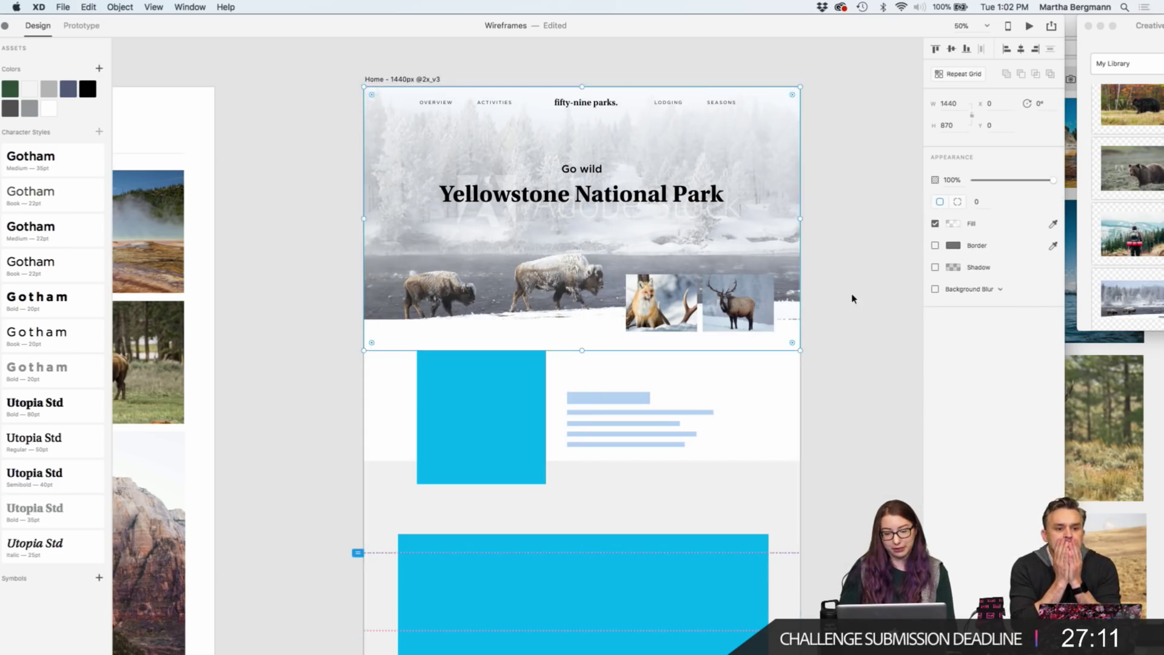
pyautogui.moveTo(828, 342); pyautogui.dragTo(804, 267)
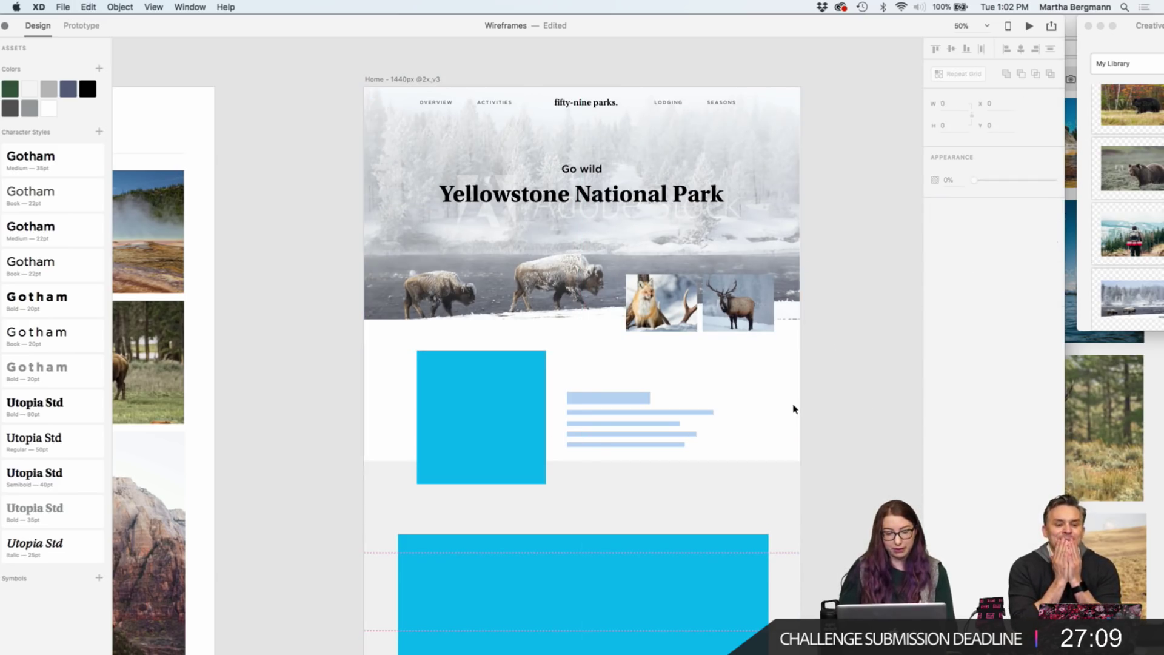
pyautogui.hscroll(-3, 394, 364)
pyautogui.scroll(-2, 394, 363)
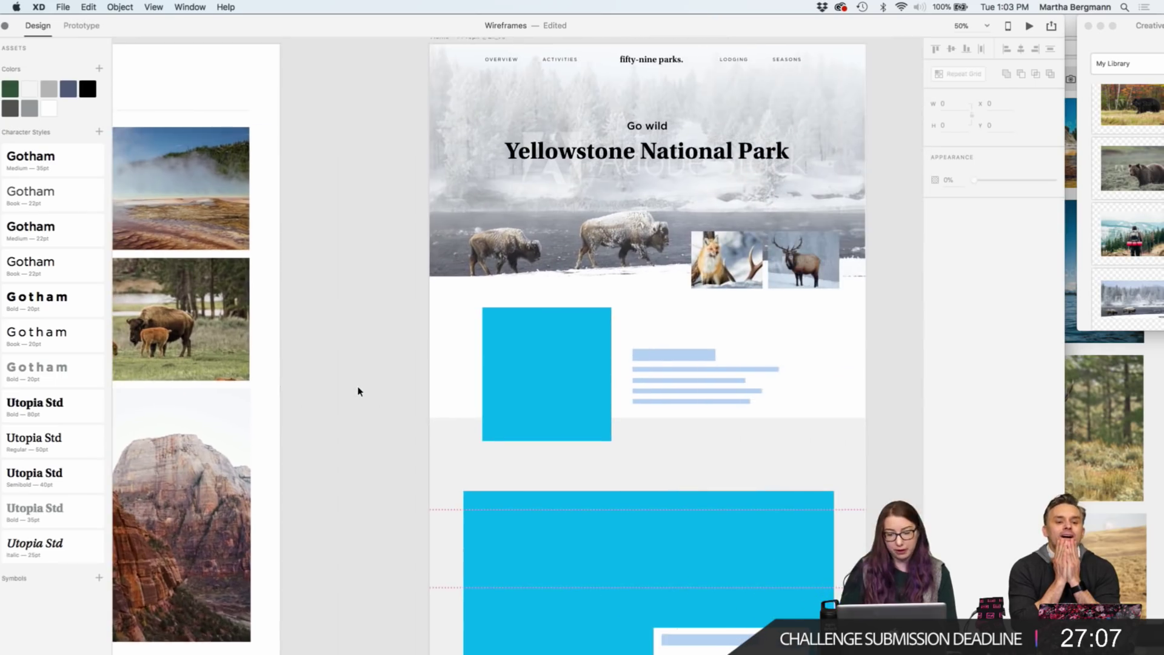
pyautogui.hscroll(2, 358, 391)
pyautogui.scroll(1, 358, 391)
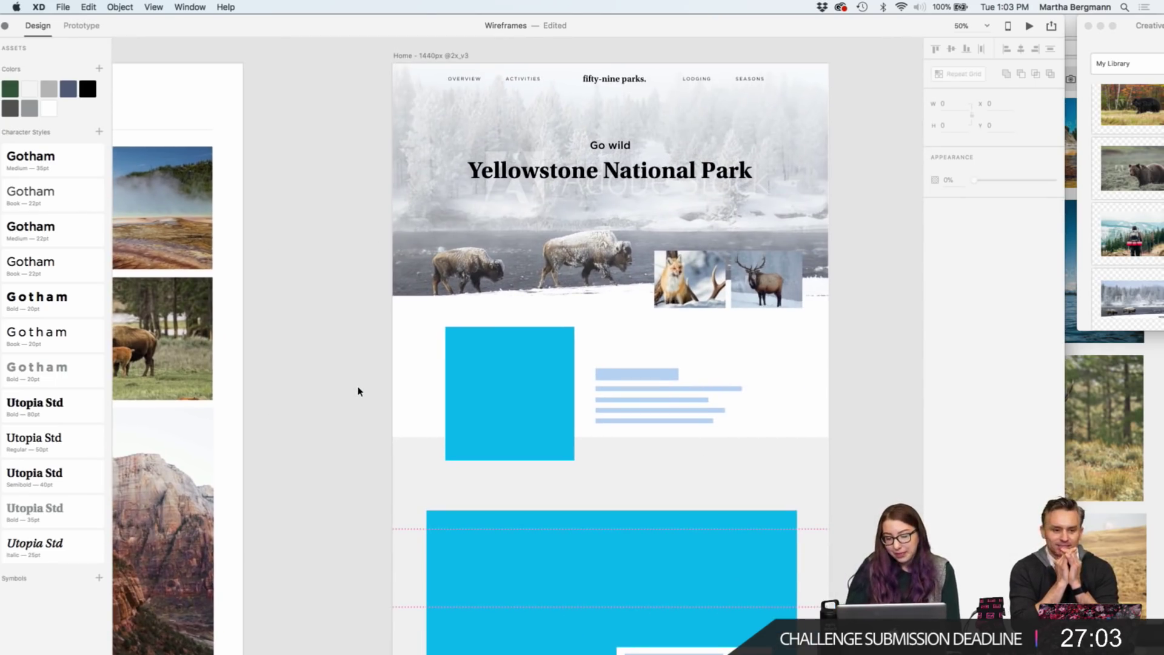
pyautogui.scroll(5, 358, 389)
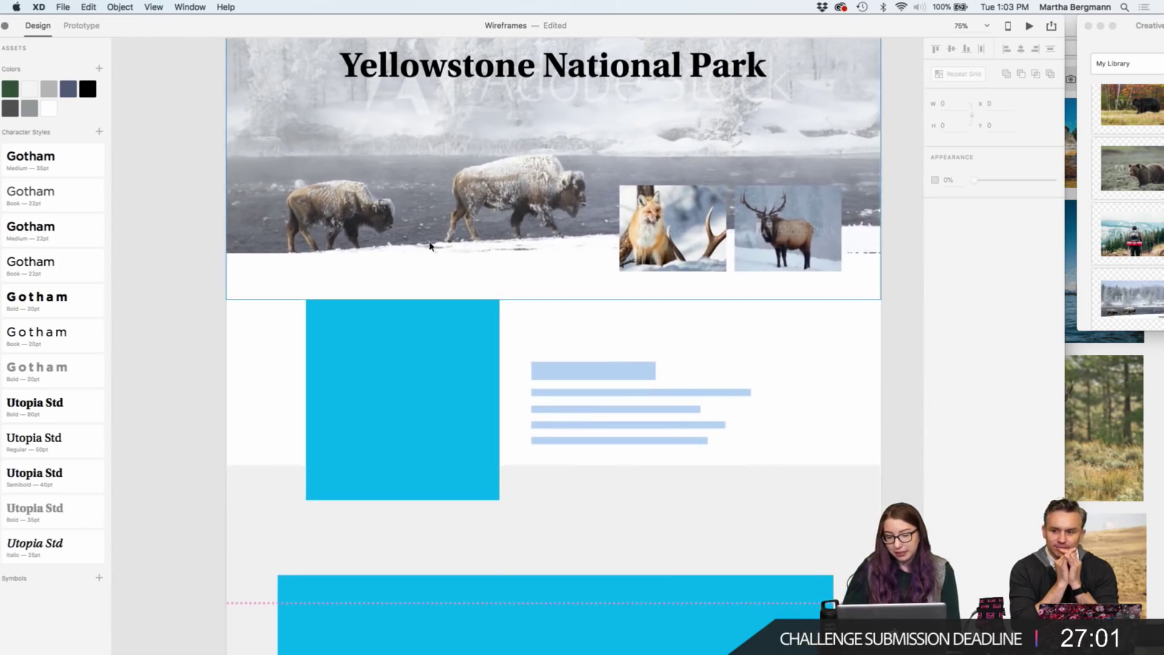
pyautogui.scroll(-2, 430, 246)
pyautogui.press('super+minus')
pyautogui.hscroll(-10, 429, 246)
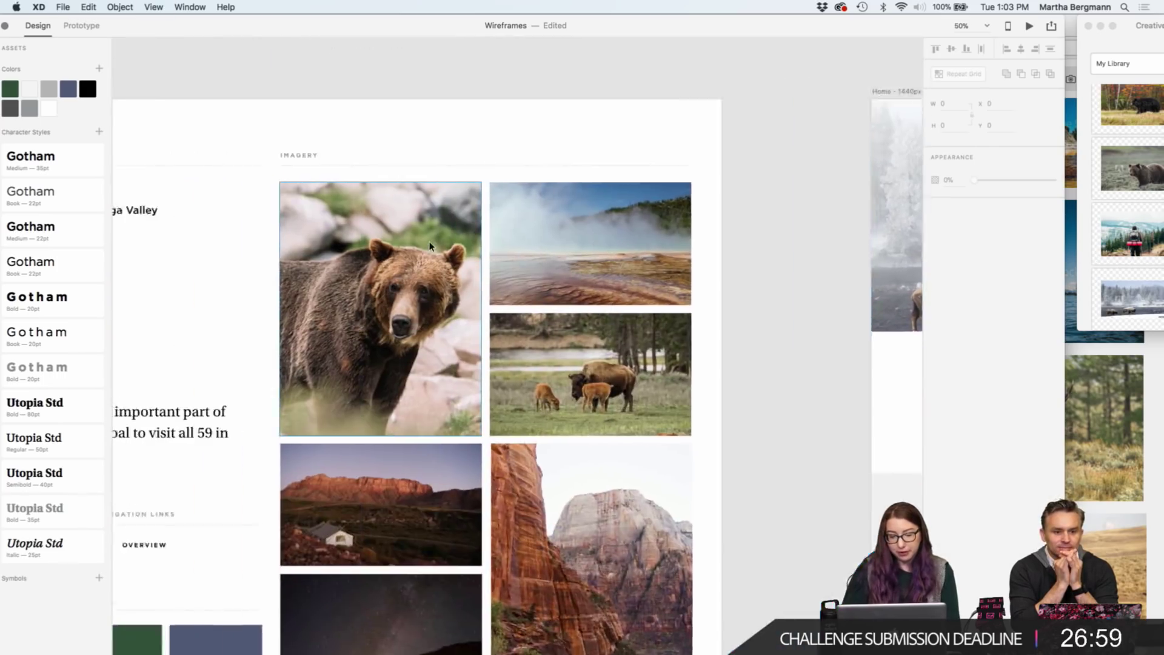
pyautogui.hscroll(-5, 429, 247)
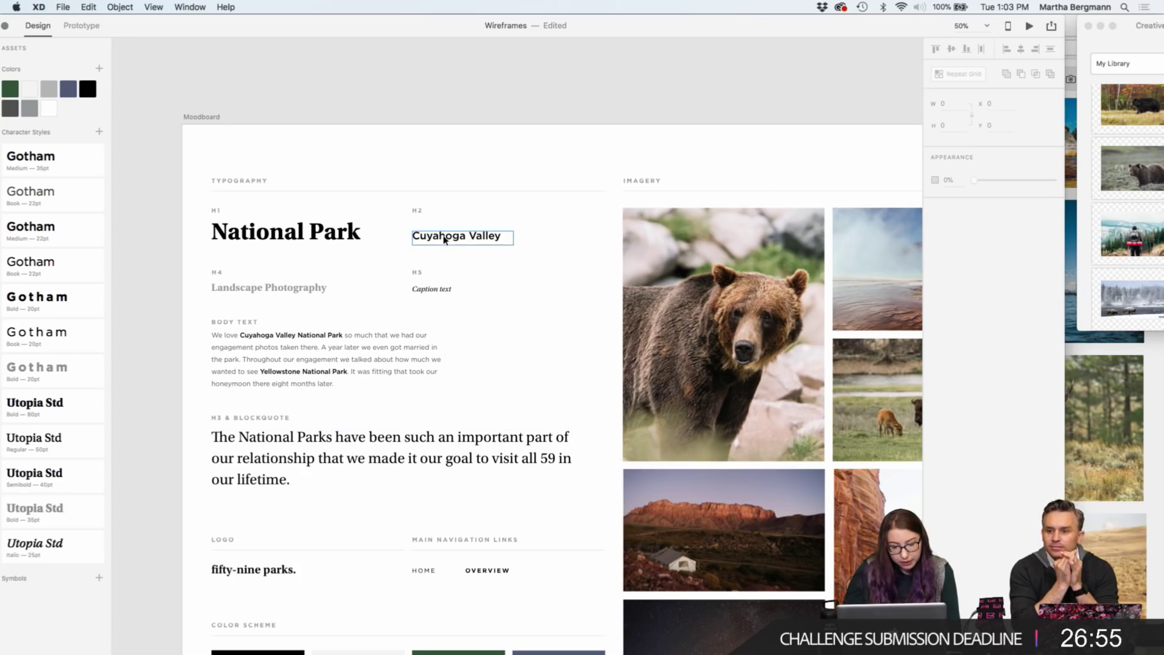
# Copy the "Go wild" text above the light blue placeholder bars at X 675, Y 942.85, left-align it and narrow it to 269.41.
pyautogui.hscroll(20, 440, 237)
pyautogui.hscroll(14, 443, 241)
pyautogui.click(529, 217)
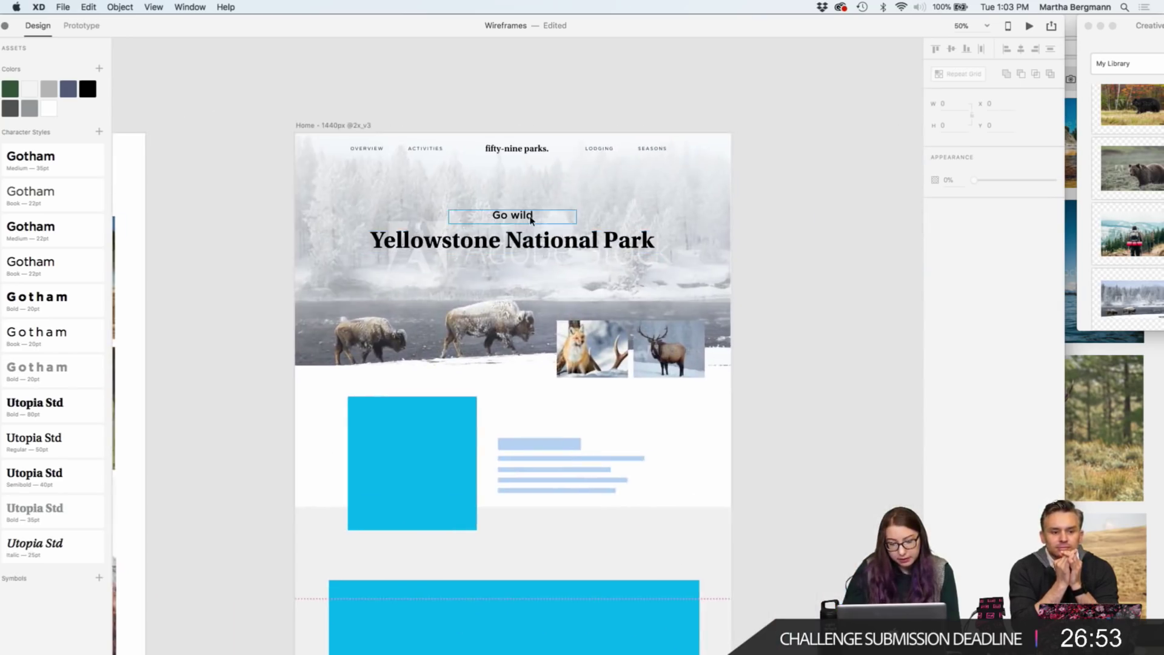
pyautogui.press('super+c')
pyautogui.press('super+v')
pyautogui.moveTo(531, 220); pyautogui.dragTo(524, 429)
pyautogui.click(939, 223)
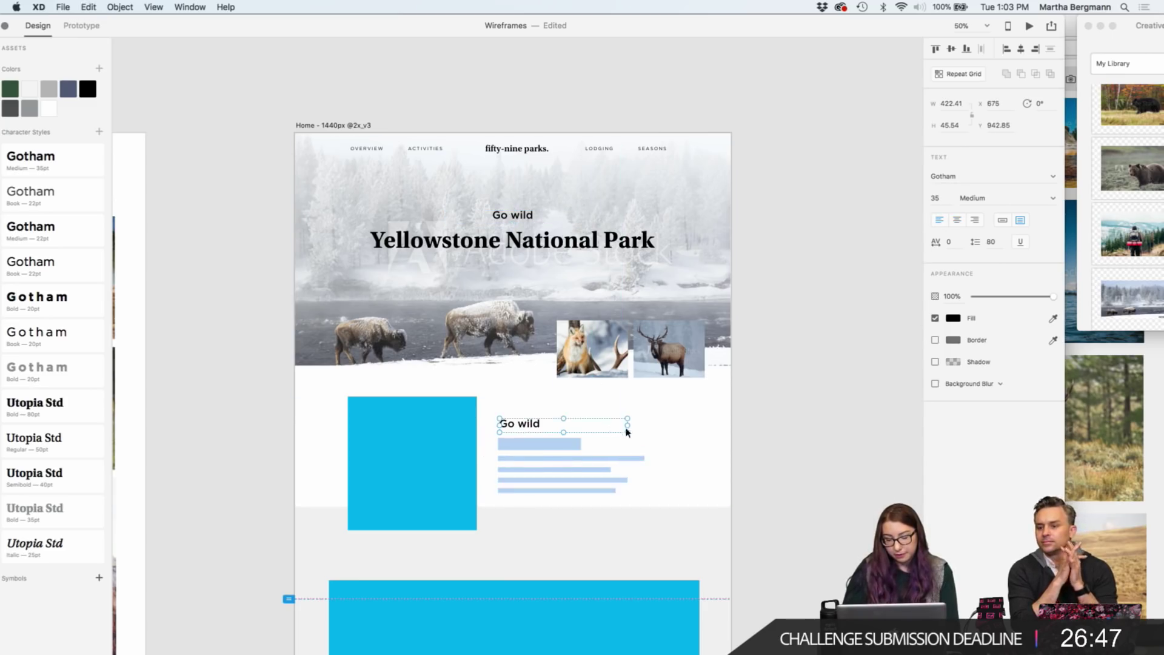
pyautogui.moveTo(628, 425); pyautogui.dragTo(581, 424)
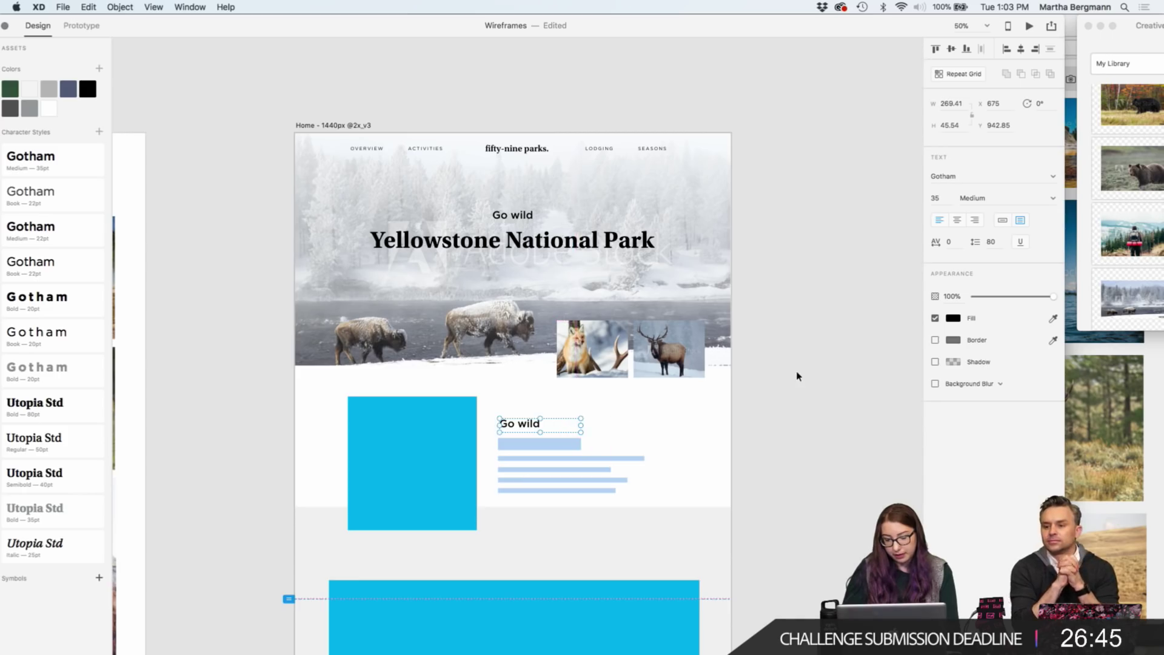
# Replace the copied heading's text with "Grand Prismatic Spring" and widen its text box to fit on one line.
pyautogui.press('super+equal')
pyautogui.scroll(-3, 794, 363)
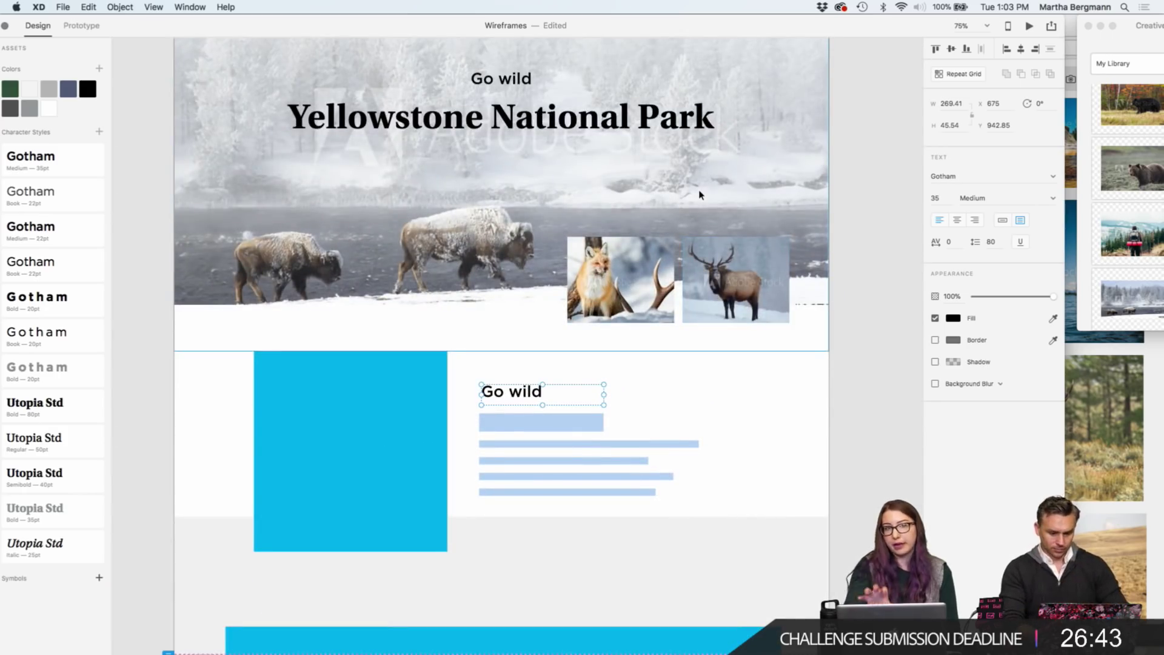
pyautogui.scroll(-3, 699, 194)
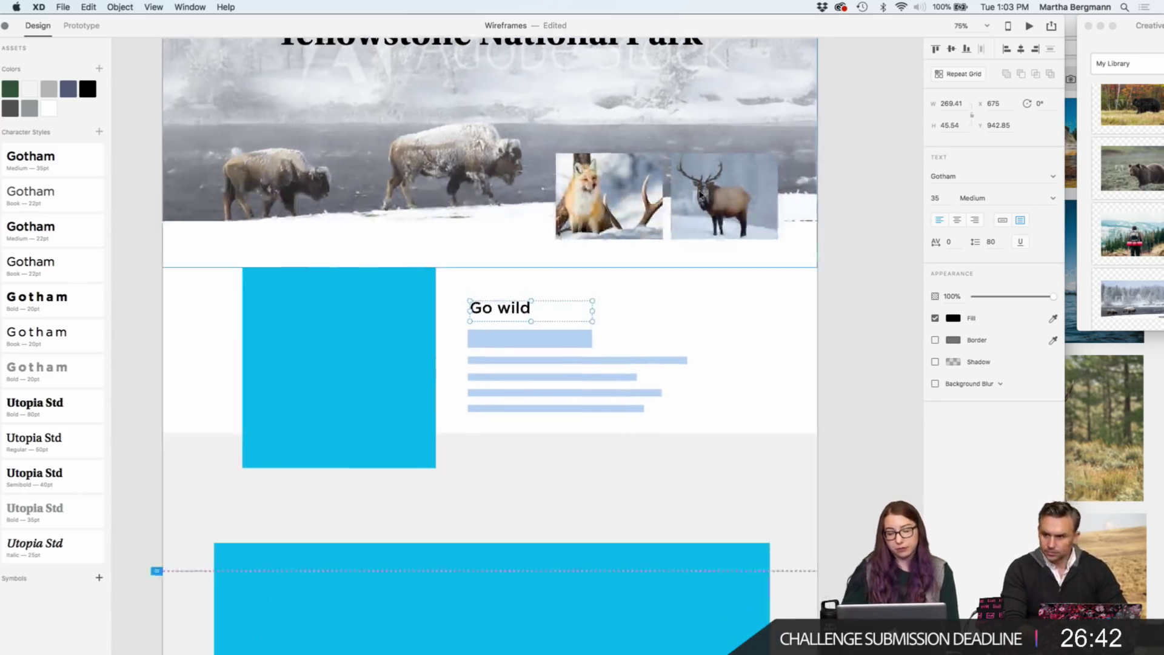
pyautogui.doubleClick(511, 313)
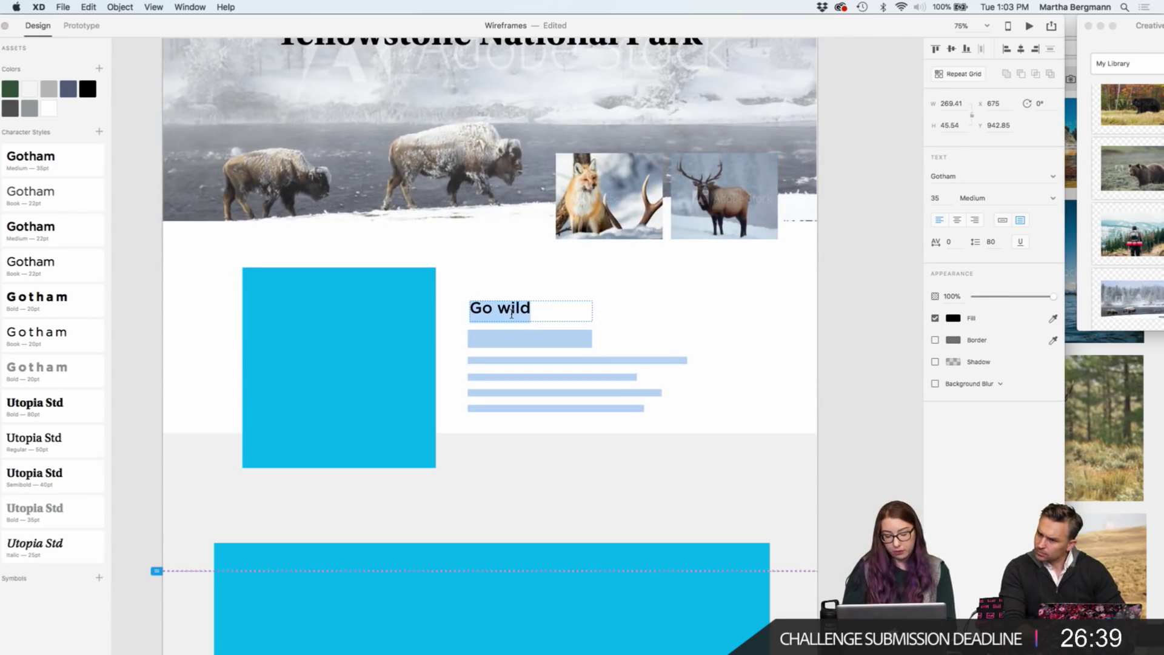
pyautogui.write('GRAND')
pyautogui.press('BackSpace')
pyautogui.press('BackSpace')
pyautogui.press('BackSpace')
pyautogui.press('BackSpace')
pyautogui.write('rand Prismatic Spring')
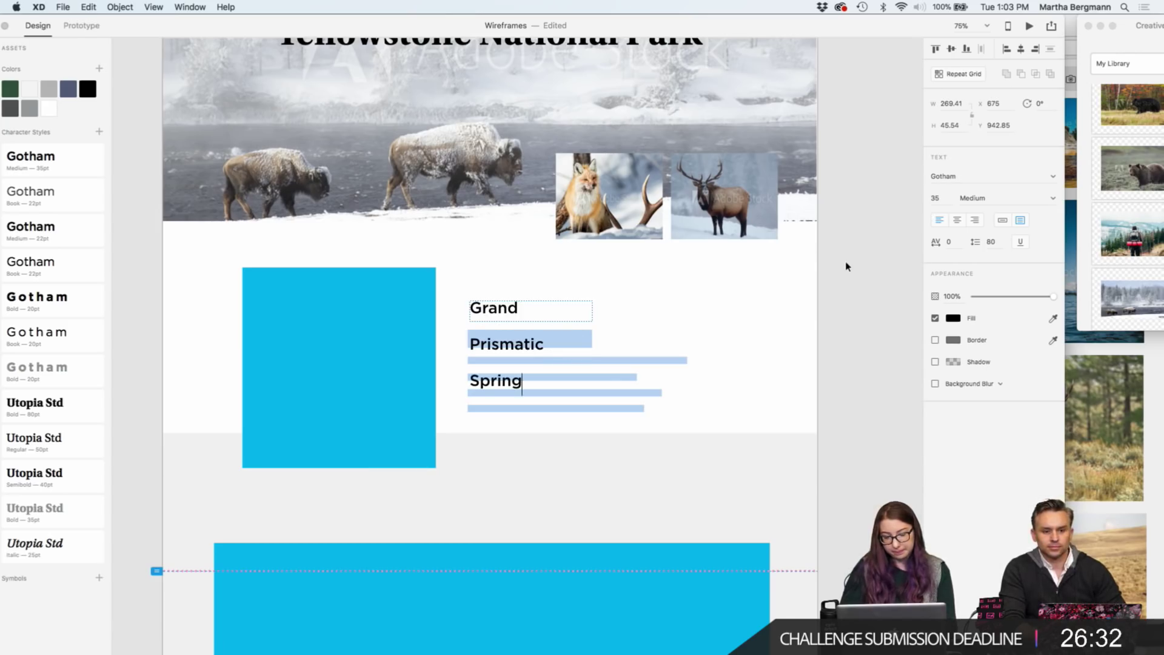
pyautogui.press('Escape')
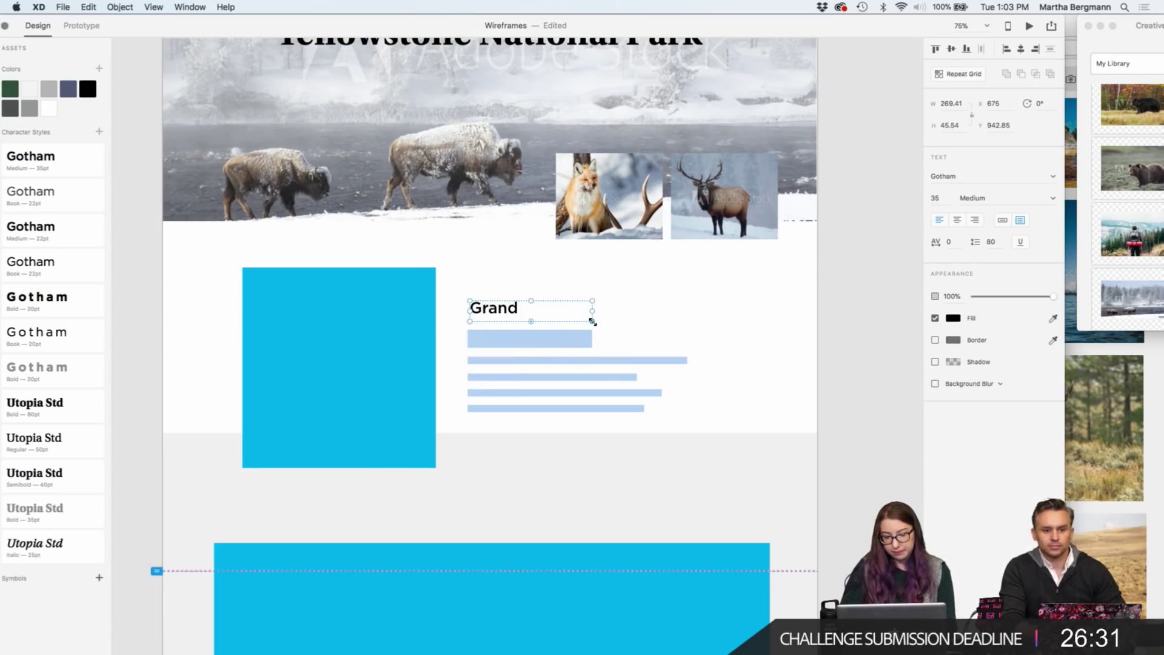
pyautogui.moveTo(594, 311); pyautogui.dragTo(675, 309)
# Delete the light blue heading placeholder bar and move the "Grand Prismatic Spring" heading down into its place.
pyautogui.click(558, 337)
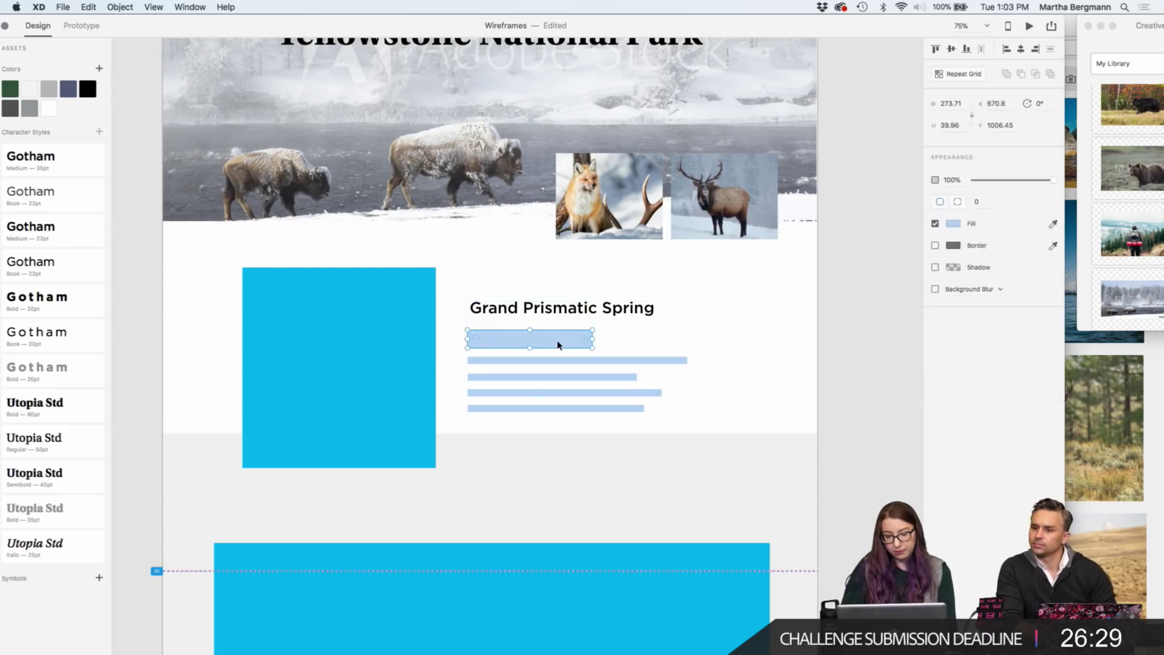
pyautogui.press('Delete')
pyautogui.moveTo(538, 311); pyautogui.dragTo(533, 335)
pyautogui.click(525, 308)
# Find the colorful hot spring photo in the Creative Cloud library and place it on the canvas beside the homepage artboard.
pyautogui.moveTo(1128, 26); pyautogui.dragTo(694, 25)
pyautogui.scroll(-5, 711, 194)
pyautogui.scroll(10, 711, 194)
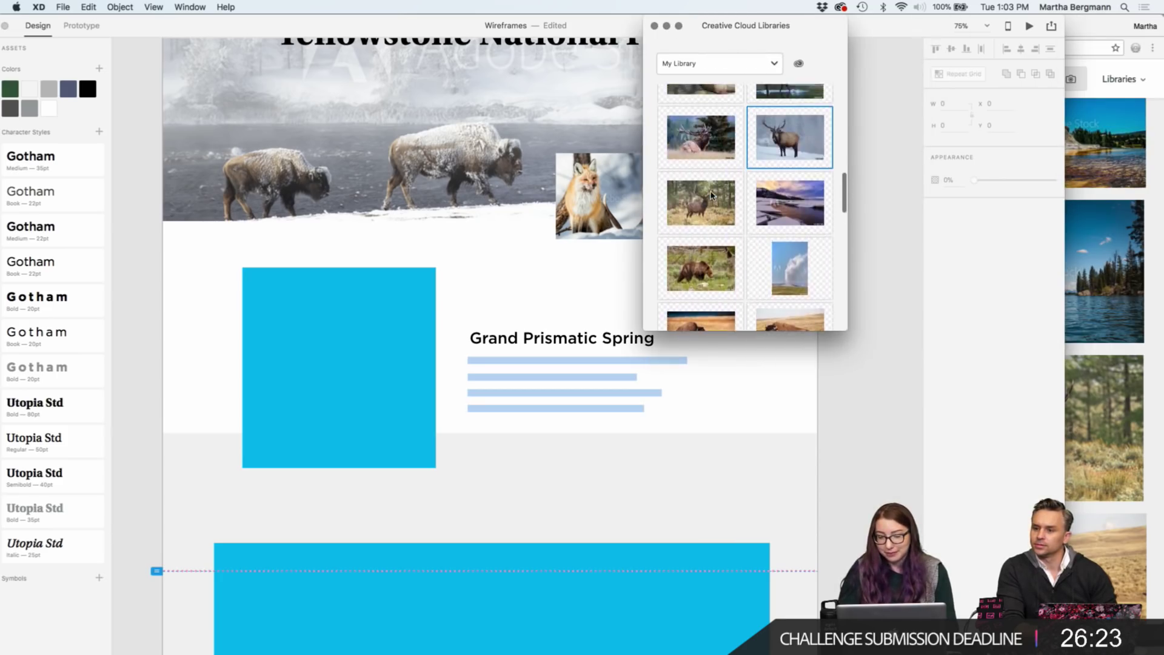
pyautogui.scroll(2, 711, 194)
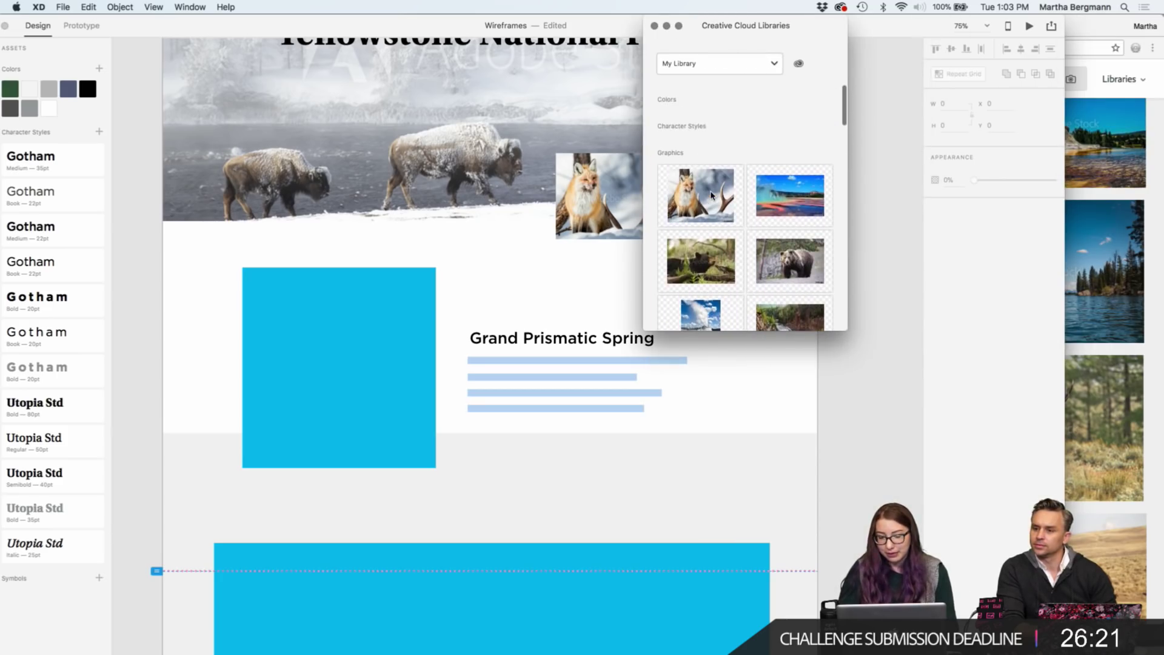
pyautogui.moveTo(810, 31); pyautogui.dragTo(444, 31)
pyautogui.hscroll(5, 730, 133)
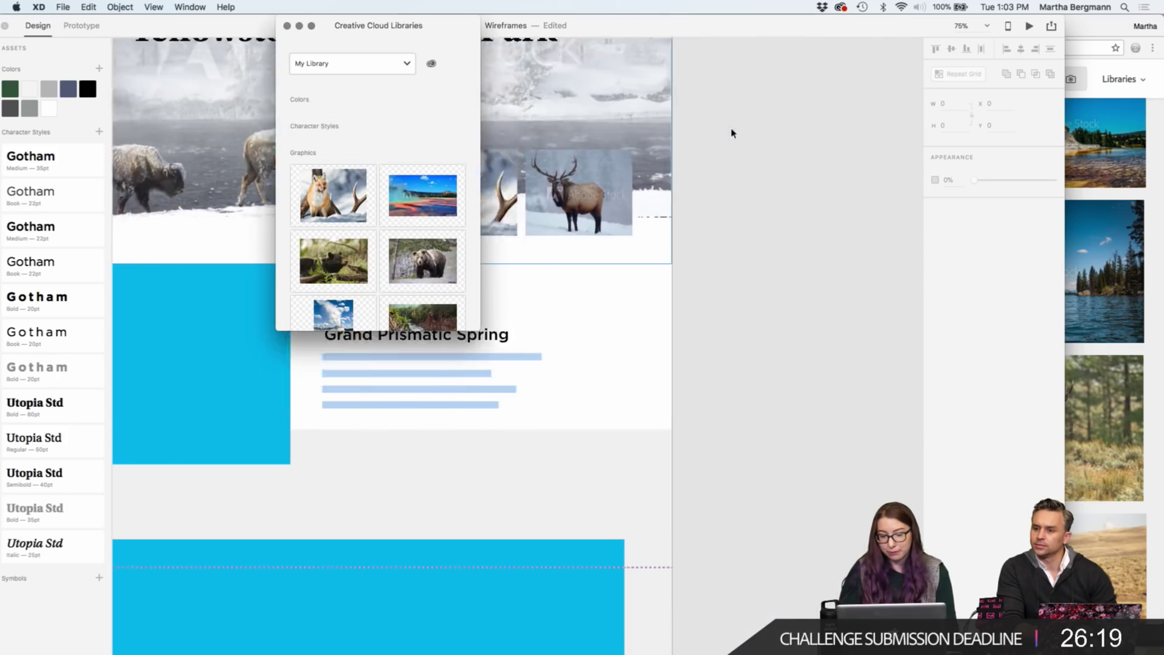
pyautogui.moveTo(442, 187); pyautogui.dragTo(749, 291)
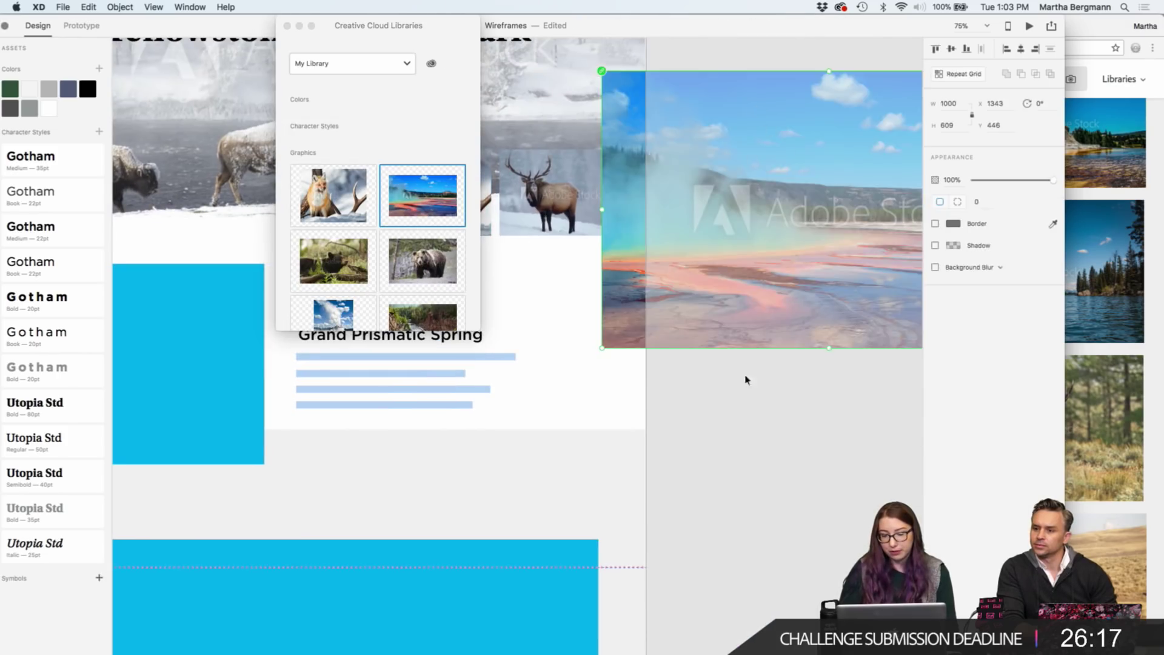
# Move the Creative Cloud Libraries window aside so it no longer covers the homepage artboard.
pyautogui.hscroll(2, 750, 442)
pyautogui.hscroll(4, 750, 443)
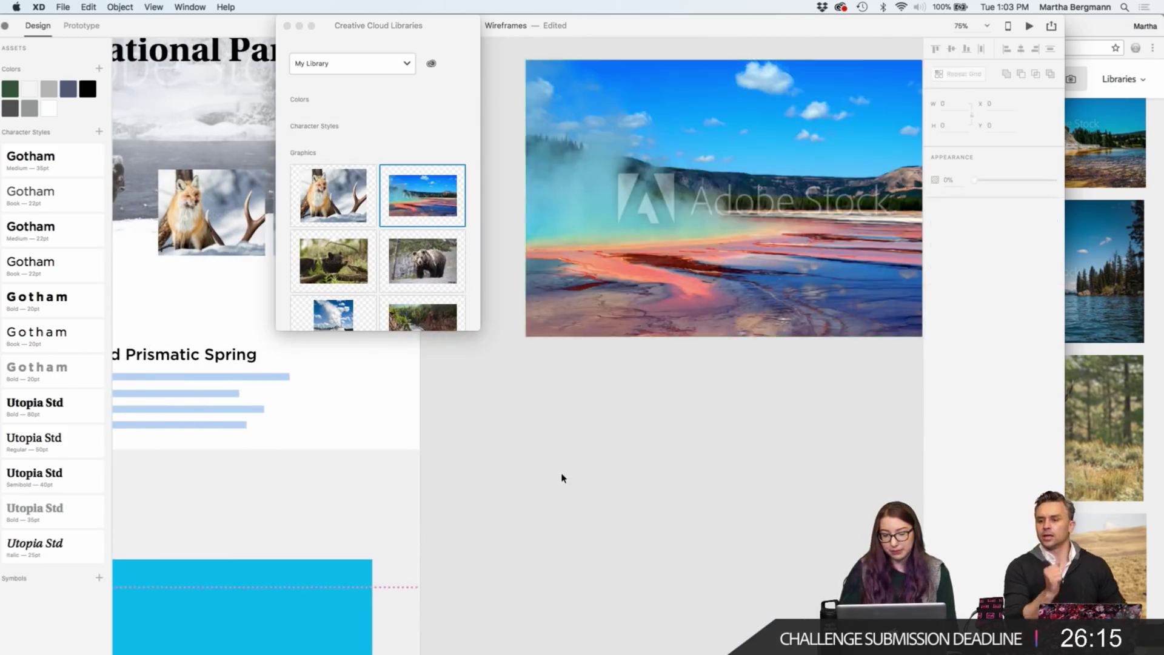
pyautogui.moveTo(338, 31); pyautogui.dragTo(1052, 30)
pyautogui.hscroll(3, 638, 370)
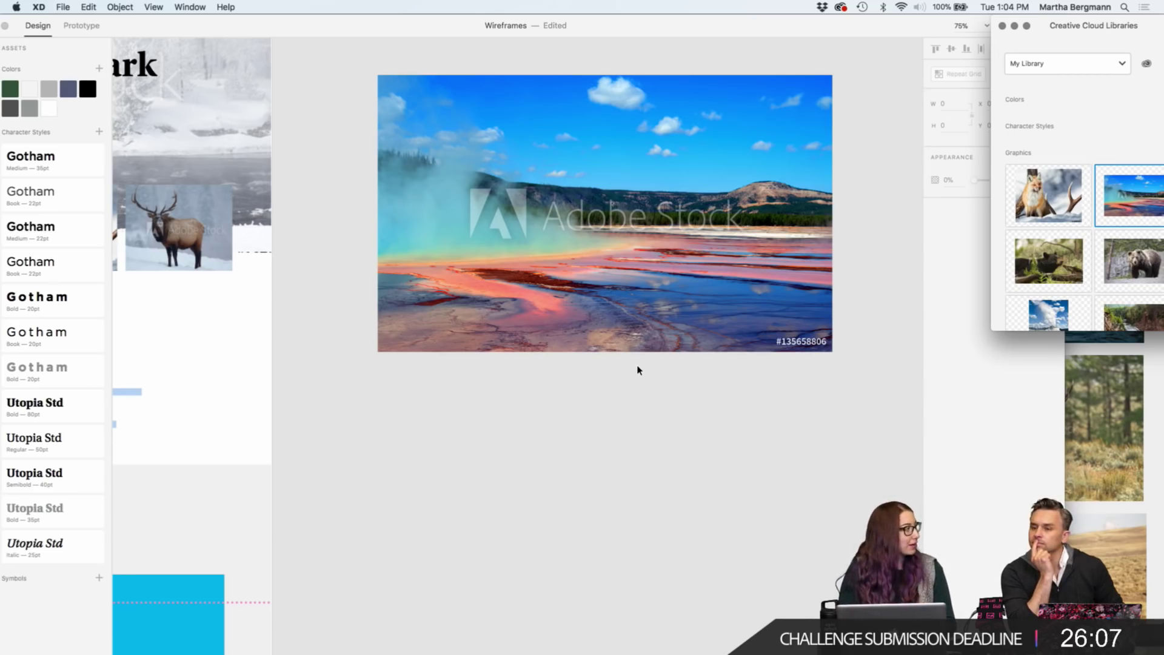
# Move the hot spring photo onto the blue square placeholder beside the Grand Prismatic Spring heading and scale it down to 504 by 307.
pyautogui.hscroll(-2, 637, 370)
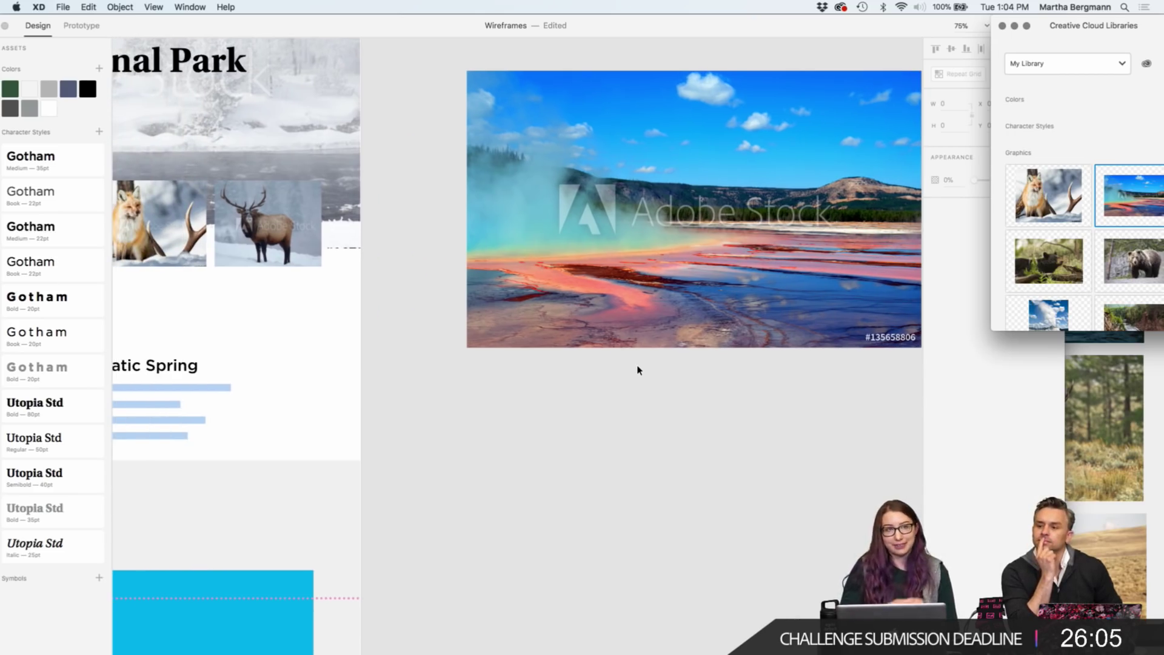
pyautogui.hscroll(-1, 638, 369)
pyautogui.click(744, 172)
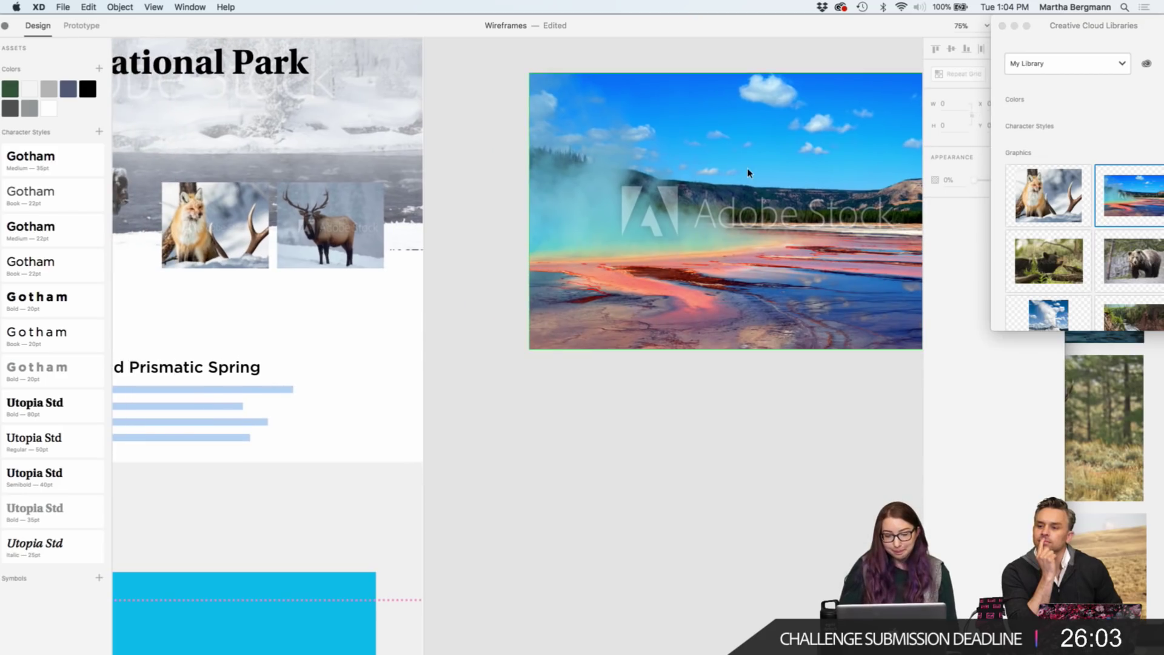
pyautogui.moveTo(744, 168); pyautogui.dragTo(354, 375)
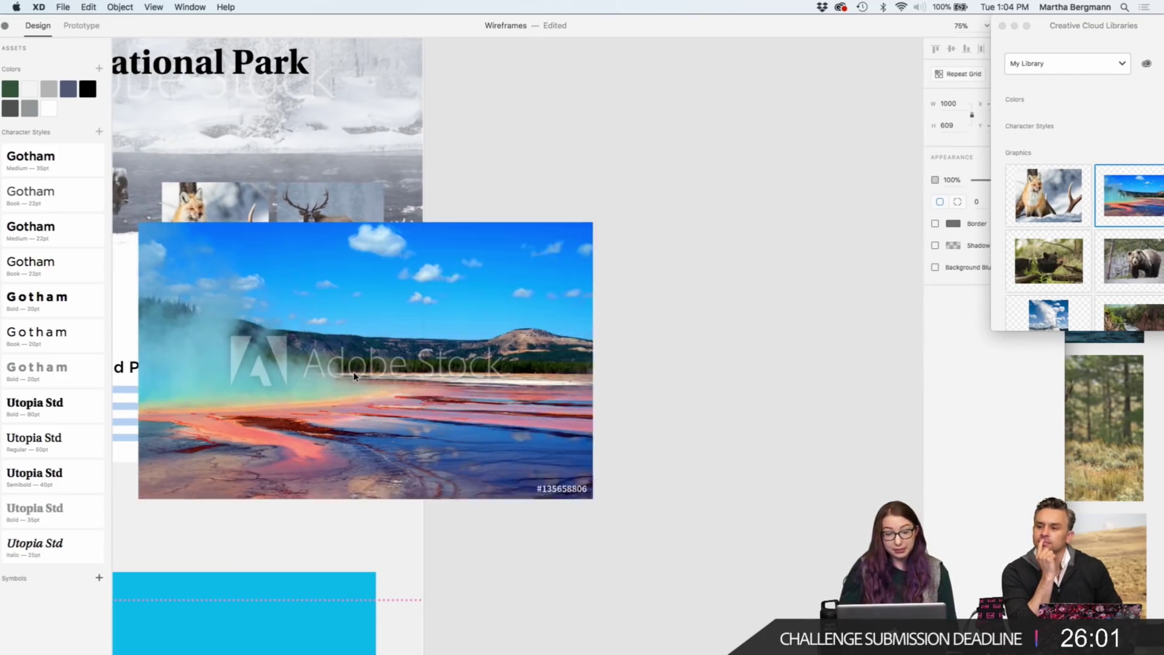
pyautogui.hscroll(-8, 354, 376)
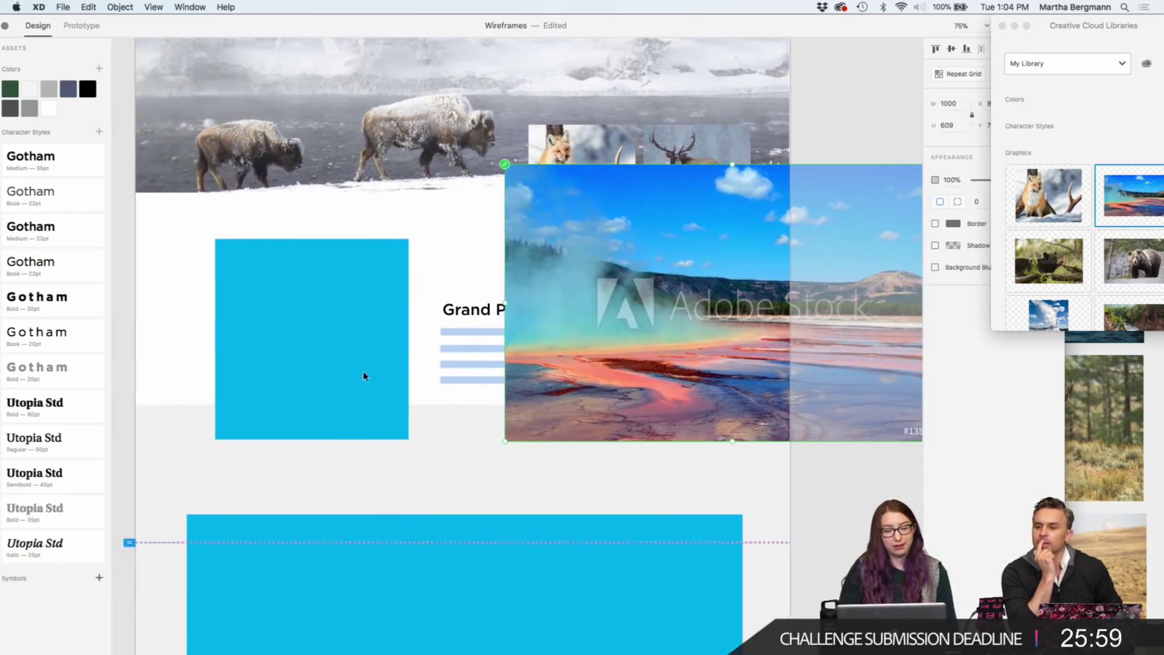
pyautogui.moveTo(687, 320); pyautogui.dragTo(417, 311)
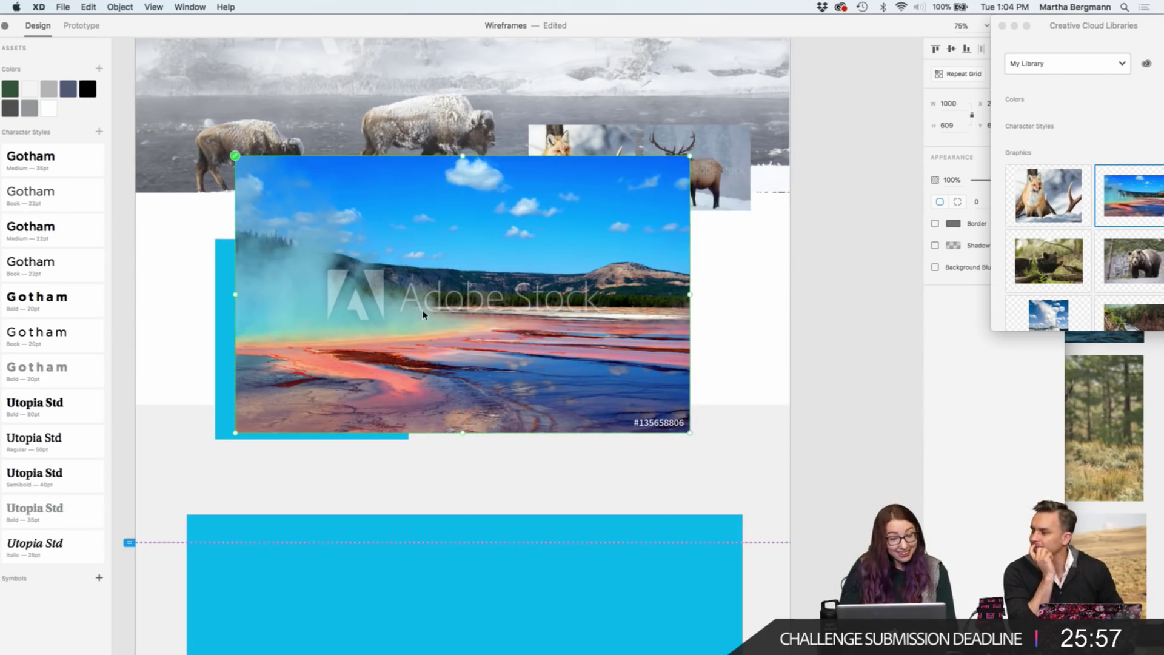
pyautogui.moveTo(690, 432); pyautogui.dragTo(464, 295)
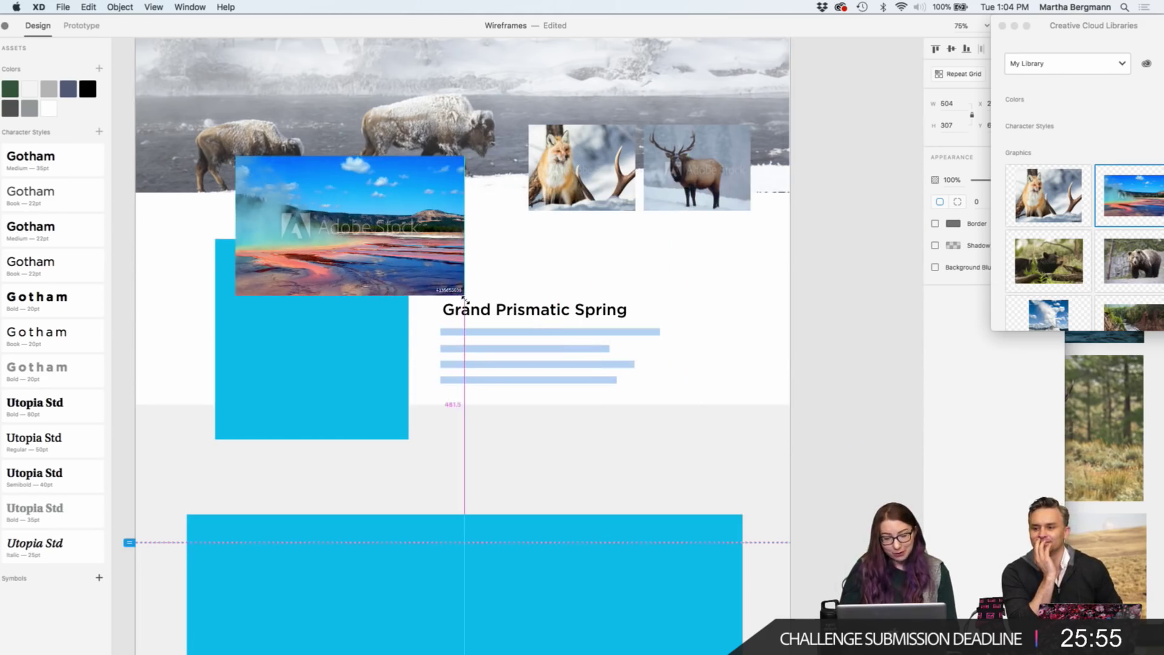
pyautogui.moveTo(417, 229); pyautogui.dragTo(317, 302)
# Bring the blue square placeholder to the front and shift the hot spring photo so it extends past both sides of the square.
pyautogui.click(319, 405)
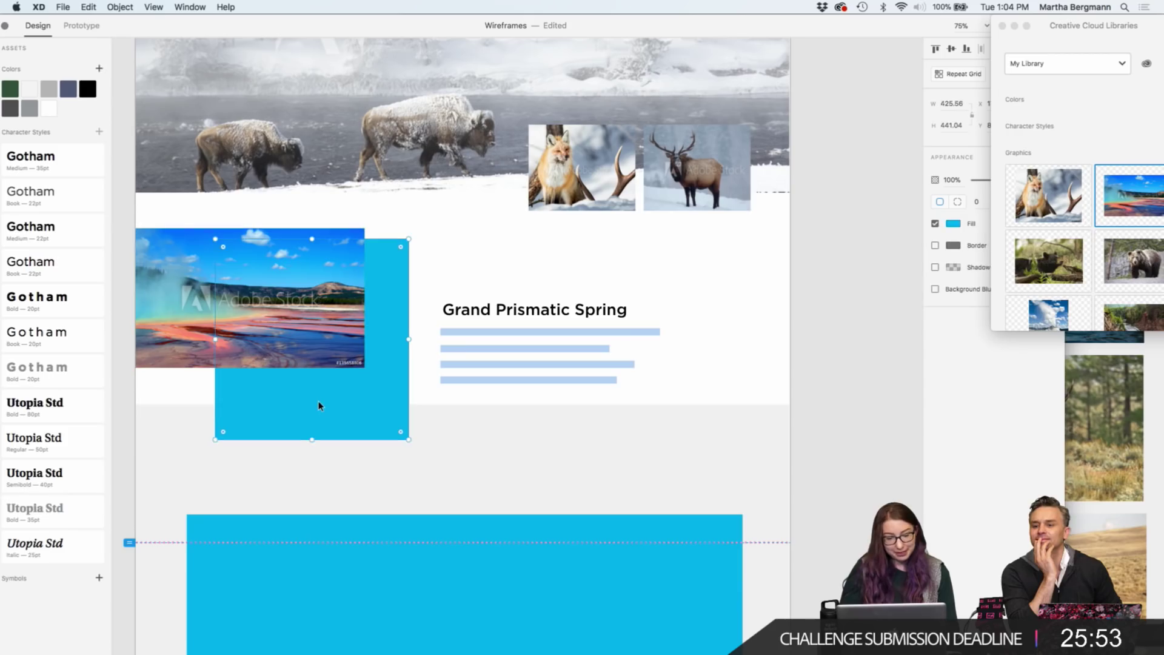
pyautogui.rightClick(319, 405)
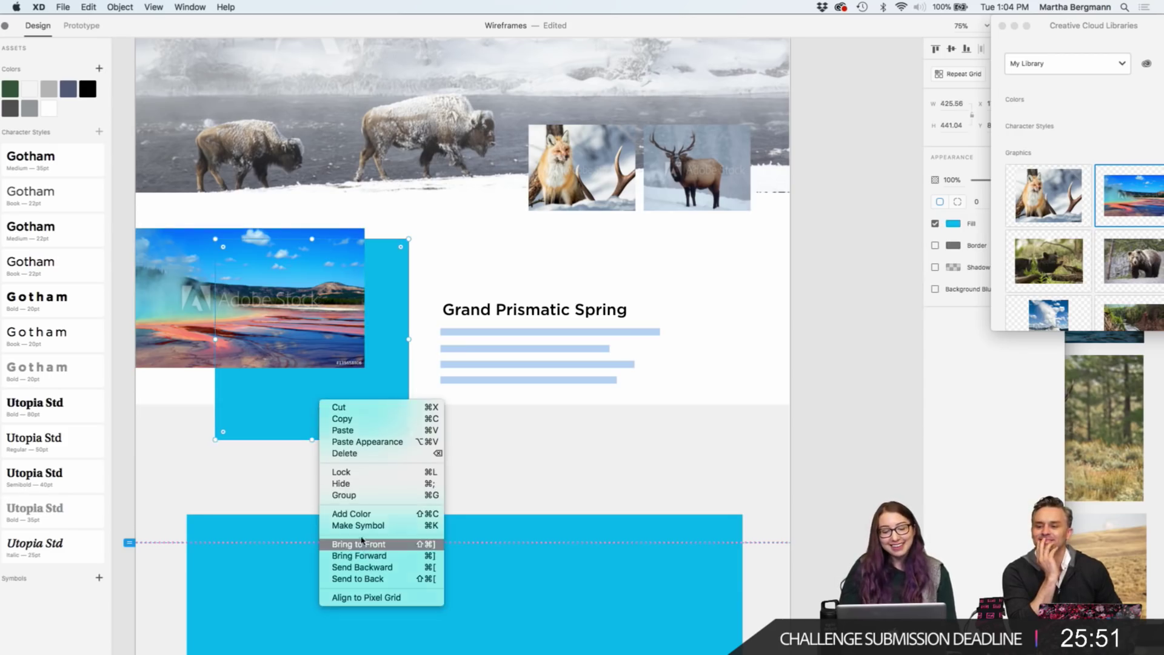
pyautogui.click(345, 543)
pyautogui.click(199, 279)
pyautogui.moveTo(198, 280)
pyautogui.mouseDown()
pyautogui.moveTo(228, 296)
pyautogui.moveTo(220, 287)
pyautogui.mouseUp()
# Mask the hot spring photo with the blue square placeholder.
pyautogui.keyDown('shift'); pyautogui.click(229, 413); pyautogui.keyUp('shift')
pyautogui.click(153, 7)
pyautogui.moveTo(120, 6)
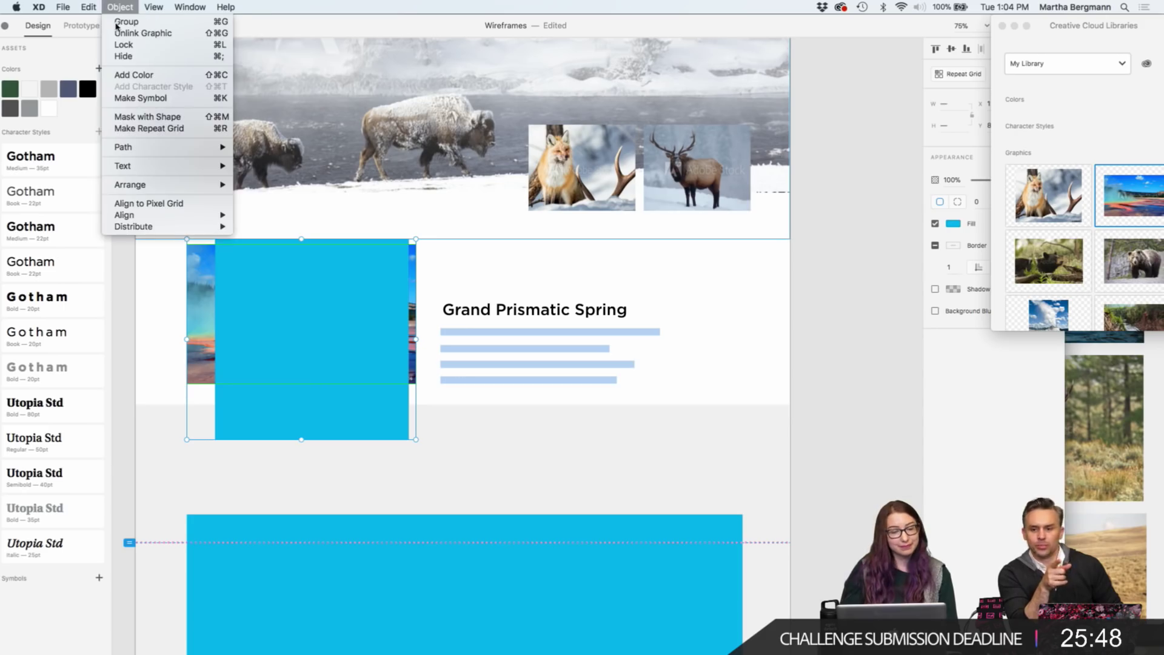
pyautogui.click(143, 112)
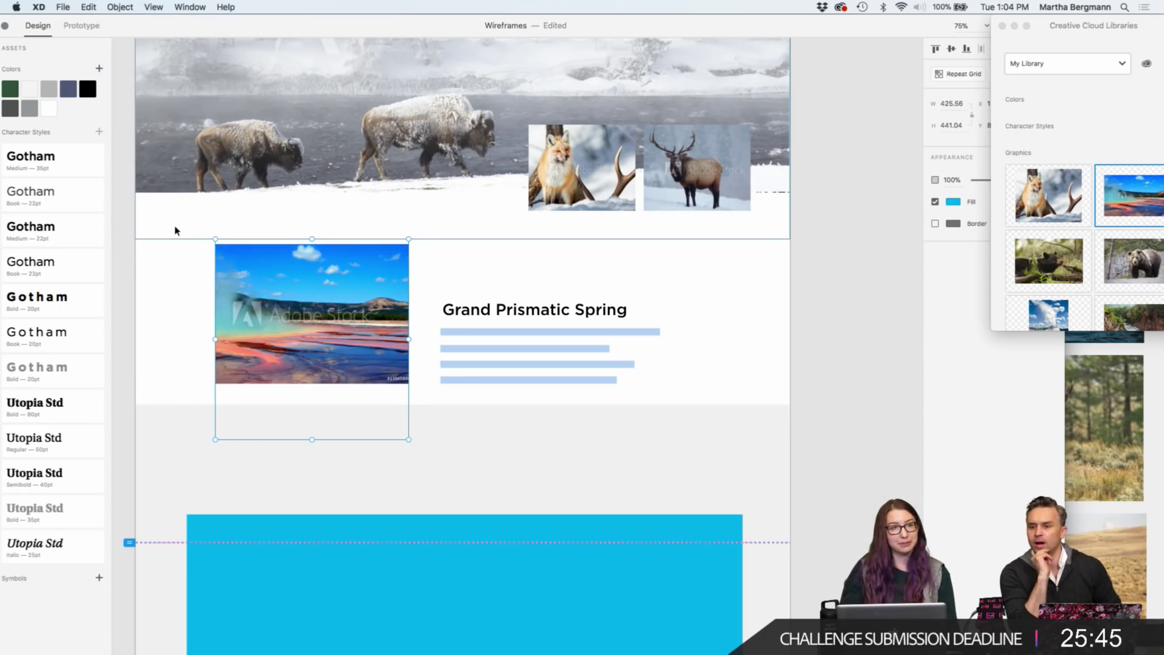
# Enlarge and reposition the hot spring photo inside its mask so it fills the whole square.
pyautogui.scroll(-3, 170, 229)
pyautogui.hscroll(-2, 171, 229)
pyautogui.doubleClick(382, 210)
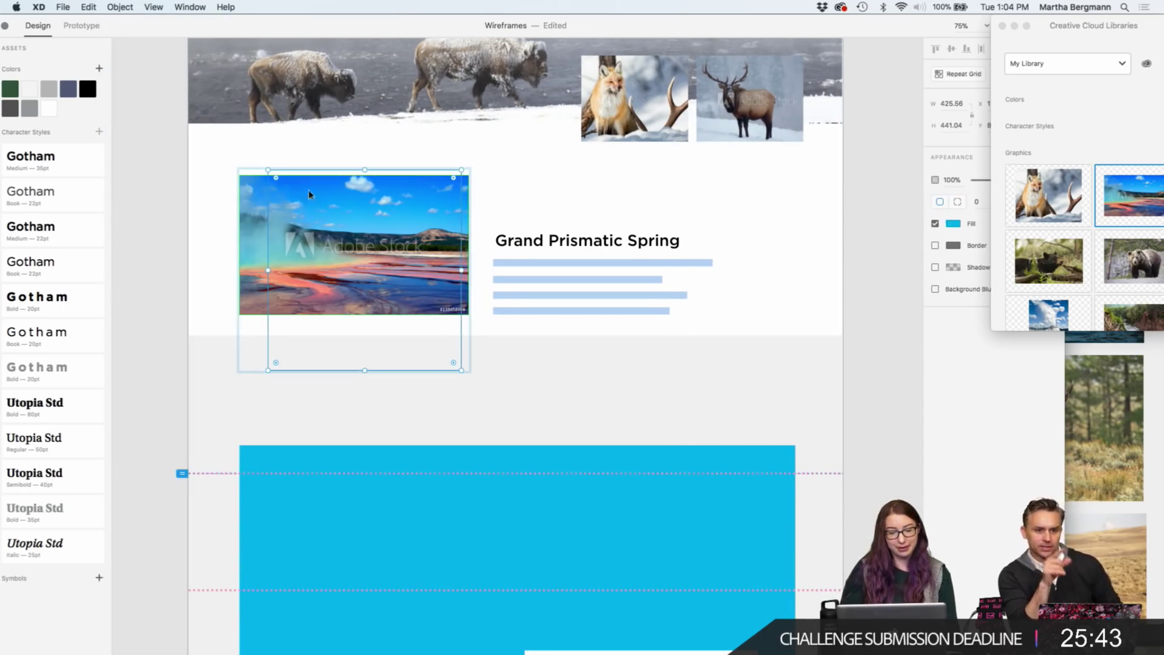
pyautogui.press('Escape')
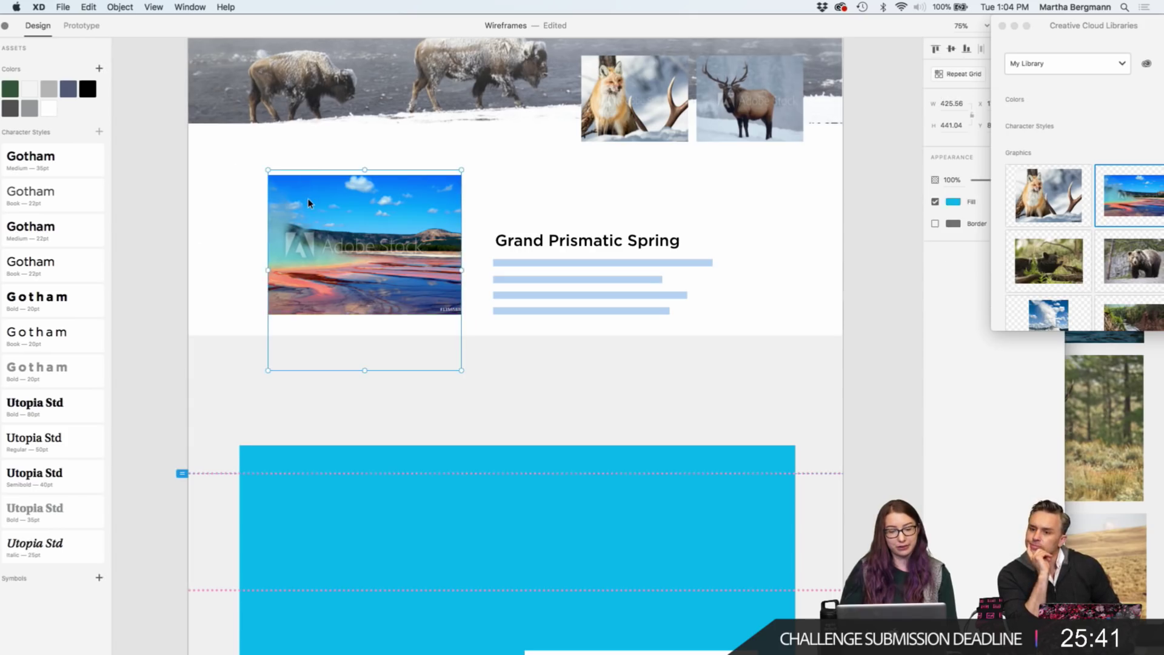
pyautogui.doubleClick(308, 199)
pyautogui.moveTo(276, 178)
pyautogui.mouseDown()
pyautogui.moveTo(265, 162)
pyautogui.moveTo(265, 176)
pyautogui.mouseUp()
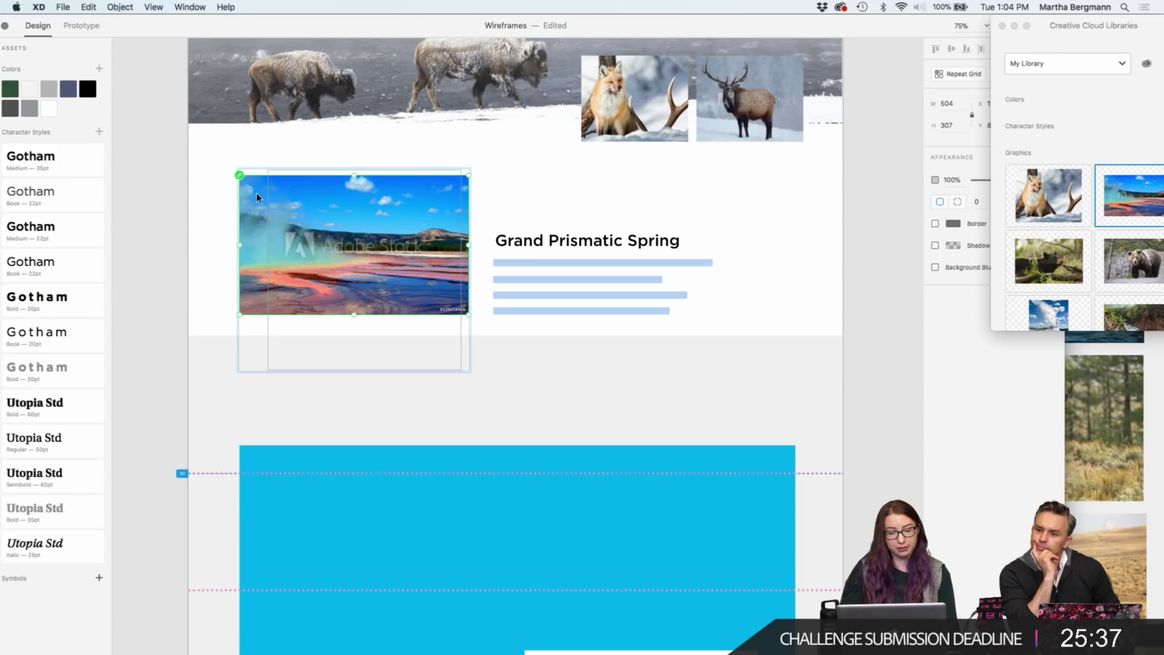
pyautogui.moveTo(467, 315); pyautogui.dragTo(573, 378)
pyautogui.moveTo(497, 357); pyautogui.dragTo(519, 356)
pyautogui.click(137, 298)
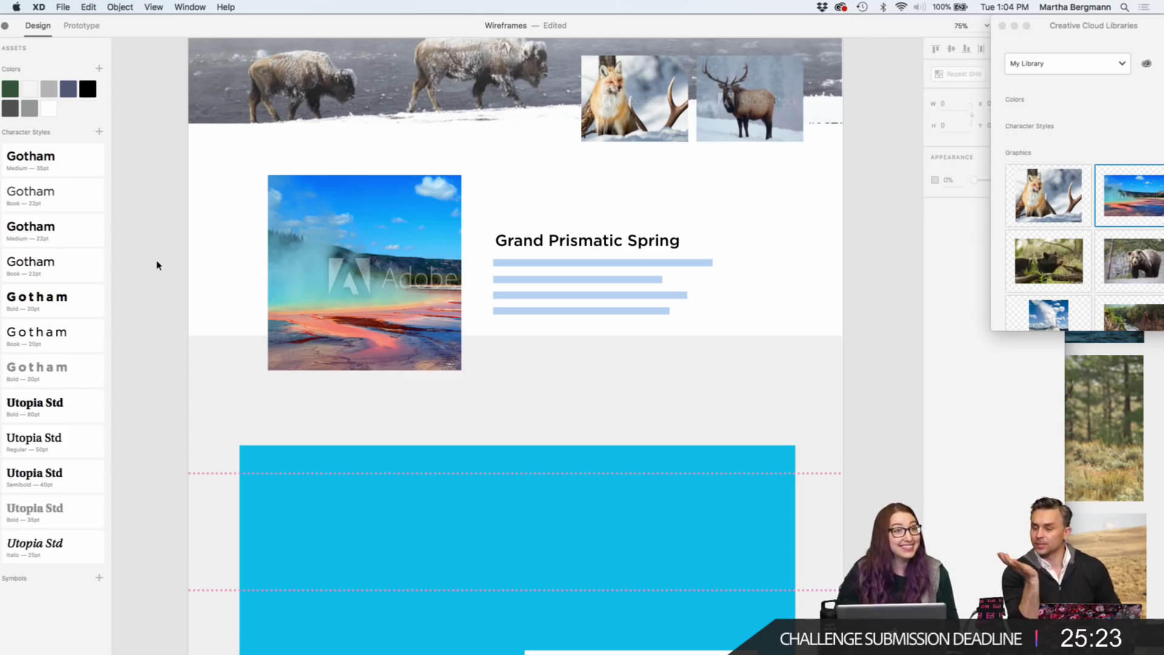
# Delete the four light blue text placeholder bars below the Grand Prismatic Spring heading.
pyautogui.scroll(5, 157, 265)
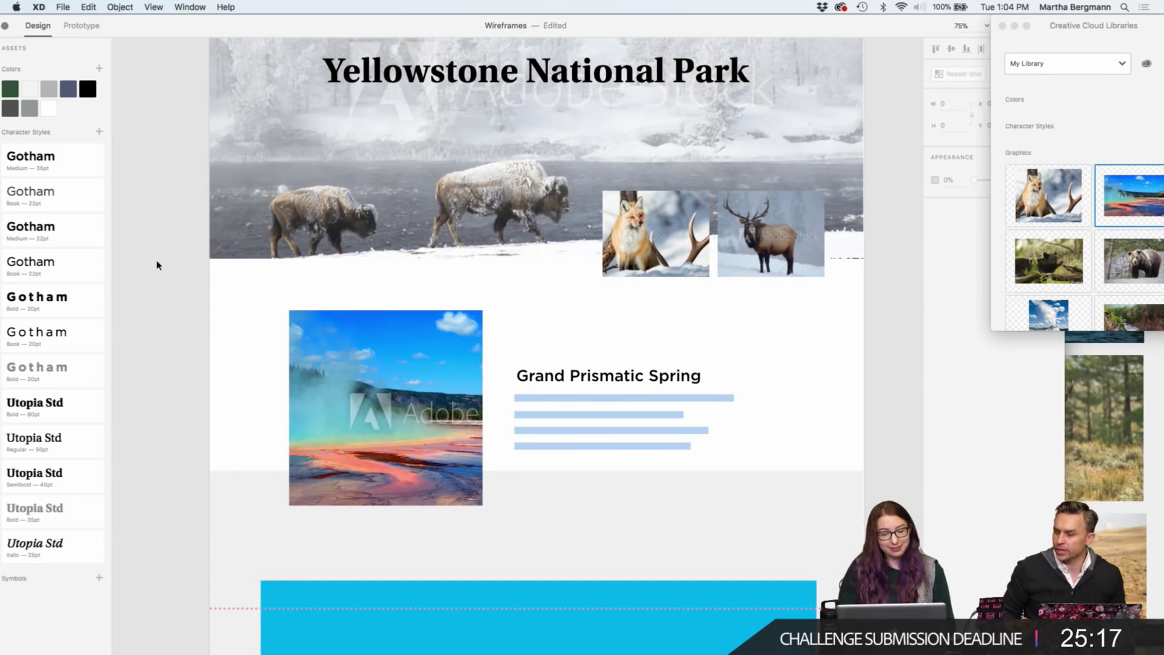
pyautogui.moveTo(739, 456); pyautogui.dragTo(645, 398)
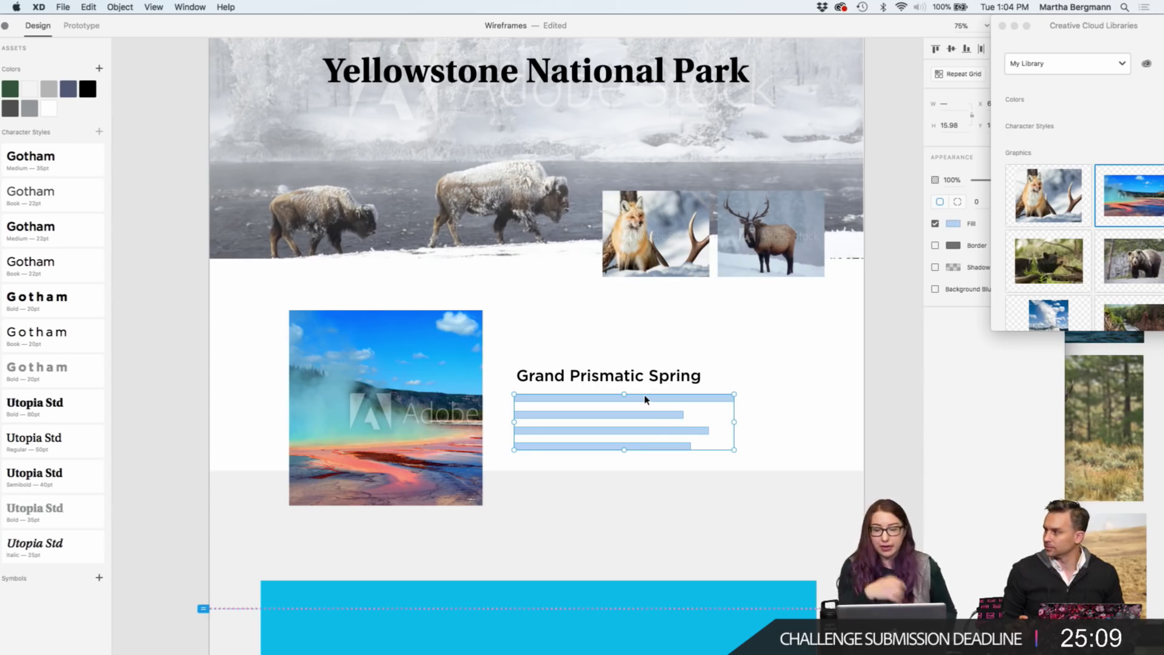
pyautogui.press('Delete')
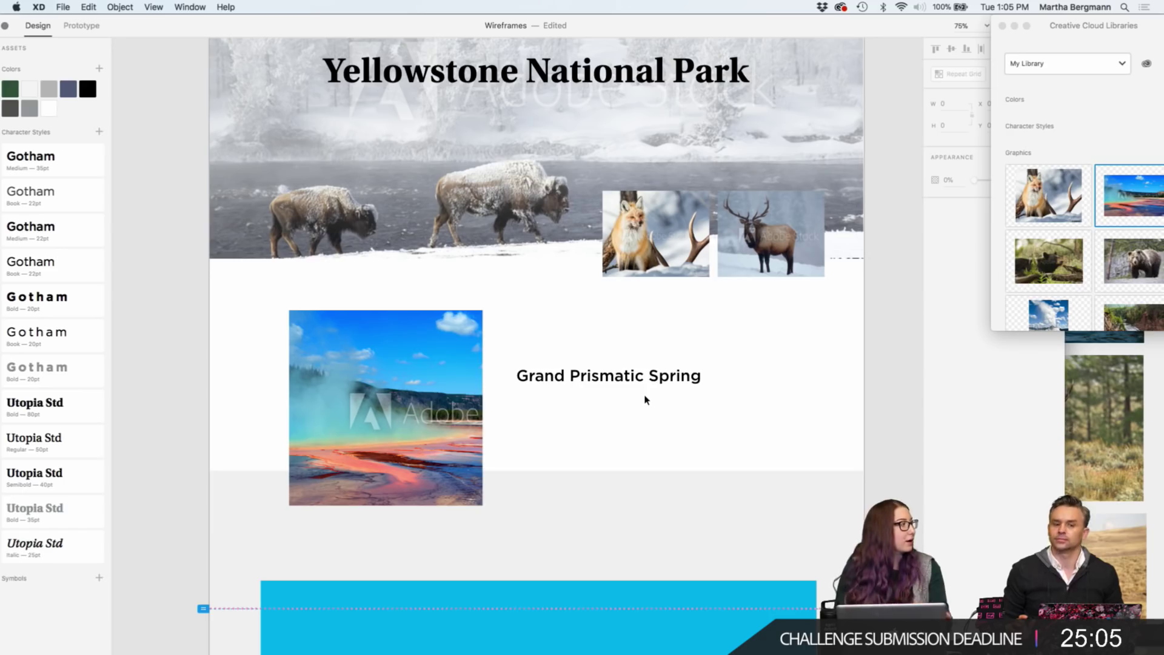
# Copy the body text paragraph from the typography section of the style guide artboard.
pyautogui.hscroll(-2, 647, 400)
pyautogui.click(488, 472)
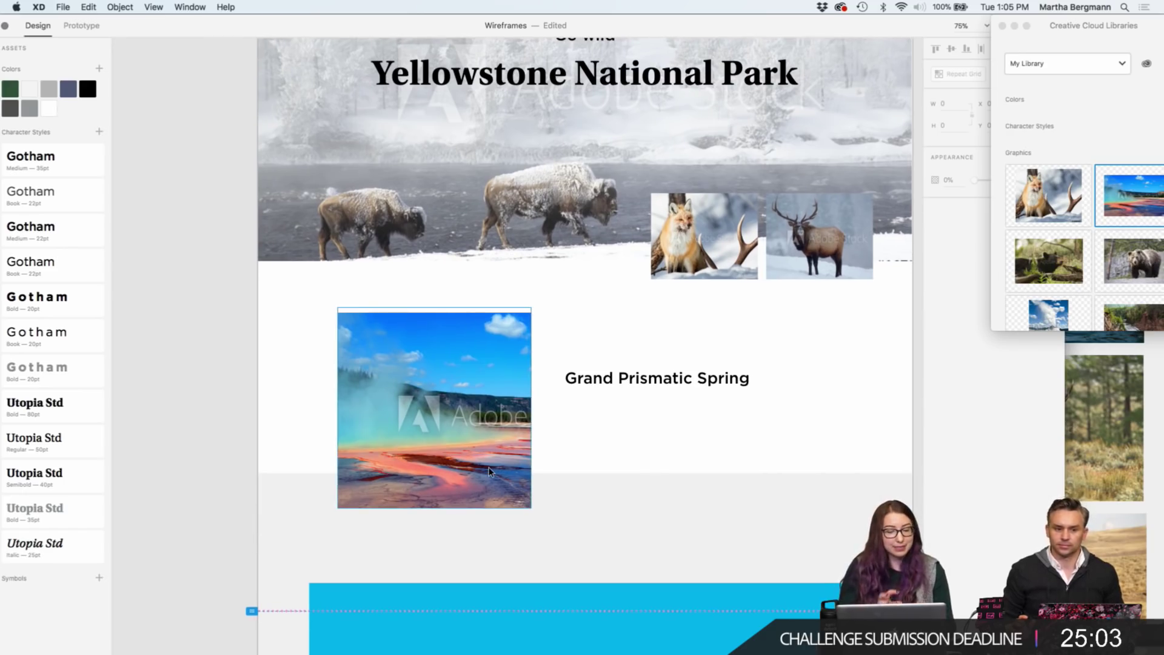
pyautogui.press('super+minus')
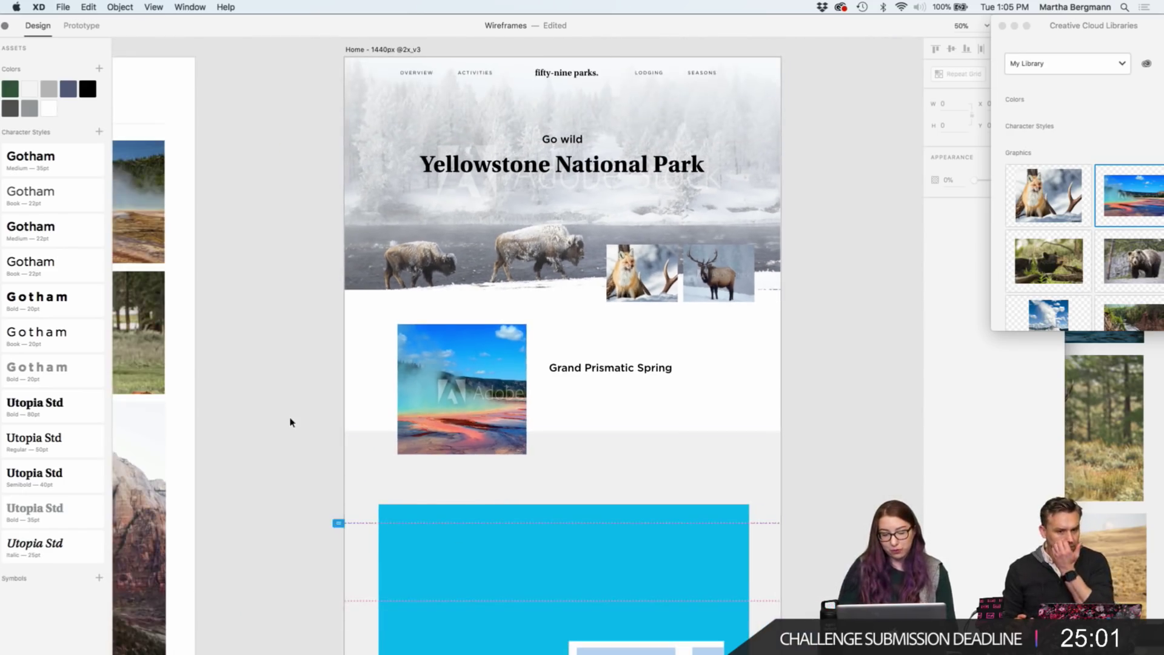
pyautogui.hscroll(-3, 306, 425)
pyautogui.hscroll(-15, 323, 428)
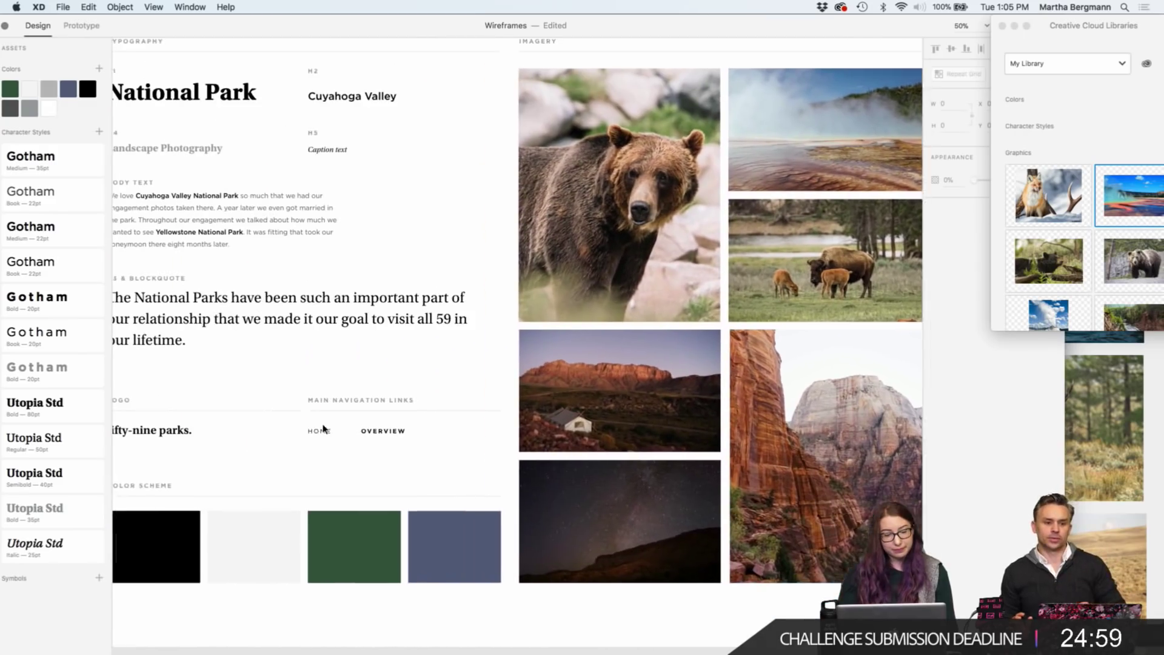
pyautogui.click(290, 213)
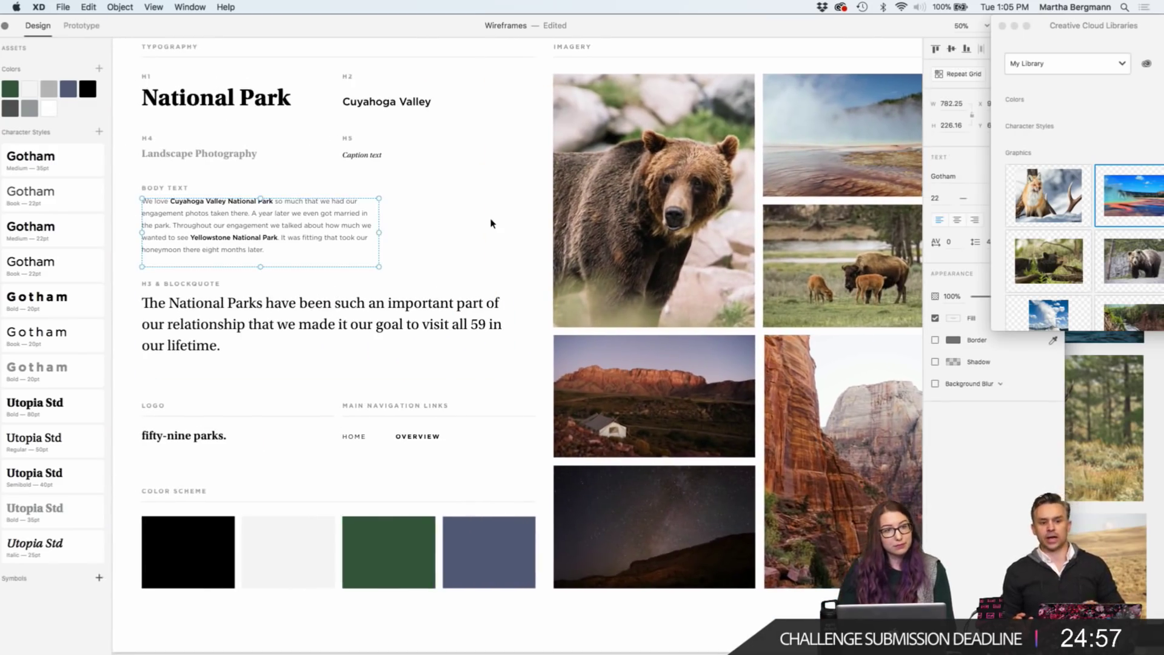
# Paste the body text paragraph below the Grand Prismatic Spring heading, aligned with the heading's left edge.
pyautogui.hscroll(10, 491, 223)
pyautogui.hscroll(6, 491, 223)
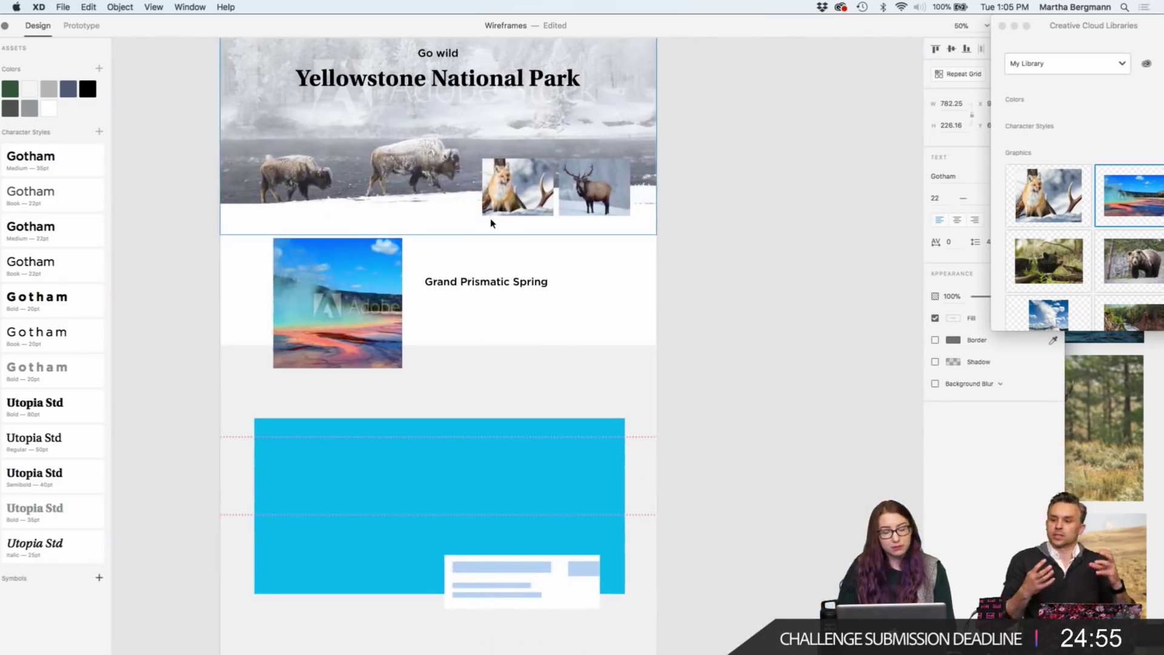
pyautogui.click(186, 322)
pyautogui.press('super+equal')
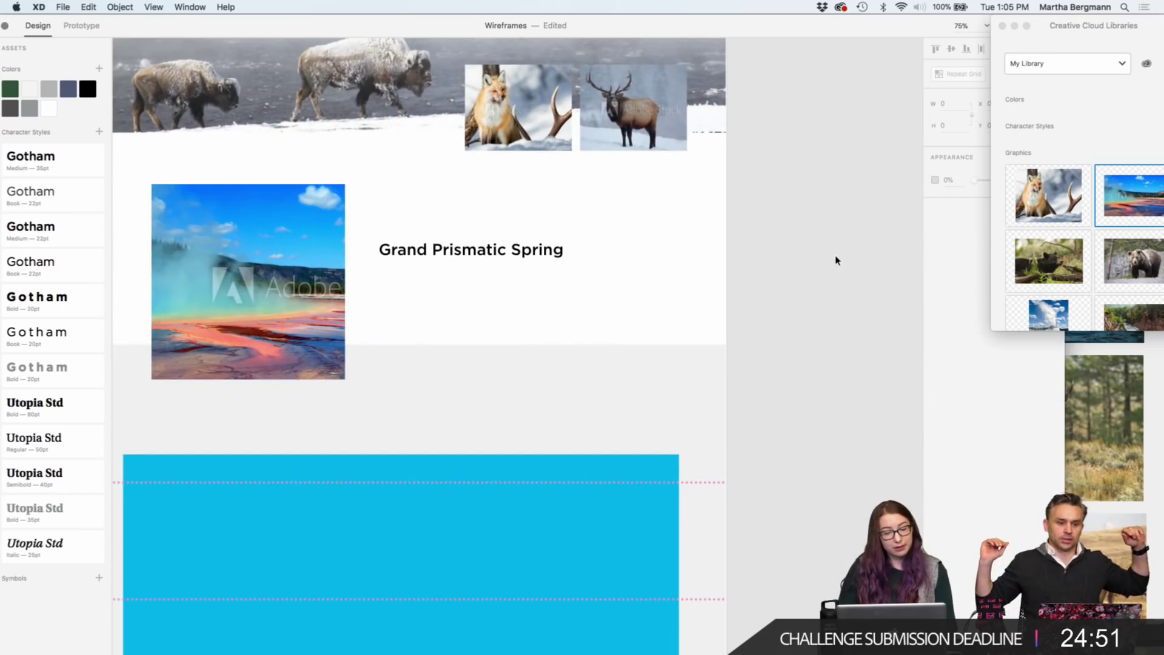
pyautogui.hscroll(-3, 834, 257)
pyautogui.scroll(2, 834, 257)
pyautogui.write('We love Cuyahoga Valley National Park so much that we had our engagement photos taken there. A year later we even got married in the park. Throughout our engagement we talked about how much we wanted to see Yellowstone National Park. It was fitting that took our honeymoon there eight months later.')
pyautogui.moveTo(577, 318); pyautogui.dragTo(593, 314)
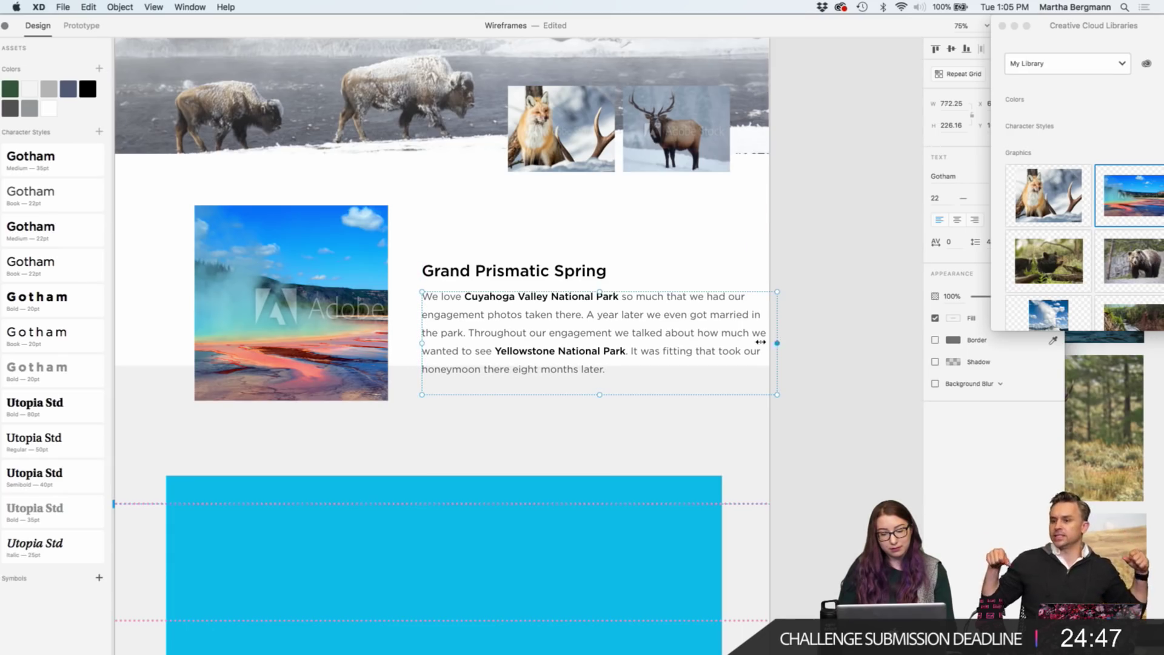
# Narrow the pasted paragraph's text box to a width of 560.25 and clear all of its text.
pyautogui.moveTo(776, 341); pyautogui.dragTo(676, 340)
pyautogui.click(622, 296)
pyautogui.press('shift+super+Down')
pyautogui.press('BackSpace')
pyautogui.moveTo(621, 296); pyautogui.dragTo(423, 297)
pyautogui.write('W')
pyautogui.press('BackSpace')
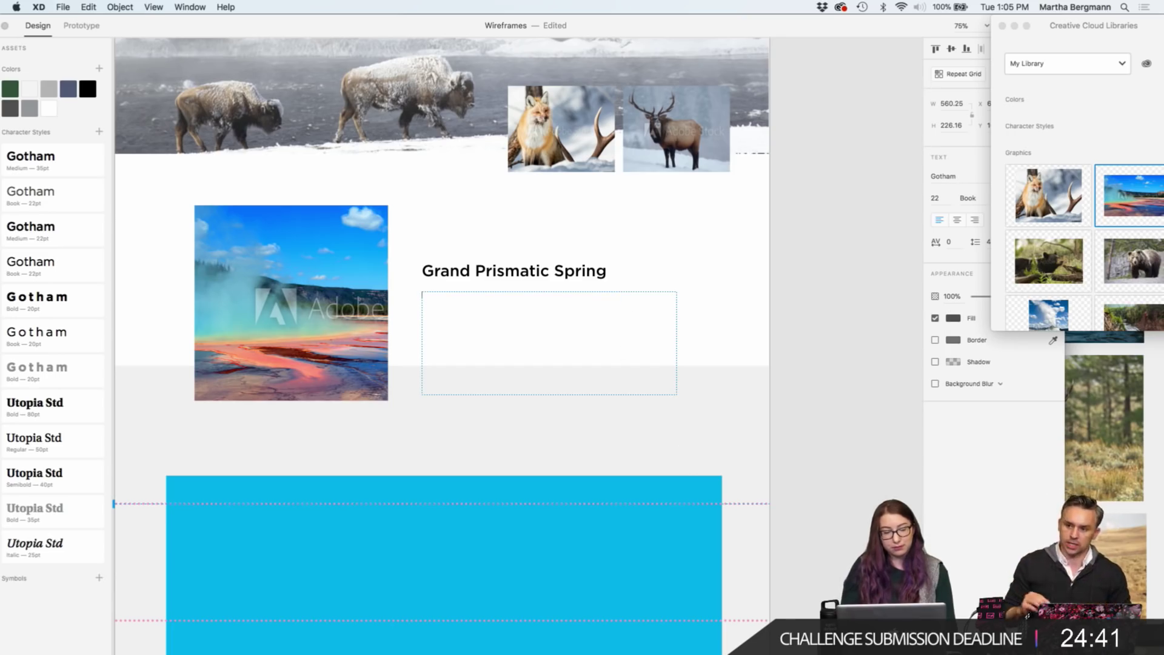
# Enter "See the colorful bacteria in the crust with geothermal features." as the body text below the Grand Prismatic Spring heading.
pyautogui.write('See the b')
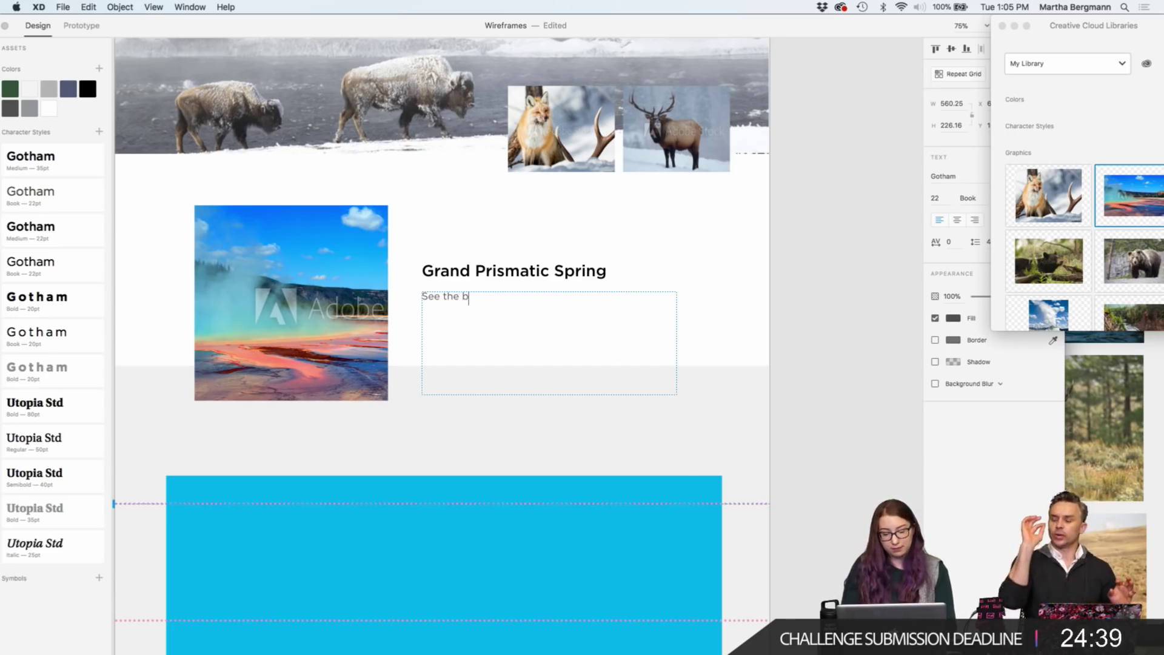
pyautogui.write('atte')
pyautogui.press('BackSpace')
pyautogui.press('BackSpace')
pyautogui.press('BackSpace')
pyautogui.write('c')
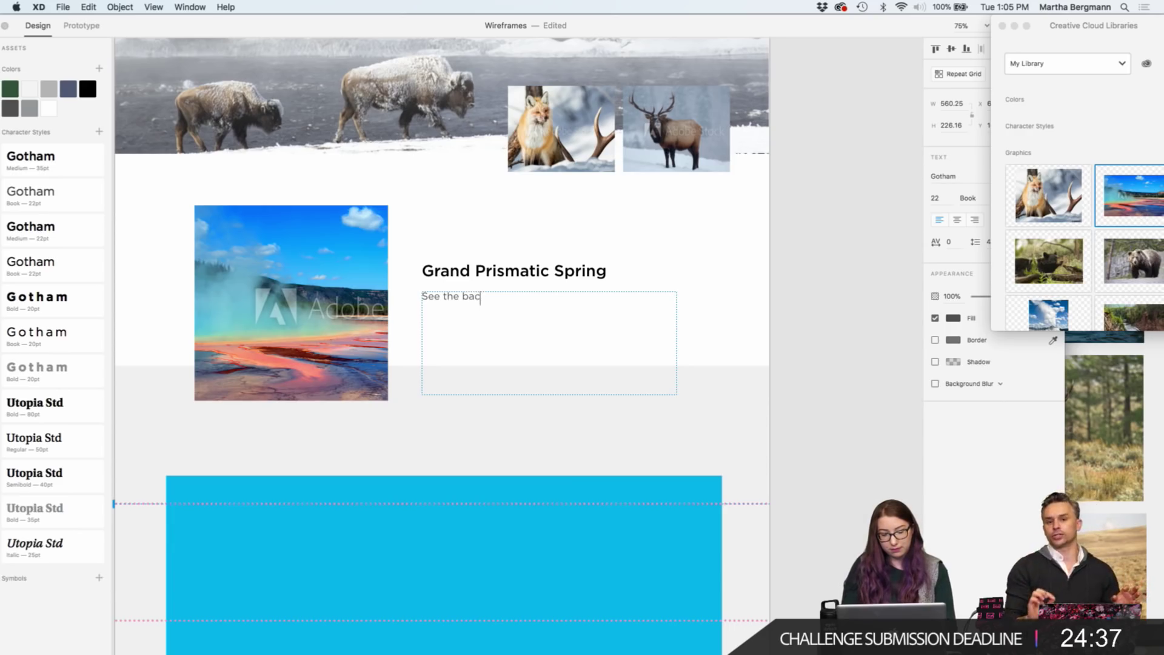
pyautogui.write('teria')
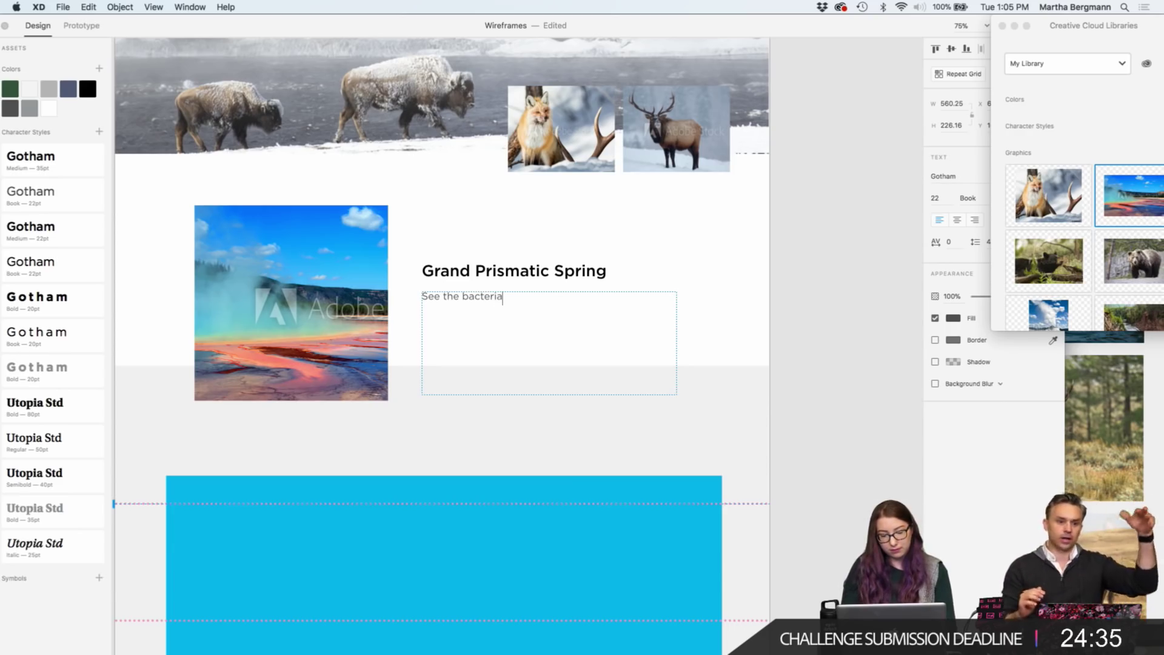
pyautogui.click(462, 297)
pyautogui.write('colorful')
pyautogui.click(543, 297)
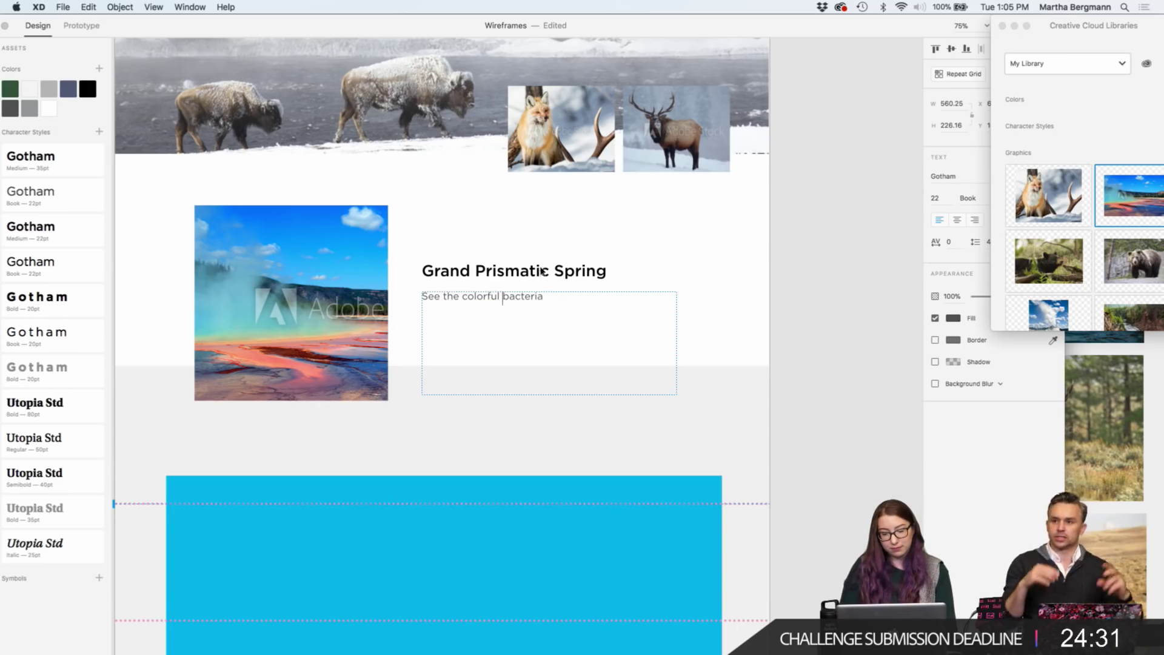
pyautogui.write('in the ')
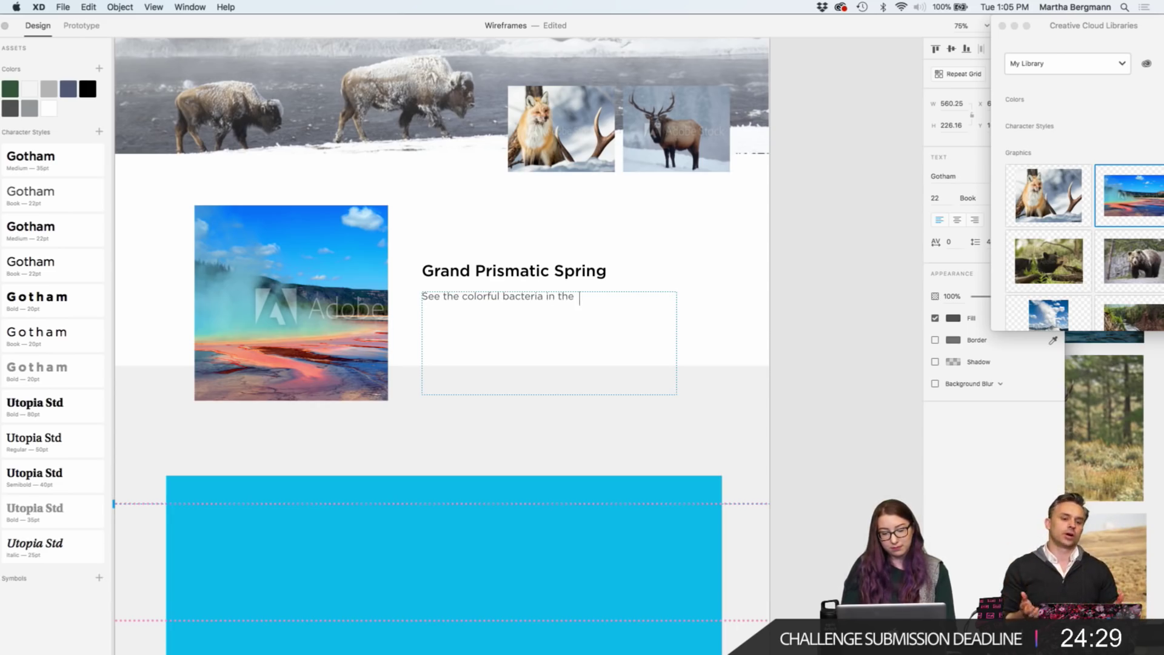
pyautogui.write('crust with g')
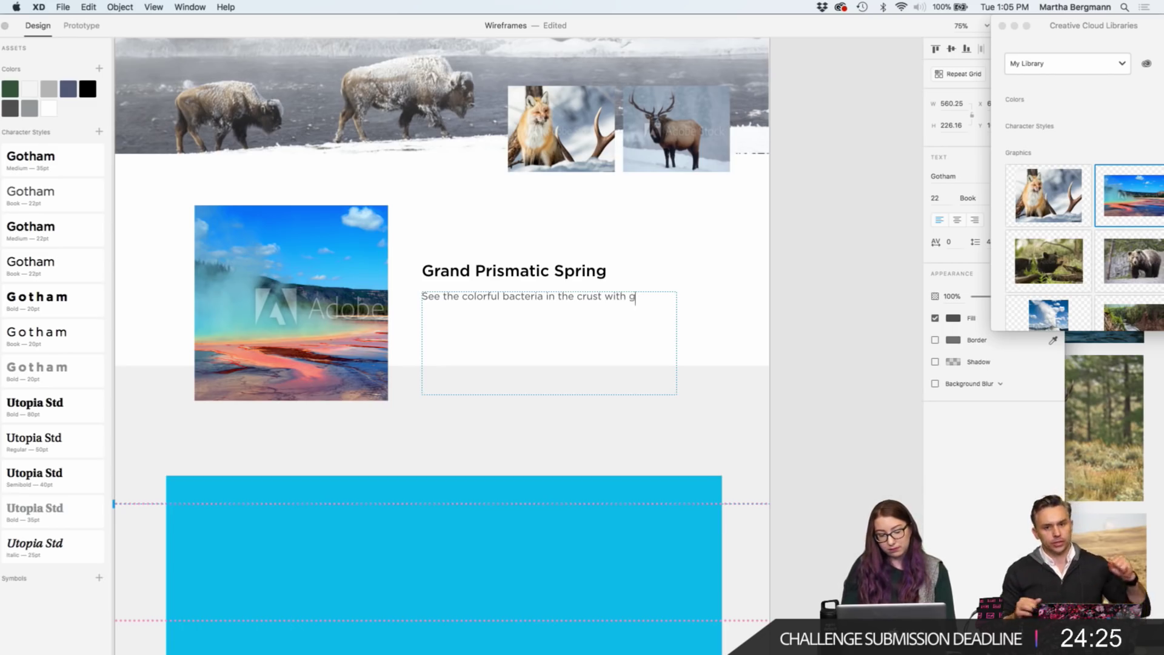
pyautogui.write('eotherm')
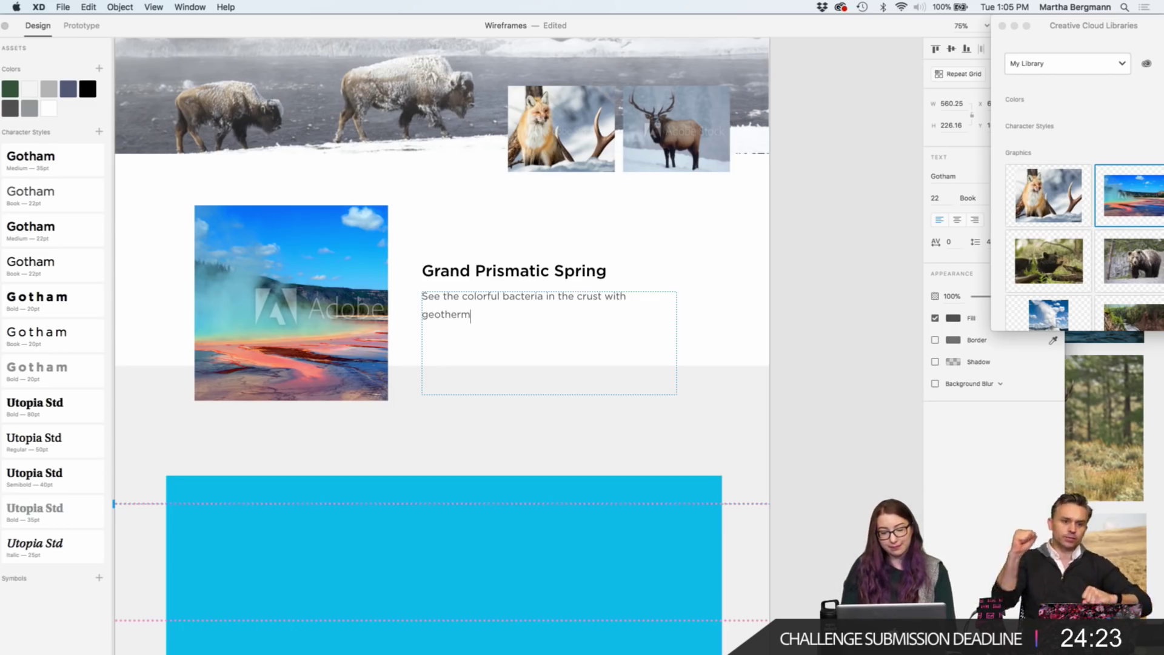
pyautogui.write('al features.')
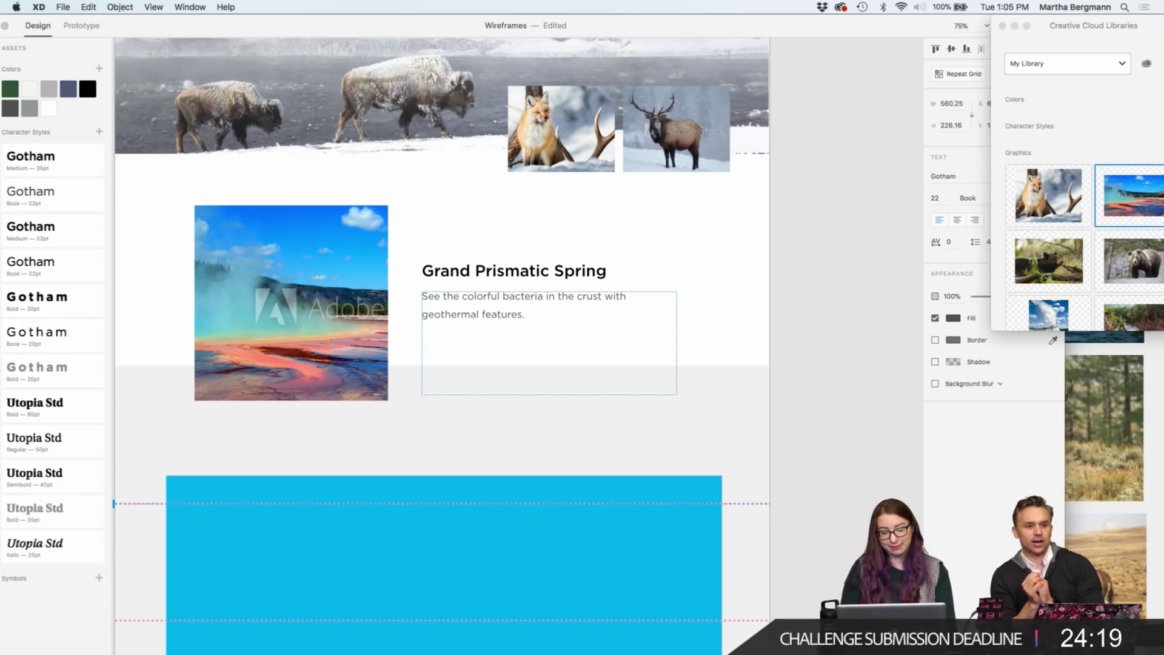
# Append "Follow along the boardwalk and capture photos of this beautiful landscape." to the Grand Prismatic Spring body text.
pyautogui.write(' Follow along the ')
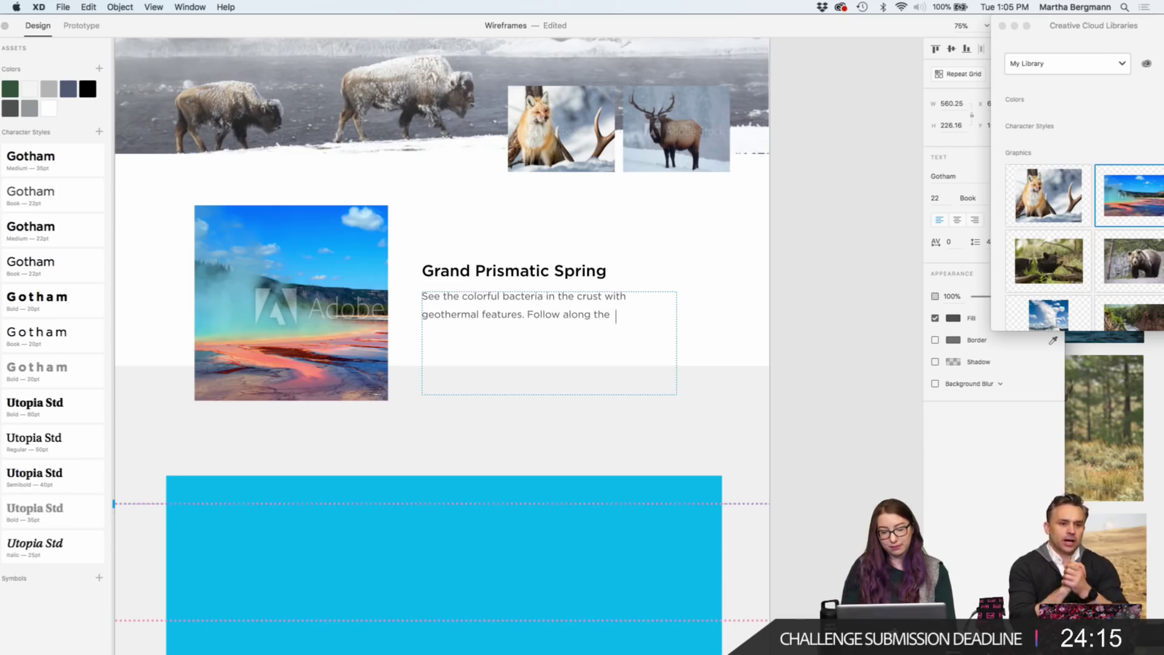
pyautogui.write('boardwalk ')
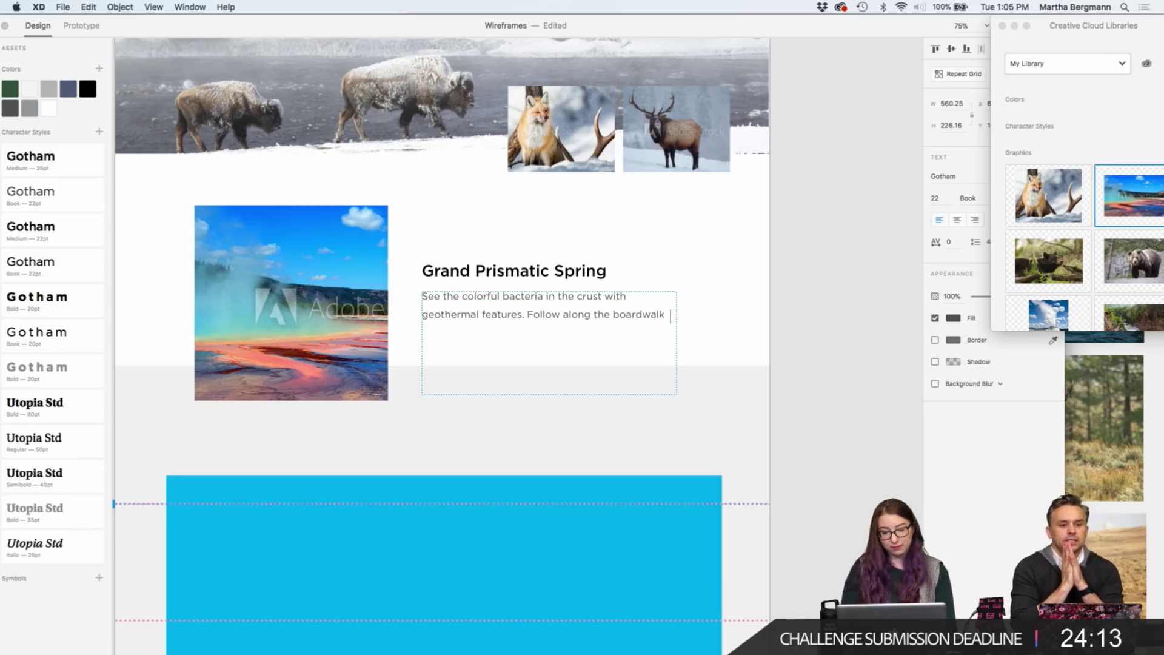
pyautogui.write('an')
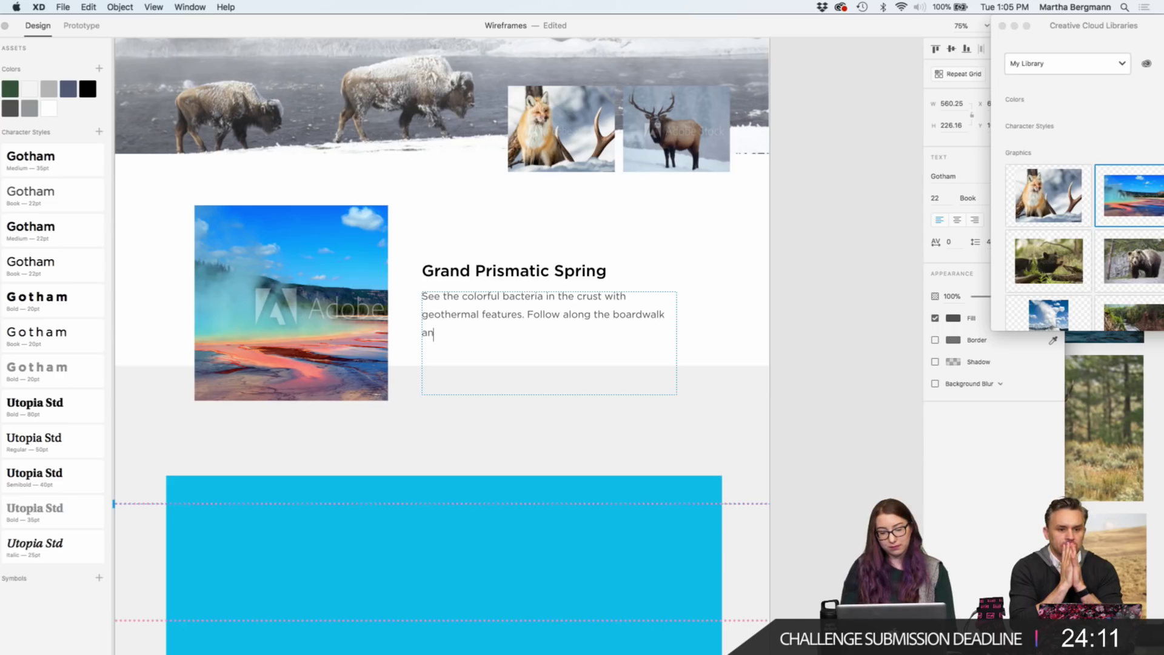
pyautogui.write('d capture p')
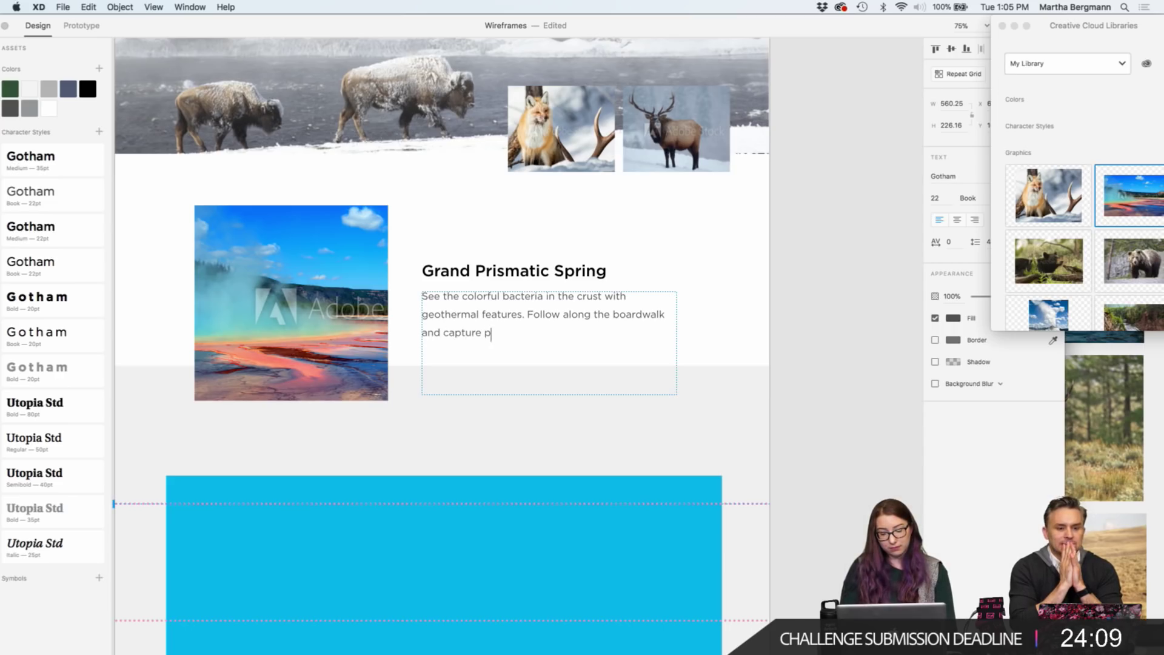
pyautogui.write('hotos of this ')
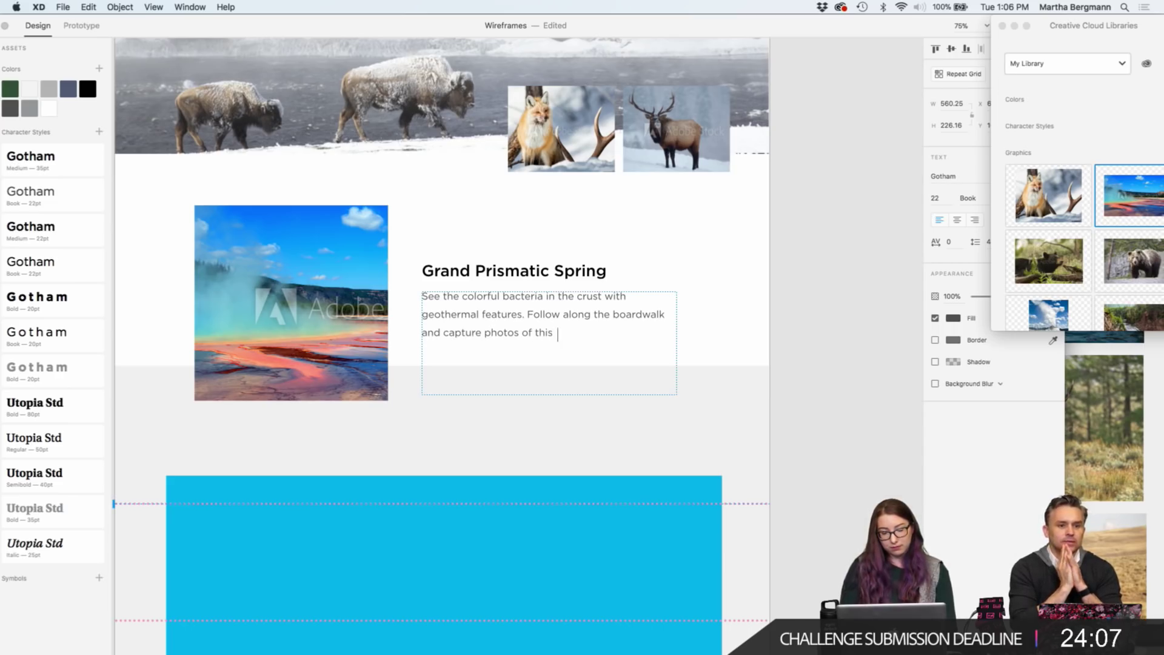
pyautogui.write('beautiful lan')
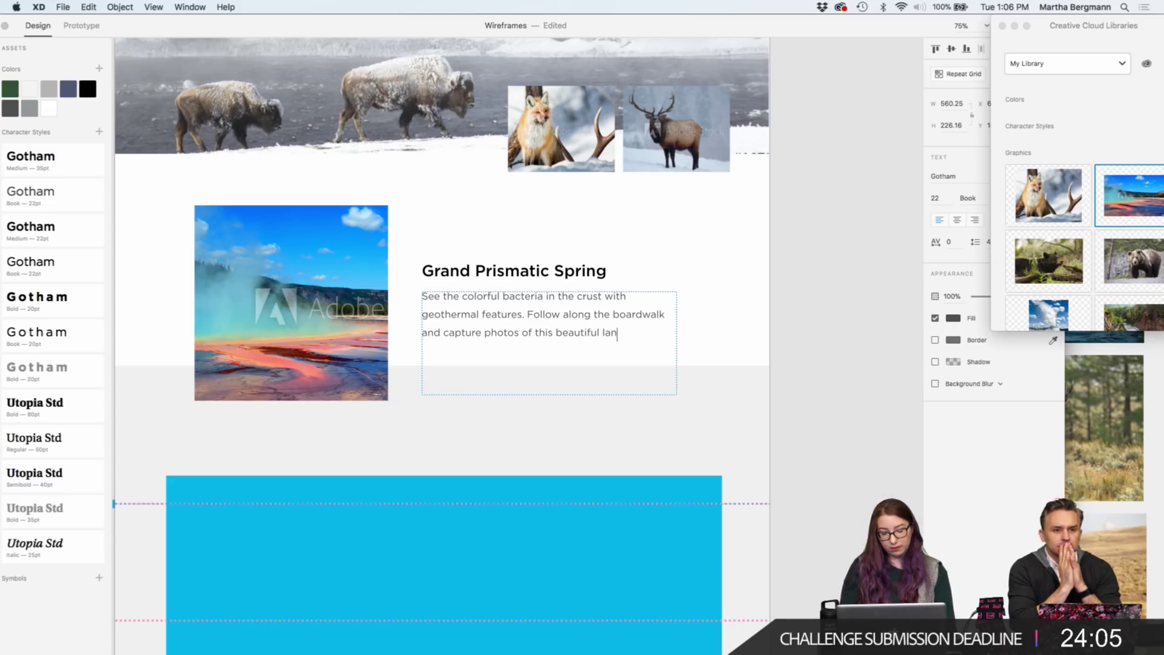
pyautogui.write('dscape.')
pyautogui.press('Escape')
# Shrink the Grand Prismatic Spring body text box to fit tightly around its three lines.
pyautogui.moveTo(676, 394); pyautogui.dragTo(665, 348)
pyautogui.click(844, 304)
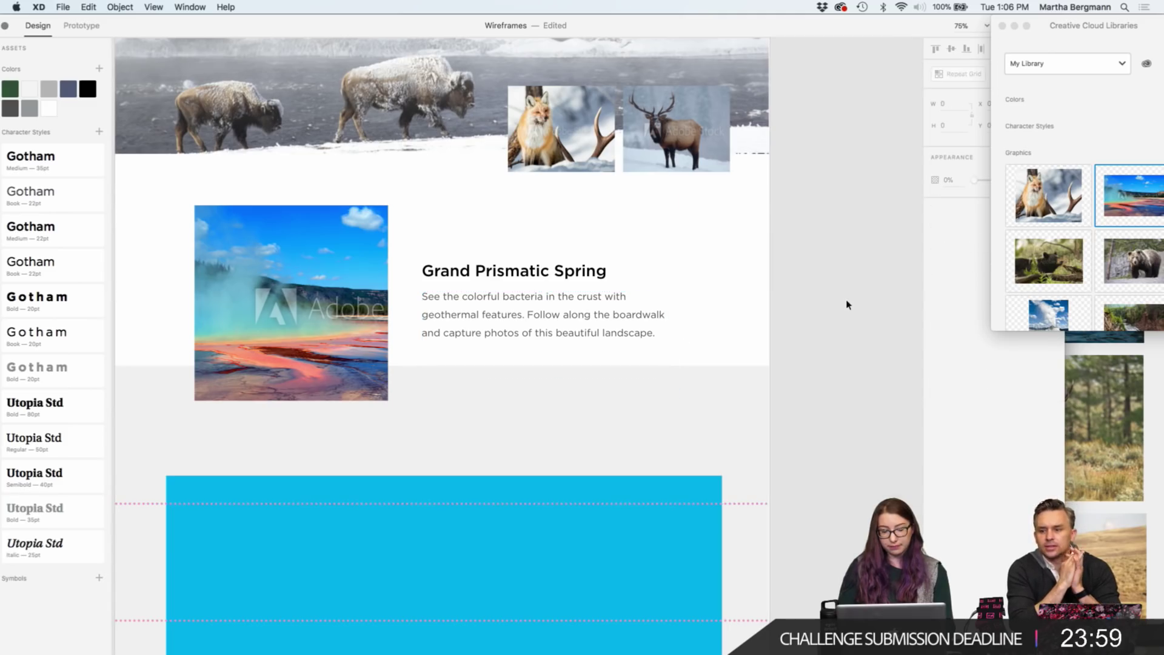
pyautogui.hscroll(-2, 847, 304)
pyautogui.hscroll(-1, 847, 304)
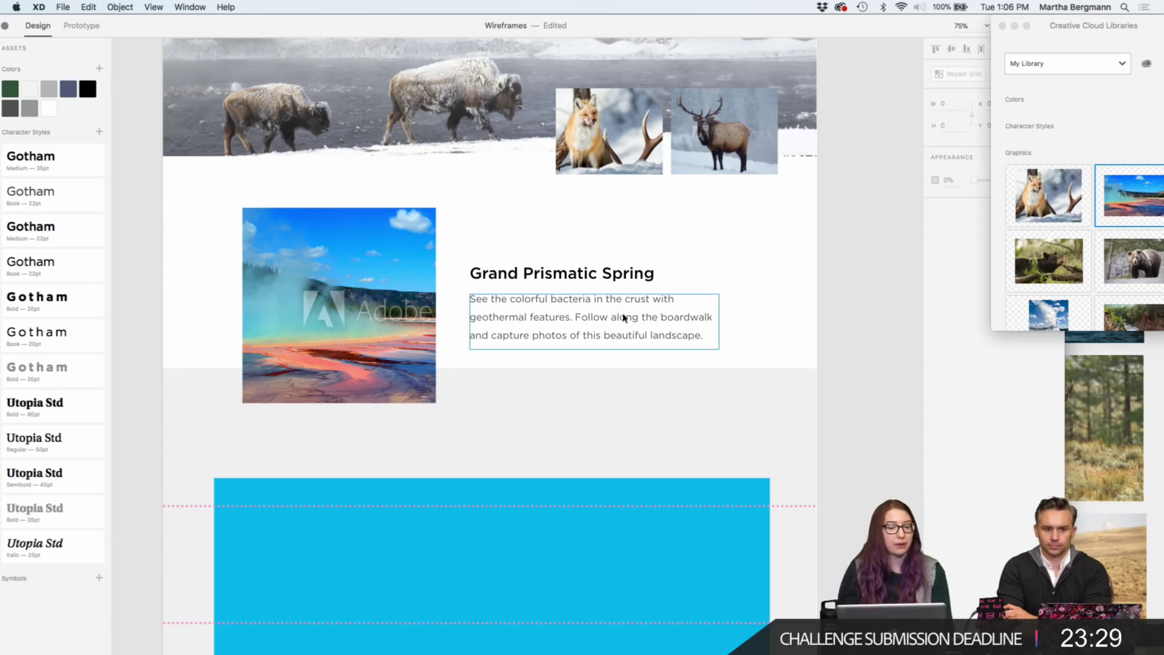
# Change the fill of the light grey section background behind the large blue placeholder to pale blue #F0F5F8.
pyautogui.scroll(-2, 884, 321)
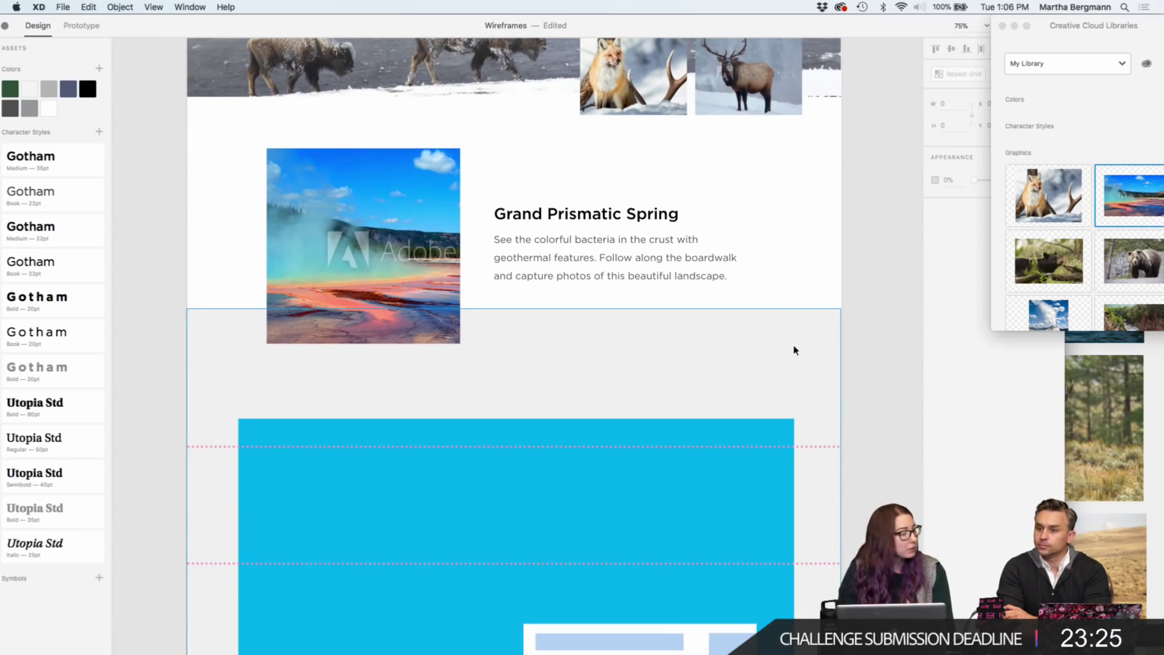
pyautogui.press('super+minus')
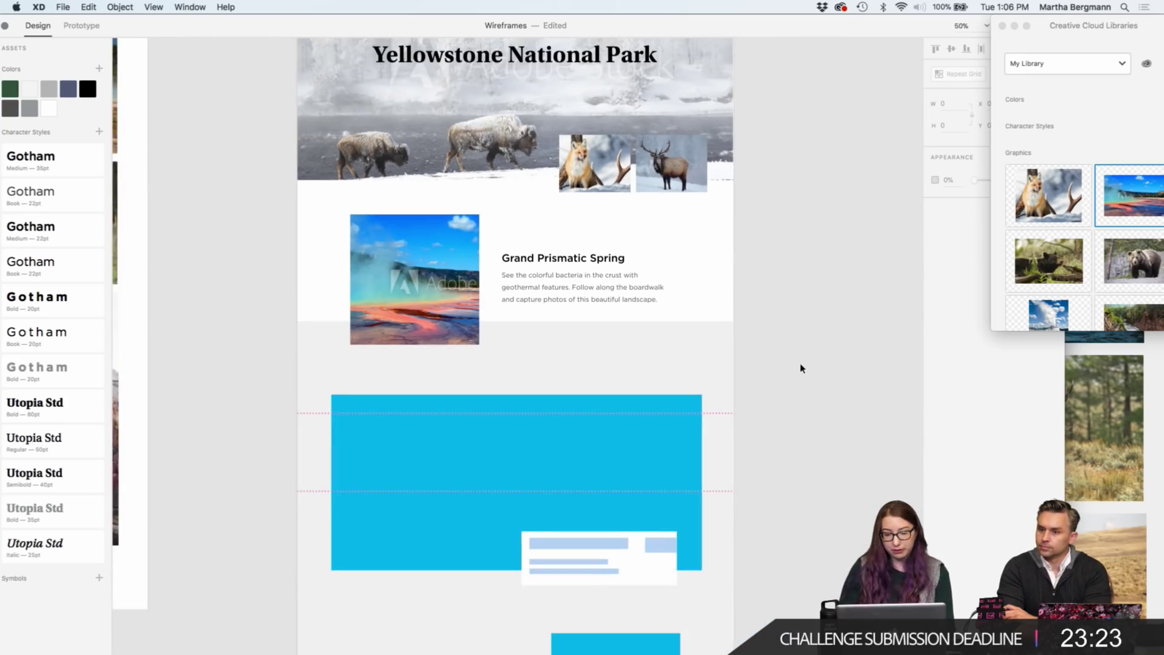
pyautogui.scroll(-1, 801, 368)
pyautogui.scroll(-5, 801, 368)
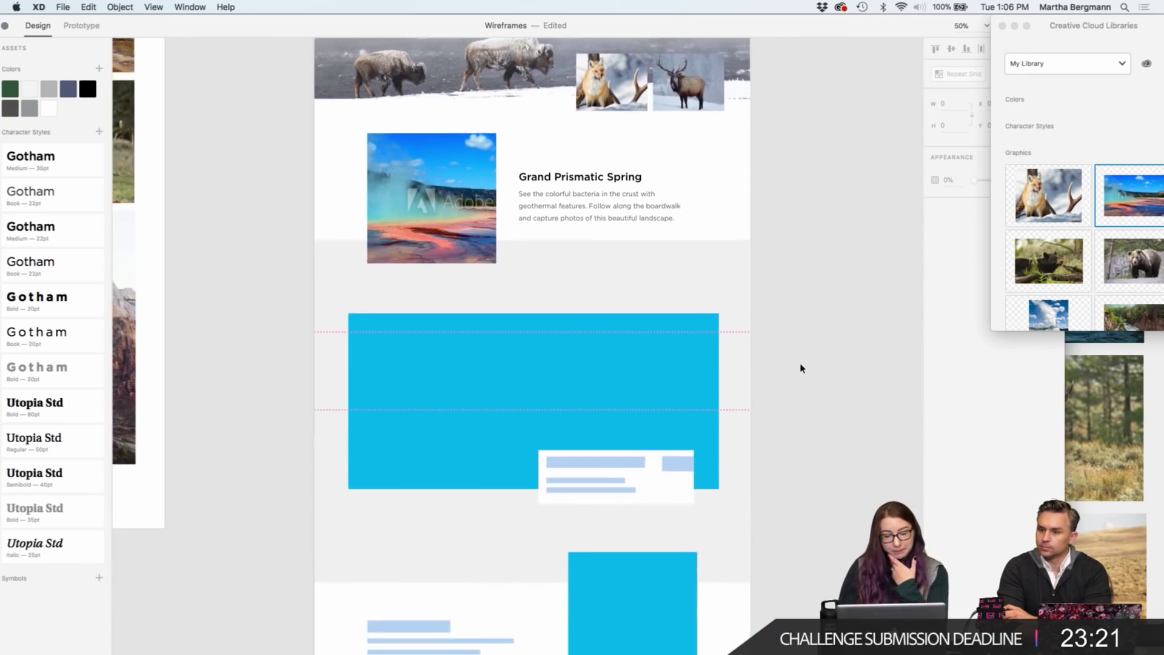
pyautogui.scroll(4, 800, 368)
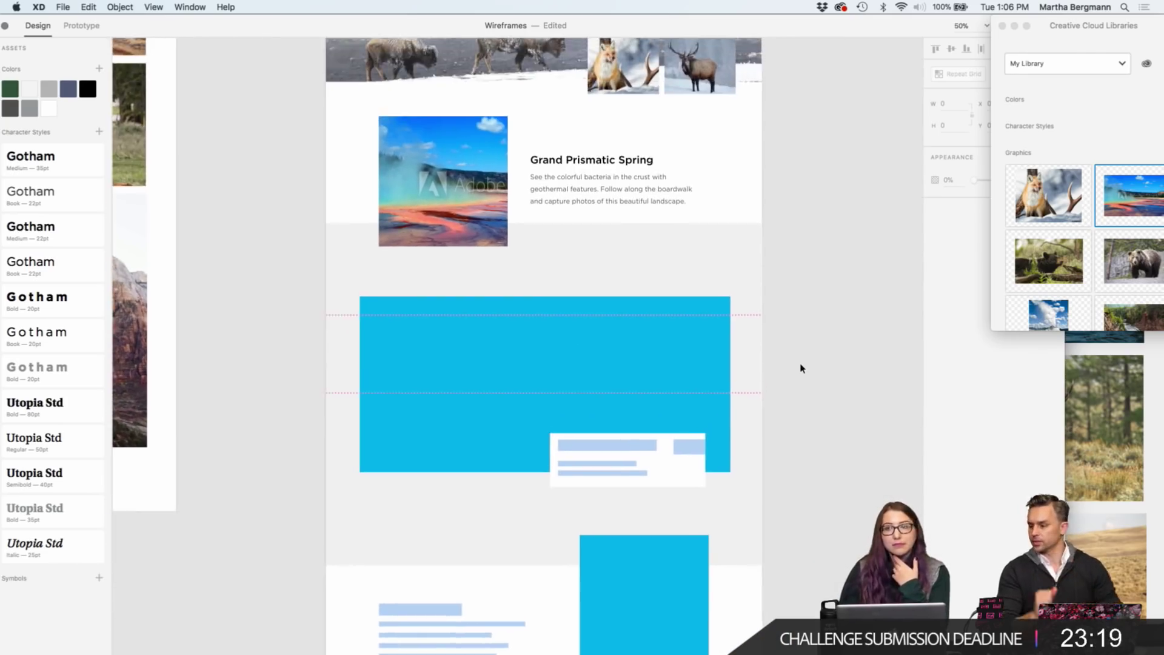
pyautogui.click(720, 299)
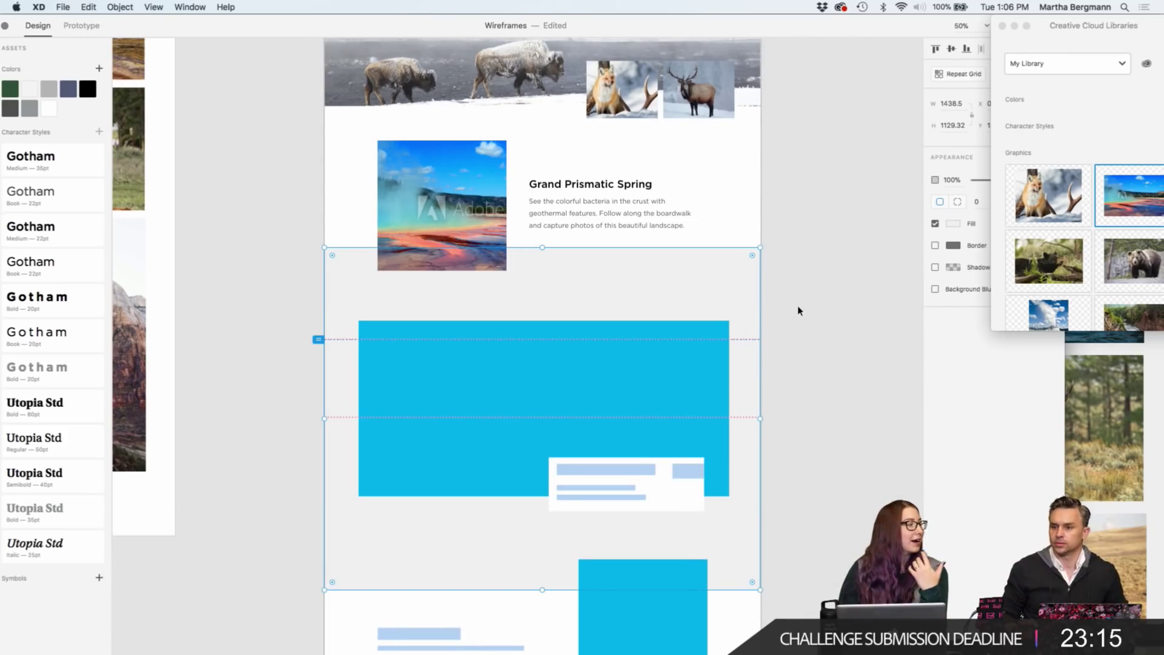
pyautogui.scroll(-3, 798, 310)
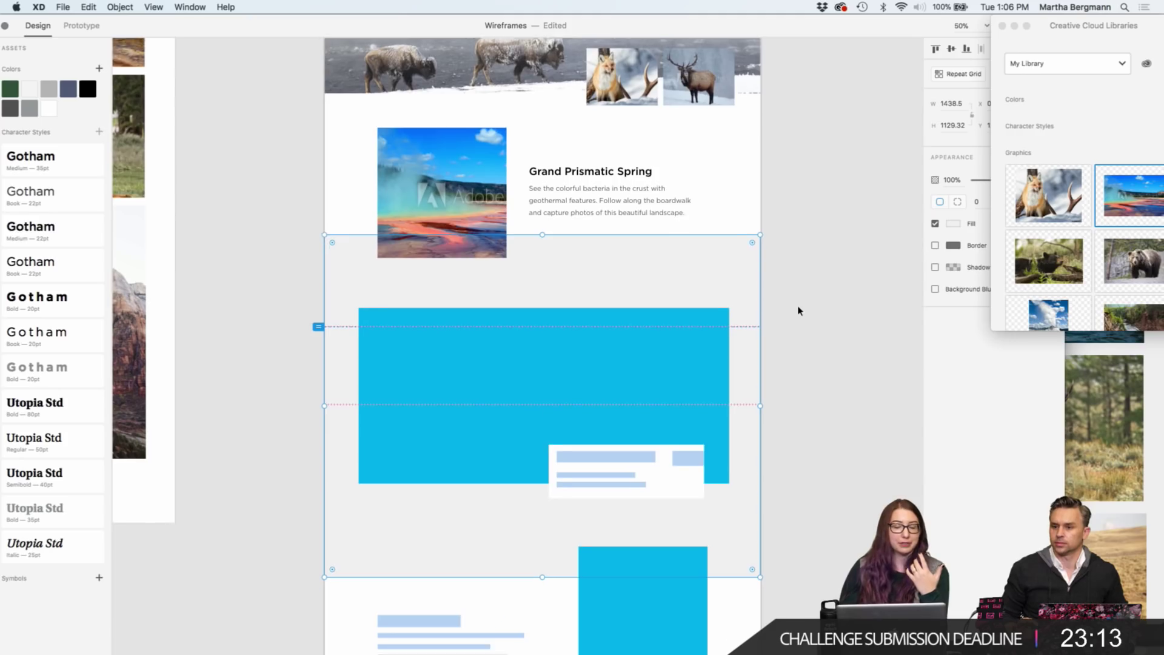
pyautogui.click(953, 224)
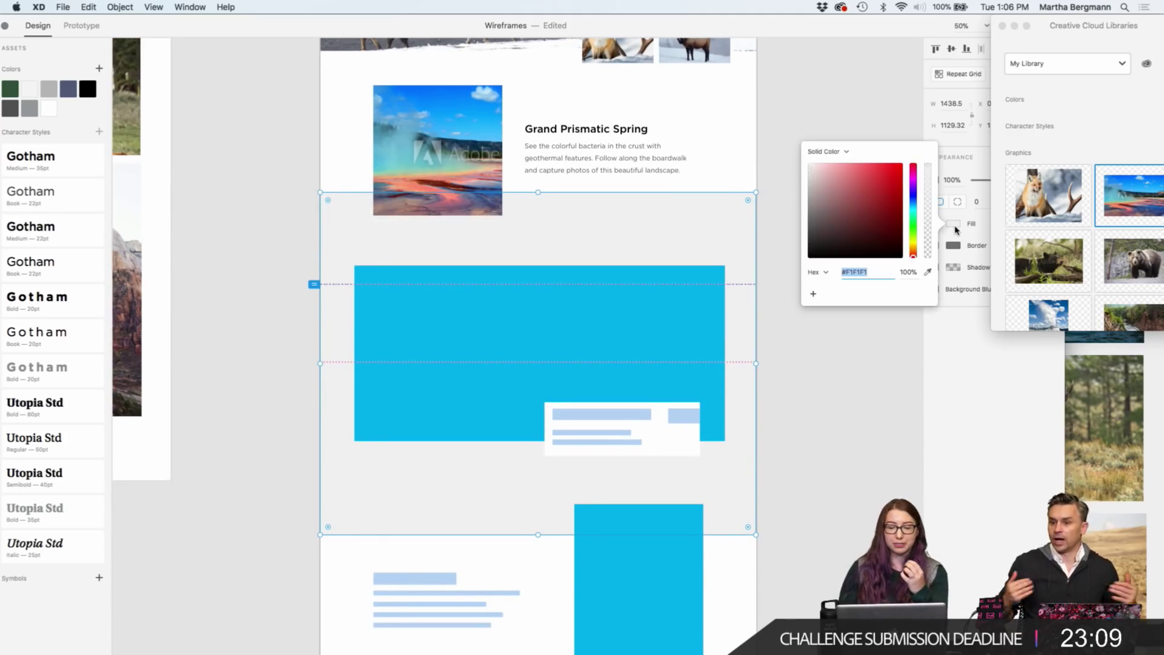
pyautogui.scroll(5, 763, 109)
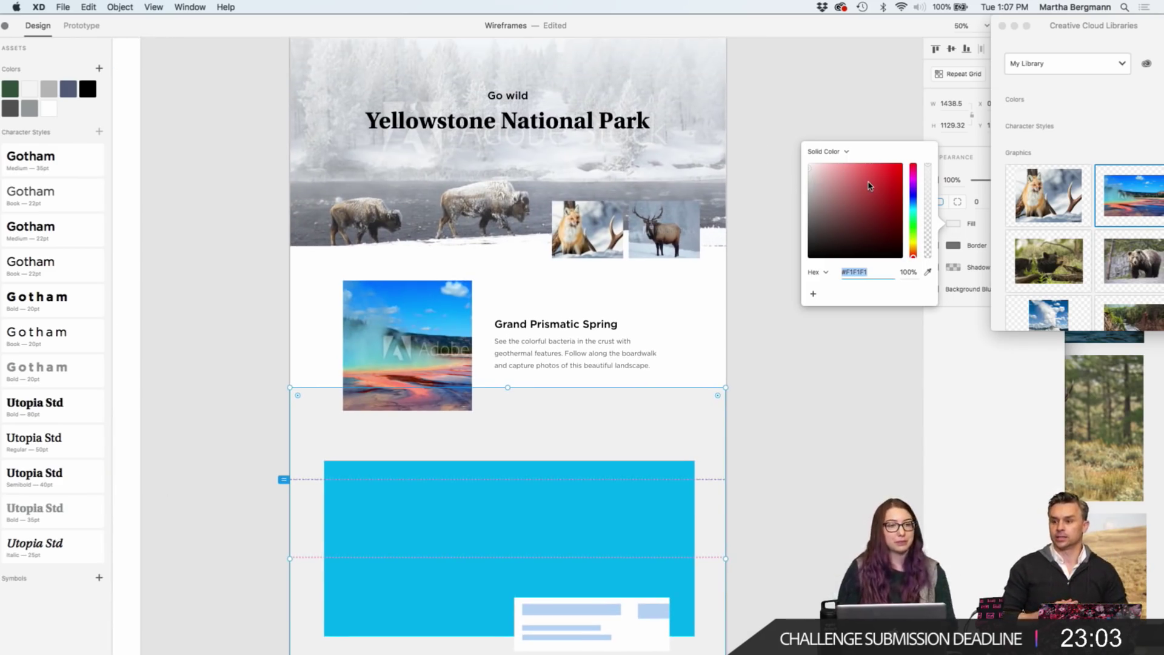
pyautogui.click(913, 206)
pyautogui.moveTo(852, 187); pyautogui.dragTo(816, 171)
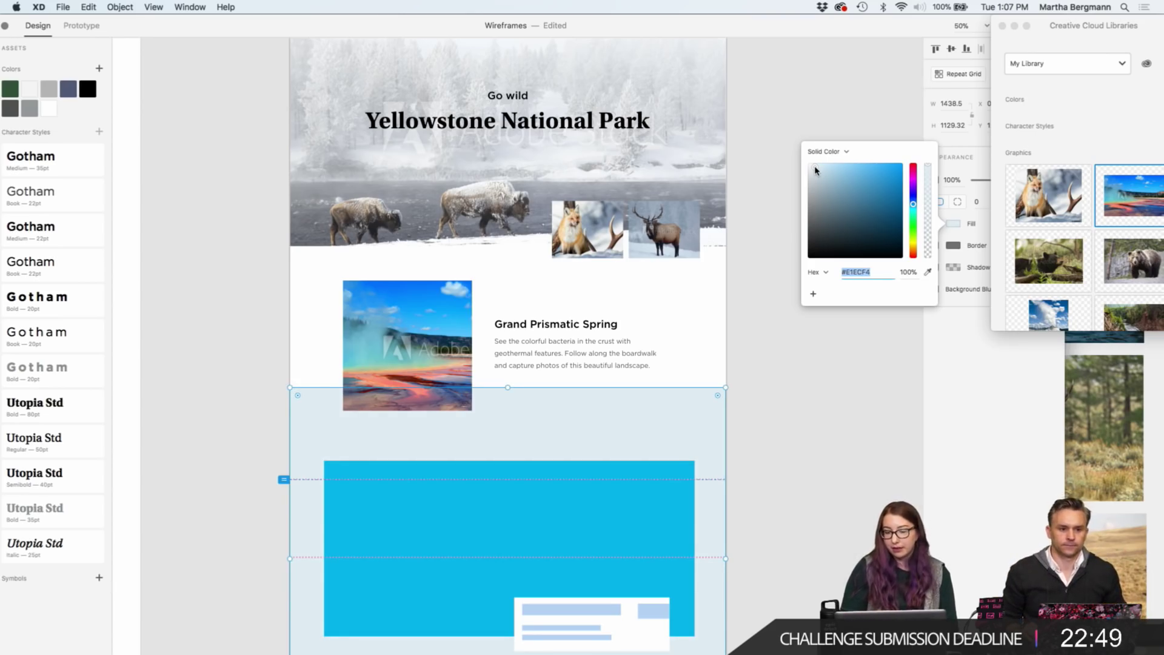
pyautogui.moveTo(815, 172); pyautogui.dragTo(812, 174)
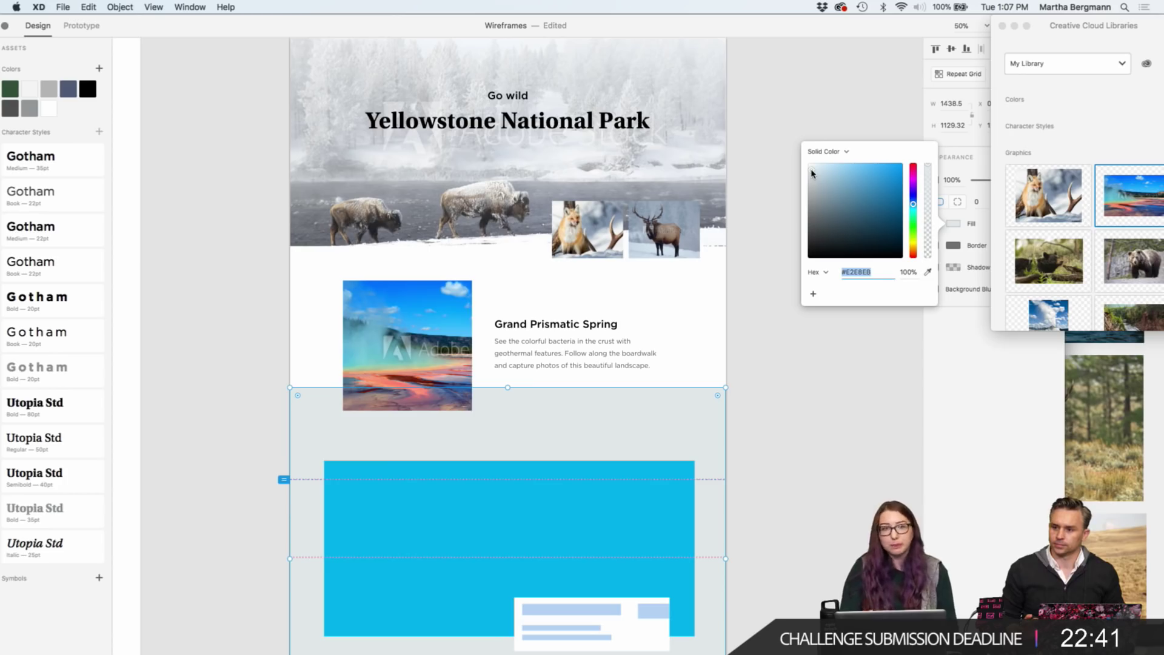
pyautogui.moveTo(812, 173); pyautogui.dragTo(812, 167)
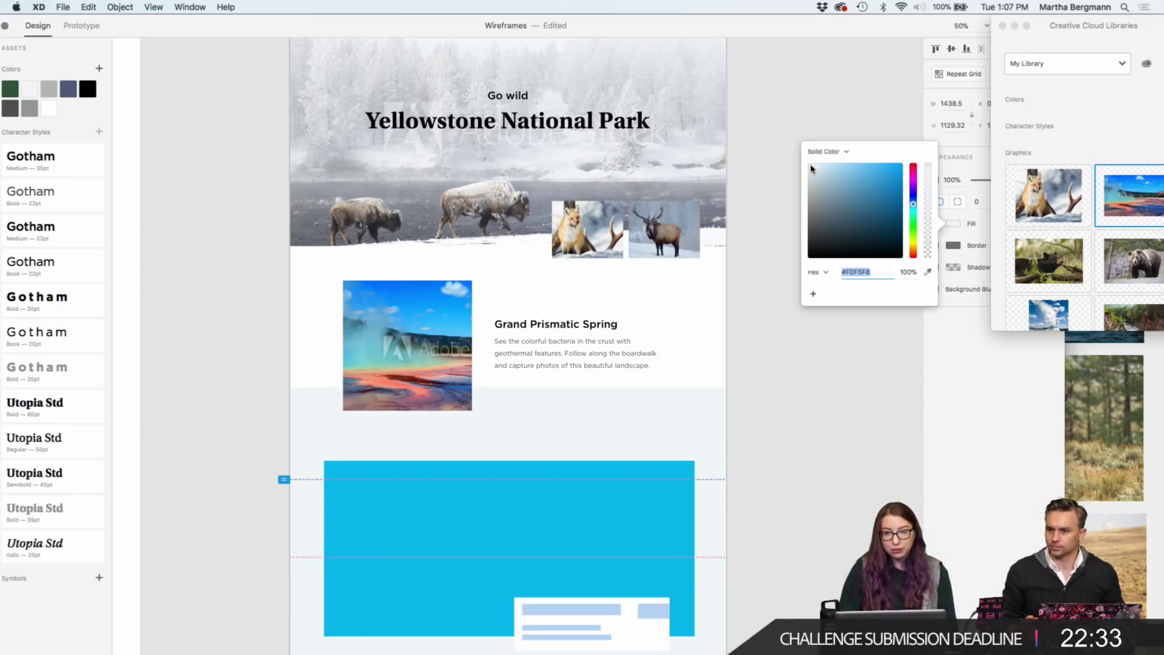
pyautogui.click(773, 394)
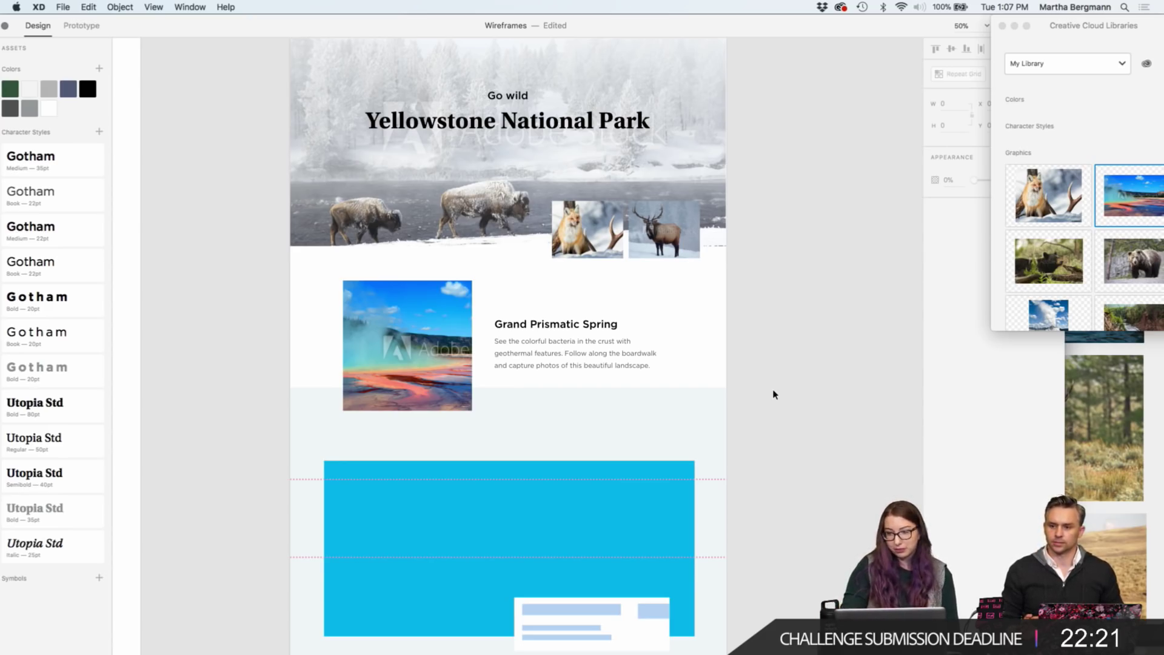
# Lower the top edge of the pale blue section background, reducing its height to 1099.32.
pyautogui.scroll(-2, 773, 394)
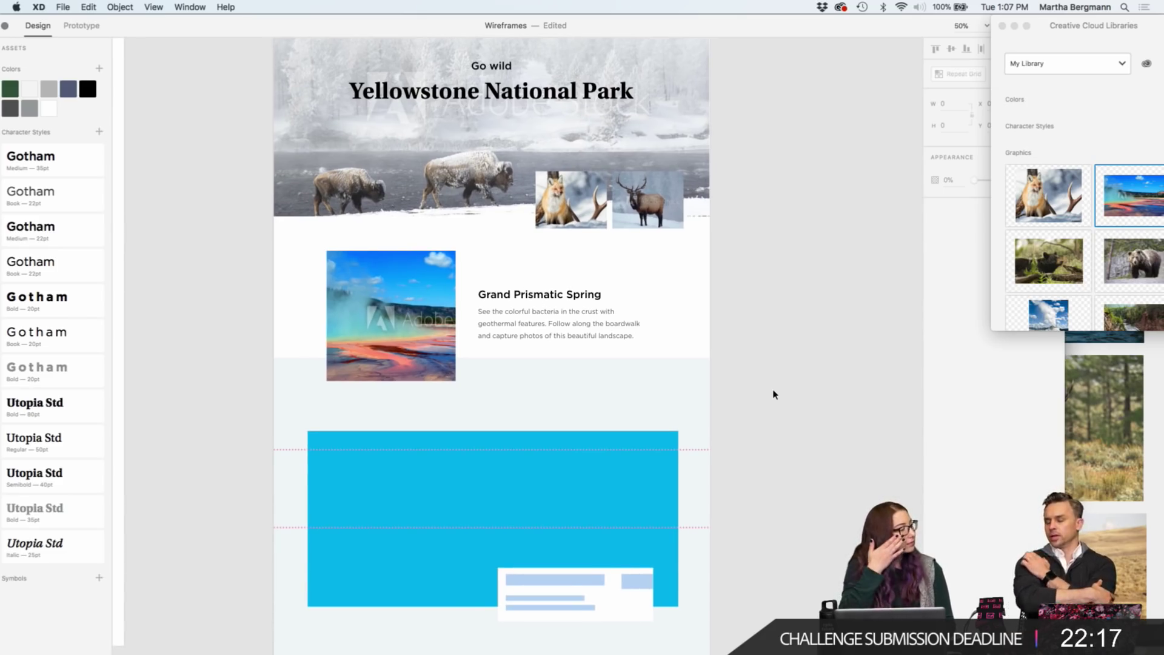
pyautogui.scroll(-1, 773, 394)
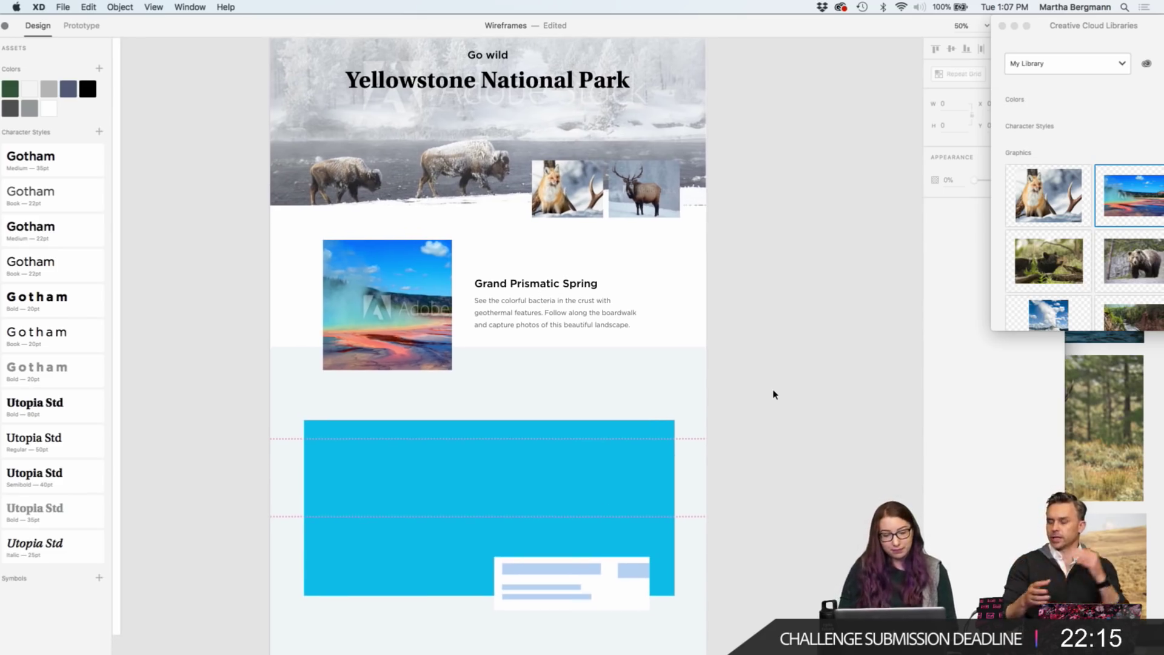
pyautogui.scroll(-5, 773, 394)
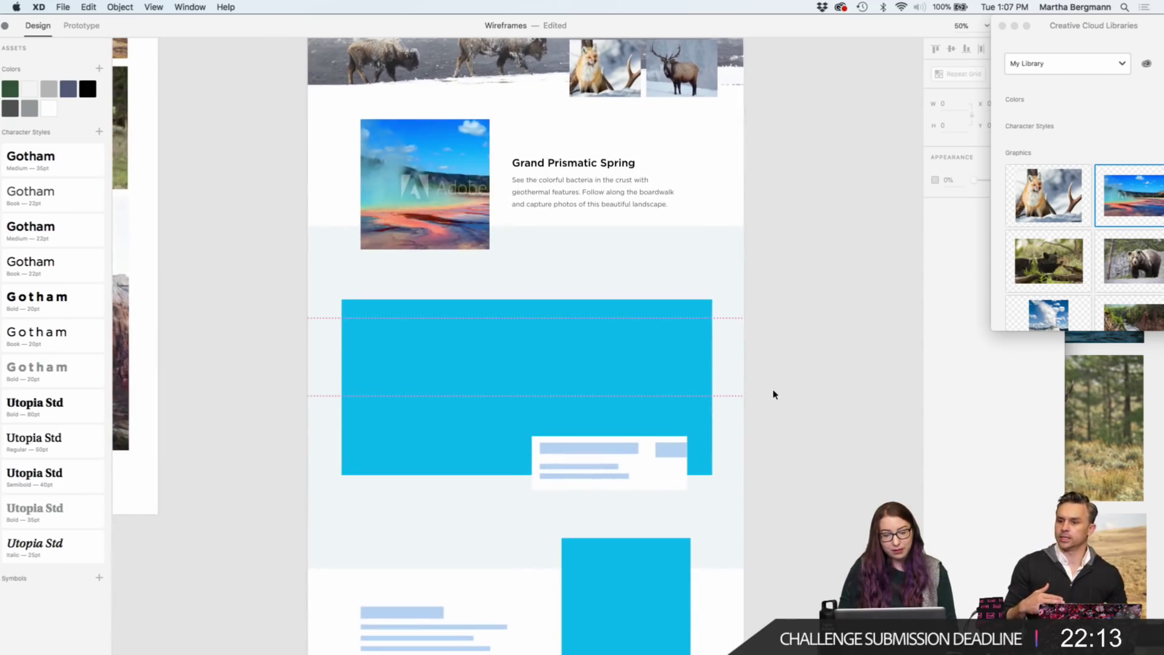
pyautogui.scroll(-3, 800, 380)
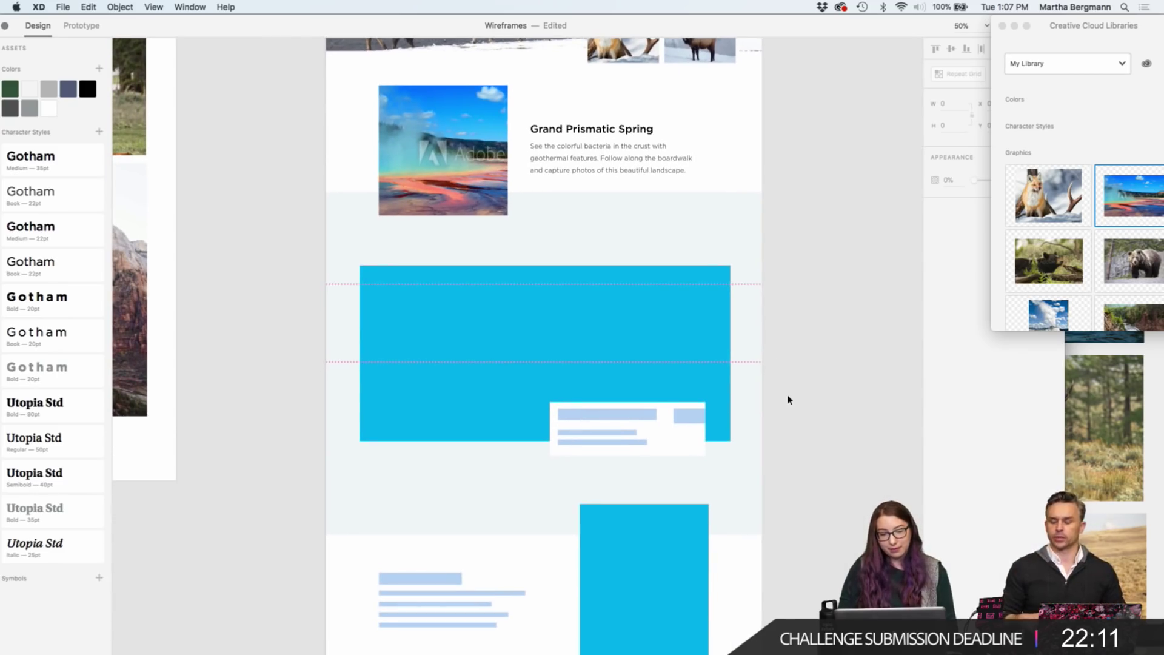
pyautogui.click(673, 206)
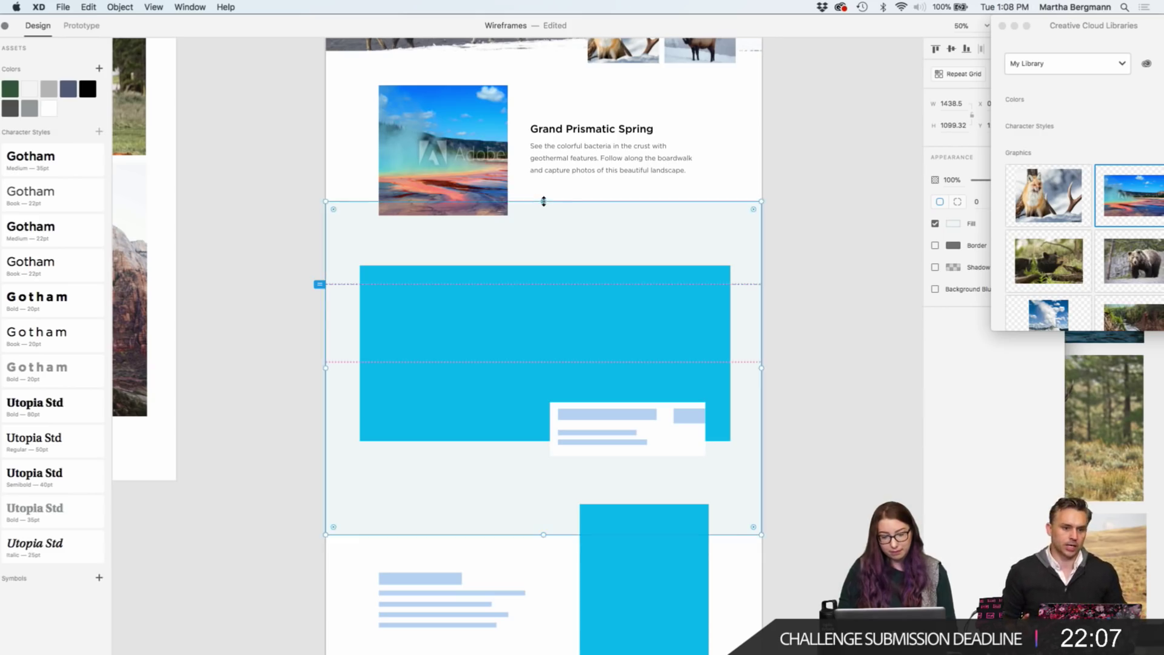
pyautogui.click(802, 231)
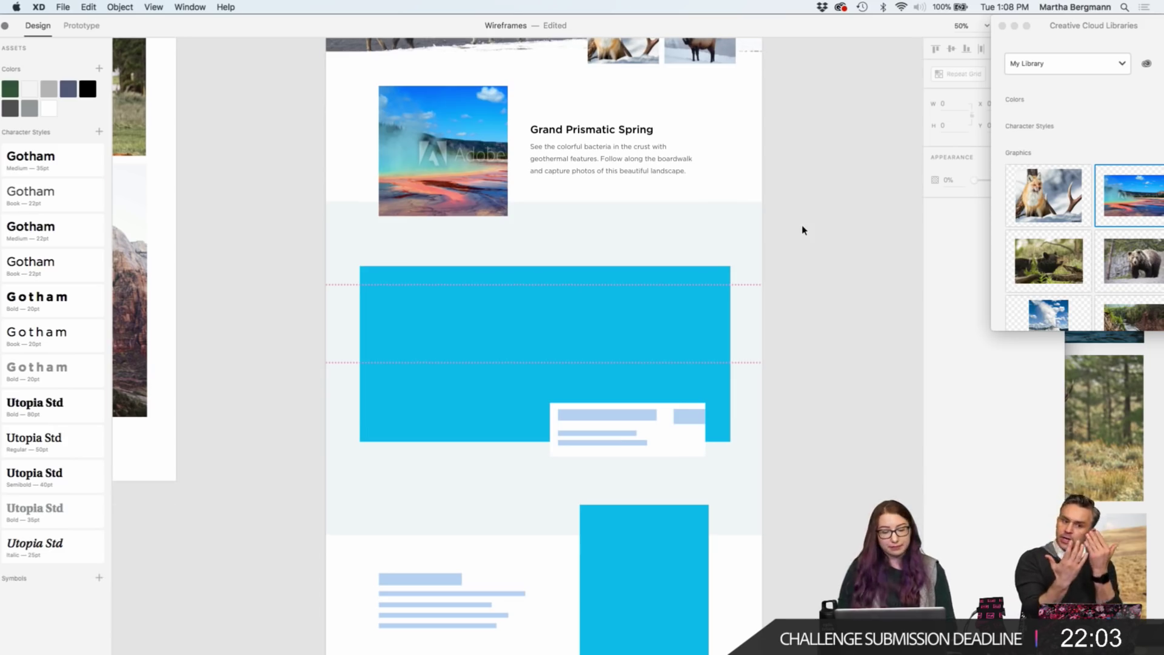
# Move the Creative Cloud Libraries window closer to the artboard so both columns of graphics are fully accessible.
pyautogui.scroll(5, 802, 230)
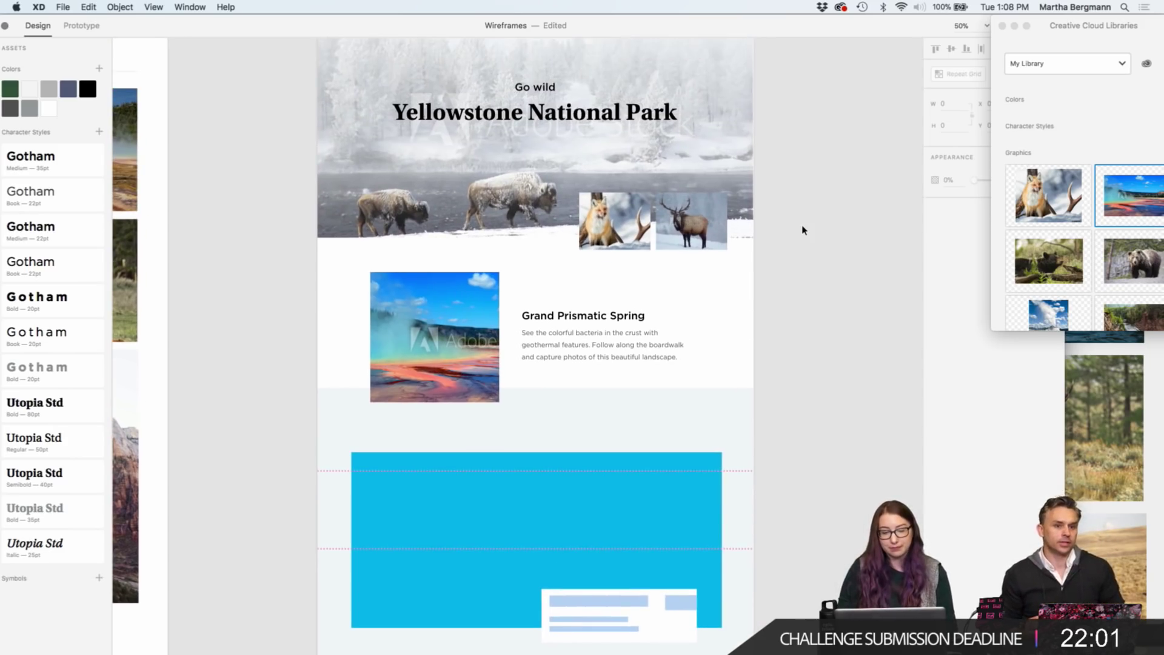
pyautogui.scroll(2, 802, 230)
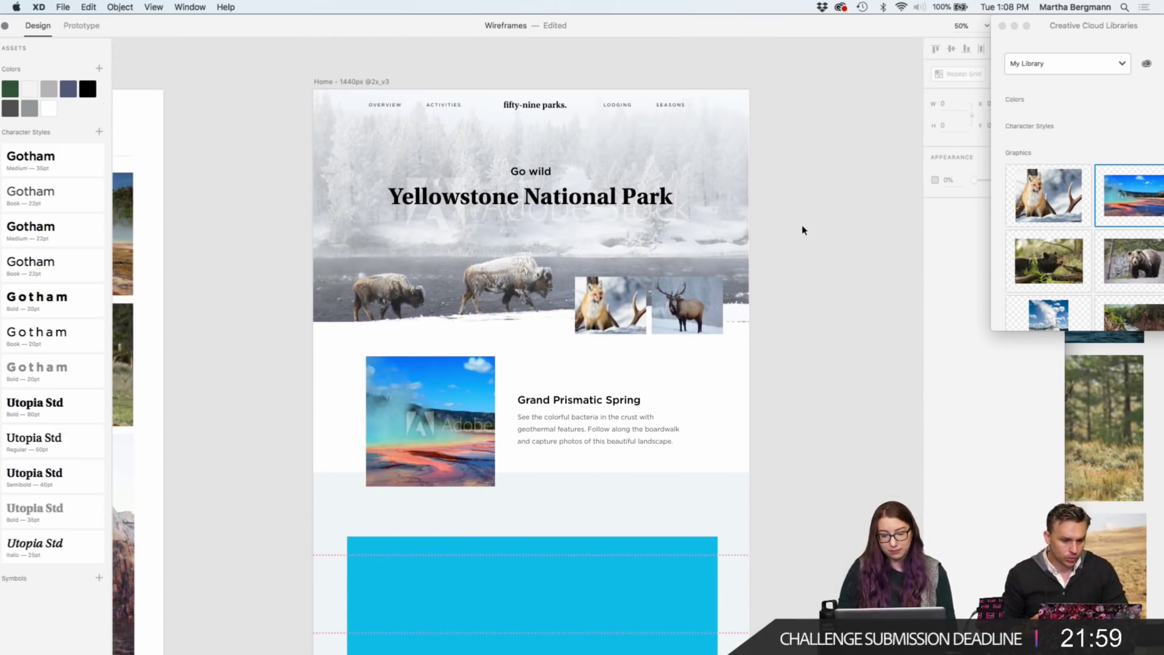
pyautogui.scroll(-8, 802, 231)
pyautogui.press('super+equal')
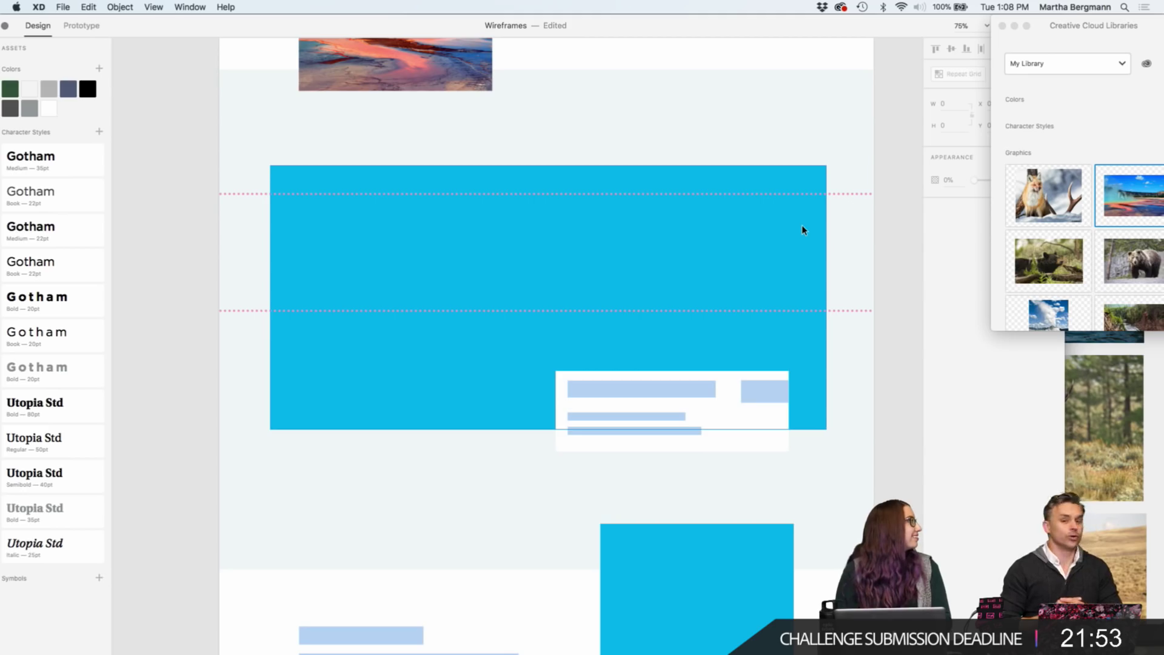
pyautogui.hscroll(3, 801, 229)
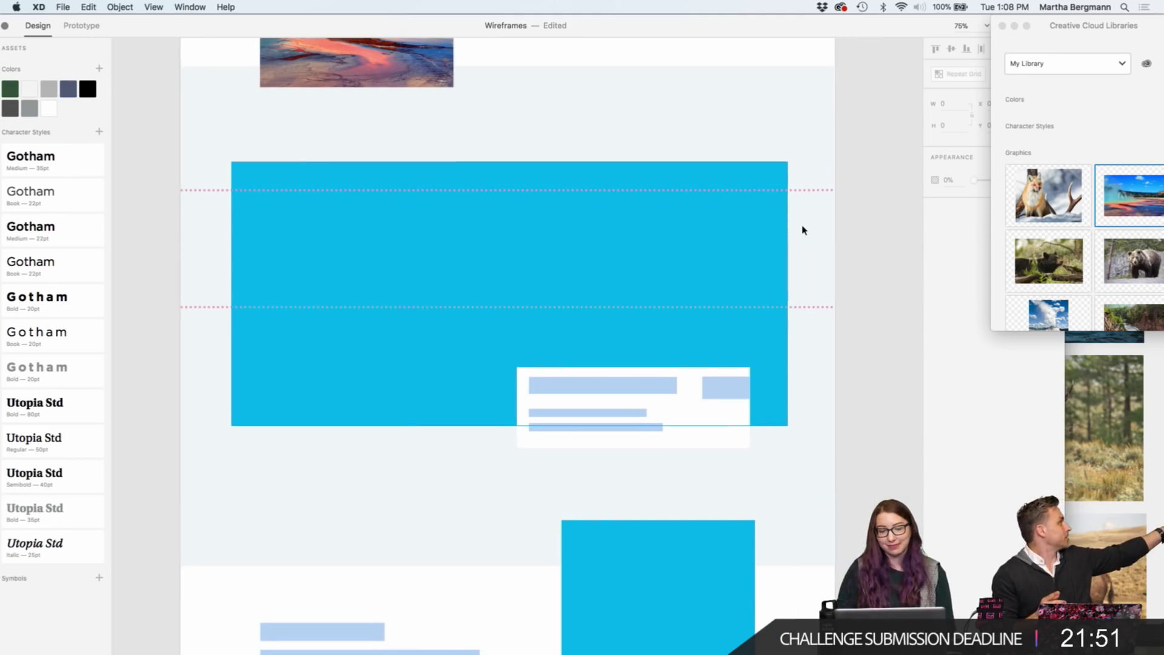
pyautogui.moveTo(1113, 23); pyautogui.dragTo(988, 7)
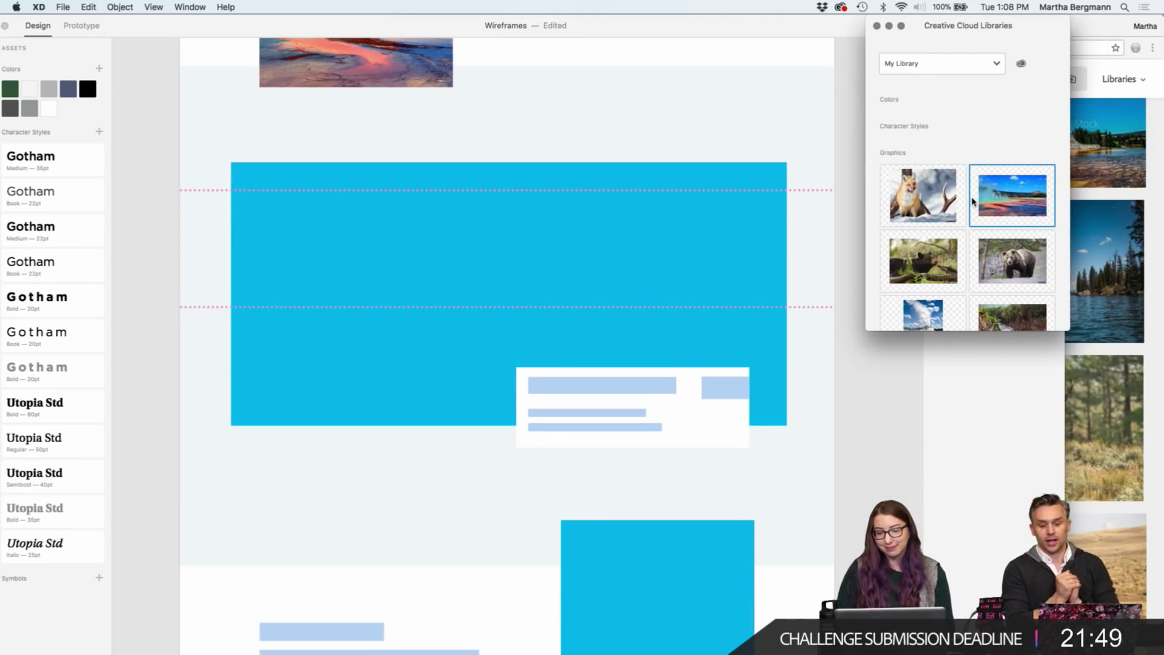
# Look through the library graphics and the remaining homepage sections for a photo suited to the placeholders.
pyautogui.scroll(-3, 973, 202)
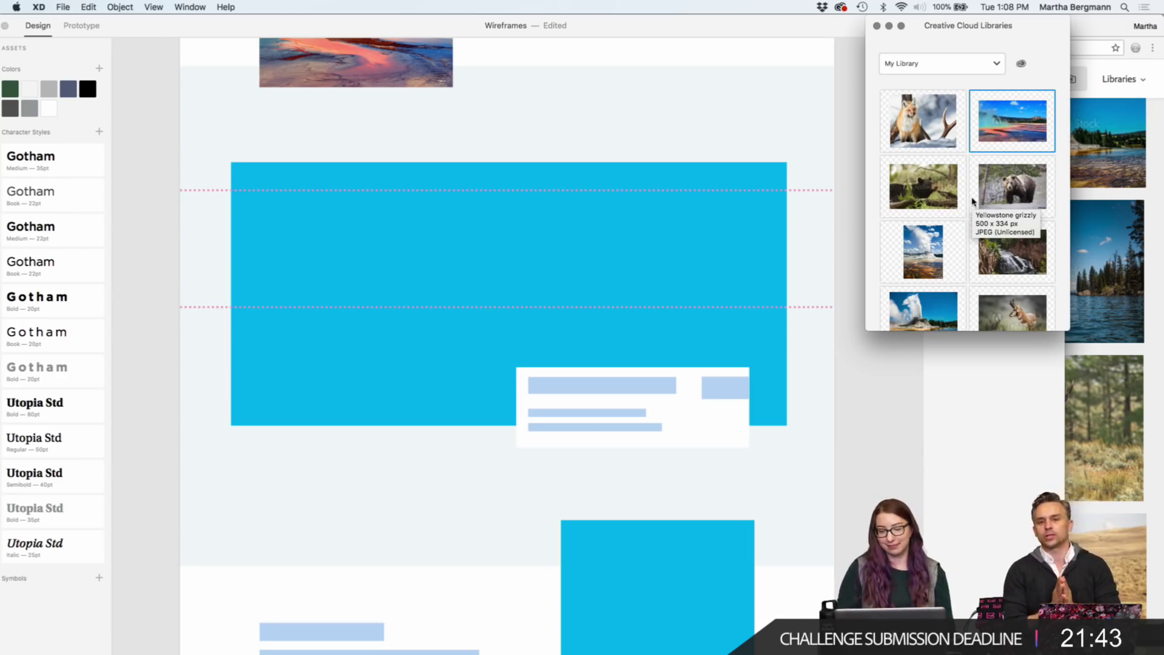
pyautogui.scroll(-3, 966, 240)
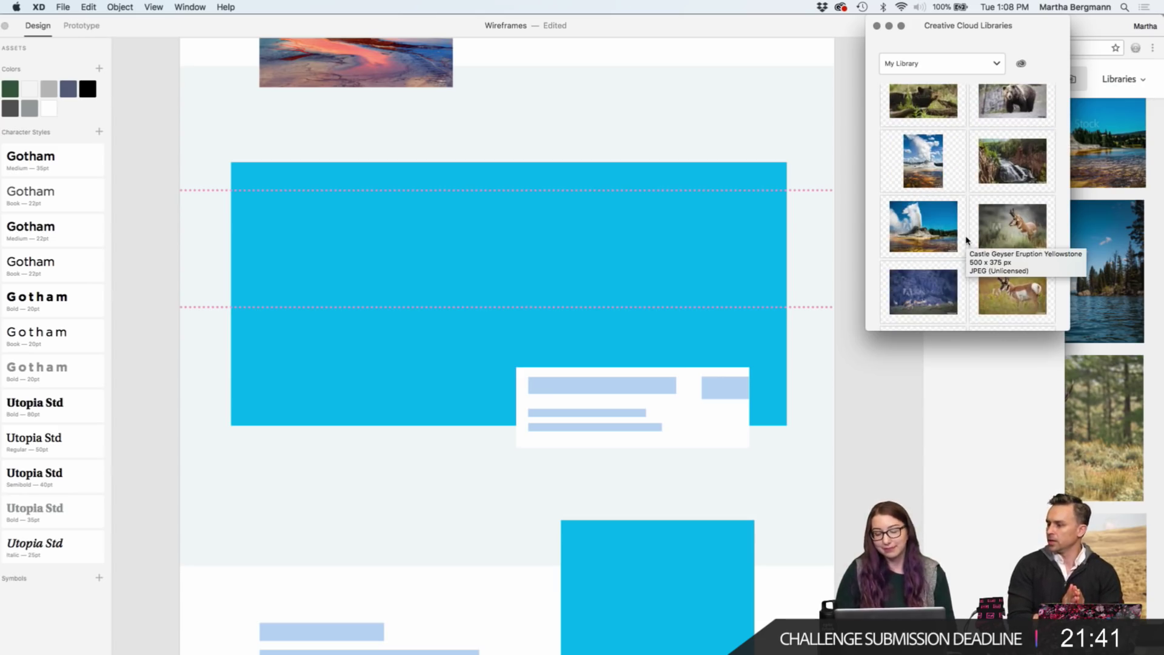
pyautogui.scroll(-2, 966, 240)
pyautogui.scroll(5, 696, 218)
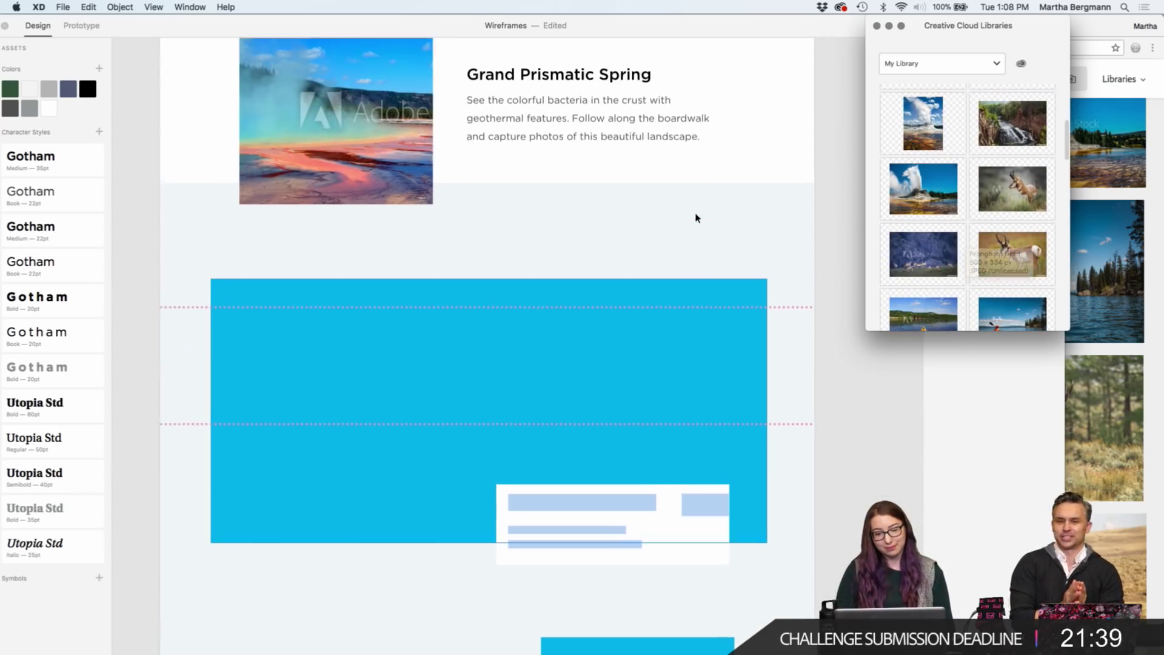
pyautogui.scroll(-5, 696, 218)
pyautogui.scroll(-4, 998, 227)
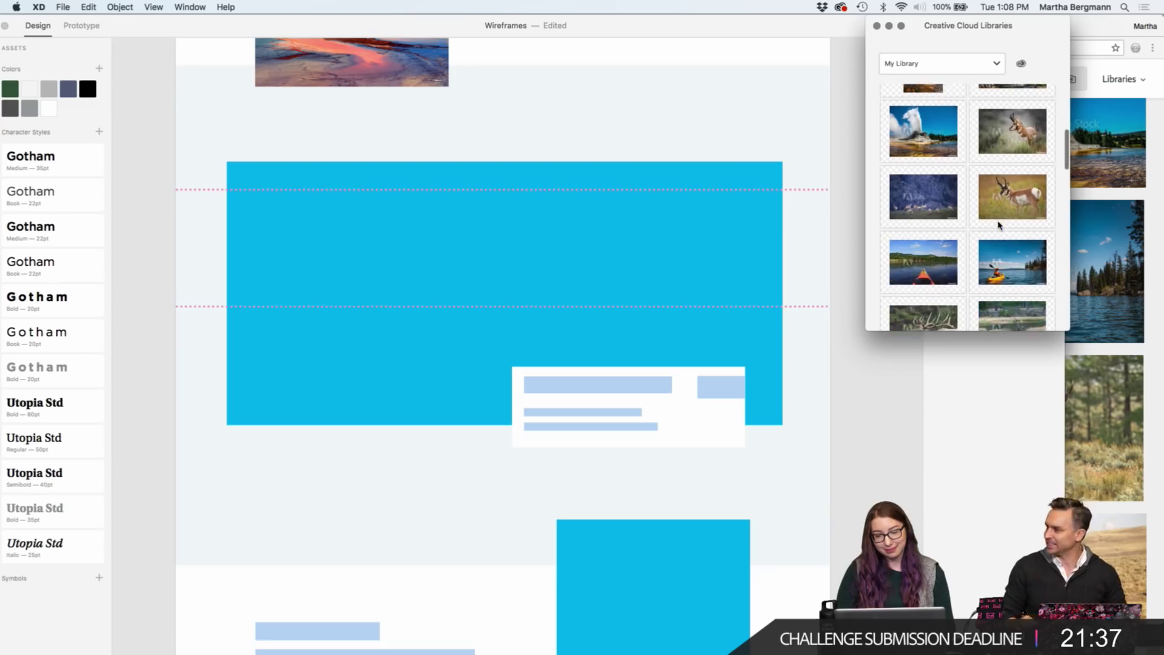
pyautogui.scroll(-3, 998, 225)
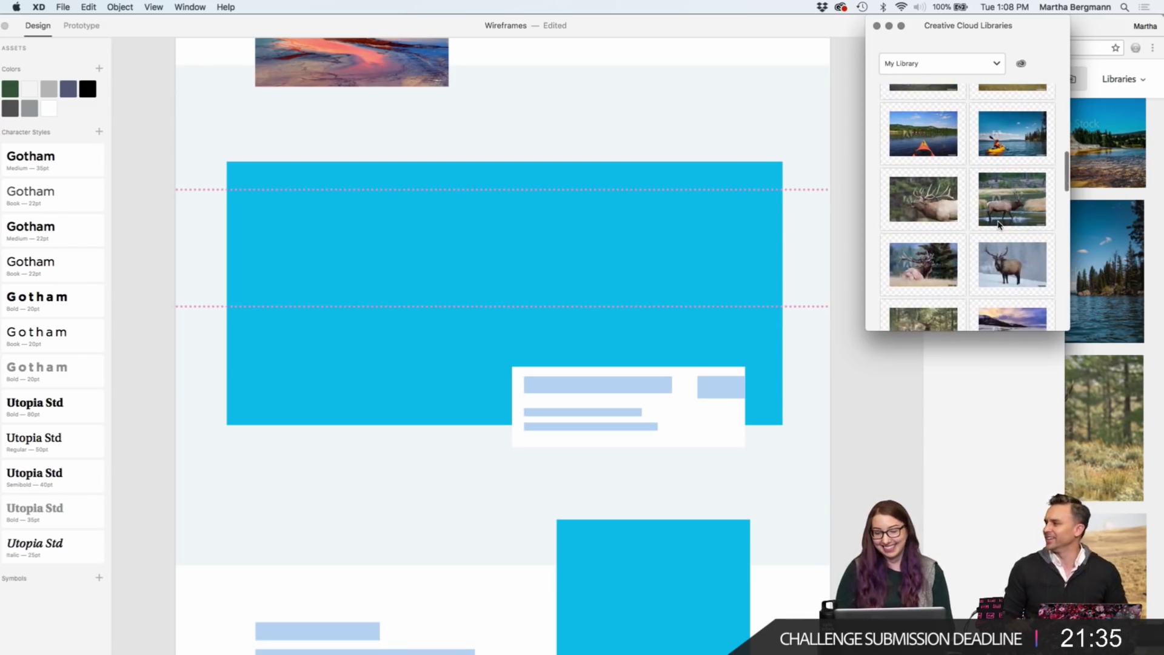
pyautogui.scroll(-5, 998, 224)
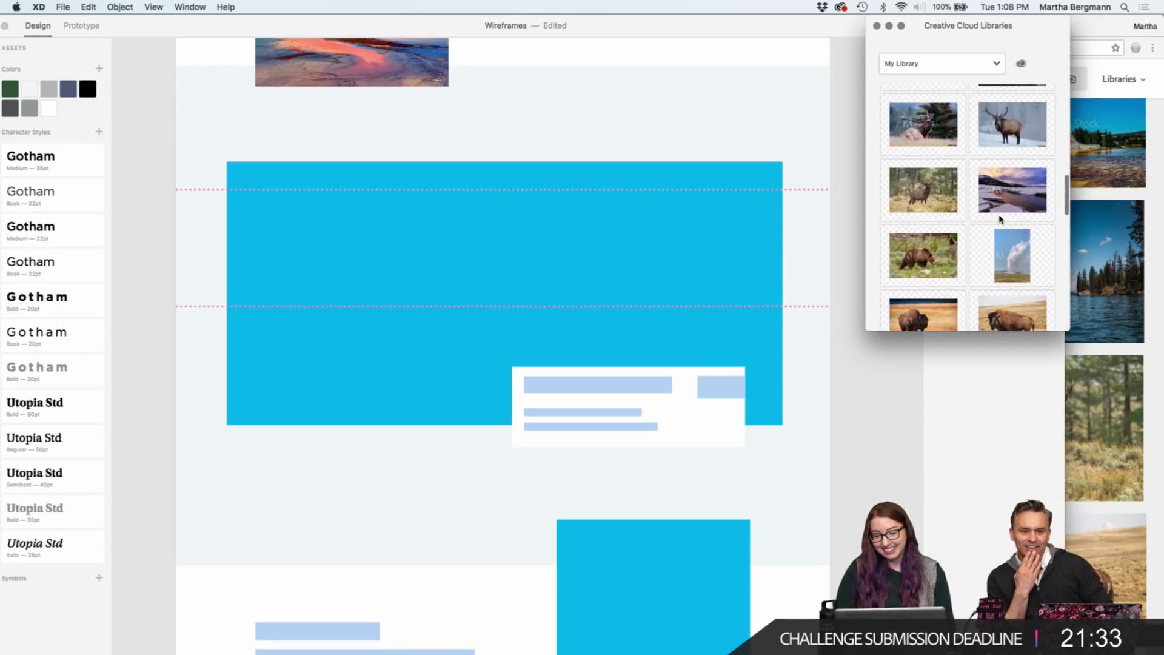
pyautogui.scroll(-5, 1017, 191)
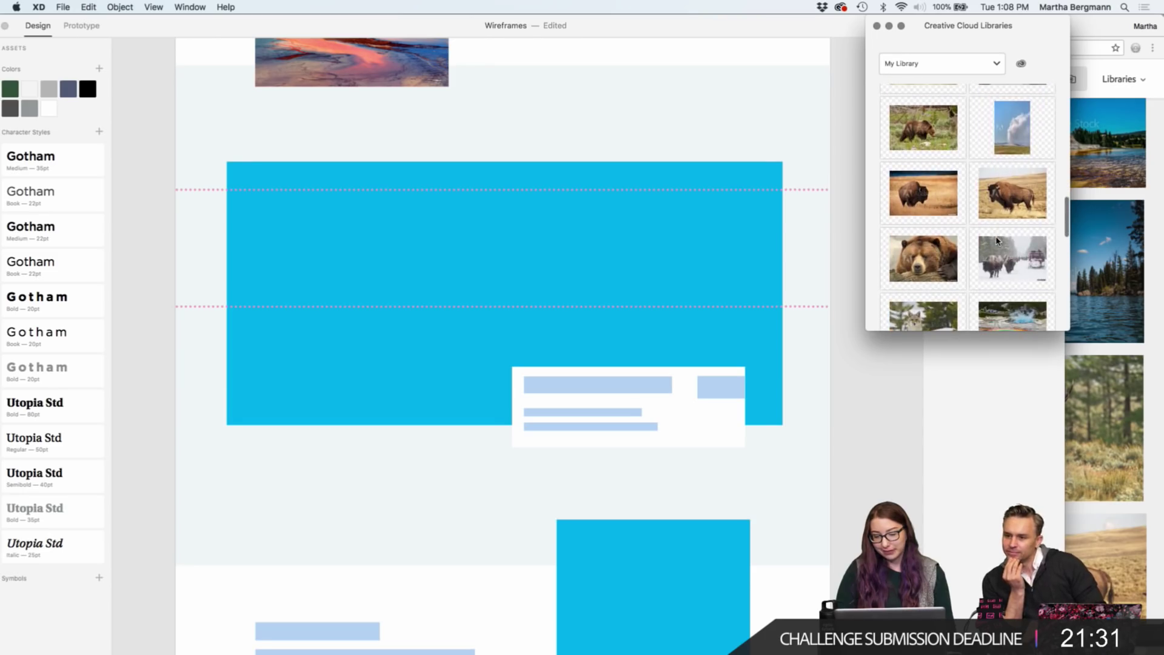
pyautogui.scroll(-2, 822, 513)
pyautogui.scroll(-10, 822, 513)
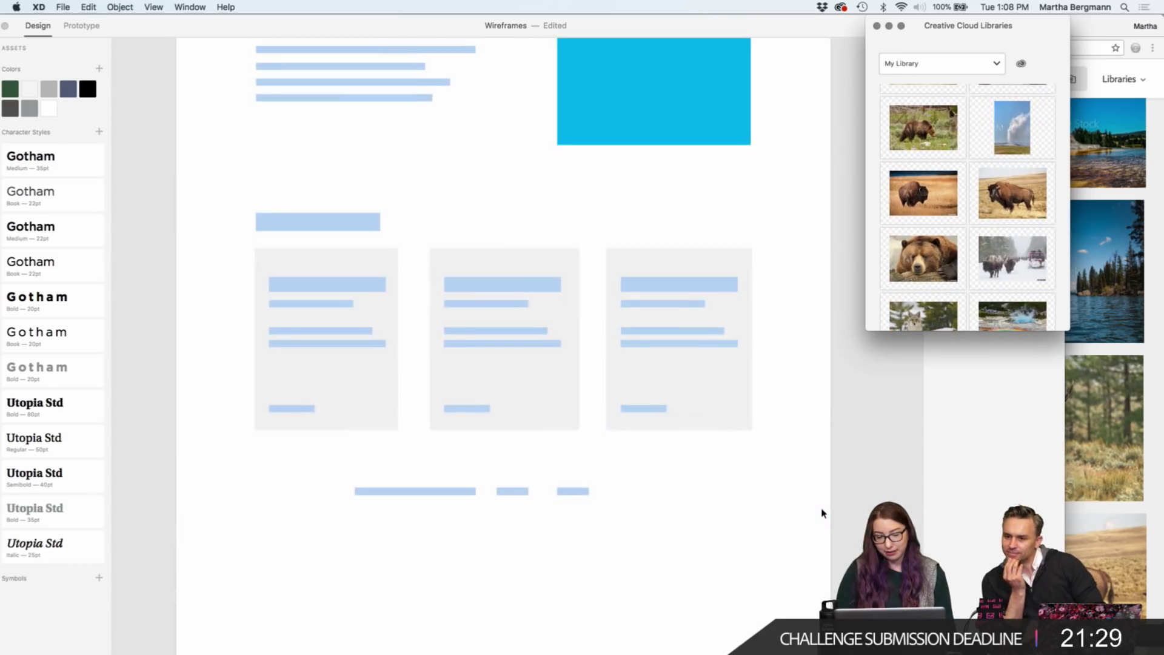
pyautogui.scroll(6, 823, 513)
pyautogui.scroll(6, 822, 513)
# Place the library photo of the blue-and-orange hot spring on the empty canvas beside the homepage artboard.
pyautogui.scroll(-3, 973, 280)
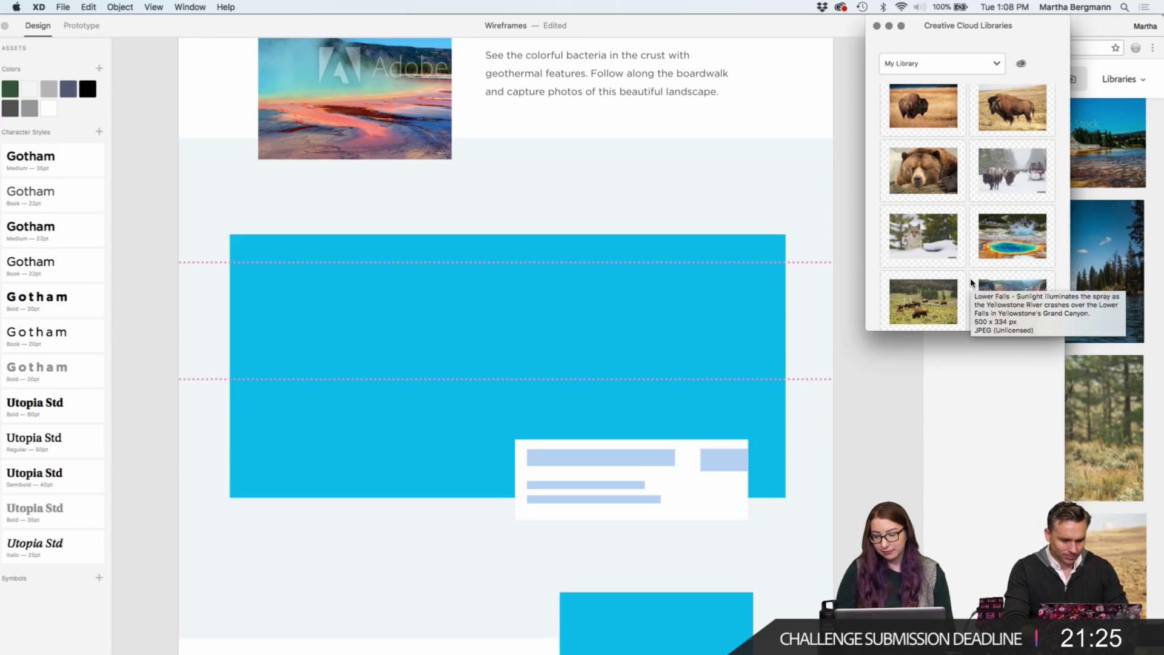
pyautogui.scroll(-1, 971, 283)
pyautogui.scroll(4, 759, 200)
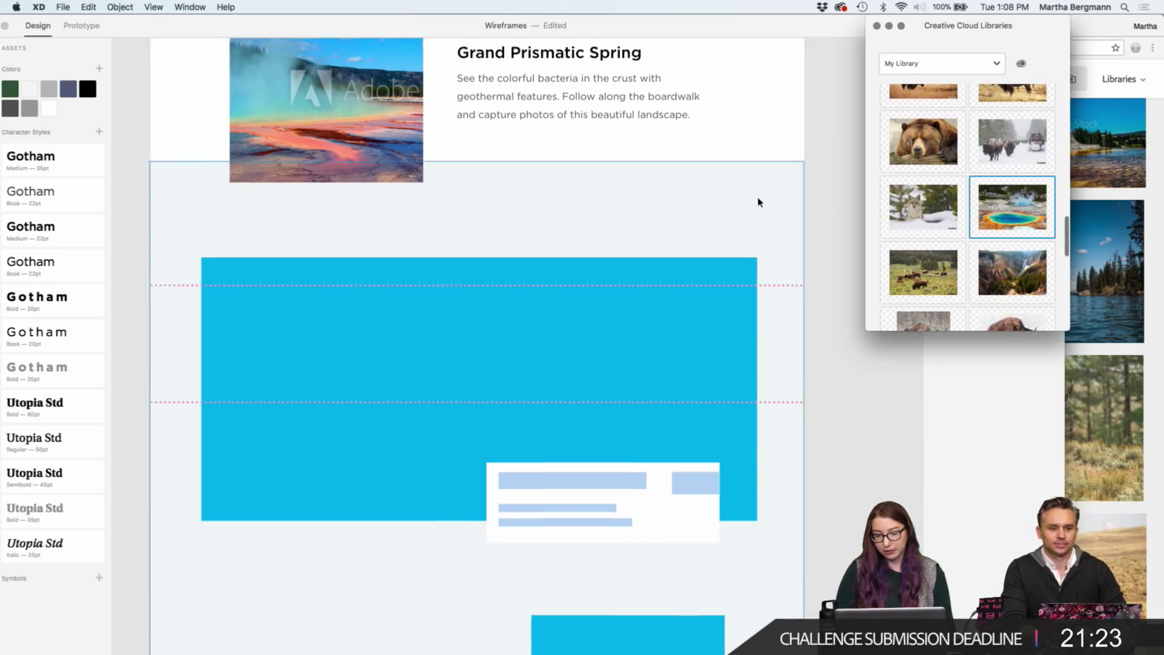
pyautogui.moveTo(1029, 217); pyautogui.dragTo(748, 233)
pyautogui.moveTo(591, 357); pyautogui.dragTo(812, 343)
# Paste a copy of the masked Grand Prismatic Spring photo over the new hot spring photo and remove the picture inside its mask.
pyautogui.hscroll(9, 494, 229)
pyautogui.press('super+v')
pyautogui.moveTo(504, 328); pyautogui.dragTo(497, 273)
pyautogui.doubleClick(513, 266)
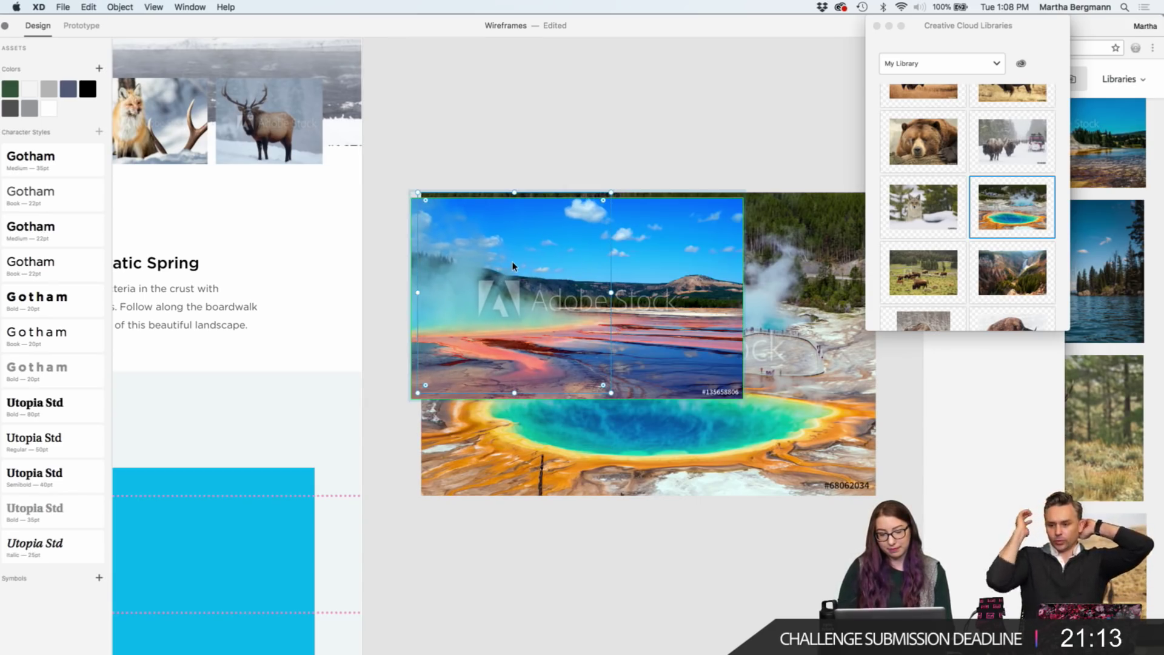
pyautogui.press('BackSpace')
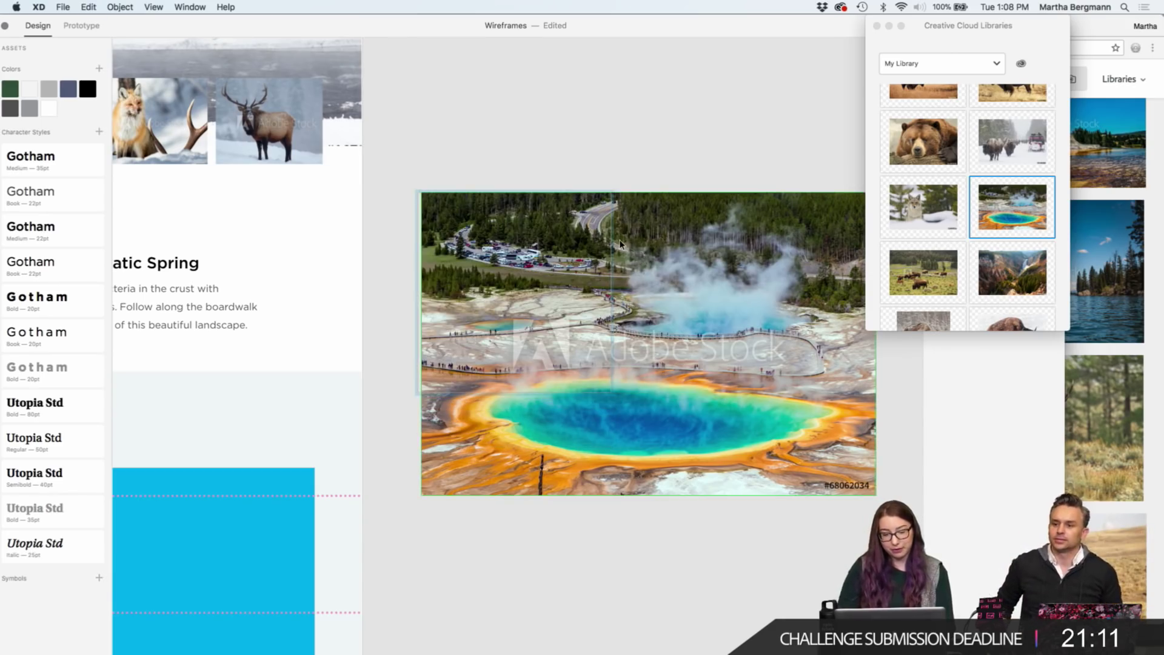
# Shift the hot spring photo down to uncover the emptied mask frame and delete that frame.
pyautogui.moveTo(688, 257); pyautogui.dragTo(684, 412)
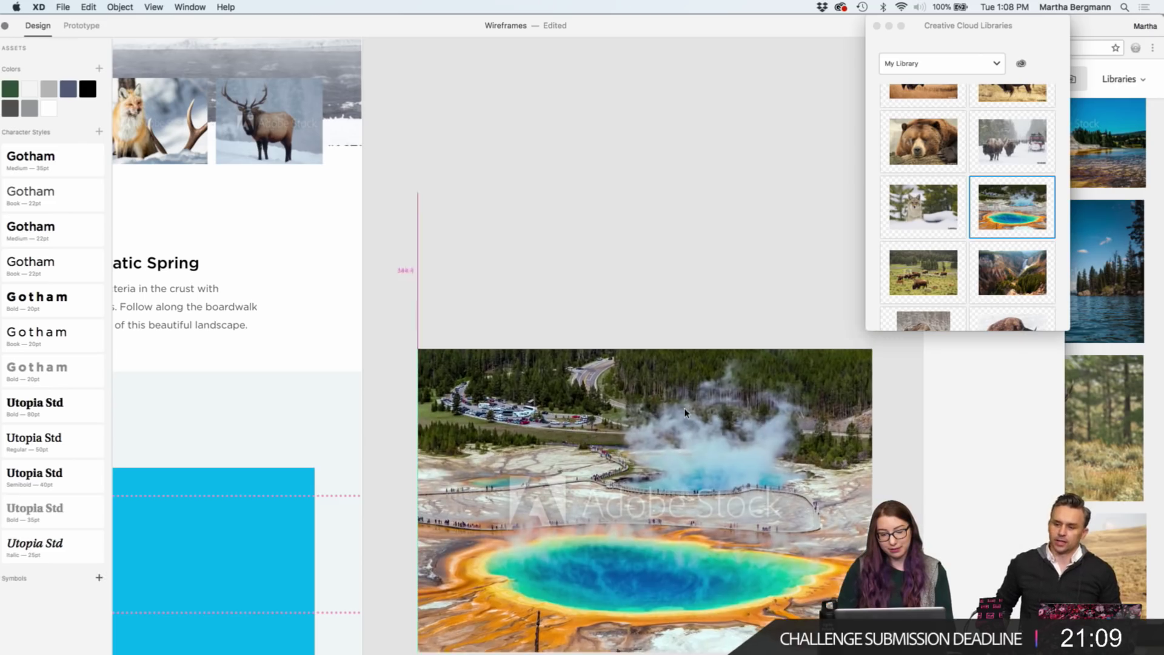
pyautogui.moveTo(431, 143); pyautogui.dragTo(667, 429)
pyautogui.press('Escape')
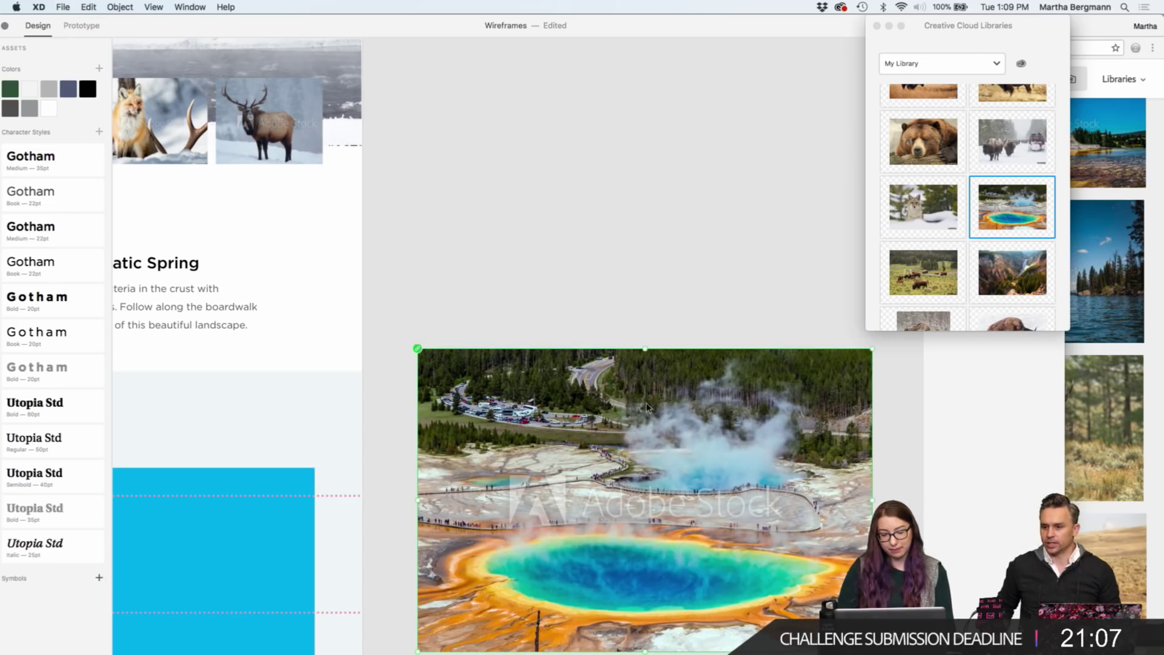
pyautogui.click(573, 252)
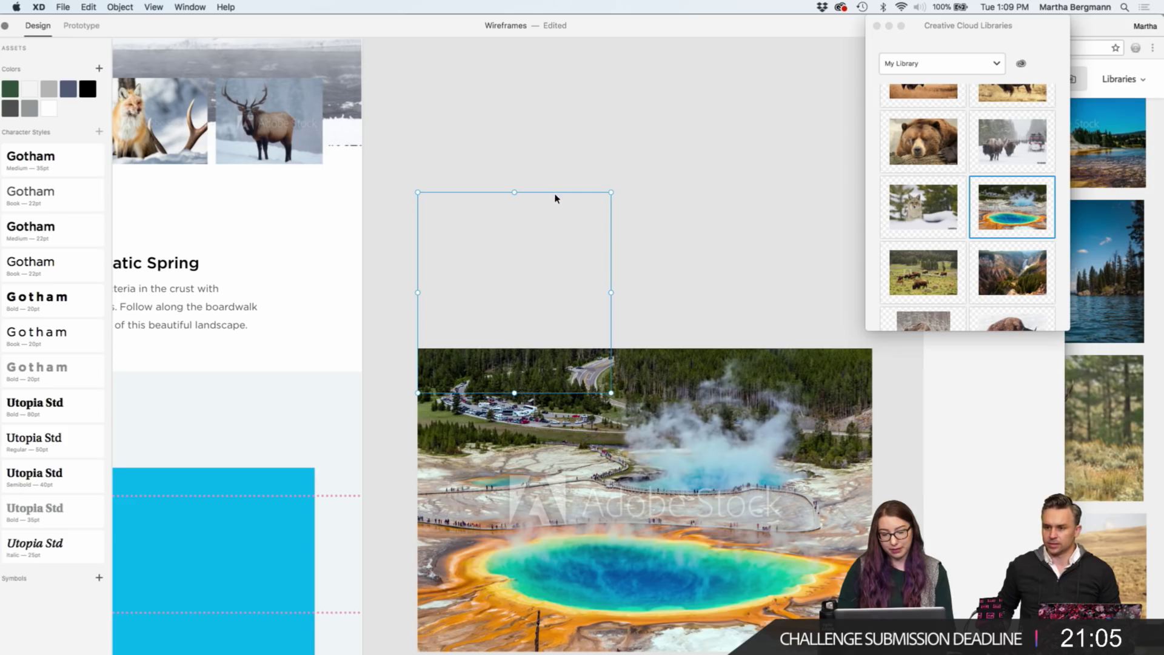
pyautogui.press('BackSpace')
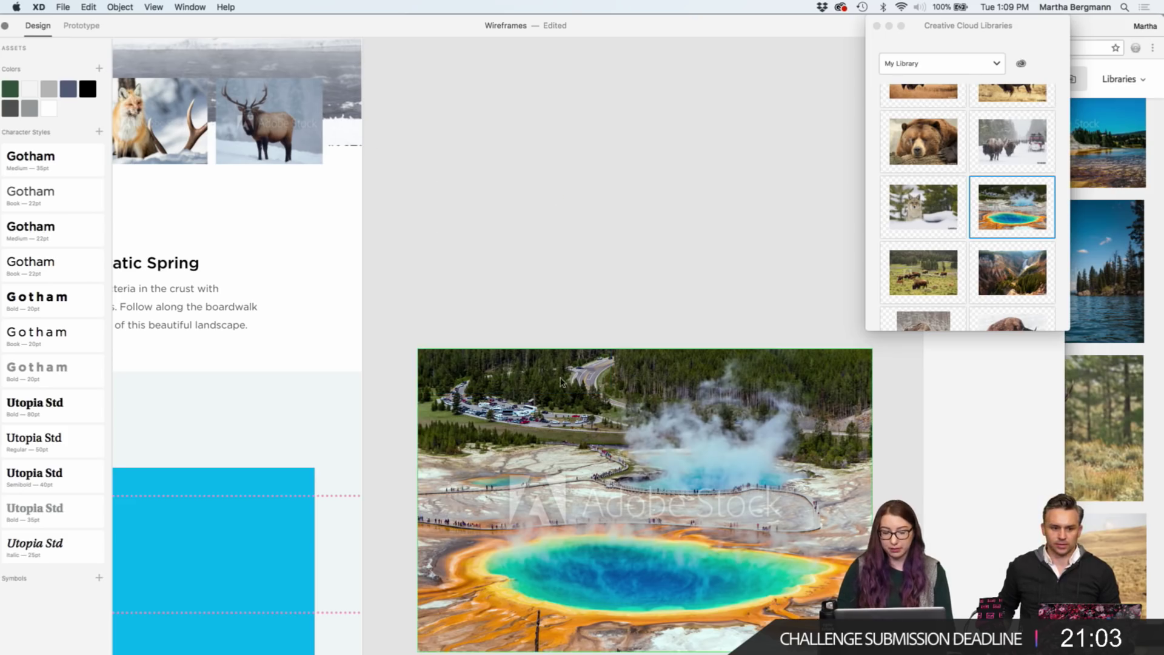
# Duplicate the section's masked Grand Prismatic Spring photo onto the repositioned hot spring photo and delete the picture inside the duplicate.
pyautogui.scroll(-3, 585, 265)
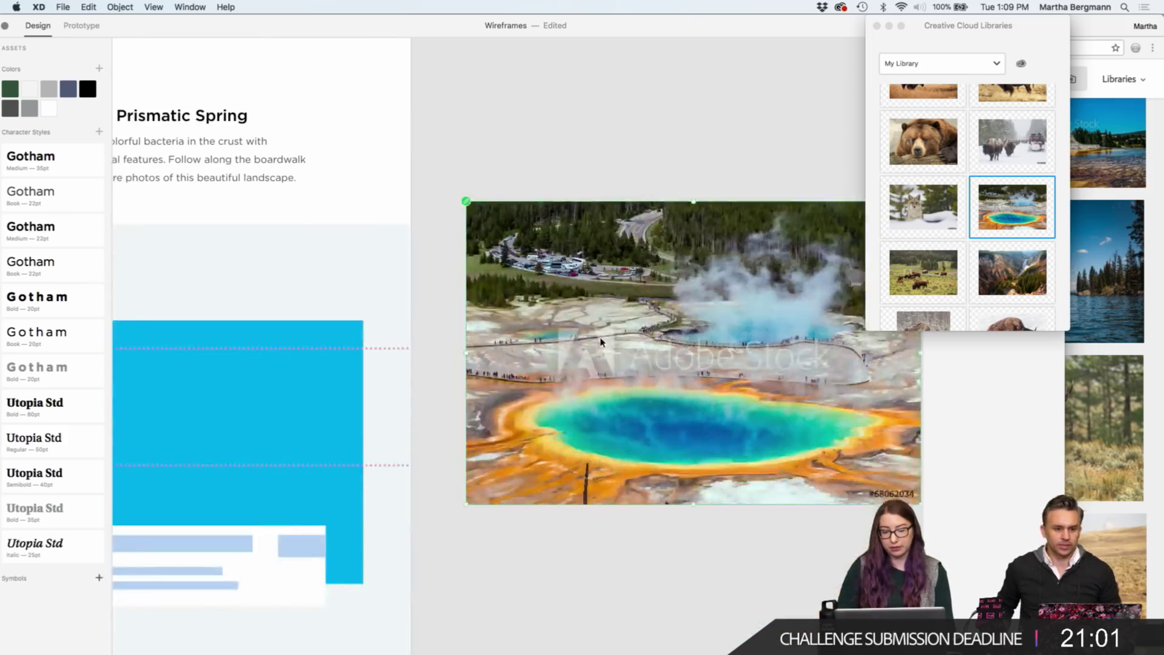
pyautogui.moveTo(513, 280); pyautogui.dragTo(587, 162)
pyautogui.hscroll(-3, 588, 163)
pyautogui.click(197, 237)
pyautogui.press('super+c')
pyautogui.hscroll(5, 473, 188)
pyautogui.press('super+v')
pyautogui.moveTo(318, 342); pyautogui.dragTo(582, 266)
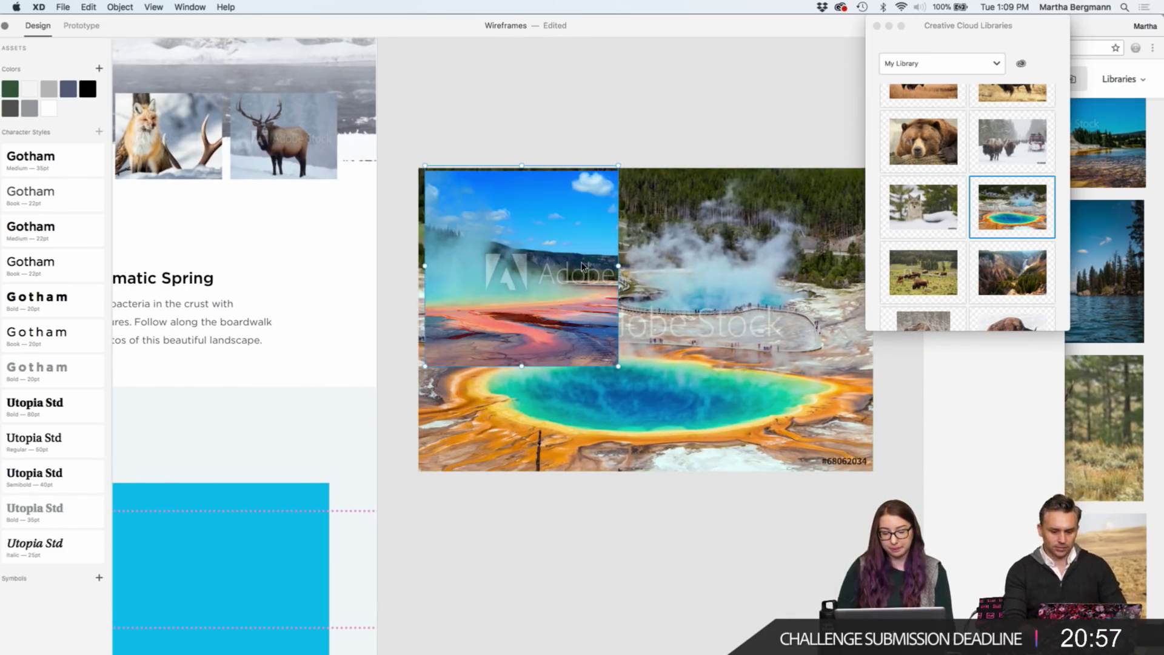
pyautogui.doubleClick(582, 266)
pyautogui.press('Delete')
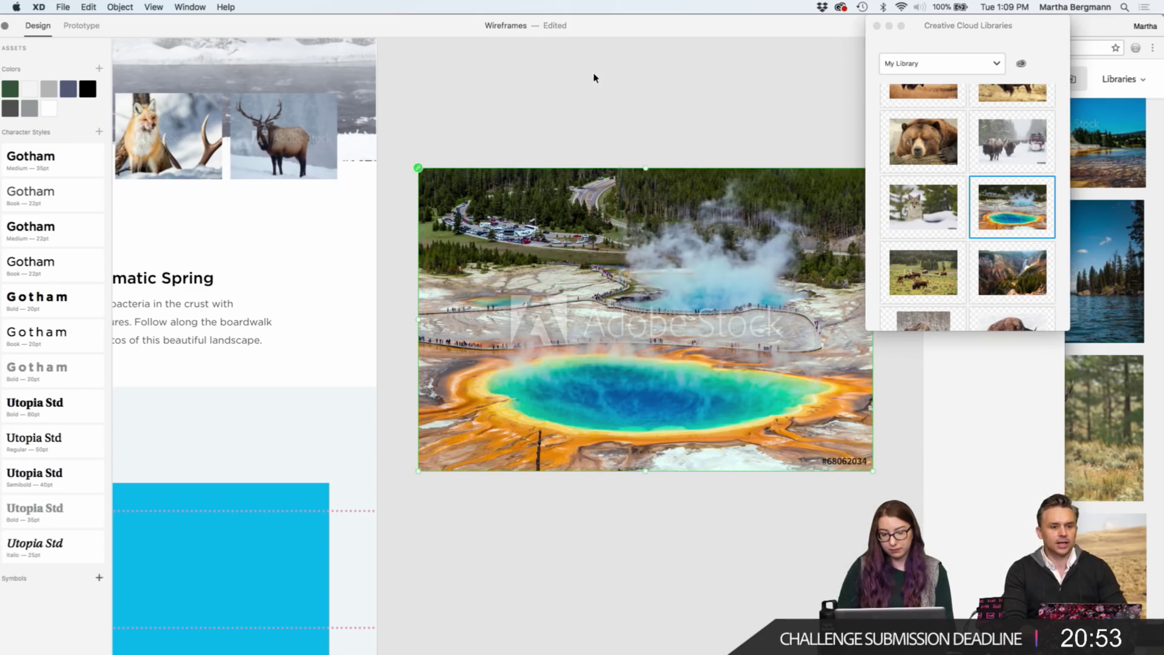
# Try to mask the hot spring photo with the emptied frame after moving the photo down, and discard the frame.
pyautogui.moveTo(669, 291); pyautogui.dragTo(650, 413)
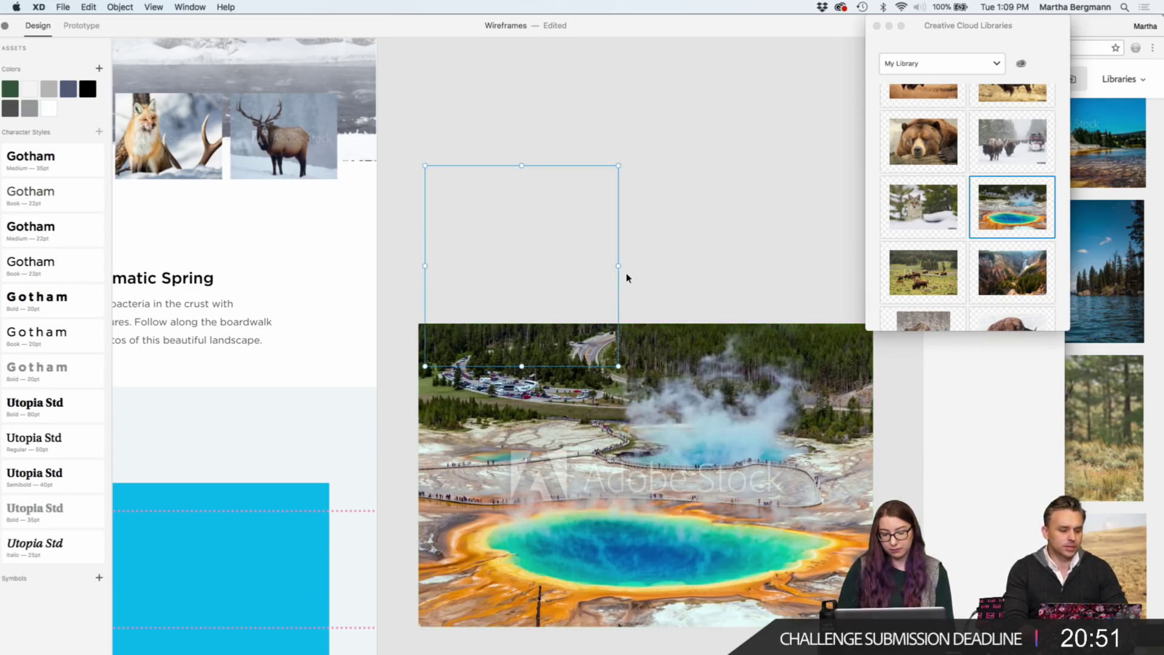
pyautogui.click(623, 273)
pyautogui.click(186, 4)
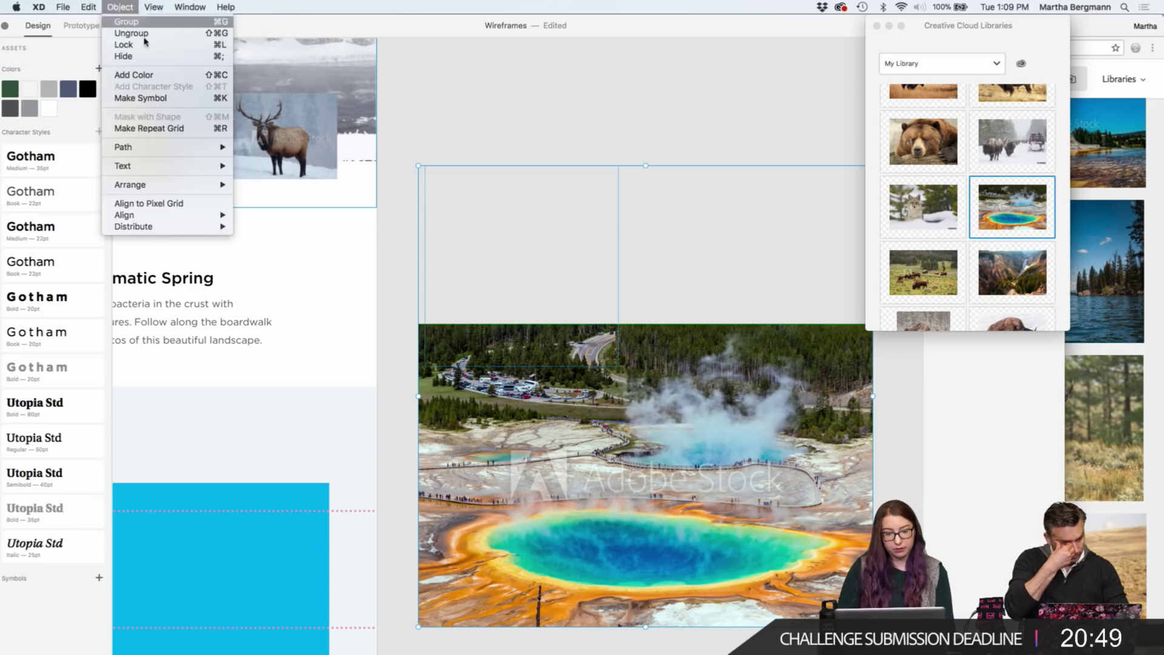
pyautogui.click(432, 132)
pyautogui.click(432, 132)
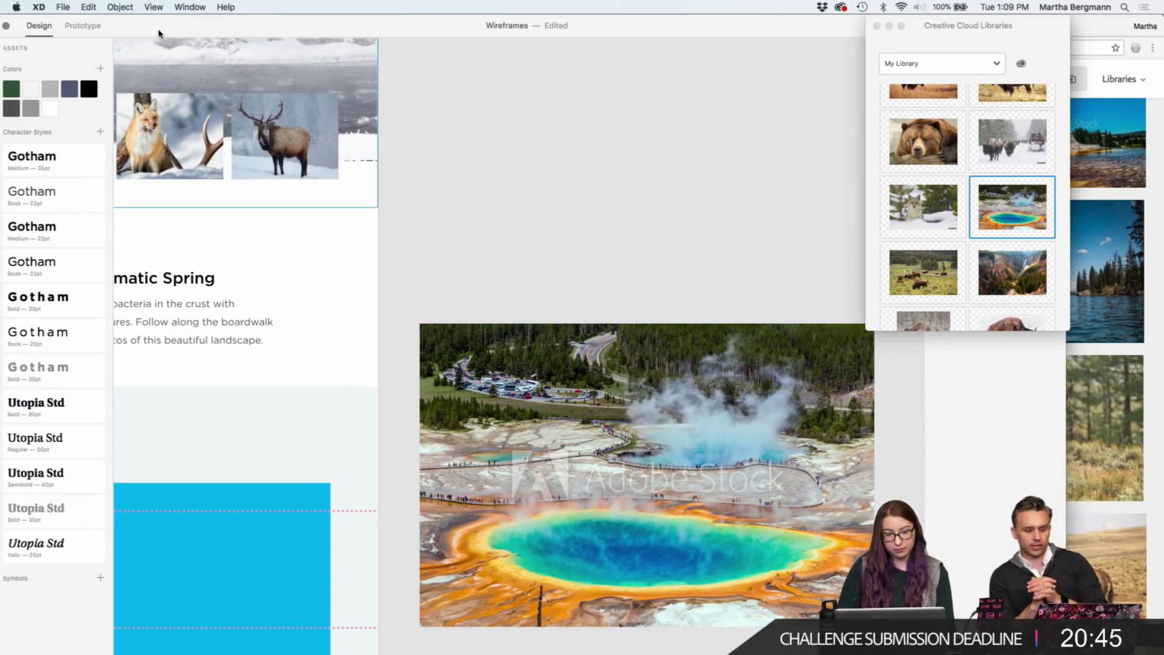
# Bring the drawing tools into view, draw a tall rectangle over the hot spring photo and mask the photo with it.
pyautogui.moveTo(152, 34); pyautogui.dragTo(206, 17)
pyautogui.click(34, 74)
pyautogui.moveTo(513, 331); pyautogui.dragTo(724, 585)
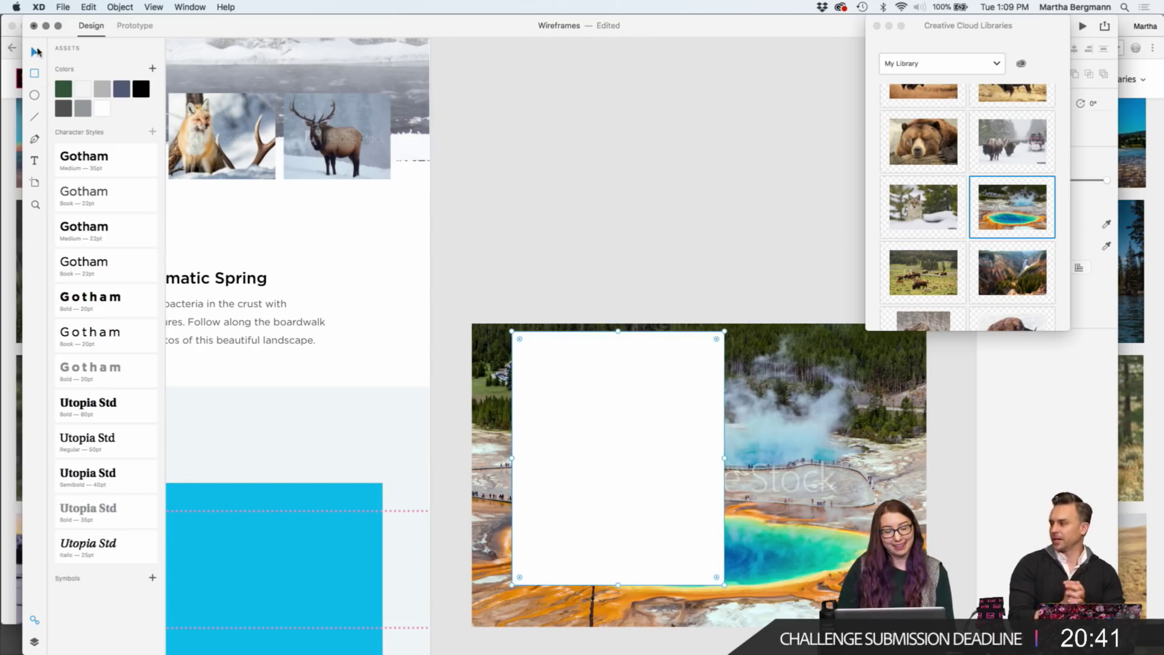
pyautogui.keyDown('shift'); pyautogui.click(493, 352); pyautogui.keyUp('shift')
pyautogui.click(119, 7)
pyautogui.click(147, 116)
# Move the masked hot spring photo onto the artboard and resize it to exactly cover the existing Grand Prismatic Spring photo.
pyautogui.press('super+equal')
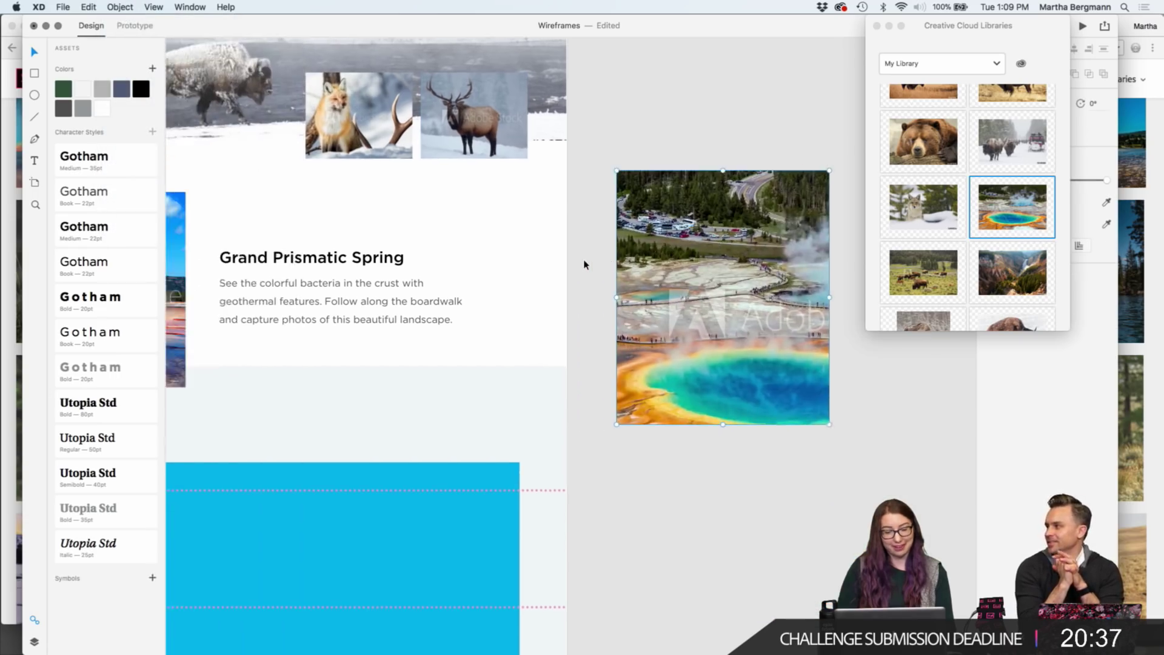
pyautogui.press('super+minus')
pyautogui.moveTo(781, 316); pyautogui.dragTo(499, 331)
pyautogui.press('super+equal')
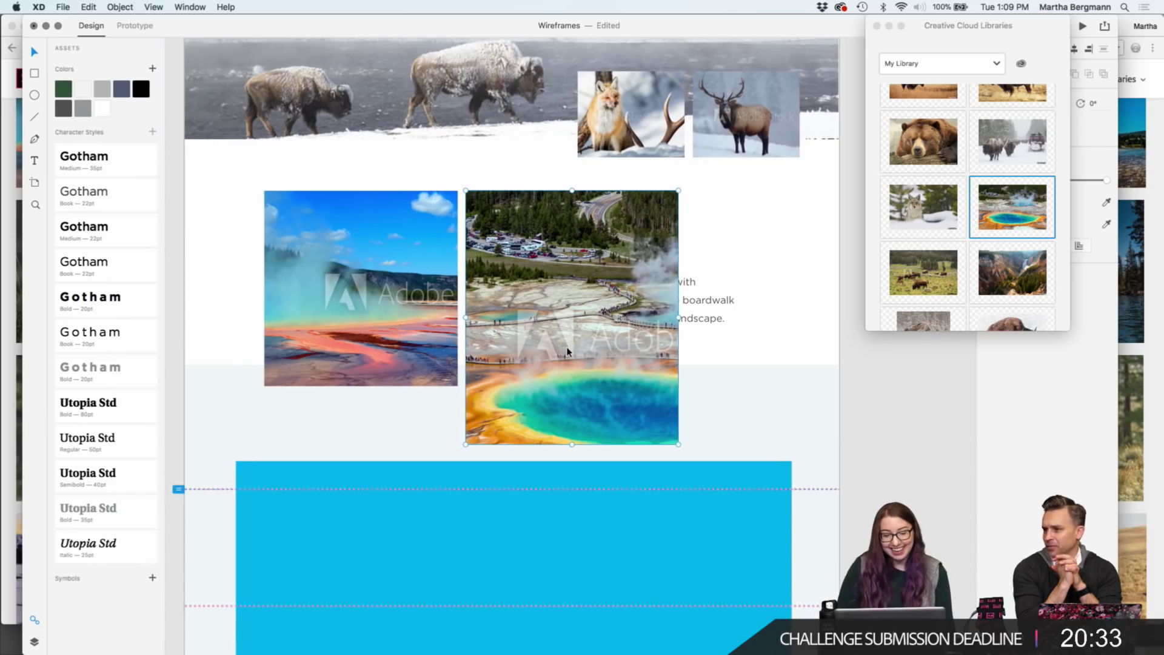
pyautogui.moveTo(679, 441); pyautogui.dragTo(629, 386)
pyautogui.moveTo(549, 242); pyautogui.dragTo(348, 243)
pyautogui.moveTo(428, 288); pyautogui.dragTo(457, 288)
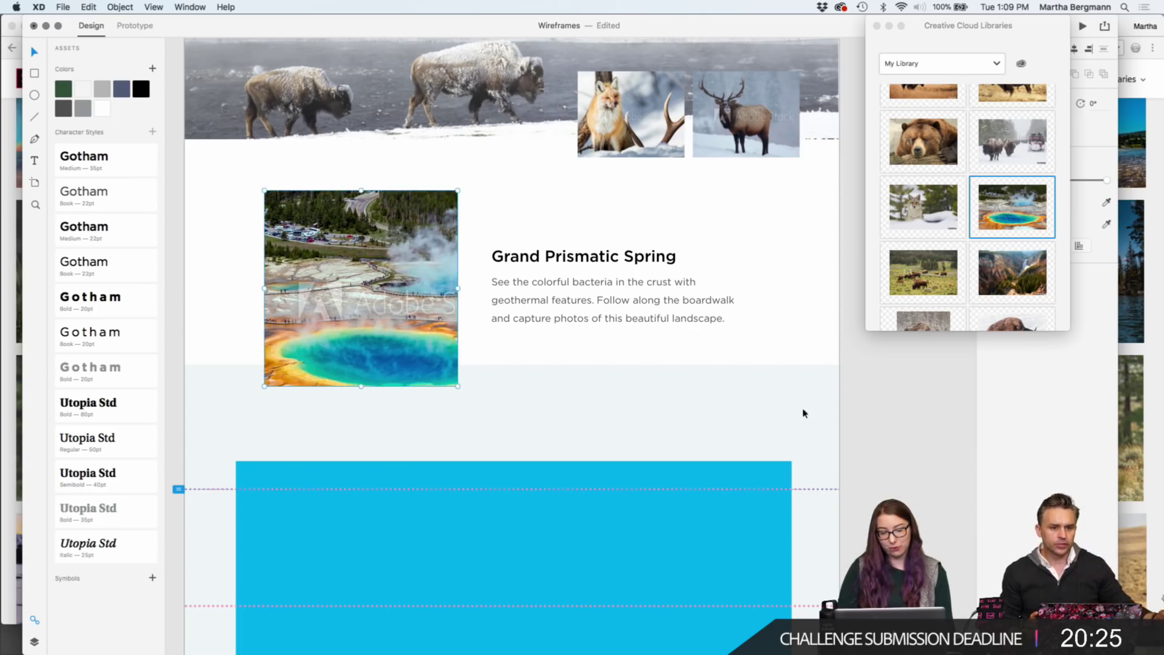
# Pull the masked hot spring photo out of the section to the empty canvas left of the homepage artboard.
pyautogui.hscroll(-5, 373, 266)
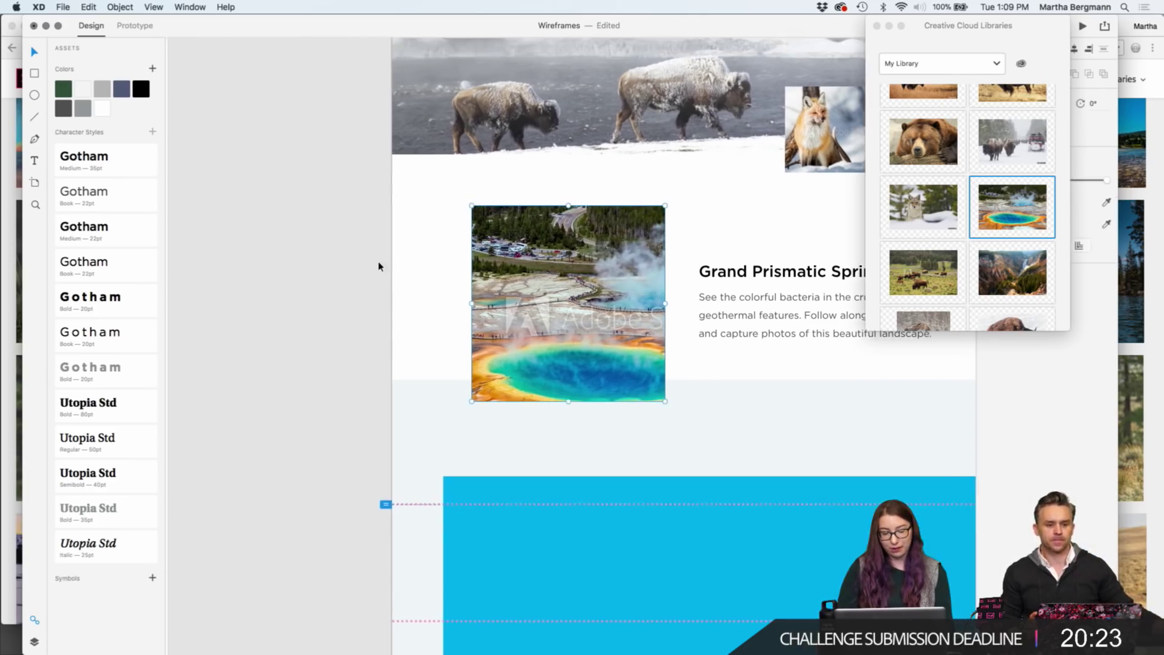
pyautogui.moveTo(562, 272); pyautogui.dragTo(301, 272)
pyautogui.doubleClick(296, 294)
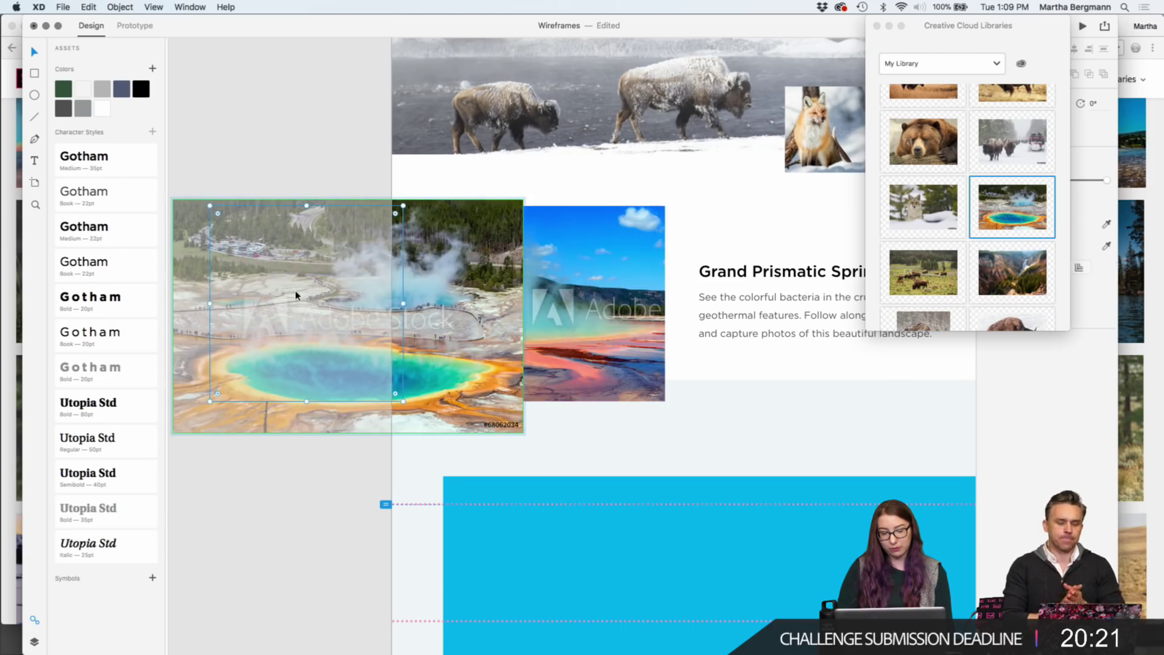
pyautogui.press('Escape')
pyautogui.moveTo(395, 311); pyautogui.dragTo(333, 307)
# Relocate the masked hot spring photo to the empty canvas right of the homepage artboard.
pyautogui.hscroll(-6, 451, 360)
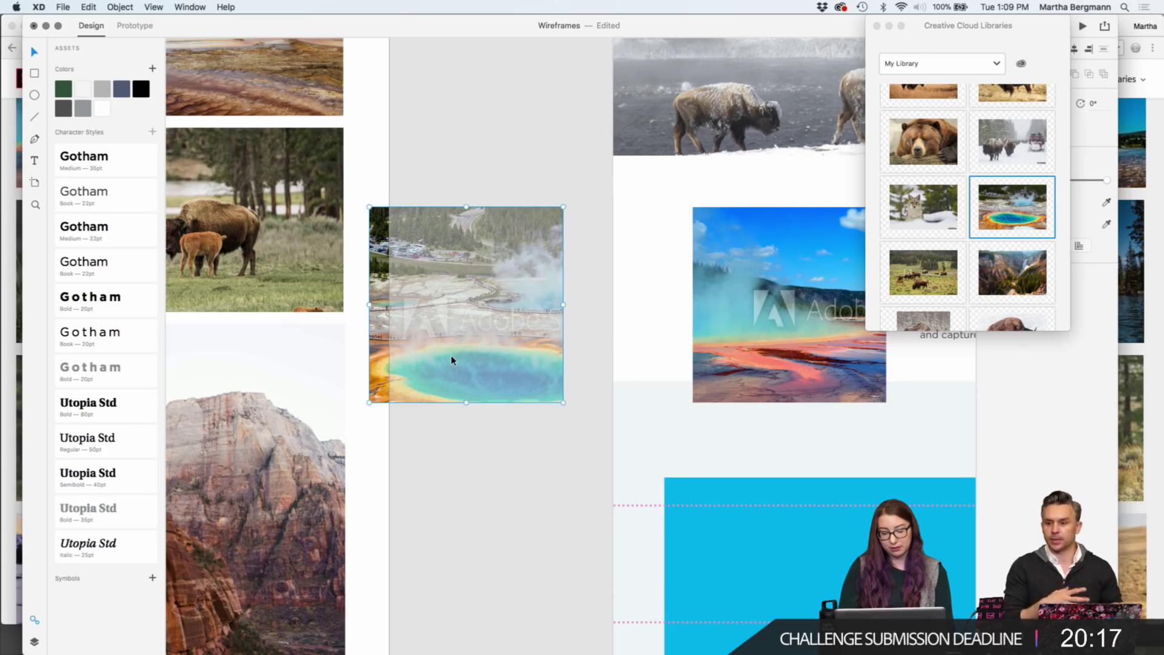
pyautogui.press('cmd+x')
pyautogui.hscroll(12, 761, 362)
pyautogui.press('cmd+v')
pyautogui.moveTo(578, 322); pyautogui.dragTo(739, 291)
# Move the section's original Grand Prismatic Spring photo off the artboard and align it beside the masked hot spring photo.
pyautogui.click(170, 241)
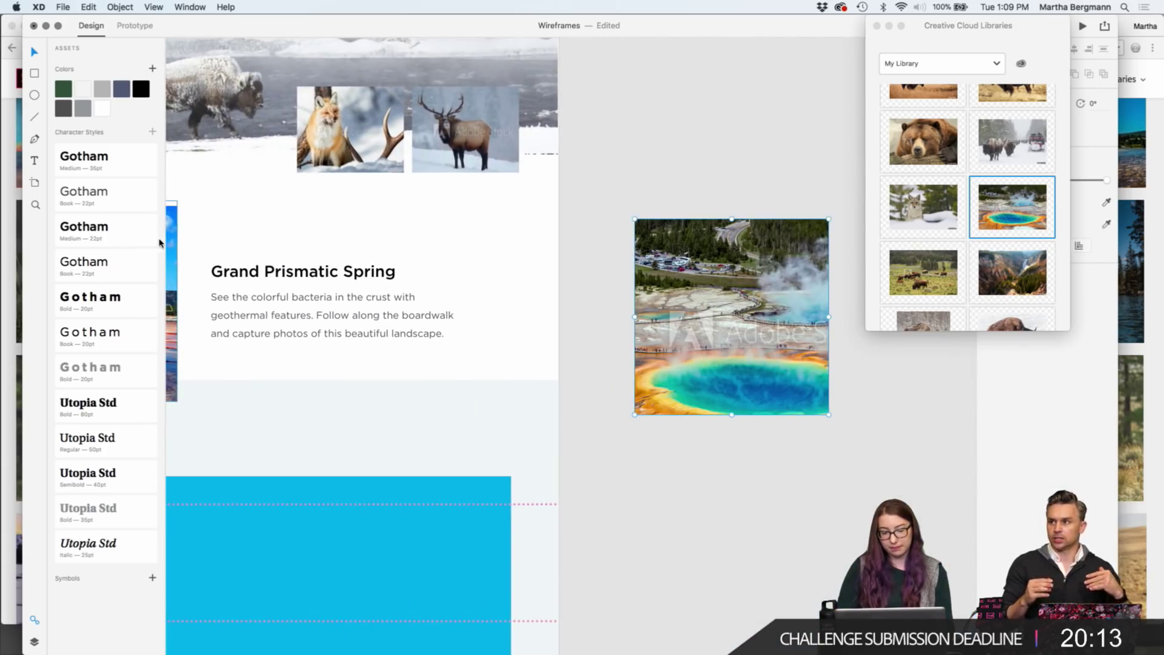
pyautogui.press('super+x')
pyautogui.hscroll(4, 484, 260)
pyautogui.press('super+v')
pyautogui.moveTo(589, 322); pyautogui.dragTo(708, 289)
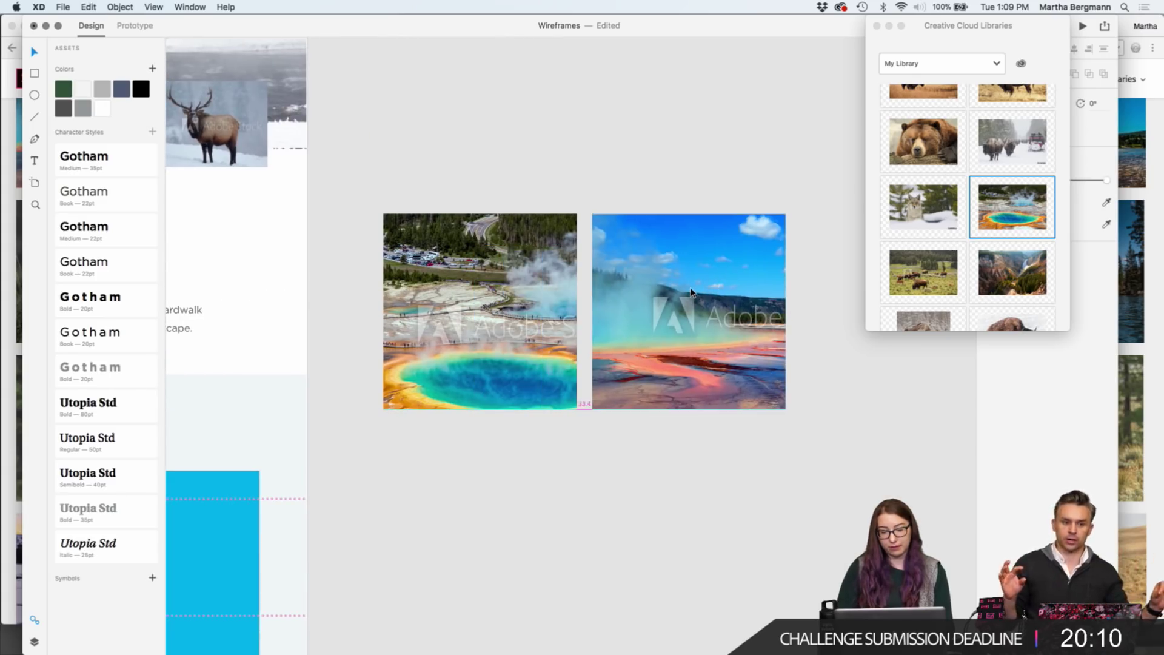
# Enlarge the hot spring photo inside its square mask and shift it toward the mask's upper left.
pyautogui.doubleClick(522, 258)
pyautogui.moveTo(698, 207); pyautogui.dragTo(839, 91)
pyautogui.moveTo(775, 185); pyautogui.dragTo(641, 142)
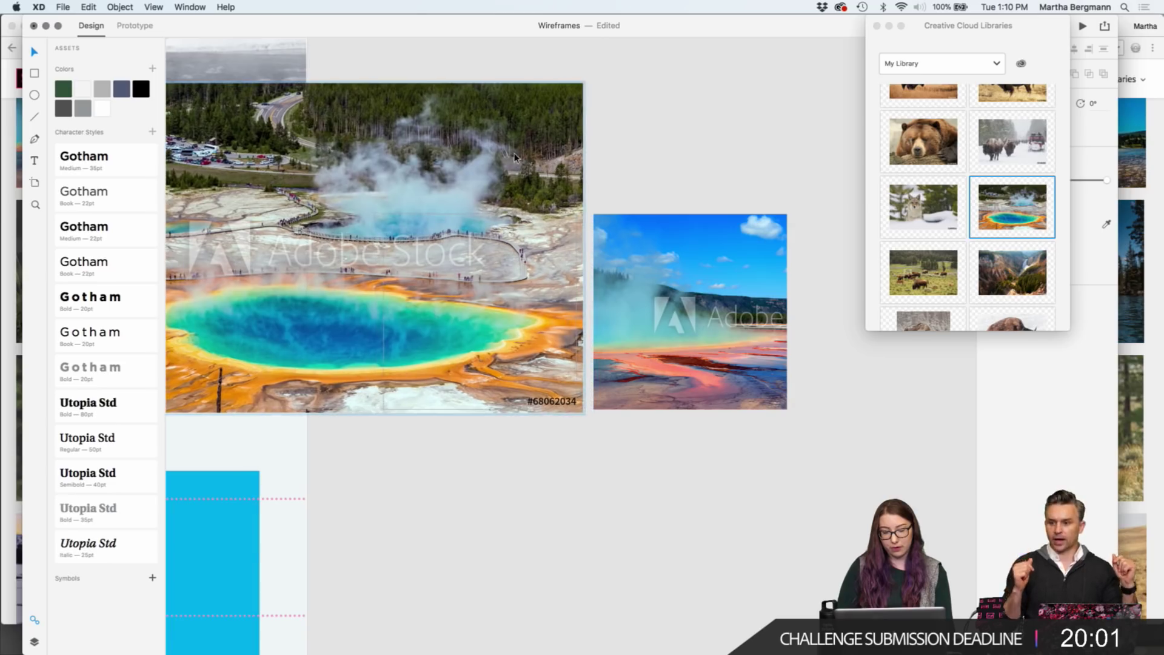
pyautogui.click(640, 131)
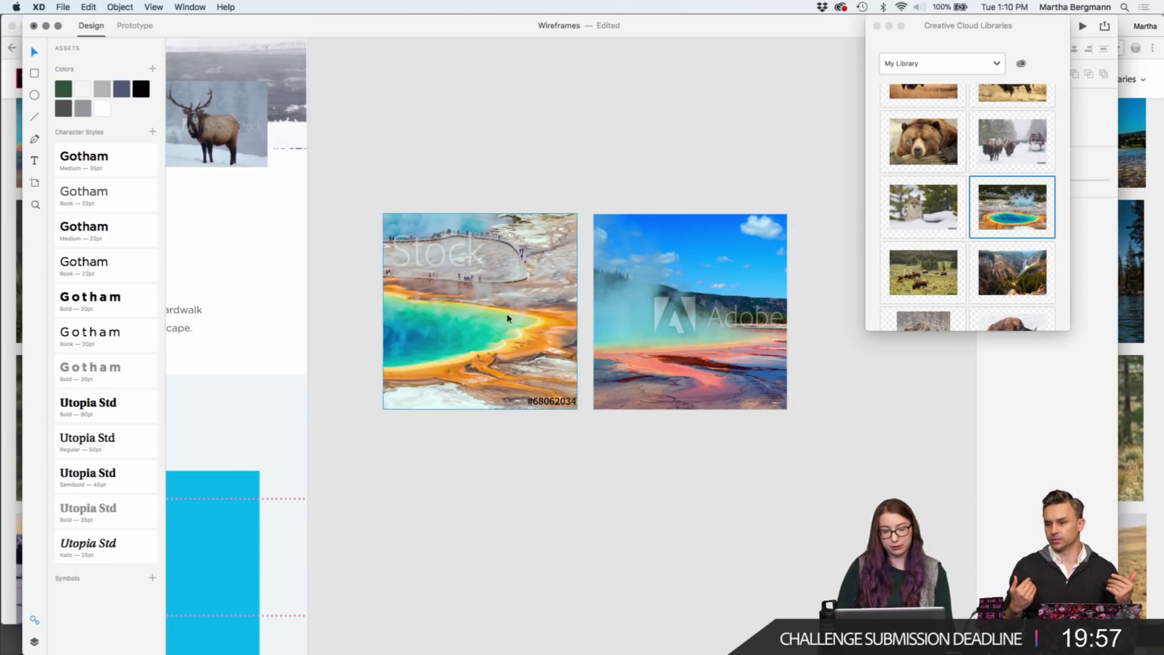
# Reposition the enlarged hot spring photo inside its mask so the blue pool spans the frame.
pyautogui.doubleClick(466, 265)
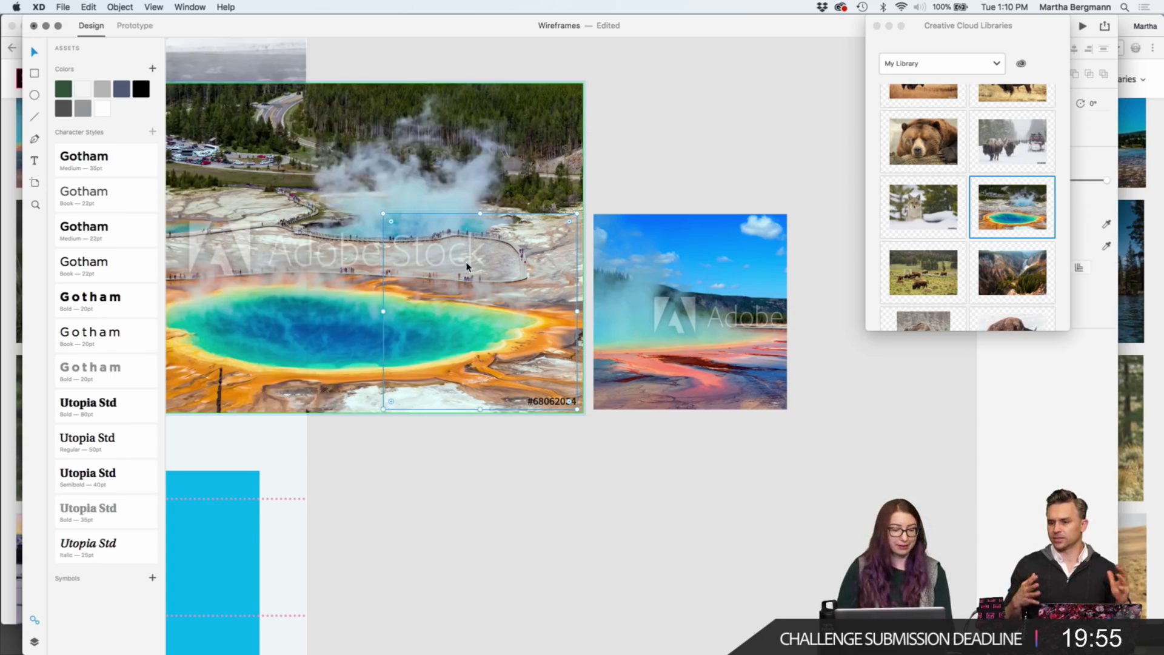
pyautogui.click(482, 239)
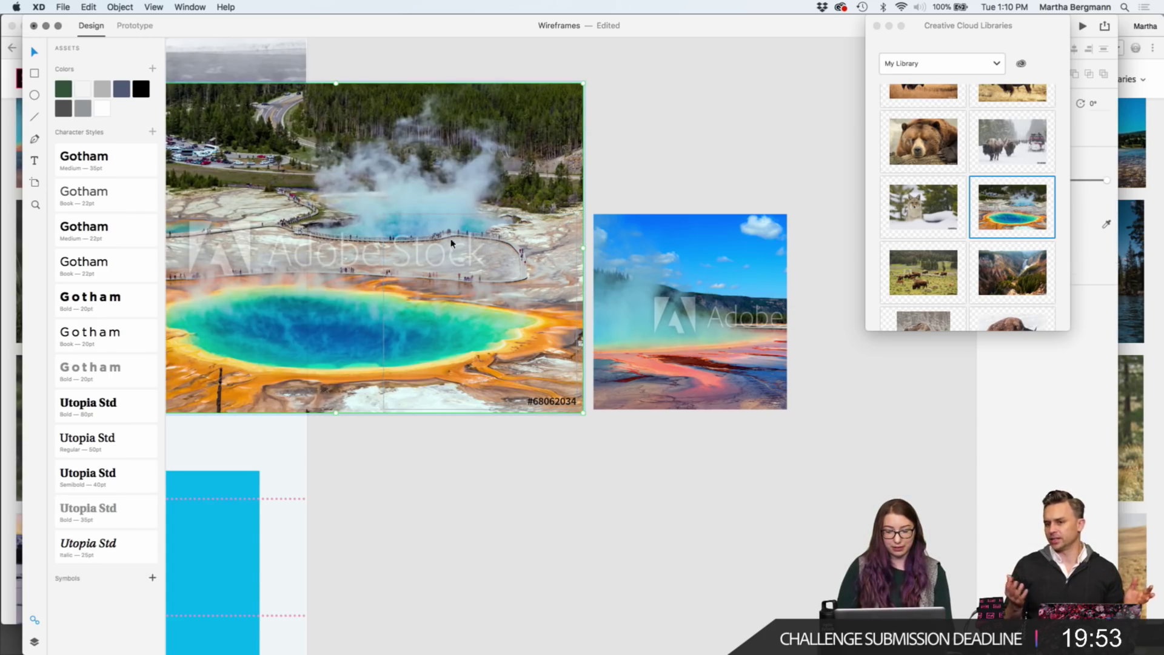
pyautogui.click(499, 514)
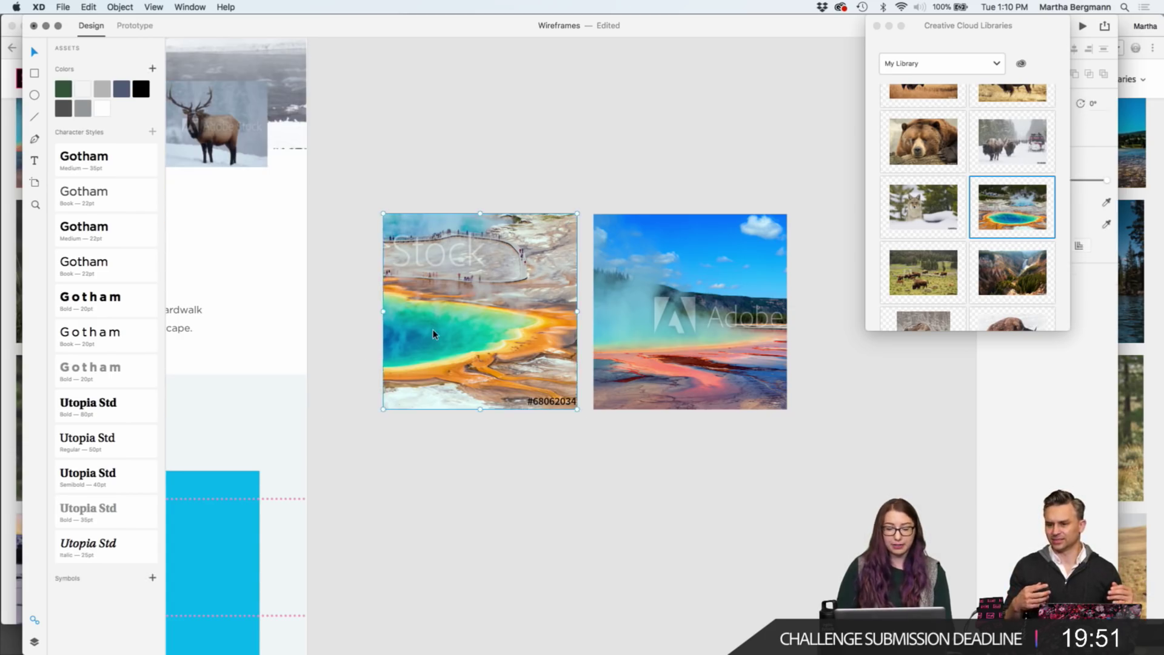
pyautogui.doubleClick(433, 329)
pyautogui.moveTo(320, 323); pyautogui.dragTo(467, 329)
pyautogui.click(483, 520)
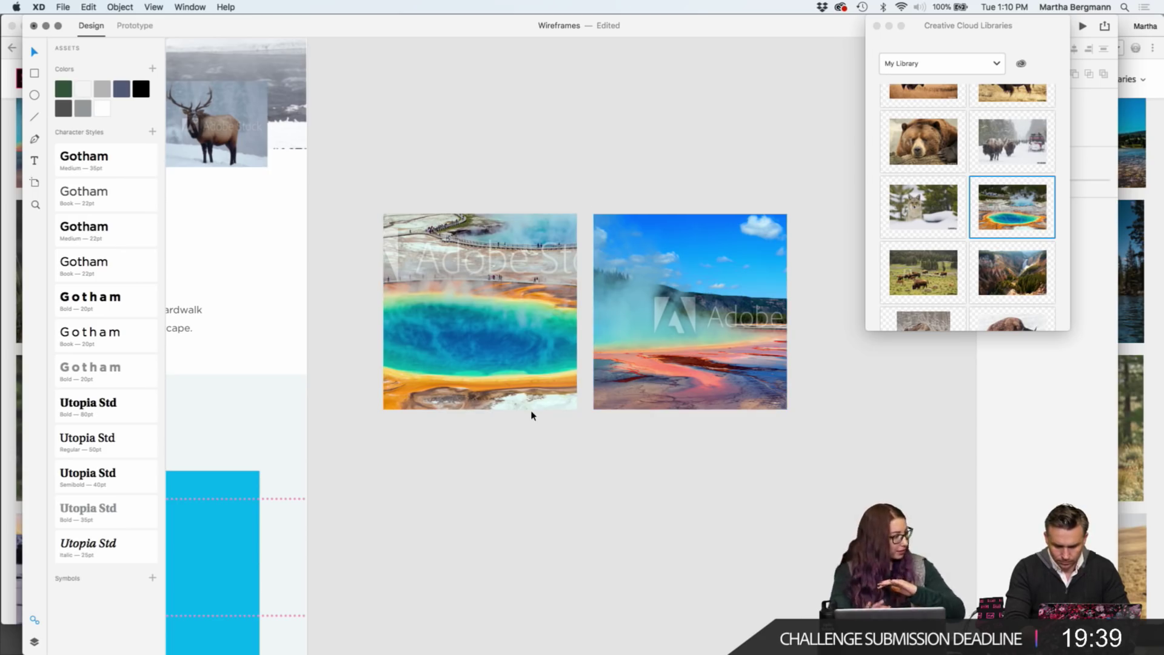
# Delete both spare hot spring photos from beside the artboard, keeping the one in the Grand Prismatic Spring section.
pyautogui.click(506, 357)
pyautogui.press('Delete')
pyautogui.hscroll(-5, 507, 359)
pyautogui.moveTo(776, 371); pyautogui.dragTo(246, 373)
pyautogui.hscroll(-8, 246, 373)
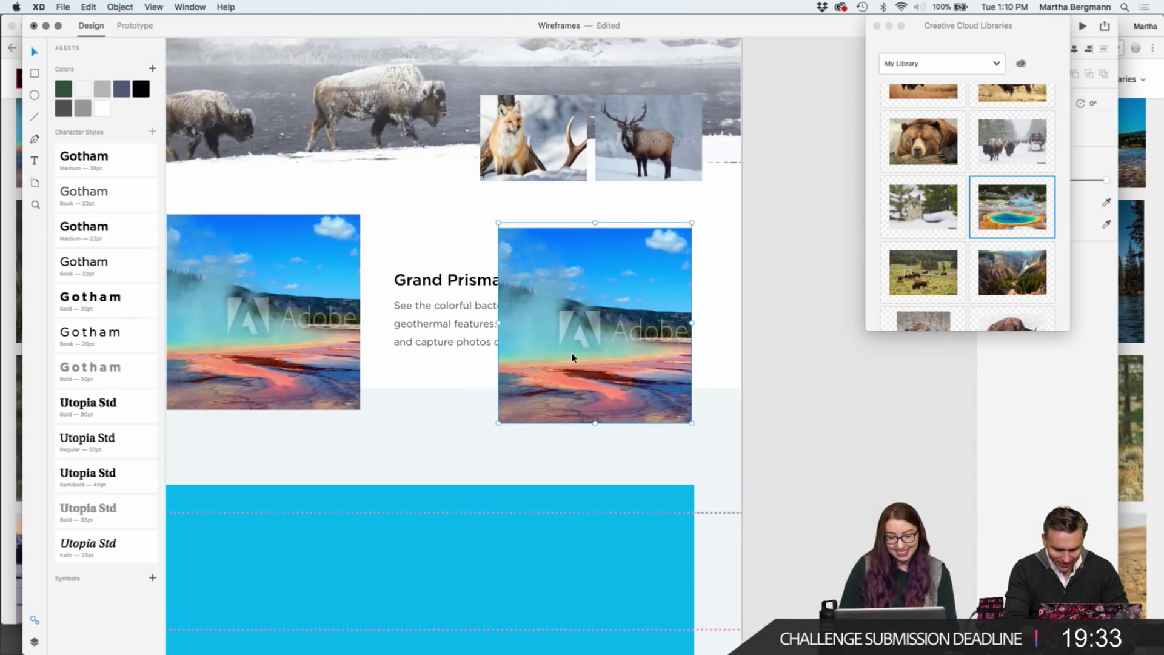
pyautogui.press('Delete')
# Place the resting bear photo from the library over the wide blue placeholder below the Grand Prismatic Spring section.
pyautogui.scroll(-3, 796, 354)
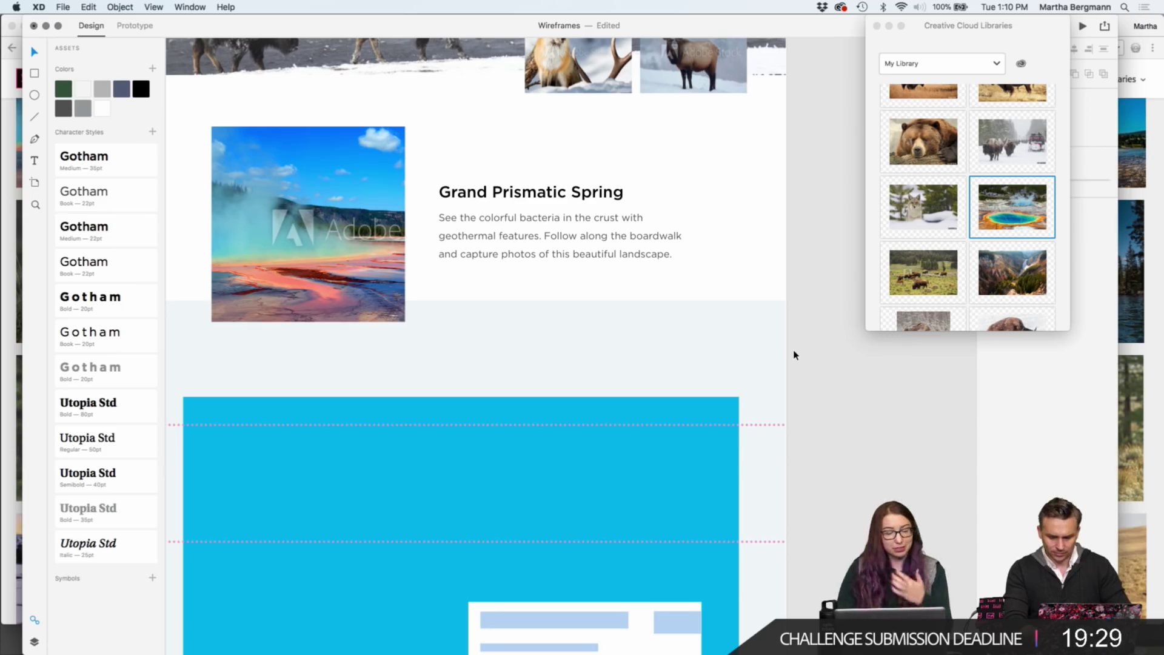
pyautogui.scroll(-5, 795, 355)
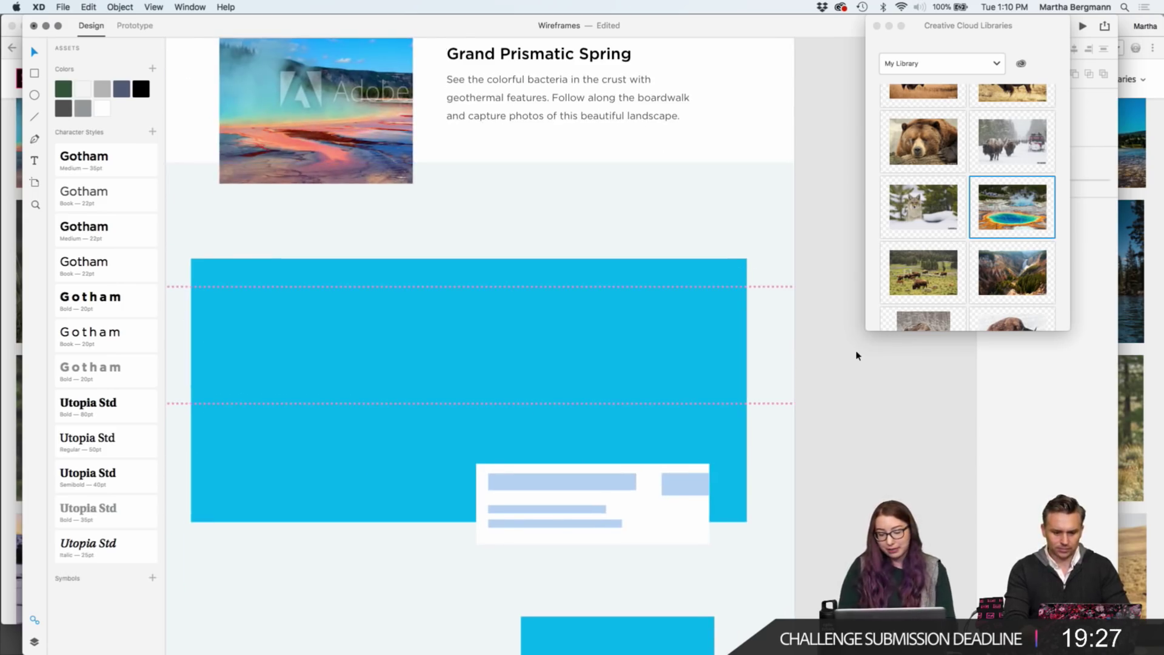
pyautogui.press('super+minus')
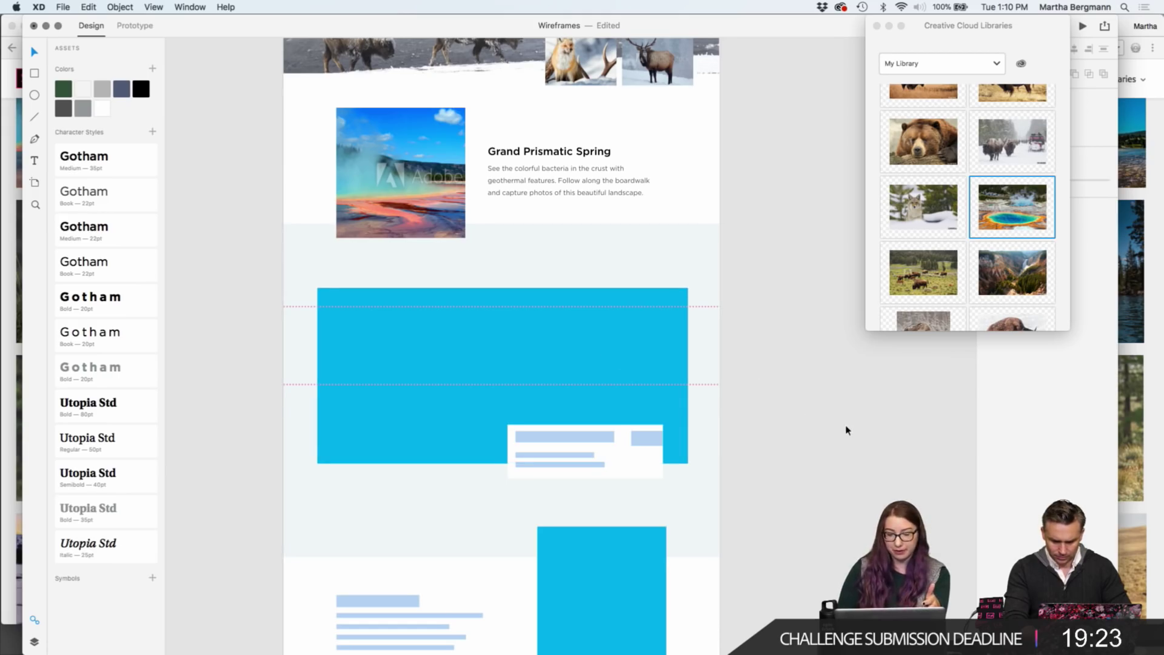
pyautogui.scroll(3, 967, 206)
pyautogui.scroll(5, 792, 176)
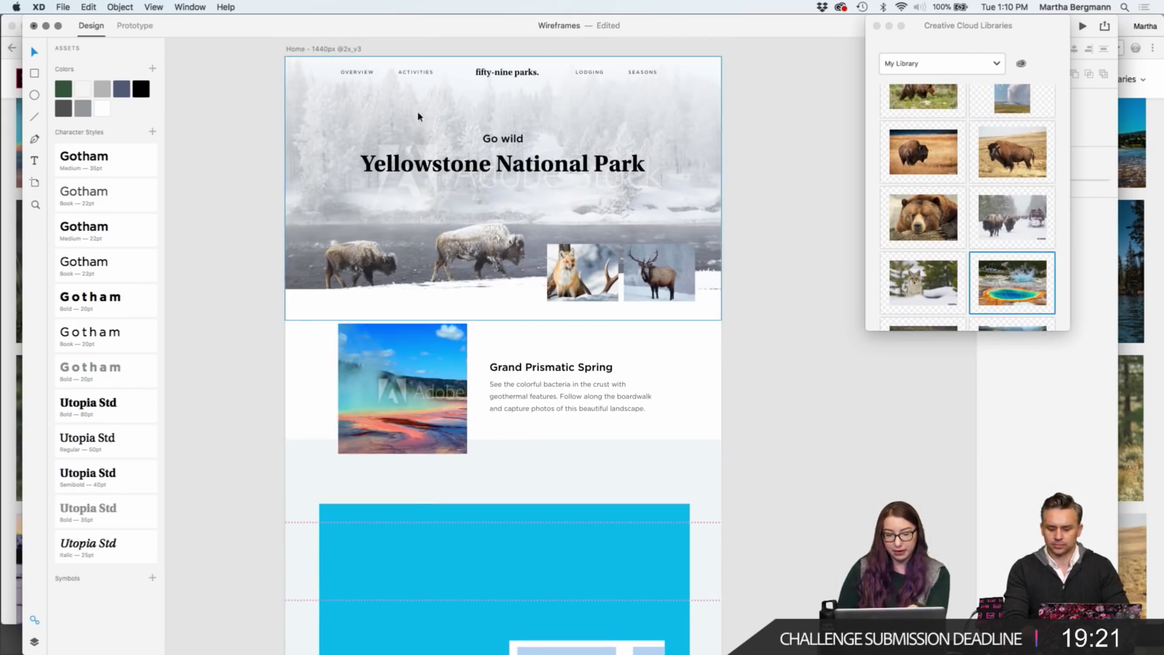
pyautogui.scroll(-10, 748, 415)
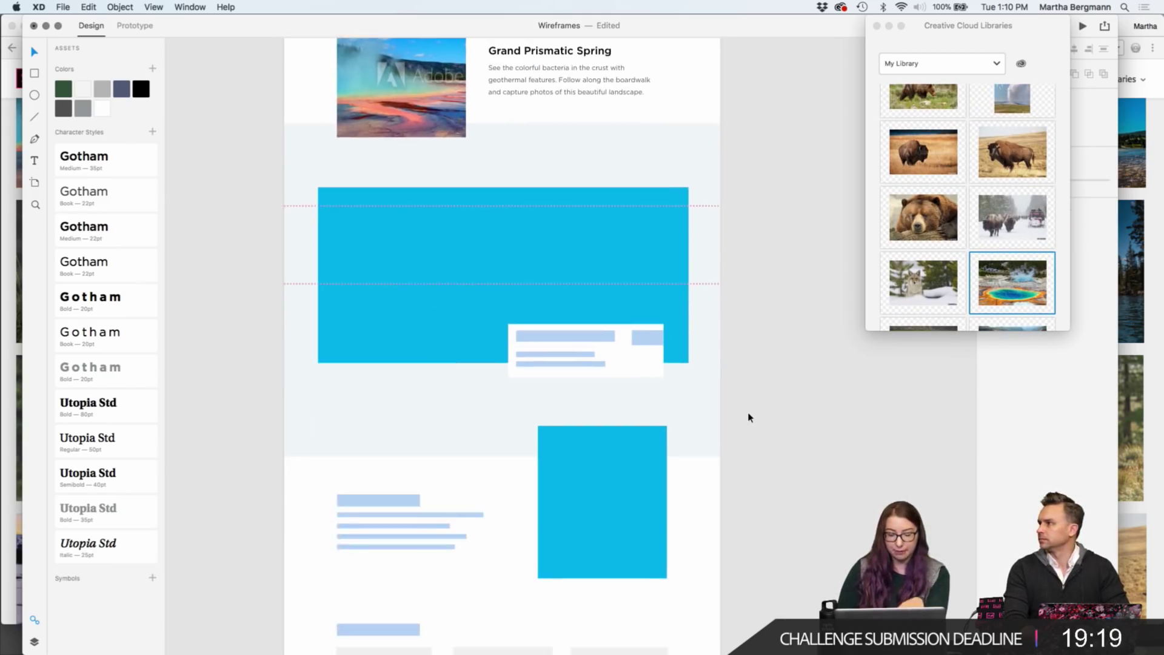
pyautogui.scroll(-1, 748, 417)
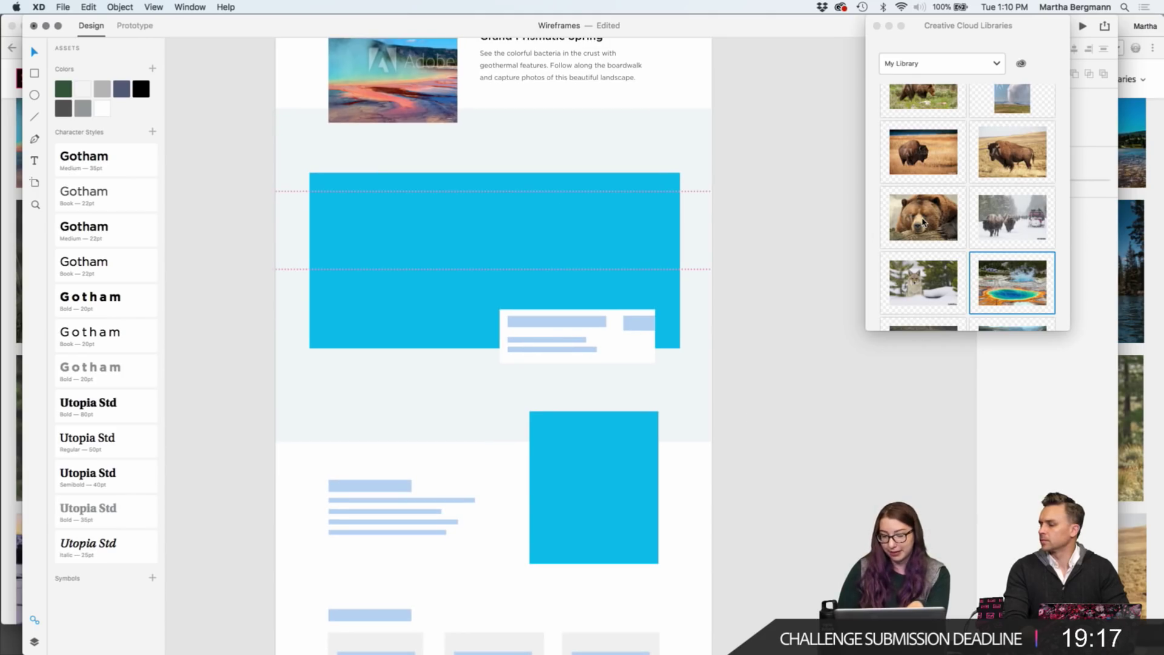
pyautogui.click(923, 223)
pyautogui.scroll(2, 771, 243)
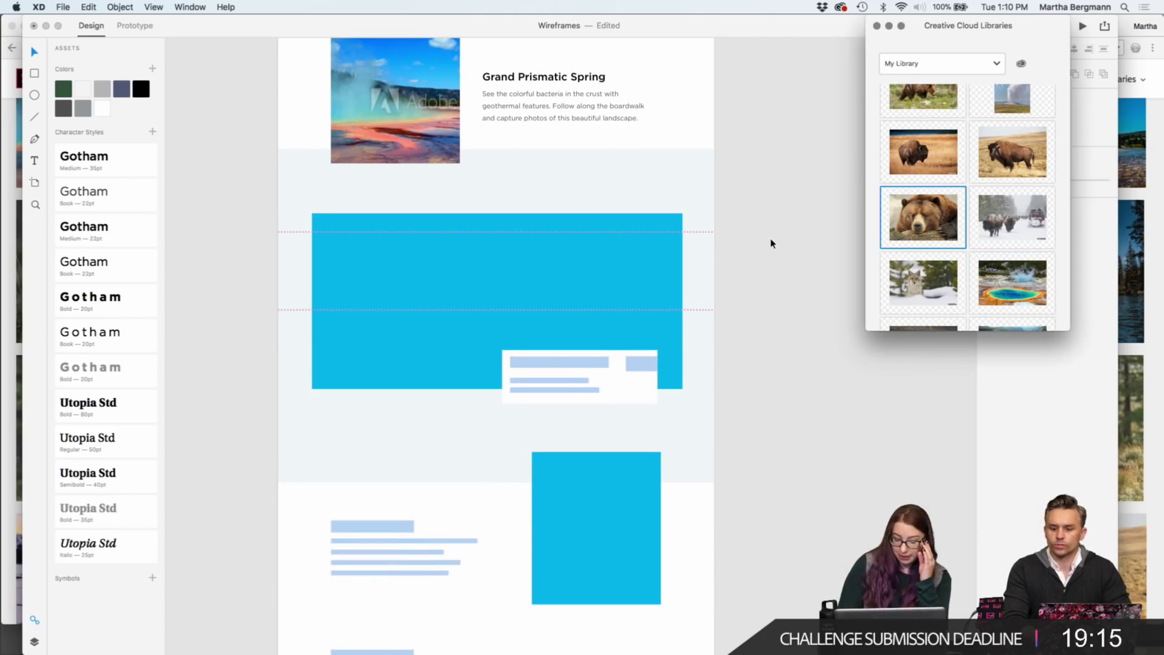
pyautogui.press('super+equal')
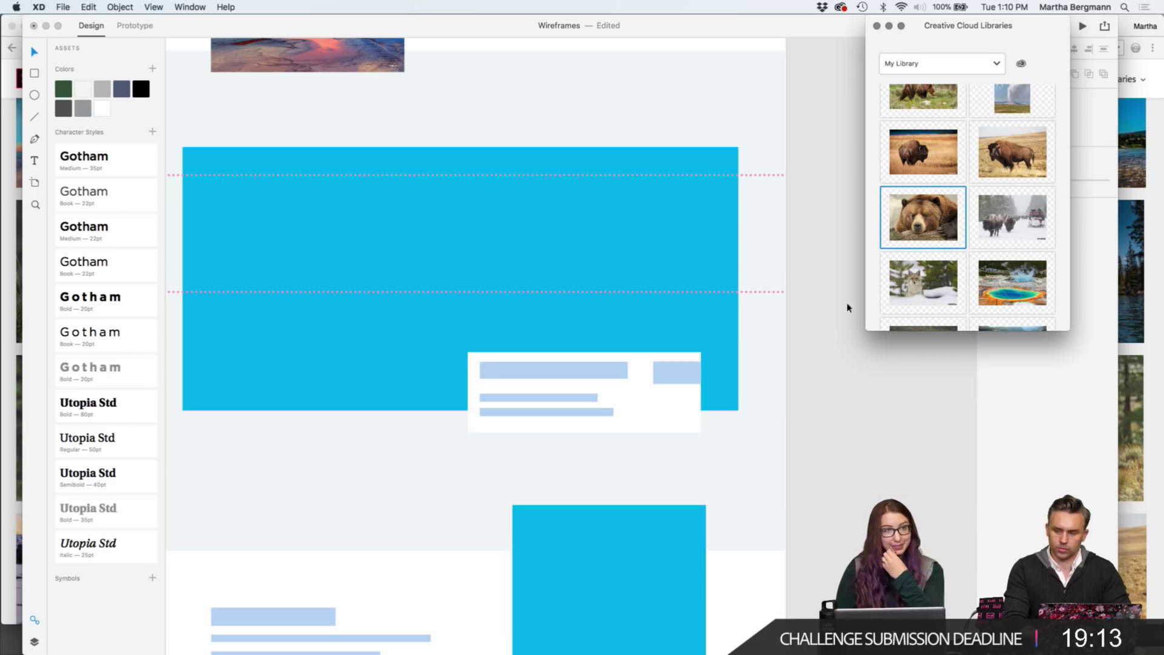
pyautogui.moveTo(931, 220); pyautogui.dragTo(818, 448)
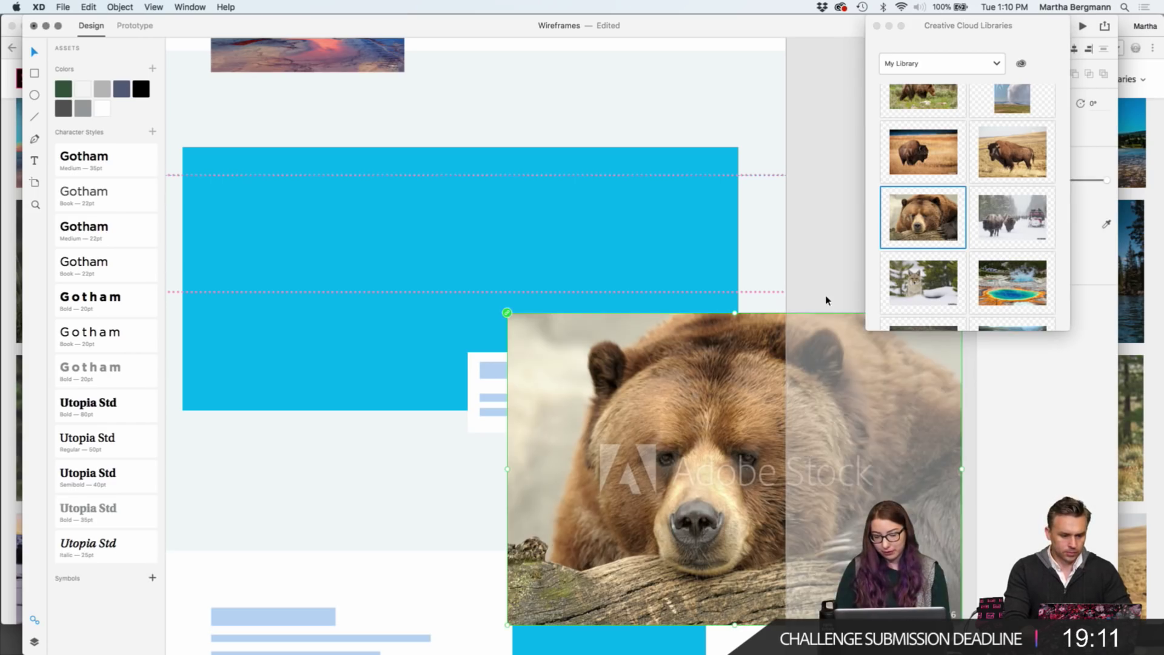
pyautogui.moveTo(912, 433); pyautogui.dragTo(609, 261)
# Mask the bear photo with the wide blue placeholder using Mask with Shape.
pyautogui.keyDown('shift'); pyautogui.click(693, 260); pyautogui.keyUp('shift')
pyautogui.rightClick(694, 260)
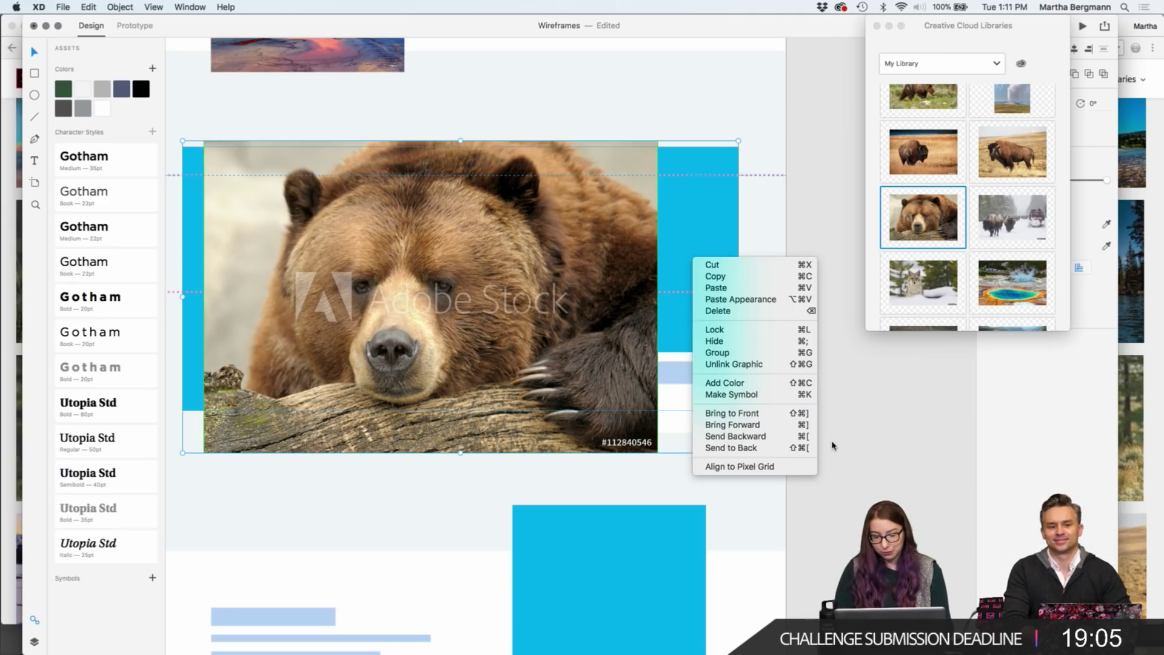
pyautogui.click(153, 7)
pyautogui.moveTo(120, 7)
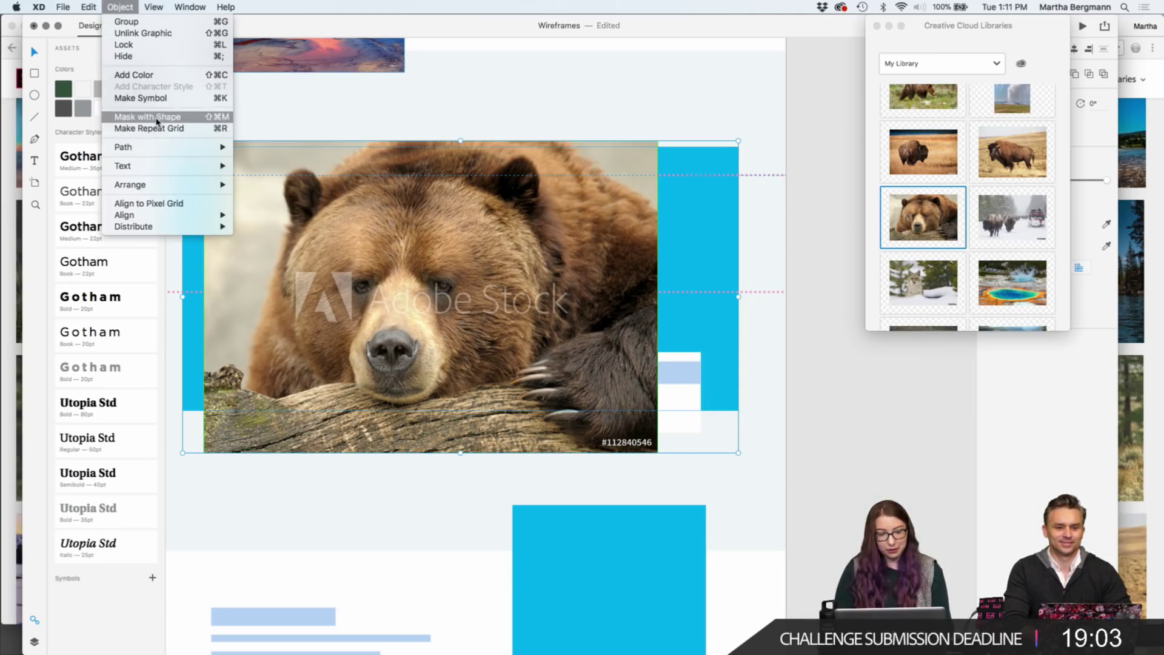
pyautogui.click(151, 124)
# Enlarge the bear photo inside its mask to span the full width and raise it to show the bear's face.
pyautogui.doubleClick(364, 203)
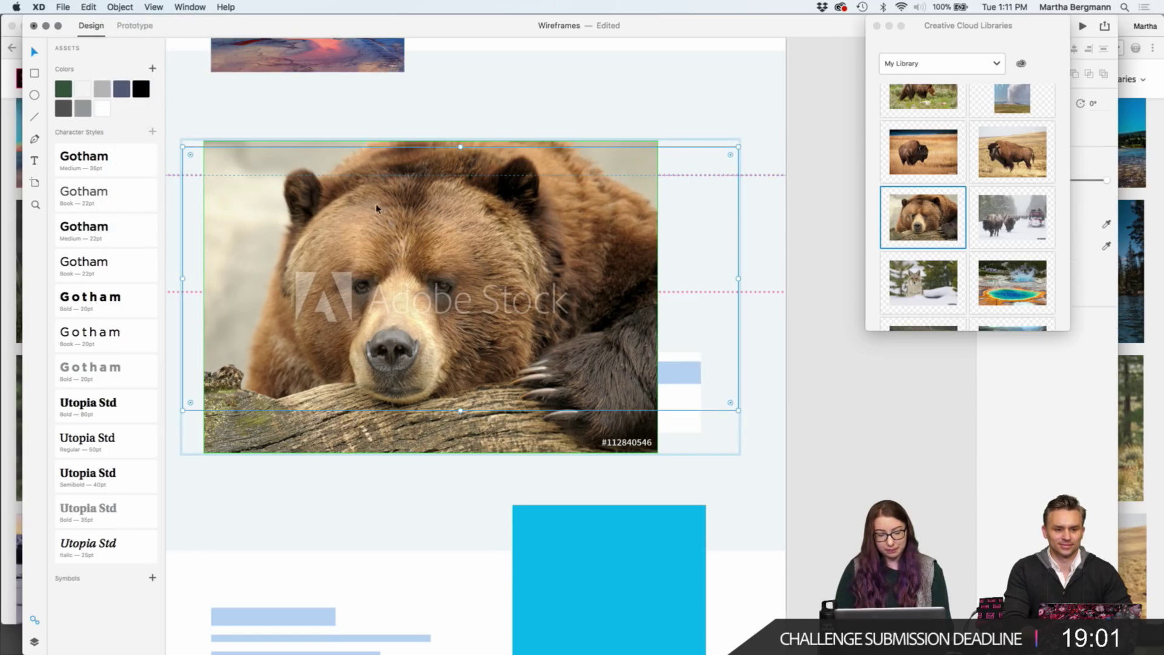
pyautogui.moveTo(342, 180); pyautogui.dragTo(318, 196)
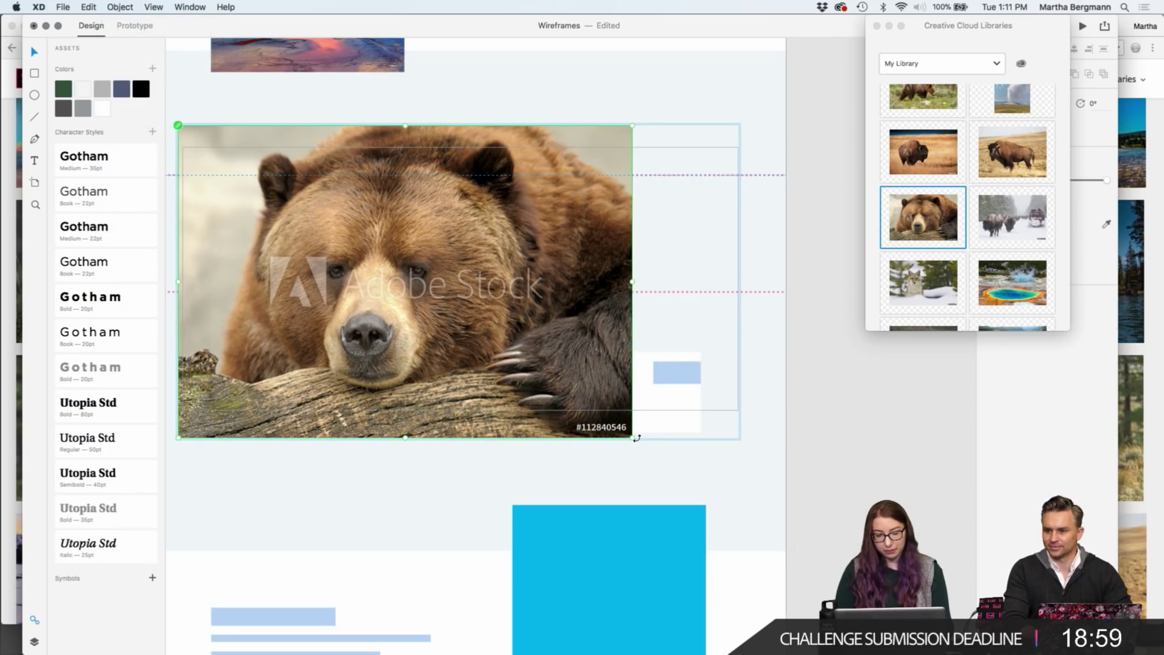
pyautogui.moveTo(634, 438); pyautogui.dragTo(799, 513)
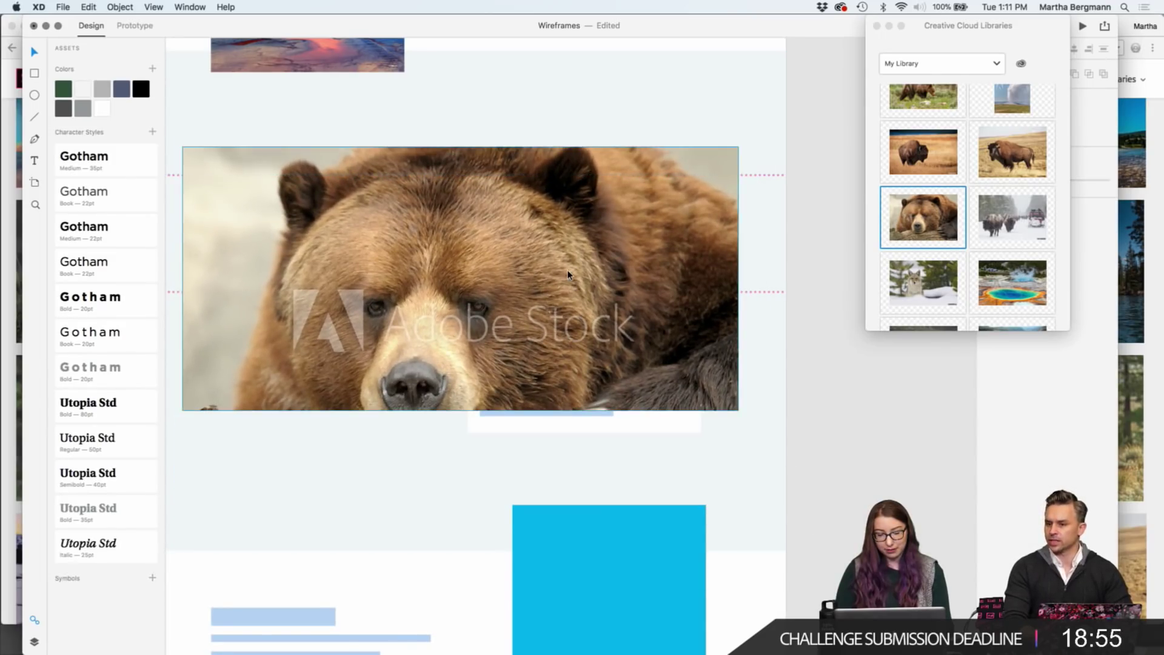
pyautogui.moveTo(533, 417); pyautogui.dragTo(530, 388)
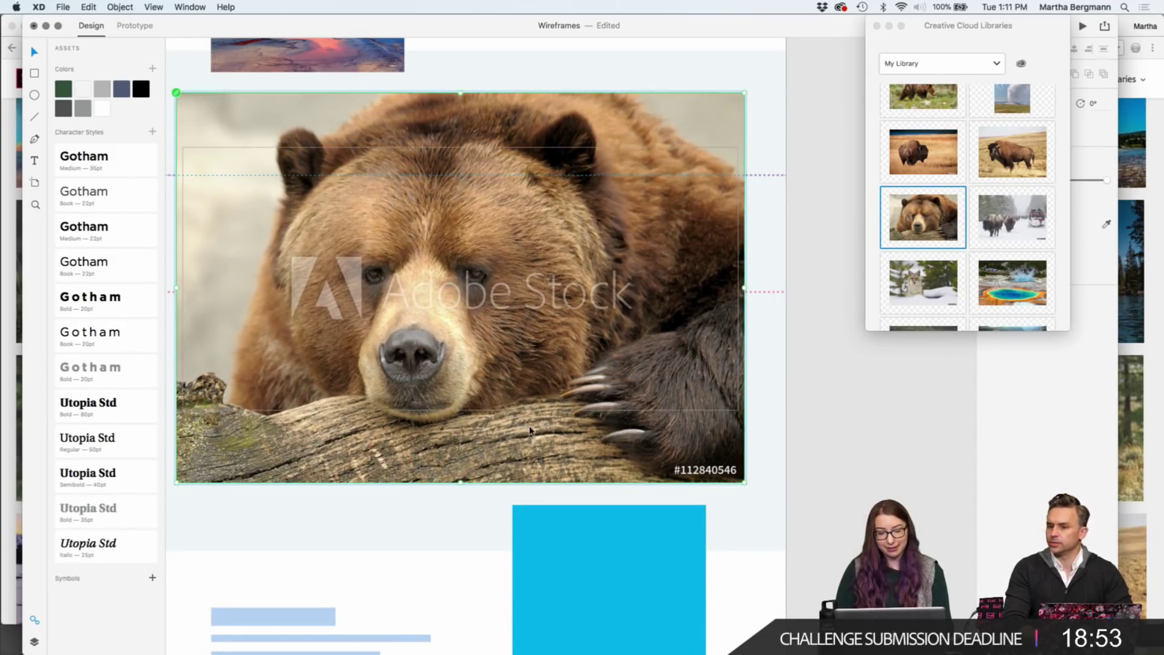
pyautogui.click(781, 456)
pyautogui.click(856, 434)
# Examine how the masked bear photo fits with the hero and Grand Prismatic Spring sections.
pyautogui.press('super+minus')
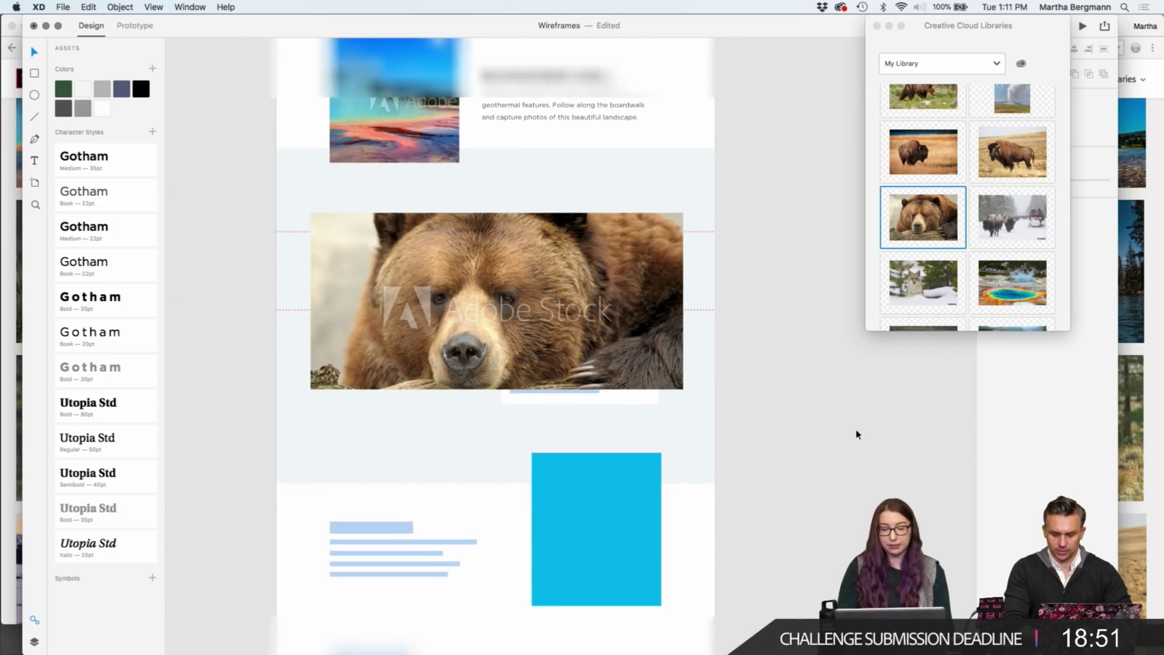
pyautogui.scroll(2, 856, 434)
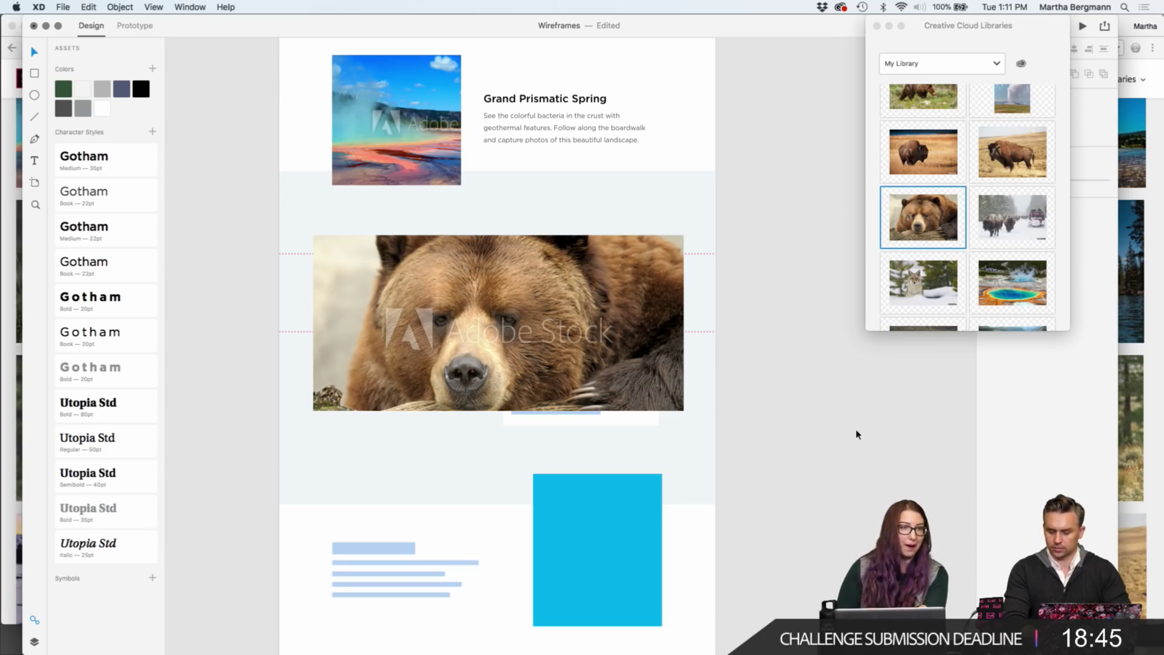
pyautogui.doubleClick(564, 345)
pyautogui.click(758, 325)
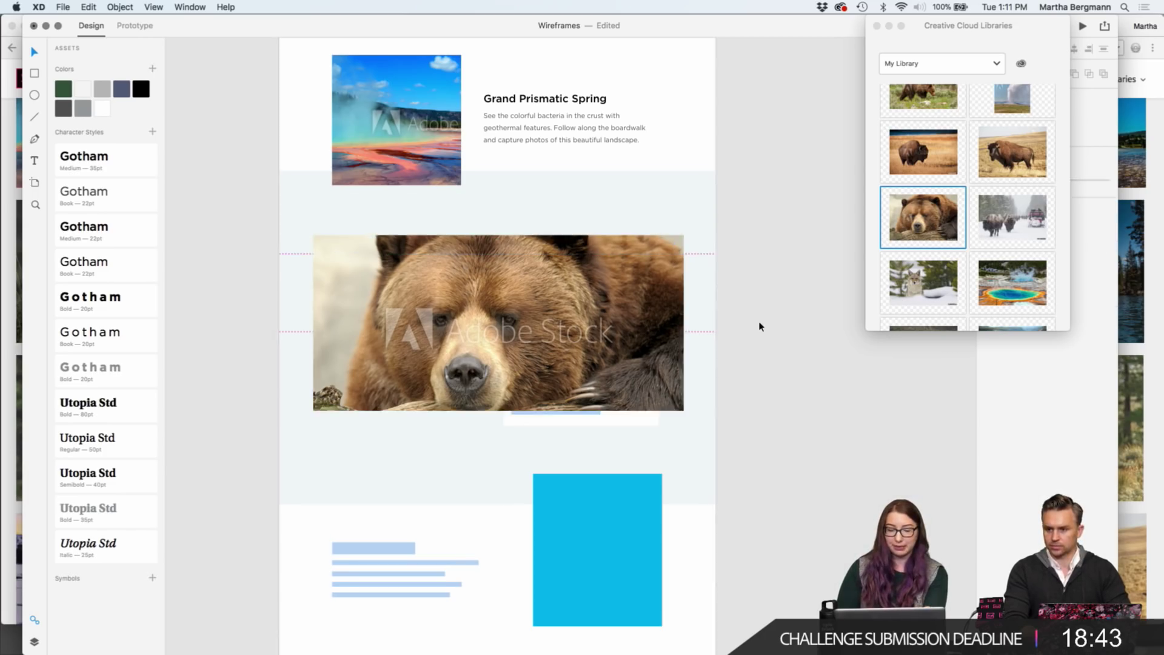
pyautogui.scroll(8, 759, 325)
pyautogui.scroll(-3, 759, 325)
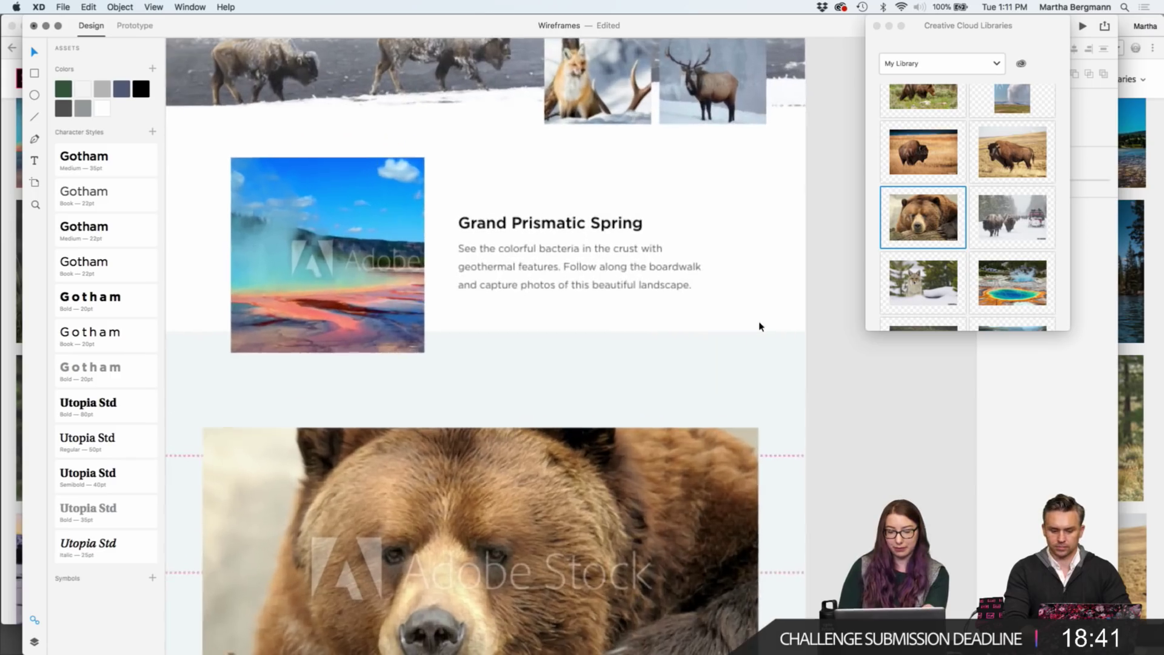
pyautogui.scroll(2, 759, 325)
pyautogui.scroll(-2, 759, 325)
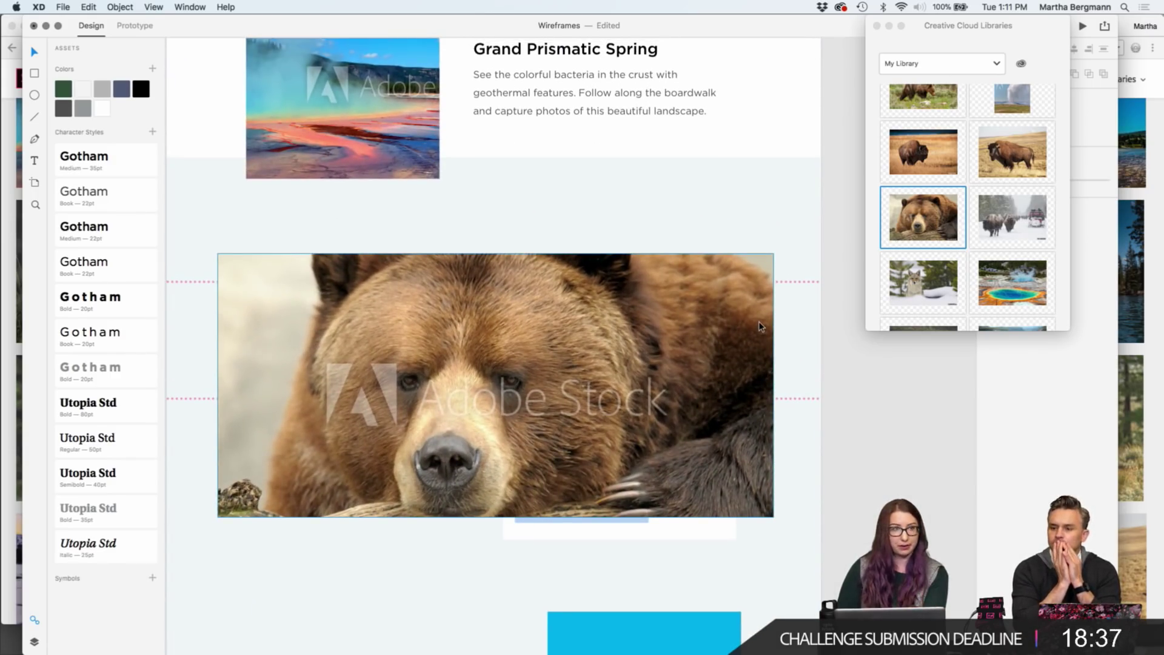
pyautogui.scroll(7, 759, 326)
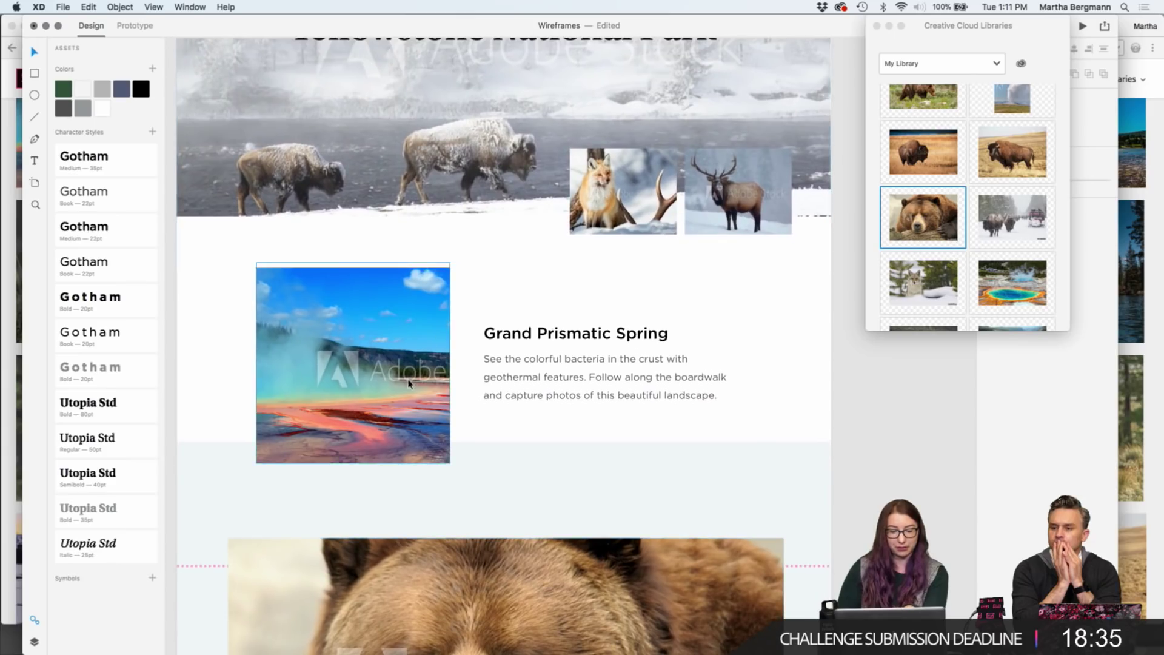
pyautogui.scroll(-10, 416, 368)
# Undo the bear photo's resizing, masking and placement to restore the wide blue placeholder.
pyautogui.doubleClick(625, 355)
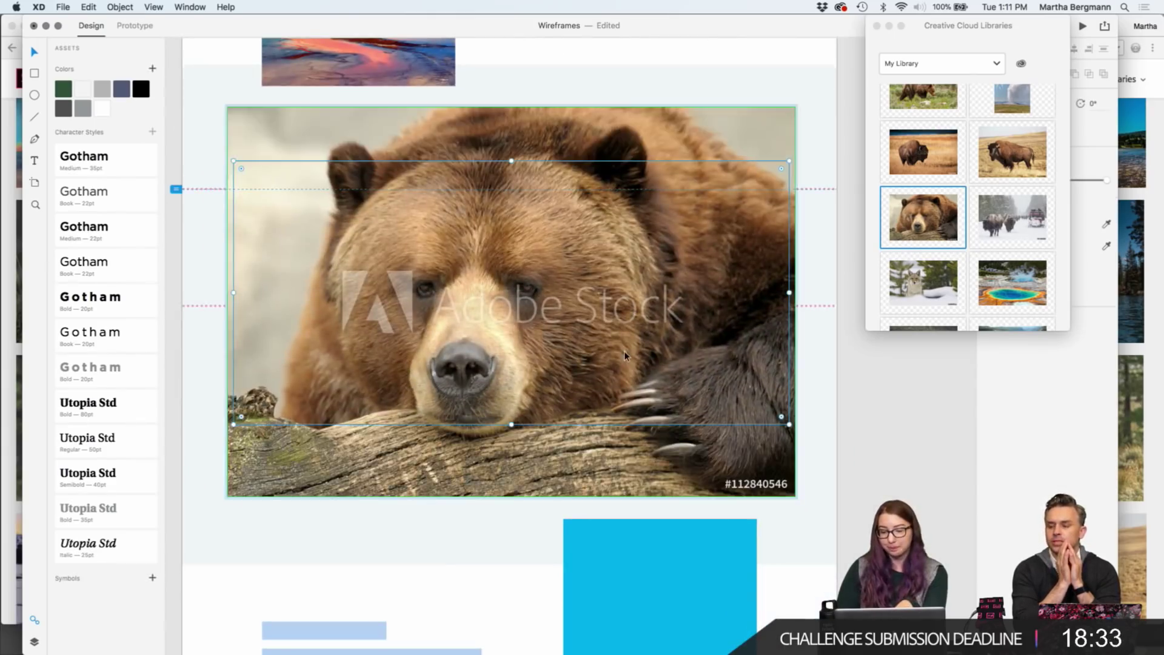
pyautogui.click(756, 129)
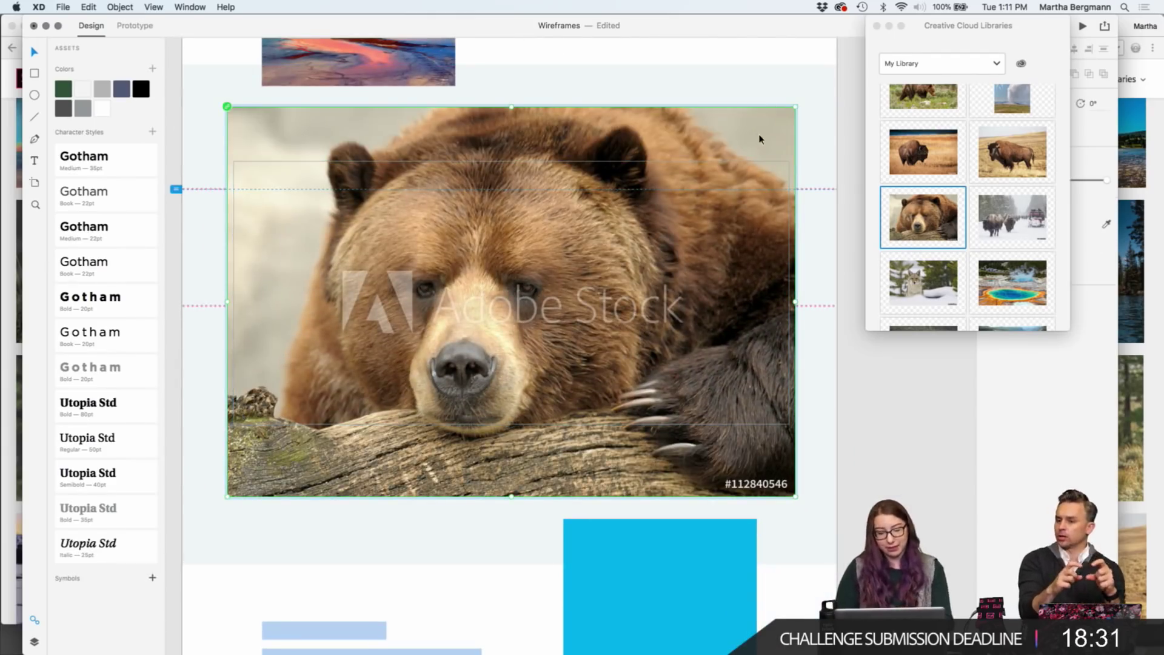
pyautogui.click(908, 429)
pyautogui.press('super+z')
pyautogui.press('super+z')
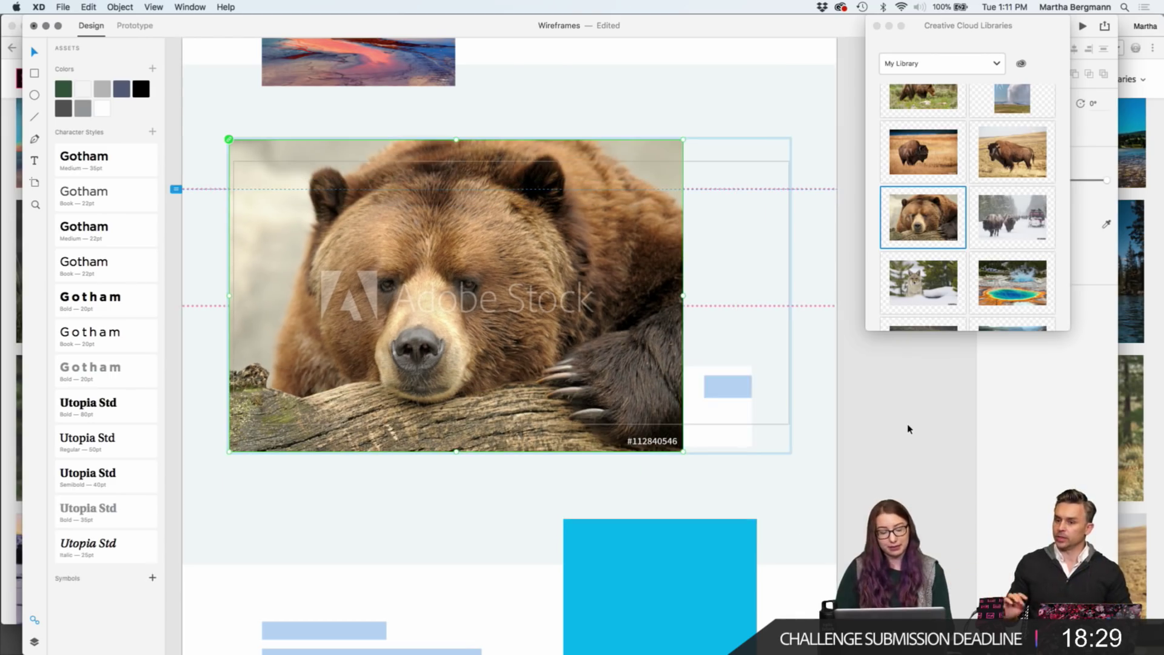
pyautogui.press('super+z')
pyautogui.press('super+z')
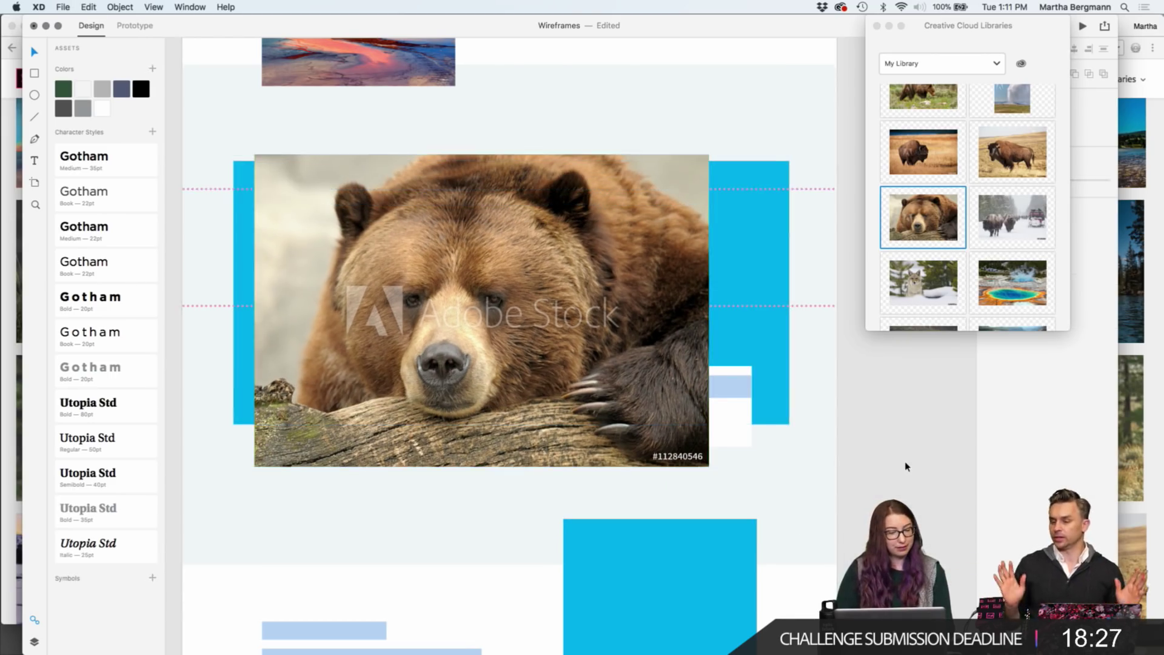
pyautogui.press('super+z')
# Add the bear photo from the library to the hero section and shrink it to a small thumbnail over the title.
pyautogui.scroll(5, 610, 301)
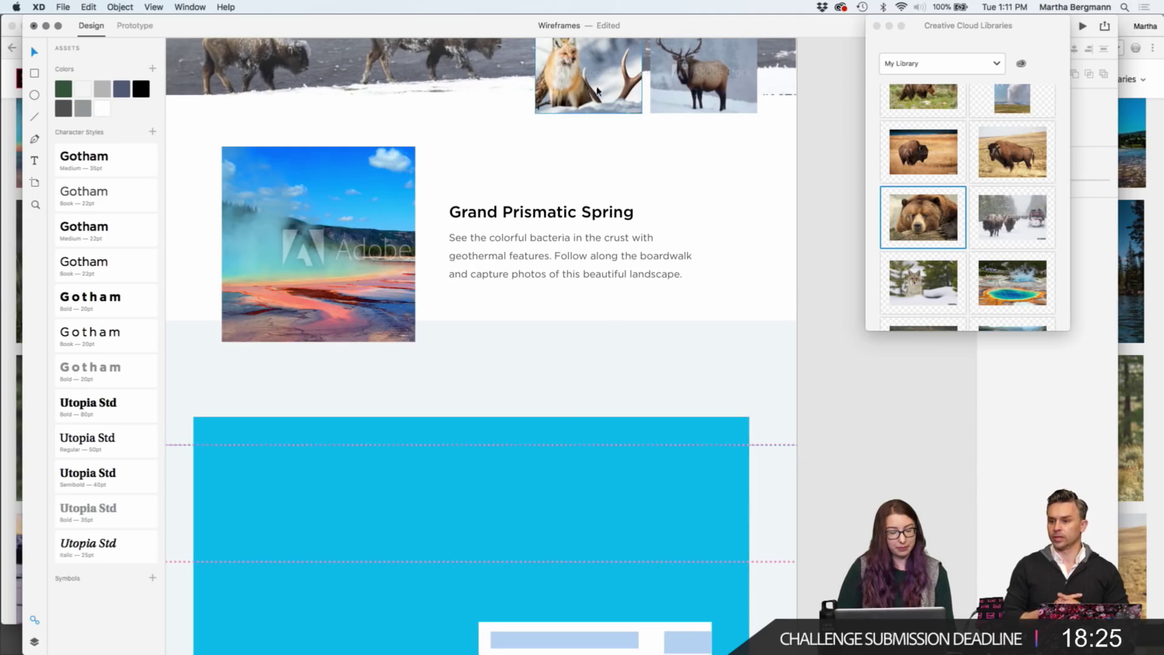
pyautogui.scroll(4, 663, 213)
pyautogui.hscroll(2, 662, 213)
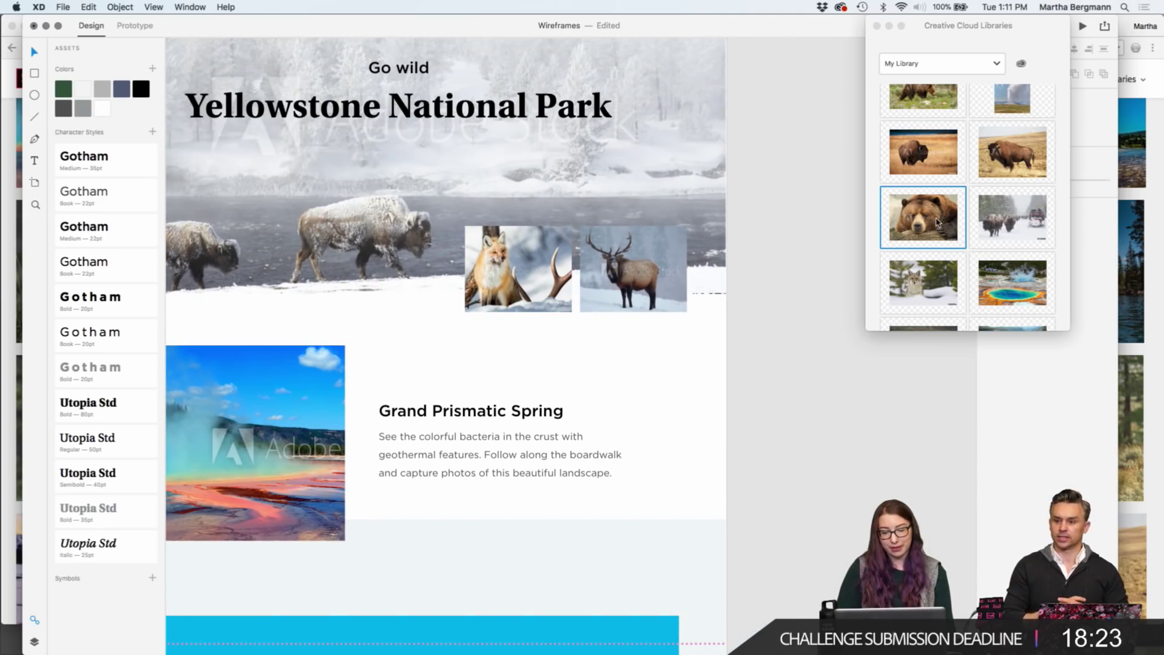
pyautogui.moveTo(943, 230); pyautogui.dragTo(800, 355)
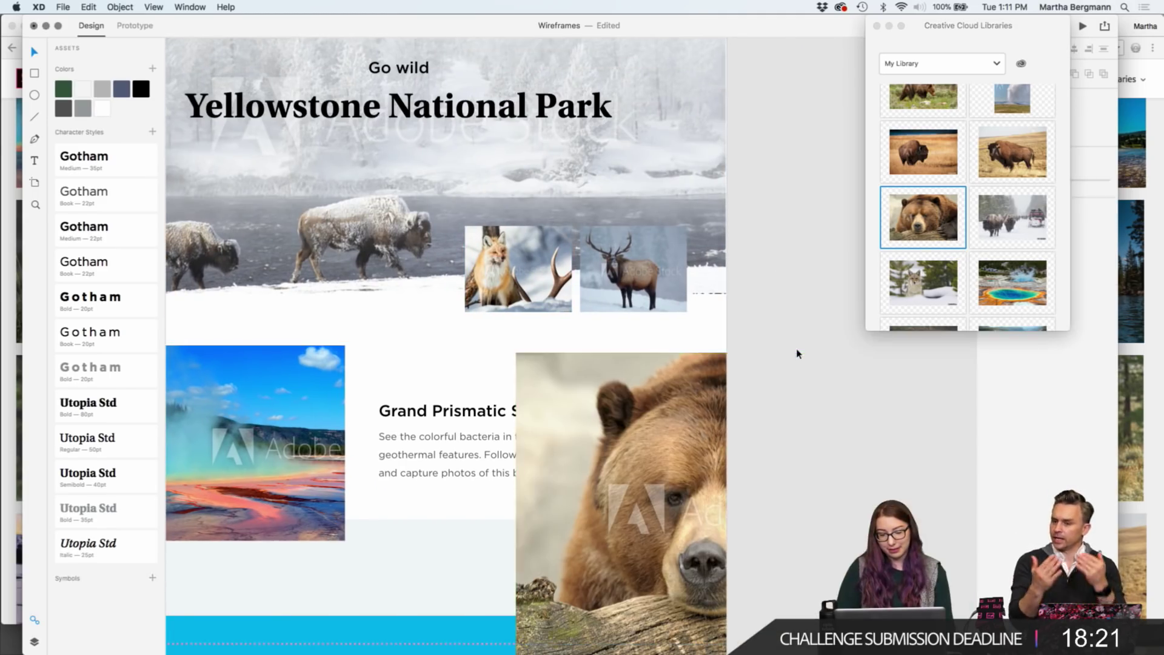
pyautogui.moveTo(562, 376); pyautogui.dragTo(270, 93)
pyautogui.moveTo(679, 382); pyautogui.dragTo(389, 182)
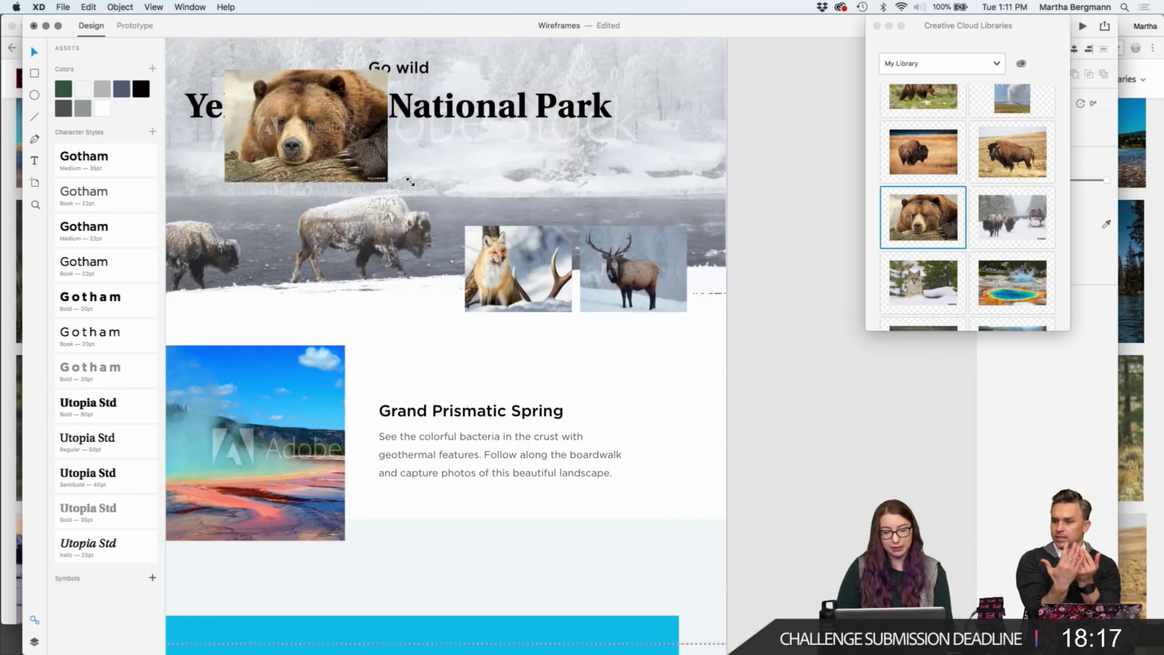
# Place the resting bear photo over the elk picture beside the fox, scale it down, and delete the elk picture.
pyautogui.moveTo(302, 112); pyautogui.dragTo(650, 257)
pyautogui.moveTo(741, 336); pyautogui.dragTo(715, 314)
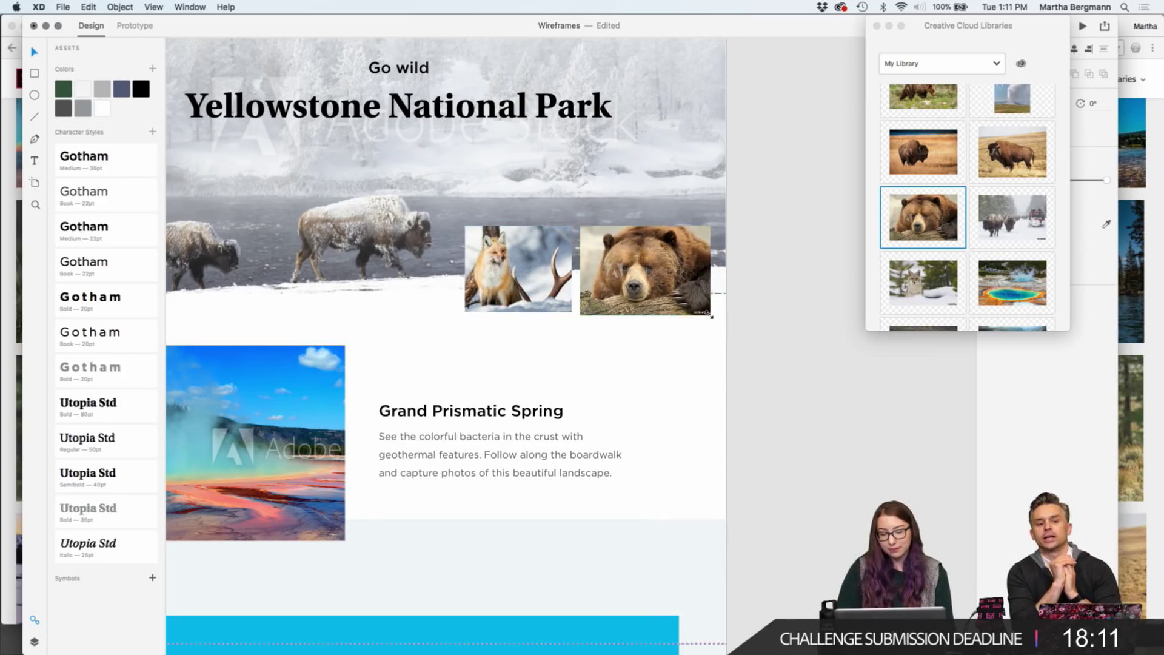
pyautogui.moveTo(645, 257); pyautogui.dragTo(718, 258)
pyautogui.click(607, 261)
pyautogui.press('Delete')
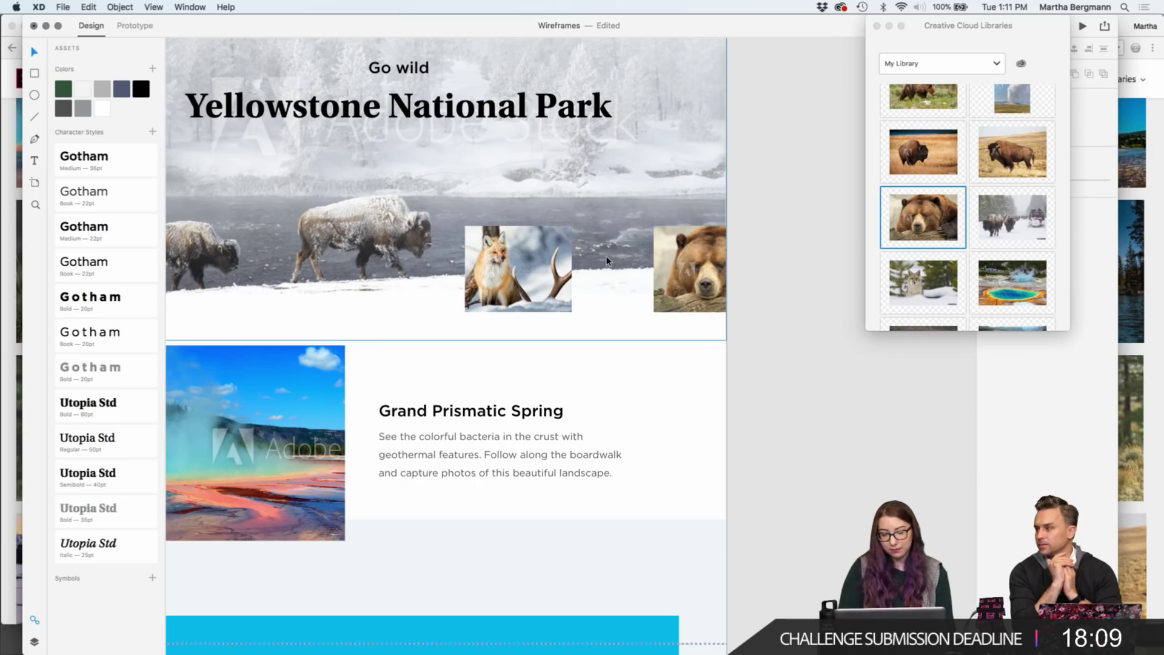
# Move the bear photo back beside the fox picture, match its height to the fox, and save the document.
pyautogui.moveTo(726, 297); pyautogui.dragTo(653, 297)
pyautogui.click(761, 285)
pyautogui.press('super+s')
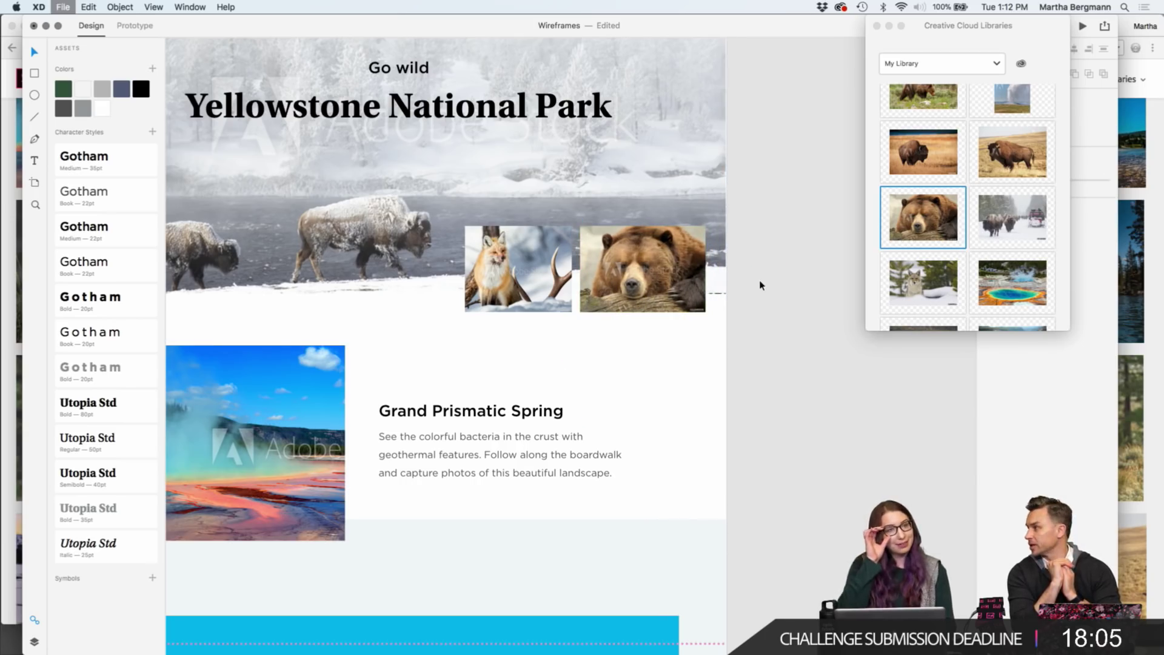
# Place the photo of the grizzly standing in sagebrush from the Creative Cloud library onto the artboard near the wide blue placeholder.
pyautogui.hscroll(-3, 780, 327)
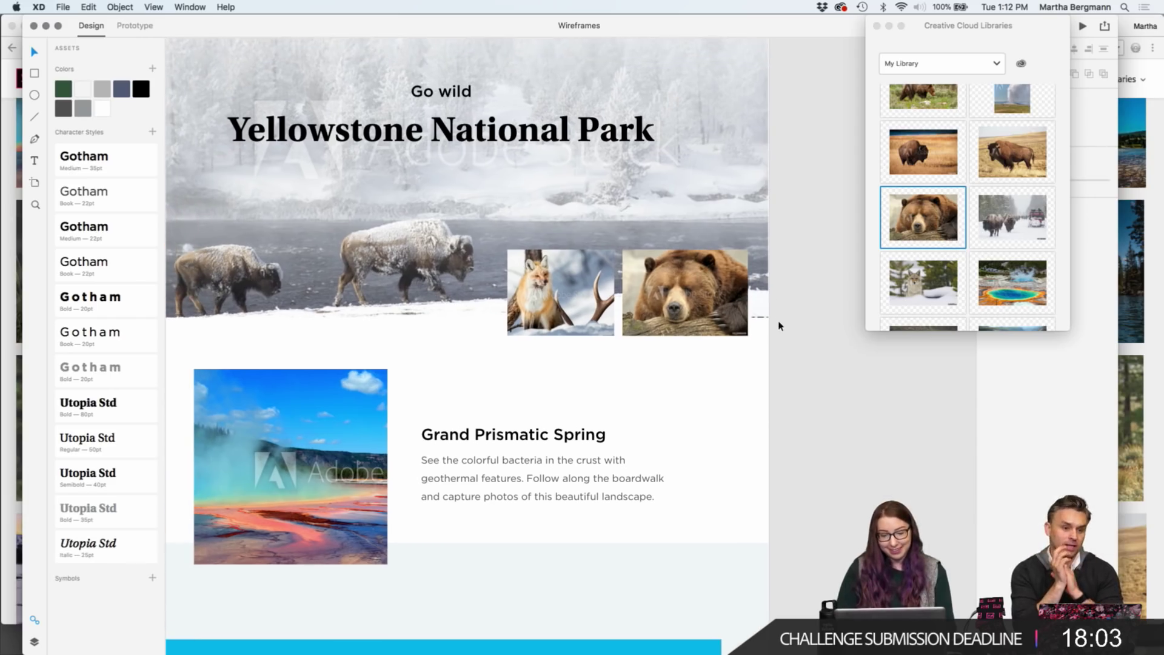
pyautogui.scroll(2, 778, 326)
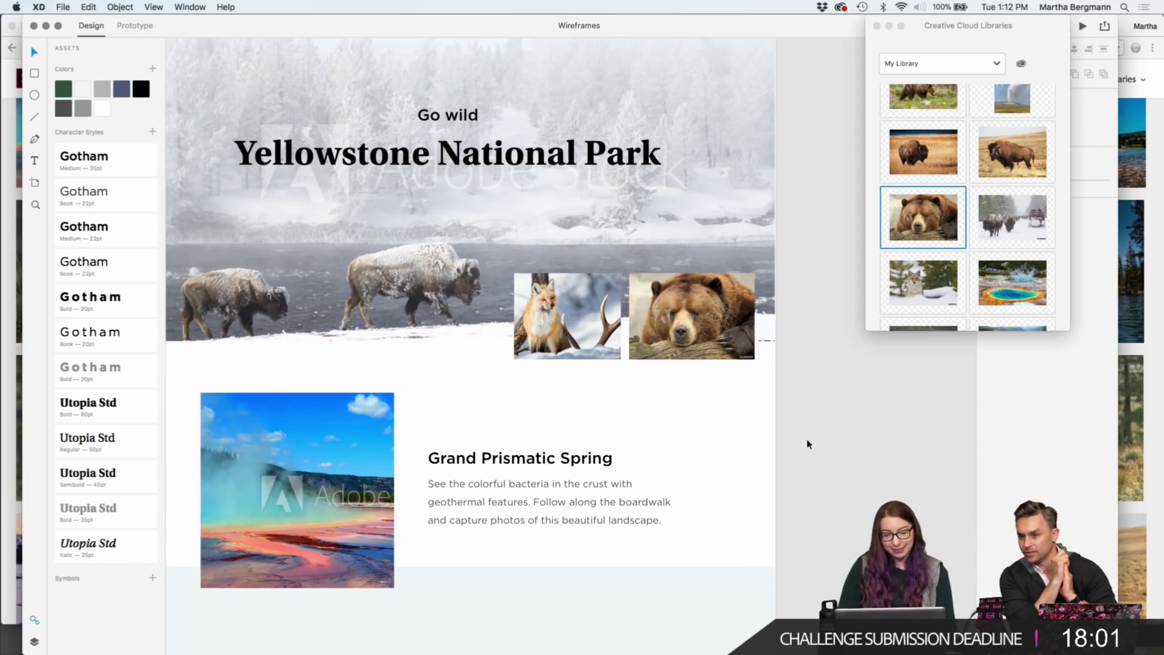
pyautogui.hscroll(-3, 807, 444)
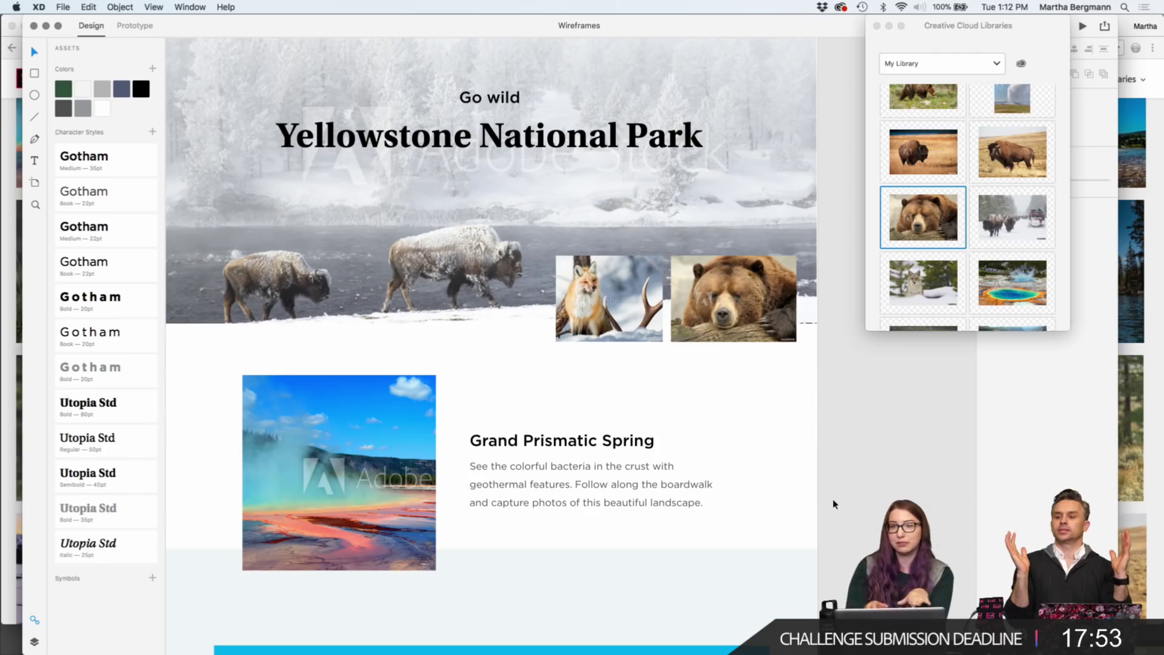
pyautogui.scroll(-10, 833, 503)
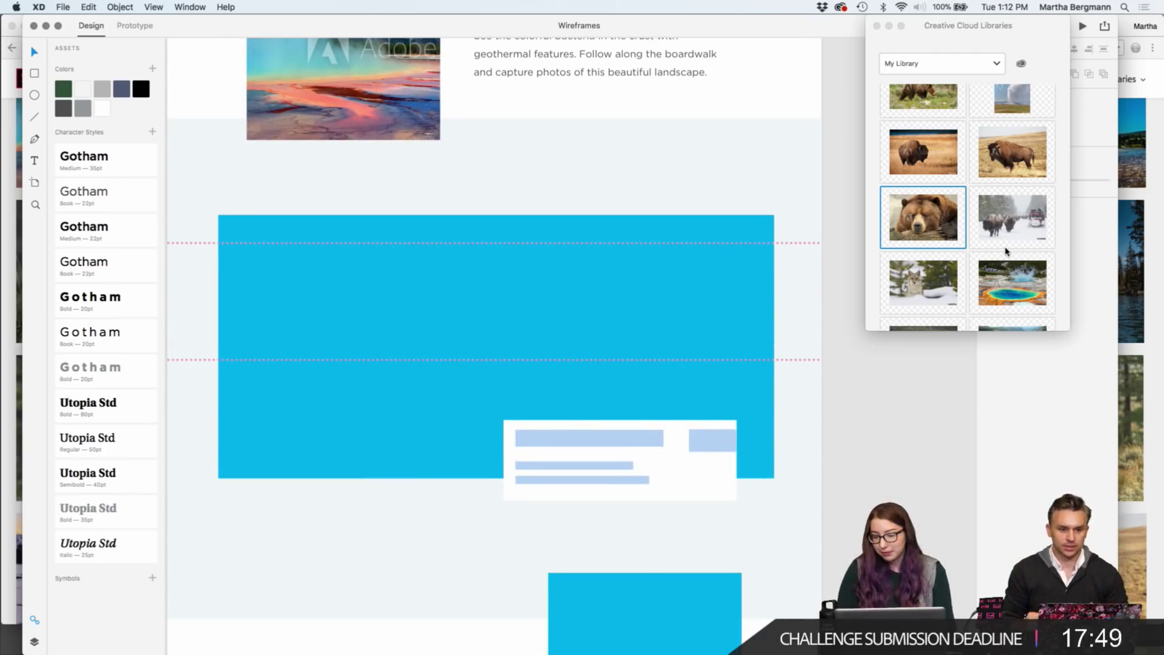
pyautogui.scroll(-5, 1006, 251)
pyautogui.scroll(-10, 1007, 251)
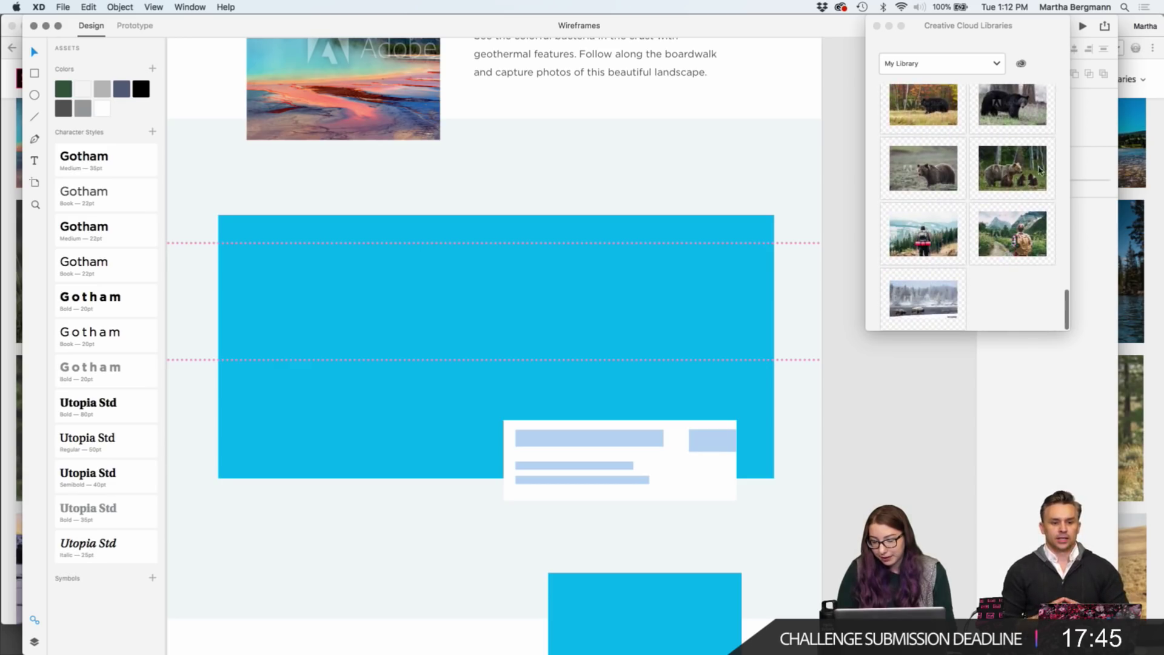
pyautogui.click(1028, 170)
pyautogui.click(939, 175)
pyautogui.moveTo(923, 166); pyautogui.dragTo(886, 446)
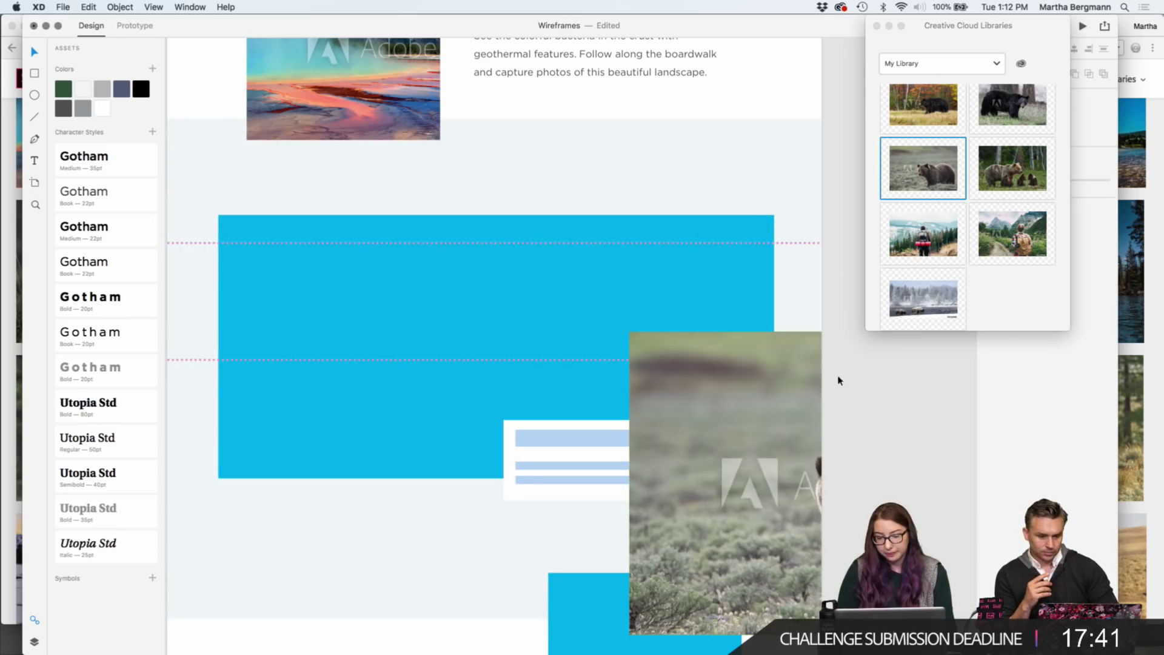
# Position the grizzly photo over the wide blue rectangle and mask it with that shape.
pyautogui.moveTo(780, 447); pyautogui.dragTo(358, 312)
pyautogui.keyDown('shift'); pyautogui.click(701, 298); pyautogui.keyUp('shift')
pyautogui.click(153, 7)
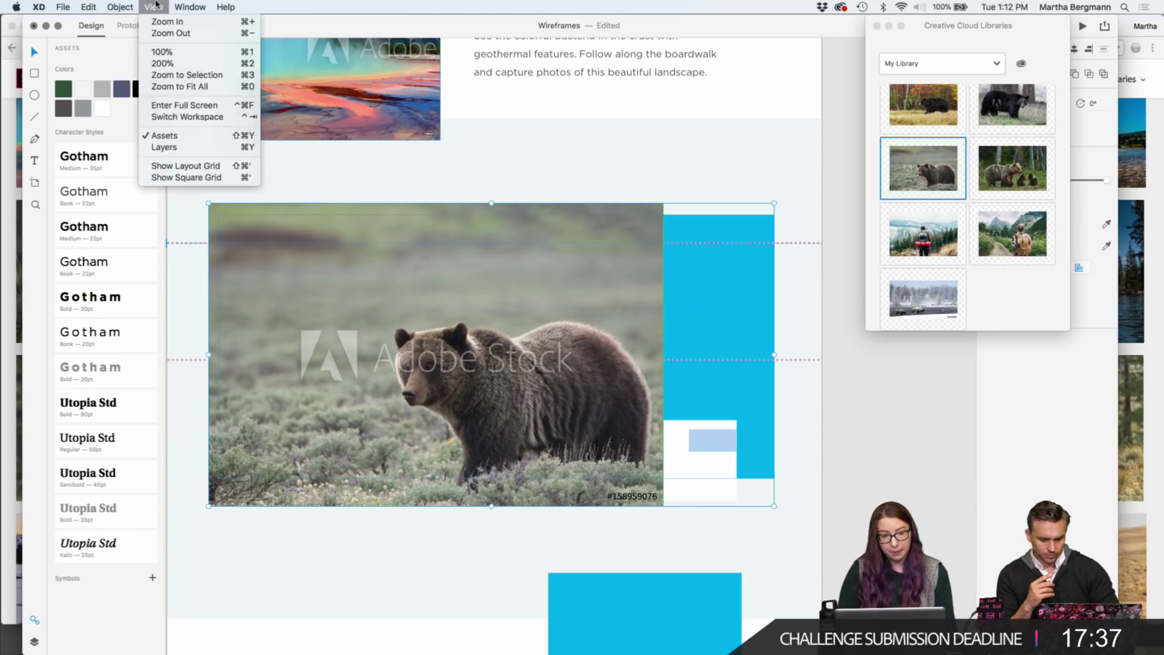
pyautogui.click(937, 454)
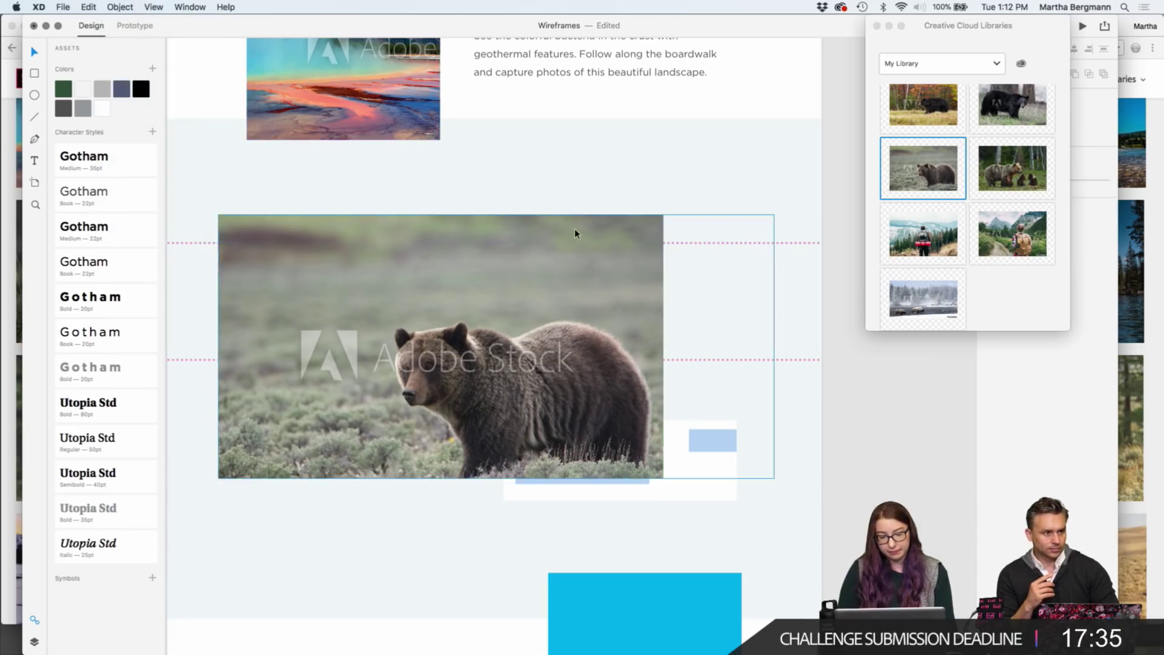
# Enlarge the grizzly photo inside its mask to fill the full width and shift it upward to frame the bear.
pyautogui.doubleClick(643, 492)
pyautogui.moveTo(663, 505); pyautogui.dragTo(770, 566)
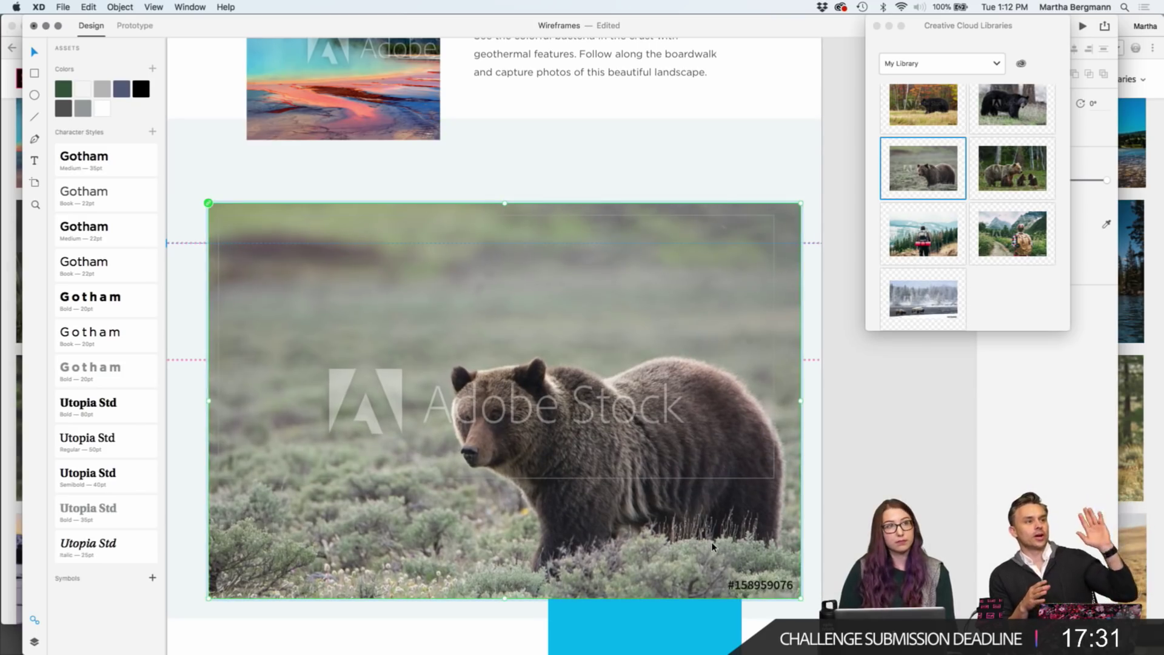
pyautogui.moveTo(711, 541); pyautogui.dragTo(696, 466)
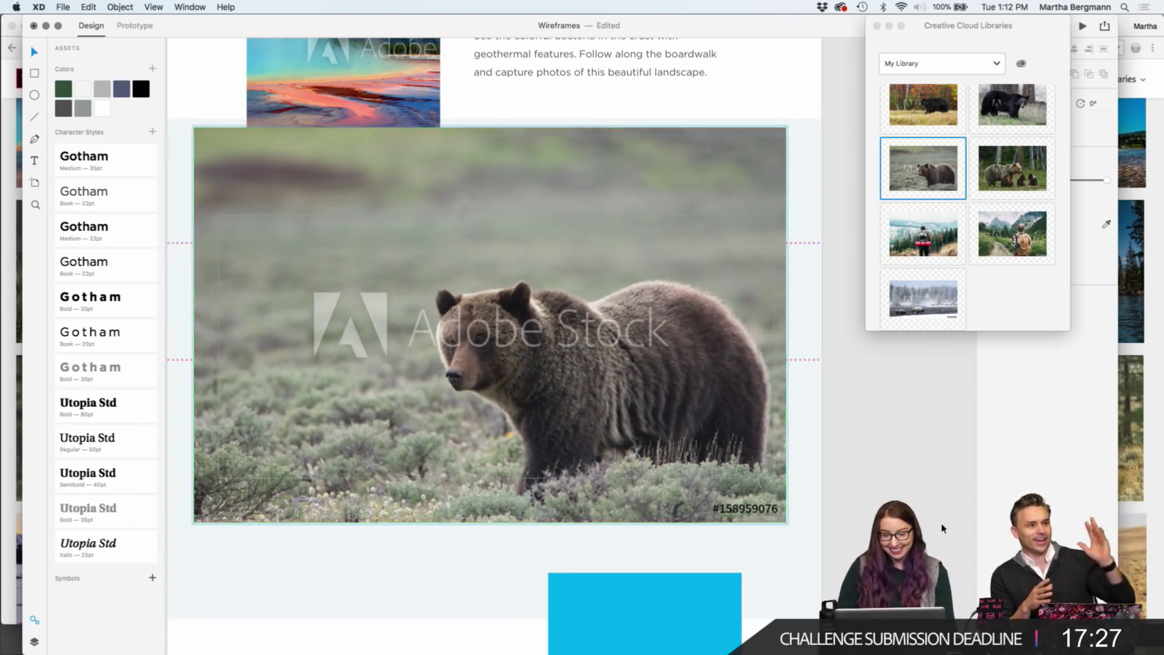
pyautogui.press('Escape')
pyautogui.doubleClick(739, 435)
pyautogui.moveTo(687, 490); pyautogui.dragTo(688, 483)
pyautogui.press('Escape')
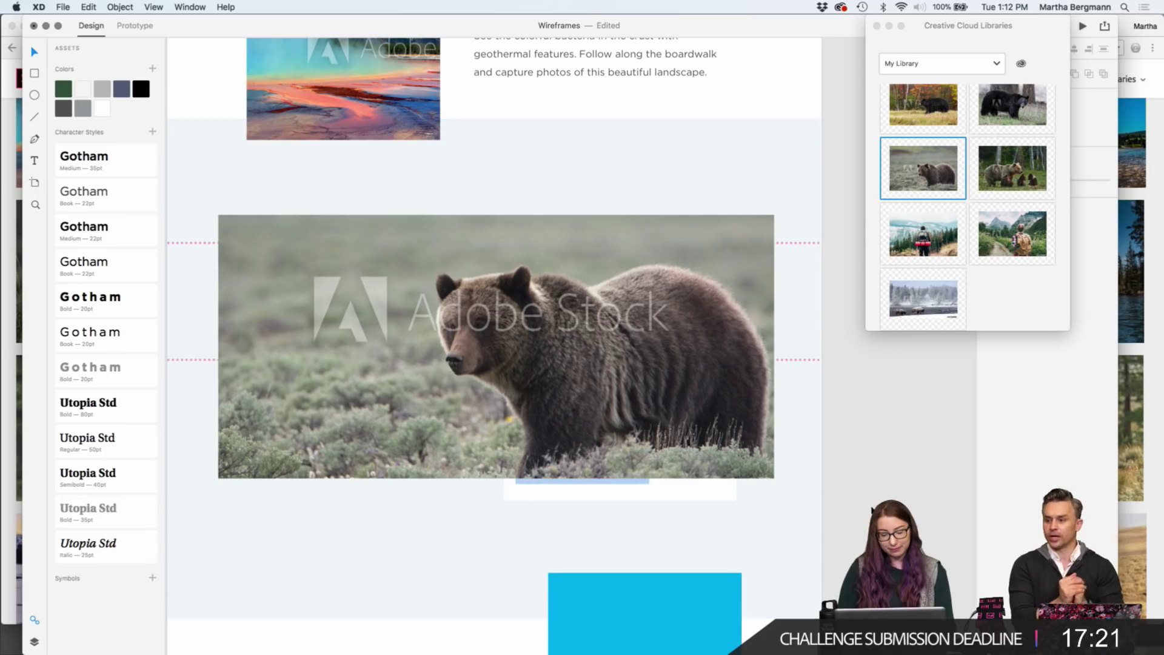
# Bring the white caption card with its placeholder bars to the front of the grizzly photo.
pyautogui.moveTo(865, 515); pyautogui.dragTo(473, 382)
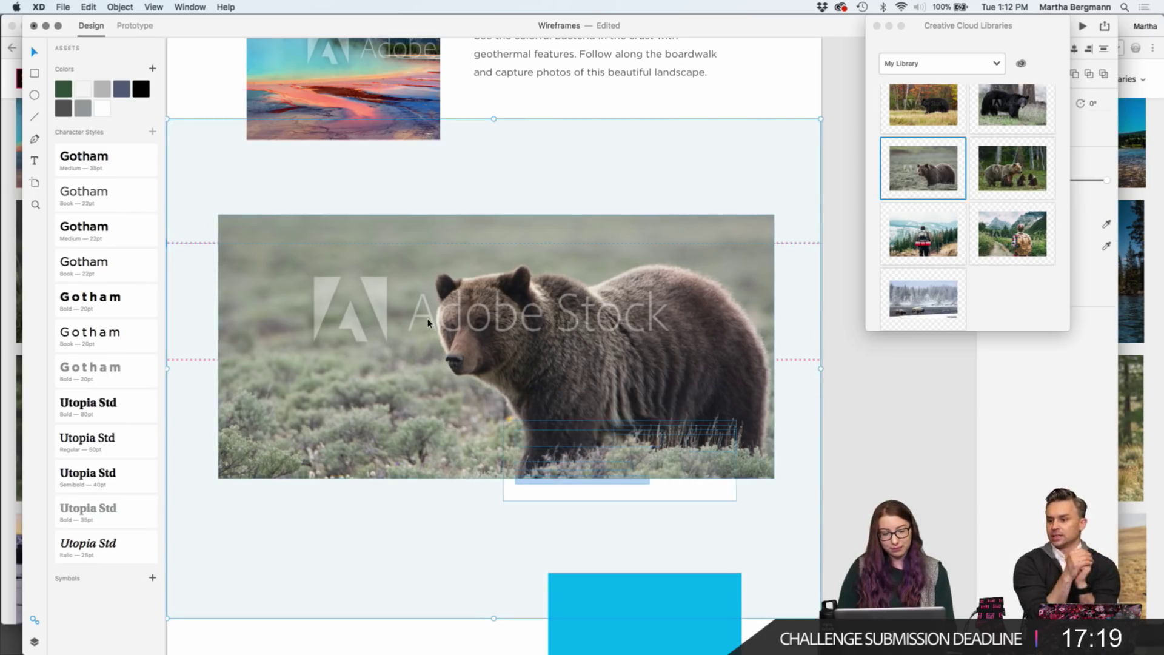
pyautogui.rightClick(595, 489)
pyautogui.click(633, 581)
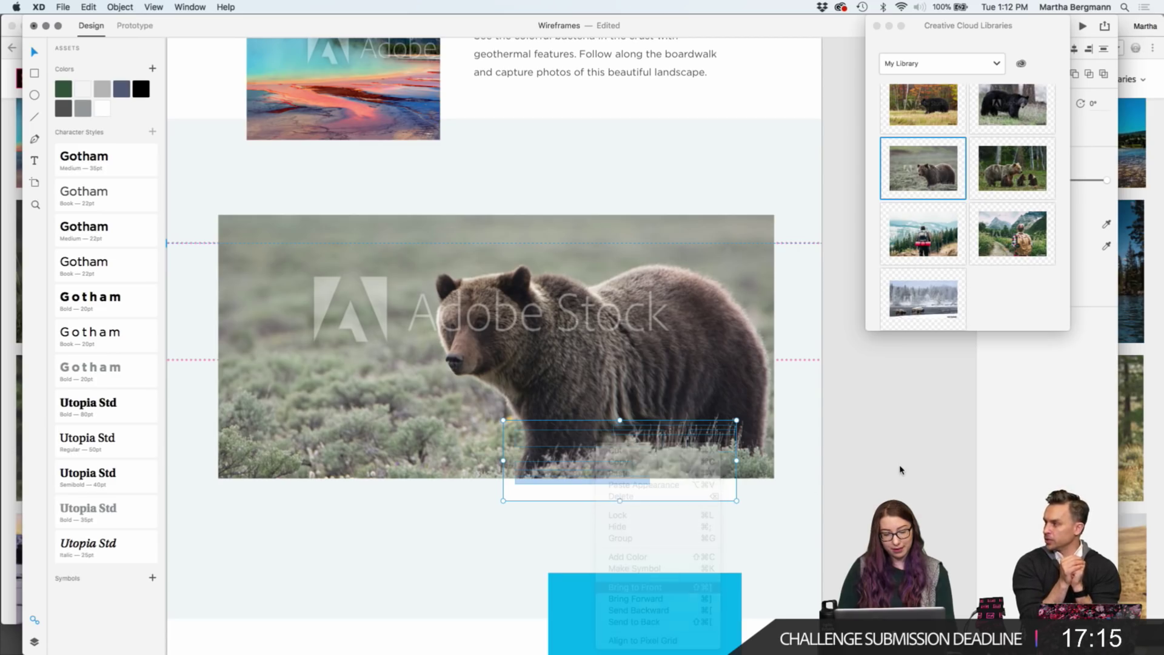
pyautogui.scroll(3, 900, 470)
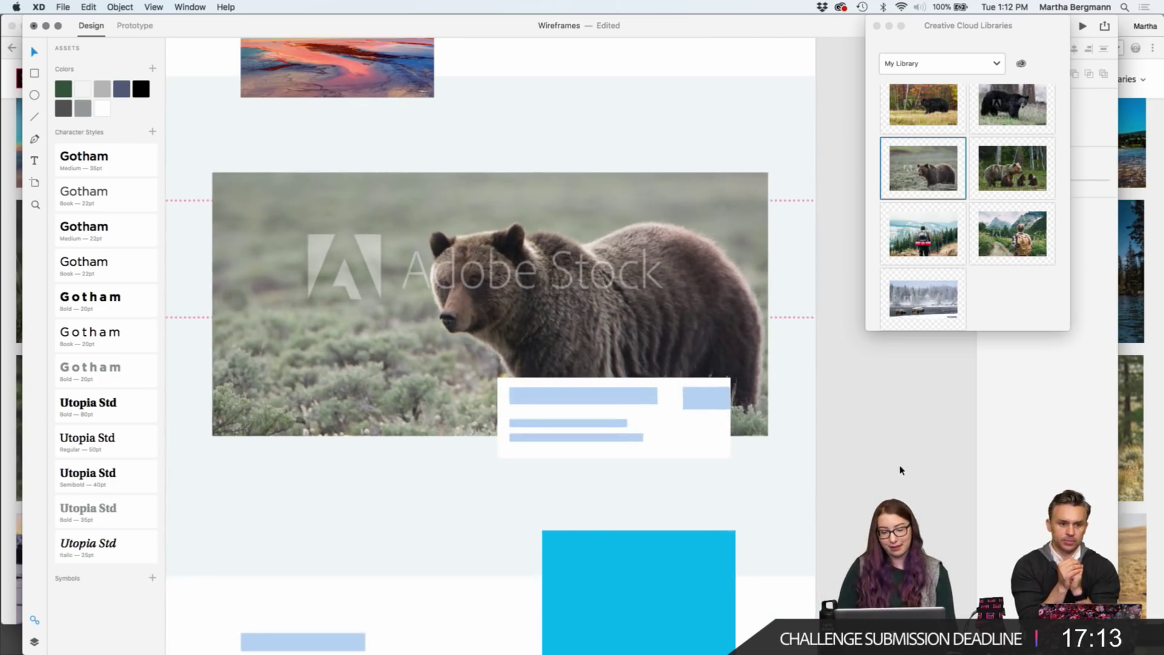
# Shift the grizzly photo slightly higher inside its mask so the bear sits better above the caption card.
pyautogui.click(678, 383)
pyautogui.doubleClick(678, 383)
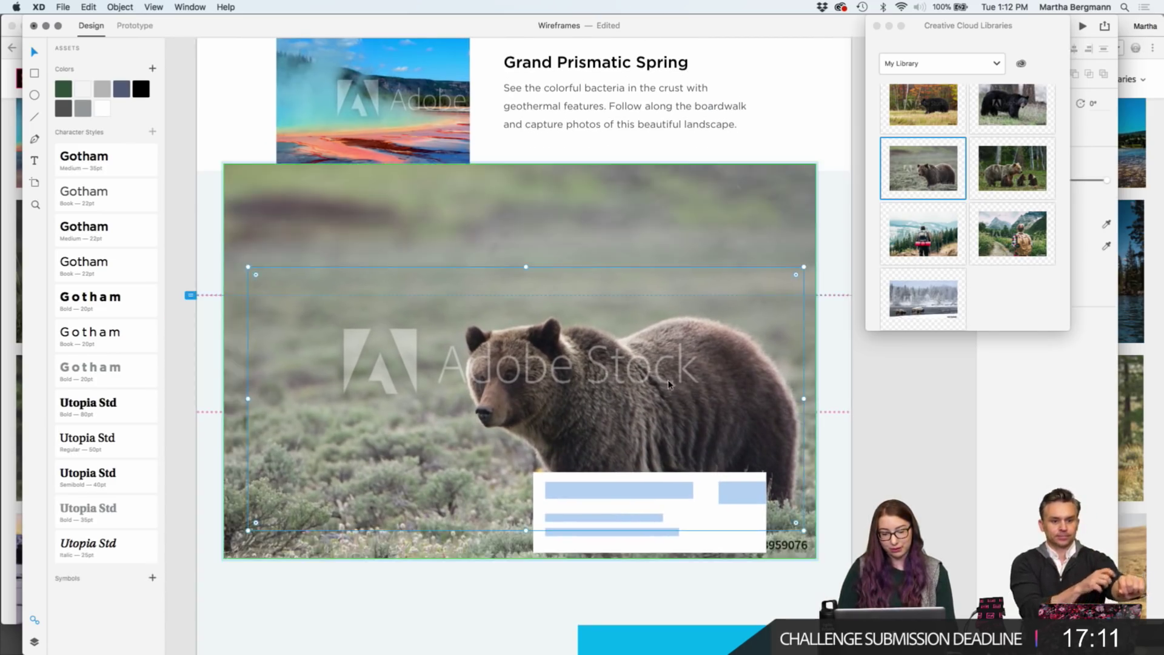
pyautogui.moveTo(333, 233); pyautogui.dragTo(332, 213)
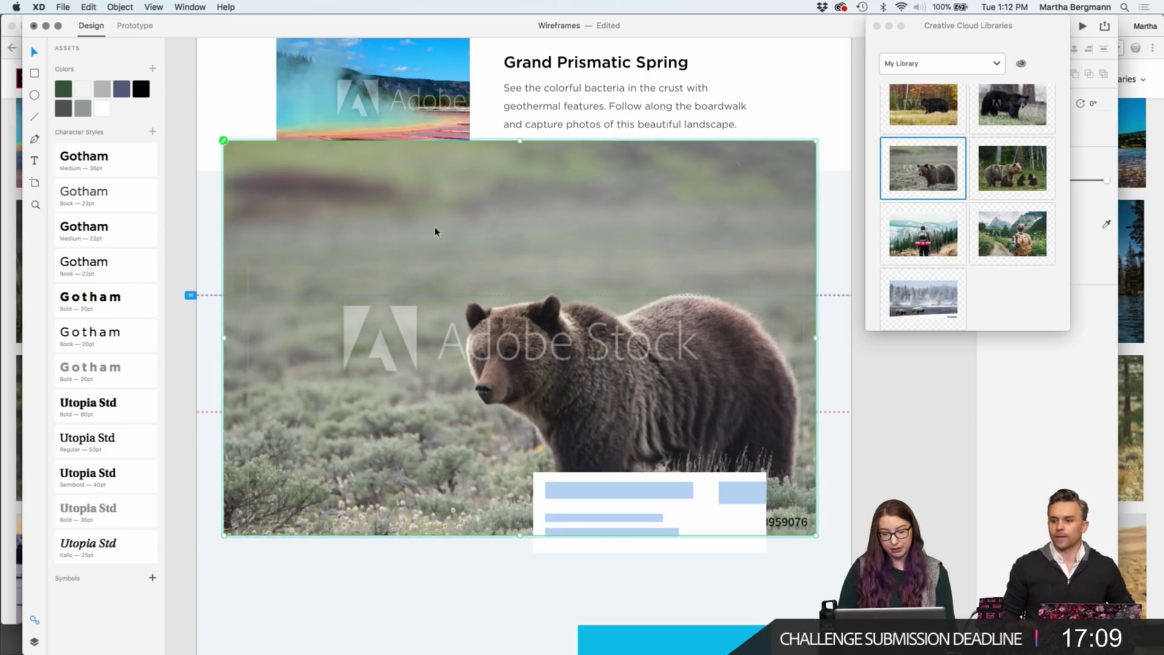
pyautogui.click(880, 425)
pyautogui.scroll(2, 899, 428)
pyautogui.hscroll(2, 899, 427)
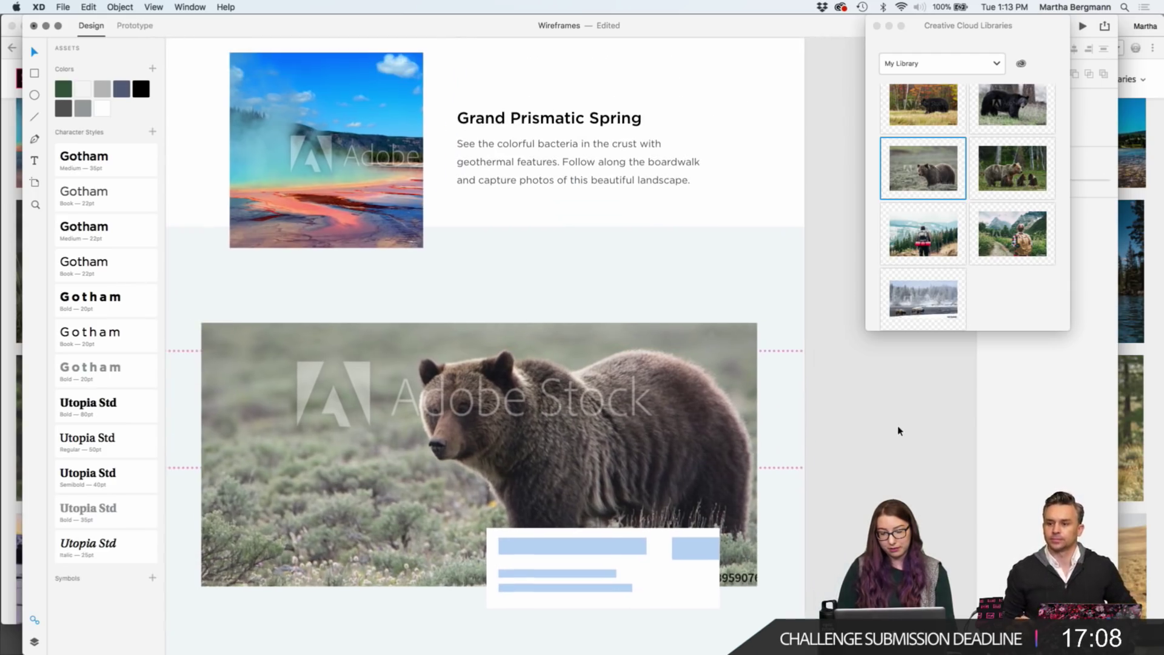
# Duplicate the Grand Prismatic Spring heading and paragraph and move the copies onto the white caption card.
pyautogui.click(524, 119)
pyautogui.keyDown('shift'); pyautogui.click(503, 153); pyautogui.keyUp('shift')
pyautogui.press('cmd+c')
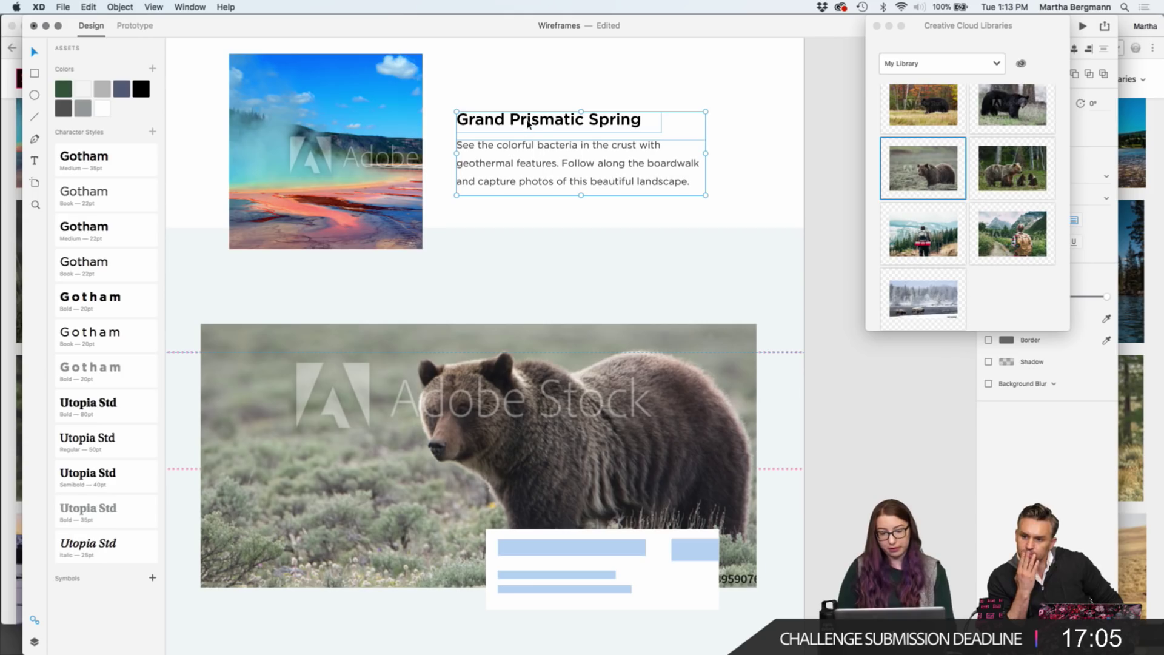
pyautogui.press('super+v')
pyautogui.moveTo(529, 434); pyautogui.dragTo(570, 552)
pyautogui.scroll(-5, 570, 551)
# Extend the white caption card's left and bottom edges to fit behind the copied heading and paragraph.
pyautogui.moveTo(582, 366); pyautogui.dragTo(392, 348)
pyautogui.click(662, 413)
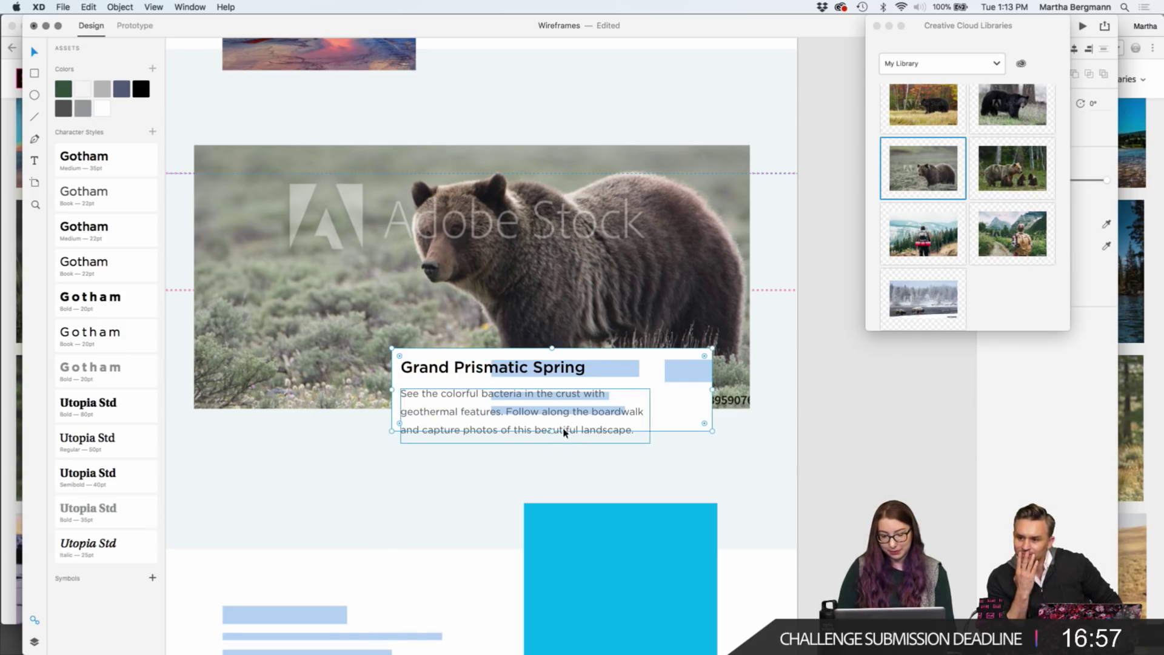
pyautogui.moveTo(554, 430); pyautogui.dragTo(551, 460)
pyautogui.click(847, 422)
# Delete the placeholder bar behind the copied heading and widen the caption card further to the left.
pyautogui.click(599, 367)
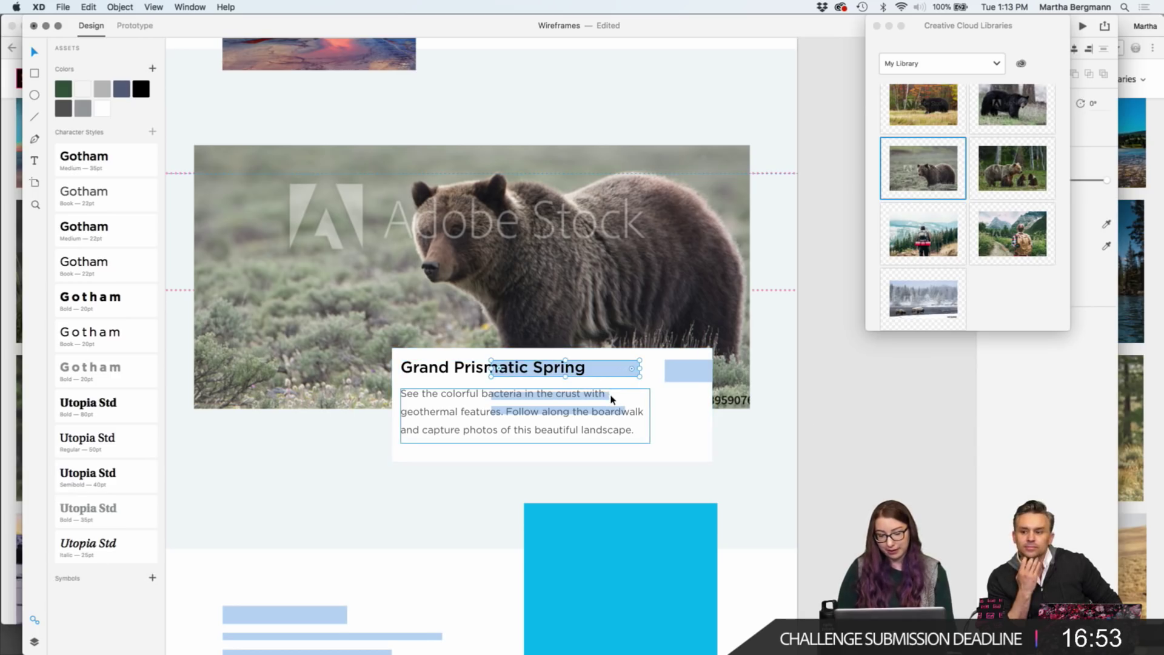
pyautogui.click(670, 415)
pyautogui.click(573, 361)
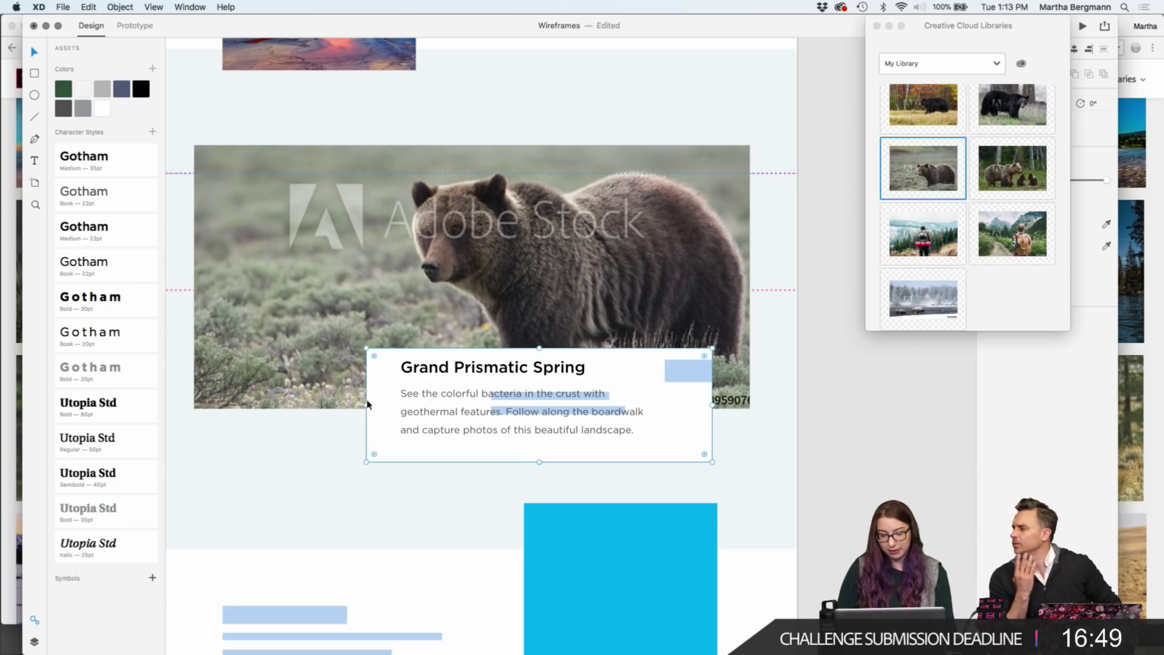
# Delete the two remaining placeholder text lines and inset the heading and paragraph from the caption card's left edge.
pyautogui.click(437, 415)
pyautogui.moveTo(448, 373); pyautogui.dragTo(311, 371)
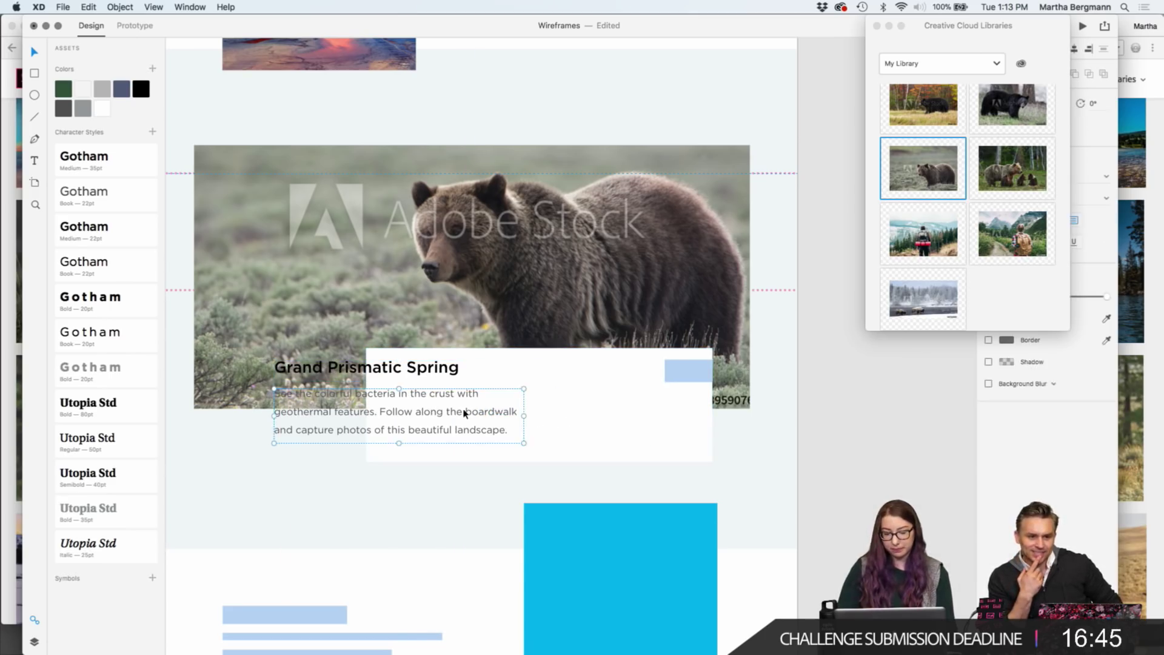
pyautogui.moveTo(402, 371); pyautogui.dragTo(512, 371)
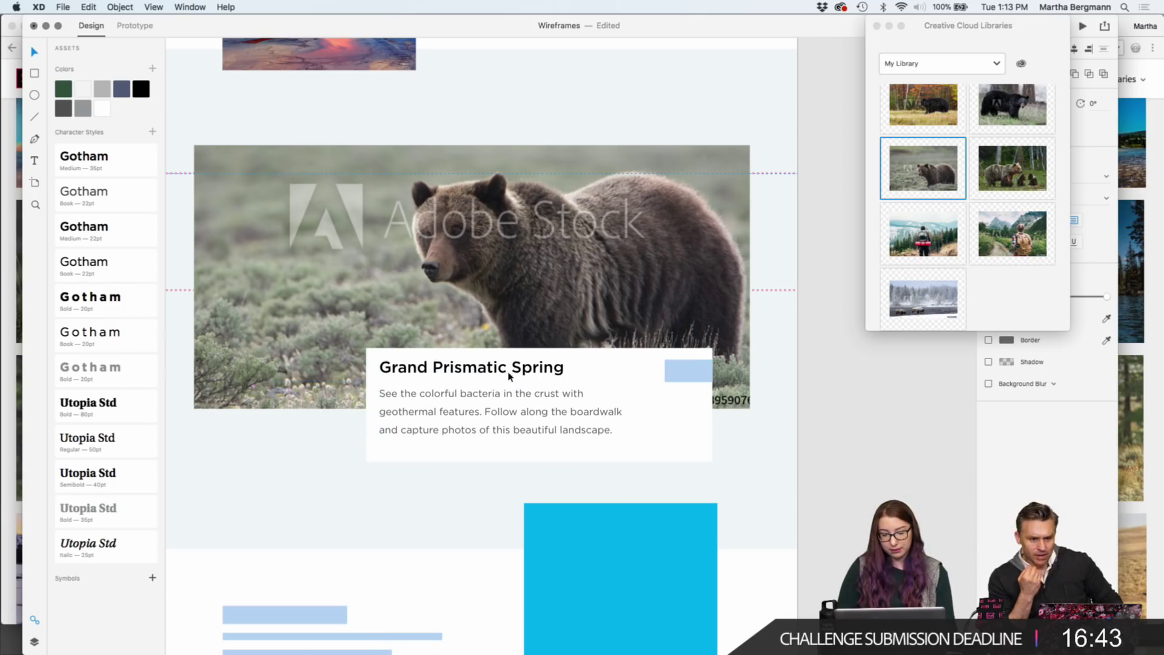
# Change the caption card's heading to "Grizzly bears".
pyautogui.doubleClick(495, 367)
pyautogui.write('Girzzly')
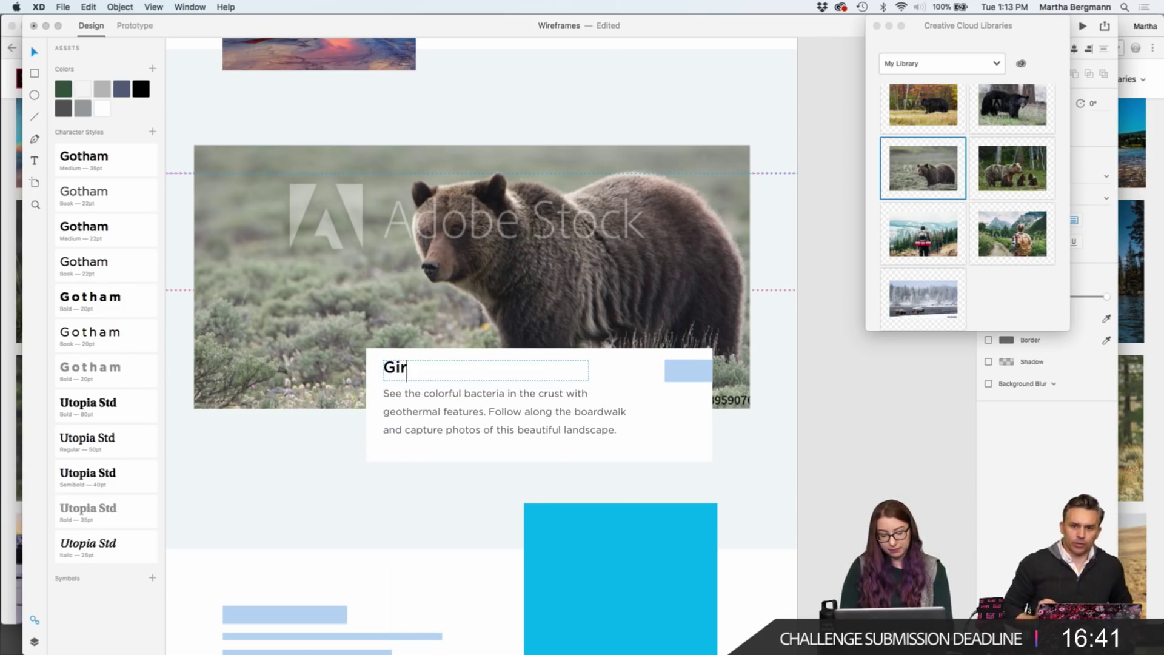
pyautogui.press('BackSpace')
pyautogui.press('BackSpace')
pyautogui.press('BackSpace')
pyautogui.press('BackSpace')
pyautogui.press('BackSpace')
pyautogui.press('BackSpace')
pyautogui.press('BackSpace')
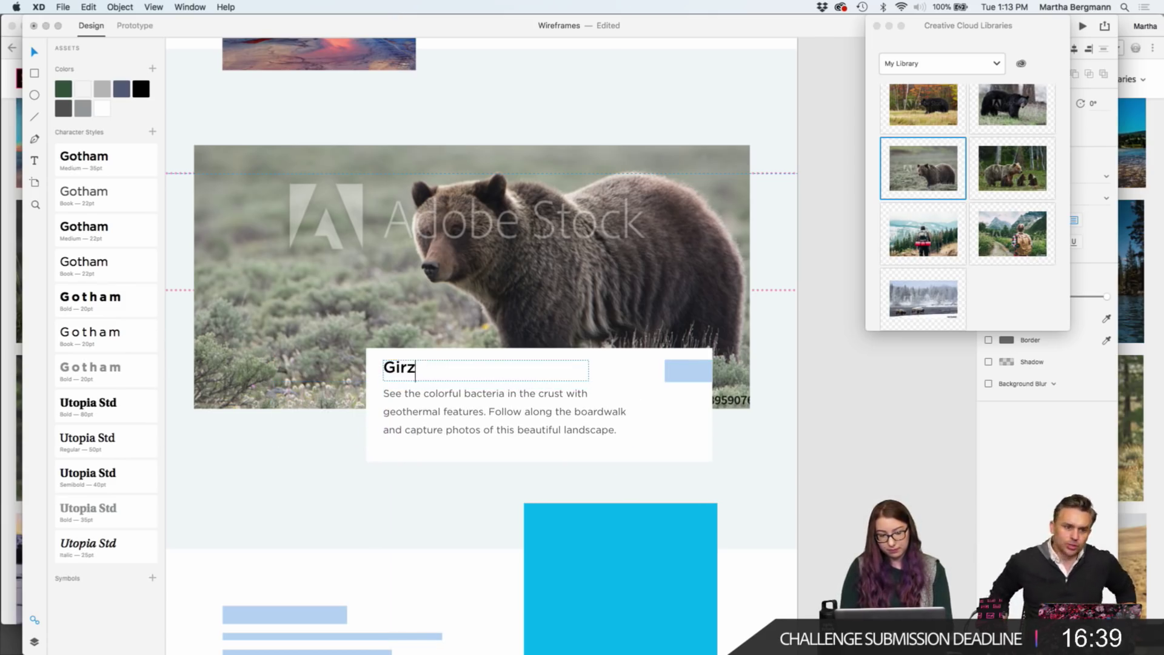
pyautogui.write('rizzly bears')
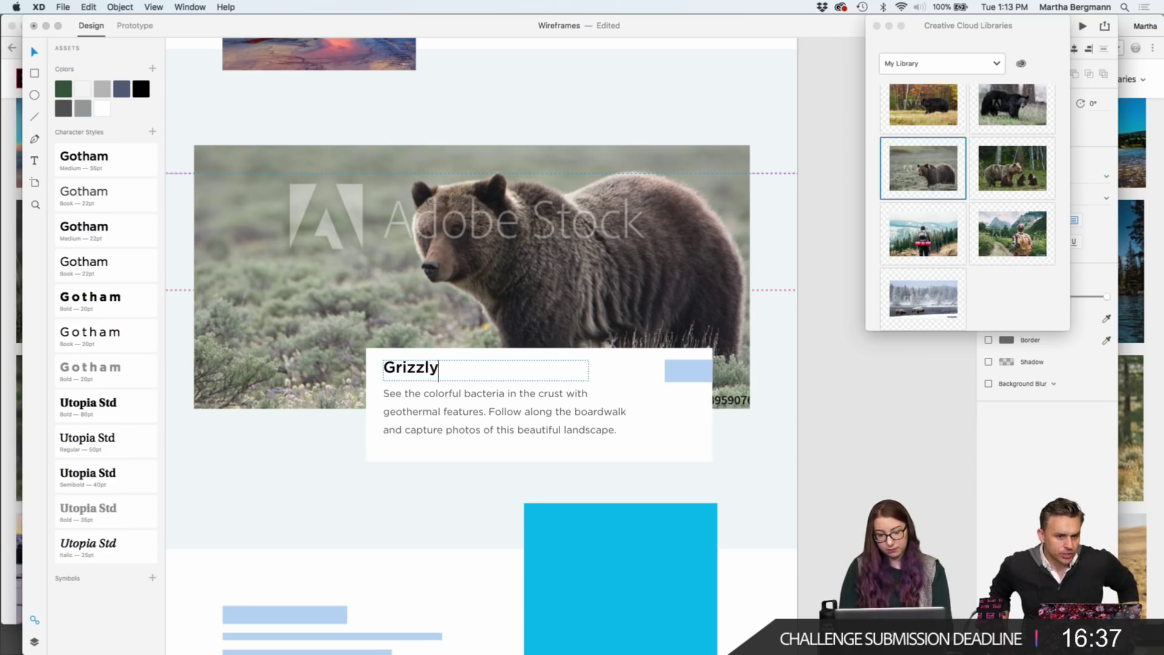
pyautogui.press('Escape')
pyautogui.click(573, 411)
pyautogui.doubleClick(570, 411)
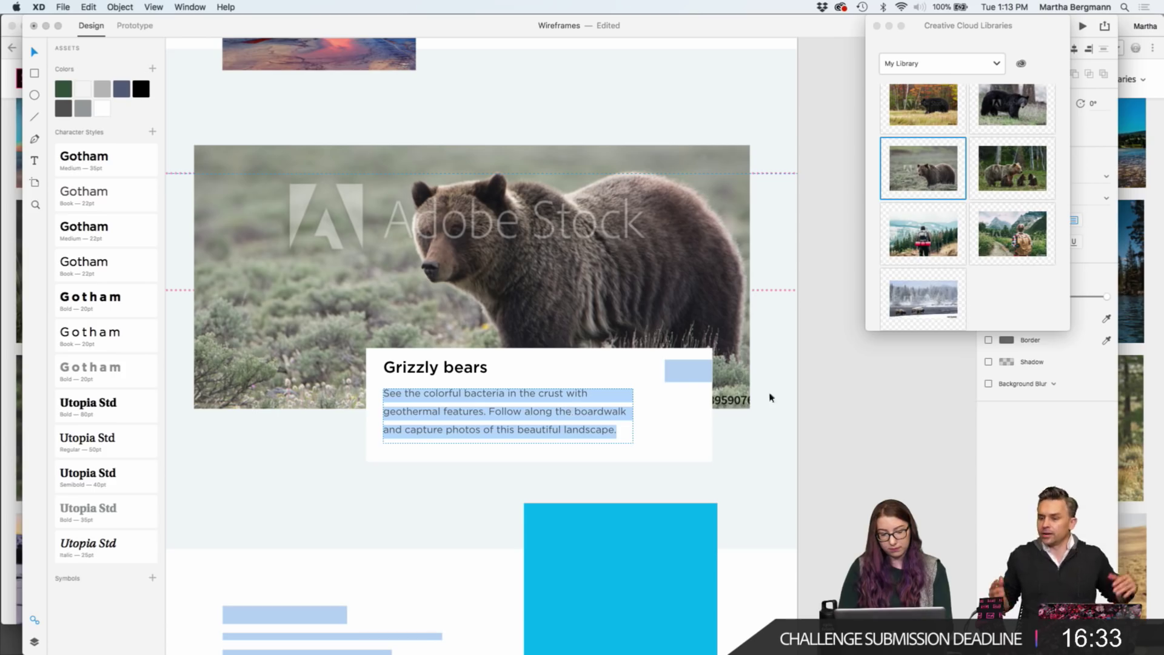
pyautogui.press('Escape')
pyautogui.click(881, 456)
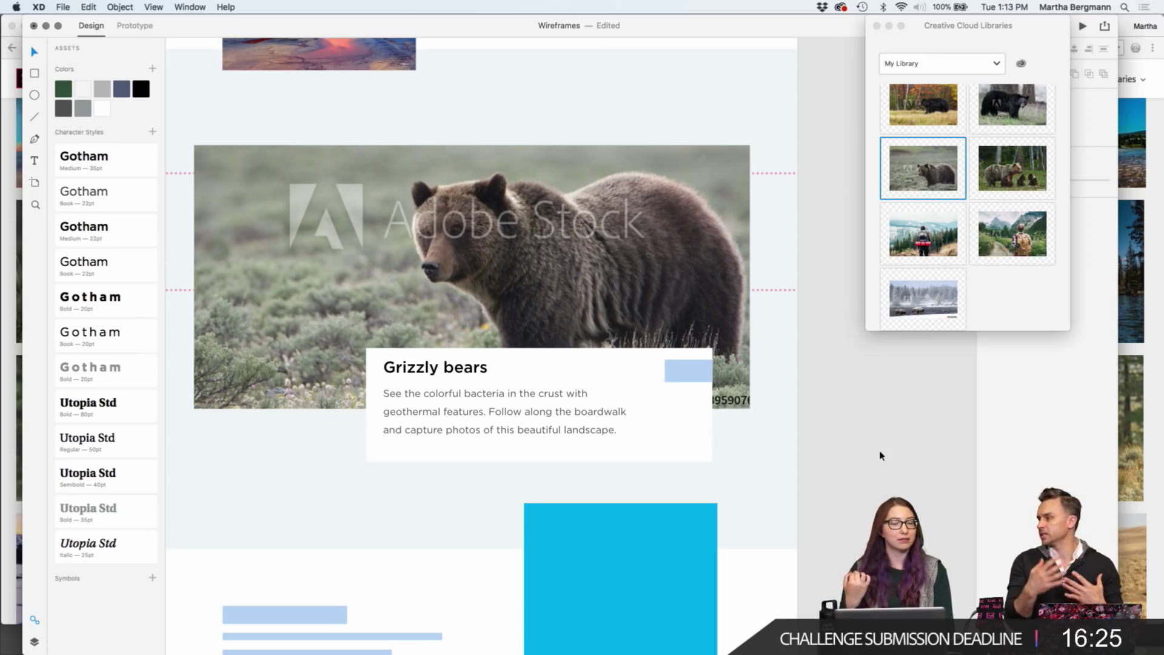
# Nudge the Grizzly bears heading and its paragraph slightly down and shorten the caption card from its bottom edge.
pyautogui.click(474, 364)
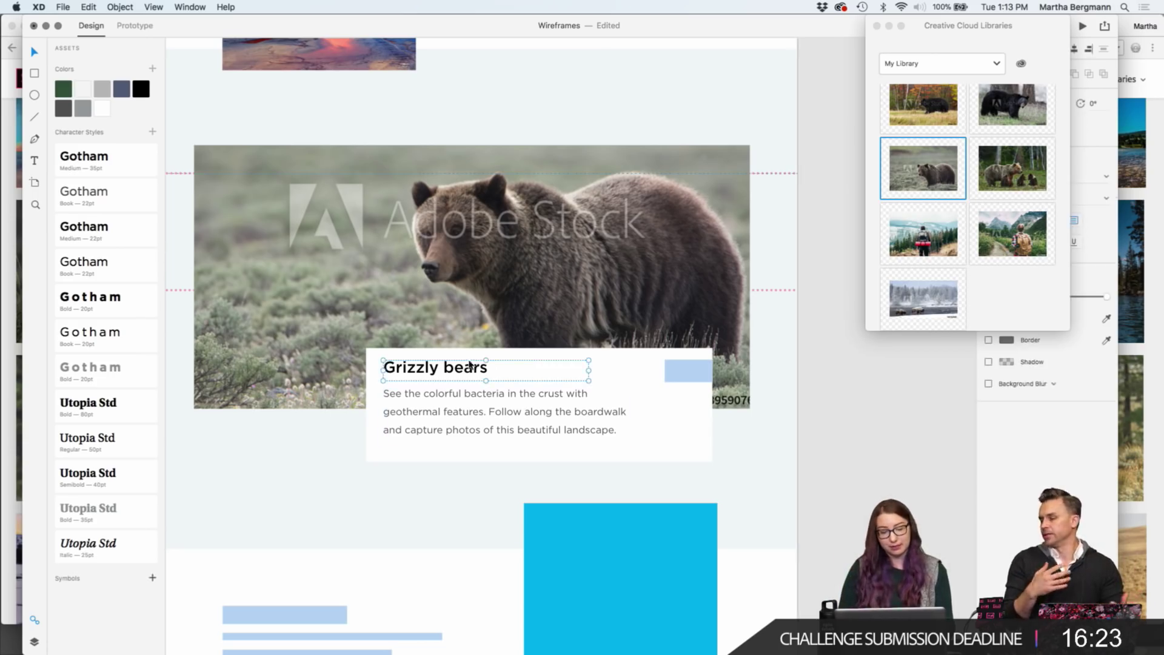
pyautogui.click(661, 455)
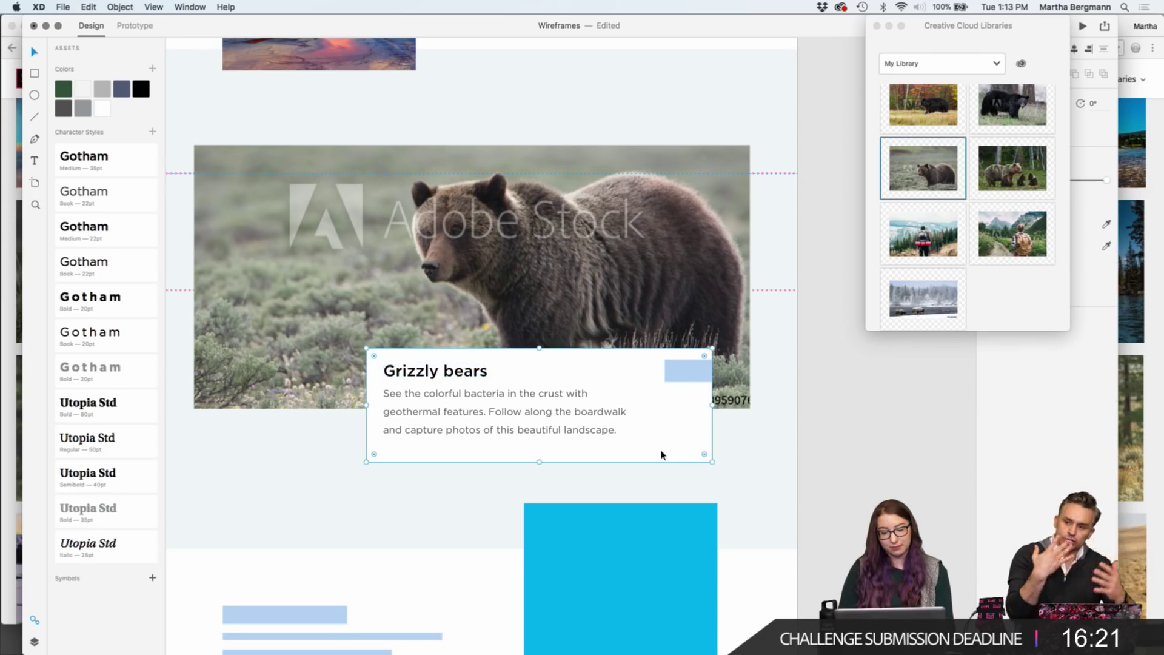
pyautogui.moveTo(539, 461); pyautogui.dragTo(530, 426)
pyautogui.click(529, 422)
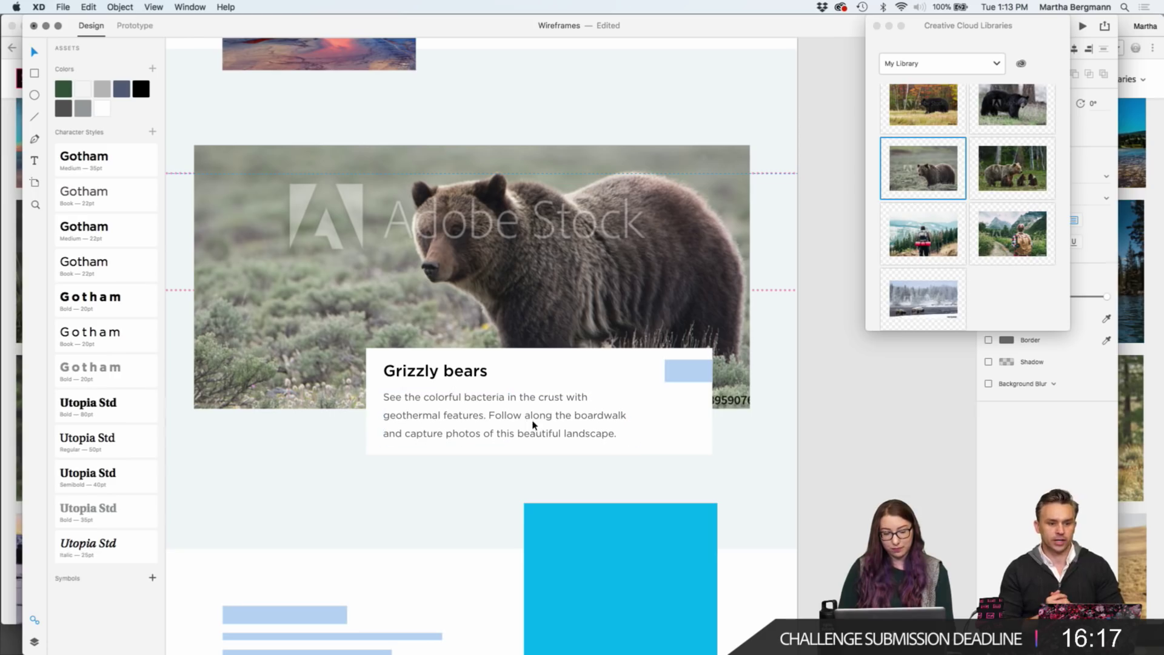
pyautogui.click(873, 447)
# Move the Creative Cloud Libraries window aside and shift the document window to uncover the property settings.
pyautogui.moveTo(941, 27); pyautogui.dragTo(1126, 28)
pyautogui.moveTo(902, 26); pyautogui.dragTo(850, 23)
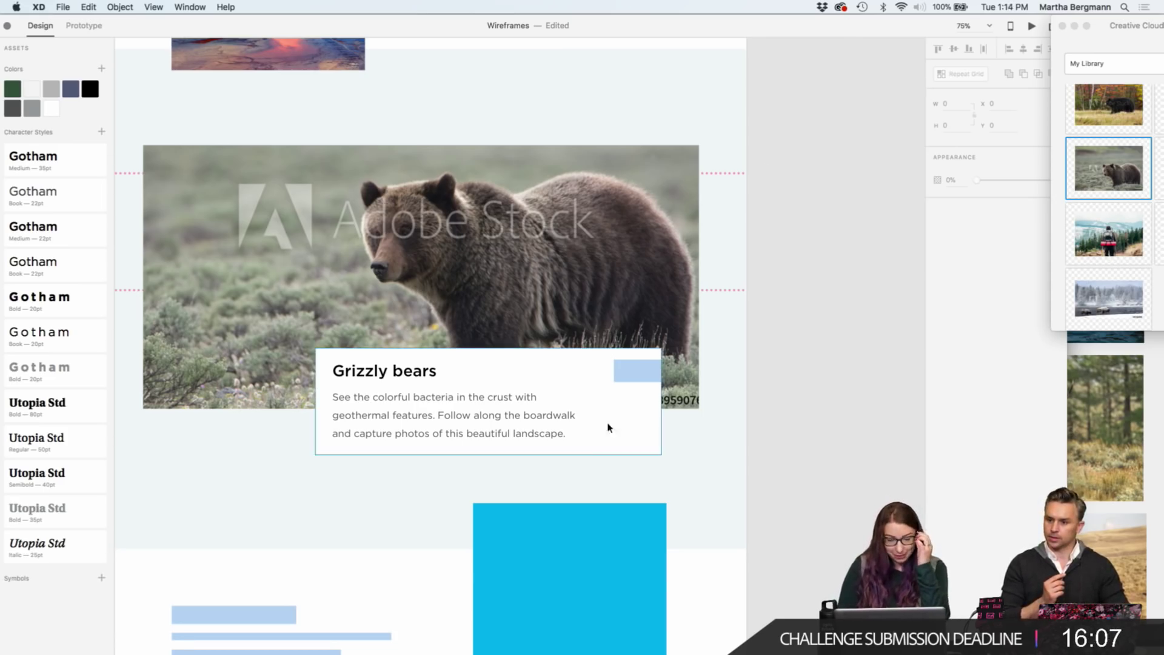
# Nudge the Grizzly bears paragraph slightly up and replace its text with "See the magnificent bears in their natural habitat.".
pyautogui.click(501, 410)
pyautogui.moveTo(501, 411); pyautogui.dragTo(502, 409)
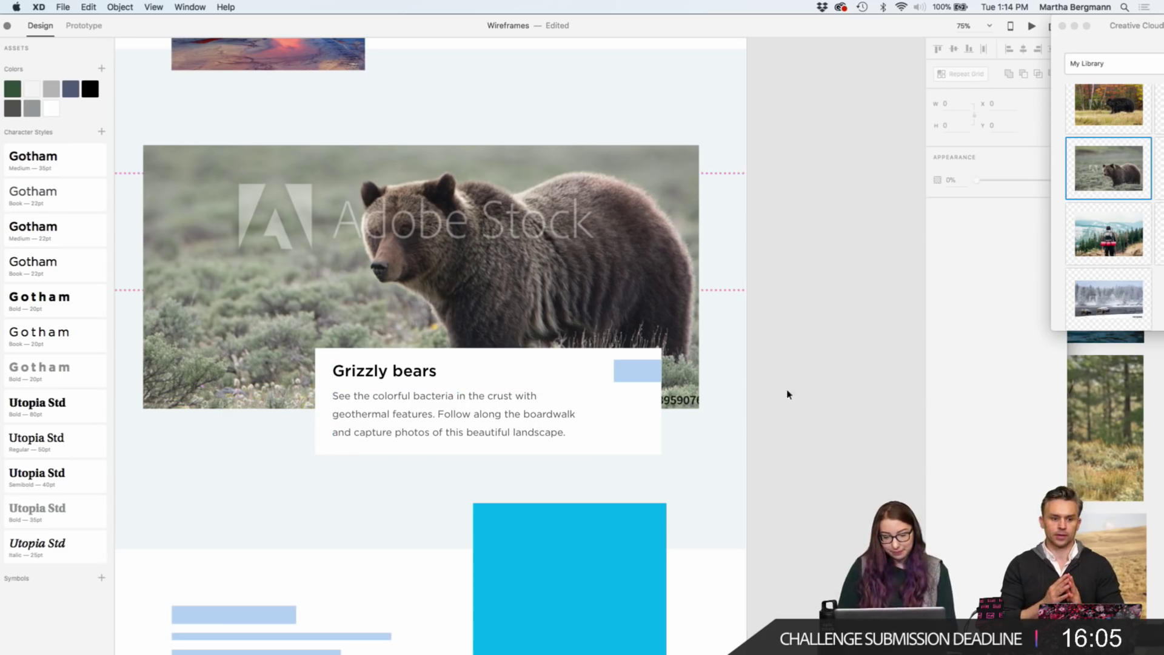
pyautogui.doubleClick(462, 426)
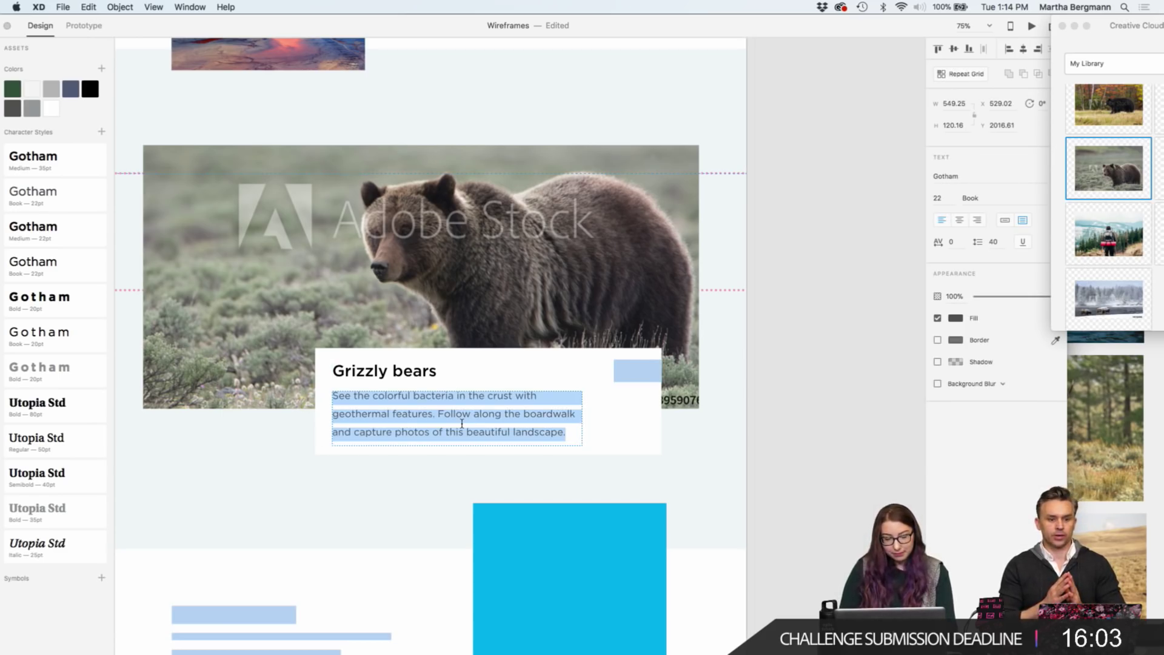
pyautogui.write('S')
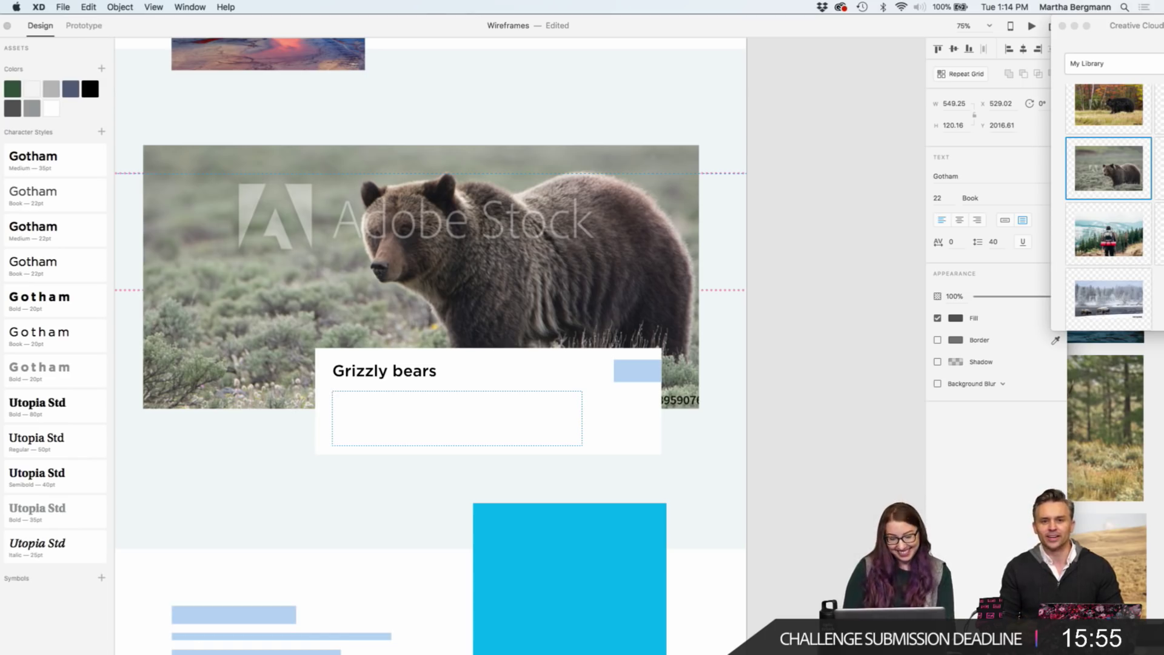
pyautogui.write('ee t')
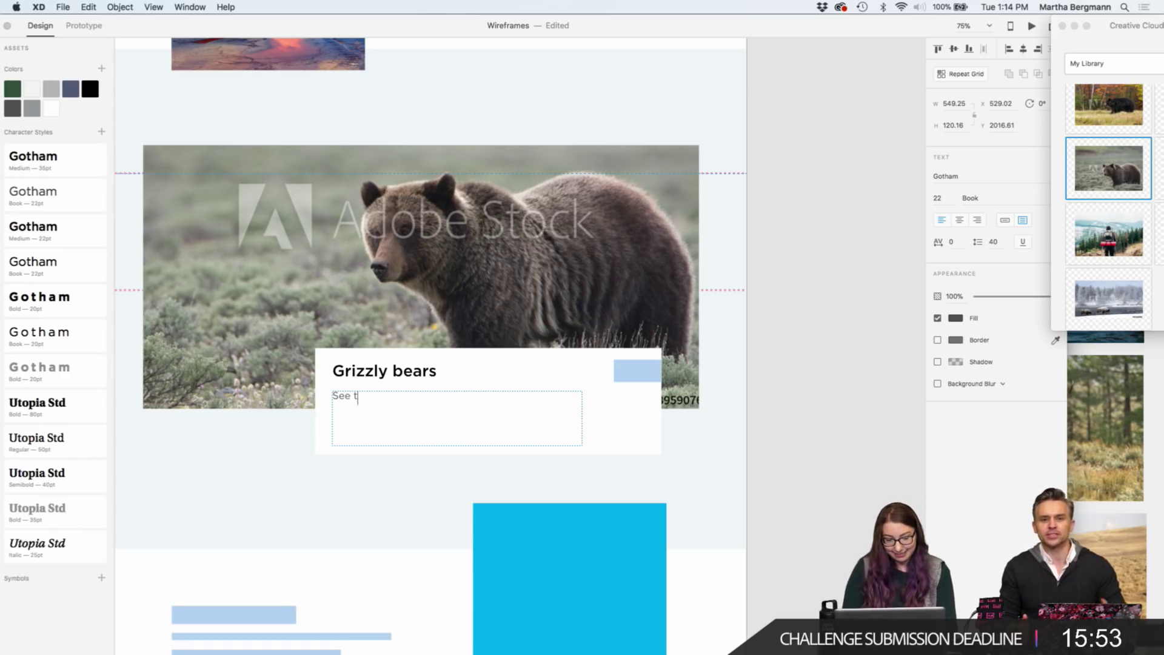
pyautogui.write('he magnificent ')
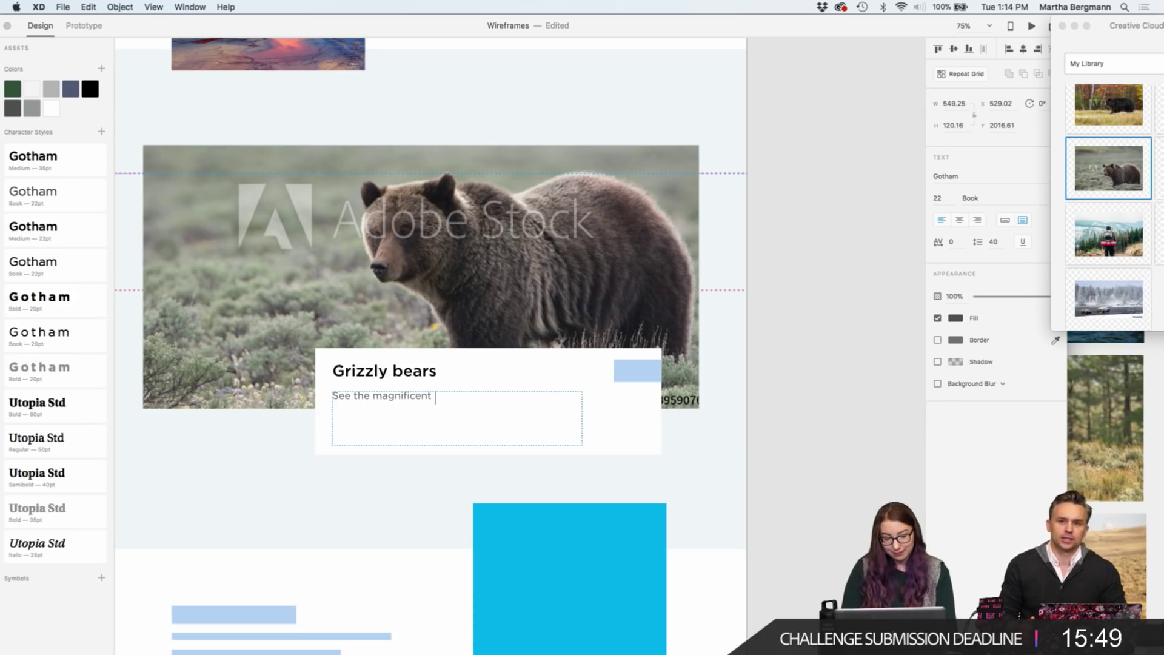
pyautogui.write('bears in their natural habit')
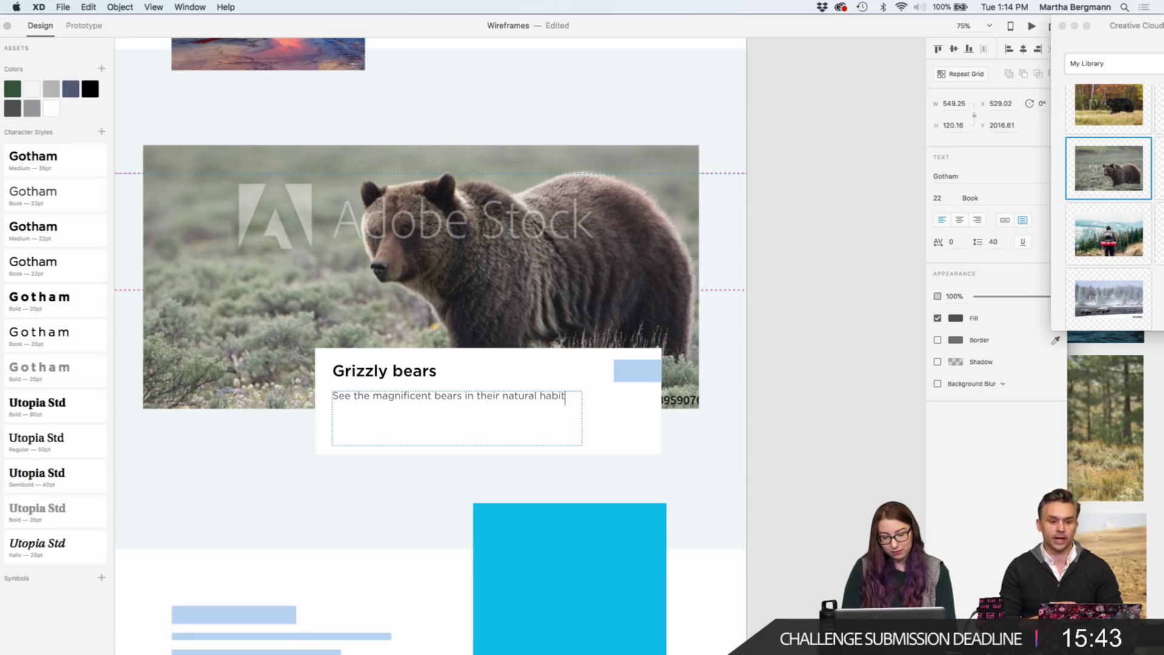
pyautogui.write('at.')
pyautogui.press('Return')
pyautogui.write('Ssee')
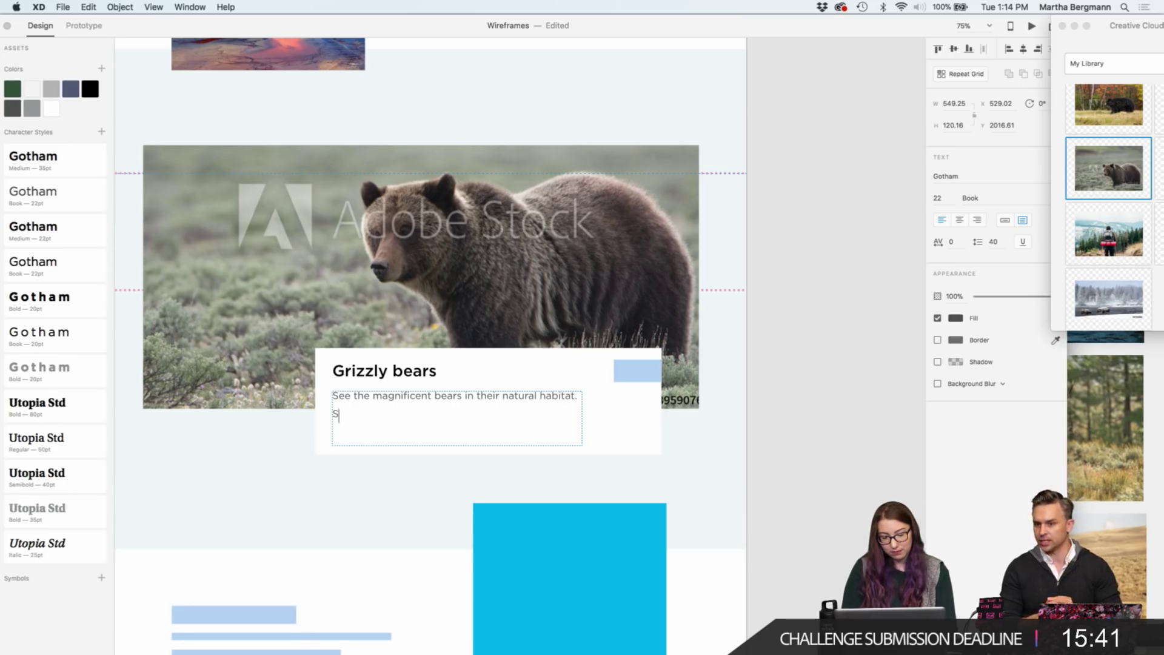
pyautogui.press('BackSpace')
pyautogui.press('BackSpace')
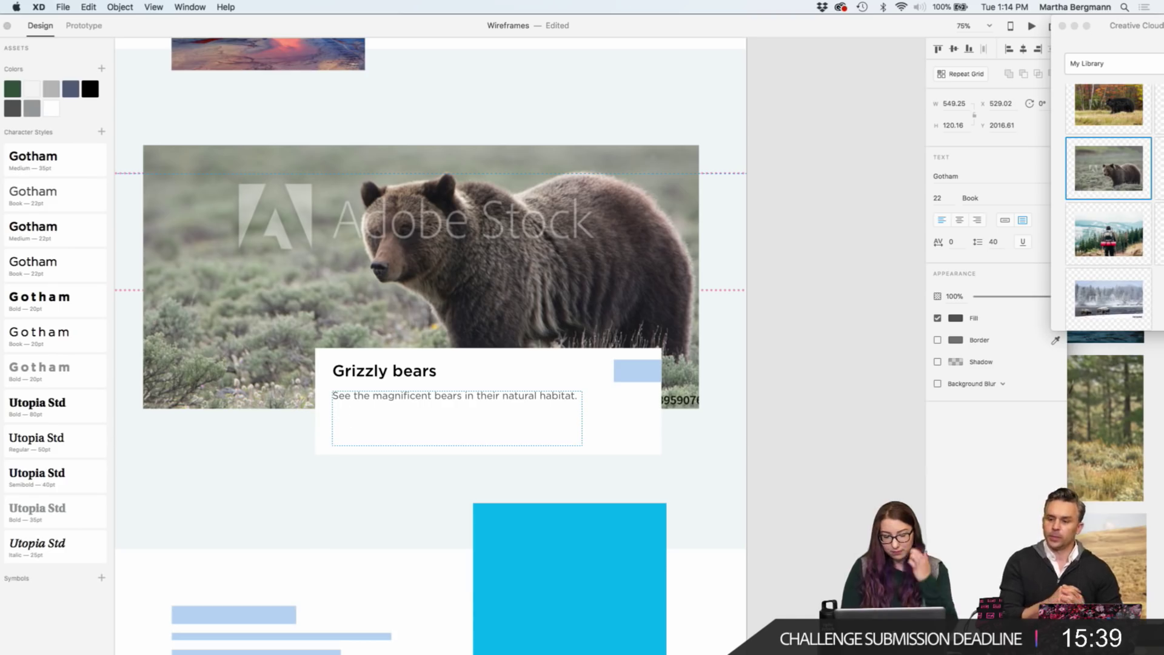
pyautogui.write('They w')
pyautogui.press('BackSpace')
pyautogui.write('are exploring')
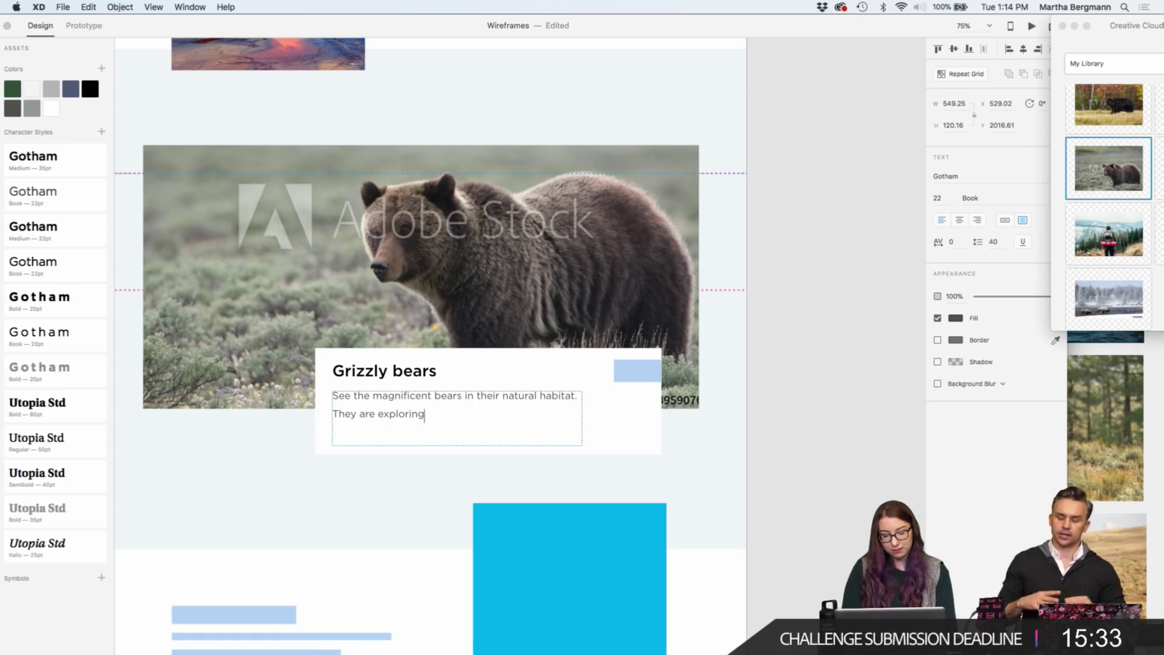
pyautogui.press('BackSpace')
pyautogui.press('BackSpace')
pyautogui.press('BackSpace')
pyautogui.press('BackSpace')
pyautogui.press('BackSpace')
pyautogui.press('BackSpace')
pyautogui.press('BackSpace')
pyautogui.press('BackSpace')
pyautogui.press('BackSpace')
pyautogui.press('BackSpace')
pyautogui.press('BackSpace')
pyautogui.press('BackSpace')
pyautogui.press('BackSpace')
pyautogui.press('BackSpace')
pyautogui.press('BackSpace')
pyautogui.press('BackSpace')
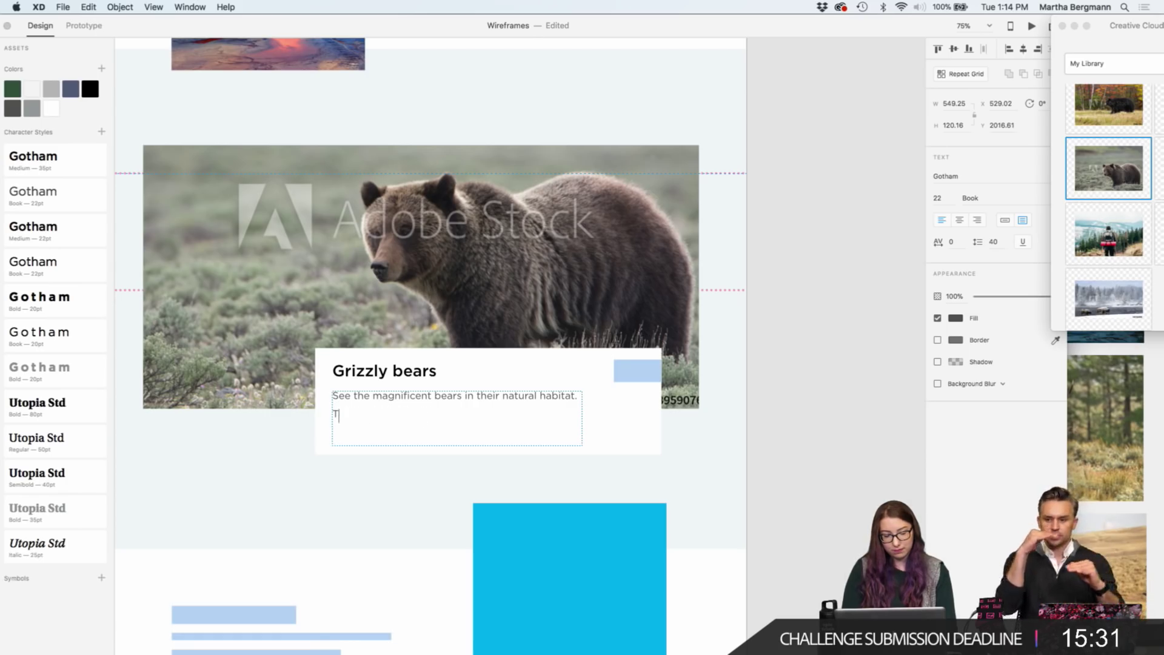
# Add the sentence "Watch for them foraging on the hillsides and crossing across the valleys." to the Grizzly bears paragraph.
pyautogui.write('Watch for them foraging on th')
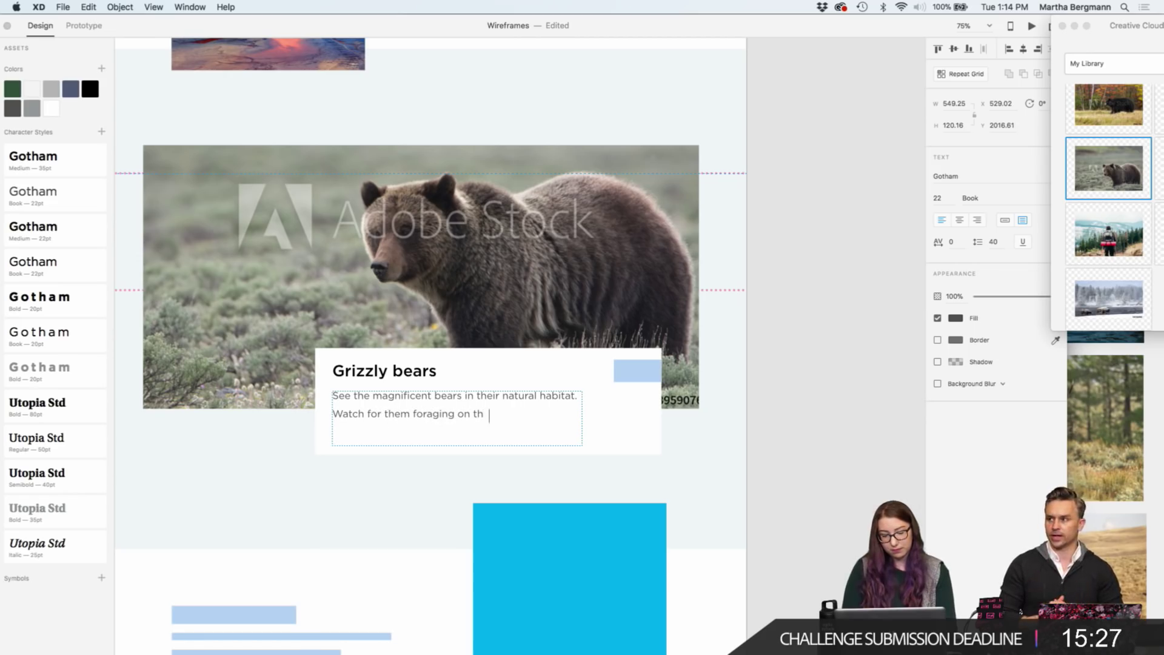
pyautogui.write('e hillside')
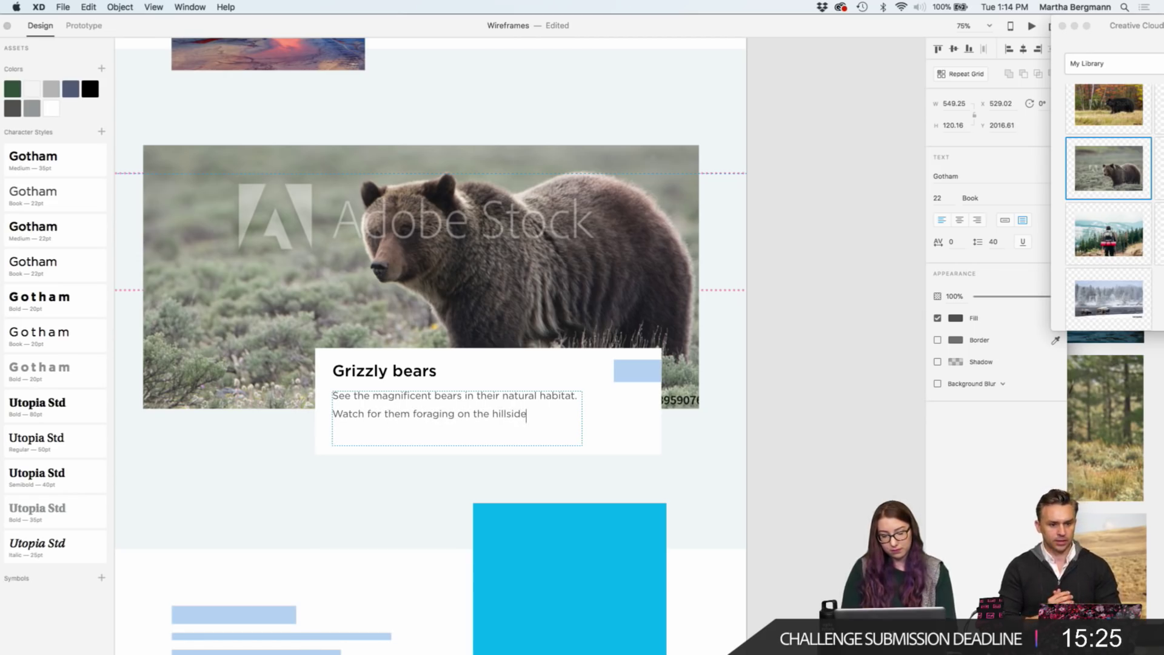
pyautogui.write('s and ')
pyautogui.write('crossing ')
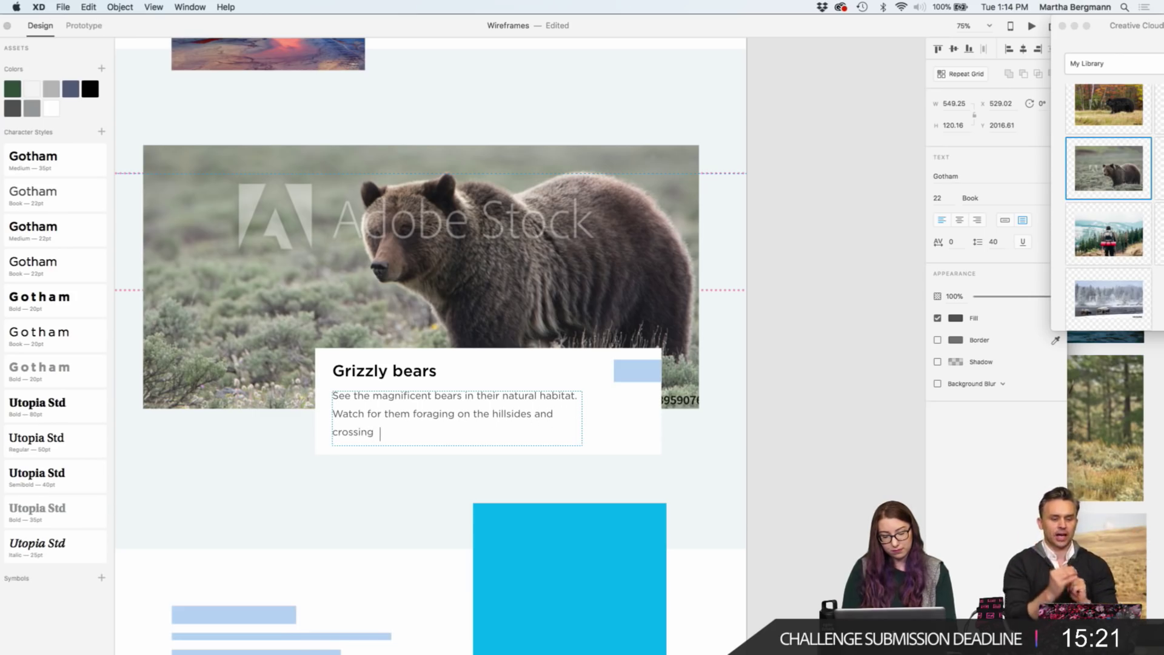
pyautogui.write('across the valleys.')
pyautogui.press('Escape')
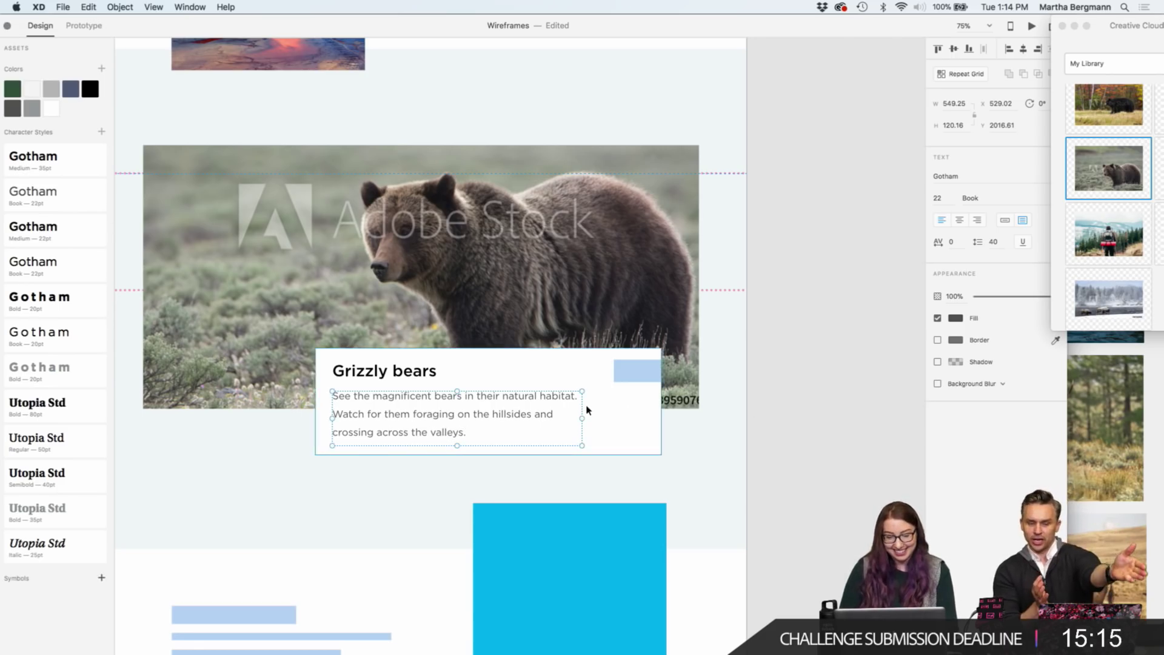
# Set the line spacing of both the Grizzly bears and Grand Prismatic Spring paragraphs to 38.
pyautogui.scroll(3, 587, 408)
pyautogui.scroll(-3, 588, 410)
pyautogui.keyDown('shift'); pyautogui.click(563, 249); pyautogui.keyUp('shift')
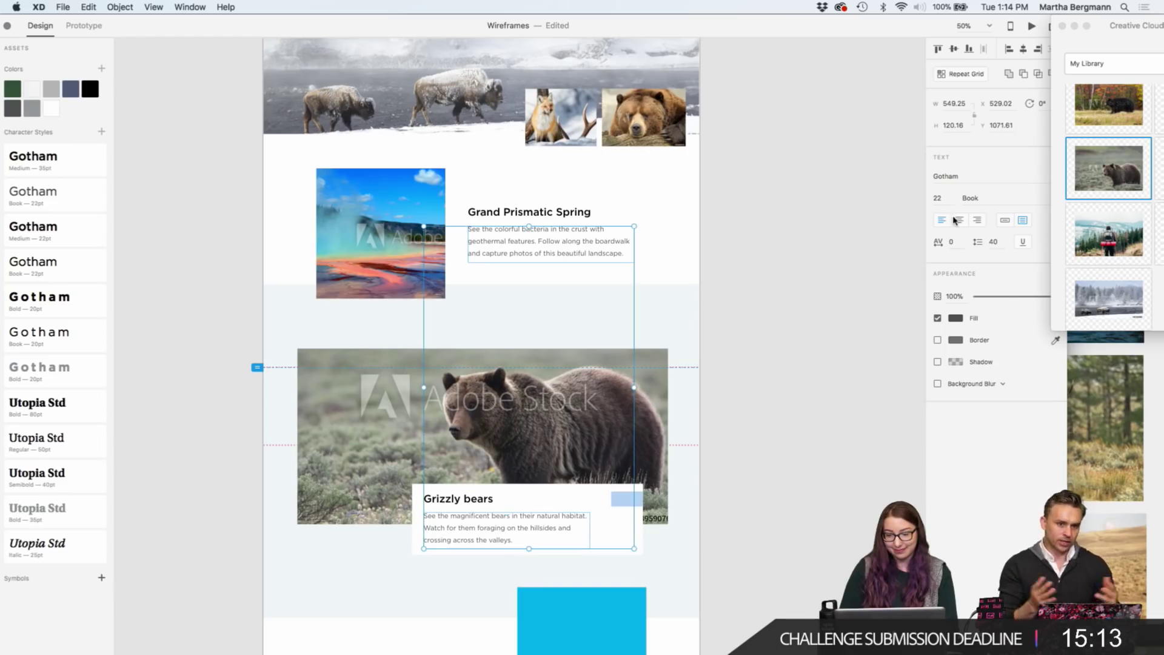
pyautogui.click(994, 241)
pyautogui.write('30')
pyautogui.press('Return')
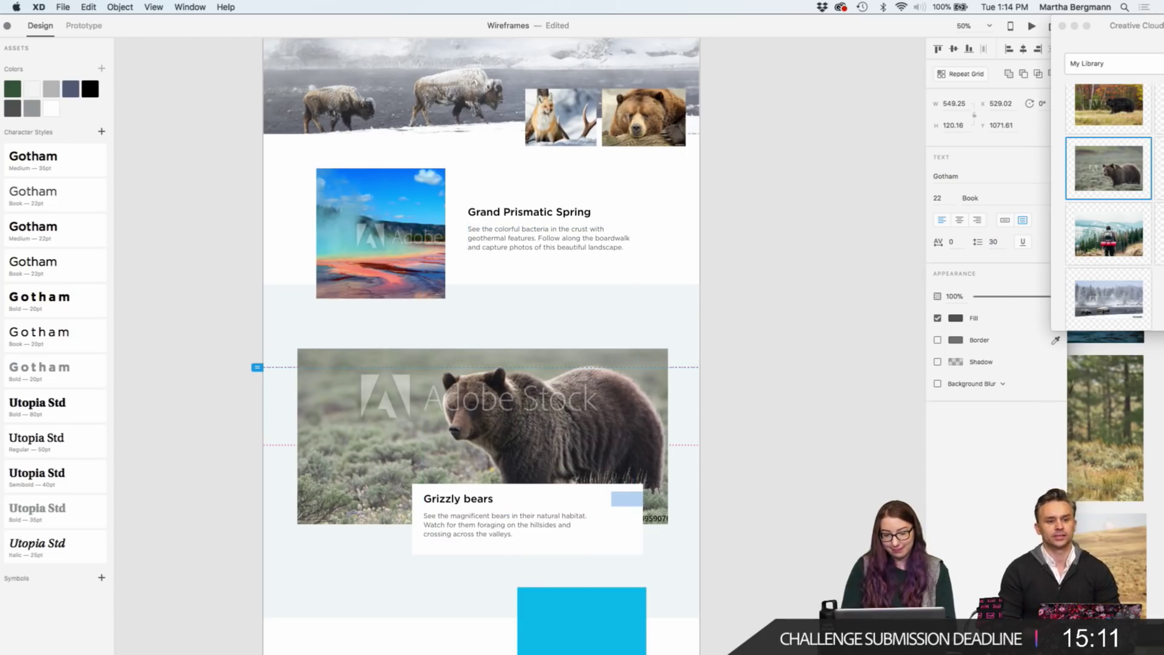
pyautogui.write('35')
pyautogui.press('Return')
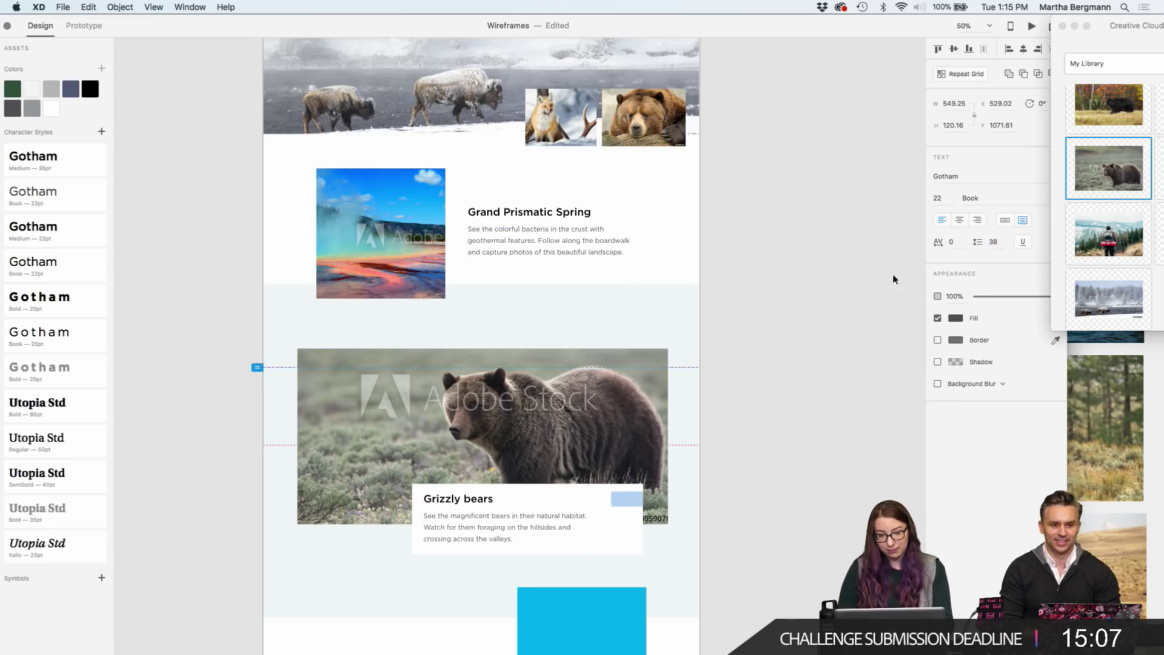
pyautogui.click(833, 318)
# Uncover the drawing tools and draw a rectangle about 53 by 49 over the left half of the caption card's blue placeholder.
pyautogui.scroll(-3, 833, 318)
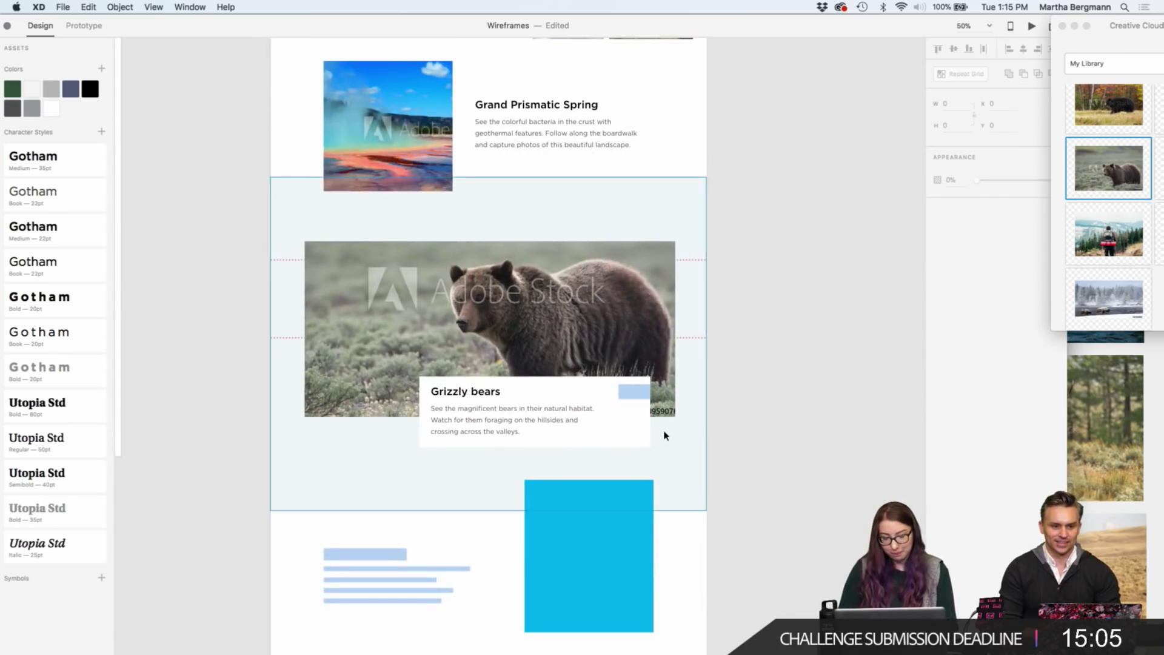
pyautogui.scroll(3, 663, 434)
pyautogui.press('super+equal')
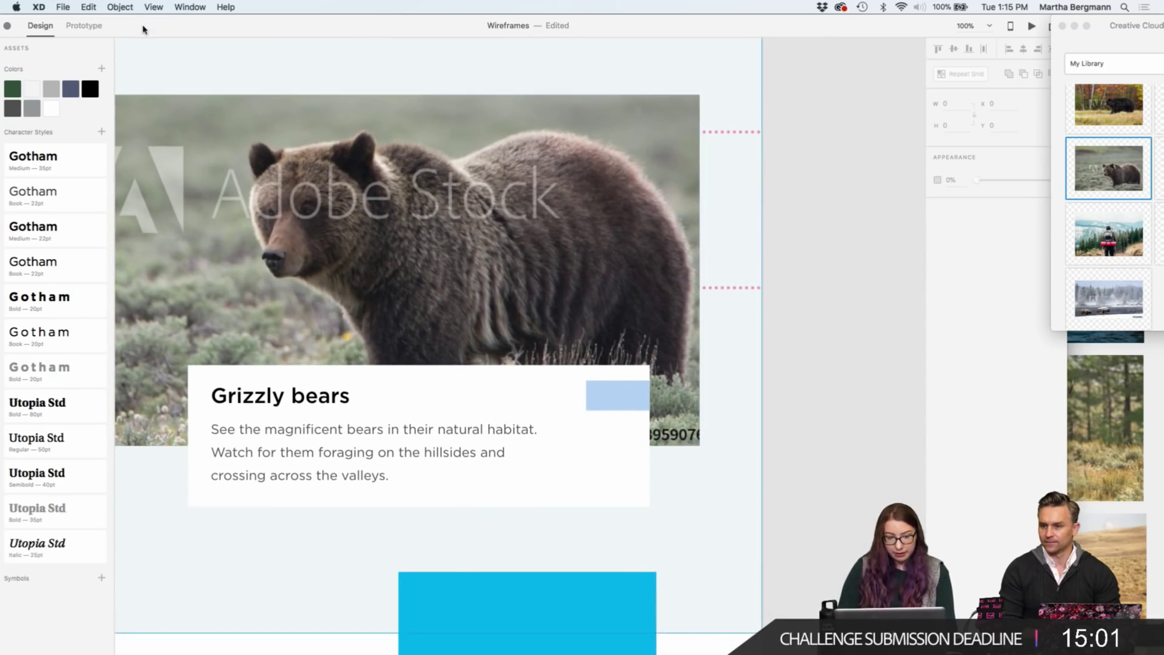
pyautogui.moveTo(144, 27); pyautogui.dragTo(217, 27)
pyautogui.click(57, 73)
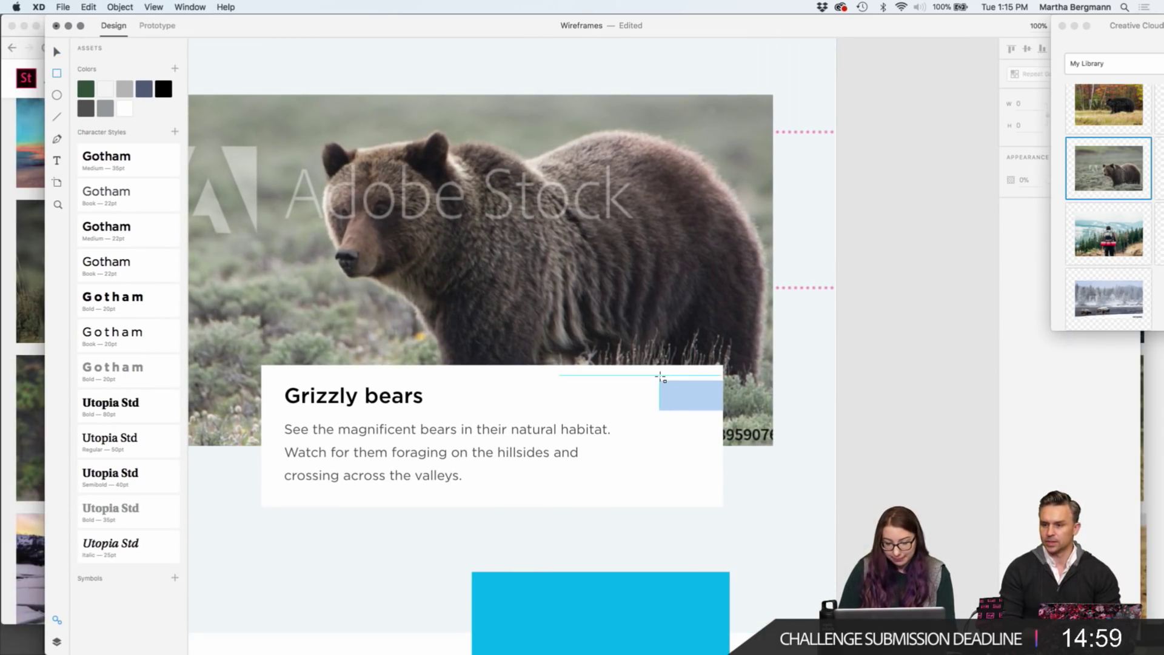
pyautogui.moveTo(660, 381); pyautogui.dragTo(693, 411)
pyautogui.click(918, 389)
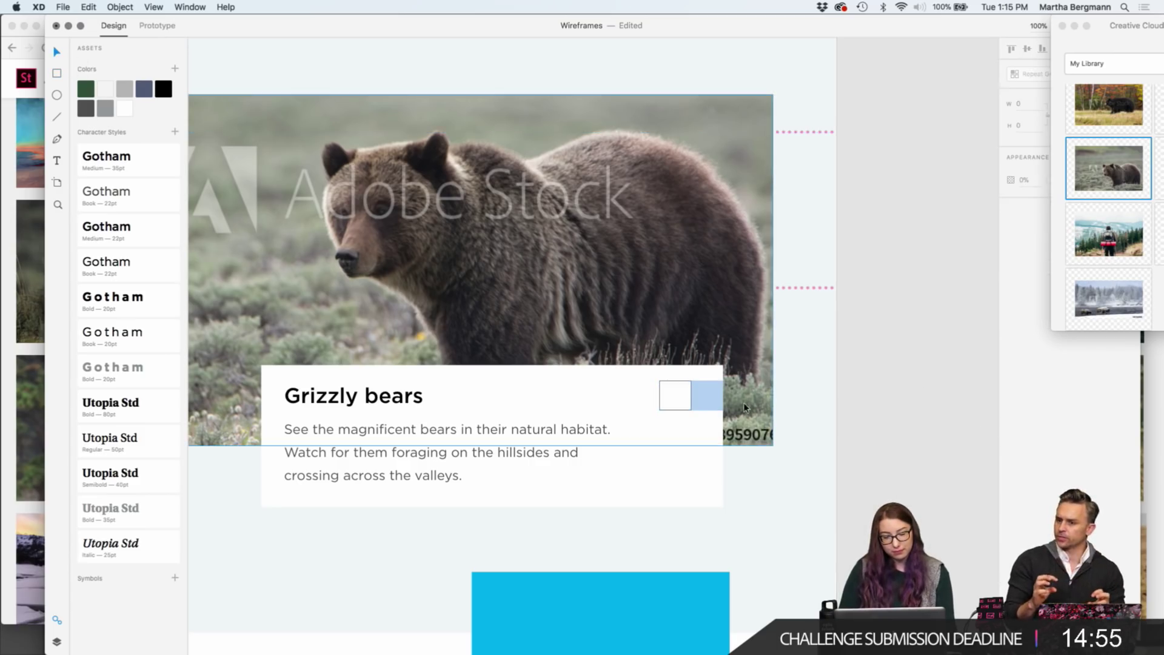
# Replace the blue placeholder with two adjoining copies of the small rectangle, inset from the caption card's right edge.
pyautogui.click(689, 388)
pyautogui.moveTo(688, 387); pyautogui.dragTo(691, 391)
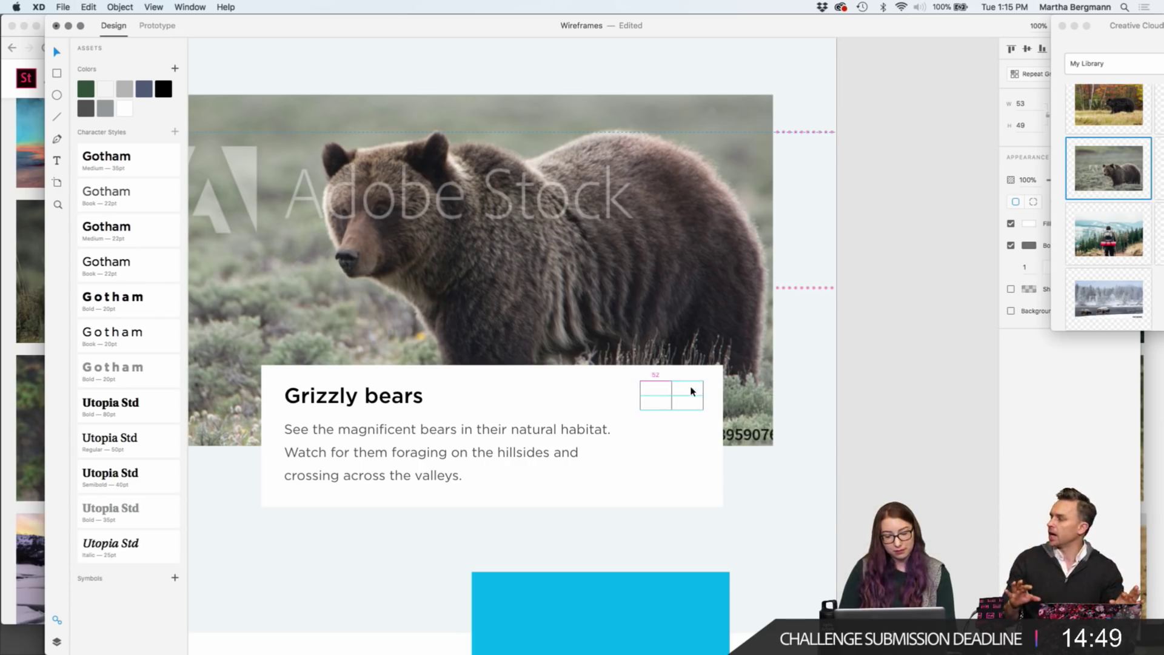
pyautogui.click(928, 391)
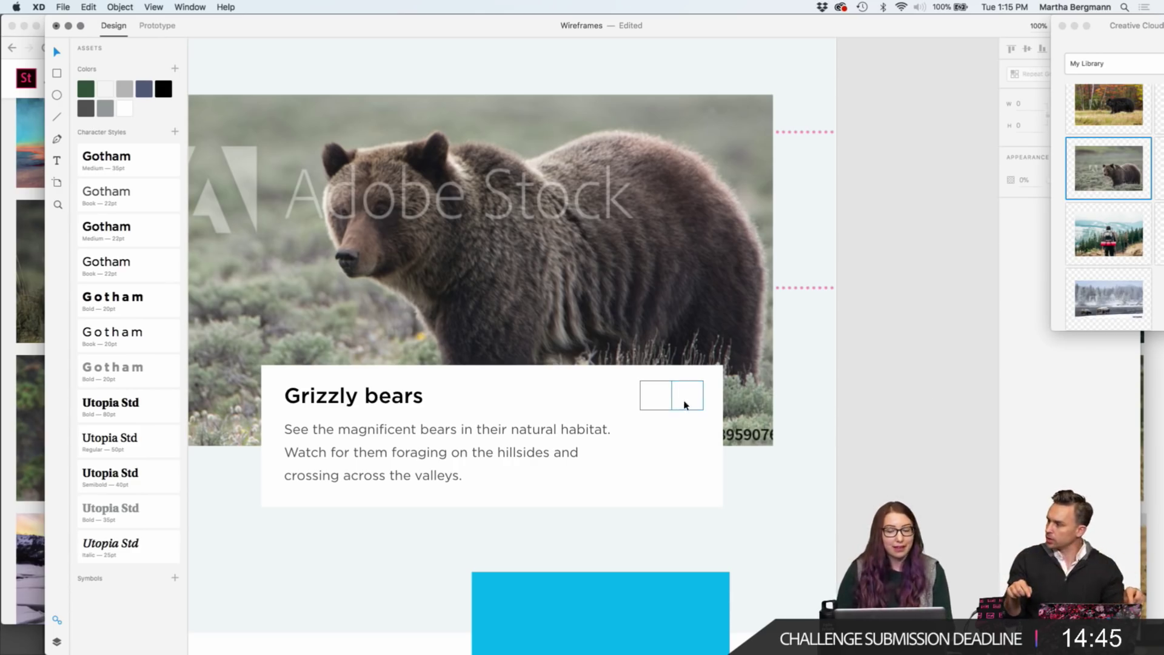
pyautogui.click(658, 400)
pyautogui.moveTo(683, 396); pyautogui.dragTo(688, 395)
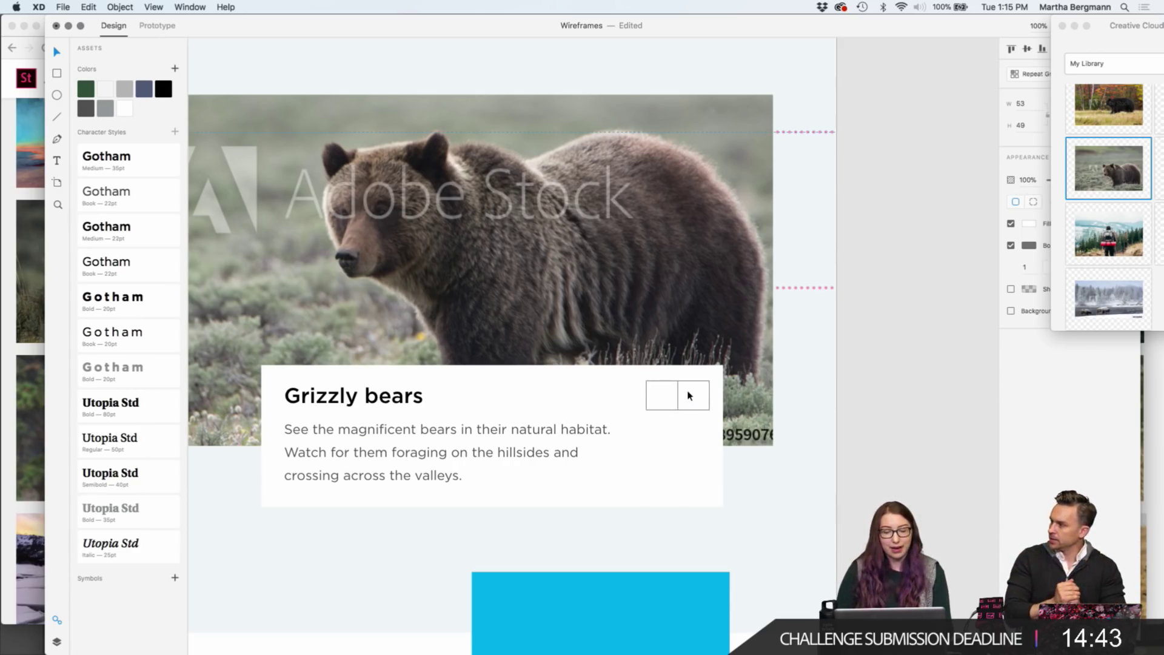
pyautogui.click(936, 376)
# Close the Creative Cloud Libraries window and turn on background blur for the Grizzly bears caption card.
pyautogui.press('super+minus')
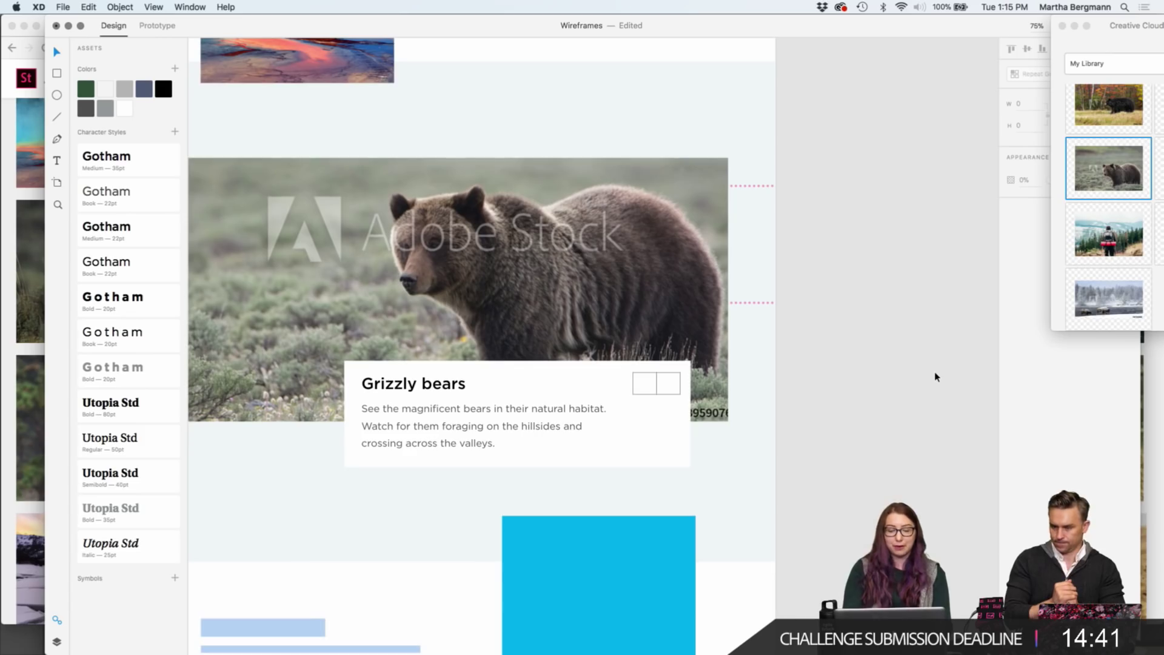
pyautogui.press('super+minus')
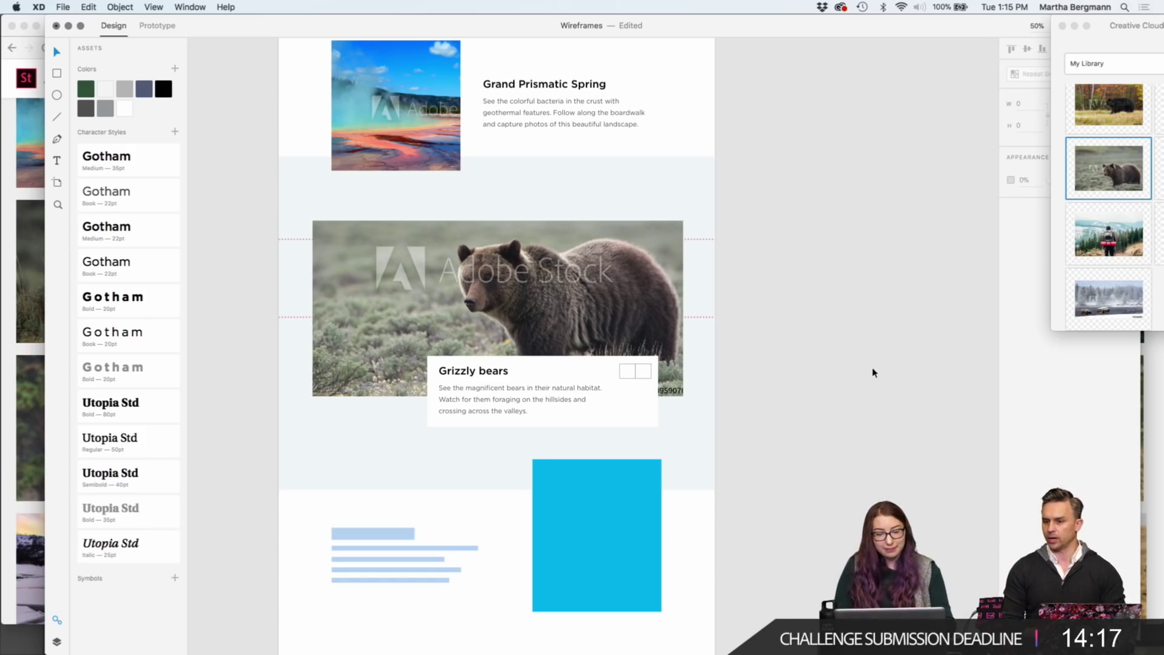
pyautogui.doubleClick(619, 413)
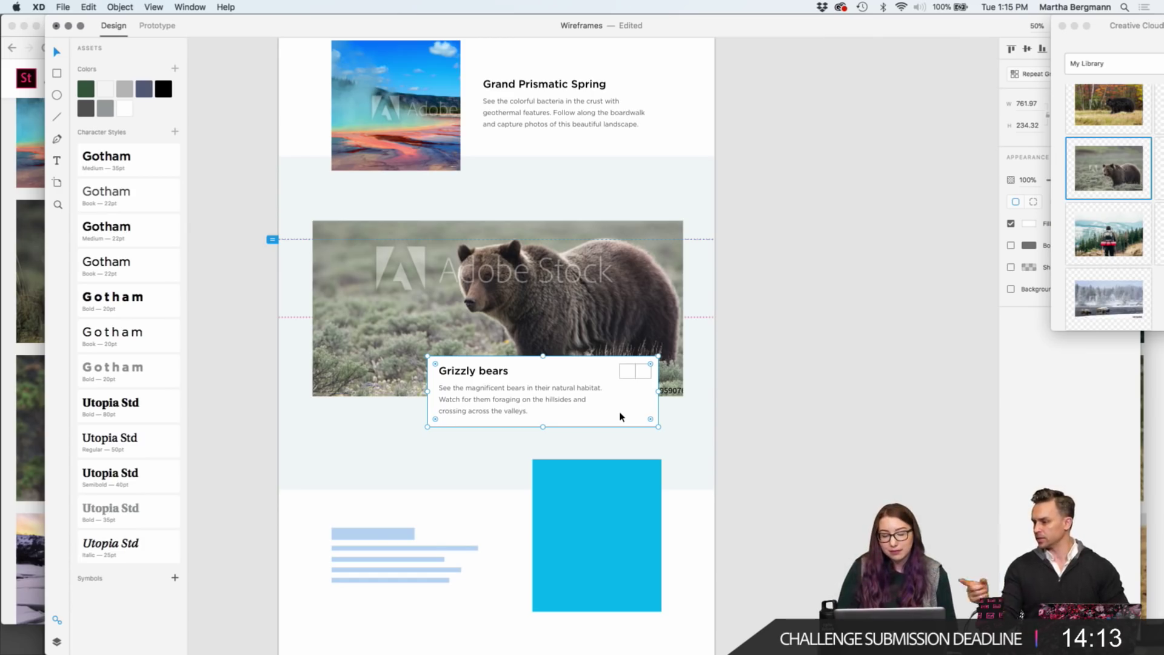
pyautogui.click(1061, 25)
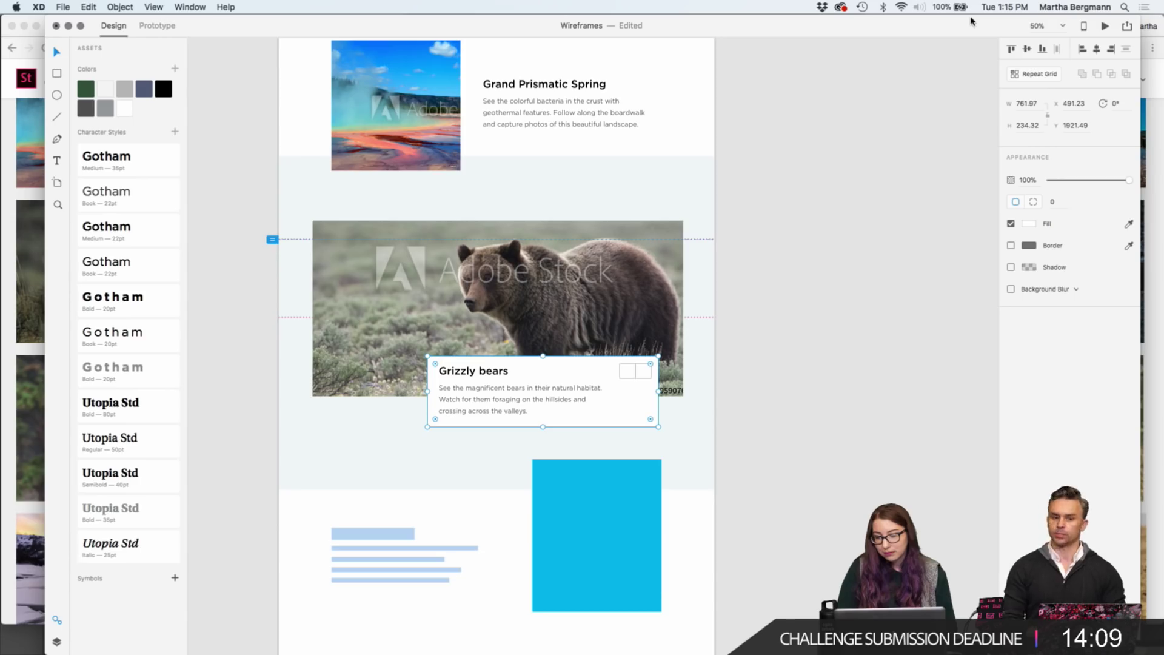
pyautogui.click(1010, 288)
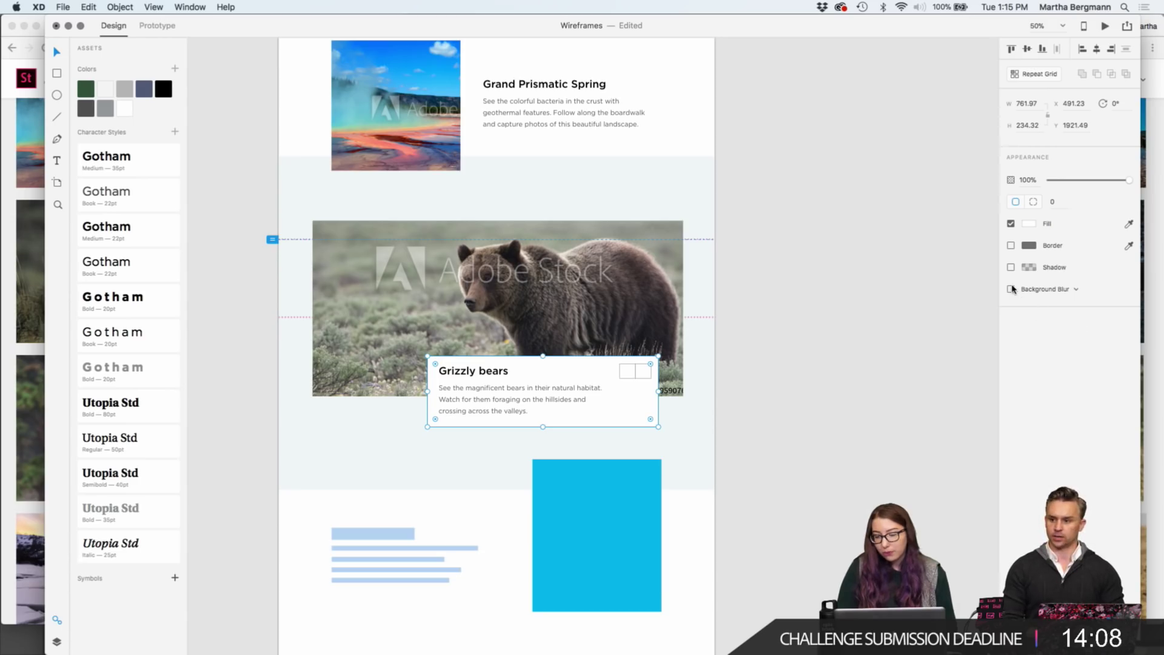
pyautogui.click(816, 371)
pyautogui.press('super+equal')
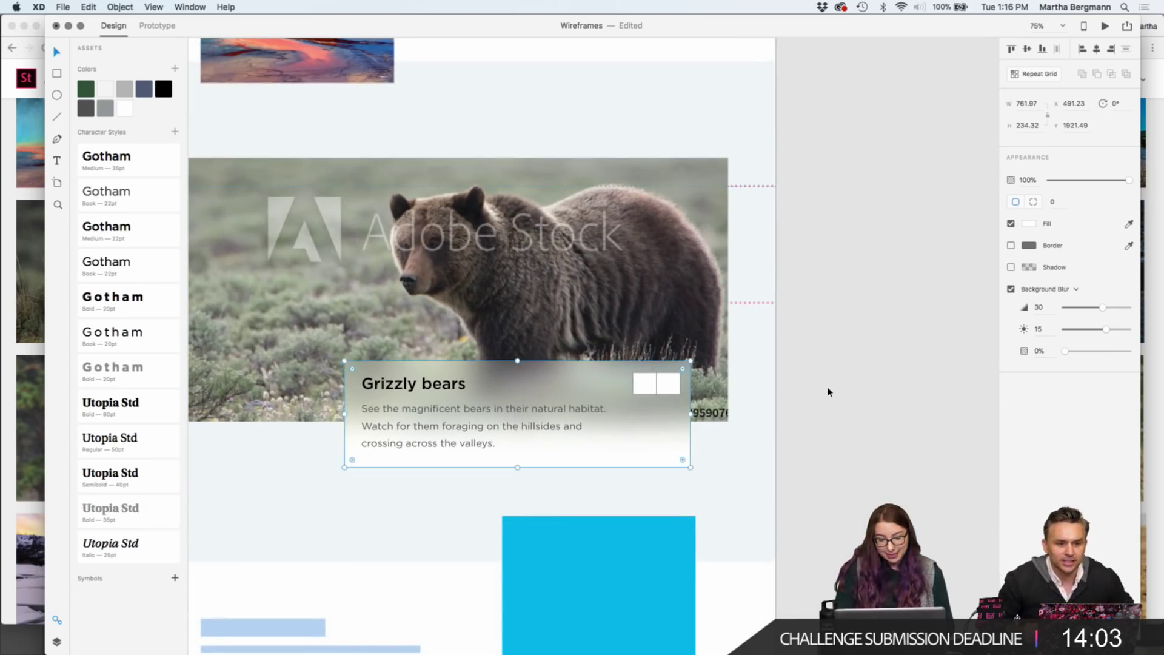
# Set the caption card's background blur amount to 5, brightness to 33 and opacity to 47%.
pyautogui.click(682, 433)
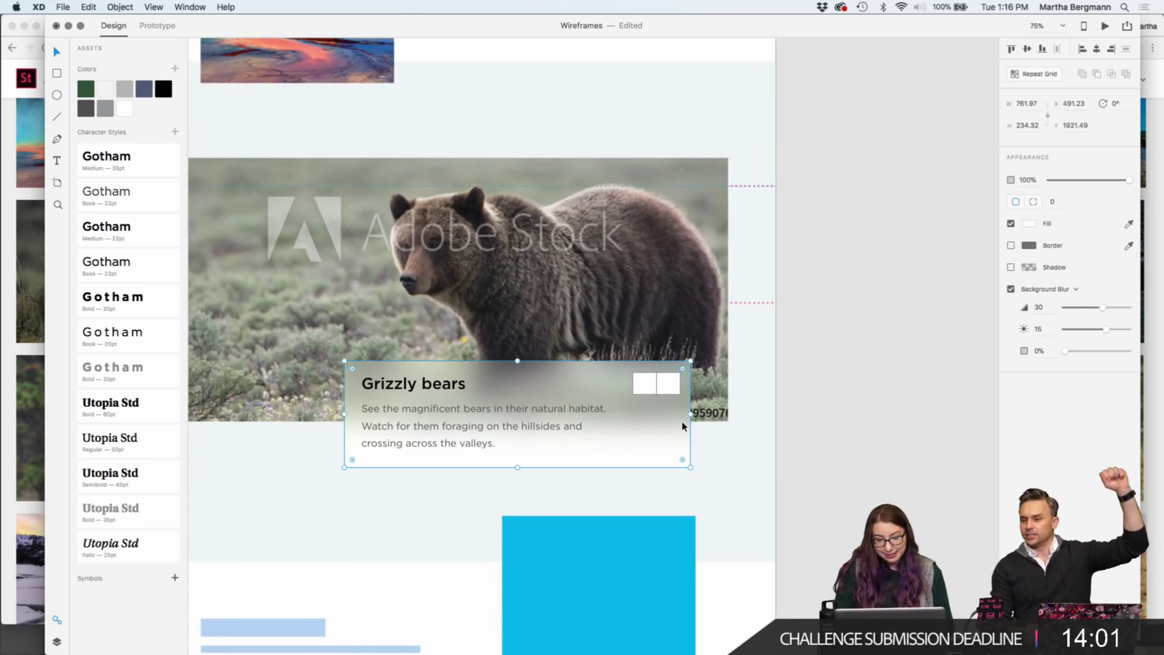
pyautogui.moveTo(1100, 308); pyautogui.dragTo(1094, 354)
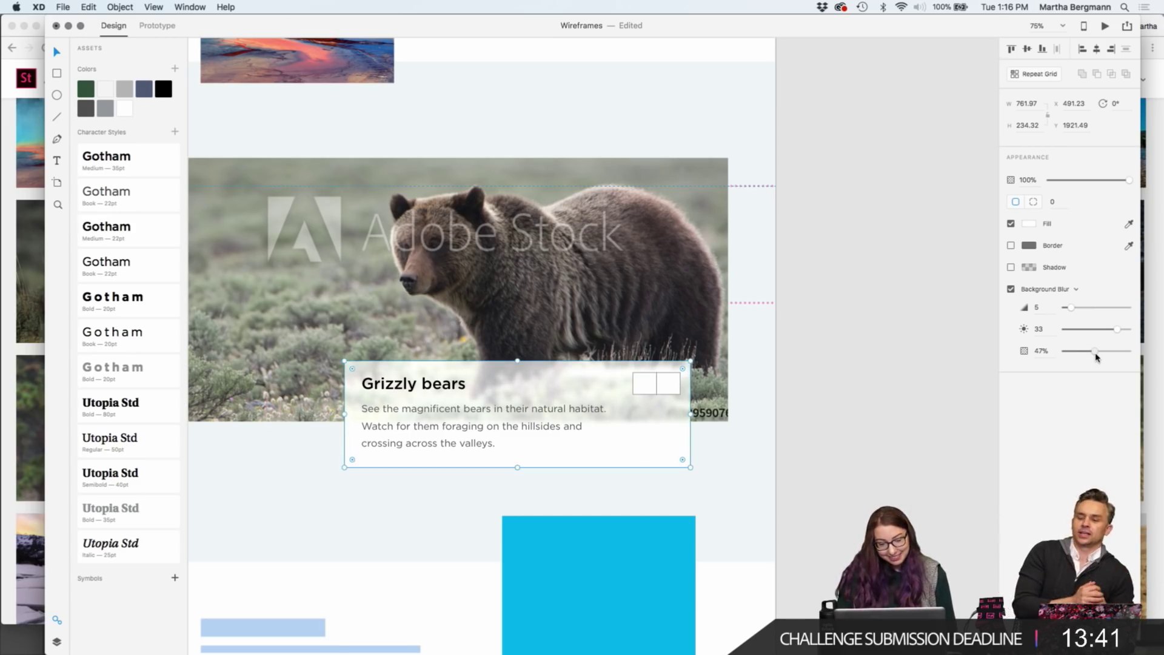
pyautogui.click(819, 484)
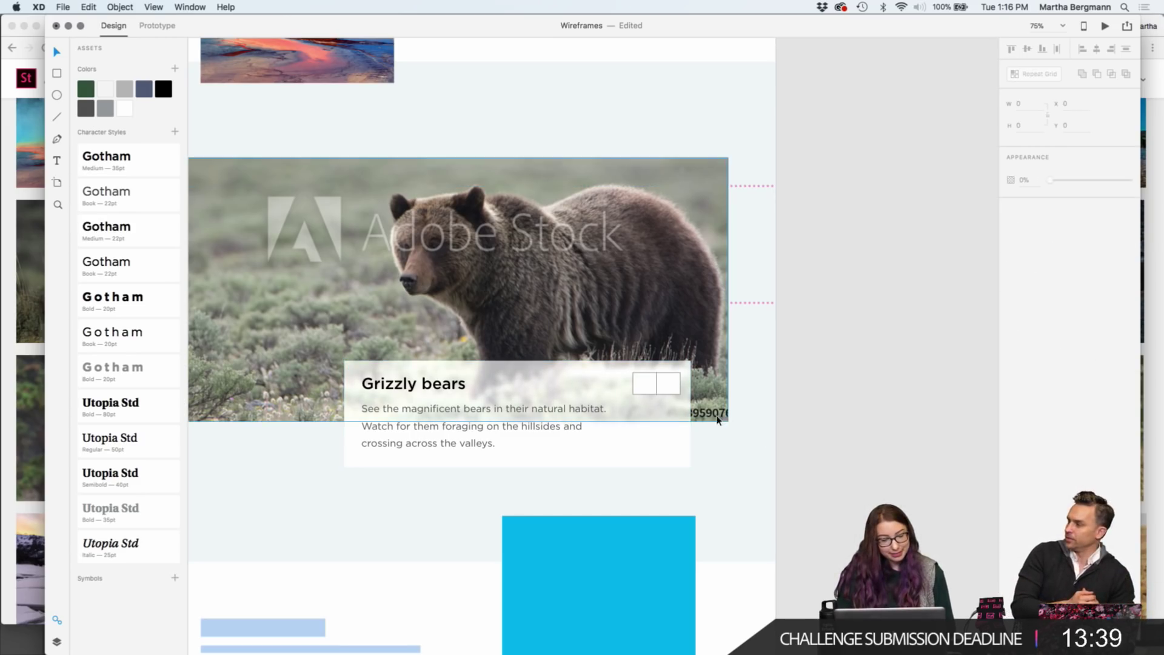
# Widen the Grizzly bears paragraph's text box to about 611 by extending its right edge.
pyautogui.doubleClick(557, 426)
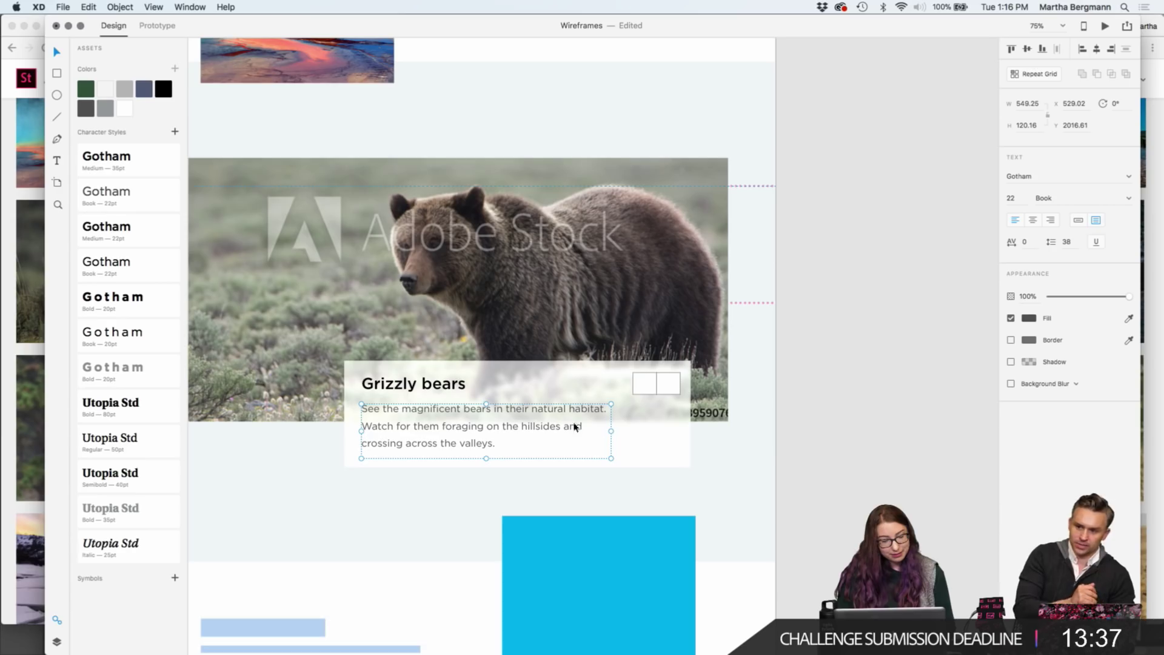
pyautogui.moveTo(611, 431); pyautogui.dragTo(639, 431)
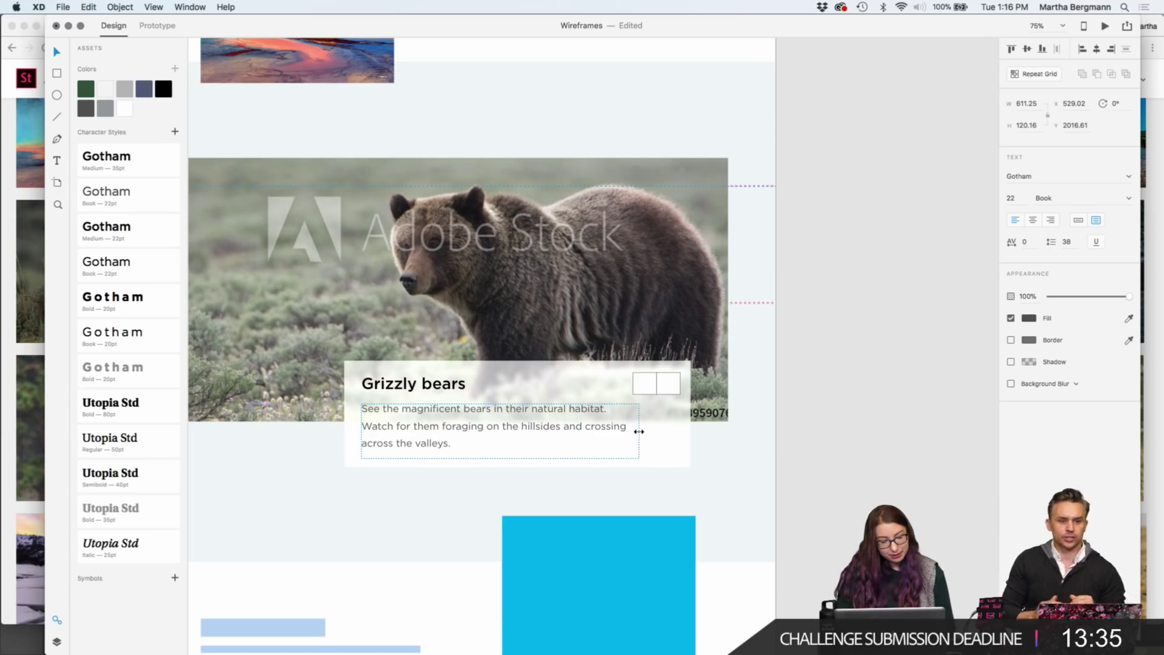
# Examine how the Grizzly bears photo and caption card sit between the neighbouring page sections.
pyautogui.click(831, 425)
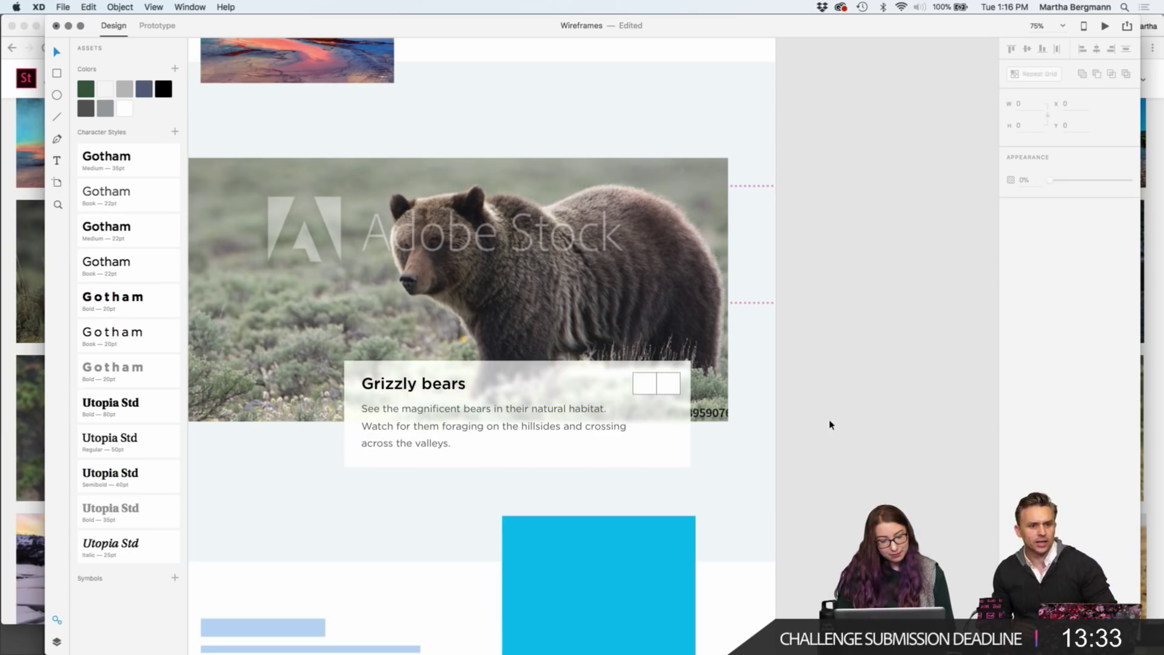
pyautogui.hscroll(-3, 881, 357)
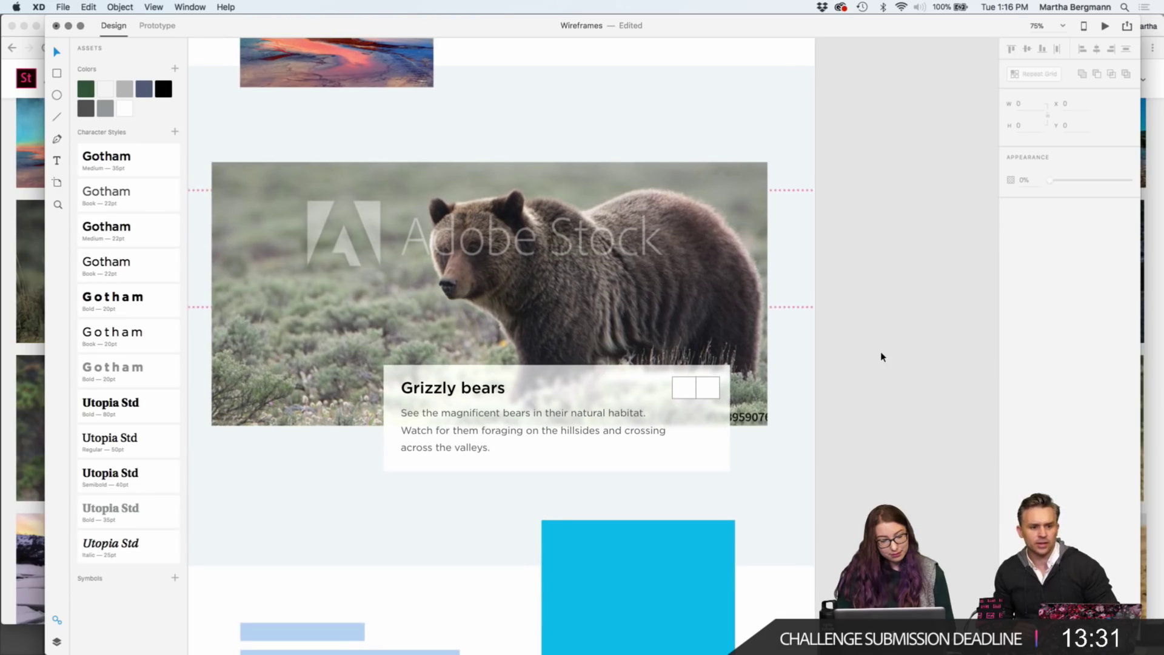
pyautogui.scroll(3, 881, 356)
pyautogui.hscroll(-2, 881, 357)
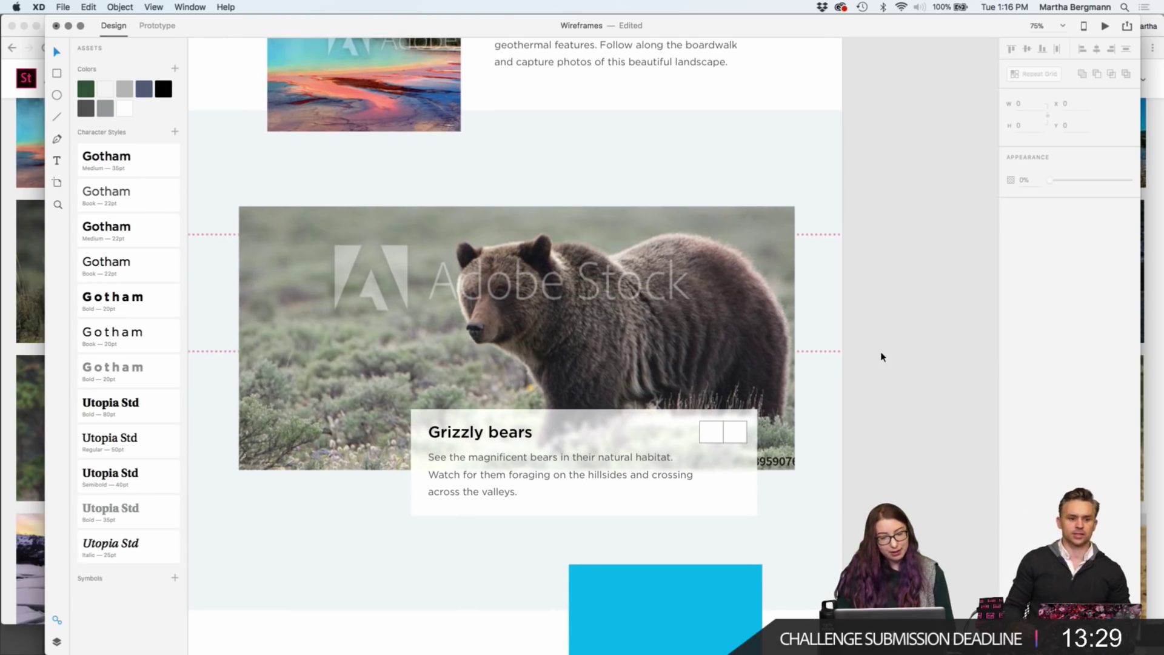
pyautogui.scroll(3, 881, 356)
pyautogui.hscroll(-1, 882, 357)
pyautogui.scroll(-2, 881, 356)
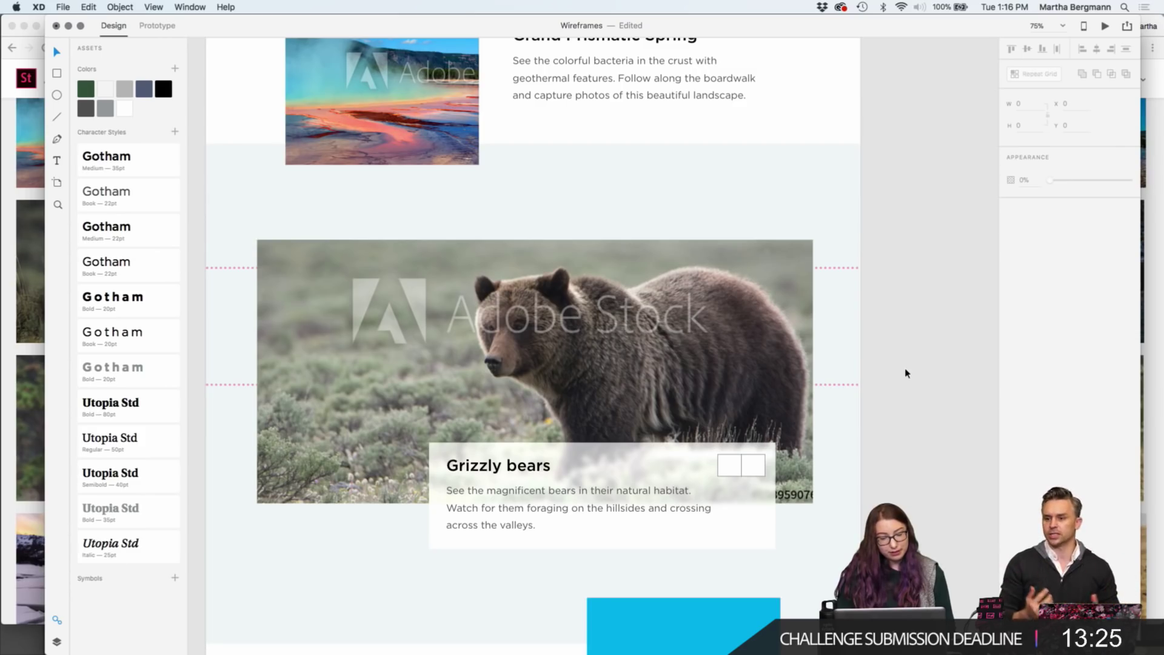
pyautogui.scroll(-5, 855, 447)
pyautogui.hscroll(2, 855, 447)
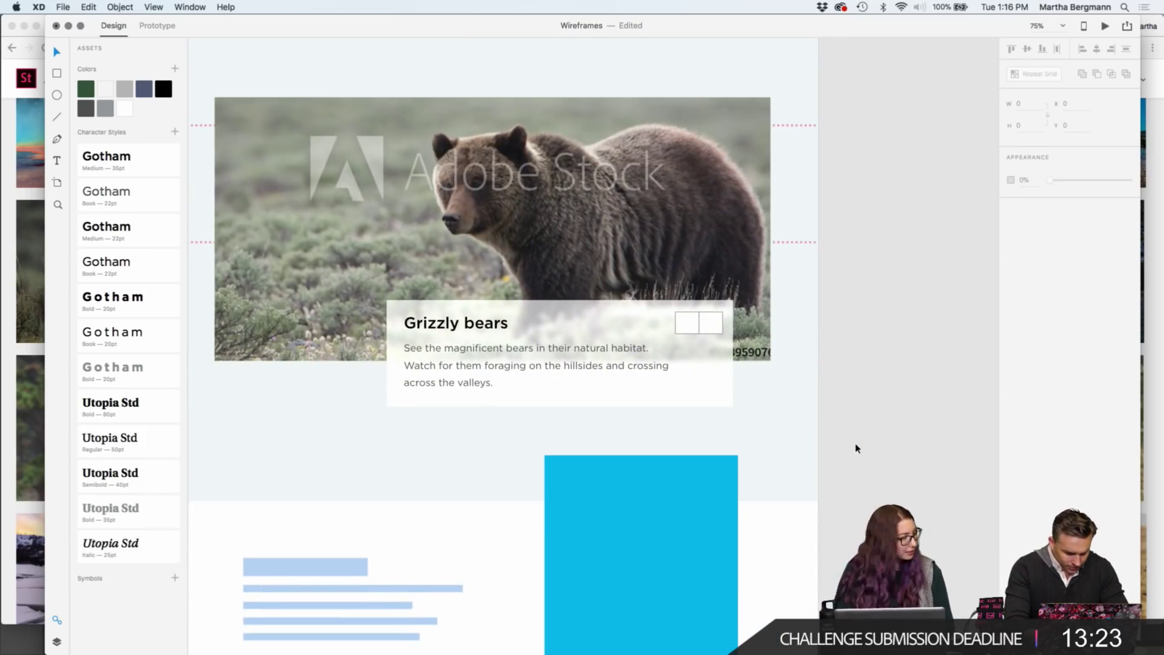
pyautogui.scroll(5, 855, 447)
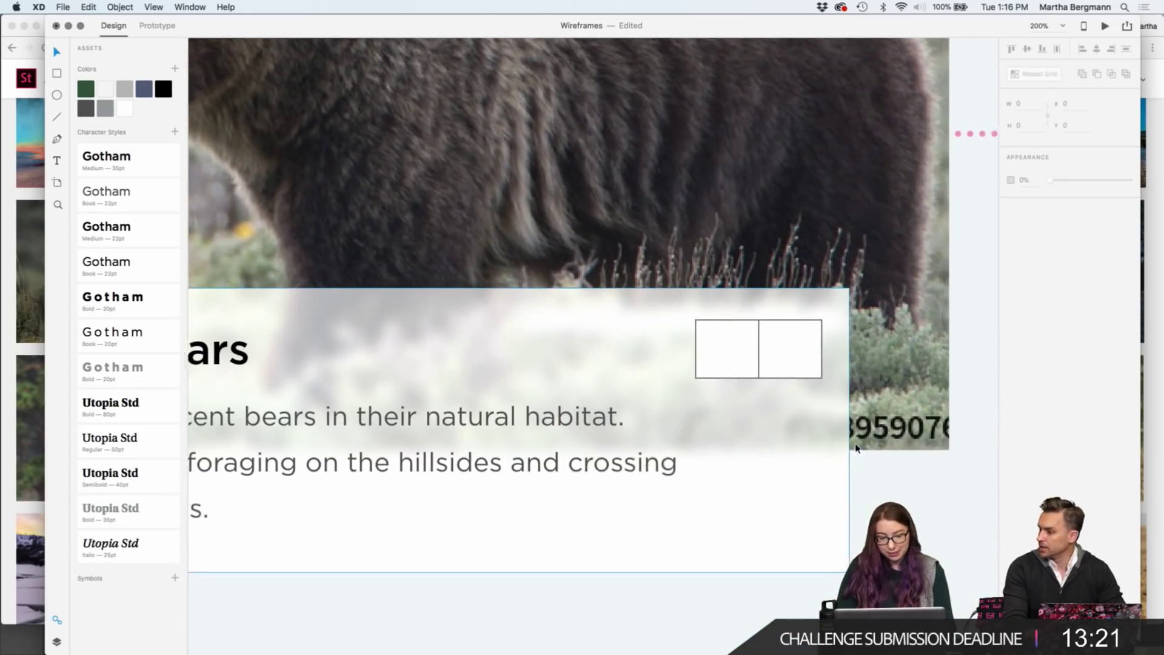
pyautogui.click(747, 348)
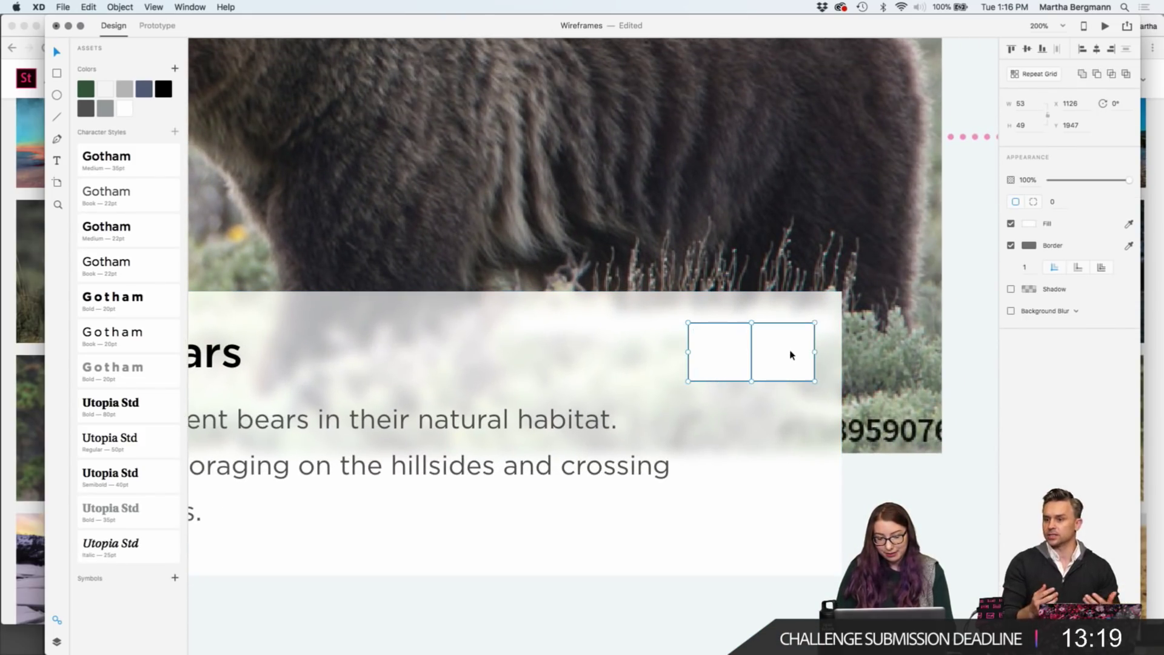
pyautogui.hscroll(2, 791, 354)
pyautogui.click(973, 288)
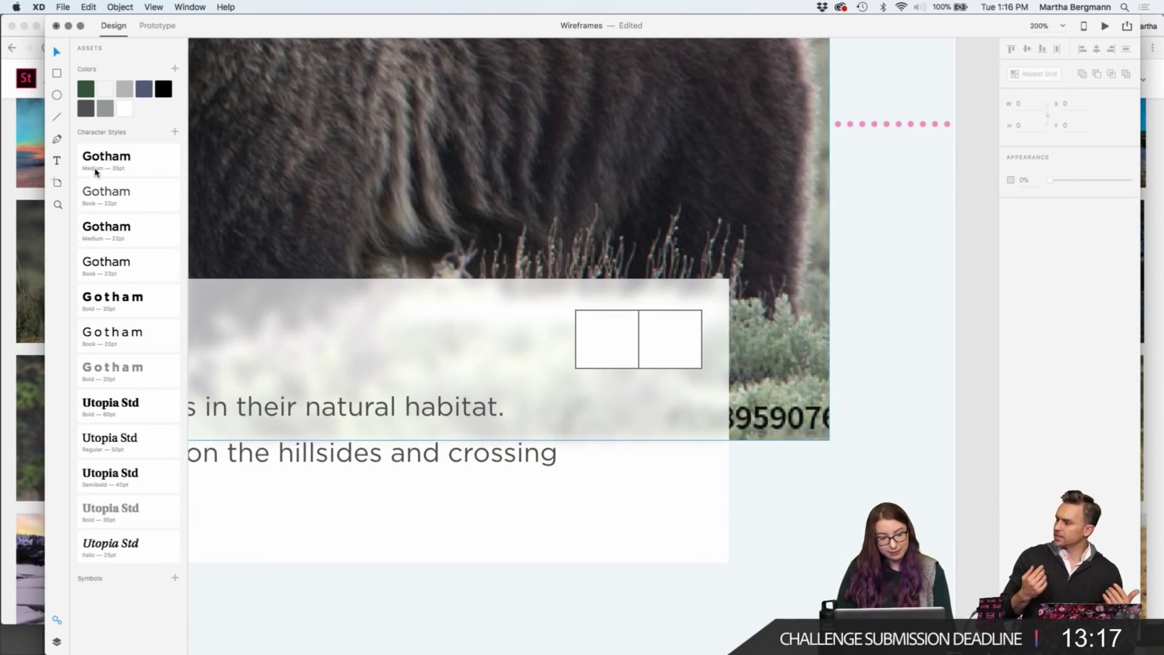
pyautogui.click(57, 139)
pyautogui.press('super+equal')
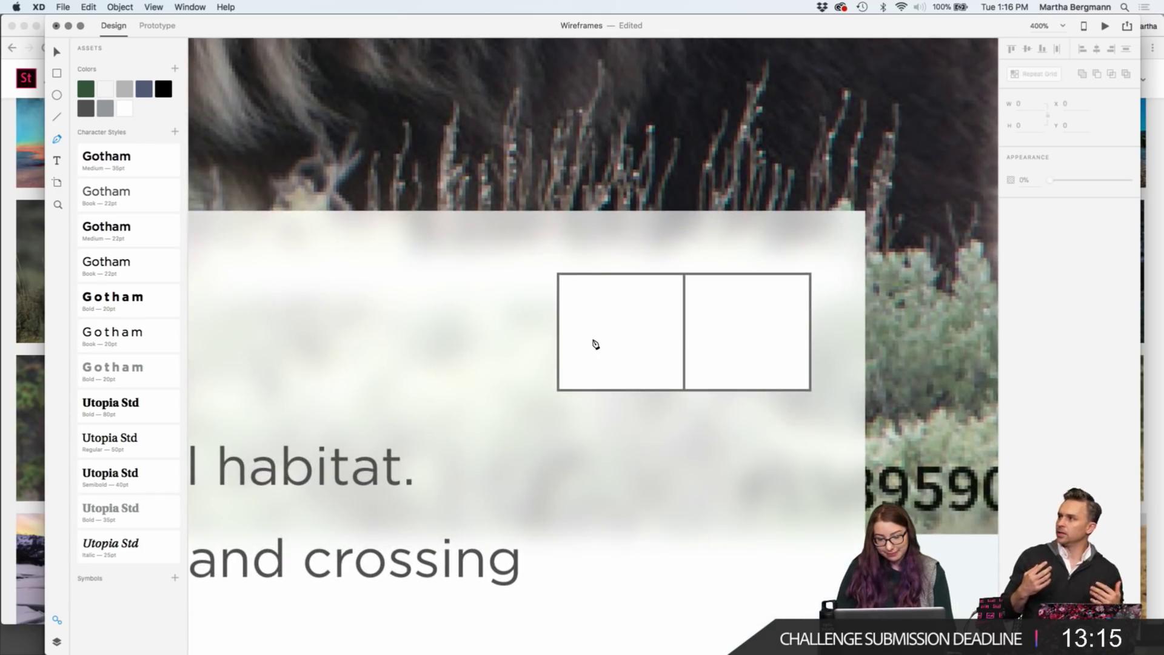
pyautogui.click(588, 327)
pyautogui.click(630, 298)
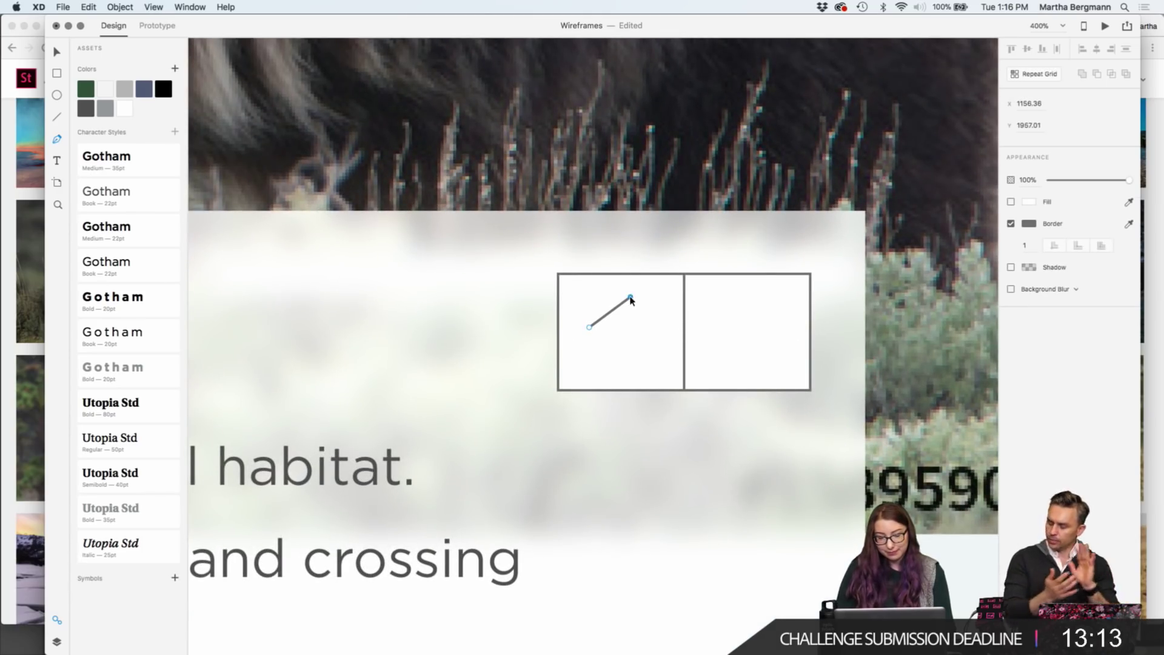
pyautogui.press('Escape')
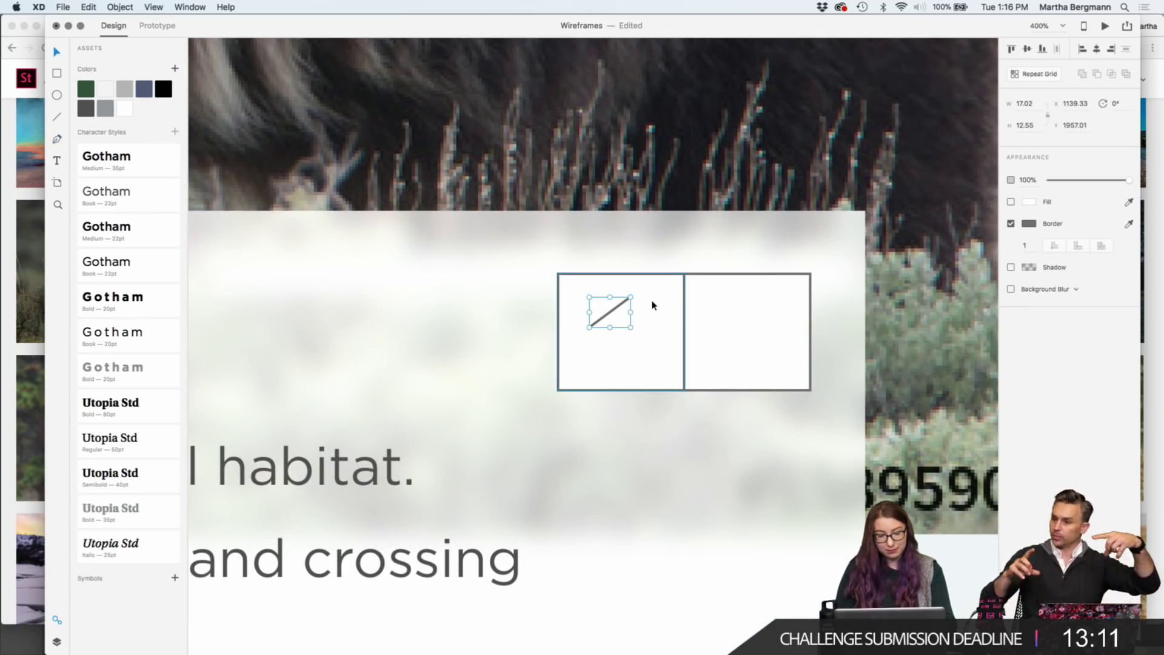
pyautogui.press('Escape')
pyautogui.click(624, 305)
pyautogui.press('Delete')
# Draw an open left-pointing chevron about 19 by 22 inside the caption card's left square with the Pen tool.
pyautogui.press('p')
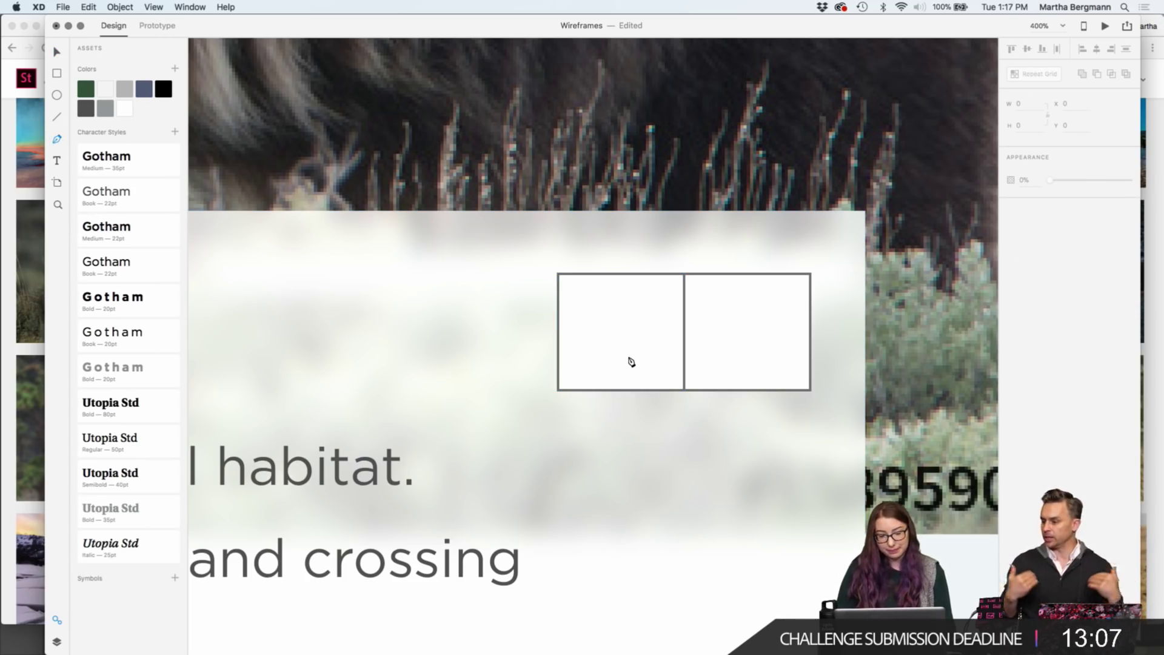
pyautogui.click(639, 360)
pyautogui.click(592, 336)
pyautogui.click(638, 306)
pyautogui.press('Escape')
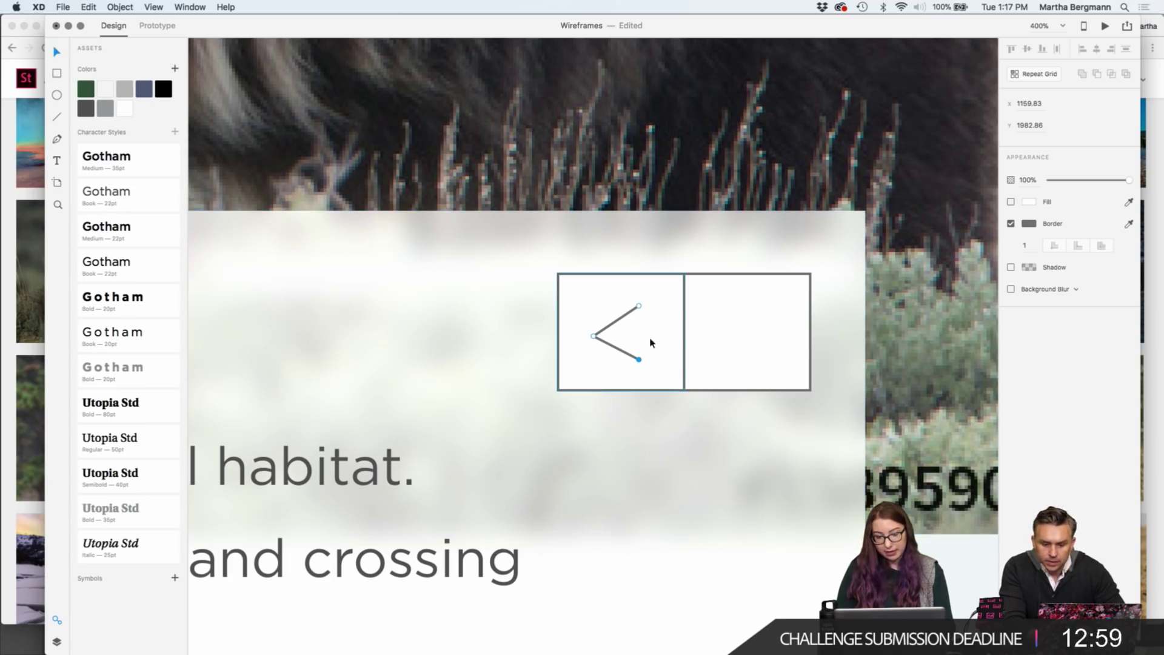
pyautogui.click(311, 299)
pyautogui.click(597, 335)
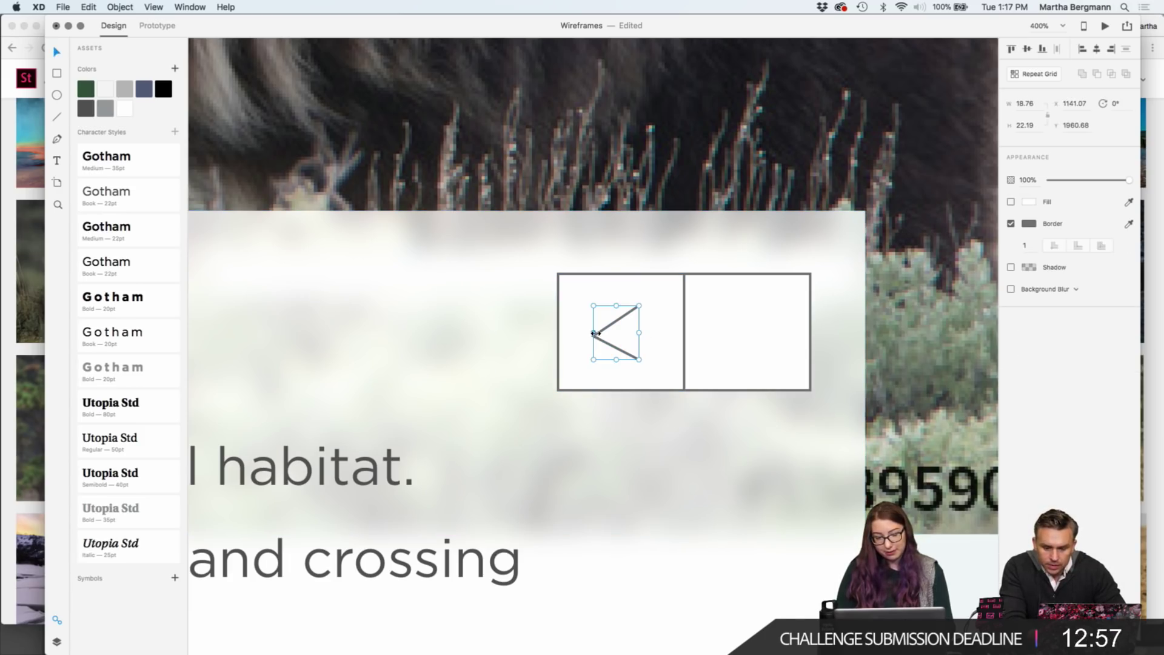
# Adjust the chevron's end points to make it symmetrical, about 15 by 21, and place a copy rotated 180° in the right square.
pyautogui.doubleClick(615, 322)
pyautogui.click(639, 306)
pyautogui.moveTo(638, 310); pyautogui.dragTo(673, 419)
pyautogui.click(404, 323)
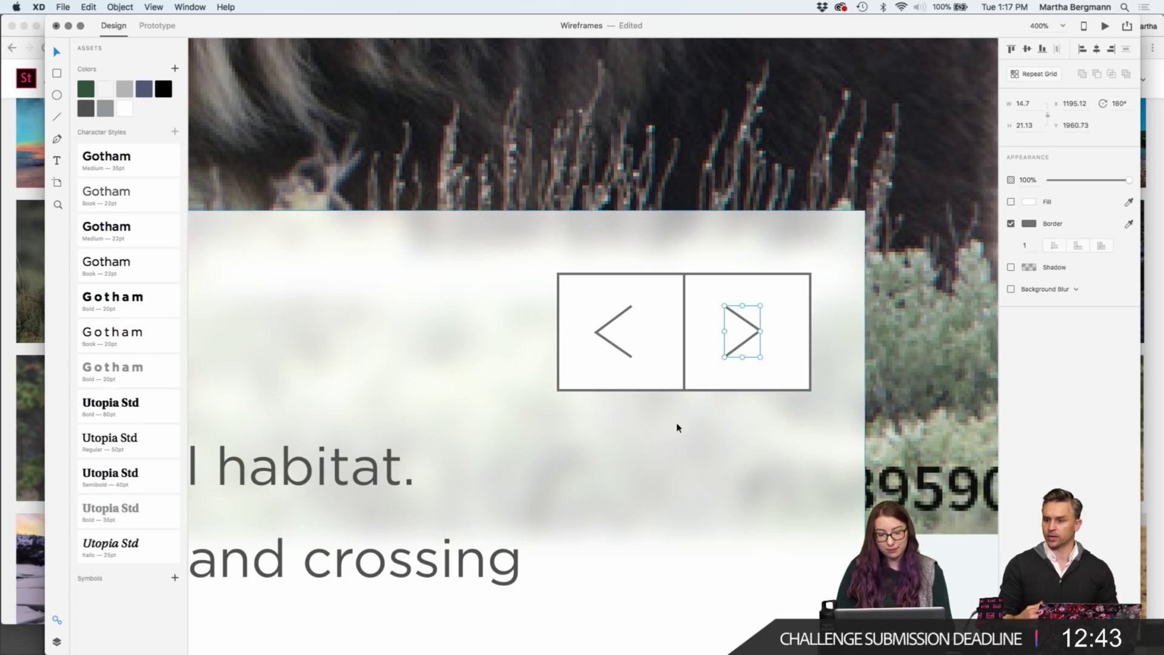
# Narrow the left square's chevron to about 12 wide by moving its end points inward.
pyautogui.press('super+minus')
pyautogui.press('super+1')
pyautogui.click(857, 338)
pyautogui.press('super+plus')
pyautogui.press('super+plus')
pyautogui.press('super+plus')
pyautogui.press('super+plus')
pyautogui.click(624, 349)
pyautogui.moveTo(632, 331); pyautogui.dragTo(625, 334)
# Replace the right square's chevron with a copy of the narrowed left chevron, rotated 180°.
pyautogui.click(736, 348)
pyautogui.press('Delete')
pyautogui.keyDown('alt'); pyautogui.moveTo(608, 321); pyautogui.dragTo(689, 473); pyautogui.keyUp('alt')
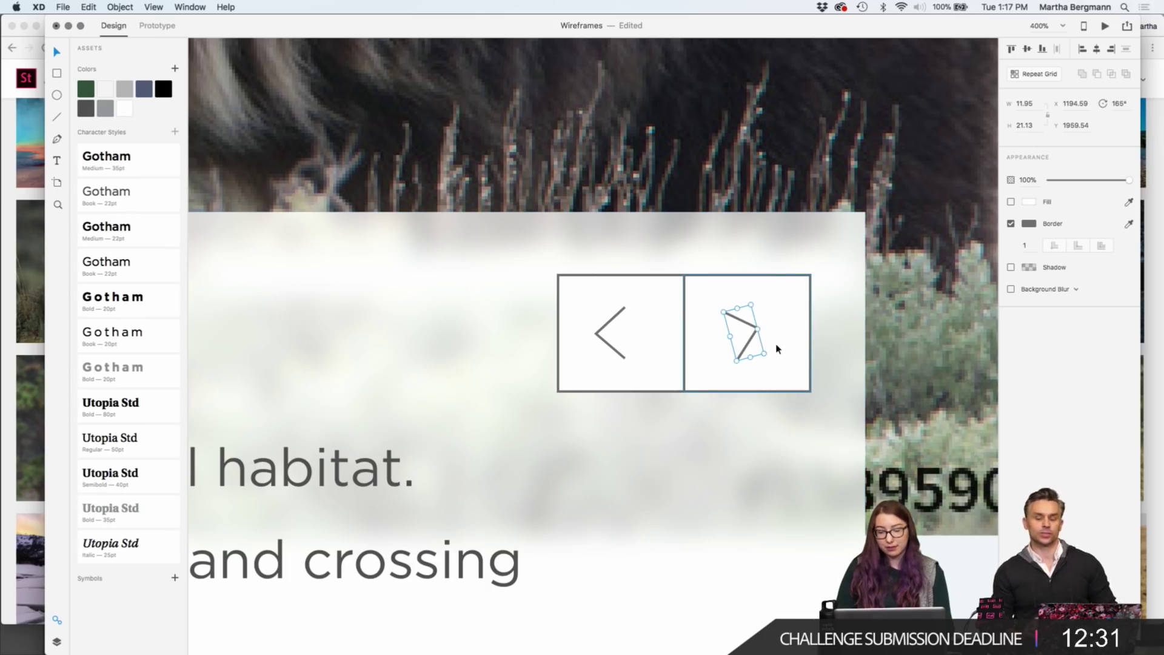
pyautogui.moveTo(769, 362); pyautogui.dragTo(764, 364)
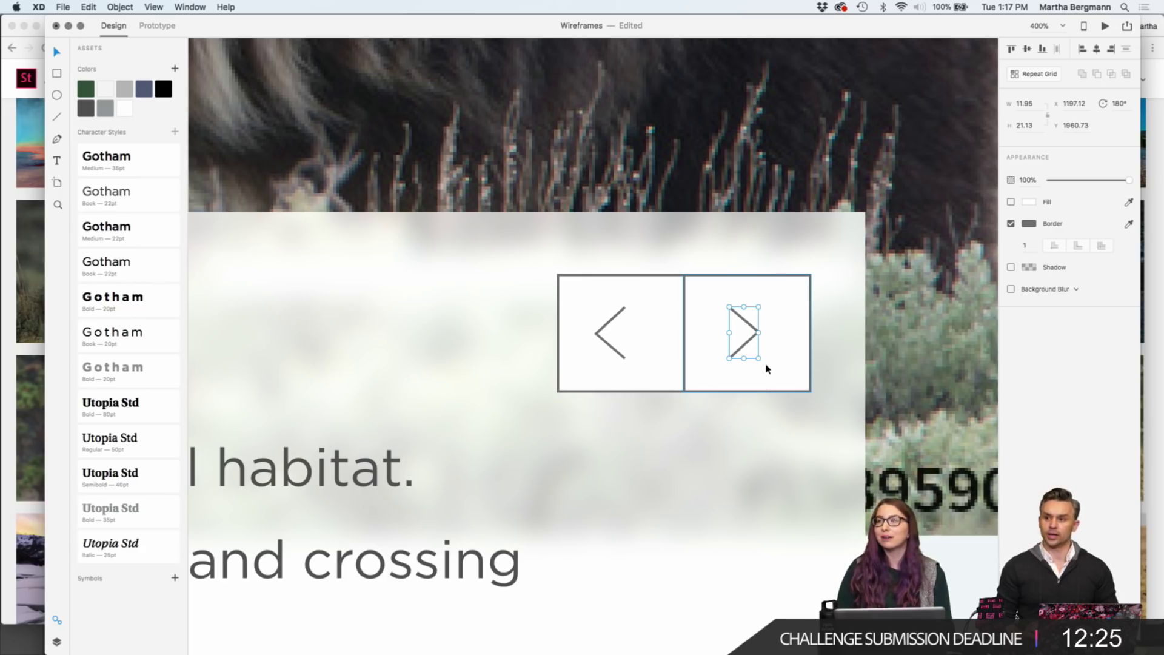
# Try a border width of 0.25 on the two squares, and settle on 0.5.
pyautogui.click(690, 381)
pyautogui.click(662, 371)
pyautogui.click(1011, 246)
pyautogui.click(1010, 245)
pyautogui.click(1028, 266)
pyautogui.write('0.25')
pyautogui.press('Return')
pyautogui.write('0.5')
pyautogui.press('Return')
# Examine the arrow buttons and caption card at page scale within the Grizzly bears section.
pyautogui.doubleClick(749, 348)
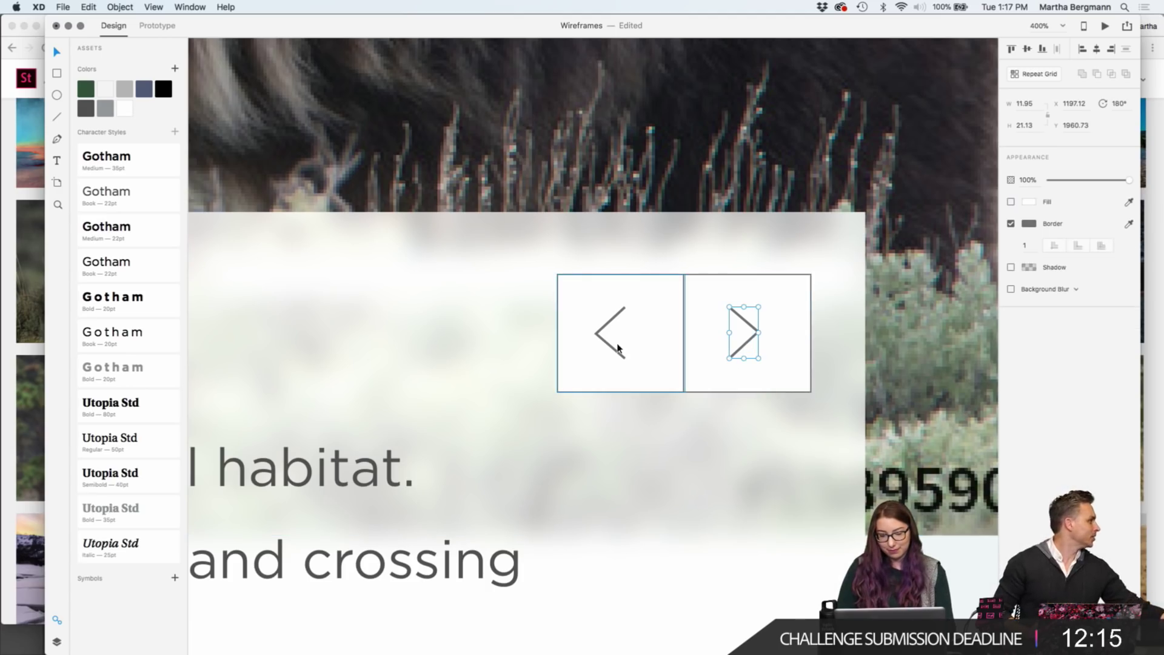
pyautogui.press('Escape')
pyautogui.press('super+minus')
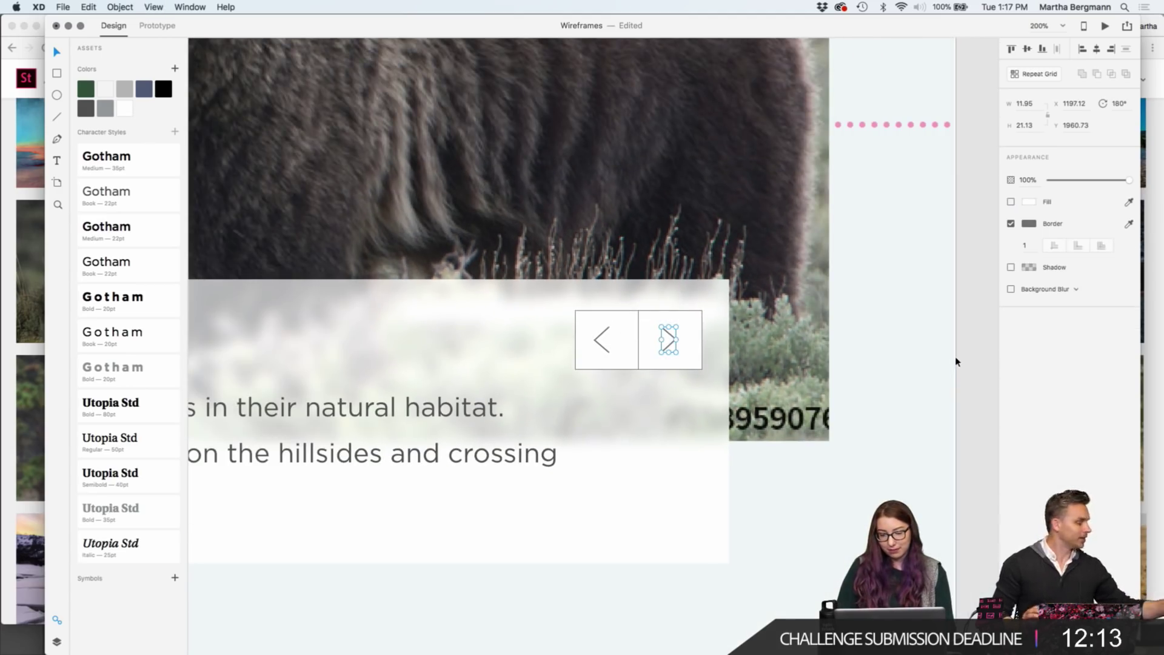
pyautogui.press('super+minus')
pyautogui.press('super+minus')
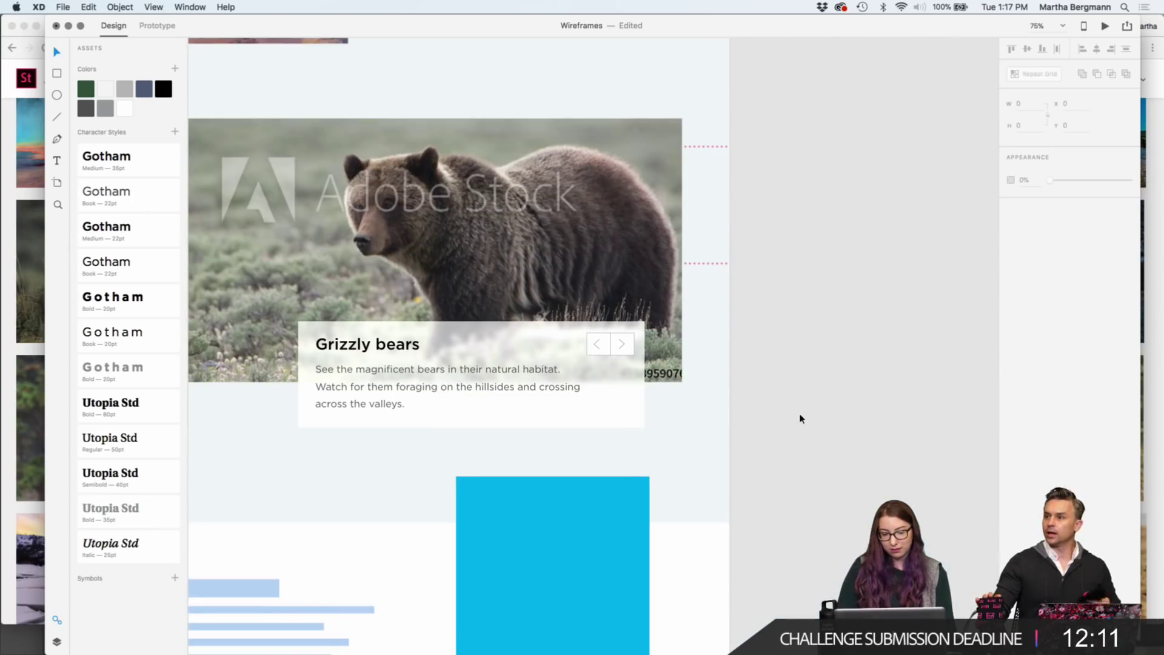
pyautogui.hscroll(-2, 800, 419)
pyautogui.scroll(2, 849, 398)
pyautogui.hscroll(-1, 849, 398)
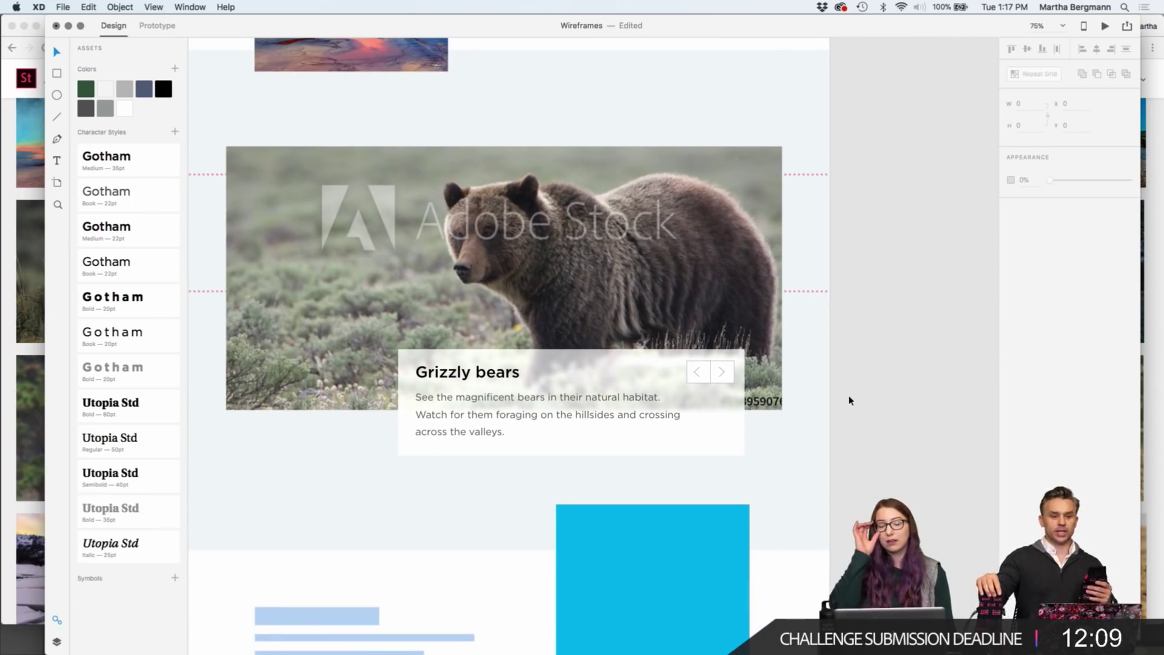
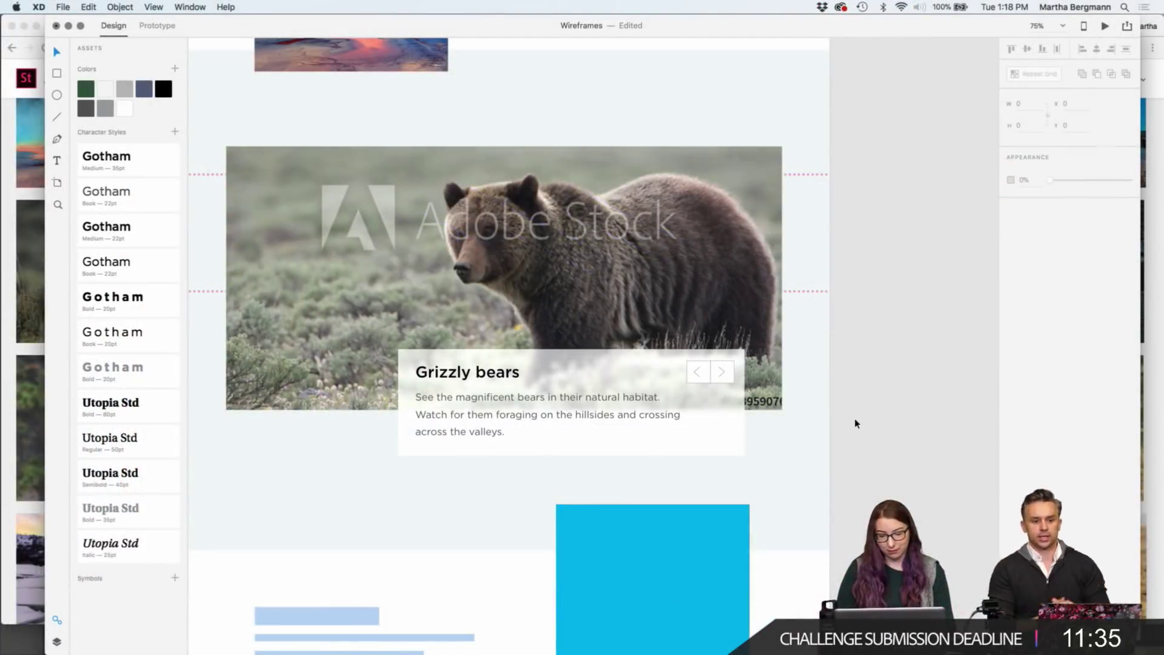
pyautogui.scroll(-3, 856, 423)
pyautogui.hscroll(-2, 856, 422)
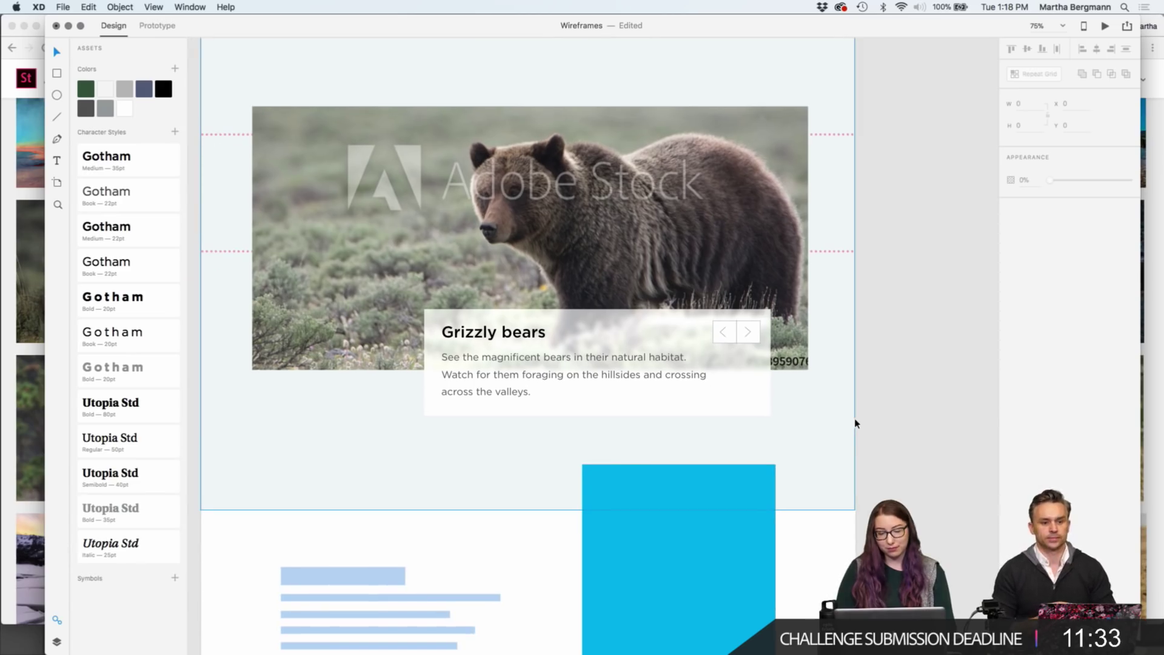
pyautogui.click(613, 416)
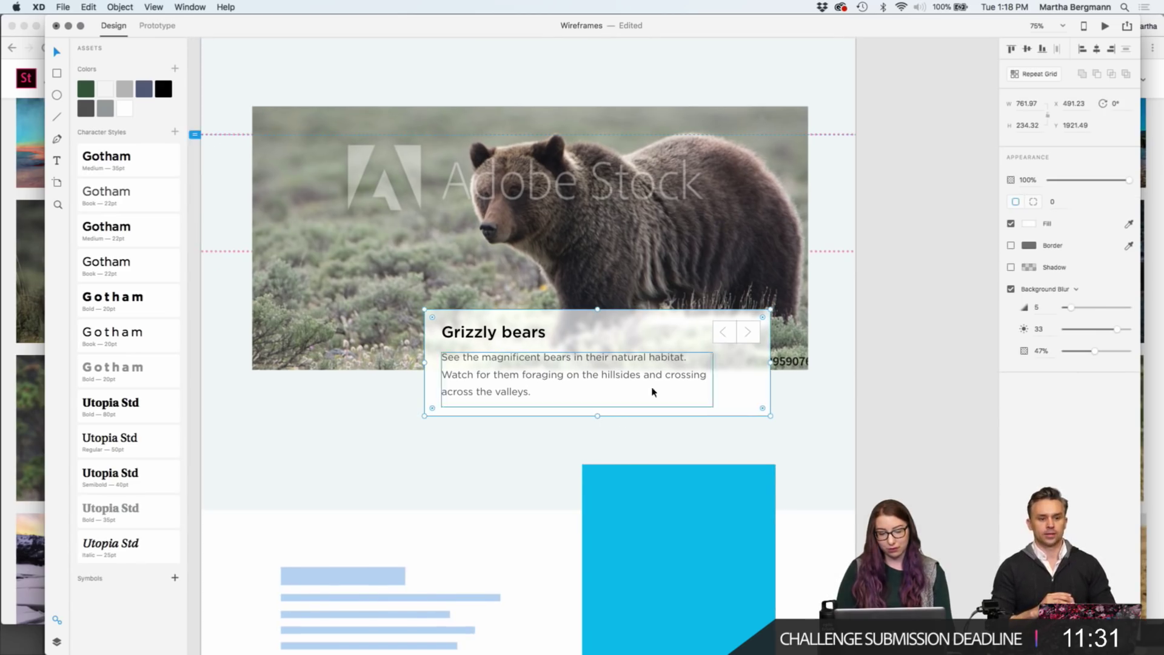
pyautogui.click(903, 374)
pyautogui.scroll(-2, 915, 378)
pyautogui.hscroll(-1, 916, 379)
pyautogui.scroll(2, 885, 363)
pyautogui.hscroll(1, 885, 364)
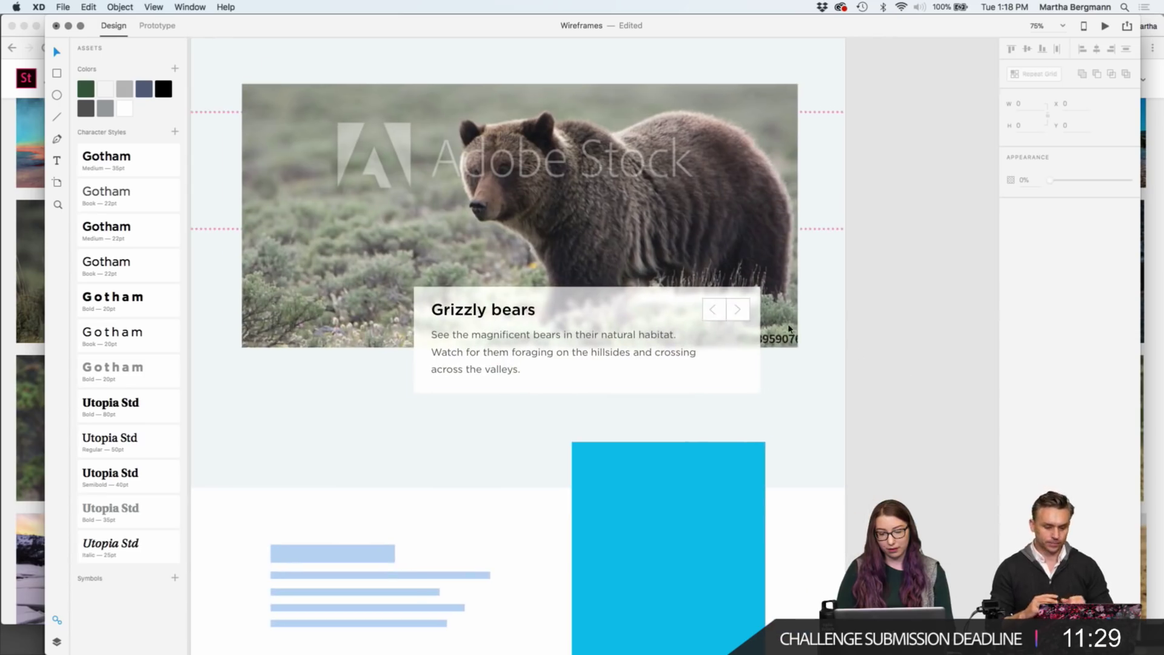
# Change the border color of both chevrons to black and save the document.
pyautogui.scroll(3, 748, 307)
pyautogui.click(752, 299)
pyautogui.keyDown('shift'); pyautogui.click(787, 297); pyautogui.keyUp('shift')
pyautogui.click(1030, 228)
pyautogui.moveTo(956, 225); pyautogui.dragTo(870, 275)
pyautogui.click(1086, 225)
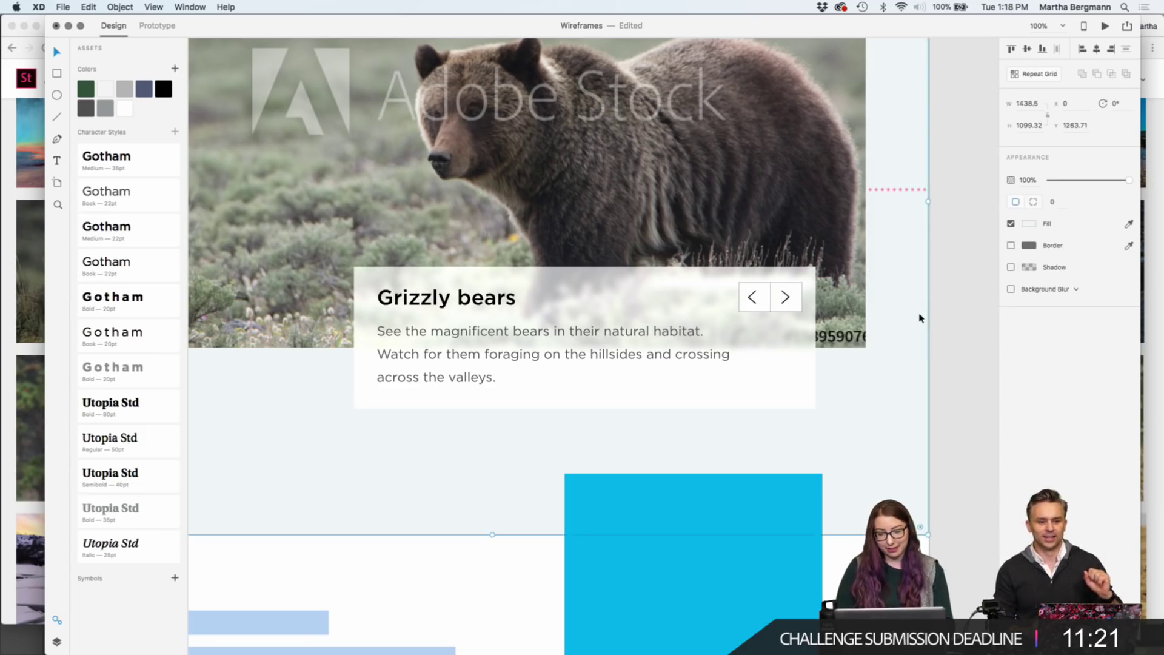
pyautogui.click(955, 323)
pyautogui.press('super+minus')
pyautogui.press('super+s')
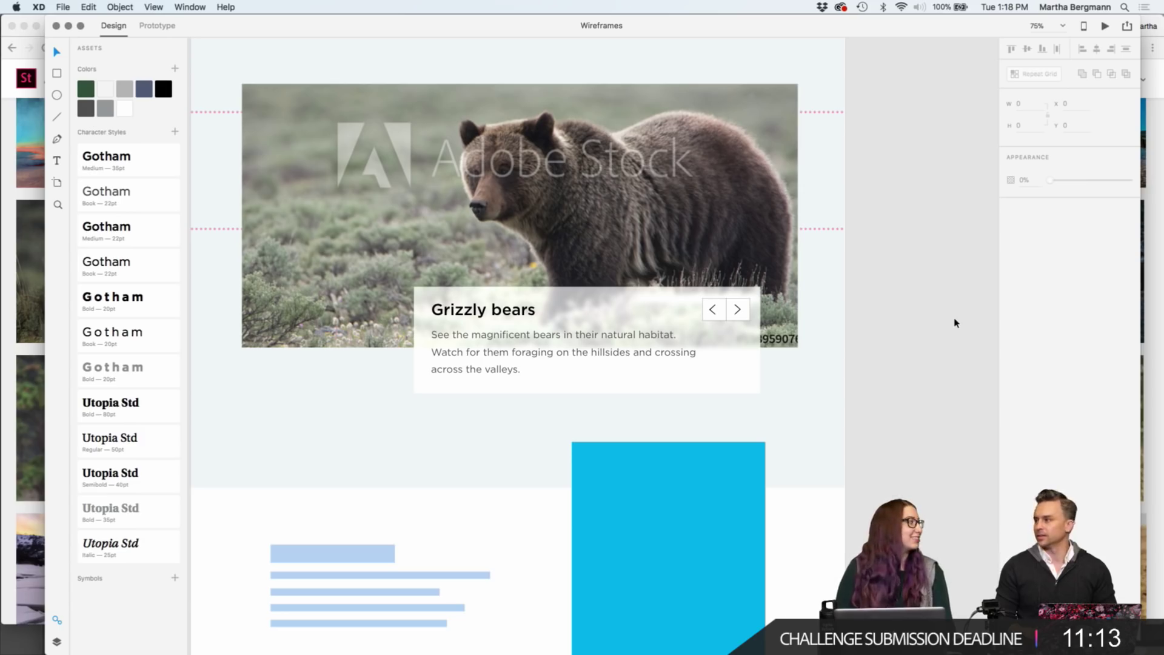
# Review the page from the Yellowstone header down to the remaining placeholder sections and cards.
pyautogui.press('super+minus')
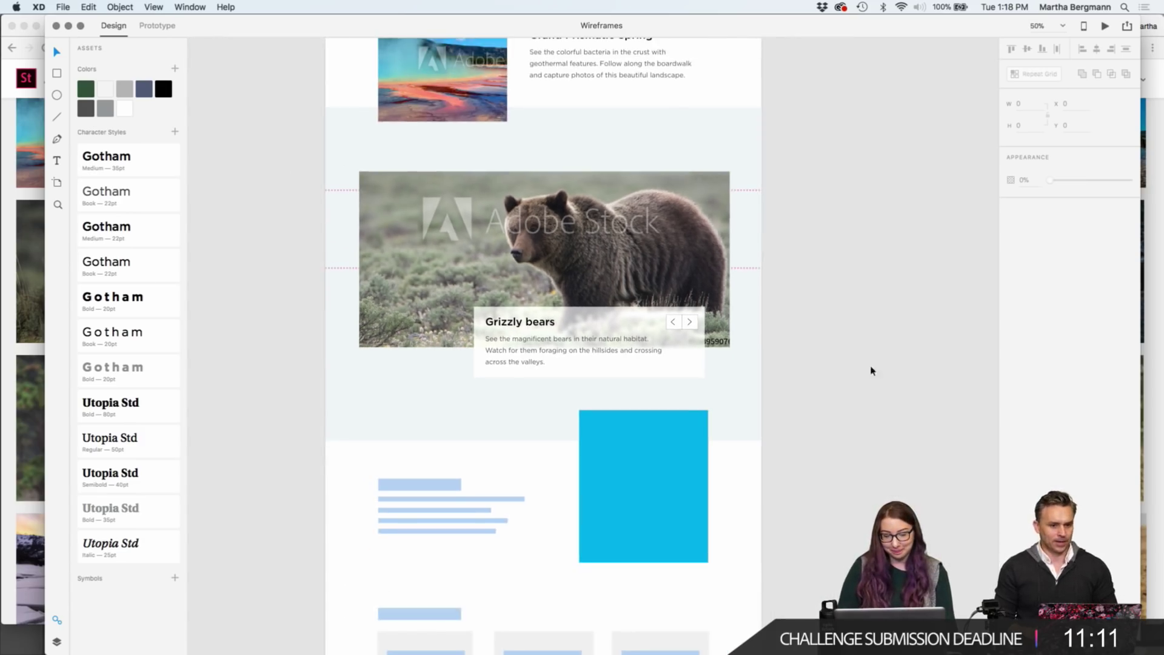
pyautogui.scroll(-3, 907, 343)
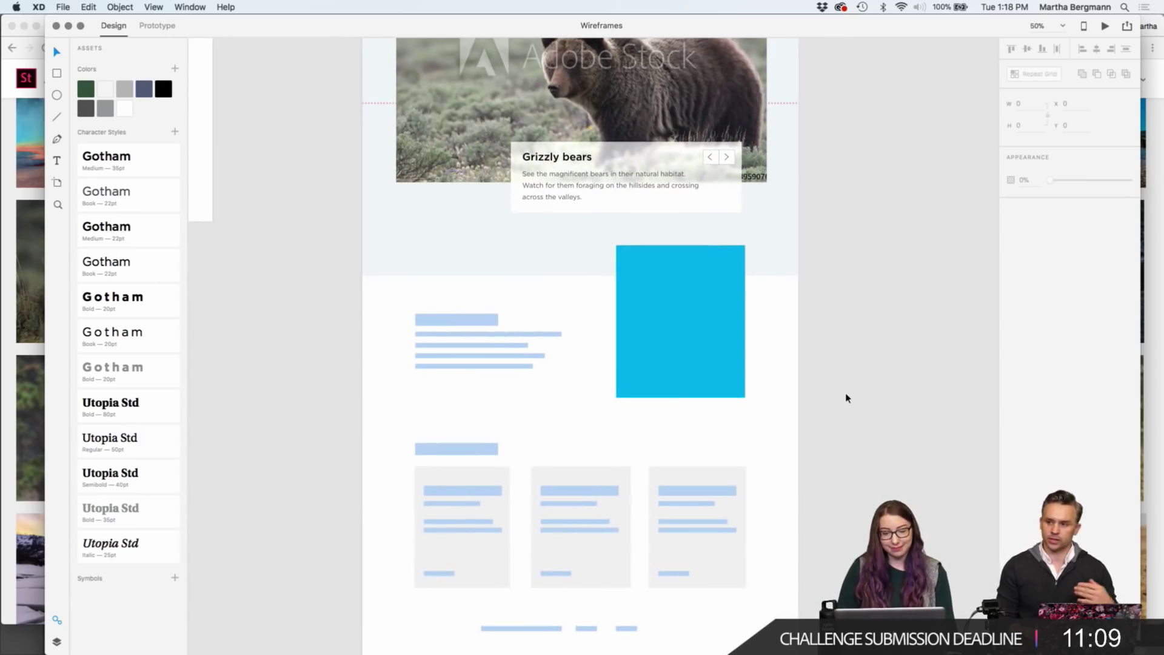
pyautogui.scroll(5, 846, 398)
pyautogui.scroll(3, 847, 397)
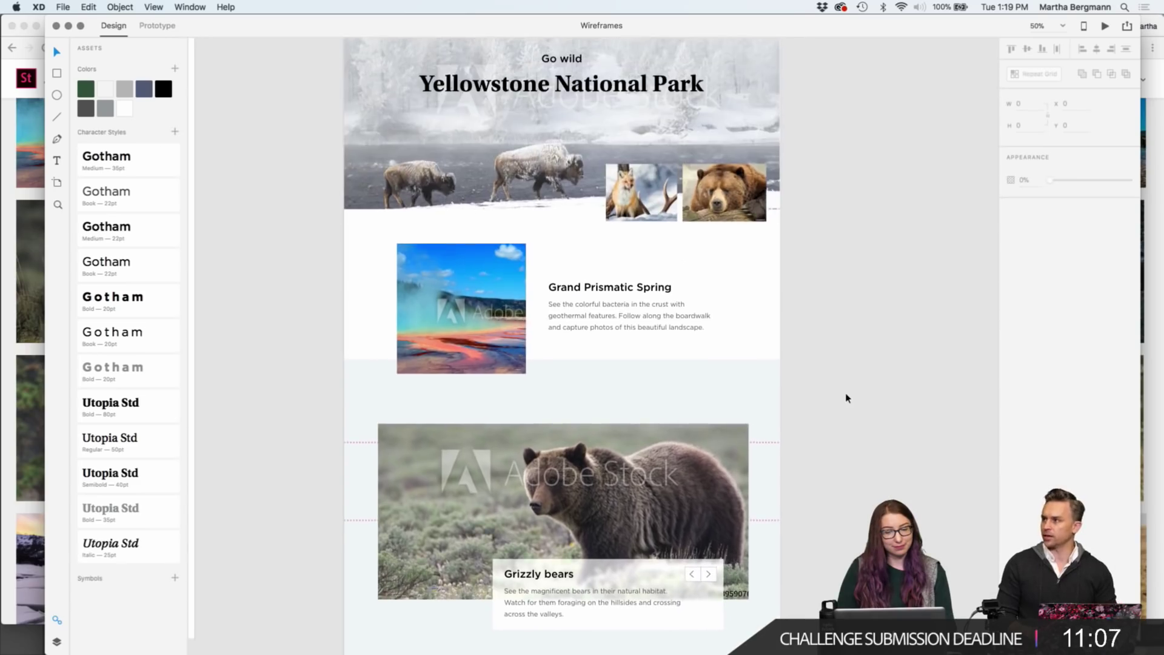
pyautogui.scroll(-7, 847, 398)
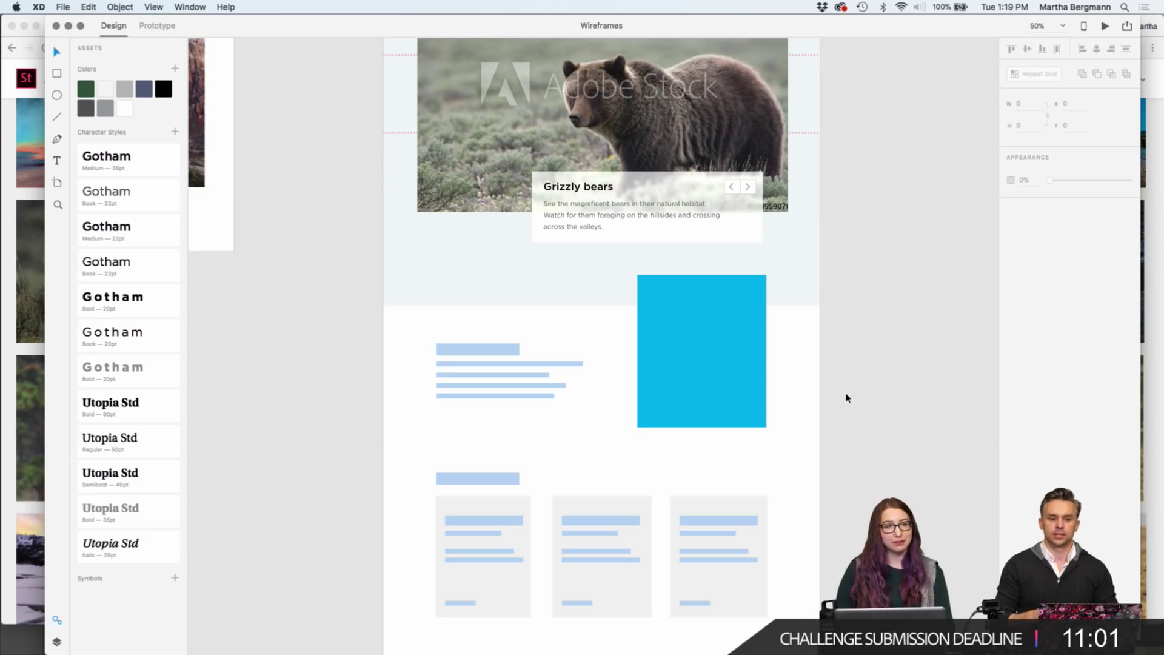
pyautogui.hscroll(-2, 847, 398)
pyautogui.scroll(1, 847, 397)
pyautogui.scroll(6, 847, 398)
pyautogui.hscroll(3, 847, 397)
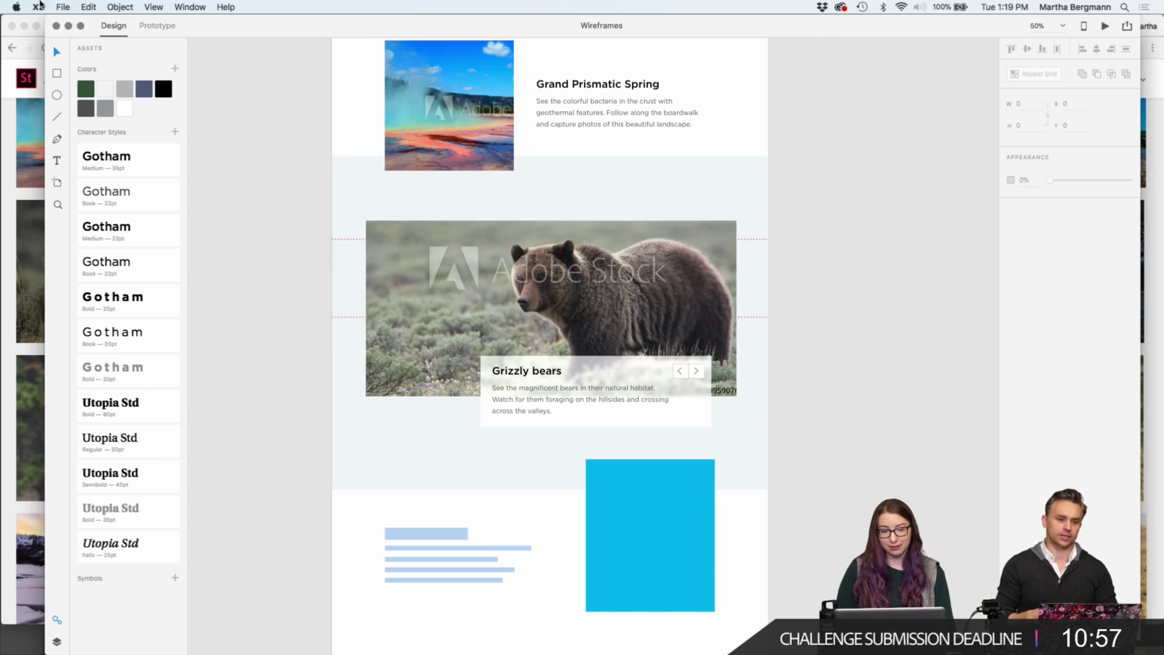
# Open the Creative Cloud Libraries window alongside the Yellowstone page.
pyautogui.click(88, 7)
pyautogui.moveTo(61, 7)
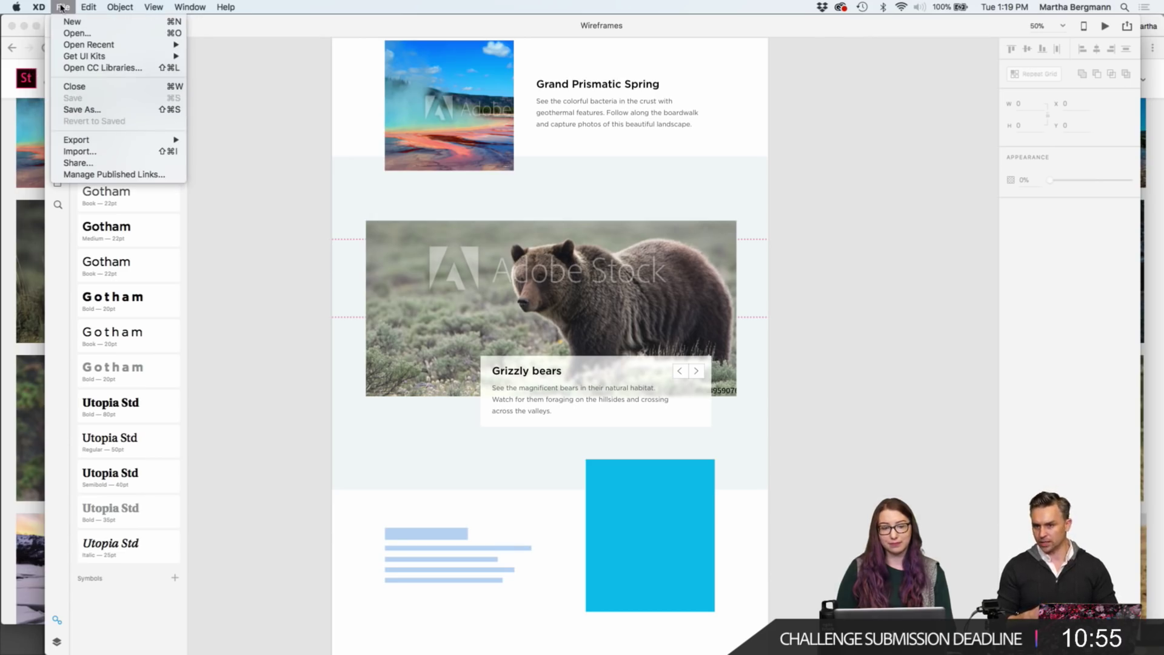
pyautogui.click(78, 67)
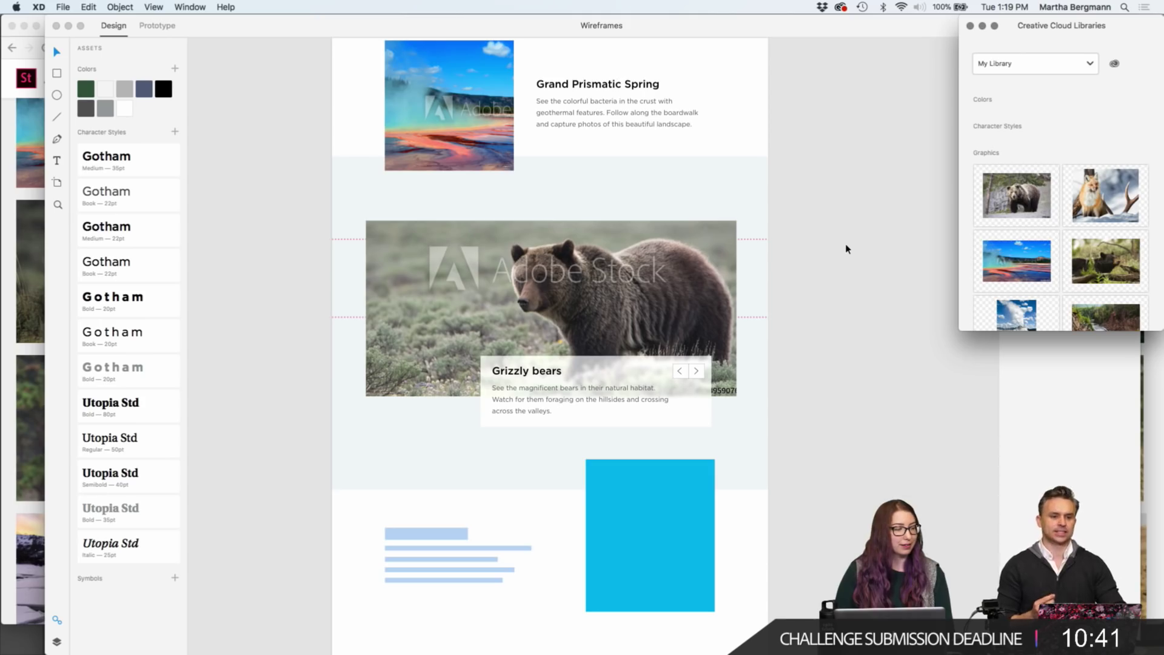
pyautogui.scroll(10, 847, 249)
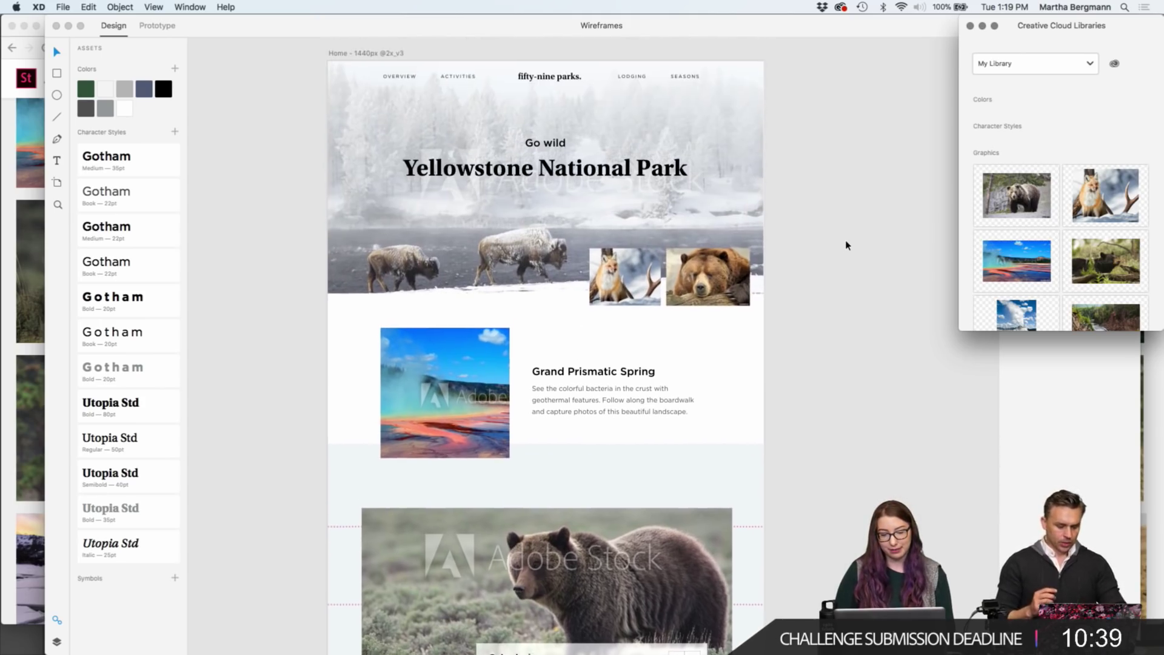
# Place the library photo of the backpacker with the red bedroll on the empty canvas beside the blue placeholder.
pyautogui.scroll(-5, 844, 382)
pyautogui.scroll(-2, 846, 381)
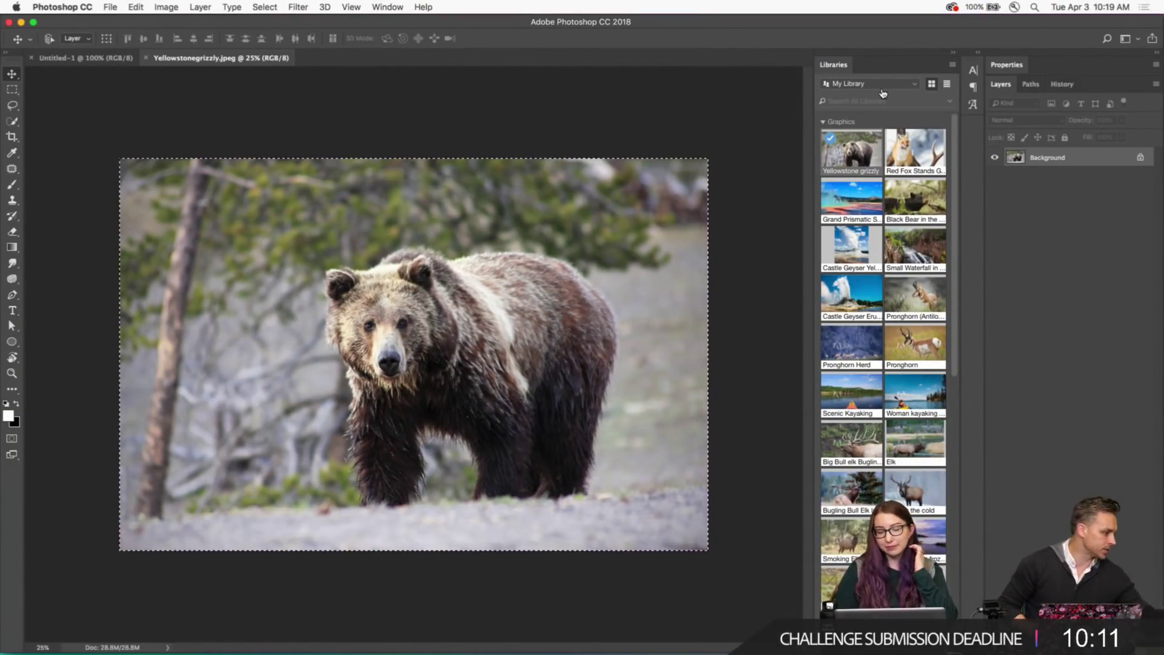
pyautogui.scroll(-2, 1057, 295)
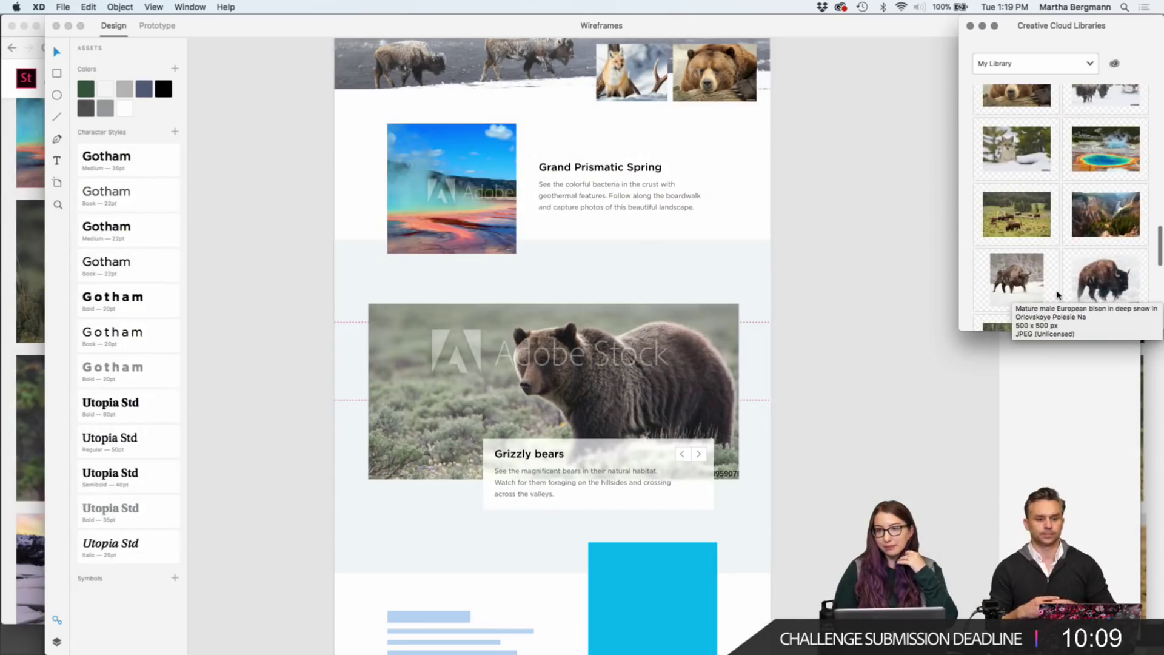
pyautogui.scroll(-5, 1056, 296)
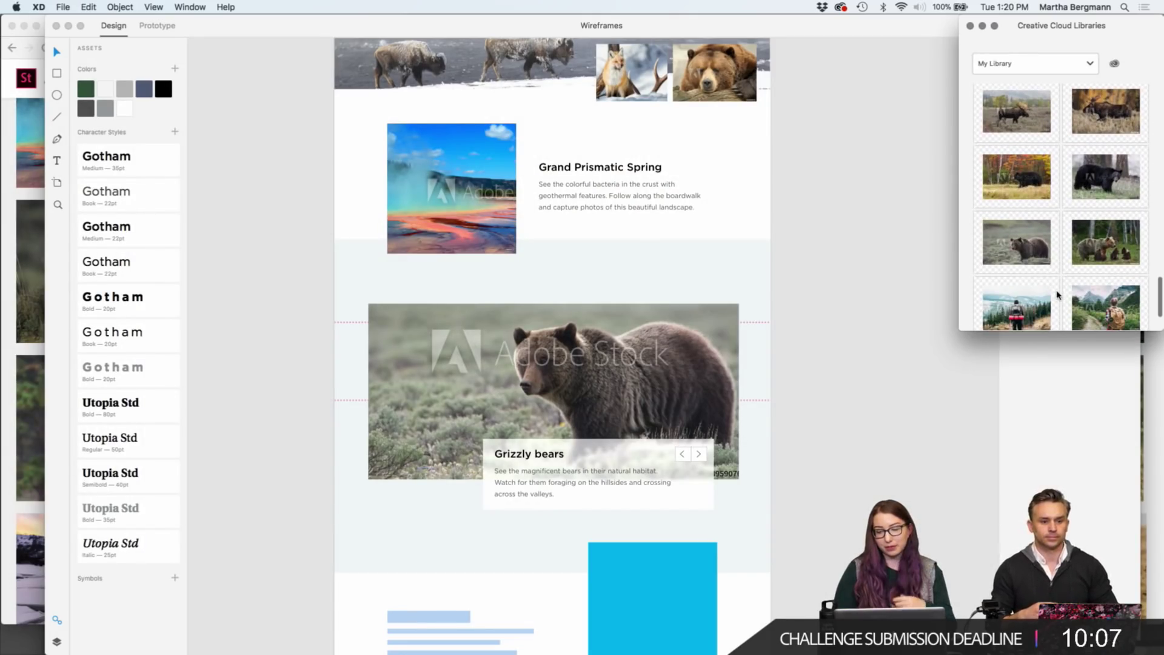
pyautogui.scroll(-5, 891, 410)
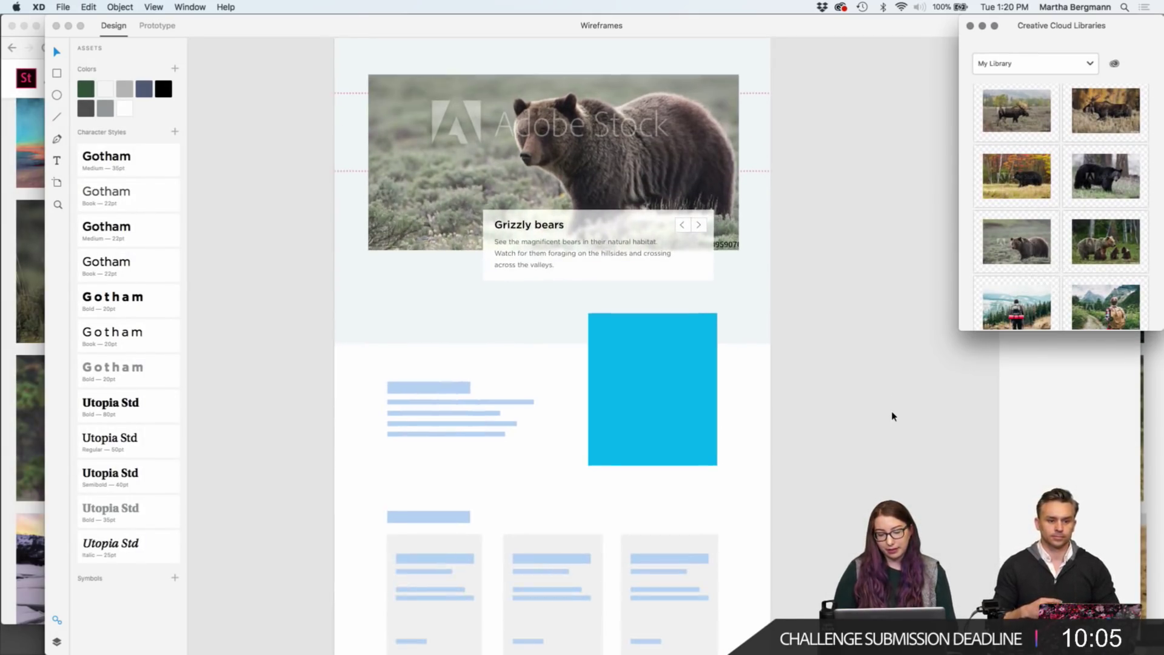
pyautogui.scroll(-2, 892, 416)
pyautogui.scroll(-2, 1012, 268)
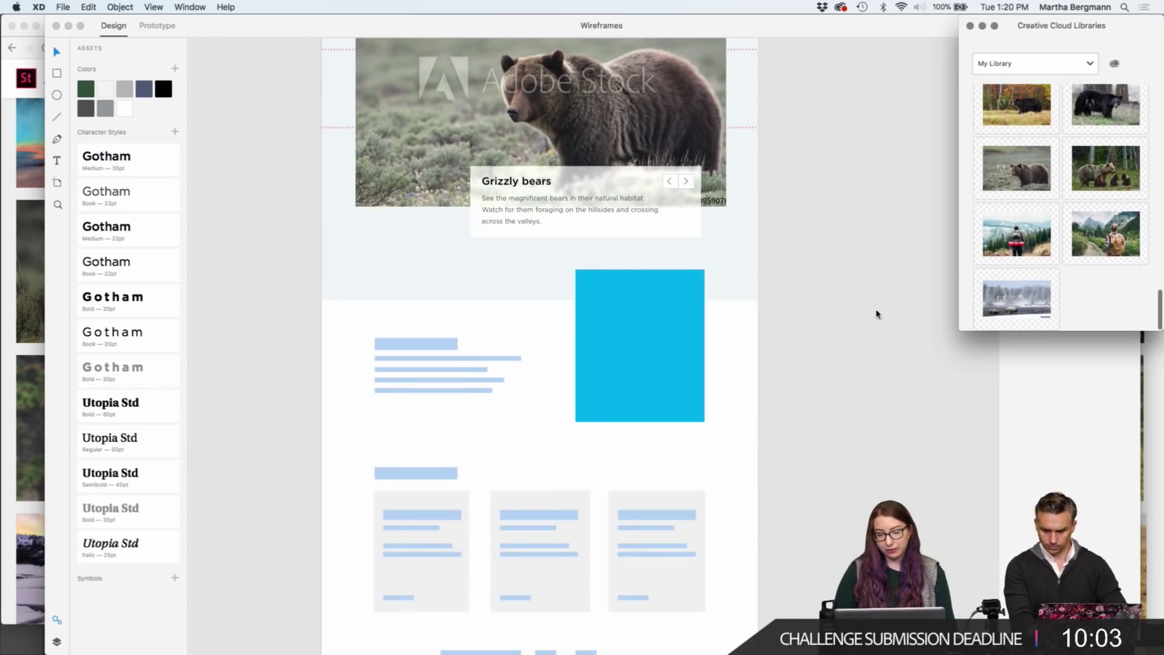
pyautogui.moveTo(1036, 230); pyautogui.dragTo(849, 428)
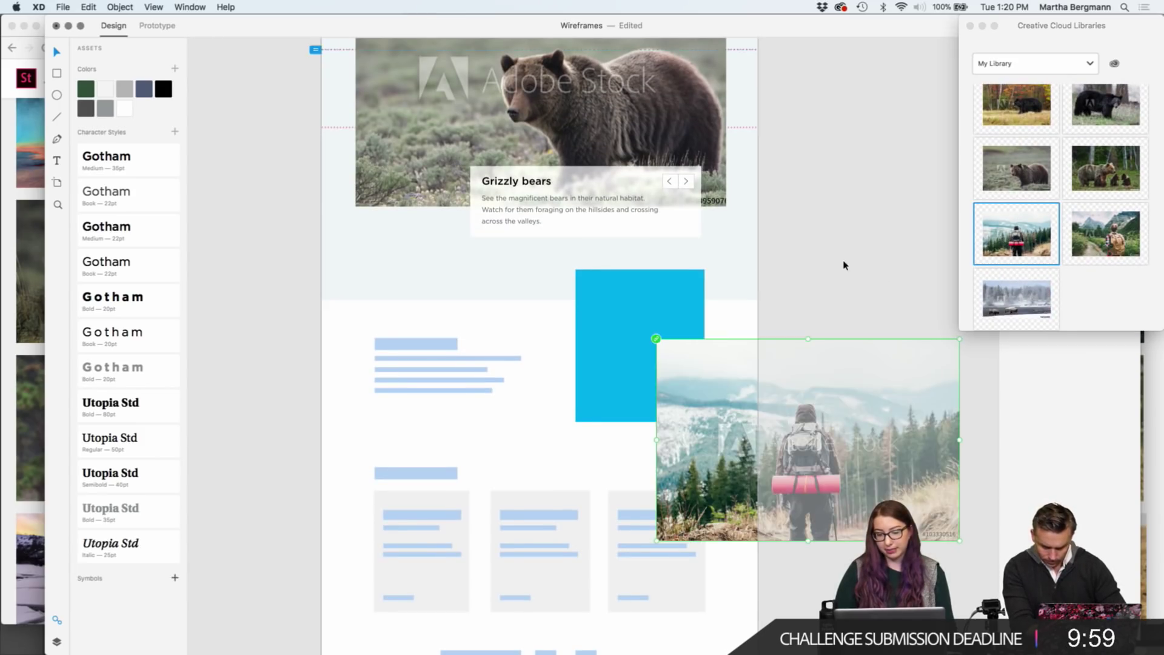
pyautogui.moveTo(703, 462); pyautogui.dragTo(827, 380)
pyautogui.hscroll(5, 821, 171)
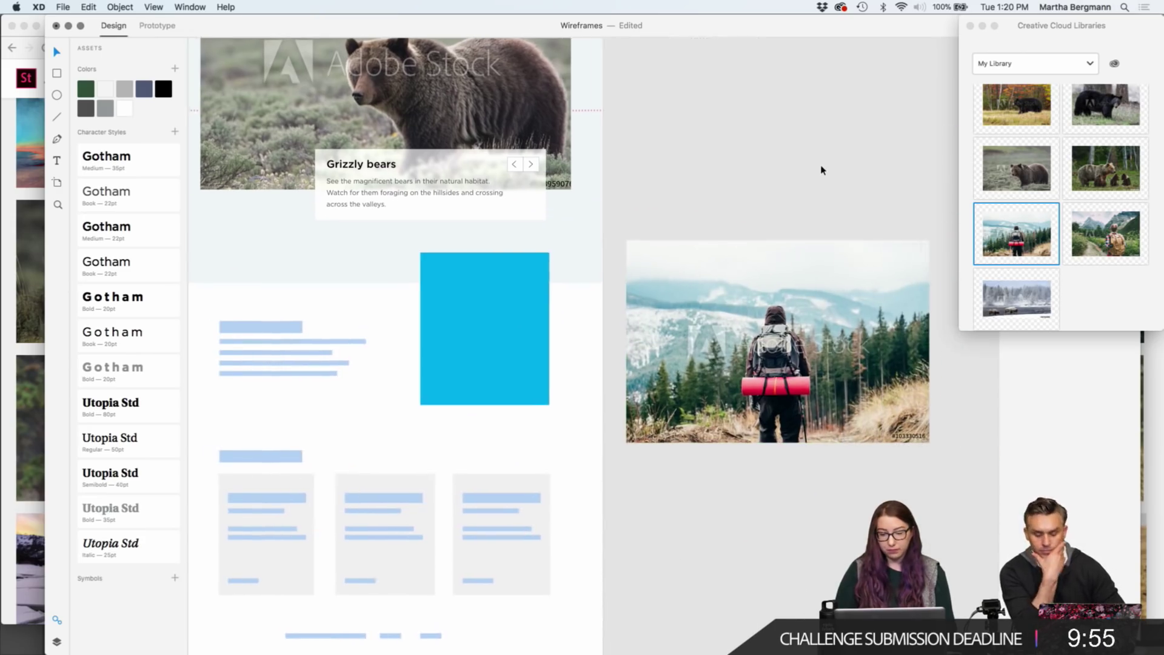
# Duplicate the blue placeholder over the backpacker photo and mask the photo with the copy.
pyautogui.click(425, 362)
pyautogui.keyDown('alt'); pyautogui.moveTo(449, 335); pyautogui.dragTo(759, 335); pyautogui.keyUp('alt')
pyautogui.click(651, 342)
pyautogui.click(63, 7)
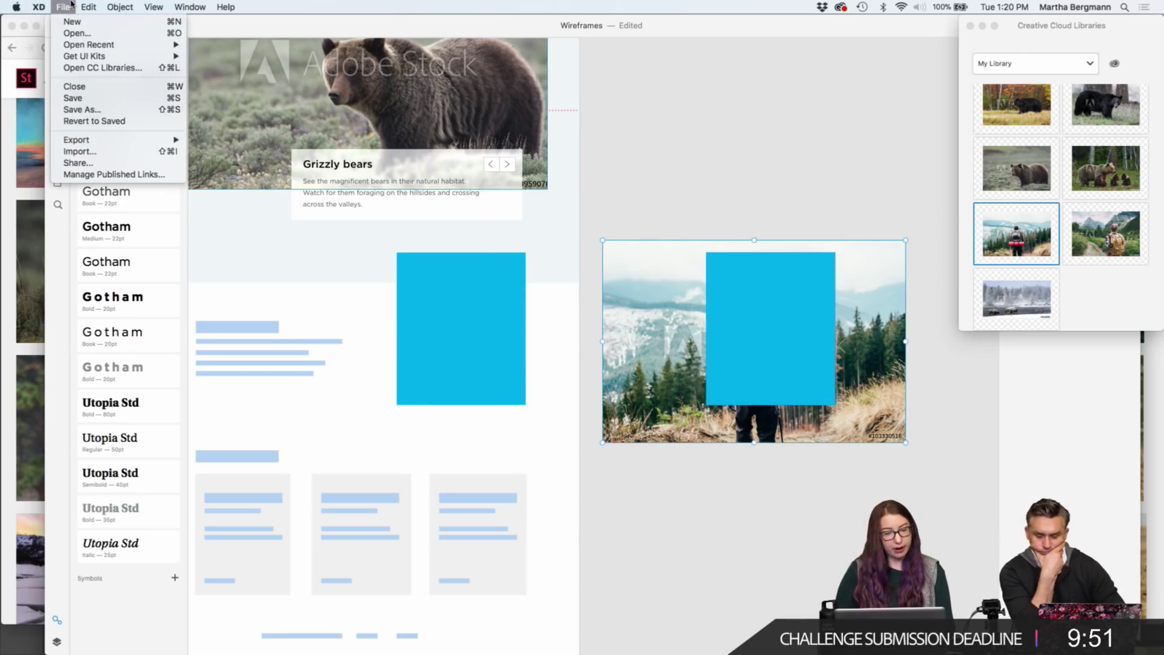
pyautogui.moveTo(85, 7)
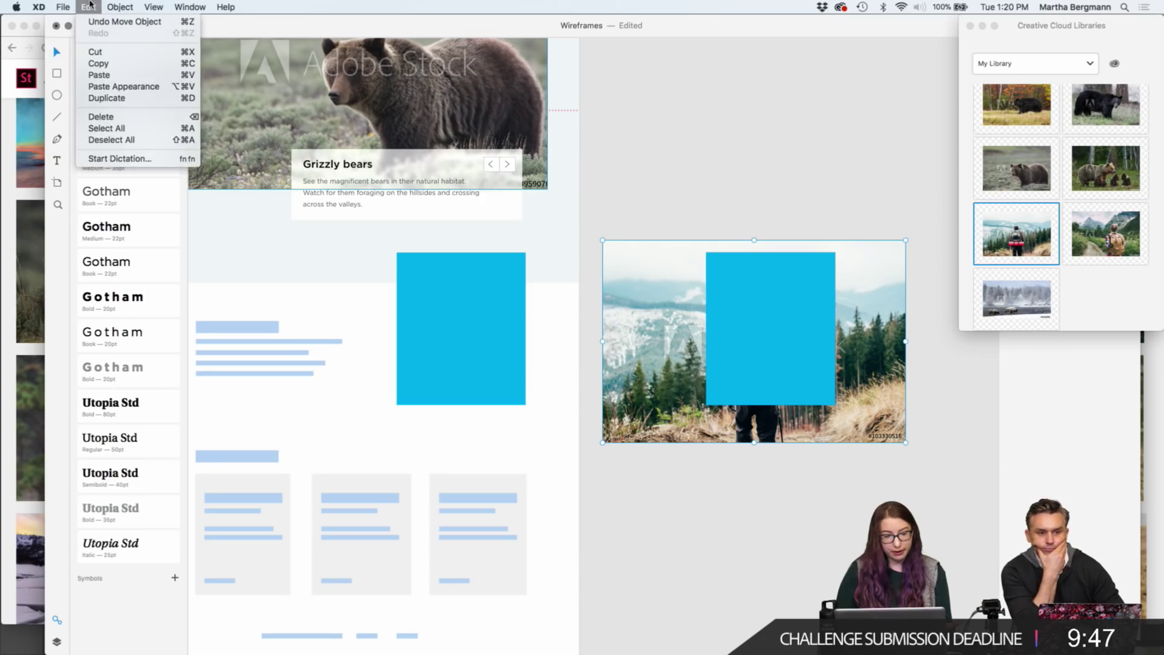
pyautogui.moveTo(124, 4)
pyautogui.click(148, 116)
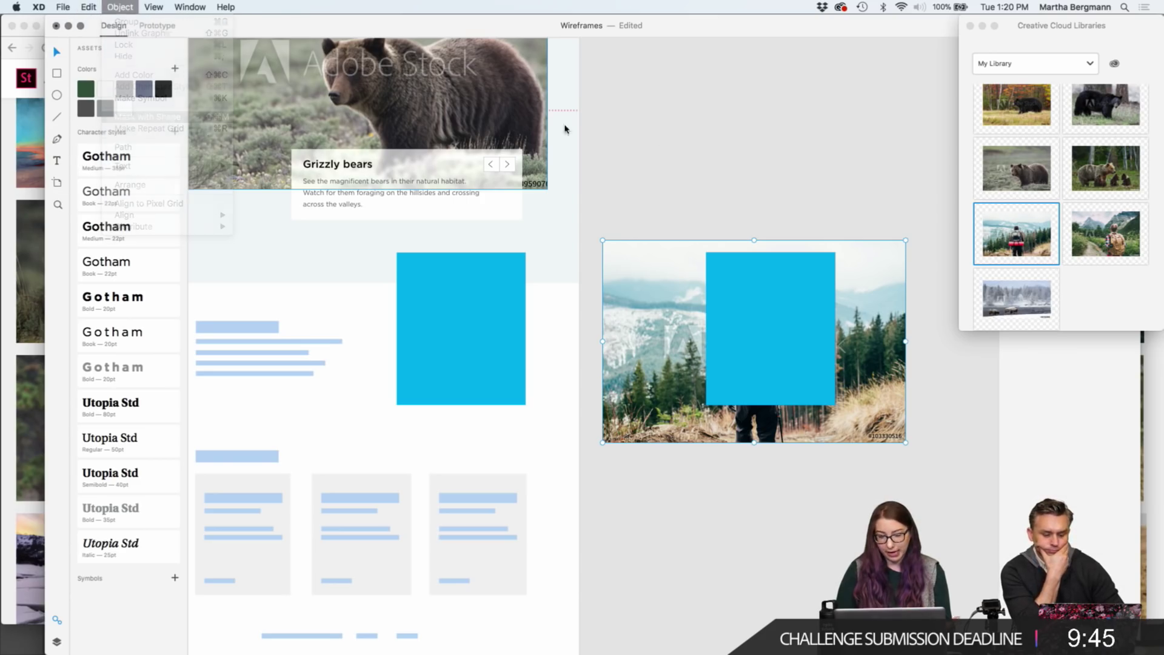
# Scale down the backpacker photo inside its mask and shift it so the hiker sits within the frame.
pyautogui.doubleClick(788, 354)
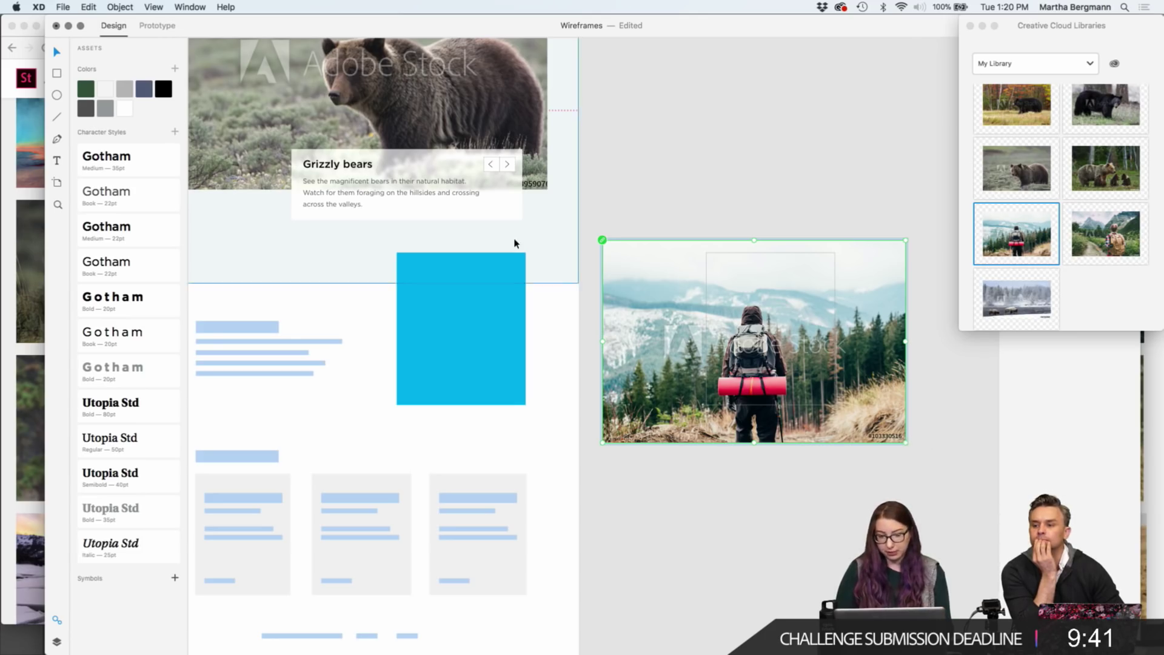
pyautogui.scroll(2, 515, 242)
pyautogui.hscroll(-1, 515, 242)
pyautogui.moveTo(932, 479); pyautogui.dragTo(890, 443)
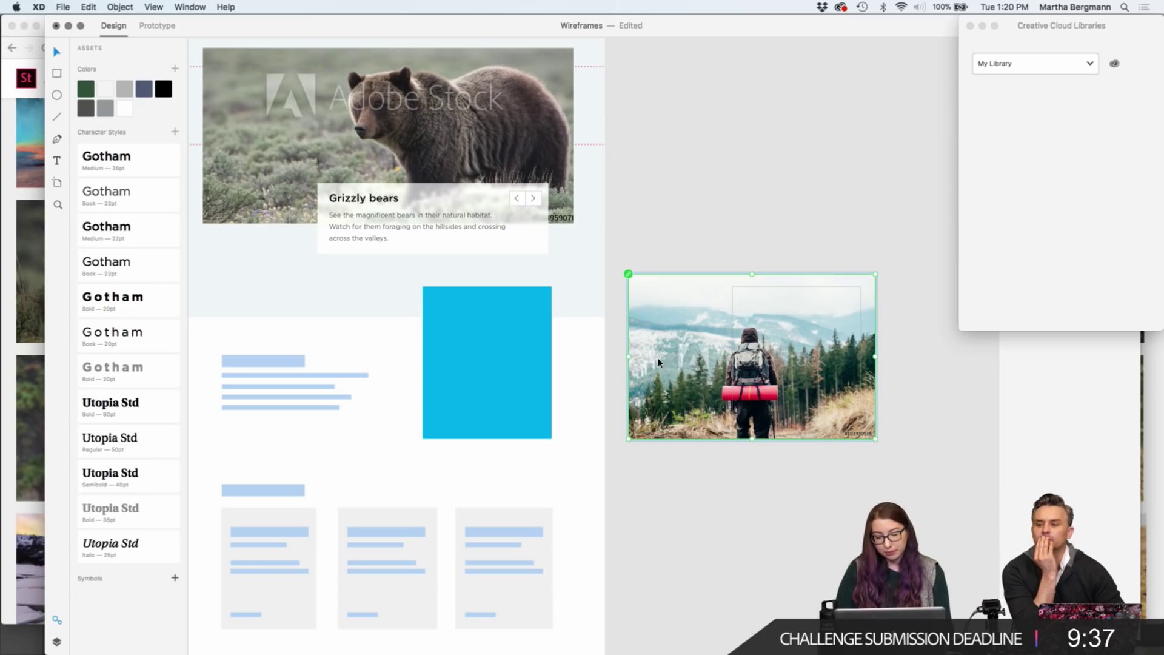
pyautogui.moveTo(661, 364); pyautogui.dragTo(675, 355)
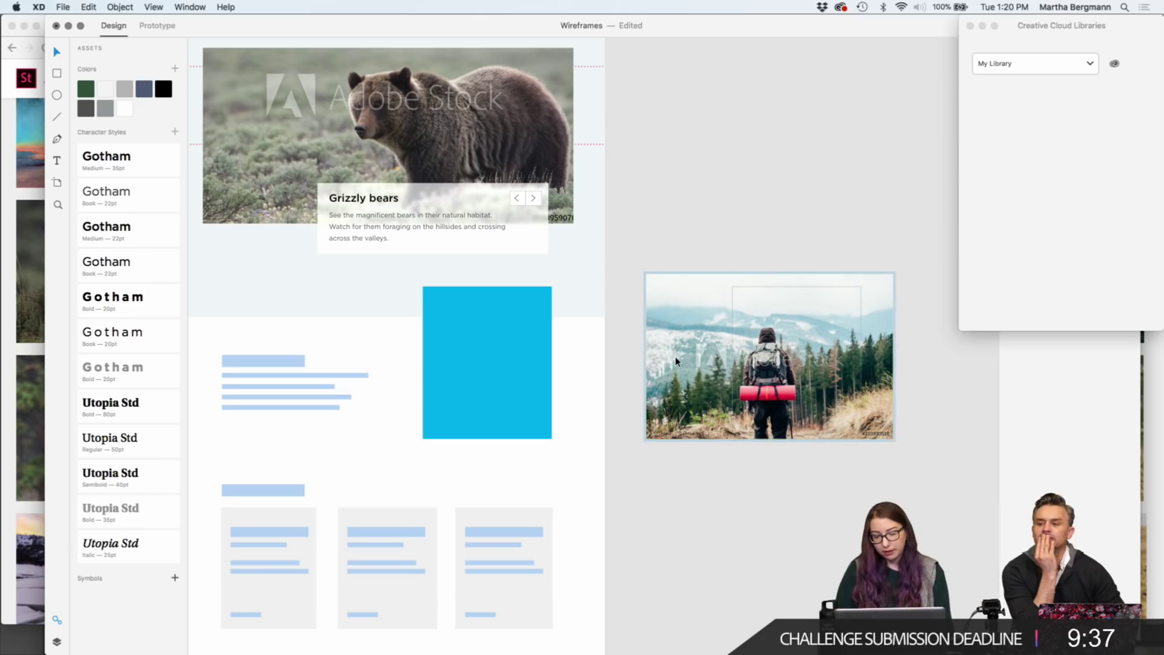
pyautogui.click(688, 550)
# Replace the blue placeholder below the Grizzly bears section with the masked backpacker photo.
pyautogui.moveTo(781, 340); pyautogui.dragTo(503, 322)
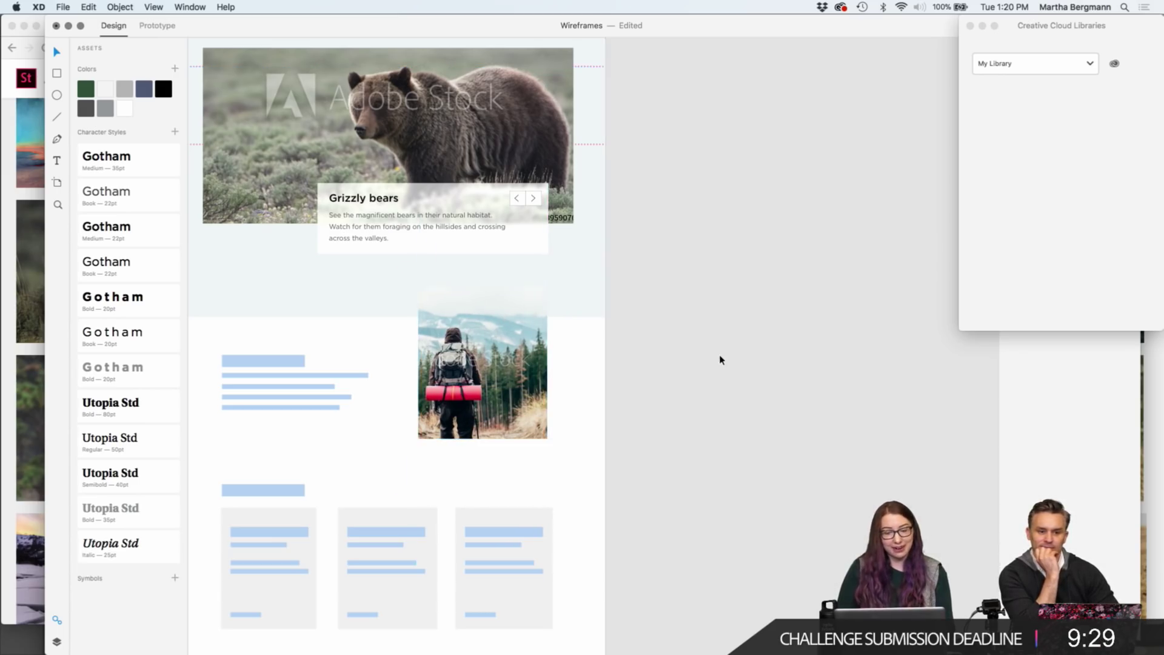
pyautogui.hscroll(-3, 720, 358)
pyautogui.scroll(-1, 719, 358)
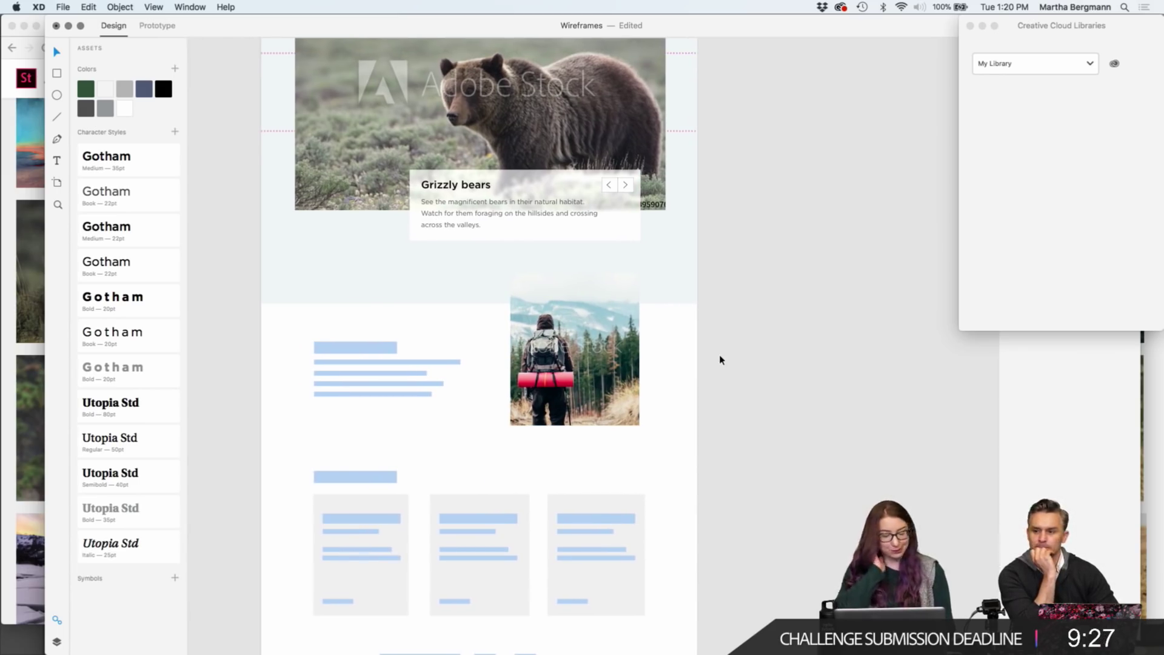
pyautogui.scroll(3, 719, 358)
pyautogui.hscroll(-2, 720, 358)
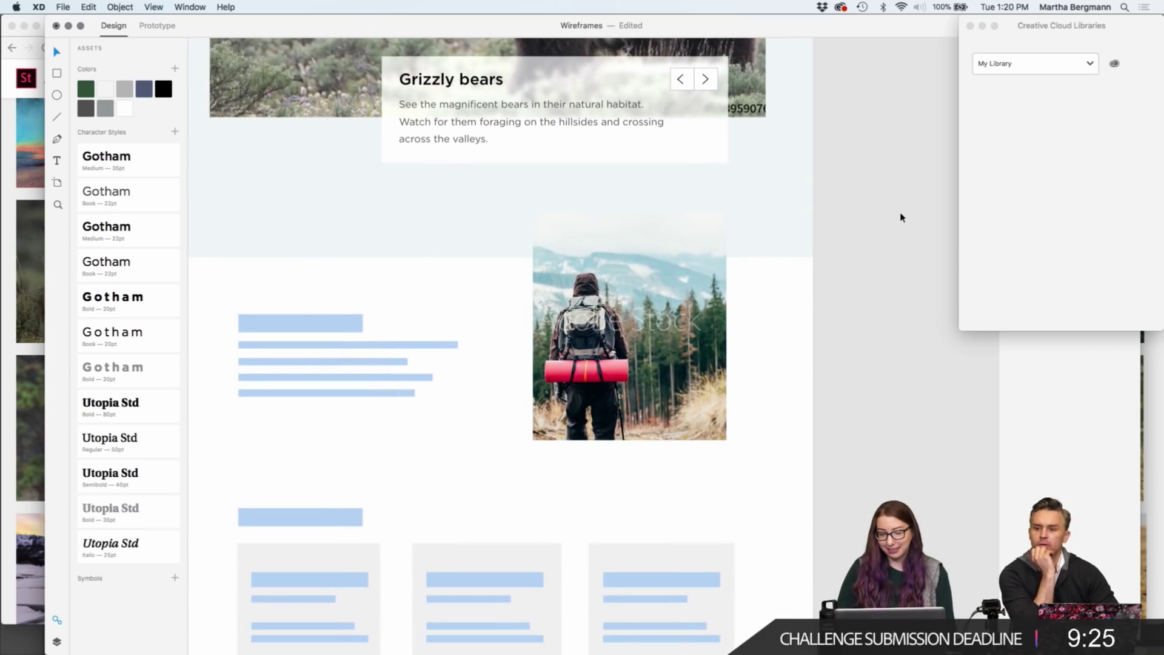
pyautogui.hscroll(-3, 902, 218)
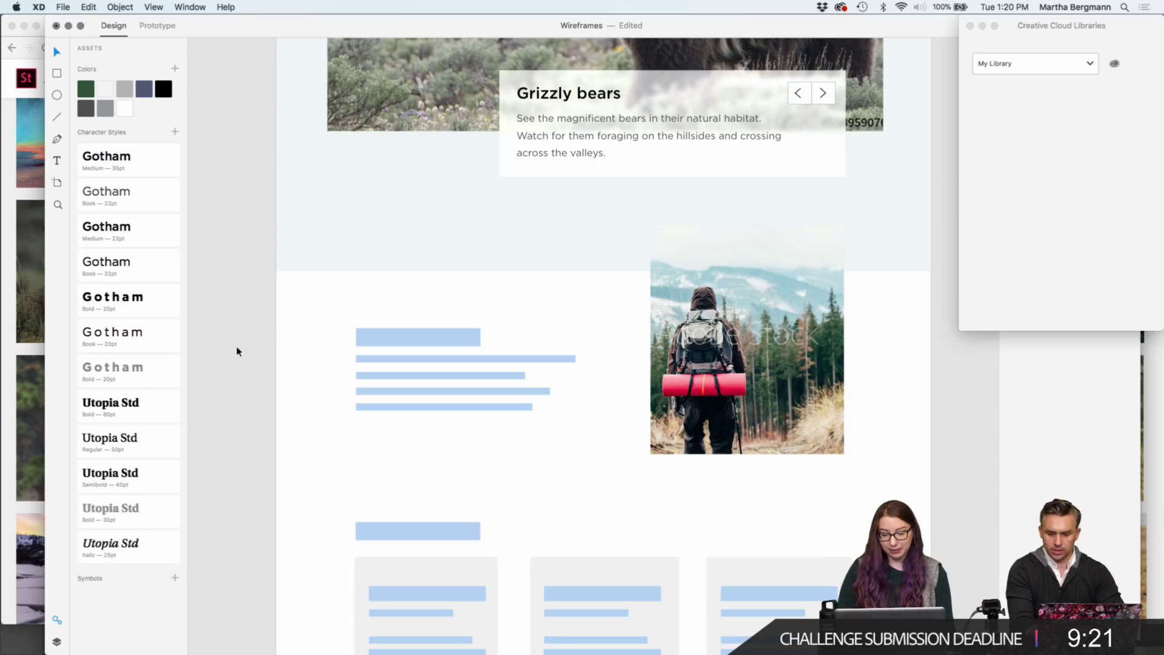
# Copy the Grizzly bears heading and paragraph and place the copy over the text placeholder bars beside the backpacker photo.
pyautogui.scroll(-3, 237, 352)
pyautogui.scroll(2, 257, 421)
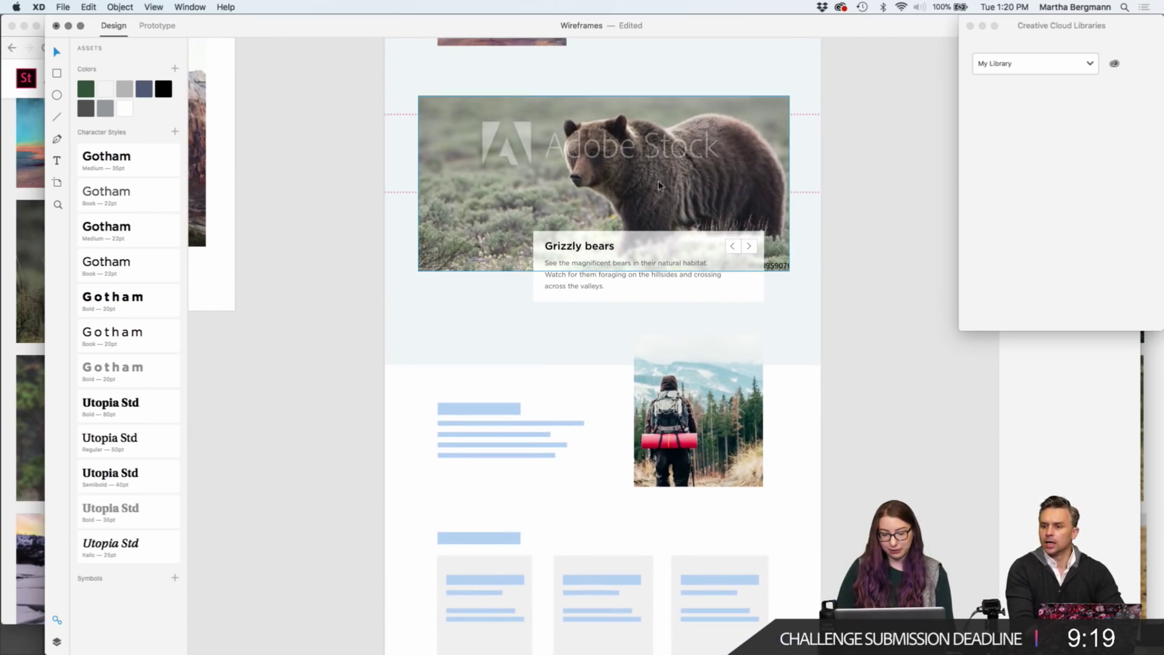
pyautogui.click(579, 274)
pyautogui.press('super+c')
pyautogui.press('super+v')
pyautogui.moveTo(597, 280); pyautogui.dragTo(489, 446)
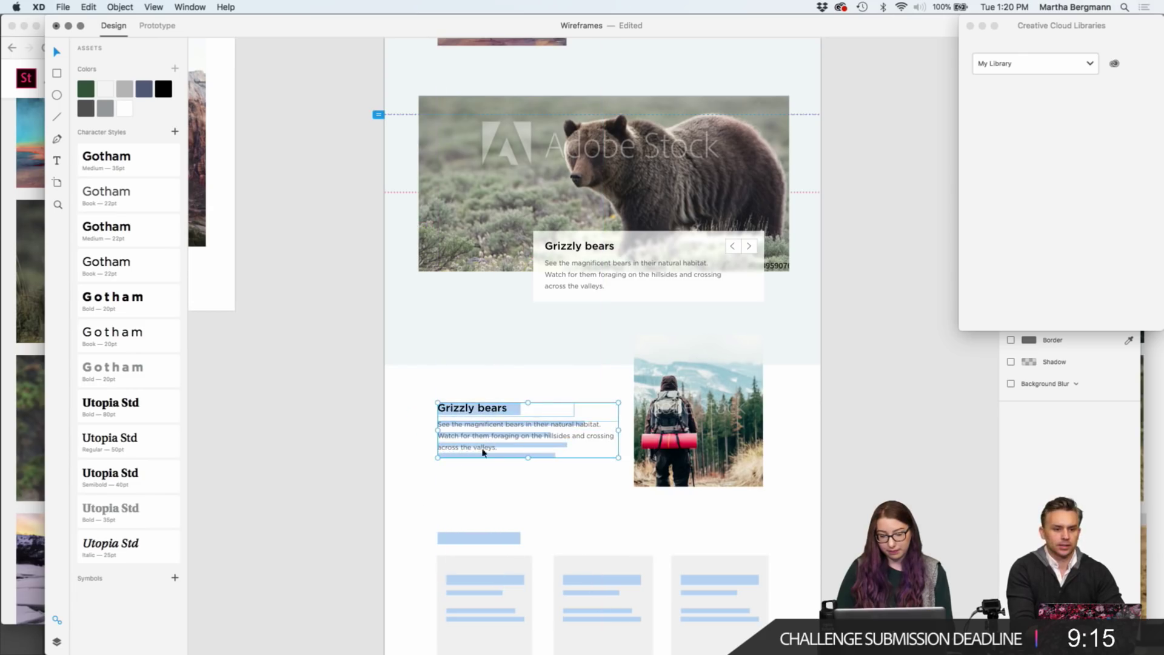
# Delete the blue placeholder bars behind the copied heading and paragraph.
pyautogui.moveTo(346, 408); pyautogui.dragTo(514, 454)
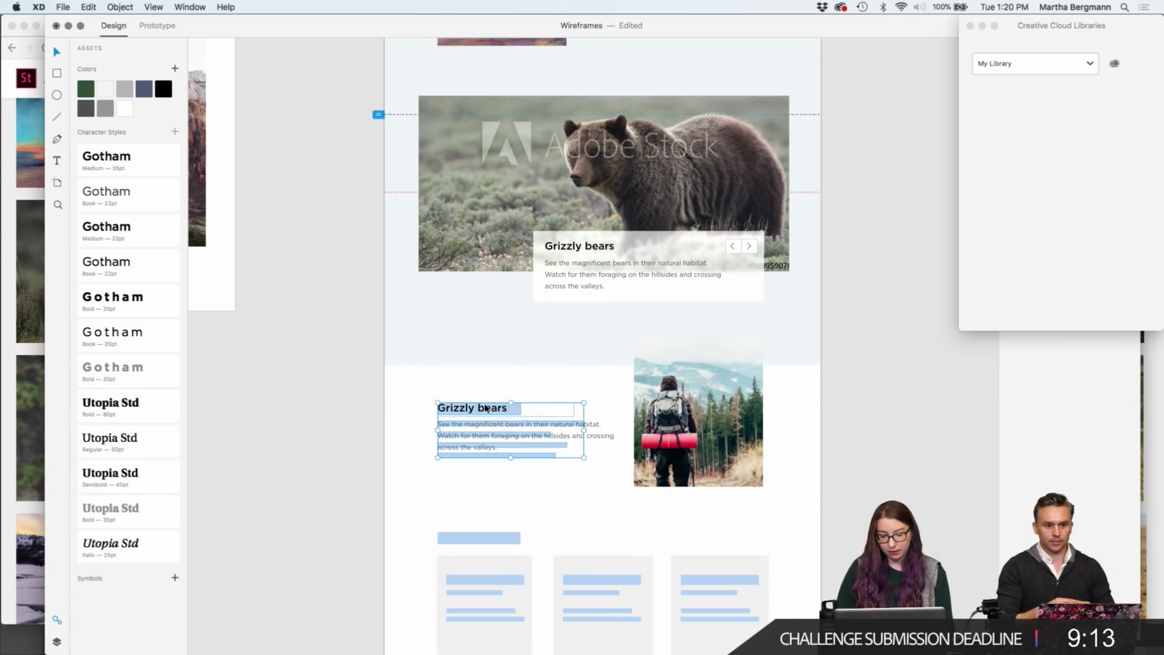
pyautogui.press('Delete')
pyautogui.scroll(-2, 372, 416)
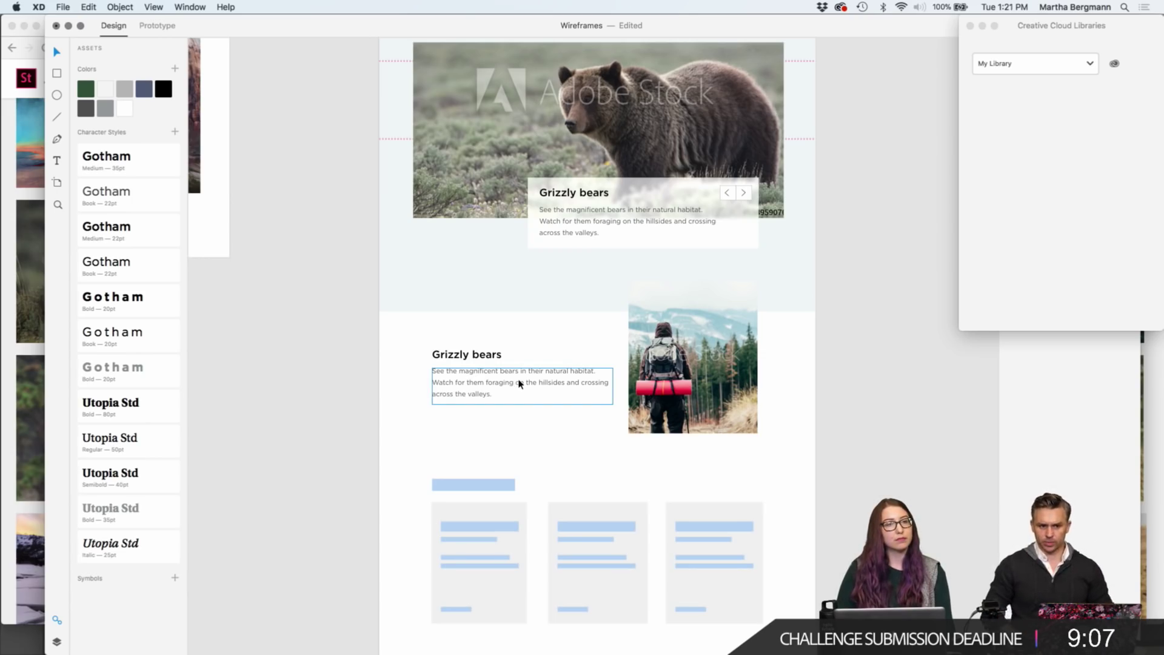
pyautogui.scroll(2, 518, 383)
pyautogui.hscroll(3, 518, 383)
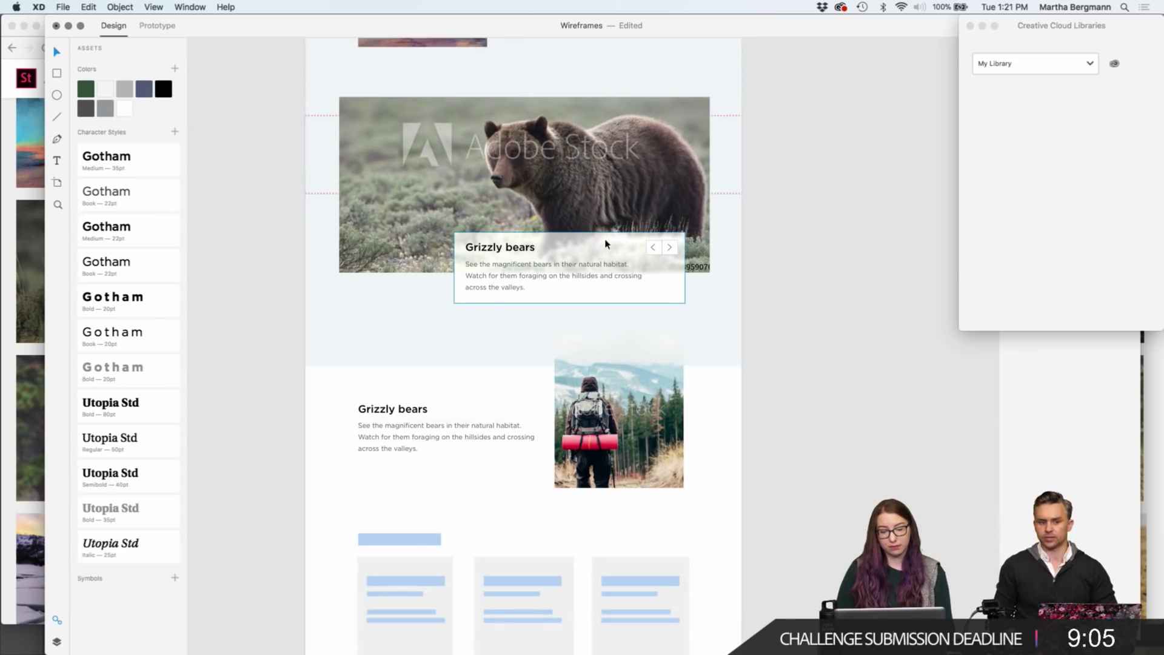
pyautogui.scroll(-2, 794, 390)
pyautogui.scroll(3, 794, 390)
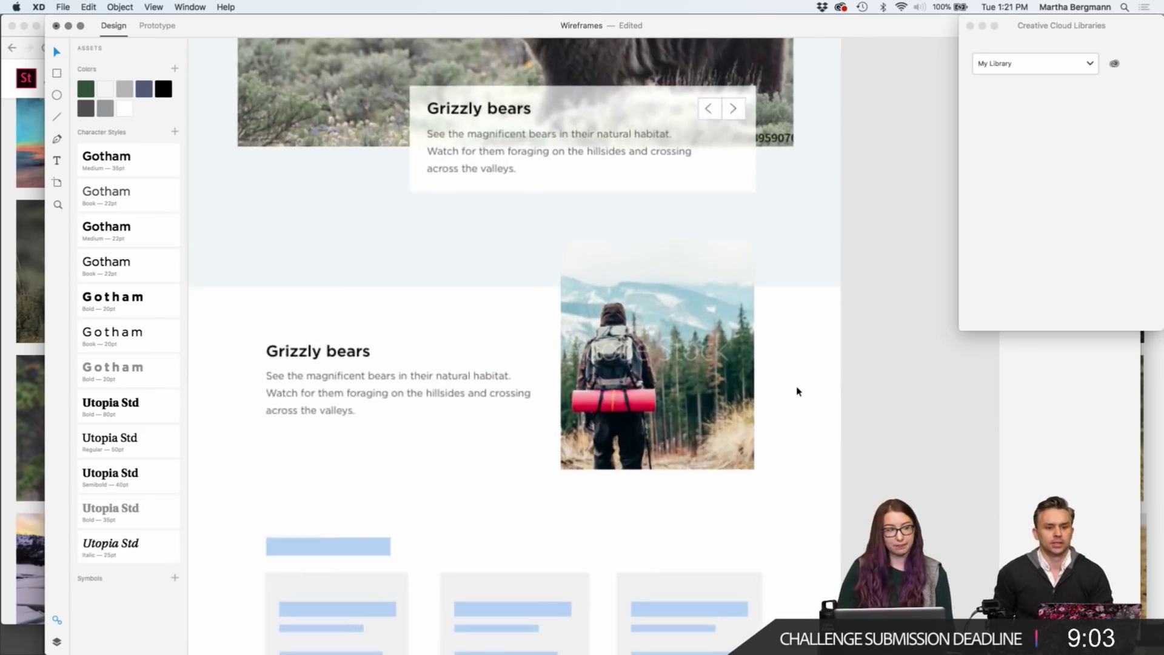
# Change the copied heading beside the backpacker photo to "Hiking".
pyautogui.scroll(-2, 797, 391)
pyautogui.hscroll(-3, 798, 391)
pyautogui.click(358, 253)
pyautogui.doubleClick(359, 253)
pyautogui.write('Hiking')
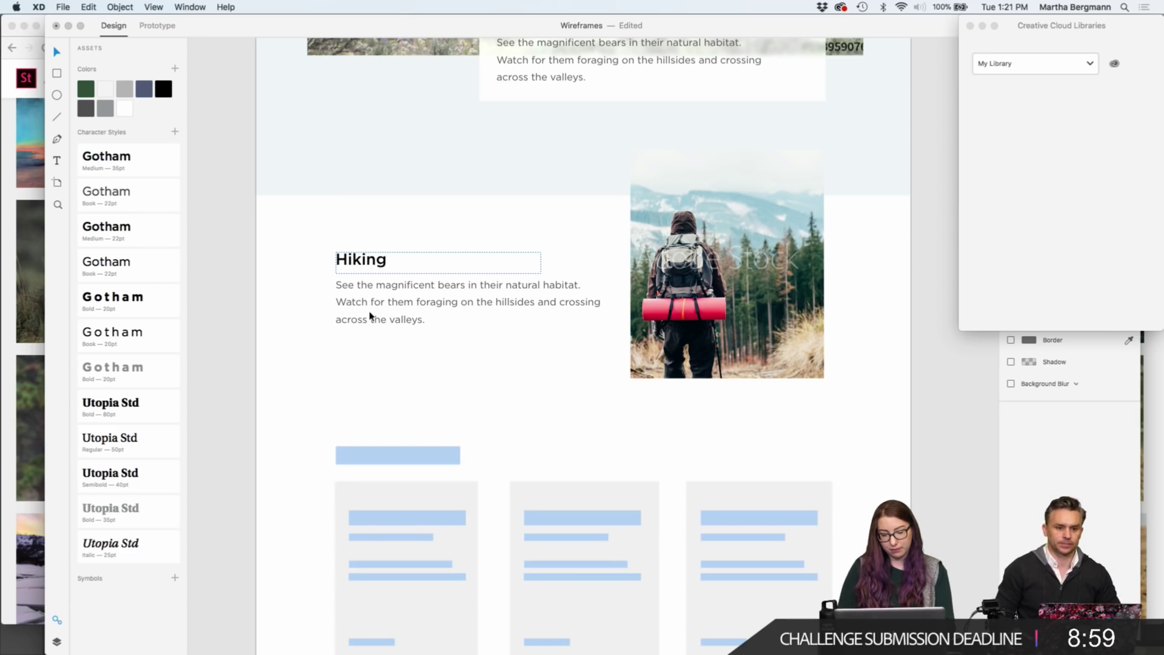
pyautogui.doubleClick(370, 312)
pyautogui.press('Escape')
pyautogui.click(239, 296)
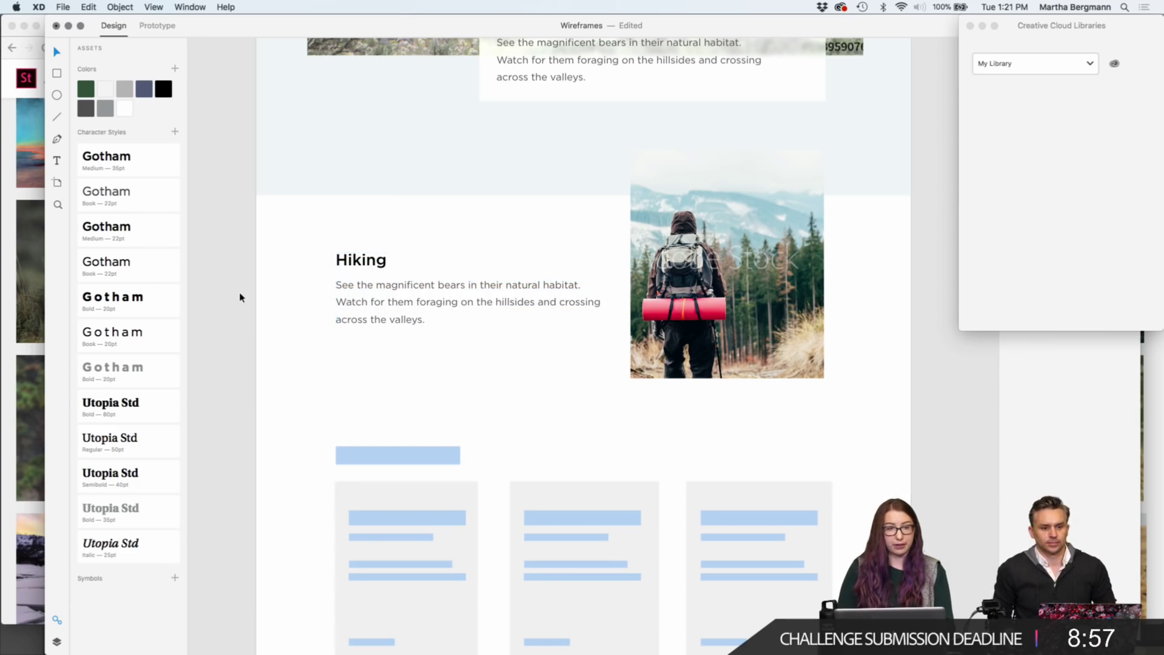
# Review the Grand Prismatic Spring and Grizzly bears sections against the Hiking text block.
pyautogui.scroll(5, 239, 297)
pyautogui.scroll(7, 240, 297)
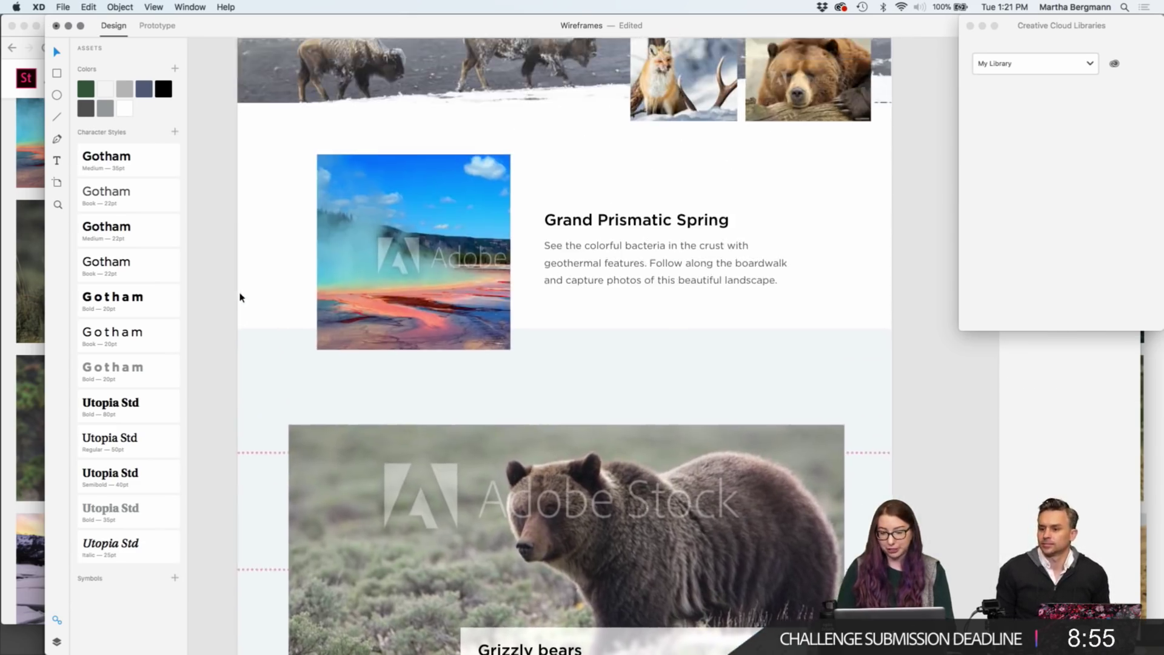
pyautogui.scroll(-7, 240, 297)
pyautogui.hscroll(-1, 240, 297)
pyautogui.scroll(-4, 240, 297)
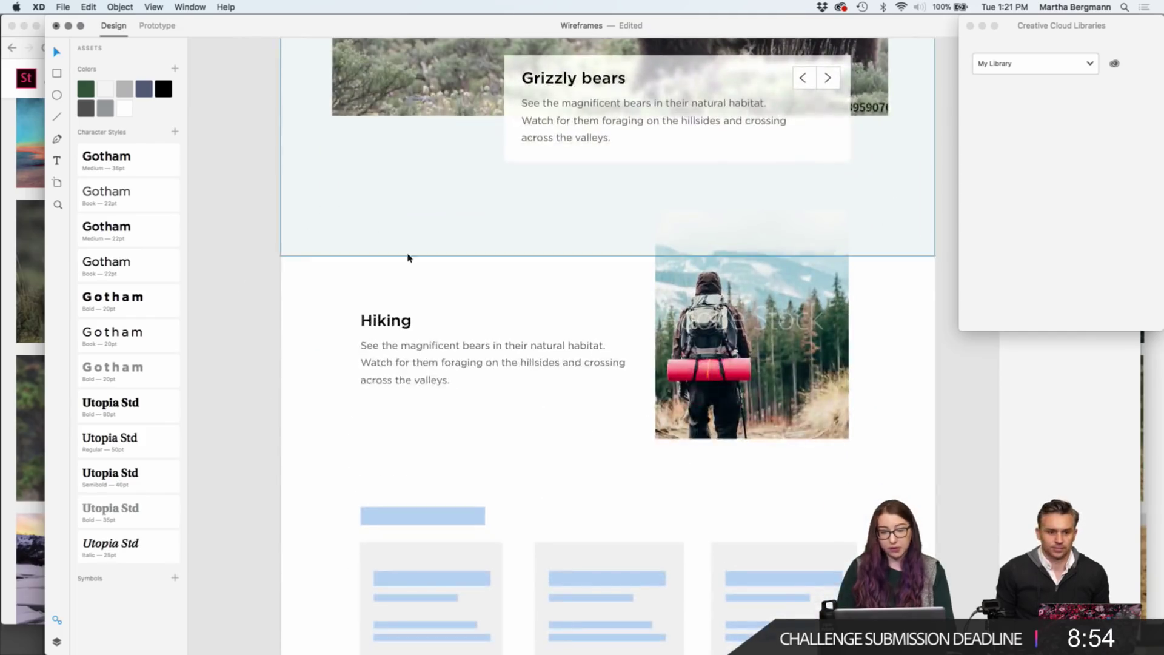
pyautogui.doubleClick(408, 377)
pyautogui.press('Escape')
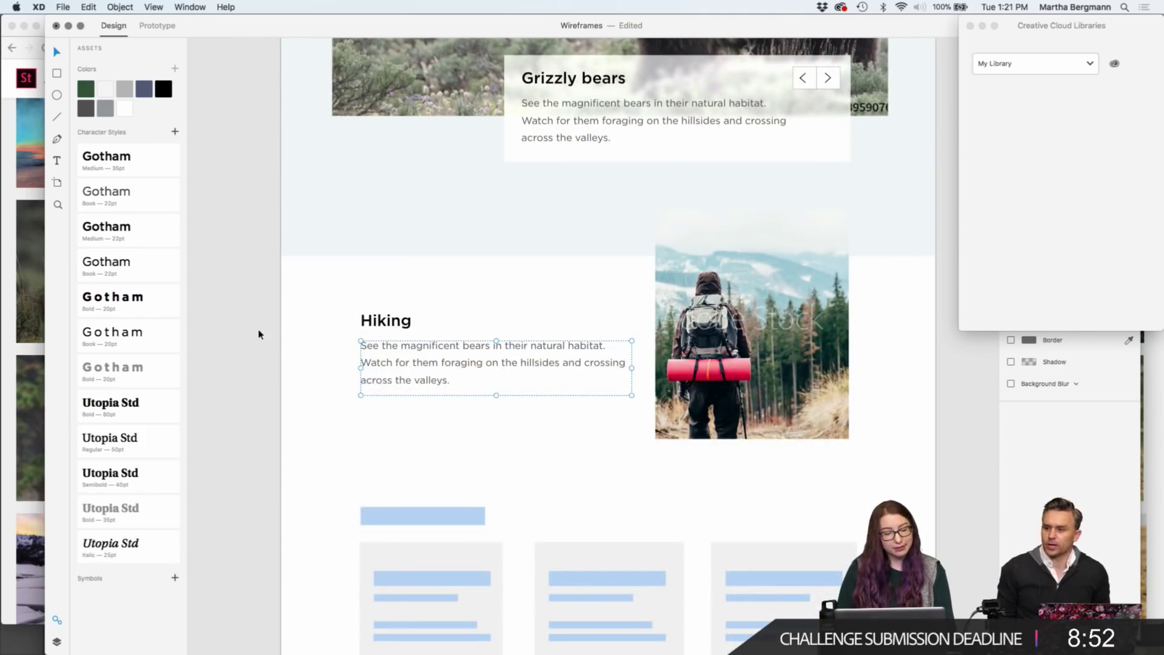
pyautogui.click(291, 325)
pyautogui.scroll(3, 271, 322)
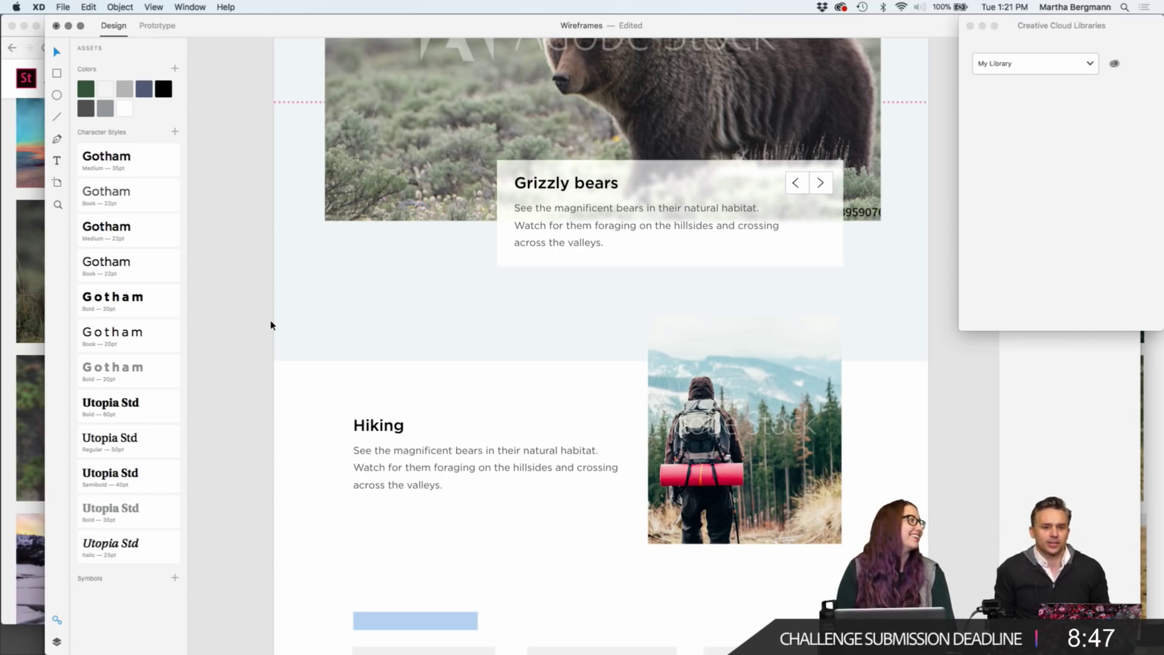
# Replace the Hiking paragraph with "See the wonders of the Yellowstone away from the roads and immerse yourself in the fresh air." and narrow its text box.
pyautogui.click(380, 452)
pyautogui.doubleClick(381, 454)
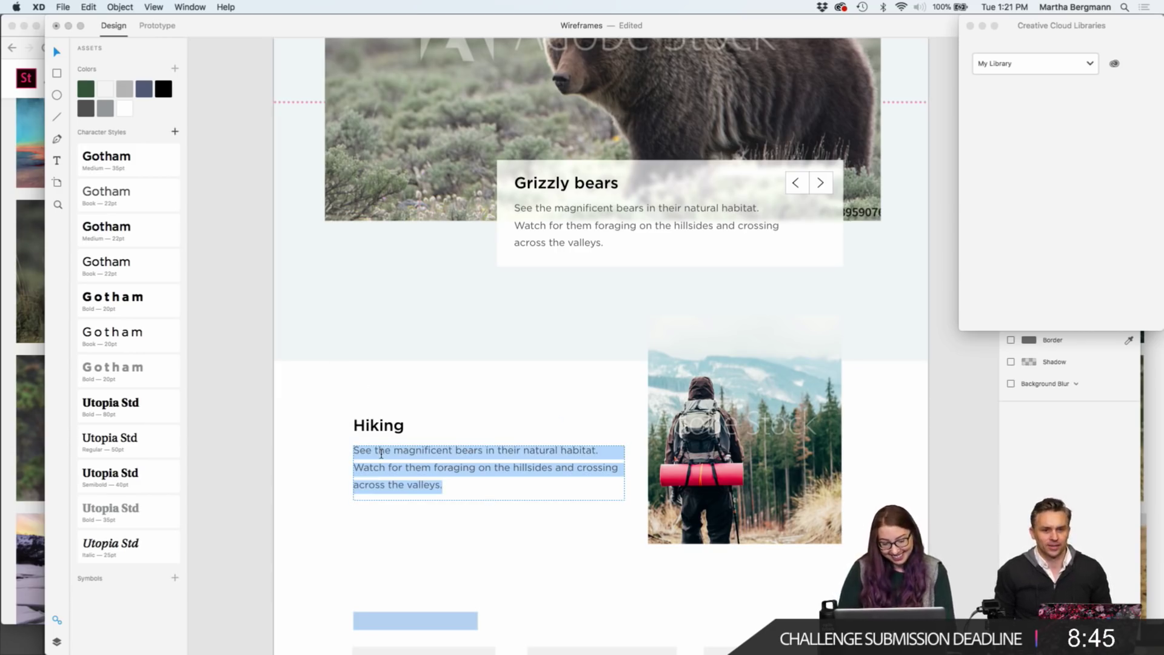
pyautogui.write('See the w')
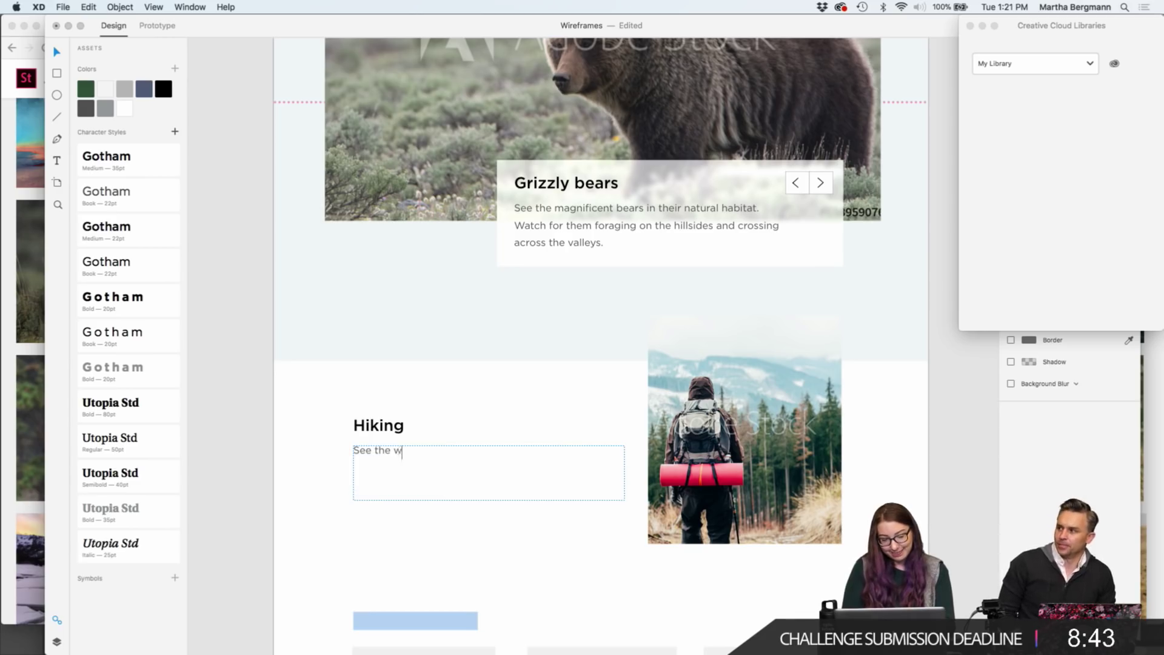
pyautogui.write('onders of the')
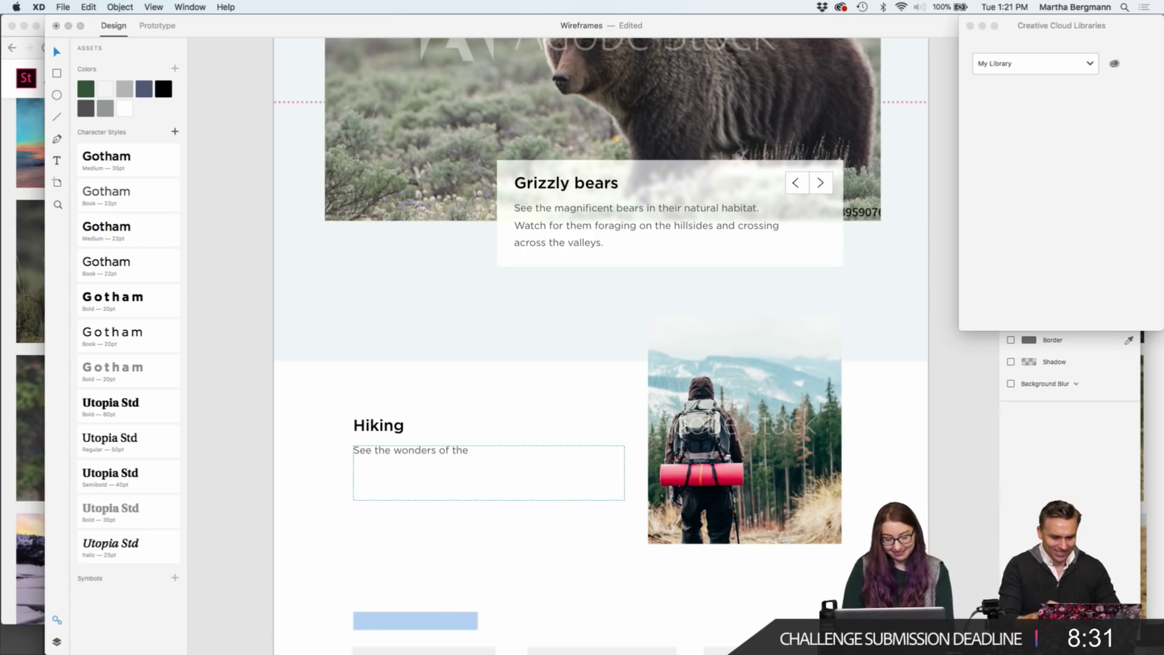
pyautogui.write('llowsto')
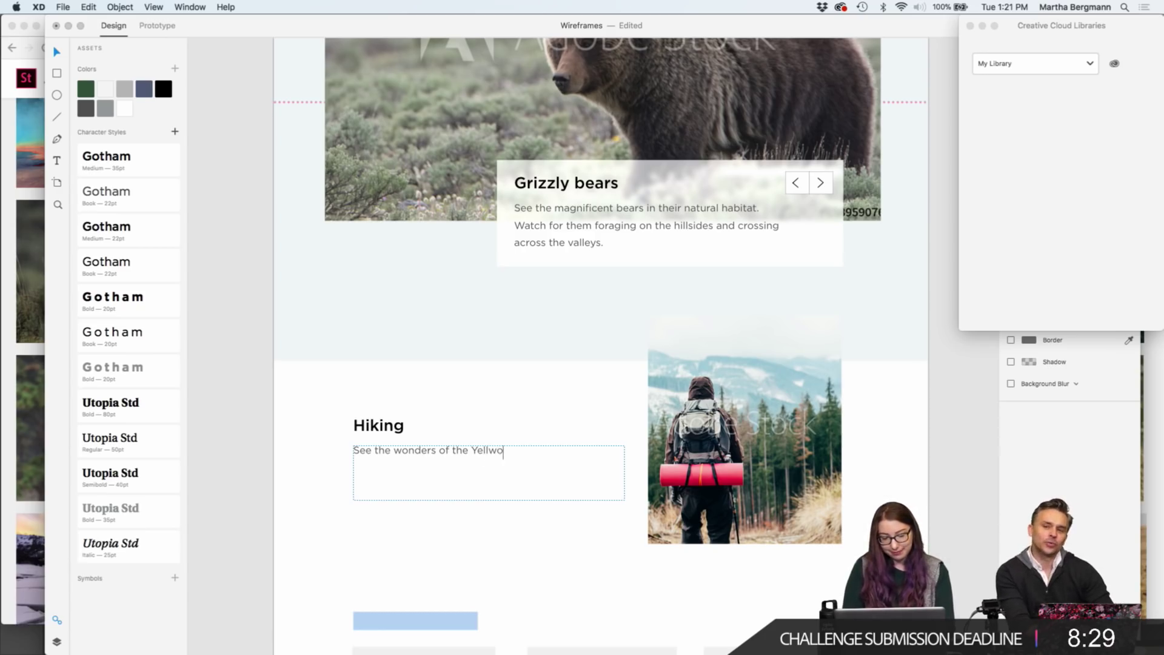
pyautogui.write('ne ')
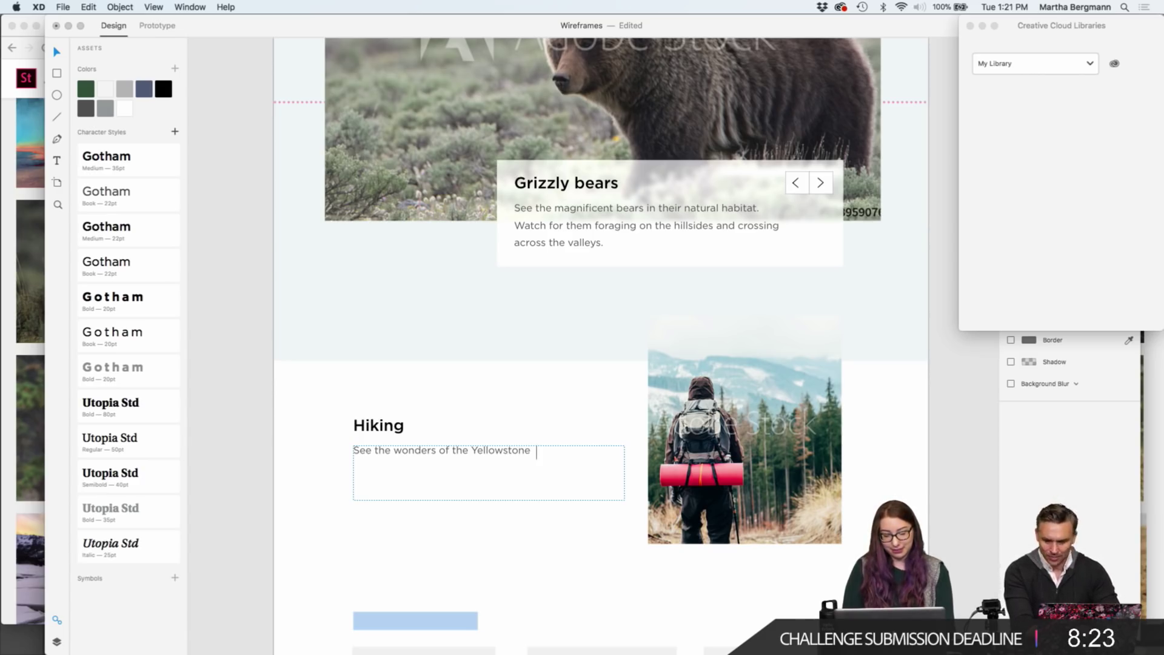
pyautogui.write('away from the')
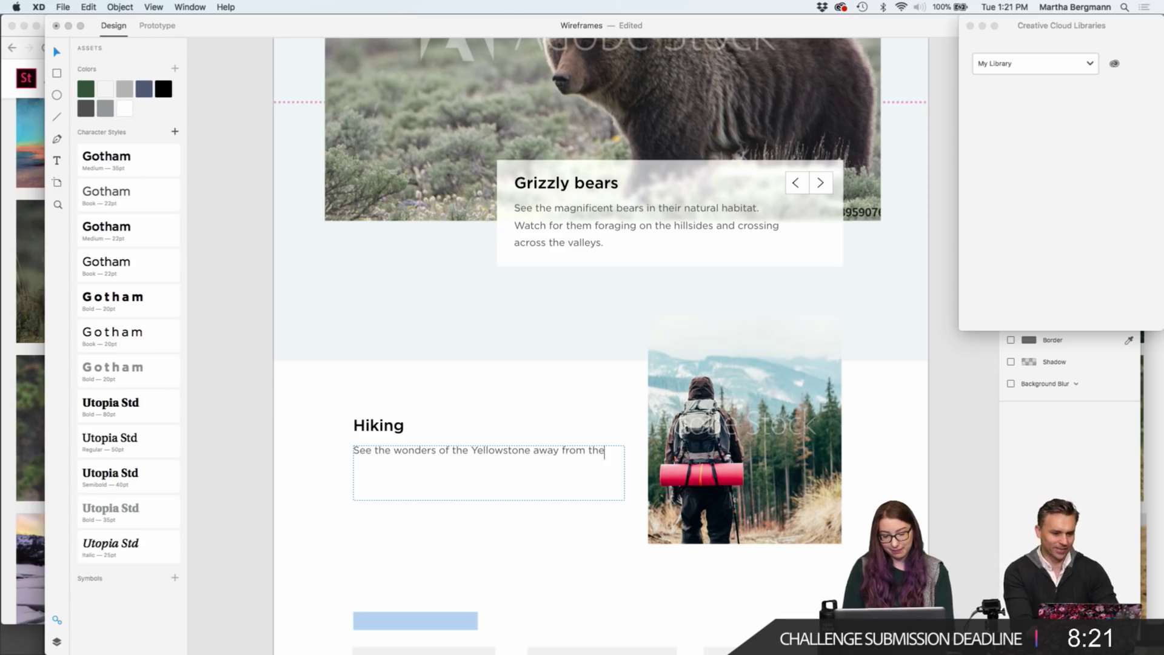
pyautogui.press('BackSpace')
pyautogui.press('BackSpace')
pyautogui.write('e roads and ')
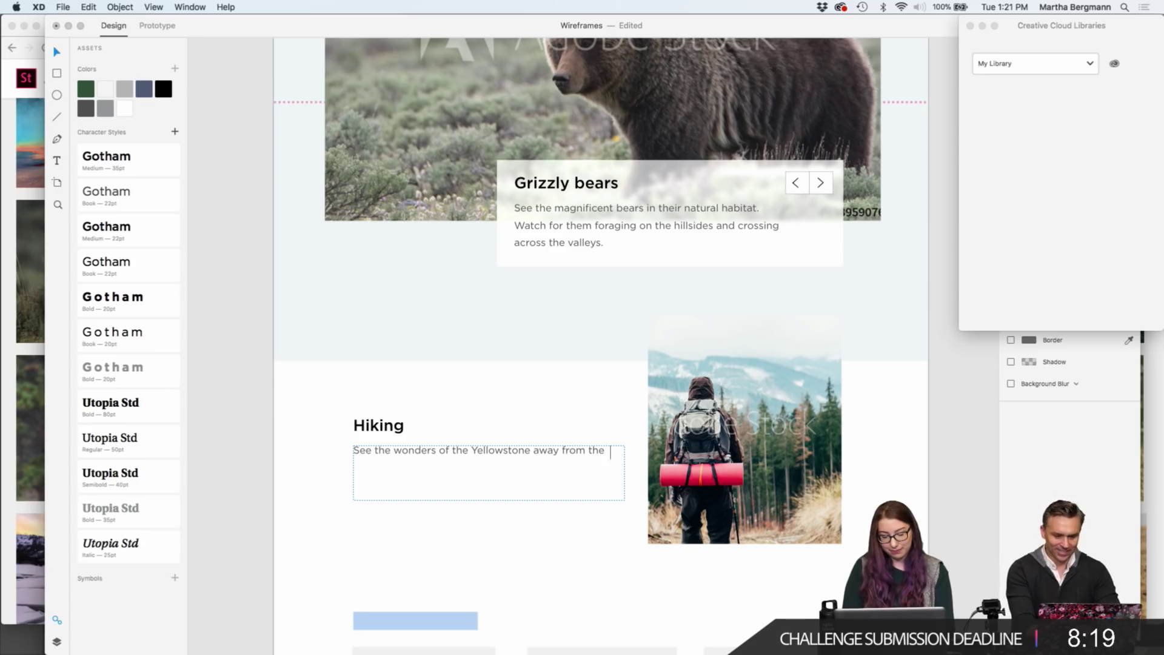
pyautogui.write('immerse yourself in the f')
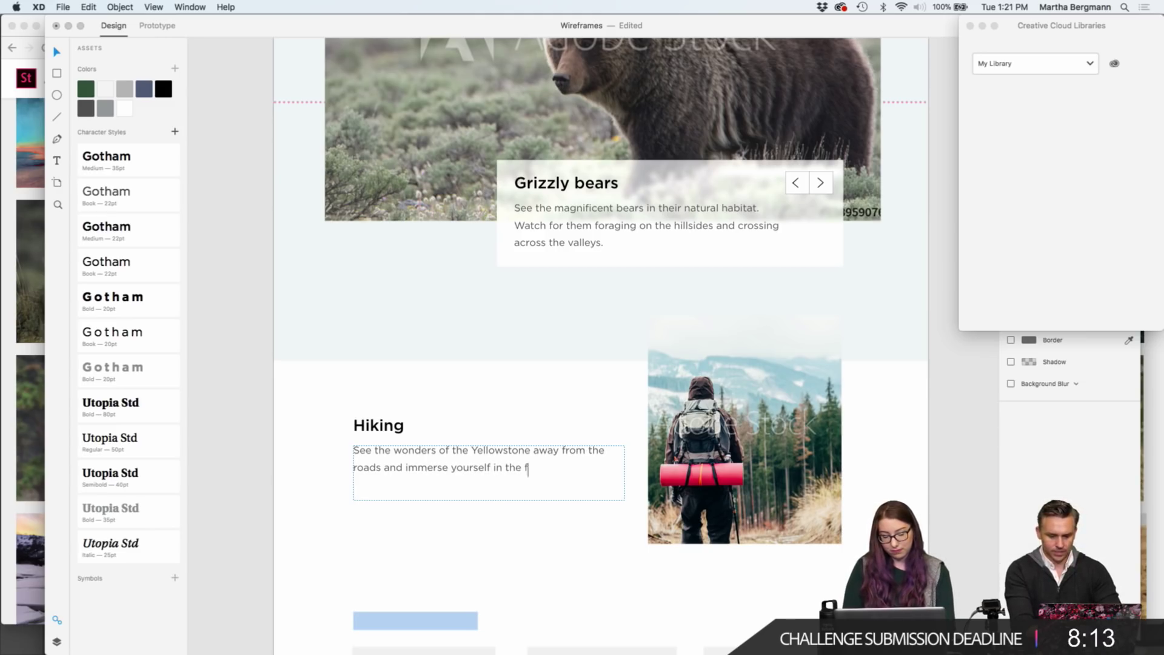
pyautogui.write('resh air of ')
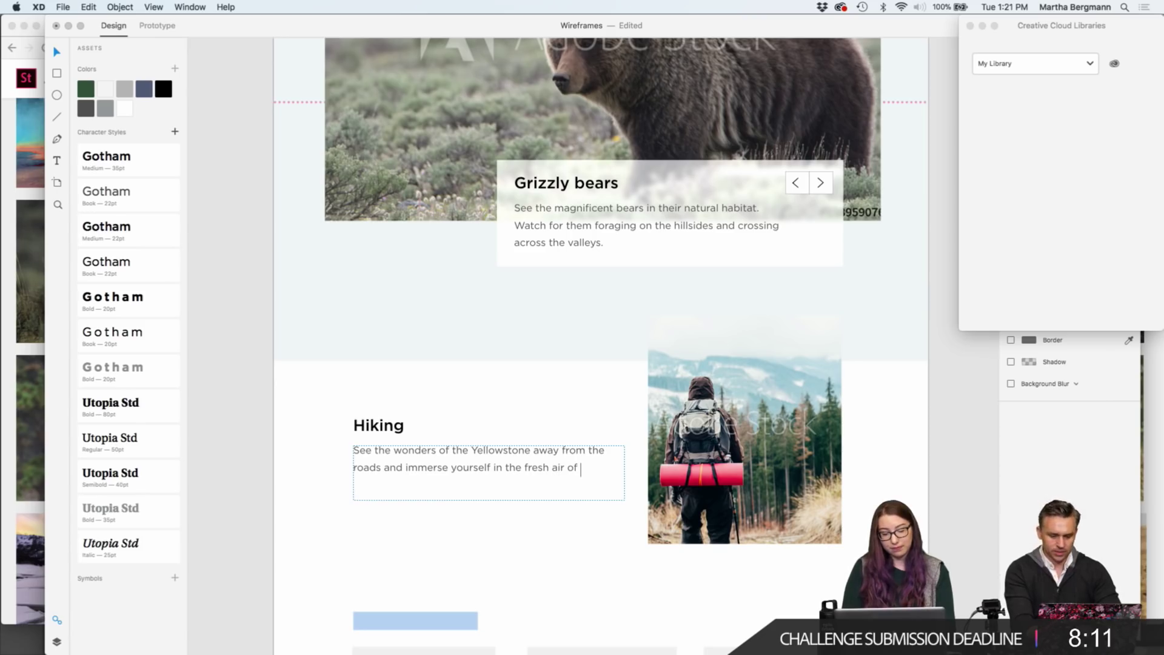
pyautogui.write('Ye')
pyautogui.press('BackSpace')
pyautogui.press('BackSpace')
pyautogui.press('BackSpace')
pyautogui.press('BackSpace')
pyautogui.press('BackSpace')
pyautogui.press('BackSpace')
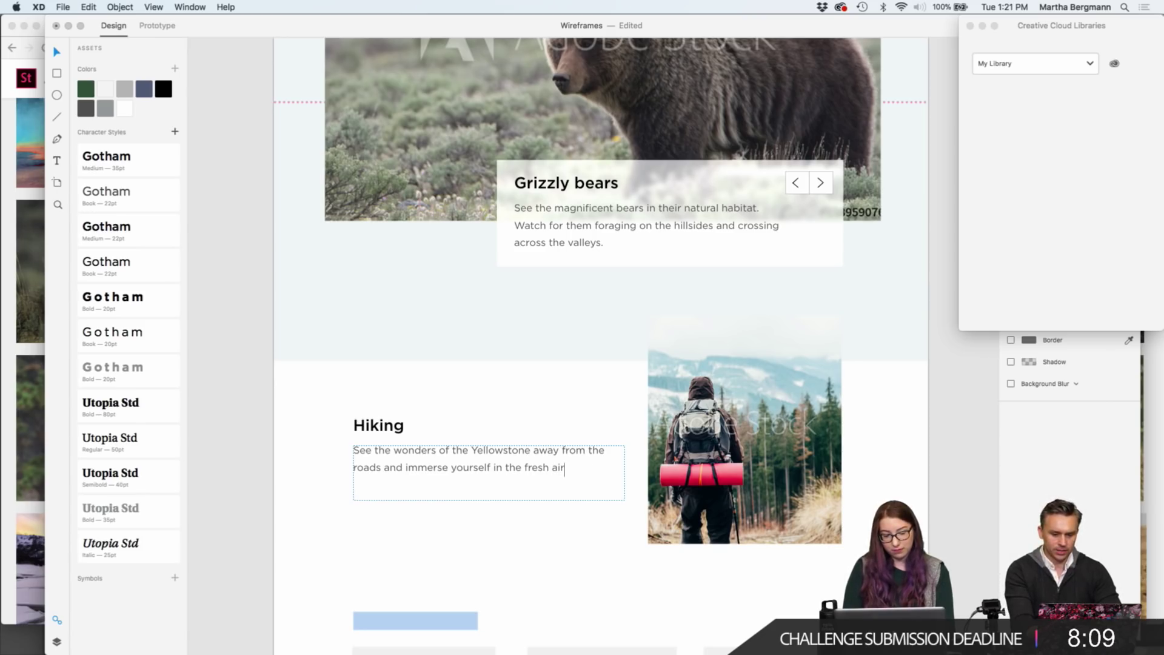
pyautogui.write('.')
pyautogui.press('Escape')
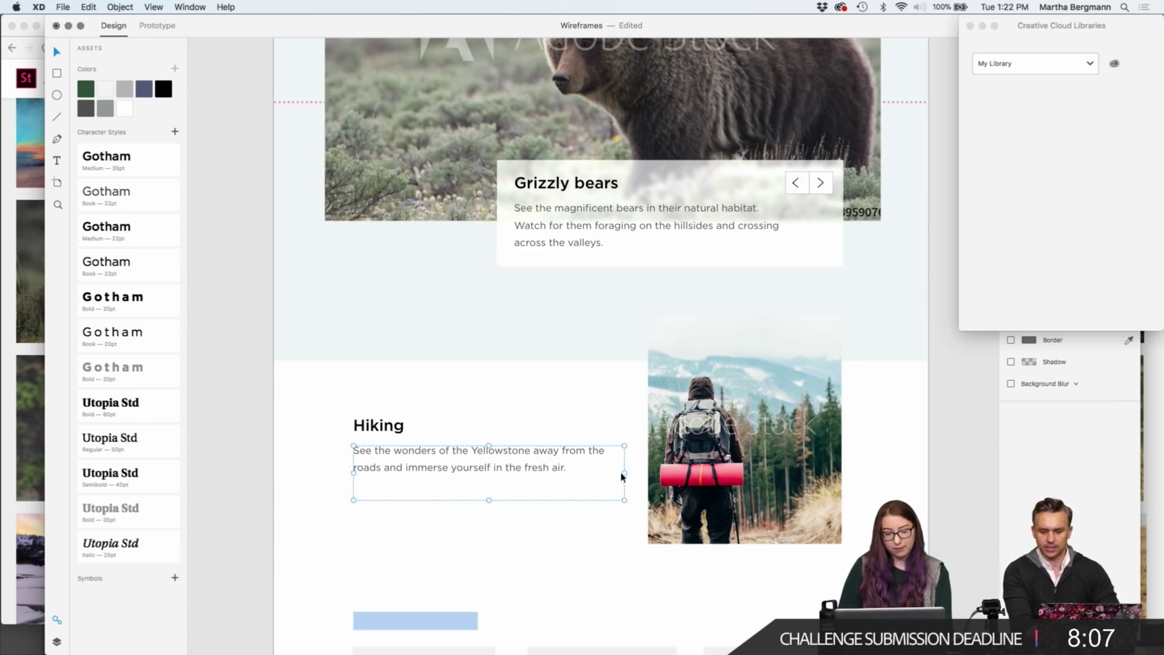
pyautogui.moveTo(625, 473); pyautogui.dragTo(597, 473)
pyautogui.click(267, 489)
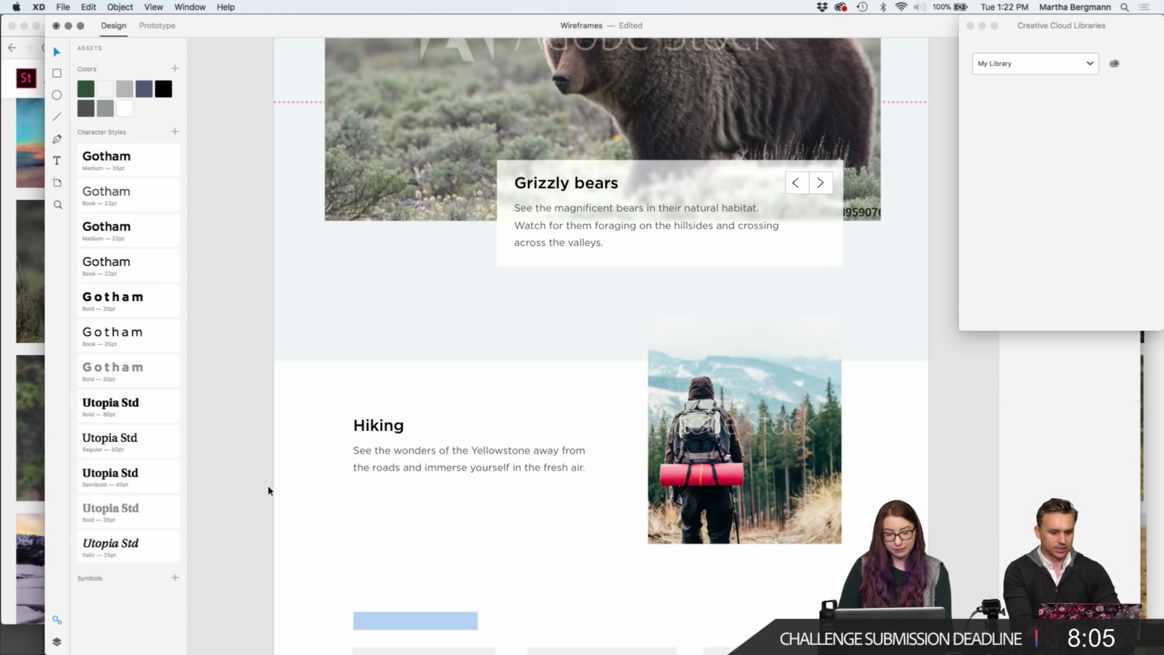
# Review the page layout from the Yellowstone National Park hero through the Hiking section to the placeholder cards and footer bars.
pyautogui.scroll(-3, 269, 490)
pyautogui.scroll(-3, 269, 491)
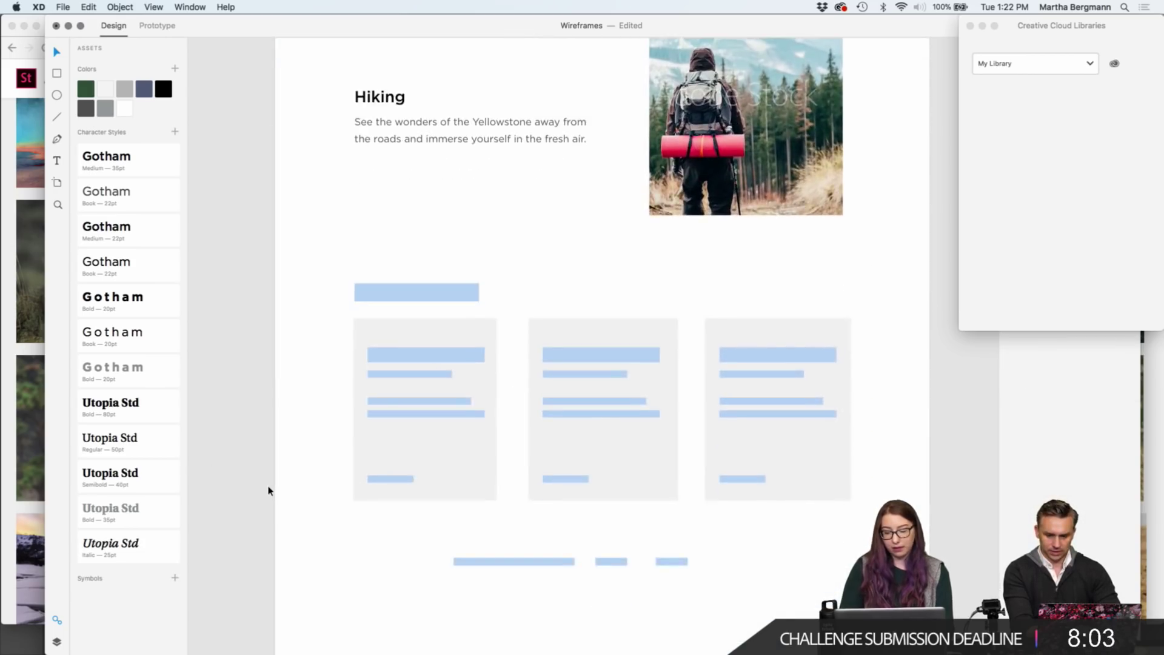
pyautogui.press('super+minus')
pyautogui.scroll(10, 269, 490)
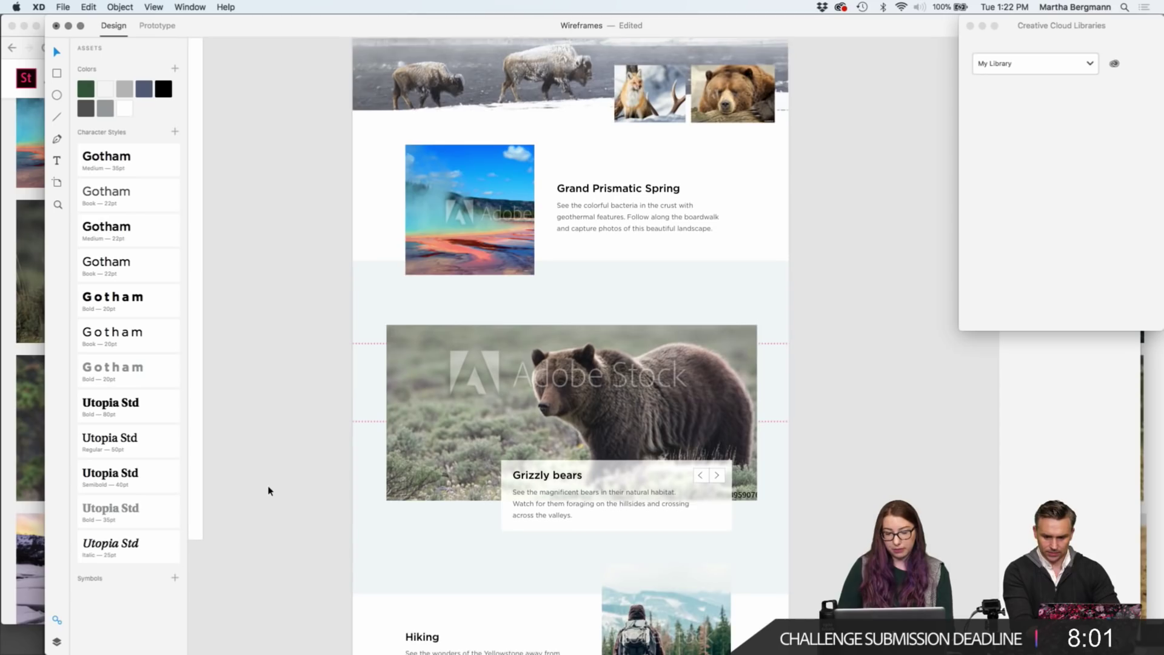
pyautogui.scroll(1, 269, 490)
pyautogui.scroll(-7, 268, 490)
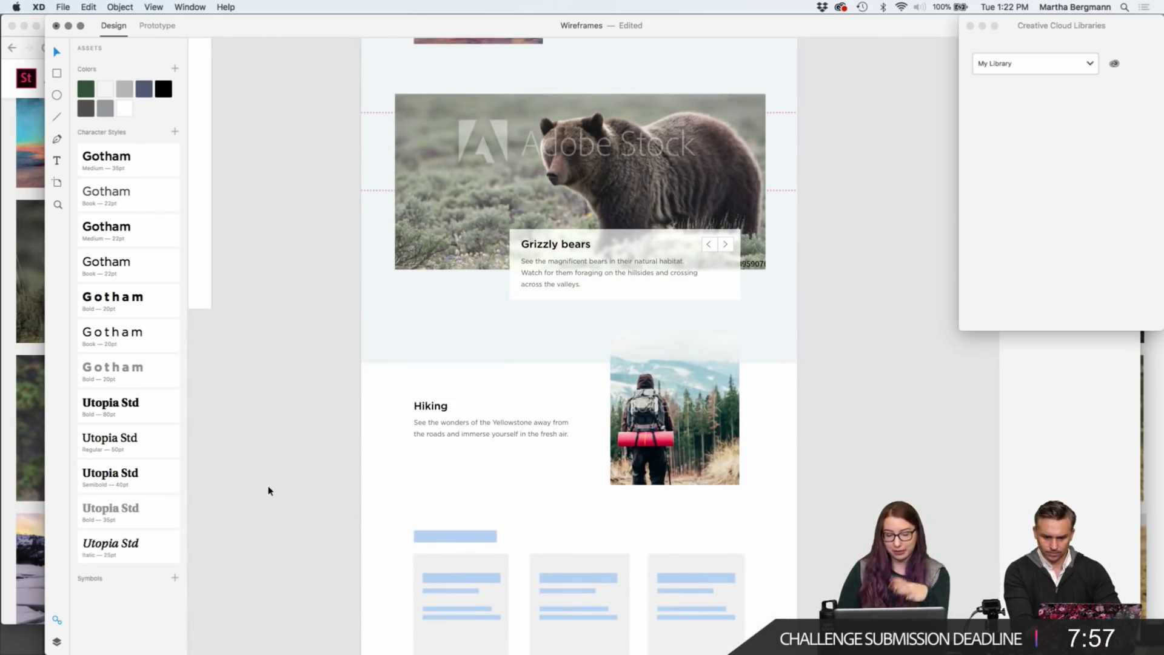
pyautogui.scroll(-3, 268, 490)
pyautogui.scroll(10, 268, 491)
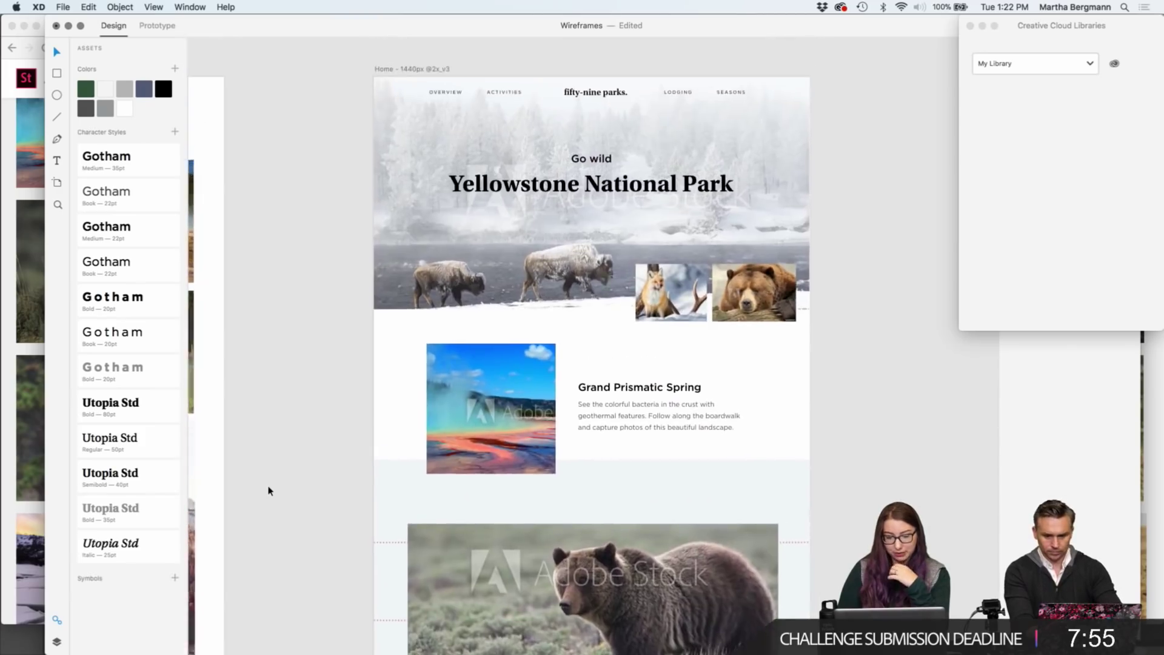
pyautogui.scroll(-10, 269, 490)
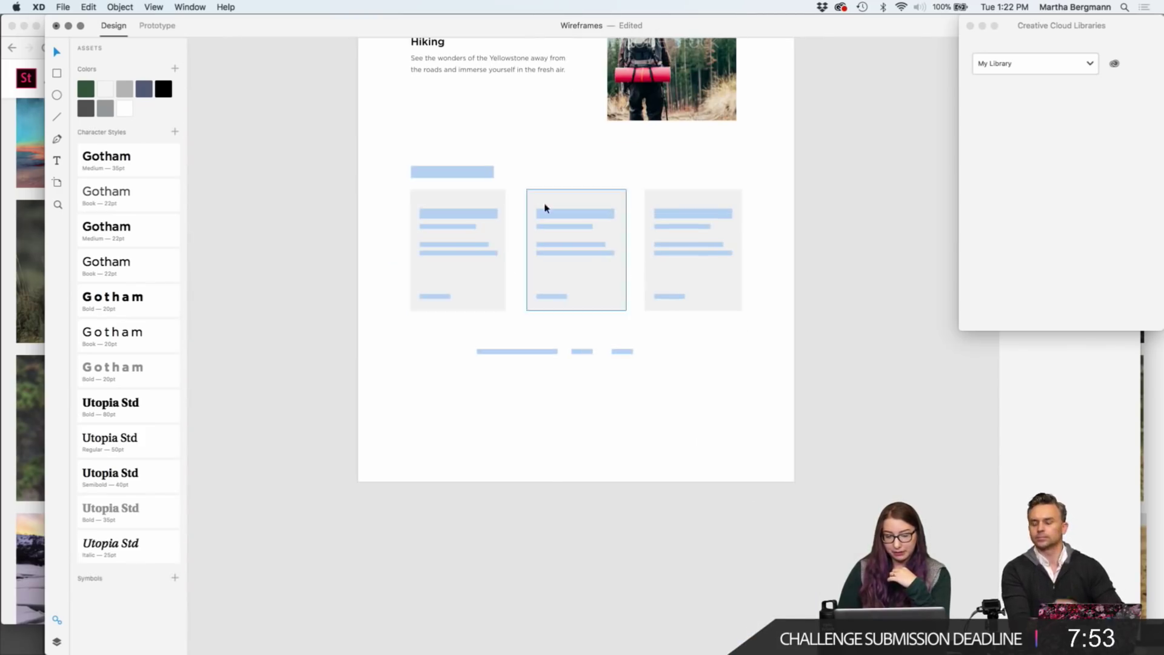
pyautogui.scroll(10, 411, 317)
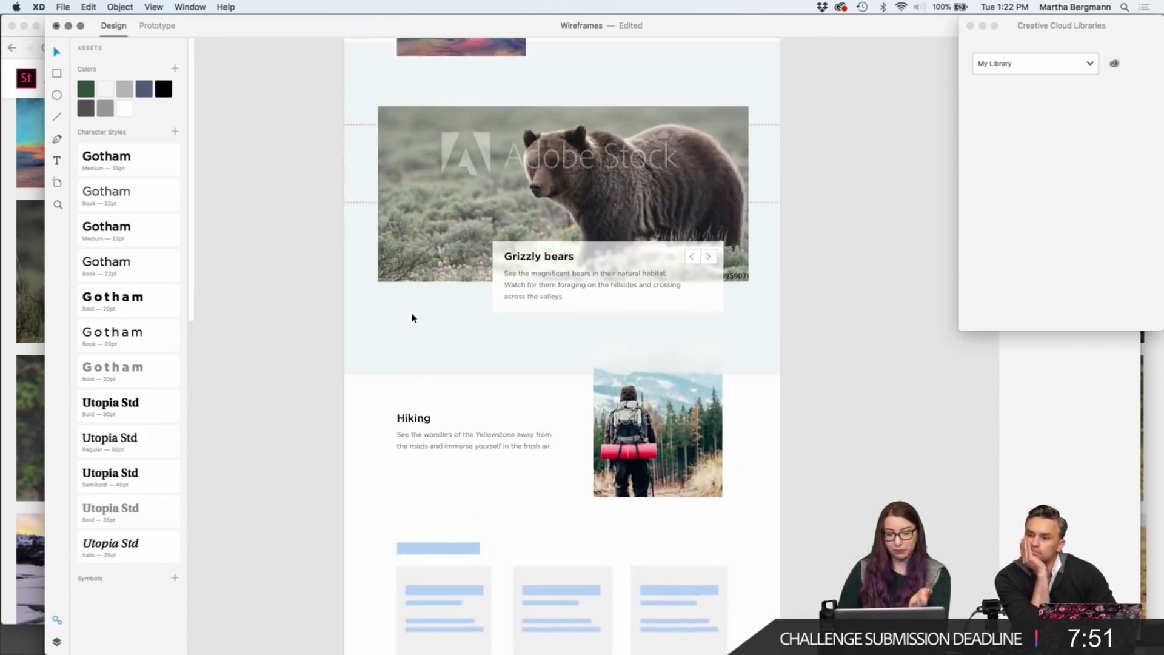
pyautogui.scroll(-10, 463, 479)
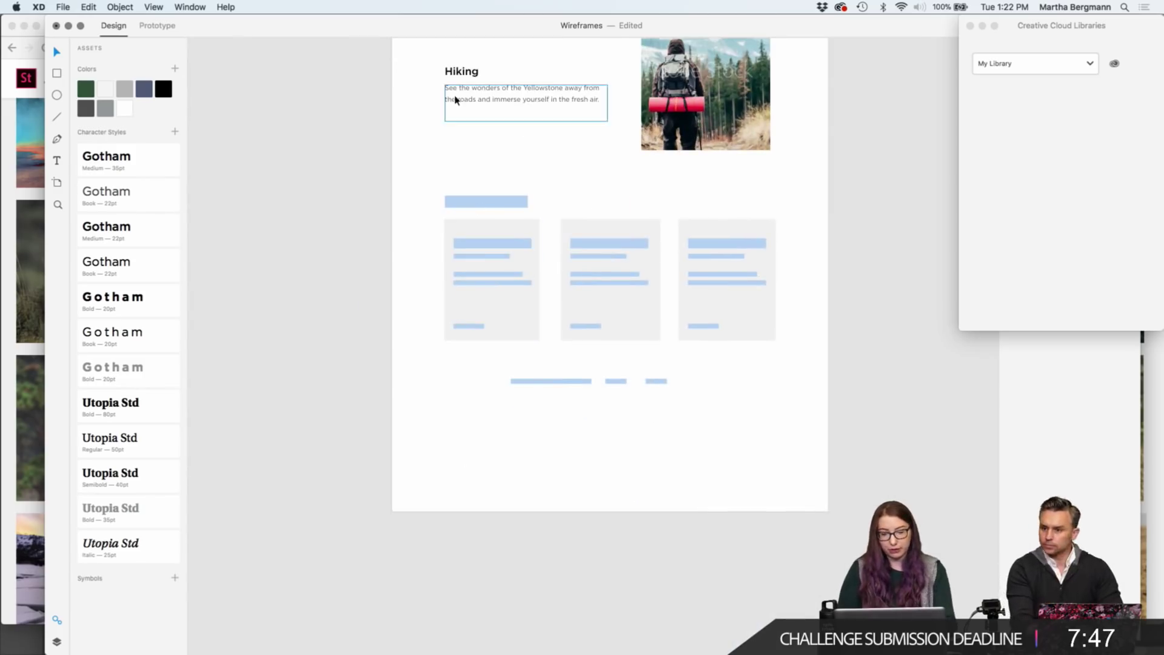
# Copy the large serif National Parks paragraph from the style guide and paste it over the heading bar above the three placeholder cards.
pyautogui.scroll(5, 408, 270)
pyautogui.scroll(15, 408, 272)
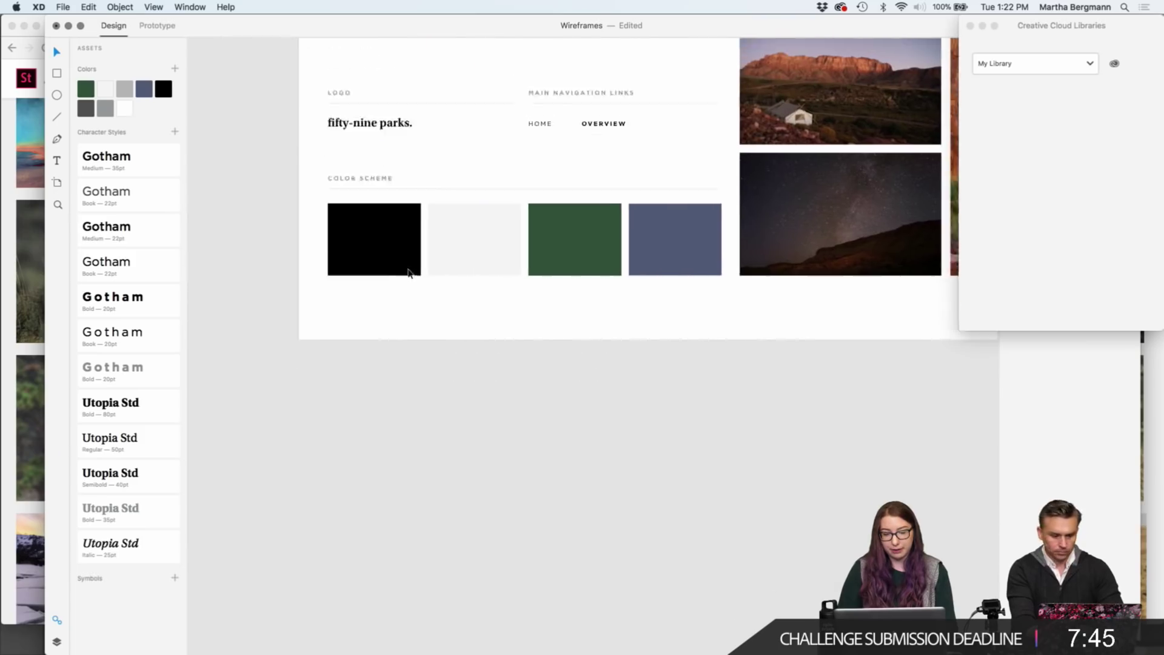
pyautogui.scroll(-15, 434, 228)
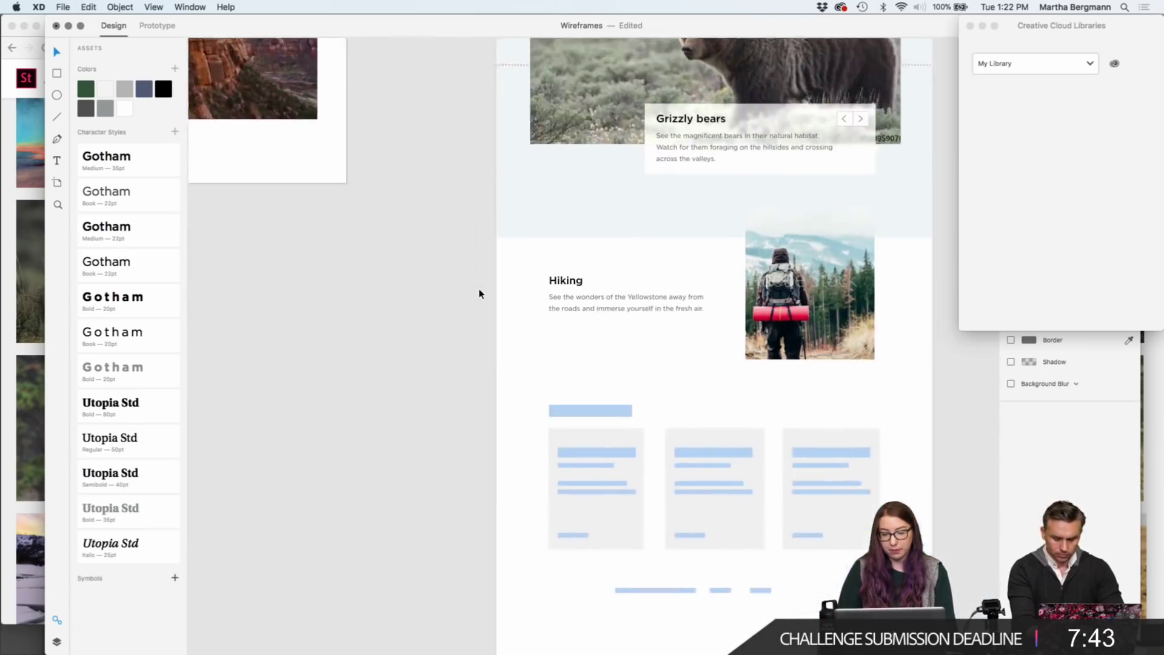
pyautogui.scroll(5, 419, 290)
pyautogui.press('super+v')
pyautogui.moveTo(468, 335); pyautogui.dragTo(567, 265)
pyautogui.hscroll(5, 835, 272)
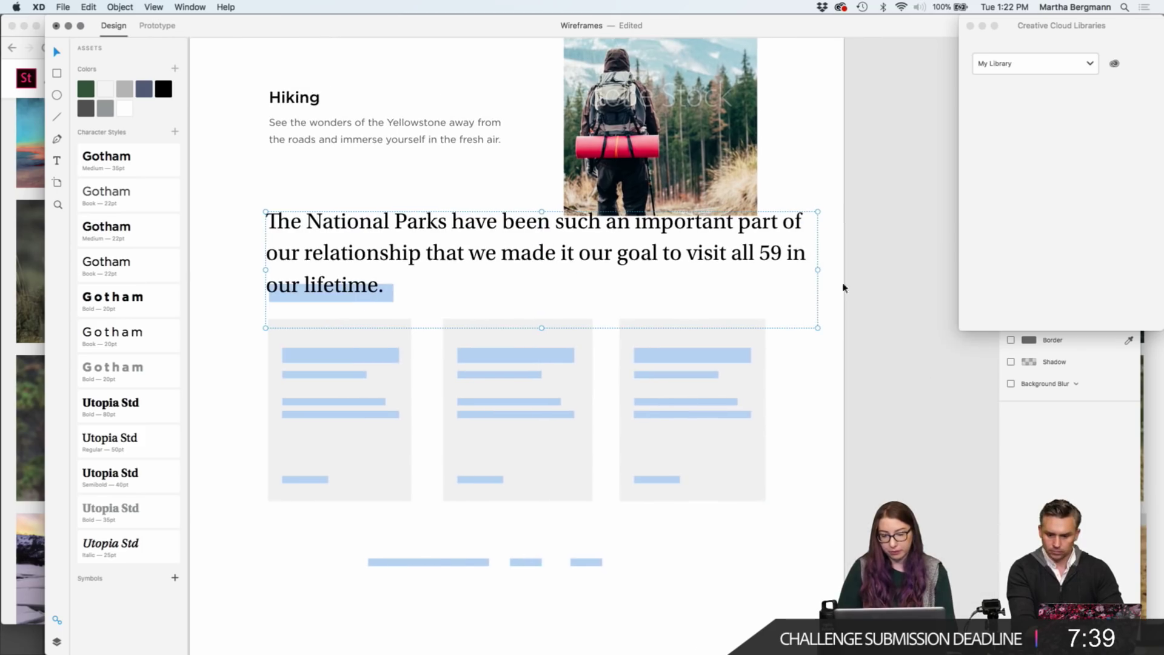
# Change the pasted serif text to "Activities" and fit it above the three cards in place of the blue heading bar.
pyautogui.moveTo(817, 330); pyautogui.dragTo(515, 323)
pyautogui.doubleClick(494, 234)
pyautogui.press('super+a')
pyautogui.press('BackSpace')
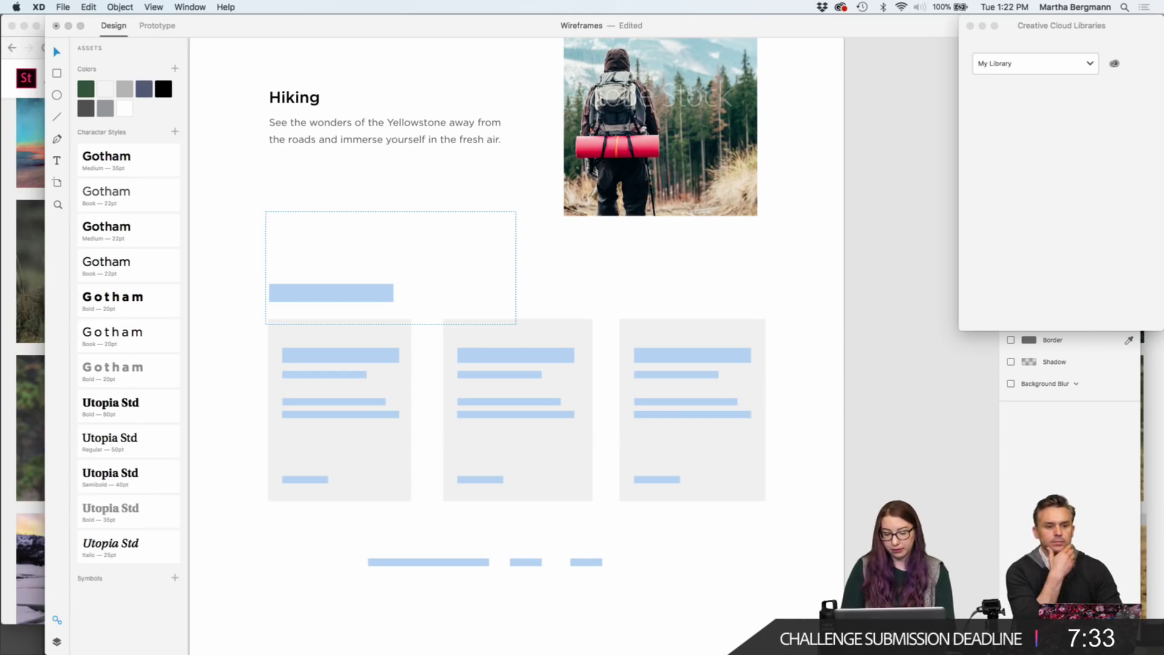
pyautogui.write('A')
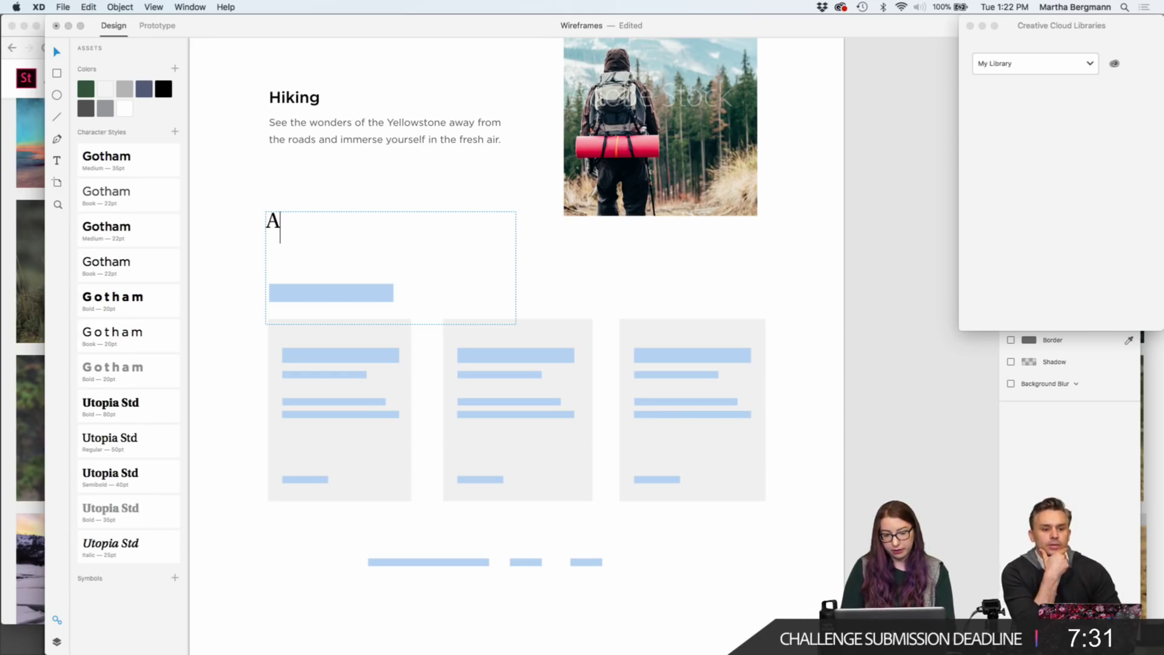
pyautogui.write('ctivities')
pyautogui.press('Escape')
pyautogui.moveTo(515, 323); pyautogui.dragTo(334, 290)
pyautogui.click(345, 235)
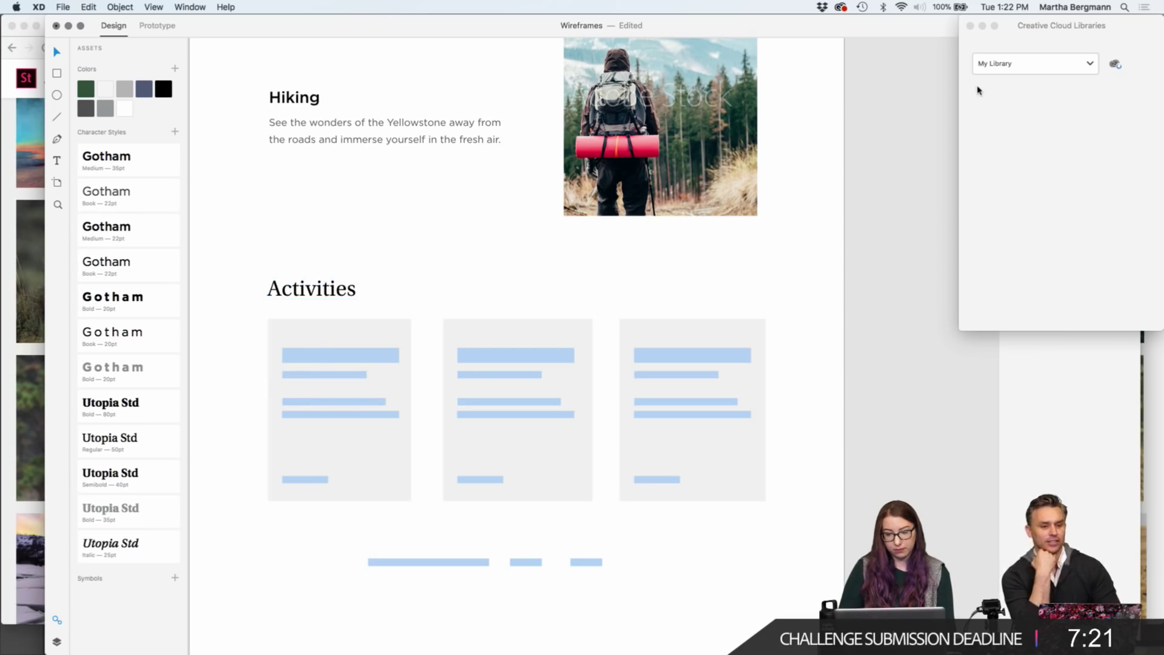
# Close the Creative Cloud Libraries window and set the Grand Prismatic Spring, Grizzly bears and Hiking headings to font size 30.
pyautogui.click(970, 26)
pyautogui.scroll(4, 425, 212)
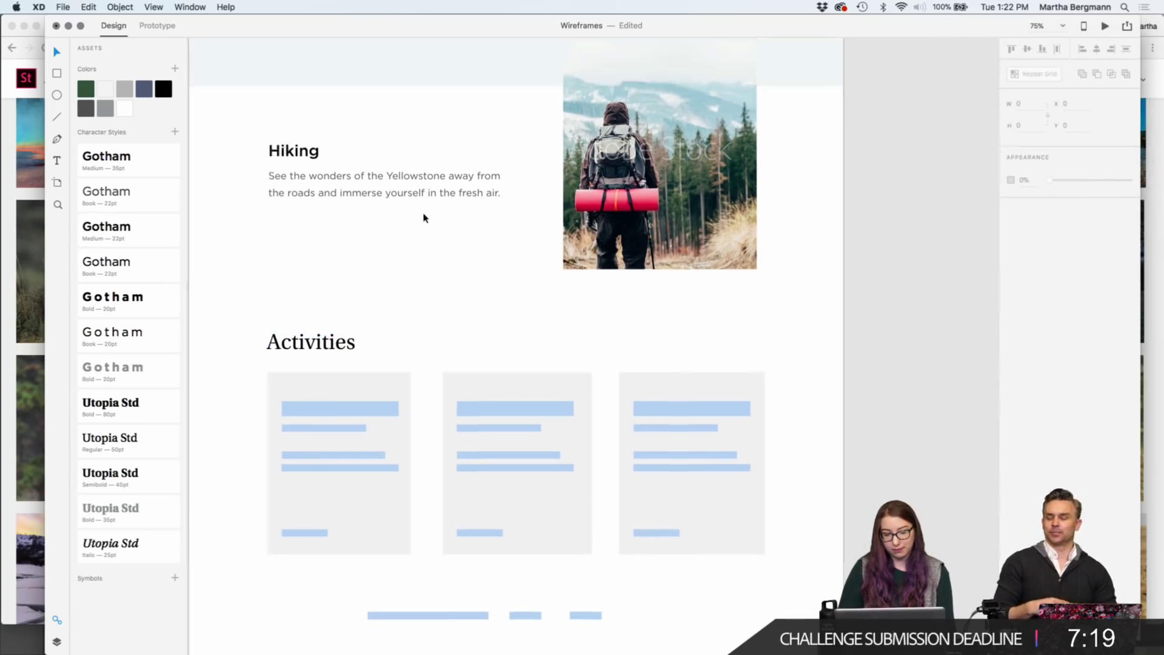
pyautogui.press('super+minus')
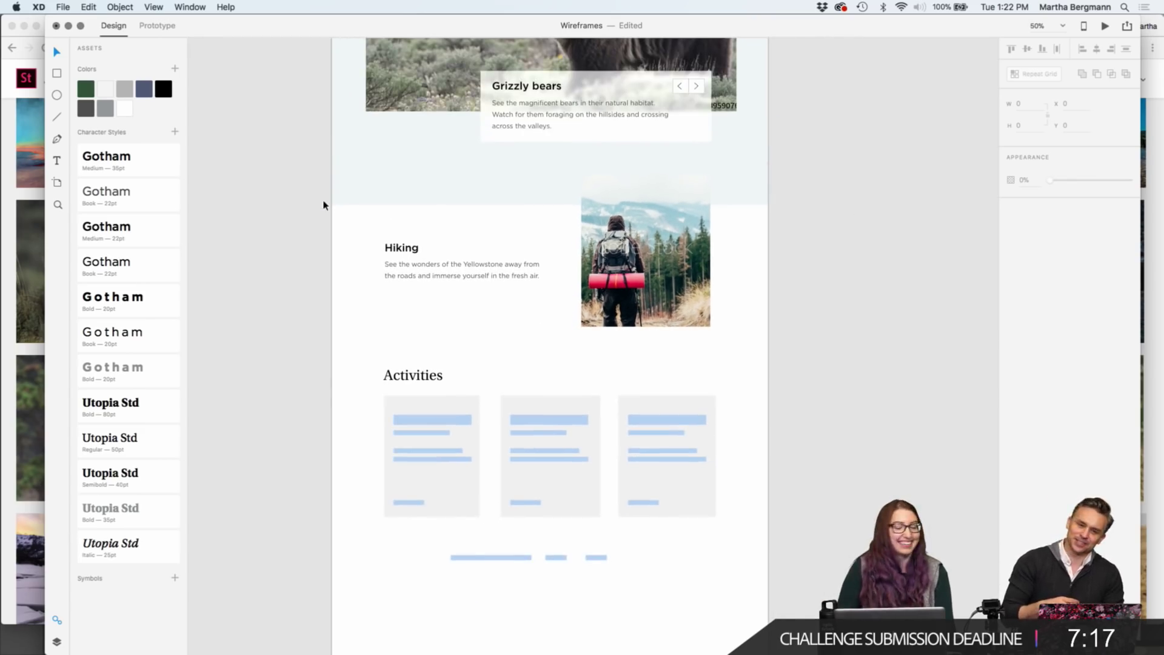
pyautogui.click(407, 242)
pyautogui.scroll(1, 559, 85)
pyautogui.scroll(10, 558, 85)
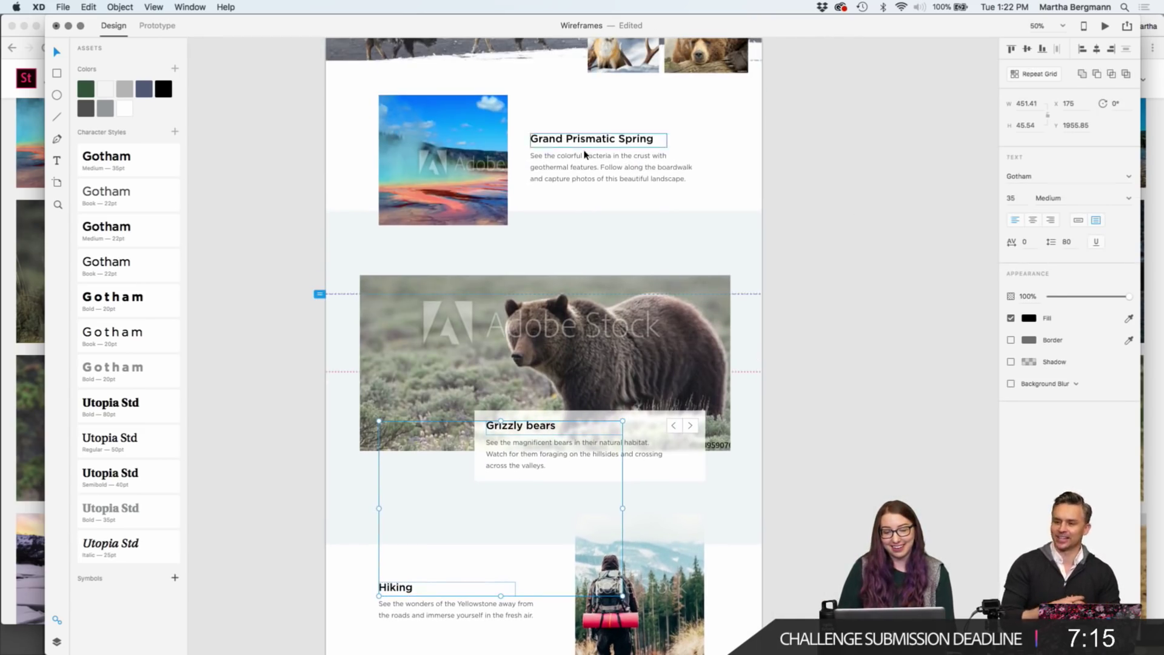
pyautogui.keyDown('shift'); pyautogui.click(591, 139); pyautogui.keyUp('shift')
pyautogui.click(1019, 198)
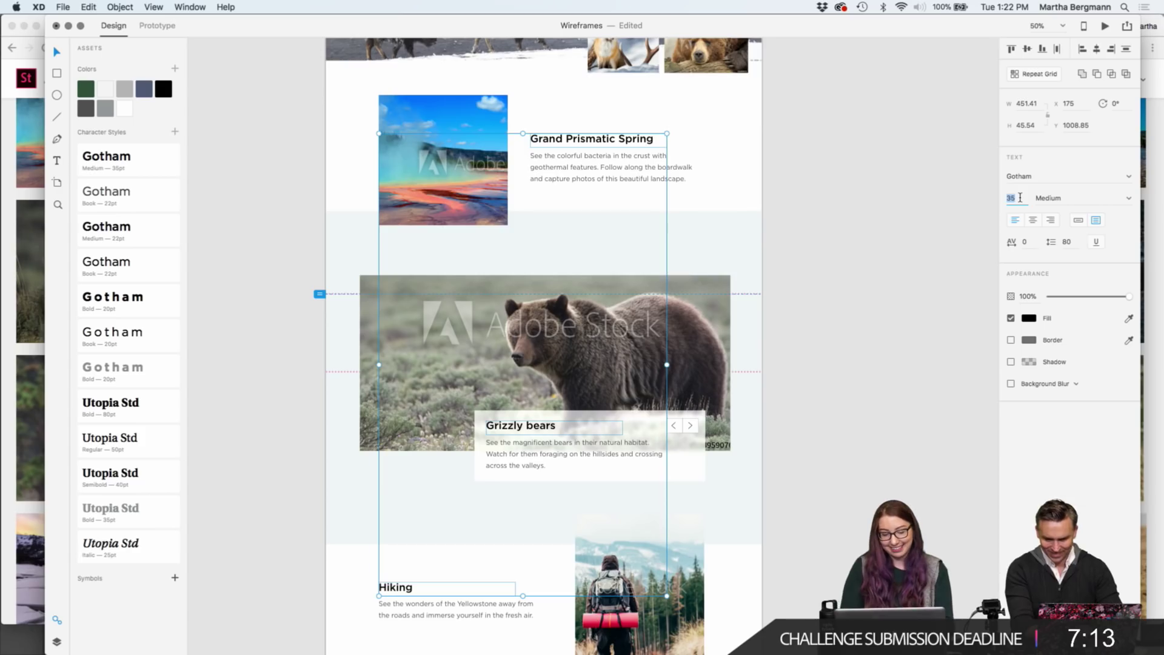
pyautogui.write('30')
pyautogui.press('Return')
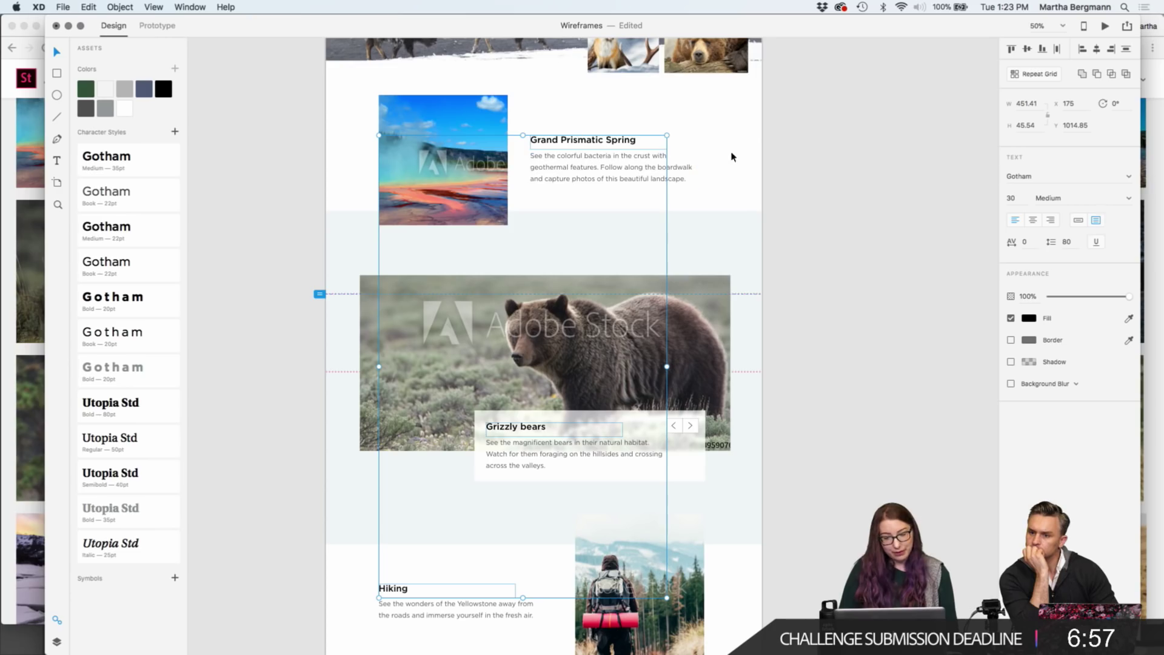
pyautogui.click(273, 245)
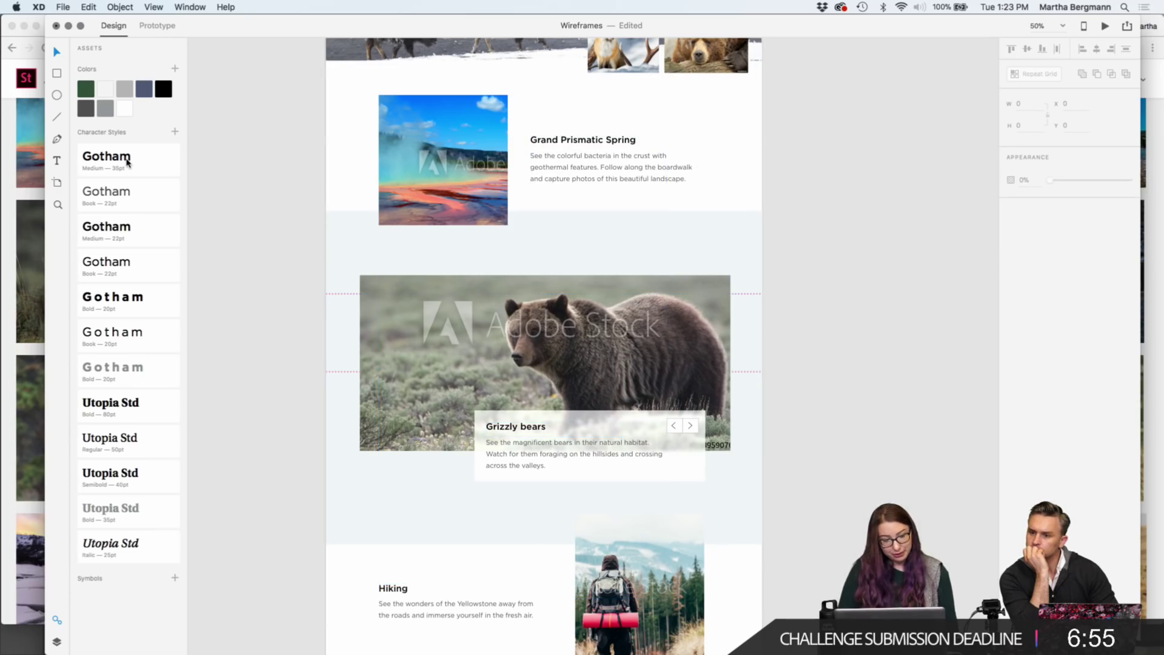
pyautogui.scroll(-3, 265, 254)
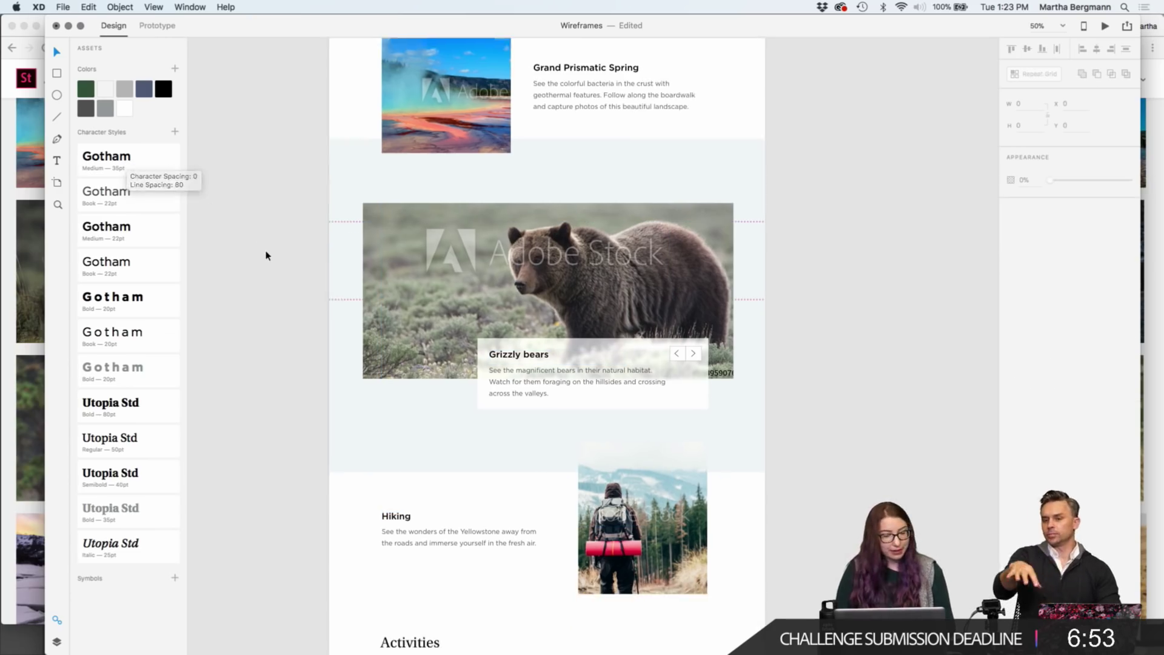
pyautogui.scroll(1, 266, 256)
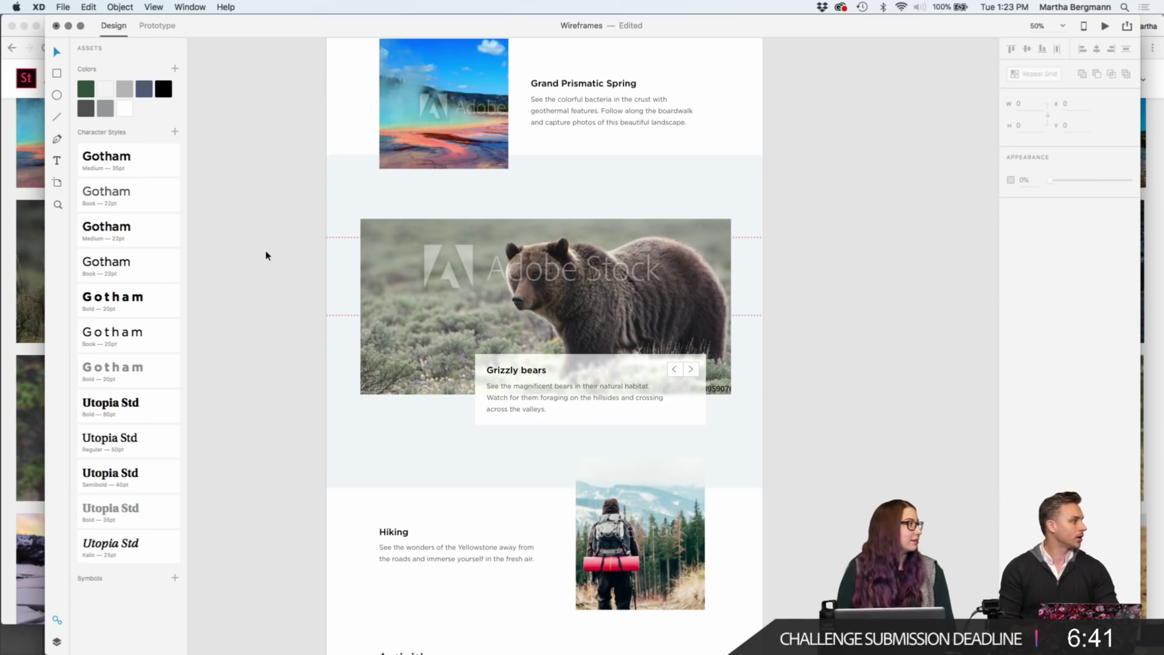
pyautogui.scroll(-10, 266, 255)
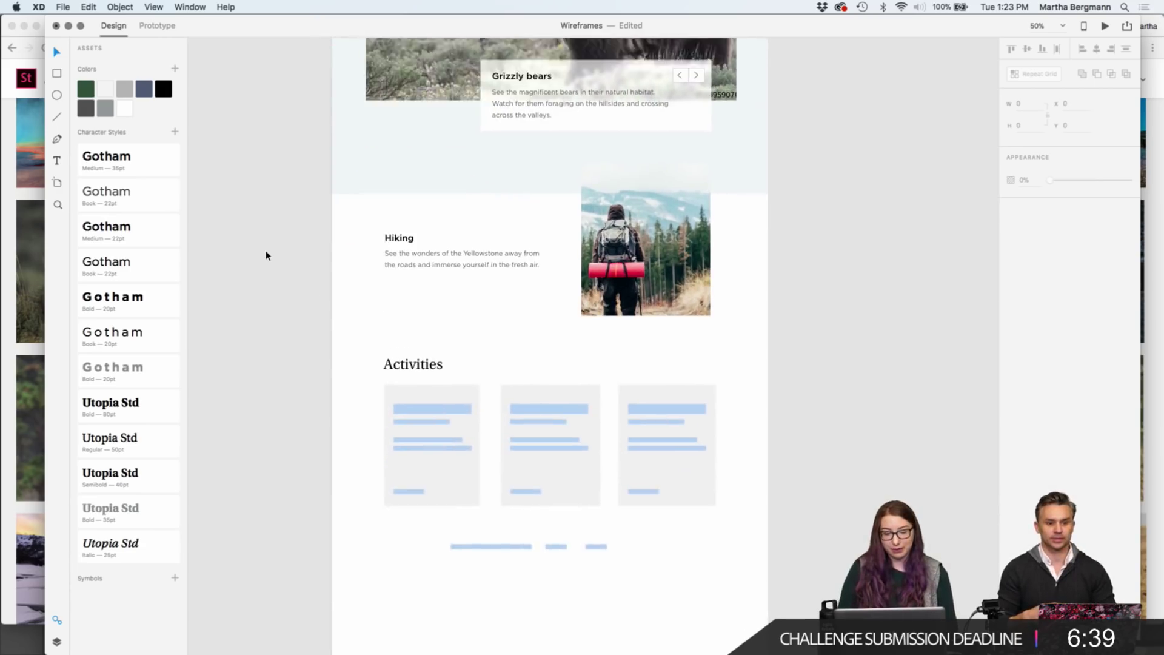
pyautogui.press('super+equal')
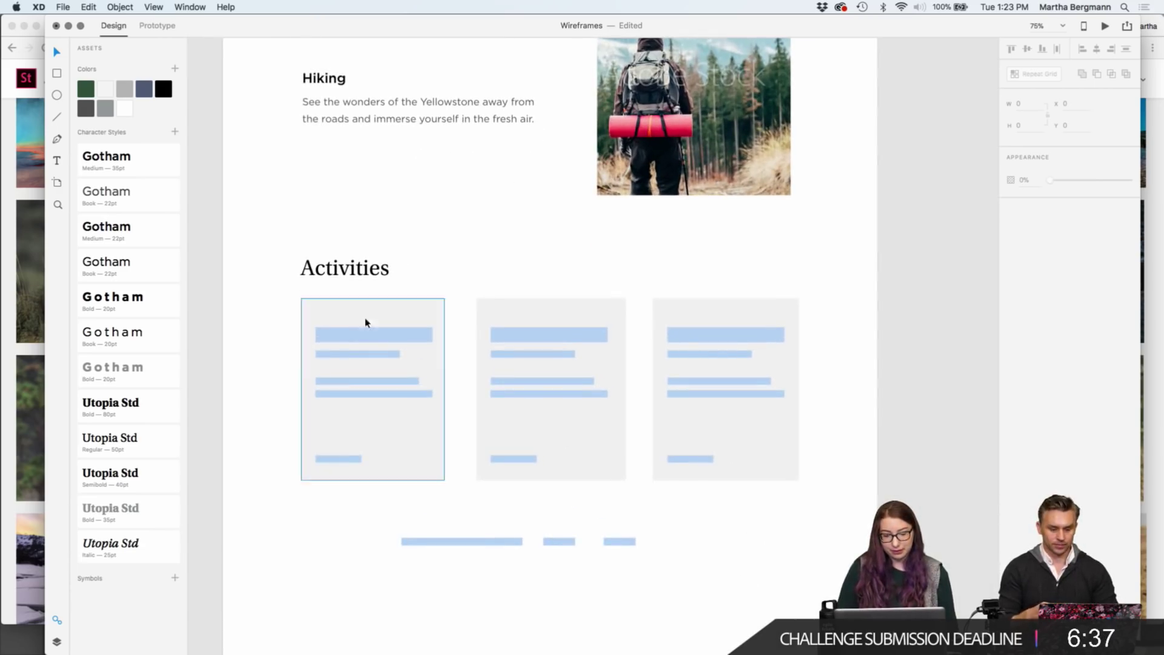
# Copy the Hiking heading into the first card, narrow its box, change it to "Biking" and remove the blue heading bar behind it.
pyautogui.click(332, 76)
pyautogui.moveTo(332, 75); pyautogui.dragTo(375, 333)
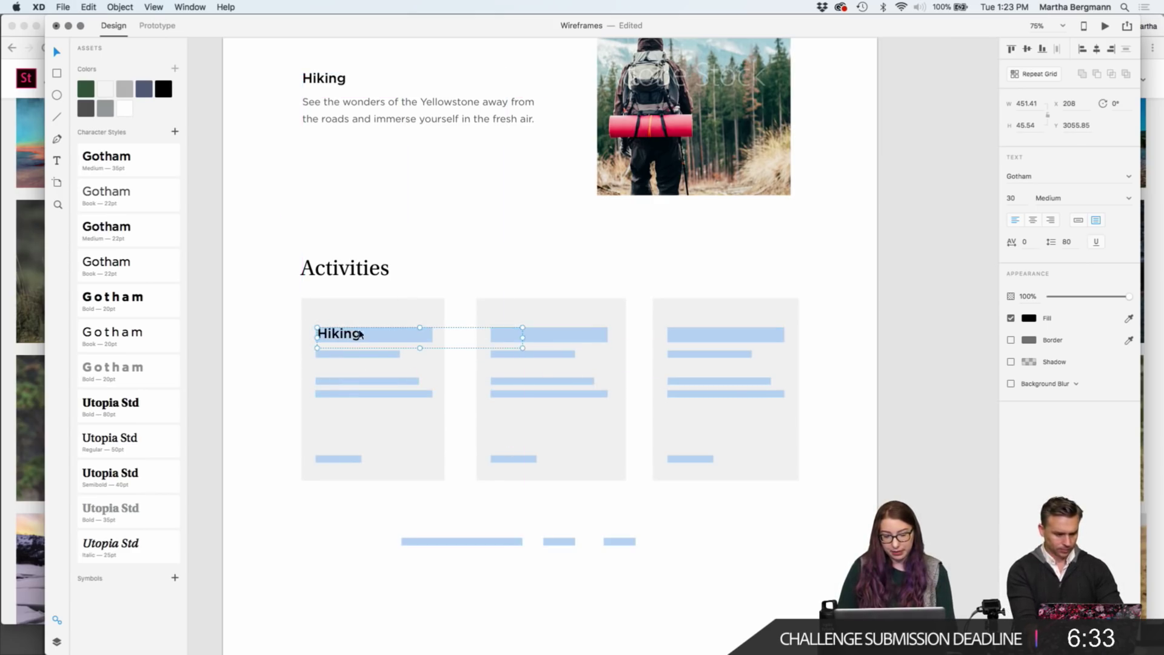
pyautogui.moveTo(527, 338); pyautogui.dragTo(415, 338)
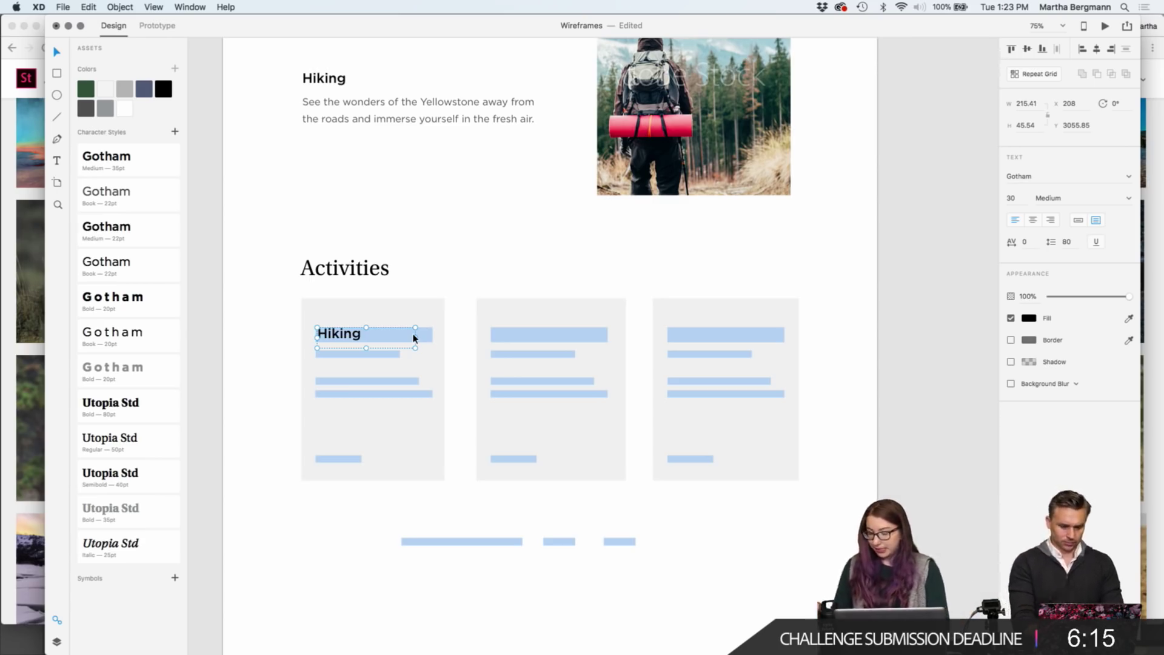
pyautogui.doubleClick(386, 335)
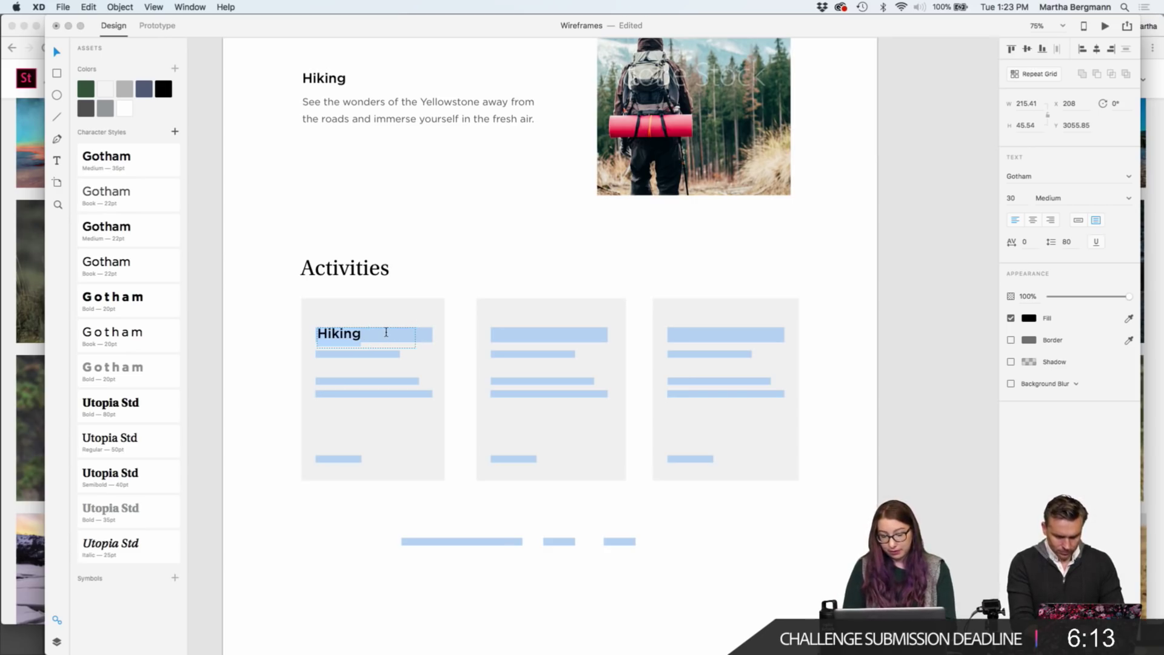
pyautogui.write('Biking')
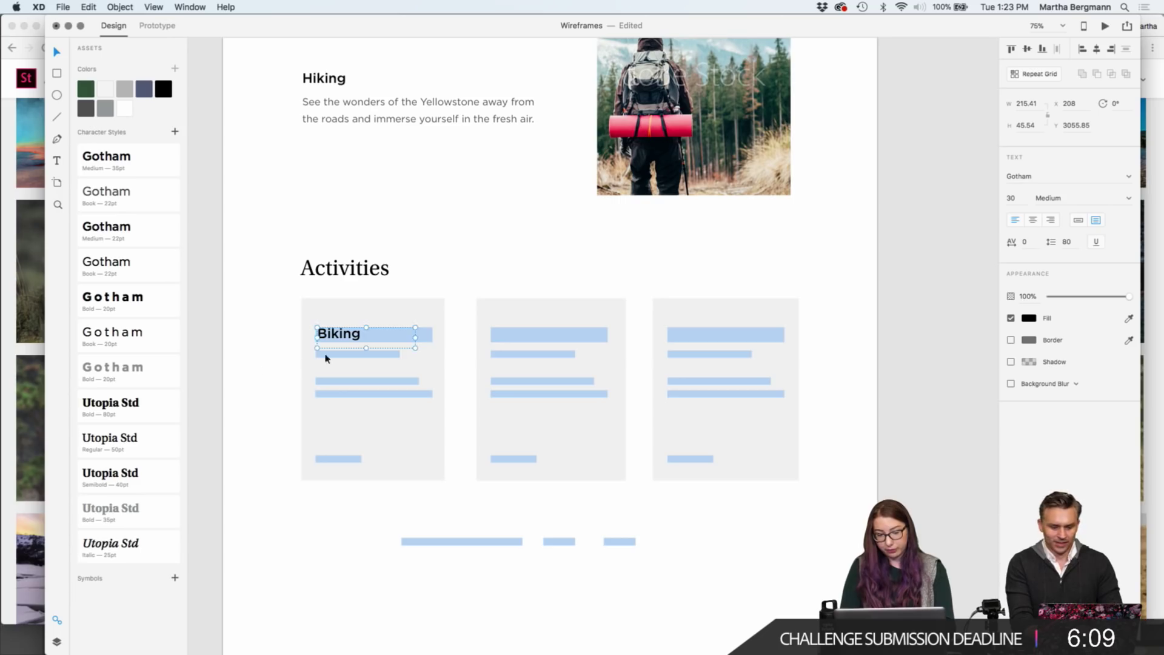
pyautogui.click(427, 342)
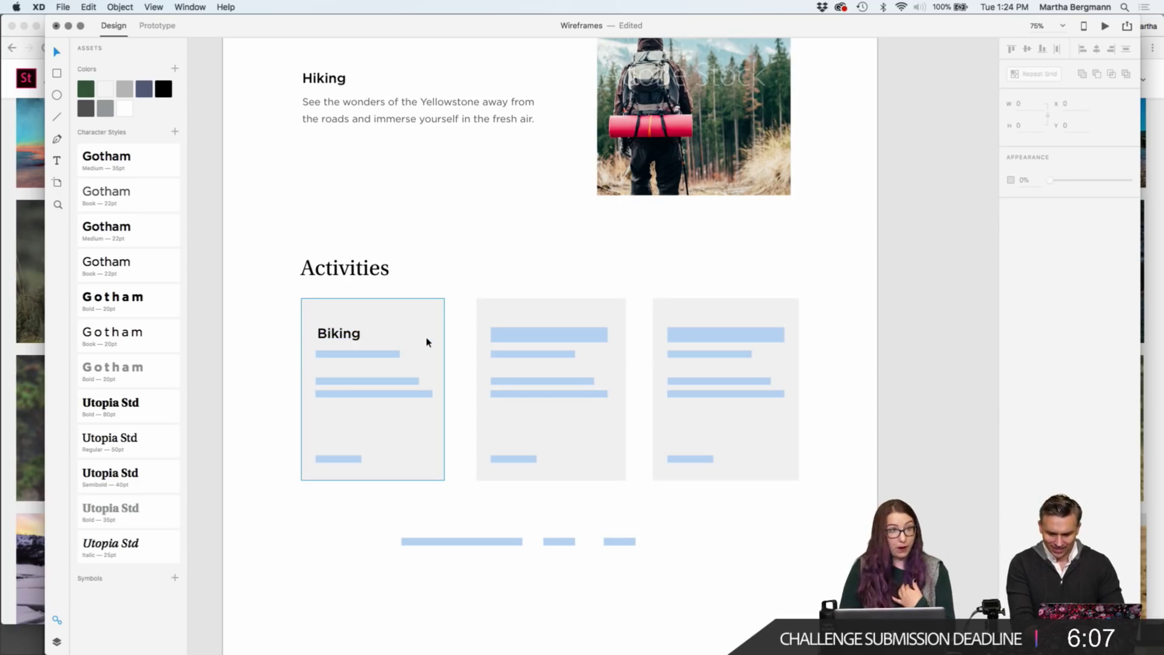
# Copy the Hiking description under the Biking heading and narrow its text box to fit inside the first card.
pyautogui.click(371, 112)
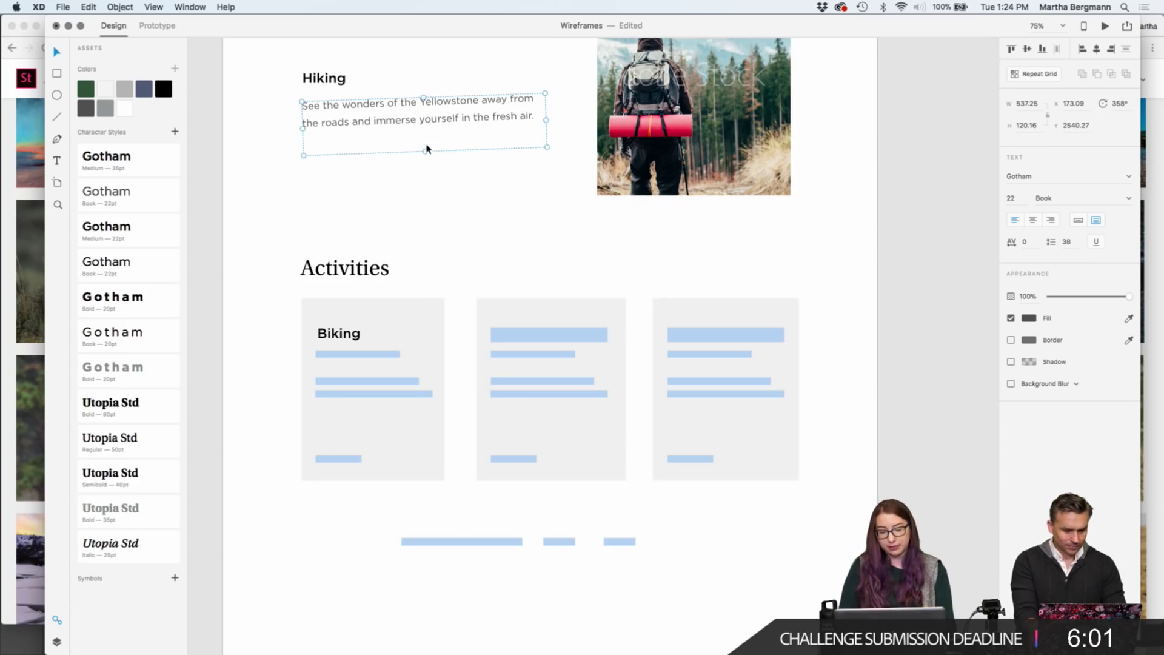
pyautogui.moveTo(424, 149); pyautogui.dragTo(416, 357)
pyautogui.click(400, 156)
pyautogui.click(394, 112)
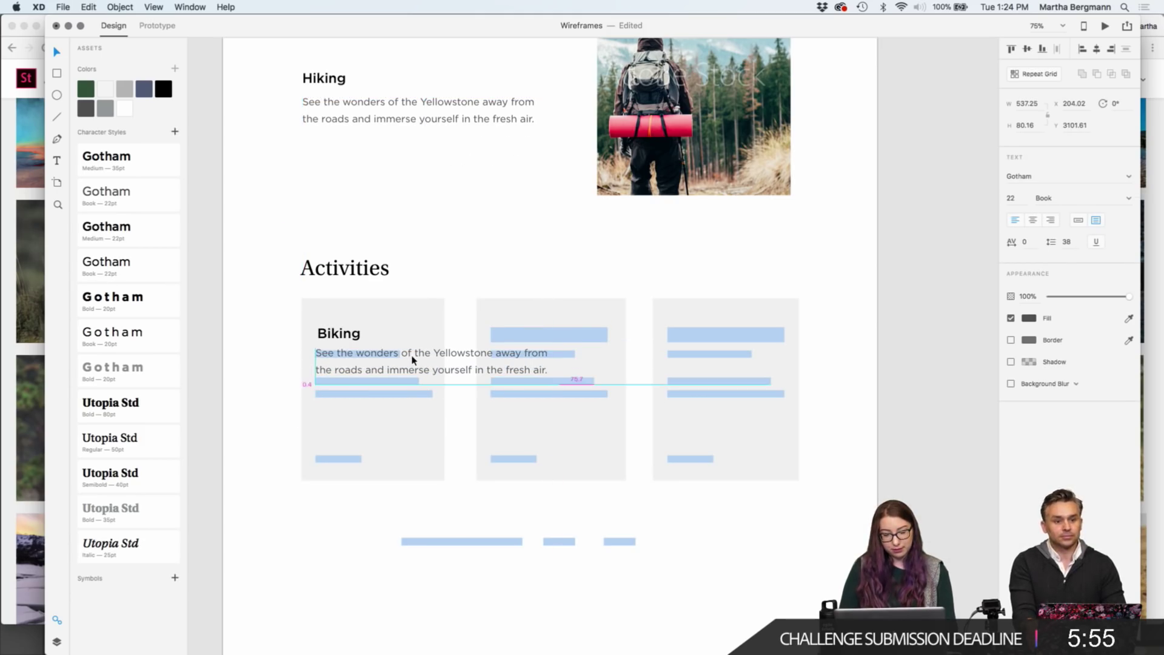
pyautogui.moveTo(555, 366); pyautogui.dragTo(372, 437)
pyautogui.click(258, 403)
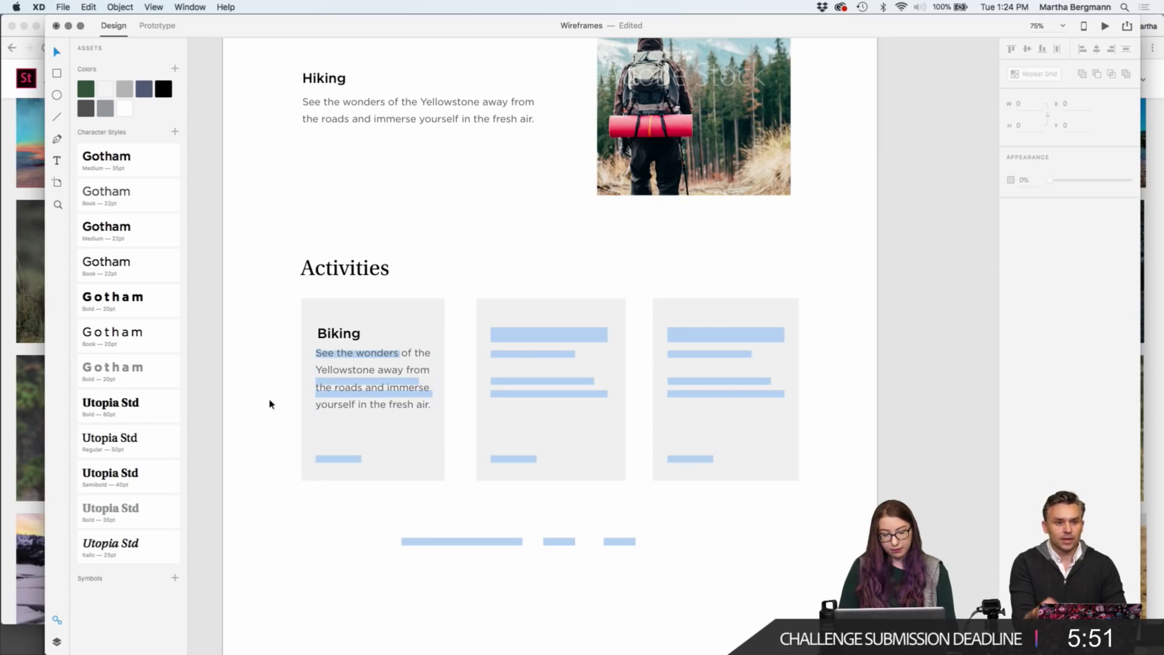
# Delete the blue placeholder bars behind the description in the Biking card.
pyautogui.moveTo(279, 352); pyautogui.dragTo(392, 432)
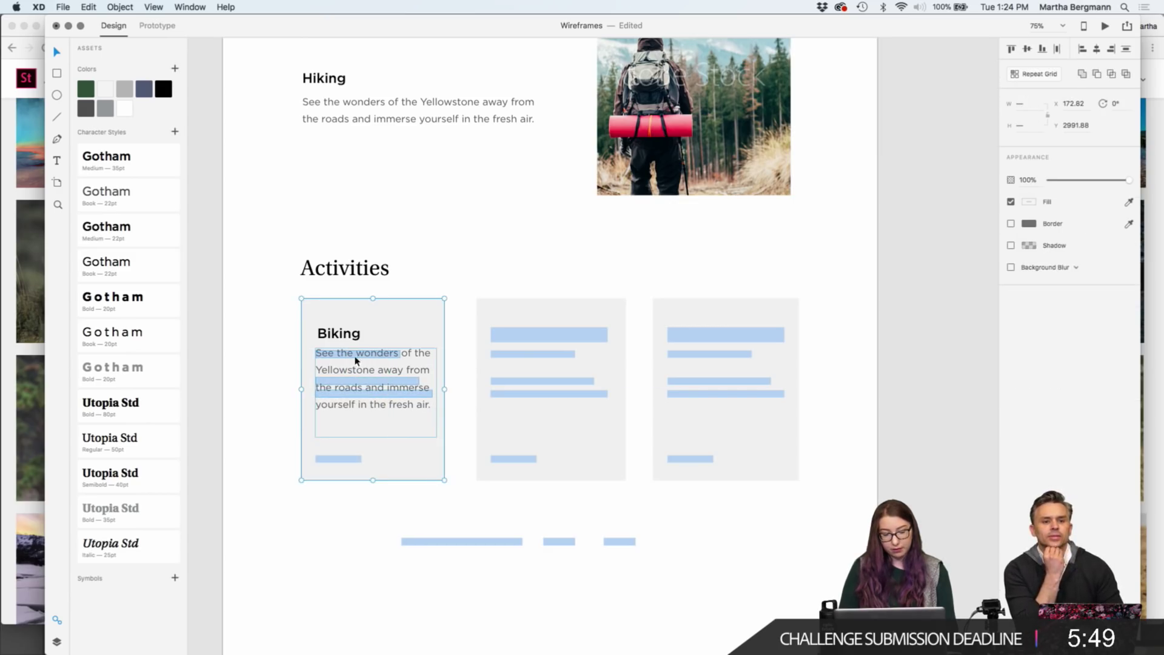
pyautogui.keyDown('shift'); pyautogui.click(426, 353); pyautogui.keyUp('shift')
pyautogui.press('Delete')
# Set the Biking description's font size to 18 and its line spacing to 30.
pyautogui.click(425, 353)
pyautogui.click(1011, 198)
pyautogui.write('18')
pyautogui.press('Return')
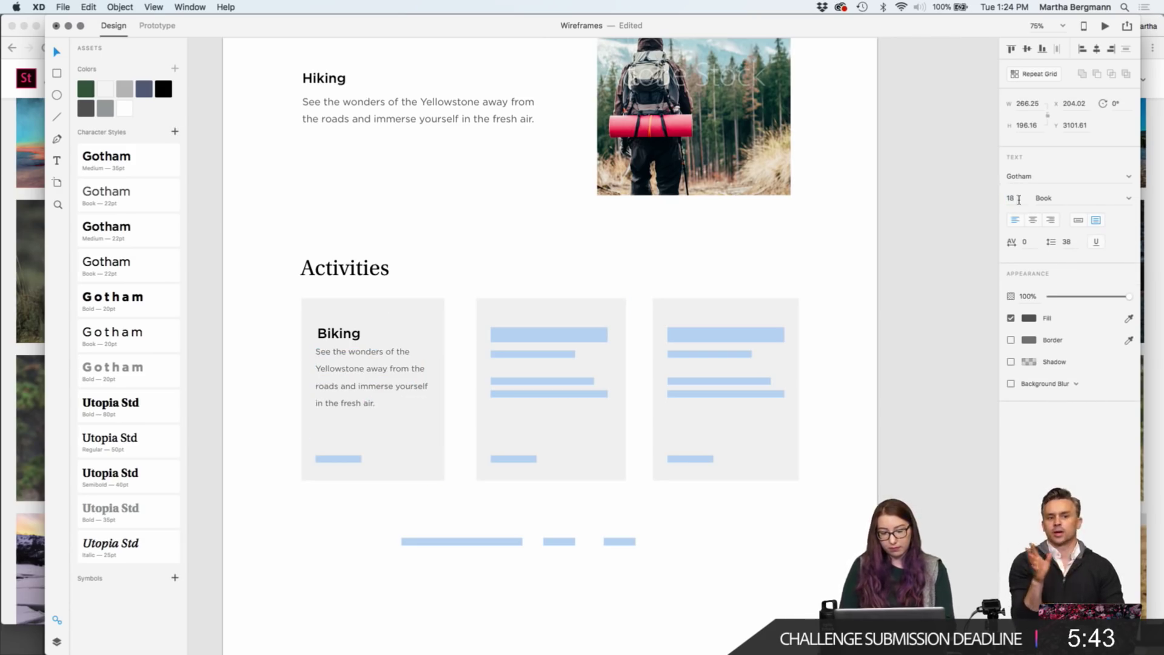
pyautogui.click(1067, 242)
pyautogui.write('20')
pyautogui.press('Return')
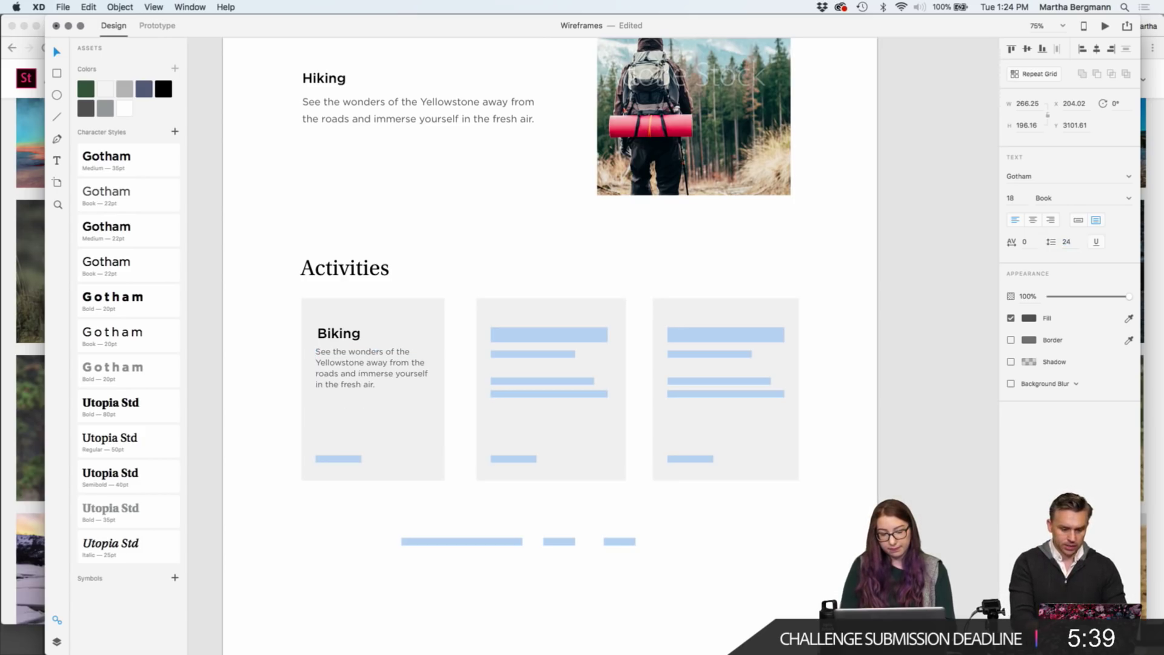
pyautogui.press('Return')
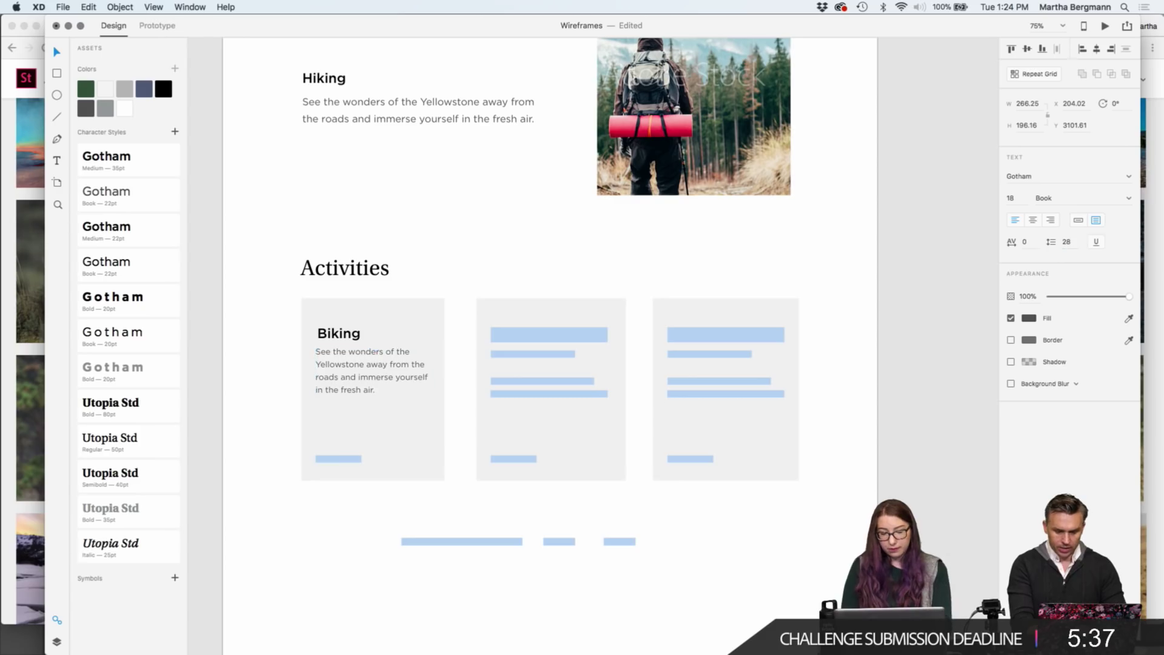
pyautogui.write('30')
pyautogui.press('Return')
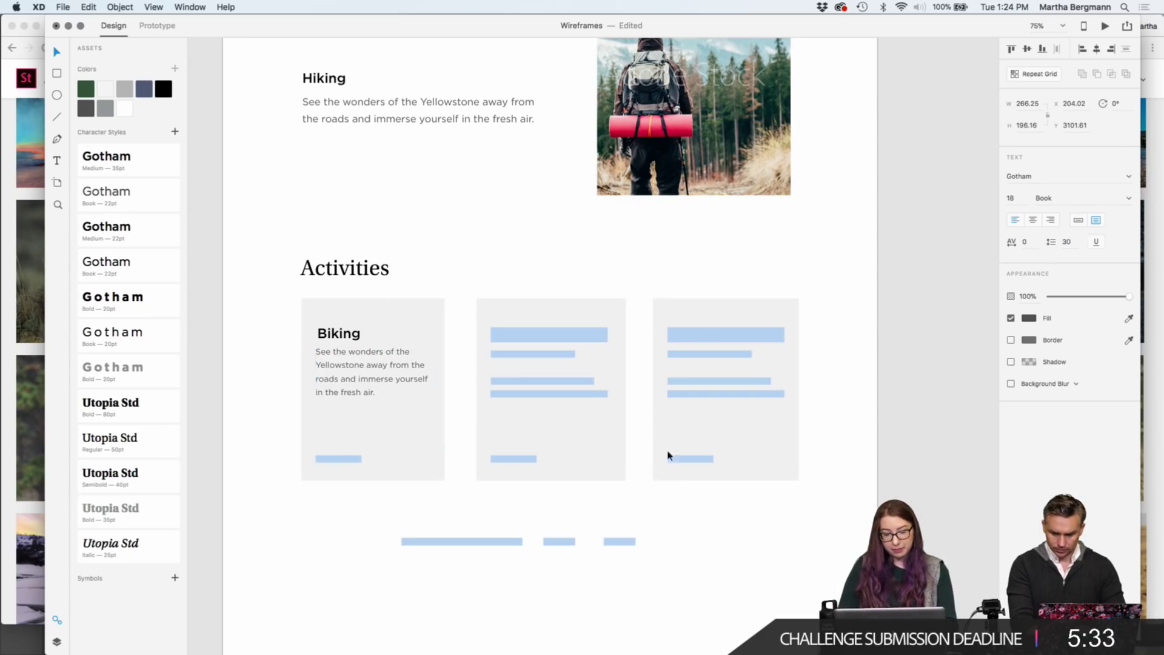
# Align the Biking heading and description on their left edges and shrink the description box to about 239 by 120.
pyautogui.keyDown('shift'); pyautogui.click(340, 335); pyautogui.keyUp('shift')
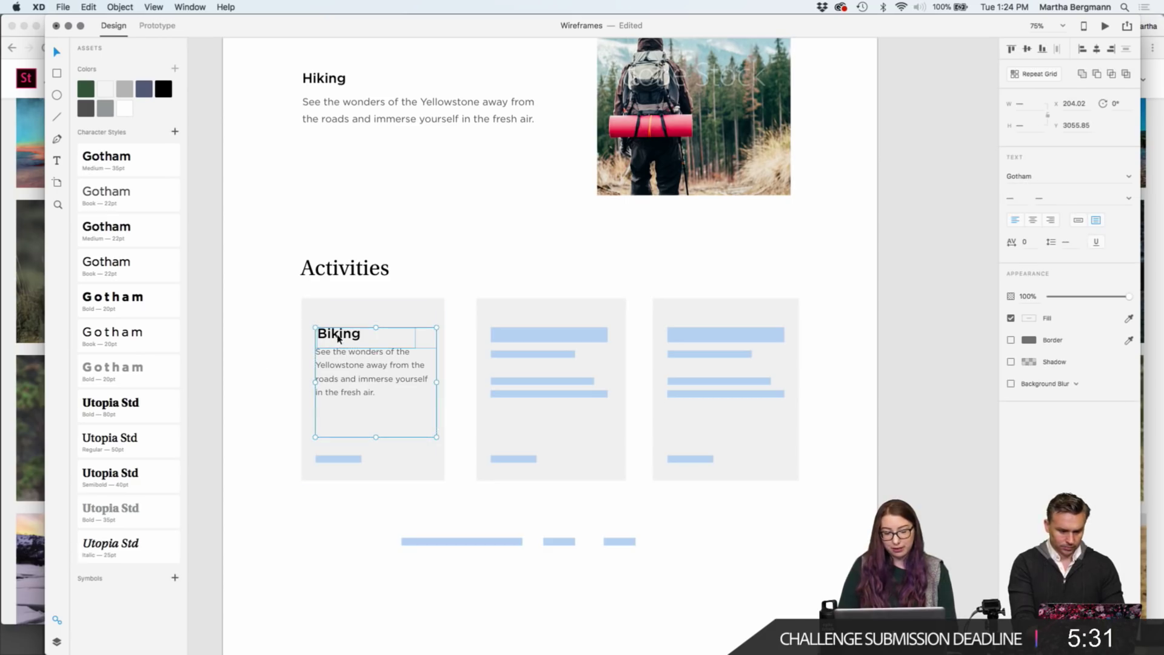
pyautogui.click(1083, 52)
pyautogui.click(268, 379)
pyautogui.click(416, 386)
pyautogui.moveTo(439, 393); pyautogui.dragTo(425, 393)
pyautogui.click(254, 388)
pyautogui.click(363, 404)
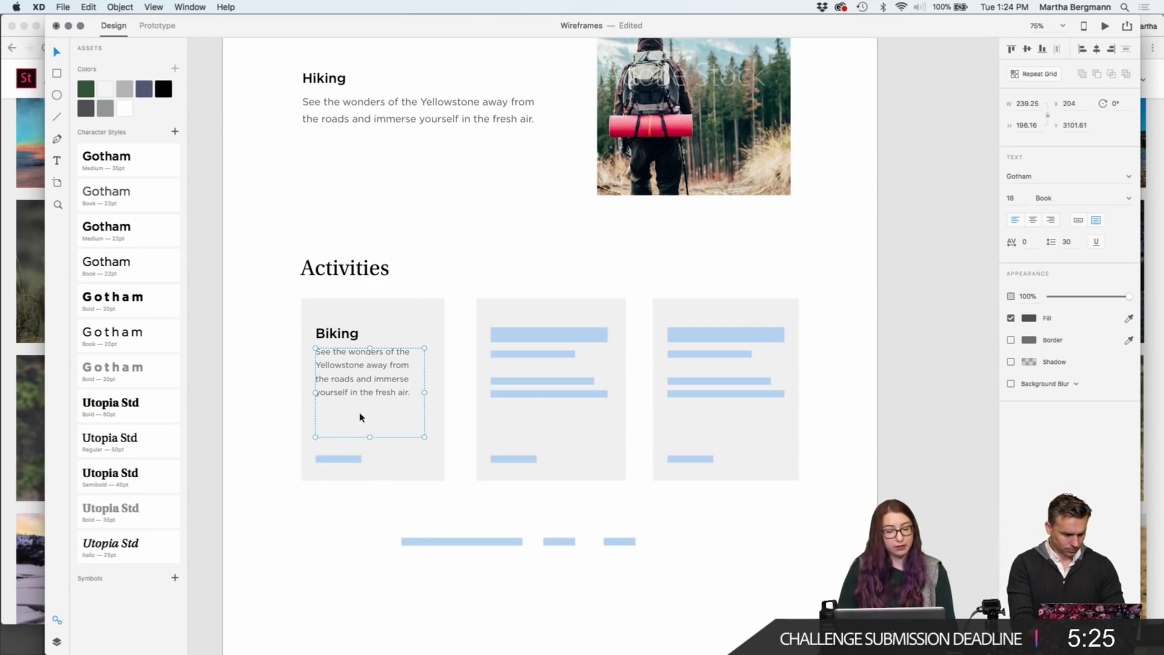
pyautogui.moveTo(370, 435); pyautogui.dragTo(368, 395)
pyautogui.click(275, 382)
pyautogui.click(345, 390)
pyautogui.keyDown('shift'); pyautogui.click(339, 334); pyautogui.keyUp('shift')
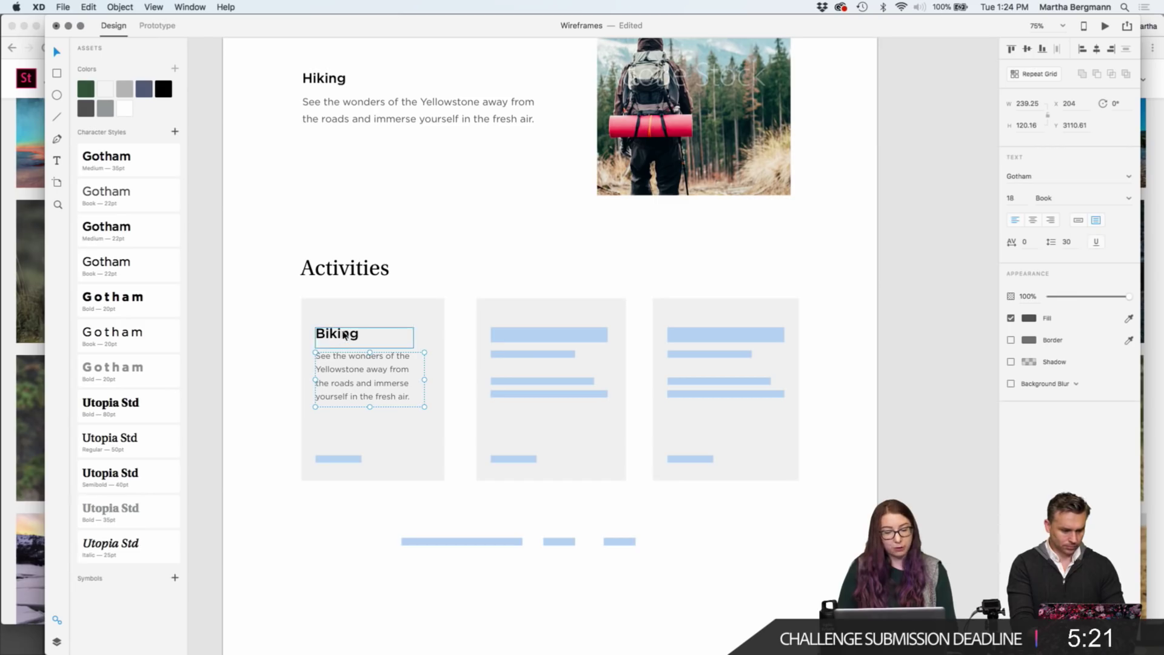
# Delete the blue heading and body placeholder bars in the second and third cards, keeping the small link bars.
pyautogui.moveTo(462, 267); pyautogui.dragTo(575, 436)
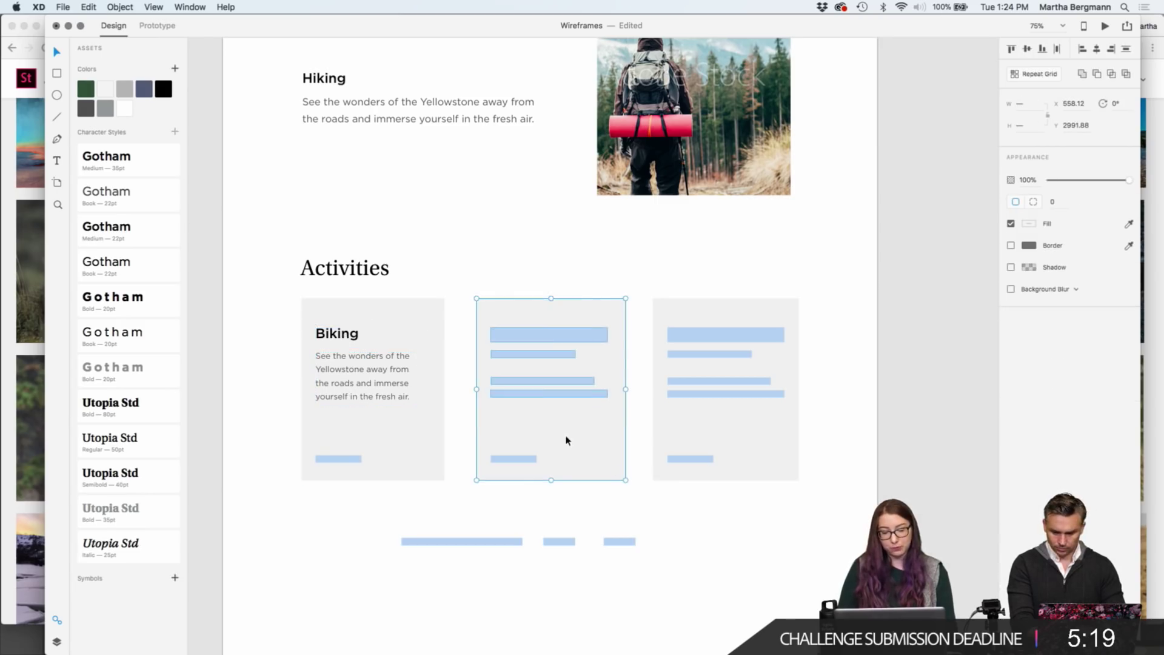
pyautogui.press('Delete')
pyautogui.moveTo(659, 280); pyautogui.dragTo(755, 417)
pyautogui.press('Delete')
# Duplicate the Biking heading and description into the second and third cards at the same height.
pyautogui.moveTo(271, 316); pyautogui.dragTo(349, 427)
pyautogui.doubleClick(384, 457)
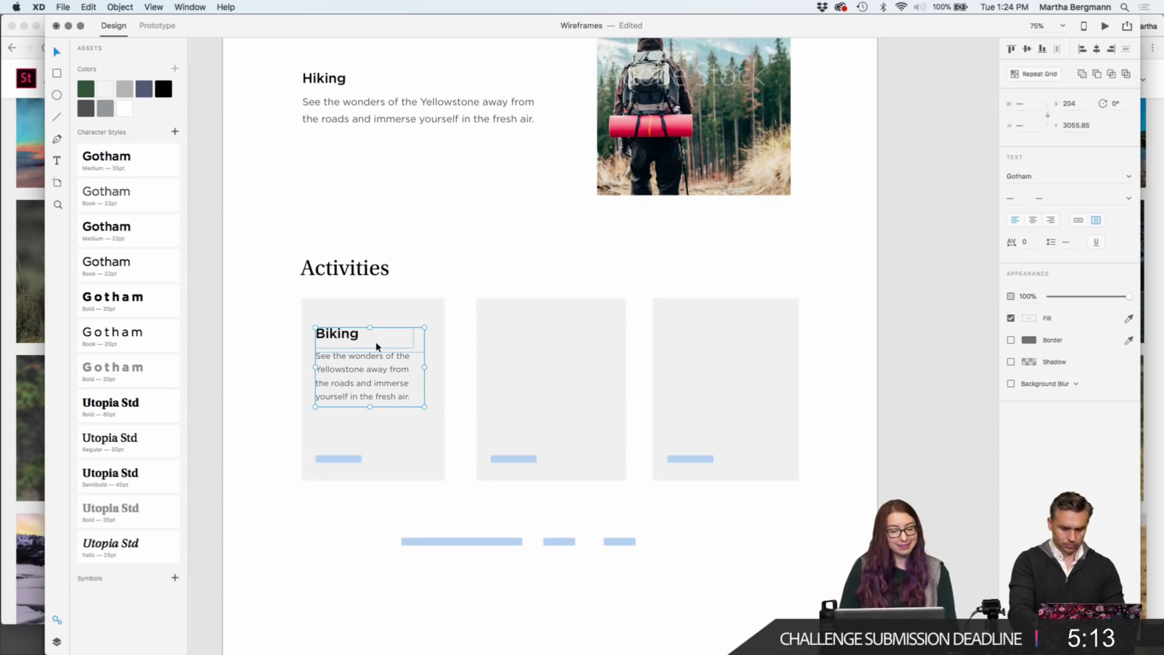
pyautogui.moveTo(345, 341); pyautogui.dragTo(695, 343)
pyautogui.click(637, 322)
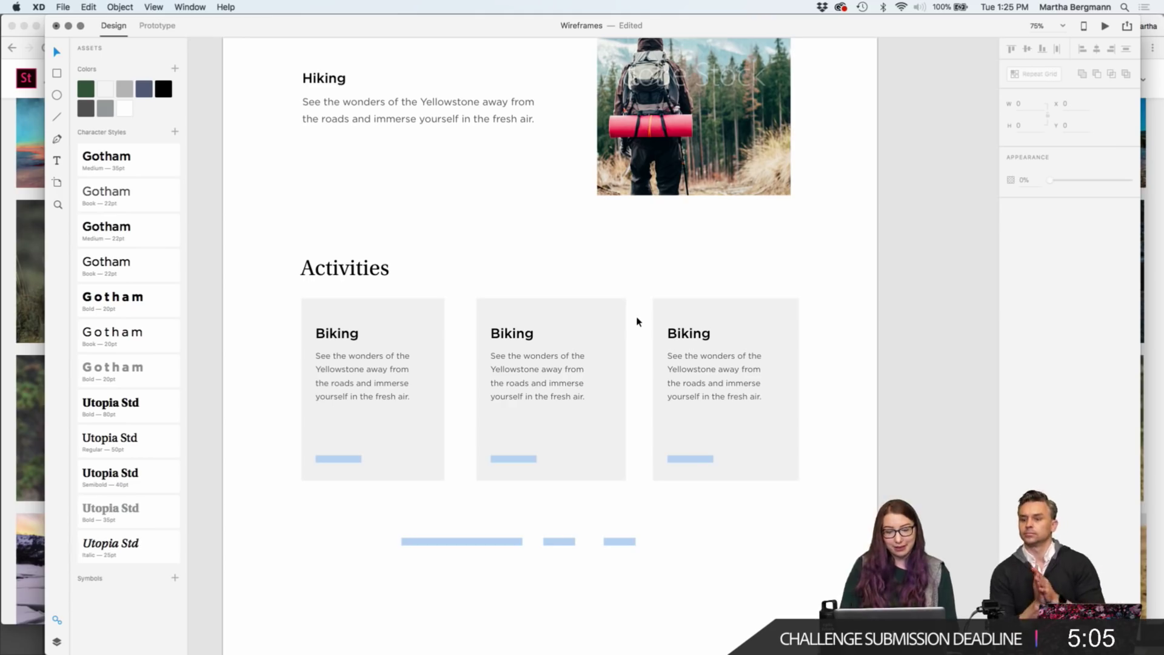
# Lower the upper edge of all three Activities cards together to tighten the space above their headings.
pyautogui.scroll(-2, 554, 279)
pyautogui.click(337, 296)
pyautogui.click(332, 276)
pyautogui.keyDown('shift'); pyautogui.click(548, 263); pyautogui.keyUp('shift')
pyautogui.keyDown('shift'); pyautogui.click(736, 268); pyautogui.keyUp('shift')
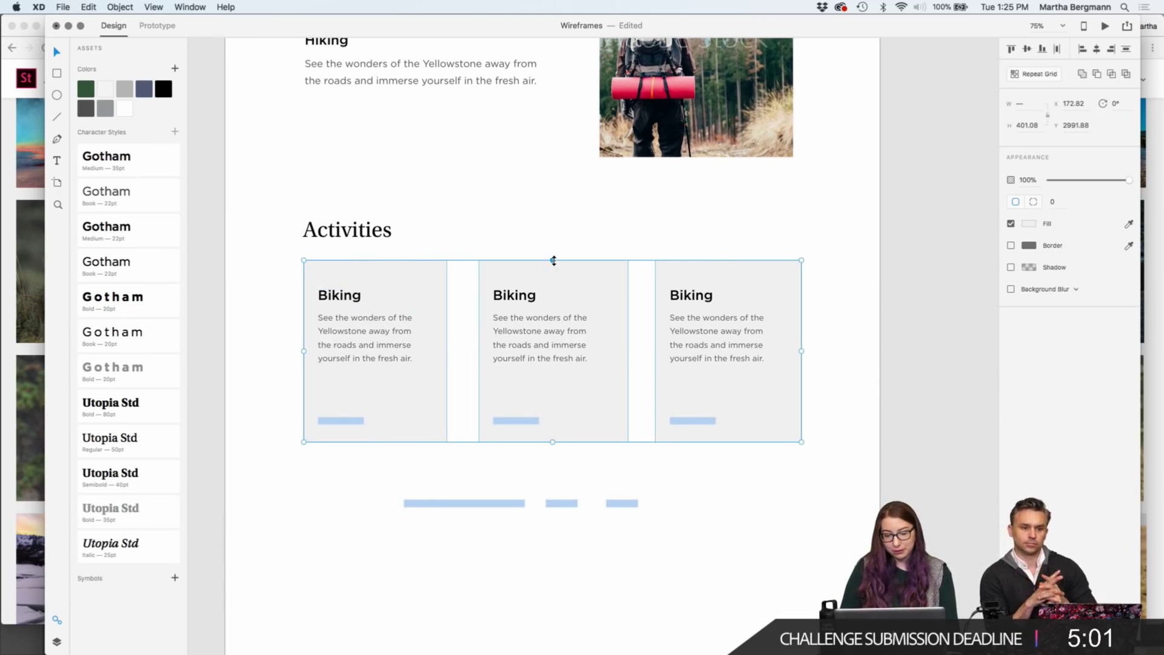
pyautogui.press('Escape')
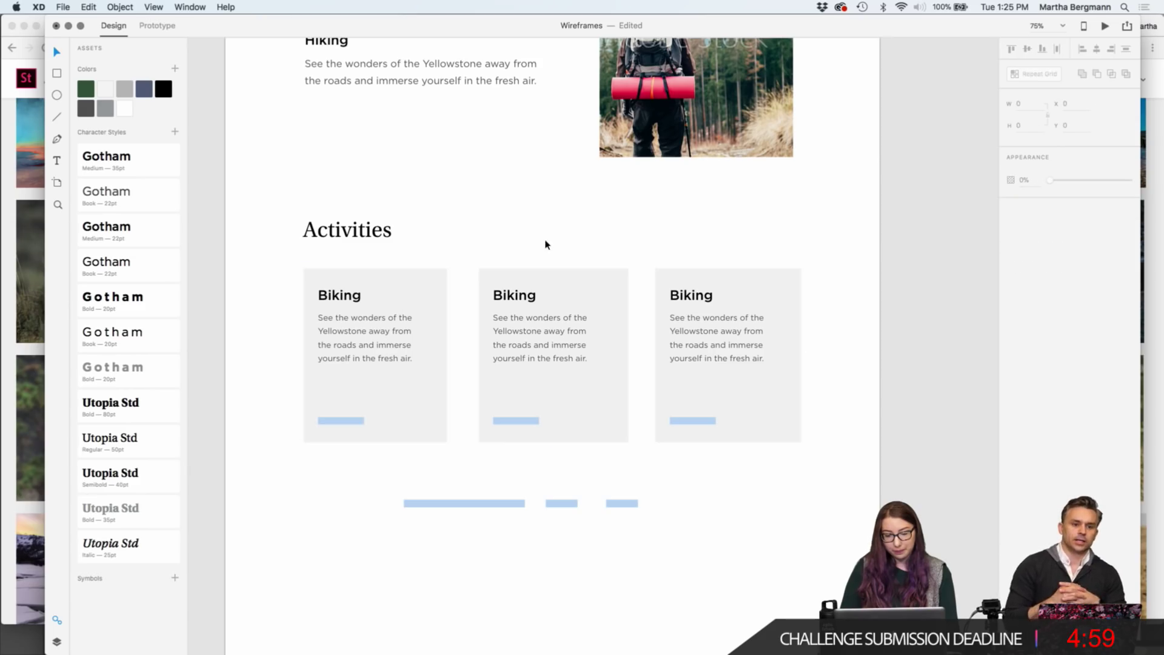
# Move the three blue link bars up closer to the descriptions and shorten the three cards from below to about 322 high.
pyautogui.moveTo(278, 398); pyautogui.dragTo(734, 451)
pyautogui.keyDown('shift'); pyautogui.click(569, 383); pyautogui.keyUp('shift')
pyautogui.keyDown('shift'); pyautogui.click(385, 403); pyautogui.keyUp('shift')
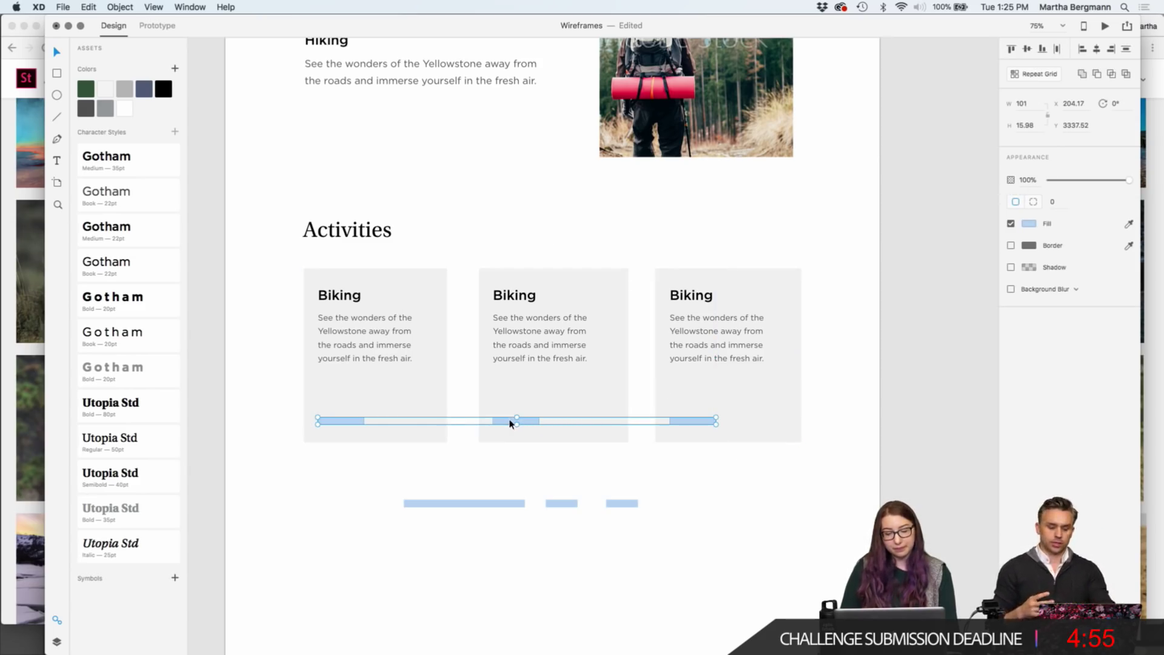
pyautogui.moveTo(511, 424); pyautogui.dragTo(509, 392)
pyautogui.moveTo(684, 467); pyautogui.dragTo(548, 415)
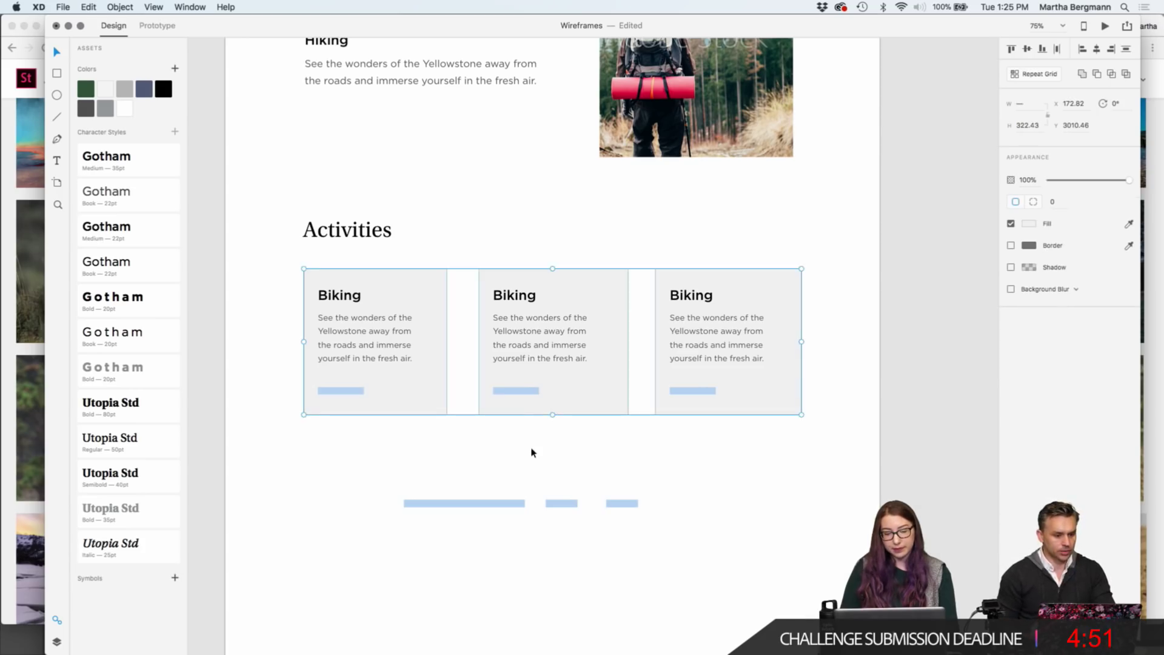
pyautogui.click(541, 435)
# Change the second card's heading to "Fishing" and the third card's heading to "Guided Tours".
pyautogui.doubleClick(515, 293)
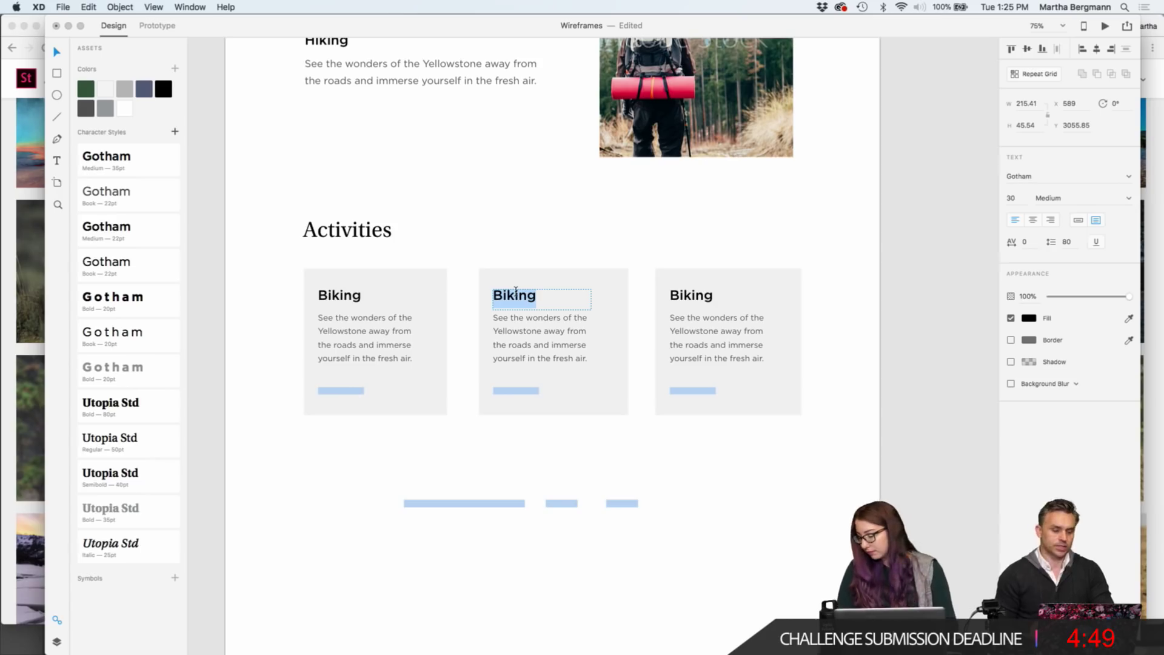
pyautogui.write('Fishing')
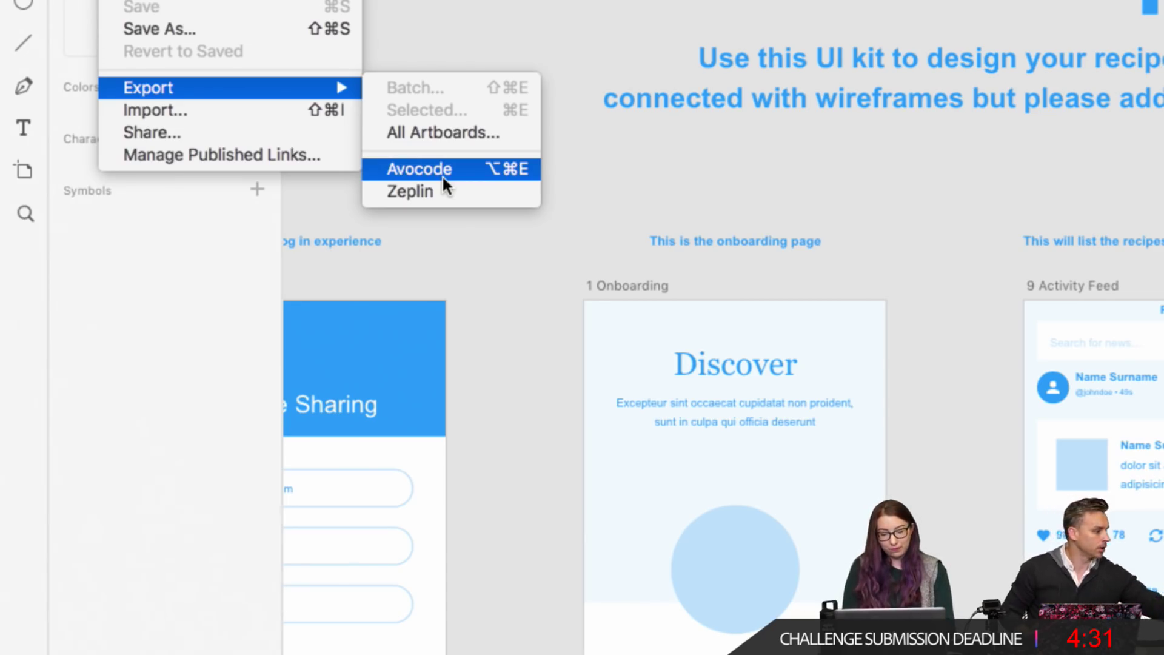
# Rewrite the Biking card's description as "Bike up the mountains and see Yellowstone from a different.".
pyautogui.write('ains a')
pyautogui.write('nd see')
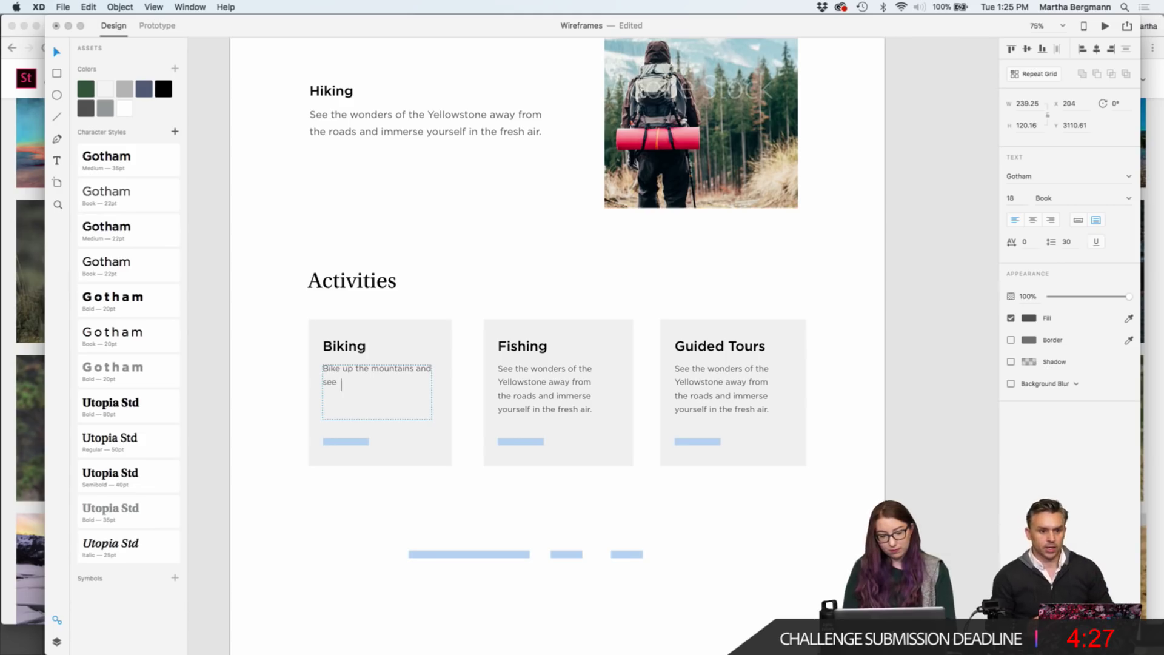
pyautogui.press('BackSpace')
pyautogui.write('Yellowstone from a different.')
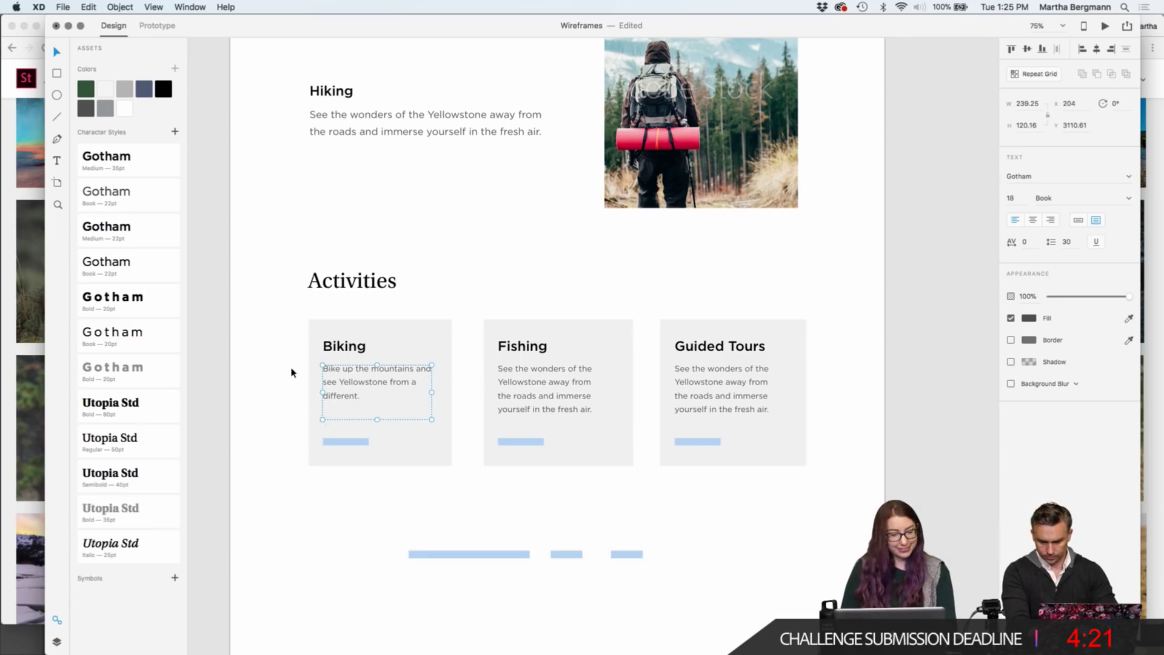
pyautogui.click(292, 372)
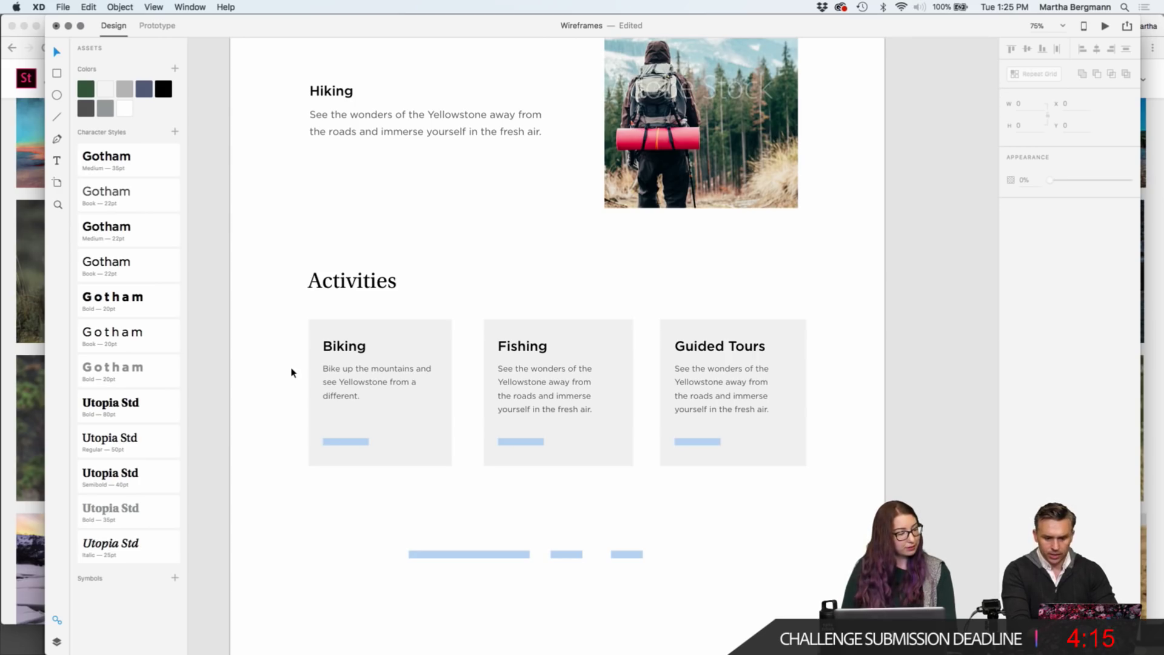
pyautogui.scroll(10, 291, 372)
pyautogui.hscroll(2, 291, 373)
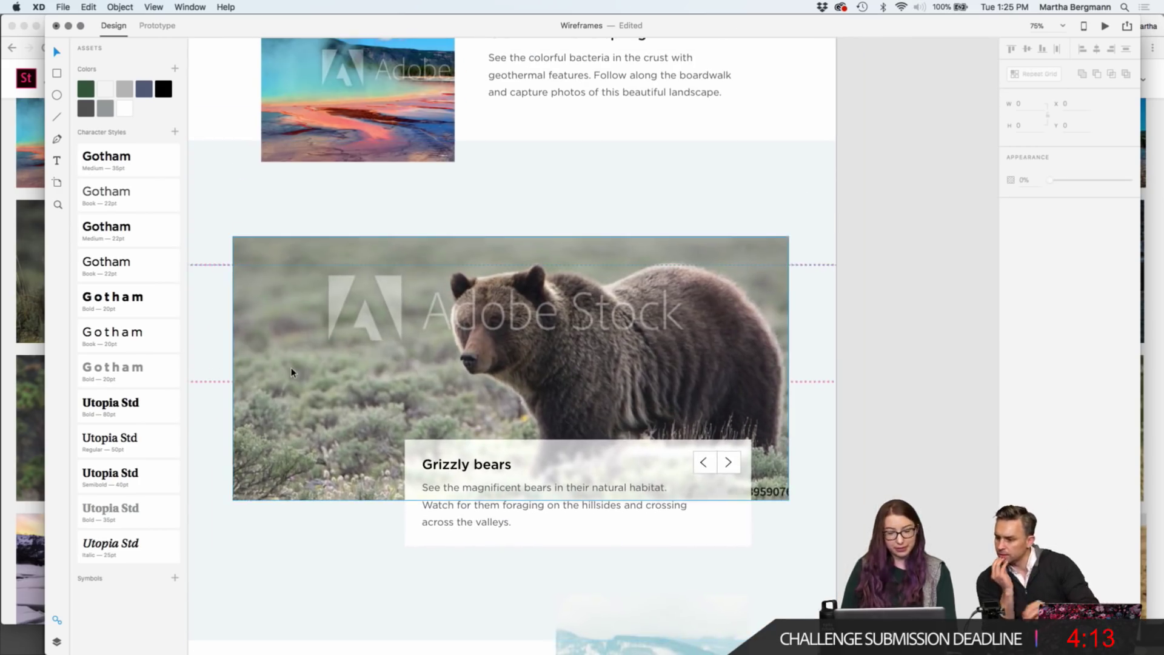
pyautogui.click(291, 372)
pyautogui.scroll(-3, 338, 362)
pyautogui.doubleClick(340, 299)
pyautogui.click(432, 117)
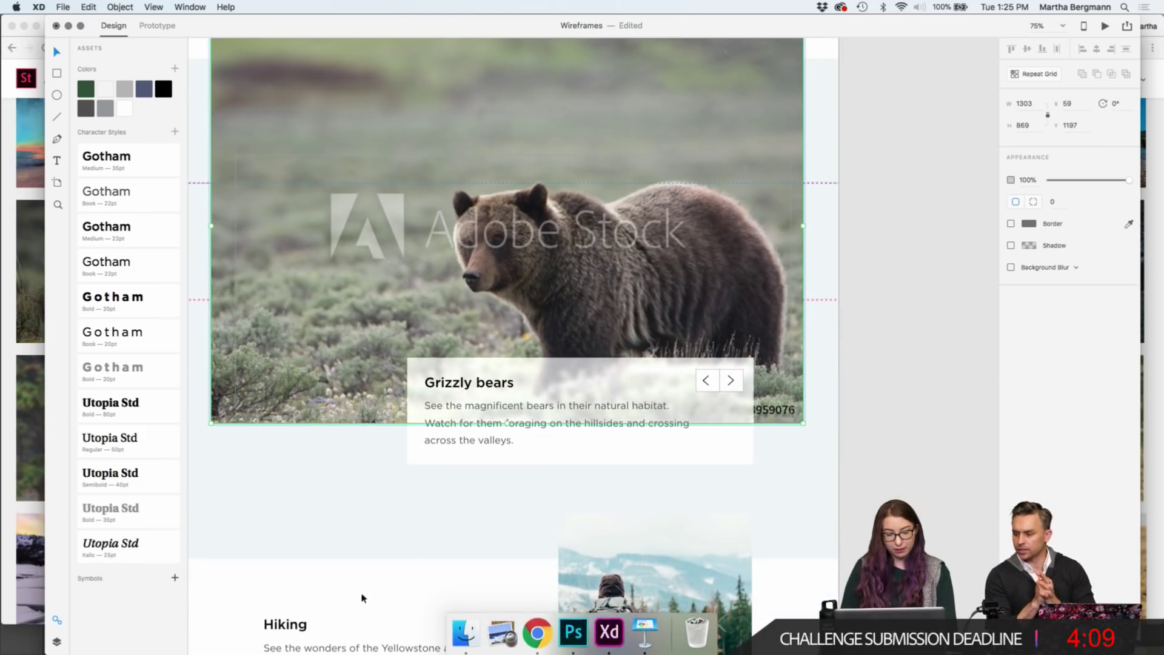
pyautogui.press('super+z')
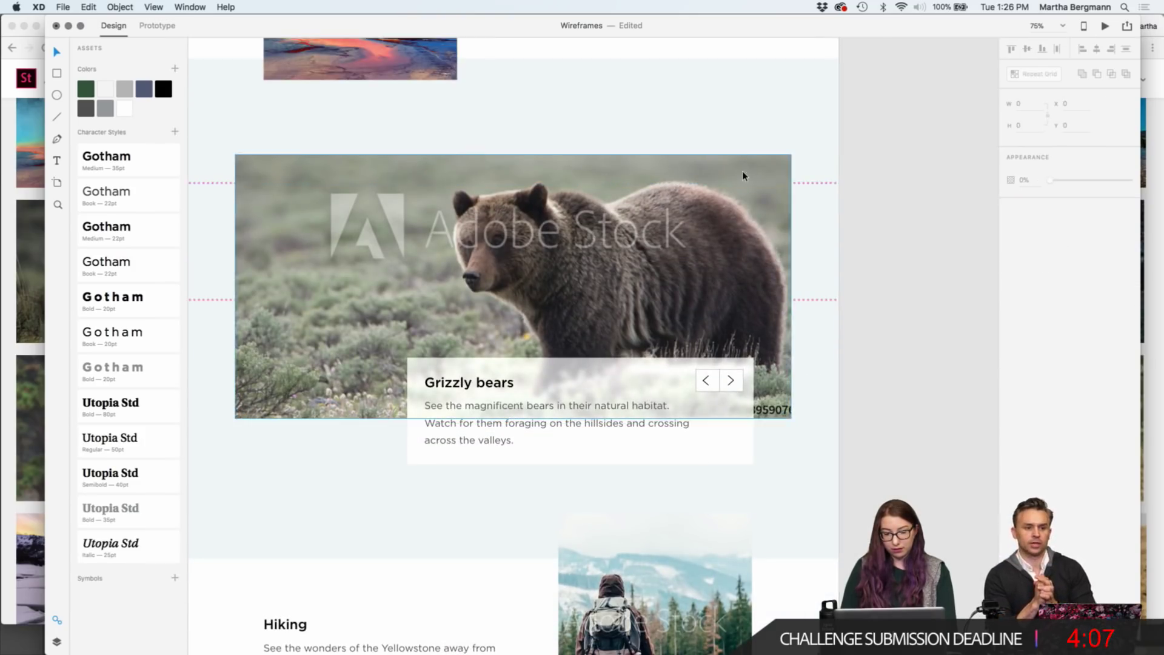
# Open the Creative Cloud Libraries window showing My Library.
pyautogui.click(63, 6)
pyautogui.click(102, 67)
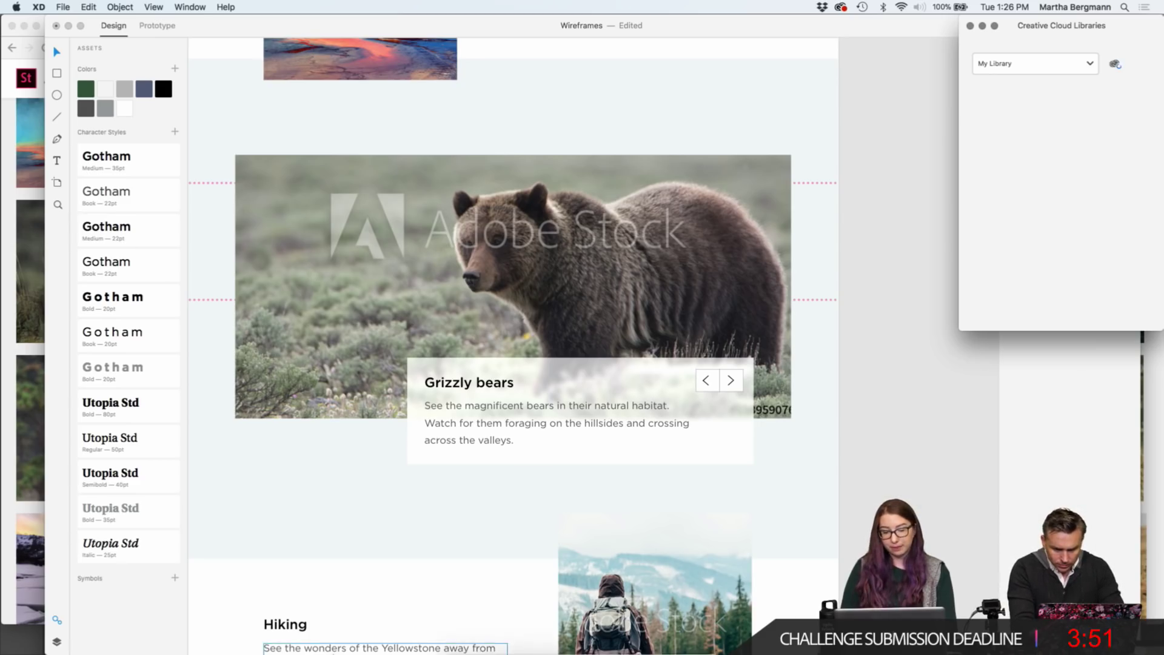
# Complete the Biking card's description so it ends with "different perspective.".
pyautogui.scroll(-10, 291, 485)
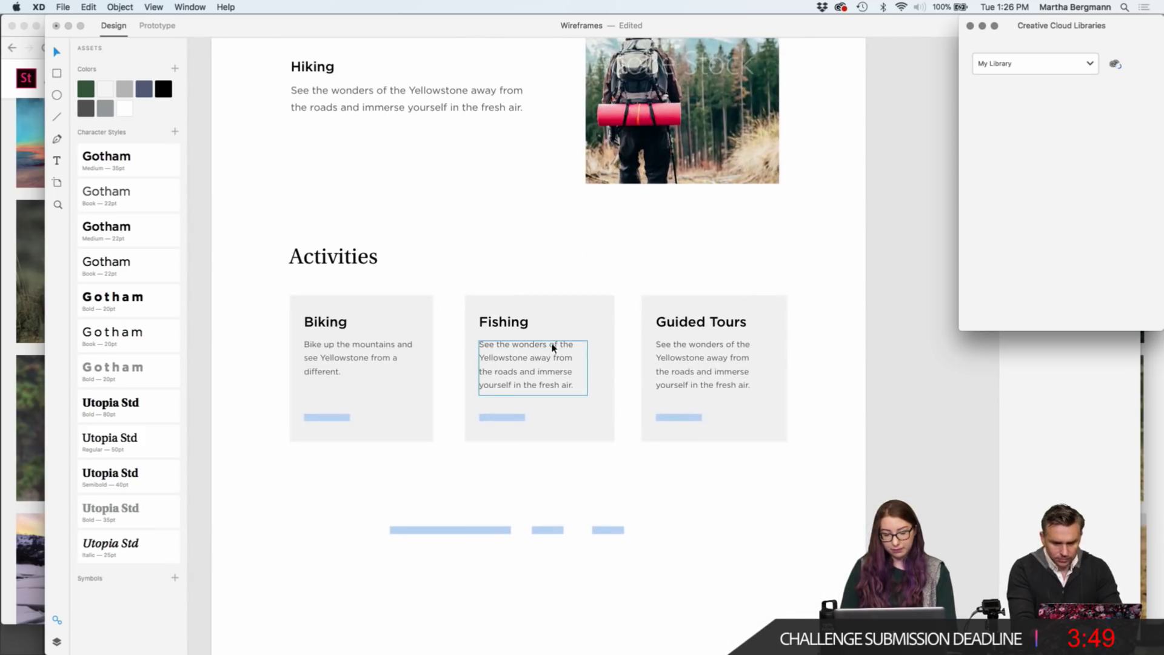
pyautogui.doubleClick(352, 376)
pyautogui.click(352, 375)
pyautogui.press('BackSpace')
pyautogui.write('per')
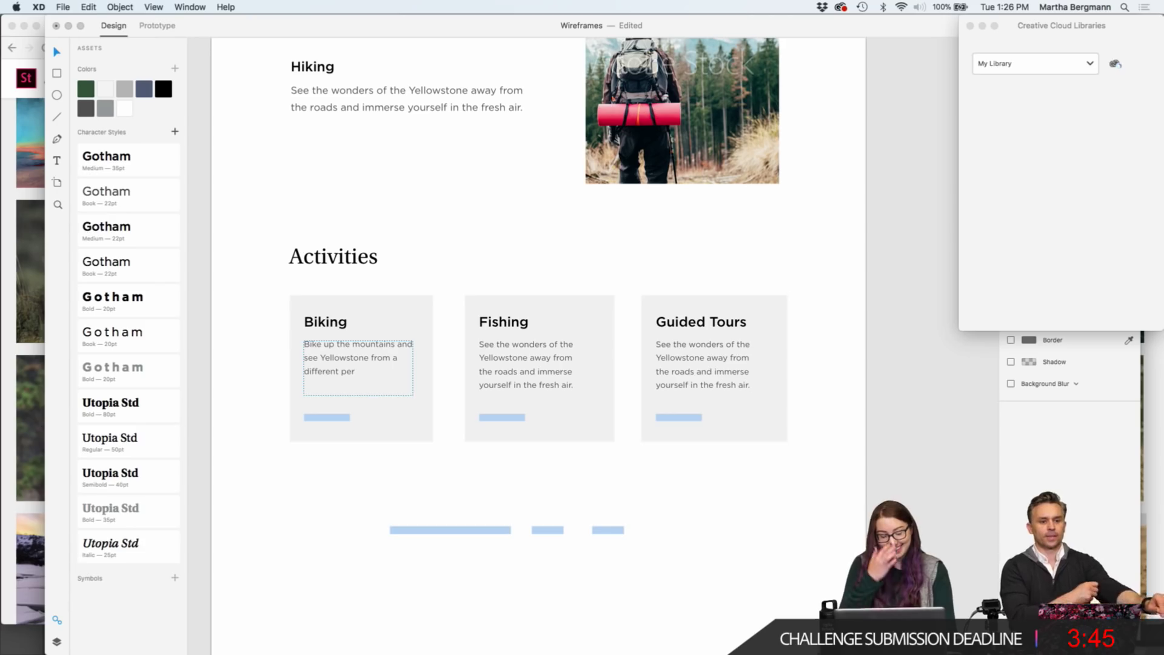
pyautogui.write('spectiv')
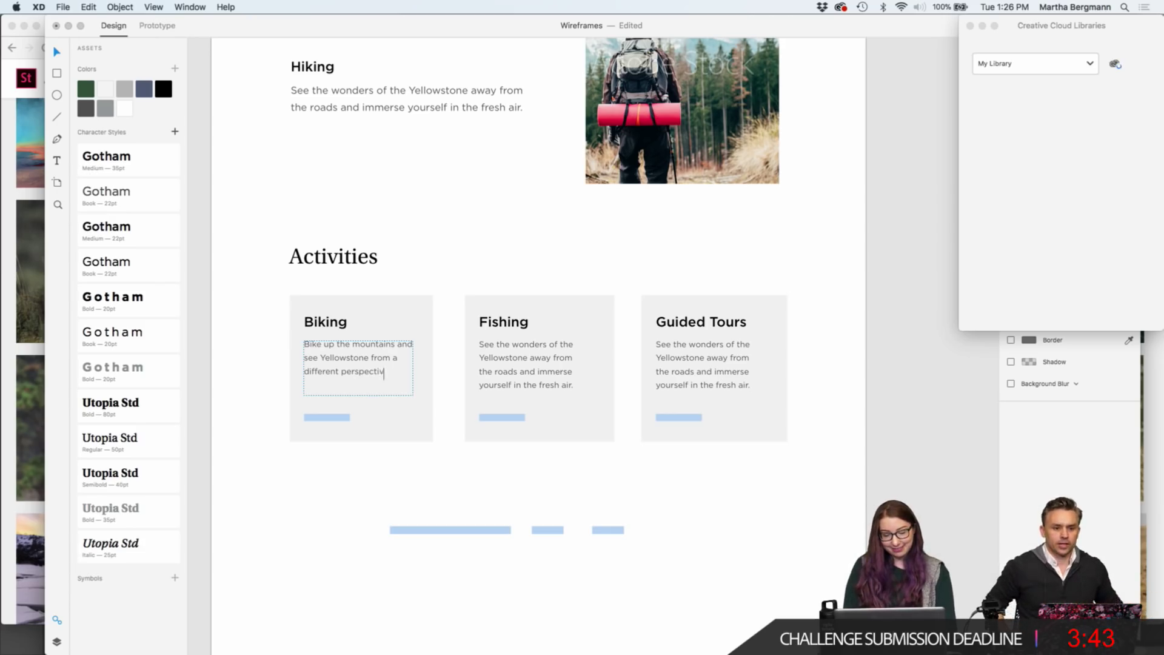
pyautogui.write('e.')
pyautogui.press('Escape')
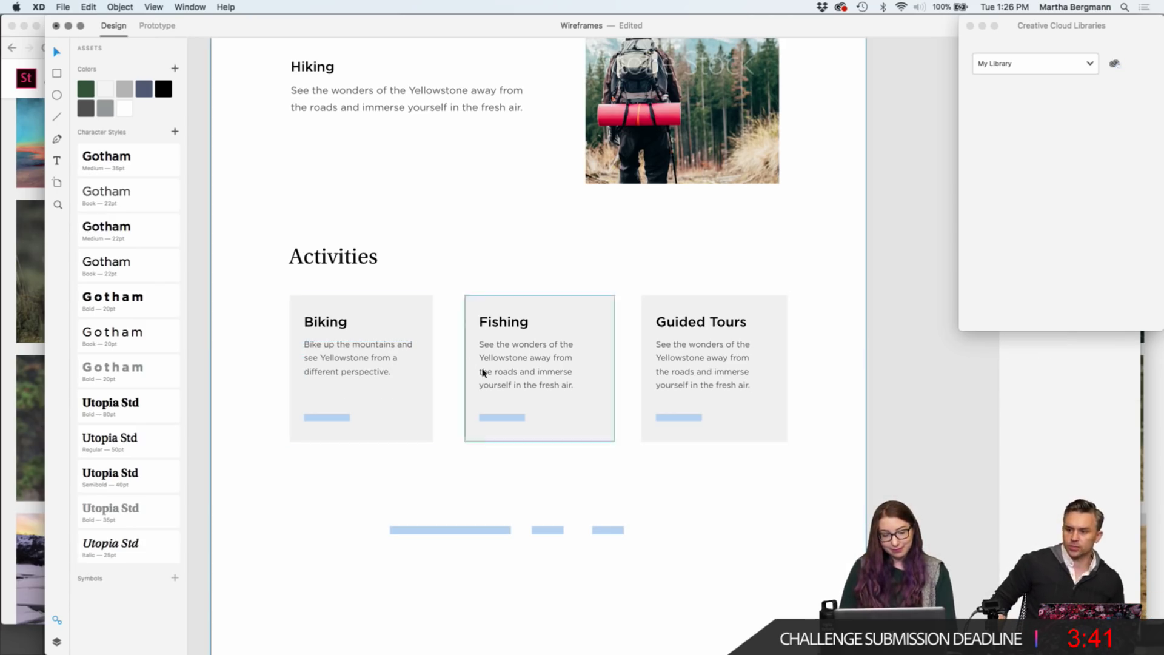
# Rewrite the Fishing card's description as "See the nature from the water as you sit along the lake.".
pyautogui.doubleClick(485, 371)
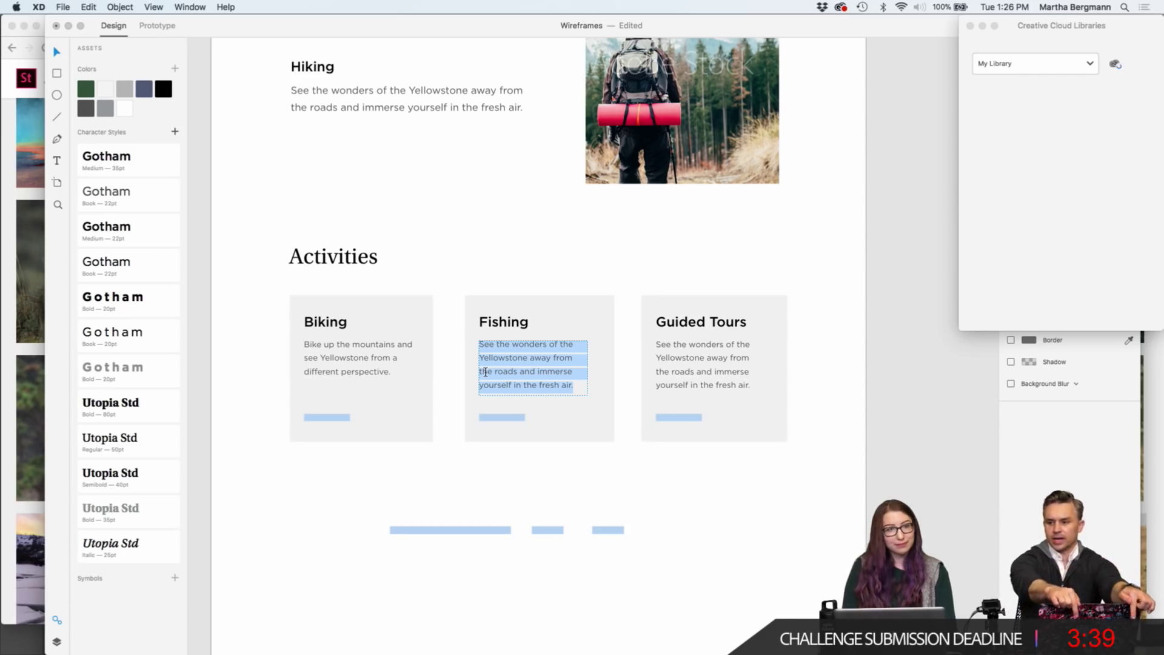
pyautogui.write('See the ')
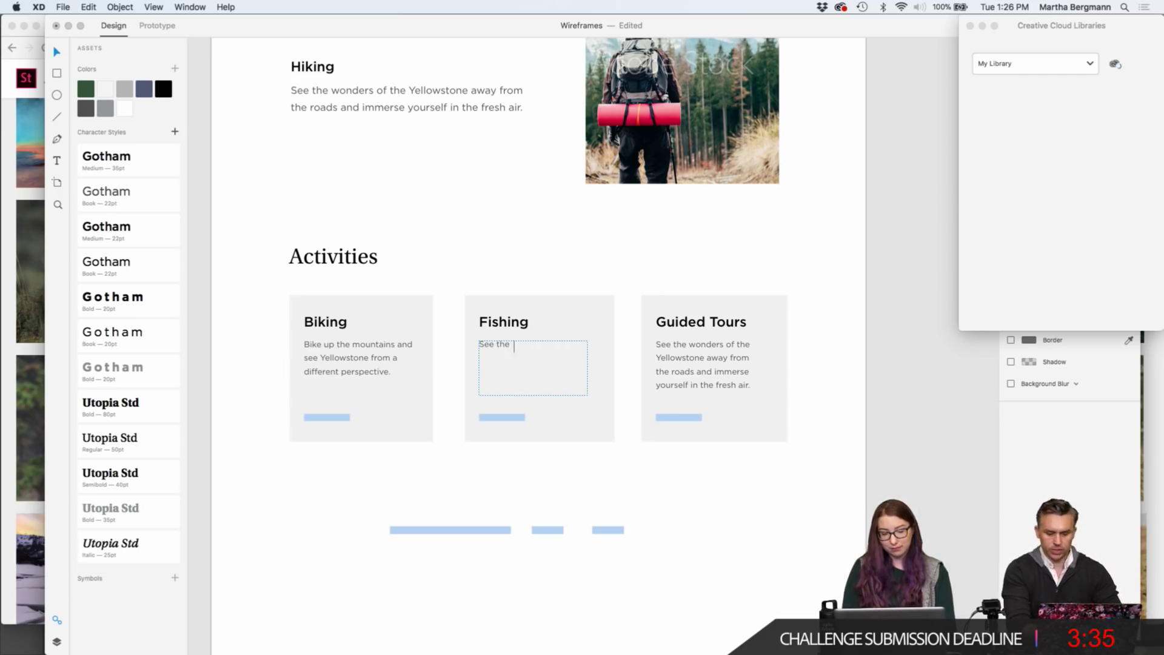
pyautogui.write('natur')
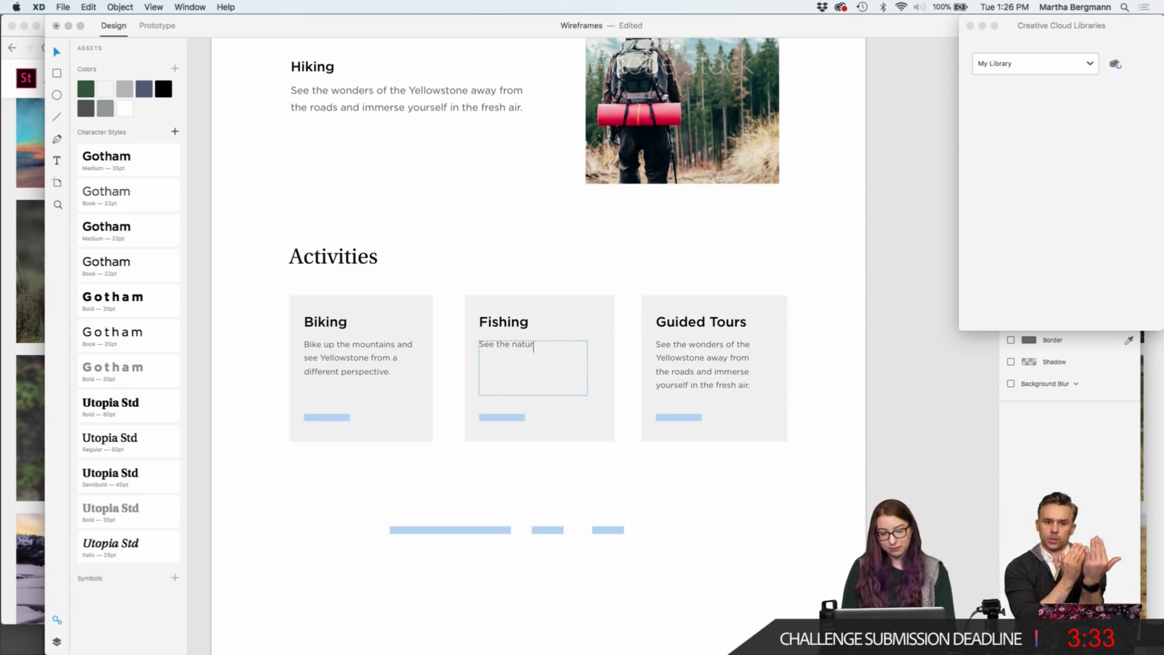
pyautogui.write('e from the water as you')
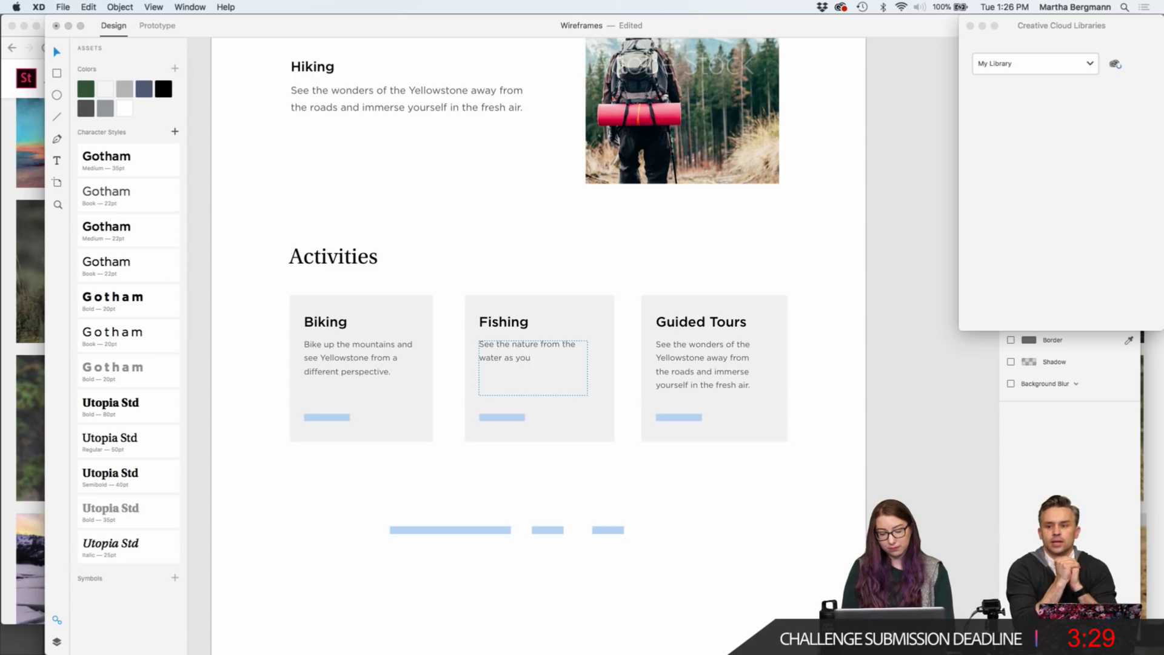
pyautogui.write(' sit along the ')
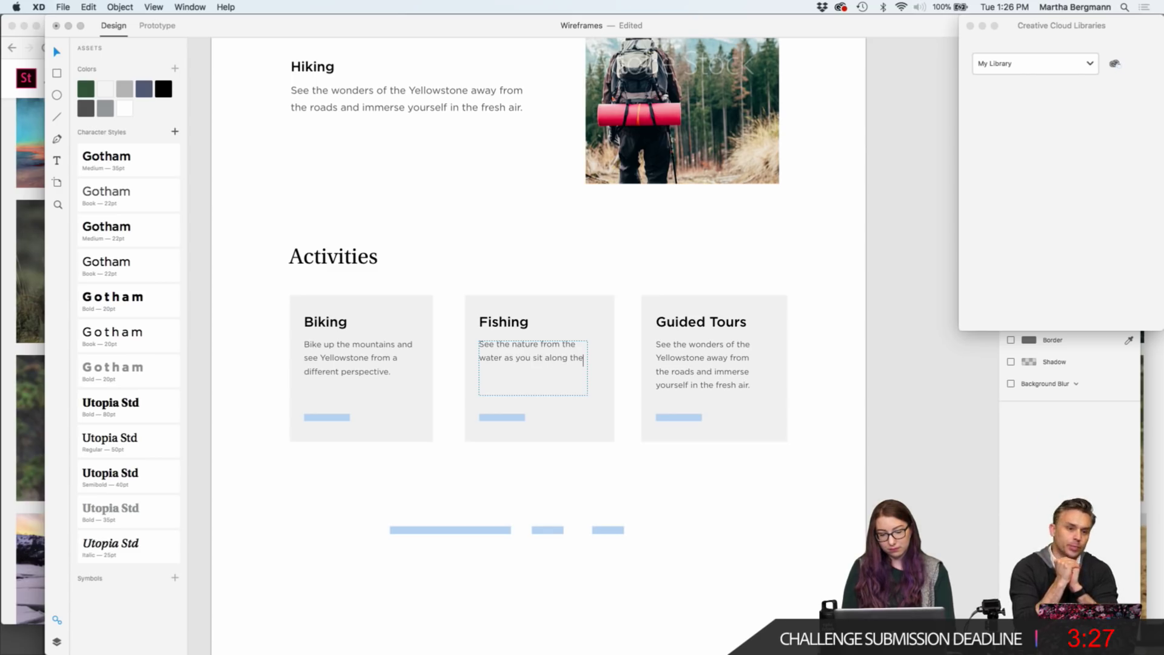
pyautogui.write('lake.')
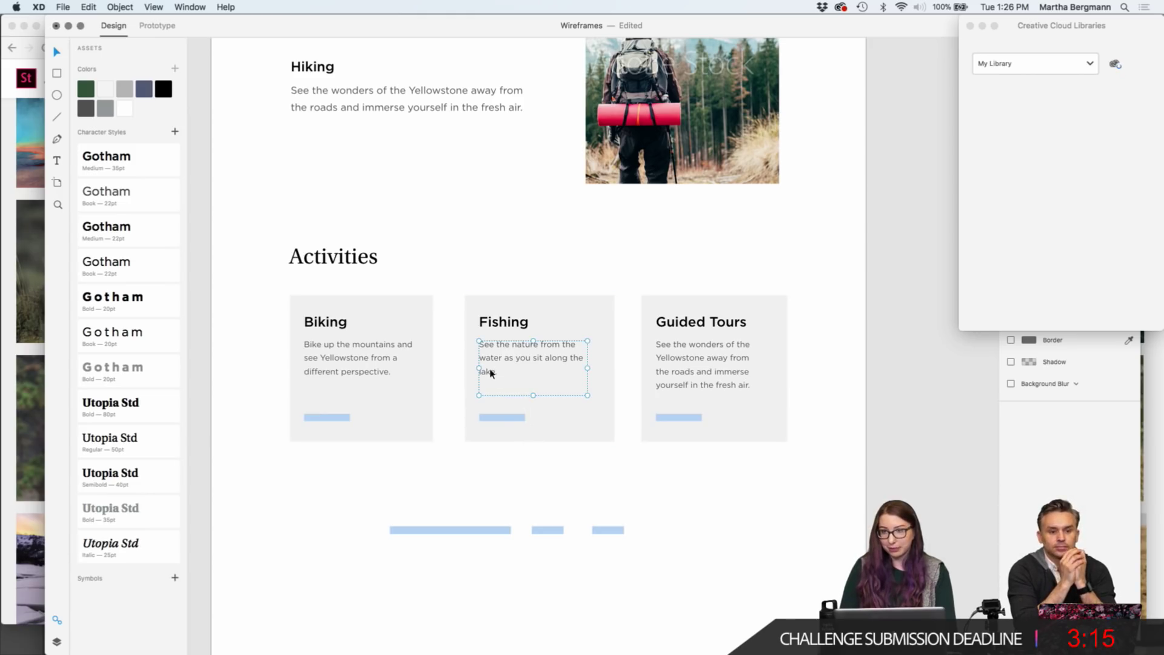
pyautogui.press('Escape')
pyautogui.doubleClick(538, 384)
pyautogui.click(524, 362)
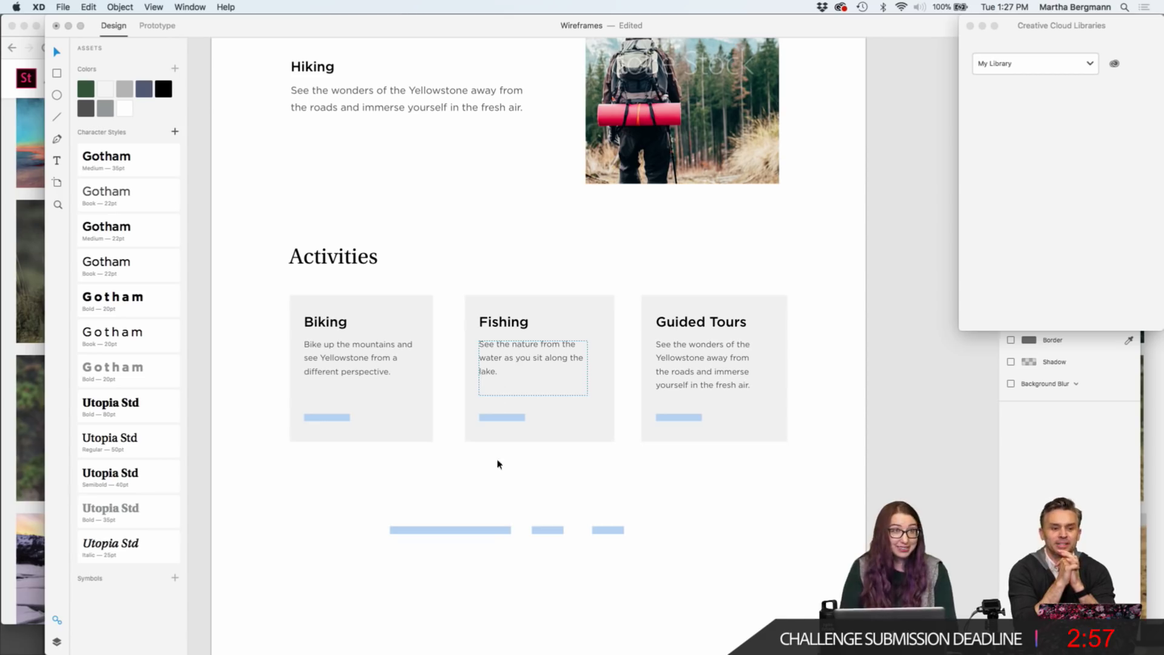
pyautogui.press('Escape')
# Rewrite the Guided Tours card's description as "Listen to knowledgable park rangers as they give unique perspectives.".
pyautogui.doubleClick(702, 349)
pyautogui.hotkey('ctrl', 'a')
pyautogui.press('BackSpace')
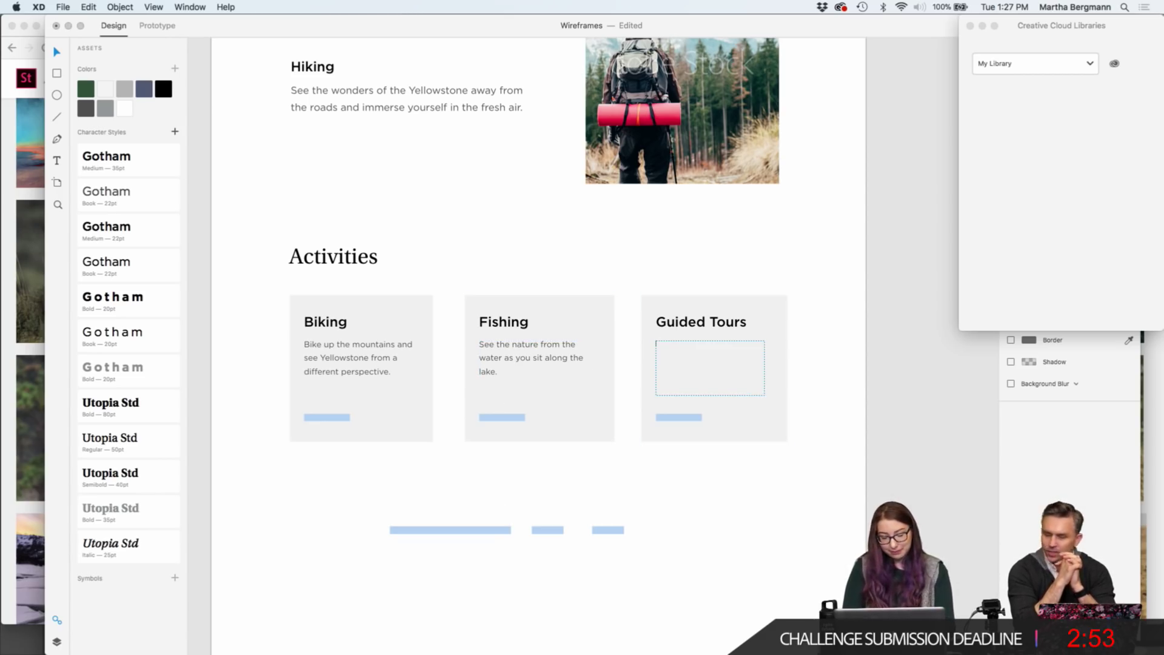
pyautogui.write('Listen to ')
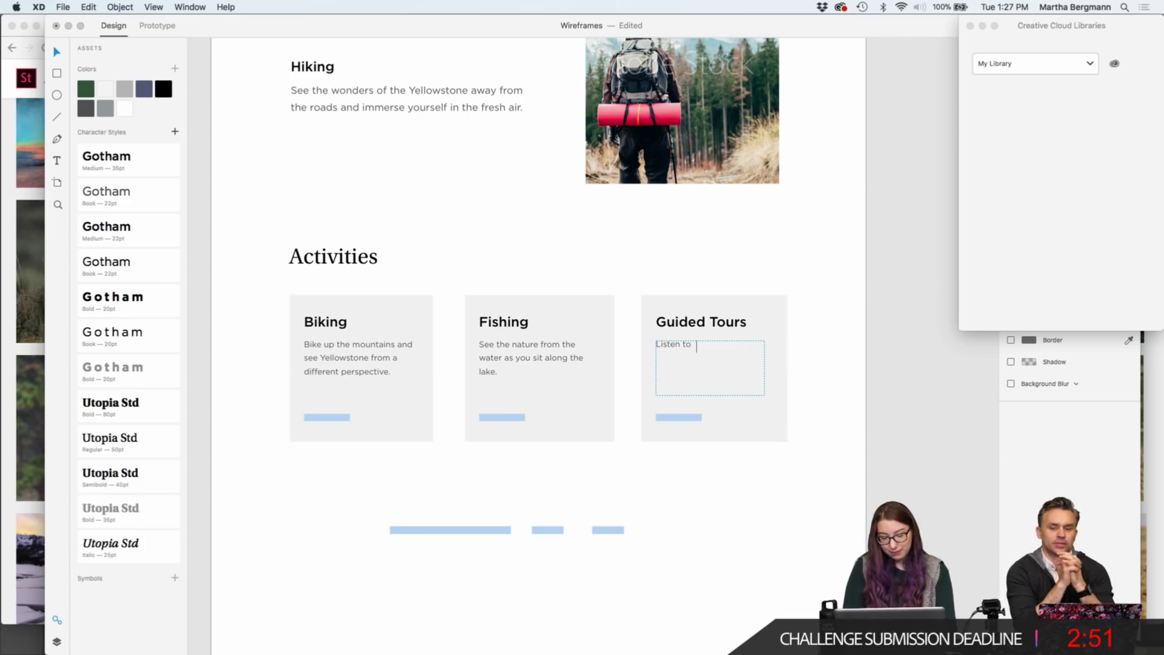
pyautogui.write('knowl')
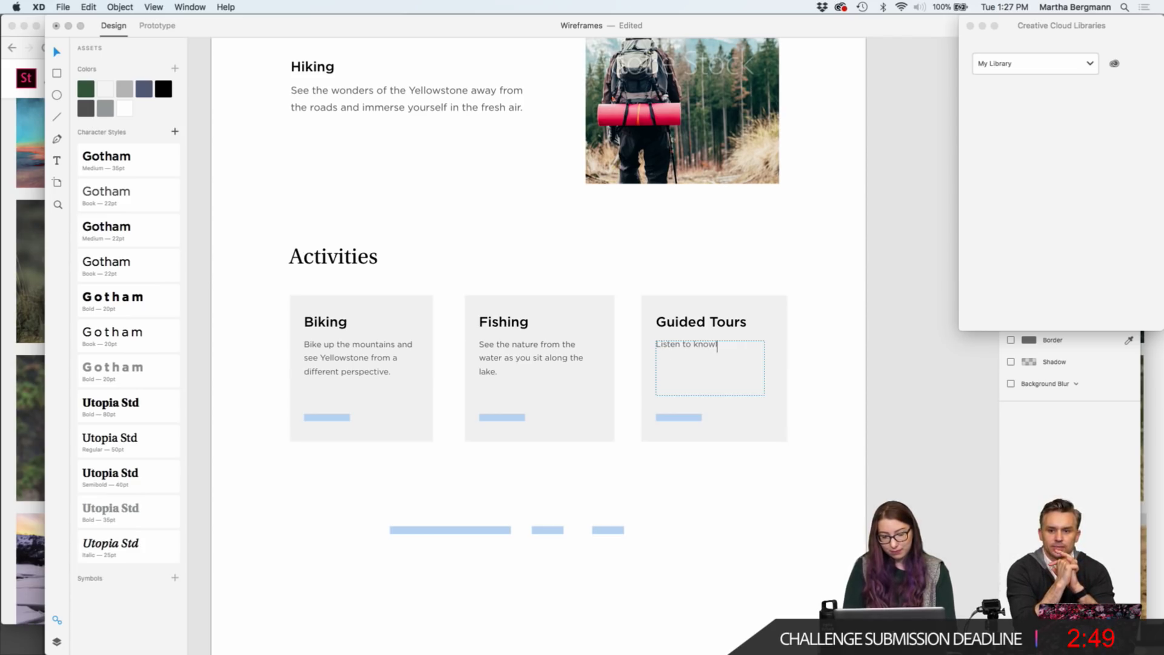
pyautogui.write('edgable park rangers ')
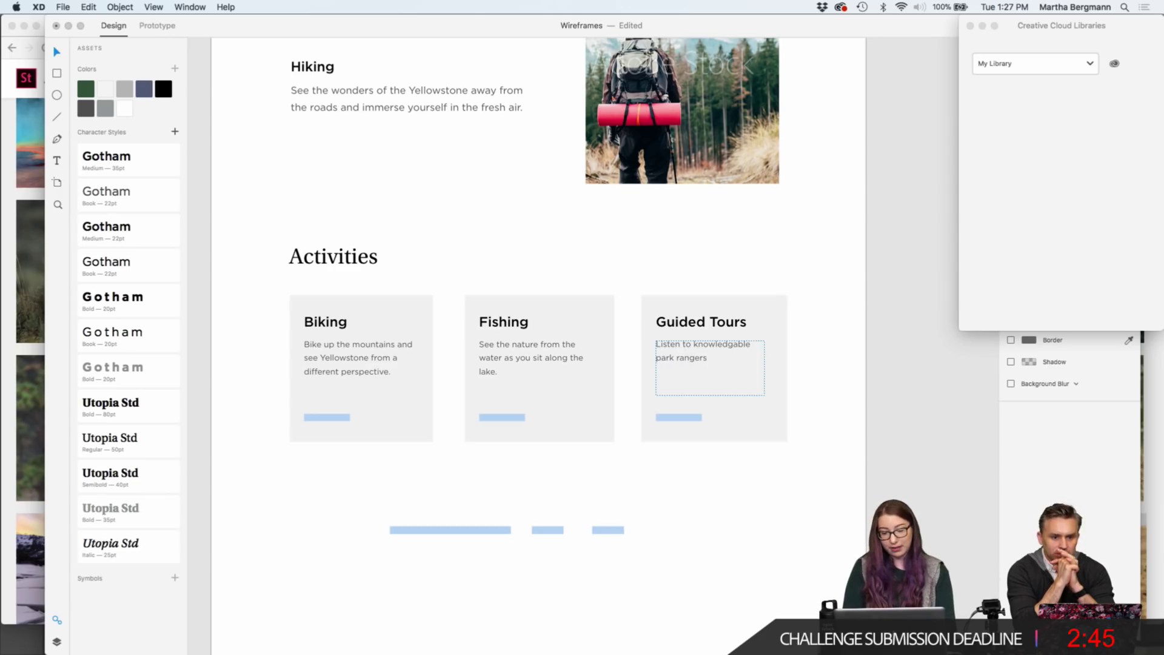
pyautogui.write('as they ')
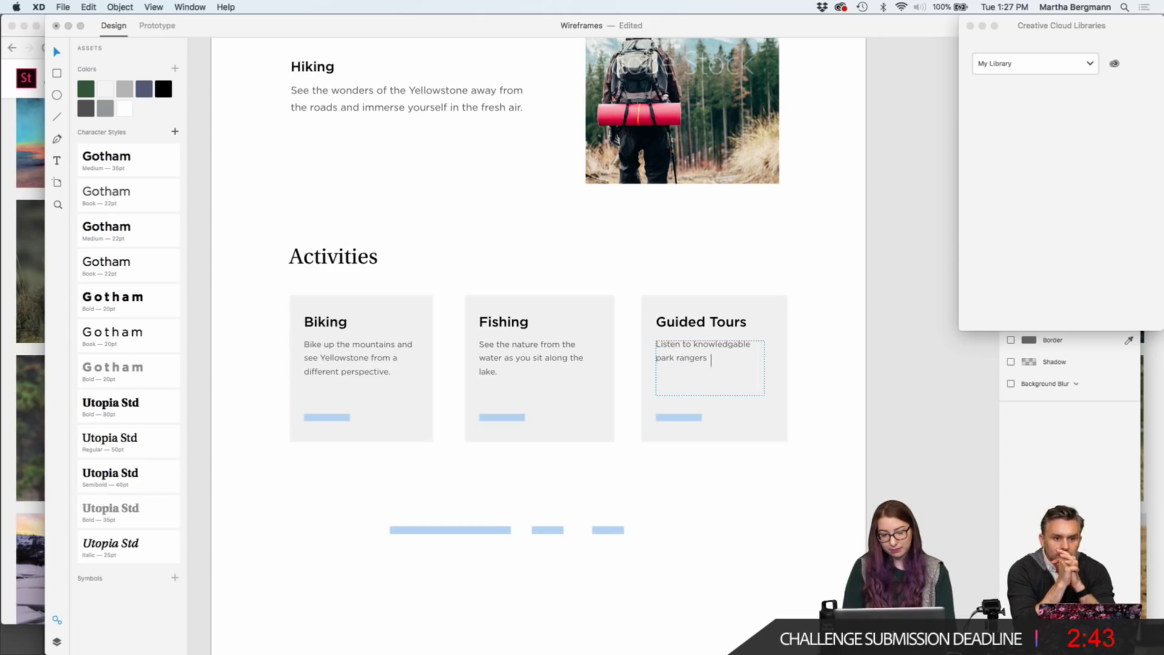
pyautogui.write('give ')
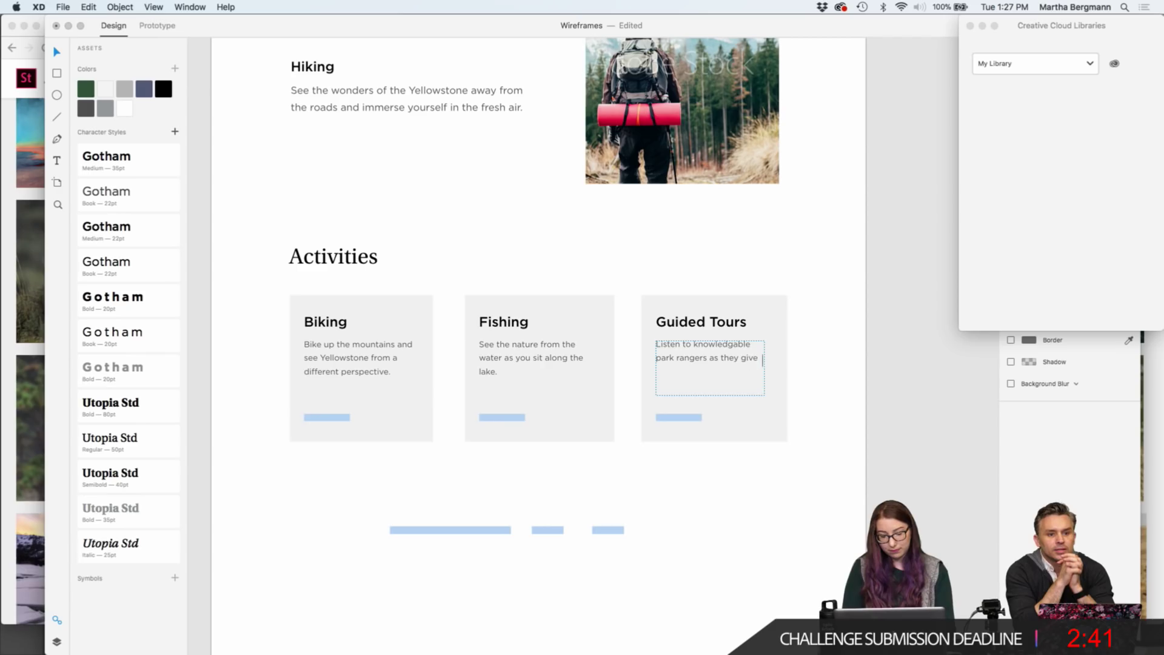
pyautogui.write('unique perspectives')
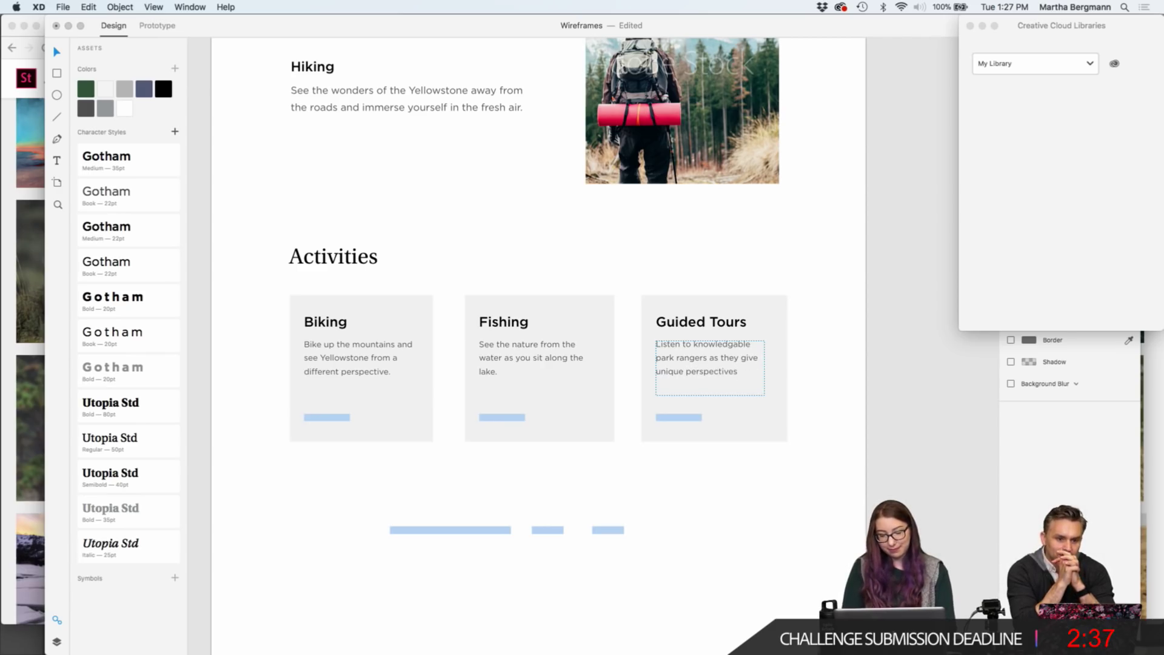
pyautogui.write('.')
pyautogui.click(730, 503)
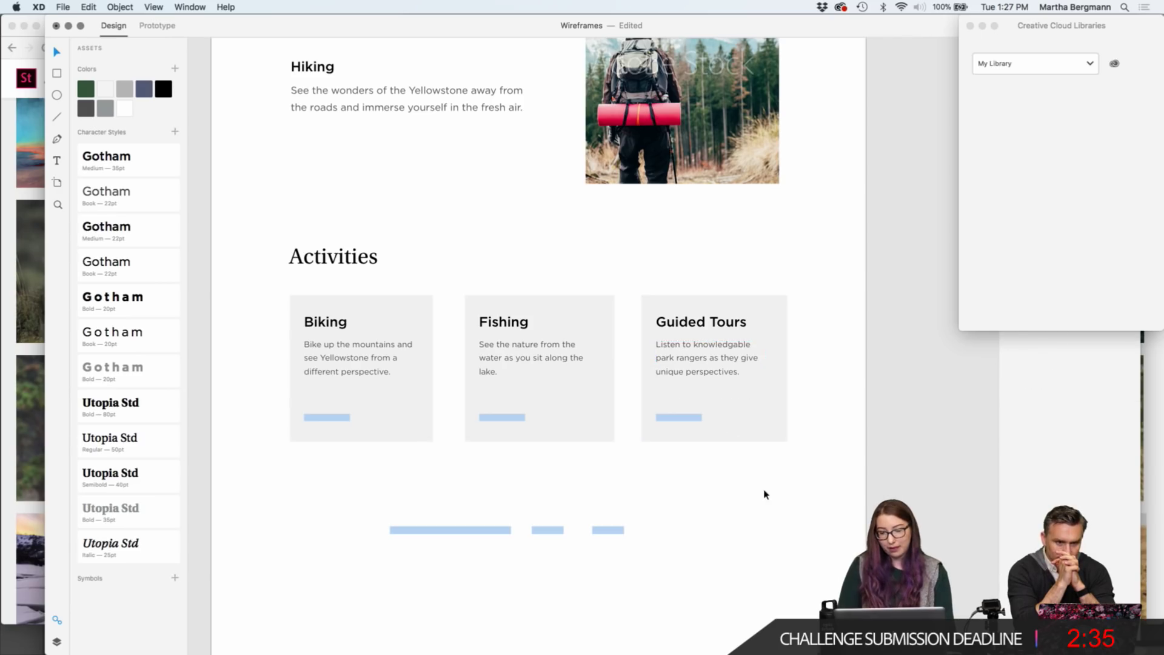
# Check which libraries are available and move the Creative Cloud Libraries window closer to the artboard.
pyautogui.click(1076, 67)
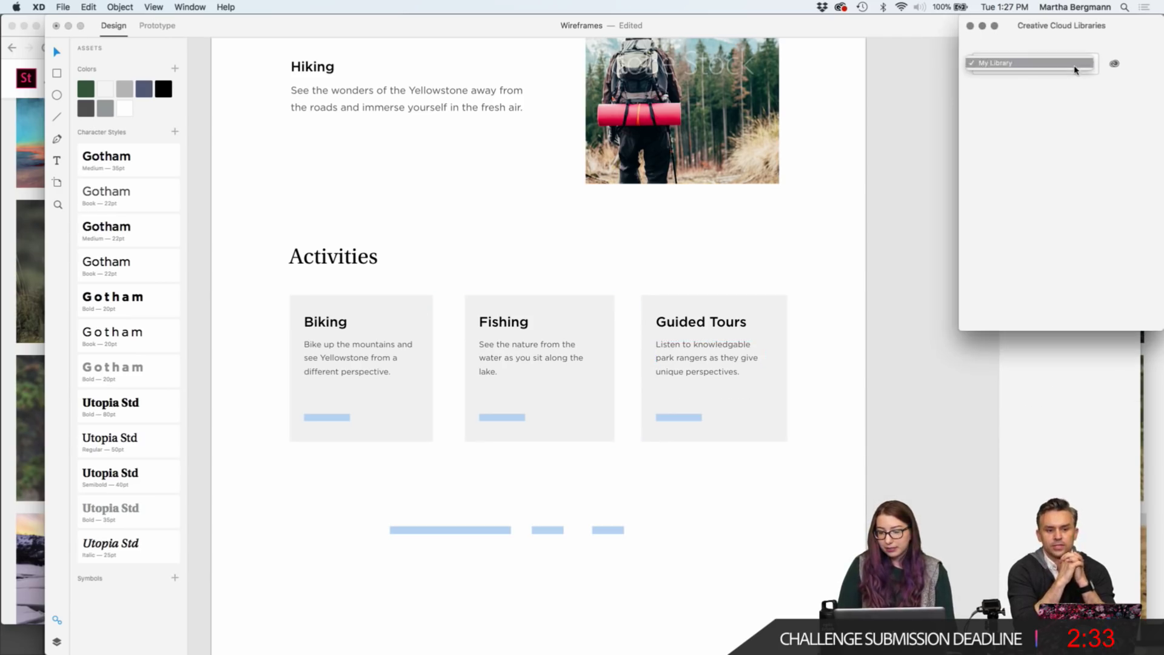
pyautogui.click(1038, 64)
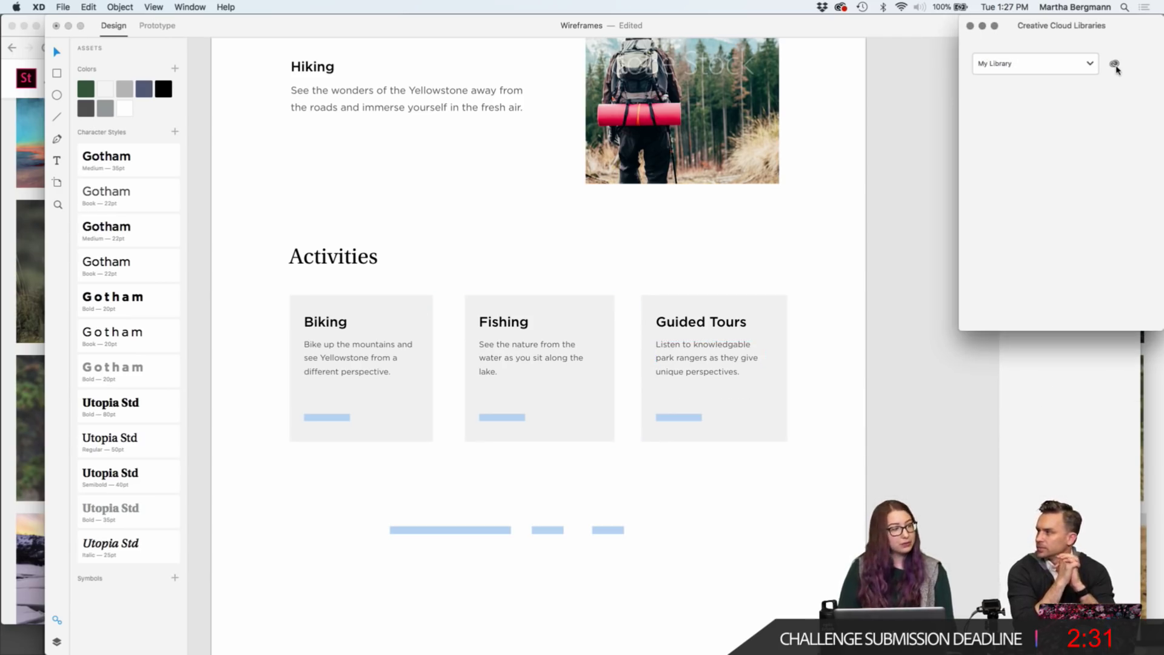
pyautogui.click(1070, 71)
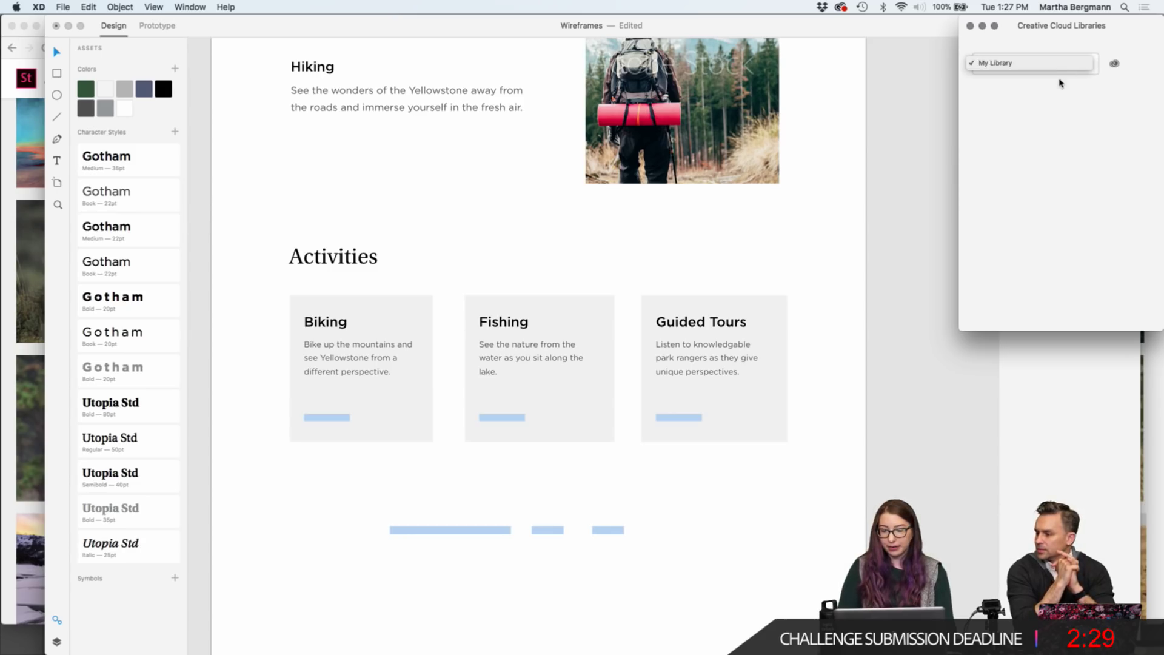
pyautogui.click(1049, 64)
pyautogui.moveTo(1064, 30); pyautogui.dragTo(978, 26)
pyautogui.click(869, 359)
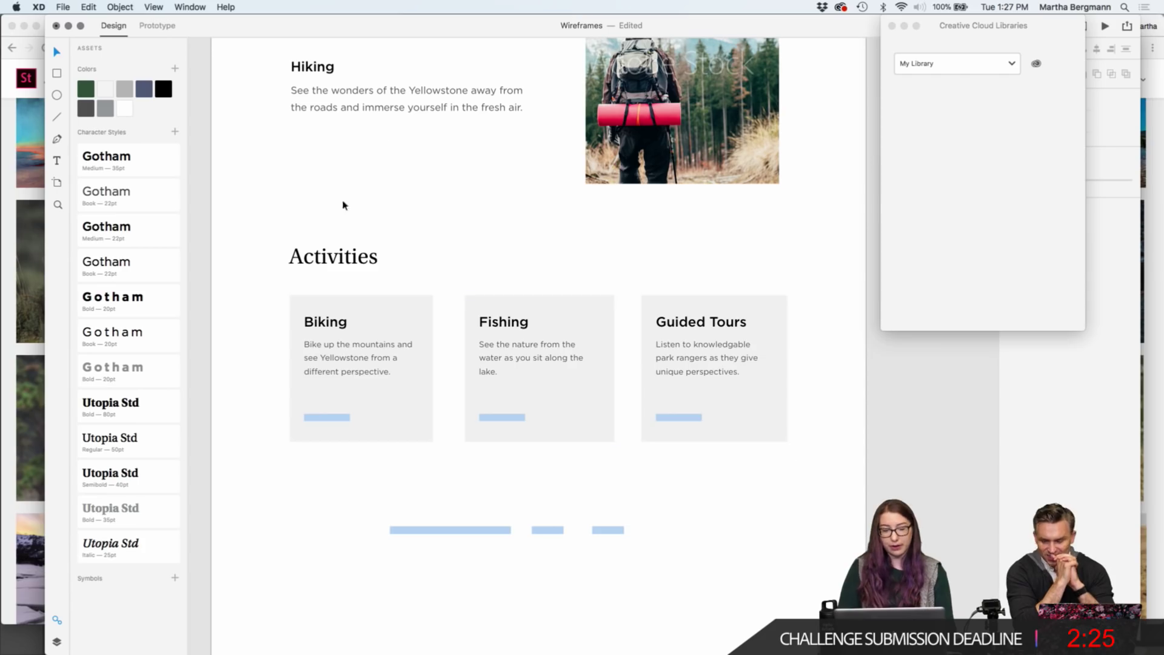
# Close and reopen the Creative Cloud Libraries window to reload My Library.
pyautogui.press('super+minus')
pyautogui.scroll(10, 328, 306)
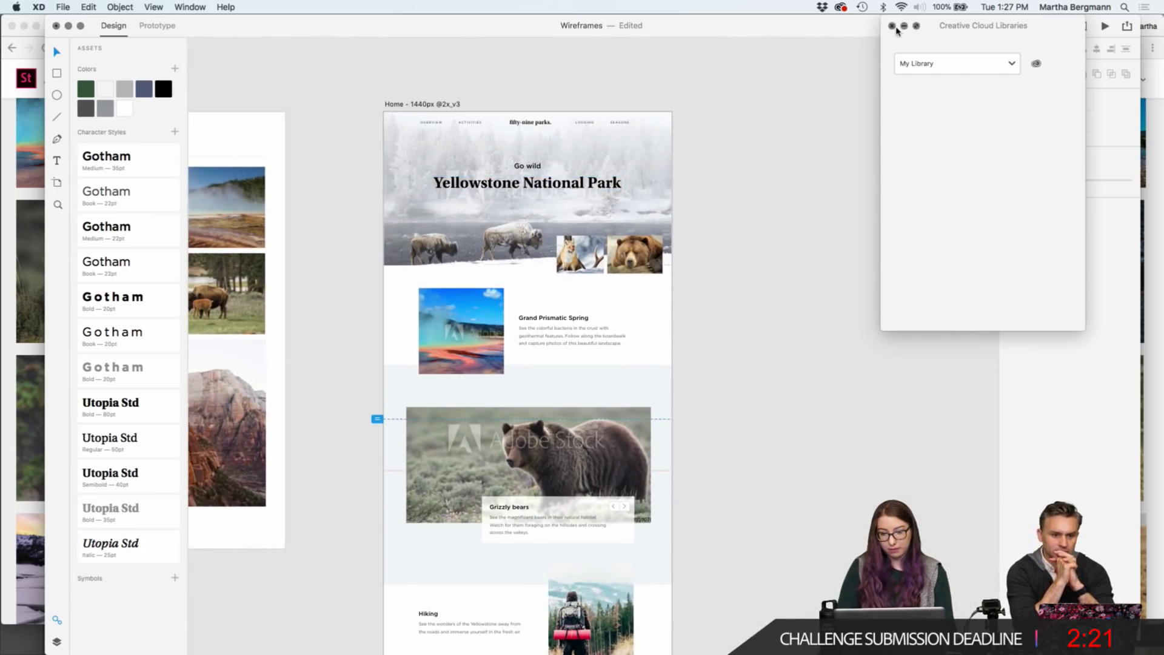
pyautogui.click(892, 27)
pyautogui.click(891, 26)
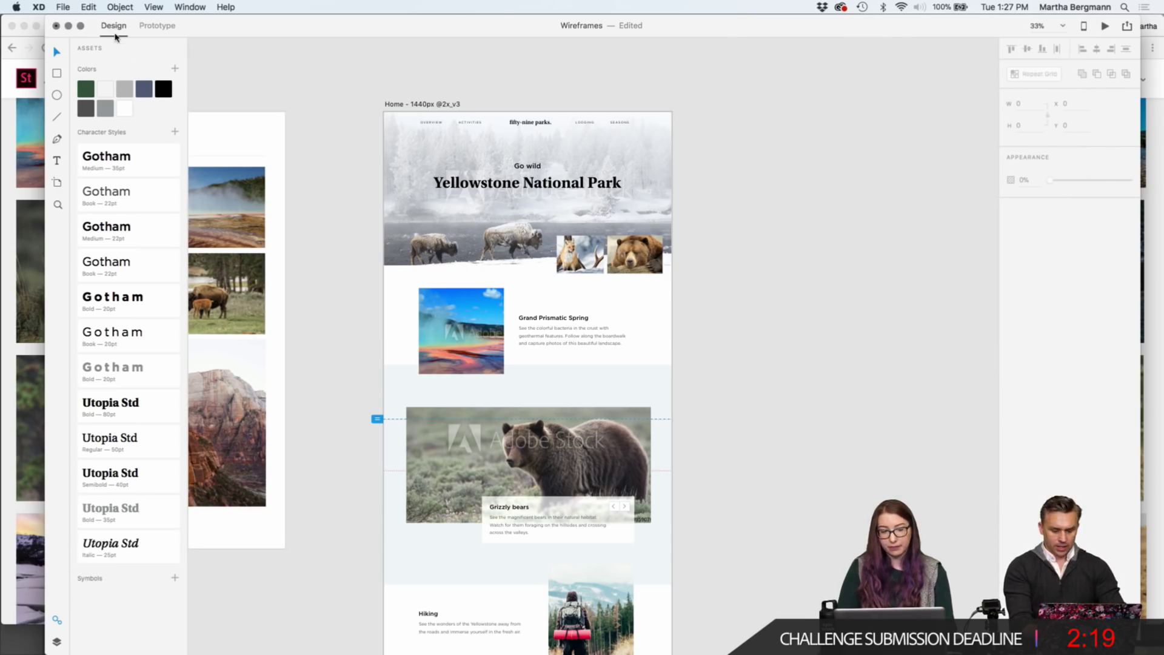
pyautogui.click(88, 7)
pyautogui.click(112, 68)
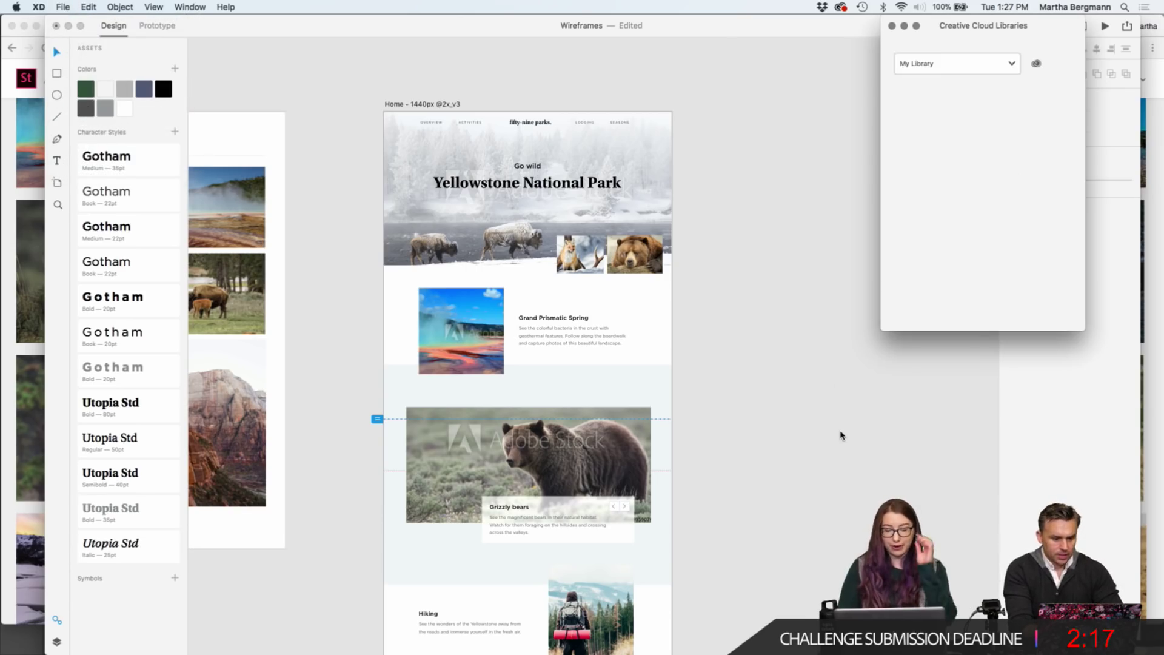
# Replace the large grizzly bear photo with the brighter, color-edited version of it from My Library.
pyautogui.scroll(-5, 784, 476)
pyautogui.press('super+equal')
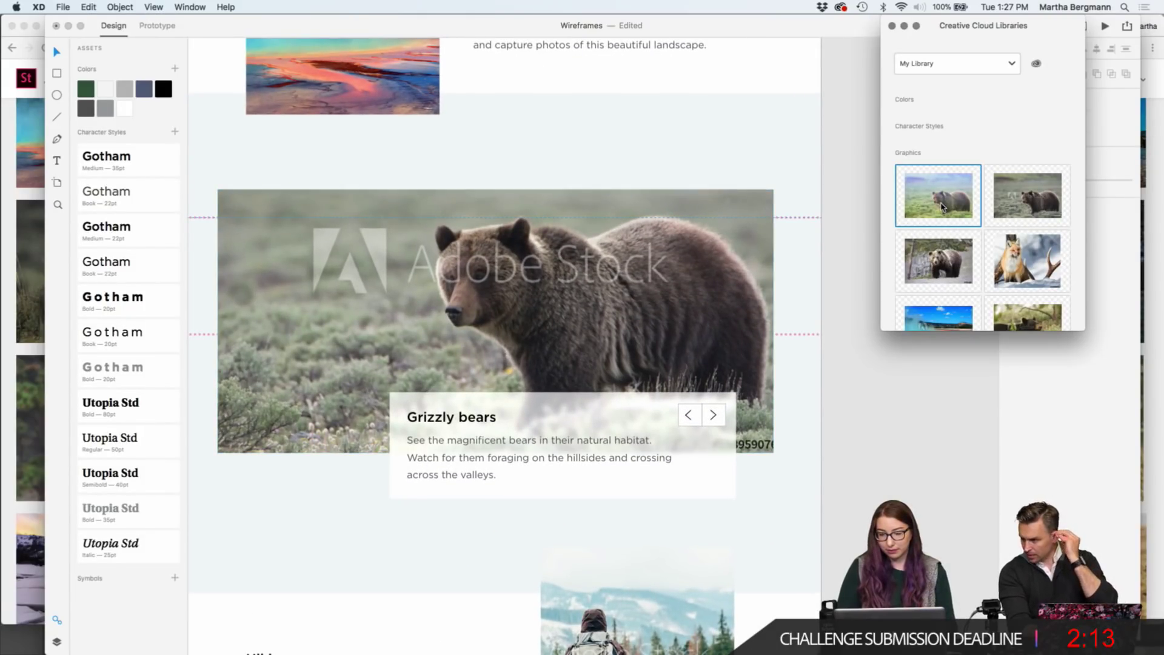
pyautogui.moveTo(943, 206); pyautogui.dragTo(648, 305)
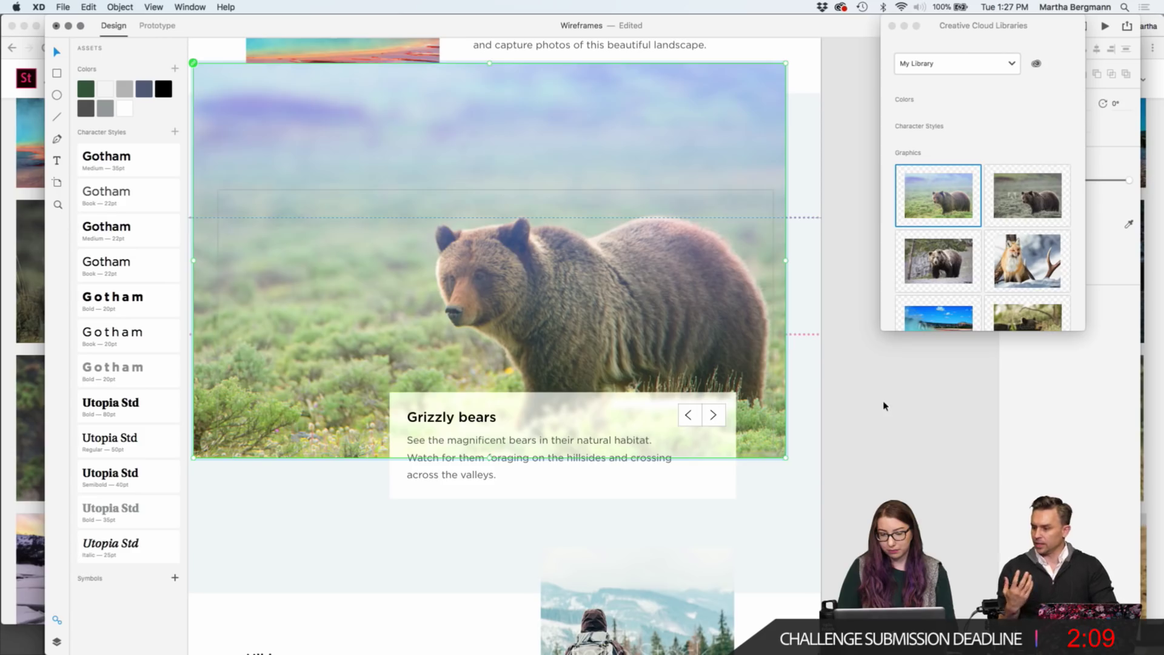
pyautogui.click(885, 406)
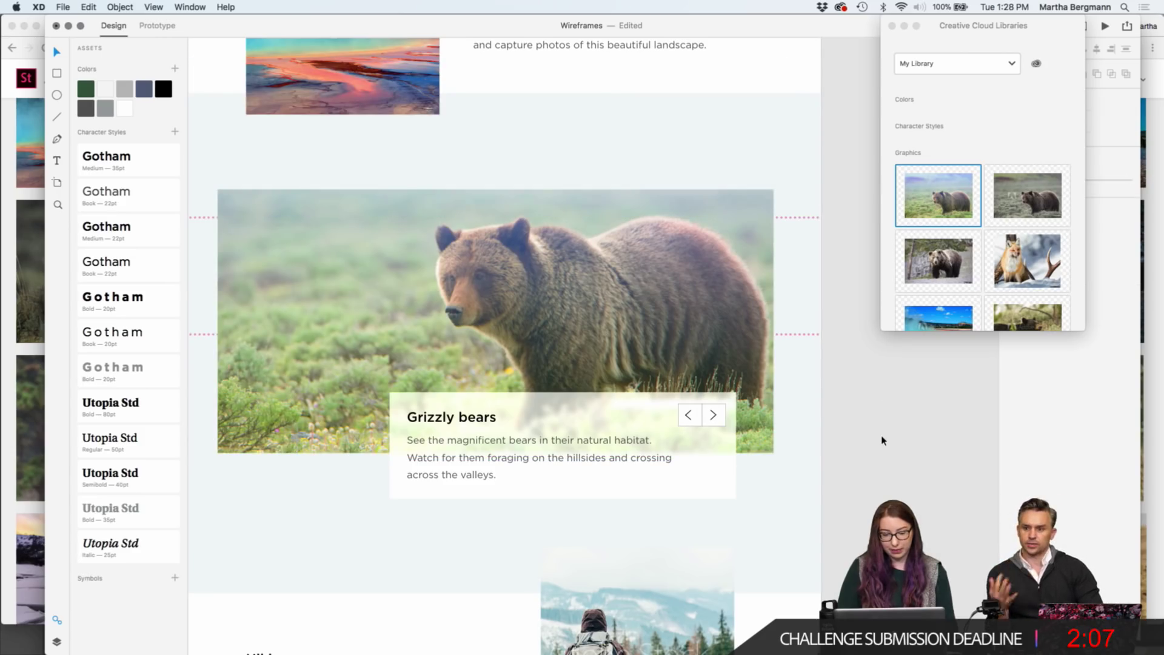
pyautogui.scroll(1, 882, 441)
pyautogui.press('super+minus')
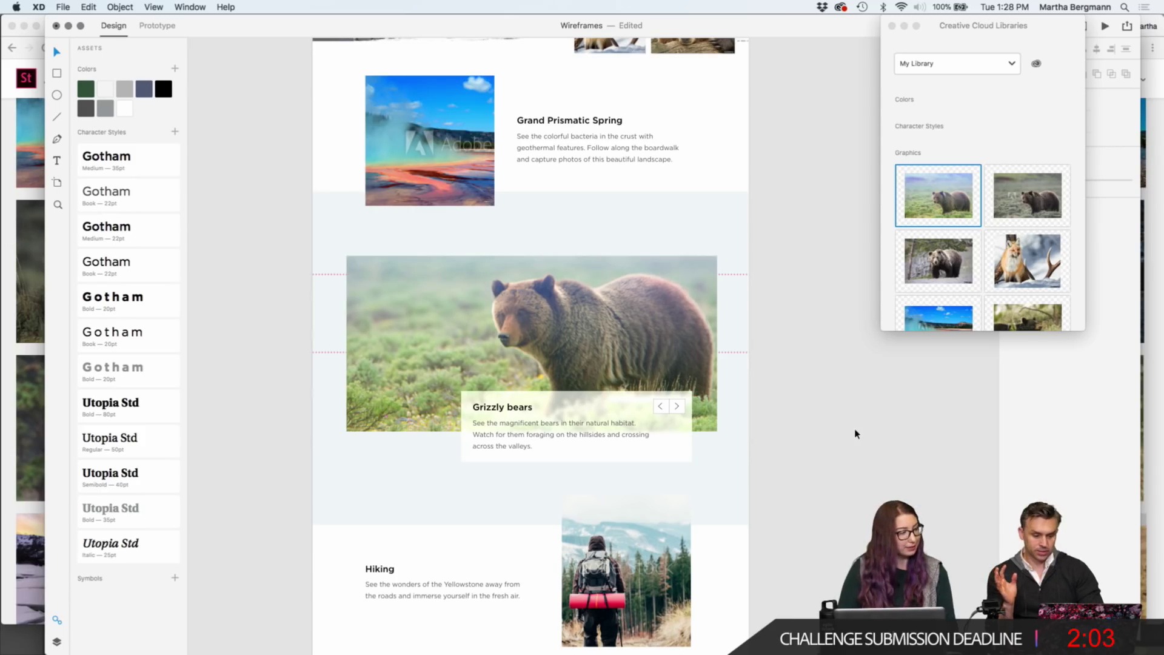
pyautogui.scroll(1, 933, 243)
pyautogui.click(937, 213)
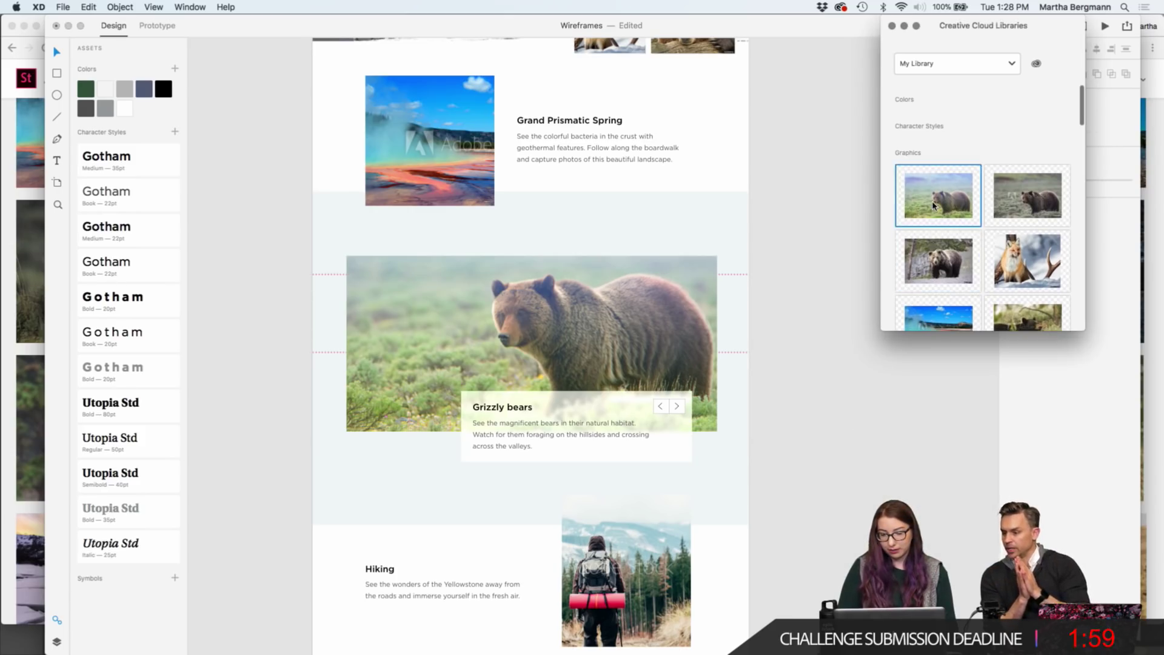
pyautogui.scroll(-3, 808, 371)
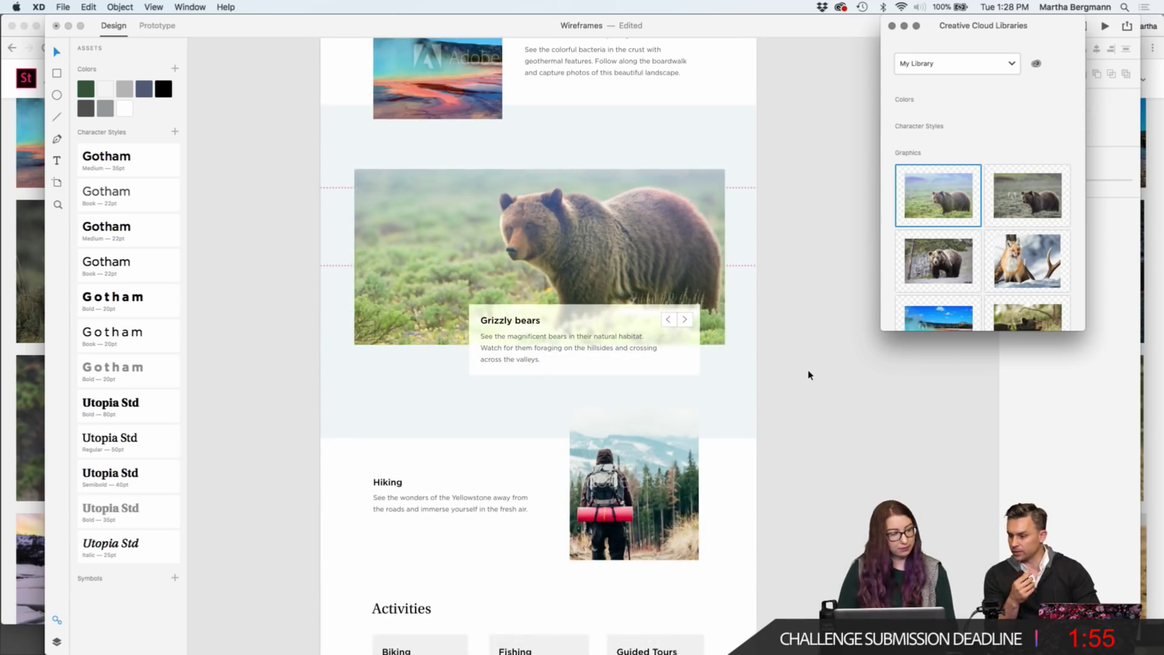
# Copy the "Caption text" sample from the style guide artboard and paste it beside the Activities heading.
pyautogui.scroll(-9, 808, 374)
pyautogui.scroll(-5, 808, 374)
pyautogui.scroll(5, 808, 375)
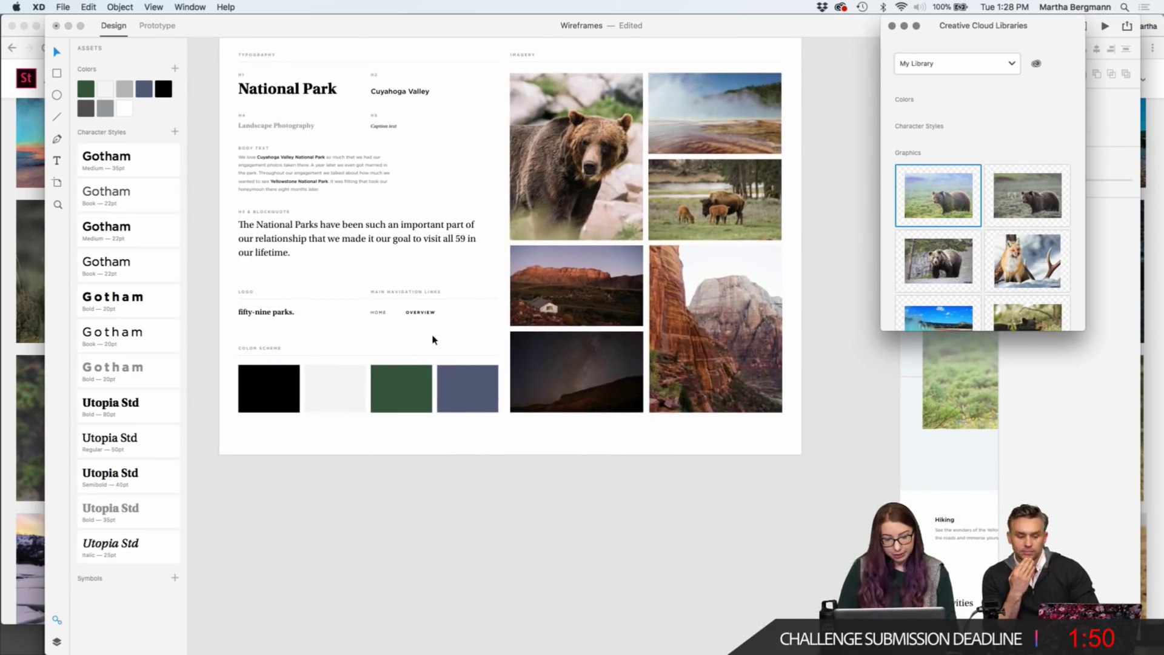
pyautogui.click(383, 129)
pyautogui.click(394, 129)
pyautogui.scroll(-10, 532, 481)
pyautogui.press('super+equal')
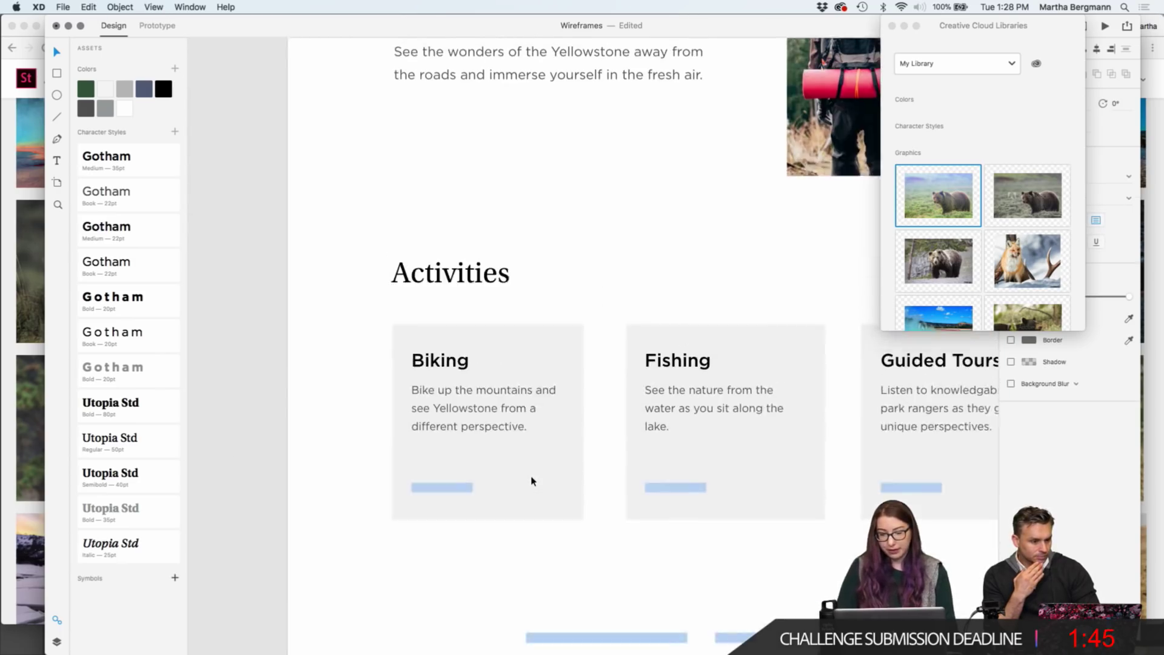
pyautogui.press('super+v')
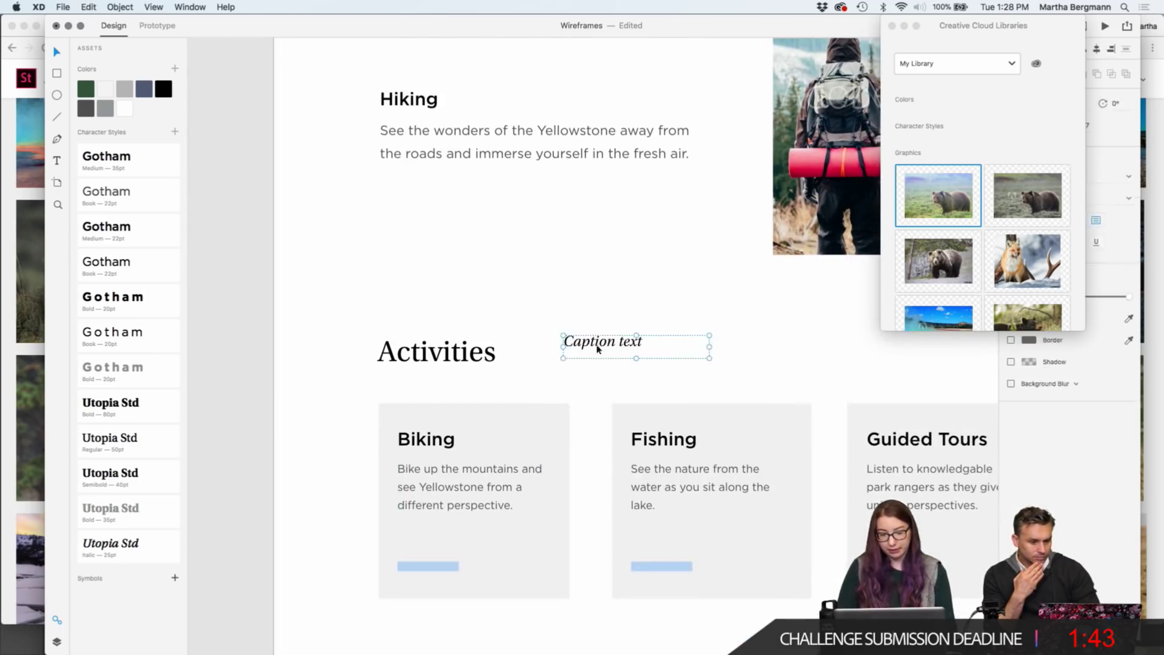
# Place the caption text below the Hiking paragraph, change it to "Learn more", and move the Creative Cloud Libraries window off the artboard.
pyautogui.moveTo(616, 350); pyautogui.dragTo(428, 199)
pyautogui.doubleClick(426, 199)
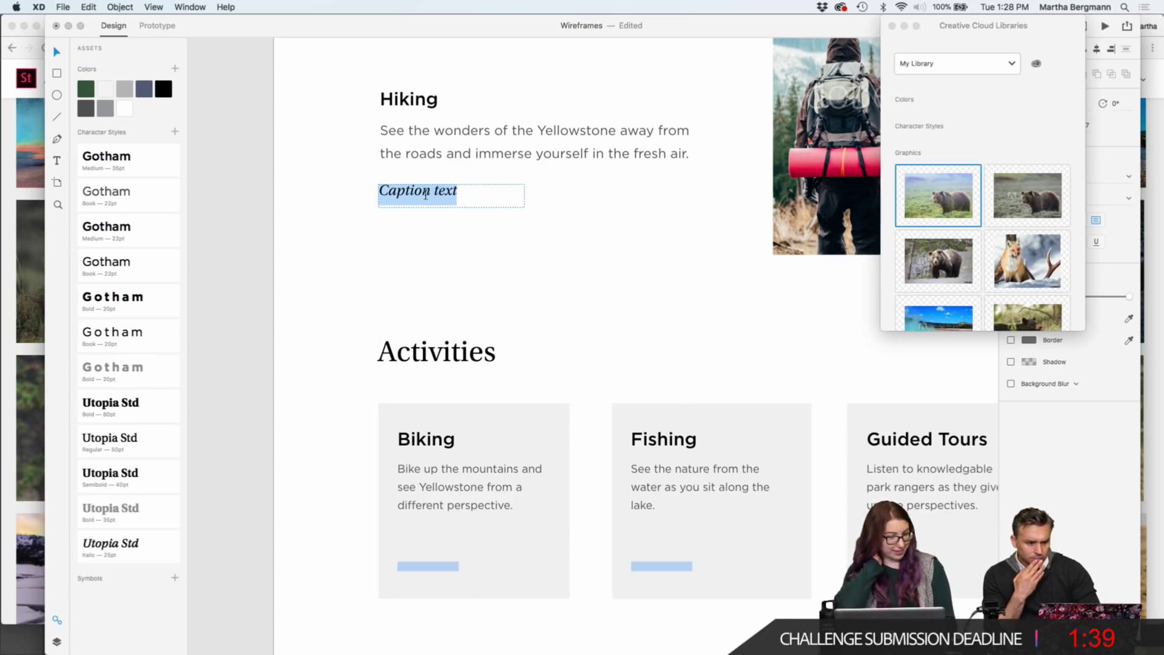
pyautogui.write('Learn more')
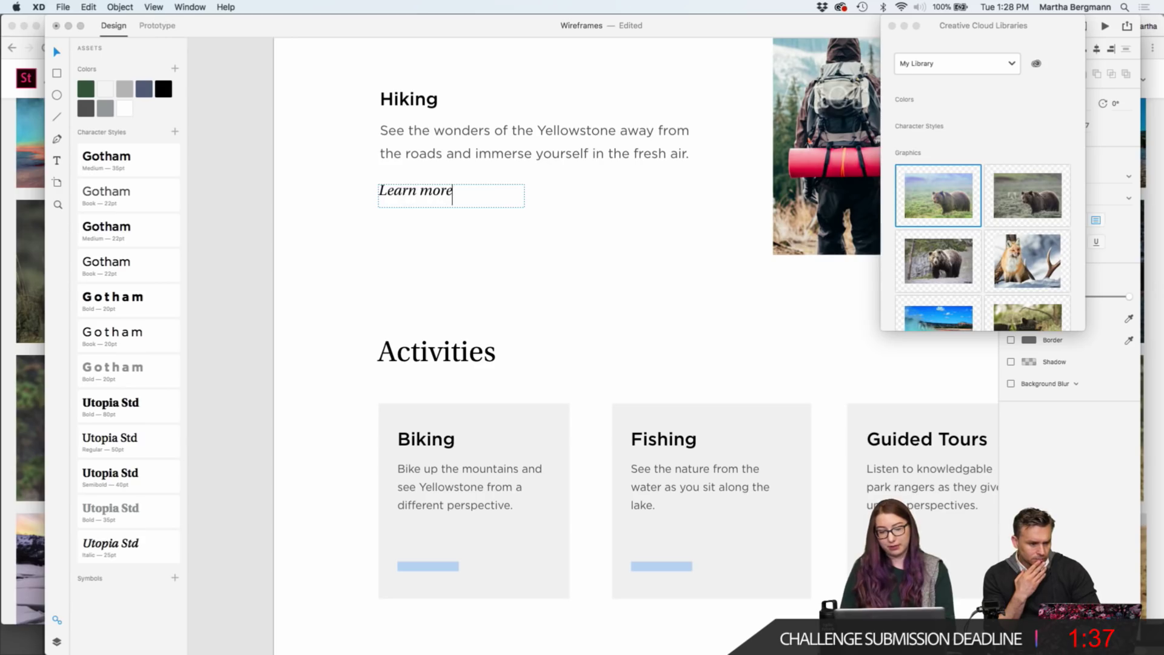
pyautogui.press('Escape')
pyautogui.click(467, 265)
pyautogui.moveTo(999, 26); pyautogui.dragTo(1120, 431)
# Change the wording of the italic caption below the Hiking paragraph to "Discover trails".
pyautogui.click(416, 192)
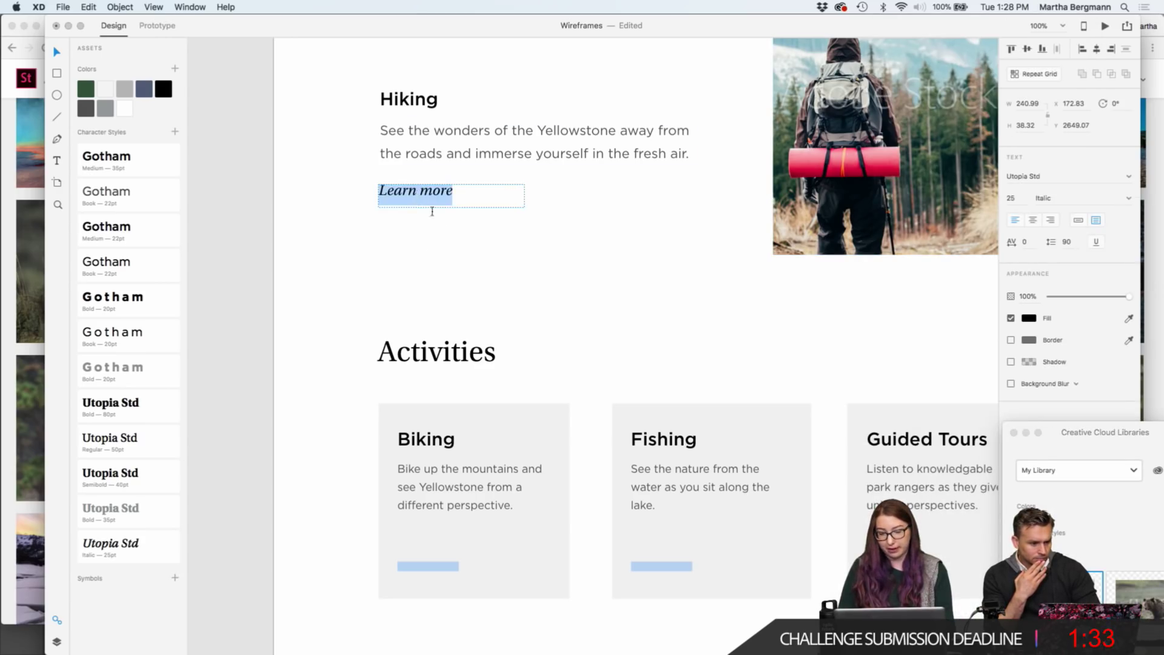
pyautogui.doubleClick(437, 198)
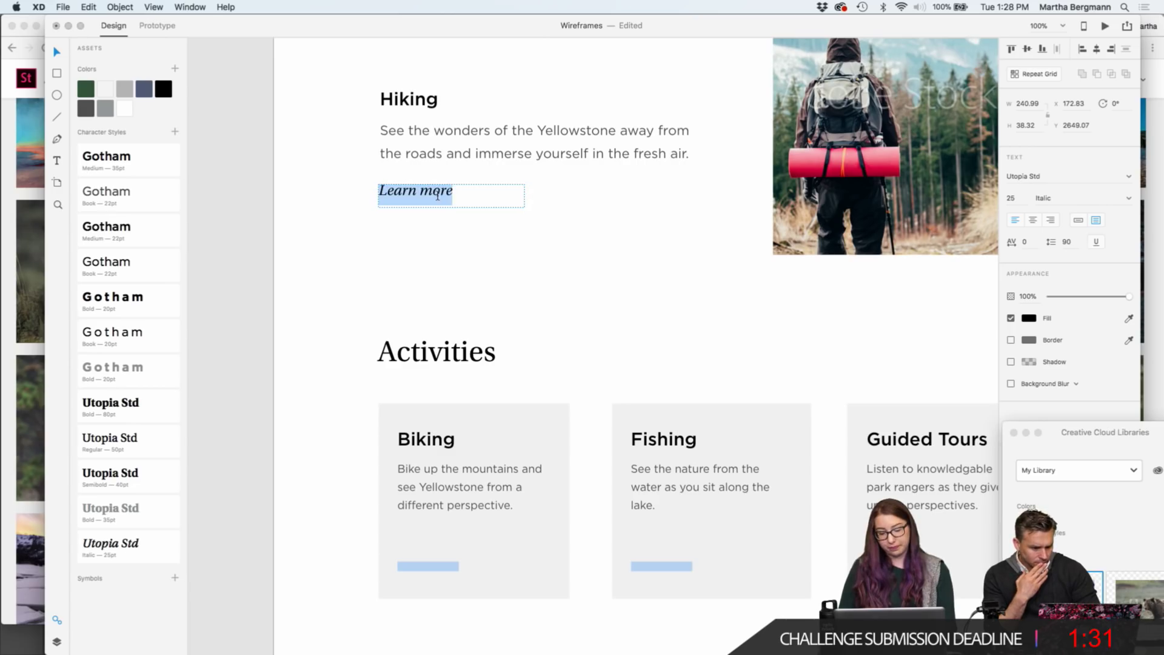
pyautogui.write('disvoe')
pyautogui.press('BackSpace')
pyautogui.press('BackSpace')
pyautogui.press('BackSpace')
pyautogui.press('BackSpace')
pyautogui.press('BackSpace')
pyautogui.press('BackSpace')
pyautogui.write('Discover')
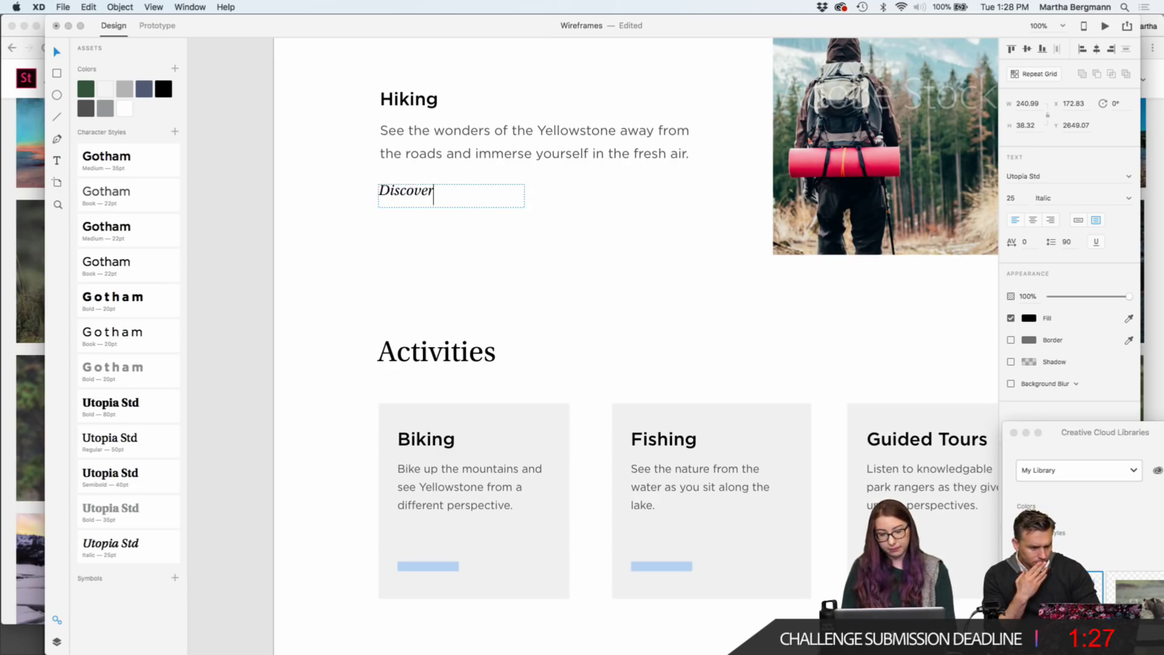
pyautogui.write(' trails')
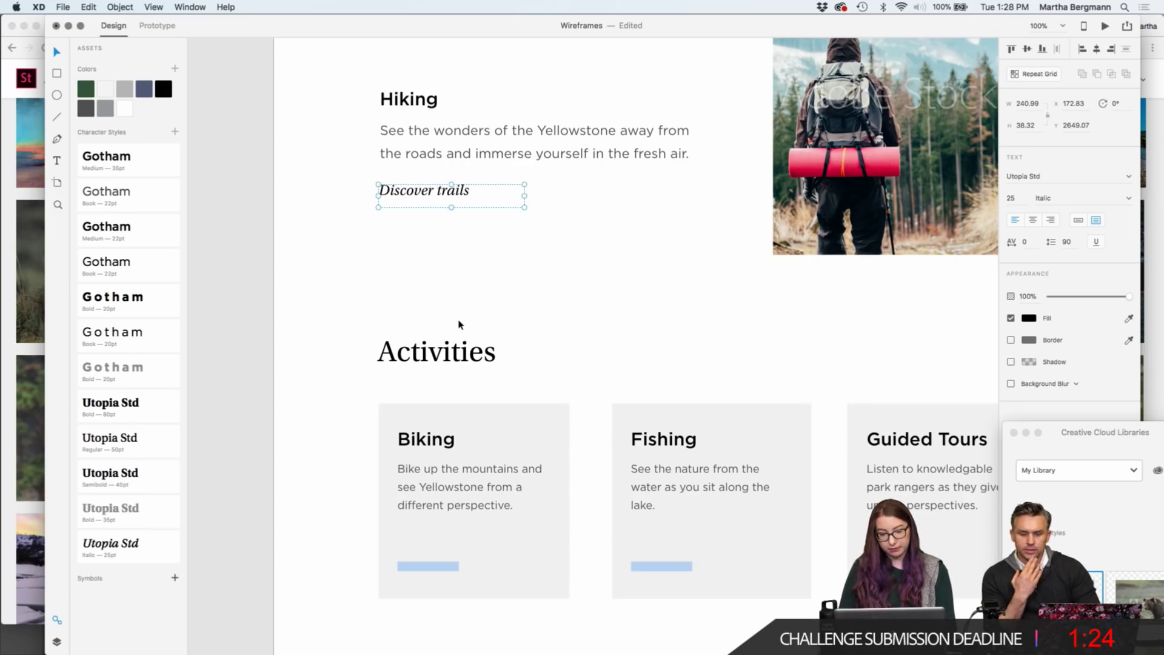
pyautogui.click(437, 271)
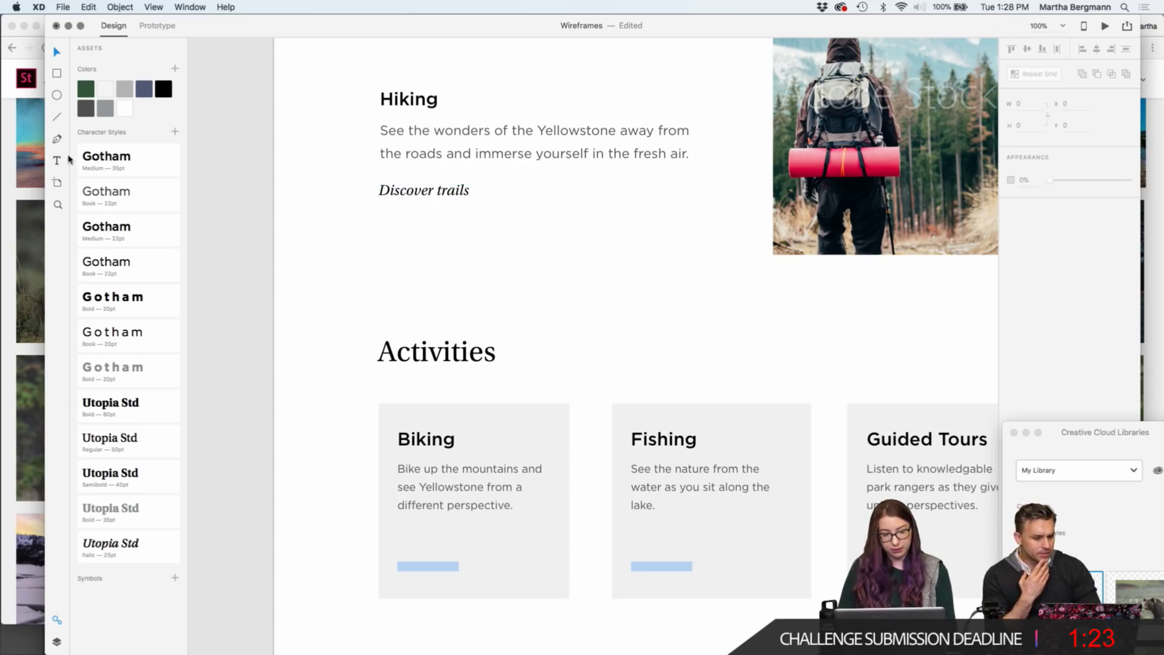
# Copy the right-pointing arrow from the Grizzly bears card and paste it into the Hiking section.
pyautogui.scroll(10, 476, 221)
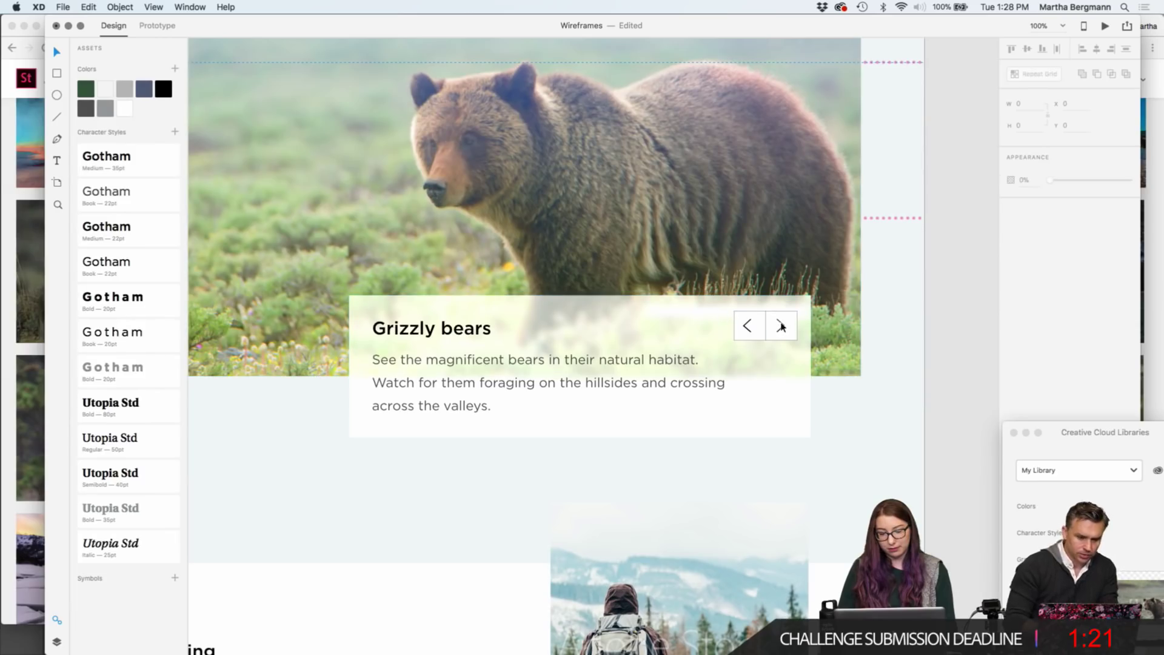
pyautogui.click(782, 326)
pyautogui.scroll(-5, 426, 468)
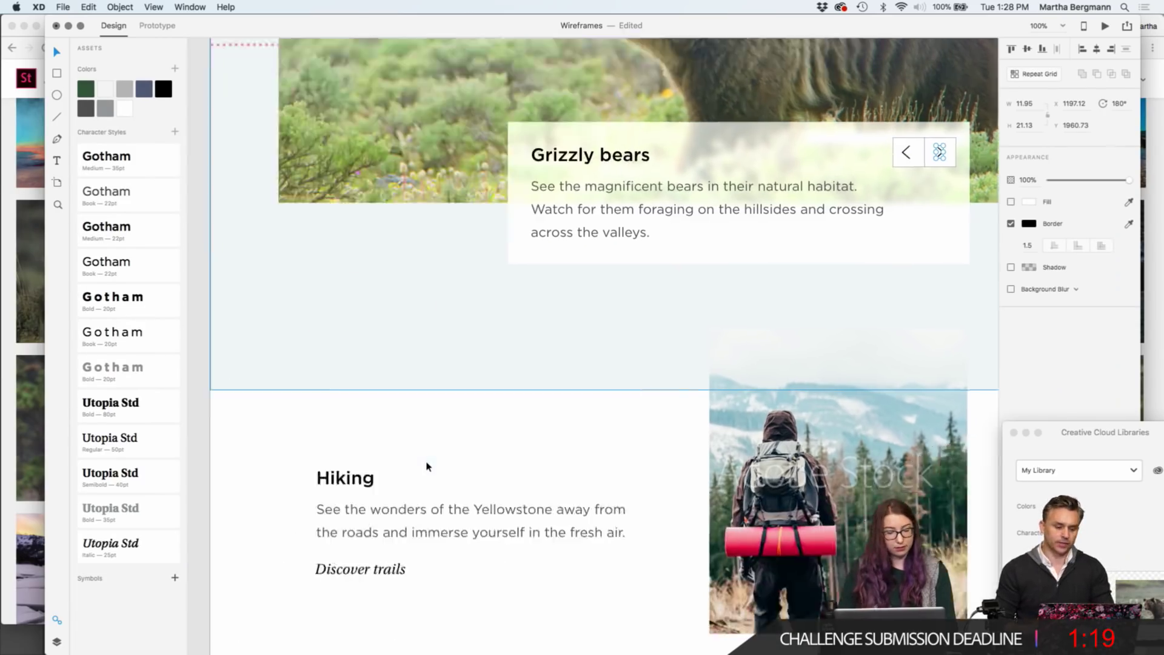
pyautogui.scroll(-3, 393, 466)
pyautogui.press('super+v')
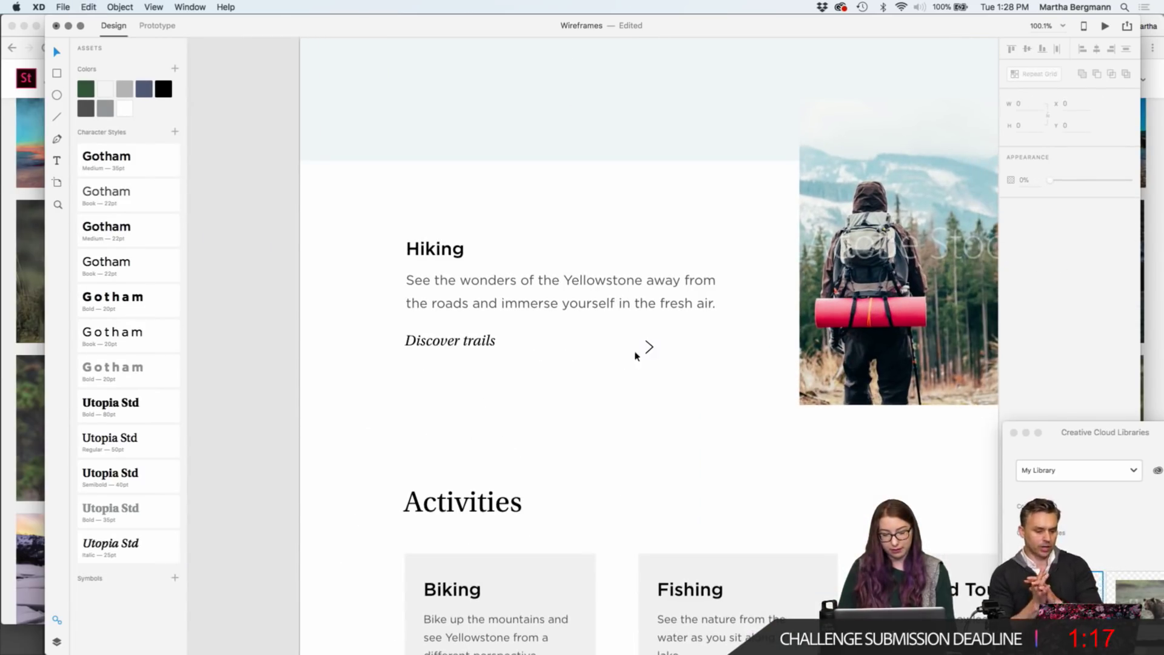
# Place the pasted arrow just after "Discover trails" and scale it down to about 7.4 by 13.2.
pyautogui.moveTo(655, 350); pyautogui.dragTo(515, 341)
pyautogui.press('super+equal')
pyautogui.moveTo(363, 346); pyautogui.dragTo(351, 335)
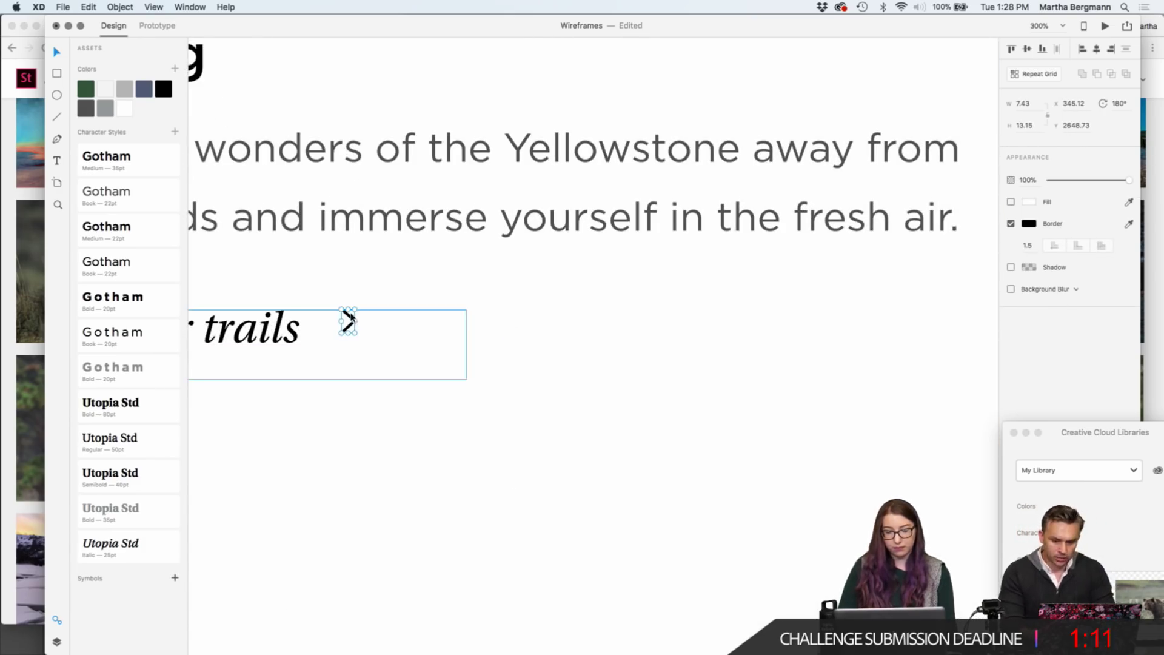
pyautogui.press('Down')
pyautogui.press('Down')
pyautogui.press('super+1')
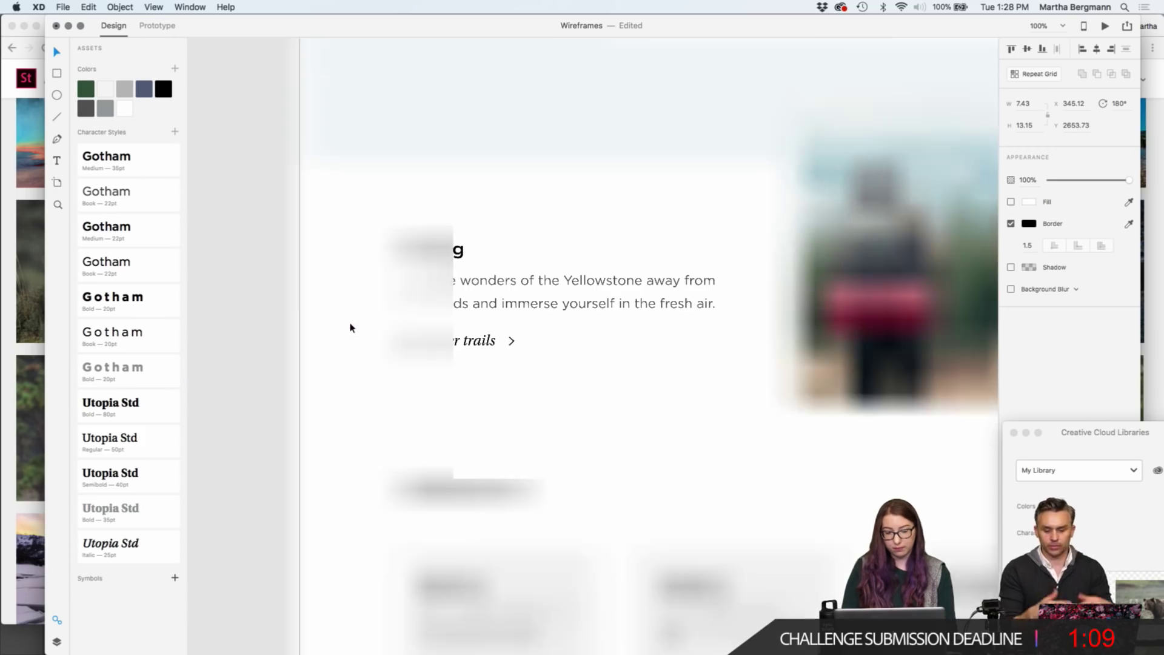
# Shorten the "Discover trails" text box to the height of its text and align it vertically with the arrow at their middles.
pyautogui.keyDown('shift'); pyautogui.click(424, 348); pyautogui.keyUp('shift')
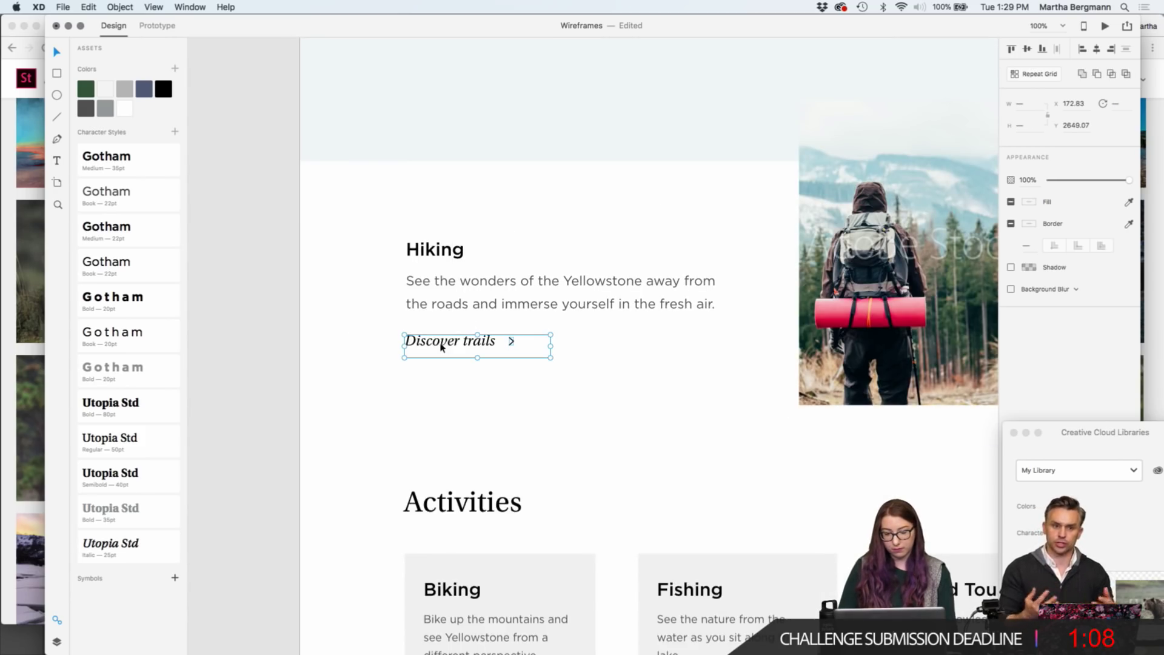
pyautogui.click(1029, 51)
pyautogui.click(665, 366)
pyautogui.click(509, 343)
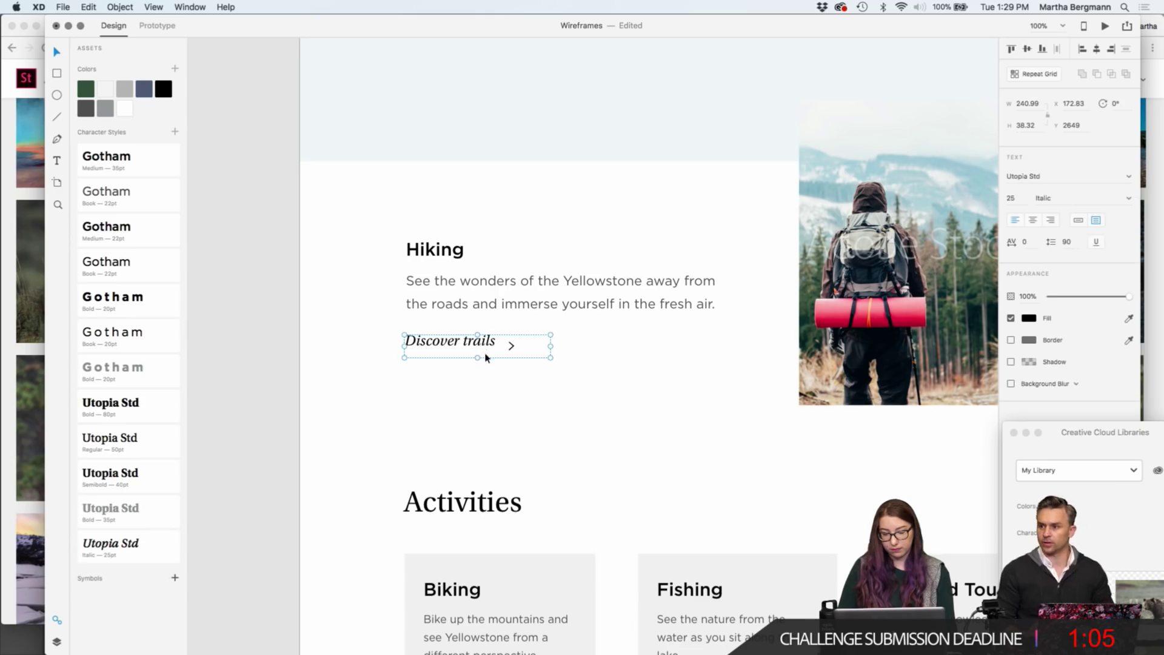
pyautogui.moveTo(478, 357); pyautogui.dragTo(478, 349)
pyautogui.moveTo(400, 331); pyautogui.dragTo(561, 371)
pyautogui.click(1028, 49)
pyautogui.click(674, 350)
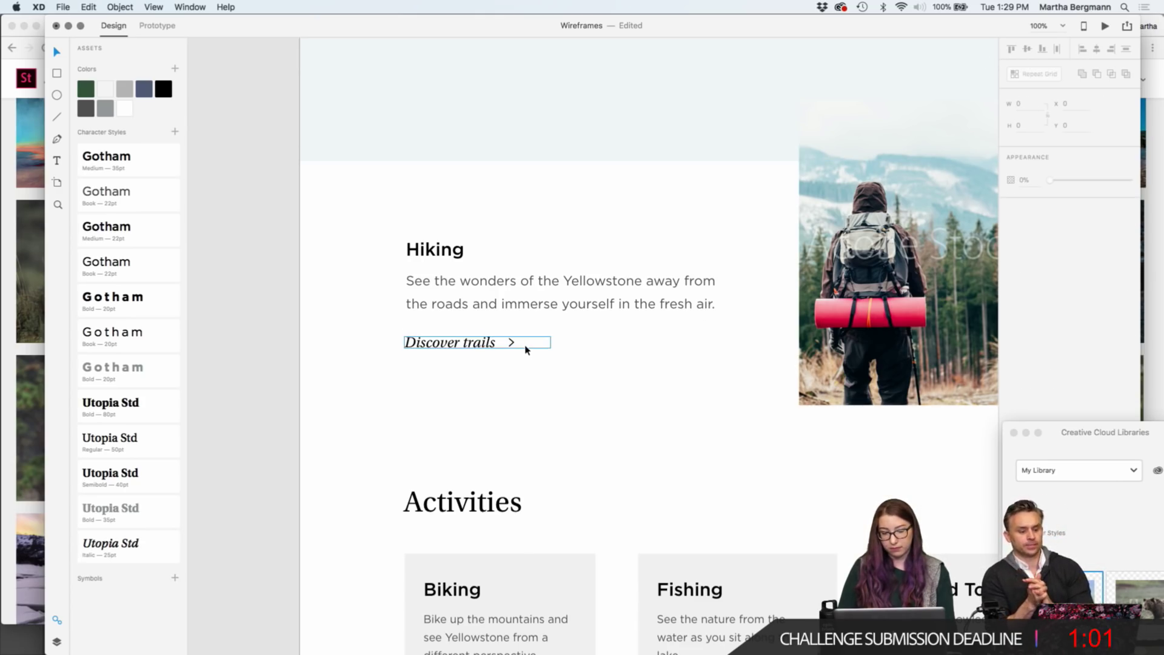
# Move the arrow slightly closer to the end of the "Discover trails" text.
pyautogui.click(511, 343)
pyautogui.moveTo(511, 344); pyautogui.dragTo(507, 343)
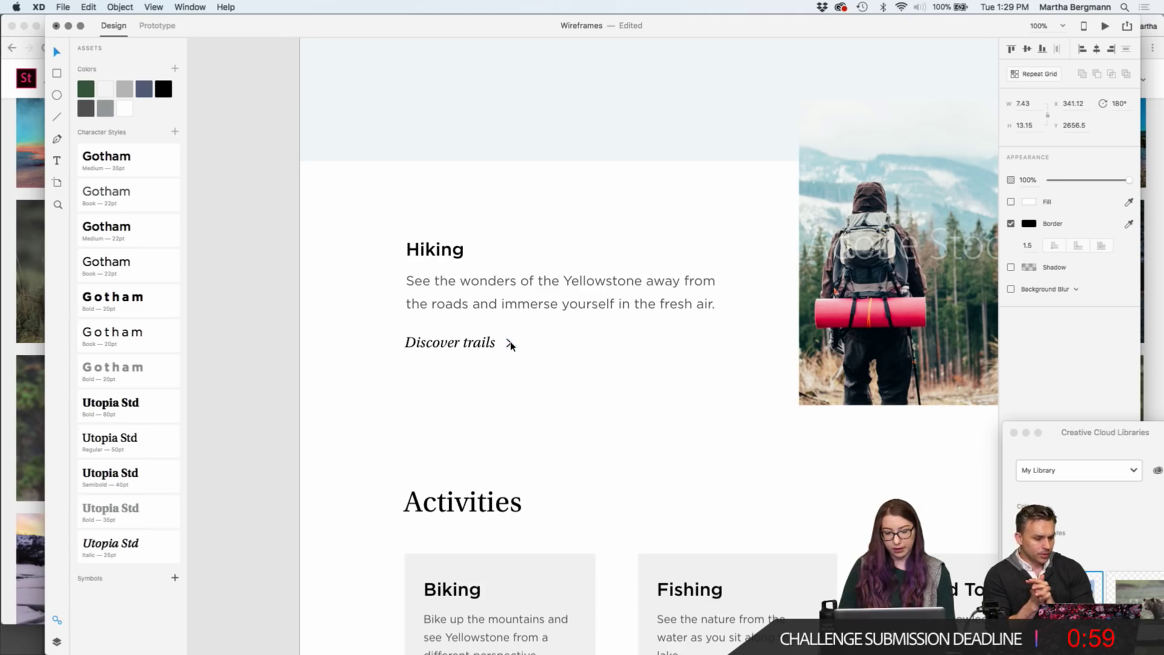
pyautogui.click(535, 368)
pyautogui.scroll(-3, 541, 386)
pyautogui.moveTo(548, 293); pyautogui.dragTo(420, 263)
pyautogui.press('super+g')
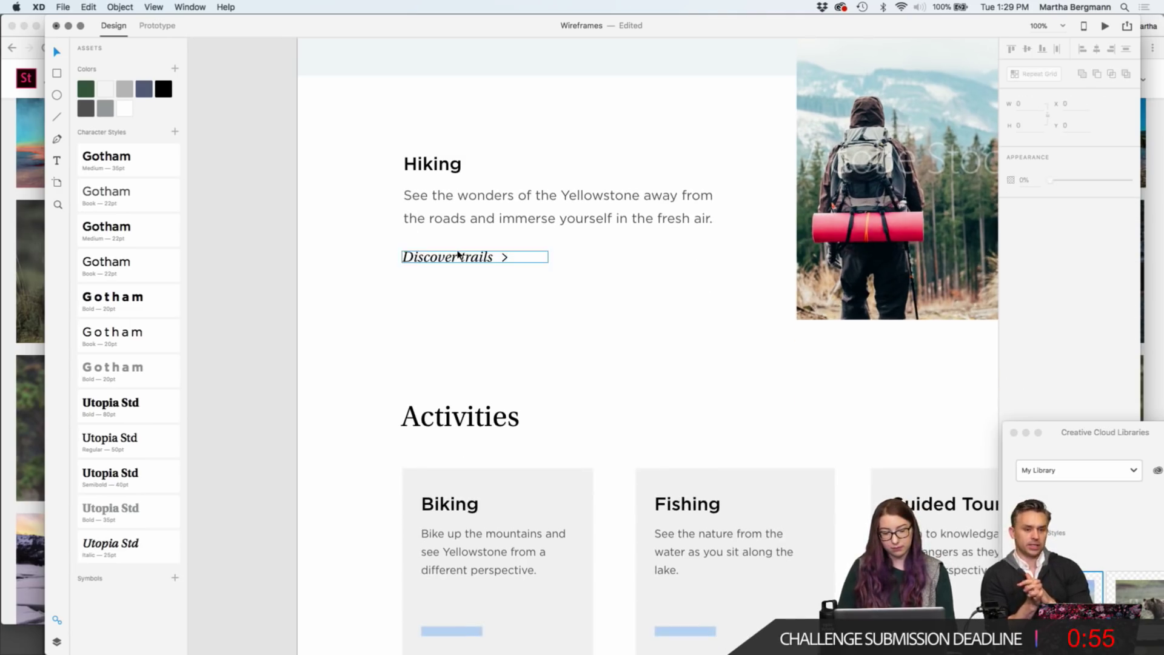
# Set the "Discover trails" font size to 20 and bring the arrow back next to the text.
pyautogui.click(1019, 195)
pyautogui.write('20')
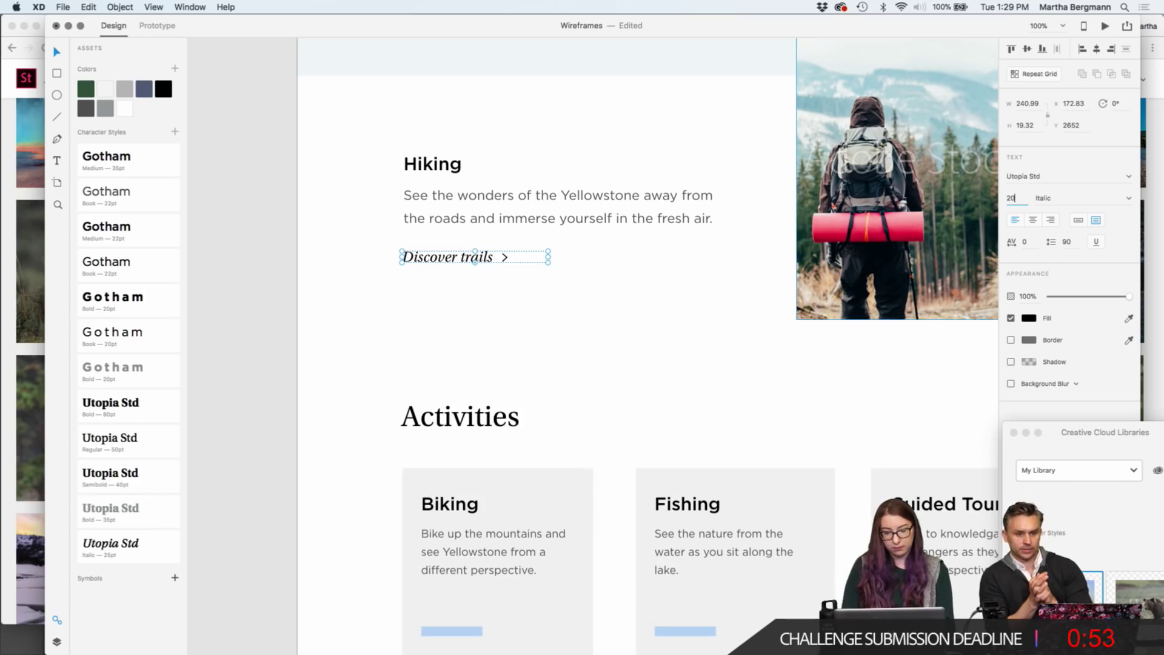
pyautogui.press('Return')
pyautogui.click(509, 257)
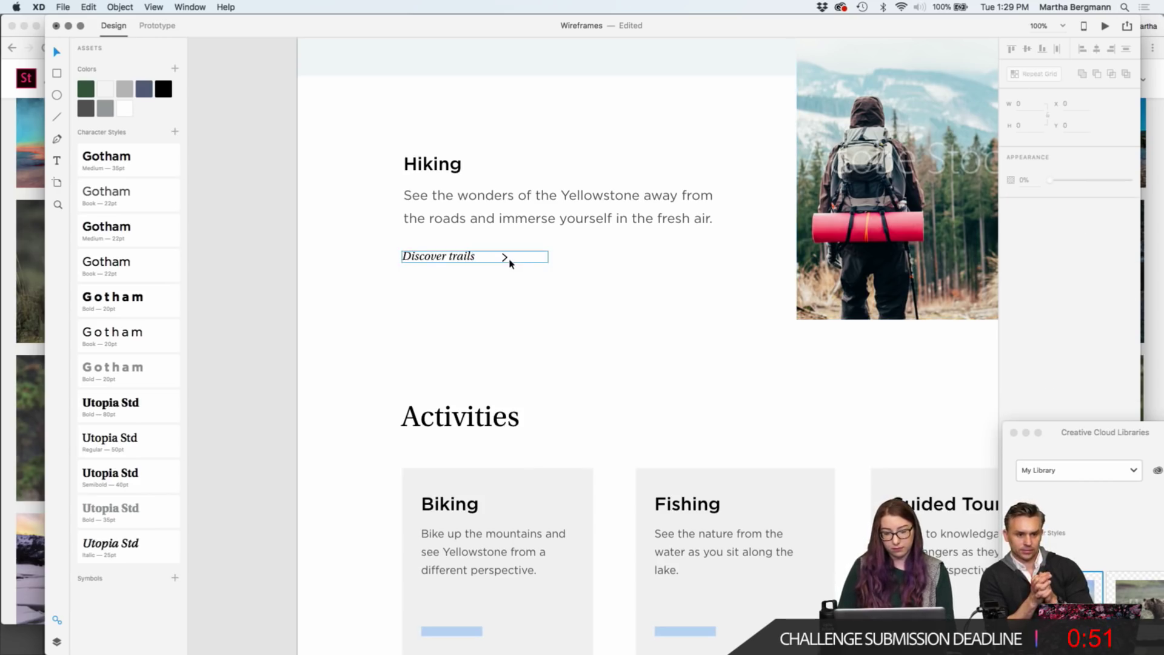
pyautogui.doubleClick(507, 257)
pyautogui.moveTo(507, 257); pyautogui.dragTo(483, 257)
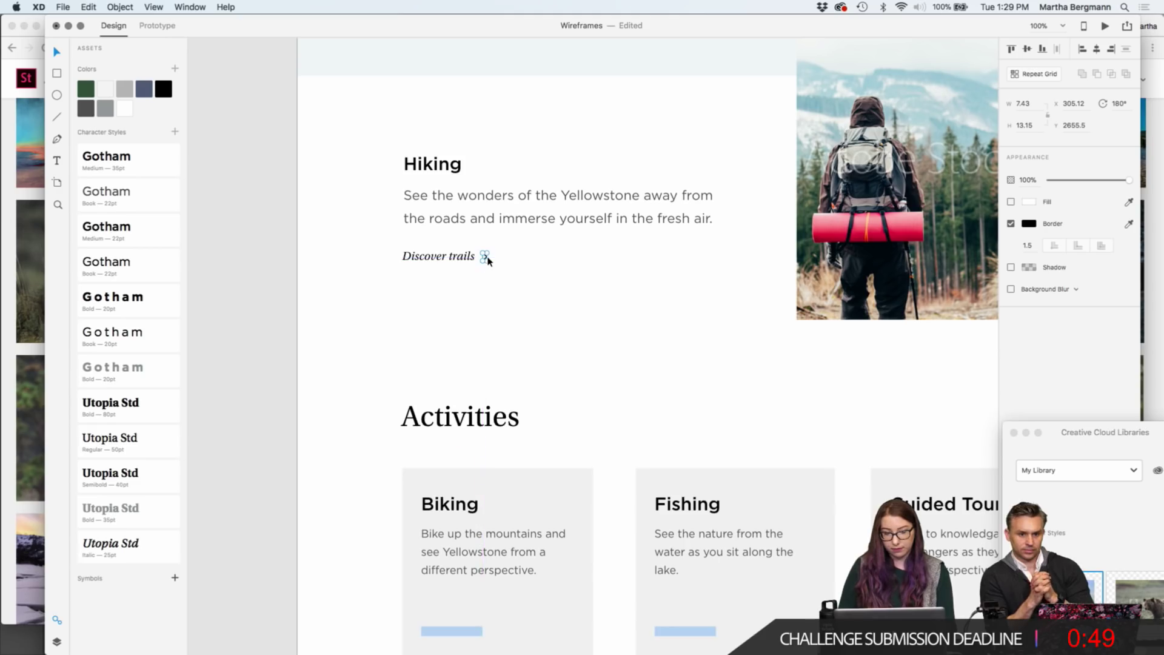
# Copy the "Discover trails" link with its arrow and paste it over the blue placeholder bar in the Biking card.
pyautogui.click(508, 297)
pyautogui.moveTo(507, 296); pyautogui.dragTo(400, 255)
pyautogui.press('super+c')
pyautogui.click(470, 310)
pyautogui.scroll(2, 471, 311)
pyautogui.click(476, 325)
pyautogui.scroll(-10, 475, 330)
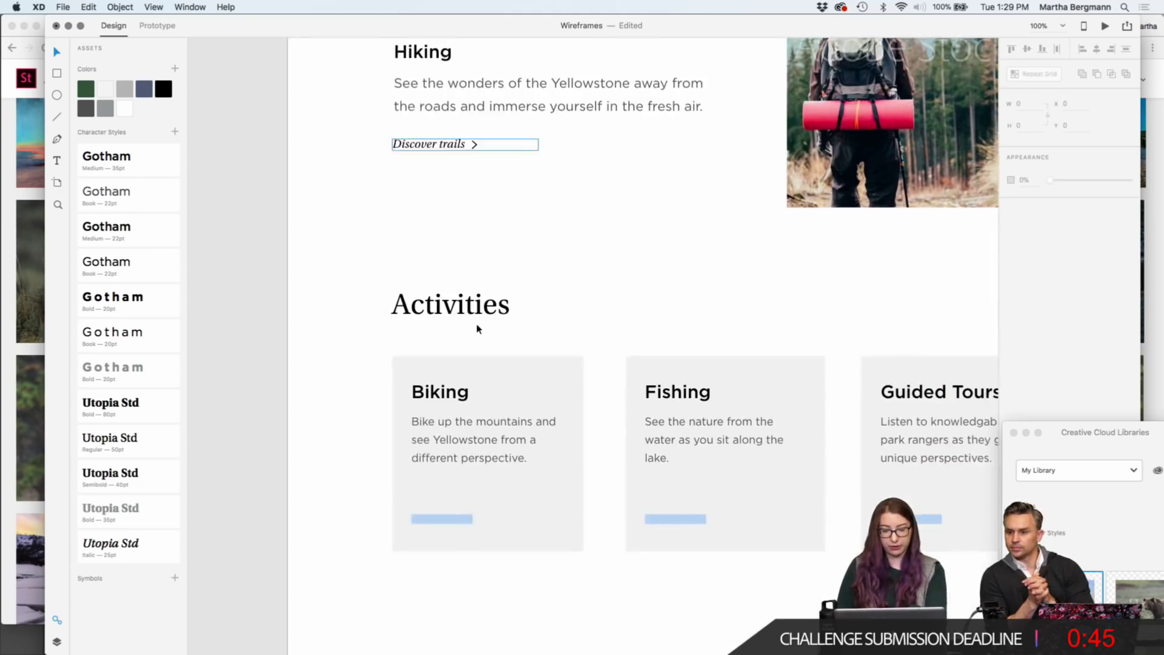
pyautogui.press('super+v')
pyautogui.moveTo(616, 346)
pyautogui.mouseDown()
pyautogui.moveTo(462, 322)
pyautogui.moveTo(471, 328)
pyautogui.mouseUp()
pyautogui.moveTo(482, 376); pyautogui.dragTo(434, 304)
pyautogui.click(450, 442)
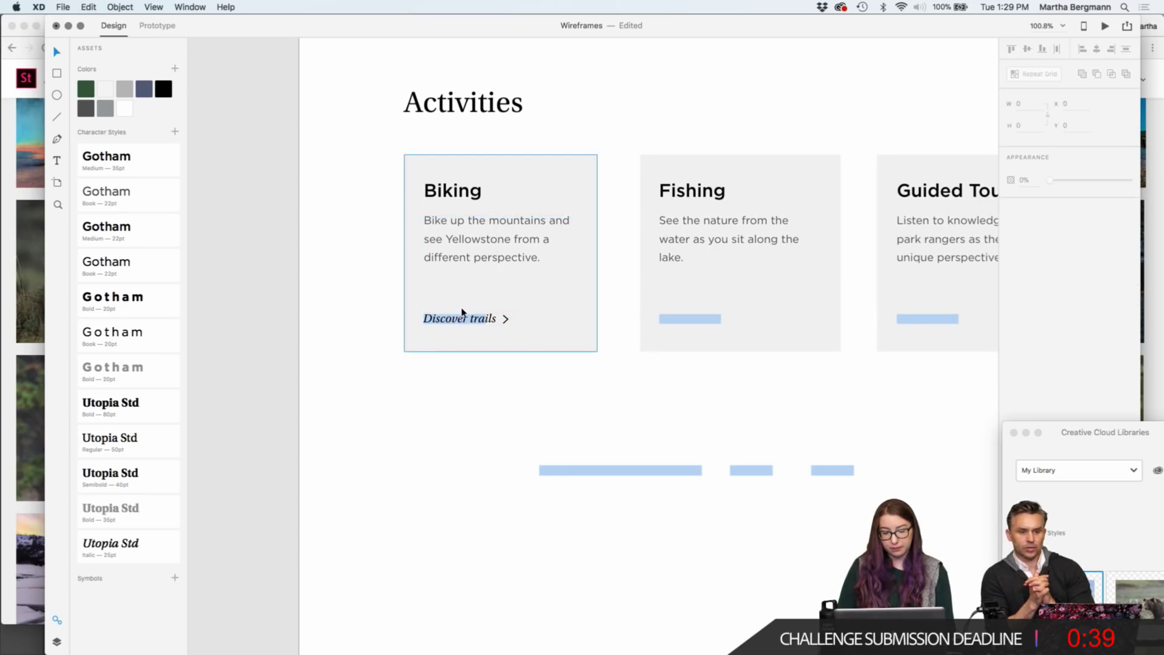
# Delete the blue placeholder bar behind the Biking card's link and line the link up with the card's text.
pyautogui.click(507, 320)
pyautogui.hotkey('shift', 'Right')
pyautogui.hotkey('shift', 'Right')
pyautogui.hotkey('shift', 'Right')
pyautogui.click(434, 322)
pyautogui.press('Delete')
pyautogui.click(489, 336)
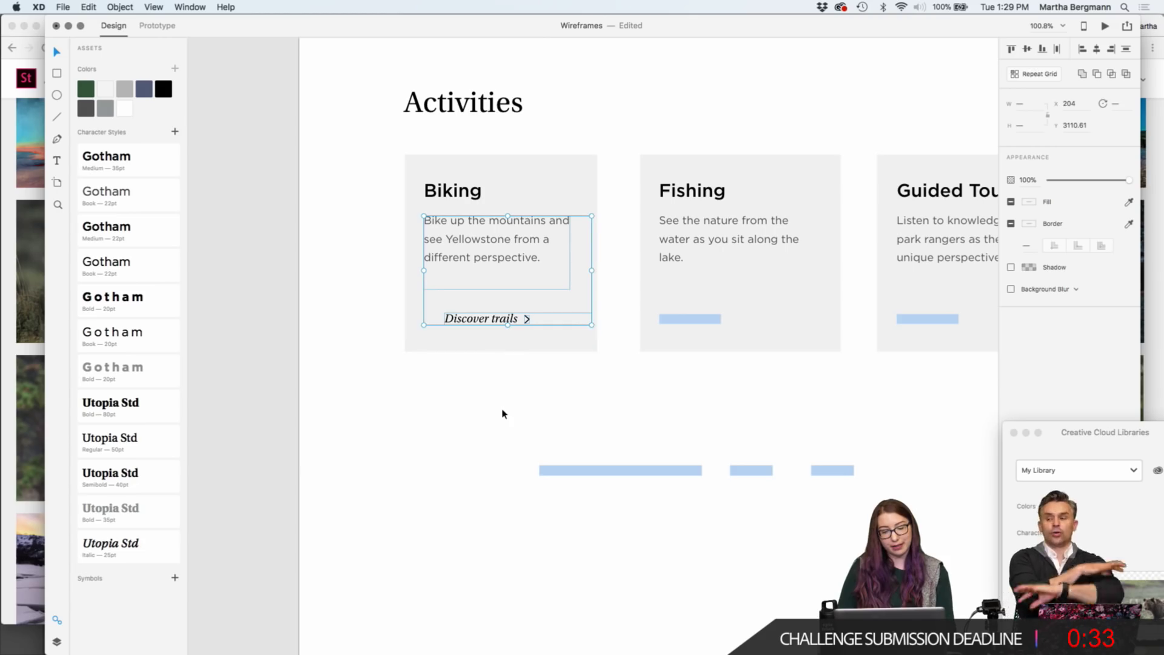
pyautogui.doubleClick(452, 322)
pyautogui.moveTo(452, 321); pyautogui.dragTo(432, 312)
pyautogui.click(390, 302)
# Replace the hero subtitle "Go wild" with "Plan your adventure" and save the document.
pyautogui.scroll(20, 390, 302)
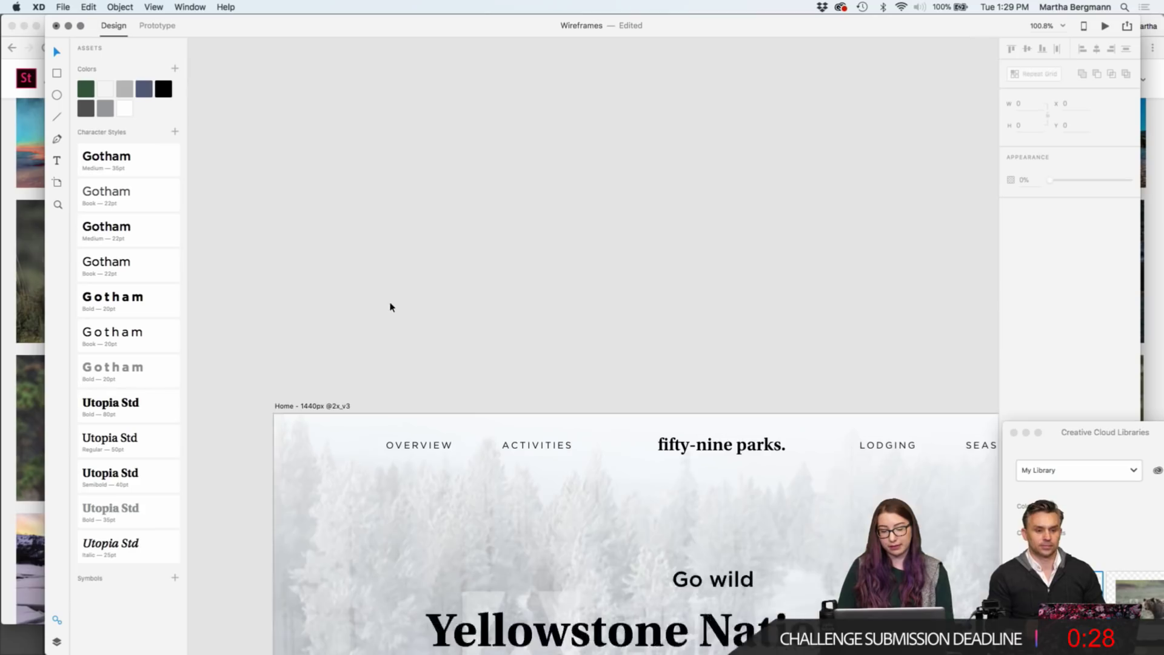
pyautogui.scroll(-5, 391, 306)
pyautogui.doubleClick(623, 417)
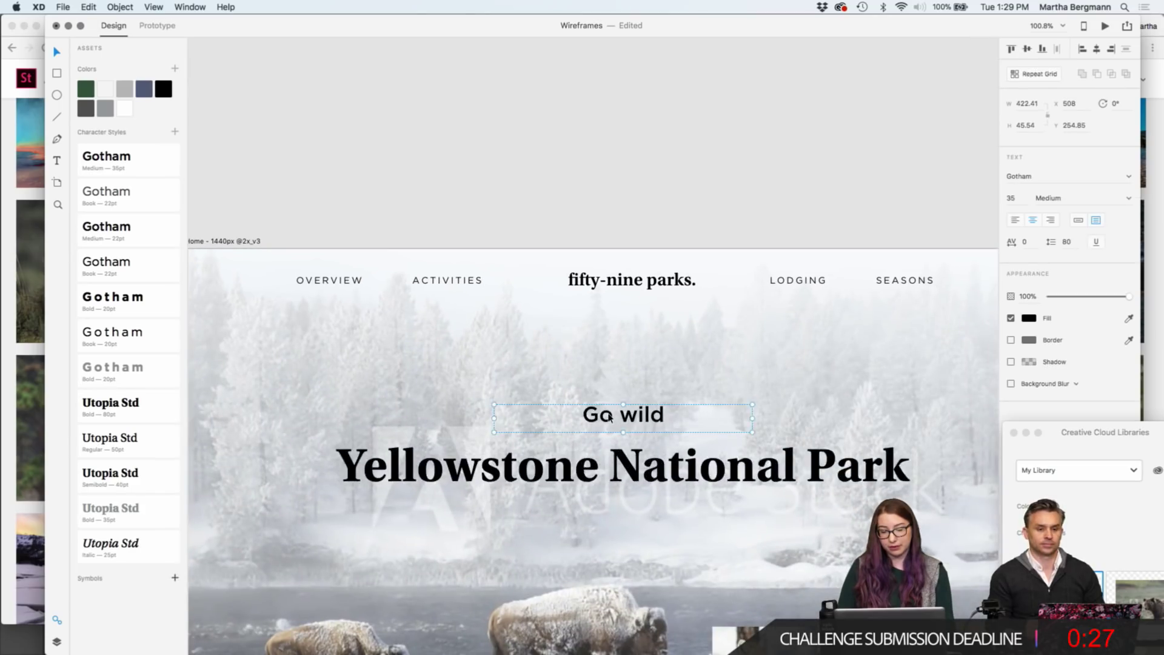
pyautogui.write('Plan yo')
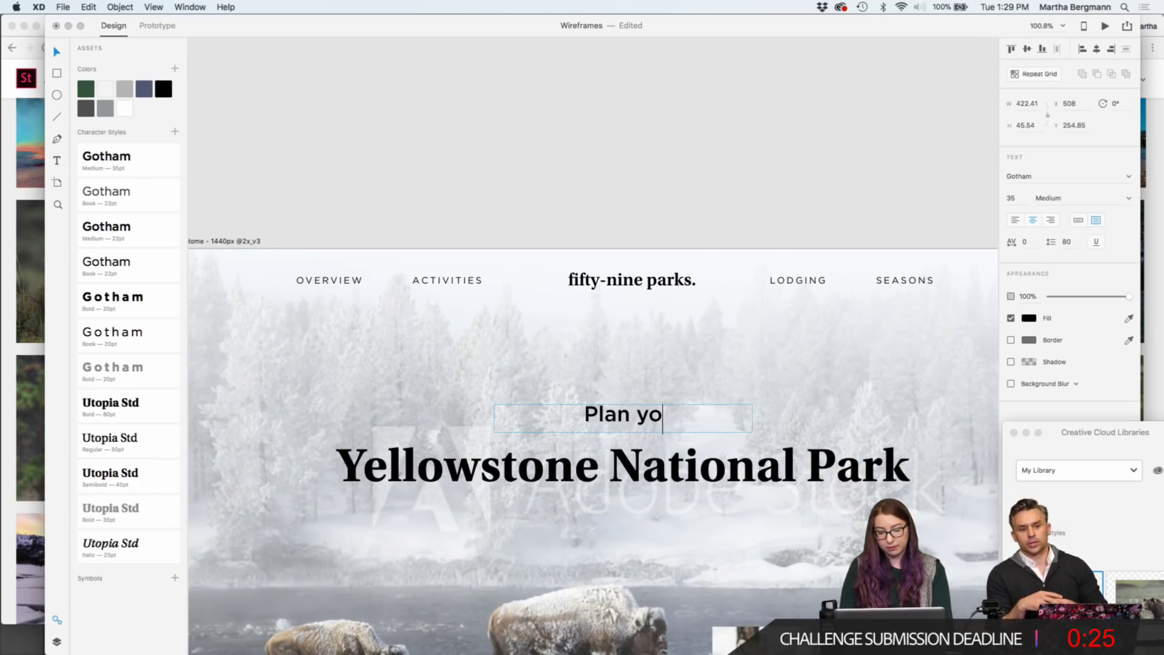
pyautogui.write('ur adventure')
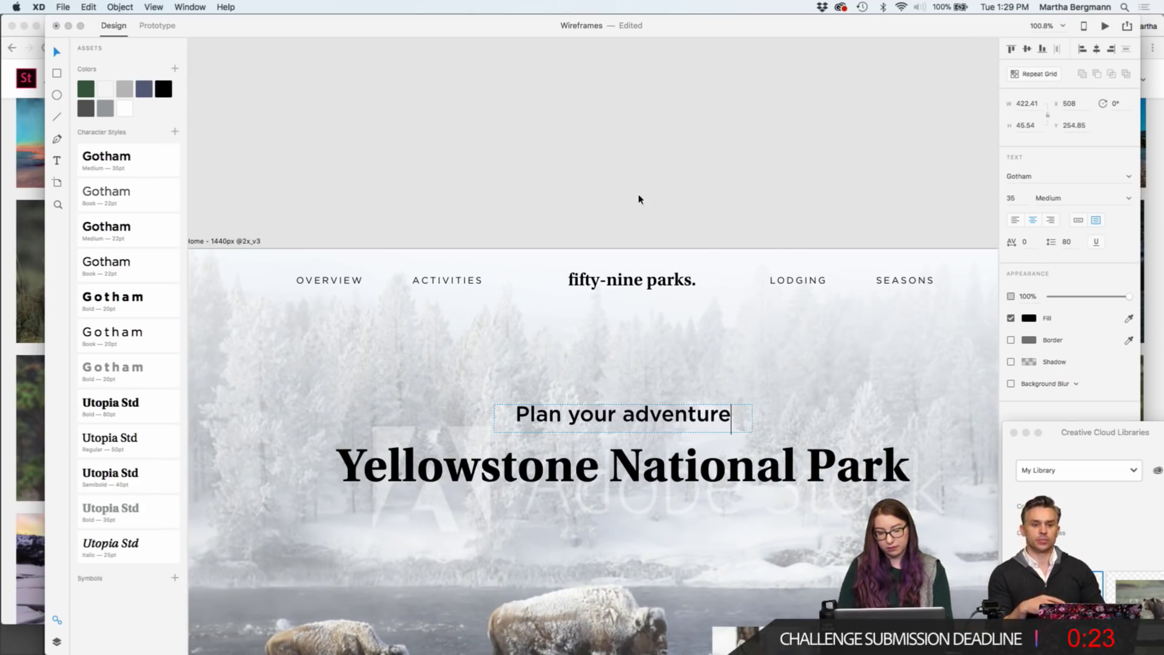
pyautogui.click(646, 177)
pyautogui.press('super+s')
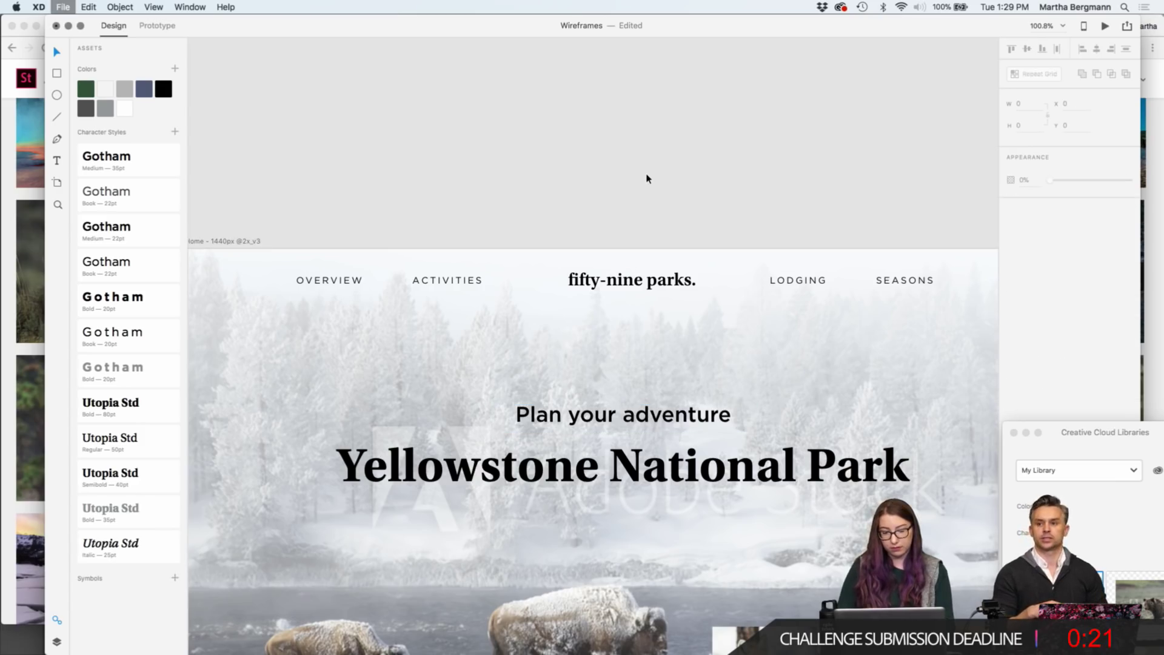
# Center the logo, subtitle and "Yellowstone National Park" title horizontally with the hero background.
pyautogui.scroll(-5, 556, 205)
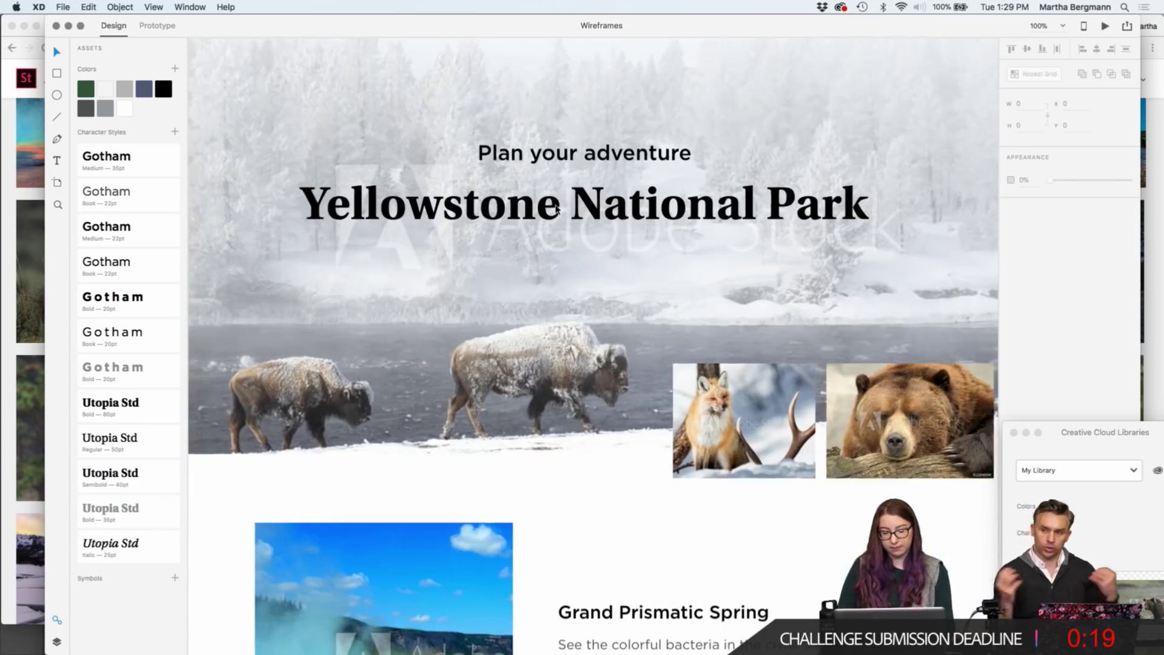
pyautogui.scroll(5, 553, 208)
pyautogui.press('super+minus')
pyautogui.moveTo(556, 112); pyautogui.dragTo(591, 362)
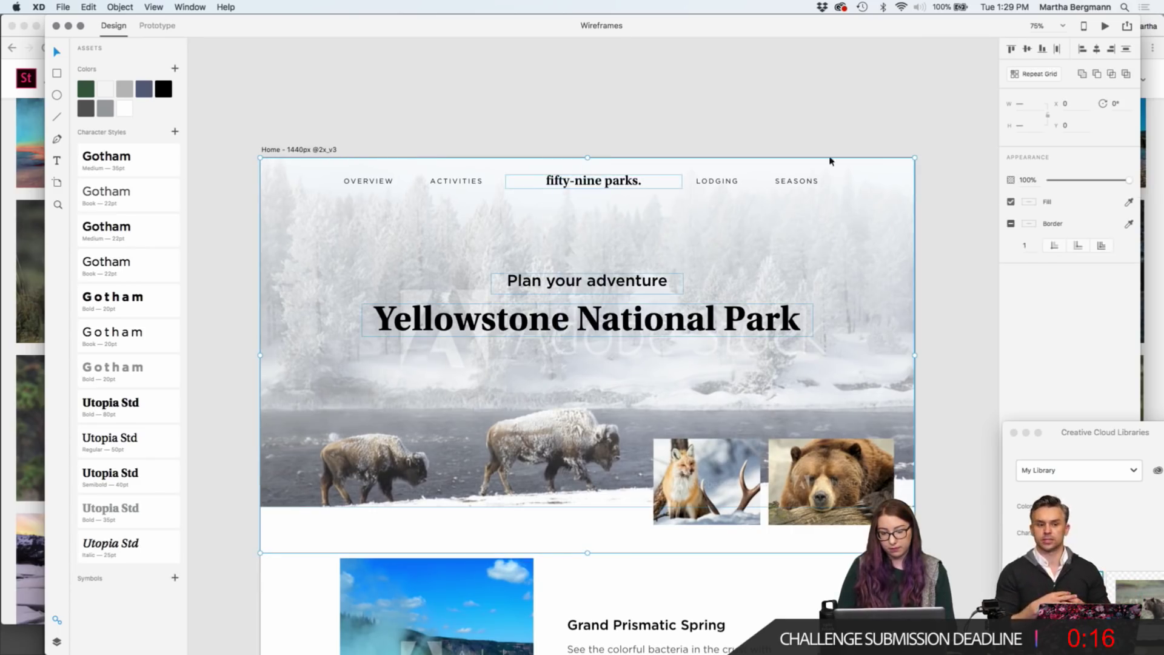
pyautogui.click(1093, 48)
pyautogui.click(642, 81)
# Review the page layout from the hero through the Activities cards, checking the Hiking link and the Grizzly bears card.
pyautogui.scroll(-2, 522, 71)
pyautogui.scroll(-2, 522, 71)
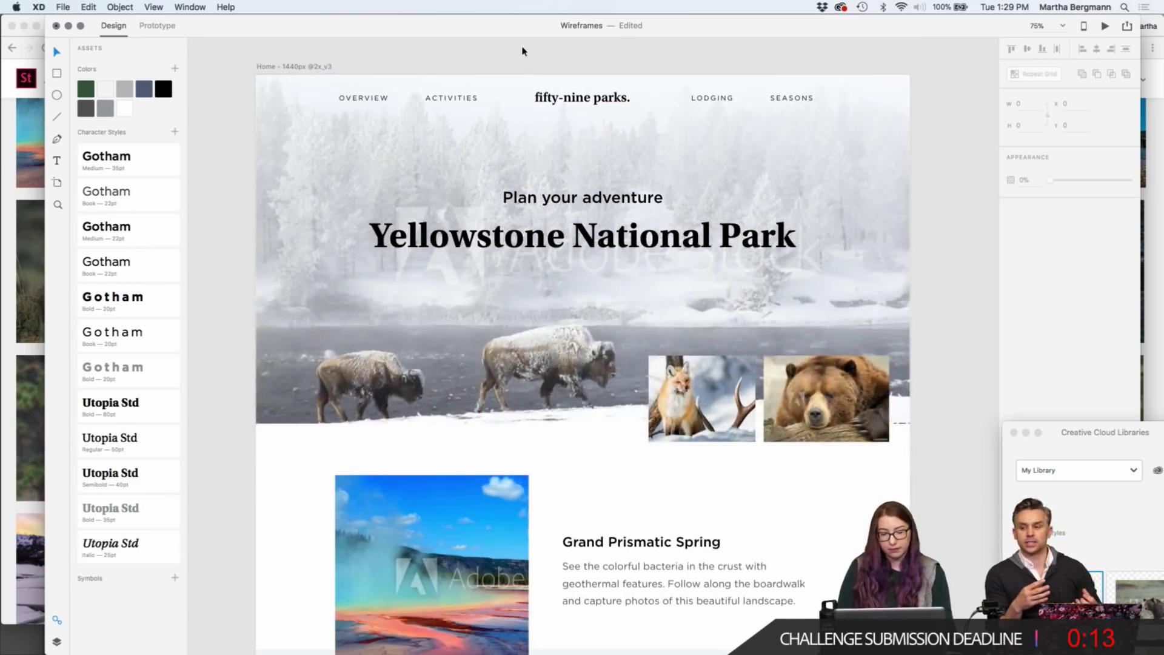
pyautogui.scroll(-8, 314, 390)
pyautogui.scroll(-10, 314, 390)
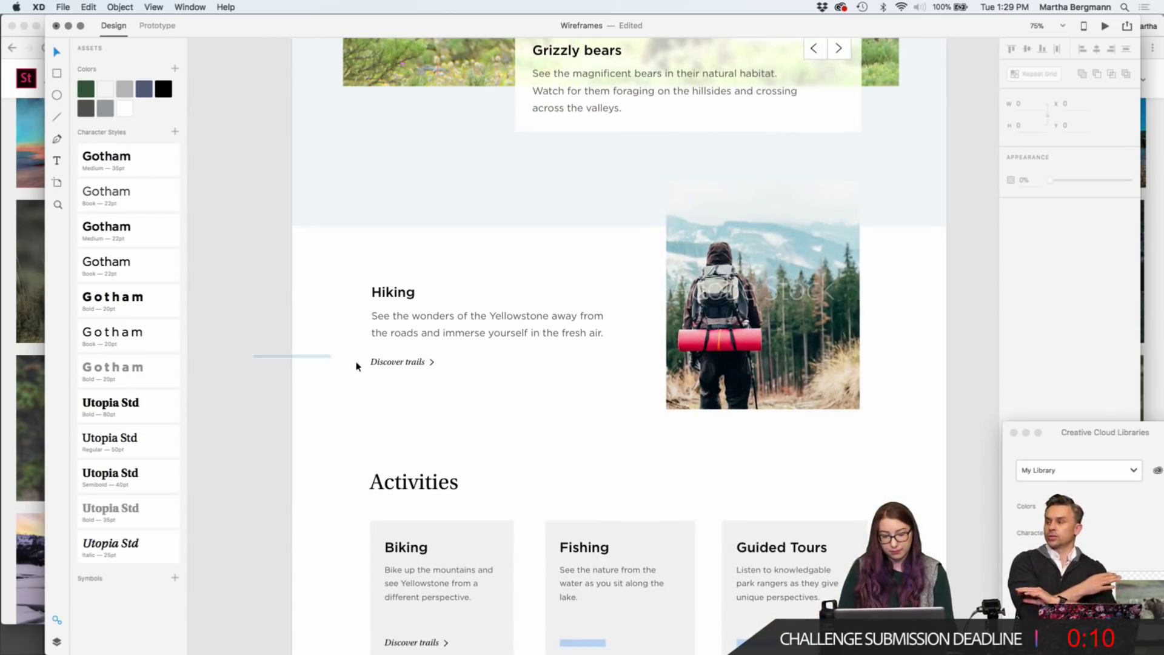
pyautogui.click(400, 363)
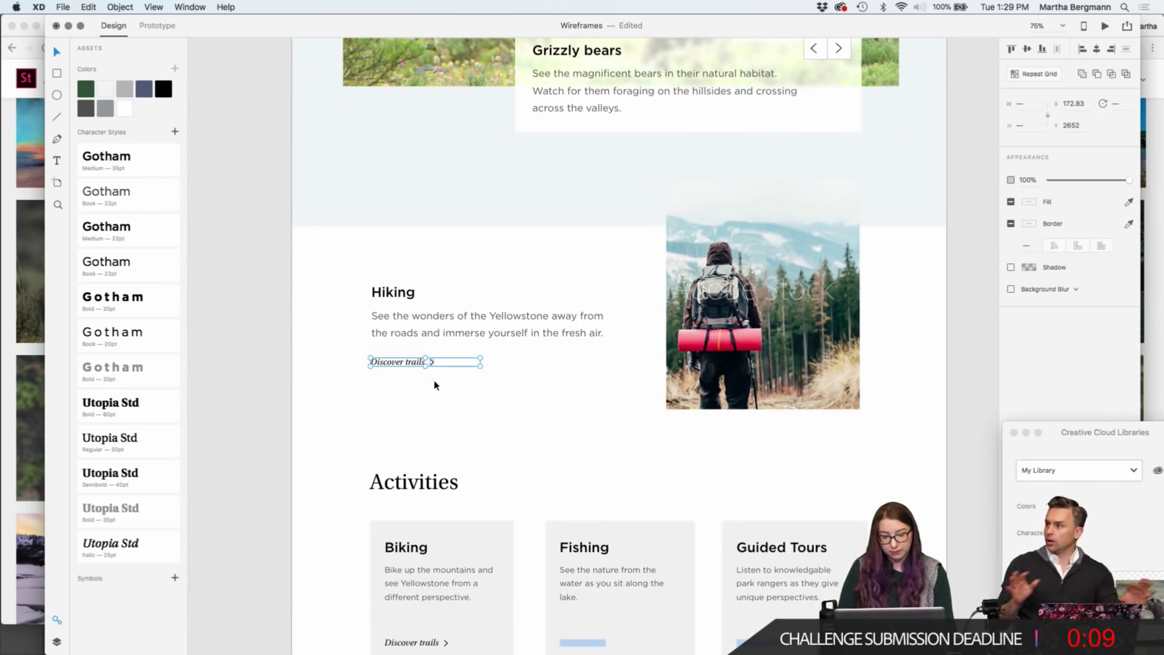
pyautogui.click(267, 355)
pyautogui.scroll(5, 267, 356)
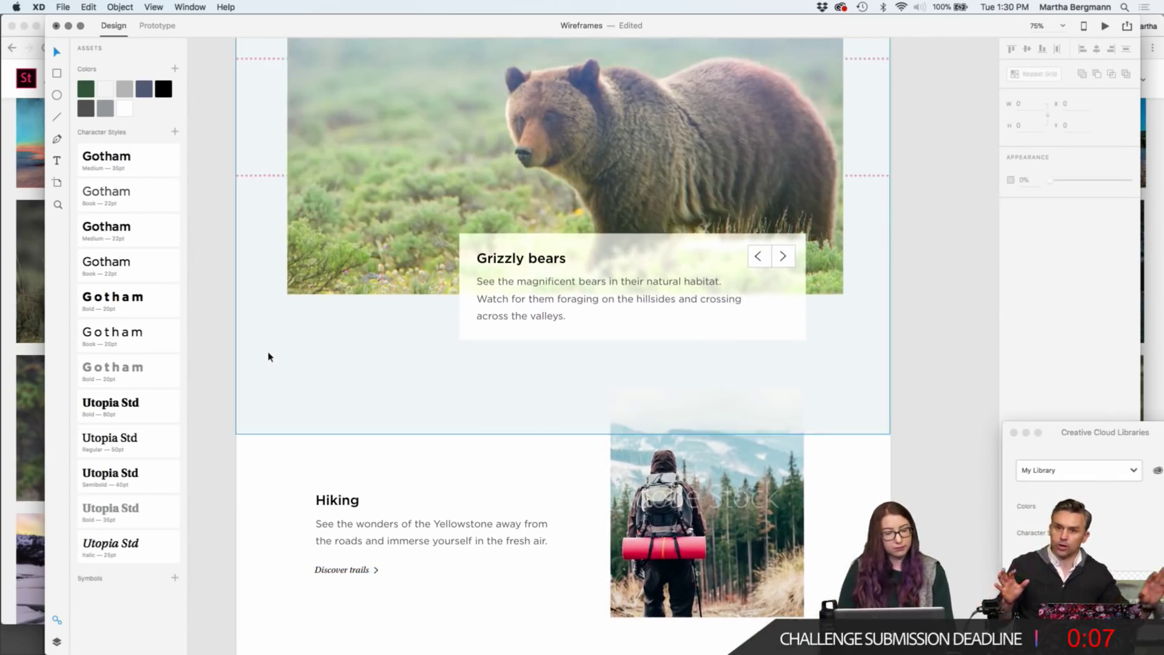
pyautogui.click(633, 335)
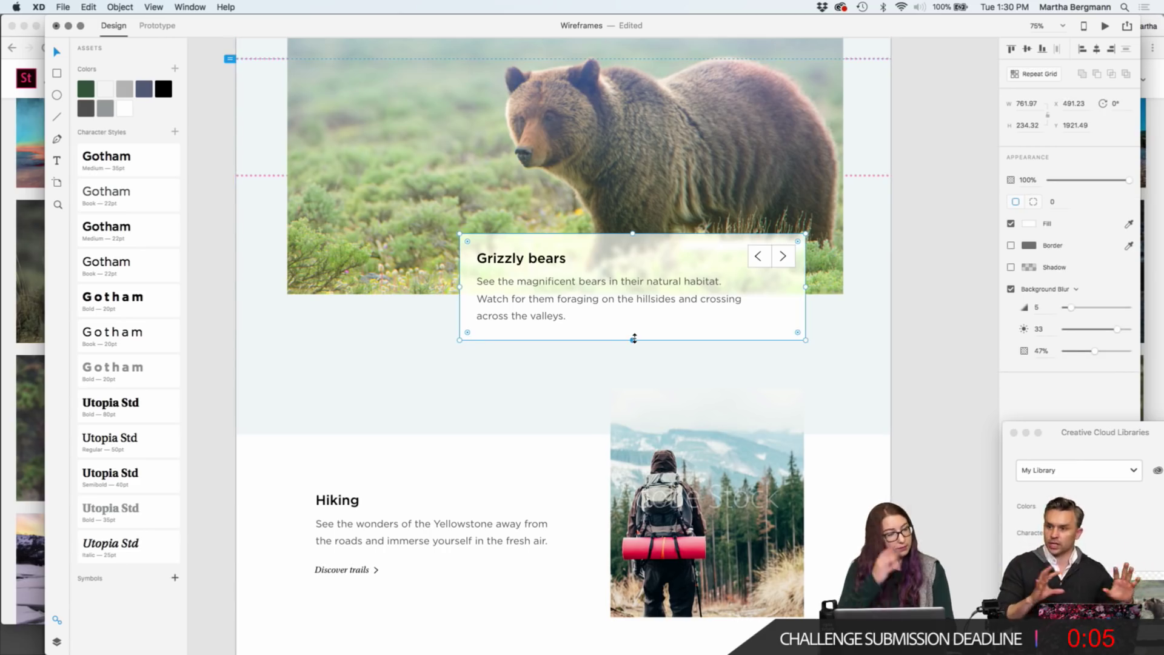
# Extend the Grizzly bears card downward and place a copy of the Hiking section's "Discover trails" link with arrow below its text.
pyautogui.moveTo(633, 338); pyautogui.dragTo(634, 363)
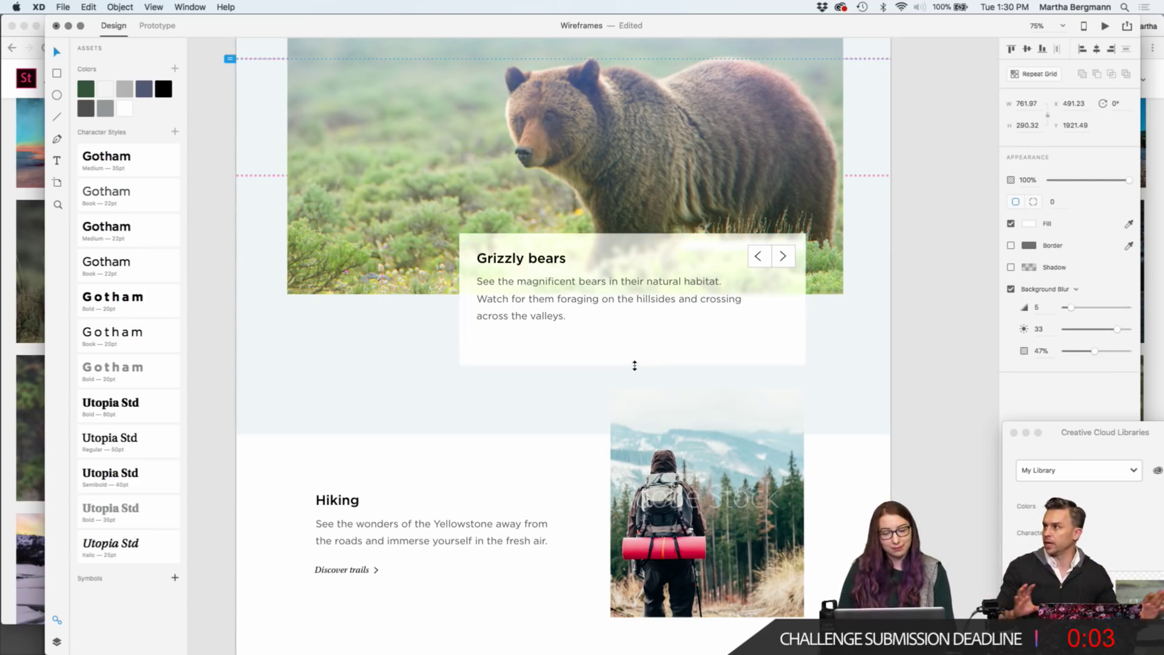
pyautogui.press('Tab')
pyautogui.moveTo(330, 570); pyautogui.dragTo(489, 337)
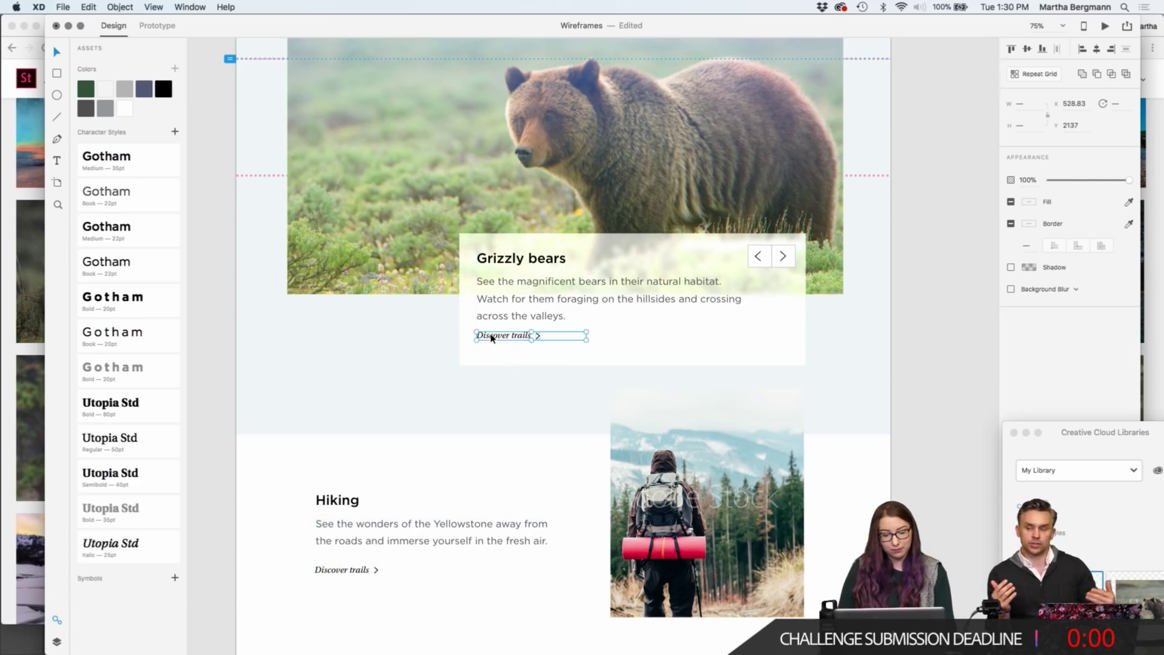
pyautogui.click(607, 364)
pyautogui.click(509, 338)
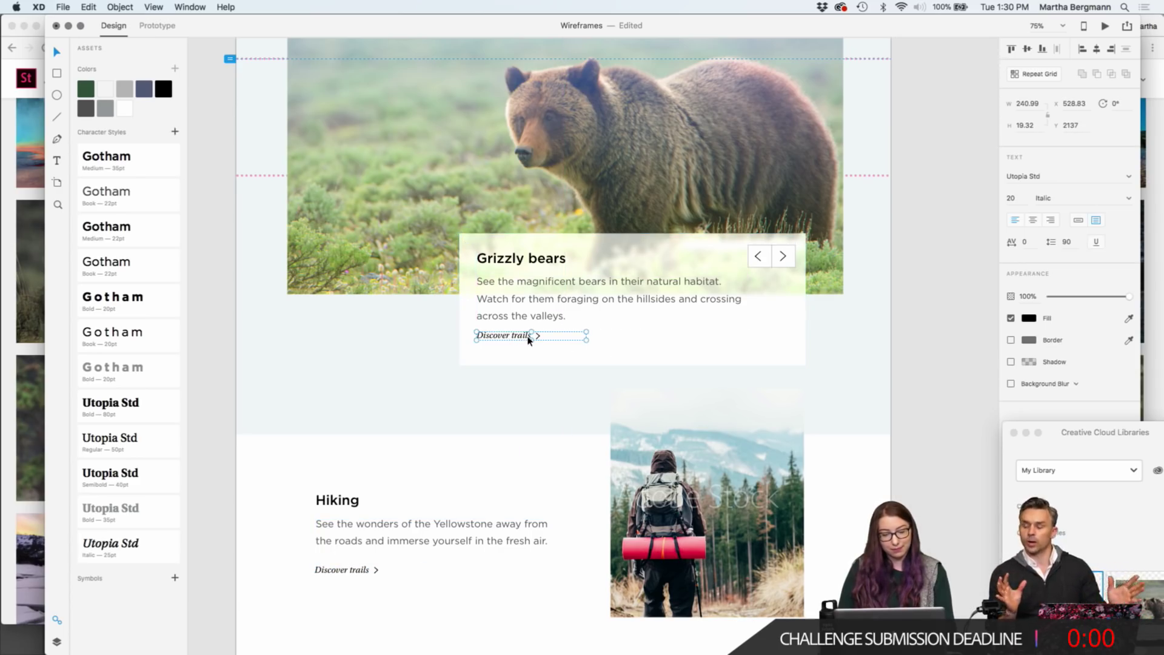
pyautogui.keyDown('shift'); pyautogui.click(539, 339); pyautogui.keyUp('shift')
pyautogui.moveTo(508, 335); pyautogui.dragTo(508, 339)
# Shorten the Grizzly bears card slightly so its lower edge sits closer to the link.
pyautogui.click(592, 356)
pyautogui.moveTo(632, 364); pyautogui.dragTo(632, 357)
pyautogui.click(898, 319)
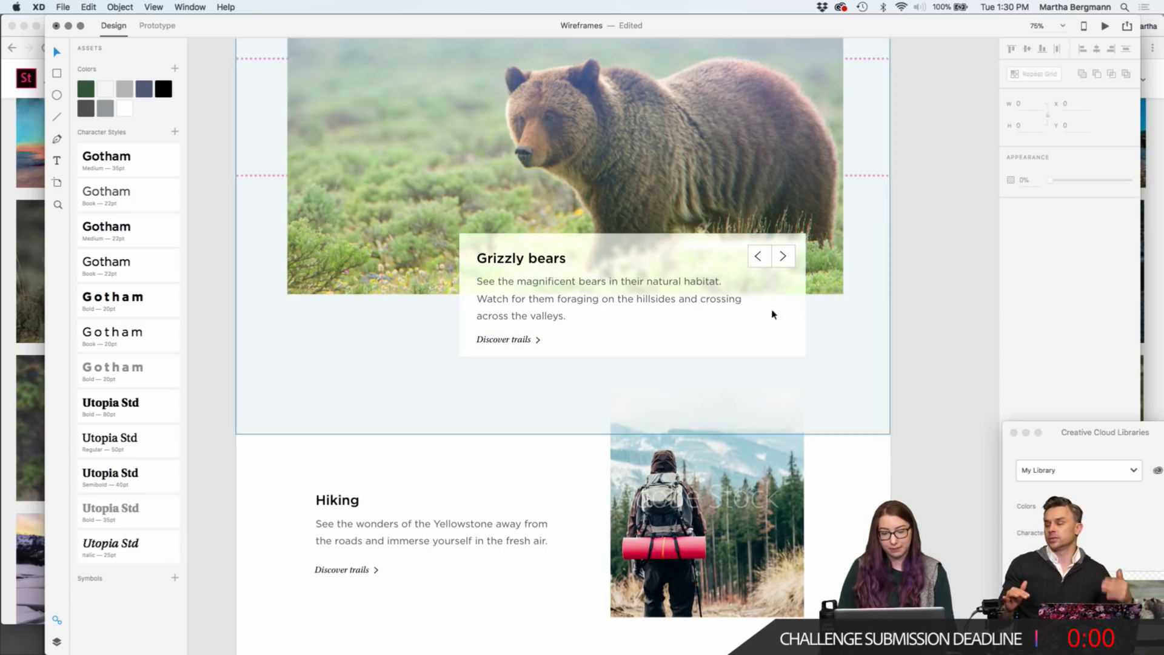
# Change the Grizzly bears card's link text to "Learn about bear safety".
pyautogui.doubleClick(511, 340)
pyautogui.write('Learn')
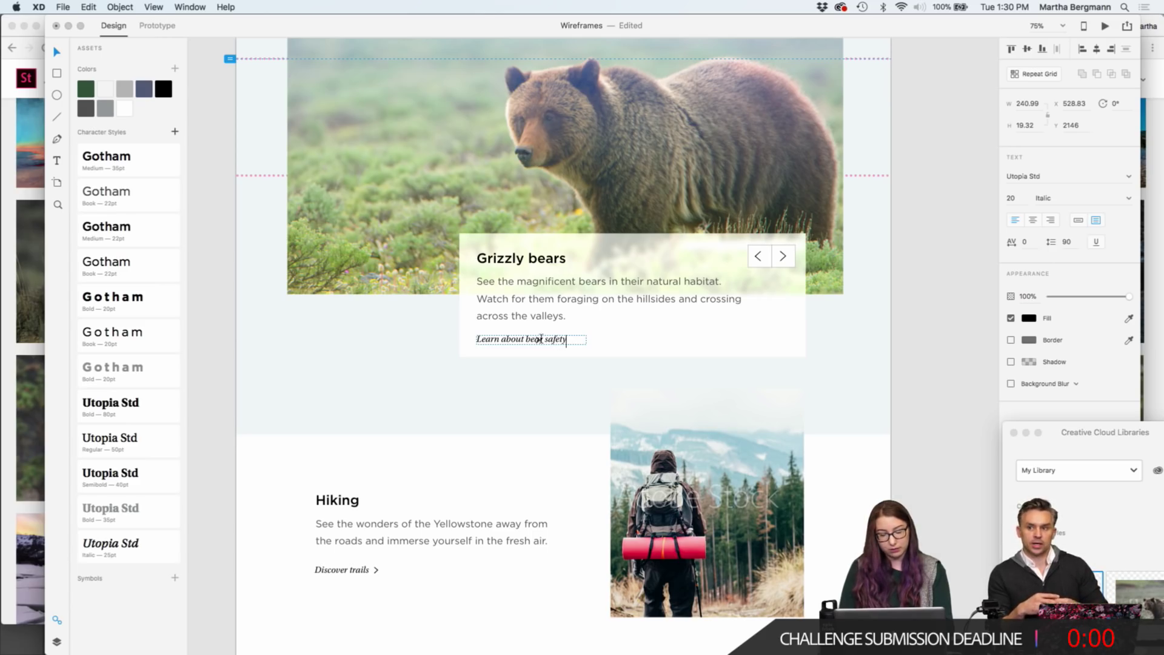
pyautogui.write('about bear safety')
pyautogui.press('super+1')
pyautogui.press('Escape')
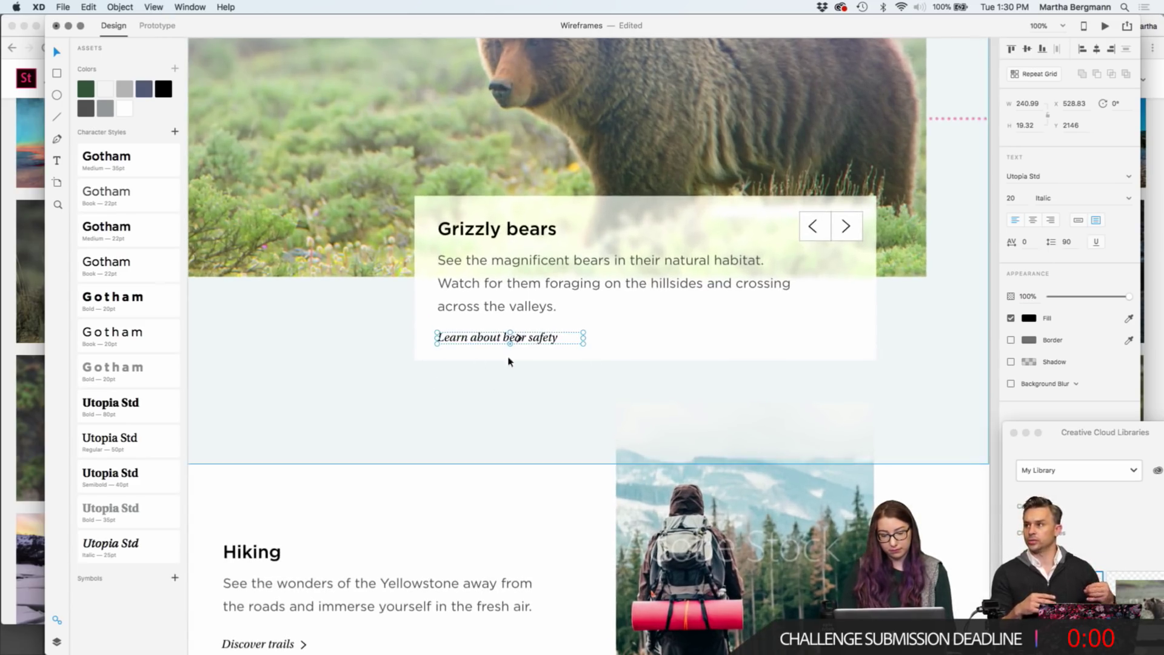
# Move the link arrow in the Grizzly bears card to just after the word "safety".
pyautogui.click(515, 395)
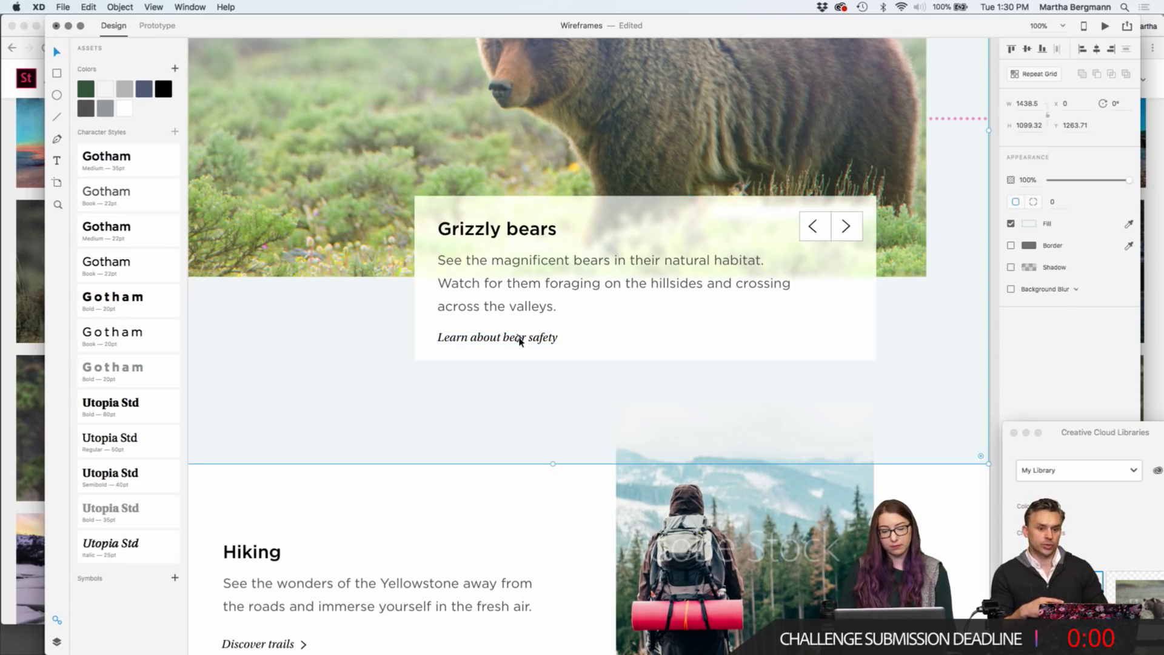
pyautogui.click(519, 339)
pyautogui.moveTo(520, 339); pyautogui.dragTo(567, 338)
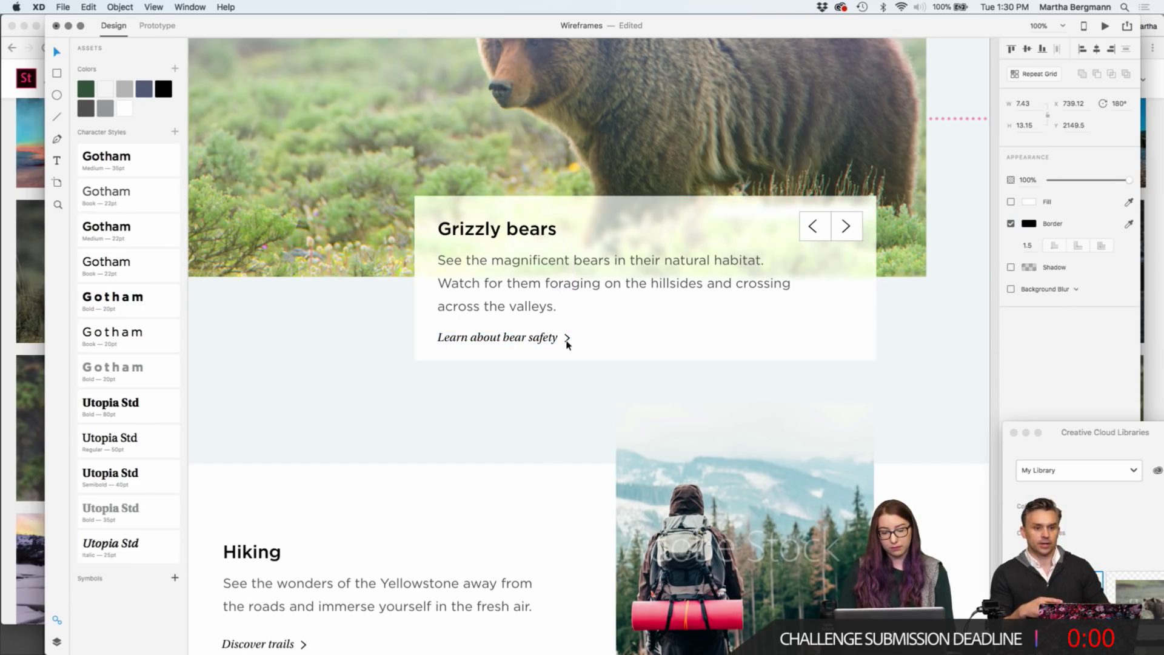
pyautogui.click(956, 341)
# Paste a copy of the "Discover trails" link with its arrow near the Grand Prismatic Spring section.
pyautogui.press('super+minus')
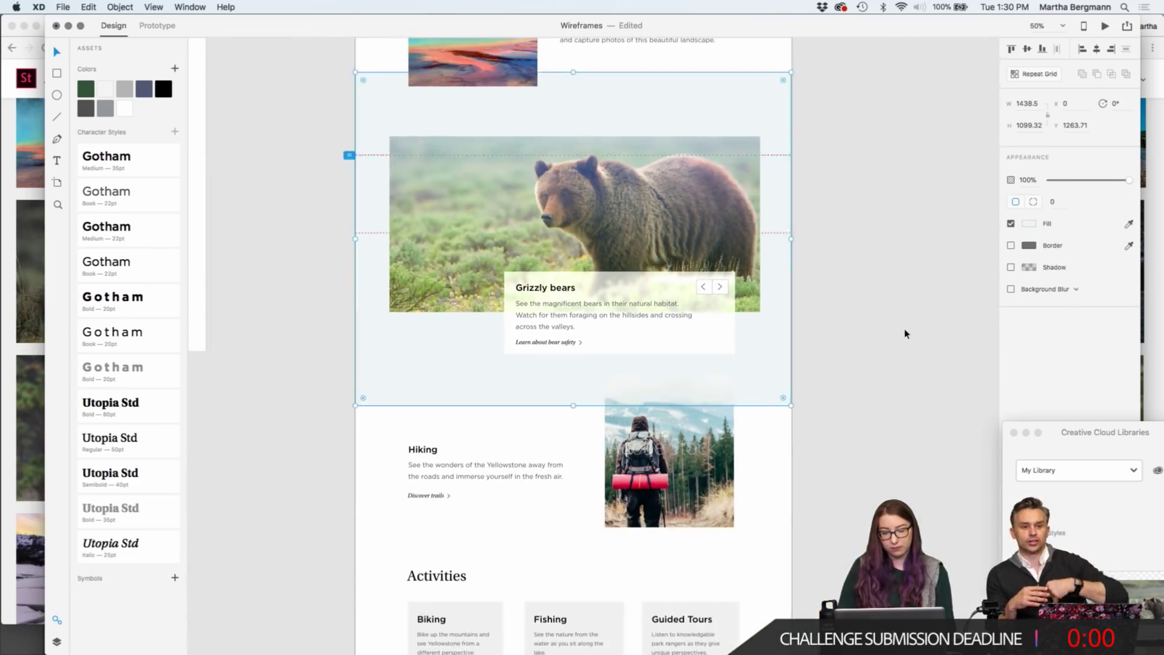
pyautogui.scroll(2, 905, 333)
pyautogui.click(905, 333)
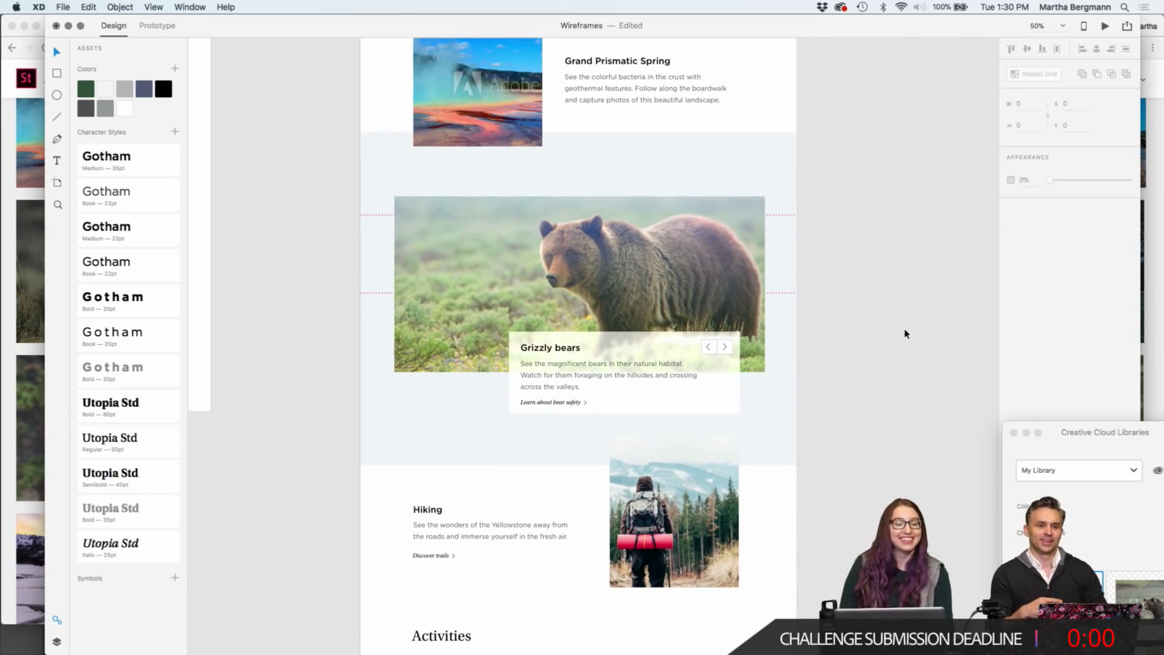
pyautogui.scroll(3, 905, 333)
pyautogui.scroll(3, 905, 333)
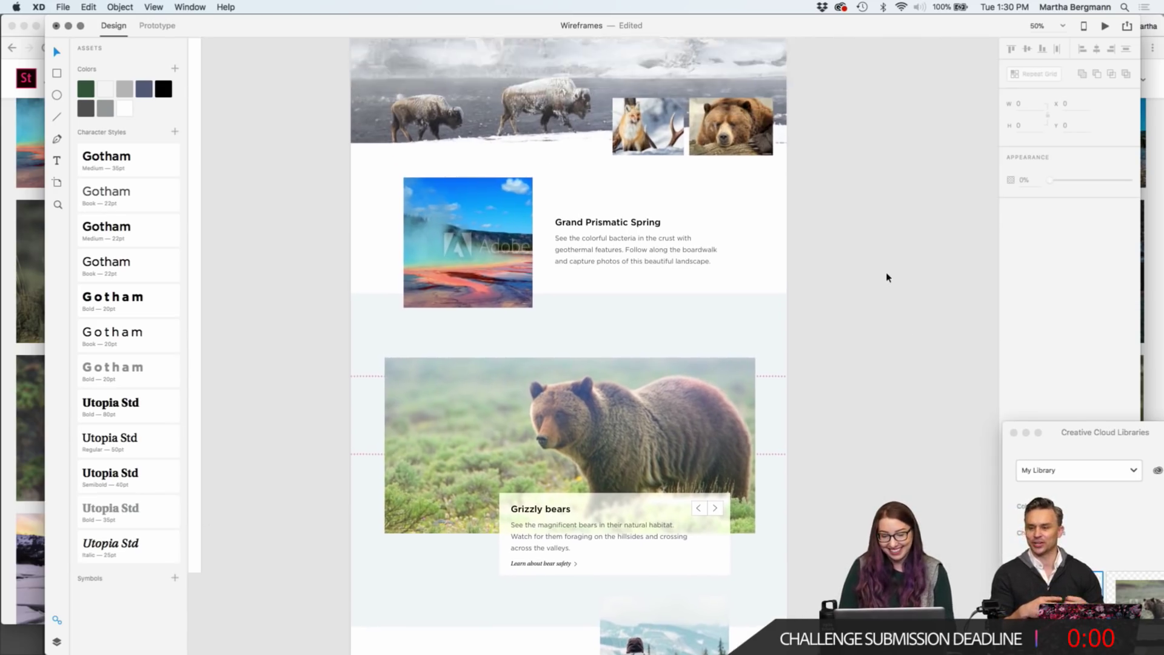
pyautogui.press('super+equal')
pyautogui.hscroll(2, 886, 277)
pyautogui.press('super+z')
pyautogui.click(918, 275)
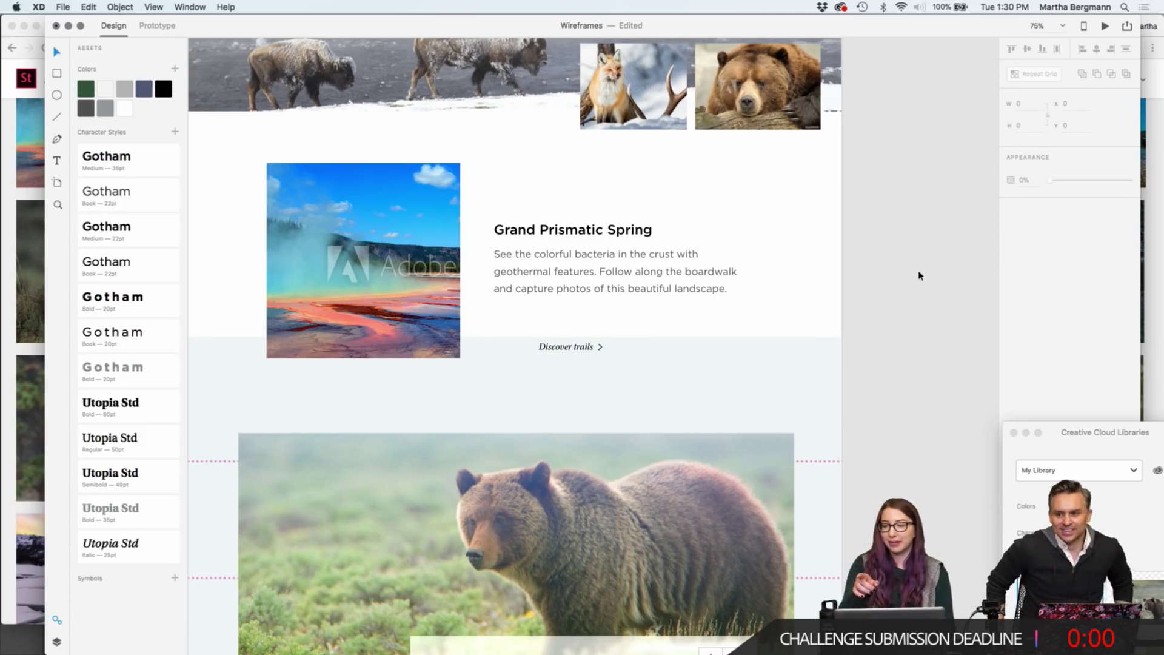
# Move the pasted link directly below the Grand Prismatic Spring description, flush with its left edge, and save the document.
pyautogui.click(588, 348)
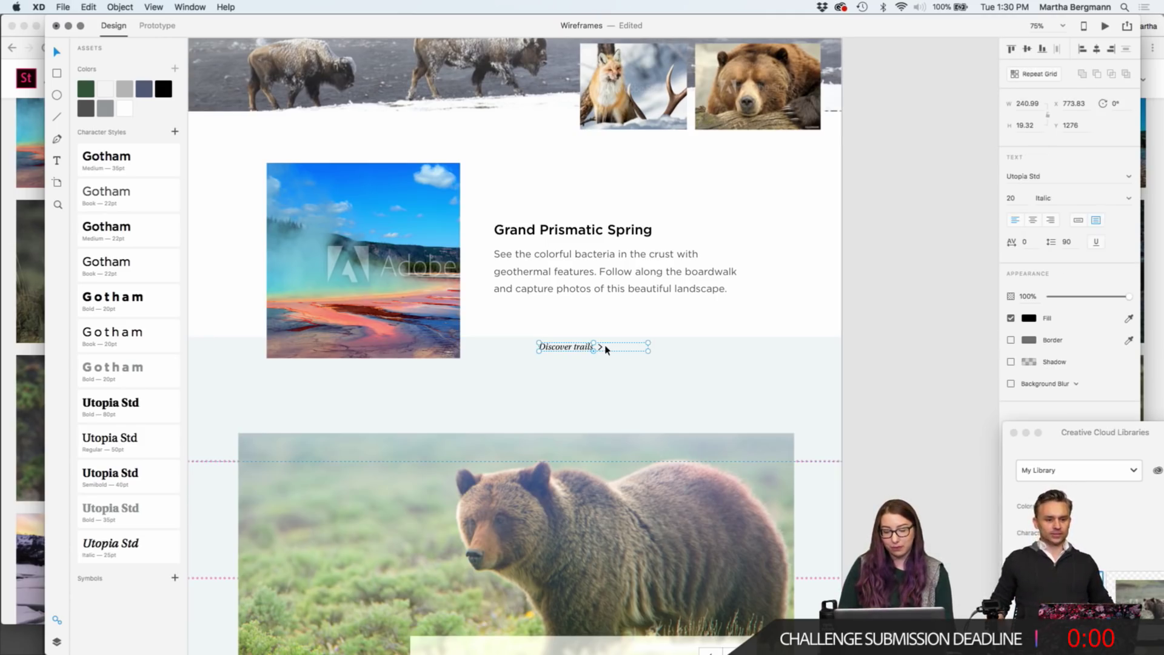
pyautogui.moveTo(570, 346); pyautogui.dragTo(525, 313)
pyautogui.click(893, 296)
pyautogui.press('super+s')
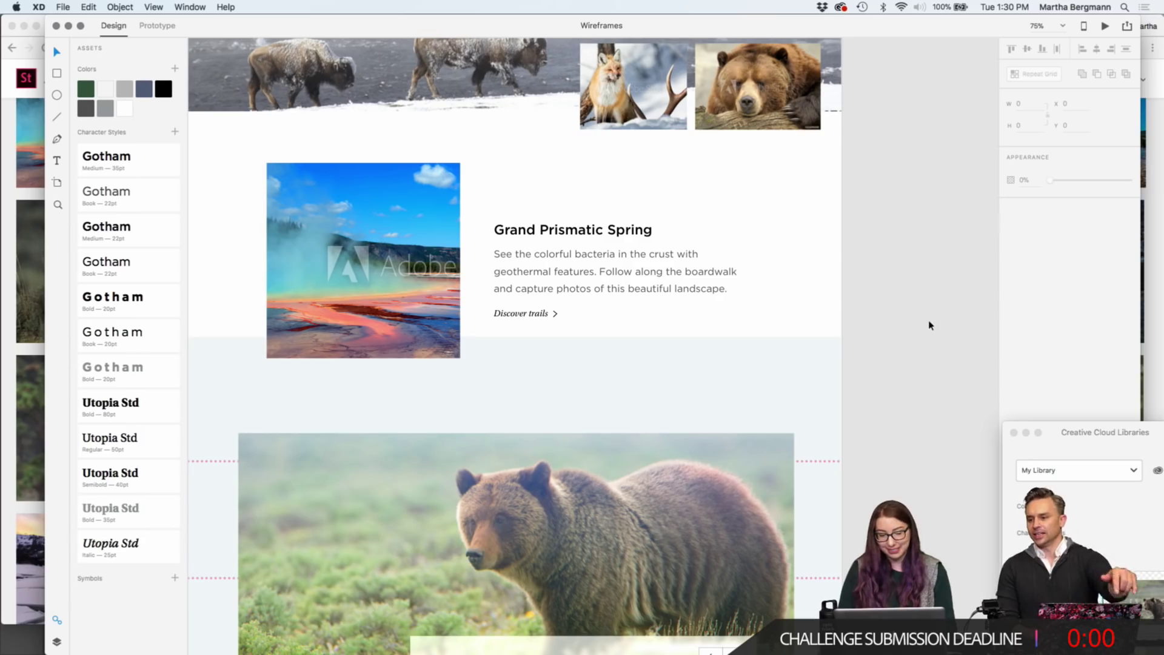
# Replace the Grand Prismatic Spring link text with "Learn the best time of day to view" and widen its text box to one line.
pyautogui.click(507, 317)
pyautogui.doubleClick(507, 317)
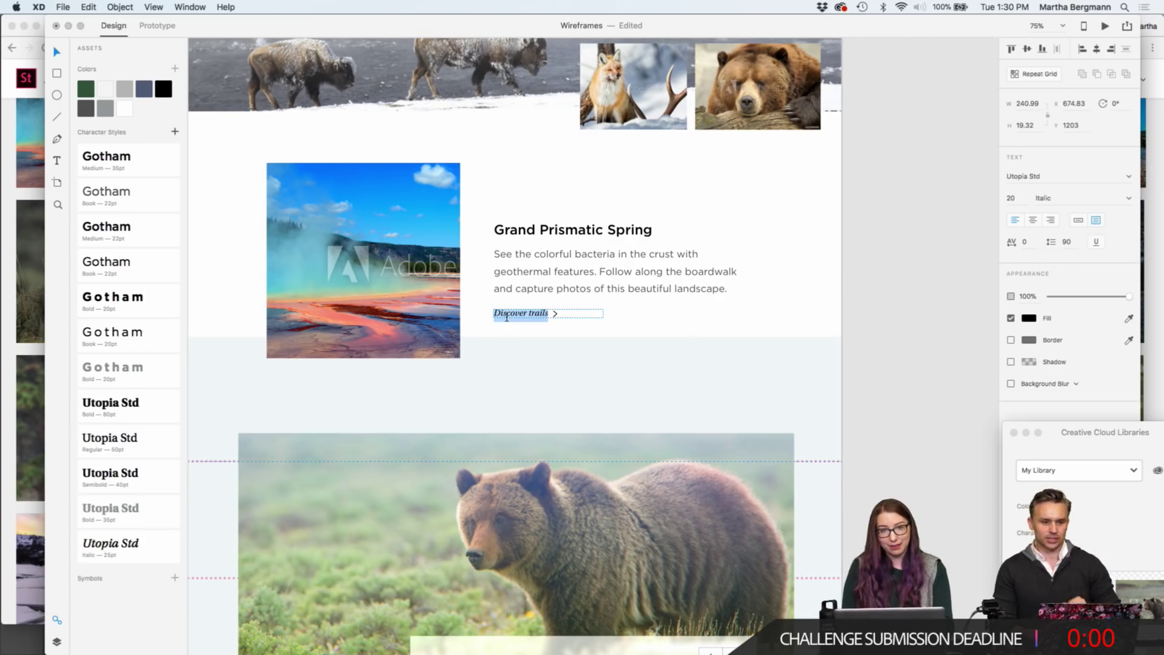
pyautogui.press('BackSpace')
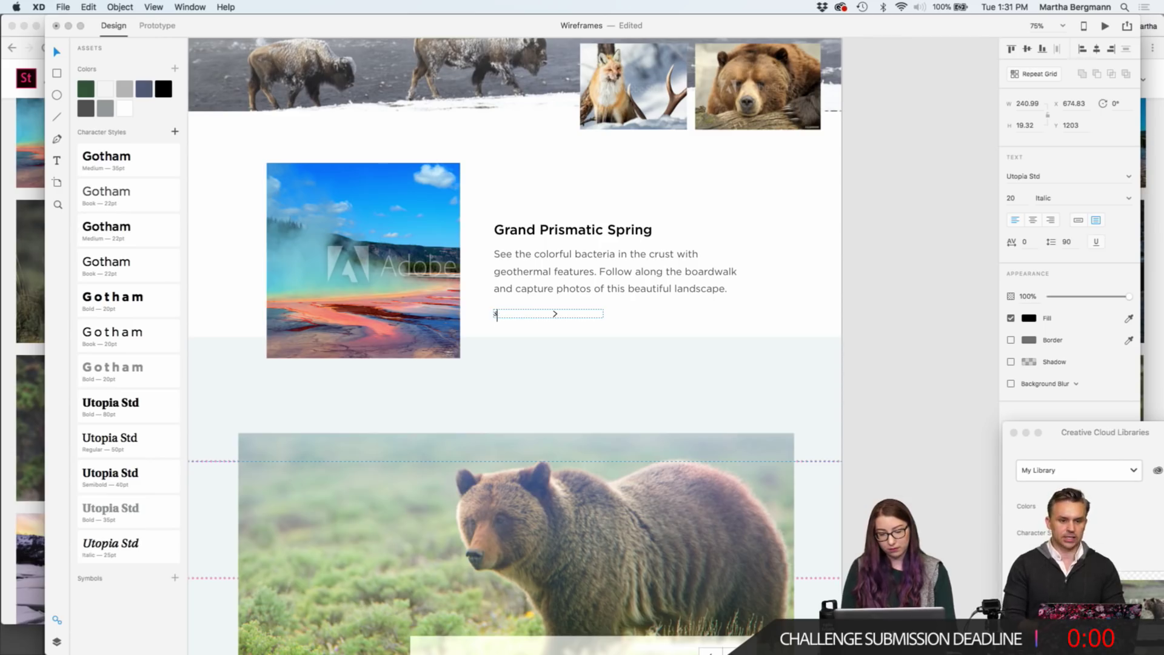
pyautogui.write('the best')
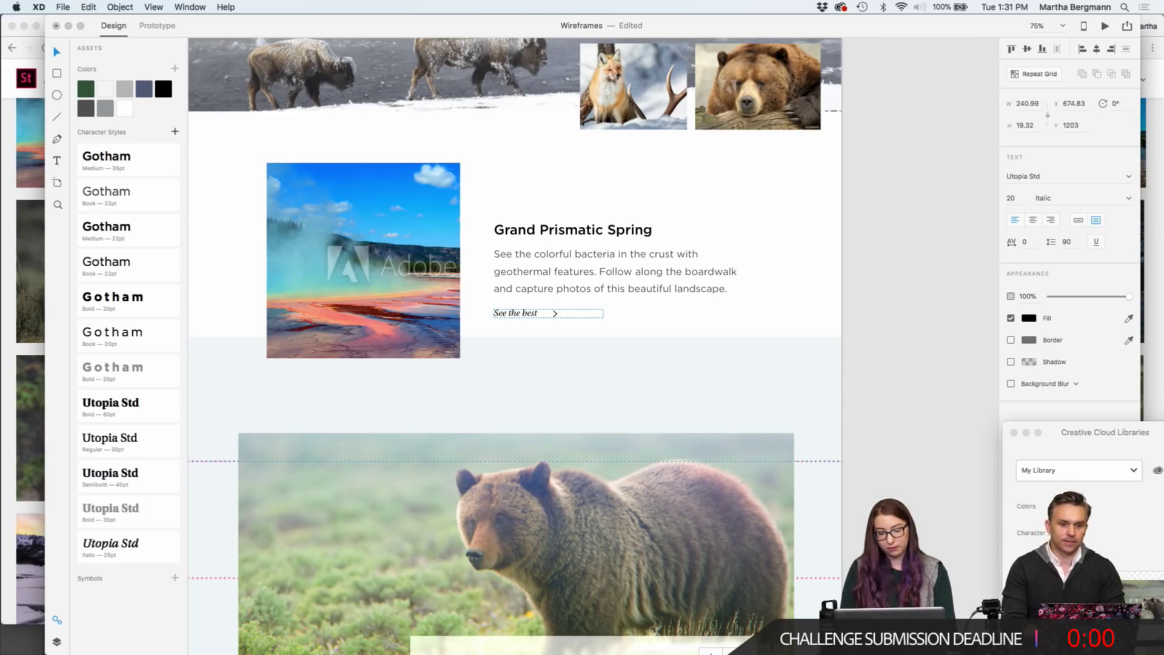
pyautogui.tripleClick(514, 314)
pyautogui.write('Learn')
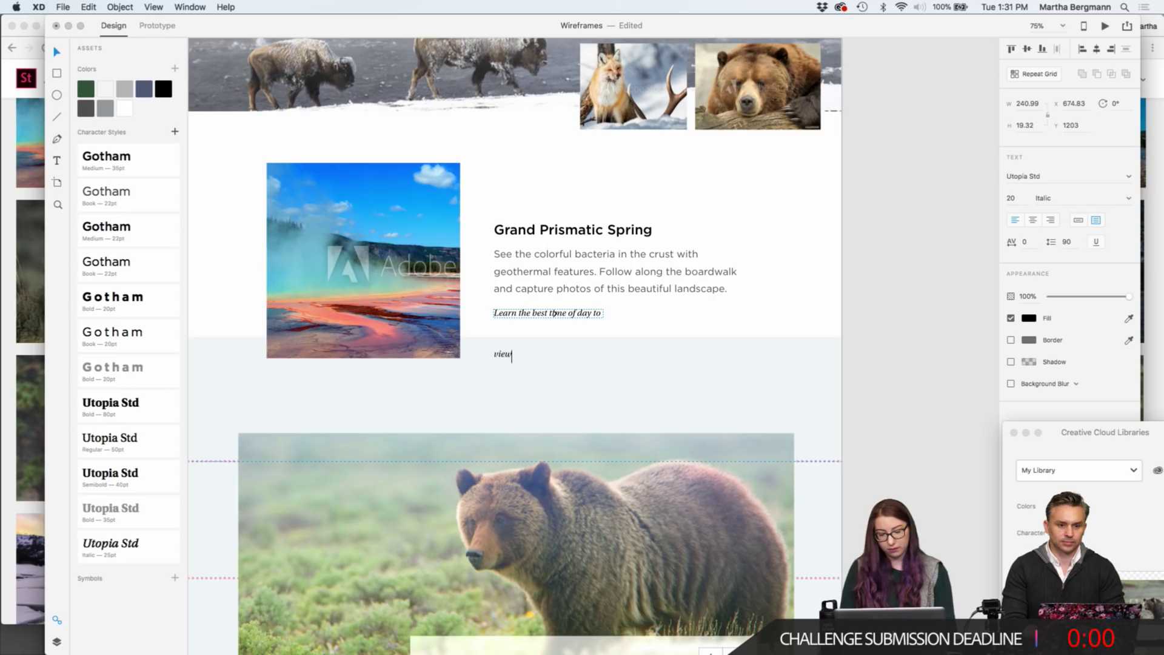
pyautogui.press('Escape')
pyautogui.doubleClick(602, 313)
pyautogui.write('view')
pyautogui.click(850, 297)
# Move the Grand Prismatic Spring link's arrow to just after the word "view".
pyautogui.click(506, 314)
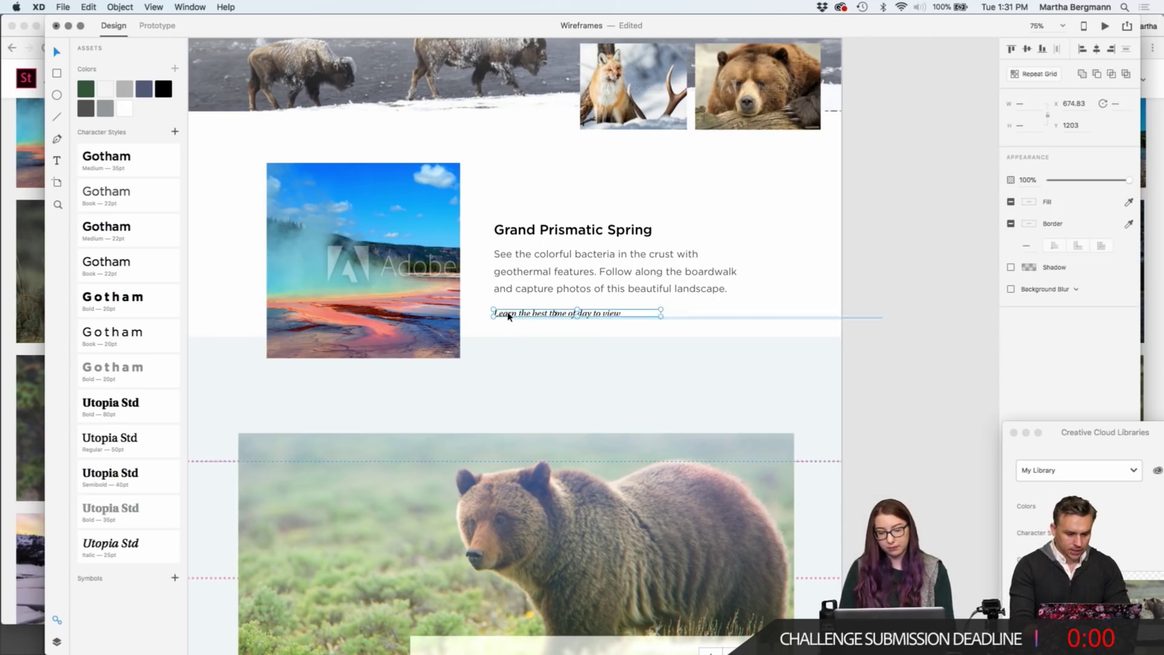
pyautogui.click(672, 313)
pyautogui.press('super+2')
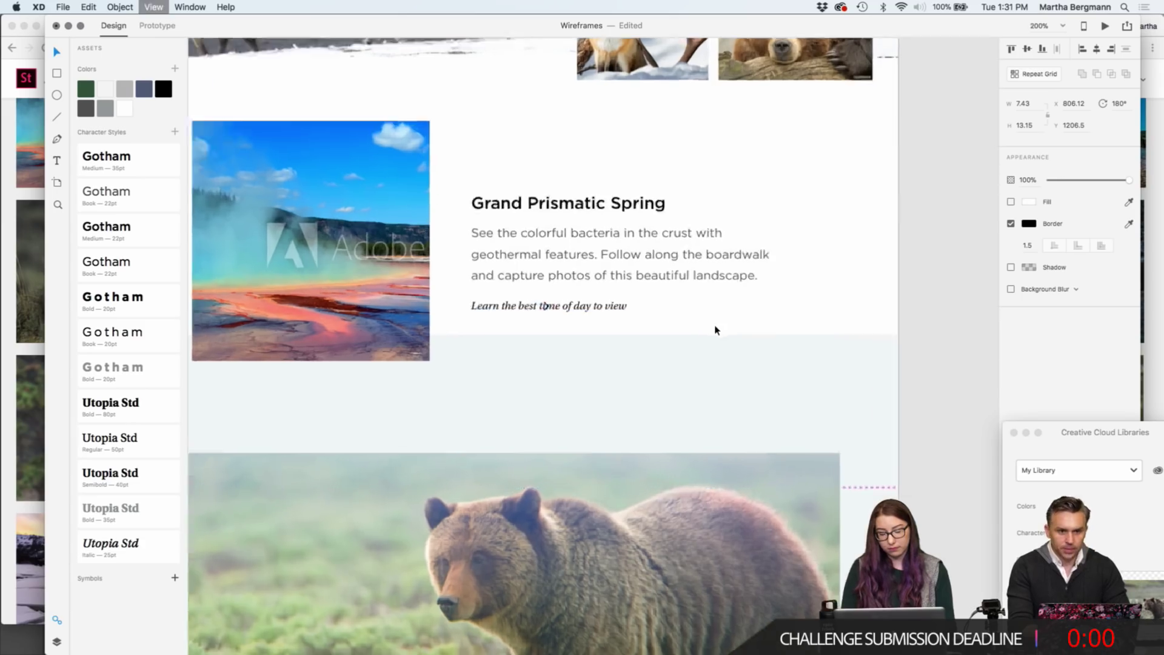
pyautogui.moveTo(495, 259); pyautogui.dragTo(705, 260)
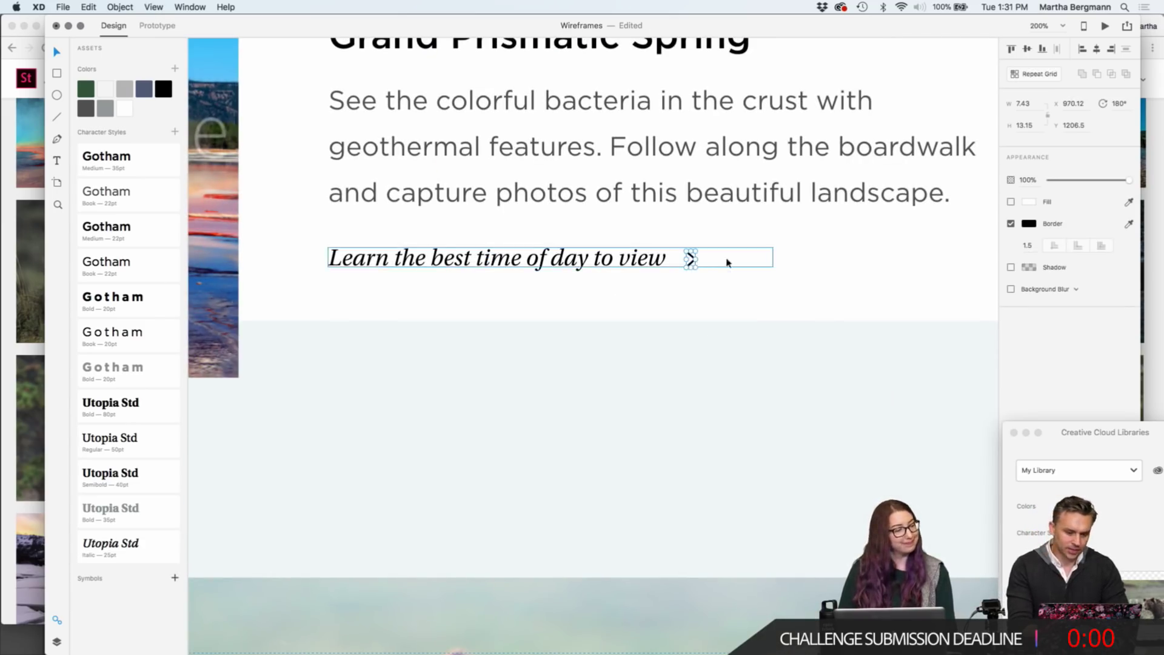
pyautogui.press('Escape')
# Move the "Learn about bear safety" link and its arrow up to Y 2139, closer to the Grizzly bears text.
pyautogui.press('super+minus')
pyautogui.press('super+minus')
pyautogui.press('Escape')
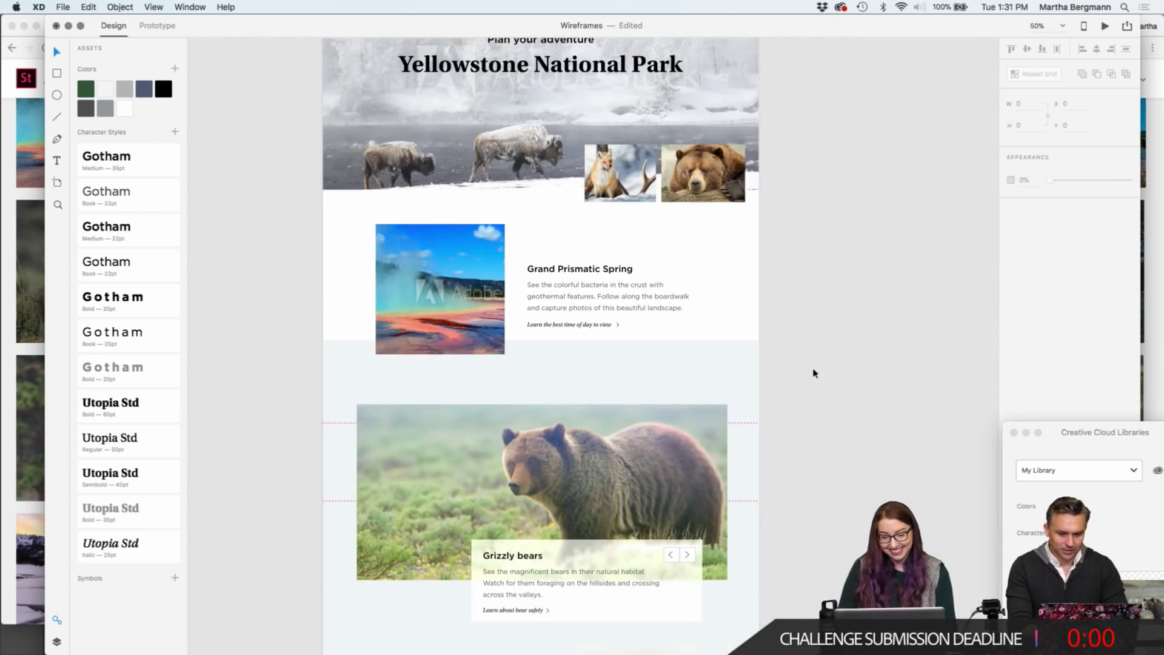
pyautogui.scroll(-8, 813, 372)
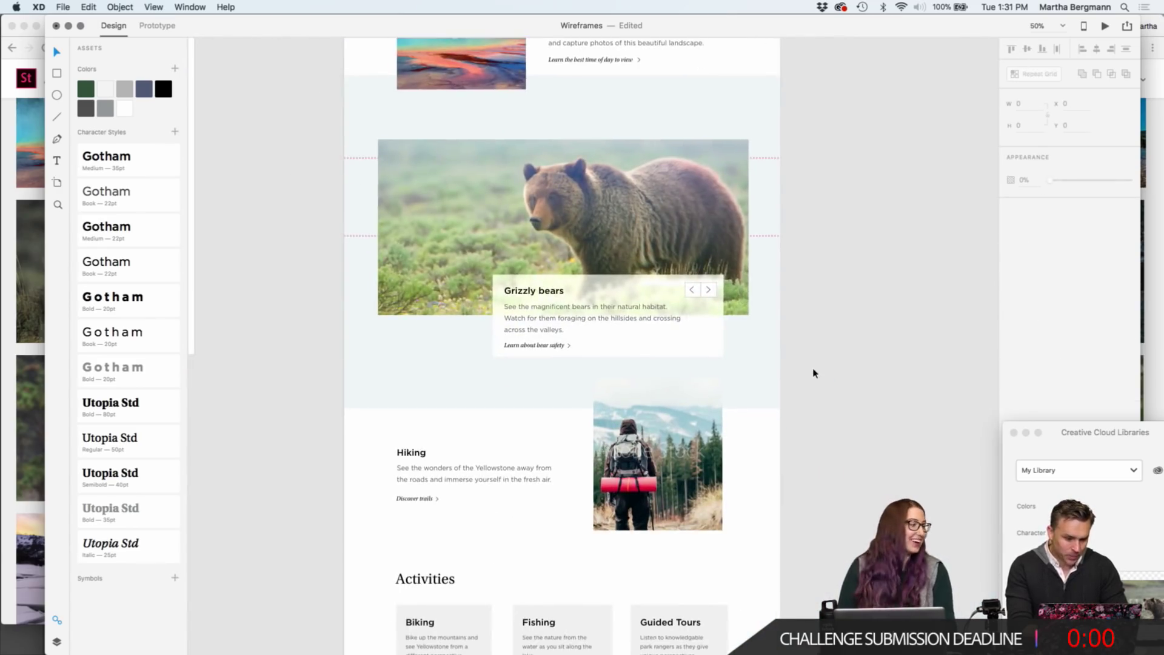
pyautogui.scroll(-7, 813, 373)
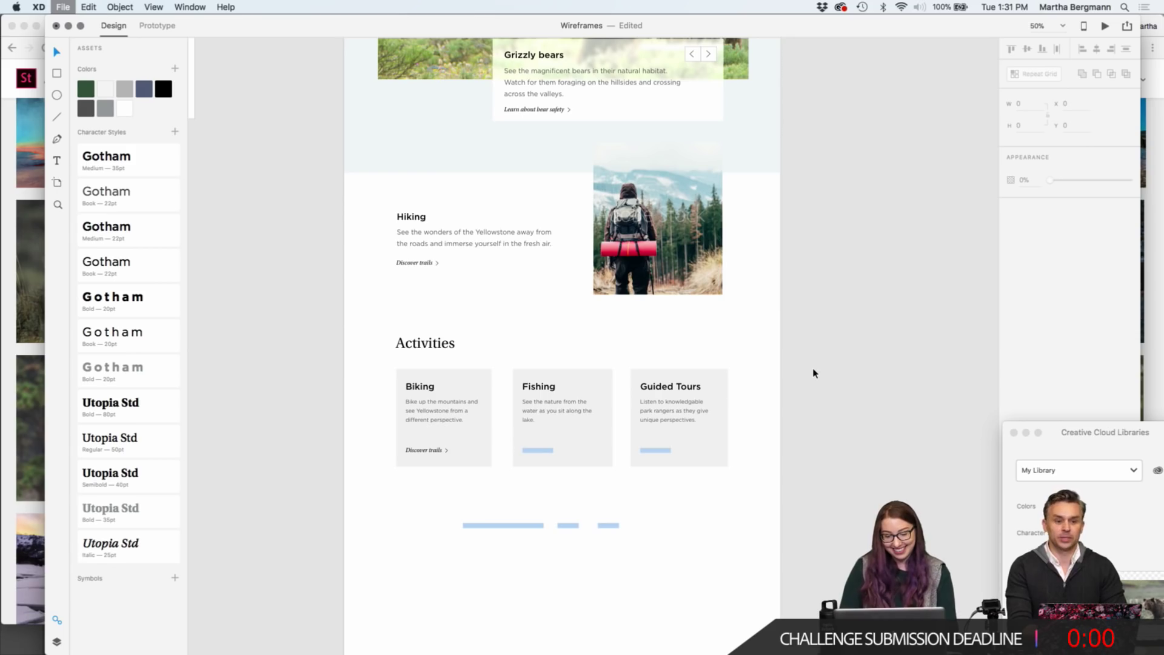
pyautogui.scroll(3, 813, 373)
pyautogui.scroll(6, 653, 234)
pyautogui.click(522, 265)
pyautogui.keyDown('shift'); pyautogui.click(573, 268); pyautogui.keyUp('shift')
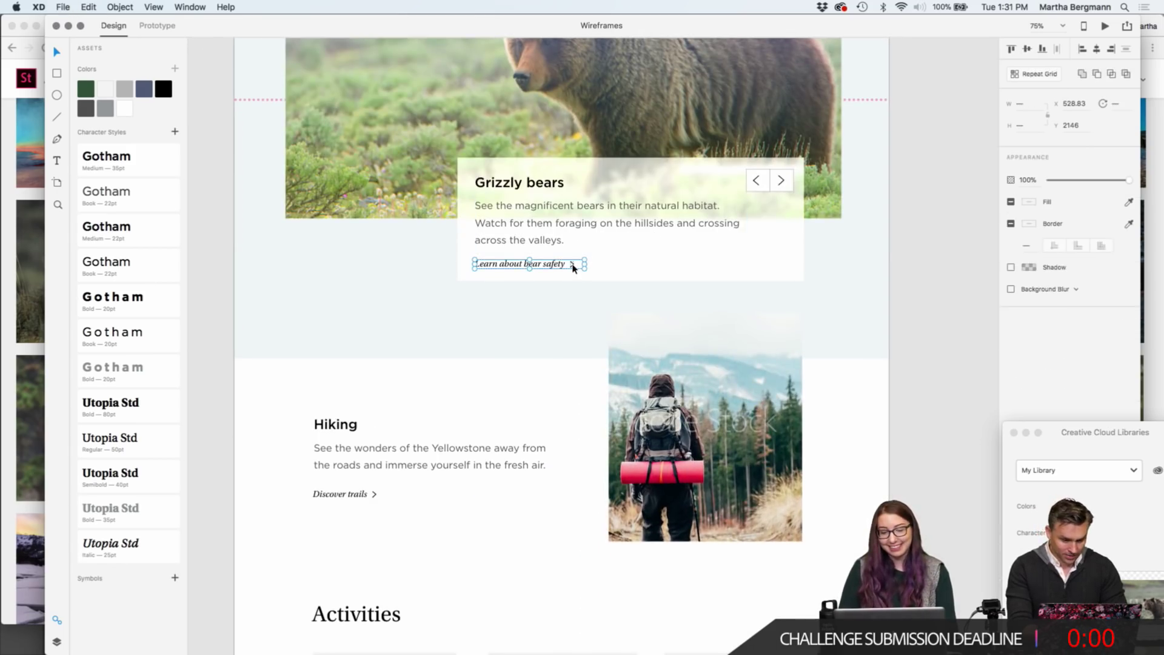
pyautogui.moveTo(573, 268); pyautogui.dragTo(573, 268)
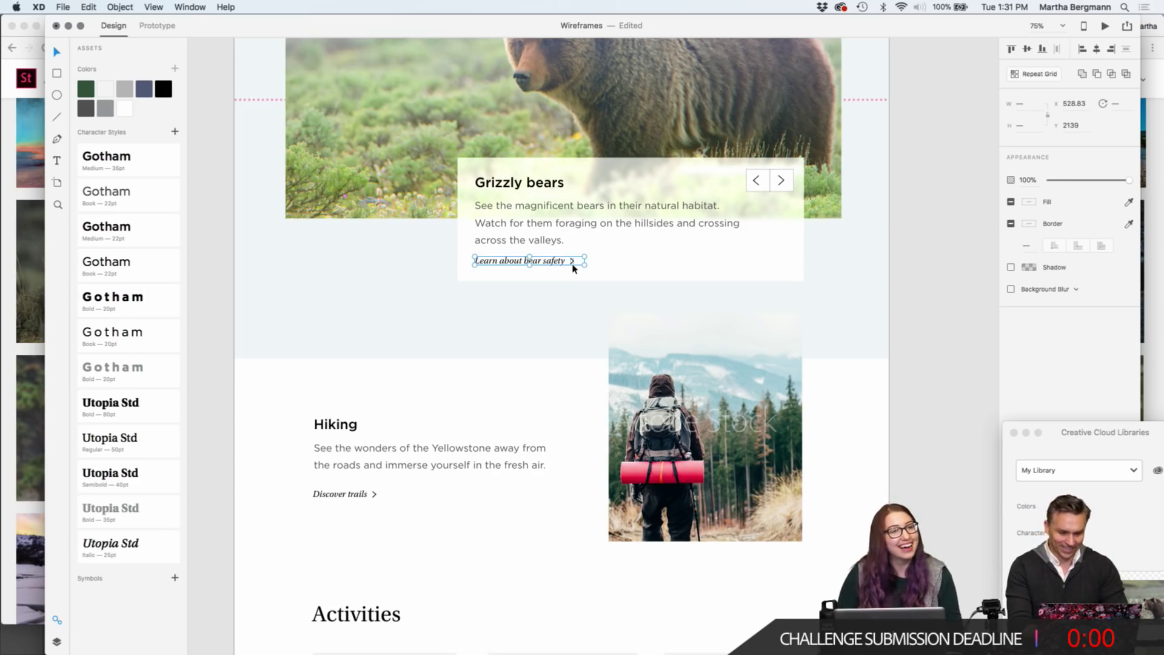
pyautogui.click(493, 318)
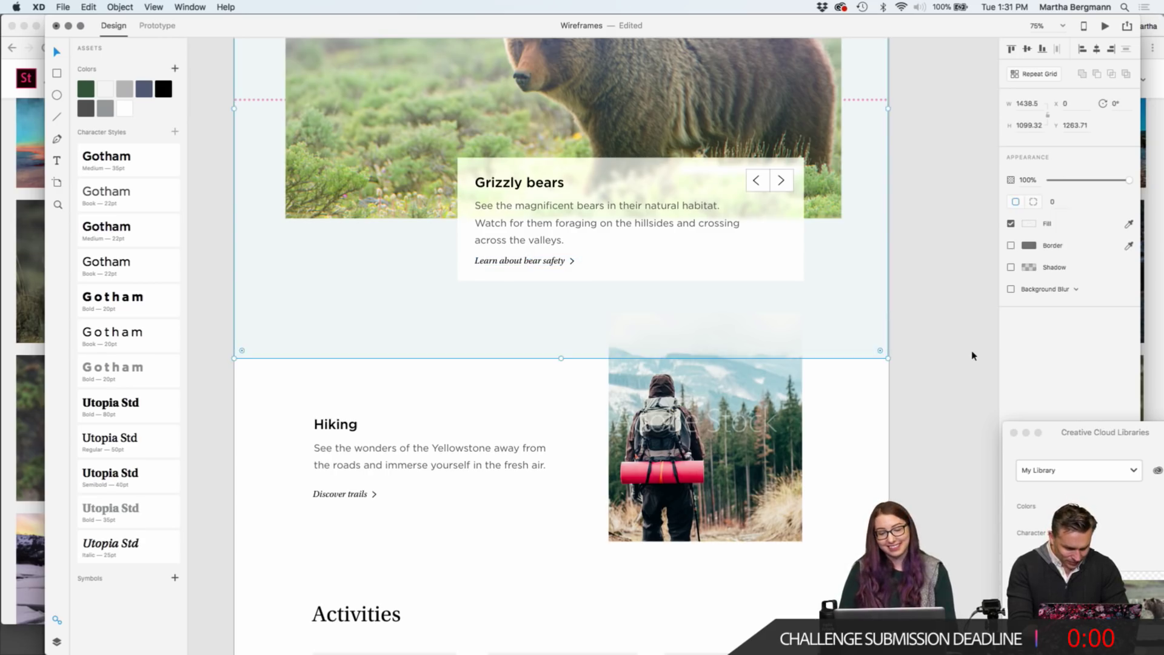
# Delete the blue placeholder bars from the Fishing and Guided Tours cards.
pyautogui.scroll(-5, 947, 381)
pyautogui.scroll(-5, 948, 382)
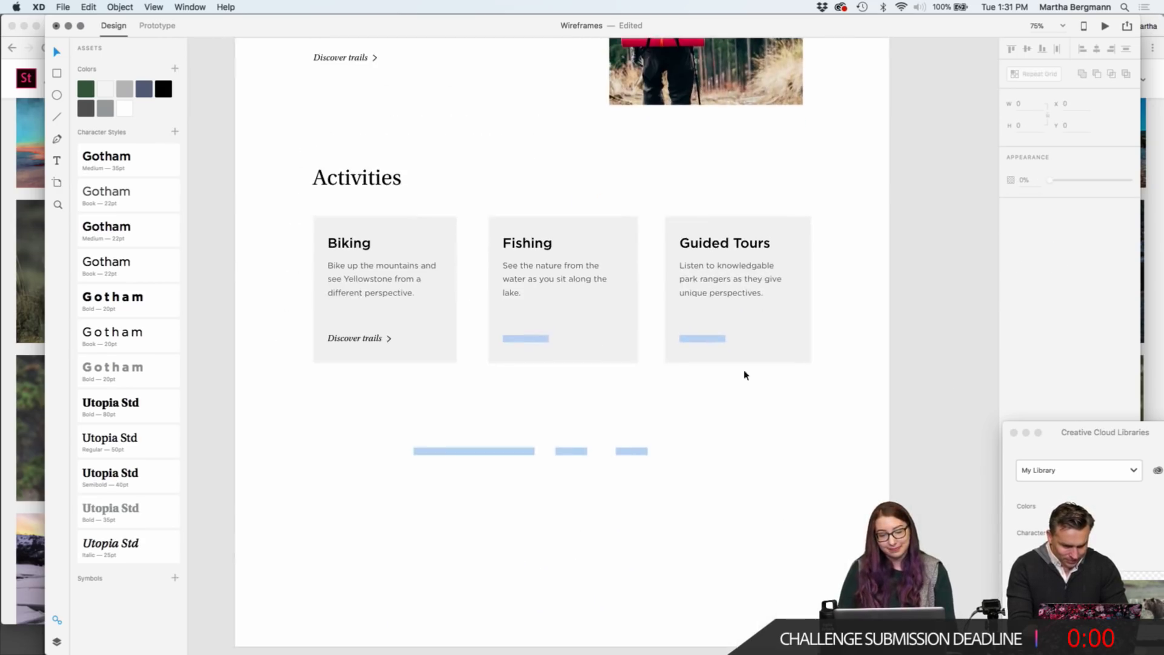
pyautogui.click(325, 325)
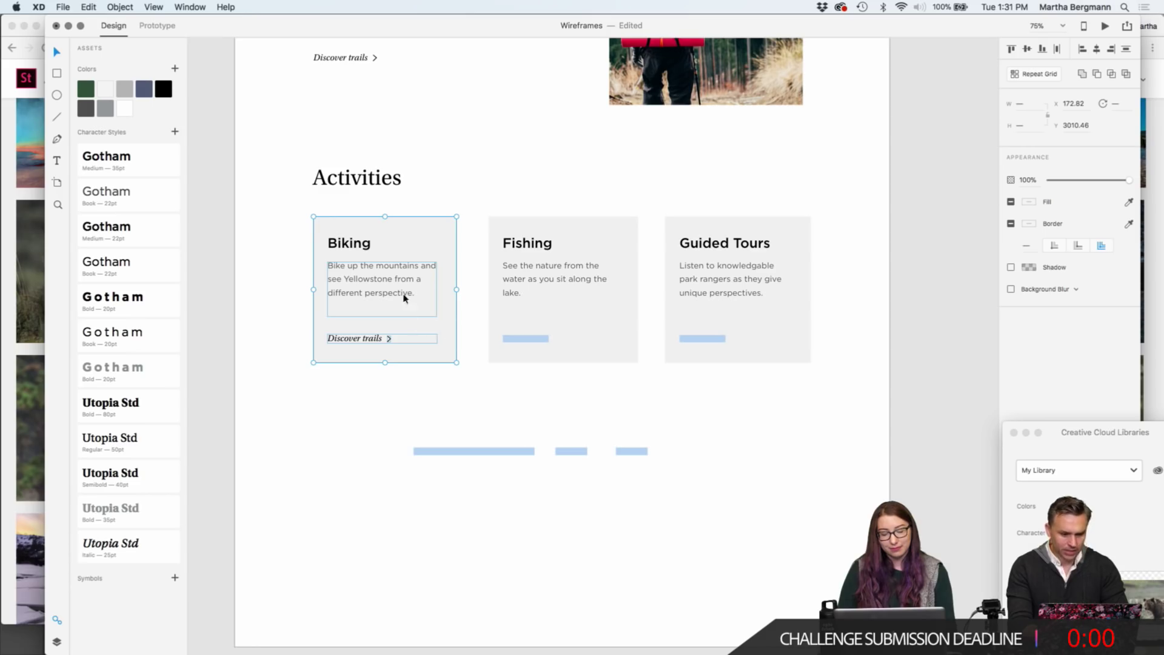
pyautogui.click(513, 337)
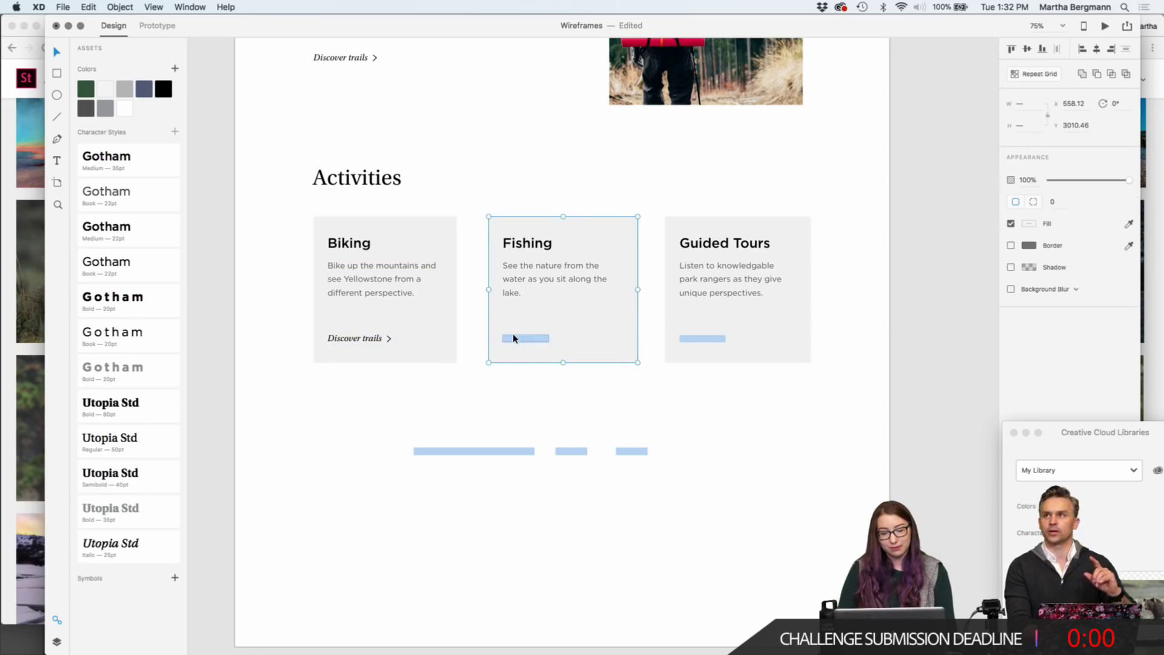
pyautogui.click(752, 331)
pyautogui.press('Escape')
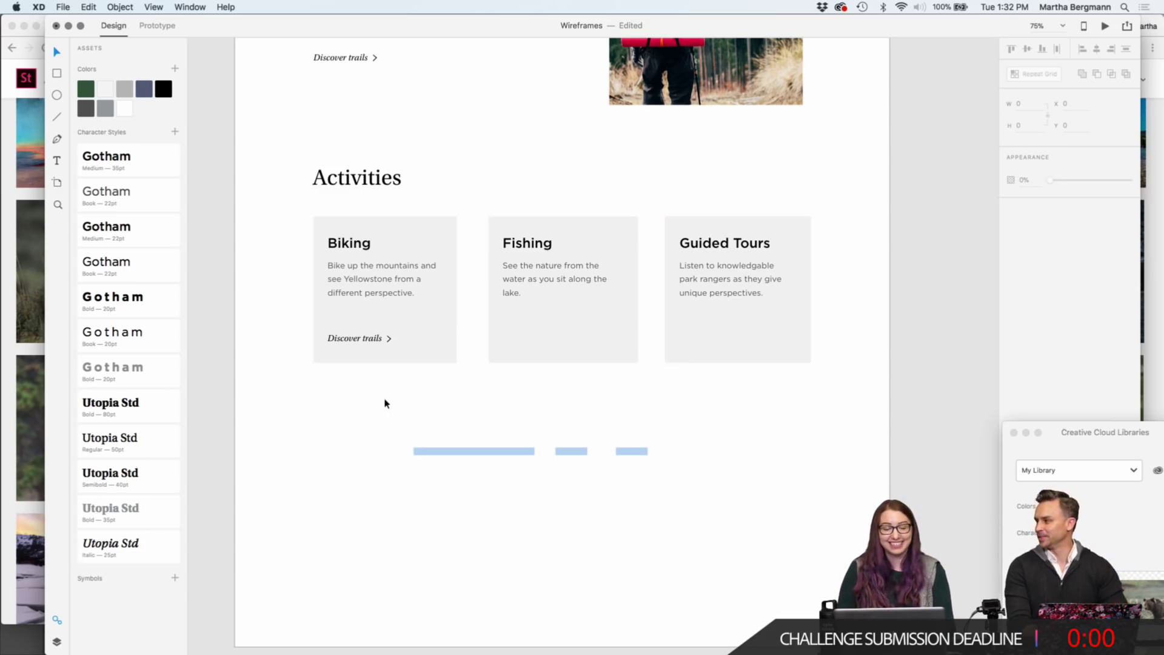
# Copy the Biking card's "Discover trails" link with its arrow to the same spot in the Fishing and Guided Tours cards.
pyautogui.click(386, 338)
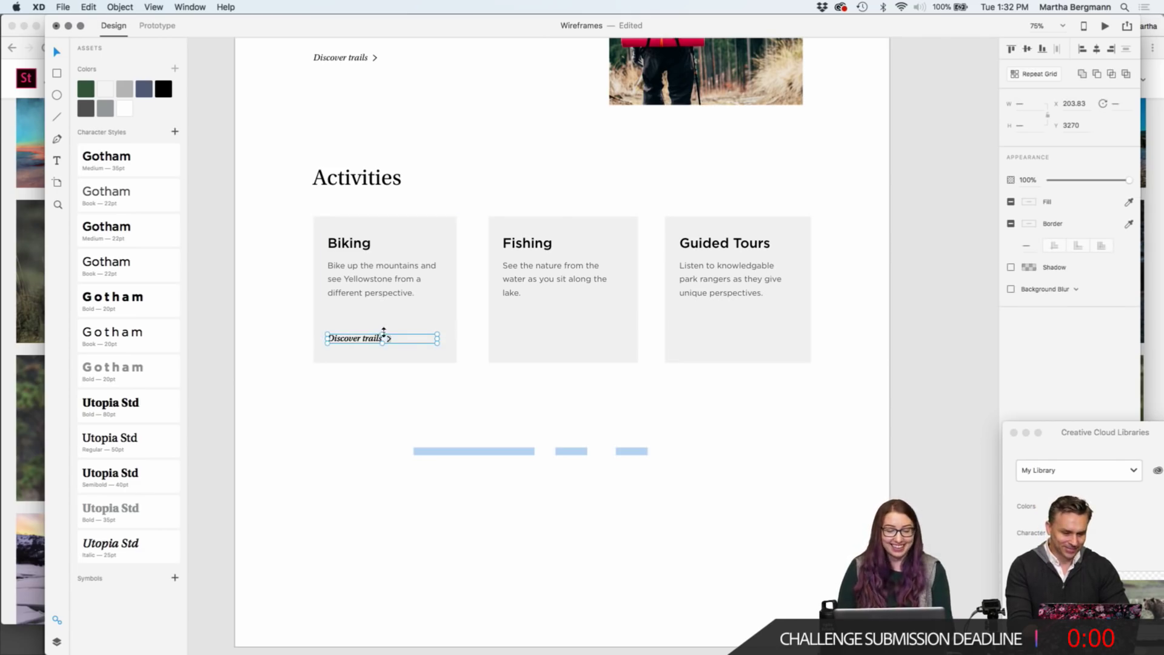
pyautogui.moveTo(365, 340); pyautogui.dragTo(707, 344)
pyautogui.click(702, 394)
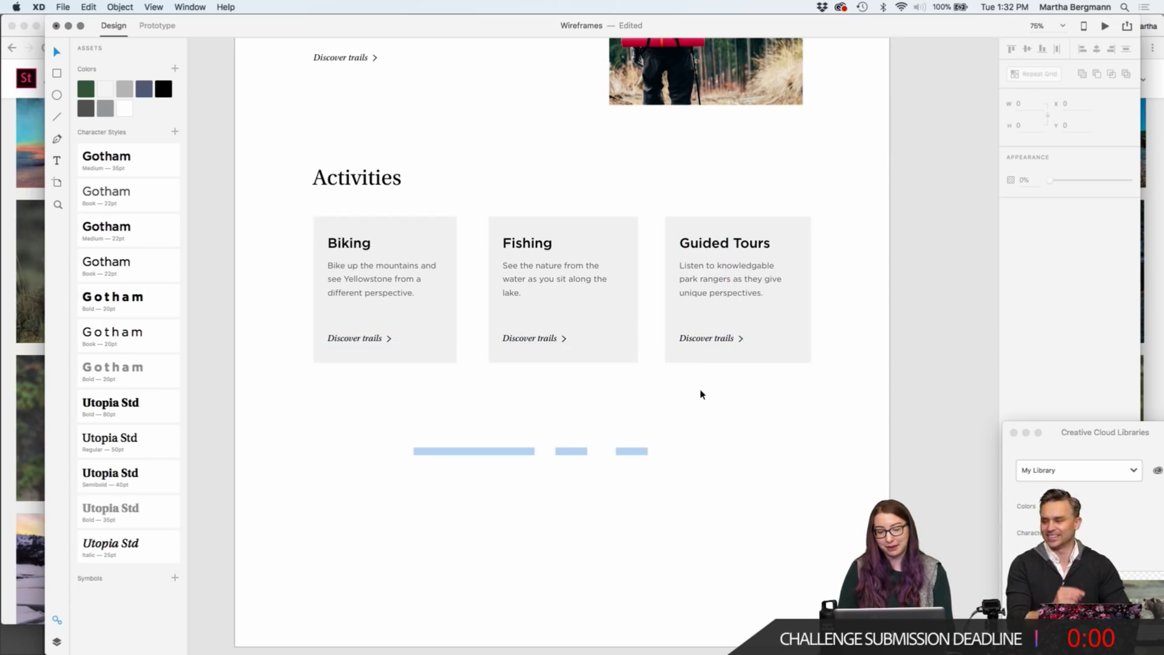
# Change the Fishing card's link text to "Best fishing spots" and move its arrow to just after the text.
pyautogui.press('super+1')
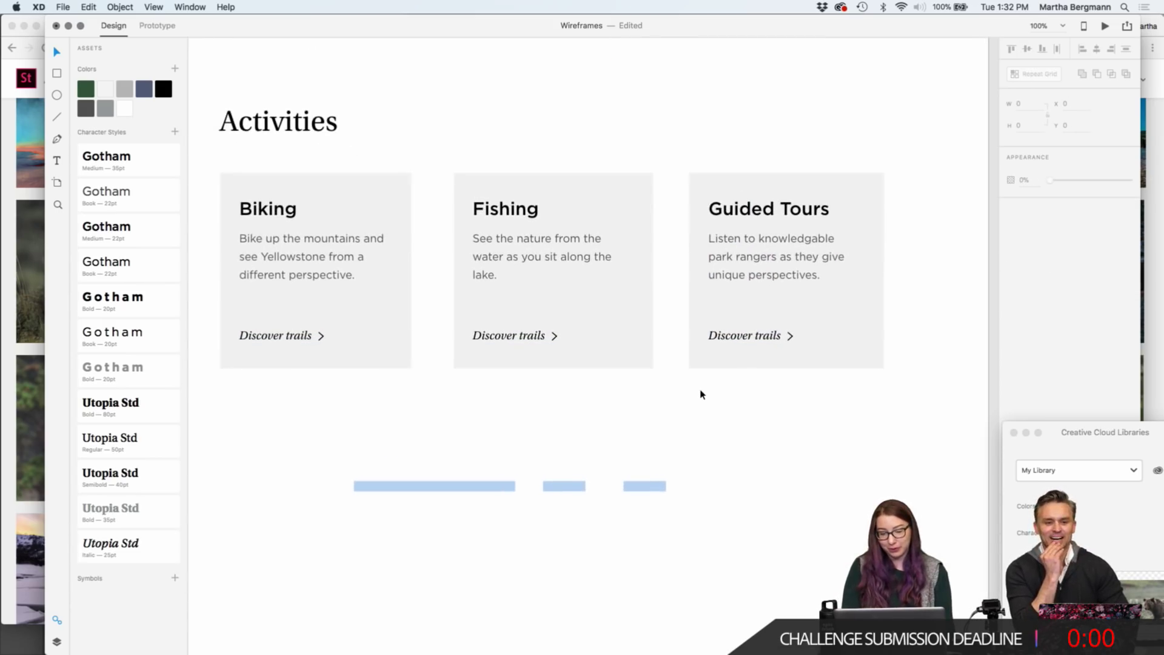
pyautogui.press('super+equal')
pyautogui.hscroll(-3, 698, 392)
pyautogui.click(556, 350)
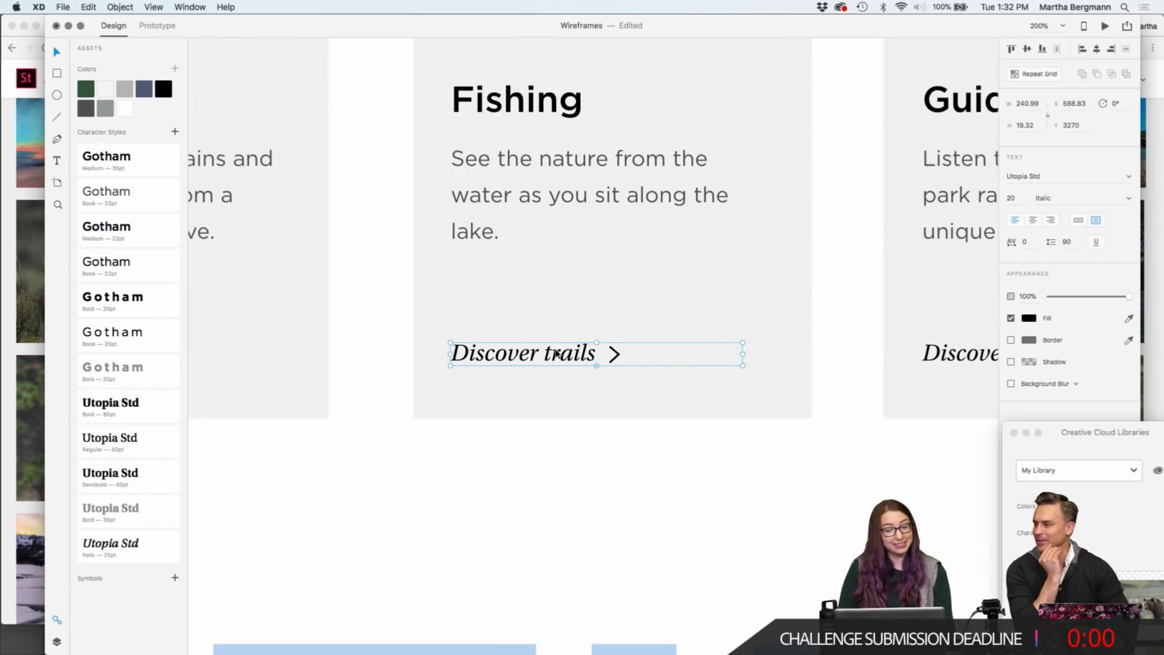
pyautogui.doubleClick(556, 350)
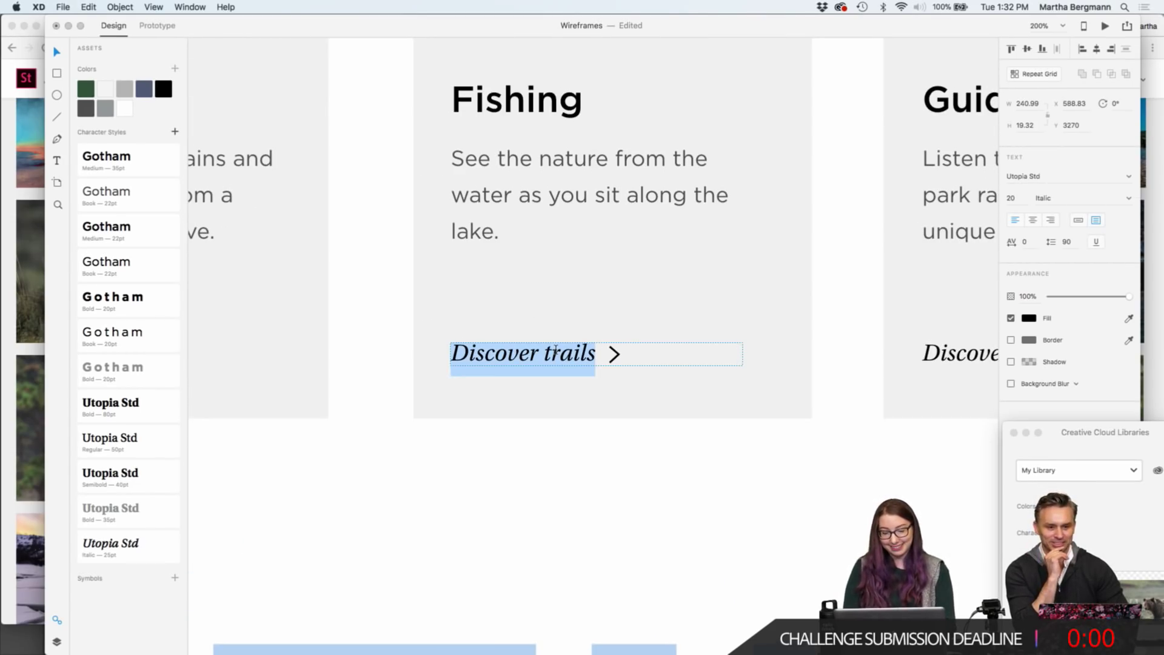
pyautogui.write('Best fishing spots')
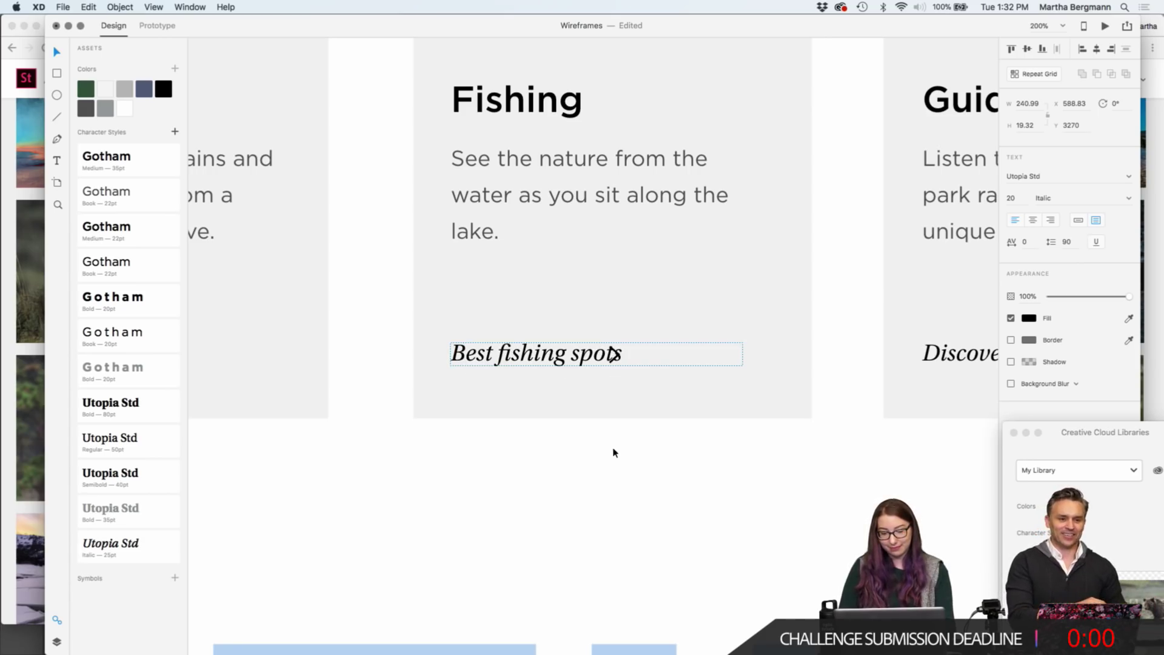
pyautogui.press('Escape')
pyautogui.moveTo(614, 354); pyautogui.dragTo(637, 354)
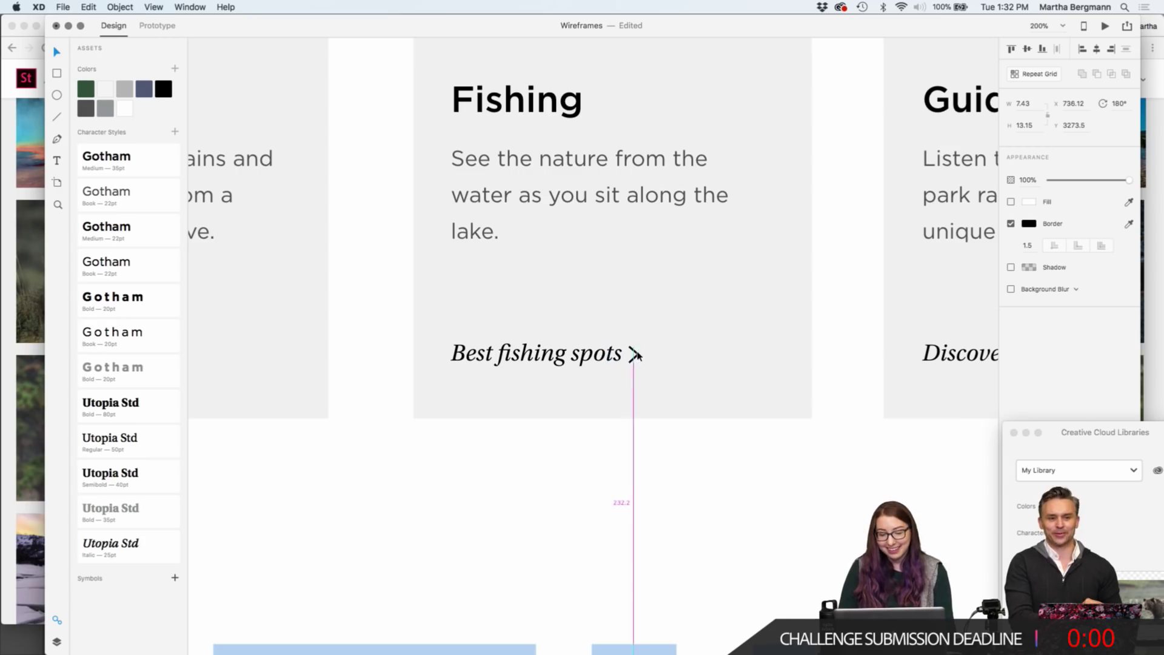
pyautogui.click(642, 489)
# Change the Guided Tours card's link text to "See trails to explore" and move its arrow to just after the text.
pyautogui.hscroll(10, 642, 489)
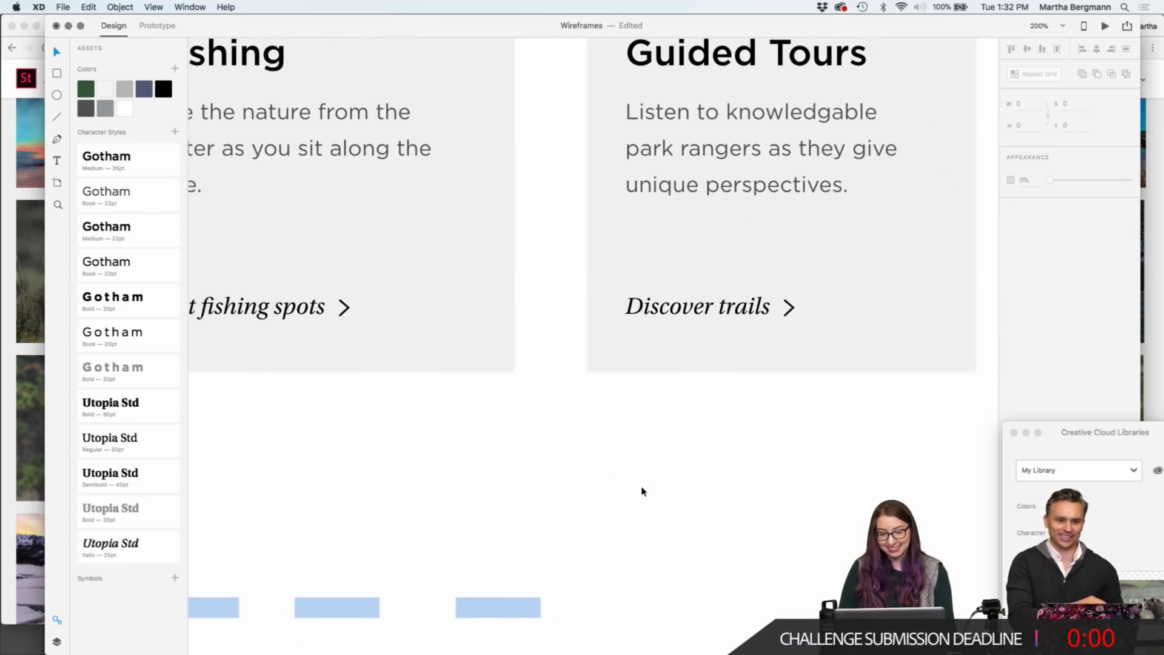
pyautogui.doubleClick(681, 309)
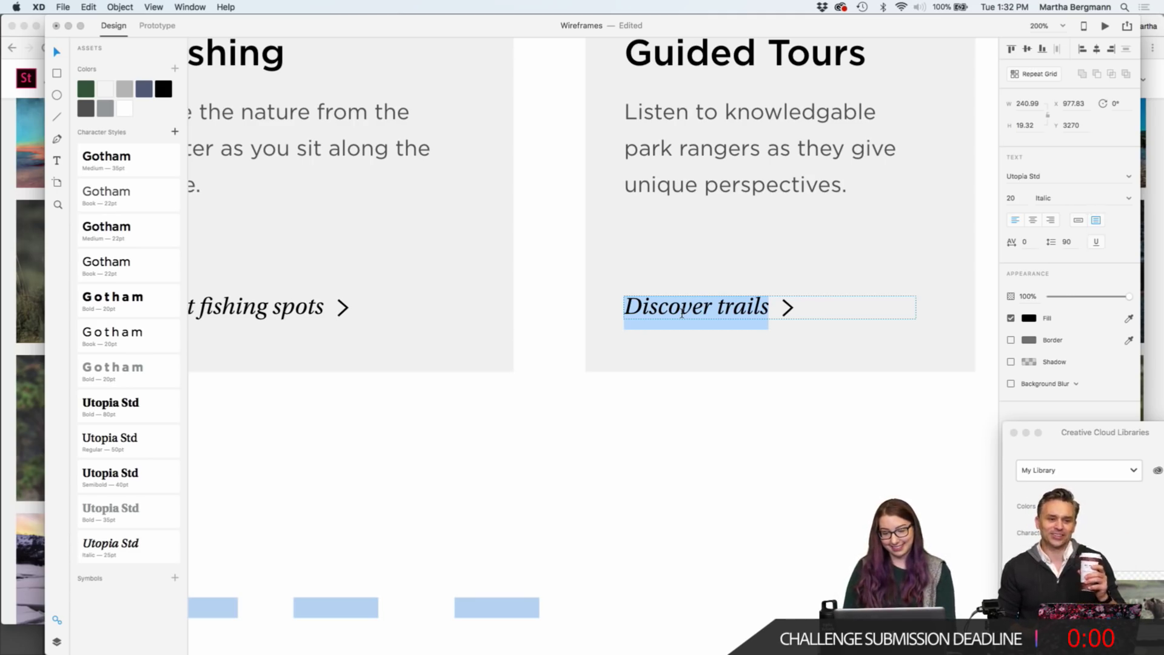
pyautogui.write('See trails to explore')
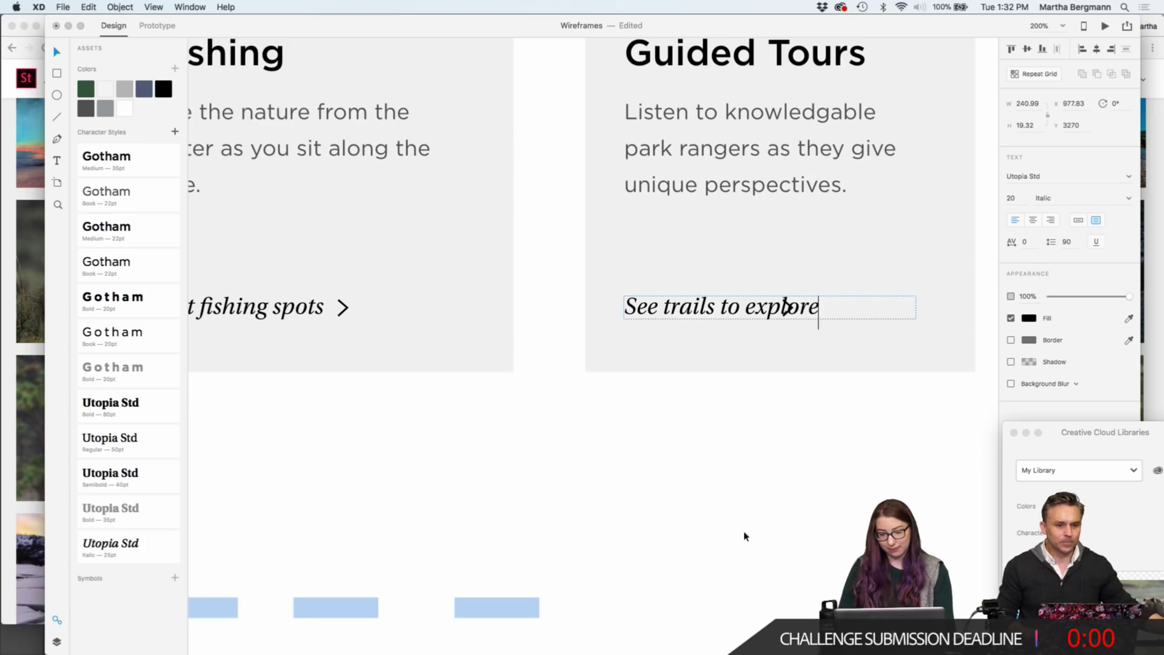
pyautogui.click(745, 536)
pyautogui.click(782, 308)
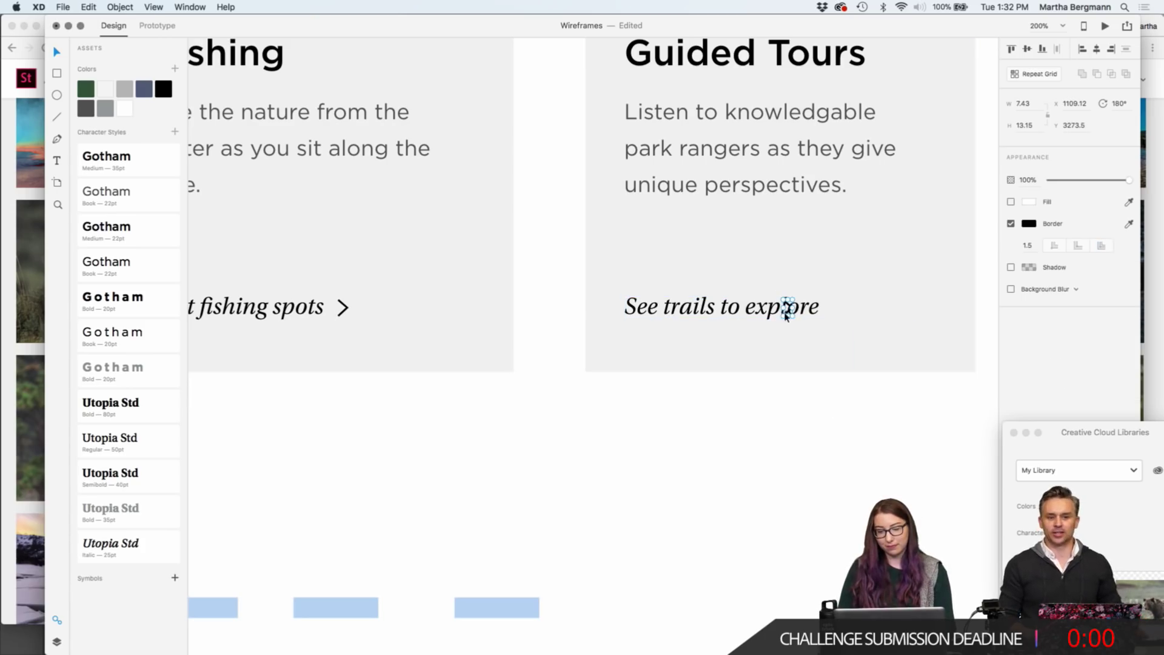
pyautogui.moveTo(785, 314); pyautogui.dragTo(838, 310)
pyautogui.click(766, 512)
# Duplicate the "Plan your adventure" text outside the Home artboard, above and beside it, and reword the copy as "404 page: Bear with us".
pyautogui.press('super+minus')
pyautogui.press('super+minus')
pyautogui.press('super+minus')
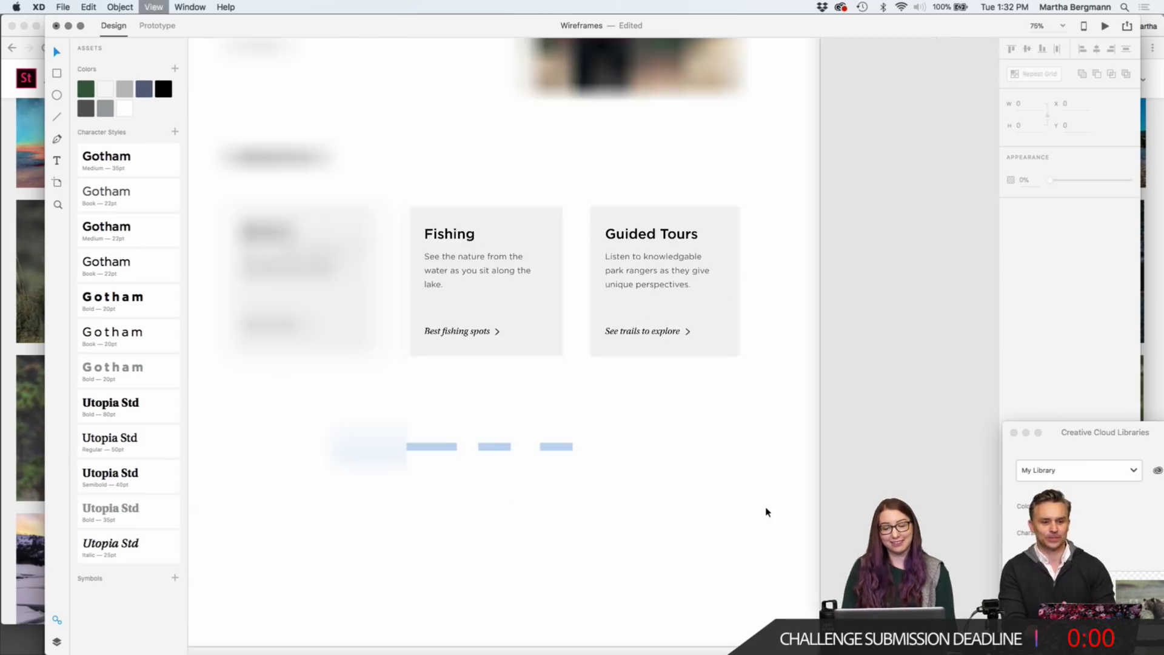
pyautogui.hscroll(-2, 917, 372)
pyautogui.scroll(1, 918, 371)
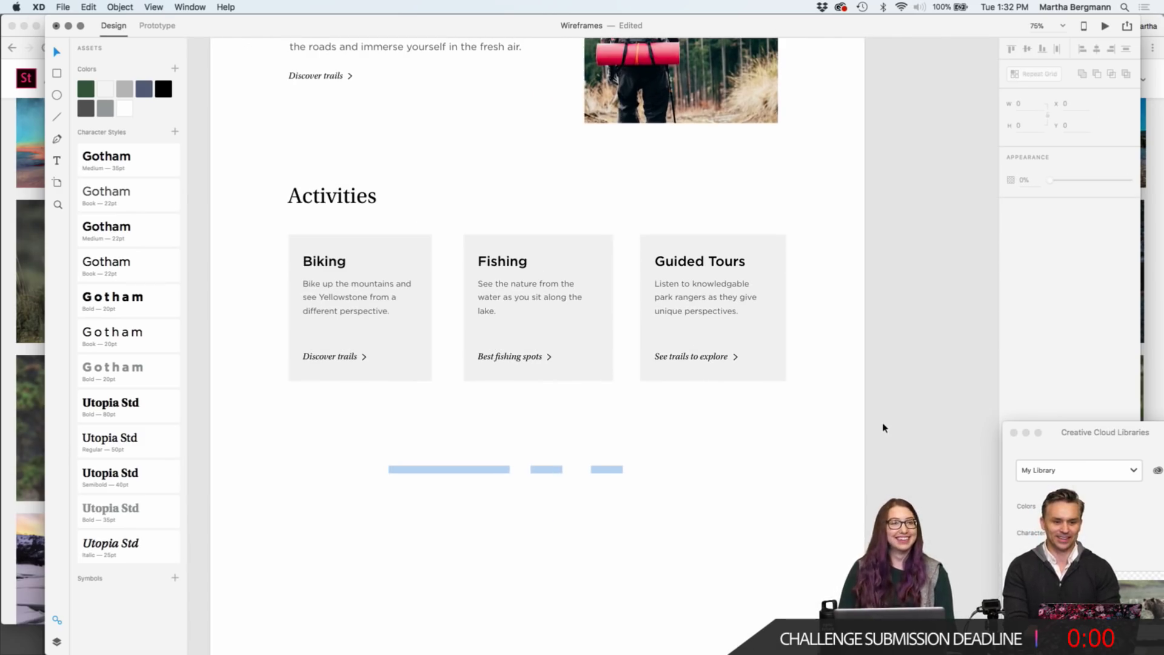
pyautogui.scroll(3, 883, 428)
pyautogui.hscroll(-1, 883, 428)
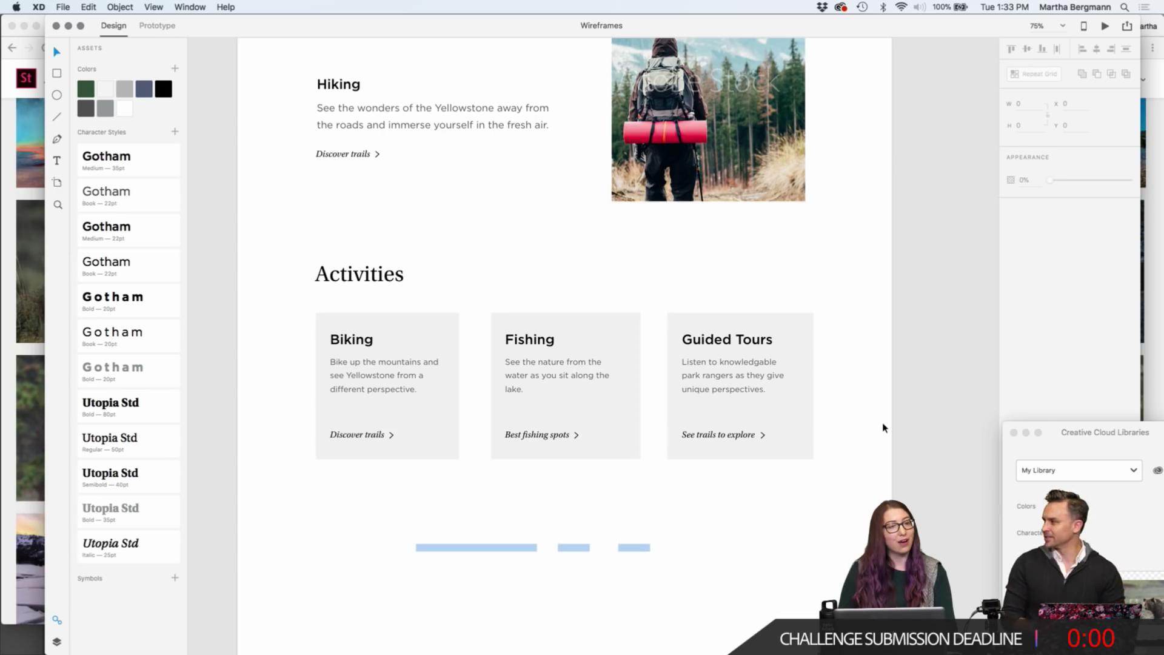
pyautogui.press('super+minus')
pyautogui.press('super+minus')
pyautogui.scroll(10, 883, 428)
pyautogui.doubleClick(534, 200)
pyautogui.press('super+d')
pyautogui.moveTo(523, 200); pyautogui.dragTo(738, 128)
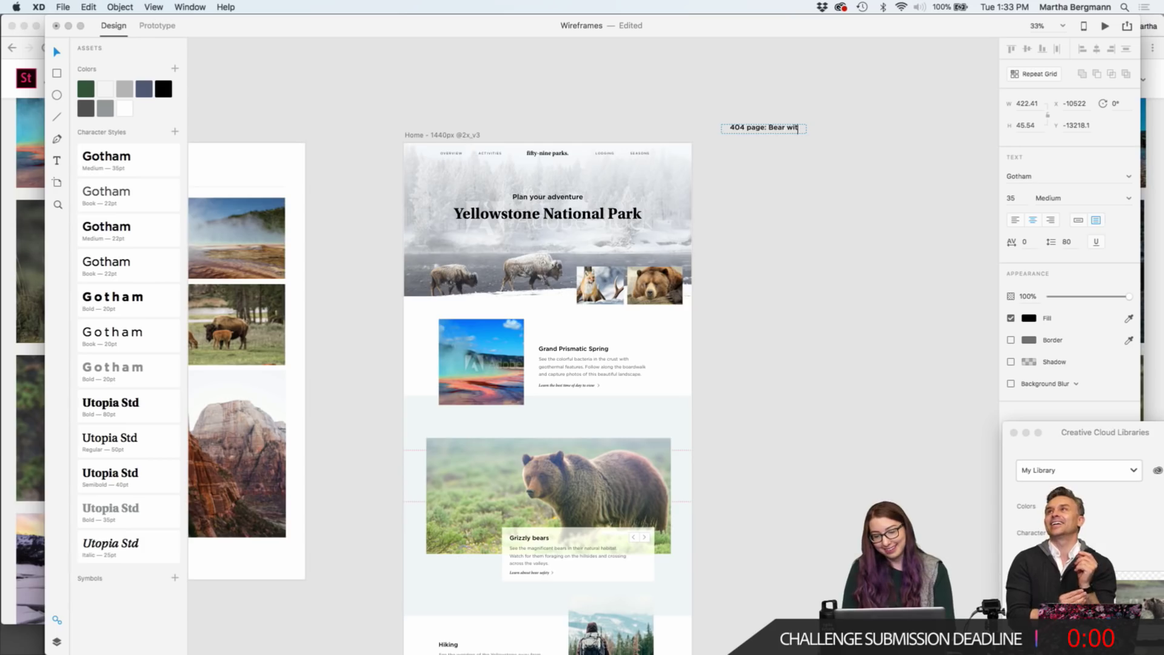
pyautogui.press('Escape')
pyautogui.moveTo(798, 128); pyautogui.dragTo(819, 83)
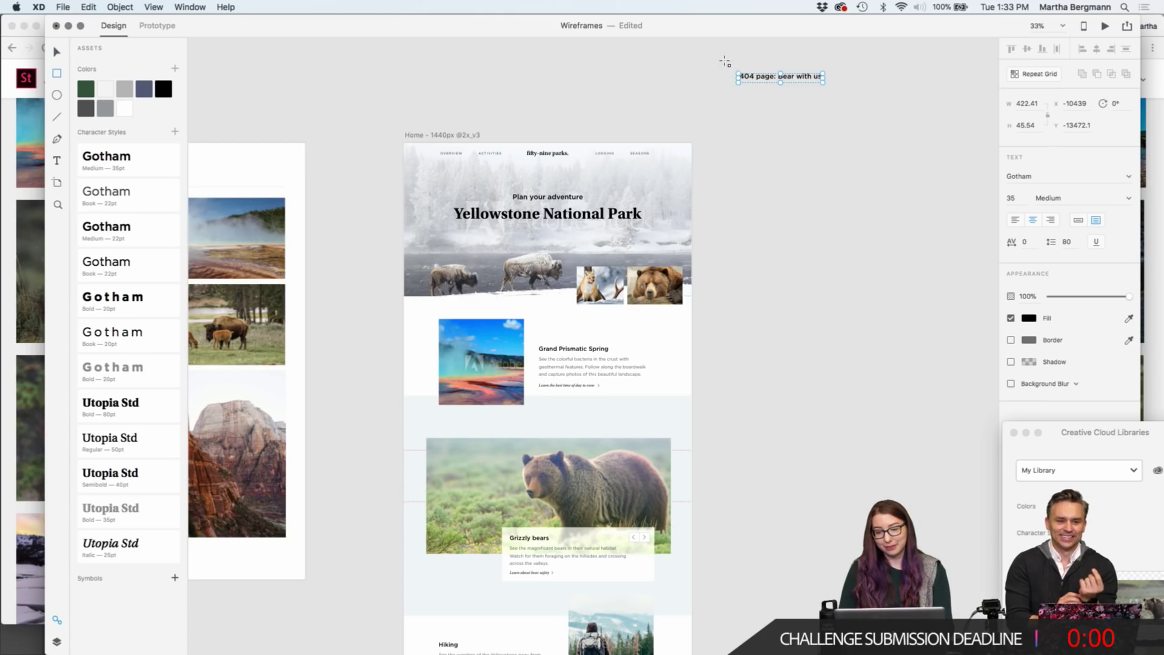
# Draw a white rectangle behind the "404 page: Bear with us" note and fit it to the text at about 506 × 105.
pyautogui.moveTo(725, 60); pyautogui.dragTo(850, 102)
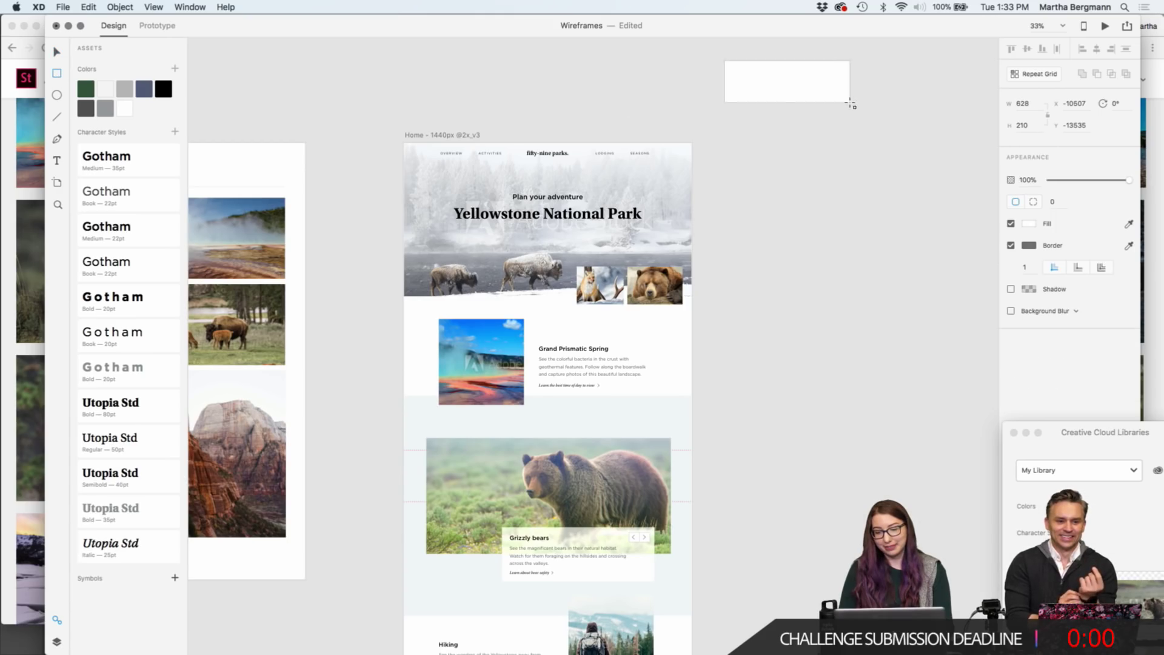
pyautogui.rightClick(759, 79)
pyautogui.click(794, 253)
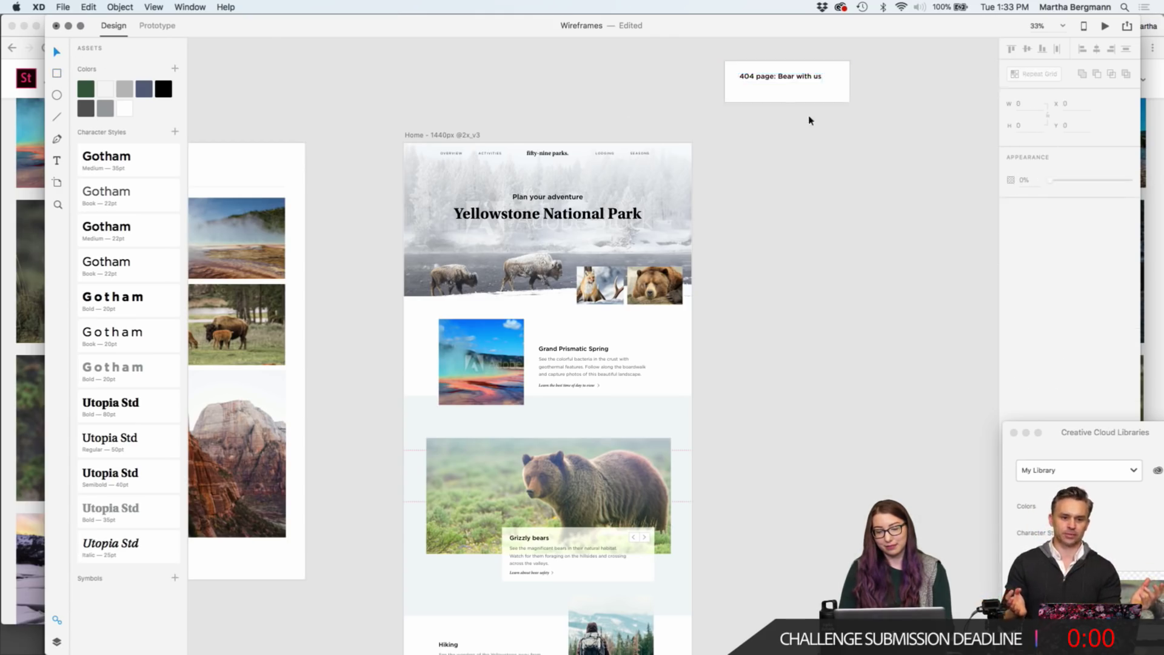
pyautogui.moveTo(850, 103); pyautogui.dragTo(832, 87)
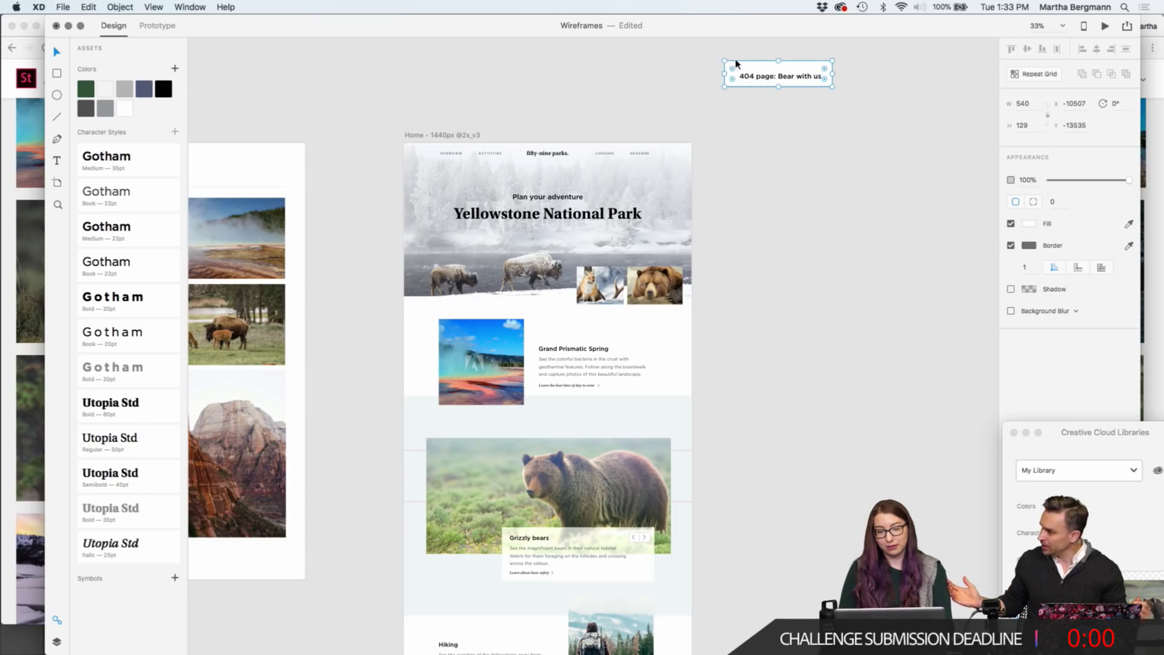
pyautogui.moveTo(725, 59); pyautogui.dragTo(730, 66)
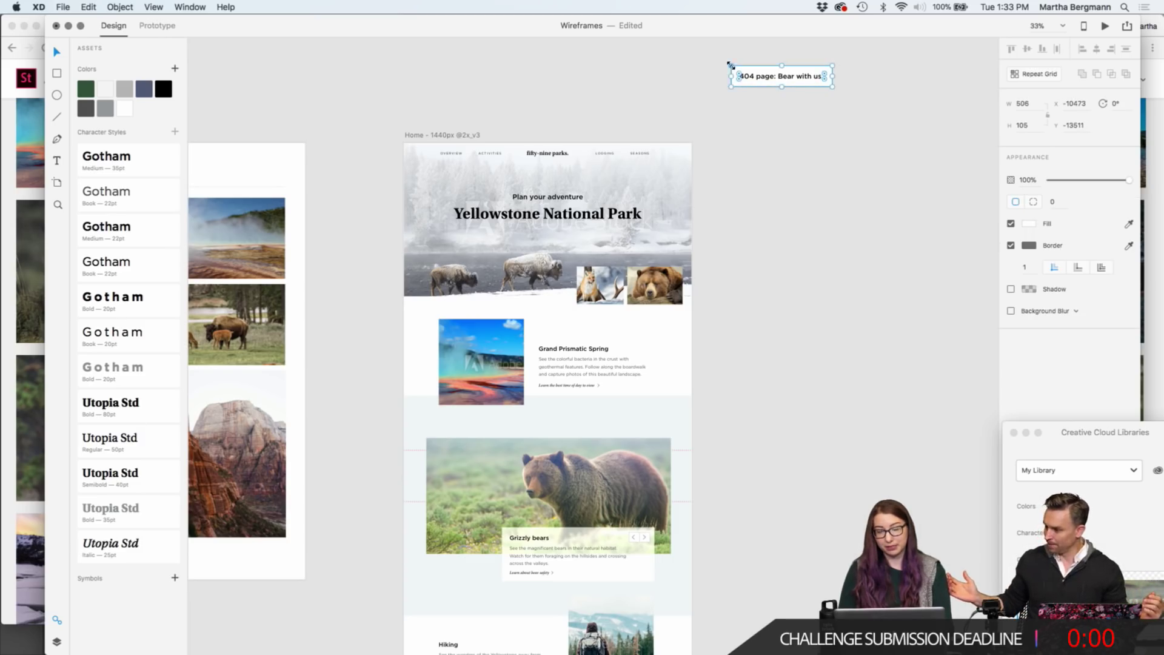
pyautogui.click(745, 127)
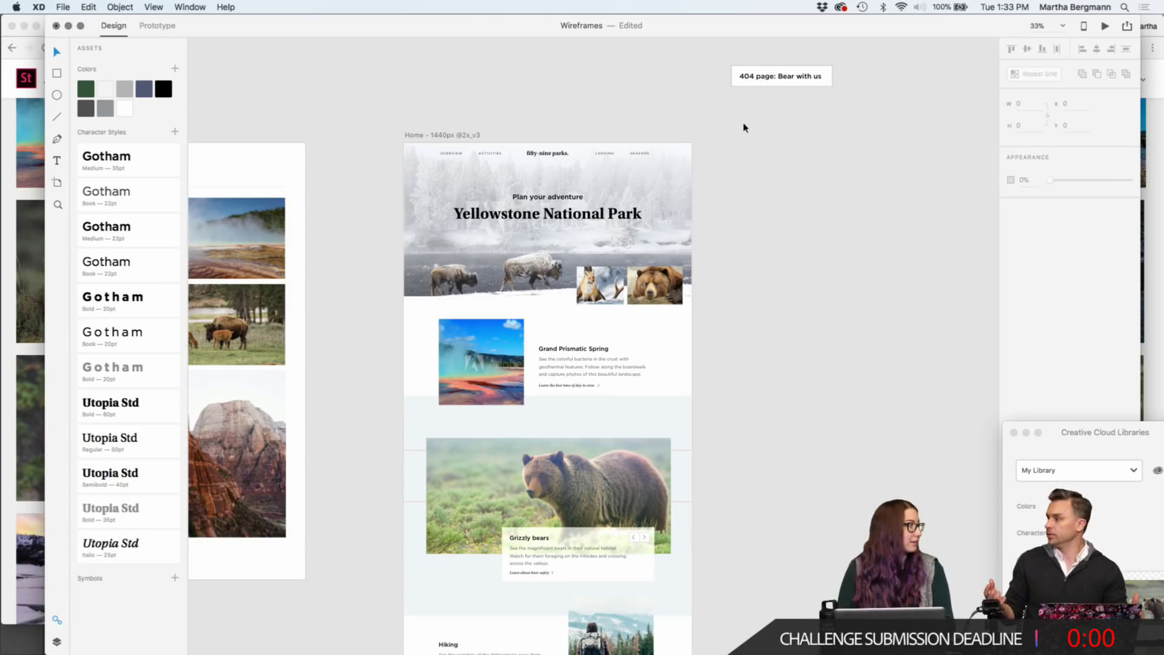
# Move the 404 note with its rectangle to just above the Home artboard, aligned with the artboard's left edge, and save the document.
pyautogui.click(755, 71)
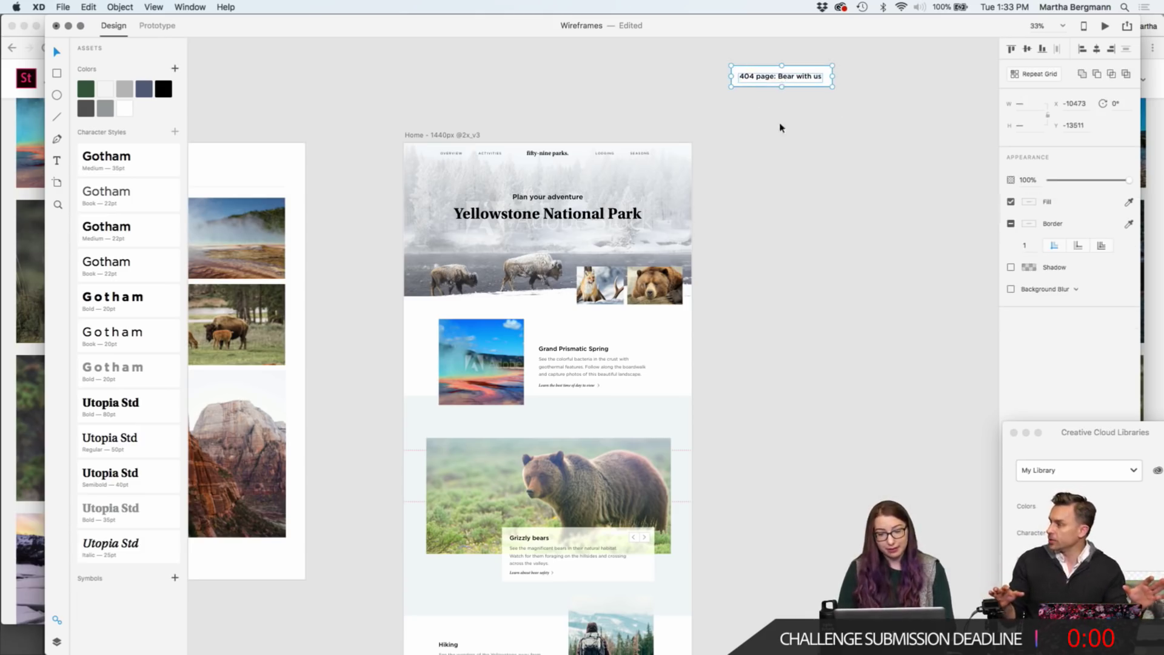
pyautogui.doubleClick(765, 77)
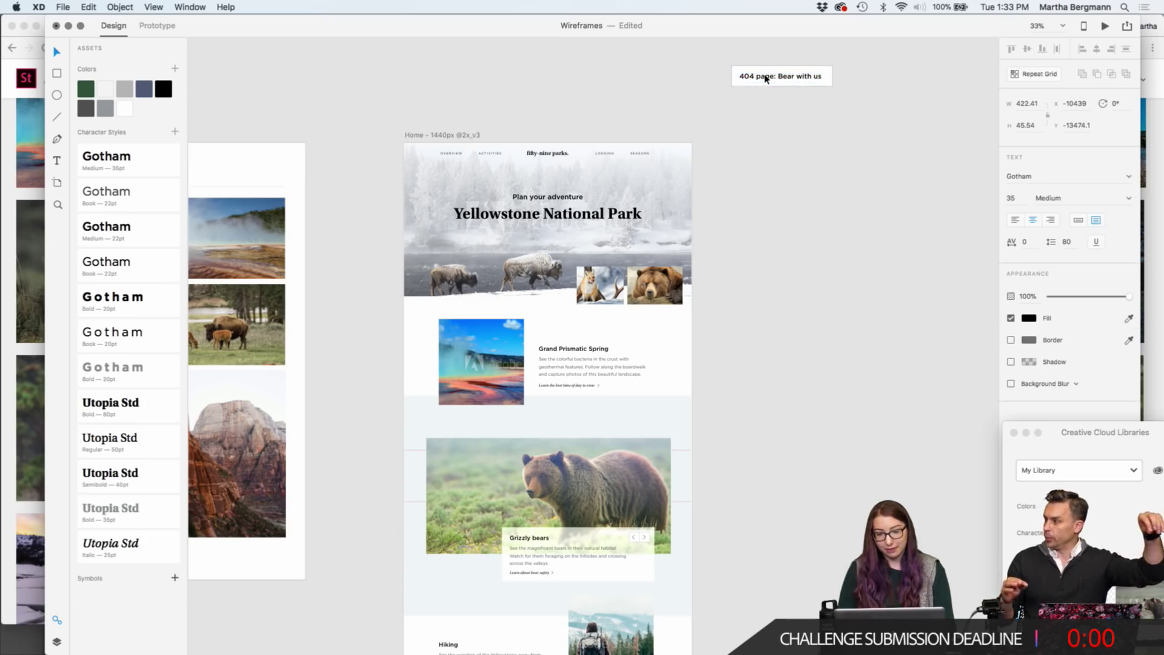
pyautogui.press('Escape')
pyautogui.moveTo(753, 74); pyautogui.dragTo(428, 107)
pyautogui.rightClick(757, 159)
pyautogui.hscroll(1, 750, 151)
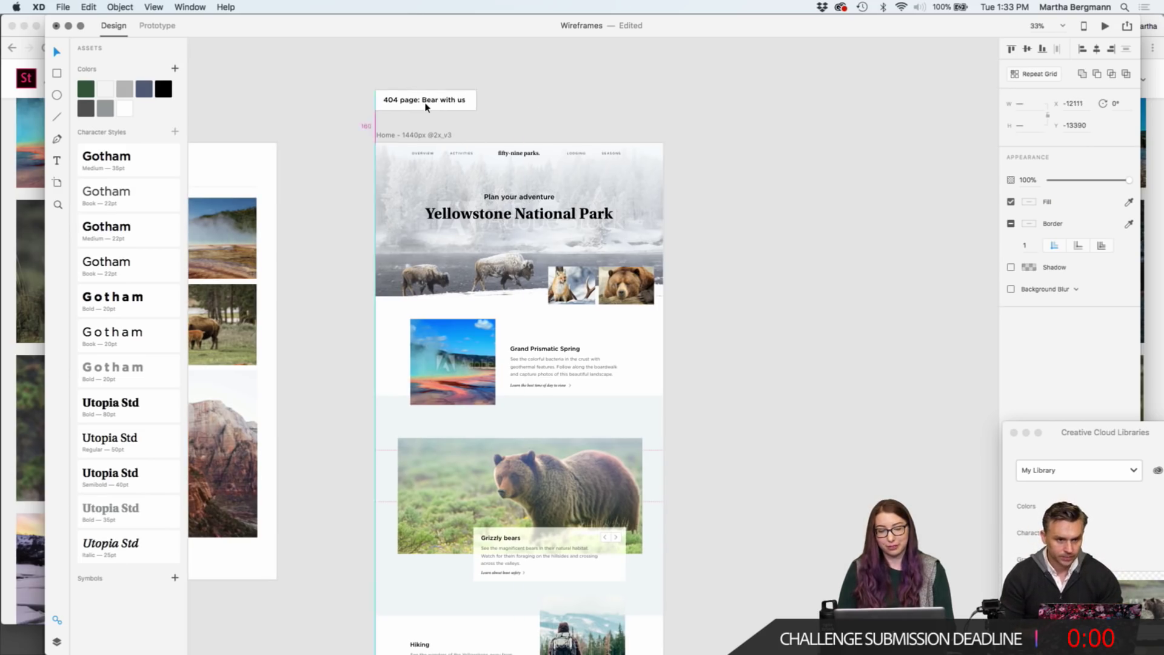
pyautogui.scroll(-4, 356, 154)
pyautogui.hscroll(-2, 356, 153)
pyautogui.press('super+s')
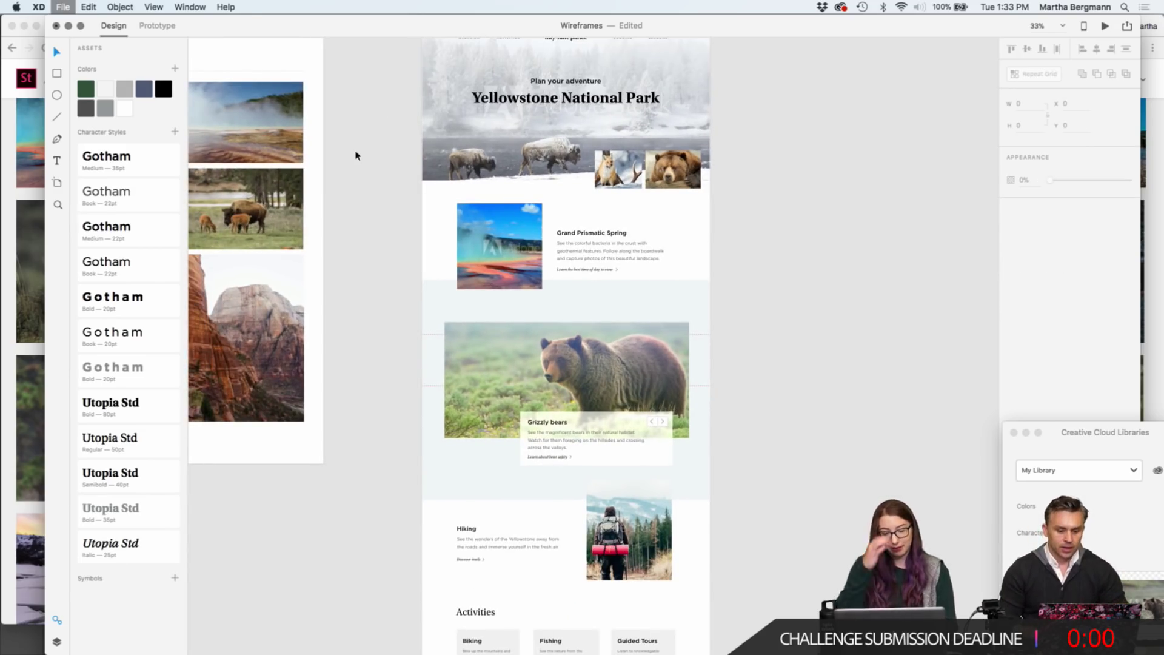
# Move the Creative Cloud Libraries window next to the page's Grizzly bears section and review the surrounding sections.
pyautogui.press('super+equal')
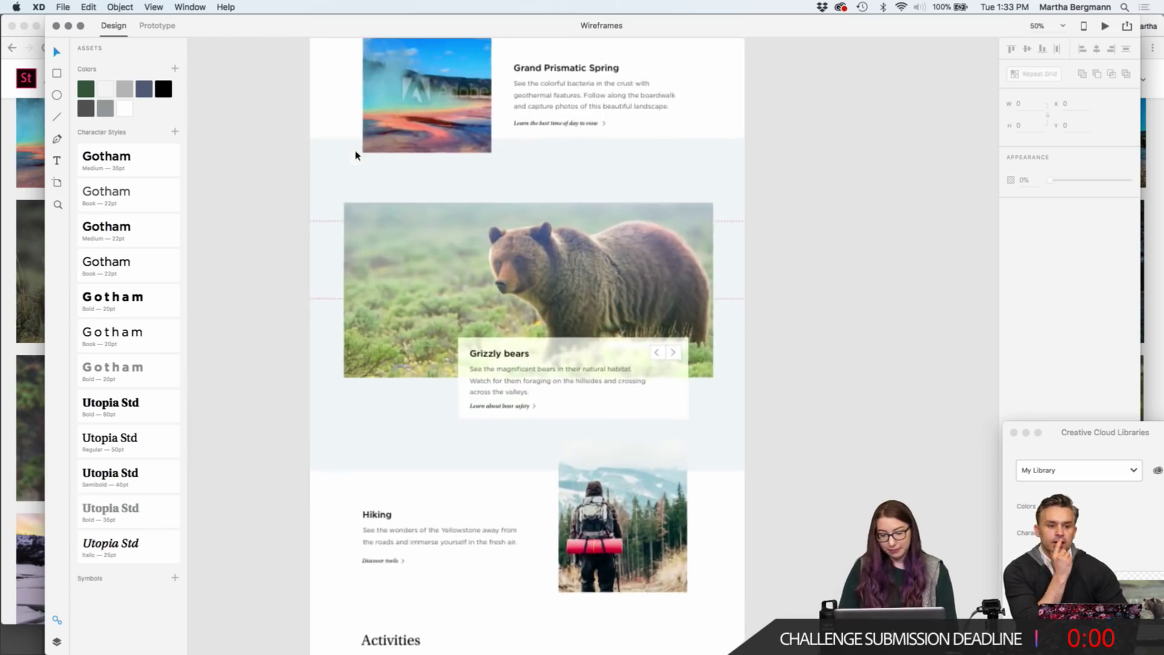
pyautogui.moveTo(1064, 436); pyautogui.dragTo(845, 169)
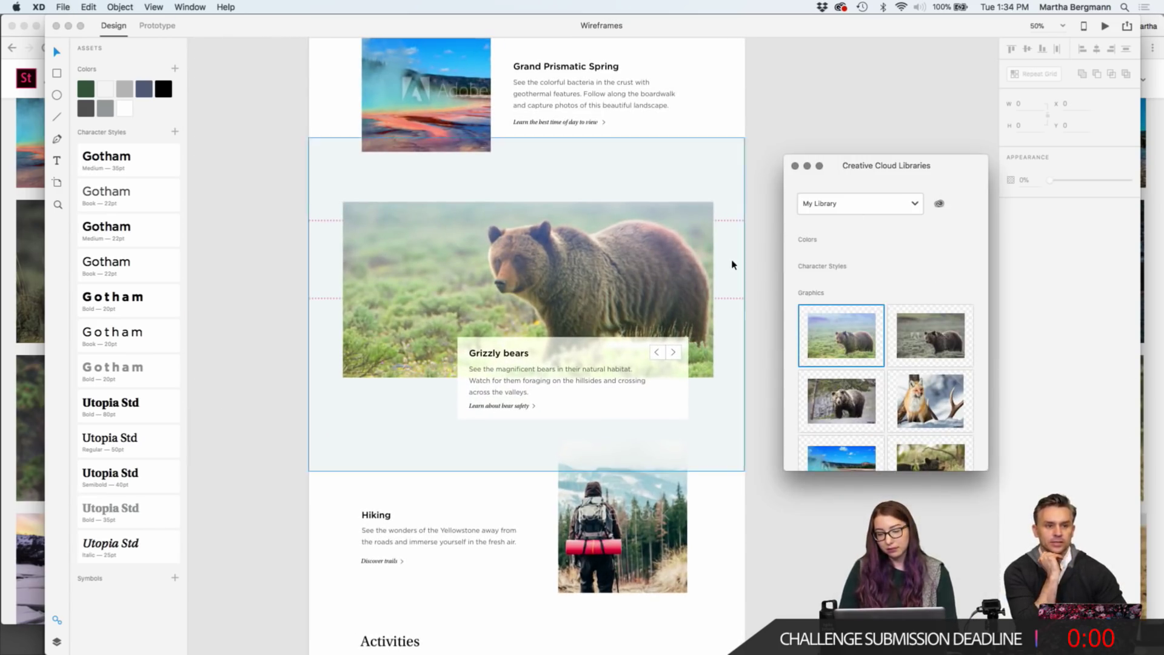
pyautogui.click(769, 216)
pyautogui.scroll(-2, 768, 216)
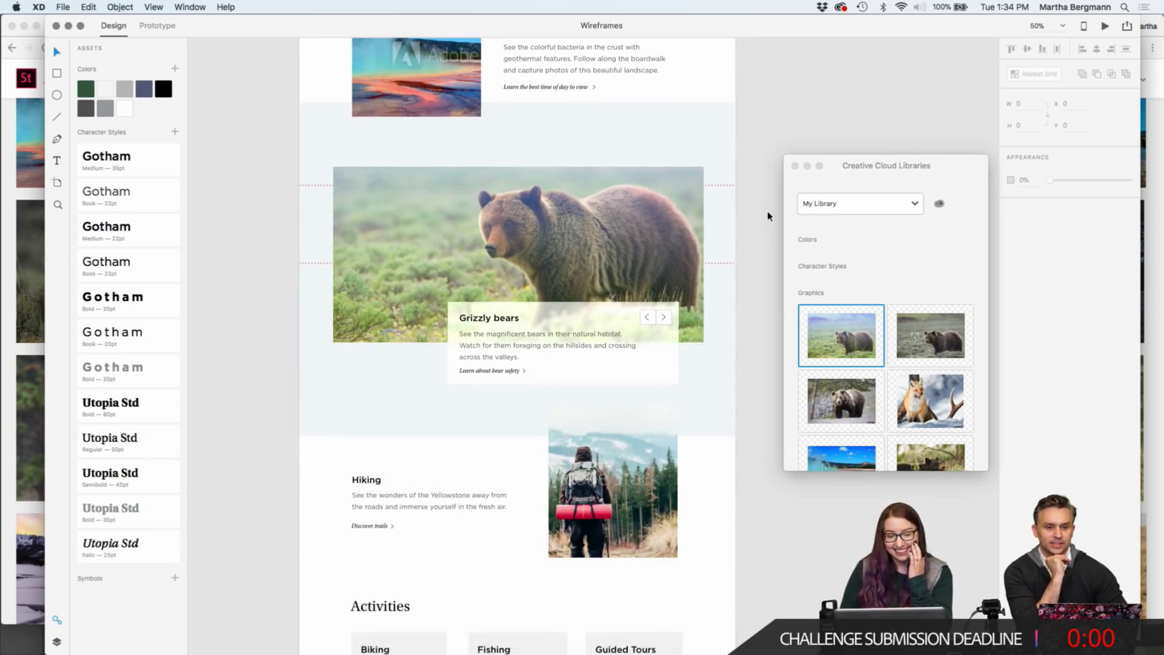
pyautogui.scroll(8, 769, 216)
pyautogui.scroll(-5, 768, 216)
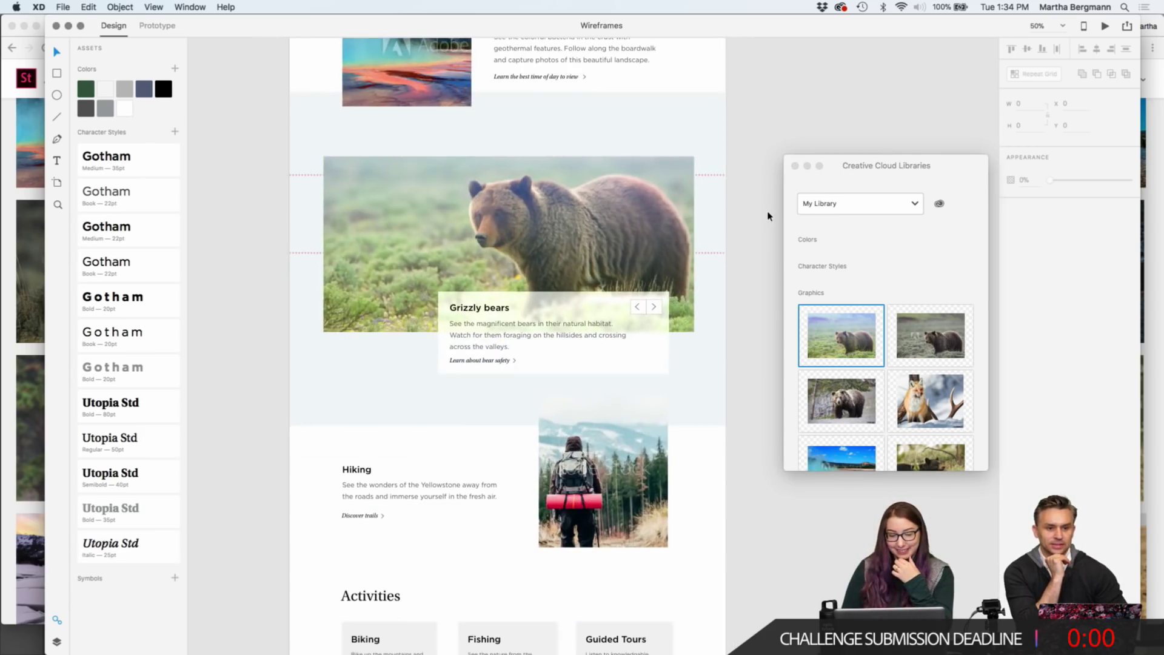
# Set the font style of the six Utopia Std link texts across the feature sections and Activities cards to Semibold.
pyautogui.scroll(-3, 768, 216)
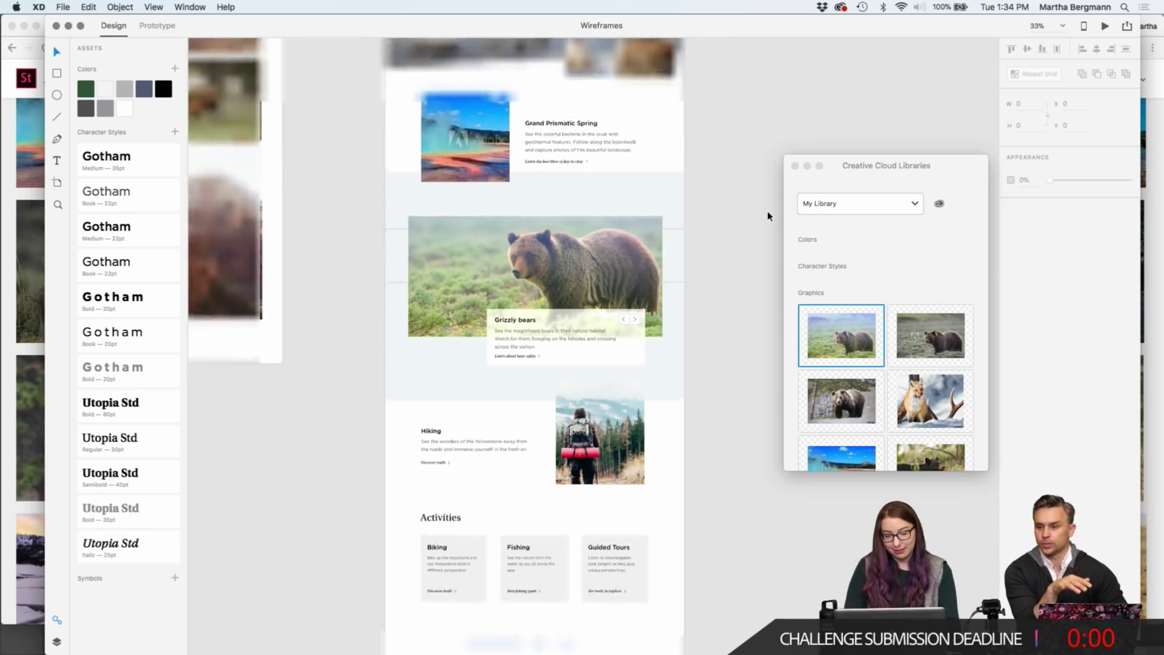
pyautogui.doubleClick(515, 357)
pyautogui.keyDown('shift'); pyautogui.click(553, 168); pyautogui.keyUp('shift')
pyautogui.keyDown('shift'); pyautogui.click(436, 459); pyautogui.keyUp('shift')
pyautogui.keyDown('shift'); pyautogui.click(448, 583); pyautogui.keyUp('shift')
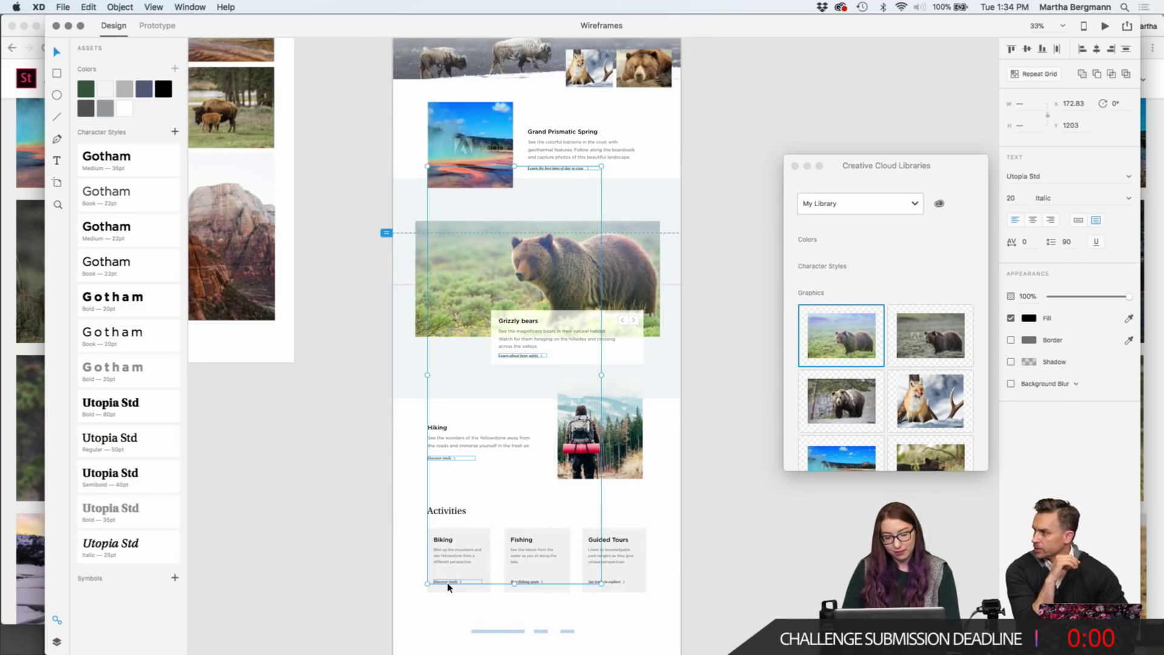
pyautogui.keyDown('shift'); pyautogui.click(600, 582); pyautogui.keyUp('shift')
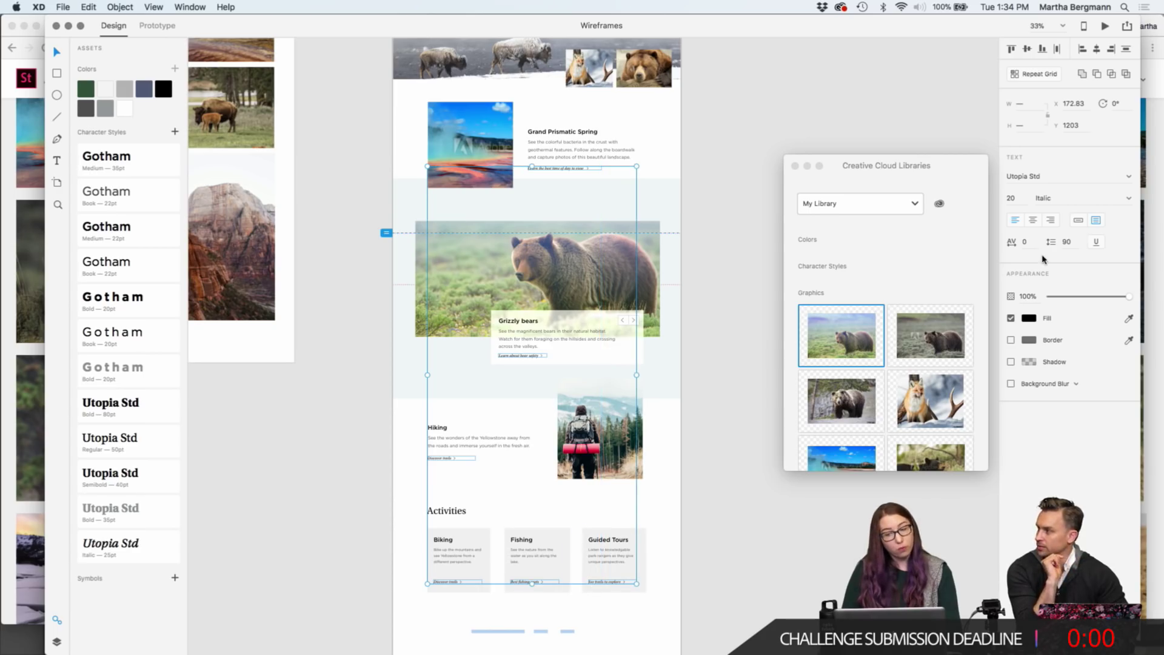
pyautogui.click(1130, 197)
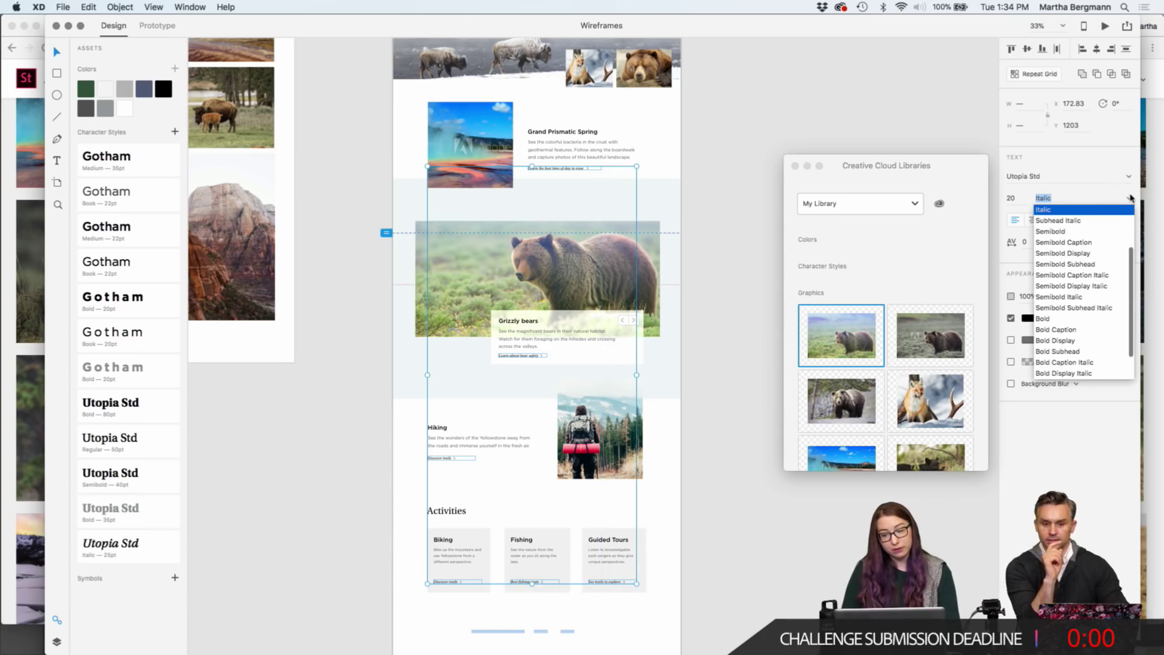
pyautogui.click(1058, 237)
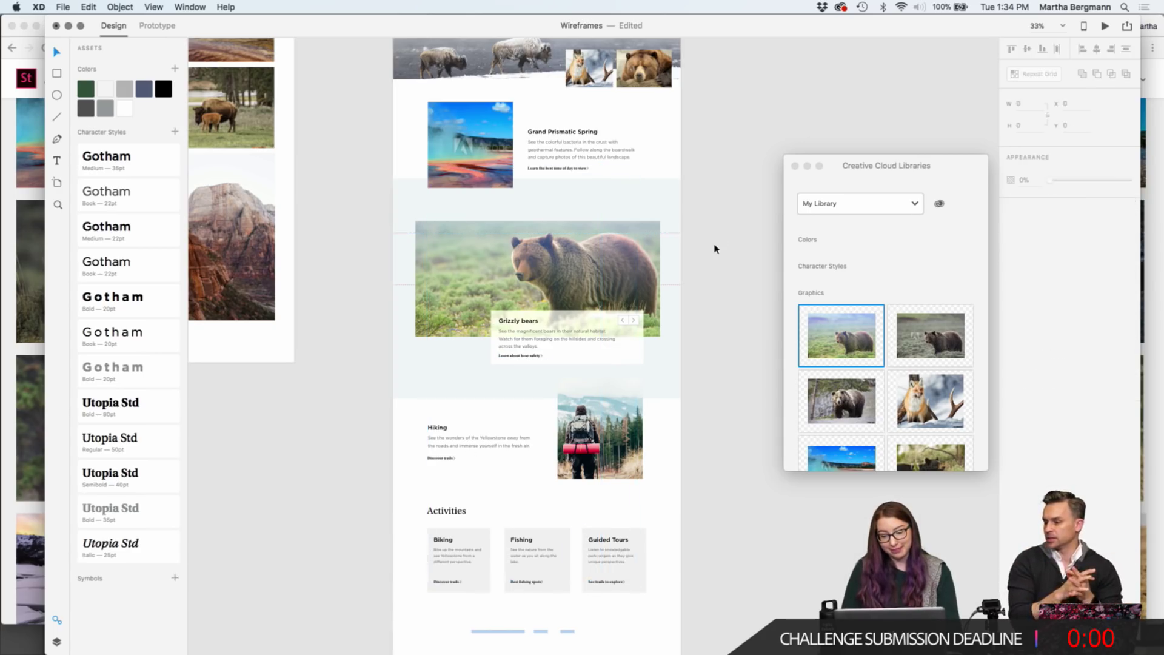
# Shift the arrows beside the Hiking section's "Discover trails" and the "Learn about bear safety" links slightly right, away from their text.
pyautogui.press('super+equal')
pyautogui.scroll(-8, 508, 390)
pyautogui.hscroll(-3, 508, 390)
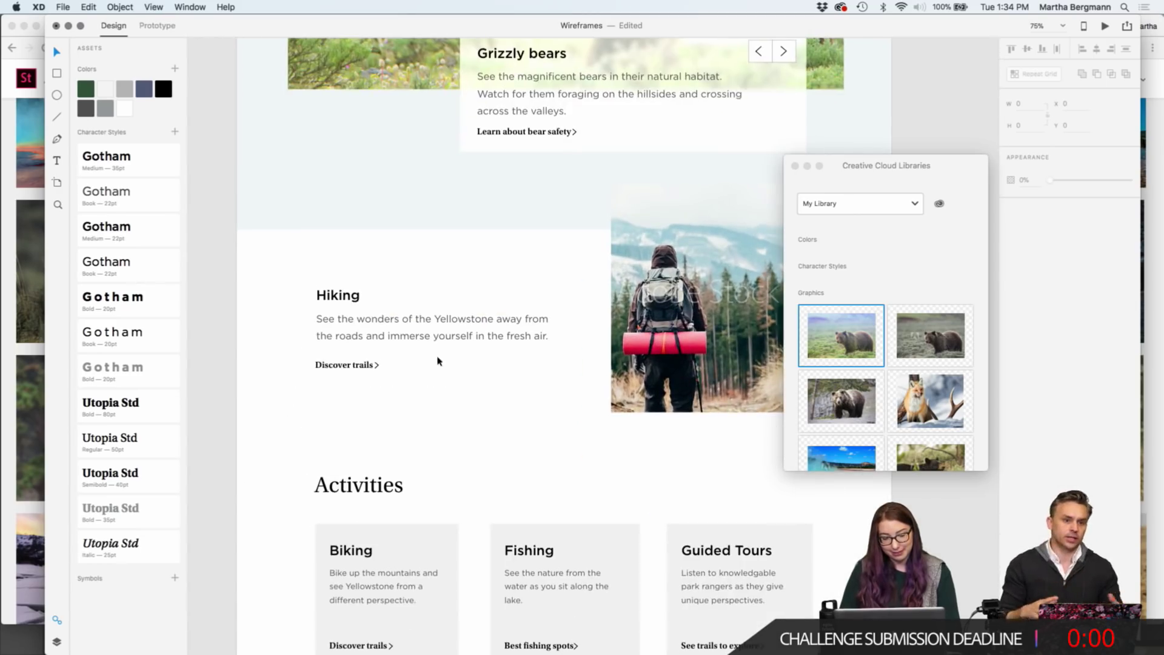
pyautogui.click(376, 365)
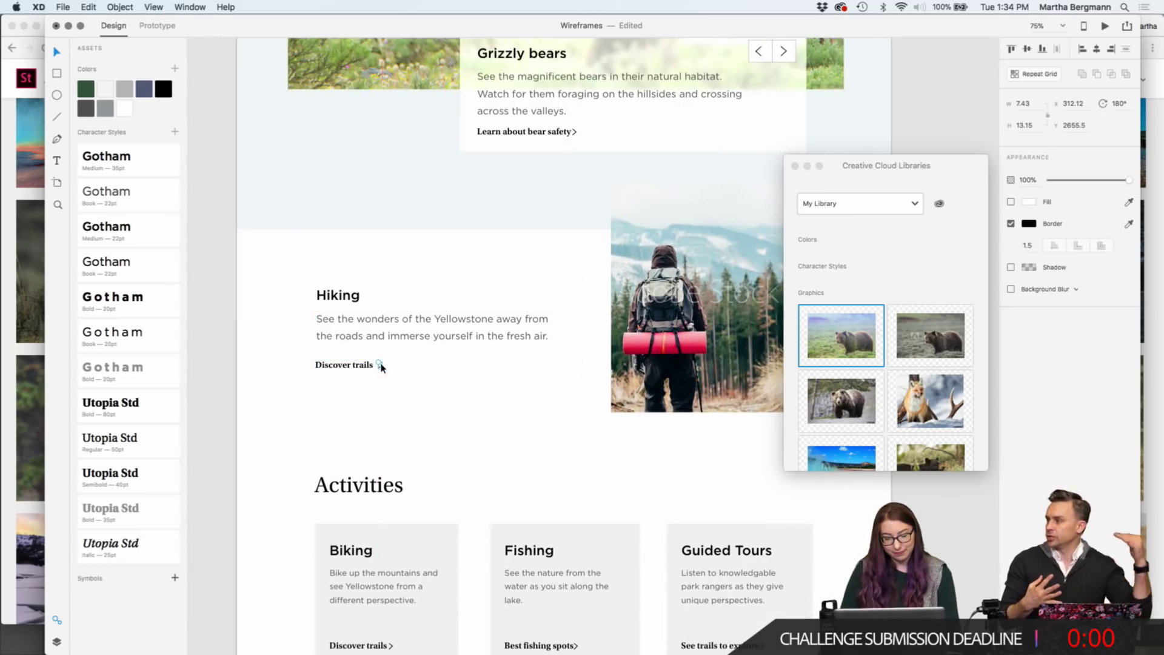
pyautogui.moveTo(578, 135); pyautogui.dragTo(583, 134)
# Nudge the link arrows in the Biking, Fishing and Guided Tours cards slightly right of their text, closing the Creative Cloud Libraries window.
pyautogui.scroll(-10, 533, 325)
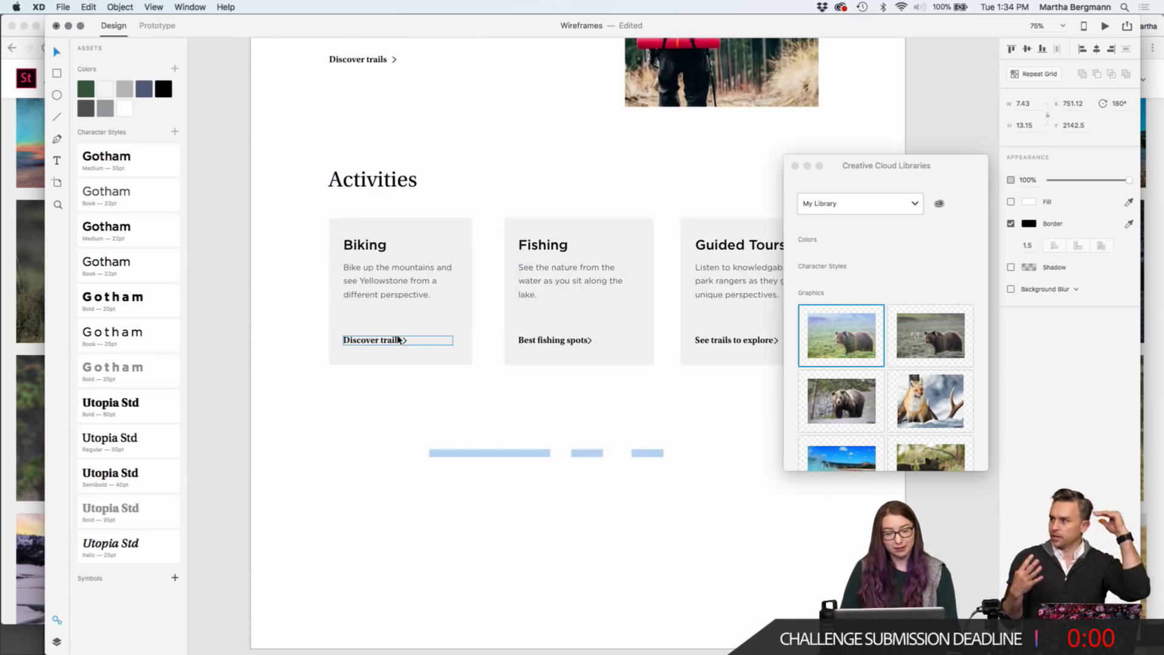
pyautogui.moveTo(405, 343); pyautogui.dragTo(410, 343)
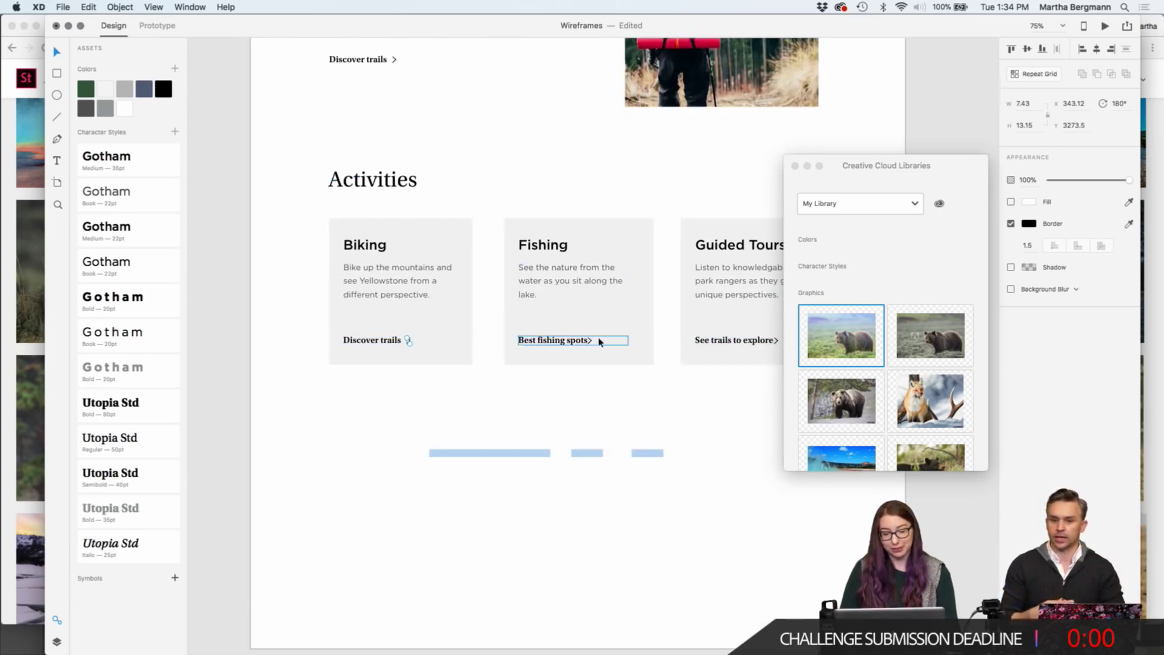
pyautogui.click(795, 165)
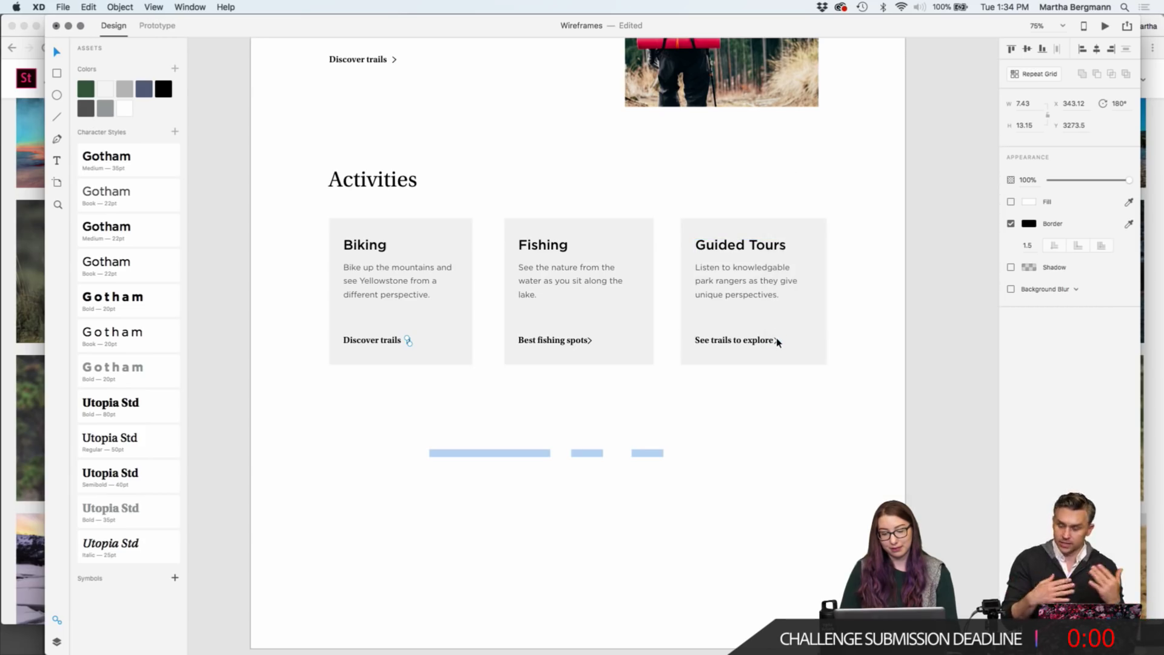
pyautogui.moveTo(777, 343); pyautogui.dragTo(784, 344)
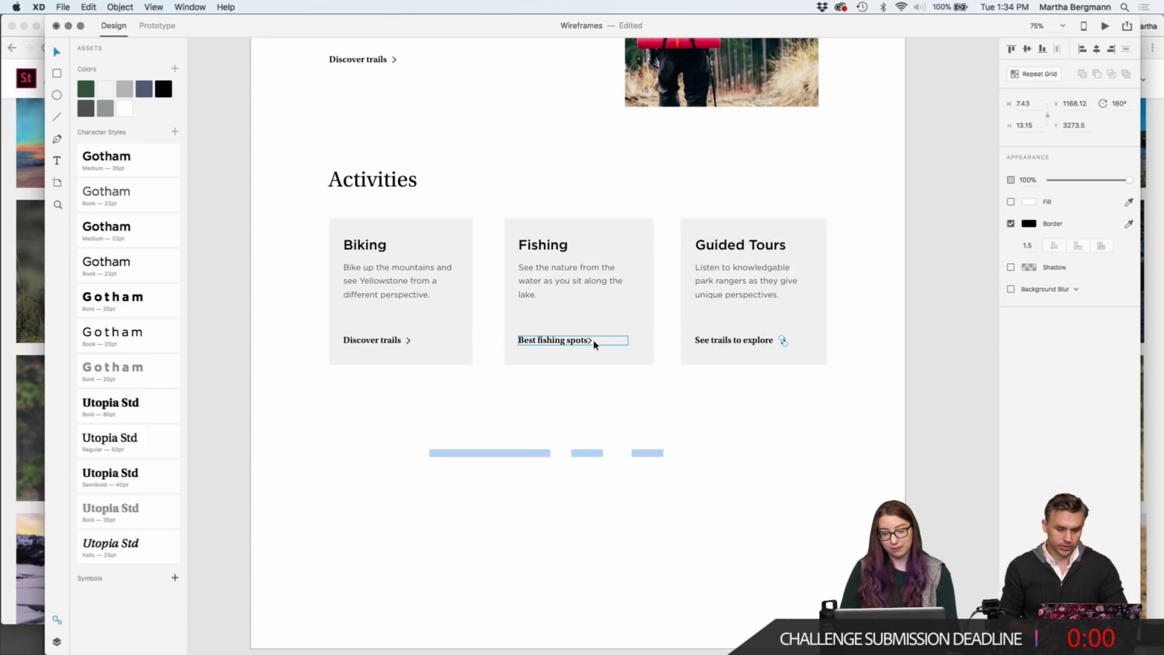
pyautogui.moveTo(589, 343); pyautogui.dragTo(595, 343)
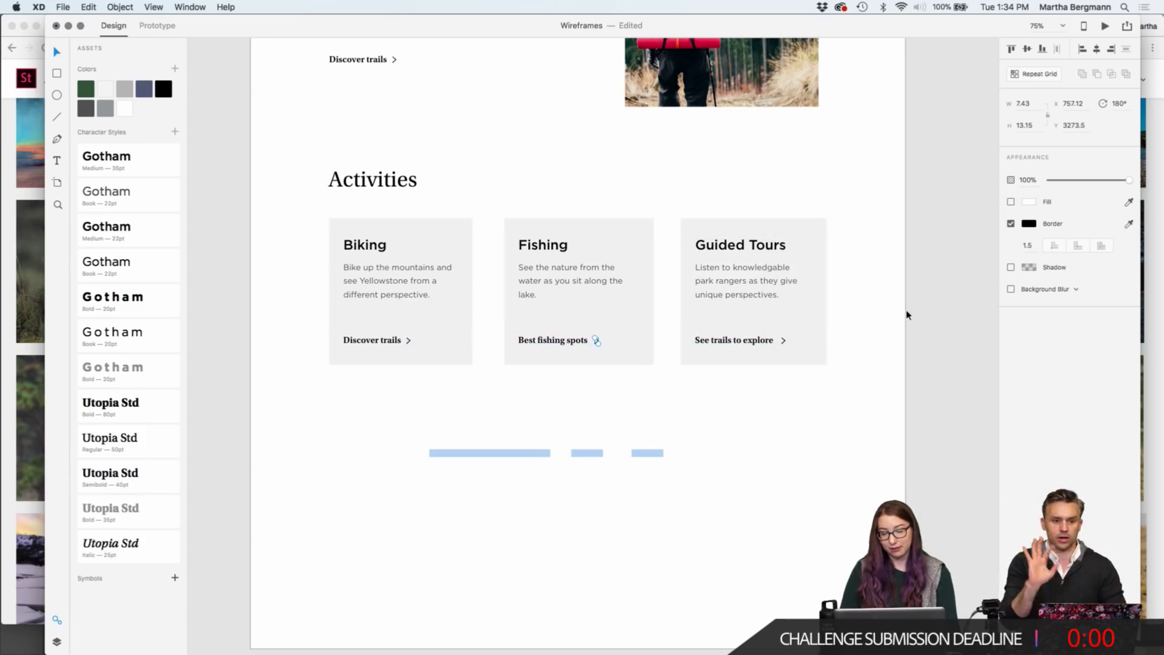
pyautogui.click(908, 312)
# Move the arrow beside the "Learn the best time of day to view" link slightly right, away from the text.
pyautogui.scroll(15, 908, 314)
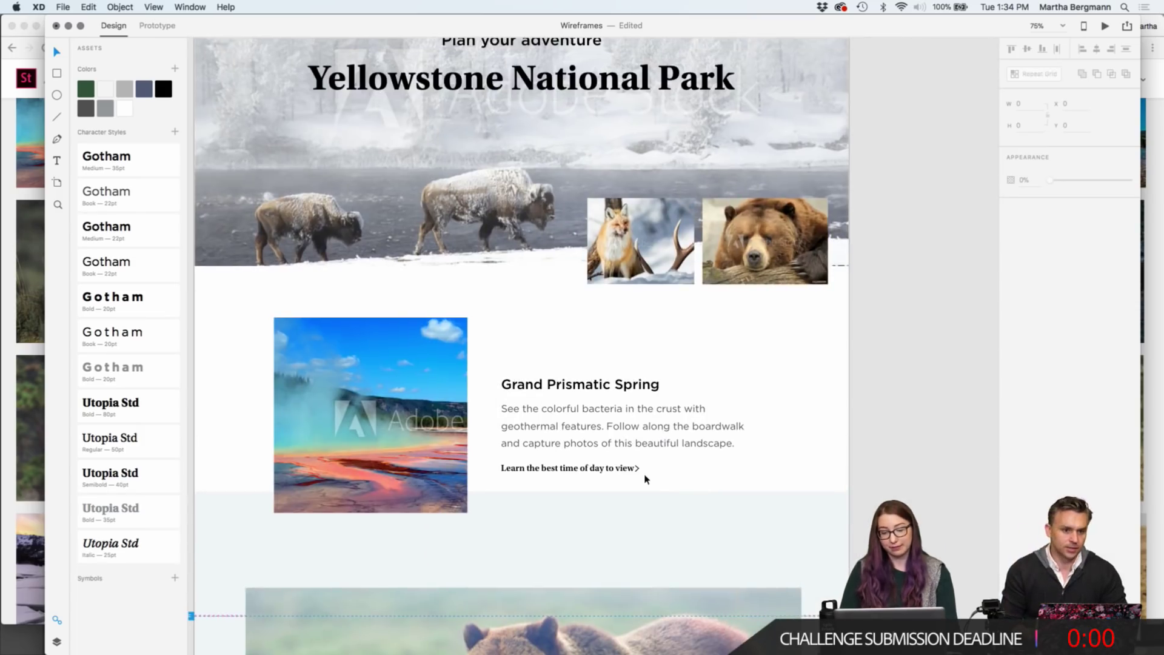
pyautogui.moveTo(638, 471); pyautogui.dragTo(645, 471)
pyautogui.click(867, 422)
pyautogui.scroll(-3, 868, 422)
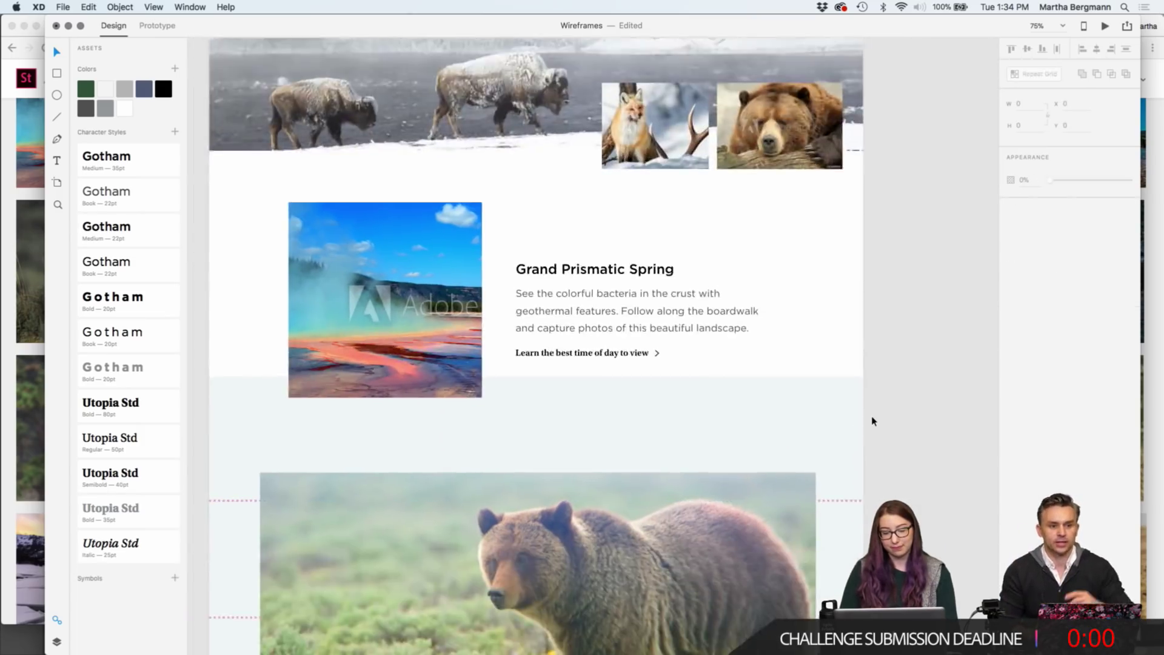
# Try the Subhead font style on the six link texts, check it at 100% zoom, and undo the change.
pyautogui.scroll(-5, 870, 421)
pyautogui.scroll(-3, 873, 421)
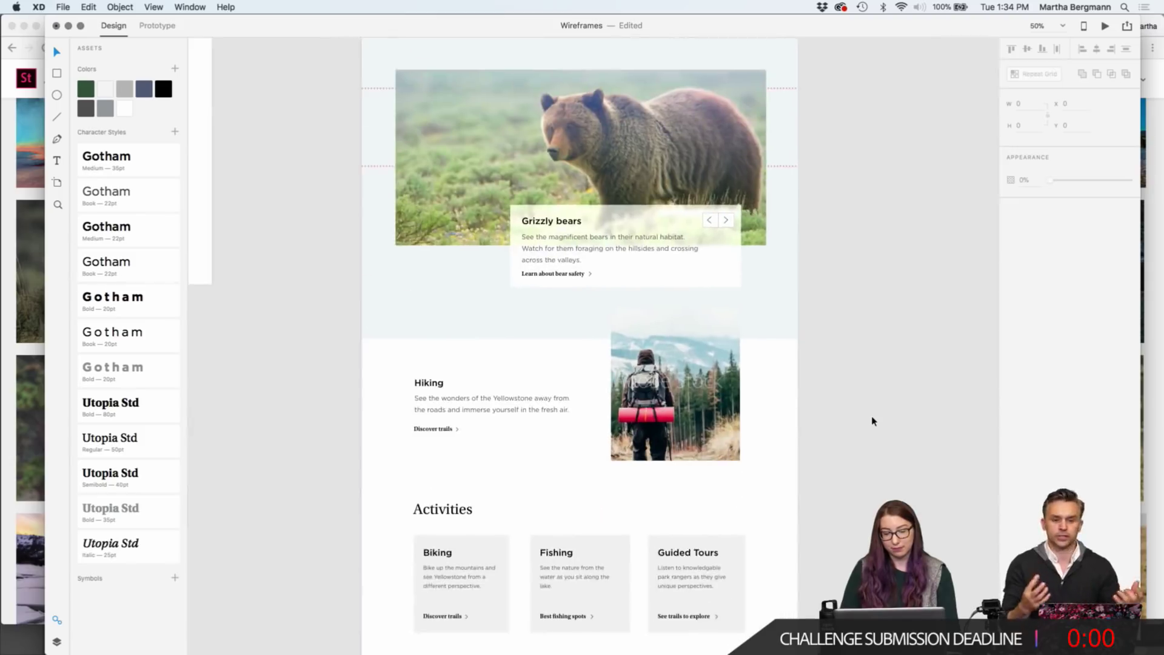
pyautogui.scroll(-4, 870, 419)
pyautogui.click(650, 524)
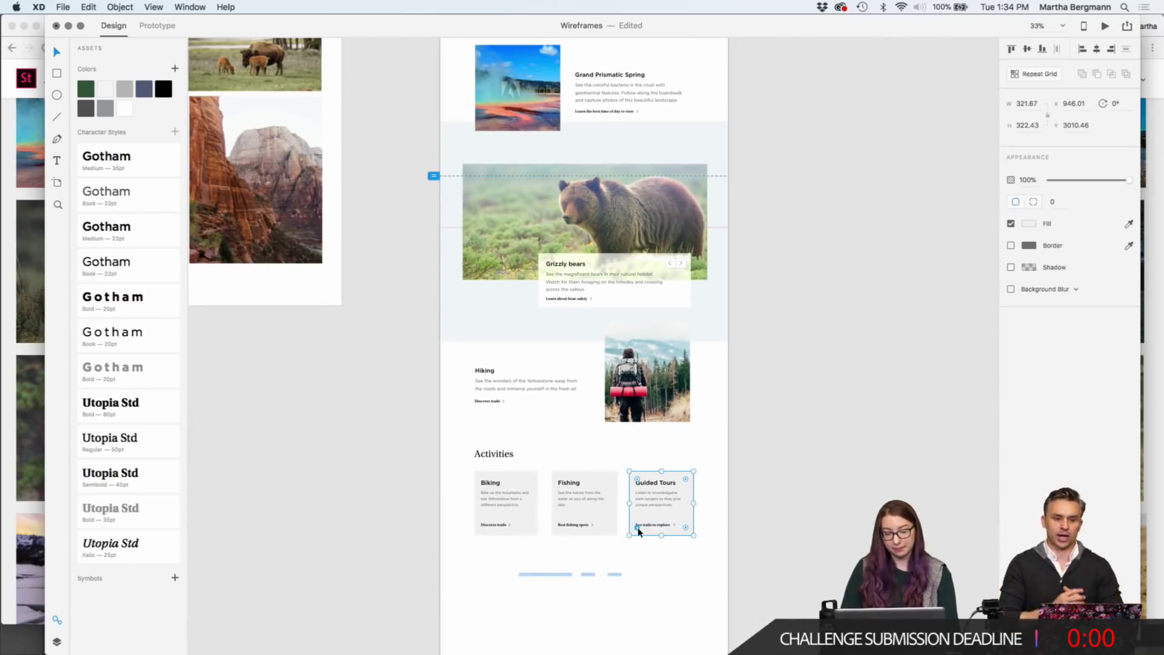
pyautogui.doubleClick(654, 525)
pyautogui.keyDown('shift'); pyautogui.click(571, 526); pyautogui.keyUp('shift')
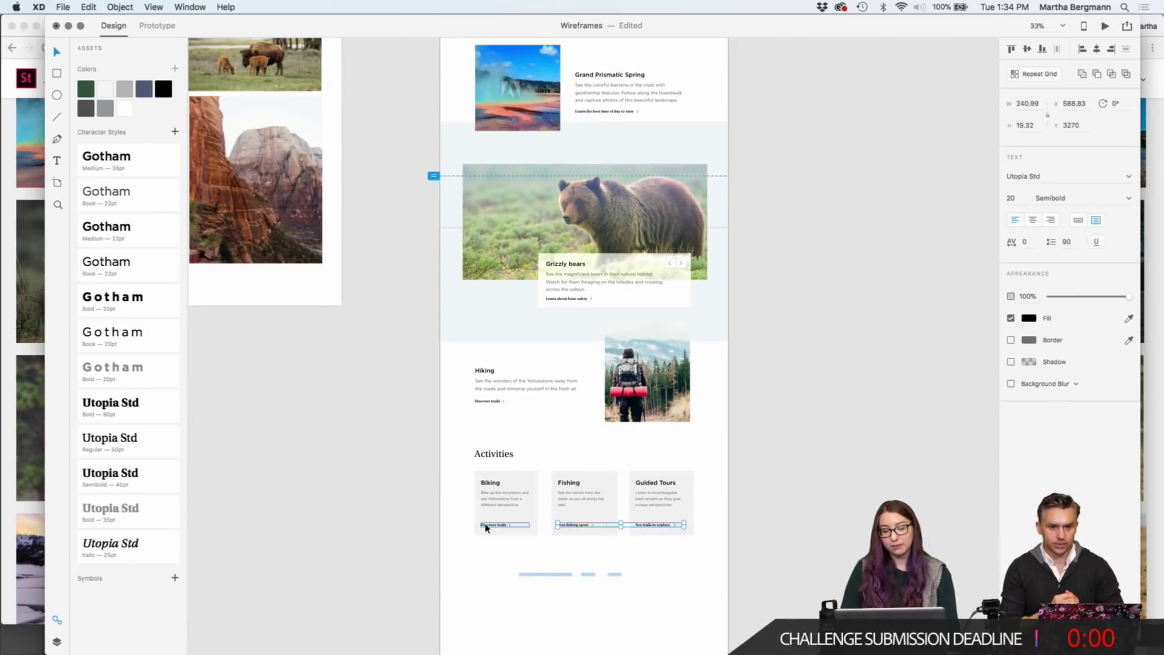
pyautogui.keyDown('shift'); pyautogui.click(570, 298); pyautogui.keyUp('shift')
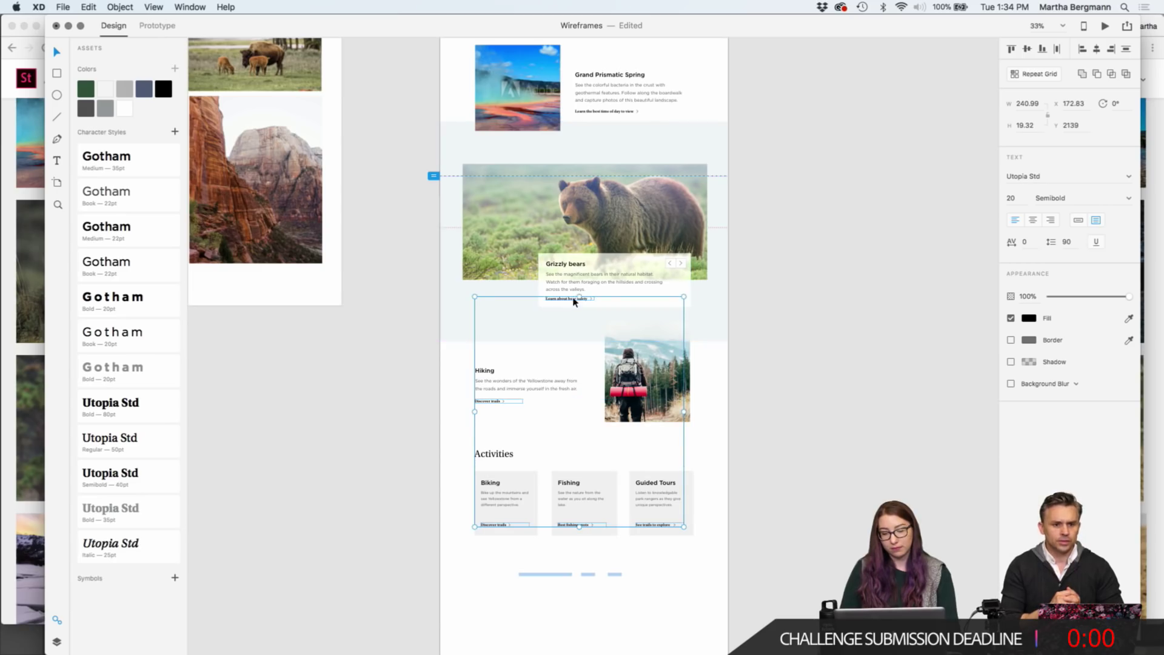
pyautogui.keyDown('shift'); pyautogui.click(586, 112); pyautogui.keyUp('shift')
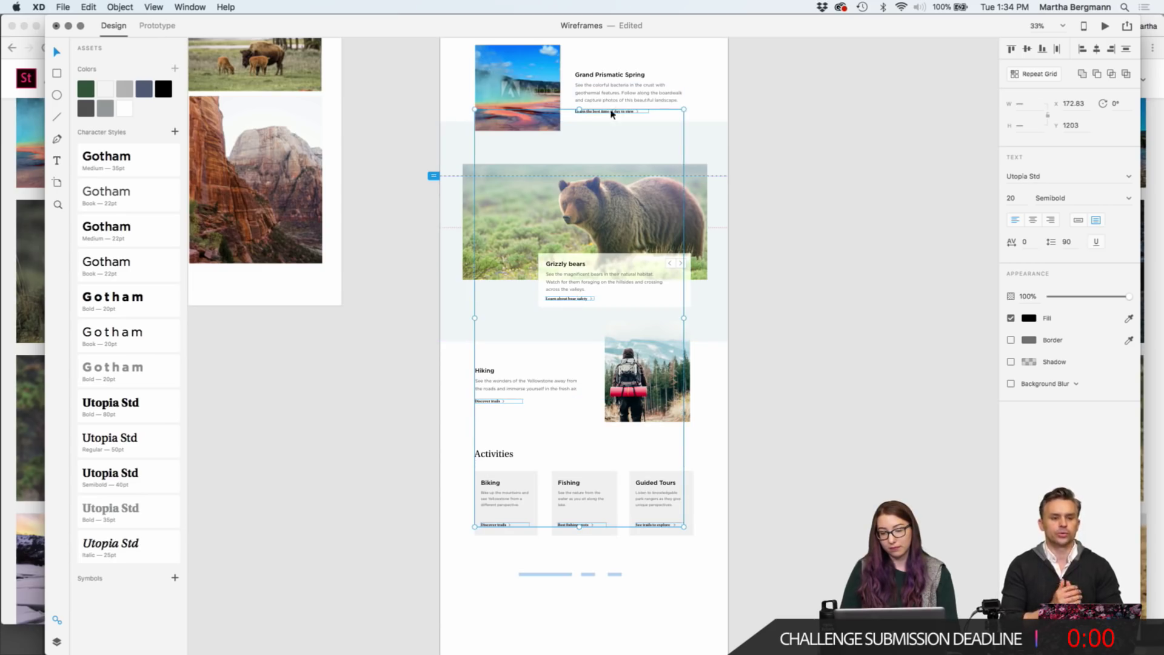
pyautogui.click(1129, 201)
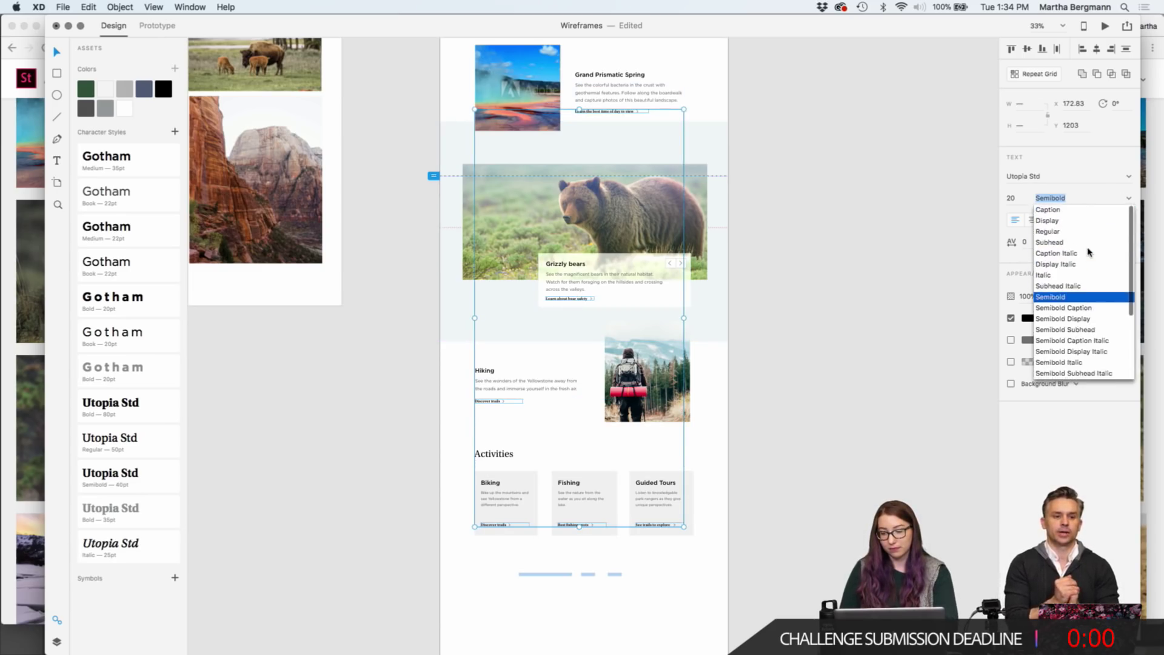
pyautogui.click(1058, 241)
pyautogui.click(844, 216)
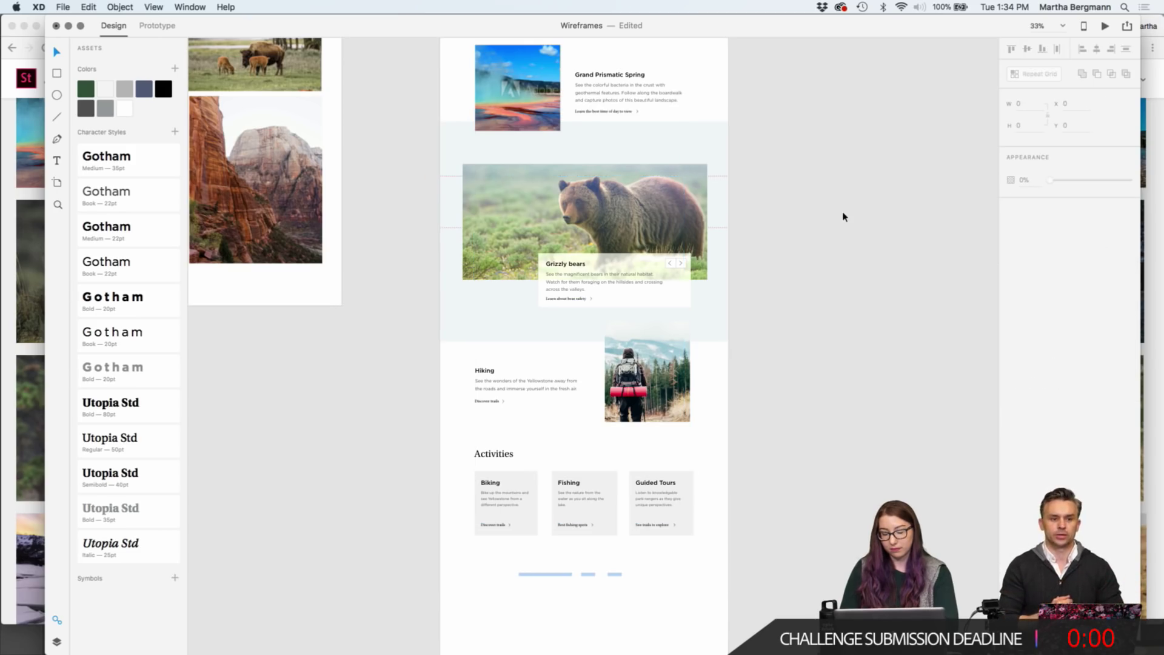
pyautogui.press('super+1')
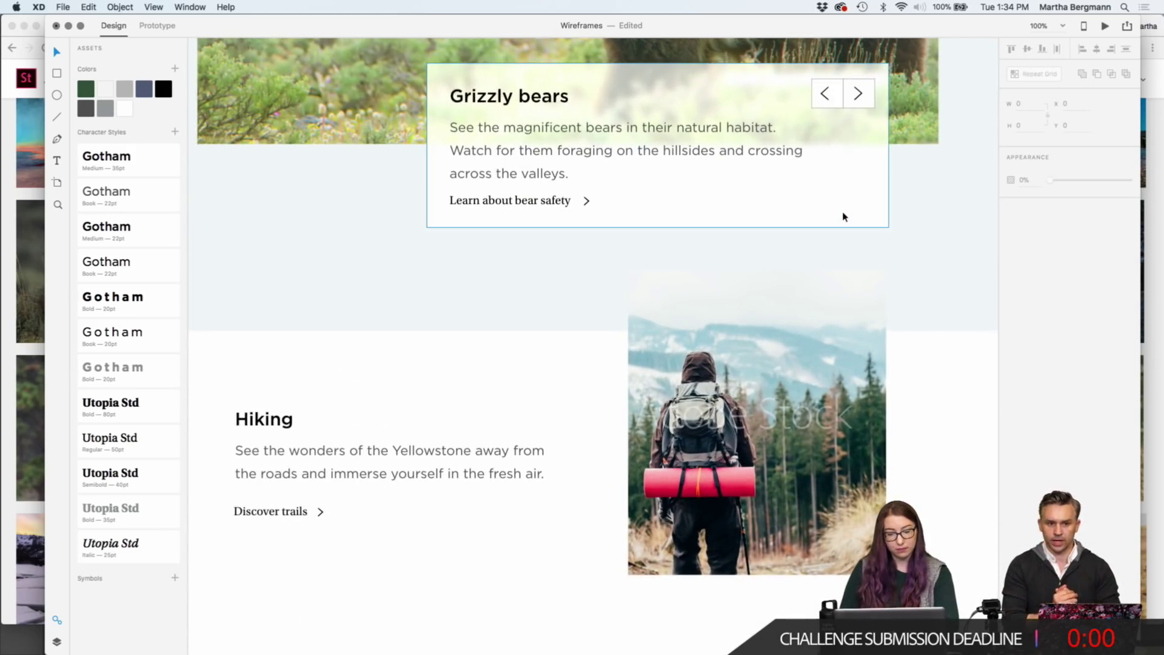
pyautogui.press('super+z')
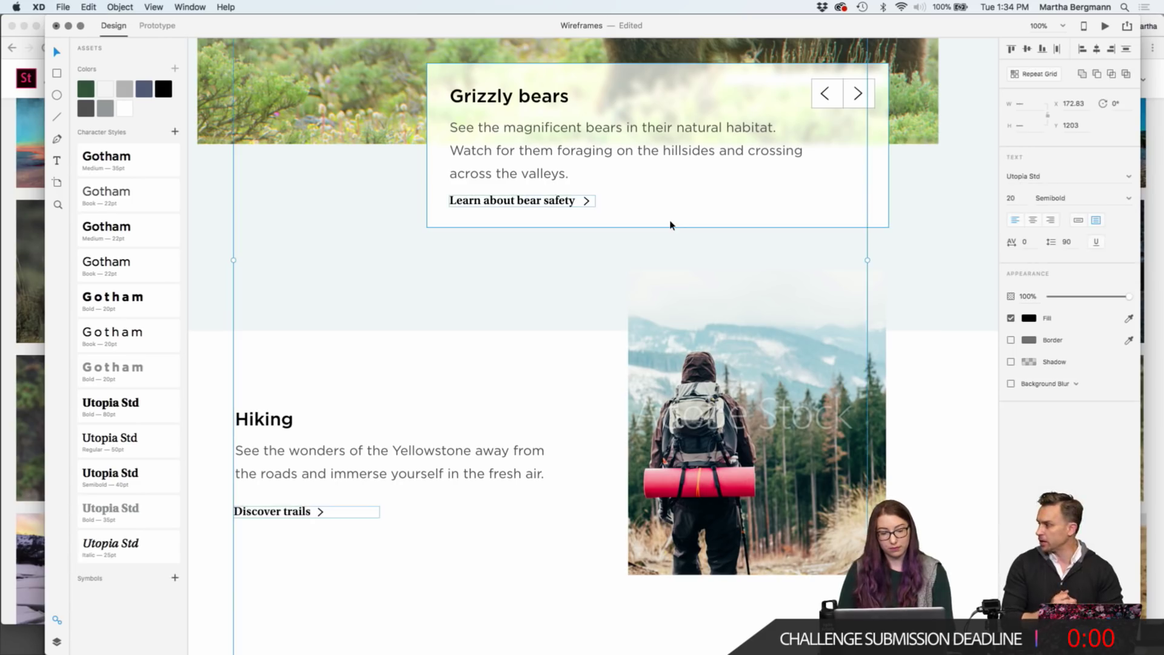
# Deselect the link texts and save the document.
pyautogui.press('super+minus')
pyautogui.click(839, 263)
pyautogui.press('super+s')
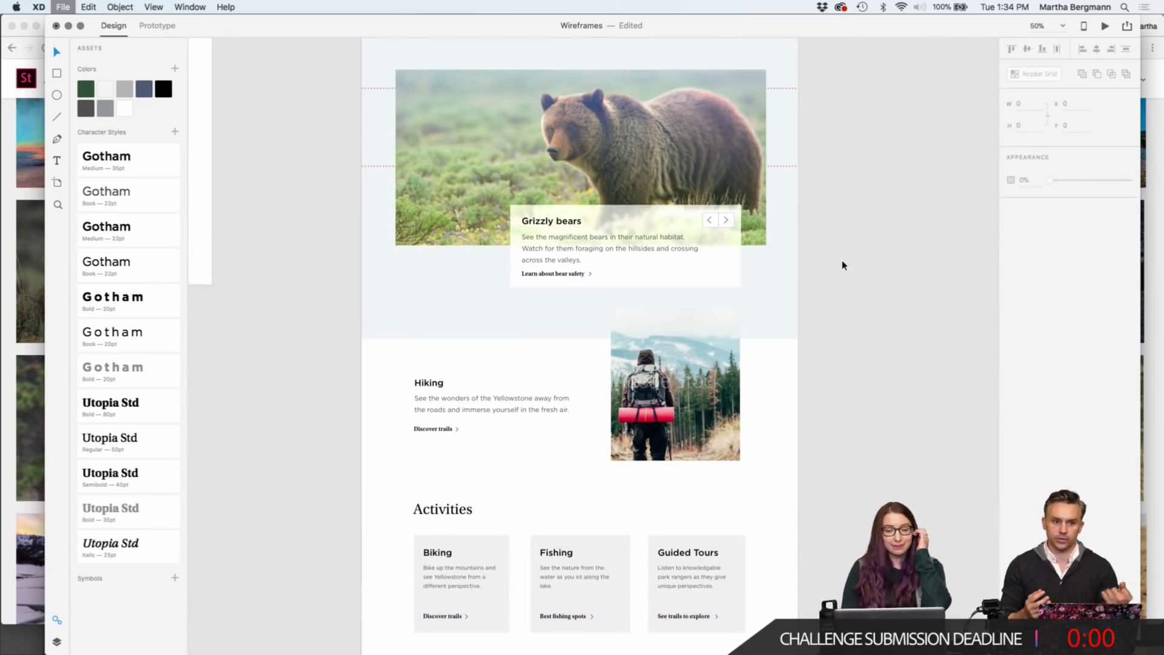
# Move the "Learn about bear safety" link and its arrow together down to Y 2157 within the Grizzly bears card.
pyautogui.scroll(-2, 842, 265)
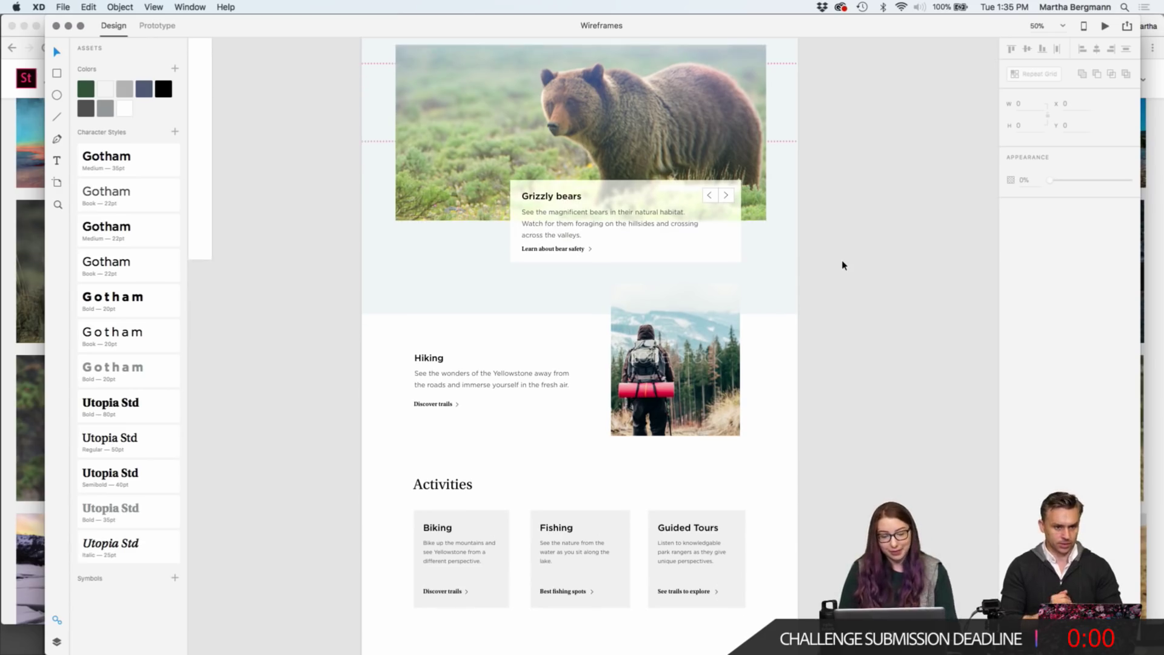
pyautogui.moveTo(848, 294); pyautogui.dragTo(466, 274)
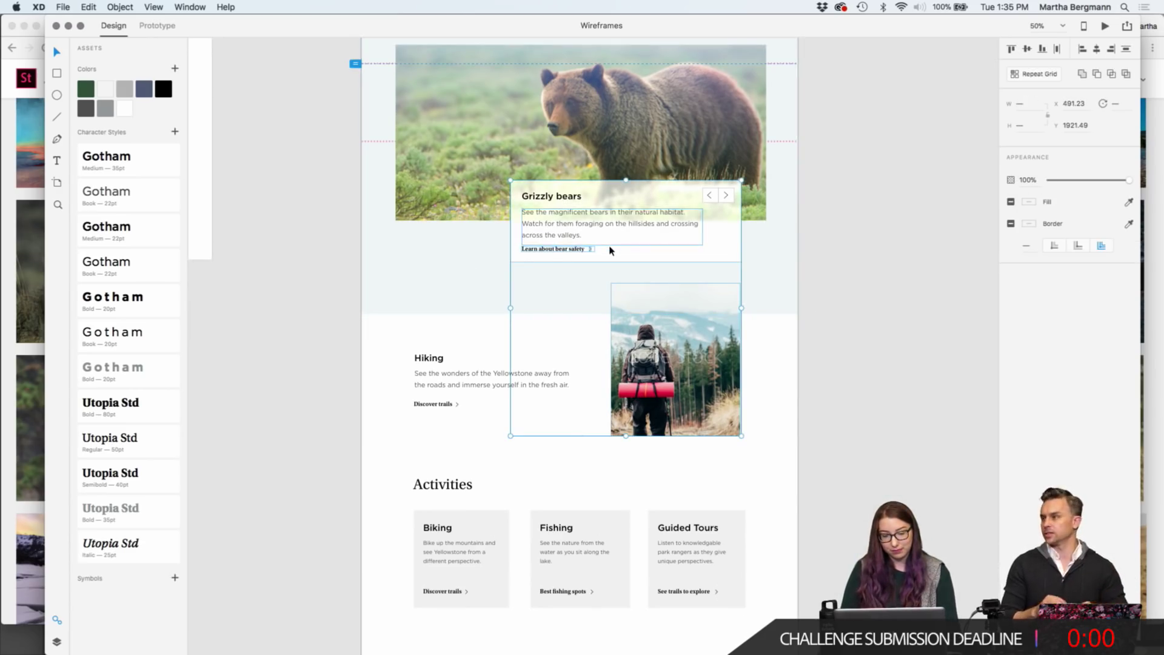
pyautogui.click(832, 264)
pyautogui.click(527, 274)
pyautogui.moveTo(526, 274); pyautogui.dragTo(504, 246)
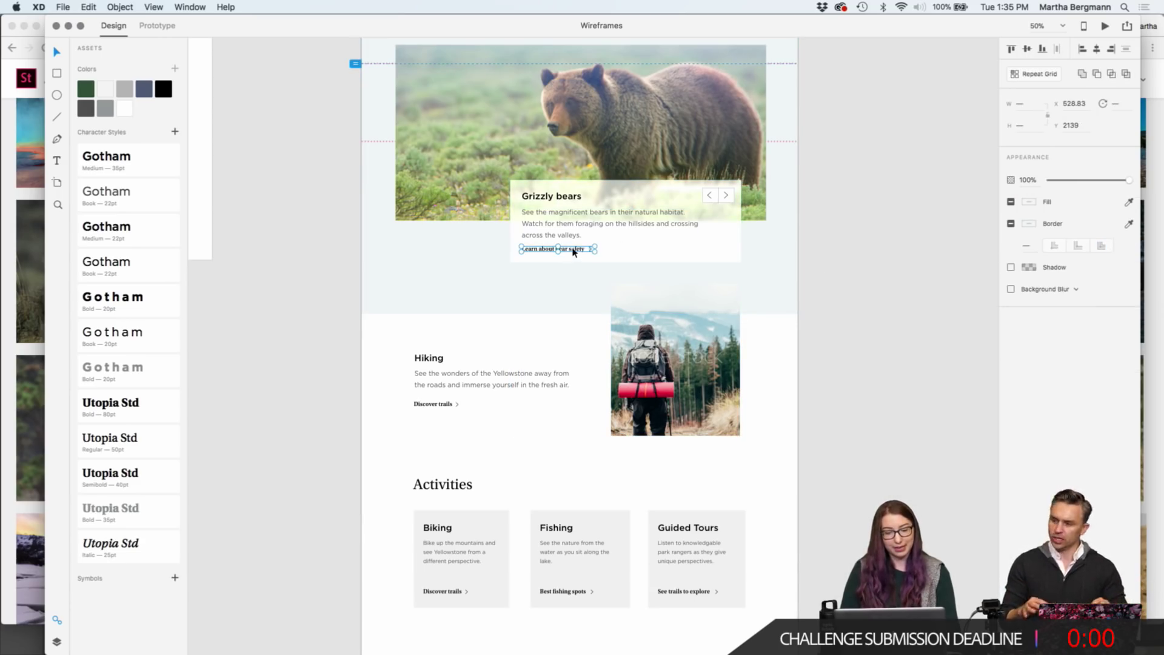
pyautogui.moveTo(573, 252); pyautogui.dragTo(574, 257)
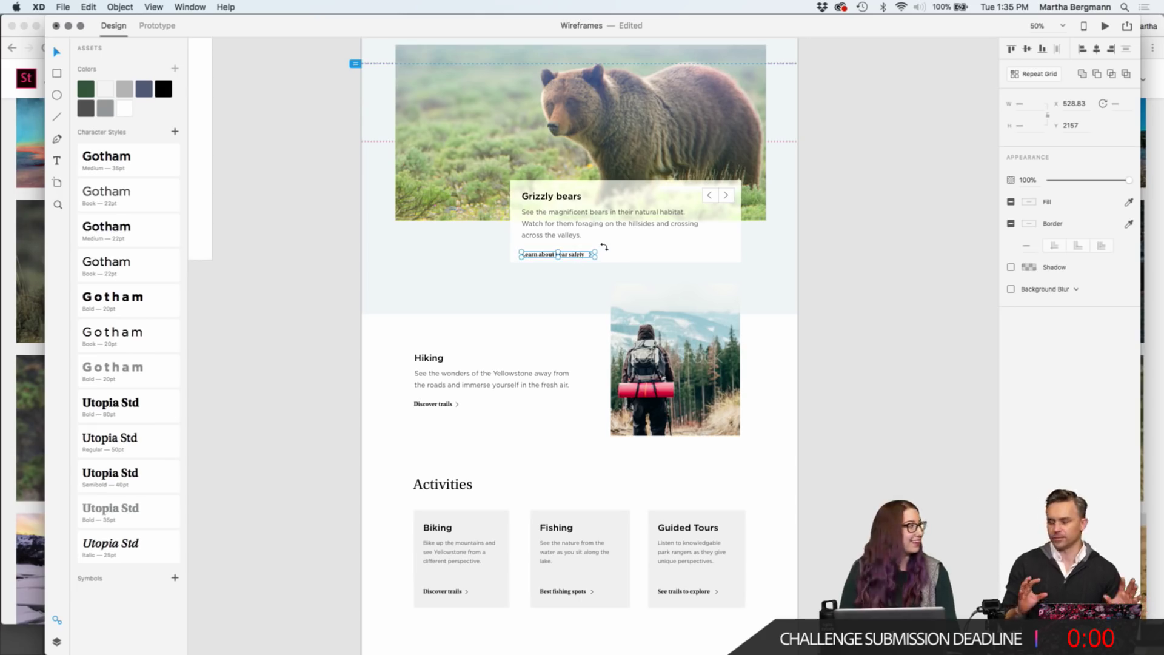
# Extend the bottom edge of the Grizzly bears card's white background slightly downward below the link.
pyautogui.hotkey('shift', 'Tab')
pyautogui.click(625, 261)
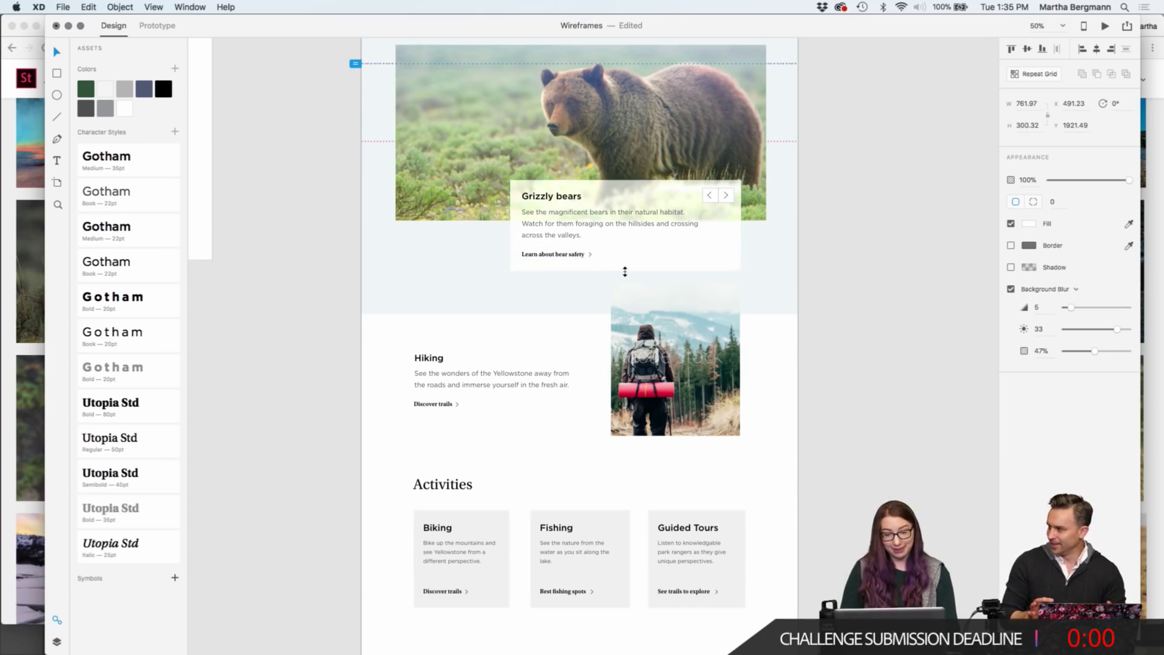
pyautogui.click(813, 272)
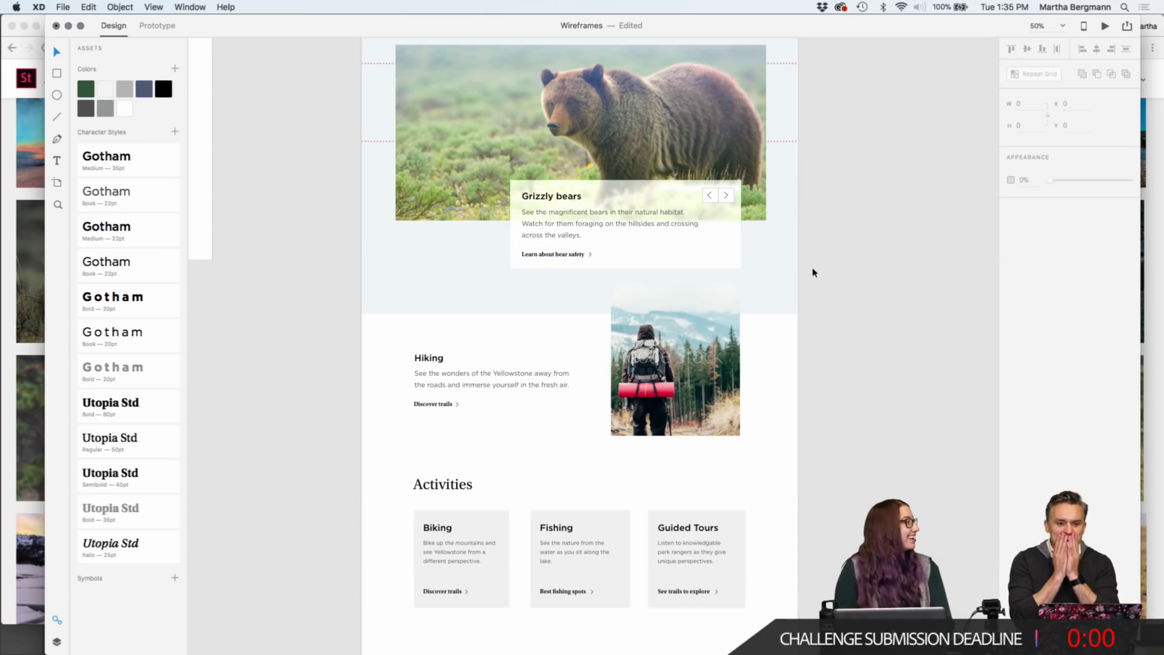
# Move the links and arrows in the three Activities cards slightly upward, and shorten the card backgrounds from the bottom to match.
pyautogui.scroll(-3, 813, 272)
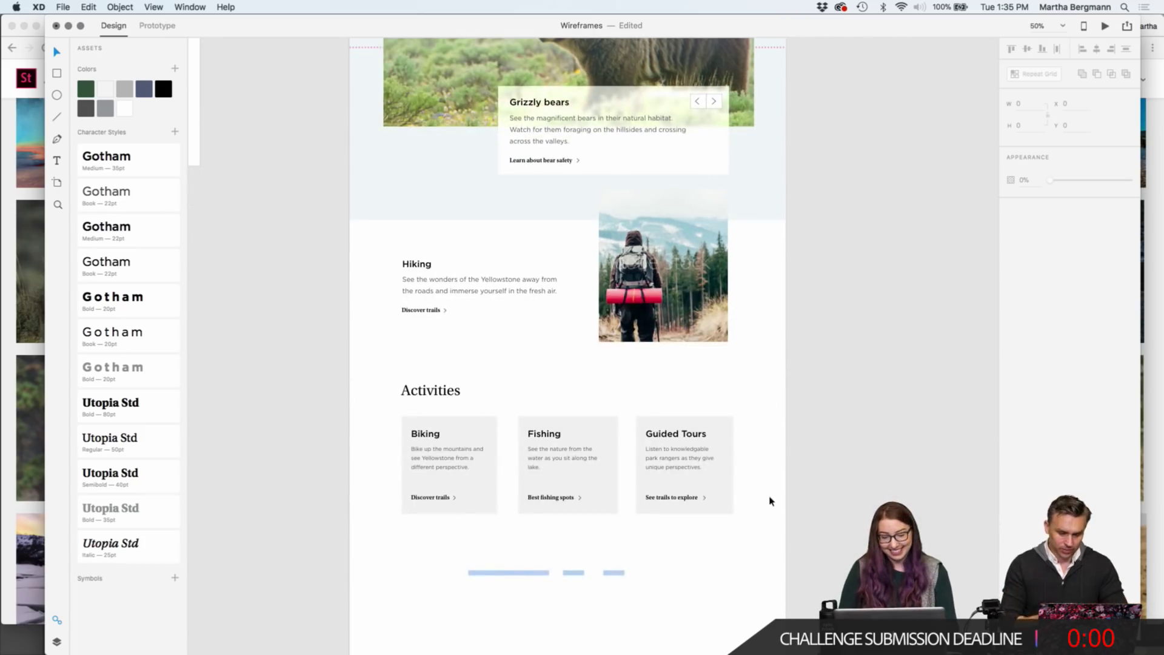
pyautogui.moveTo(810, 512); pyautogui.dragTo(403, 487)
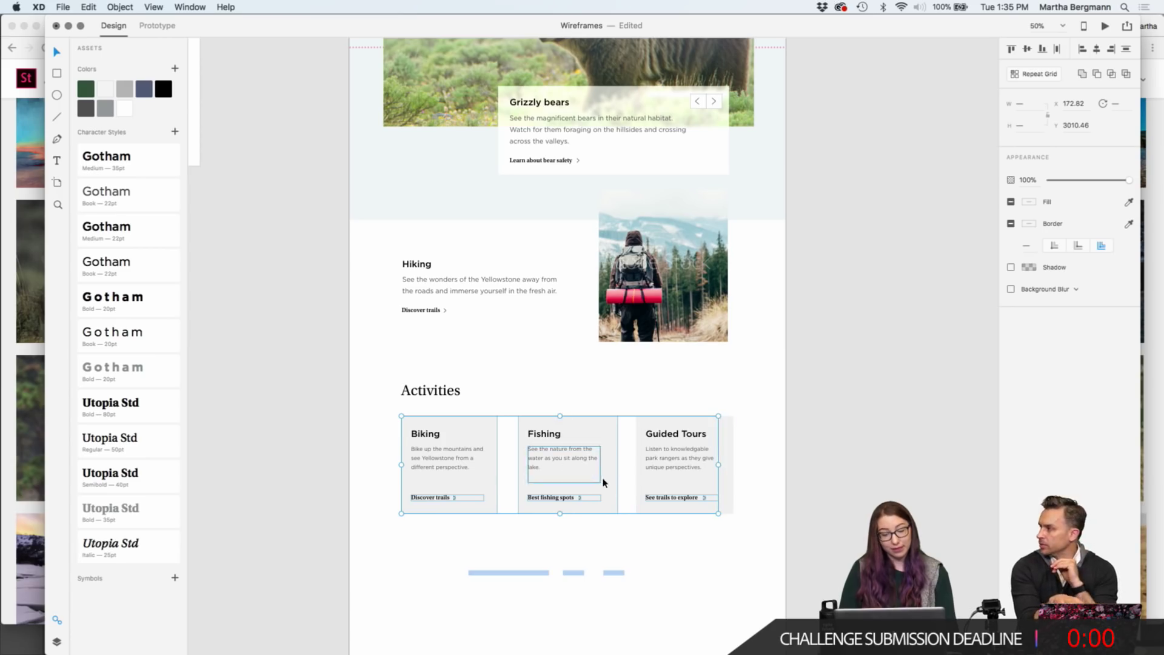
pyautogui.click(488, 483)
pyautogui.doubleClick(441, 502)
pyautogui.moveTo(439, 497); pyautogui.dragTo(440, 493)
pyautogui.moveTo(408, 548); pyautogui.dragTo(568, 502)
pyautogui.click(857, 414)
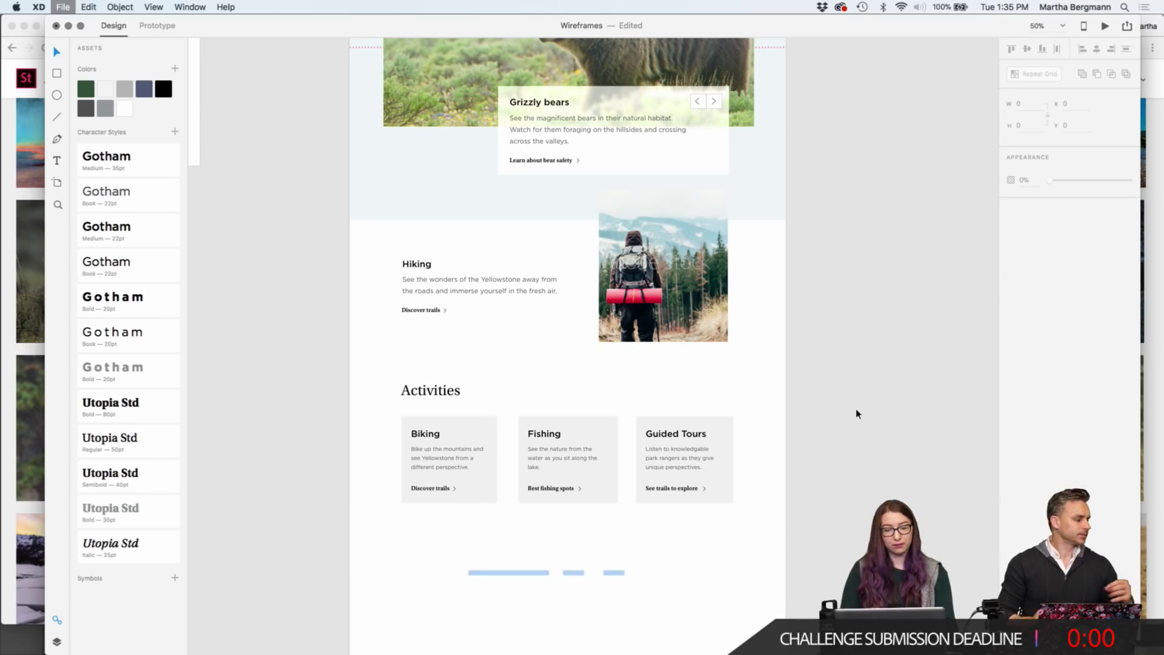
# Save the document and review the home page from its header section.
pyautogui.press('super+s')
pyautogui.scroll(10, 840, 339)
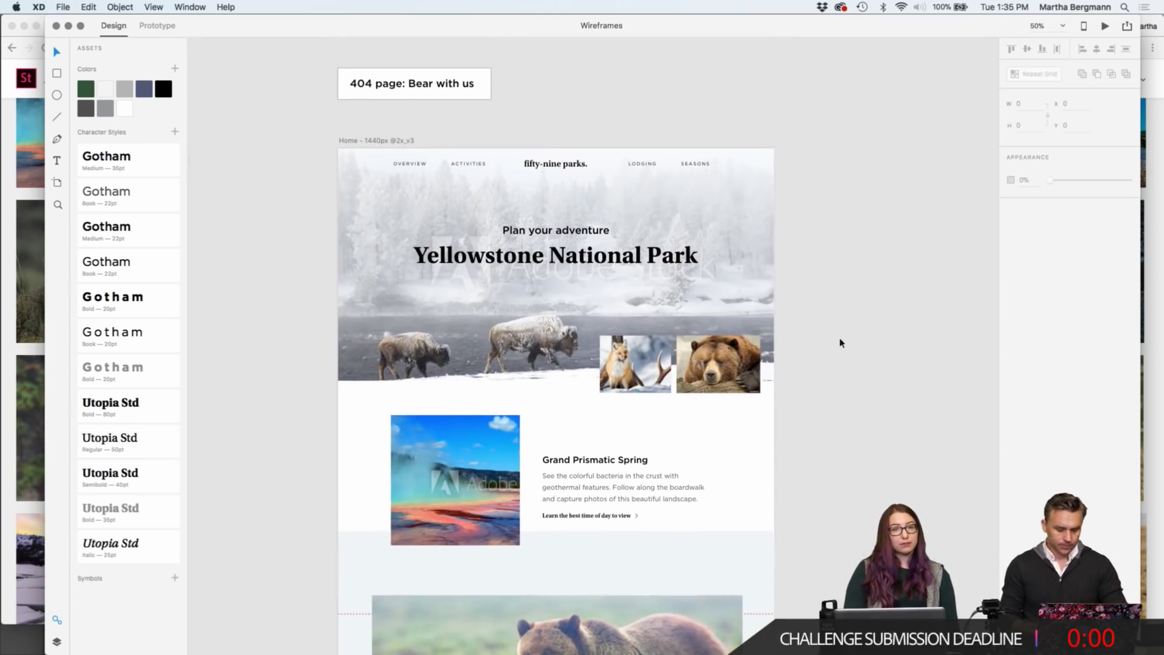
pyautogui.scroll(-2, 840, 342)
pyautogui.scroll(-1, 840, 342)
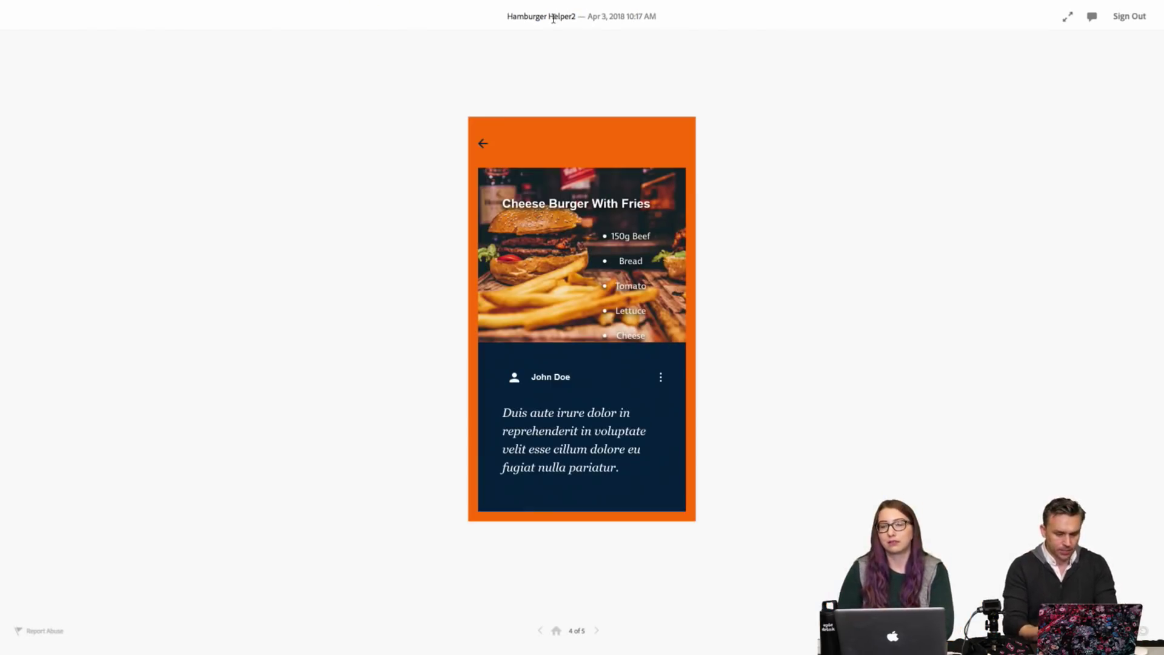
# Switch away from the browser, minimize the Photoshop and Slack windows, and bring up the UIKitRecipeApp document in Adobe XD.
pyautogui.press('super+Tab')
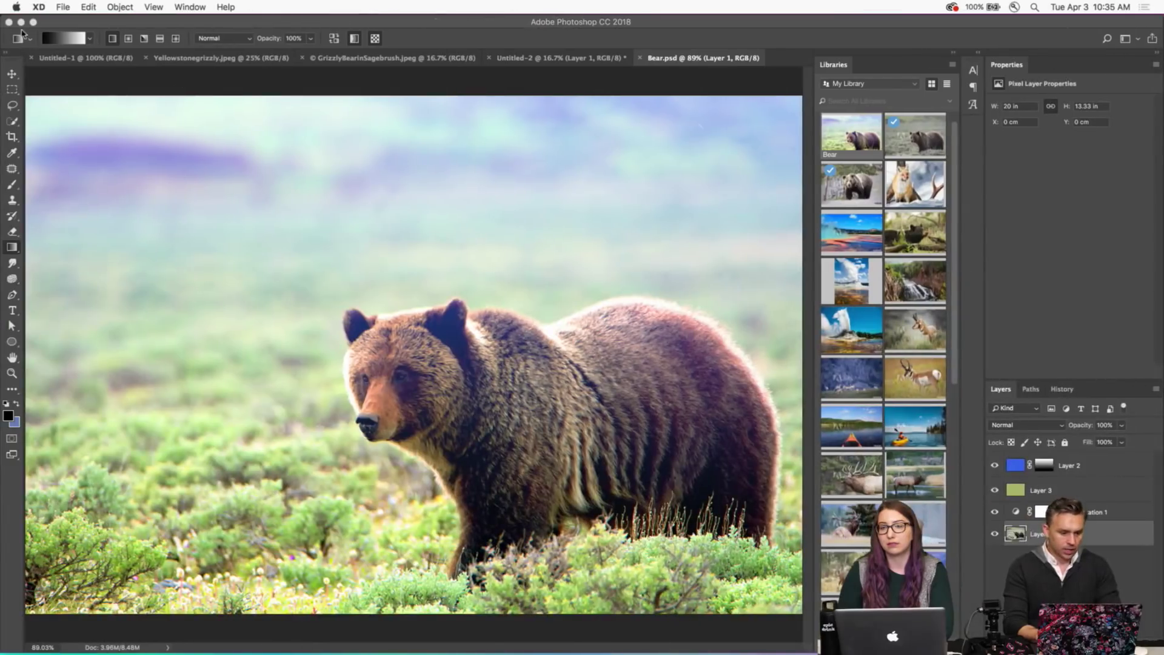
pyautogui.click(21, 22)
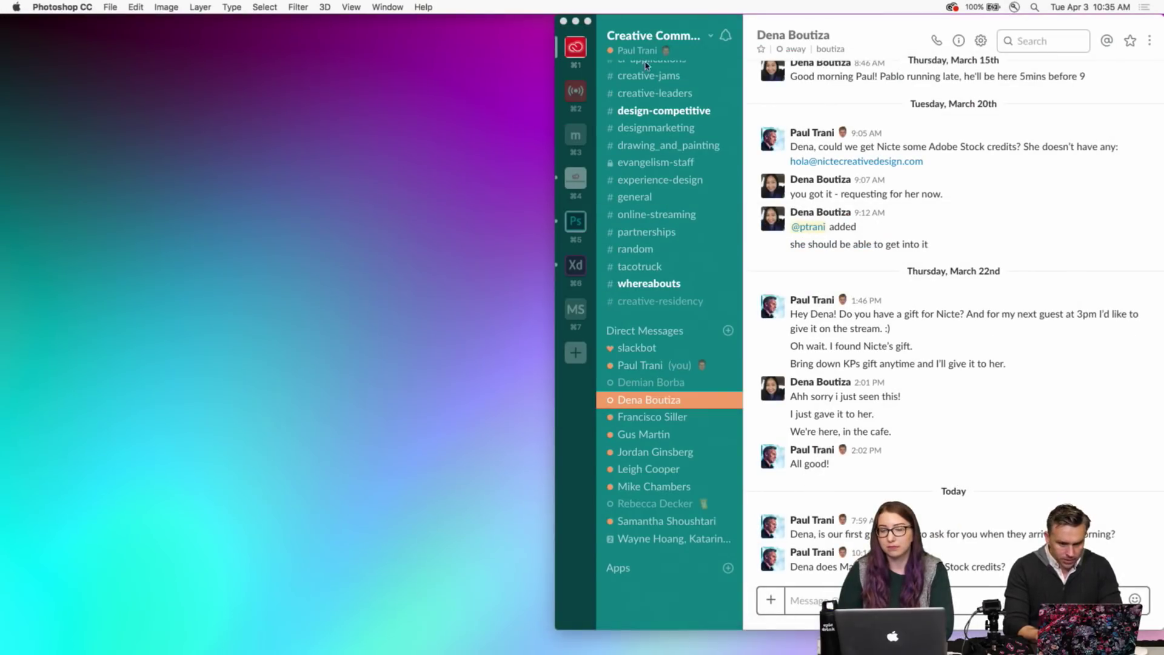
pyautogui.click(575, 21)
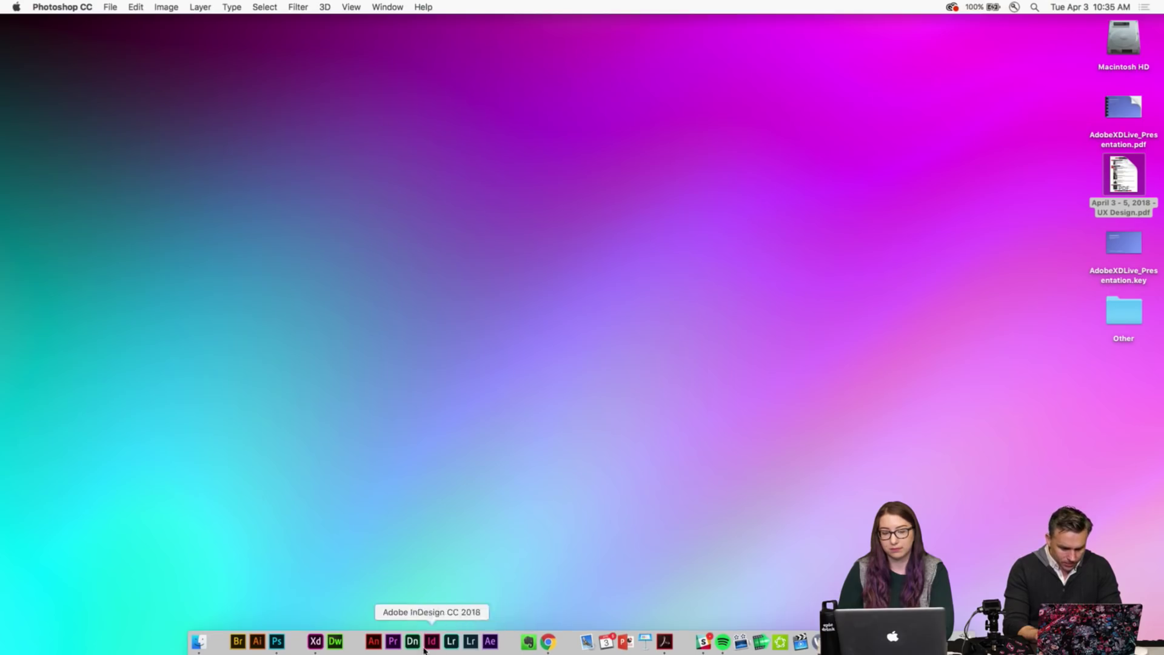
pyautogui.click(315, 642)
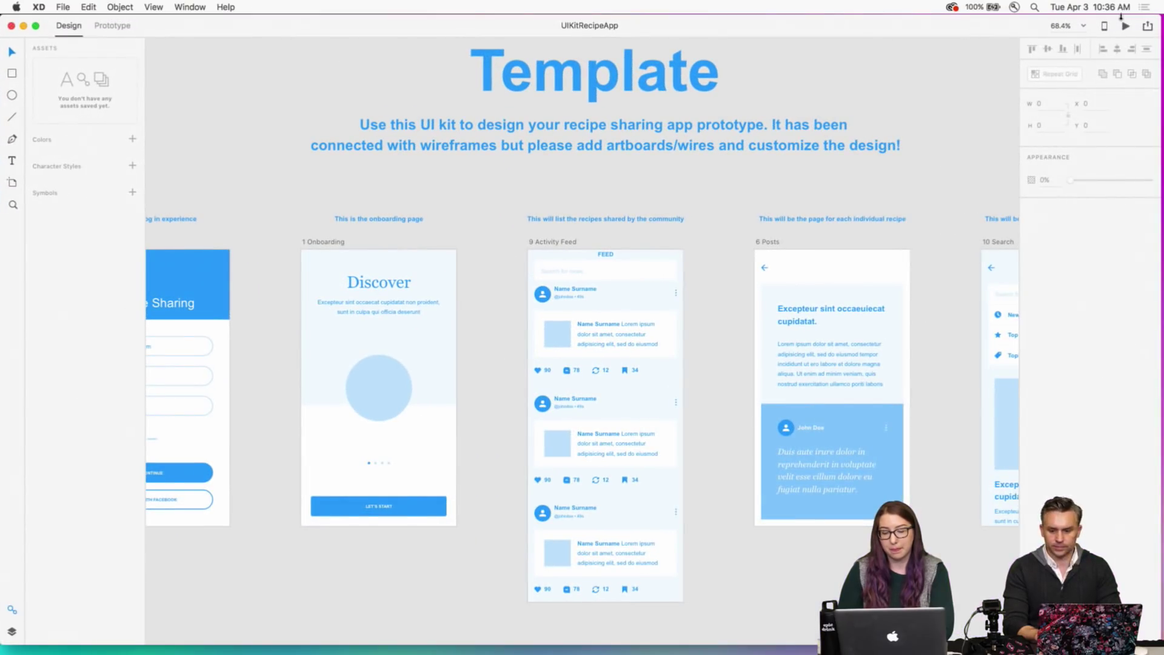
# Show the publishing options for UIKitRecipeApp and look over the recipe template's heading and artboards.
pyautogui.click(1148, 27)
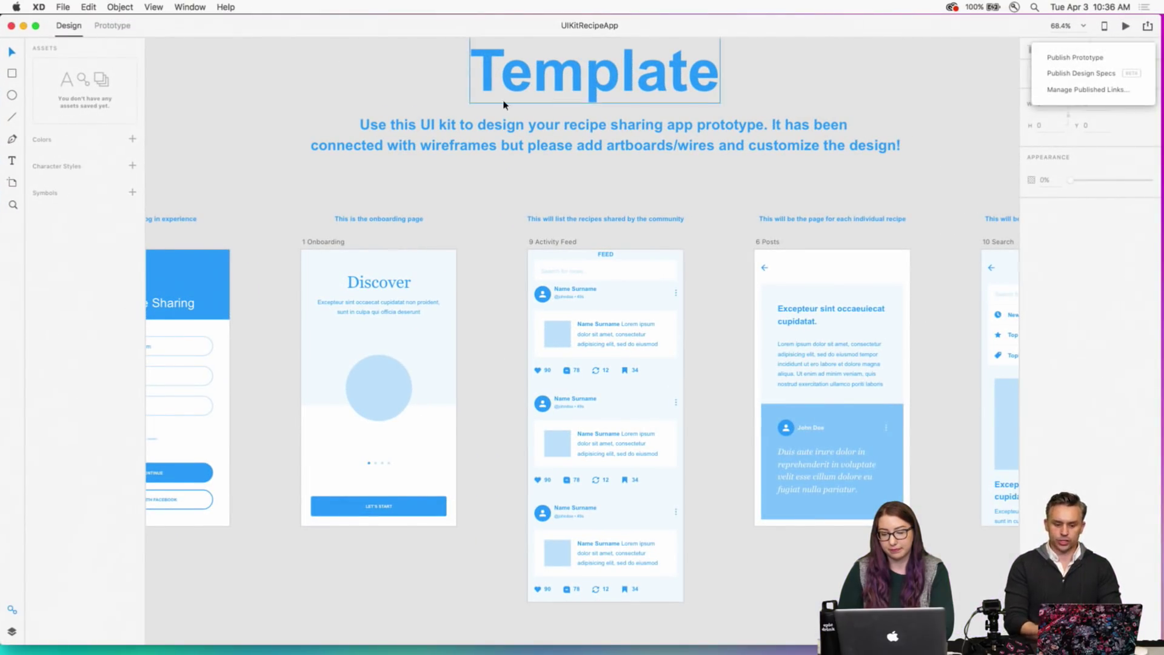
pyautogui.scroll(5, 734, 242)
pyautogui.scroll(-6, 733, 242)
pyautogui.scroll(10, 733, 243)
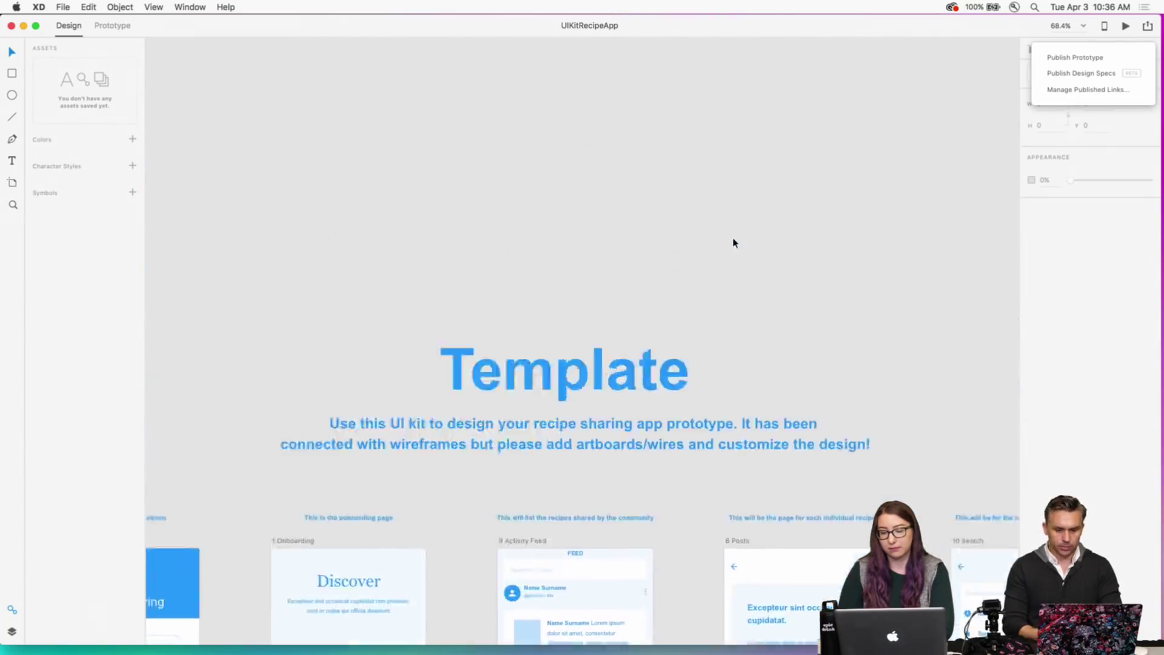
pyautogui.scroll(-3, 737, 261)
pyautogui.scroll(-5, 739, 280)
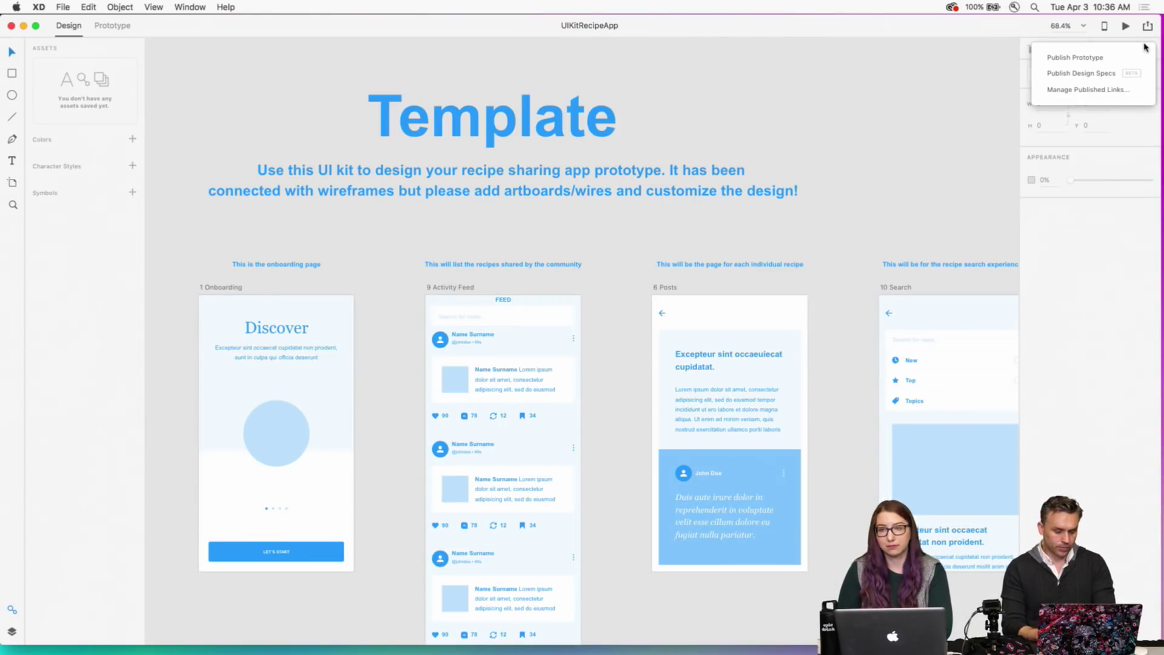
# Switch back to Chrome and present the Hamburger Helper2 prototype full screen from its home screen.
pyautogui.press('super+Tab')
pyautogui.press('super+Tab')
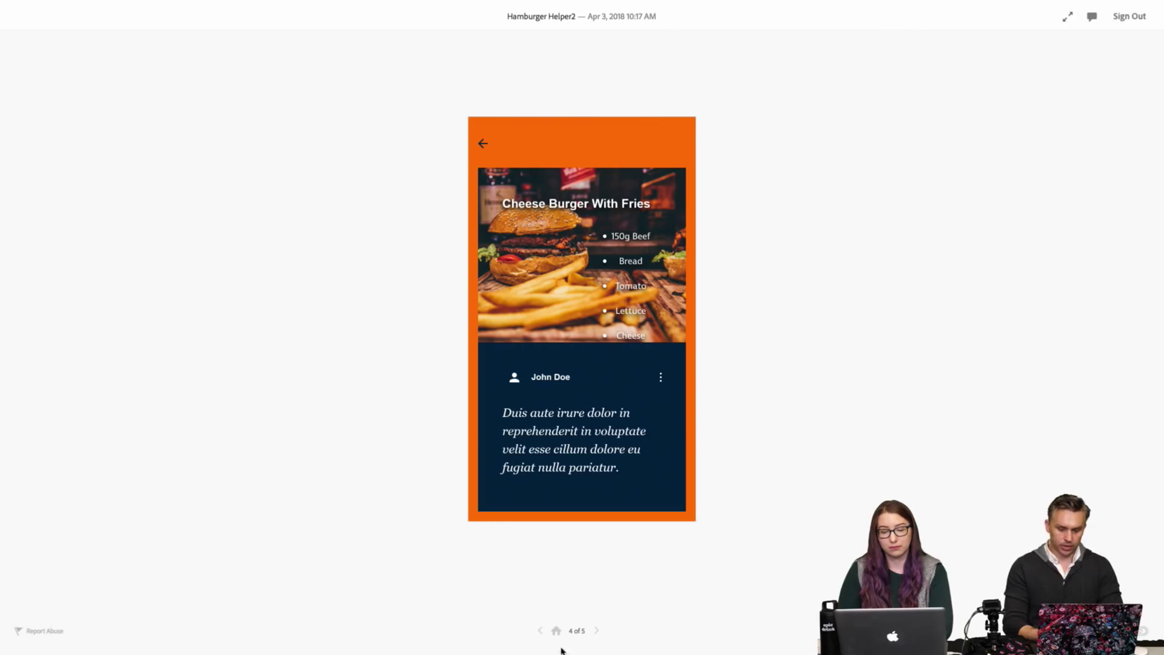
pyautogui.click(556, 631)
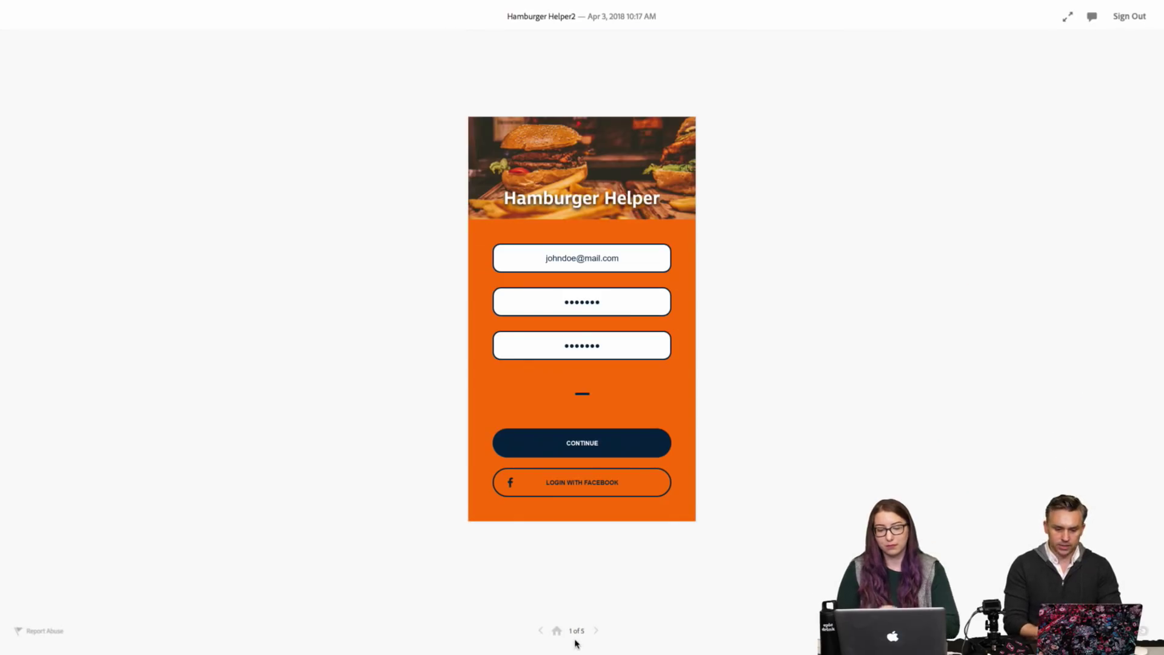
pyautogui.click(1067, 17)
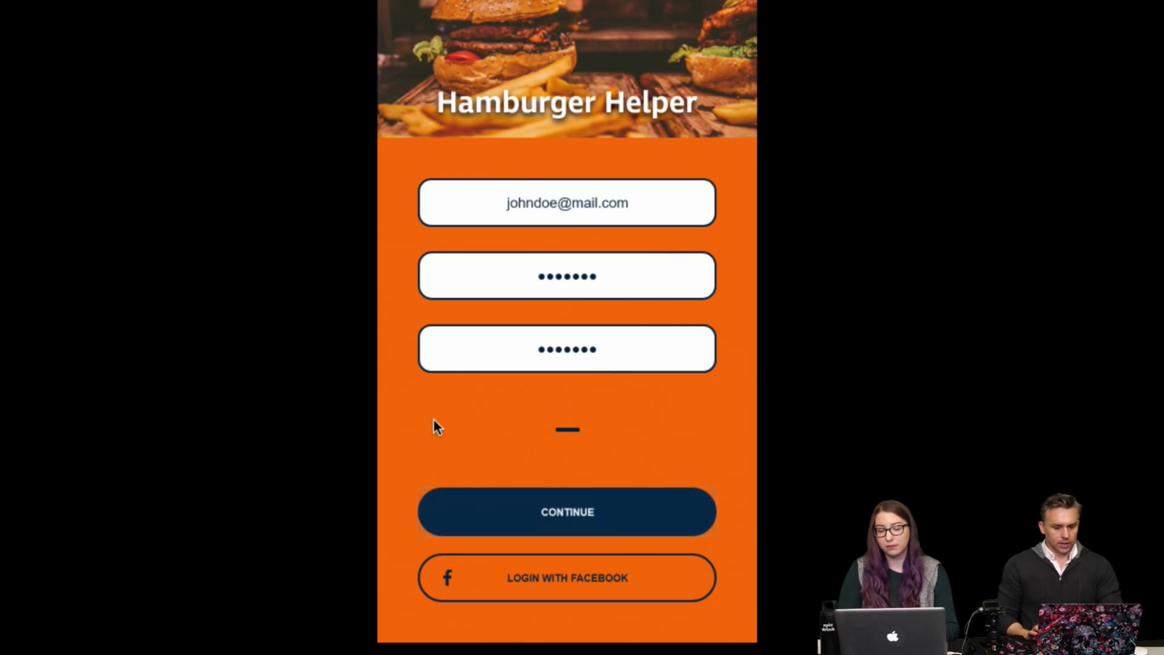
# Walk through the Hamburger Helper2 prototype from sign-in via the Discover page and recipe feed to the Delicious Burger post.
pyautogui.click(644, 512)
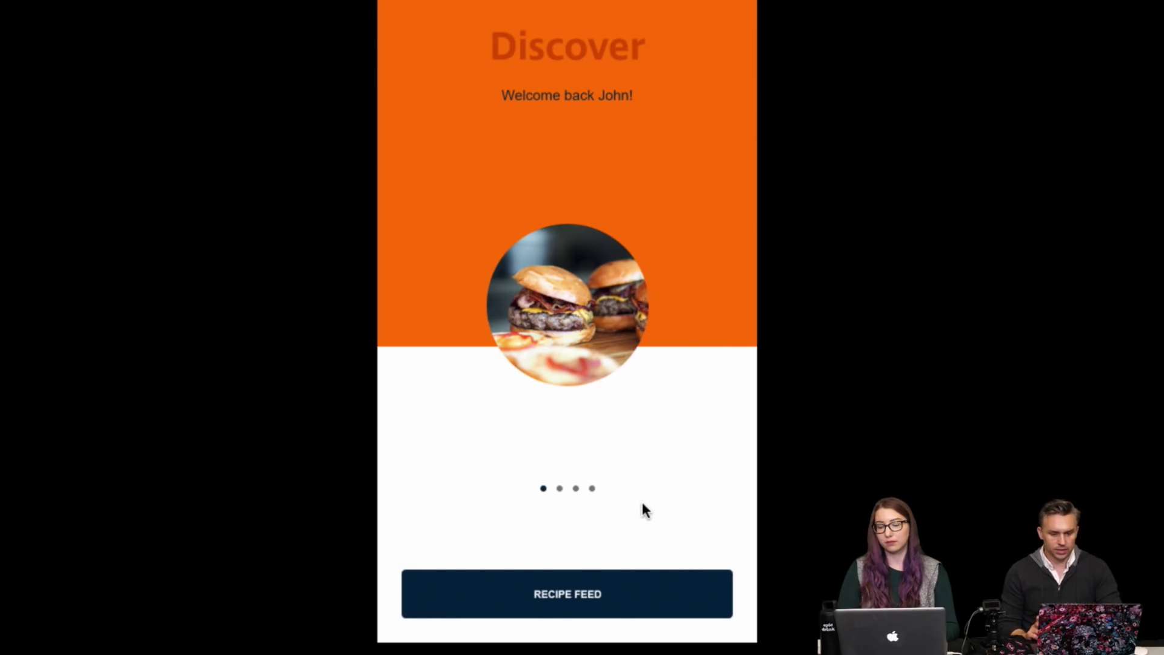
pyautogui.click(625, 593)
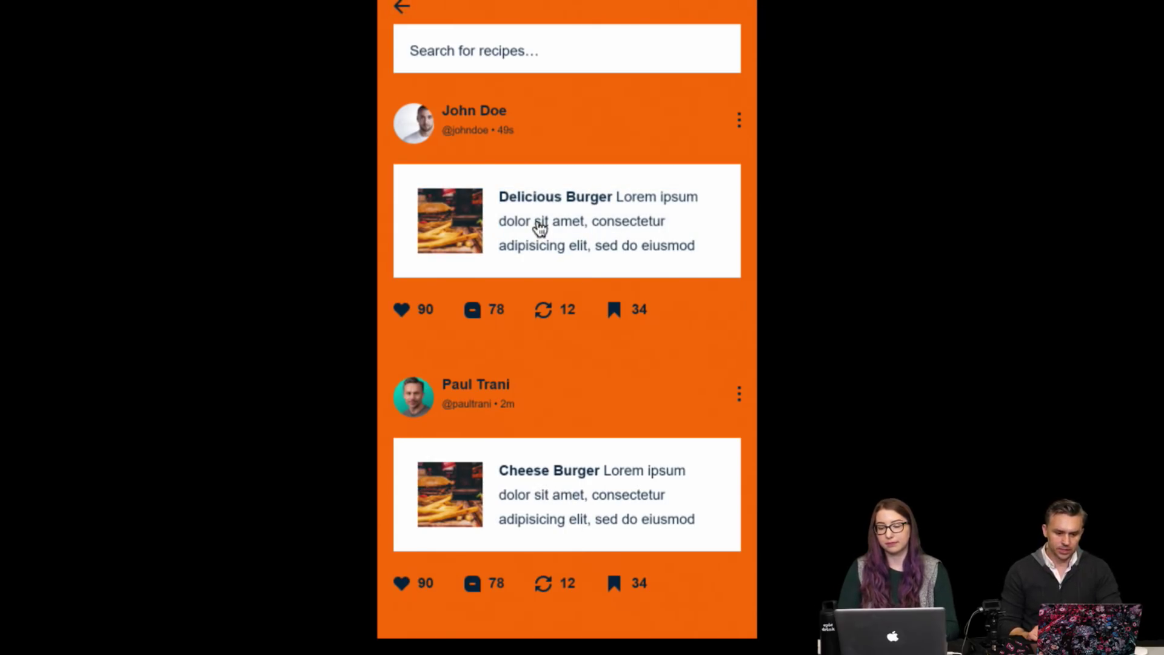
pyautogui.click(537, 223)
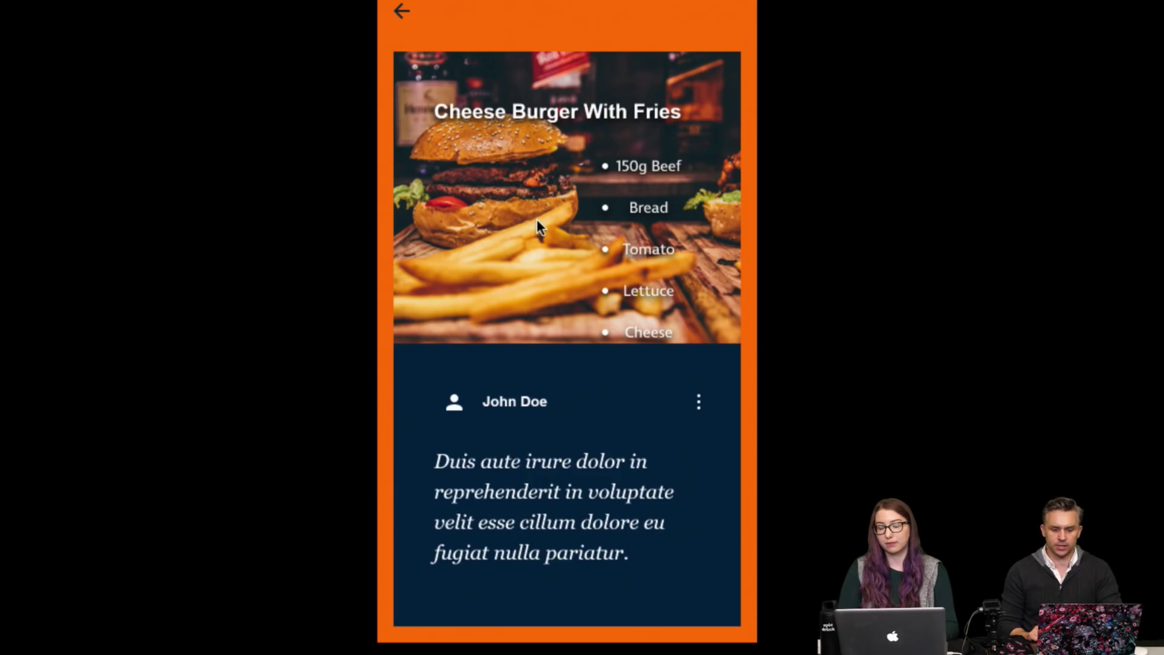
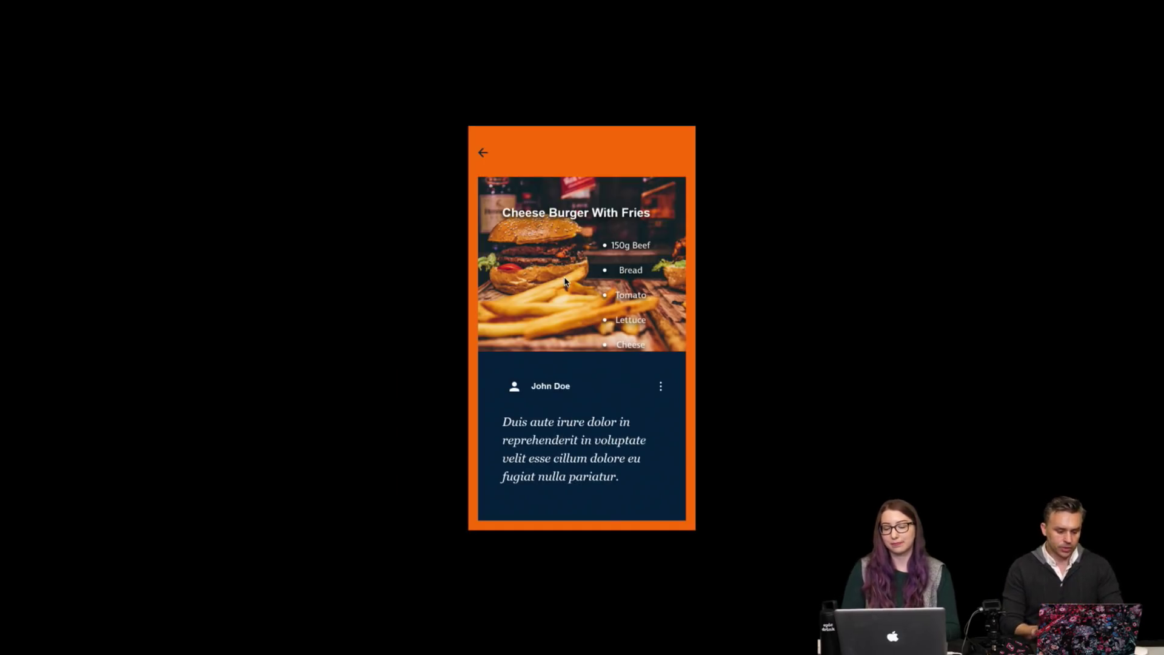
# Leave the Hamburger Helper2 presentation and show the Popular Recipes prototype full screen.
pyautogui.press('Escape')
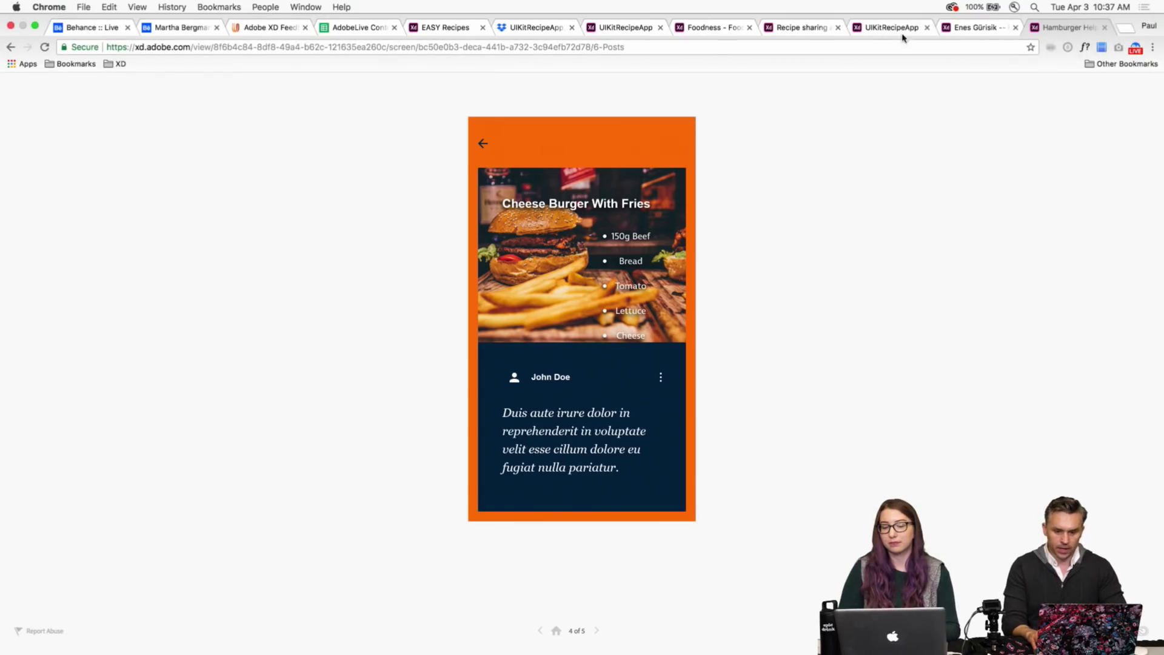
pyautogui.click(971, 27)
pyautogui.press('ctrl+super+f')
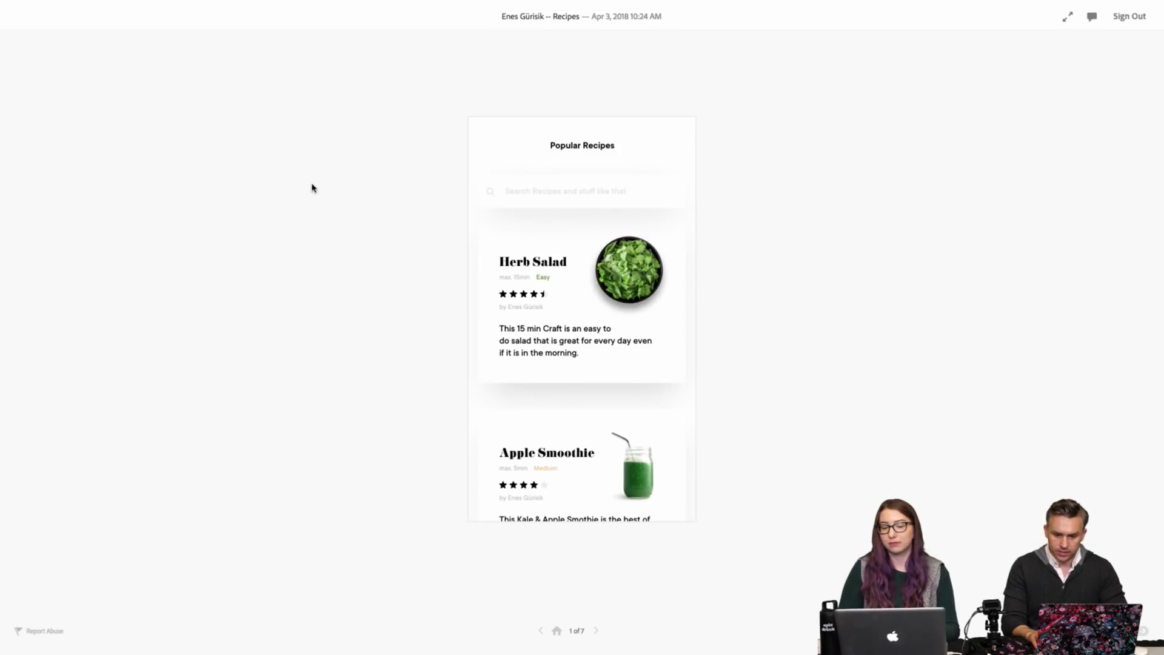
pyautogui.click(1069, 18)
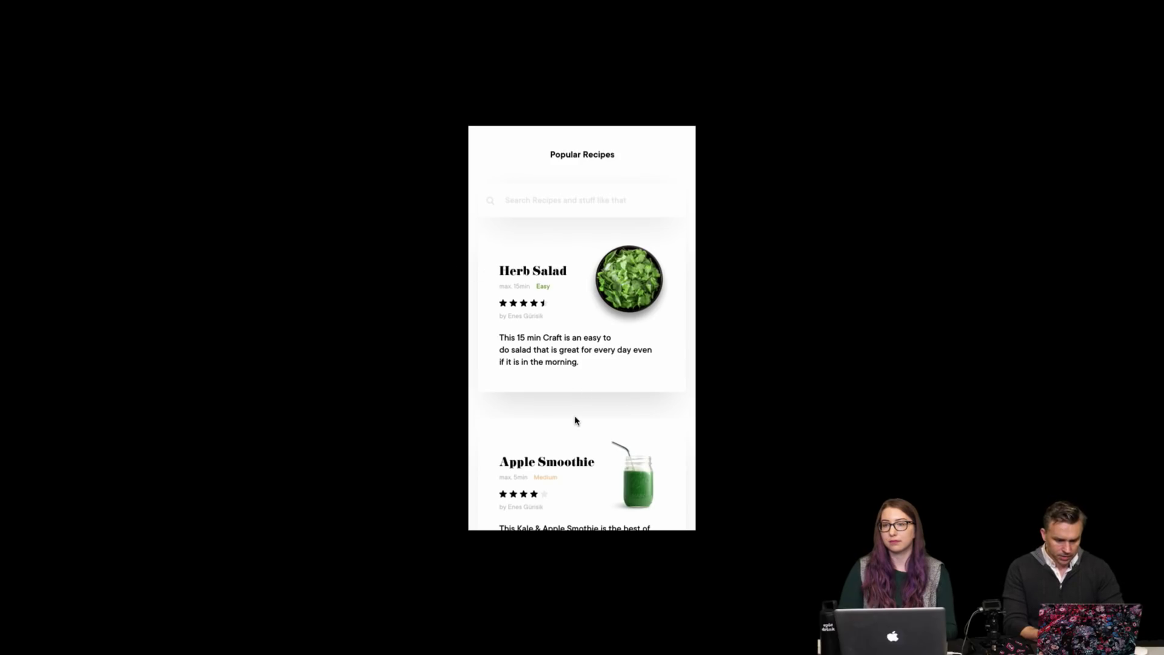
# Browse the Popular Recipes list and open the Herb Salad recipe.
pyautogui.scroll(-3, 567, 425)
pyautogui.scroll(3, 569, 450)
pyautogui.scroll(-4, 546, 303)
pyautogui.click(533, 199)
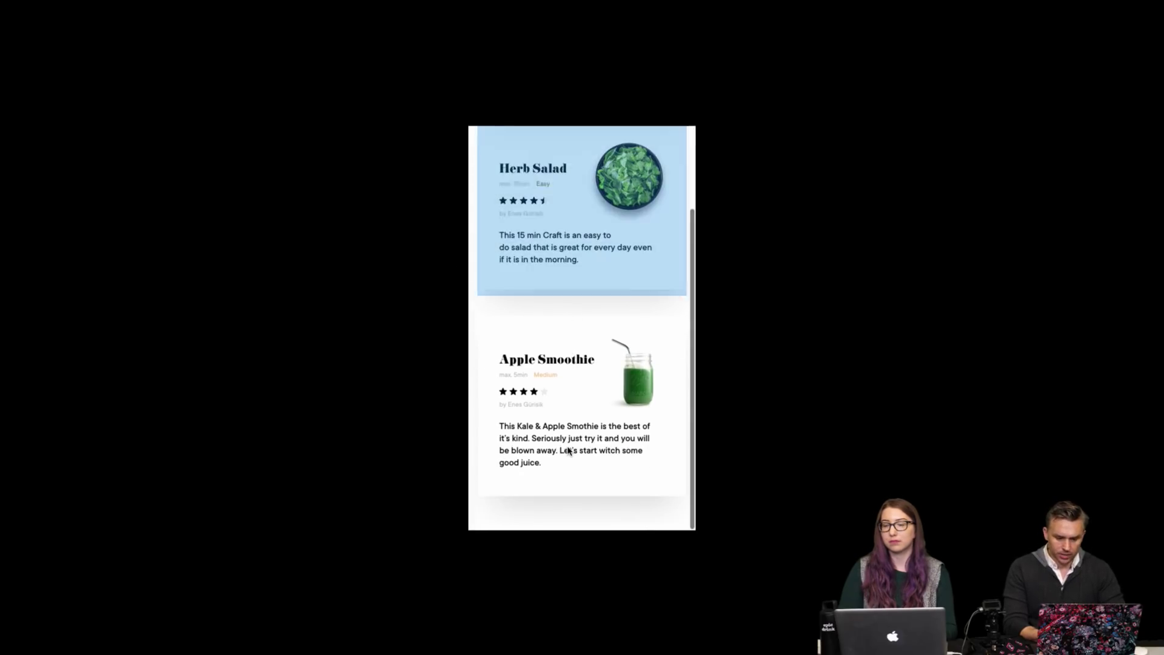
pyautogui.click(571, 213)
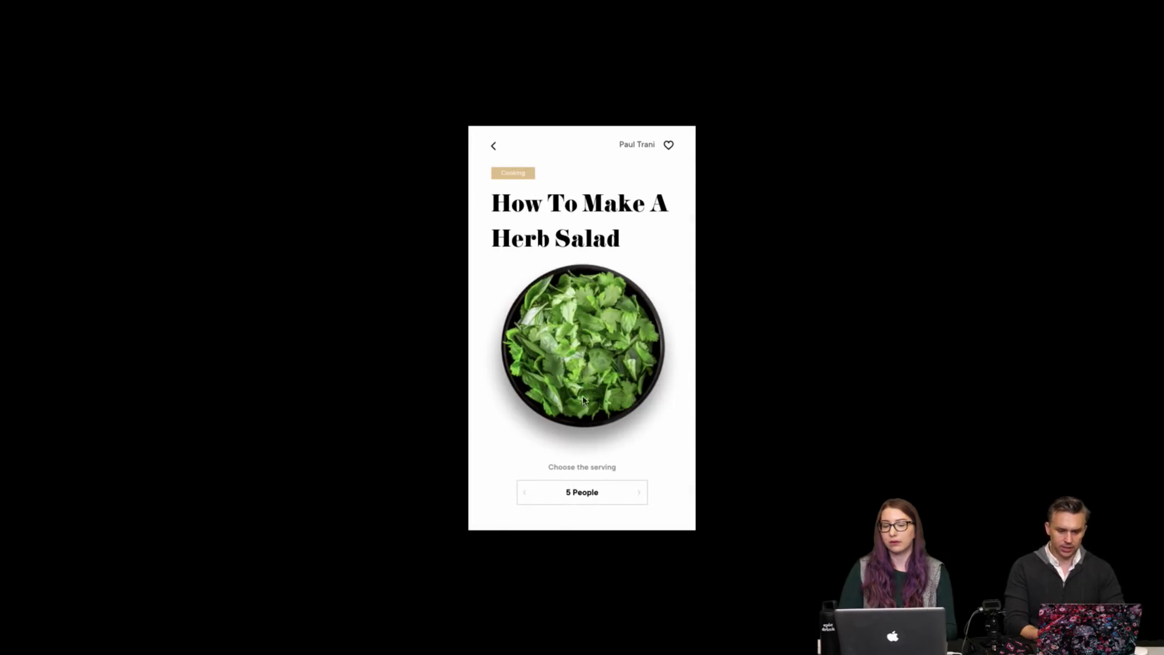
# Like the Herb Salad recipe and continue through the serving choice to its ingredient list.
pyautogui.keyDown('ctrl'); pyautogui.scroll(3, 582, 455); pyautogui.keyUp('ctrl')
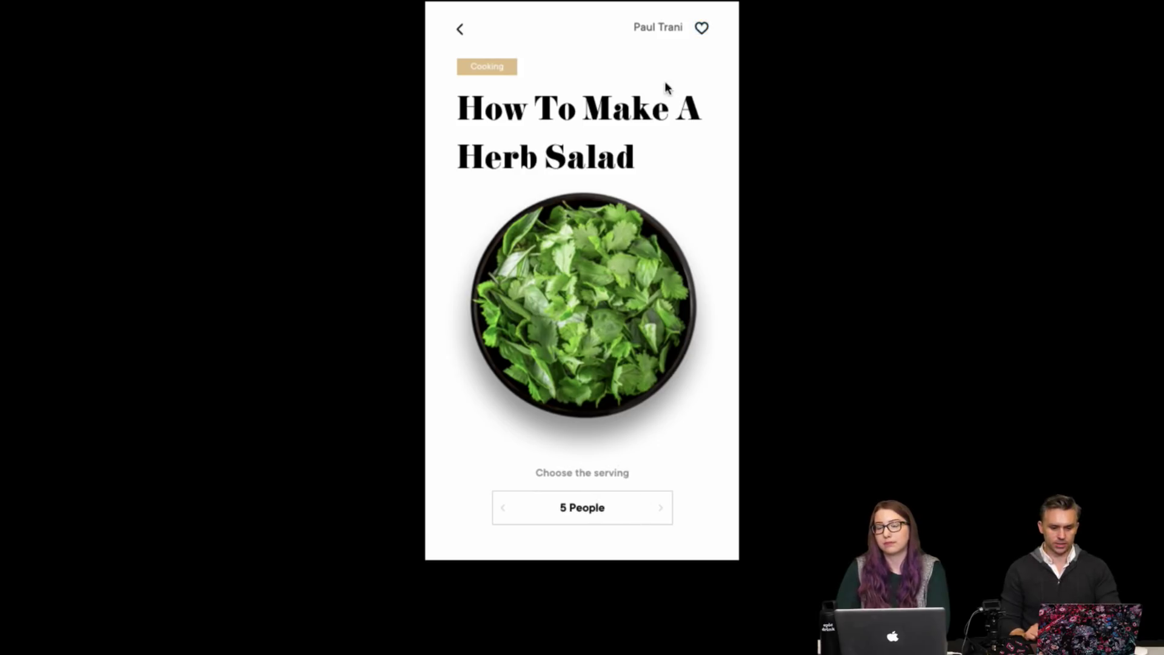
pyautogui.click(701, 30)
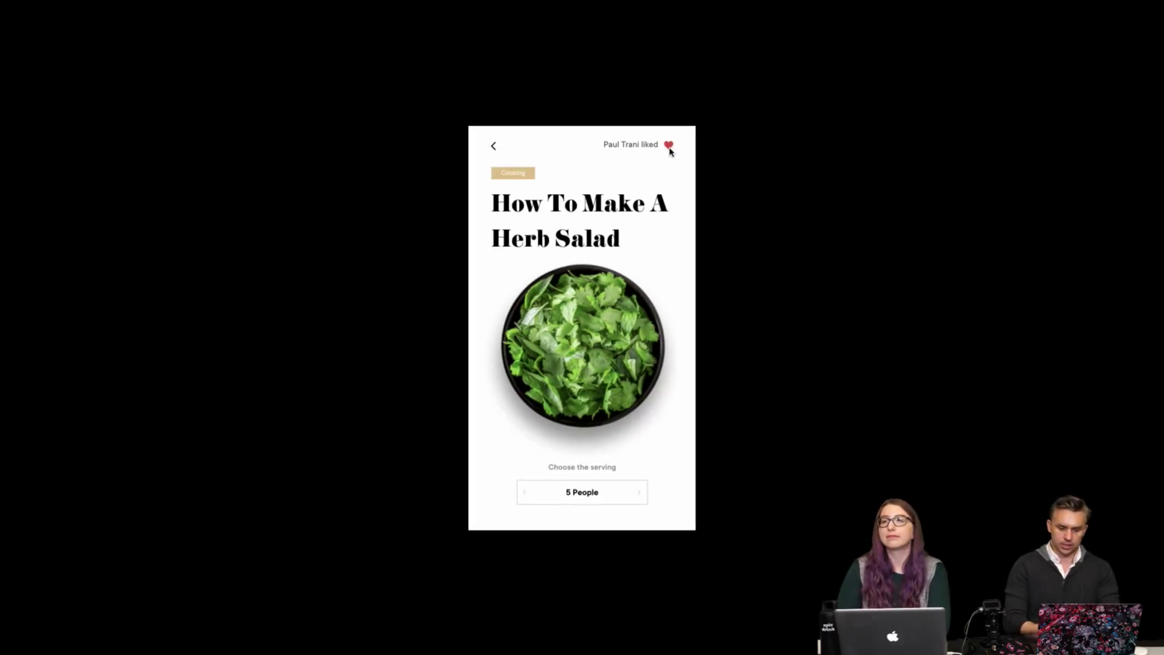
pyautogui.click(554, 413)
pyautogui.click(582, 493)
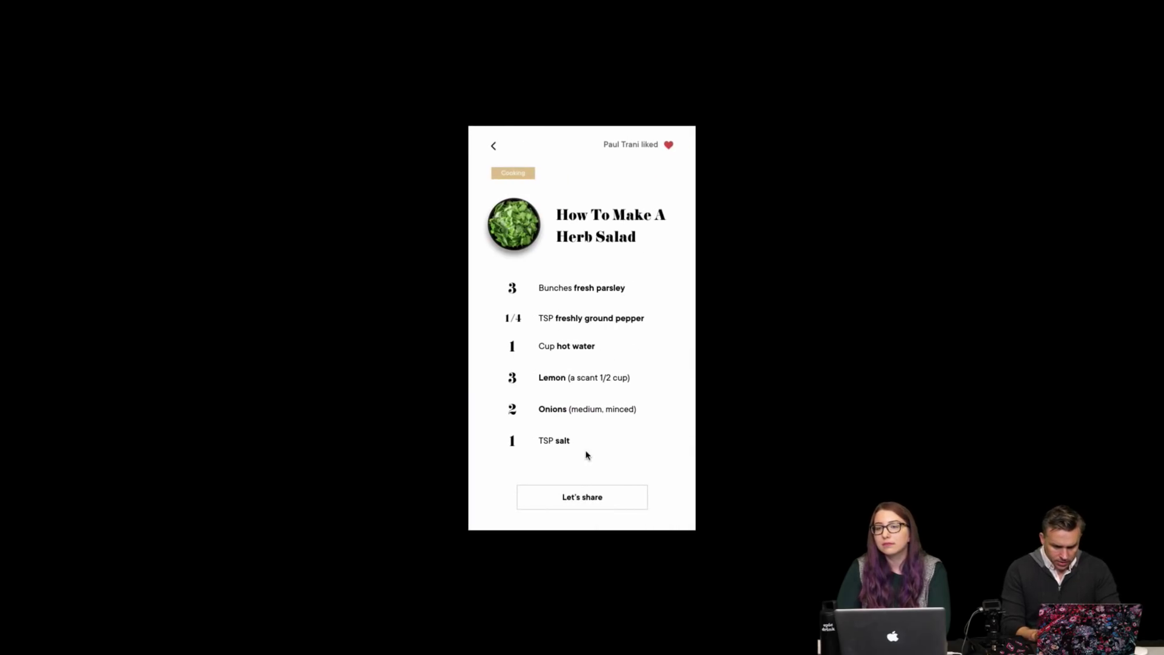
# Share the Herb Salad recipe, decline redoing the post, and return to the recipe list through Explore more recipes.
pyautogui.click(594, 471)
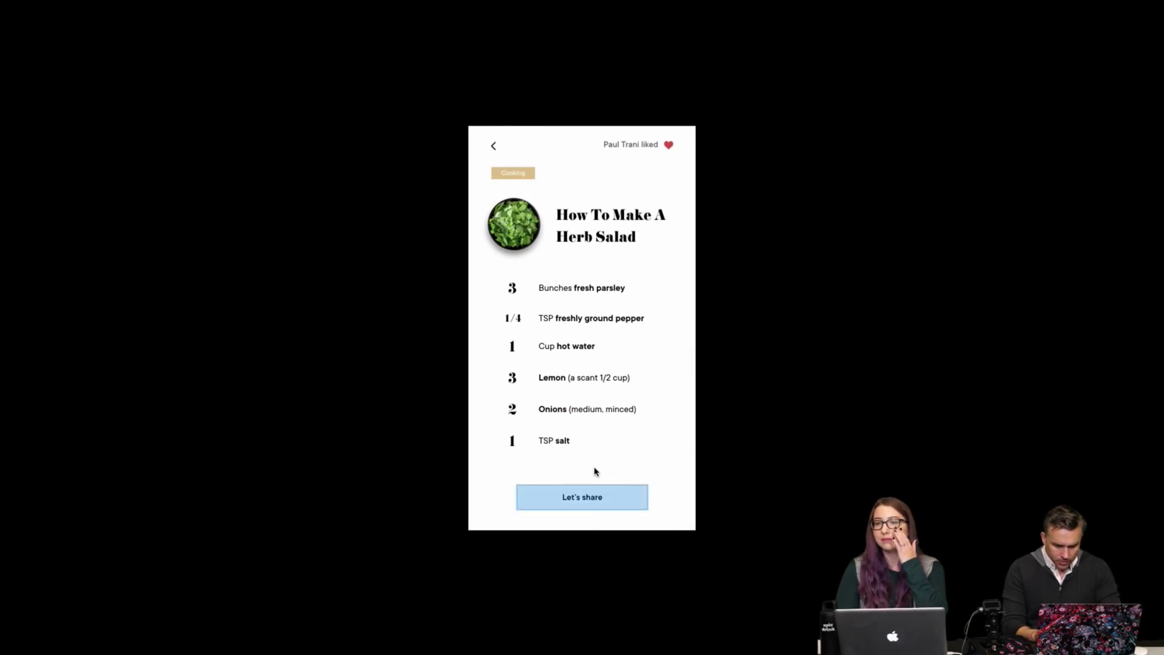
pyautogui.click(581, 502)
pyautogui.click(580, 500)
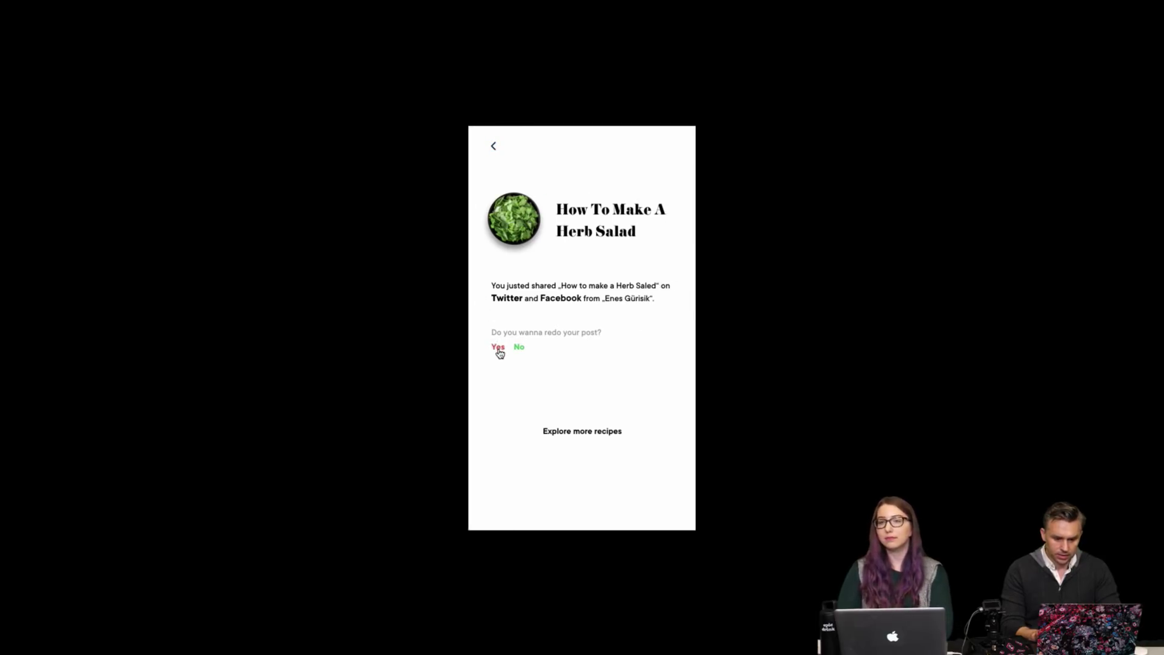
pyautogui.click(521, 350)
pyautogui.click(592, 394)
pyautogui.click(588, 432)
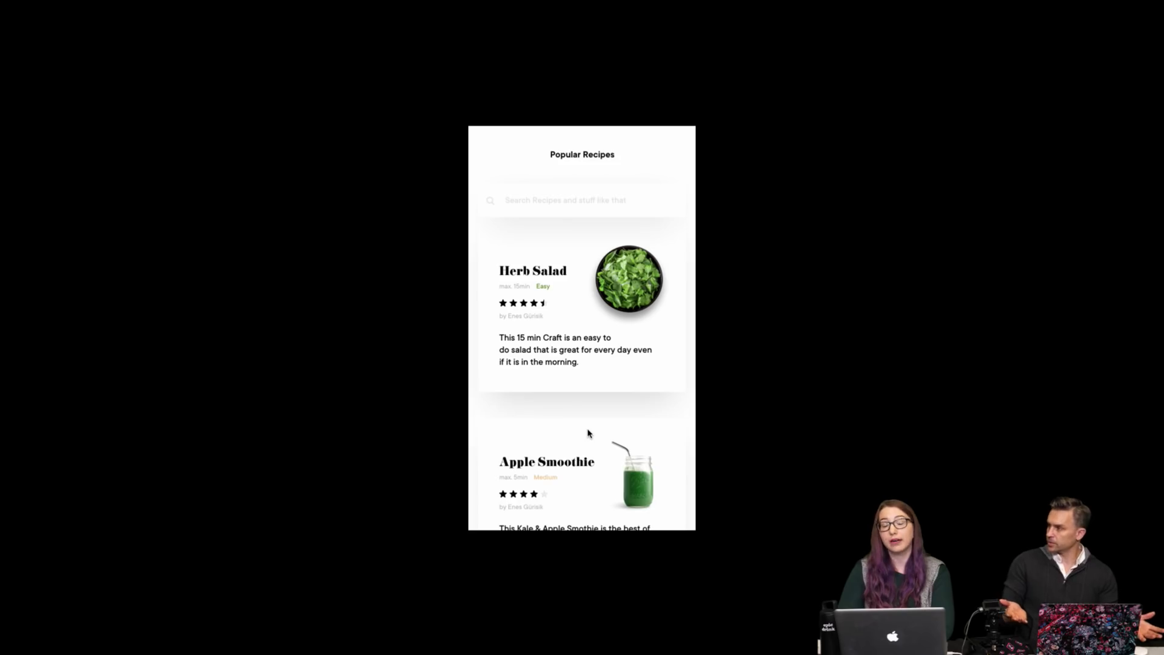
# Leave the Popular Recipes presentation and show the Seafood Recipe Sharing prototype full screen.
pyautogui.press('Escape')
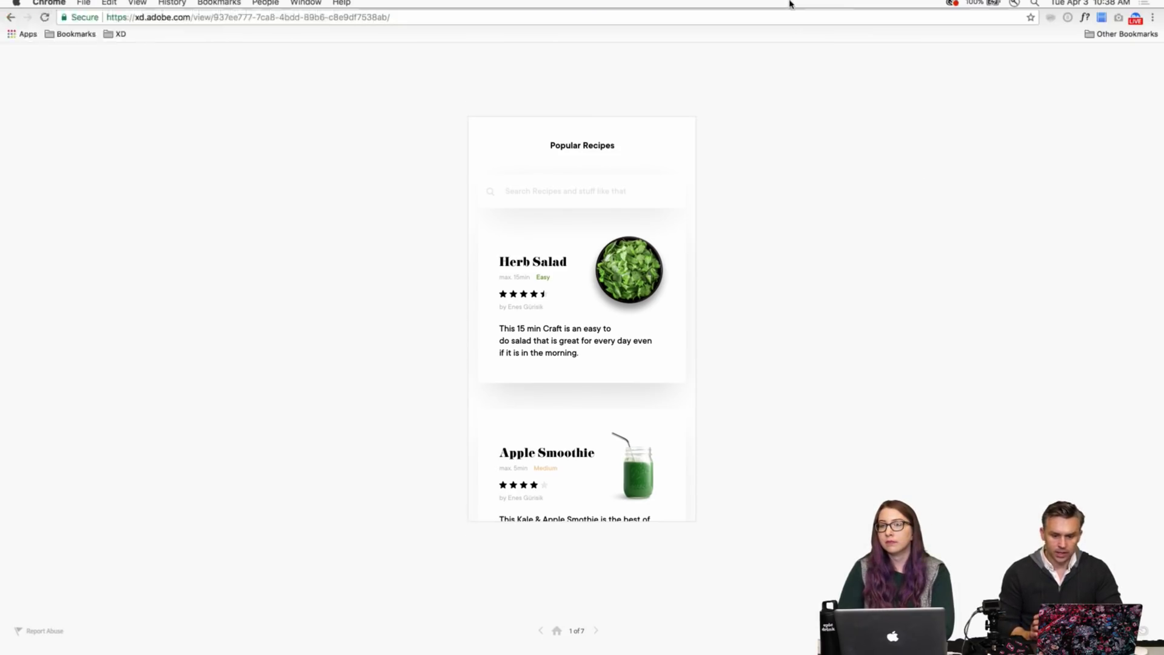
pyautogui.click(879, 29)
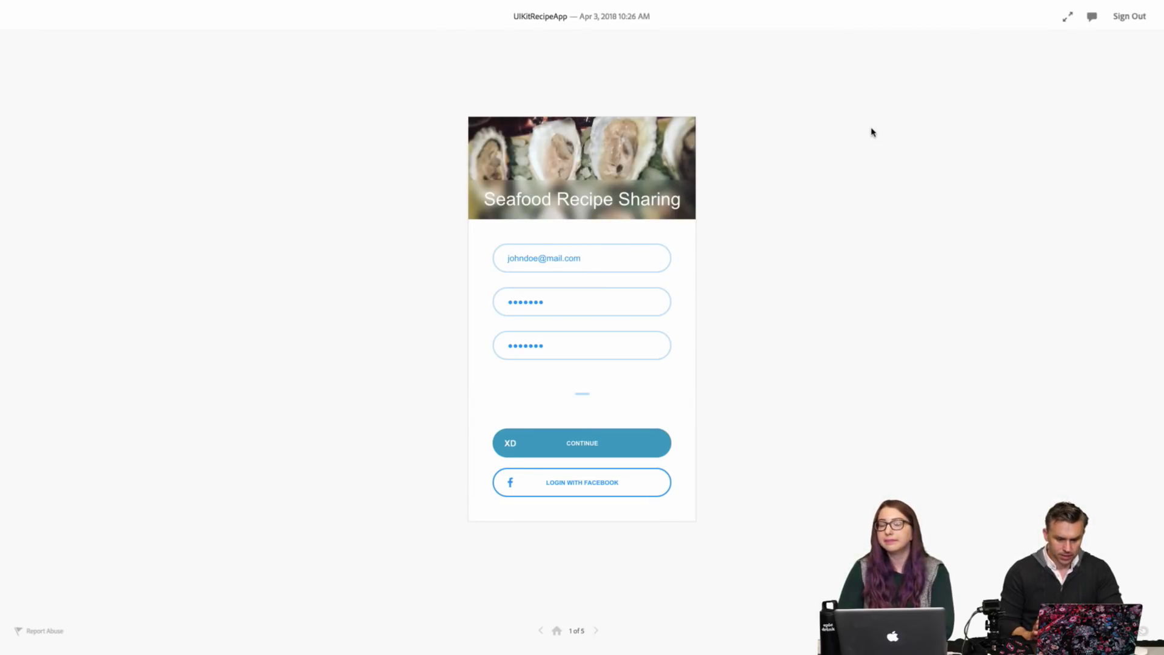
pyautogui.click(1068, 20)
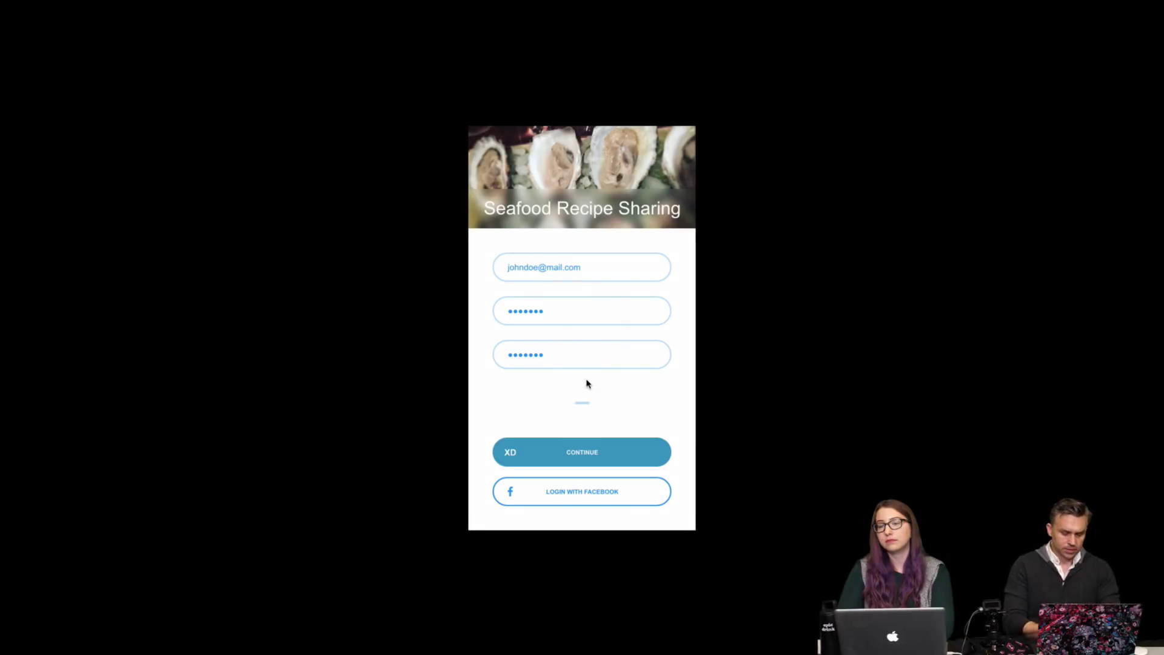
# Log in with Facebook in the seafood prototype and open the dorada recipe post from the Discover Seafood image.
pyautogui.click(587, 384)
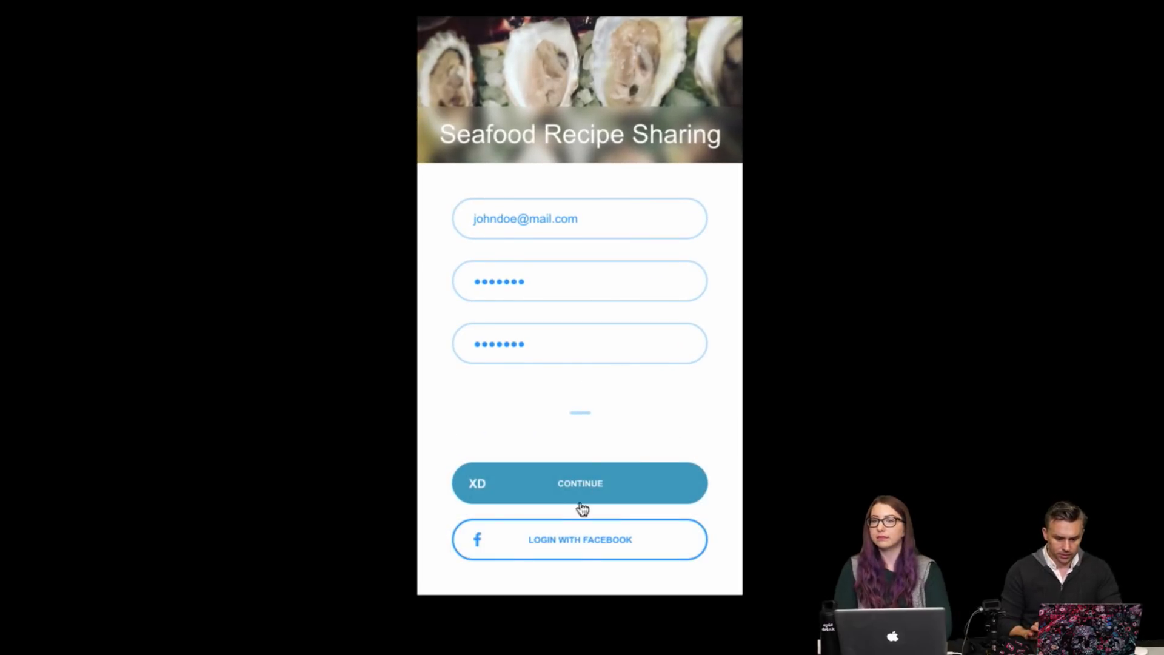
pyautogui.click(579, 539)
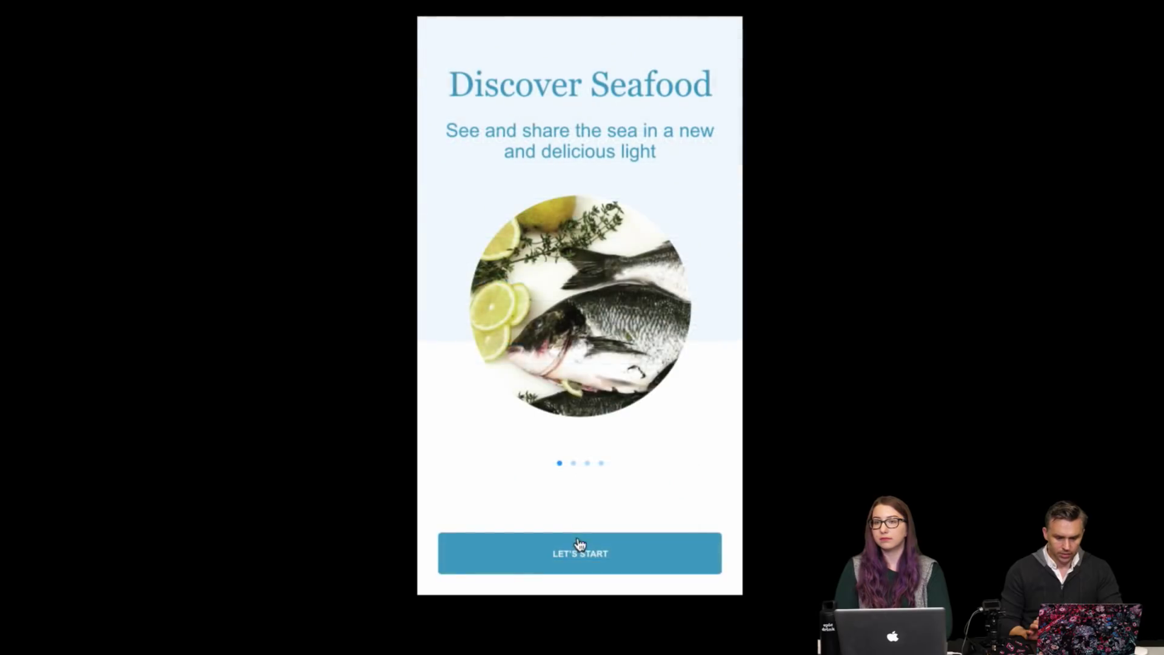
pyautogui.click(544, 483)
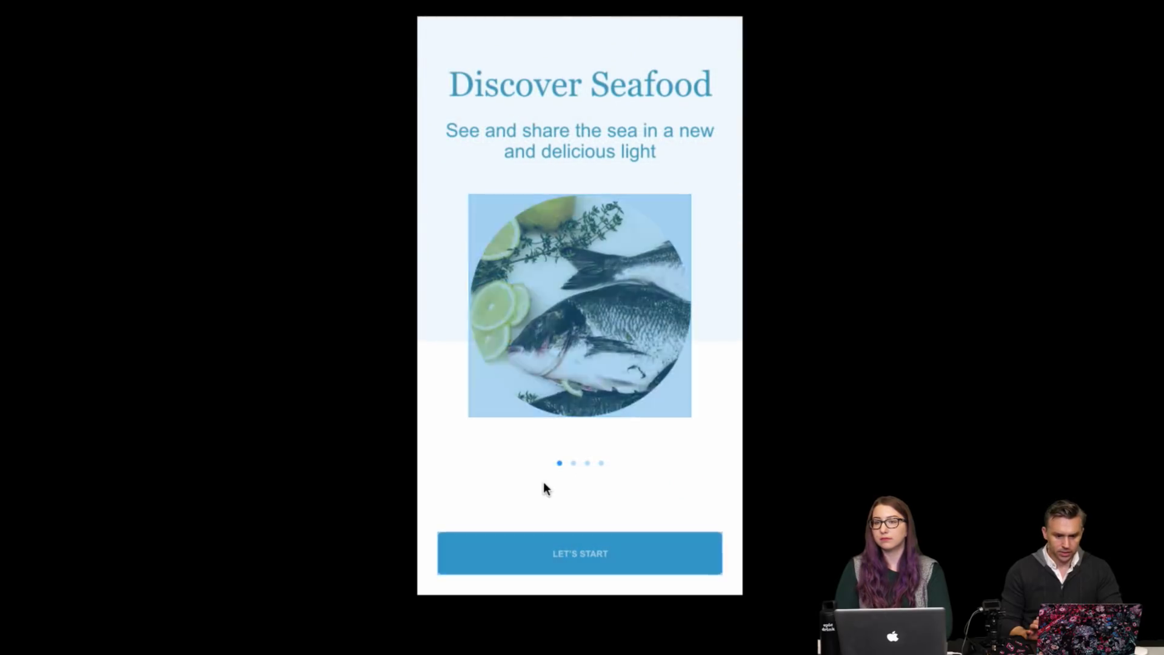
pyautogui.click(569, 303)
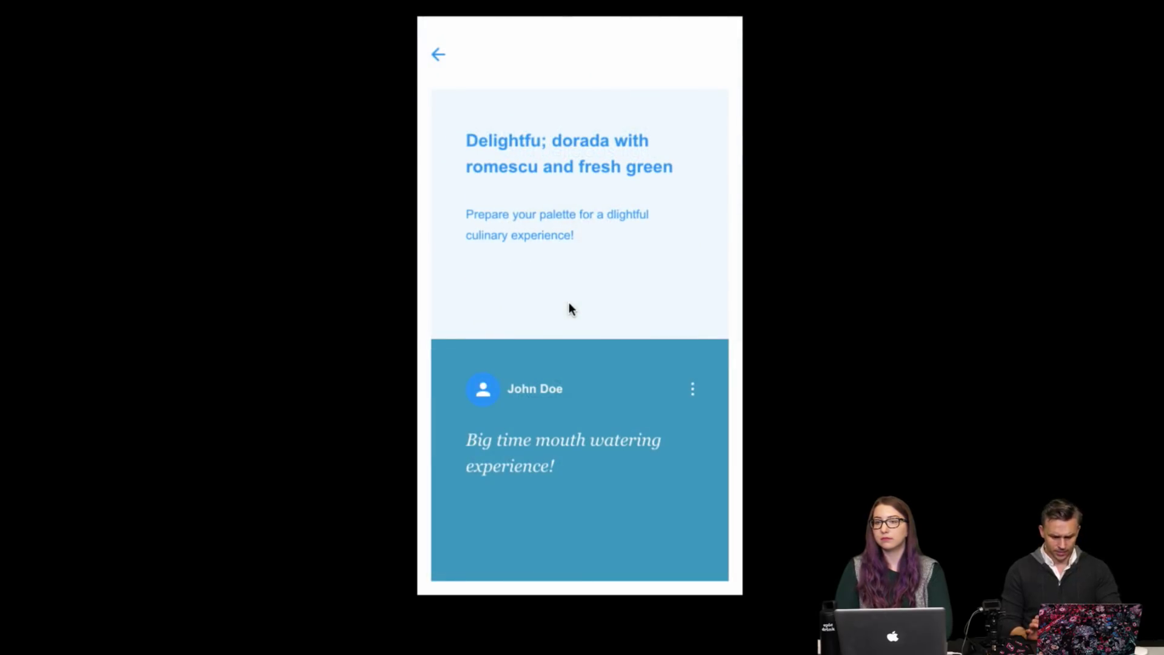
# Check the dorada recipe post for interactive areas and go back from it to the activity feed.
pyautogui.click(569, 303)
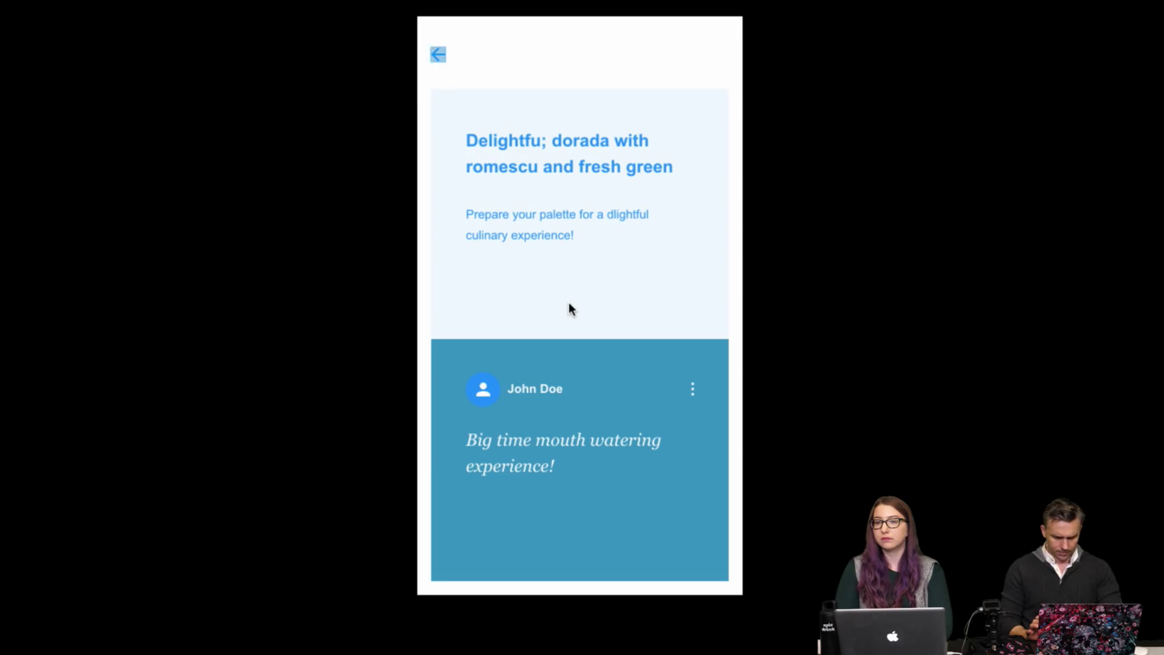
pyautogui.click(569, 304)
pyautogui.click(569, 309)
pyautogui.click(568, 427)
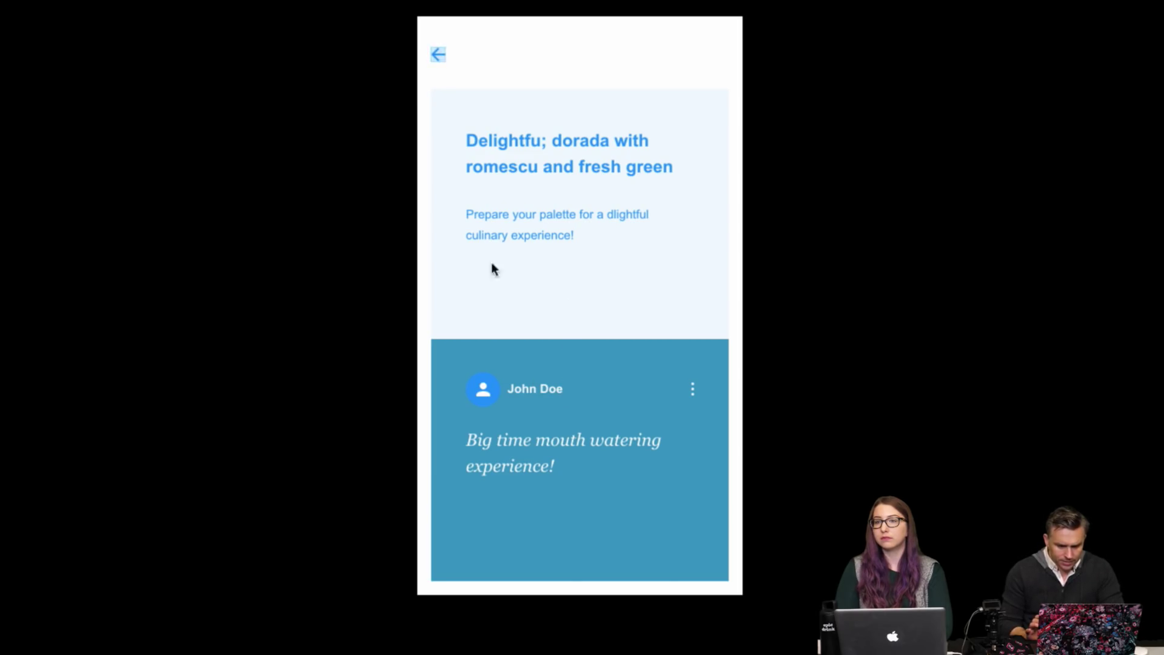
pyautogui.click(440, 58)
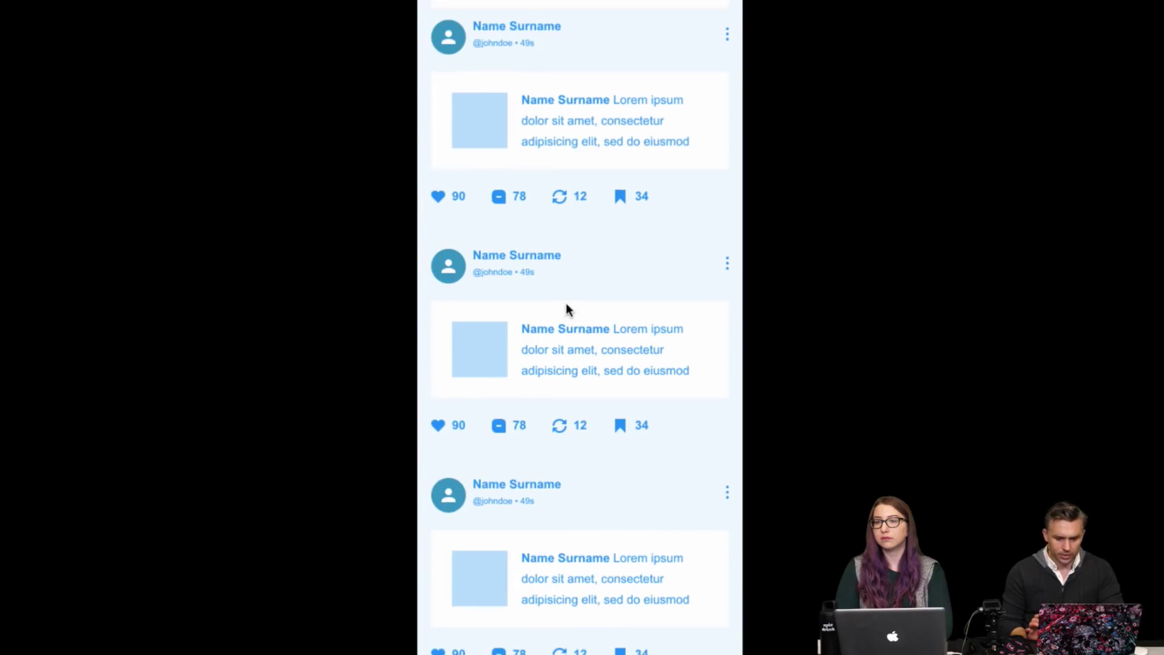
# Open the dorada post from the seafood activity feed and advance to the search screen outside full-screen view.
pyautogui.click(580, 609)
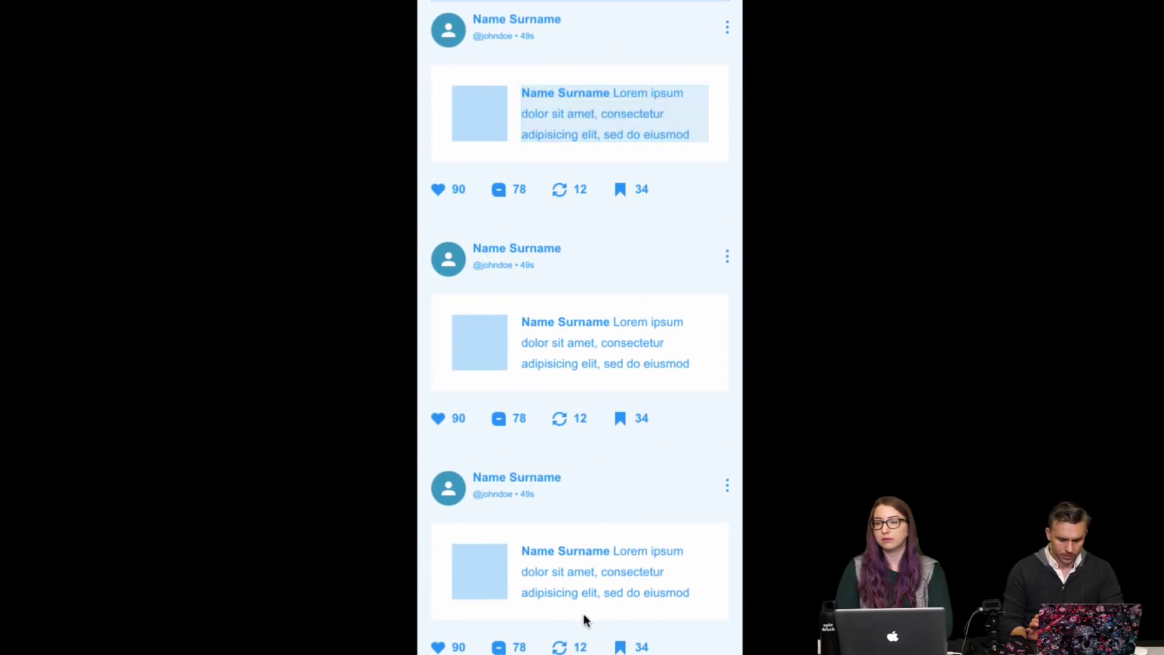
pyautogui.click(543, 132)
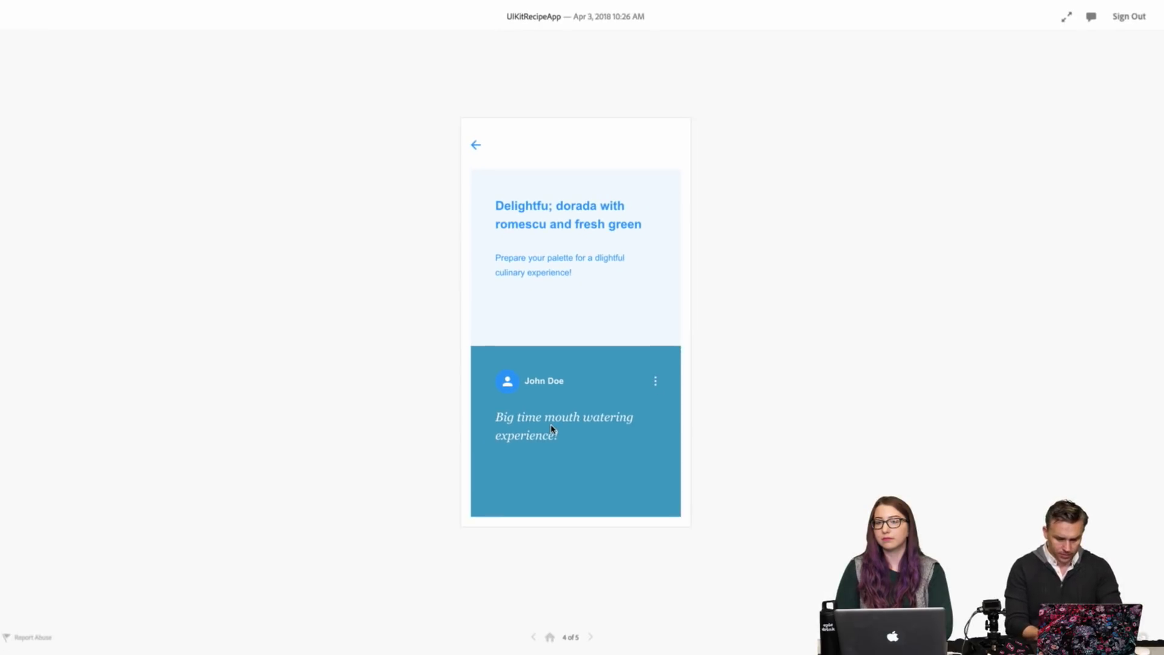
pyautogui.click(590, 637)
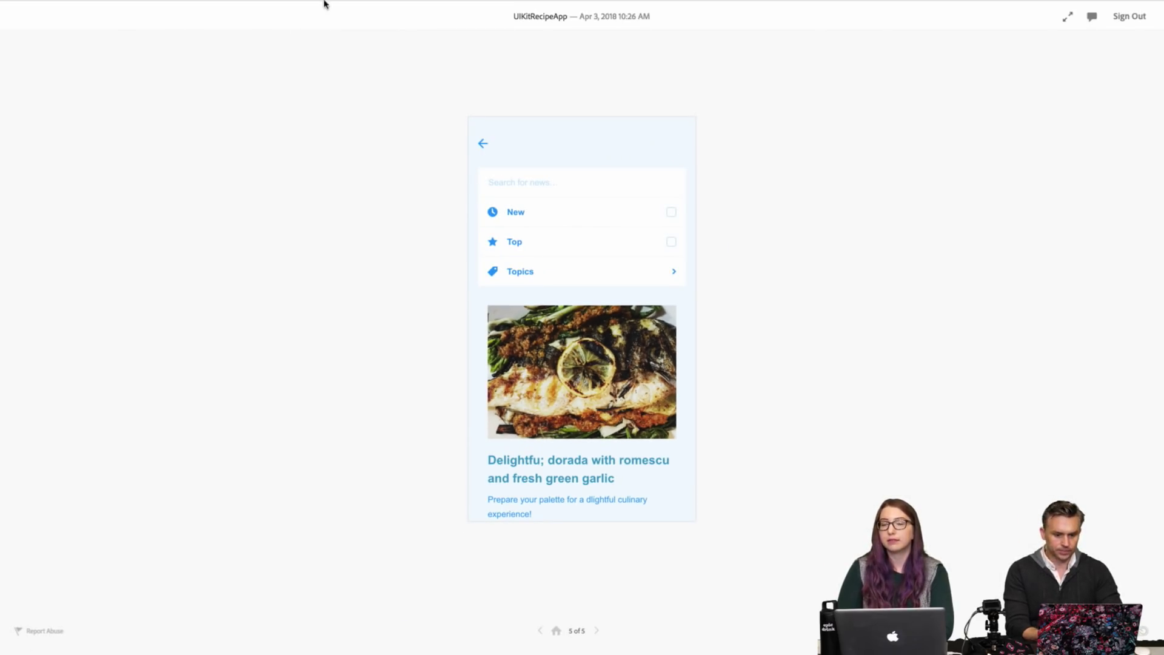
# Bring up the Recipe sharing app prototype and view its recipe search screen in full screen.
pyautogui.moveTo(326, 3)
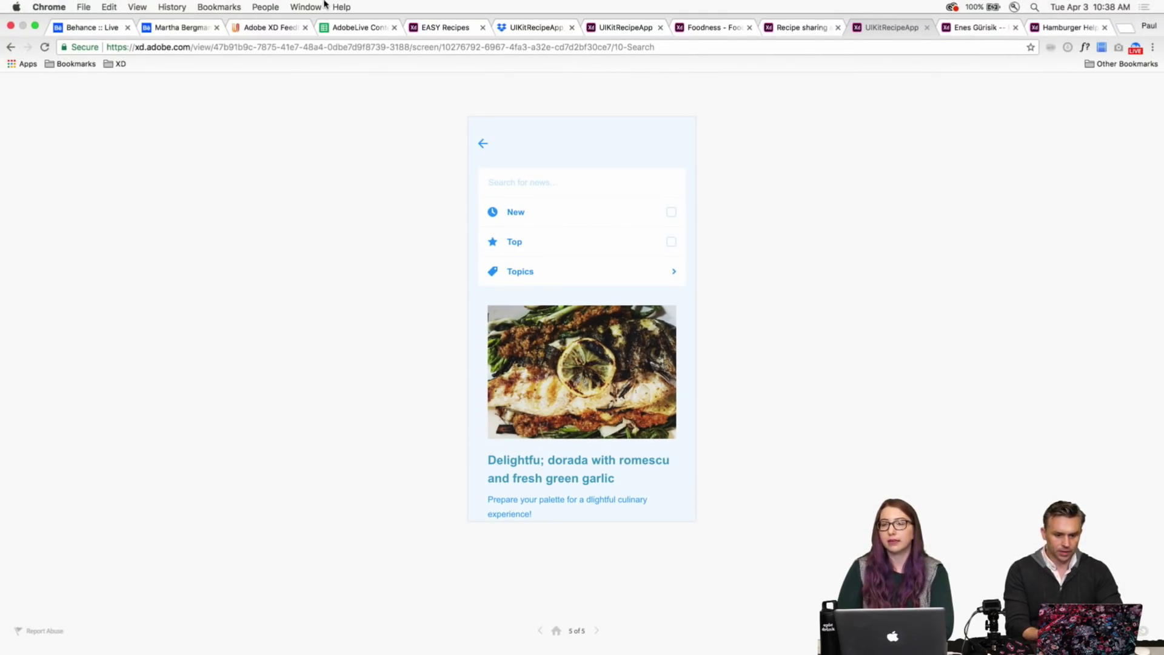
pyautogui.click(806, 32)
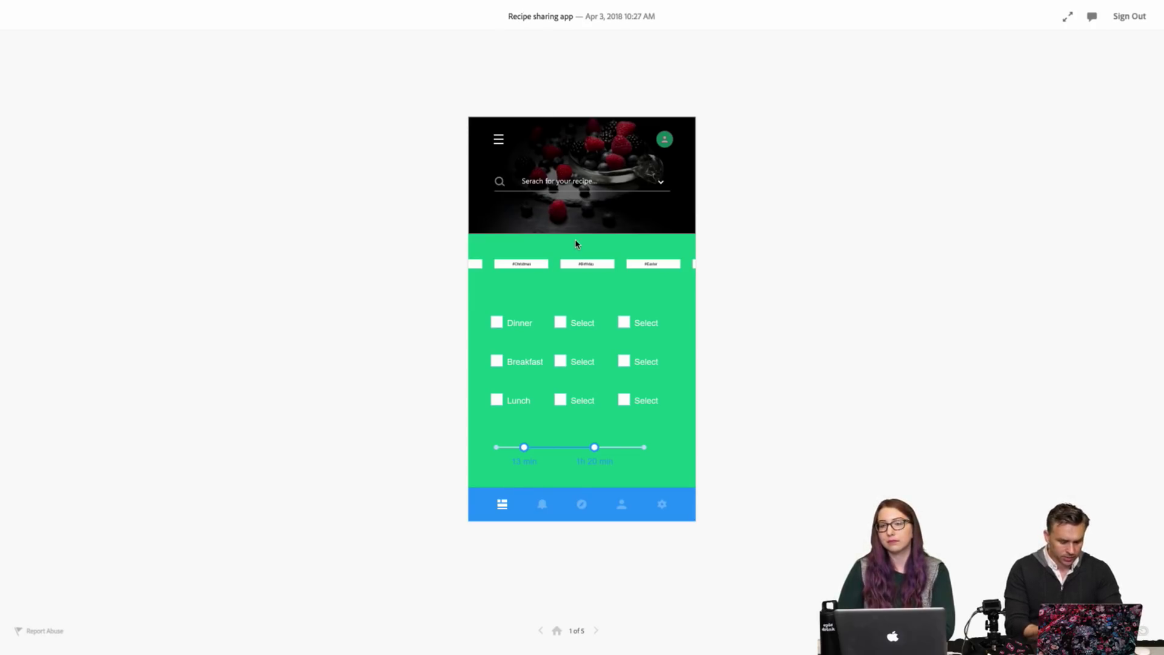
pyautogui.click(1064, 19)
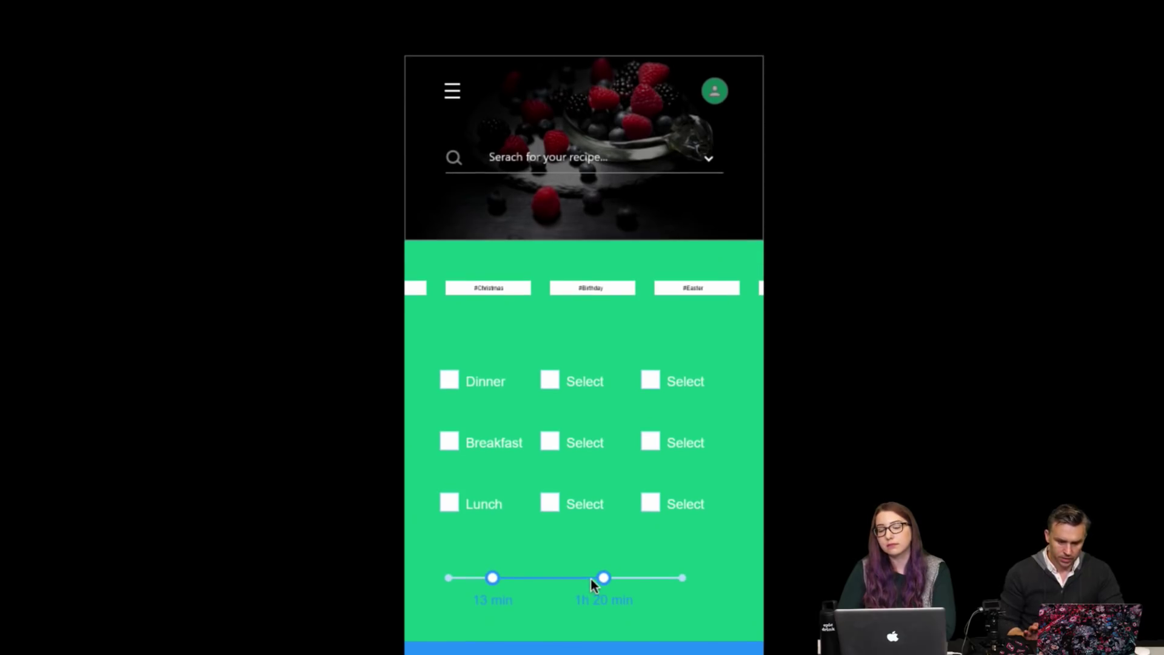
pyautogui.scroll(-1, 538, 553)
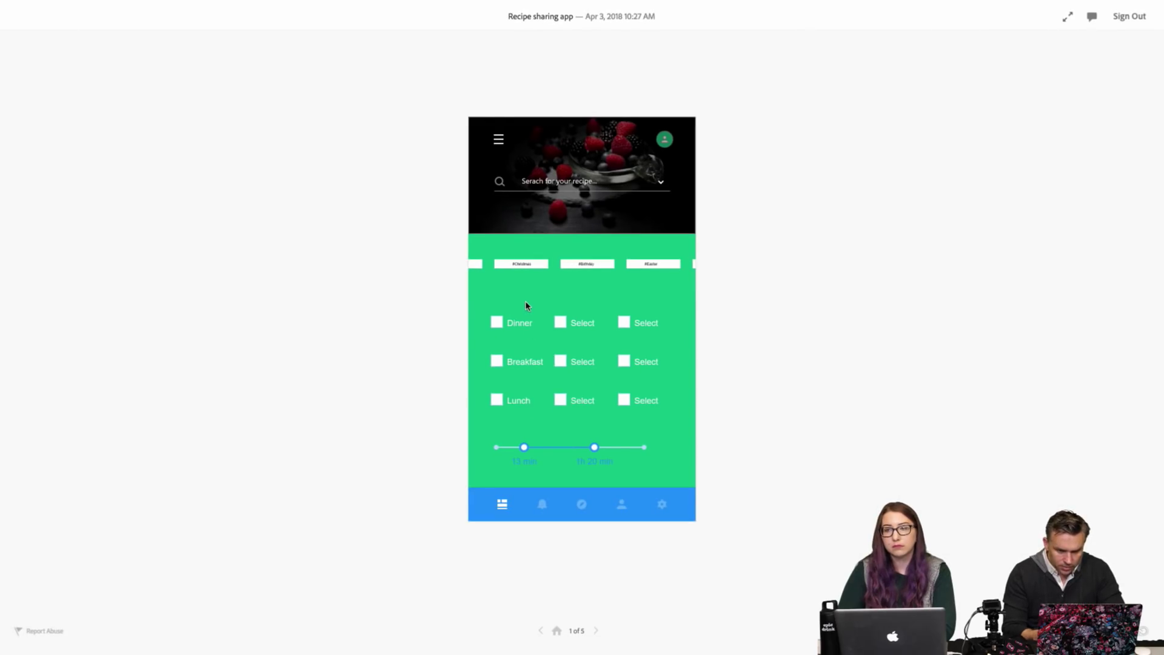
# Page through the remaining four screens of the Recipe sharing app prototype, from the sign-up form to the profile.
pyautogui.click(597, 633)
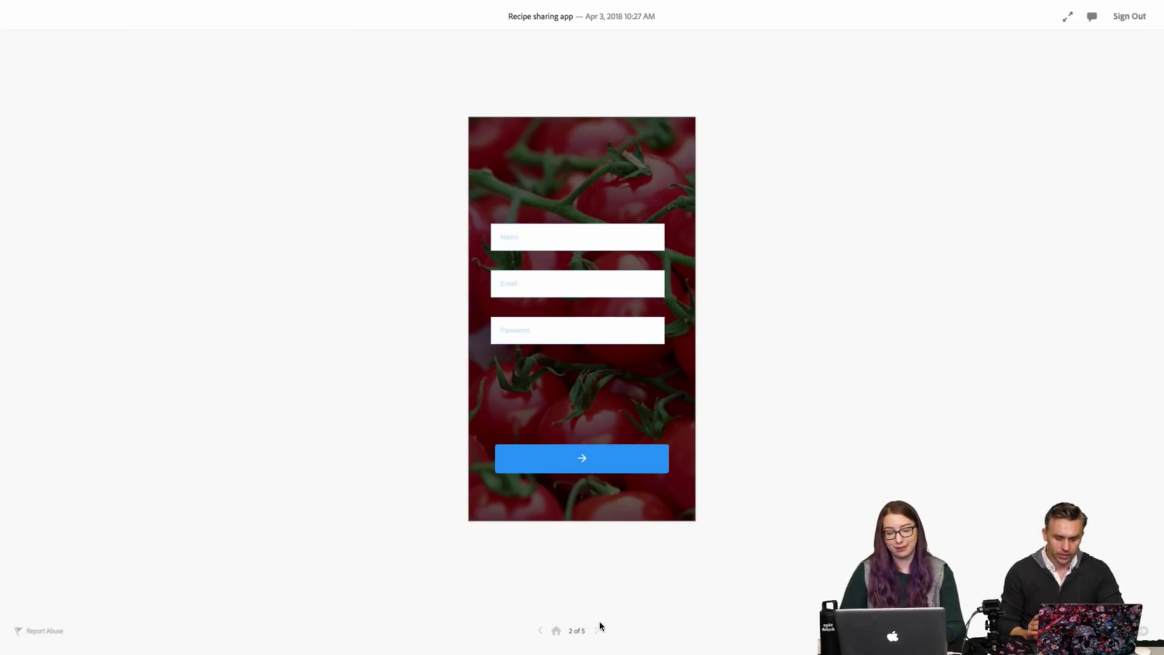
pyautogui.click(596, 631)
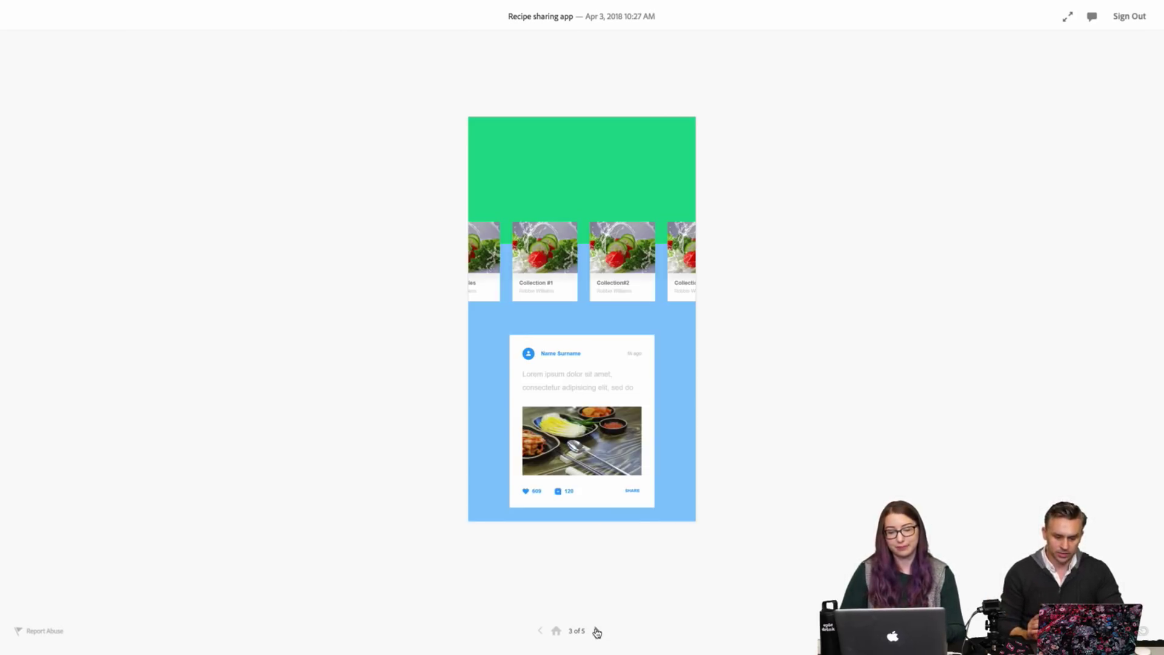
pyautogui.click(597, 631)
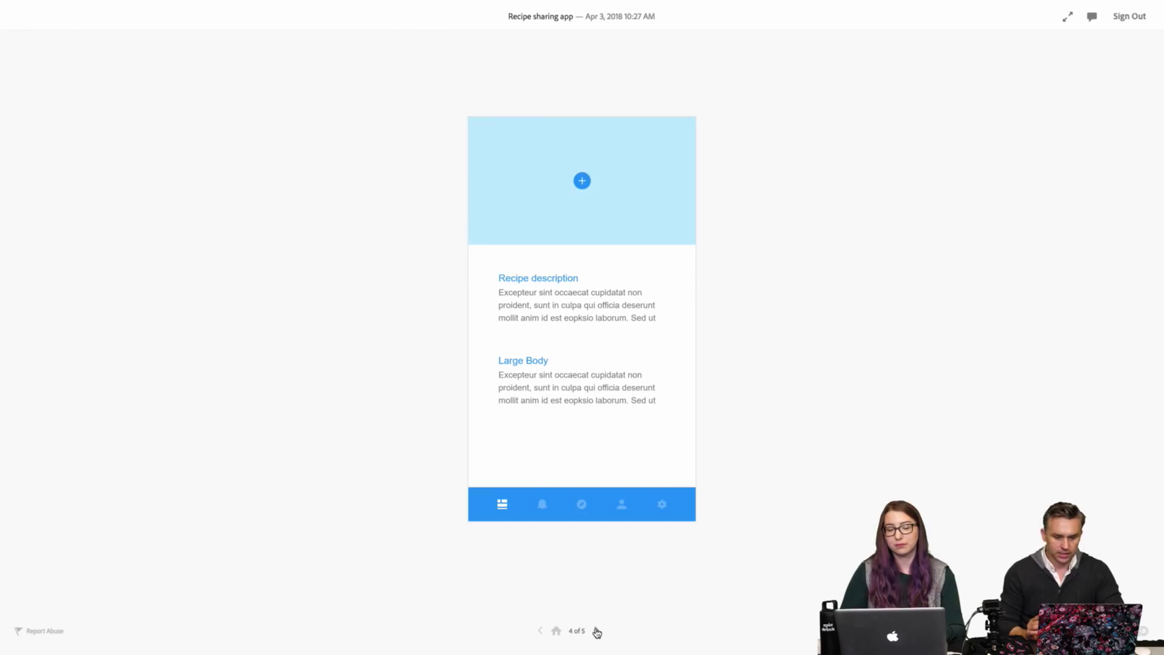
pyautogui.click(597, 631)
# Bring up the Foodness - Foodies of the World Unite prototype and show it full screen.
pyautogui.moveTo(567, 3)
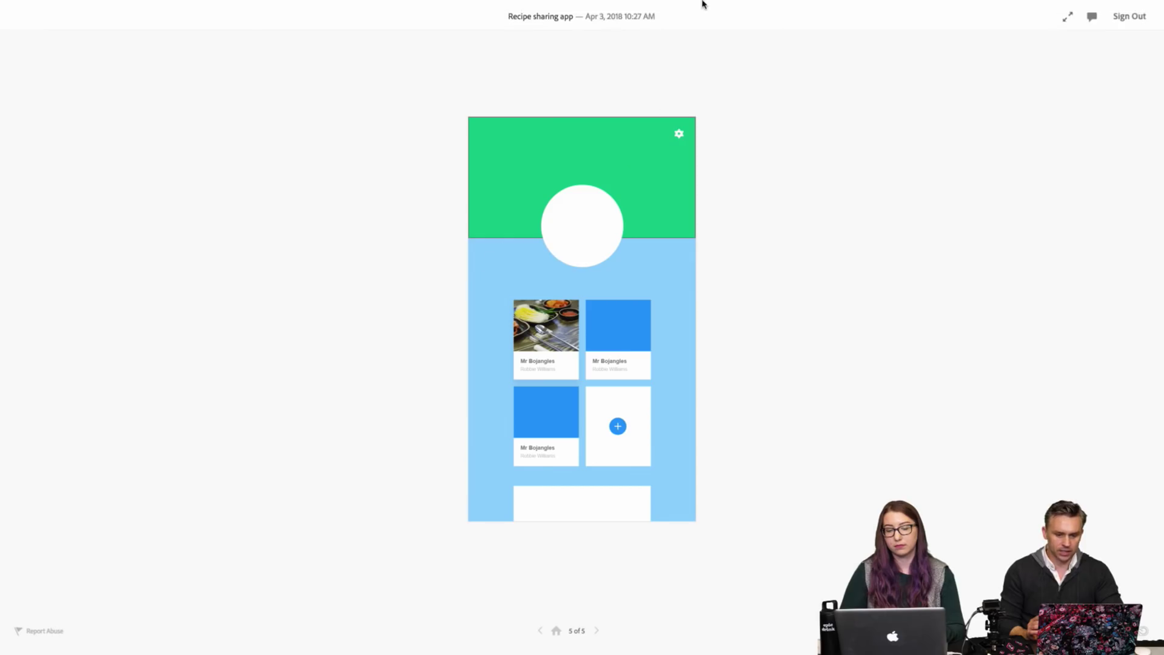
pyautogui.click(709, 27)
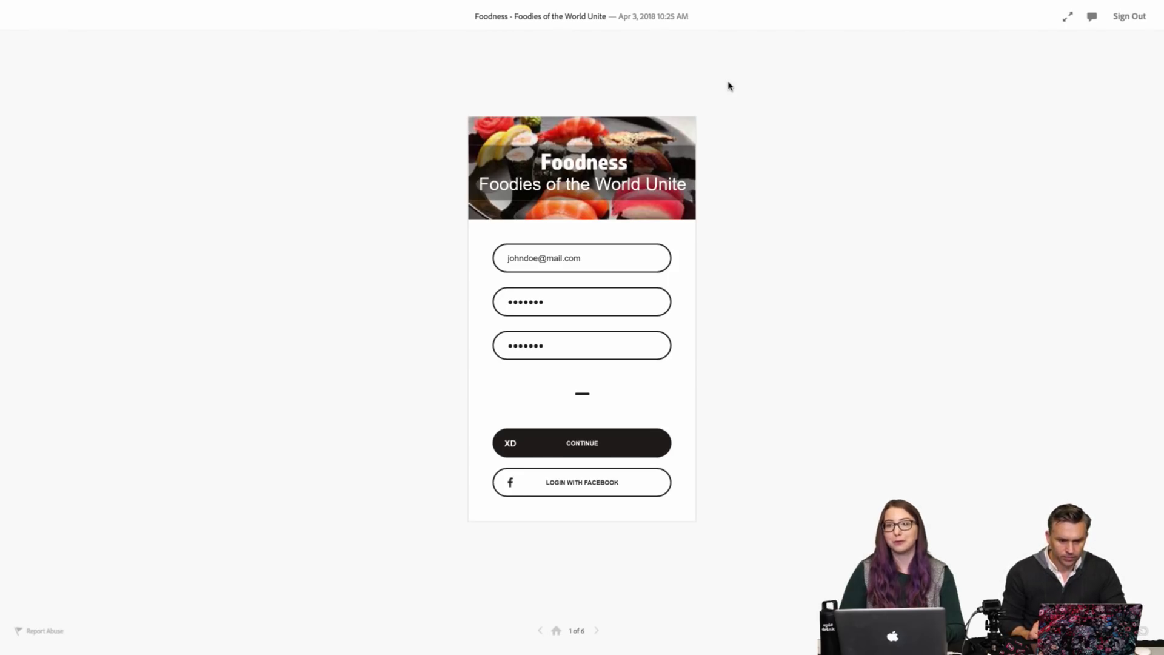
pyautogui.click(1065, 23)
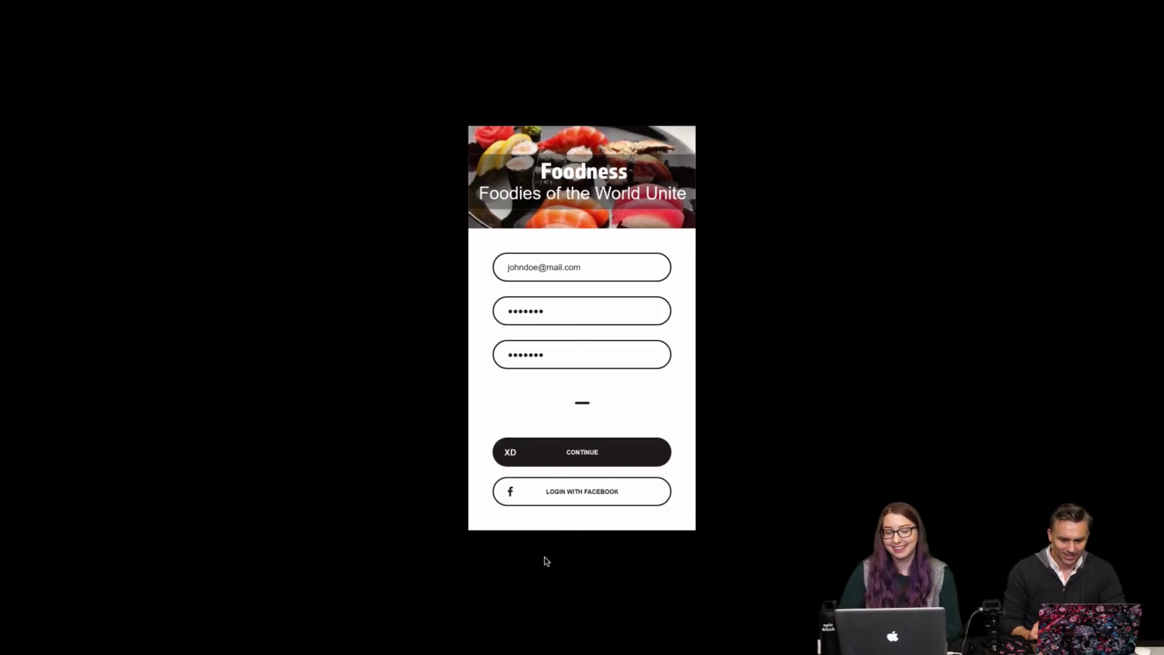
# Continue past the Foodness sign-up screen and start from the Discover the Foodness screen to reach the feed.
pyautogui.click(558, 527)
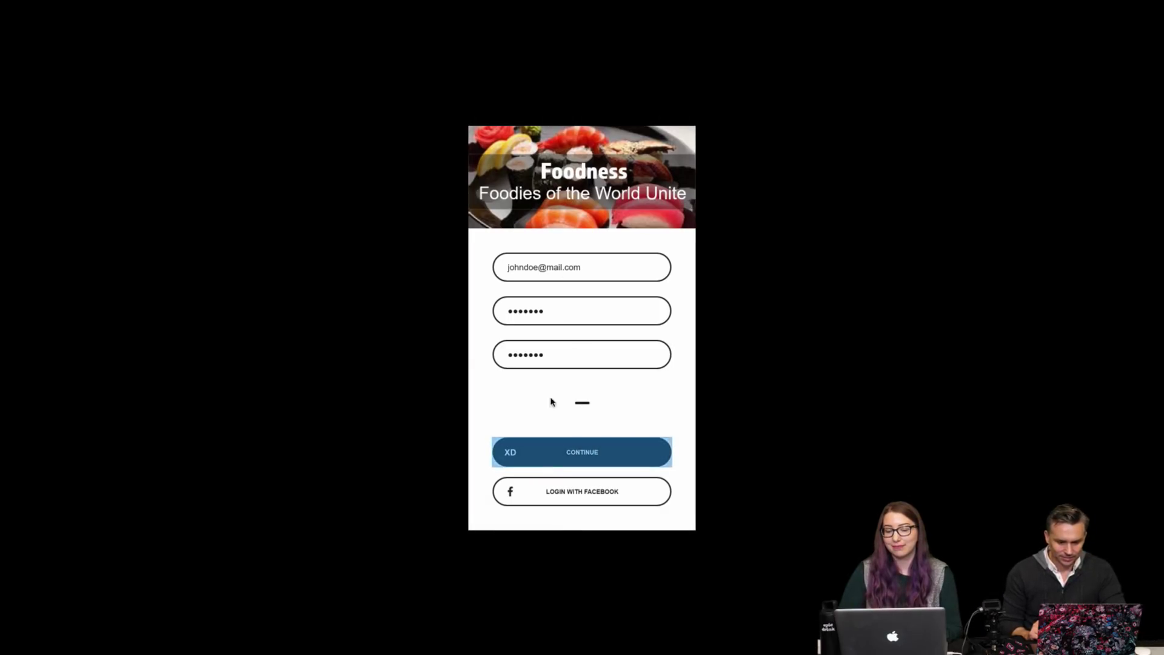
pyautogui.click(573, 457)
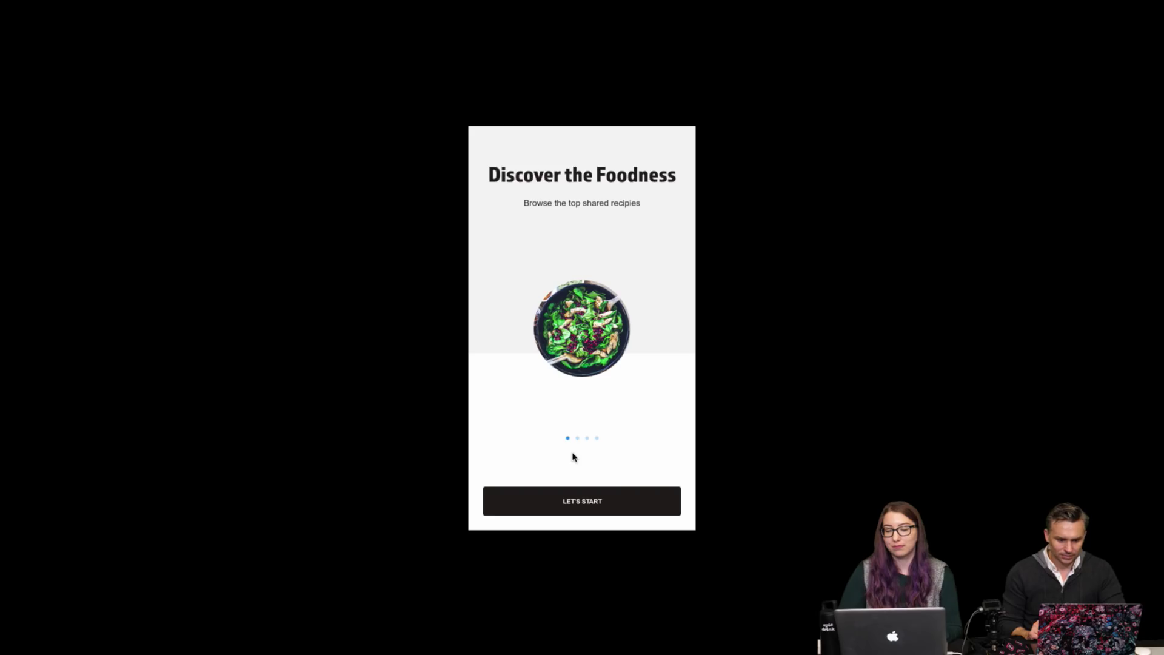
pyautogui.click(573, 475)
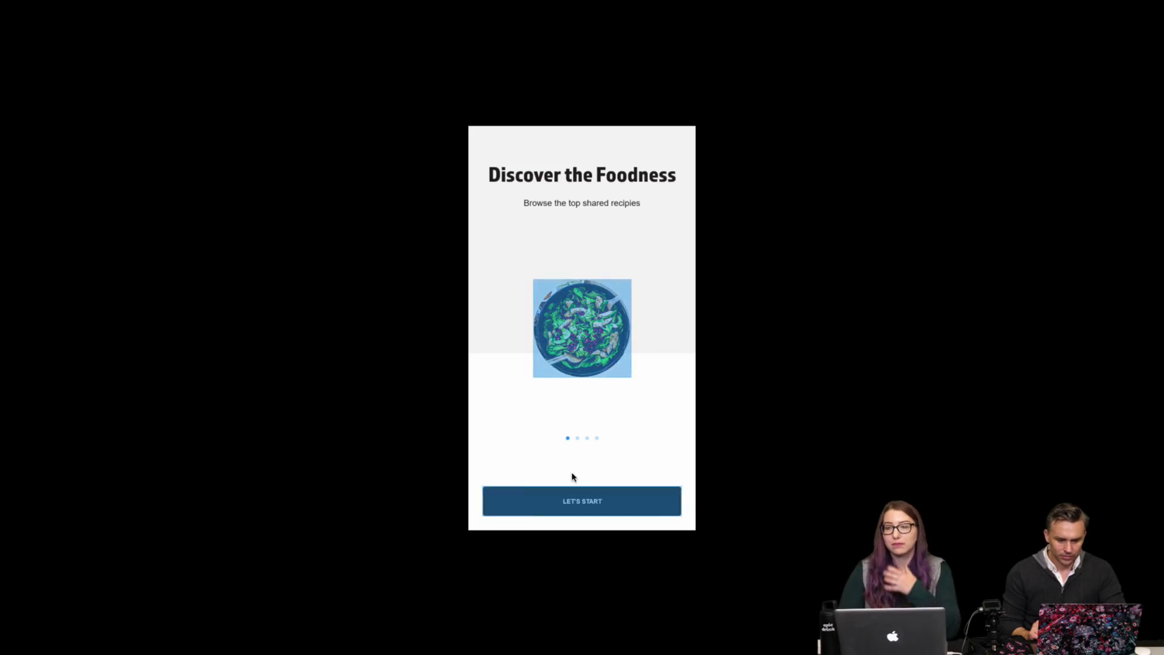
pyautogui.click(587, 506)
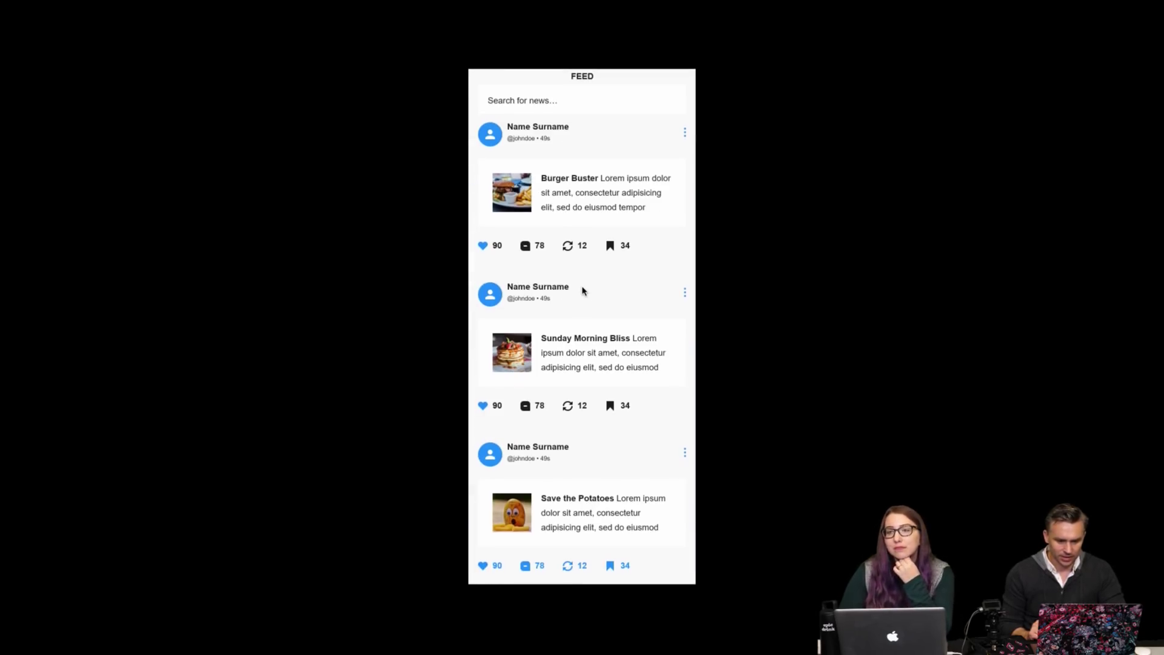
# Open the Burger Buster post from the Foodness feed and go back to the feed.
pyautogui.click(581, 284)
pyautogui.click(564, 205)
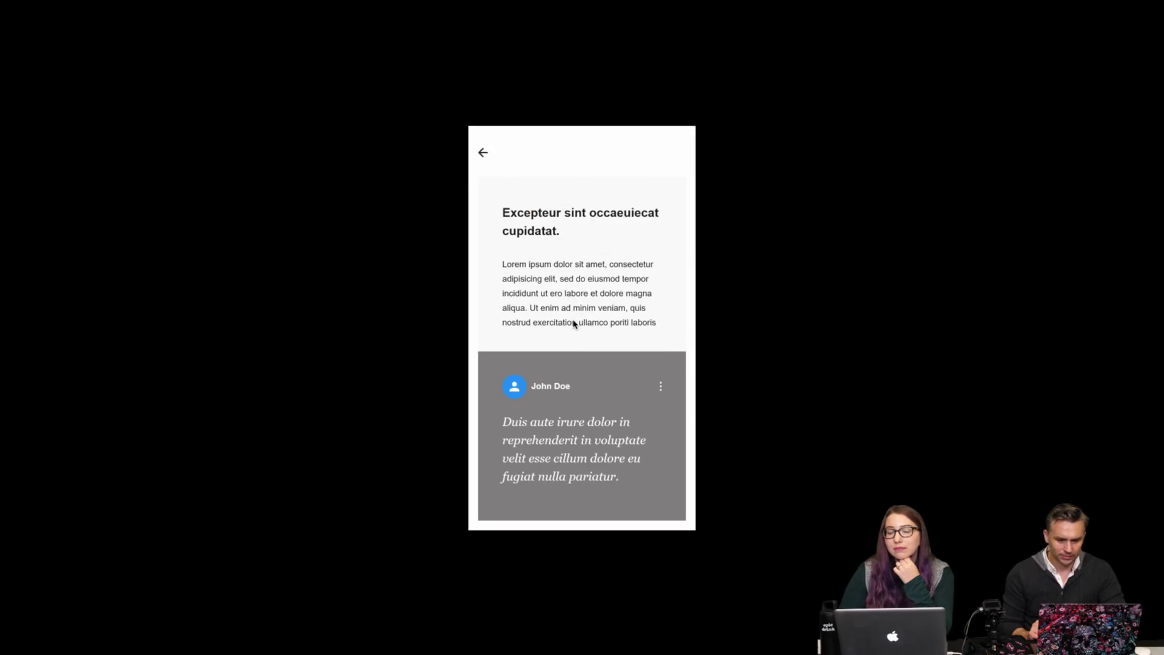
pyautogui.click(483, 153)
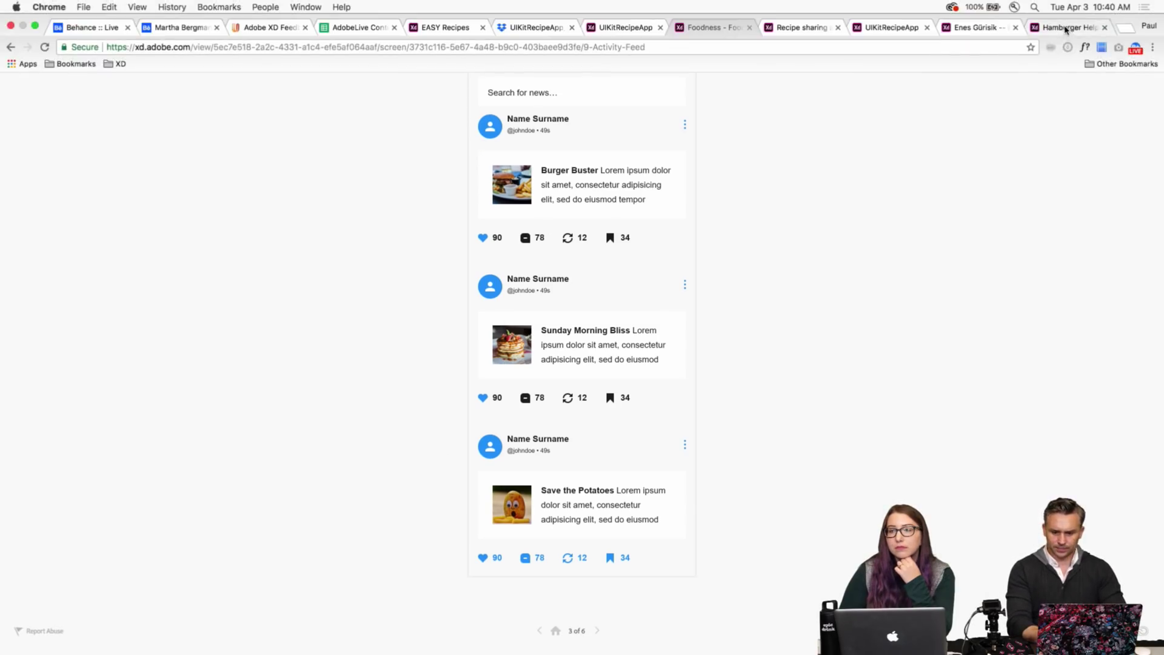
# Switch to the UIKitRecipeApp template in Adobe XD and check the heights of the Activity Feed and Onboarding artboards.
pyautogui.press('super+Tab')
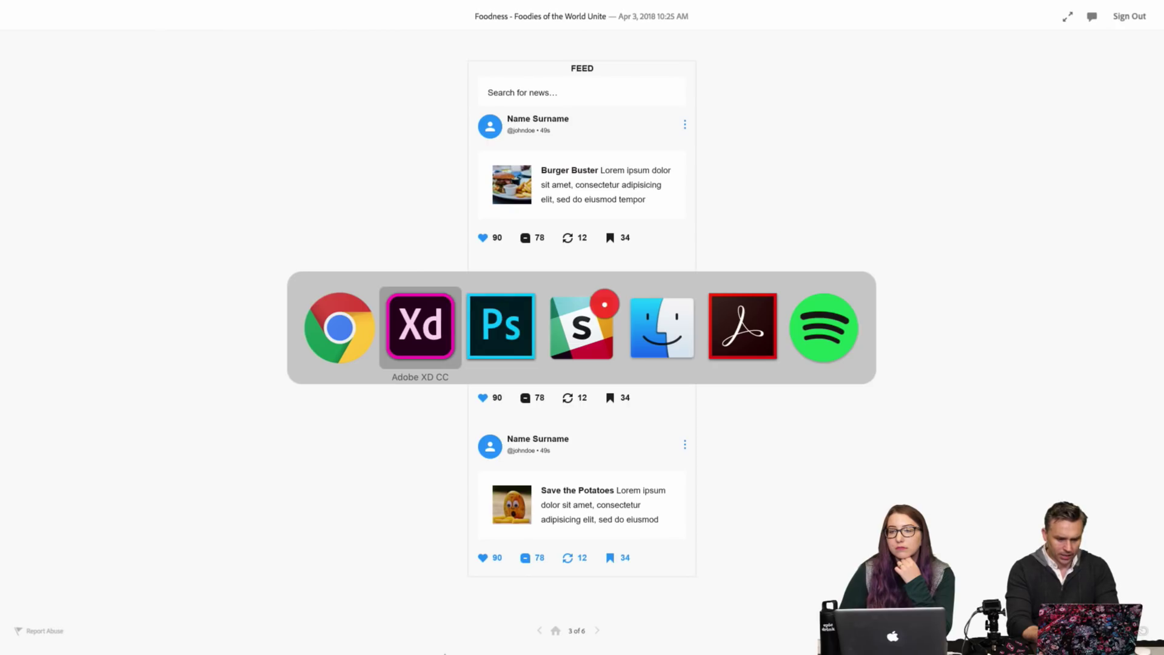
pyautogui.click(291, 252)
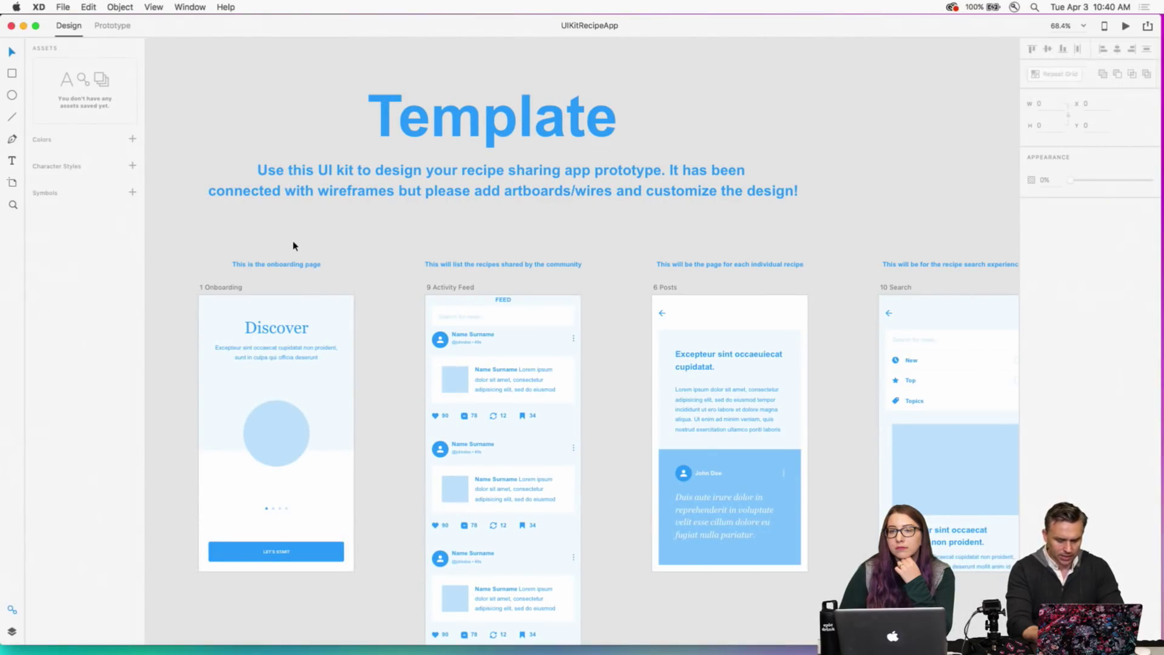
pyautogui.scroll(-5, 422, 208)
pyautogui.scroll(2, 364, 200)
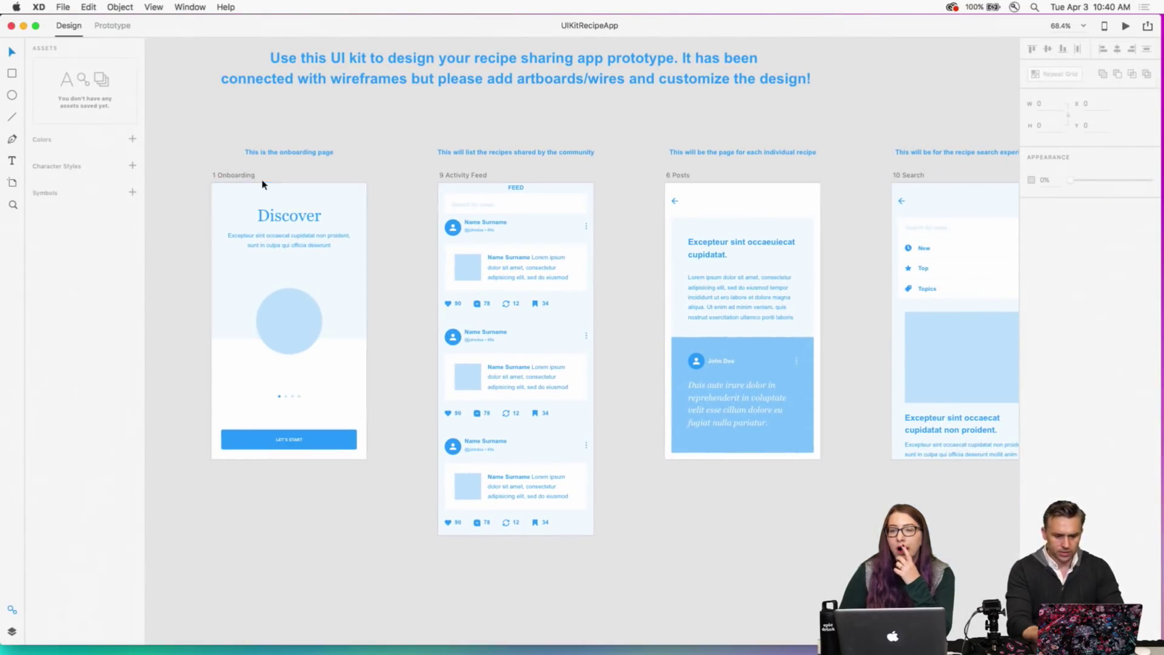
pyautogui.click(449, 177)
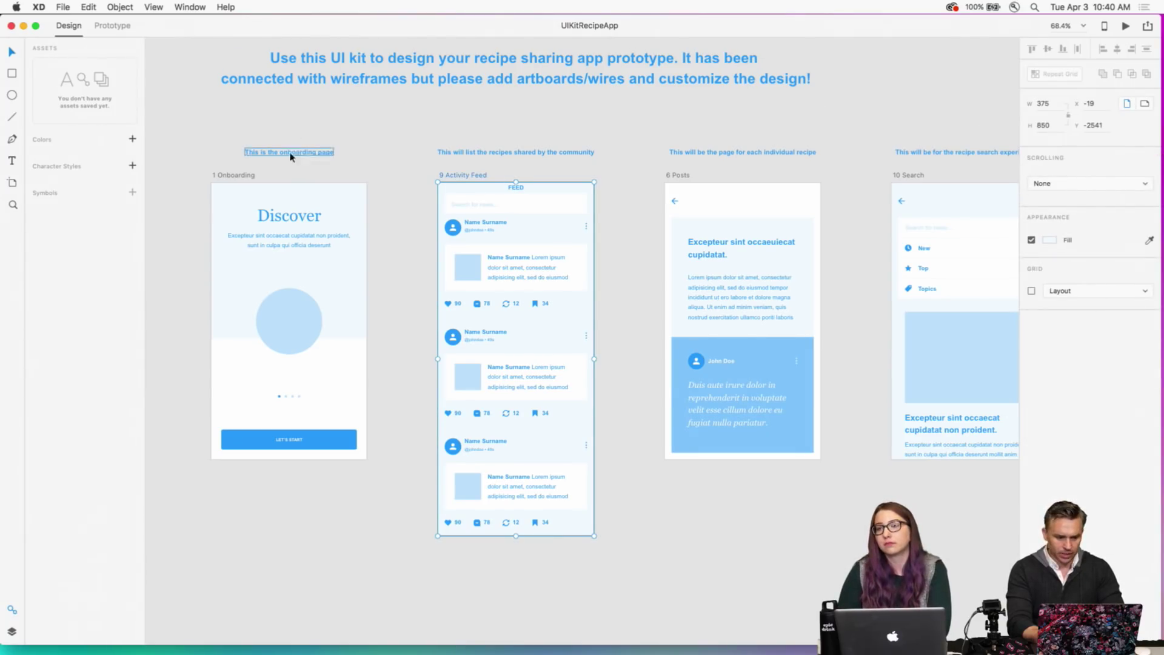
pyautogui.click(237, 176)
pyautogui.click(1052, 125)
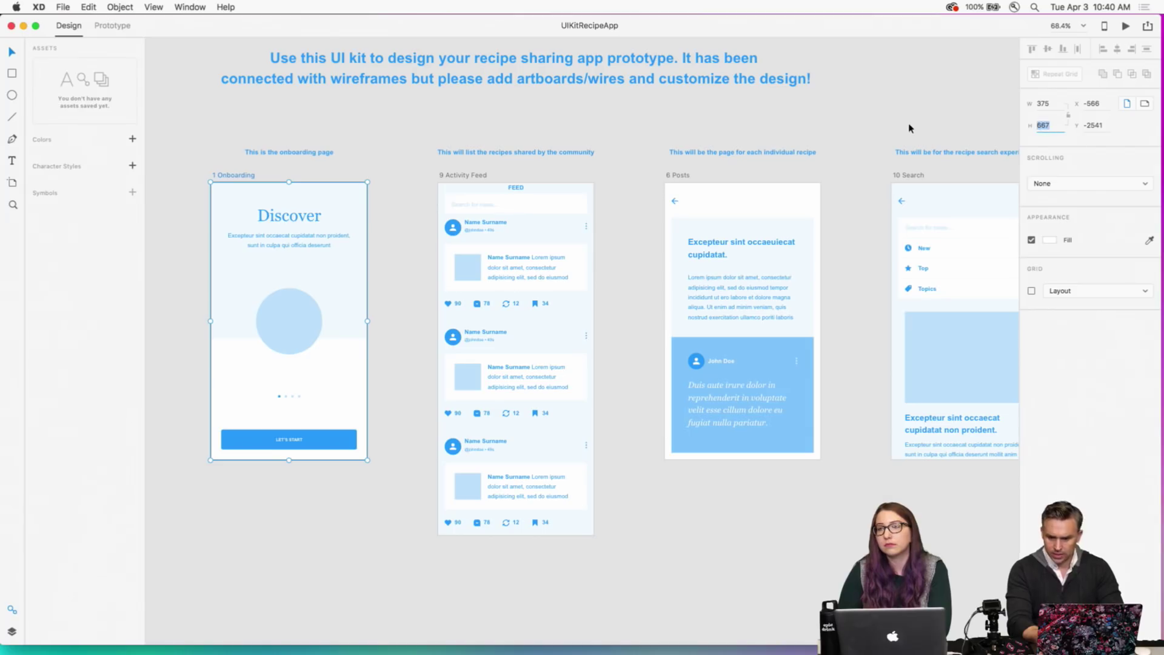
# Give the Activity Feed artboard vertical scrolling with a viewport height of 667 and inspect its viewport marker.
pyautogui.click(451, 176)
pyautogui.click(1073, 183)
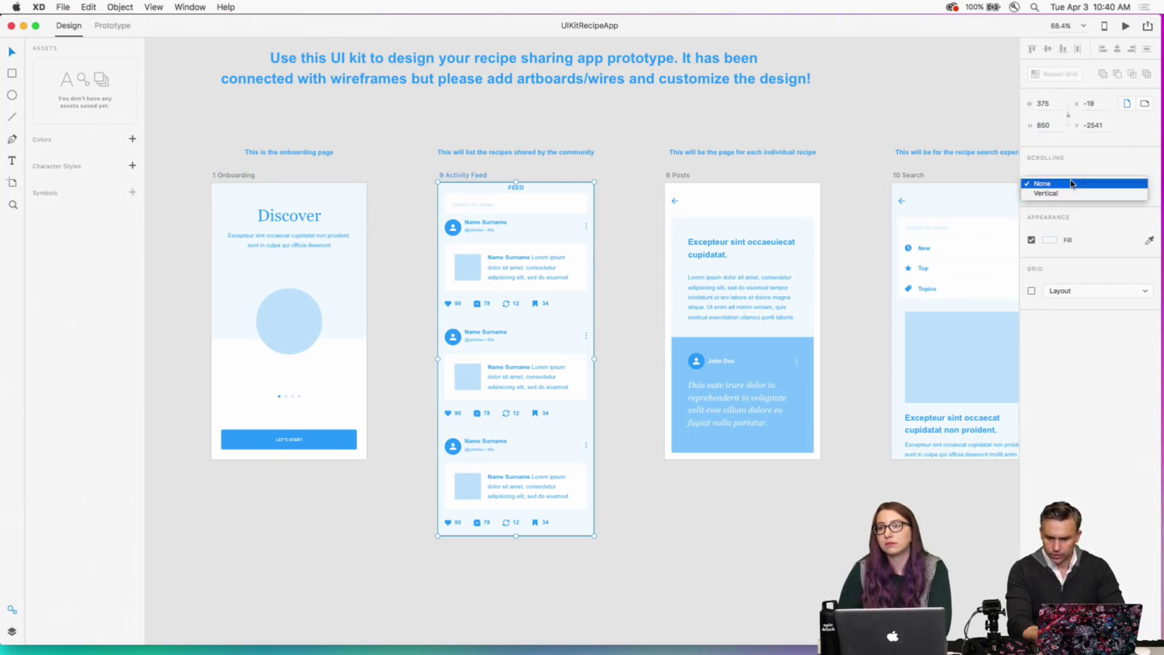
pyautogui.click(1077, 194)
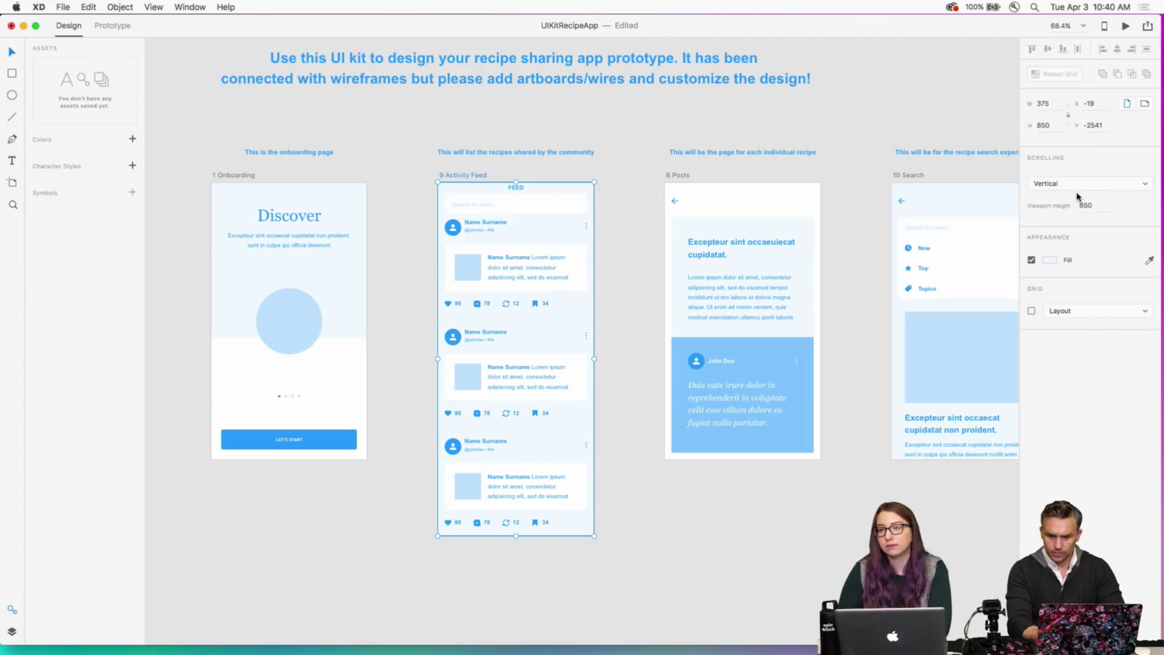
pyautogui.write('667')
pyautogui.press('Return')
pyautogui.click(388, 249)
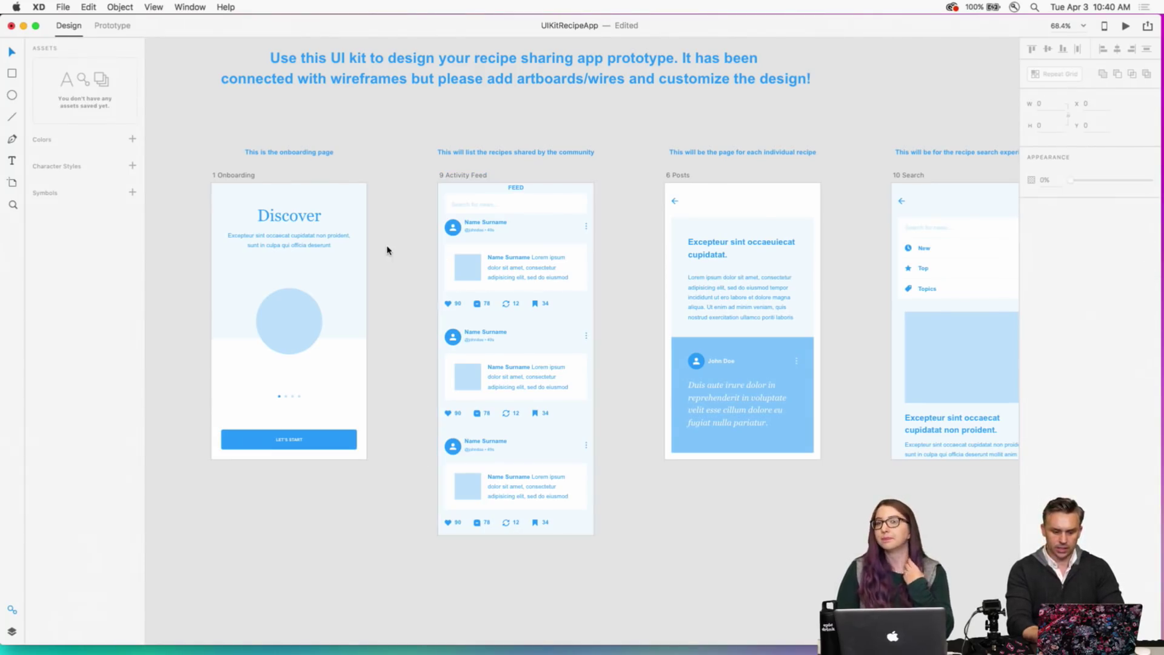
pyautogui.click(456, 173)
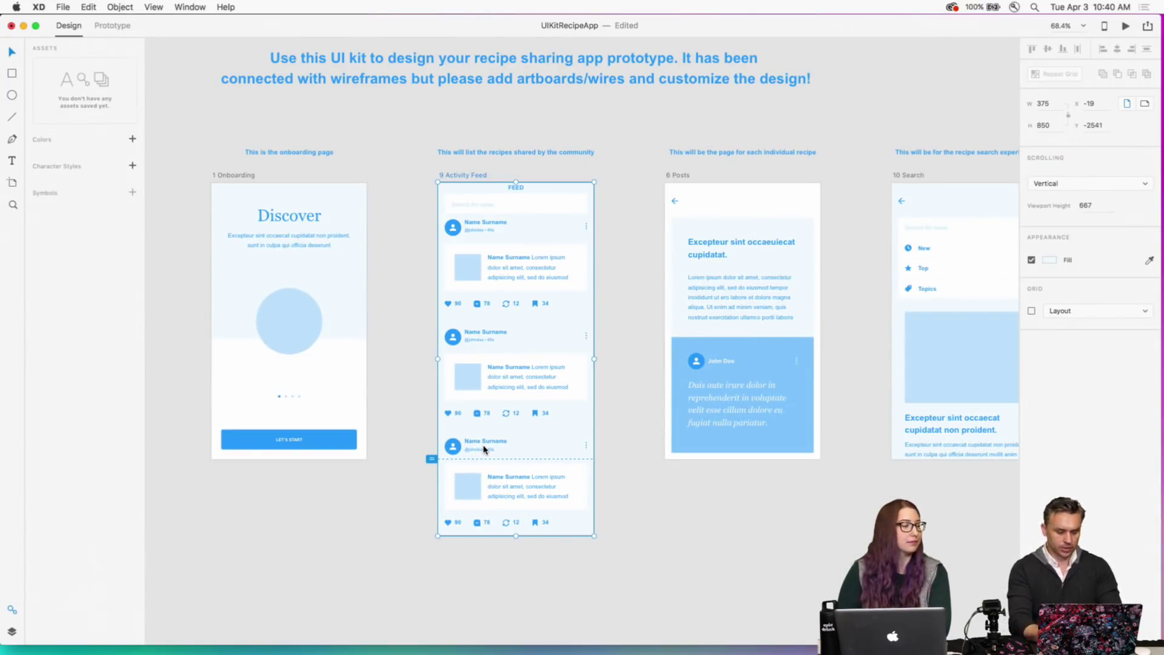
# Switch back to Chrome and show the RecipeShare prototype (UIKitRecipeApp, 10:29 AM) full screen.
pyautogui.press('super+Tab')
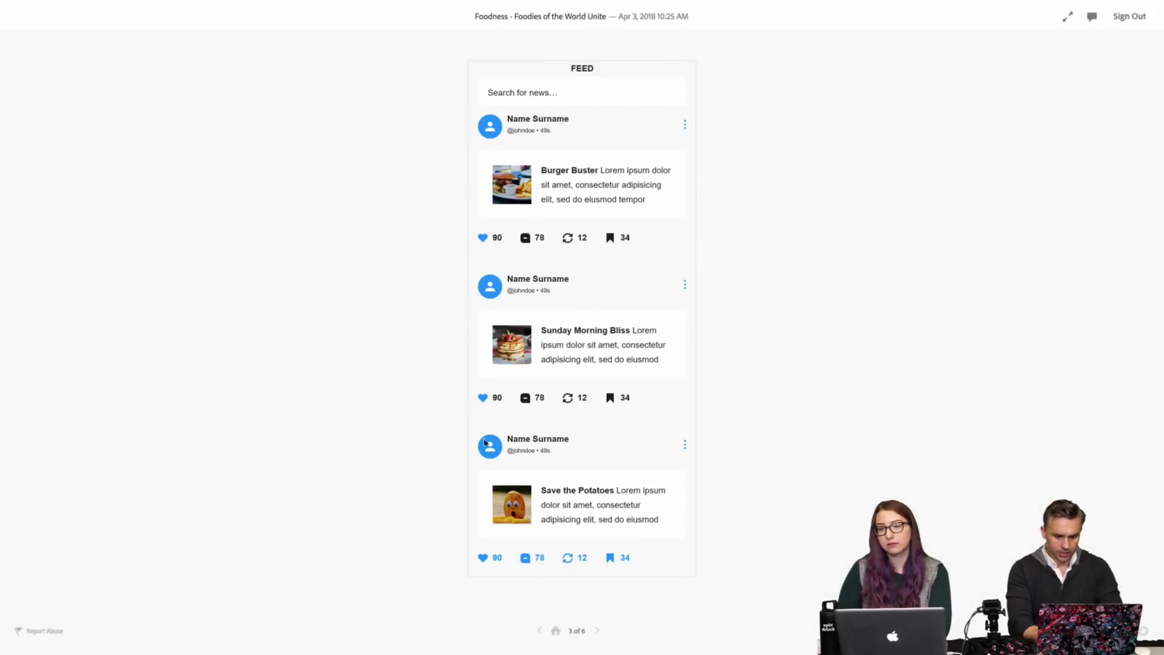
pyautogui.moveTo(416, 5)
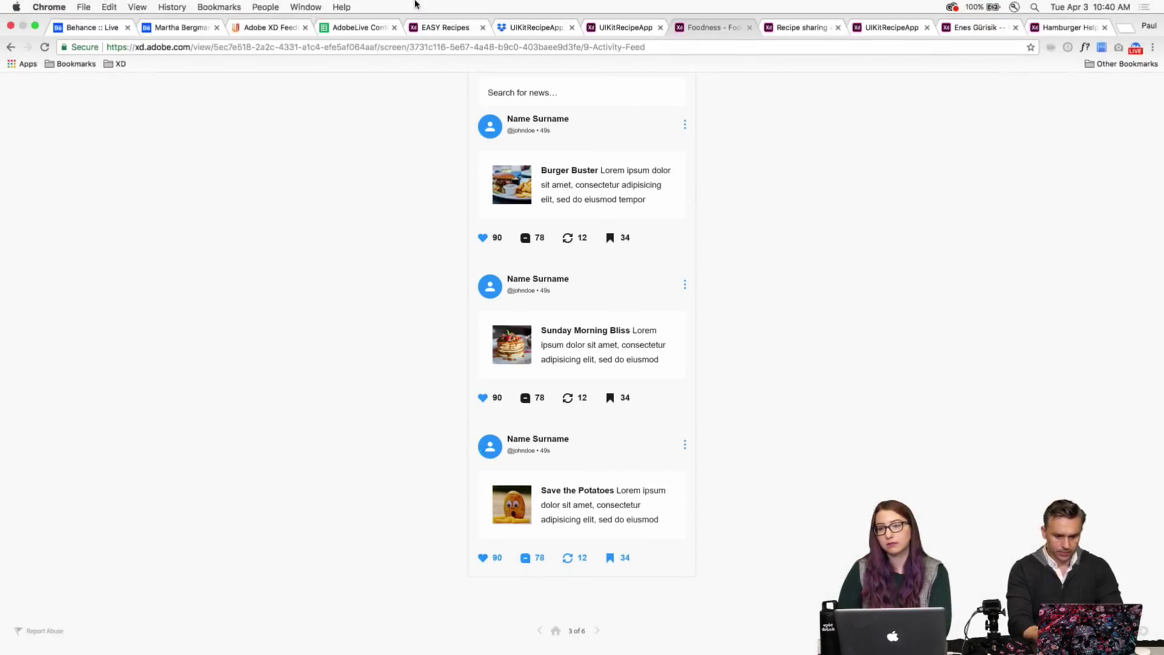
pyautogui.click(624, 29)
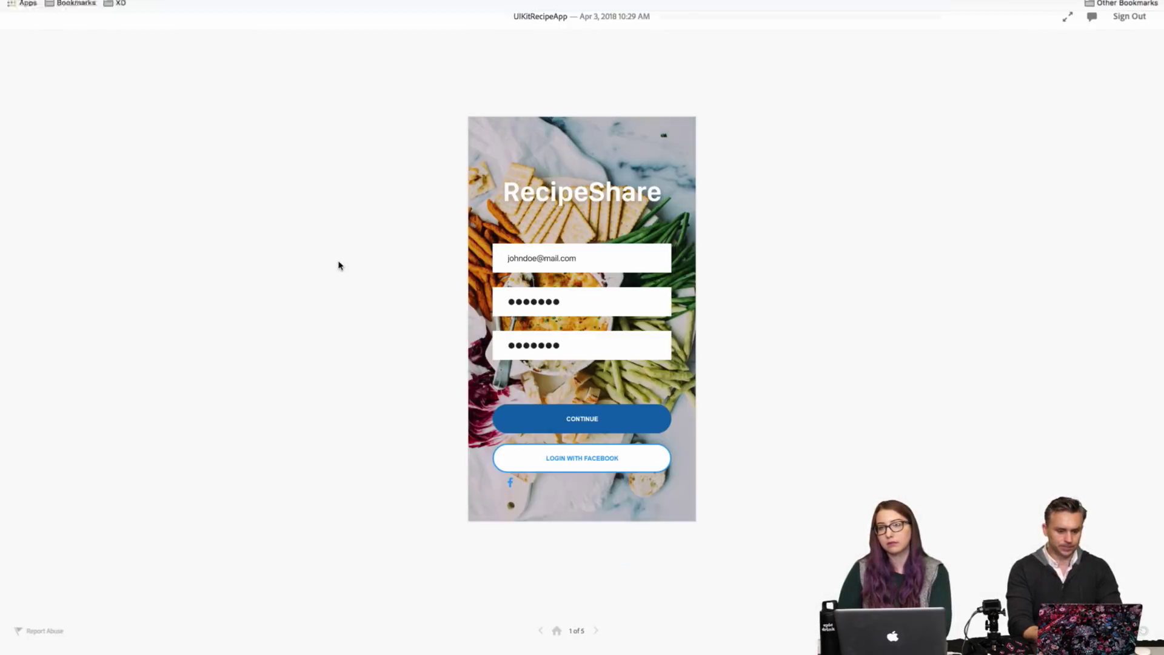
pyautogui.click(1068, 19)
# Continue through RecipeShare's sign-up and Discover screens to the feed, and check the Pancakes Recipe post and its back link.
pyautogui.click(544, 424)
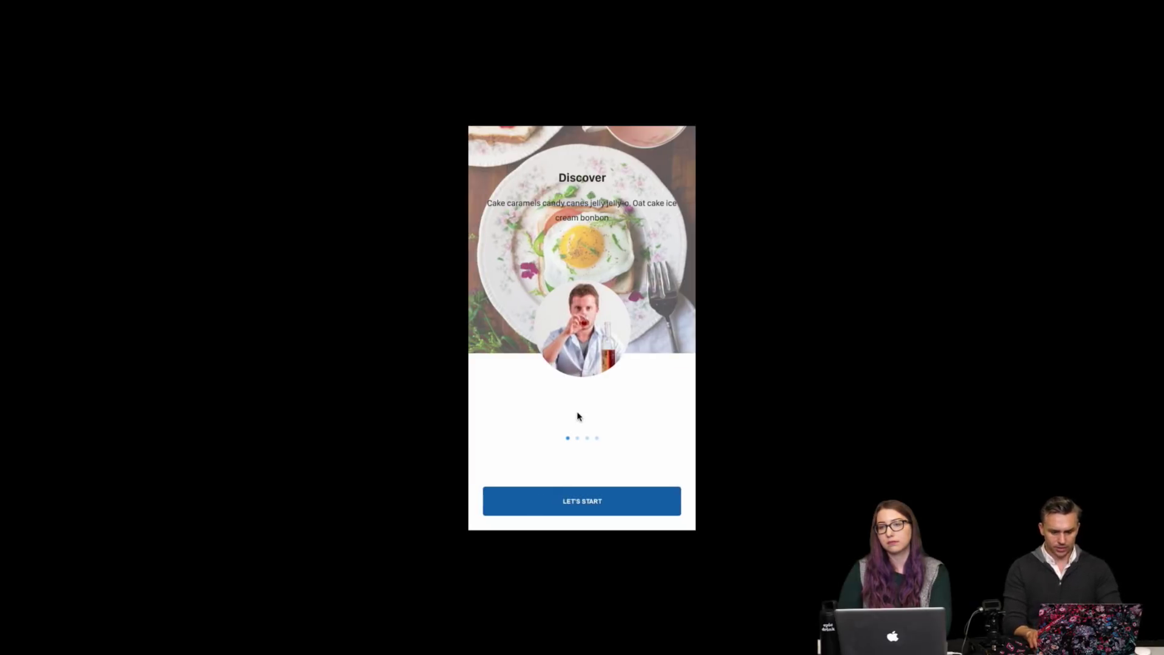
pyautogui.click(586, 500)
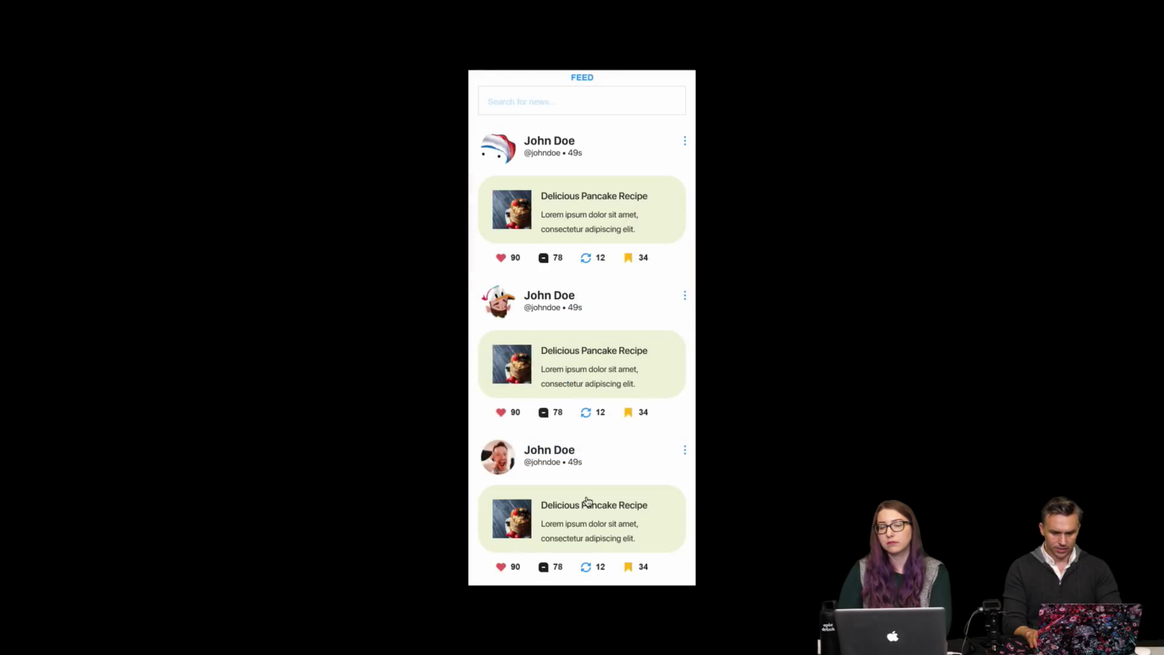
pyautogui.click(592, 307)
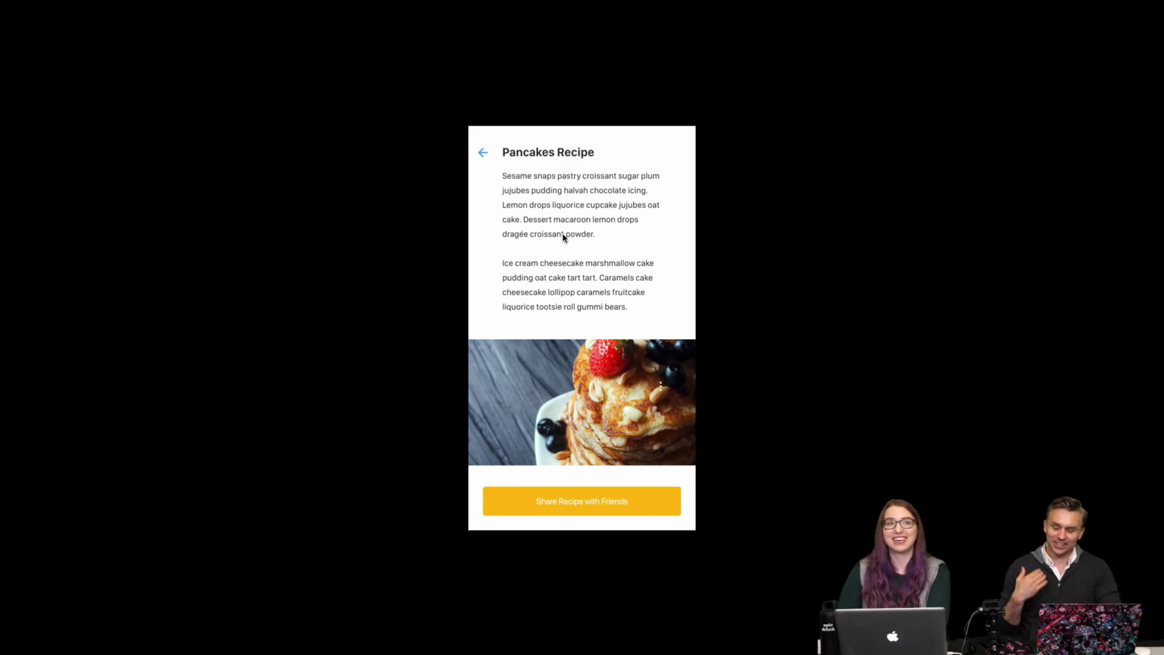
pyautogui.click(482, 153)
pyautogui.click(621, 294)
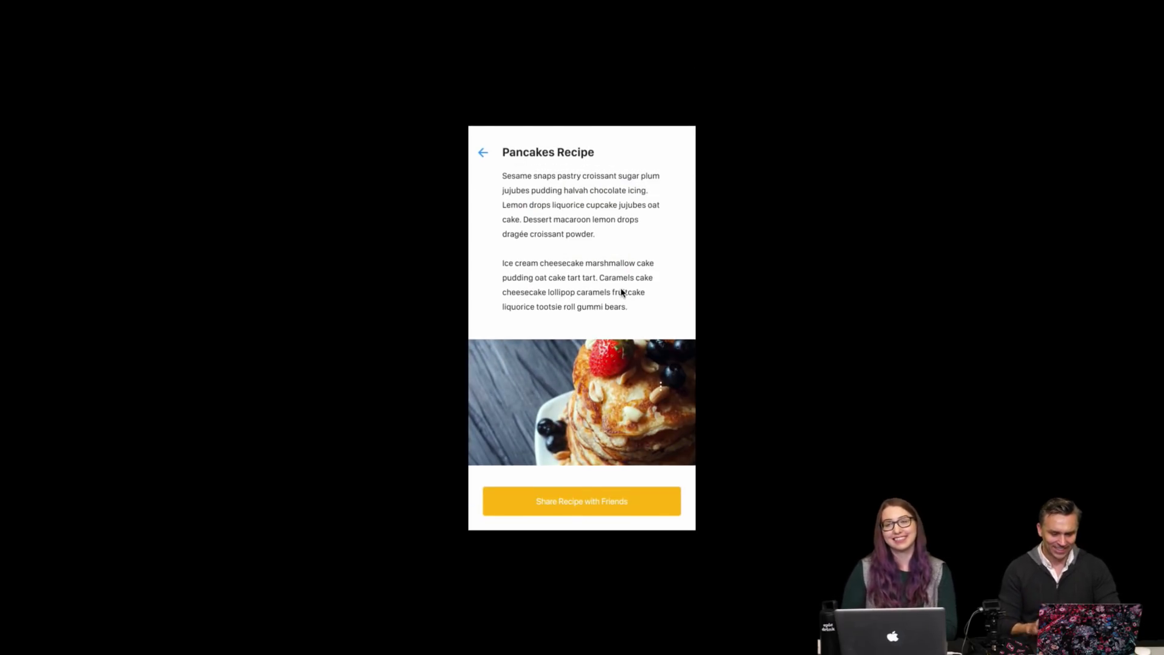
# Leave the full-screen RecipeShare prototype and download the NomShare XD file from its Dropbox page.
pyautogui.press('Escape')
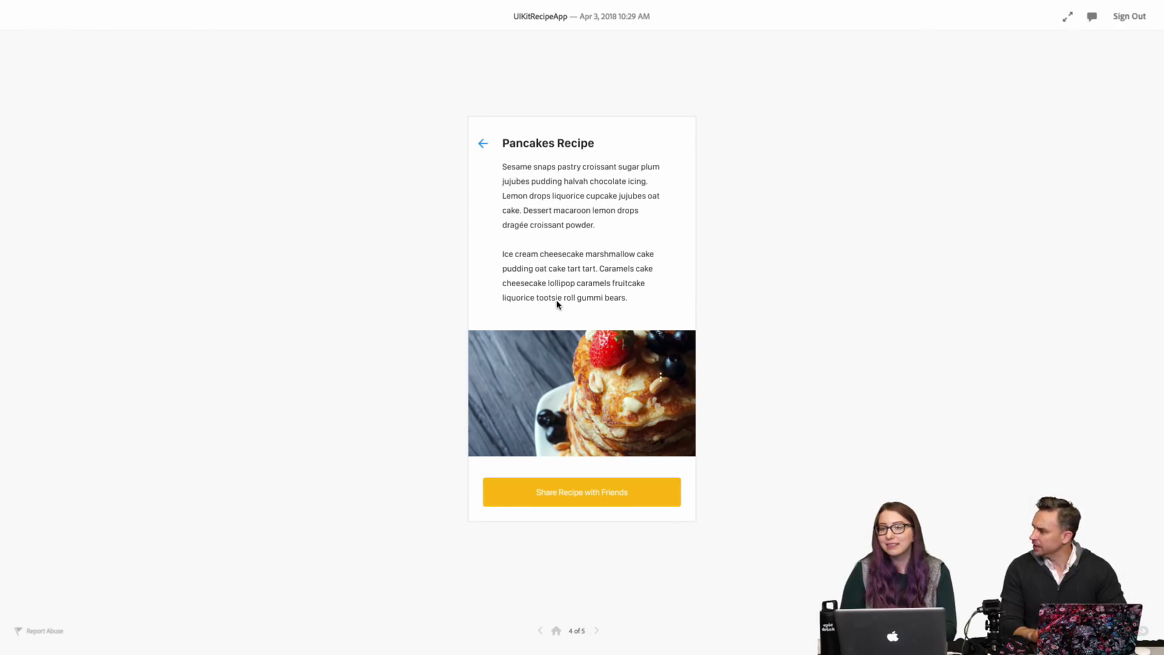
pyautogui.moveTo(531, 4)
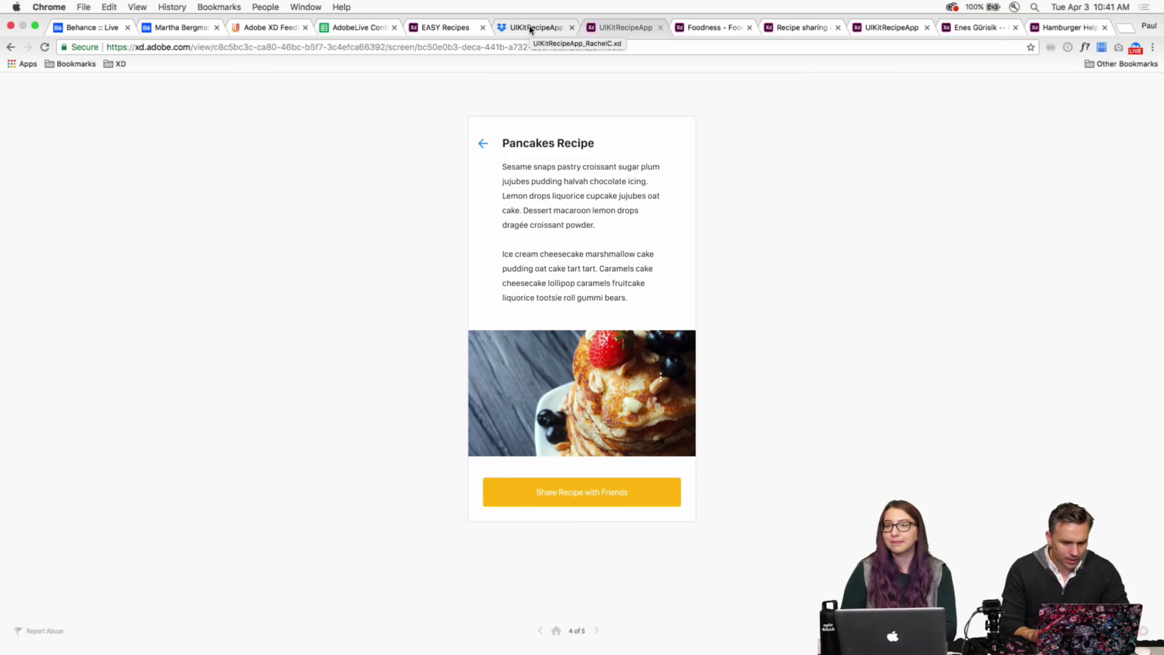
pyautogui.click(531, 28)
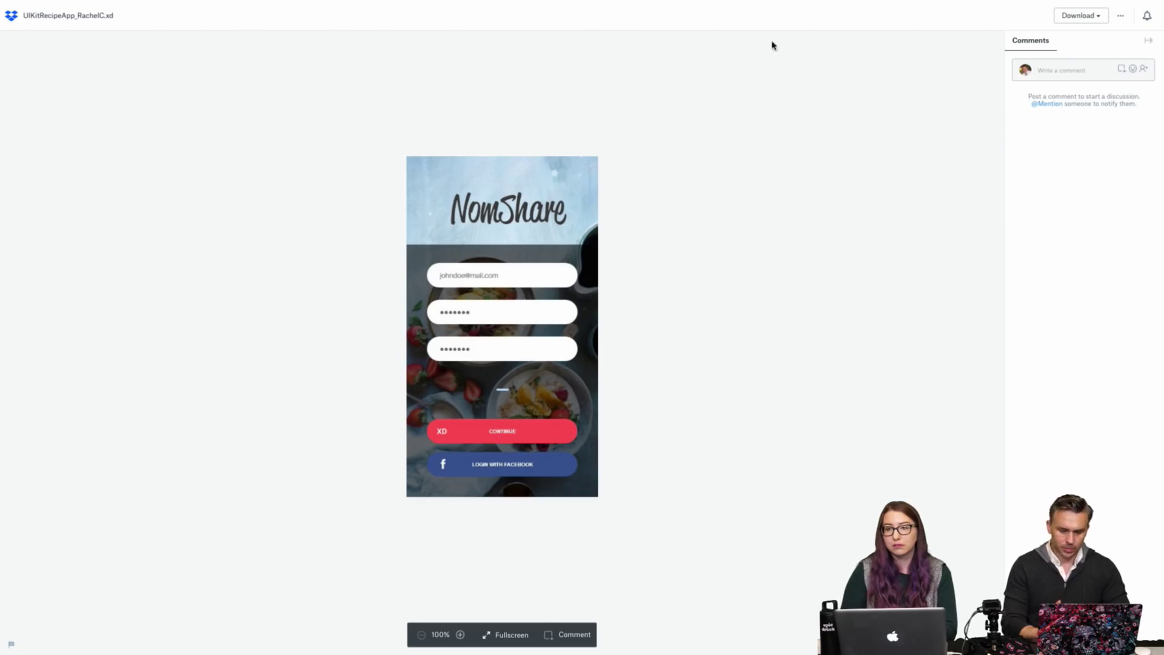
pyautogui.click(1079, 17)
pyautogui.click(1066, 37)
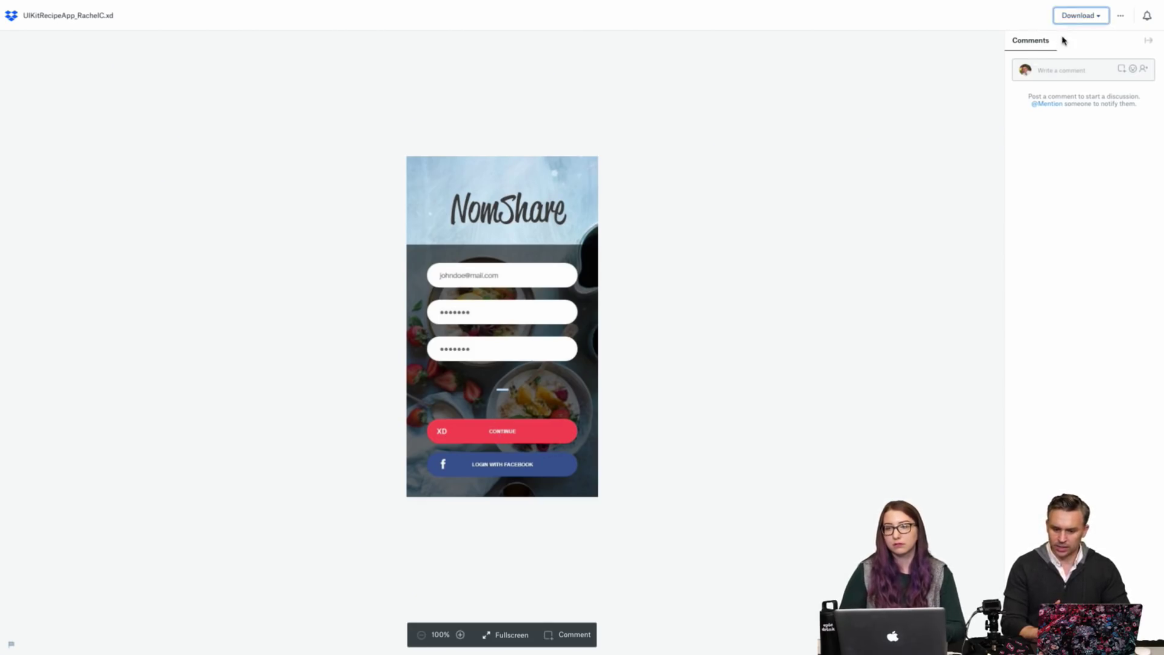
# Switch to the EASY Recipes prototype (10:29 AM) and show it full screen.
pyautogui.moveTo(406, 16)
pyautogui.click(445, 27)
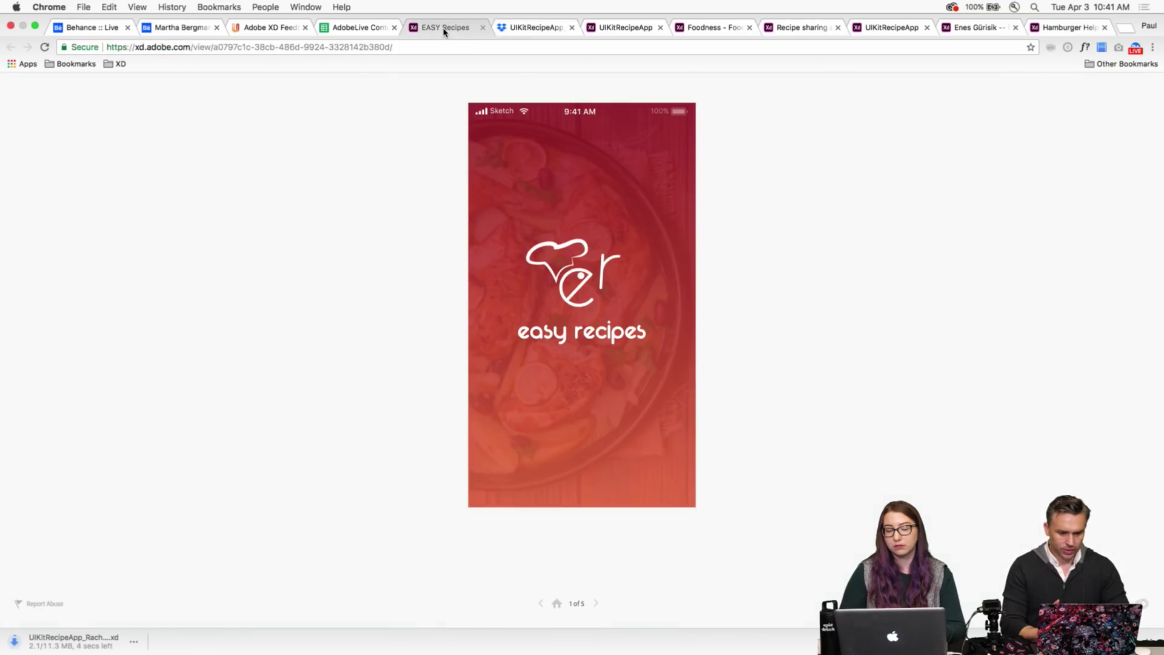
pyautogui.press('ctrl+super+f')
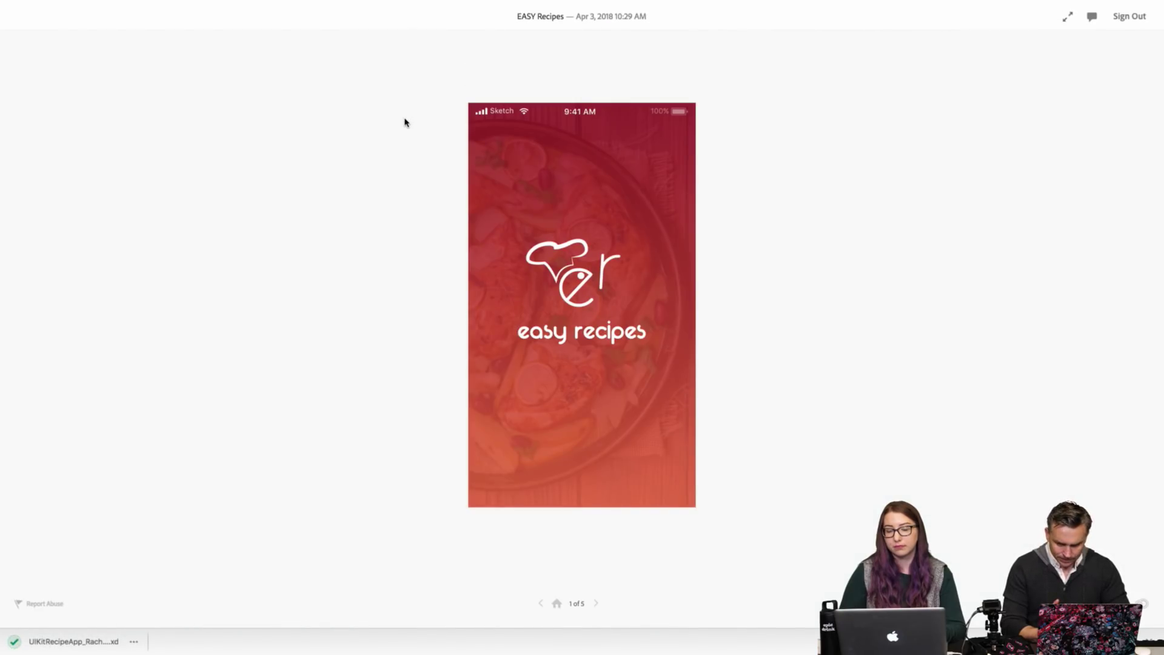
pyautogui.click(1066, 21)
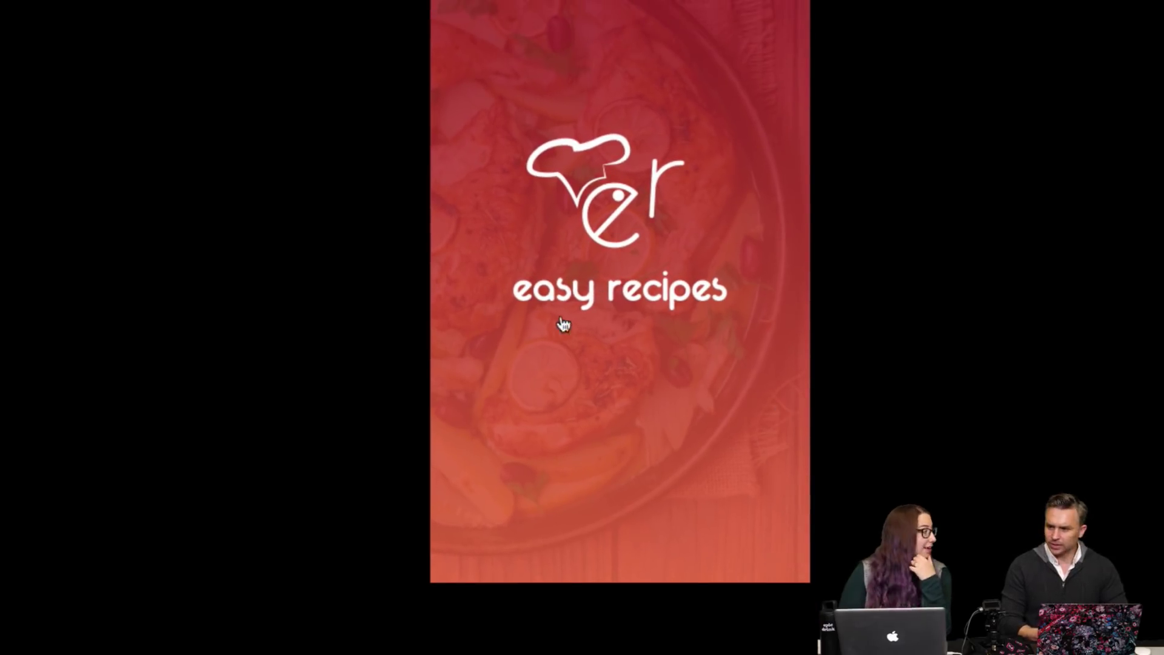
# Go through EASY Recipes' splash and login screens to reach the Home recipe list.
pyautogui.click(681, 306)
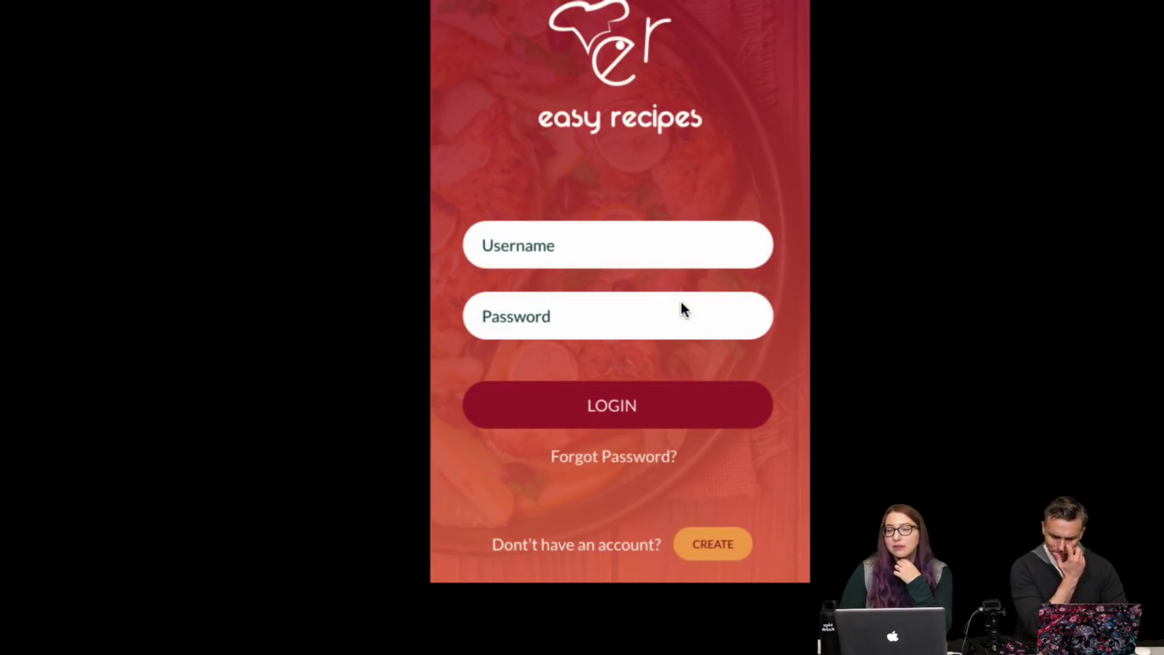
pyautogui.click(696, 146)
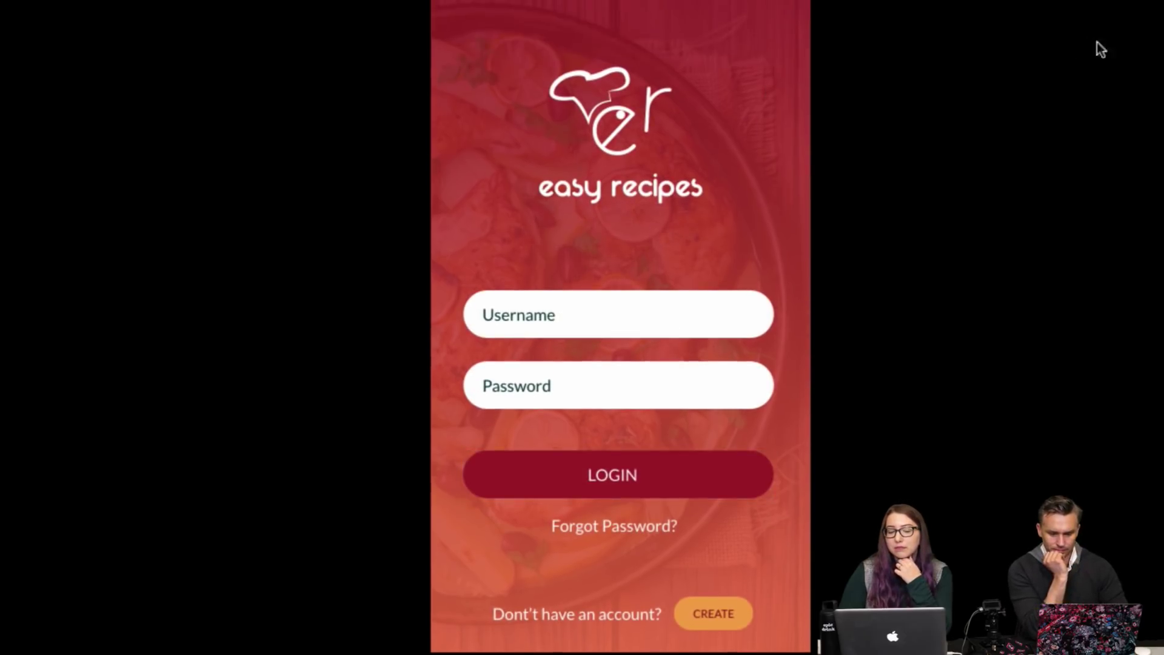
pyautogui.click(693, 156)
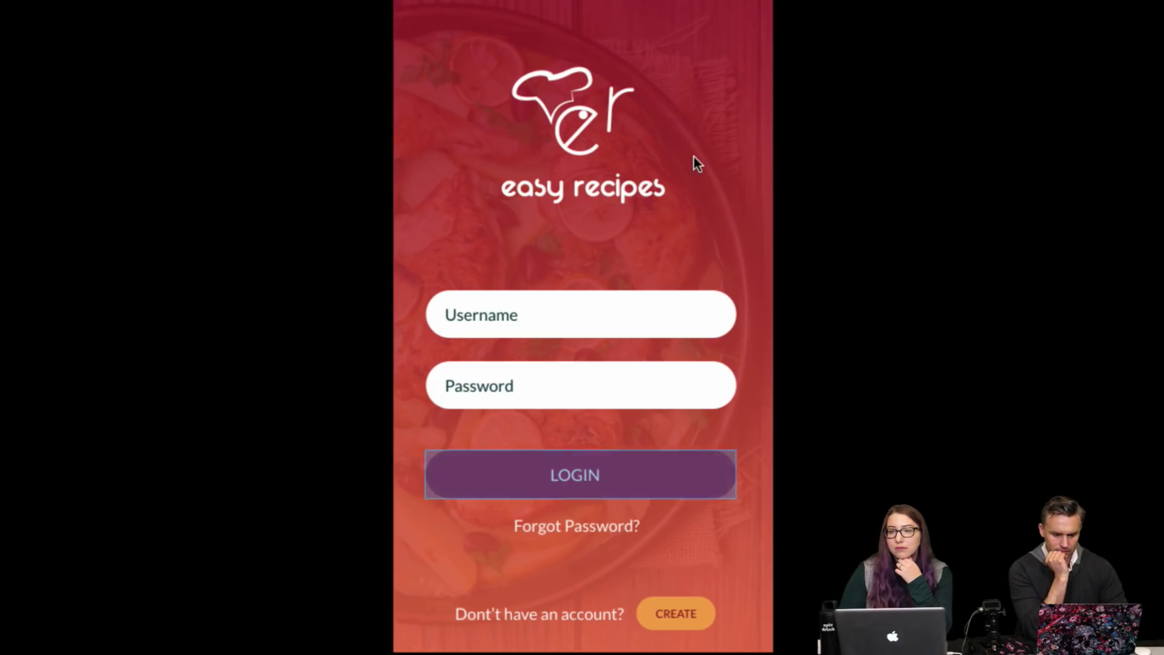
pyautogui.click(580, 482)
pyautogui.click(714, 278)
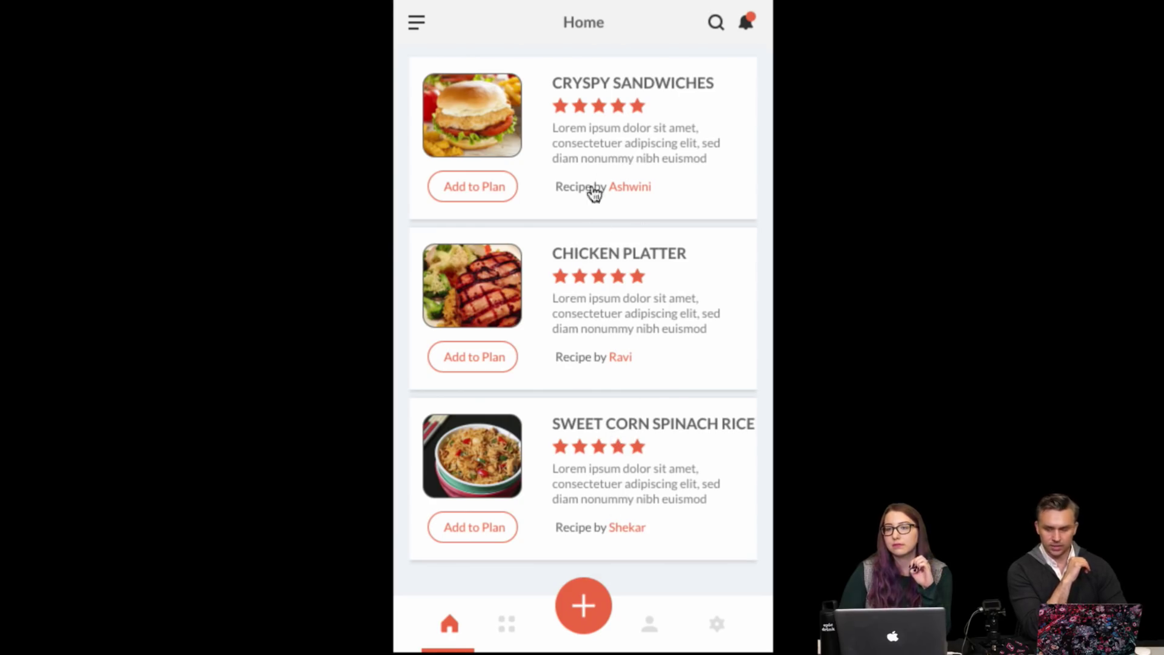
# Open the Cryspy Sandwiches recipe, switch from its ingredients to its steps, and leave full screen.
pyautogui.click(671, 150)
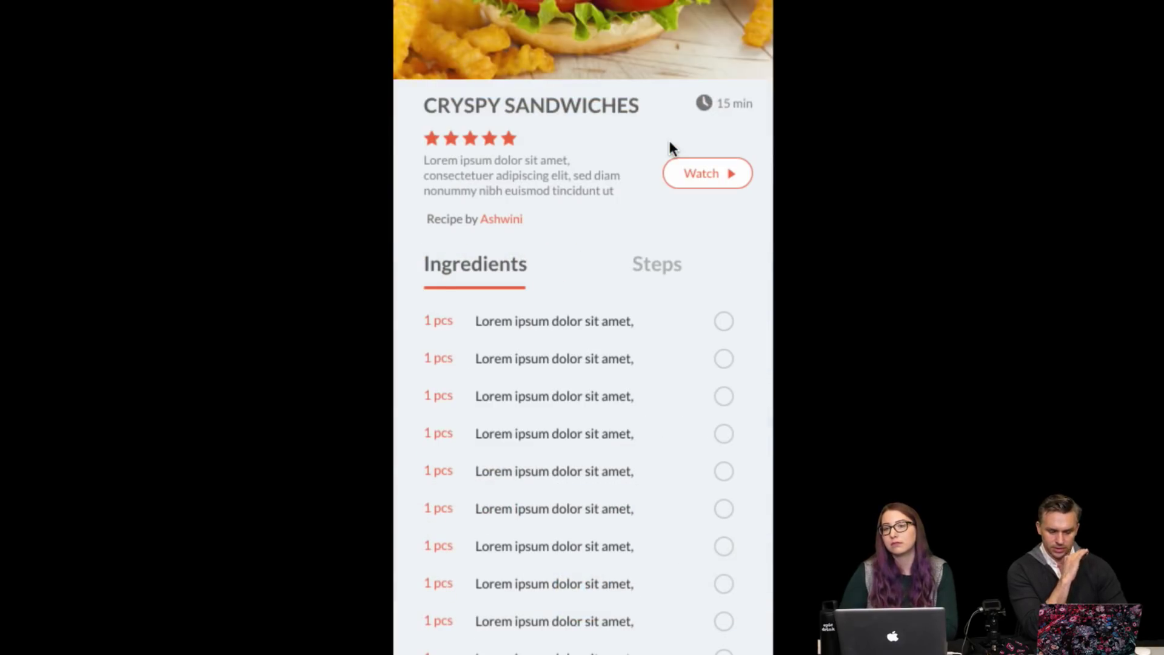
pyautogui.click(627, 235)
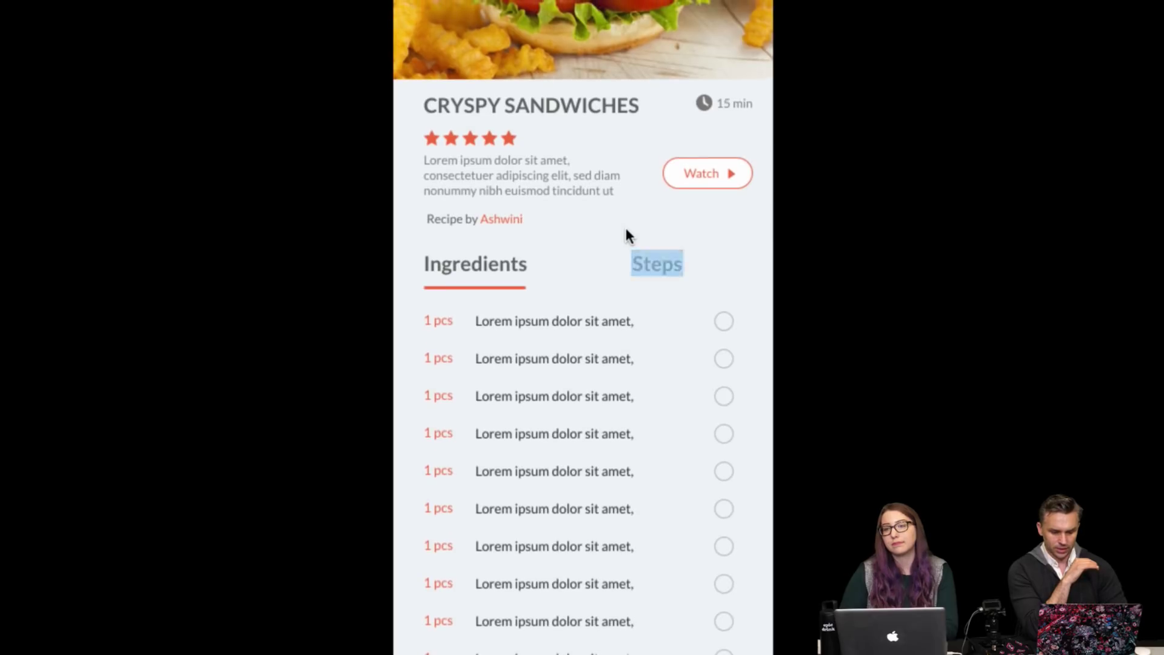
pyautogui.click(650, 262)
pyautogui.scroll(-1, 609, 448)
pyautogui.scroll(1, 608, 446)
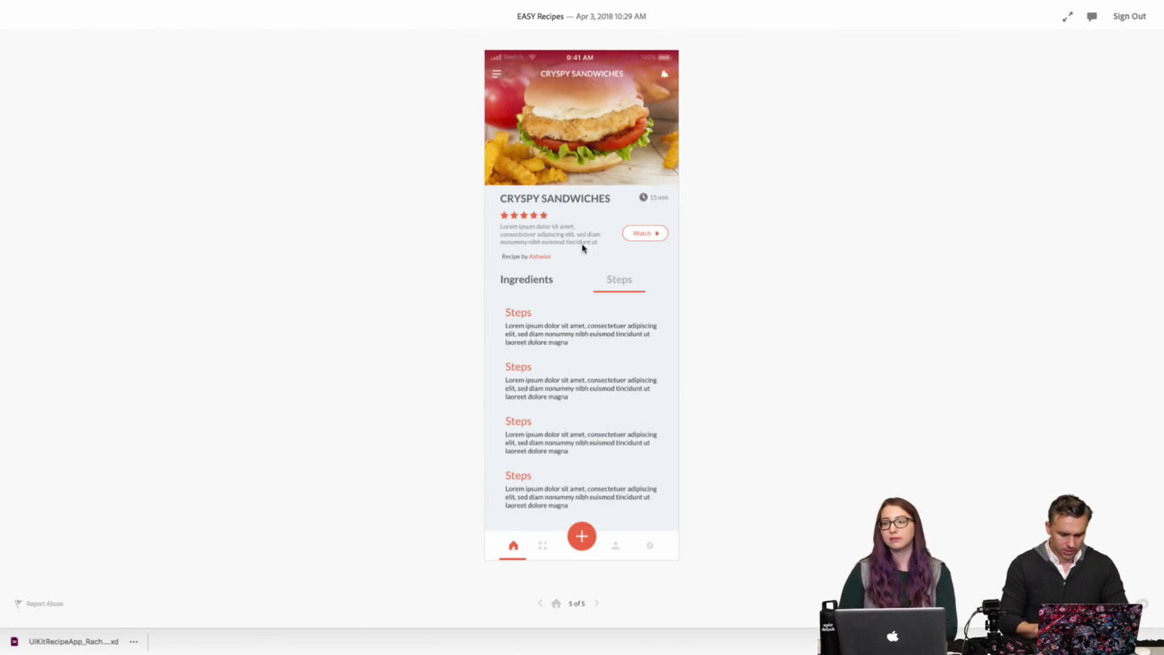
pyautogui.moveTo(513, 4)
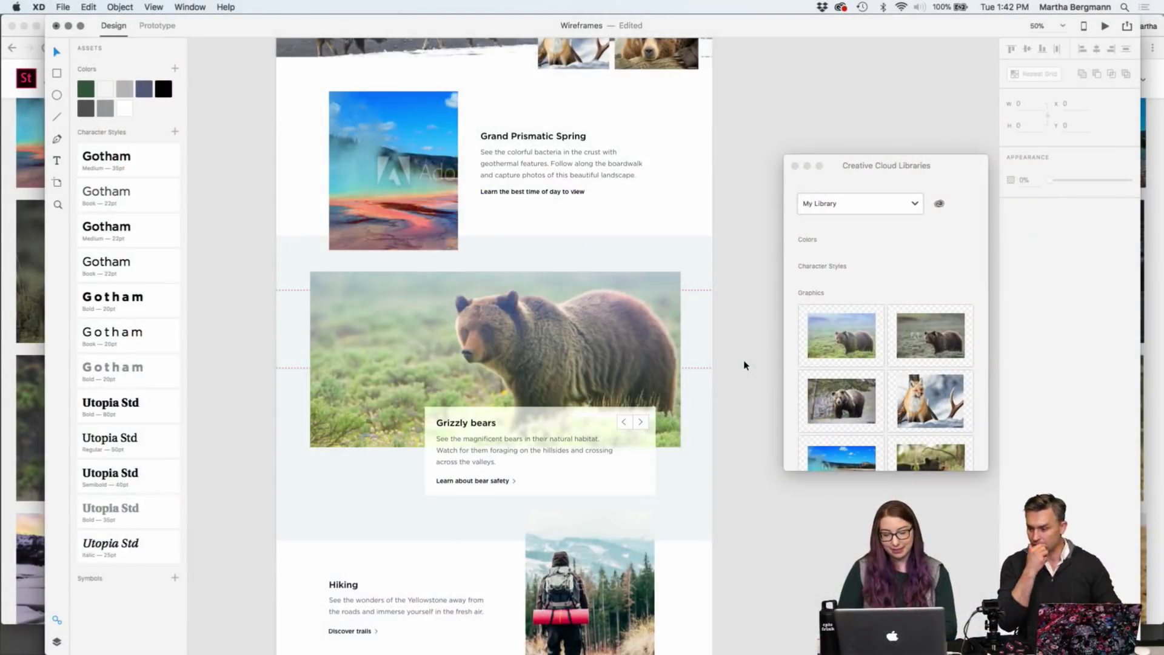
# In the Wireframes document, move the arrow beside "Learn the best time of day to view" clear of the text, to X 1042.12.
pyautogui.scroll(-2, 745, 365)
pyautogui.scroll(5, 744, 364)
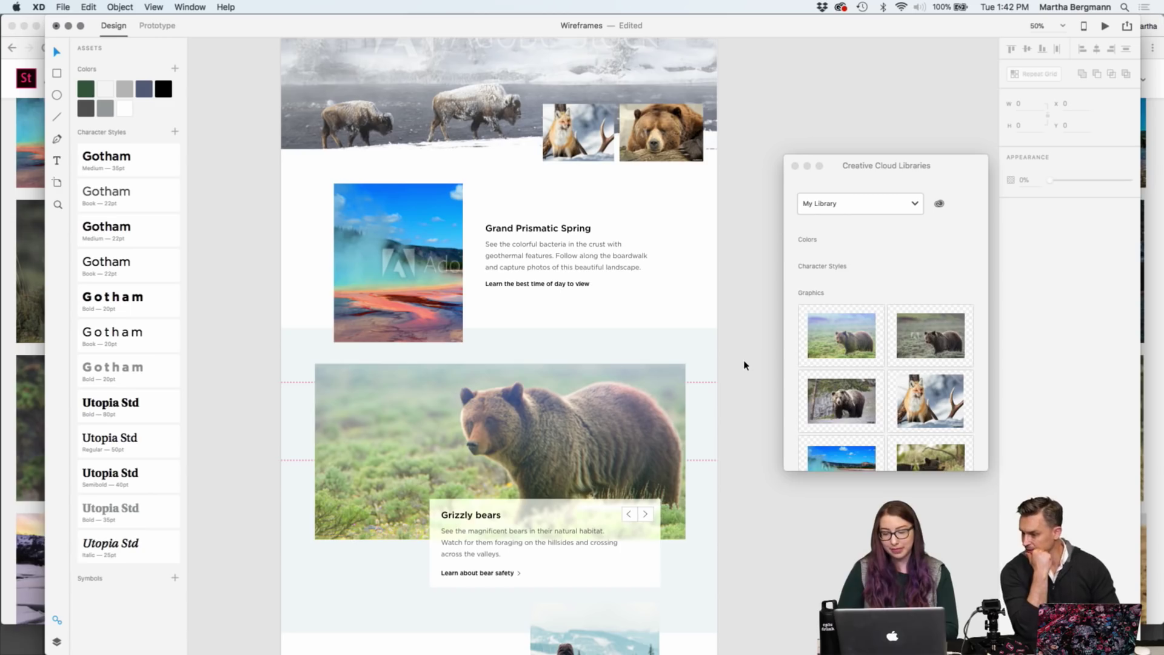
pyautogui.scroll(3, 745, 365)
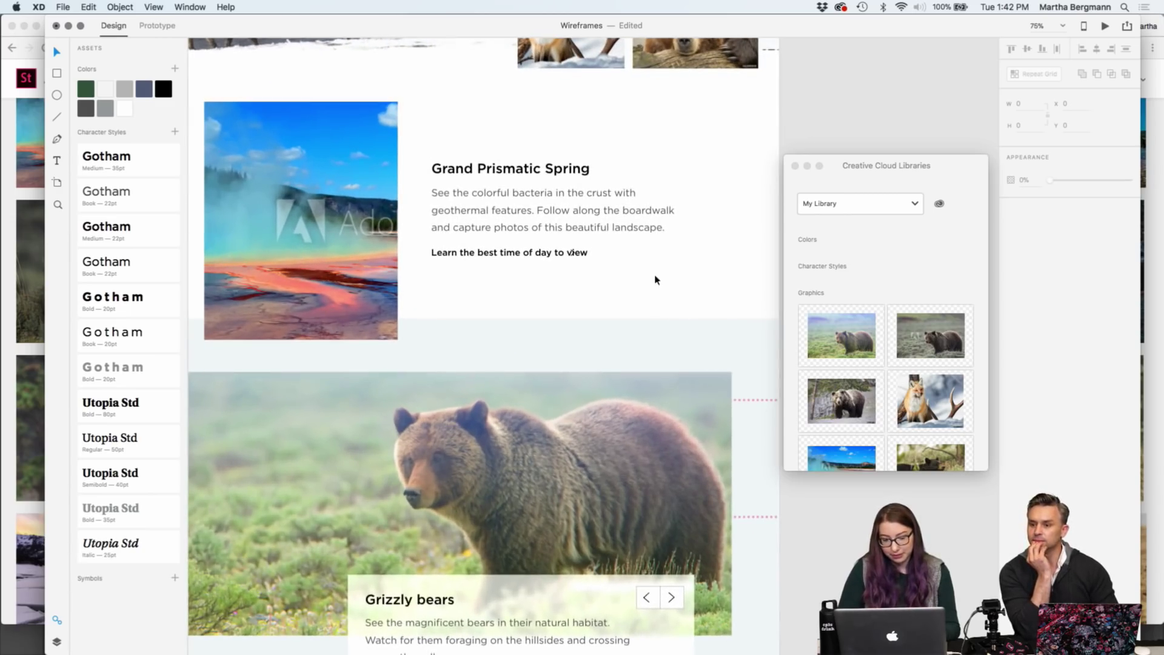
pyautogui.click(517, 253)
pyautogui.doubleClick(563, 256)
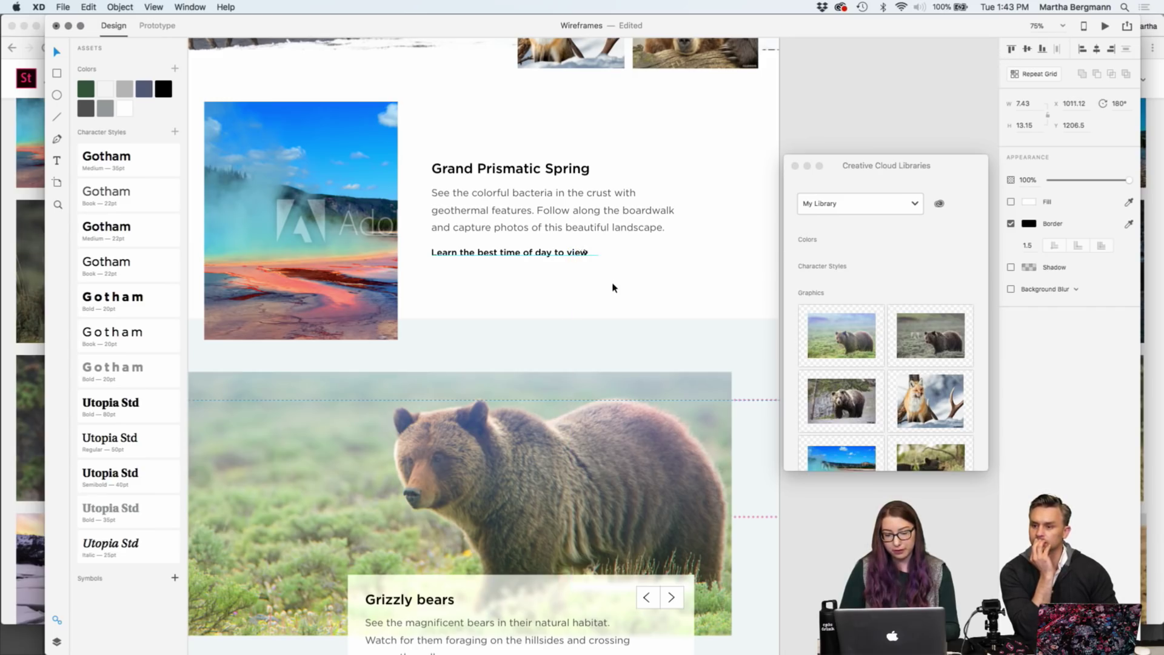
pyautogui.click(612, 287)
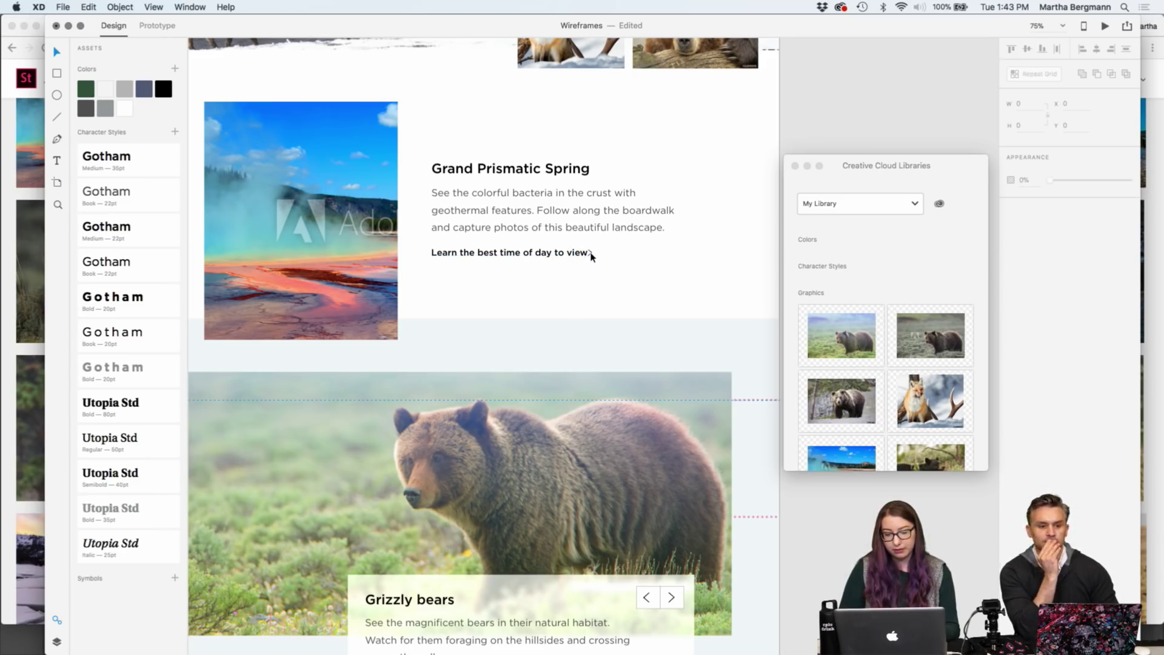
pyautogui.moveTo(591, 256); pyautogui.dragTo(606, 257)
# Preview the Yellowstone Home artboard in an enlarged window, check how much of the page fits, and close the preview.
pyautogui.scroll(5, 597, 288)
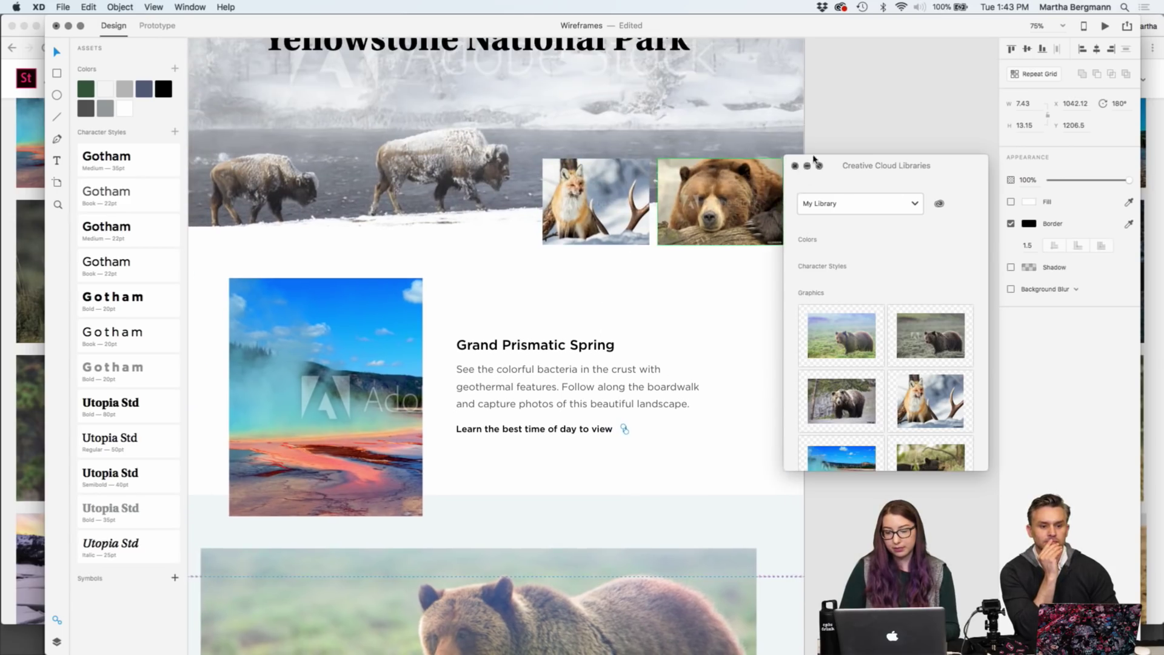
pyautogui.scroll(6, 867, 100)
pyautogui.click(259, 92)
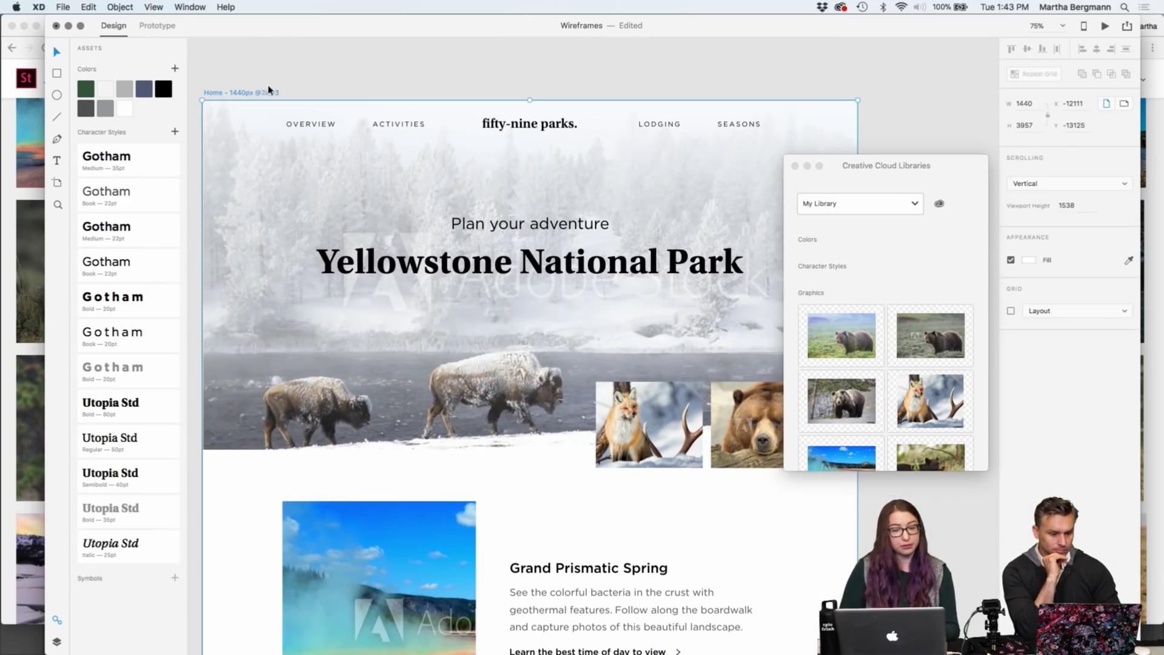
pyautogui.click(1105, 25)
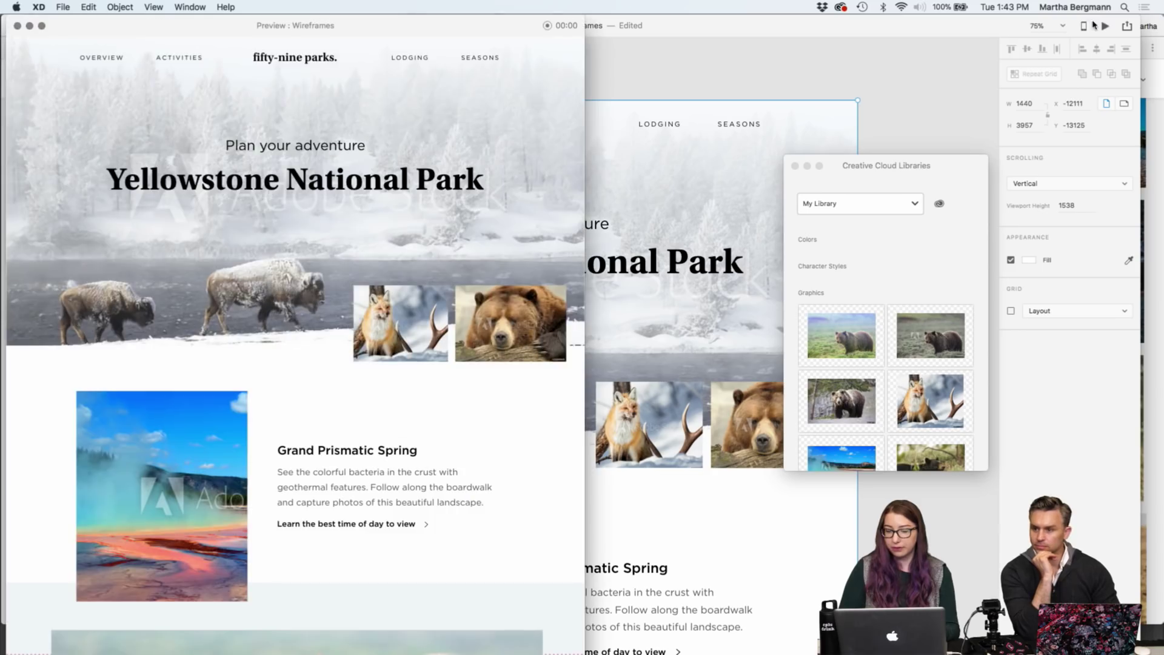
pyautogui.moveTo(595, 20); pyautogui.dragTo(1161, 4)
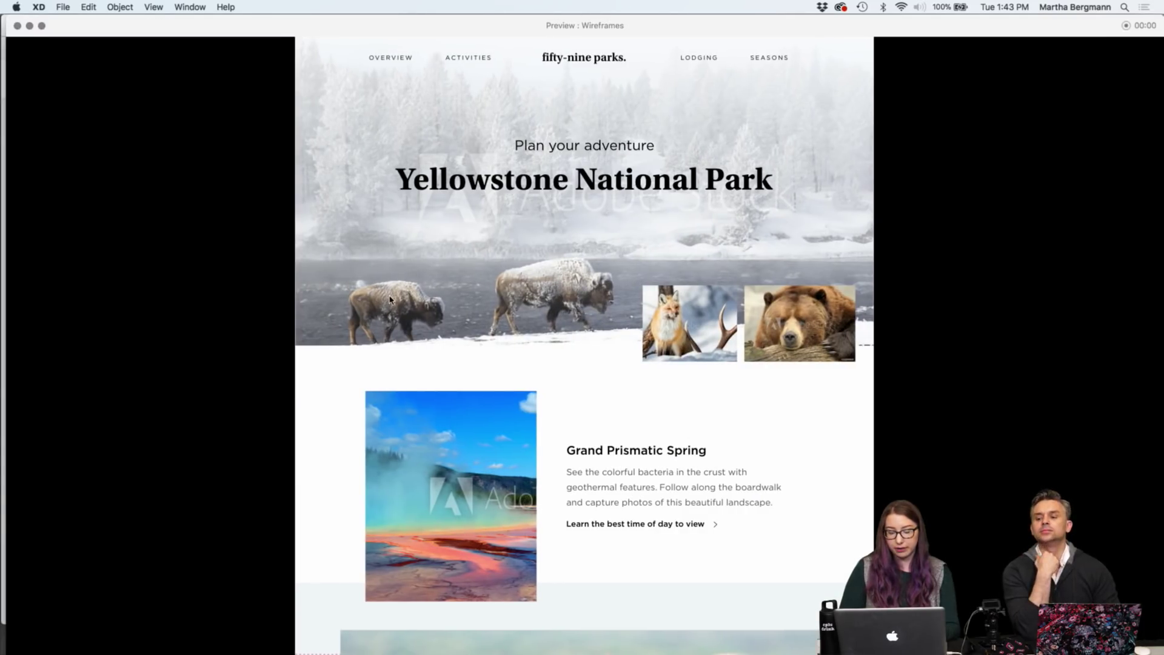
pyautogui.click(16, 26)
# Shorten the Home artboard's scrolling viewport to a height of 846, just below the bison hero image.
pyautogui.scroll(2, 264, 148)
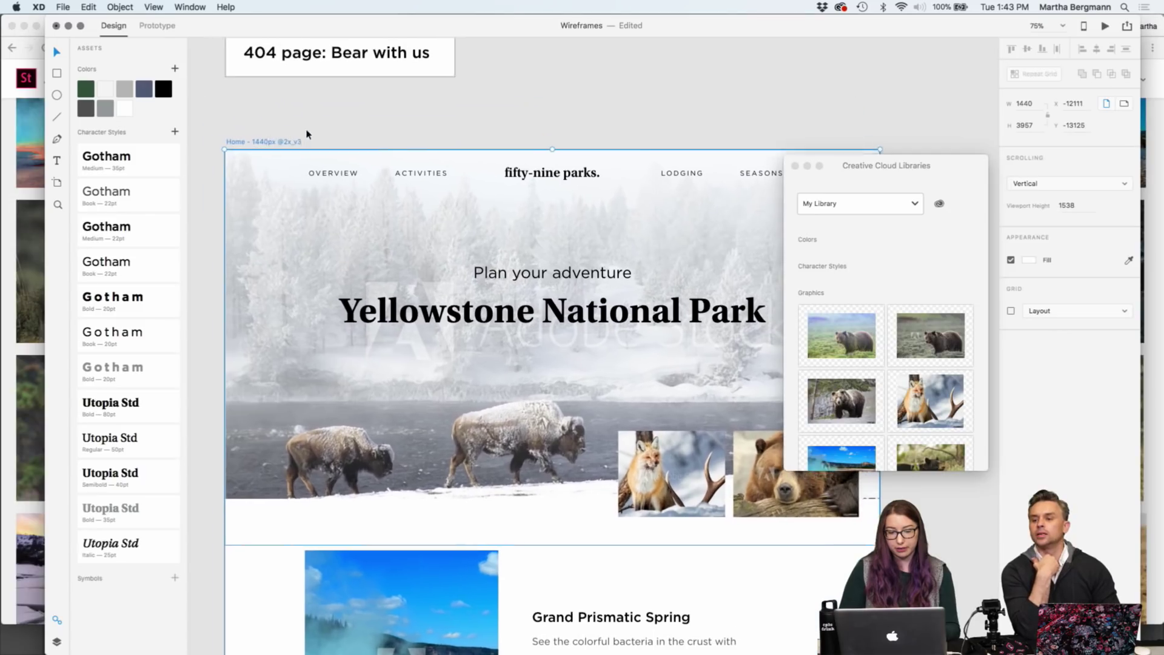
pyautogui.scroll(-3, 463, 346)
pyautogui.scroll(-3, 462, 347)
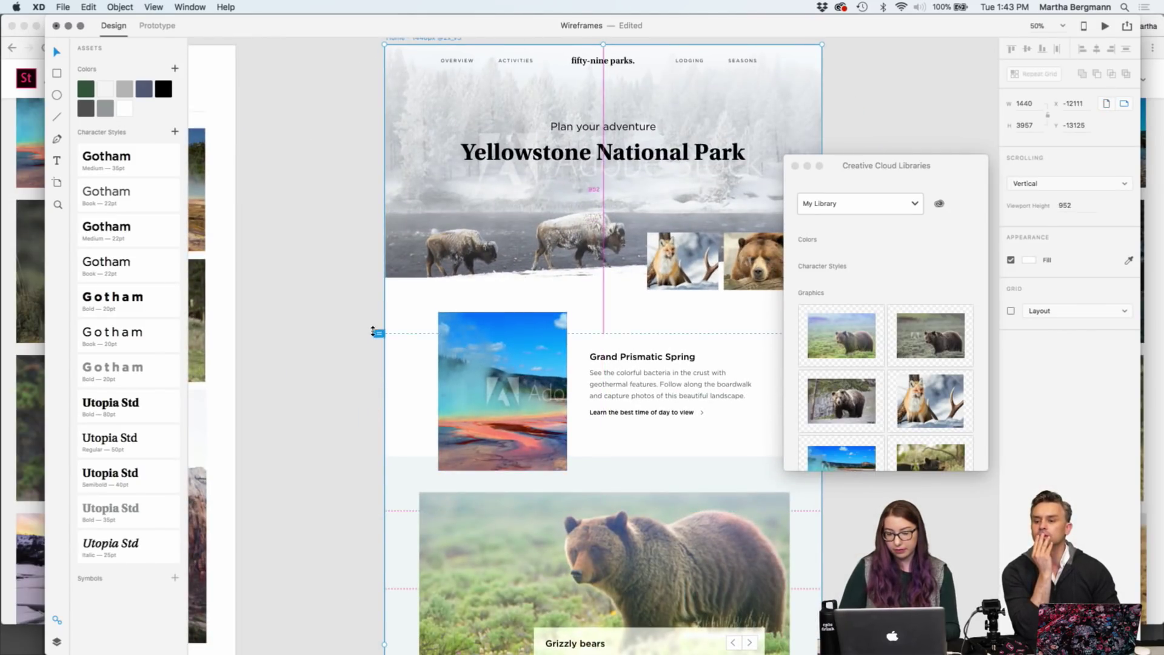
pyautogui.moveTo(373, 330); pyautogui.dragTo(370, 287)
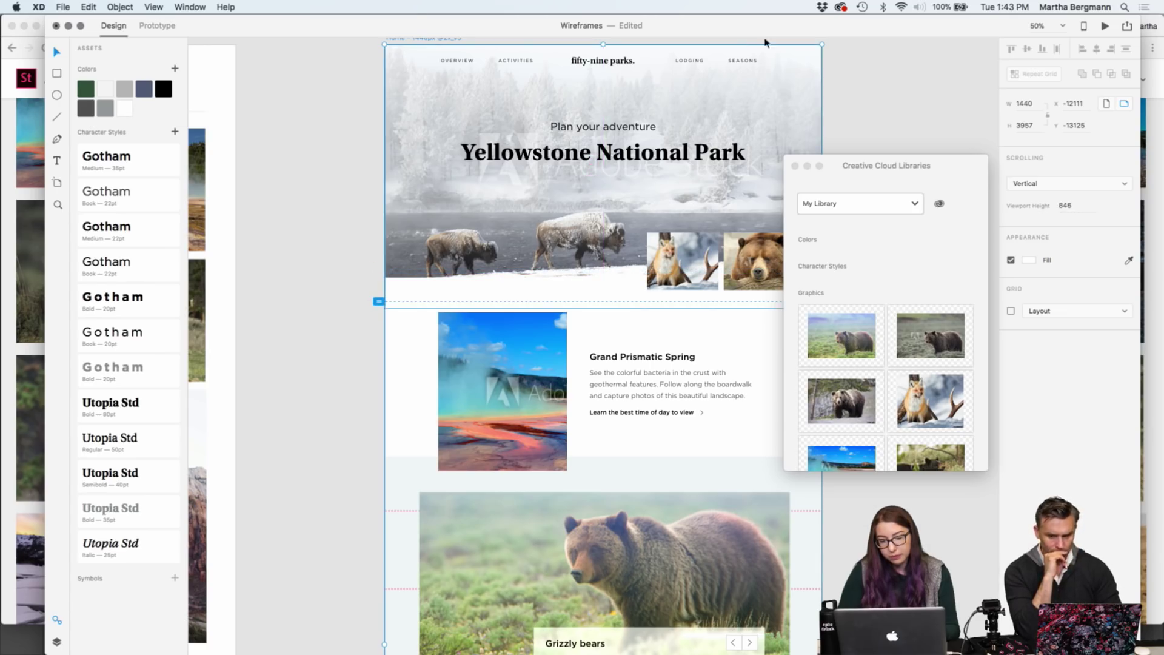
# Preview the Home artboard again and enlarge the preview window to fill the display.
pyautogui.click(1103, 26)
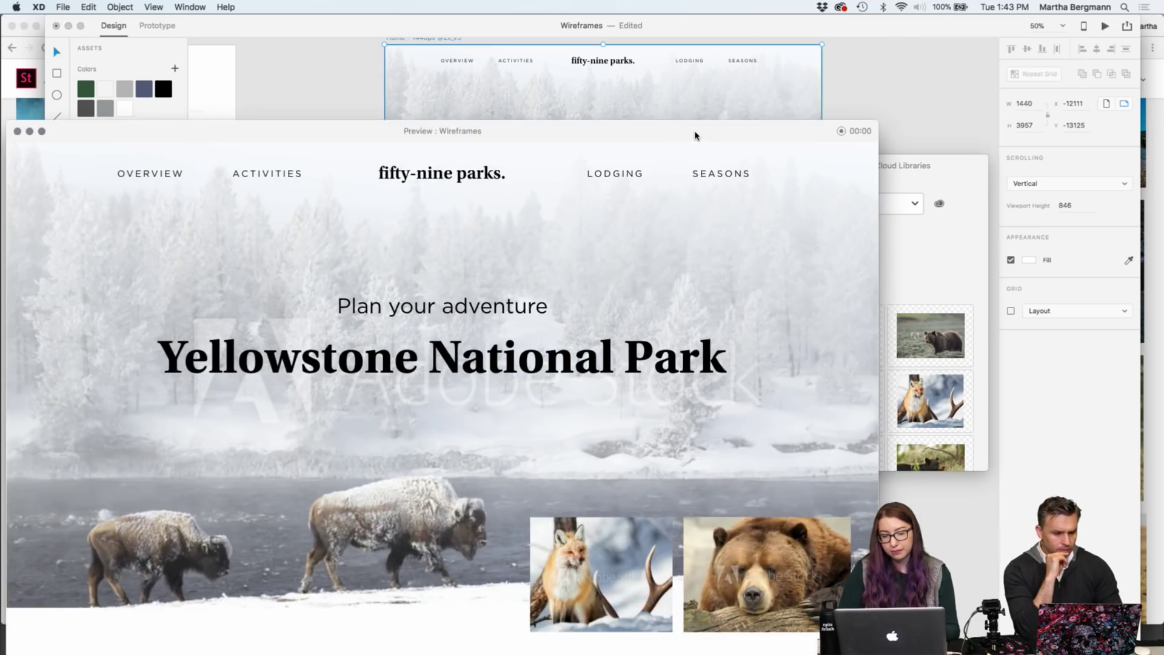
pyautogui.moveTo(698, 137); pyautogui.dragTo(693, 31)
pyautogui.moveTo(866, 541); pyautogui.dragTo(1160, 652)
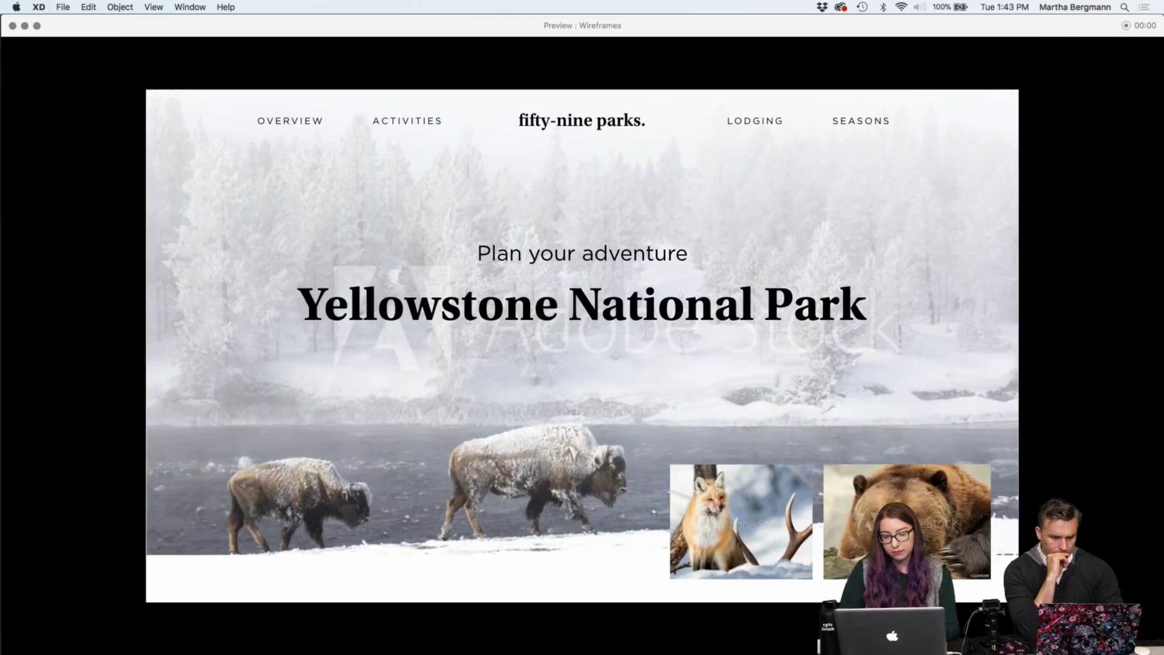
# Examine the previewed Yellowstone page from the hero image through Grand Prismatic Spring, Grizzly bears and Hiking to Activities.
pyautogui.scroll(-3, 488, 331)
pyautogui.scroll(-5, 488, 332)
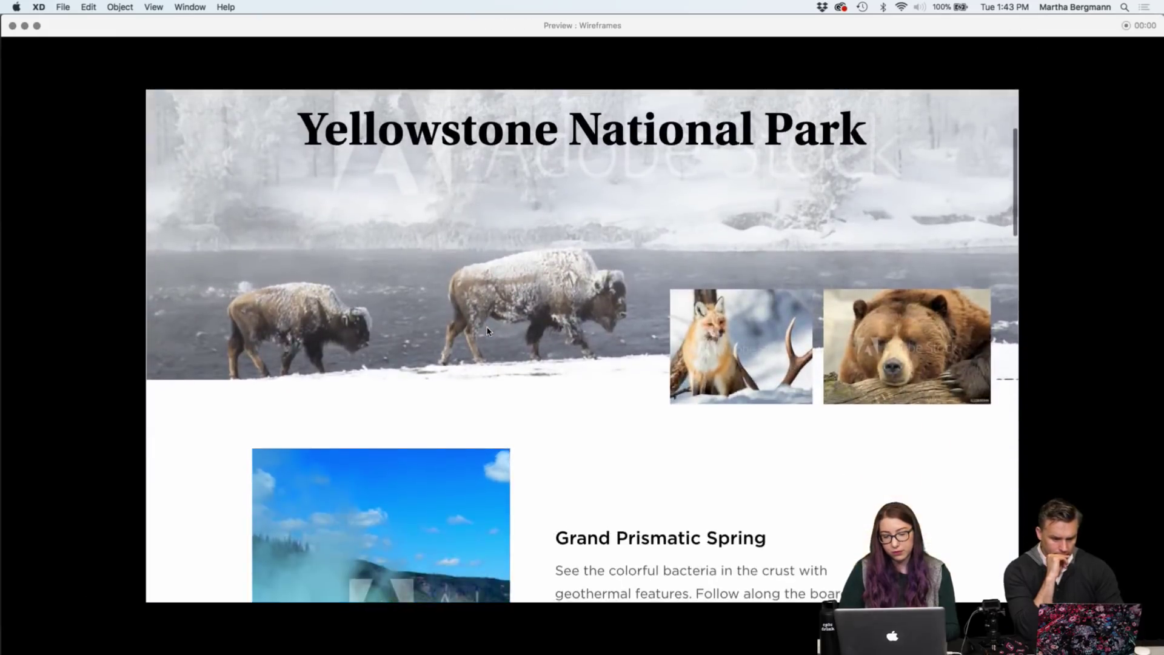
pyautogui.scroll(-5, 488, 331)
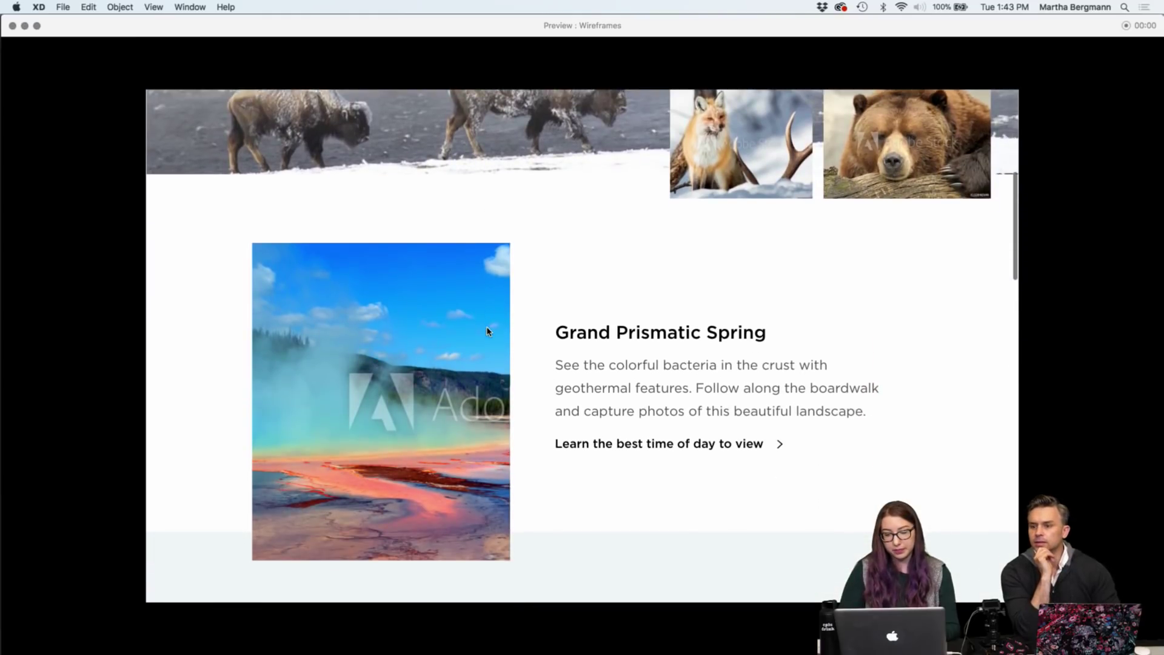
pyautogui.scroll(-7, 488, 331)
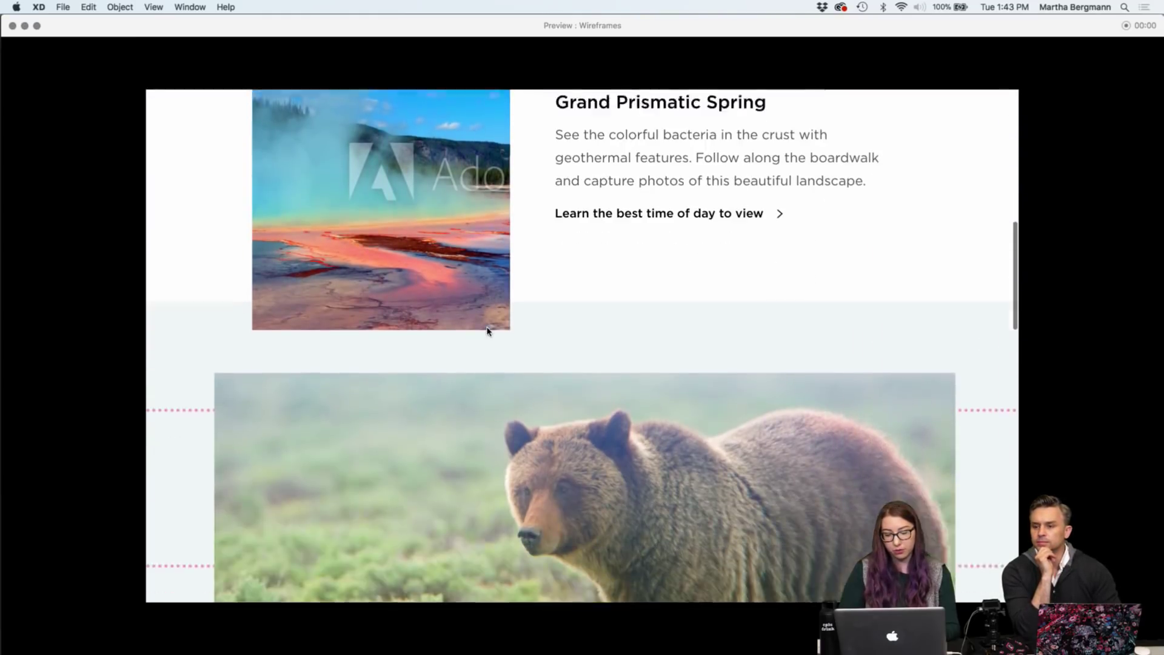
pyautogui.scroll(-2, 488, 332)
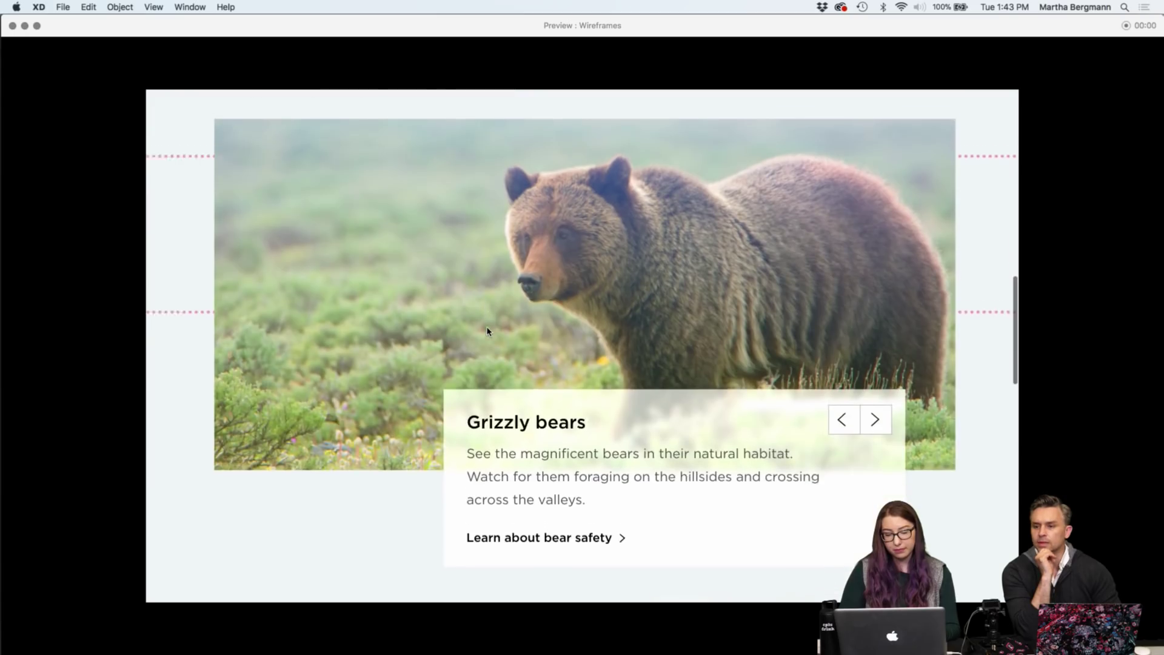
pyautogui.scroll(-7, 488, 332)
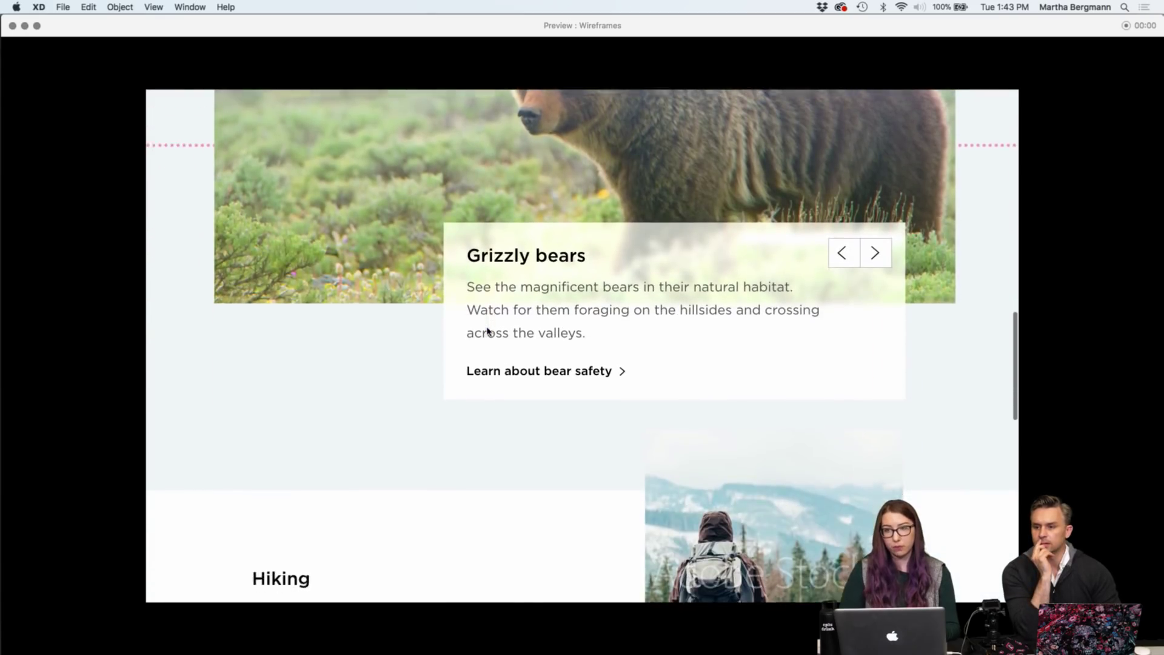
pyautogui.scroll(-5, 488, 331)
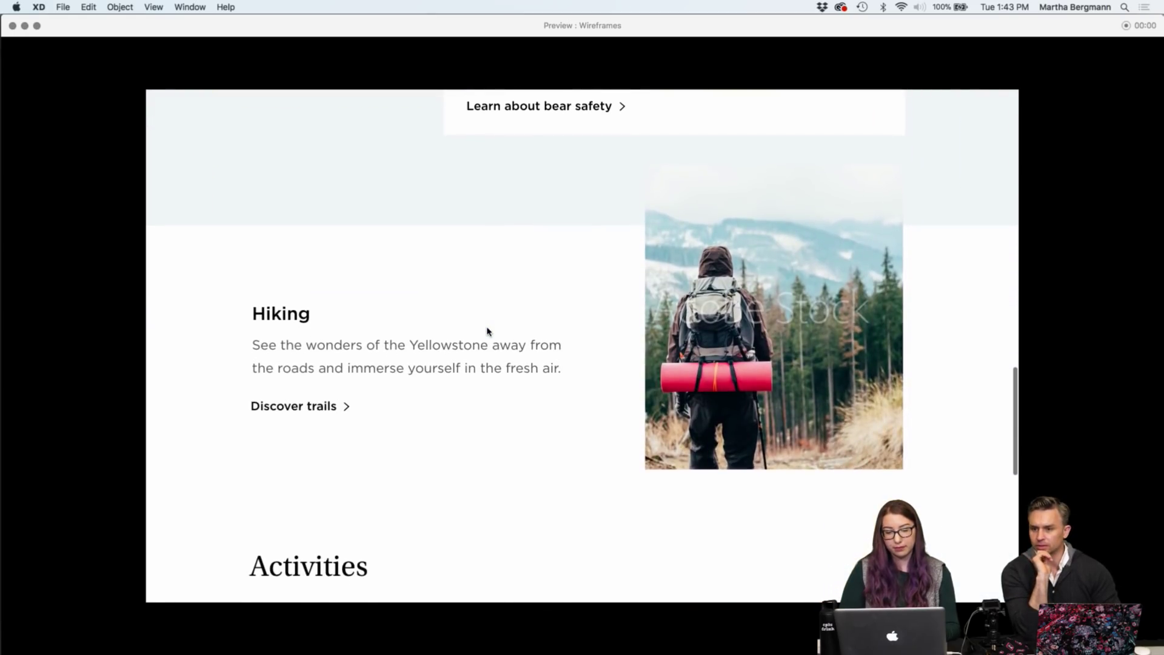
pyautogui.scroll(-3, 488, 331)
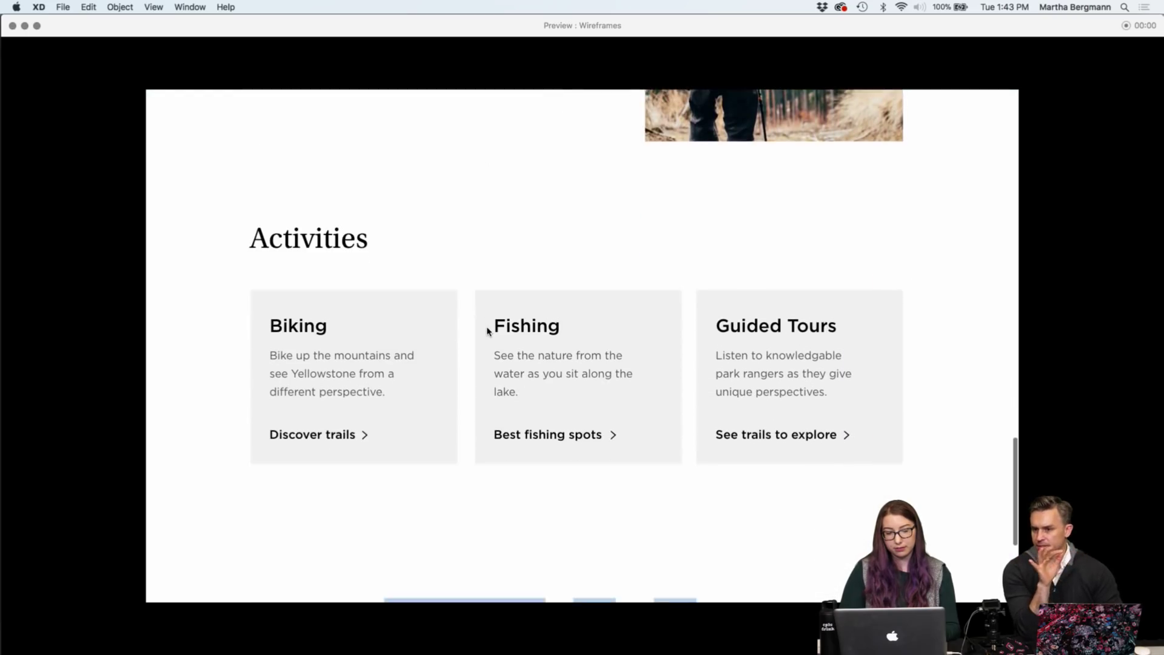
# Examine the Activities cards and footer in the preview, comparing them with the Hiking and Grizzly bears sections above.
pyautogui.scroll(-3, 488, 332)
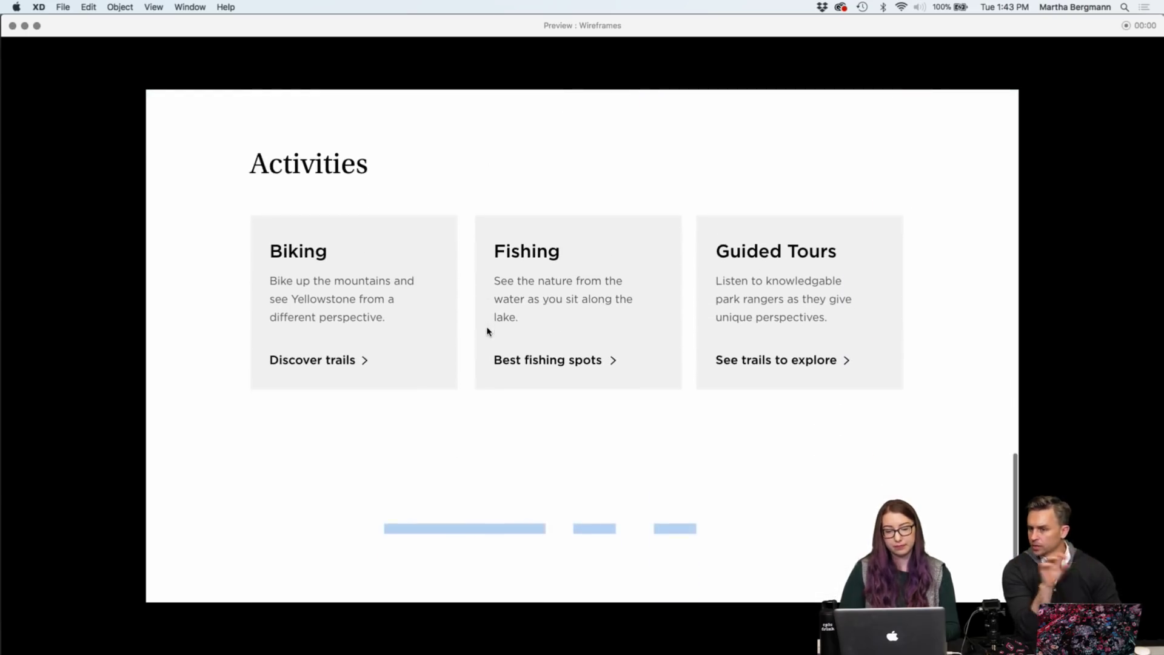
pyautogui.scroll(5, 488, 332)
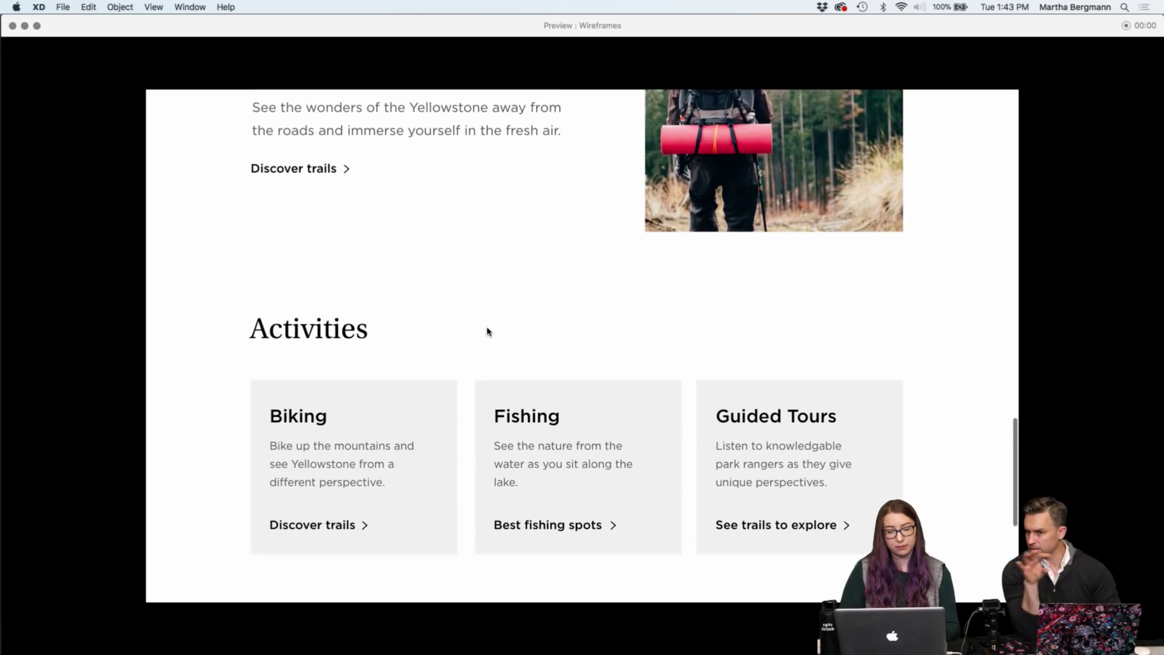
pyautogui.scroll(4, 488, 332)
pyautogui.scroll(-6, 486, 330)
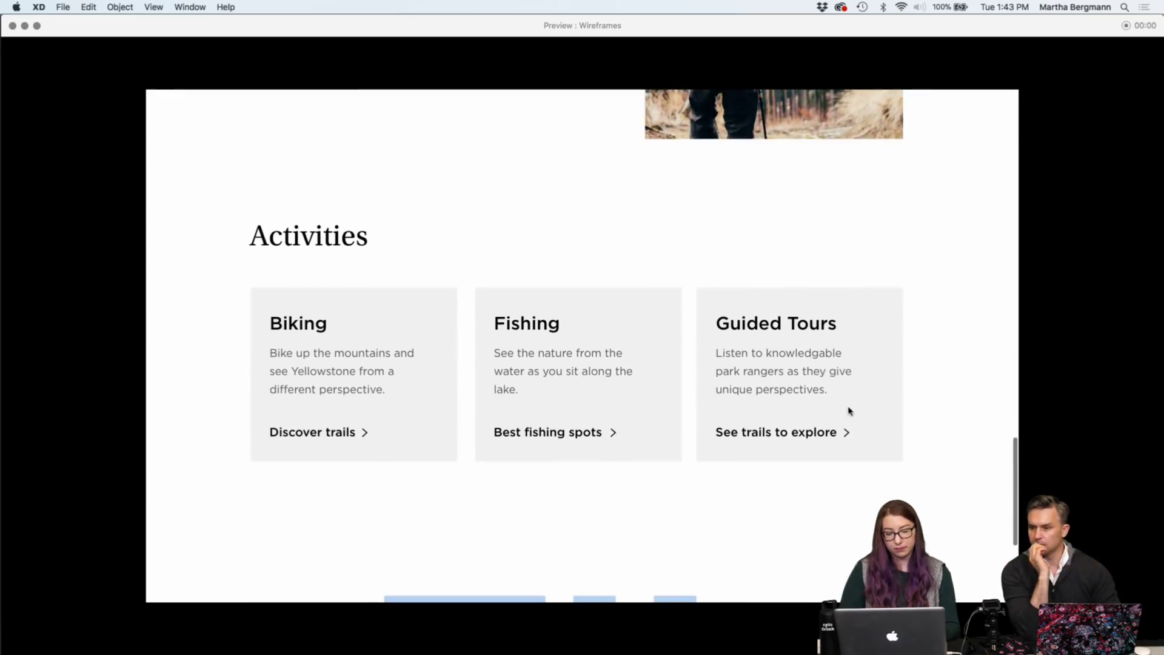
pyautogui.scroll(-4, 619, 368)
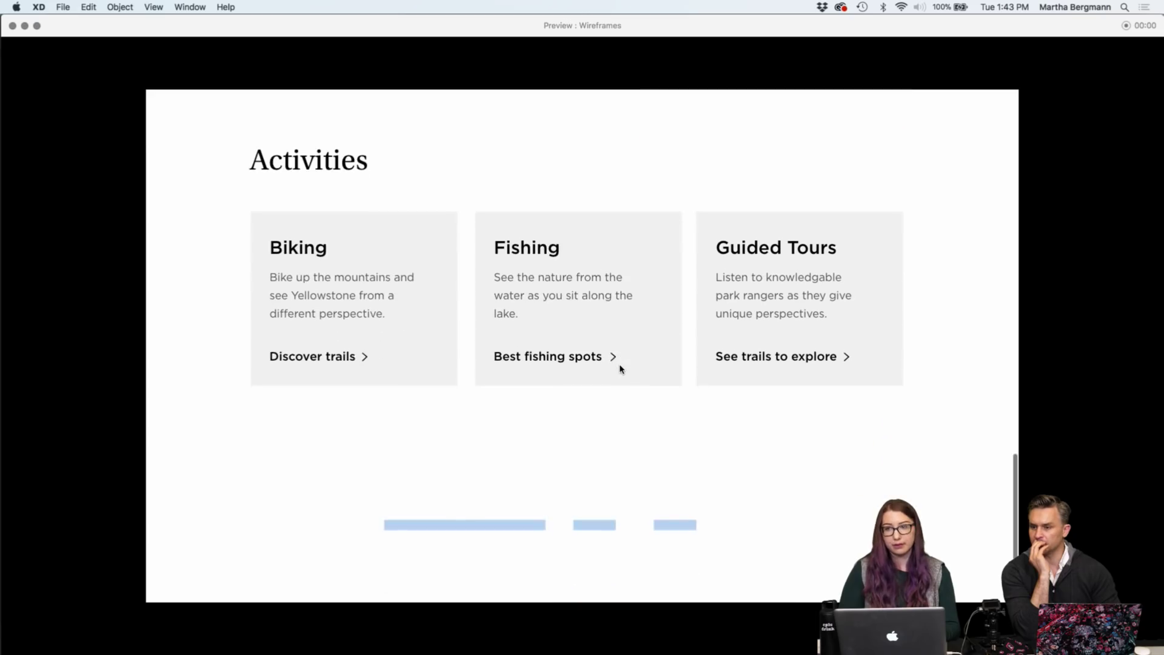
pyautogui.scroll(15, 620, 368)
pyautogui.scroll(8, 619, 368)
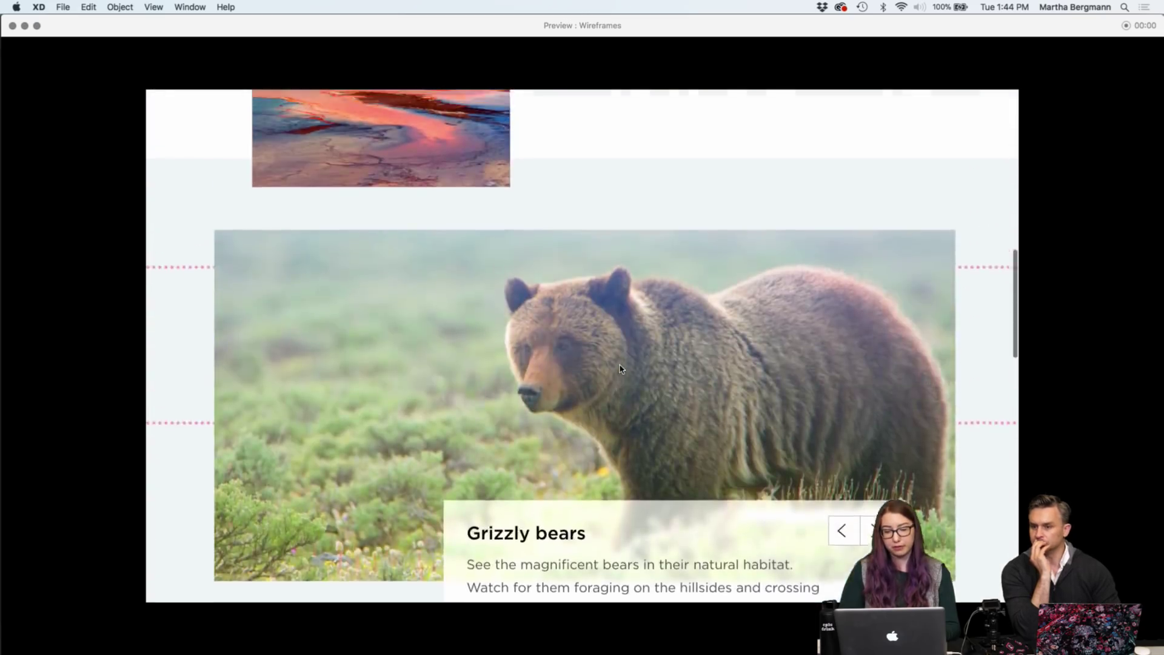
pyautogui.scroll(-10, 619, 368)
pyautogui.scroll(-4, 620, 368)
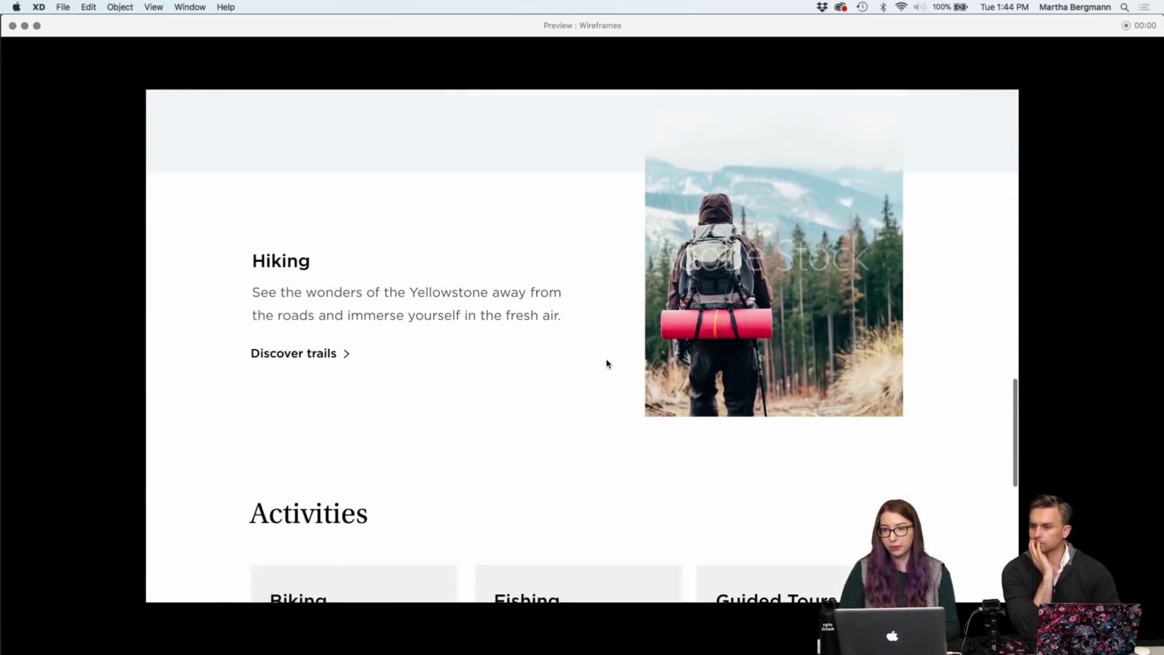
pyautogui.scroll(-6, 508, 350)
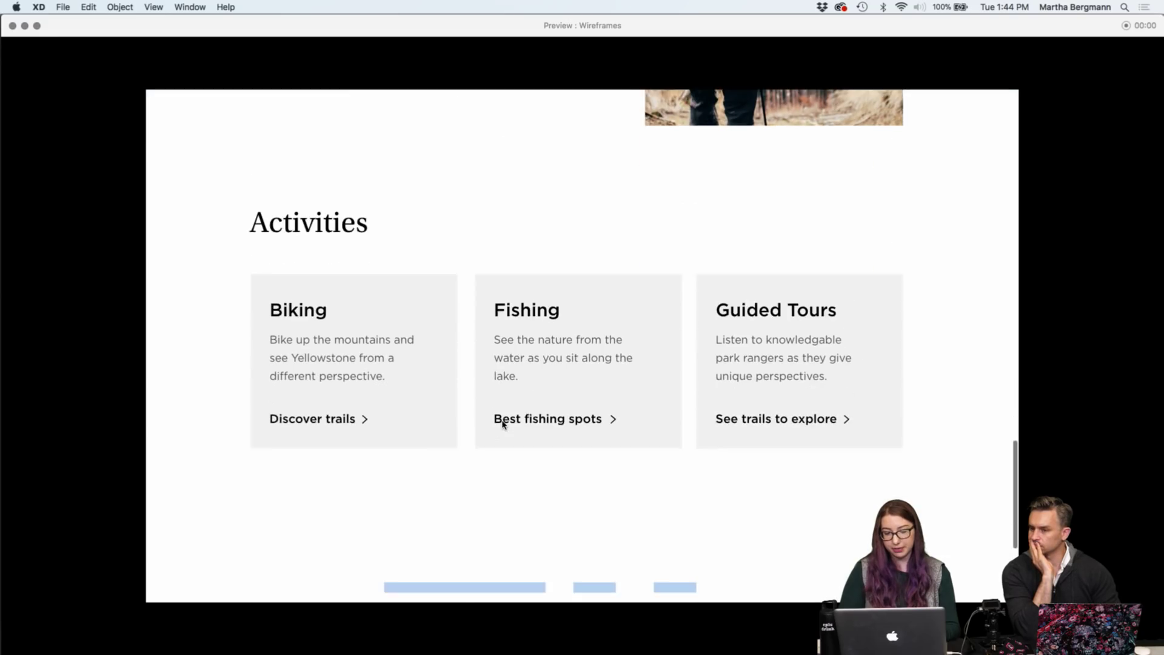
pyautogui.scroll(-2, 642, 272)
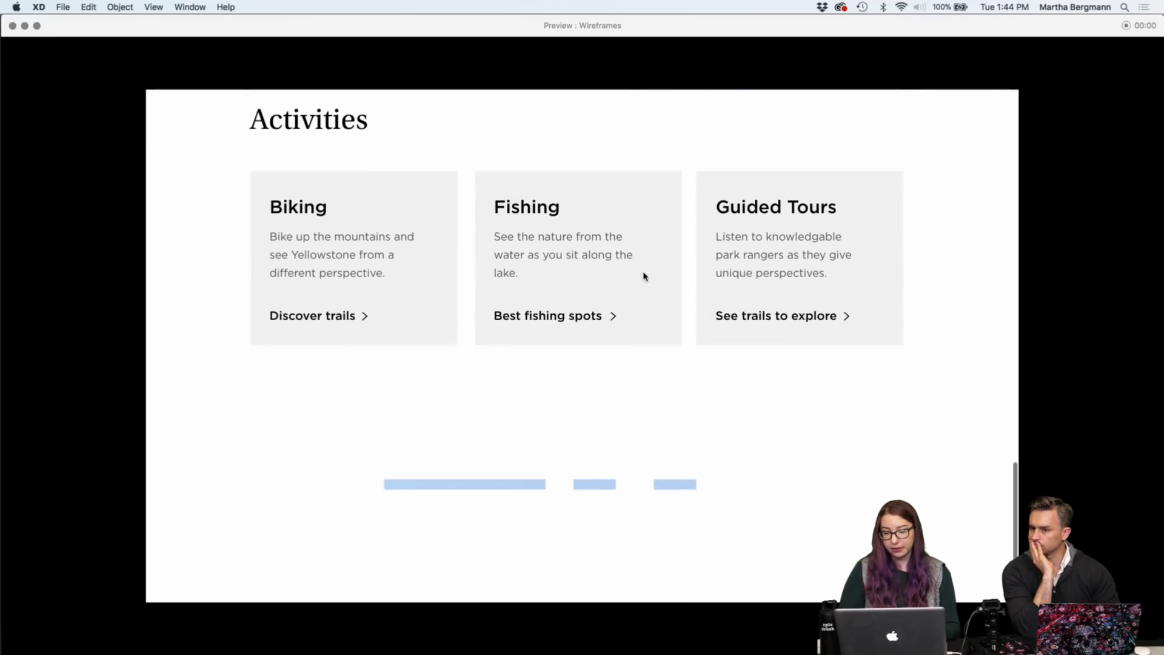
pyautogui.scroll(3, 644, 276)
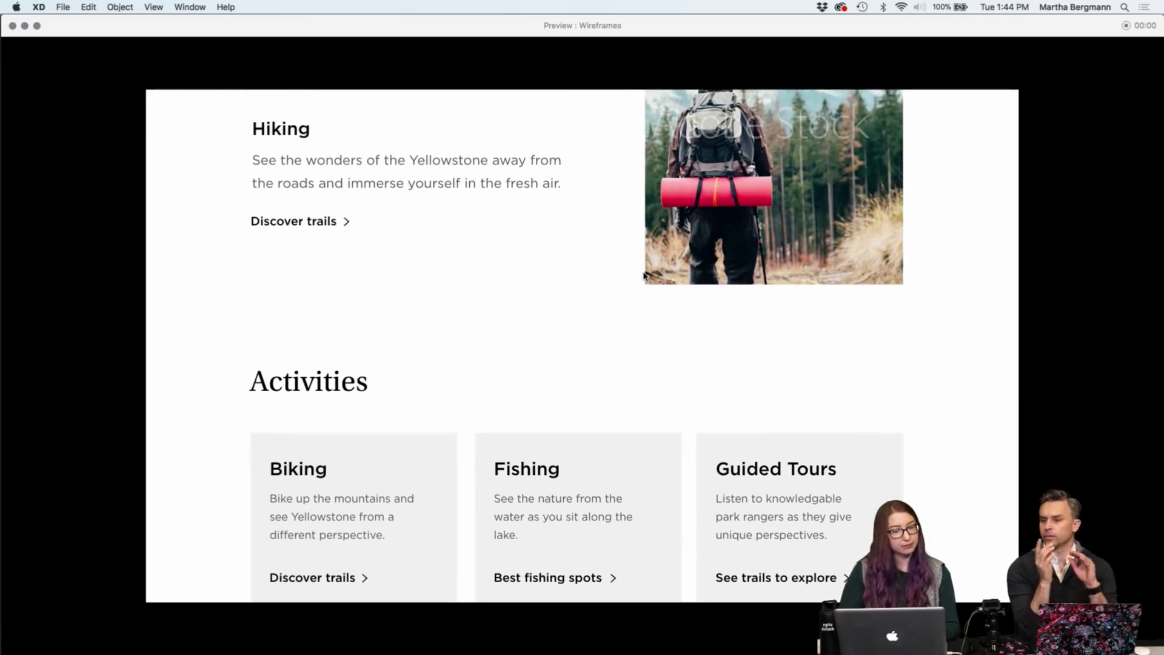
# Review the previewed page back up to the bison hero image and down again to Hiking, and close the preview.
pyautogui.scroll(6, 249, 275)
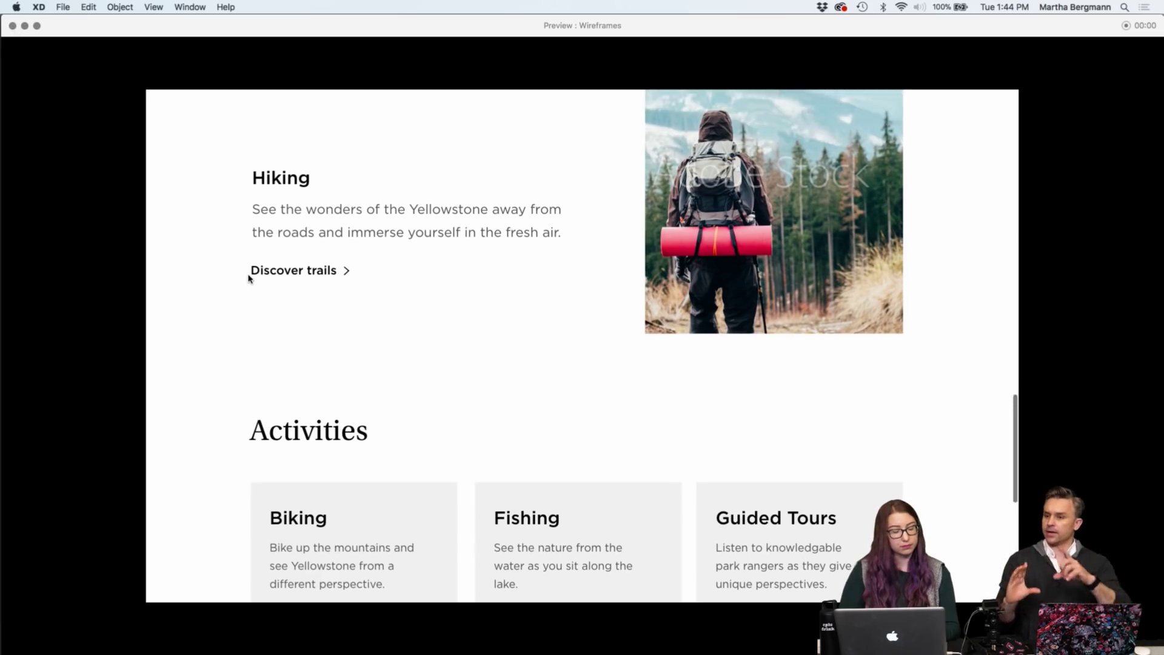
pyautogui.scroll(12, 248, 279)
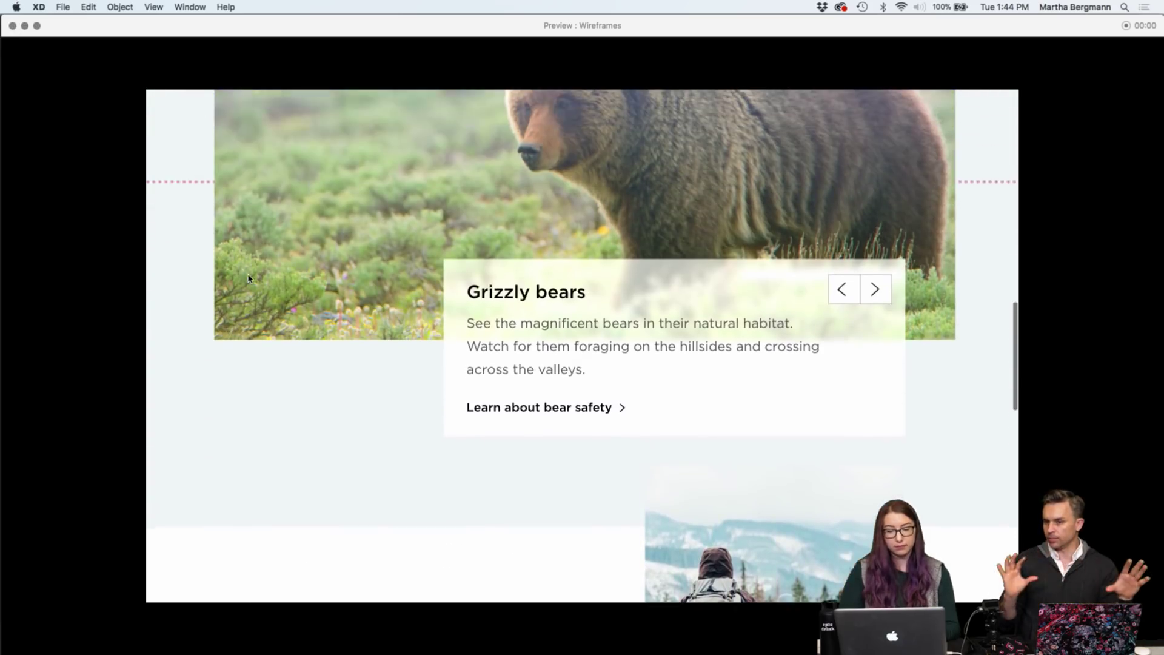
pyautogui.scroll(11, 248, 279)
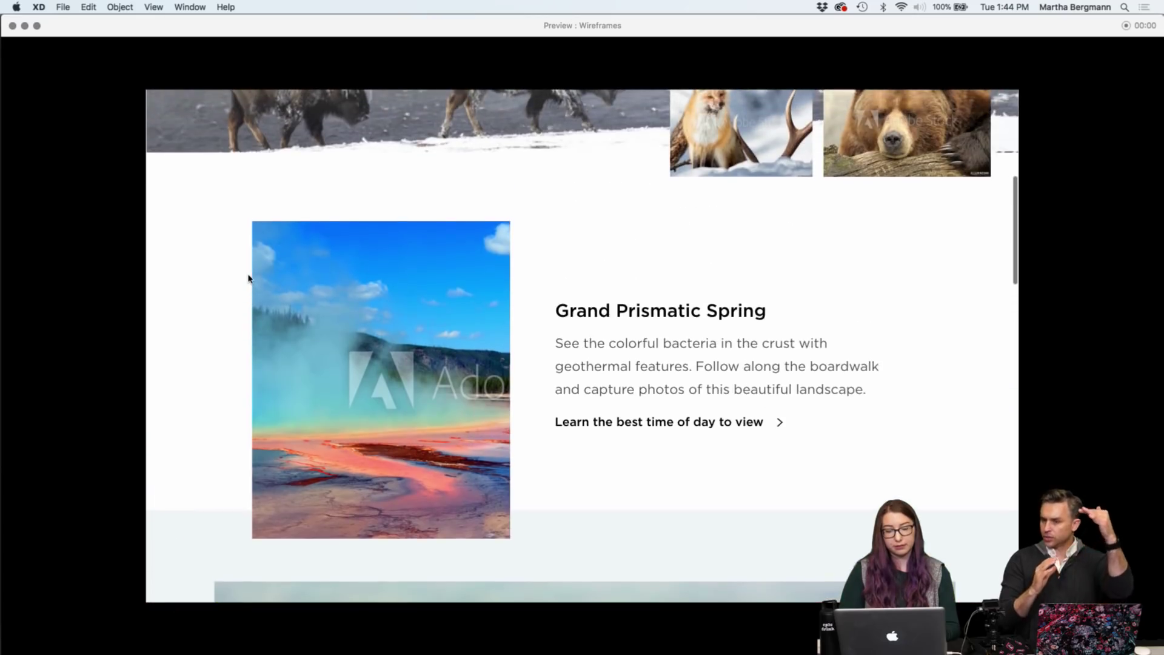
pyautogui.scroll(2, 248, 279)
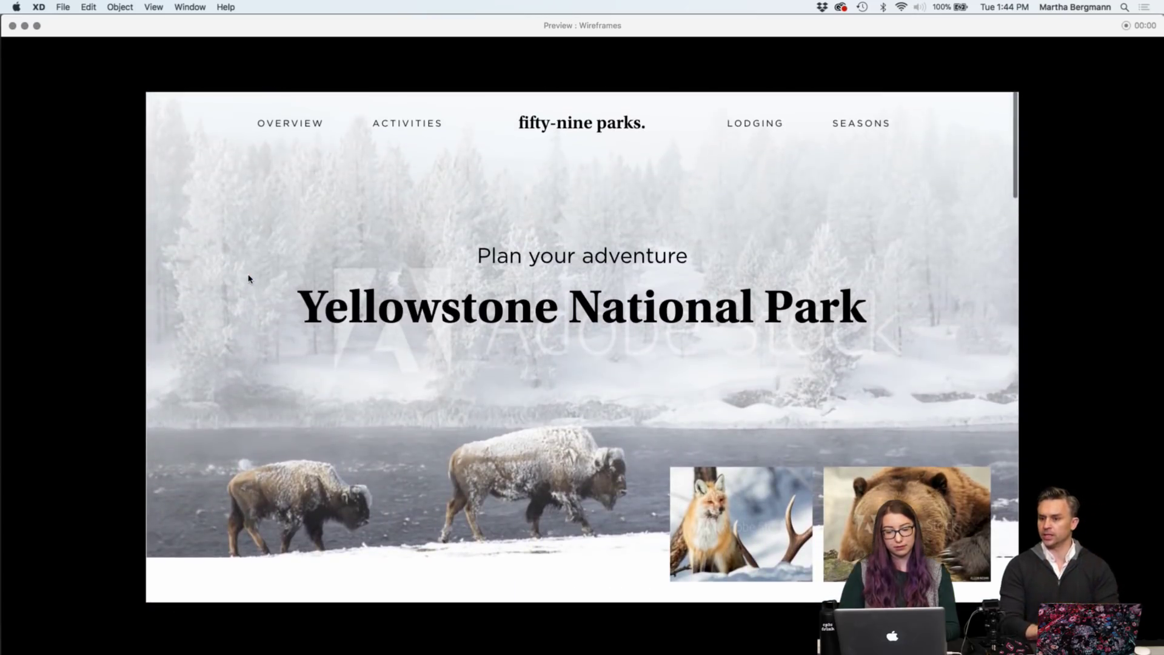
pyautogui.scroll(-3, 249, 279)
pyautogui.scroll(-18, 249, 279)
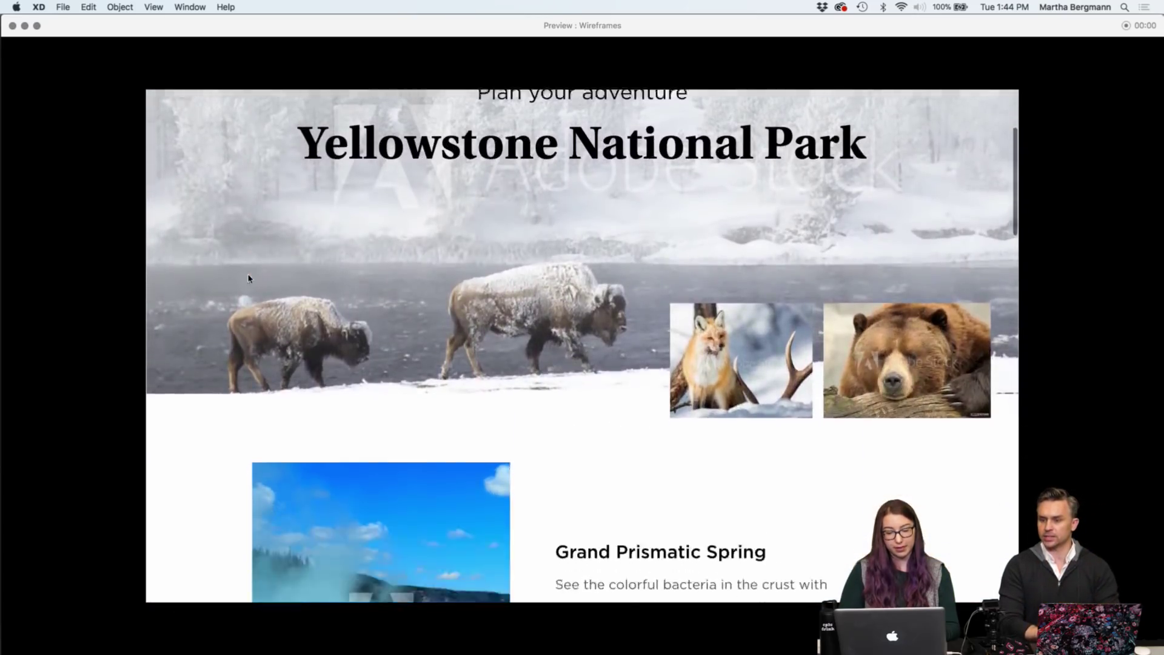
pyautogui.scroll(-10, 249, 279)
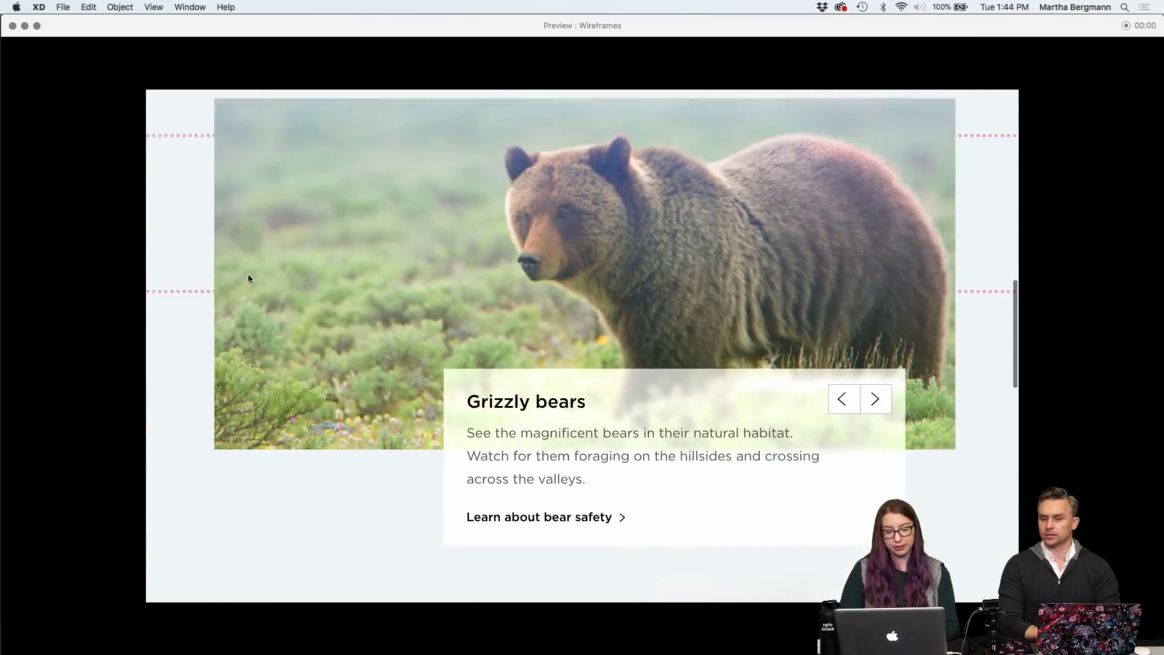
pyautogui.scroll(-3, 248, 279)
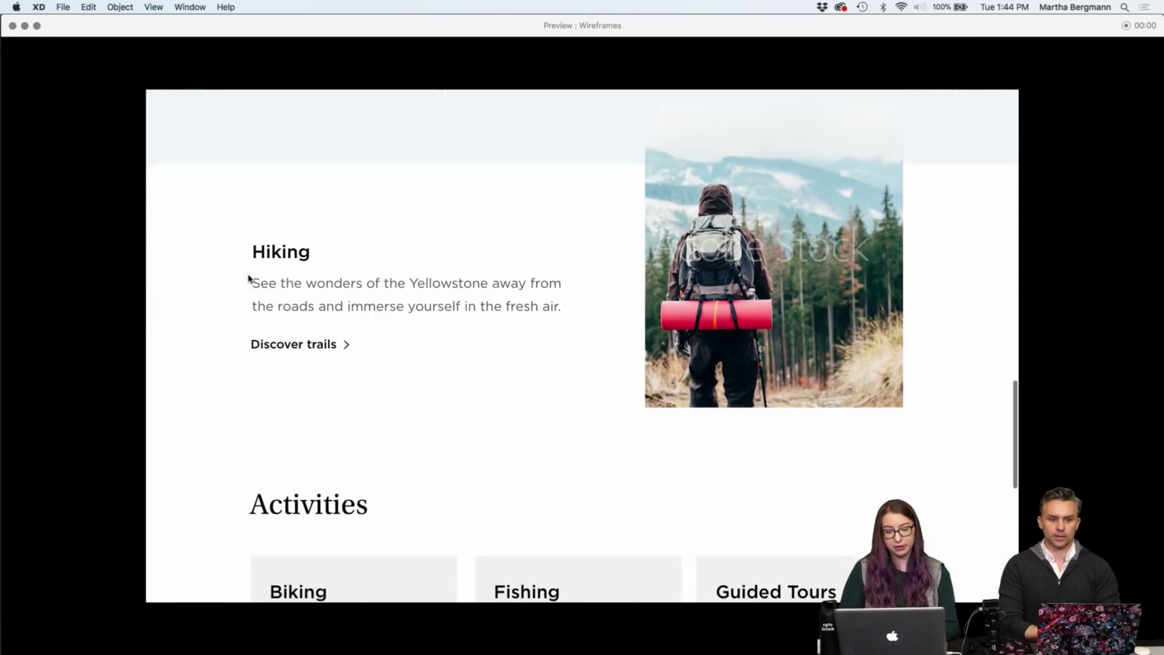
pyautogui.click(15, 26)
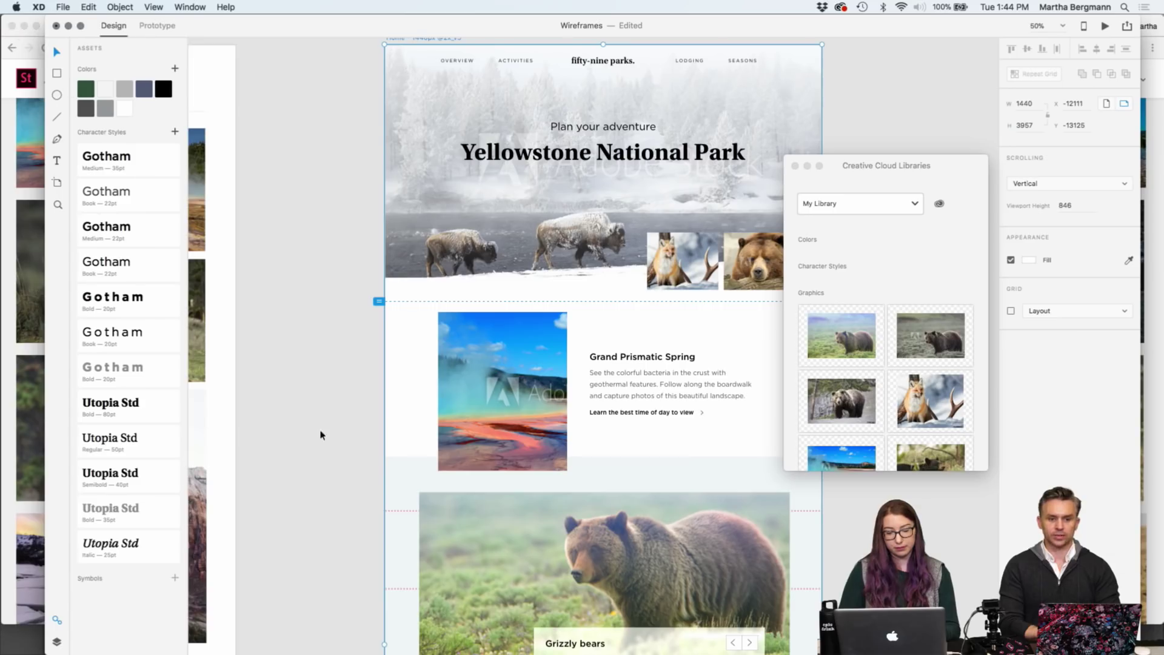
# Move the Biking, Fishing and Guided Tours cards slightly up, closer to the Activities heading on the Home artboard.
pyautogui.scroll(-15, 320, 434)
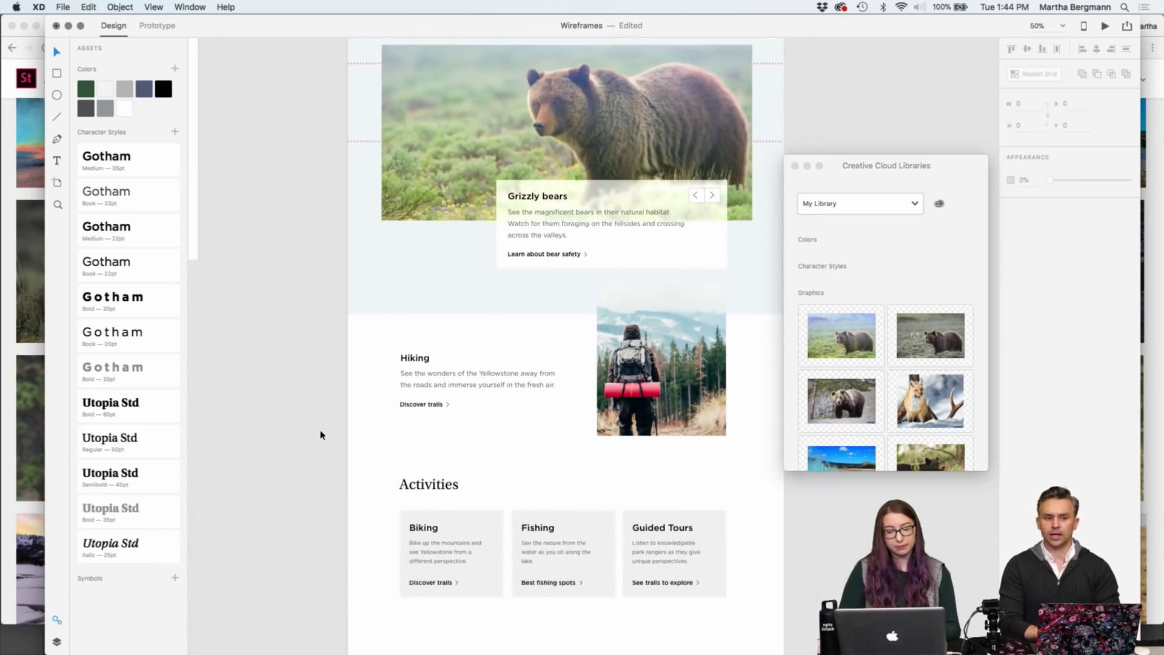
pyautogui.scroll(-4, 320, 434)
pyautogui.moveTo(367, 401); pyautogui.dragTo(746, 494)
pyautogui.moveTo(691, 442); pyautogui.dragTo(691, 432)
pyautogui.click(270, 313)
# Move the Creative Cloud Libraries window clear of the canvas and duplicate the Yellowstone Home artboard.
pyautogui.scroll(15, 266, 313)
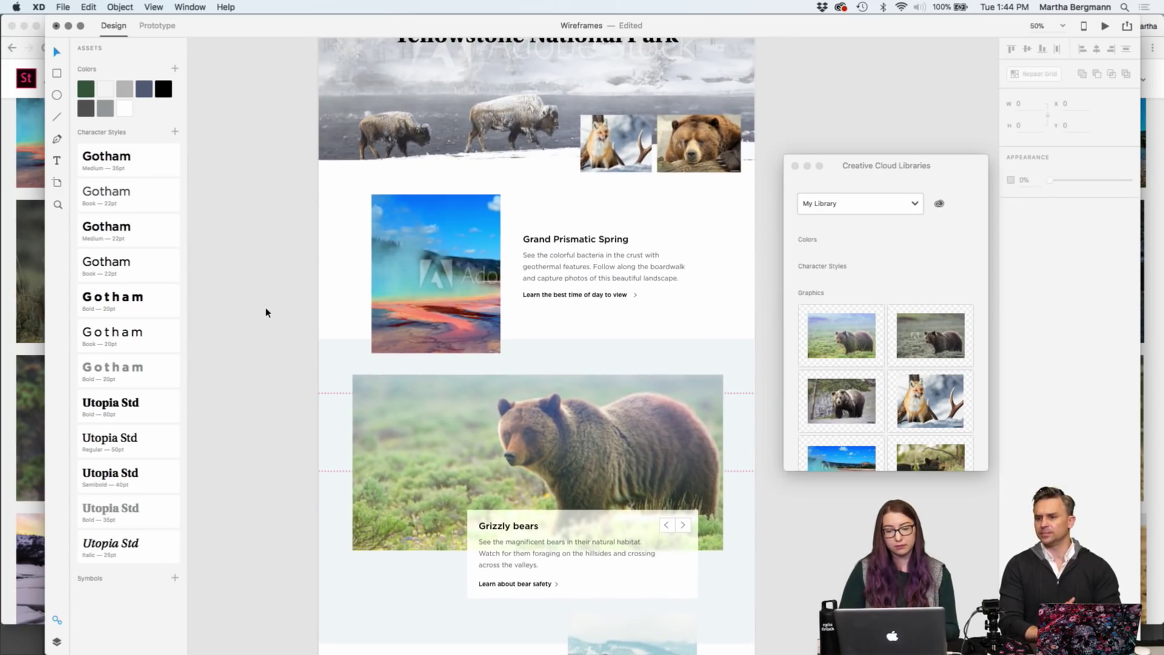
pyautogui.scroll(2, 267, 313)
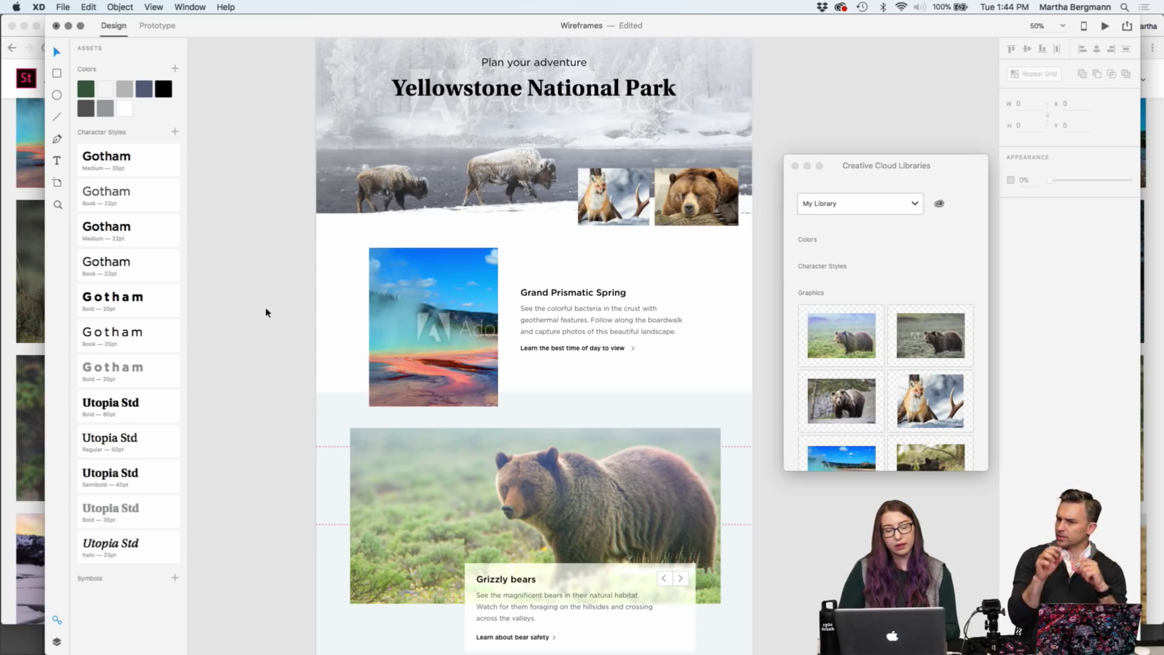
pyautogui.scroll(5, 266, 313)
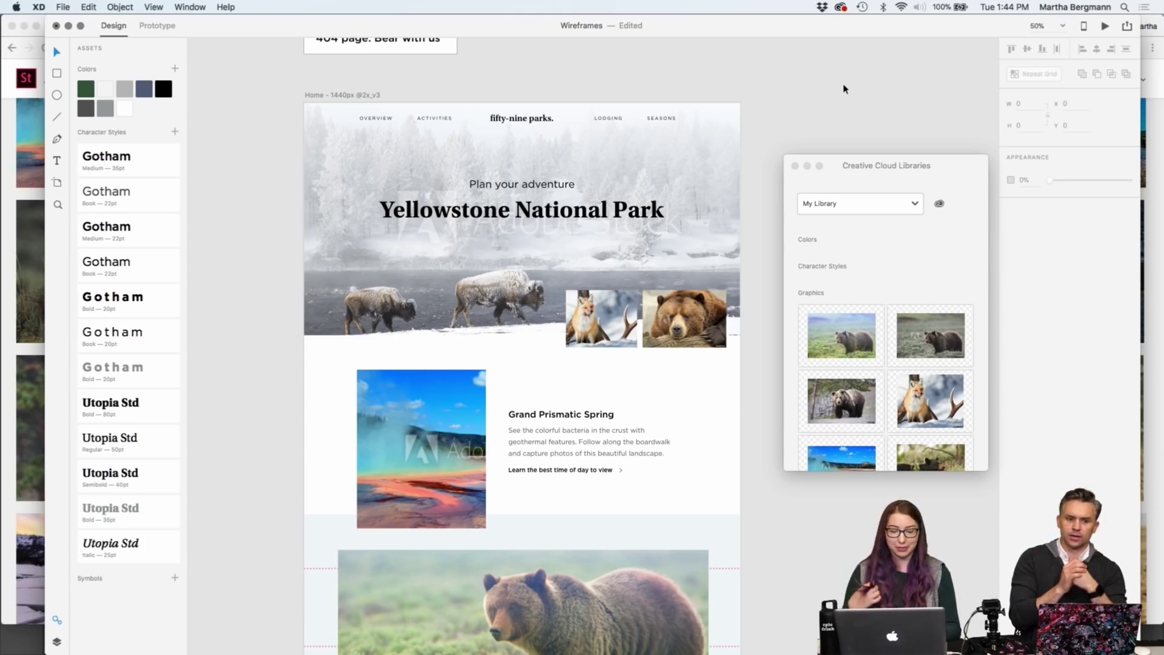
pyautogui.scroll(-2, 749, 232)
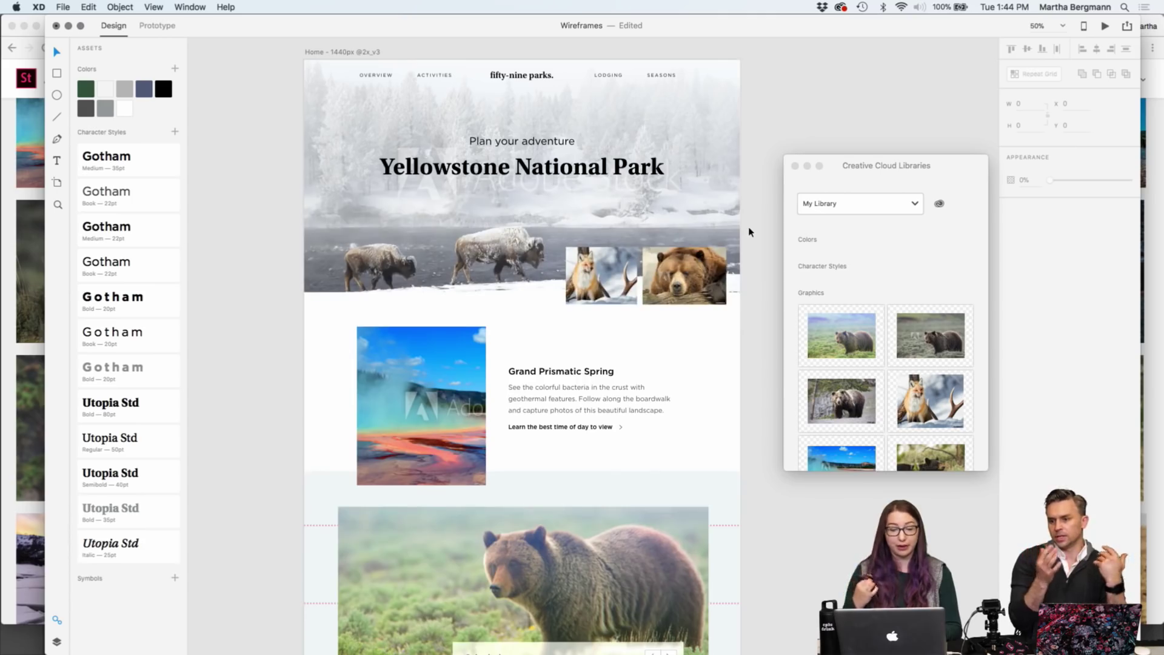
pyautogui.scroll(3, 751, 113)
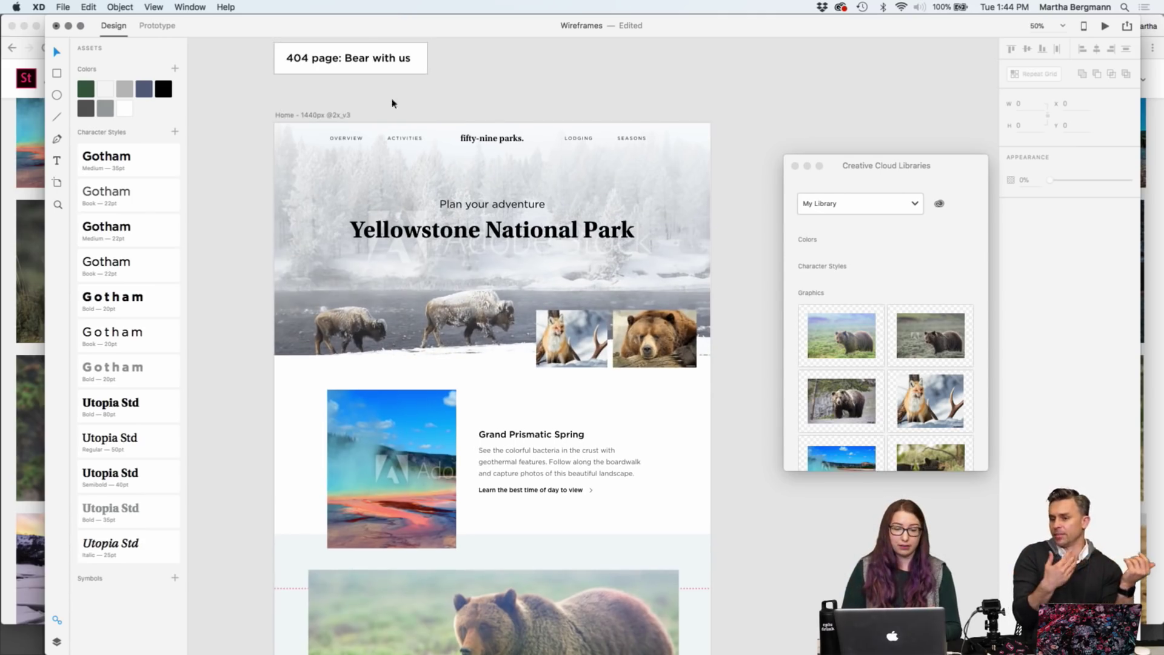
pyautogui.click(333, 116)
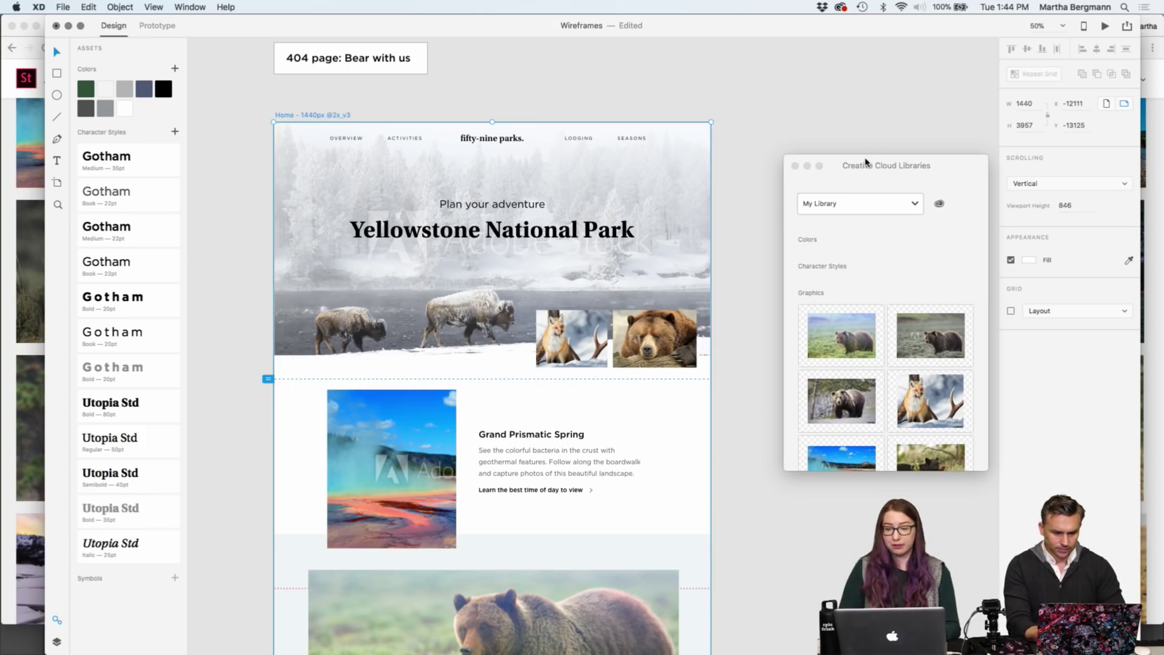
pyautogui.moveTo(865, 162); pyautogui.dragTo(1152, 68)
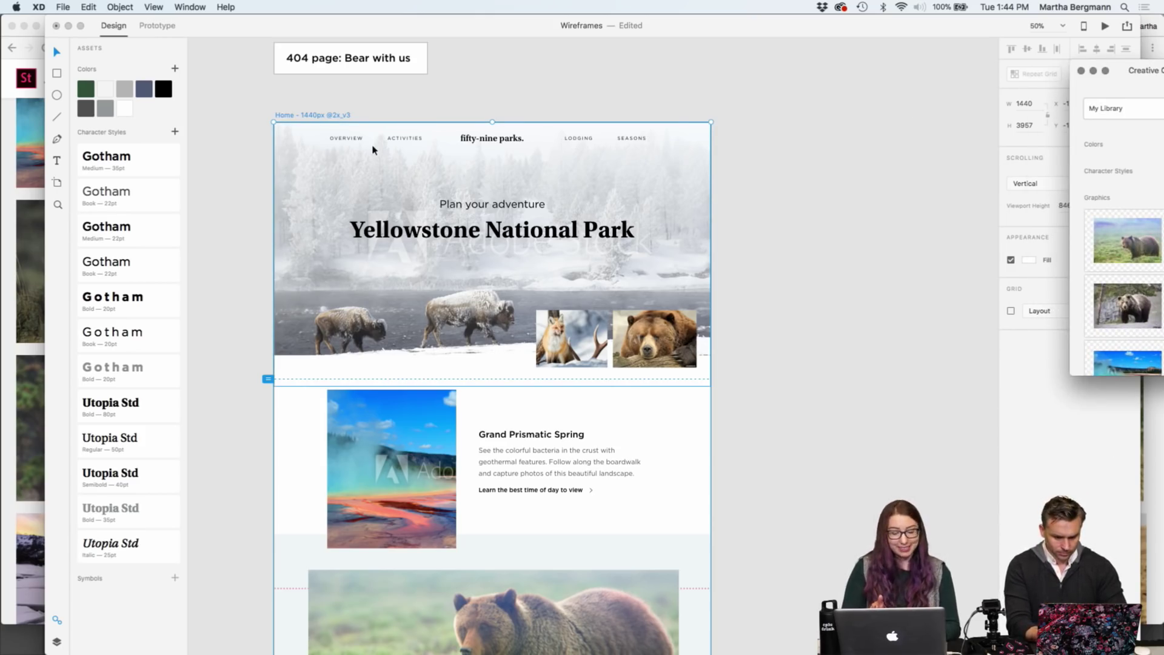
pyautogui.press('super+d')
pyautogui.hscroll(5, 373, 150)
pyautogui.scroll(-6, 373, 150)
pyautogui.scroll(5, 373, 149)
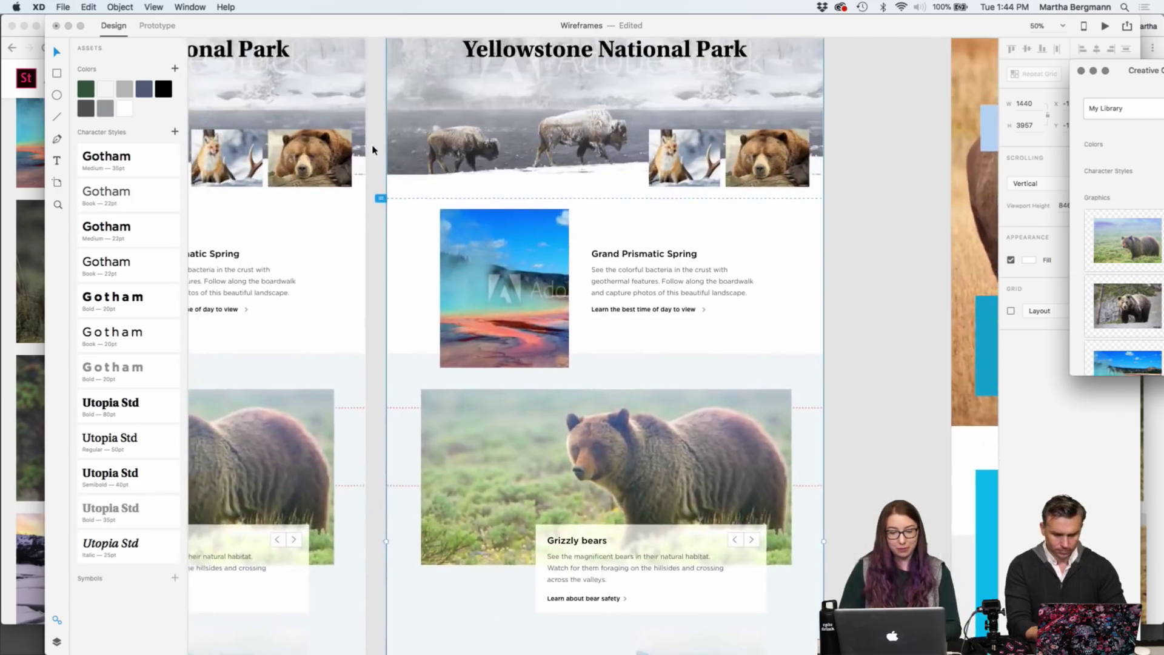
# Delete the bear and fox photos overlapping the hero image on the duplicated Home artboard.
pyautogui.scroll(1, 373, 150)
pyautogui.click(790, 296)
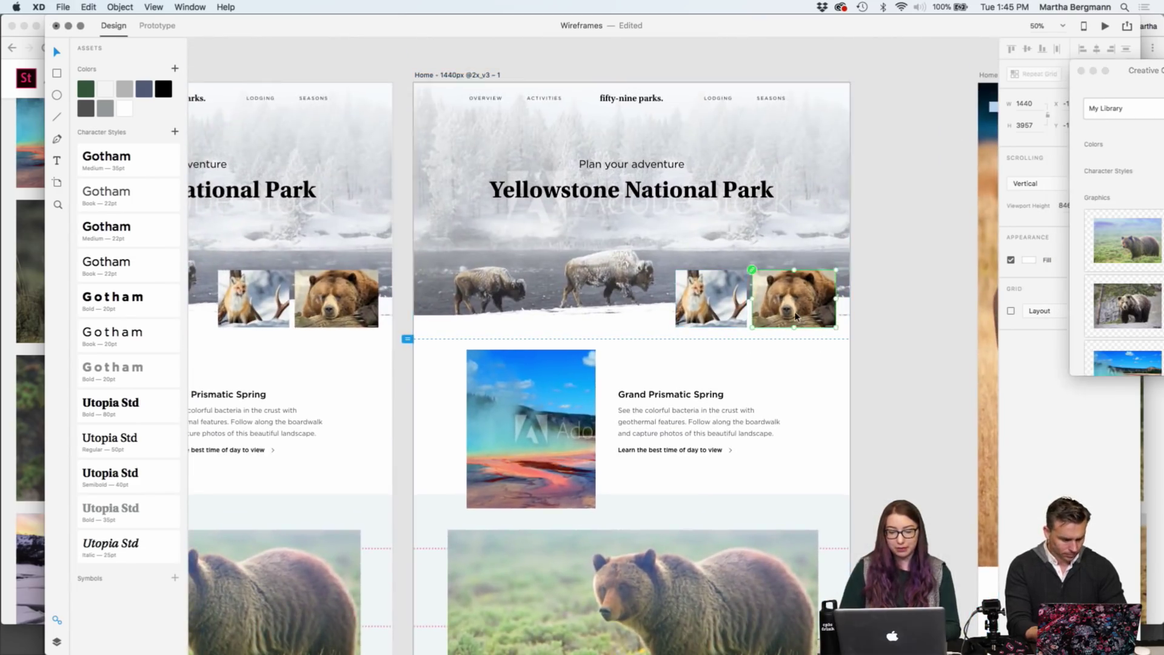
pyautogui.press('Delete')
pyautogui.click(721, 295)
pyautogui.press('Delete')
pyautogui.click(857, 334)
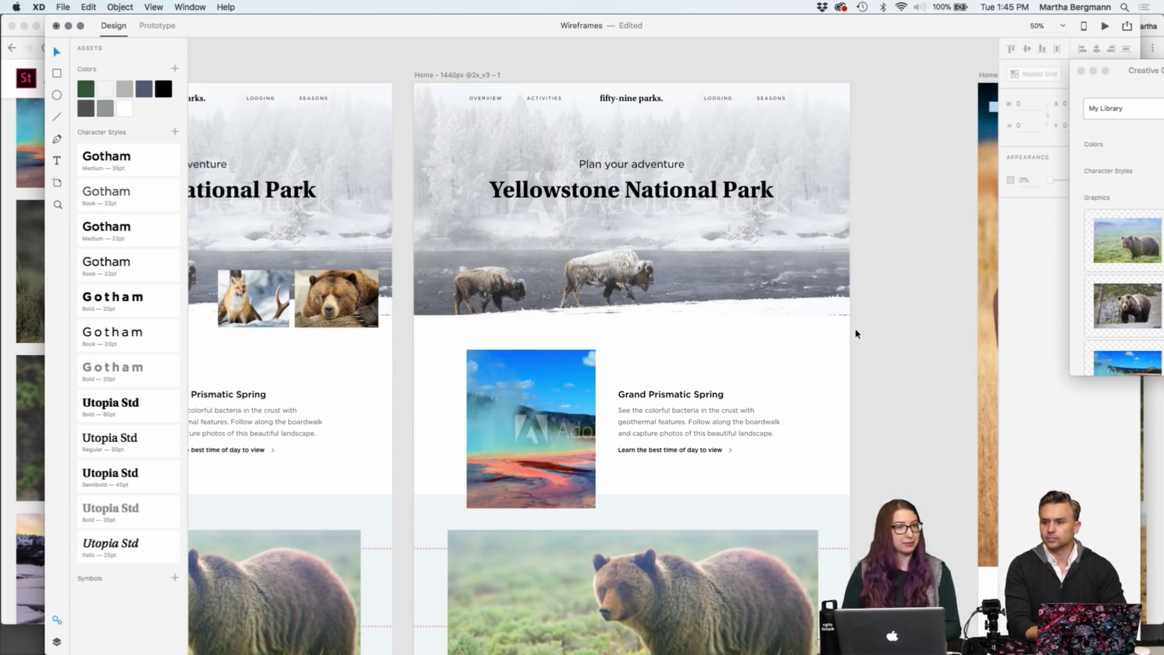
# Select the Activities heading with its Biking, Fishing and Guided Tours cards on the duplicated Home artboard and group them.
pyautogui.scroll(-2, 856, 333)
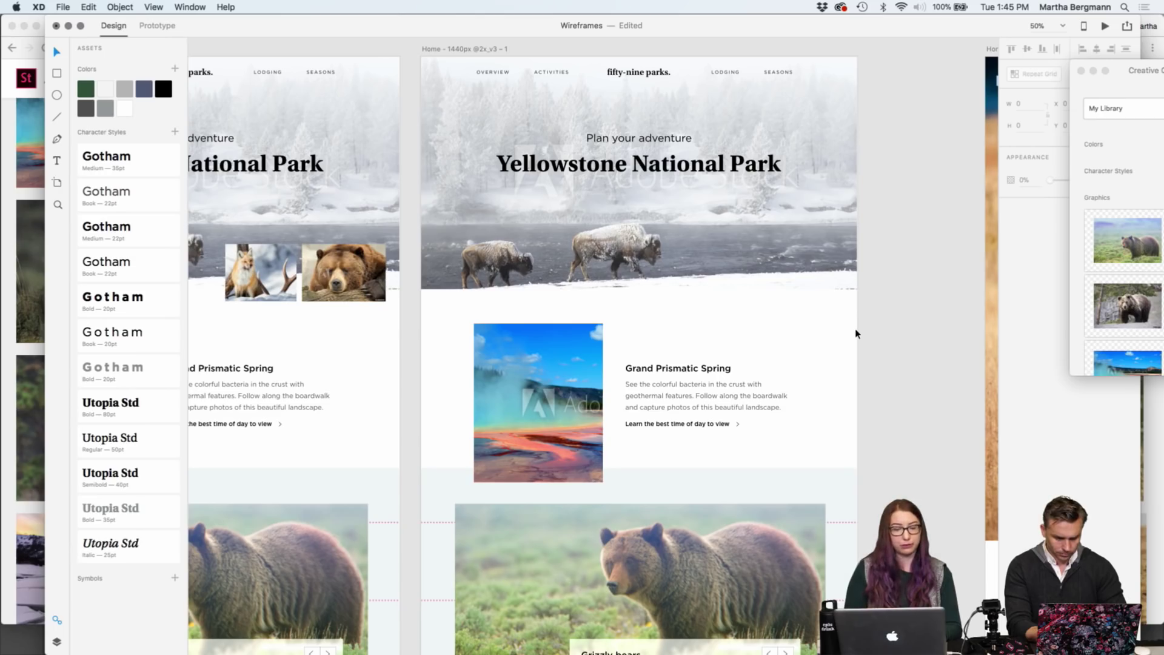
pyautogui.scroll(-2, 856, 334)
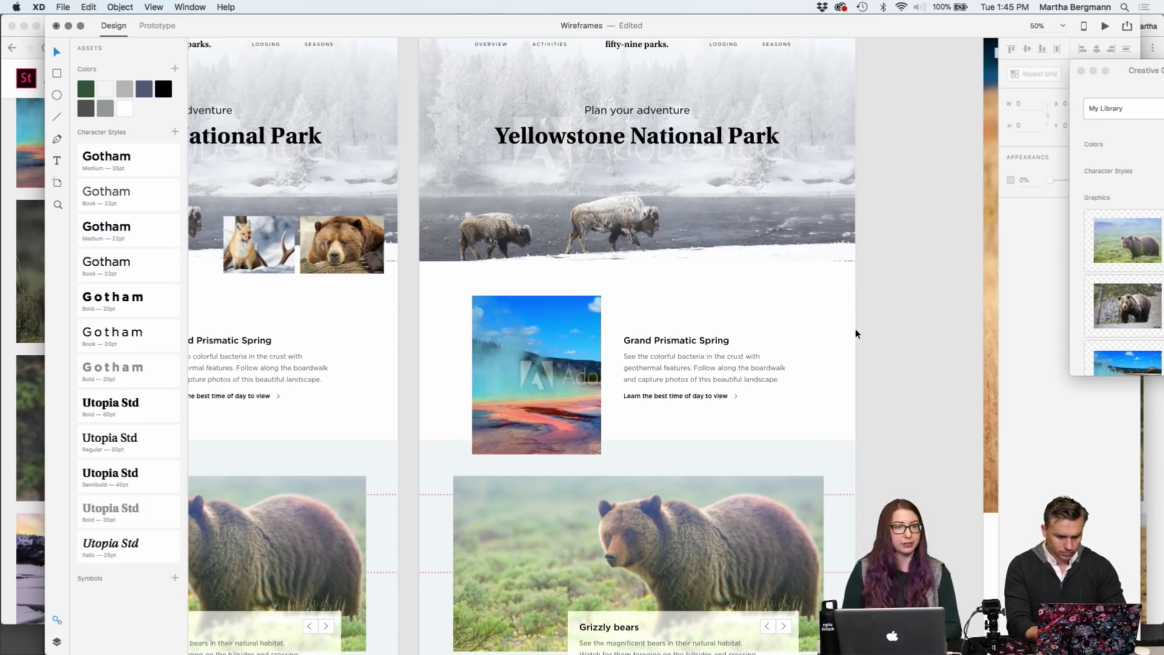
pyautogui.scroll(-4, 857, 334)
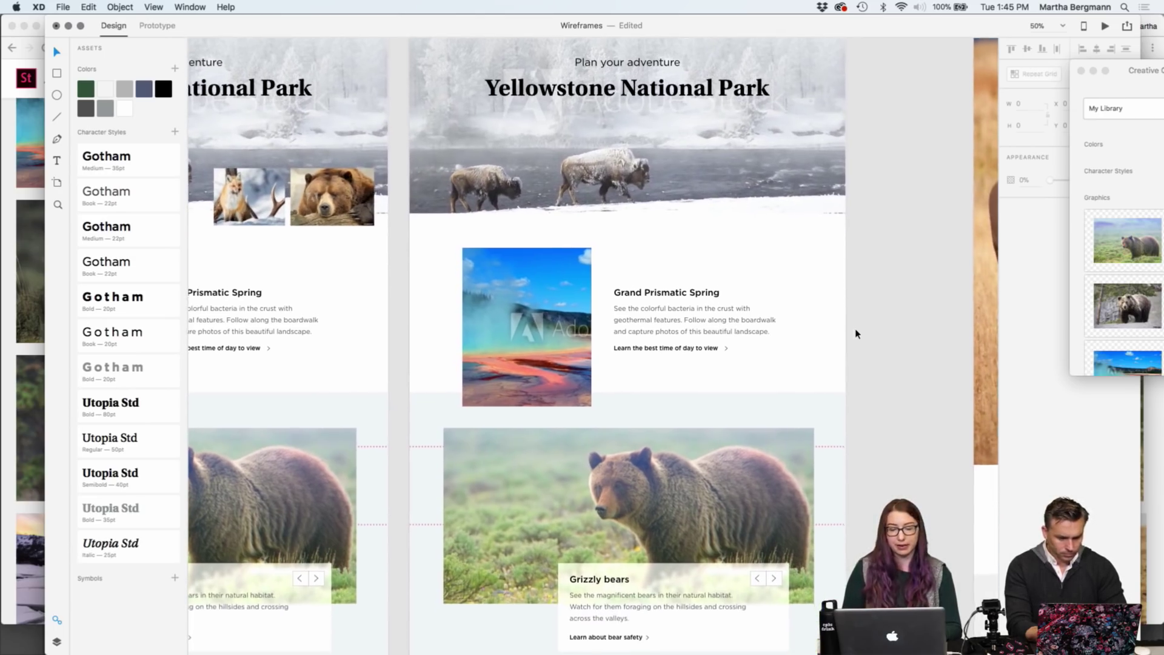
pyautogui.scroll(-15, 856, 334)
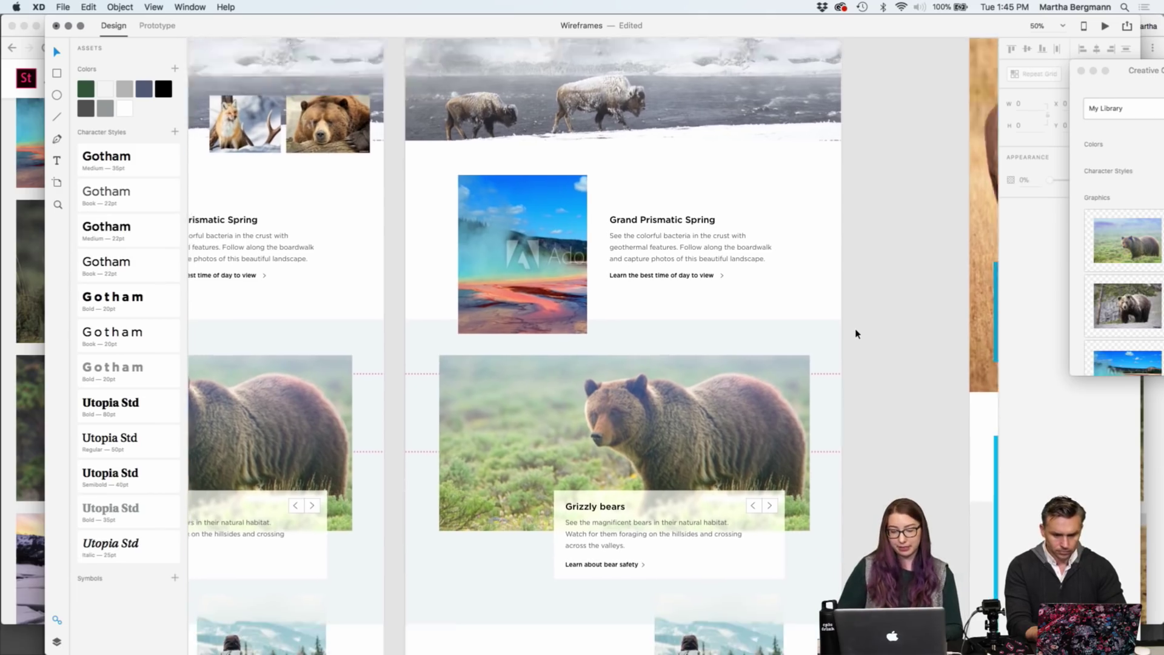
pyautogui.scroll(-5, 883, 458)
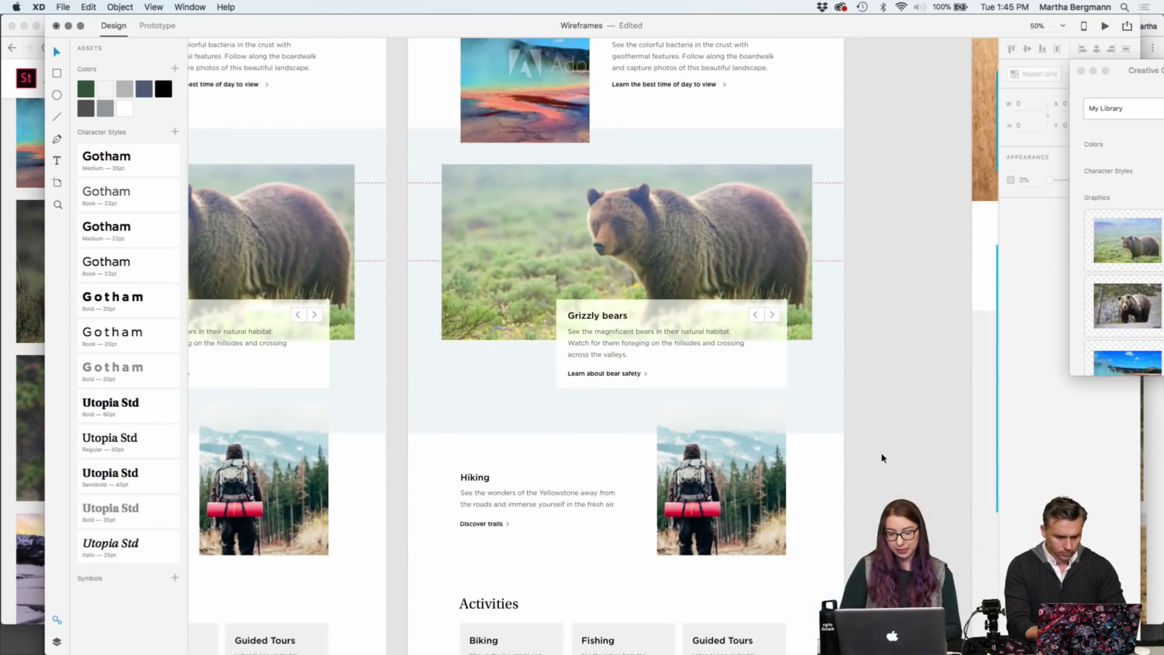
pyautogui.press('super+minus')
pyautogui.scroll(-5, 798, 436)
pyautogui.moveTo(766, 497); pyautogui.dragTo(516, 410)
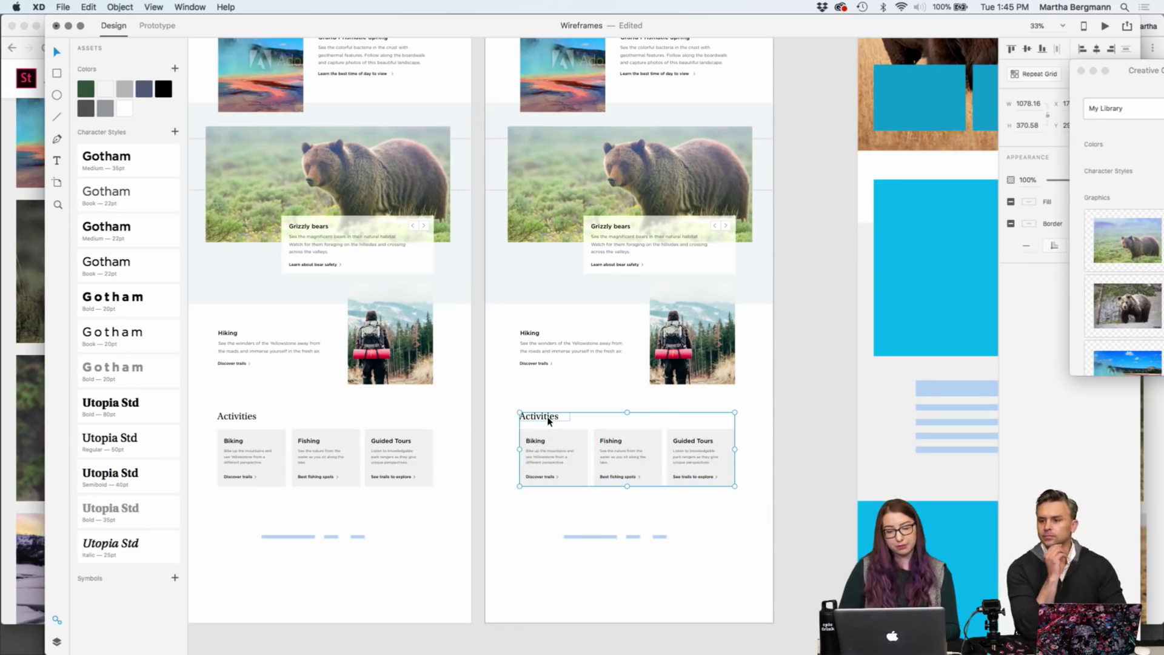
# Group the grizzly photo with its Grizzly bears text card and move the group below the Activities section.
pyautogui.moveTo(800, 276); pyautogui.dragTo(500, 125)
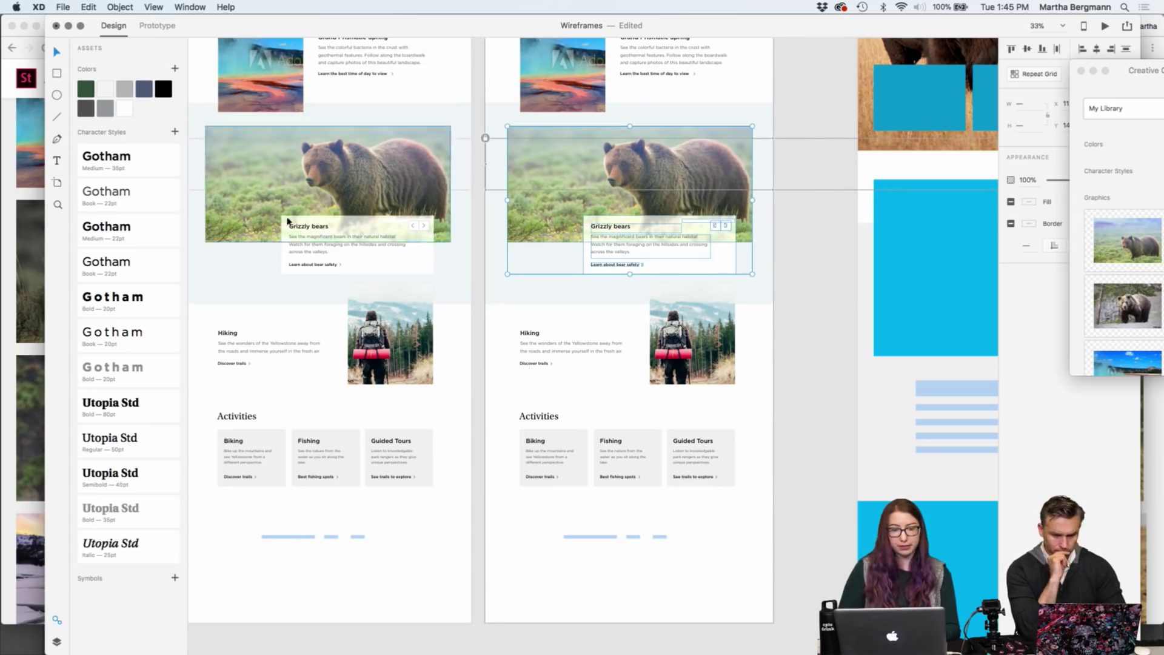
pyautogui.press('super+g')
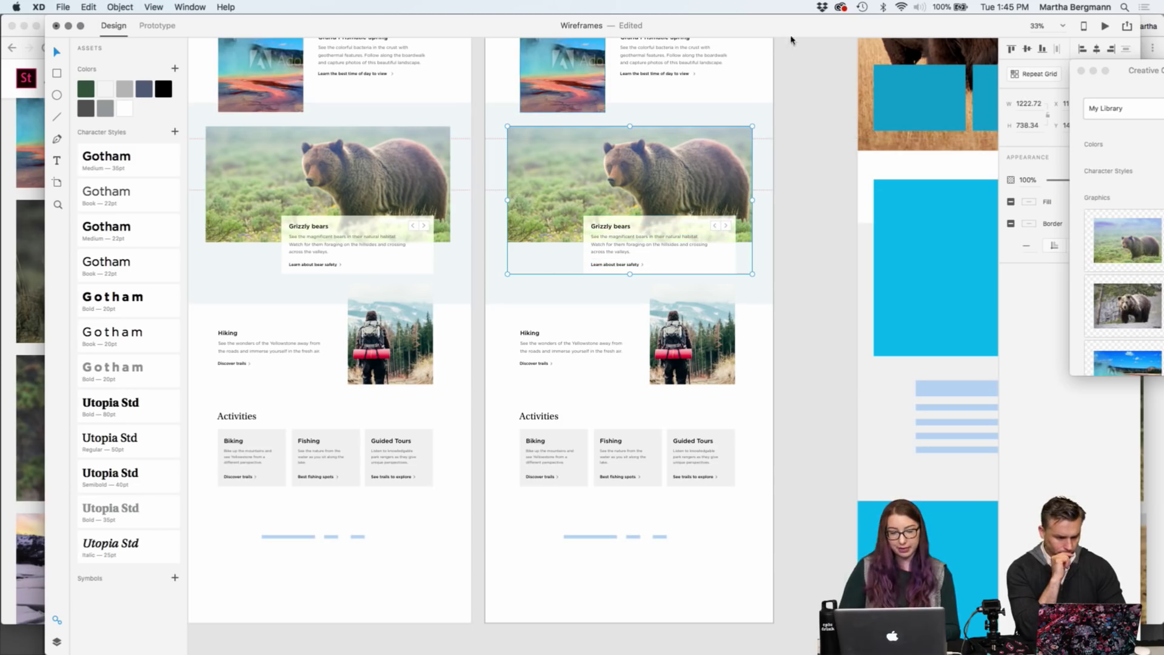
pyautogui.moveTo(690, 146); pyautogui.dragTo(690, 530)
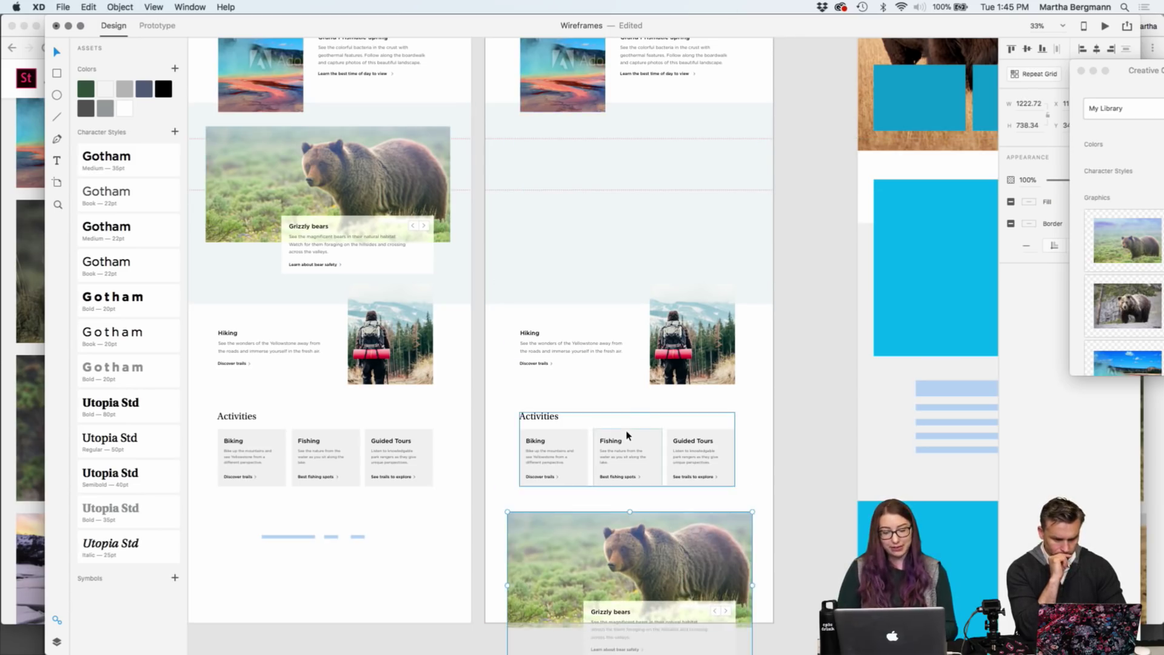
# Move the Activities group up into the pale blue band and shorten the band to a height of about 844.
pyautogui.moveTo(627, 415); pyautogui.dragTo(625, 166)
pyautogui.click(649, 139)
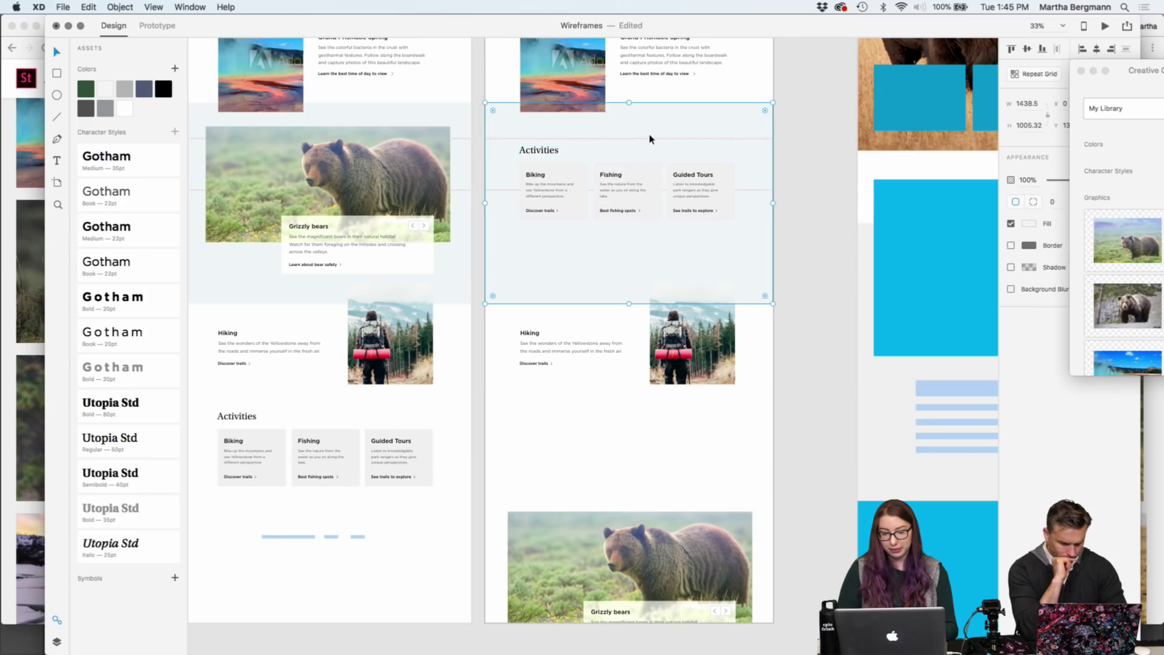
pyautogui.moveTo(629, 304); pyautogui.dragTo(626, 272)
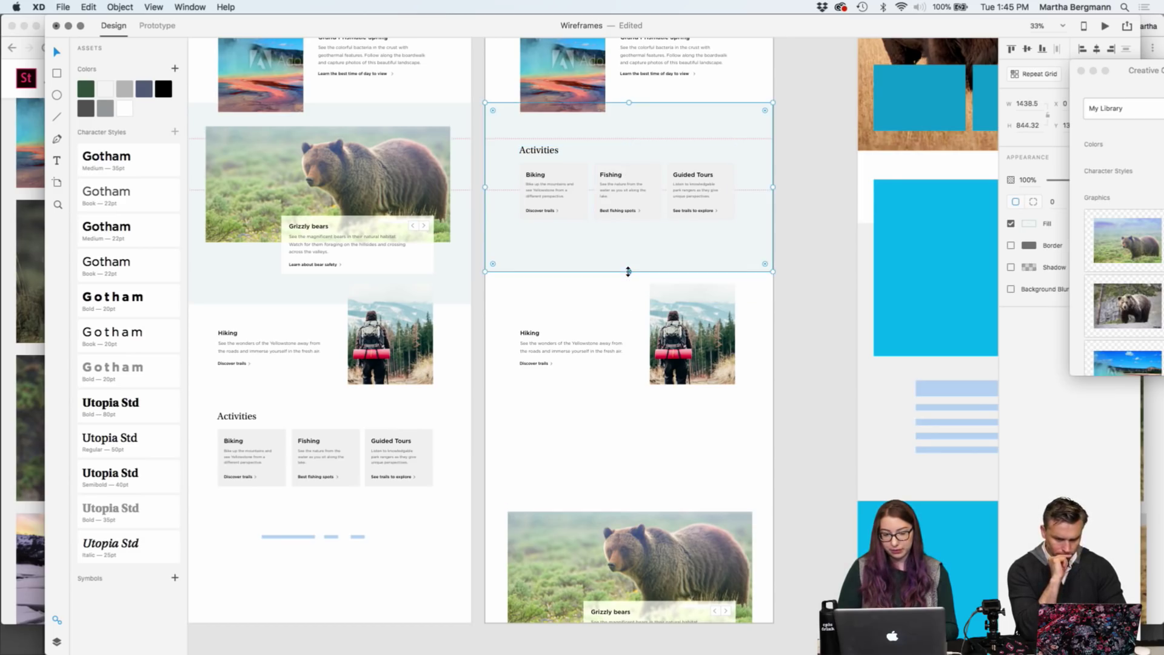
# Place the Grizzly bears group directly below Activities, overlapping the blue band's lower edge, with the Hiking section beneath it.
pyautogui.moveTo(765, 432)
pyautogui.mouseDown()
pyautogui.moveTo(532, 352)
pyautogui.moveTo(532, 445)
pyautogui.mouseUp()
pyautogui.moveTo(707, 576); pyautogui.dragTo(707, 310)
pyautogui.click(754, 514)
pyautogui.moveTo(753, 515); pyautogui.dragTo(517, 377)
pyautogui.moveTo(691, 436); pyautogui.dragTo(692, 472)
pyautogui.click(737, 464)
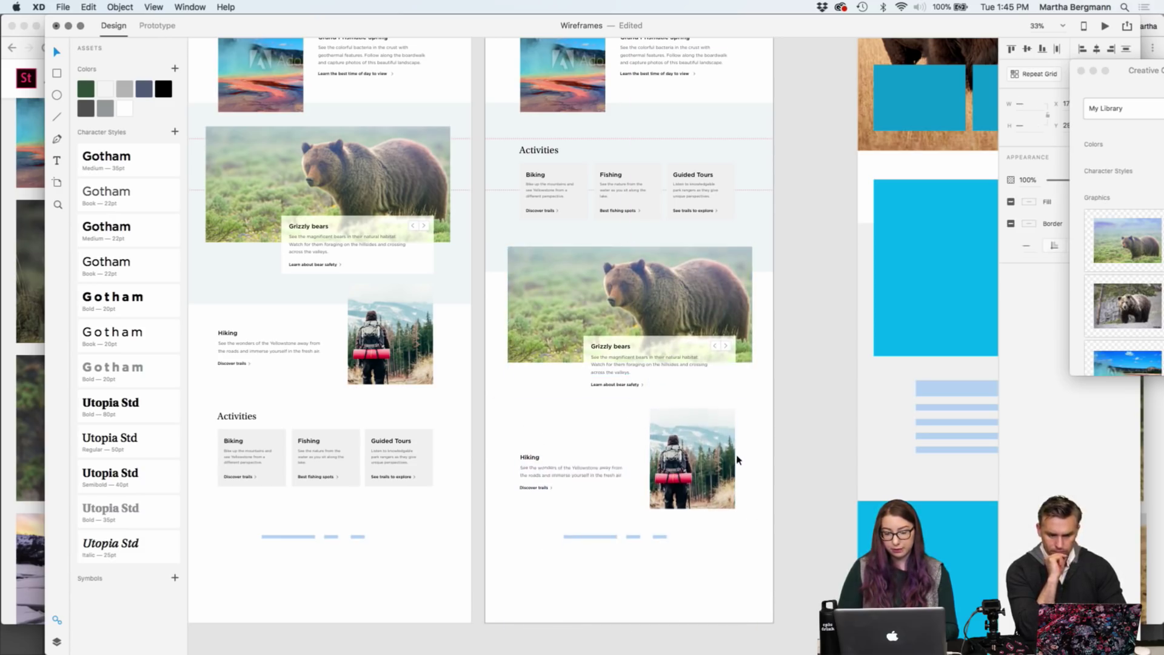
# Set the fill of the three Activities card backgrounds on the duplicated artboard to white, #FFFFFF.
pyautogui.scroll(2, 785, 456)
pyautogui.scroll(4, 701, 325)
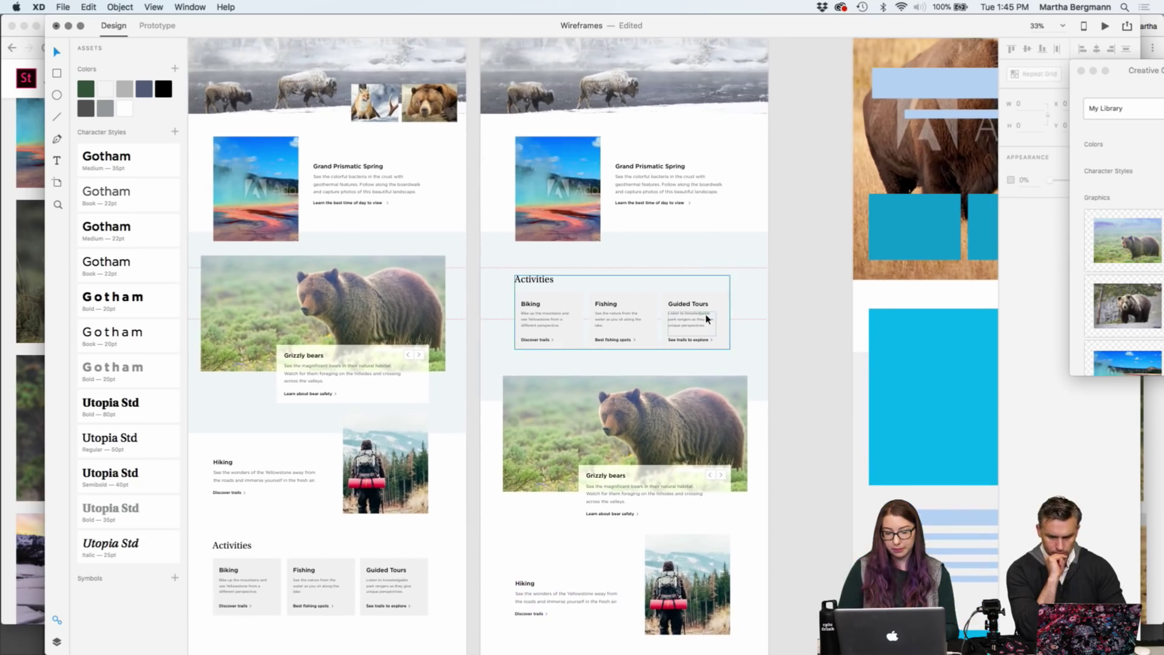
pyautogui.scroll(-2, 707, 317)
pyautogui.scroll(4, 707, 317)
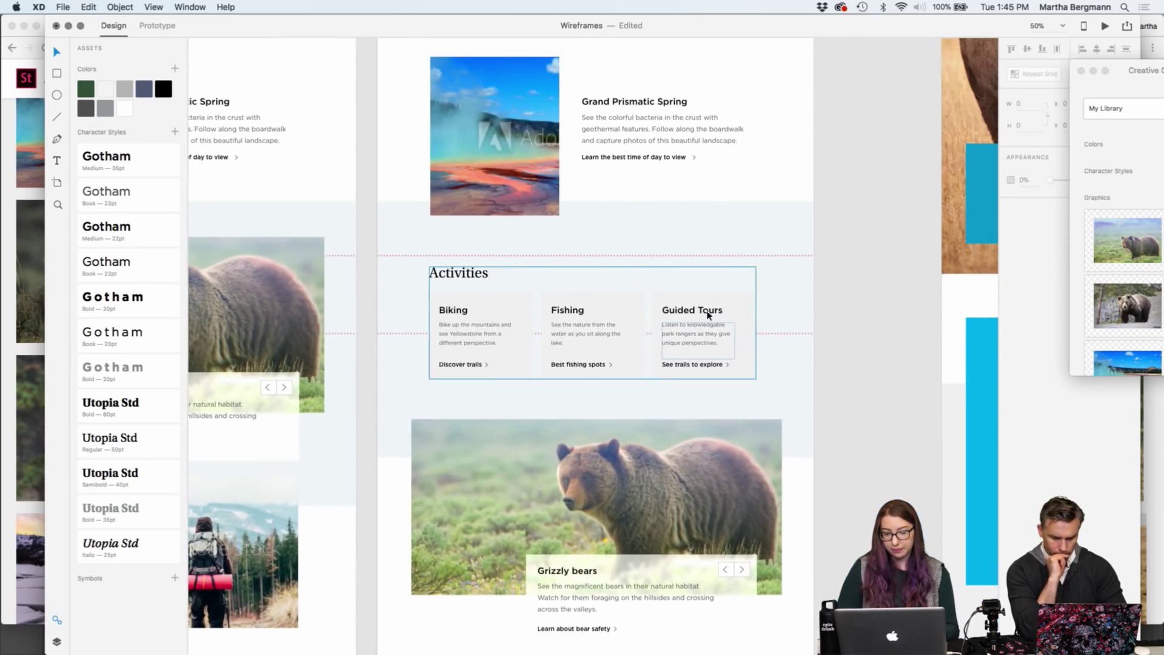
pyautogui.doubleClick(720, 298)
pyautogui.press('Escape')
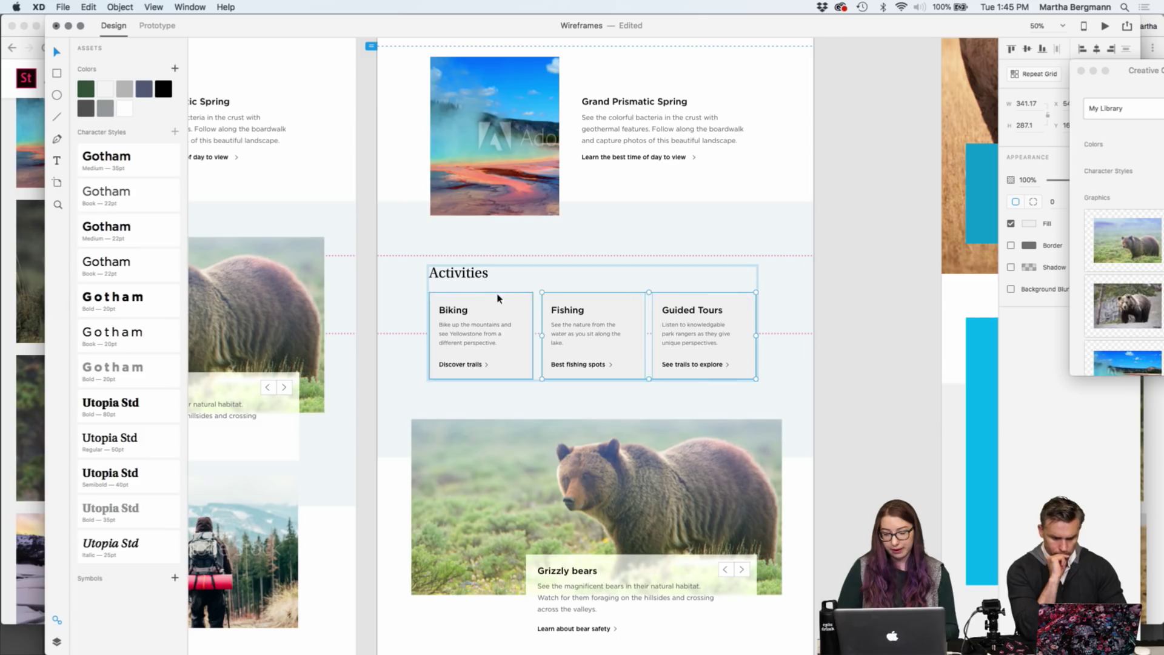
pyautogui.click(1028, 224)
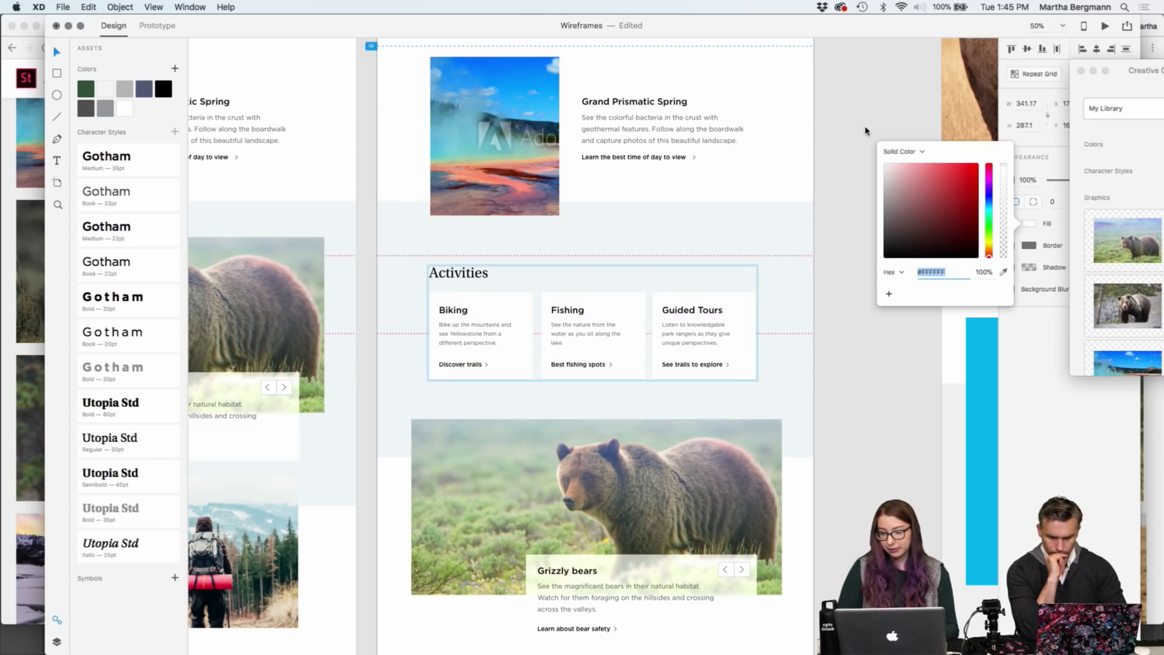
pyautogui.click(842, 112)
# Add a shadow with a blur of 10 to the Activities cards, shifting the window to expose the shadow settings.
pyautogui.click(750, 322)
pyautogui.doubleClick(612, 308)
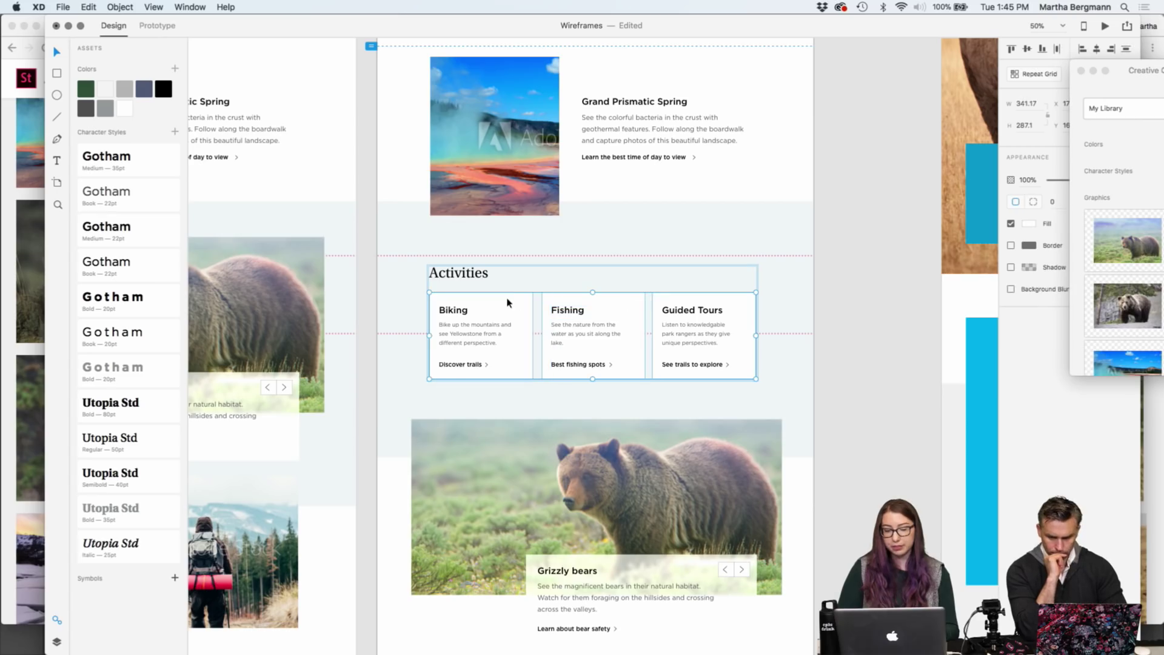
pyautogui.click(1012, 267)
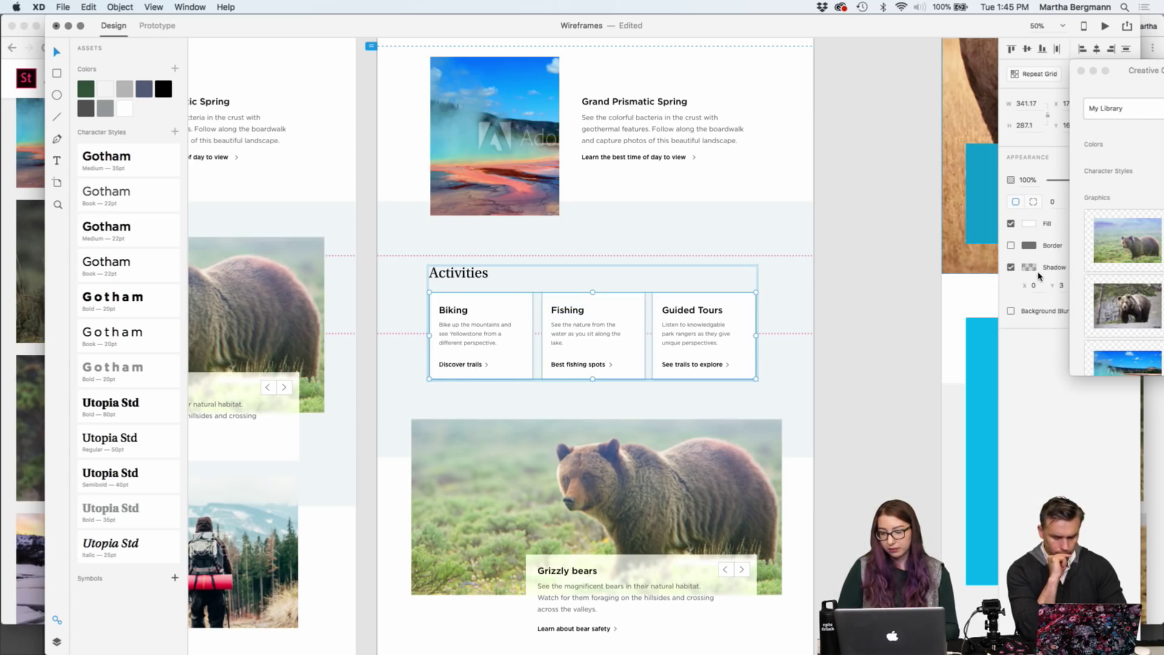
pyautogui.click(1030, 268)
pyautogui.click(978, 29)
pyautogui.moveTo(977, 29); pyautogui.dragTo(932, 27)
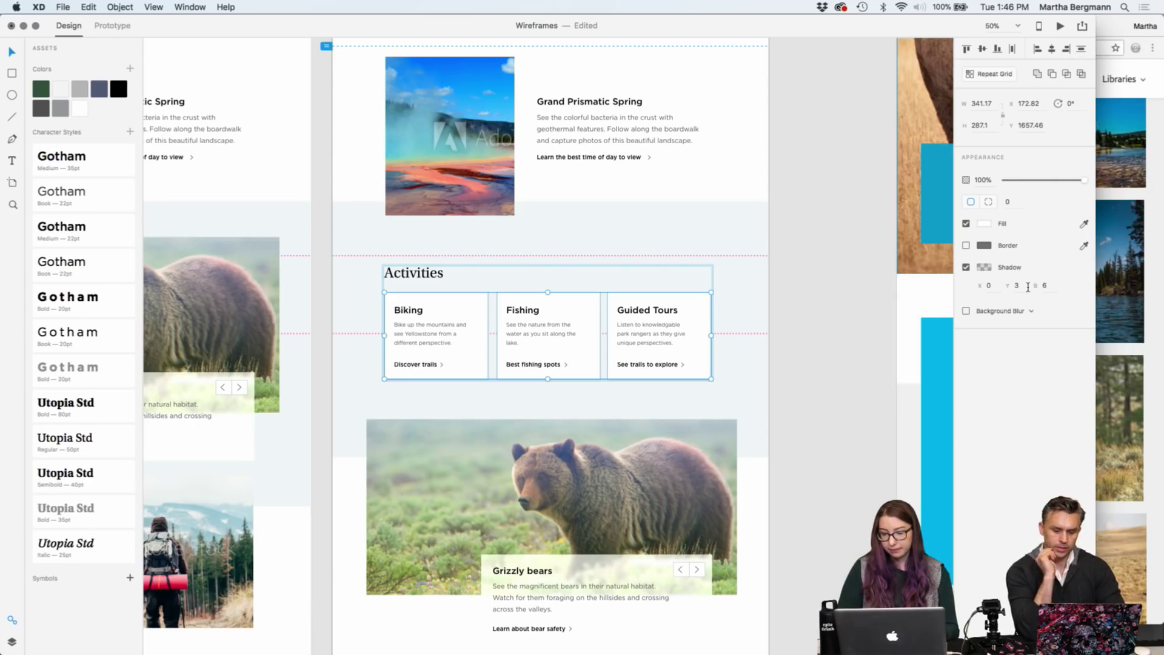
pyautogui.write('10')
pyautogui.press('Return')
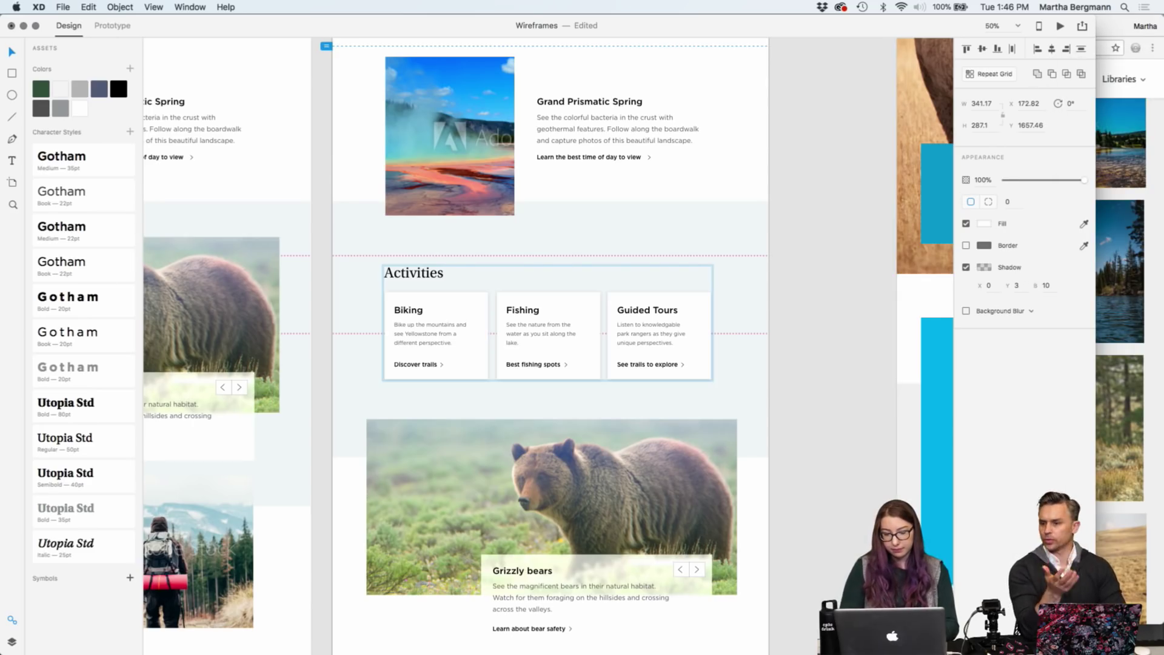
# Set the opacity of the Activities cards' black shadow to 13%.
pyautogui.click(855, 363)
pyautogui.click(700, 295)
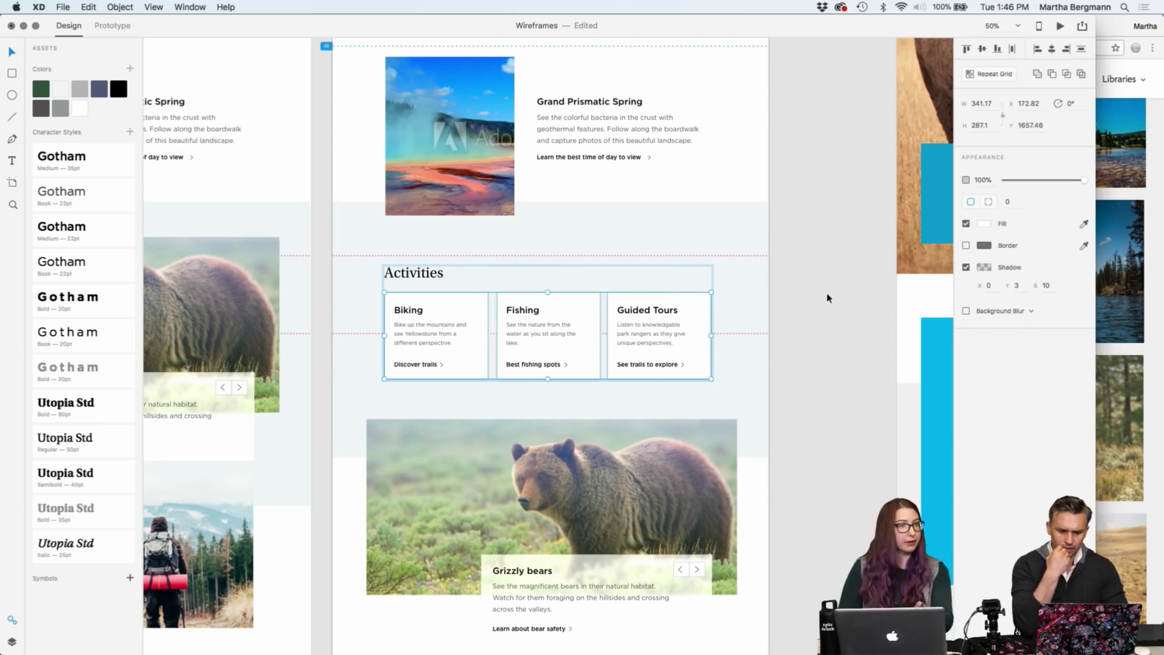
pyautogui.click(984, 267)
pyautogui.moveTo(959, 283); pyautogui.dragTo(960, 287)
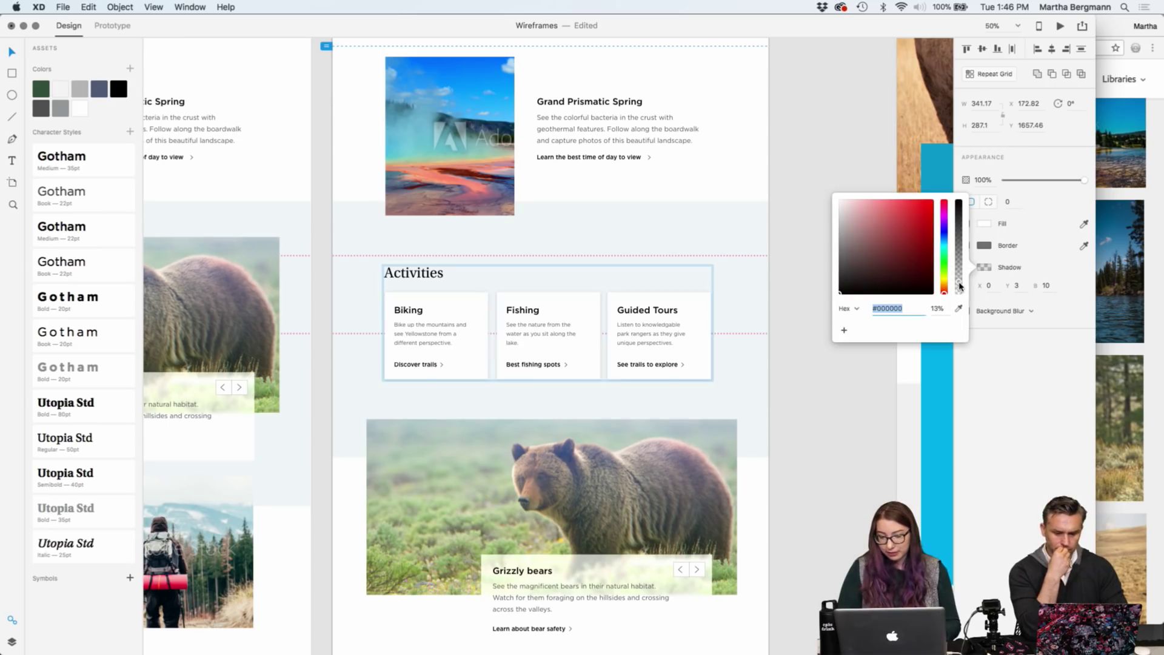
pyautogui.click(873, 395)
# Remove the pair of horizontal guide lines crossing the Activities section of the duplicated artboard.
pyautogui.scroll(-2, 829, 376)
pyautogui.scroll(-1, 828, 377)
pyautogui.click(745, 282)
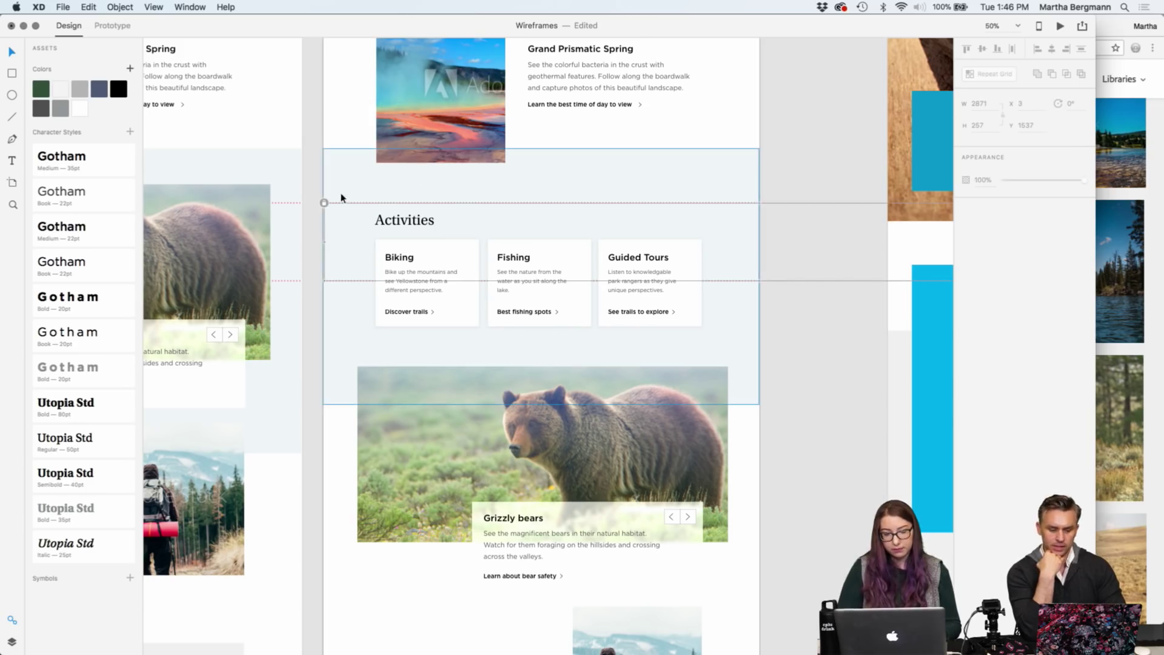
pyautogui.click(322, 203)
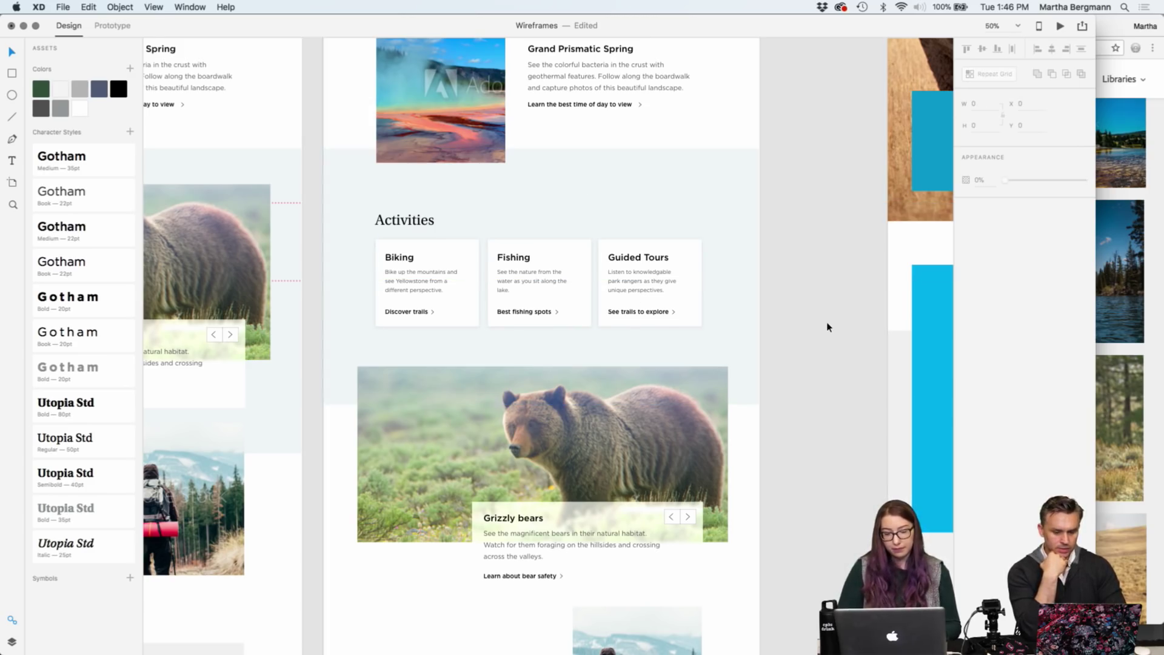
# Compare the duplicated Home artboard with the original at the hero image, and review its layout down to the Hiking section.
pyautogui.scroll(5, 828, 327)
pyautogui.scroll(3, 829, 327)
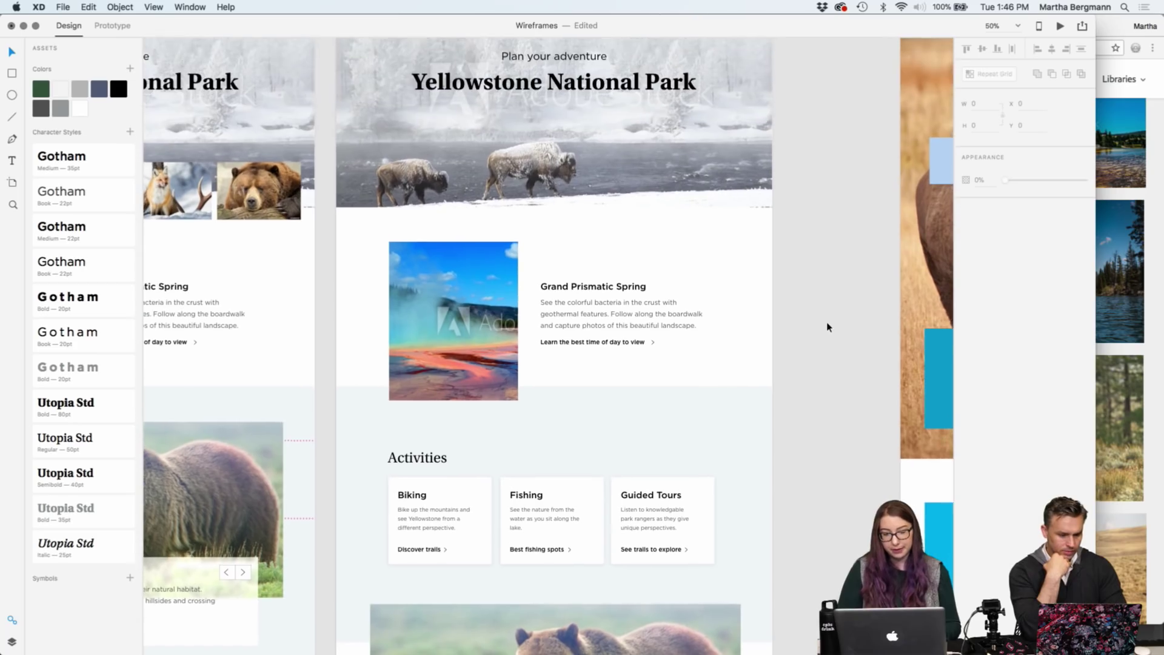
pyautogui.scroll(2, 828, 327)
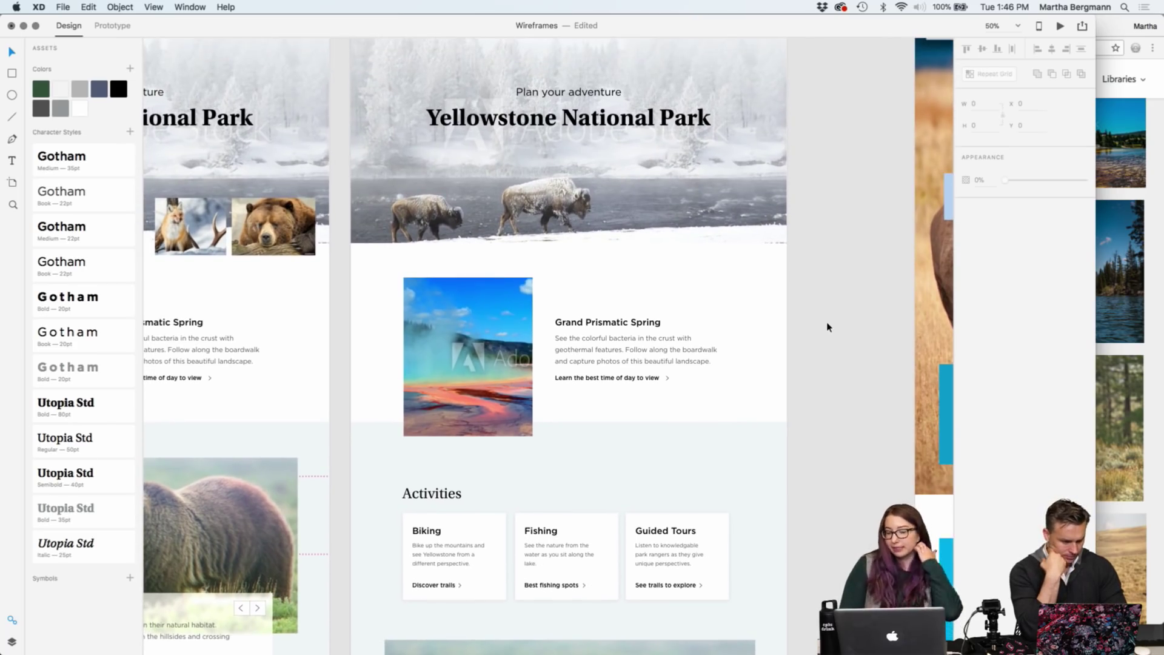
pyautogui.hscroll(-10, 828, 327)
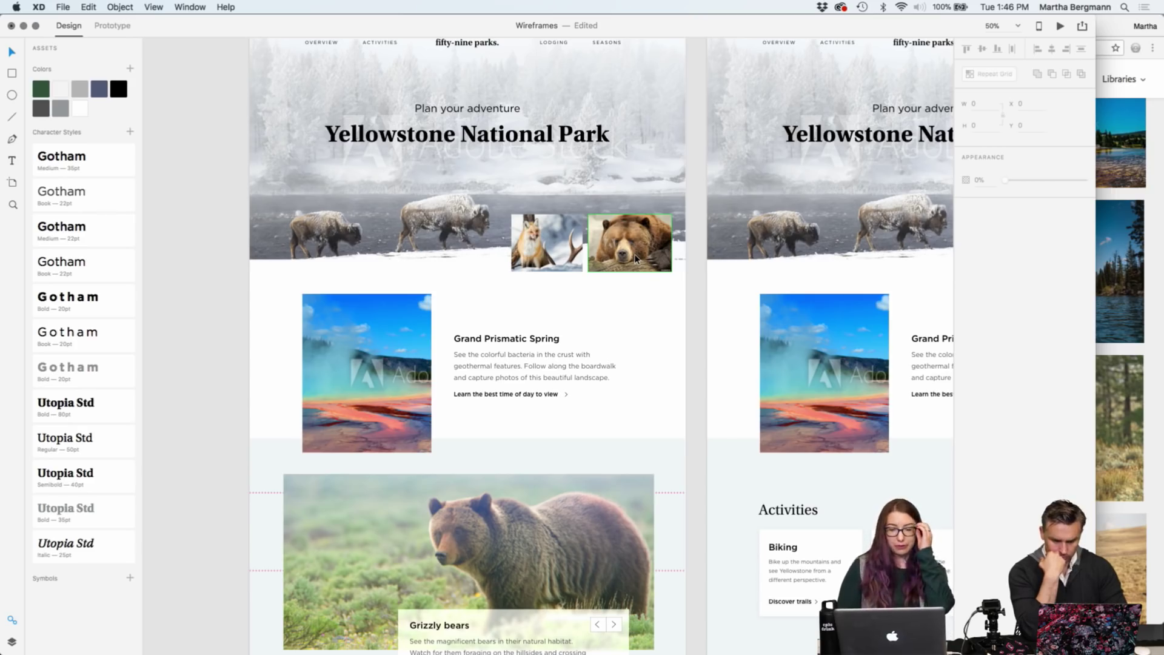
pyautogui.hscroll(10, 636, 258)
pyautogui.scroll(-2, 635, 259)
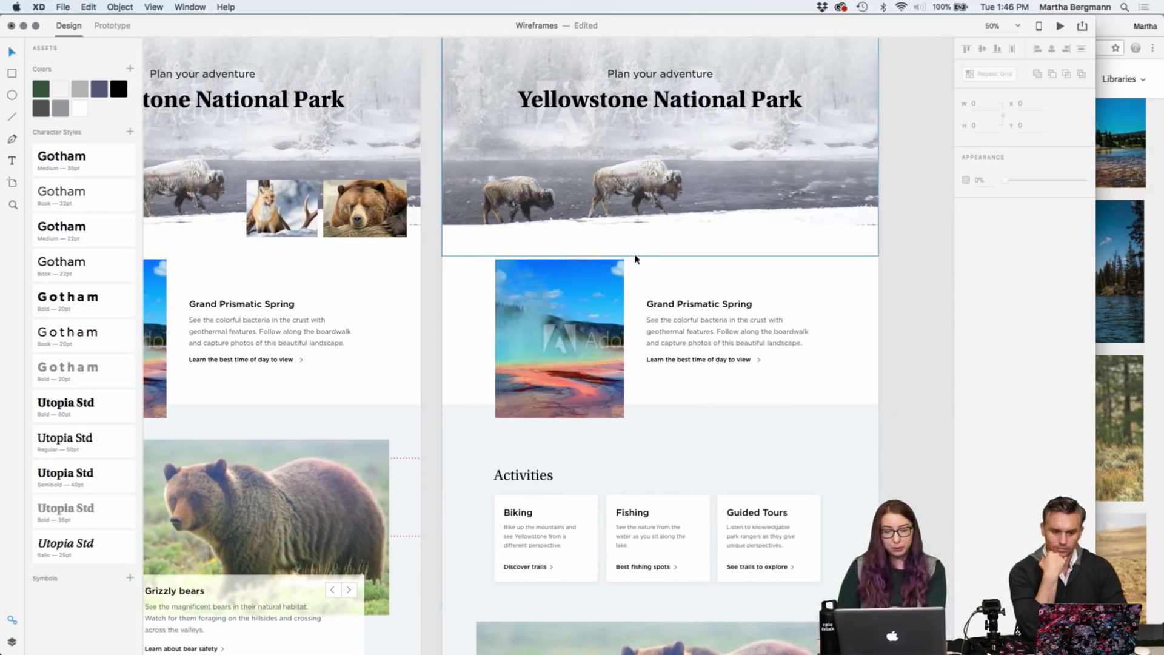
pyautogui.hscroll(3, 889, 226)
pyautogui.scroll(-3, 792, 447)
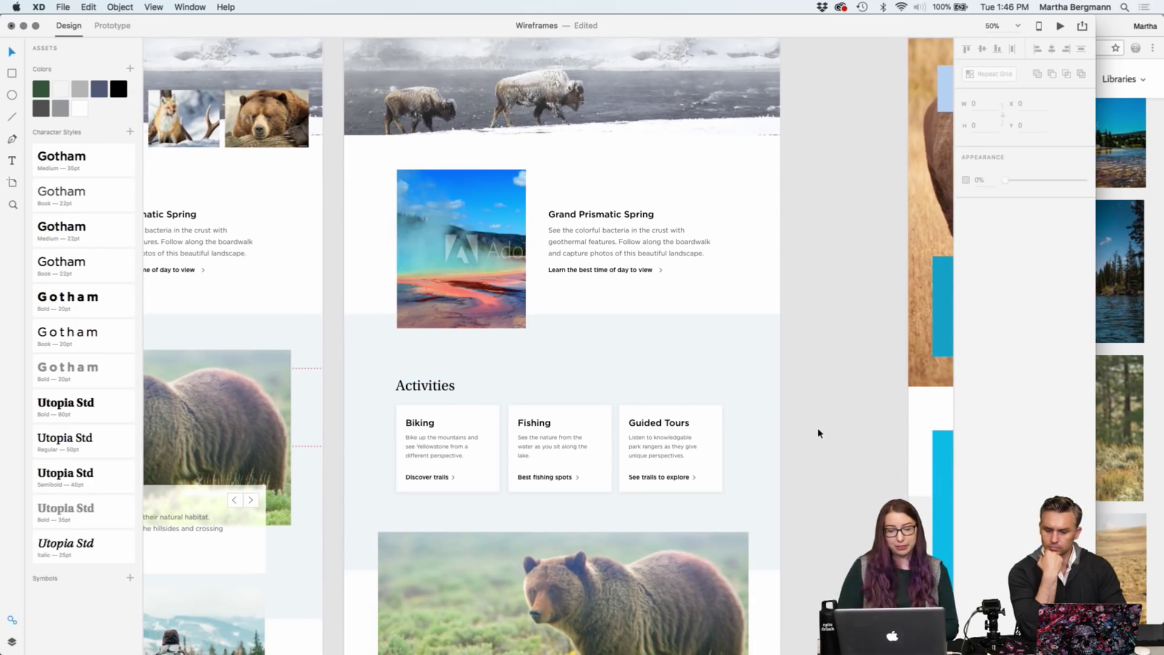
pyautogui.scroll(-4, 818, 434)
pyautogui.scroll(-9, 818, 434)
pyautogui.hscroll(-1, 819, 434)
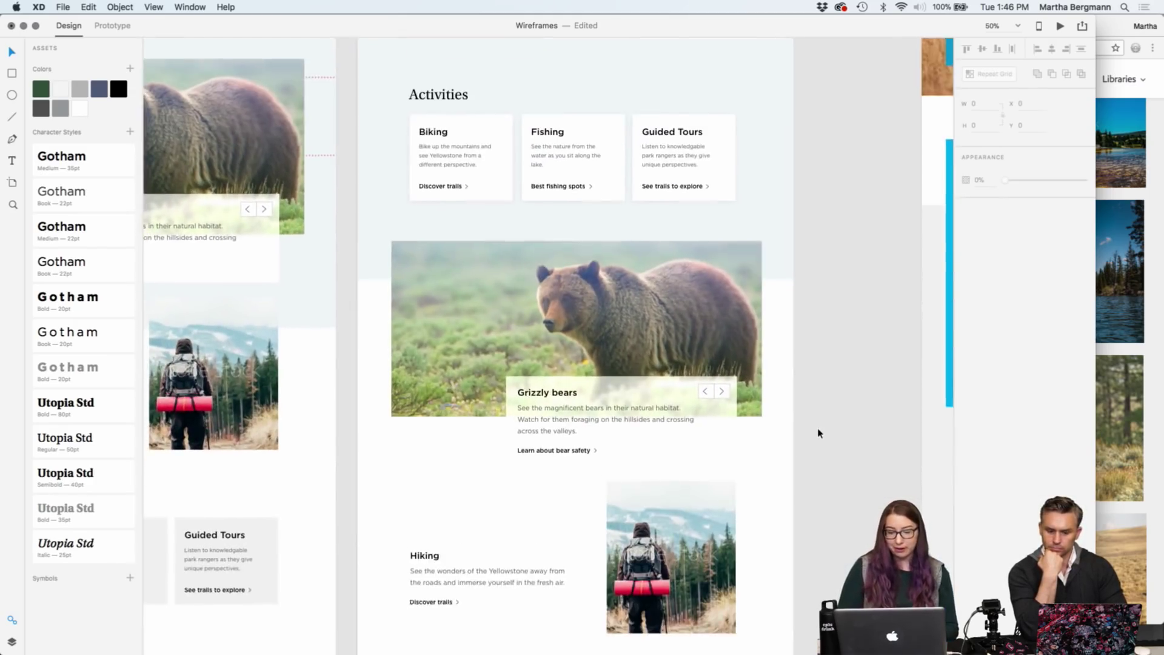
pyautogui.scroll(-4, 818, 433)
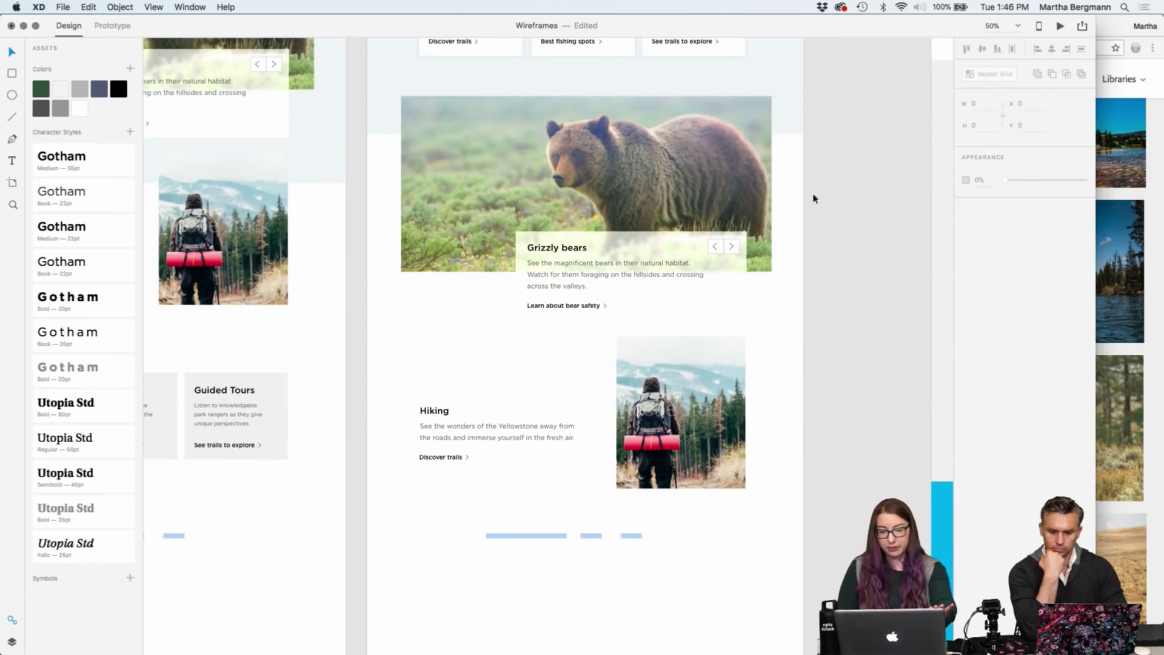
# Extend the pale blue band down to just below the Grizzly bears text card, to a height of about 1494.
pyautogui.click(792, 122)
pyautogui.moveTo(583, 133); pyautogui.dragTo(576, 330)
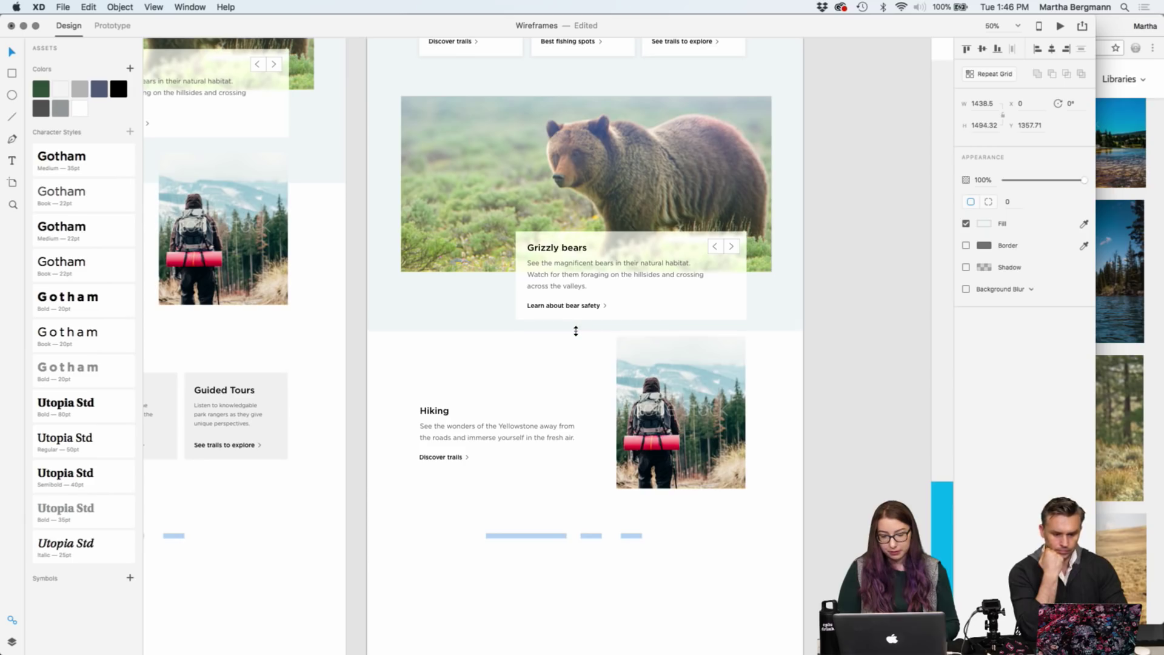
pyautogui.click(776, 470)
pyautogui.click(544, 329)
pyautogui.moveTo(583, 331)
pyautogui.mouseDown()
pyautogui.moveTo(583, 367)
pyautogui.moveTo(587, 330)
pyautogui.mouseUp()
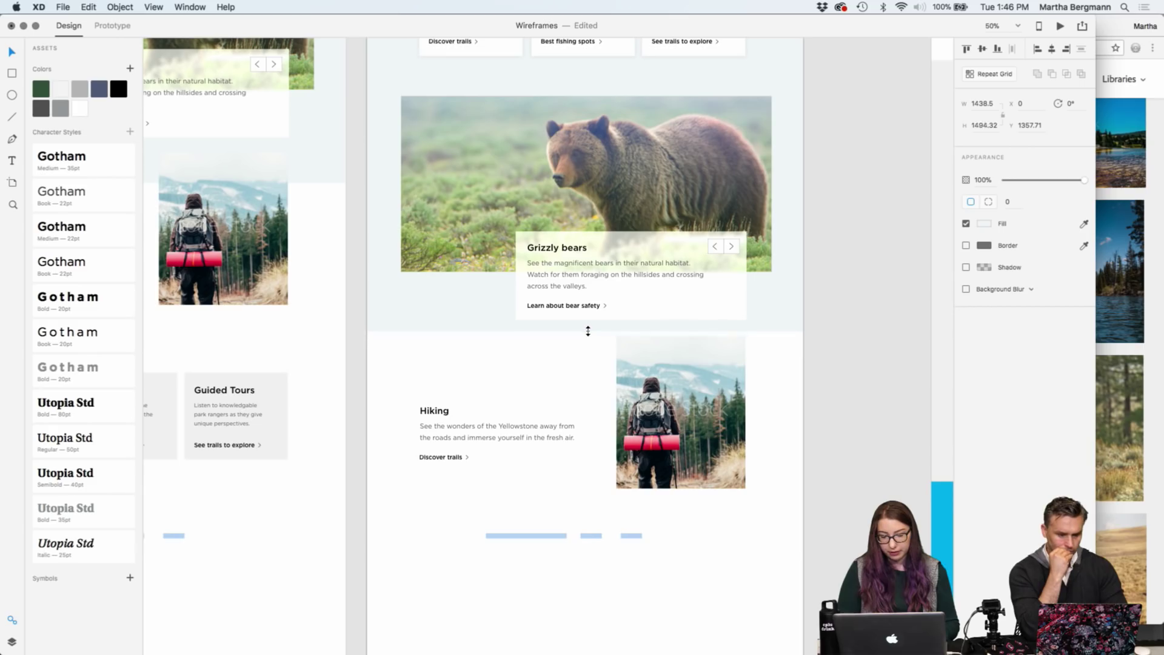
# Move the Hiking section and footer bars down until the gap below Grizzly bears matches the gap above its photo.
pyautogui.click(774, 503)
pyautogui.moveTo(763, 583); pyautogui.dragTo(409, 388)
pyautogui.moveTo(679, 383); pyautogui.dragTo(679, 407)
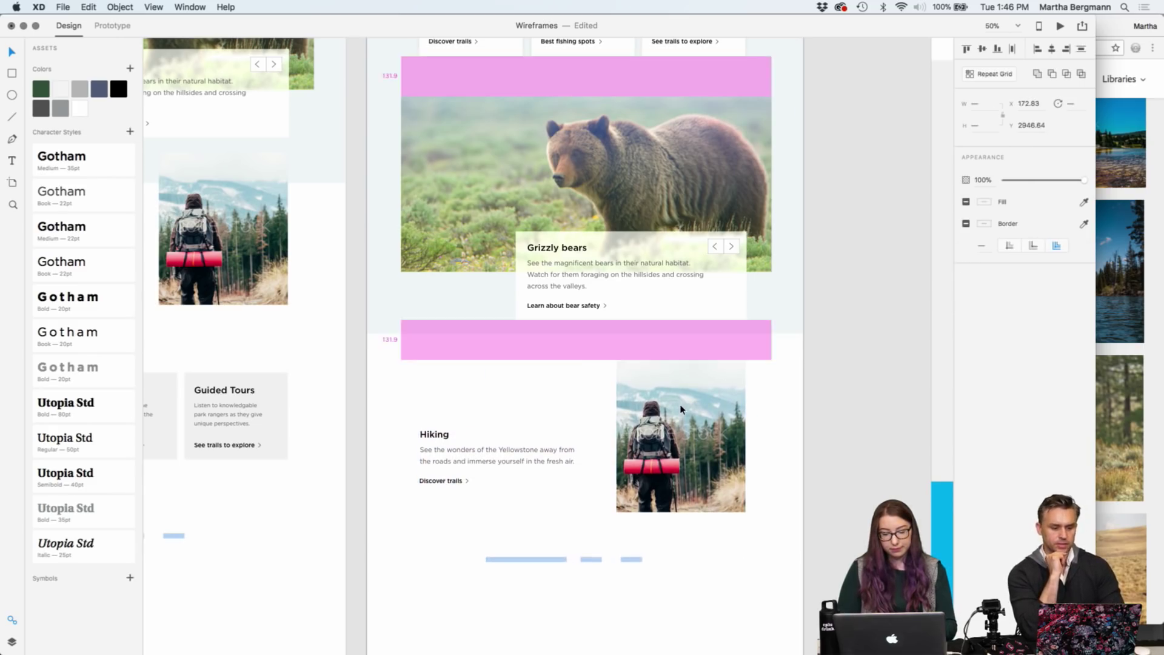
pyautogui.click(835, 399)
pyautogui.scroll(1, 835, 399)
pyautogui.scroll(4, 835, 399)
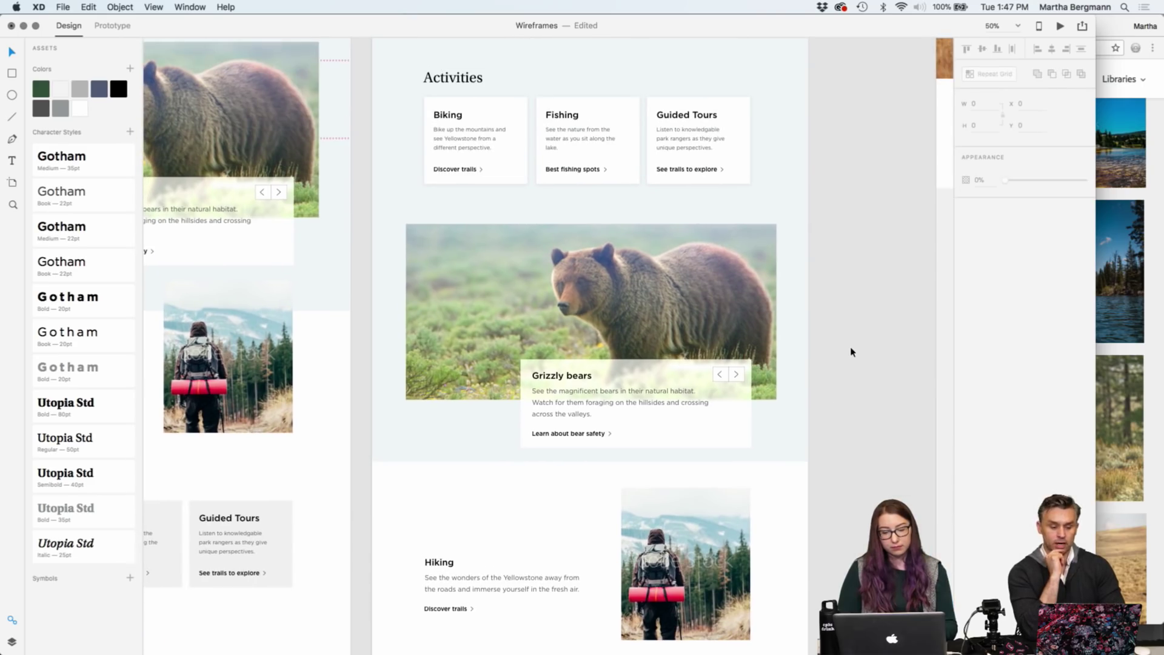
# Move the Home - 60px artboard to the other side of the Home - 1440px artboards, just below the photo mood board.
pyautogui.press('super+minus')
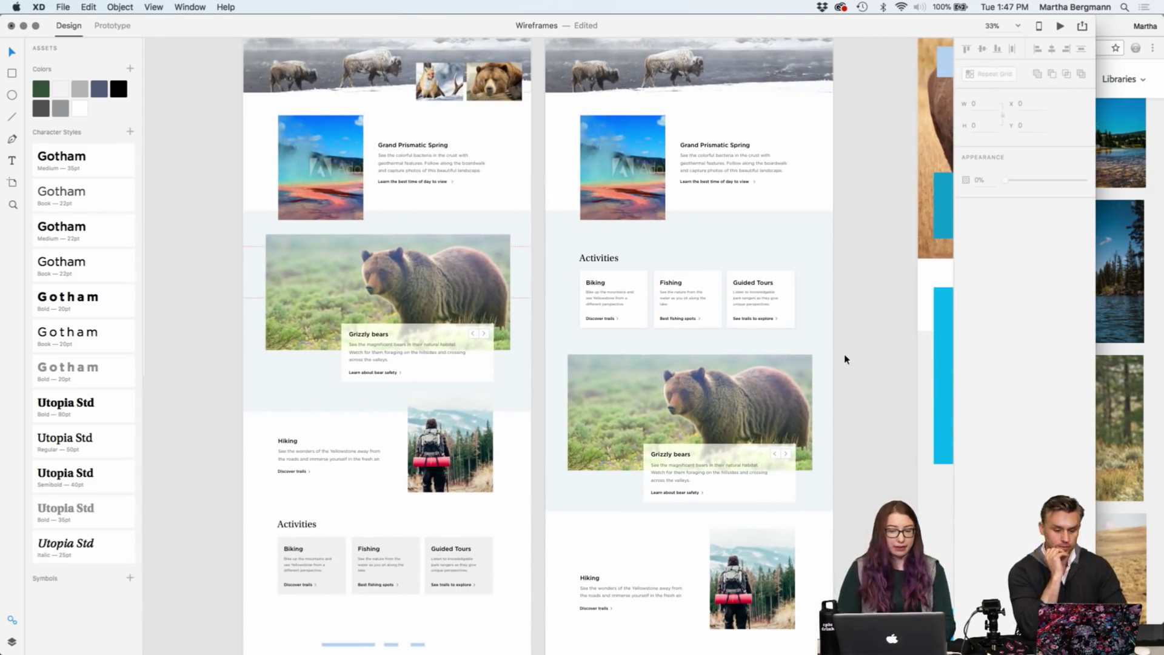
pyautogui.scroll(3, 845, 359)
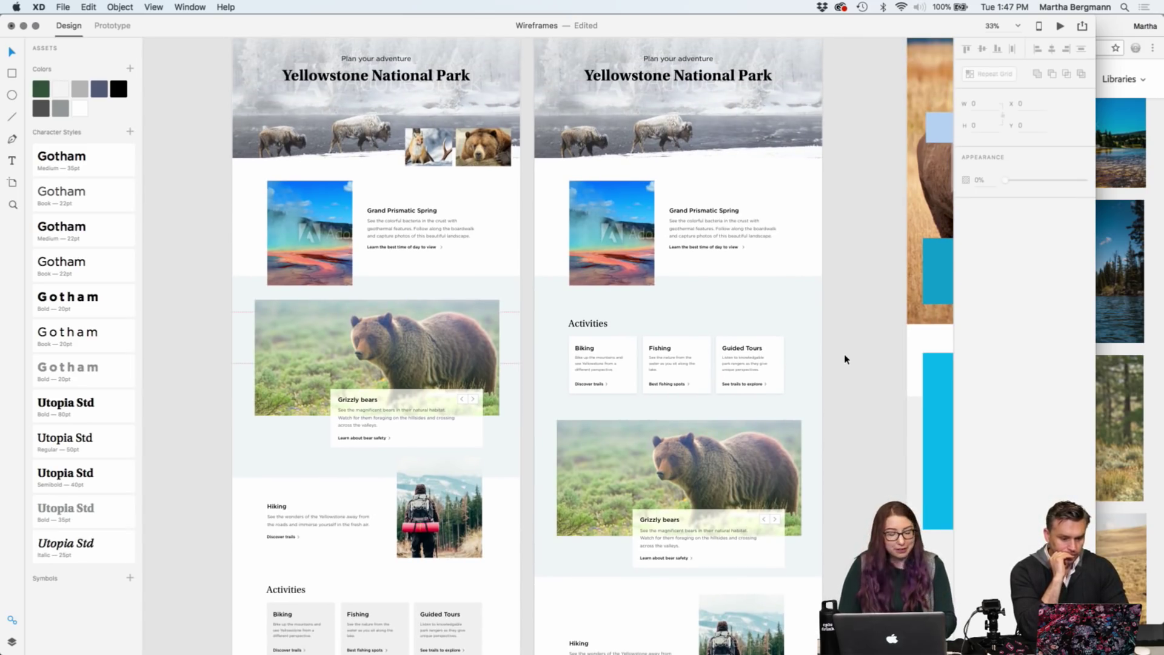
pyautogui.press('super+minus')
pyautogui.press('super+minus')
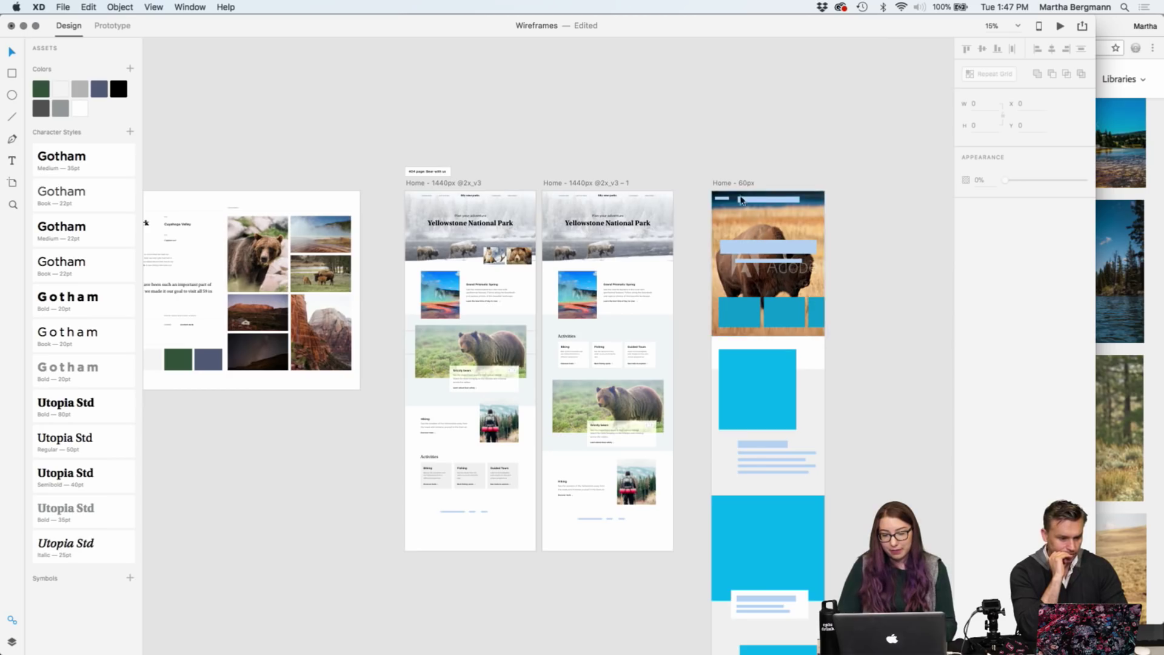
pyautogui.moveTo(741, 183); pyautogui.dragTo(218, 409)
pyautogui.hscroll(-5, 224, 587)
pyautogui.press('super+plus')
pyautogui.press('super+plus')
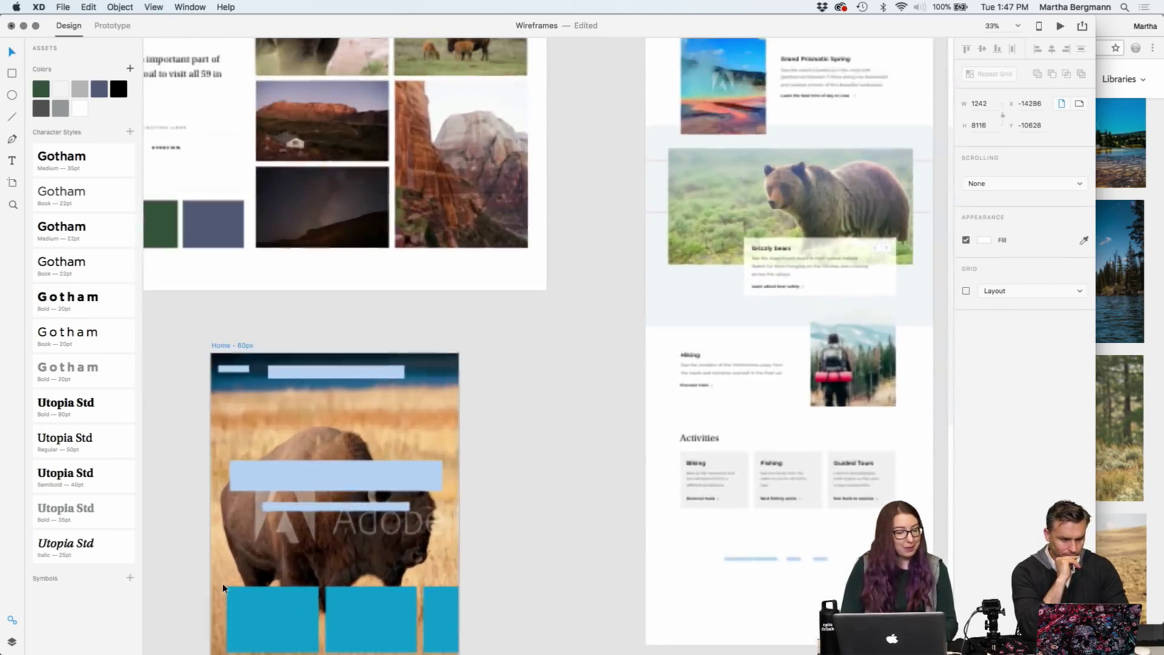
pyautogui.scroll(-5, 224, 587)
pyautogui.scroll(5, 512, 525)
pyautogui.hscroll(5, 512, 525)
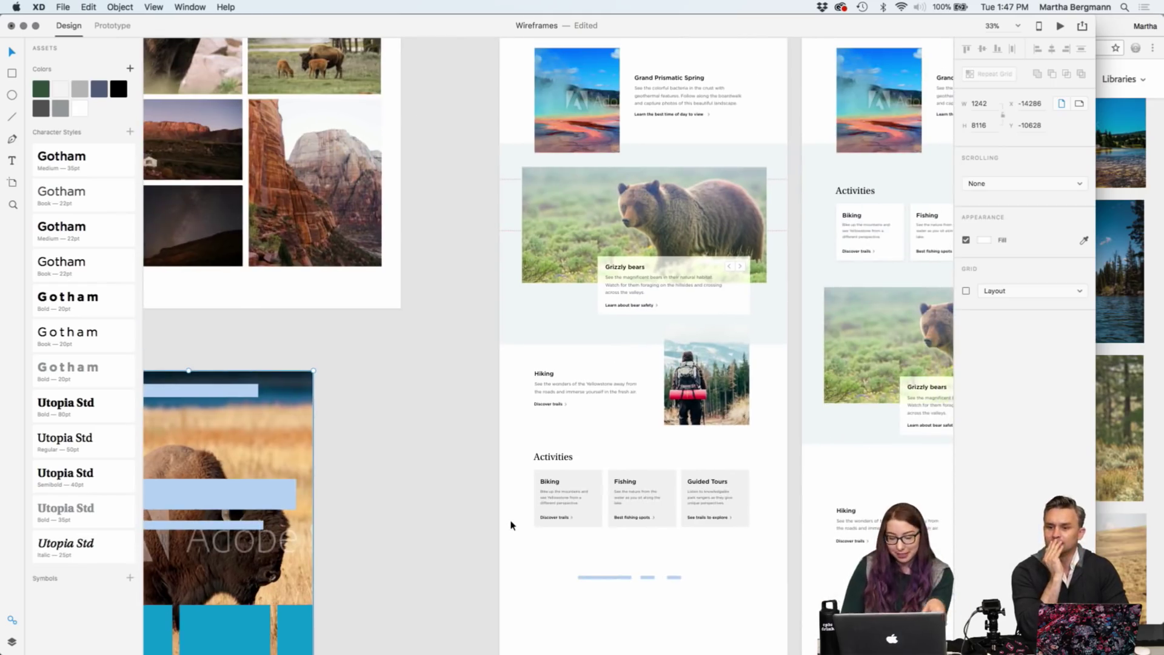
# Move the duplicated Home artboard farther right to leave a wider gap beside the original Home artboard.
pyautogui.press('super+minus')
pyautogui.hscroll(5, 875, 228)
pyautogui.scroll(2, 875, 228)
pyautogui.hscroll(2, 887, 235)
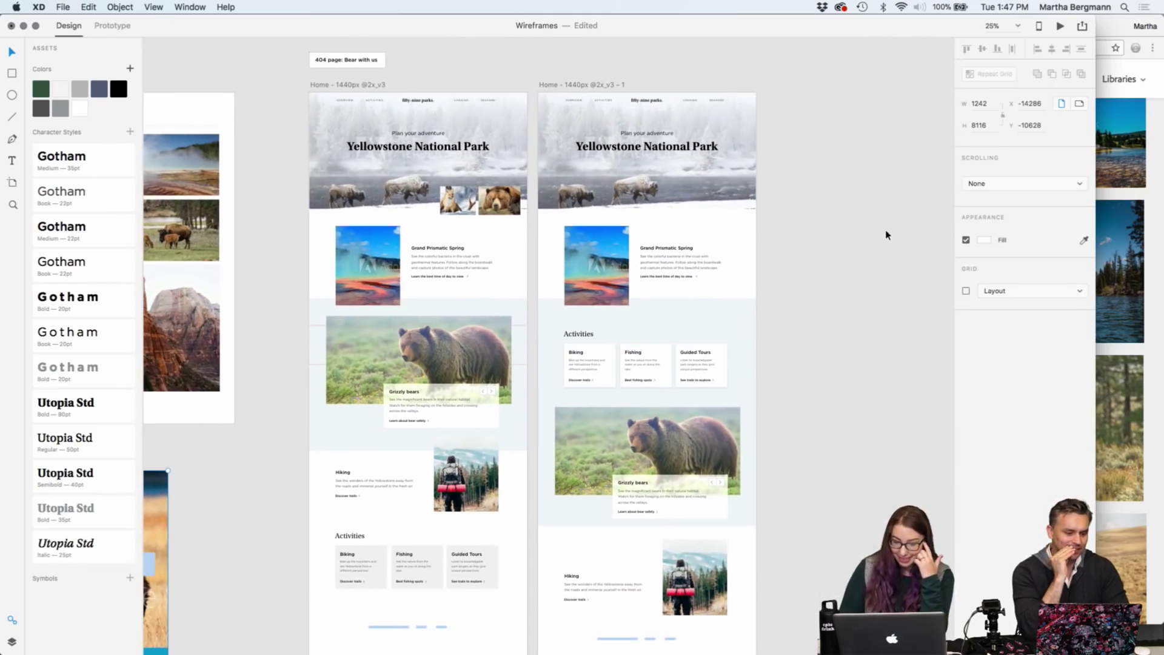
pyautogui.moveTo(592, 85); pyautogui.dragTo(685, 86)
pyautogui.click(587, 182)
# Compare the duplicated Home artboard with the original, examining the Activities and Grizzly bears sections and the hero header.
pyautogui.hscroll(5, 587, 182)
pyautogui.scroll(-2, 587, 182)
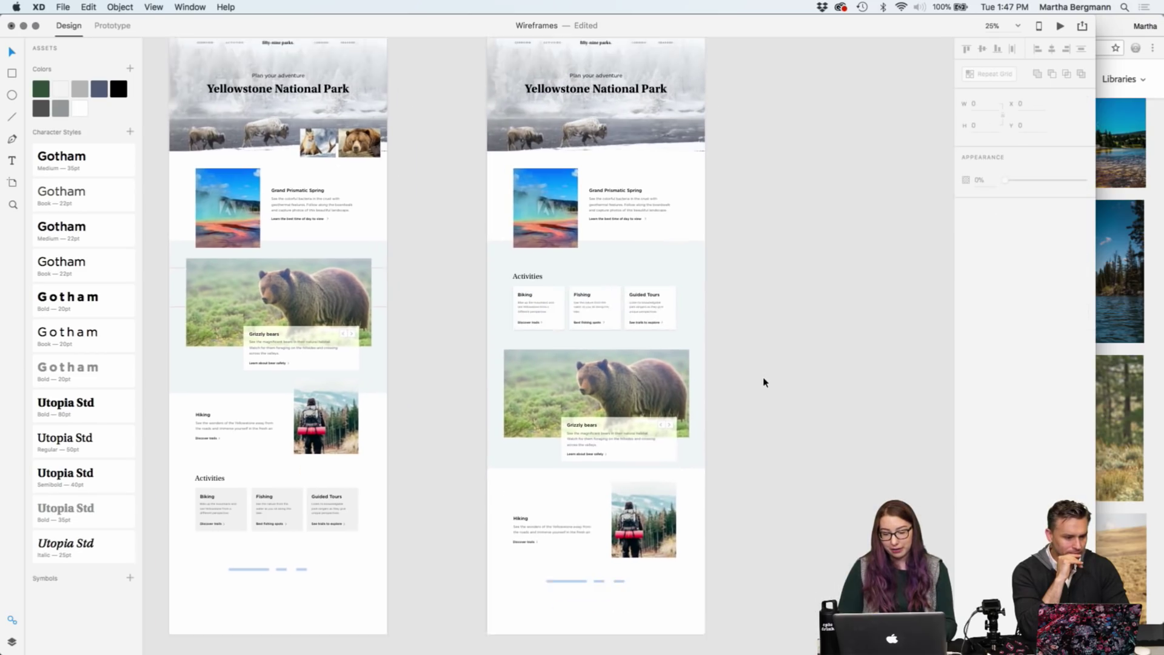
pyautogui.scroll(5, 764, 381)
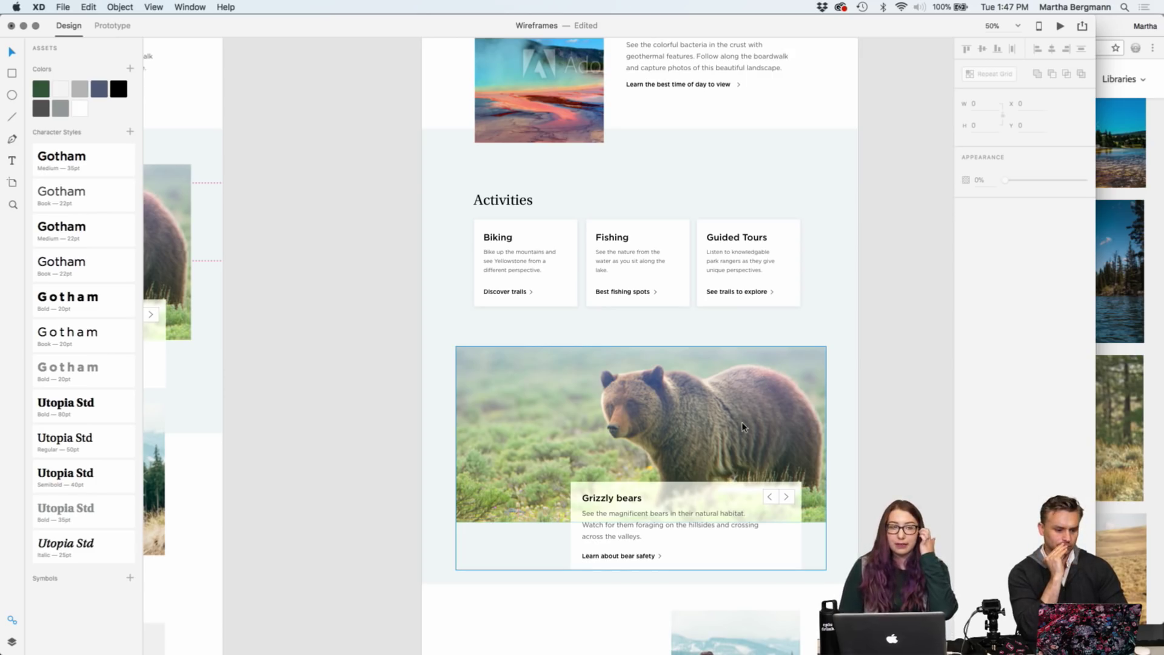
pyautogui.press('super+minus')
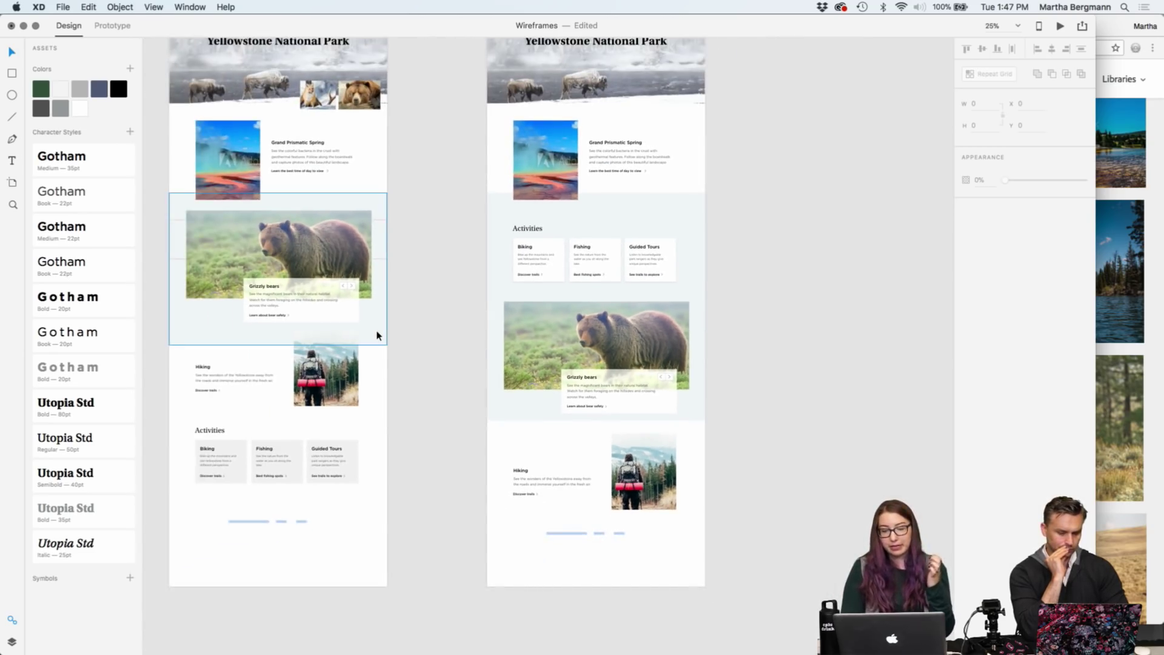
pyautogui.scroll(3, 376, 335)
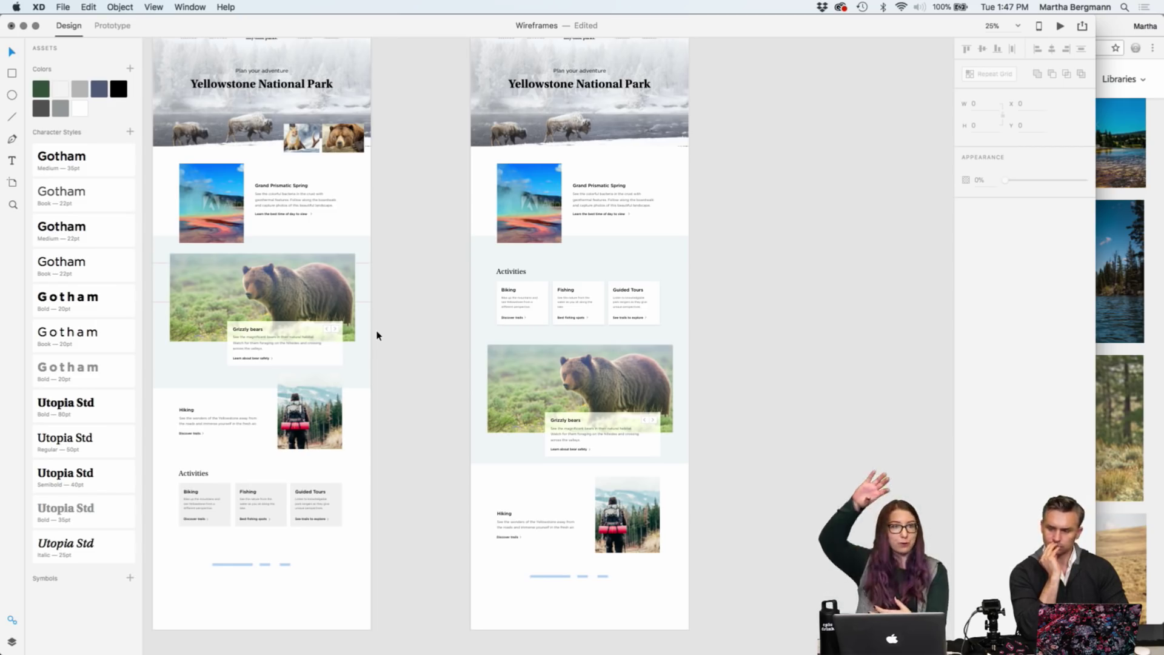
pyautogui.scroll(5, 377, 335)
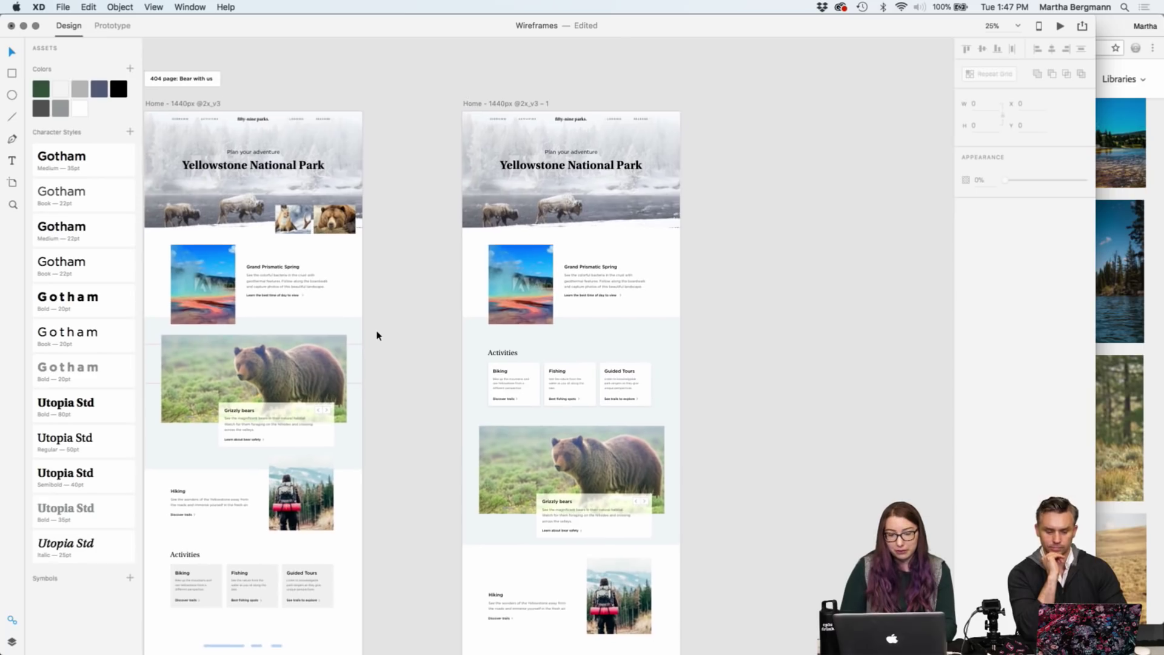
pyautogui.scroll(5, 439, 220)
pyautogui.scroll(10, 438, 219)
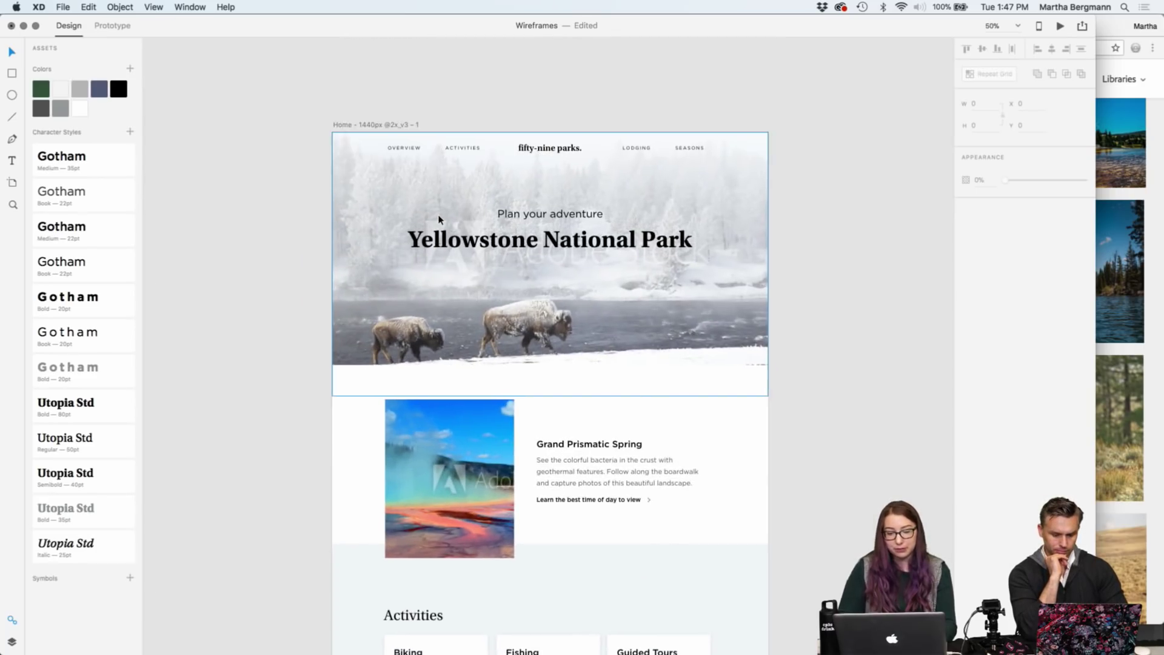
pyautogui.scroll(4, 410, 212)
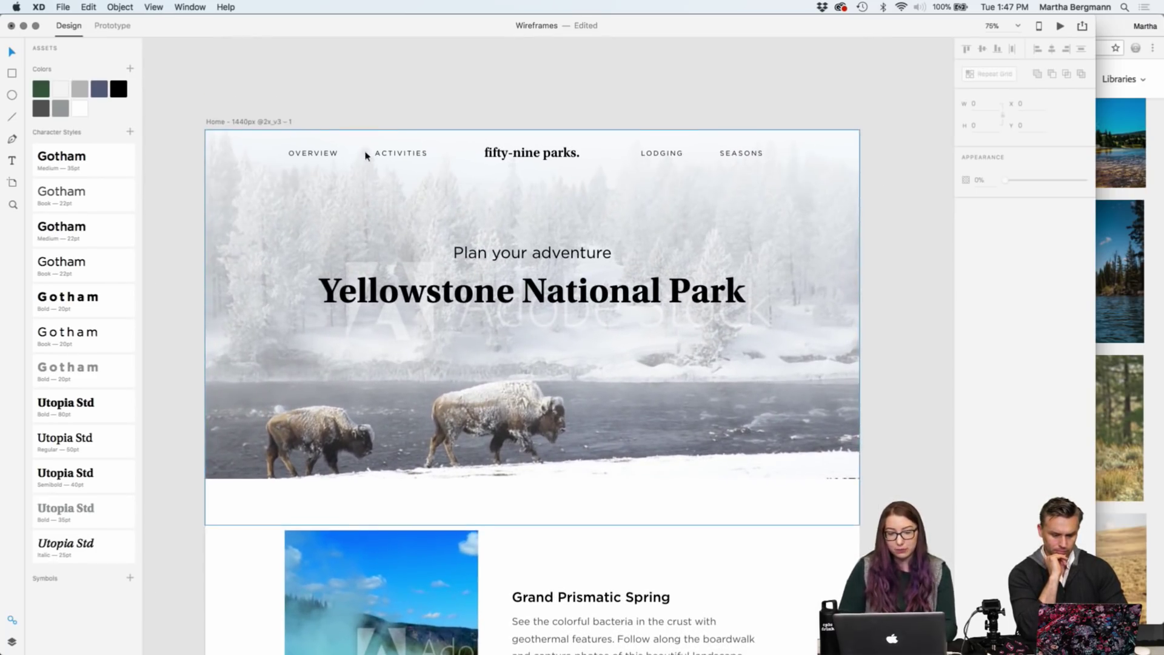
# Preview the duplicated Home artboard and enlarge the preview window to fill the screen.
pyautogui.click(260, 122)
pyautogui.click(1061, 27)
pyautogui.moveTo(873, 122); pyautogui.dragTo(1161, 4)
pyautogui.moveTo(582, 652)
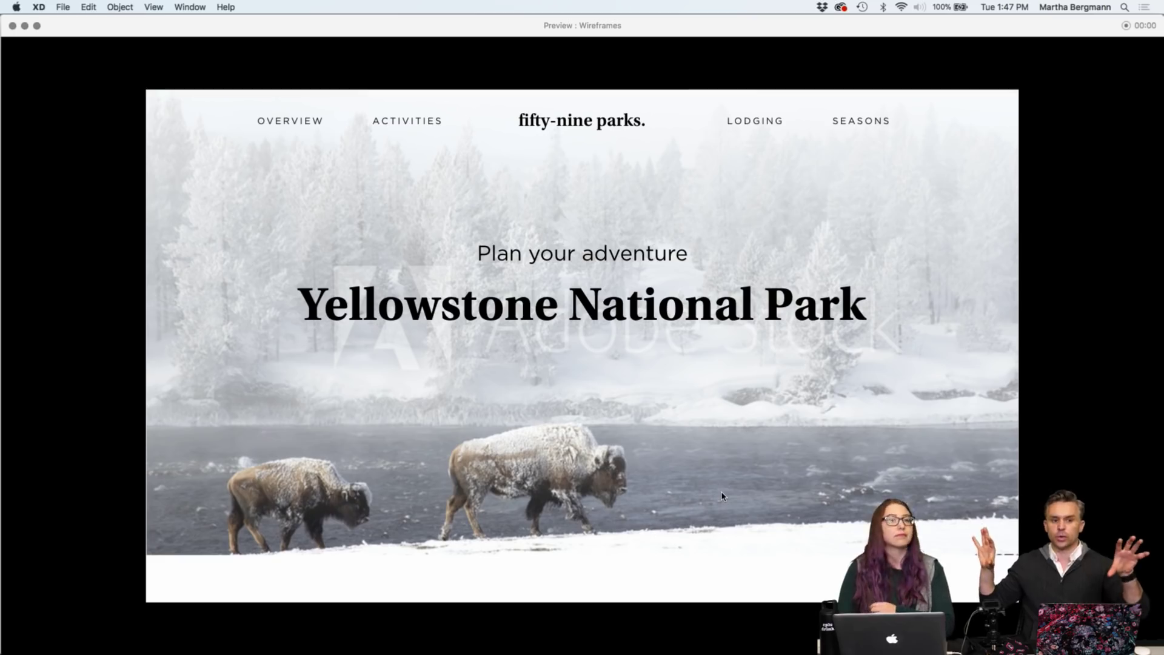
# Review the previewed page from the hero down past the Grizzly bears section and back up, and close the preview.
pyautogui.scroll(-15, 721, 495)
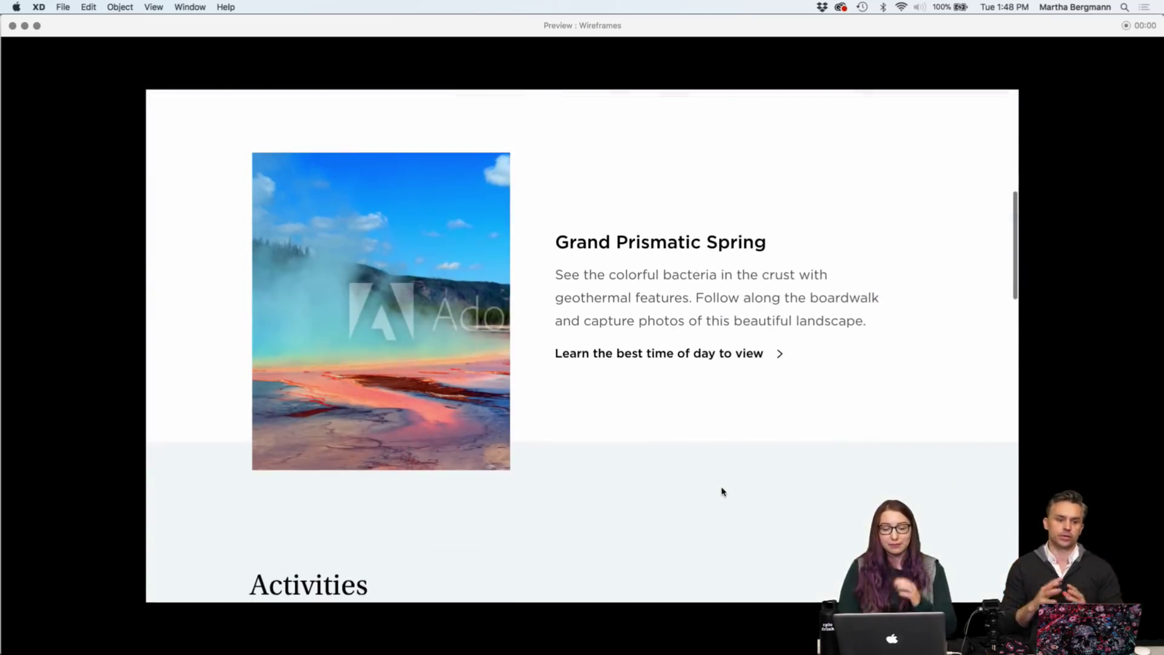
pyautogui.scroll(-10, 722, 491)
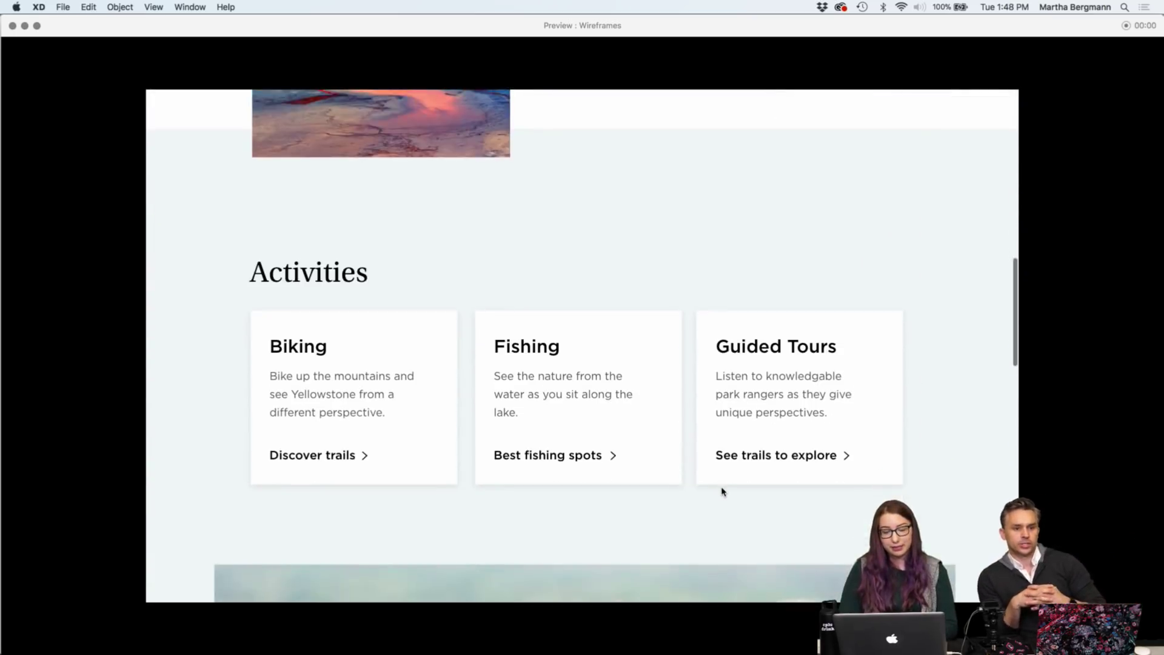
pyautogui.scroll(-3, 721, 492)
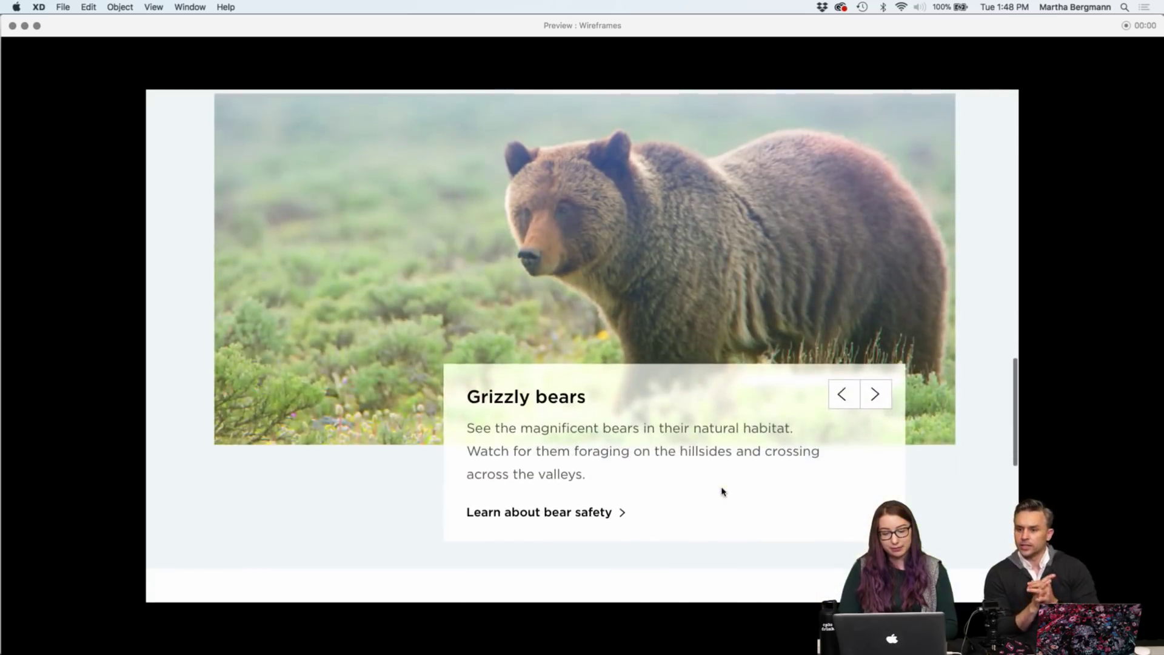
pyautogui.scroll(-5, 723, 491)
pyautogui.scroll(-6, 722, 491)
pyautogui.scroll(5, 721, 490)
pyautogui.scroll(15, 721, 491)
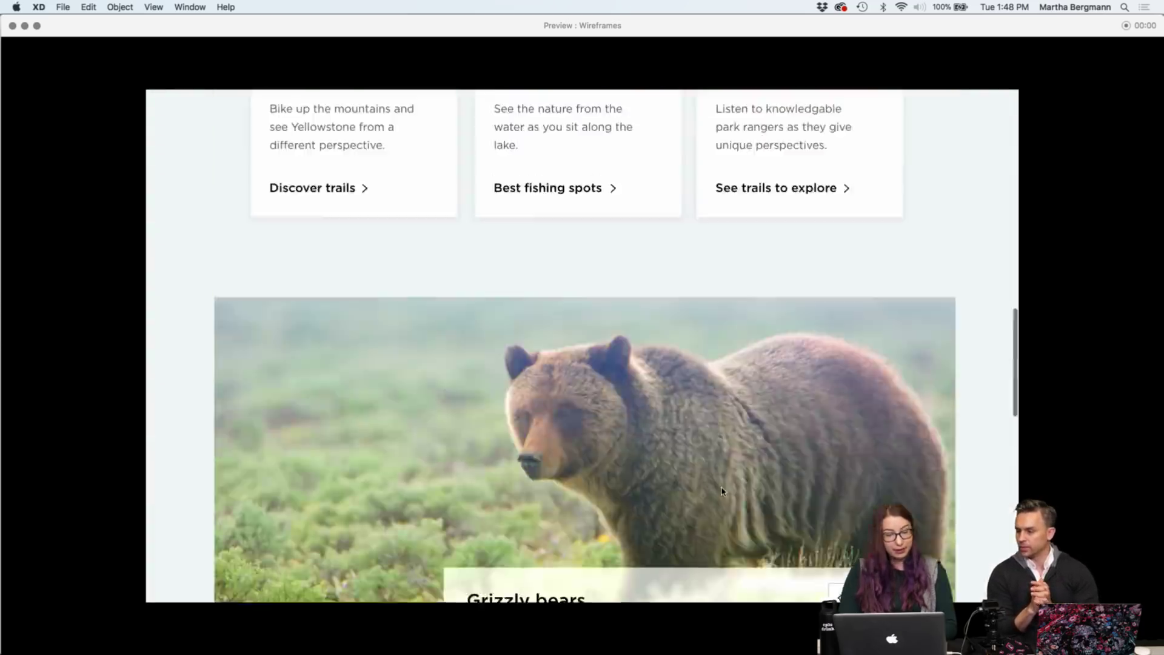
pyautogui.scroll(5, 722, 491)
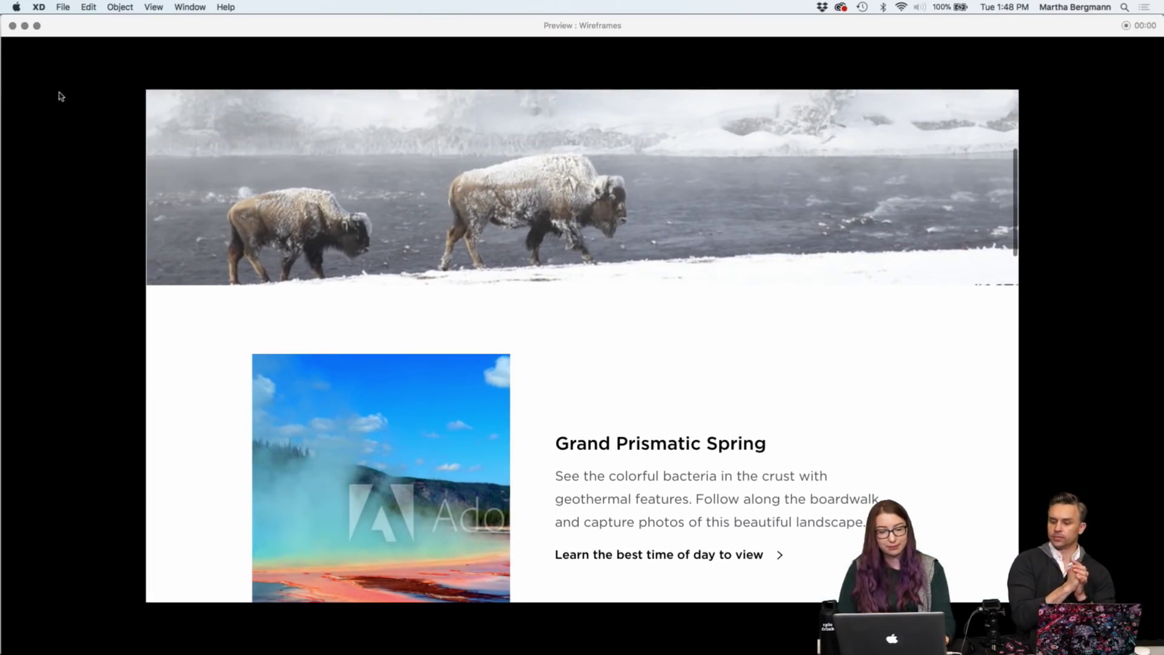
pyautogui.click(12, 26)
pyautogui.click(160, 360)
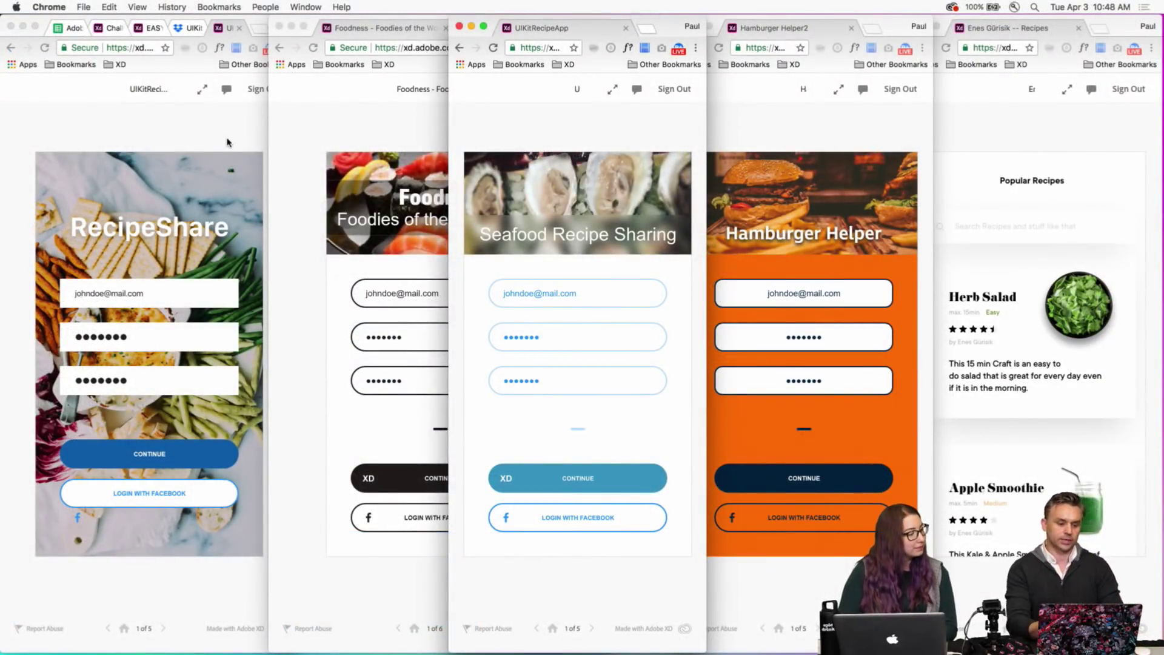
# Switch to Chrome and view the EASY Recipes and Challenge : Recipe sharing mobile app prototypes.
pyautogui.click(180, 140)
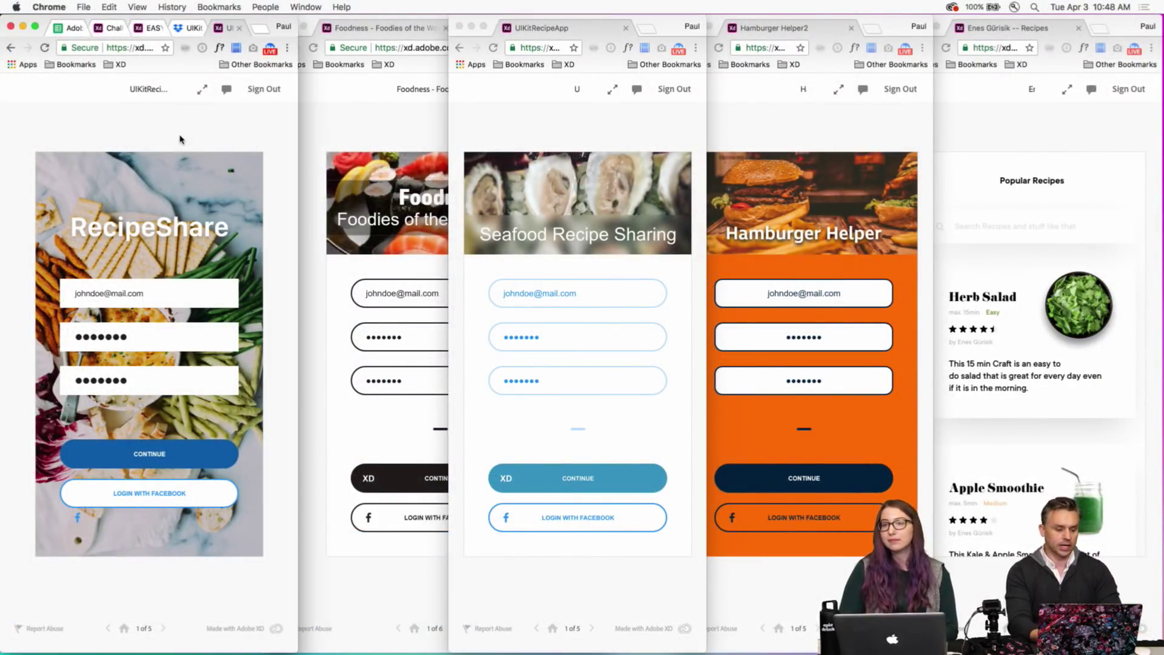
pyautogui.click(146, 29)
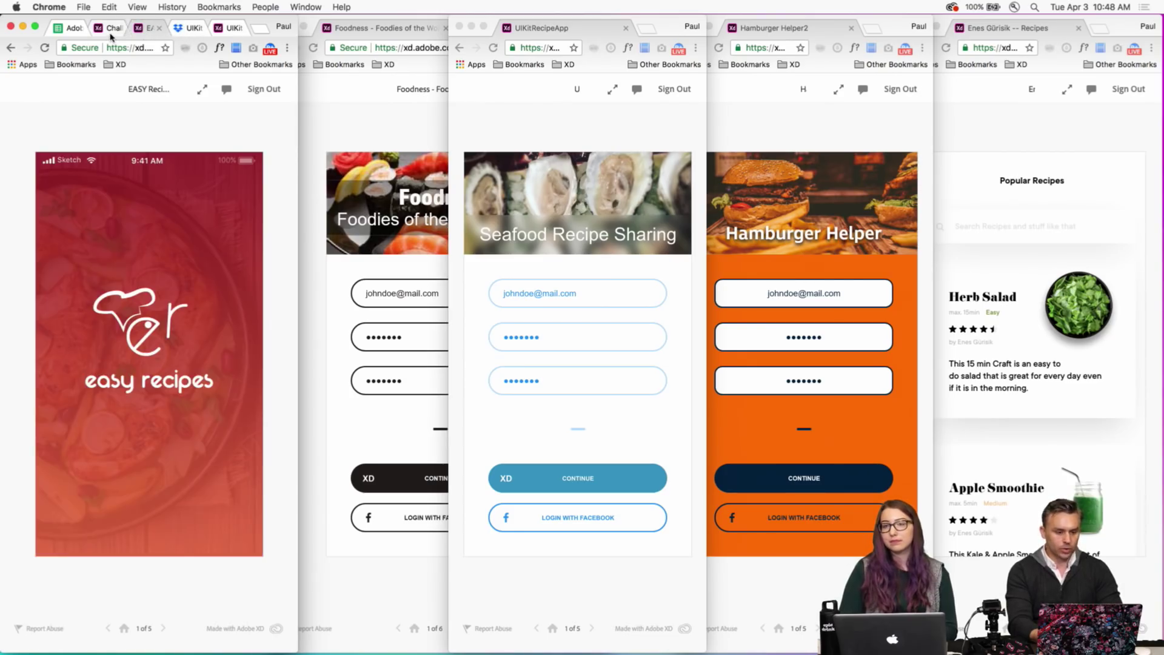
pyautogui.click(111, 31)
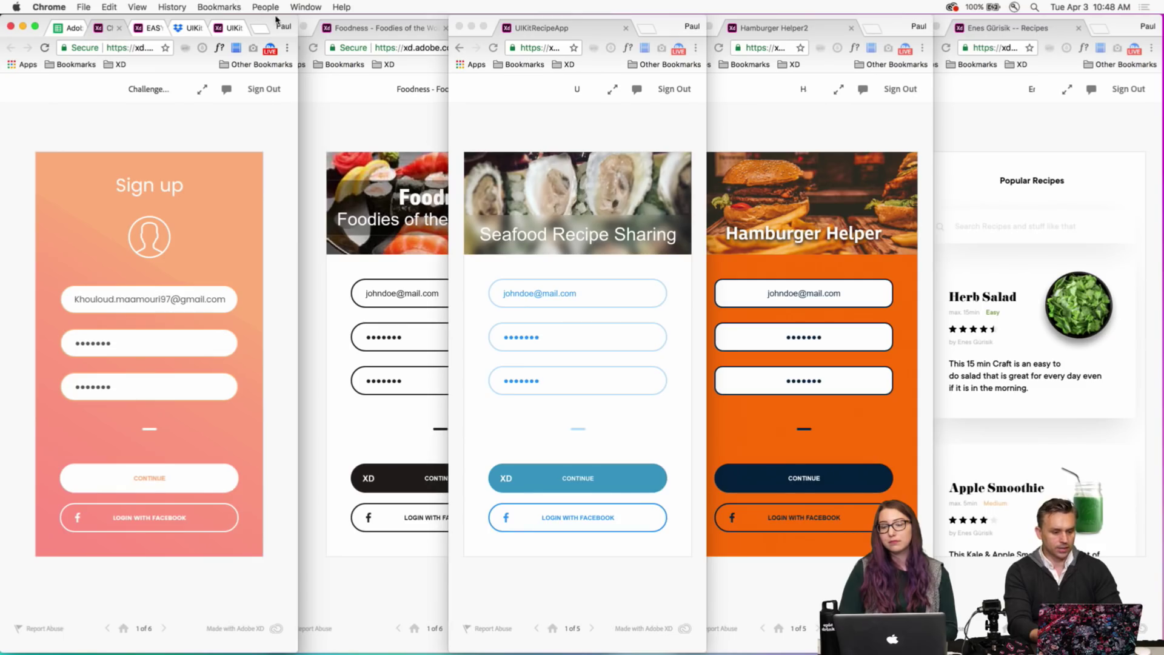
# Advance the Challenge recipe prototype past its sign-up screen and display it full screen.
pyautogui.moveTo(298, 23); pyautogui.dragTo(739, 6)
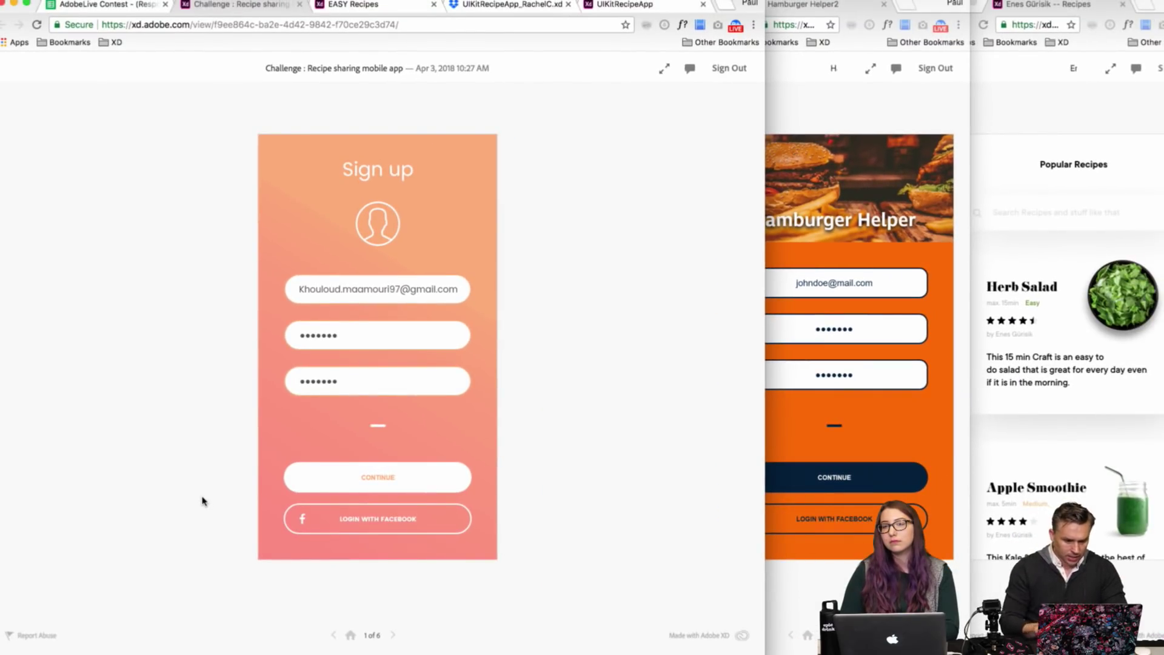
pyautogui.click(310, 471)
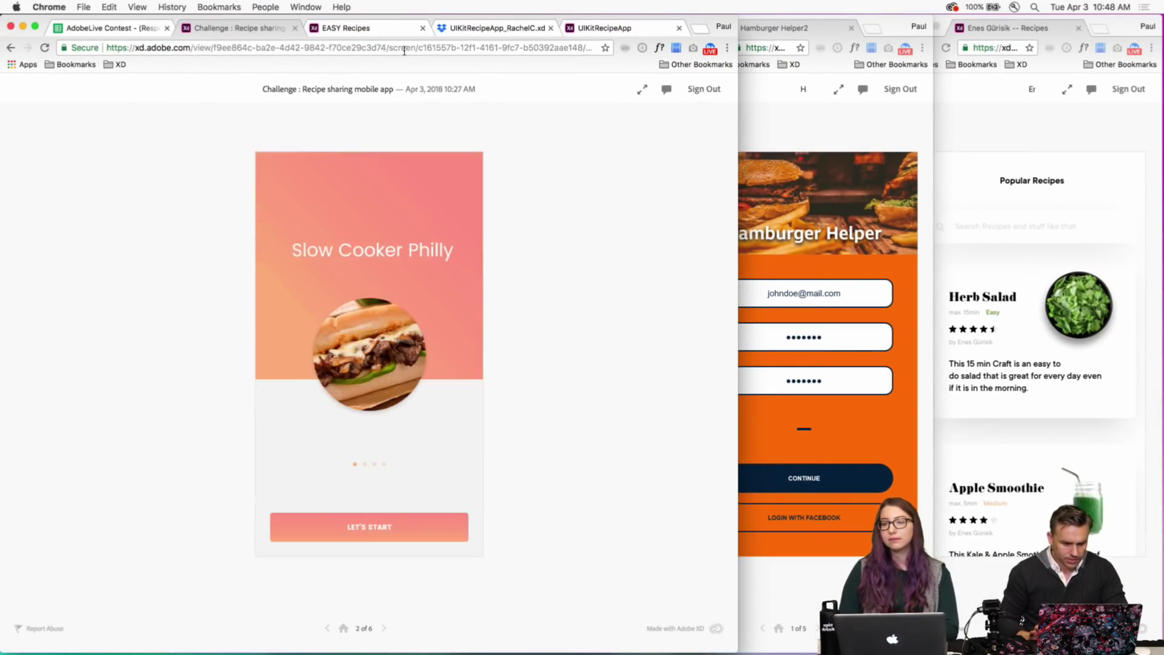
pyautogui.click(34, 26)
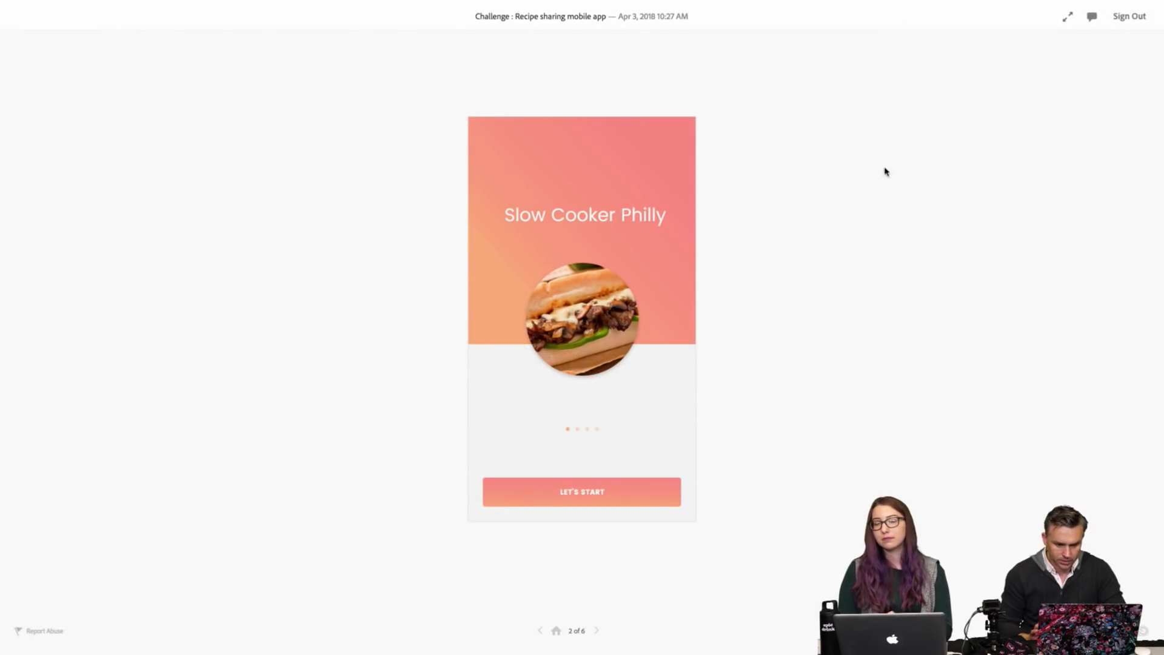
pyautogui.click(1067, 16)
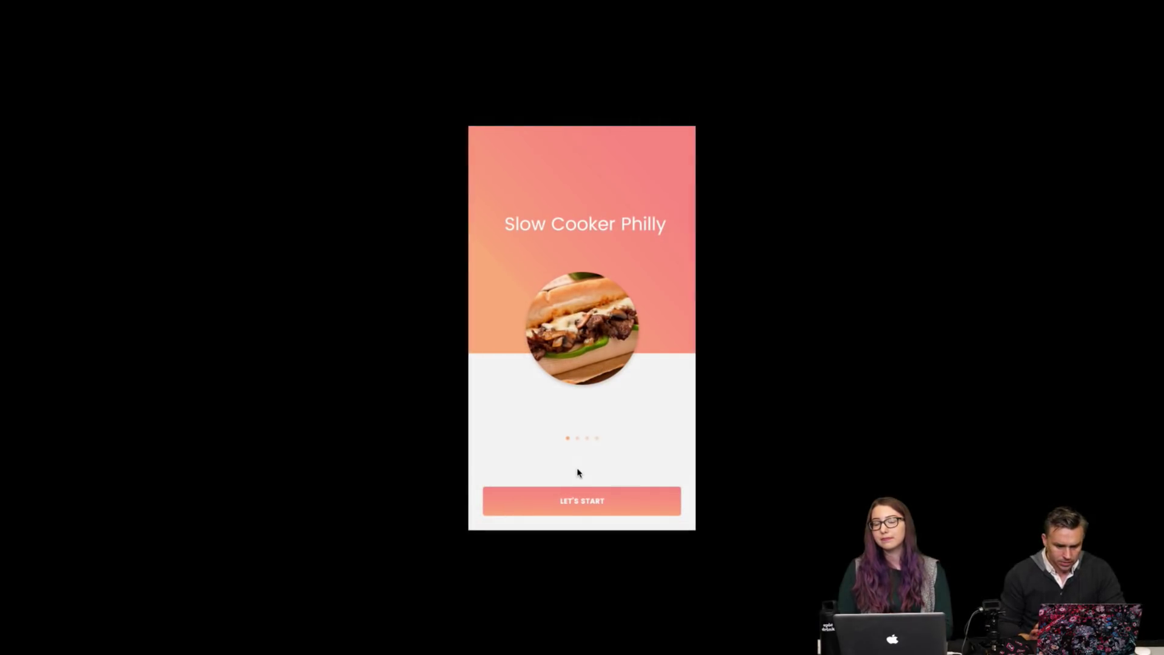
# Start the recipe prototype's feed, open the Slow cooker beef ragu recipe, and return to the feed.
pyautogui.click(587, 509)
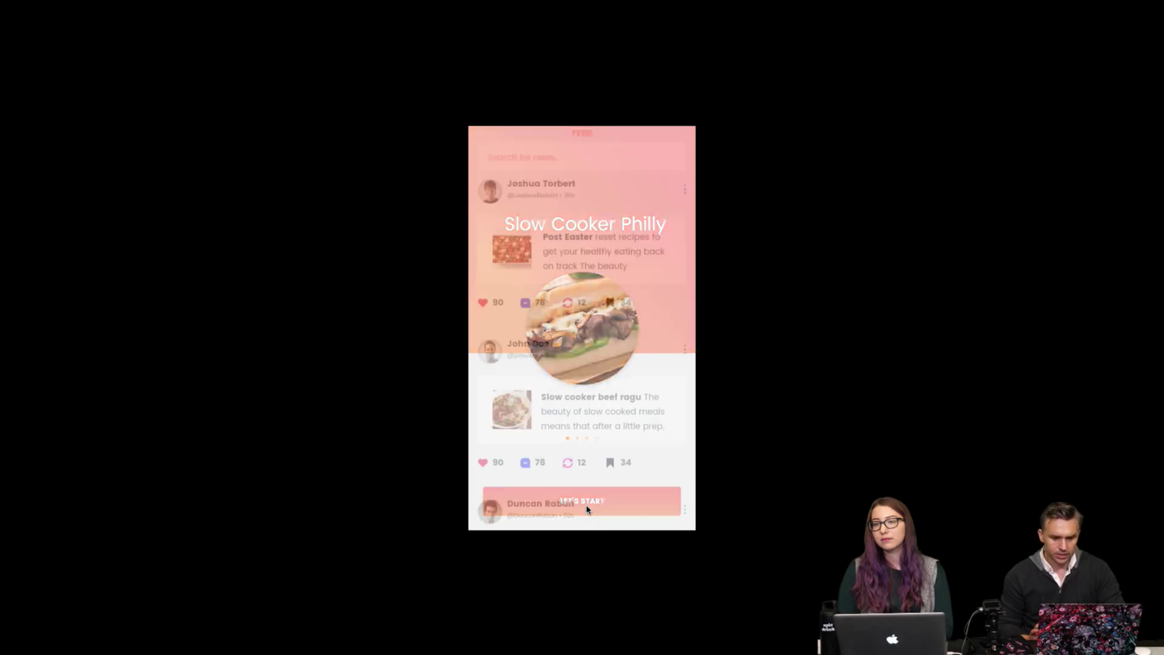
pyautogui.click(579, 397)
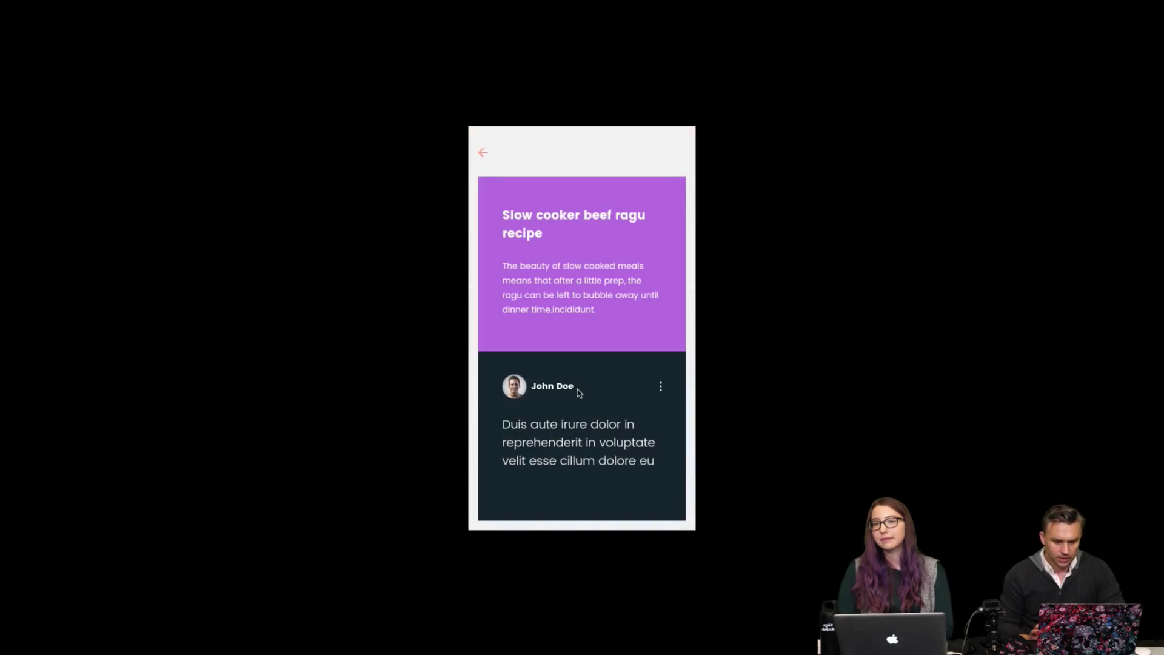
pyautogui.click(481, 154)
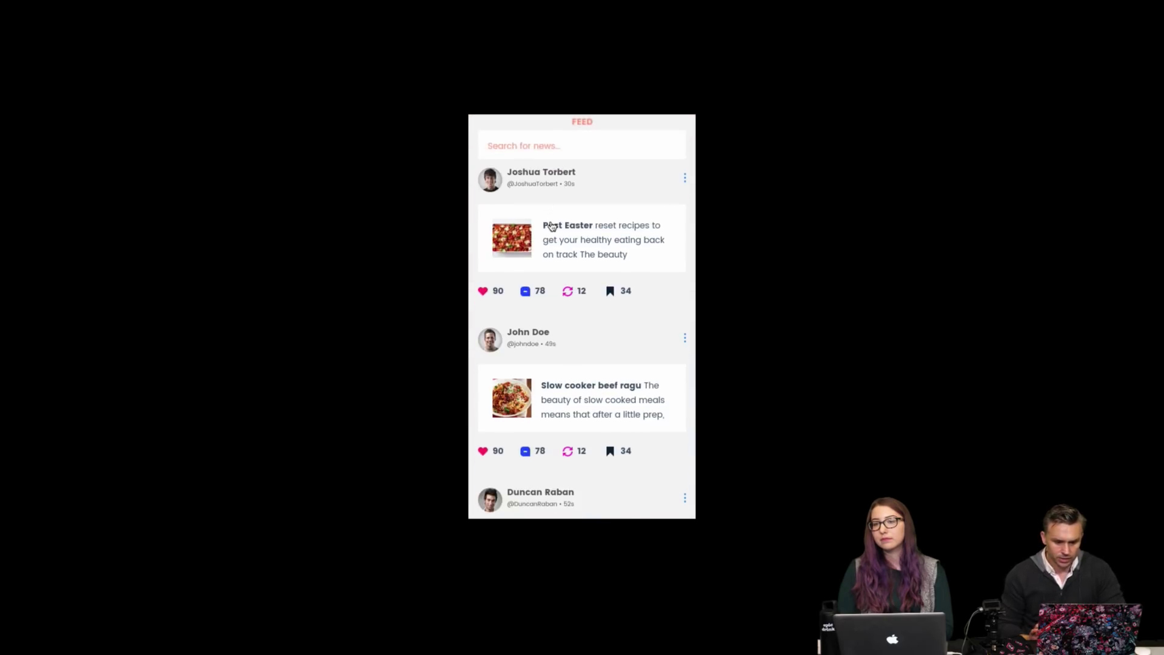
# Open the Post Easter recipe from the feed twice, returning to the feed each time, to examine its transition.
pyautogui.click(601, 342)
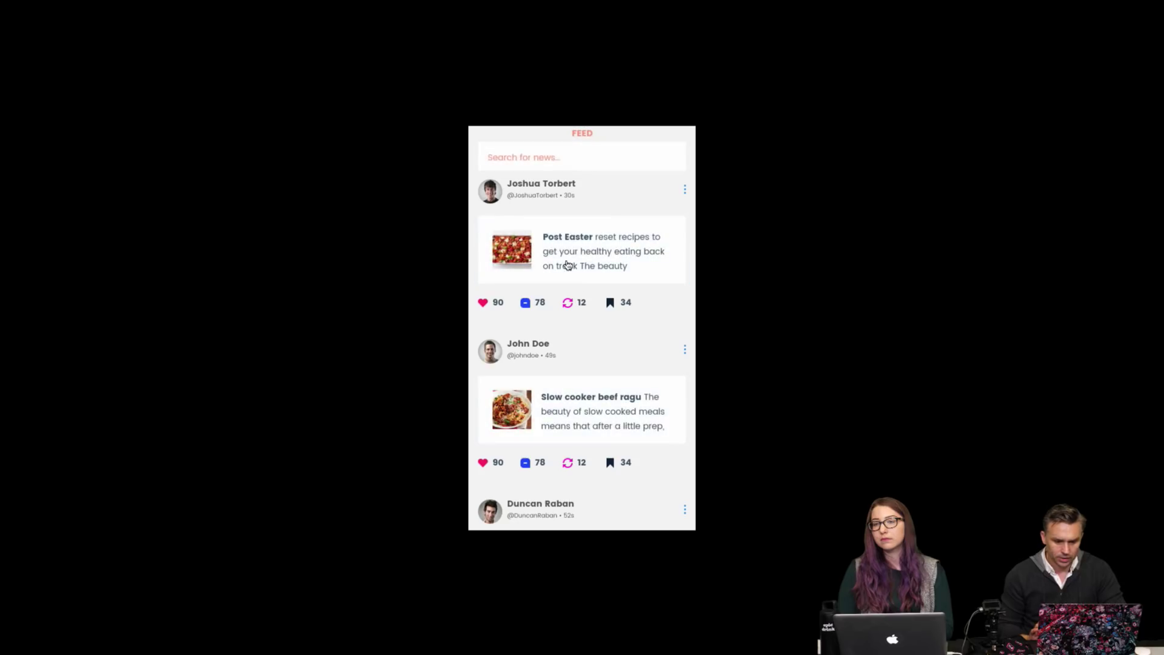
pyautogui.click(565, 249)
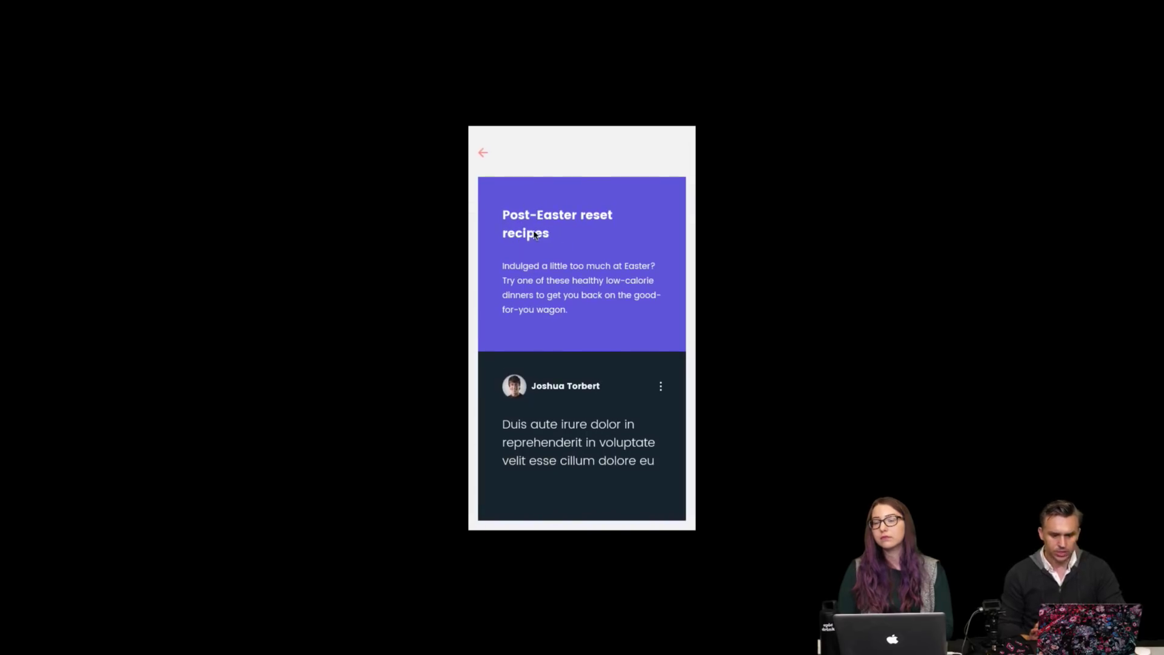
pyautogui.click(482, 153)
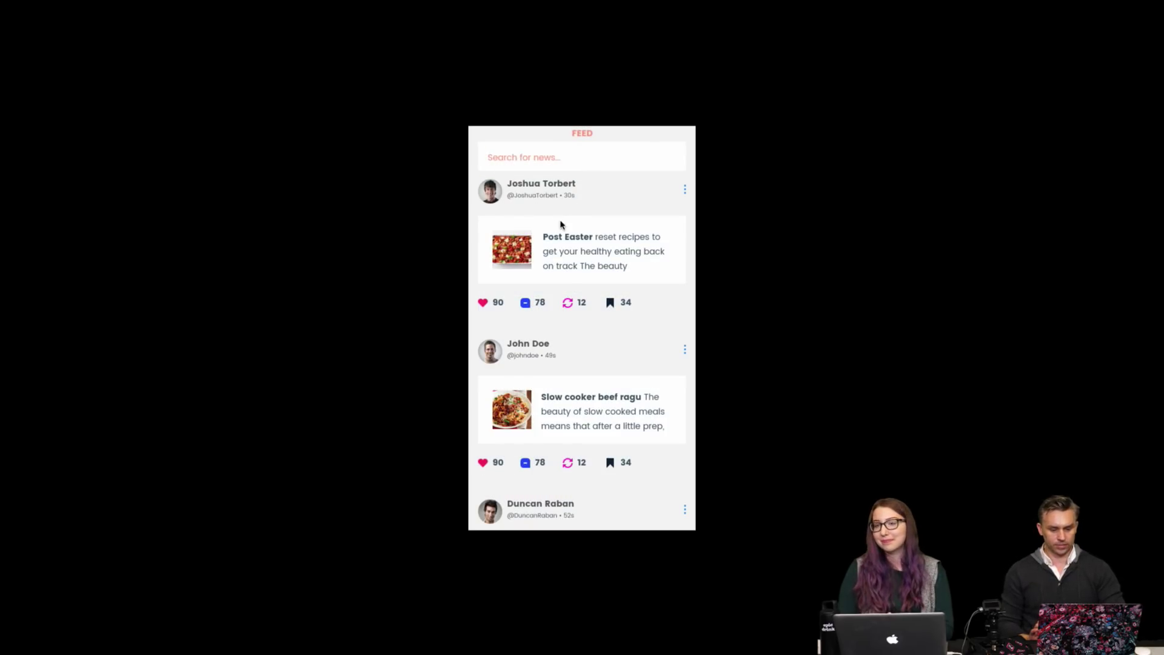
pyautogui.click(582, 251)
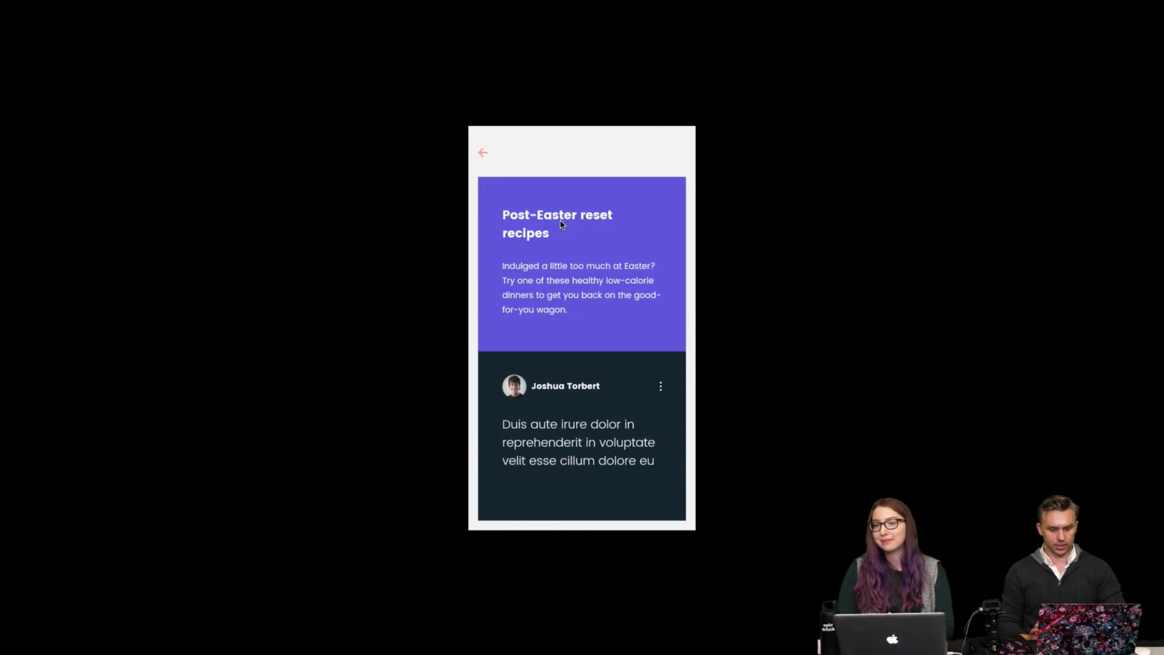
pyautogui.click(483, 153)
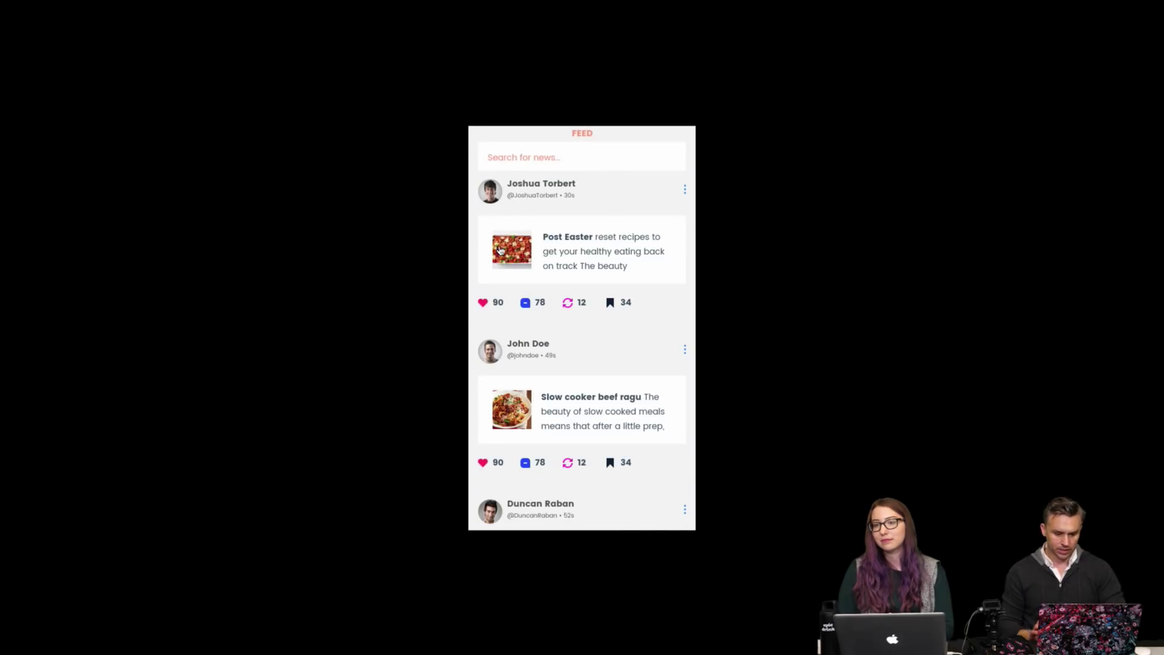
# Advance the recipe prototype past the feed, exit its full-screen display, and restore the browser to a regular window.
pyautogui.press('Right')
pyautogui.press('Right')
pyautogui.press('Right')
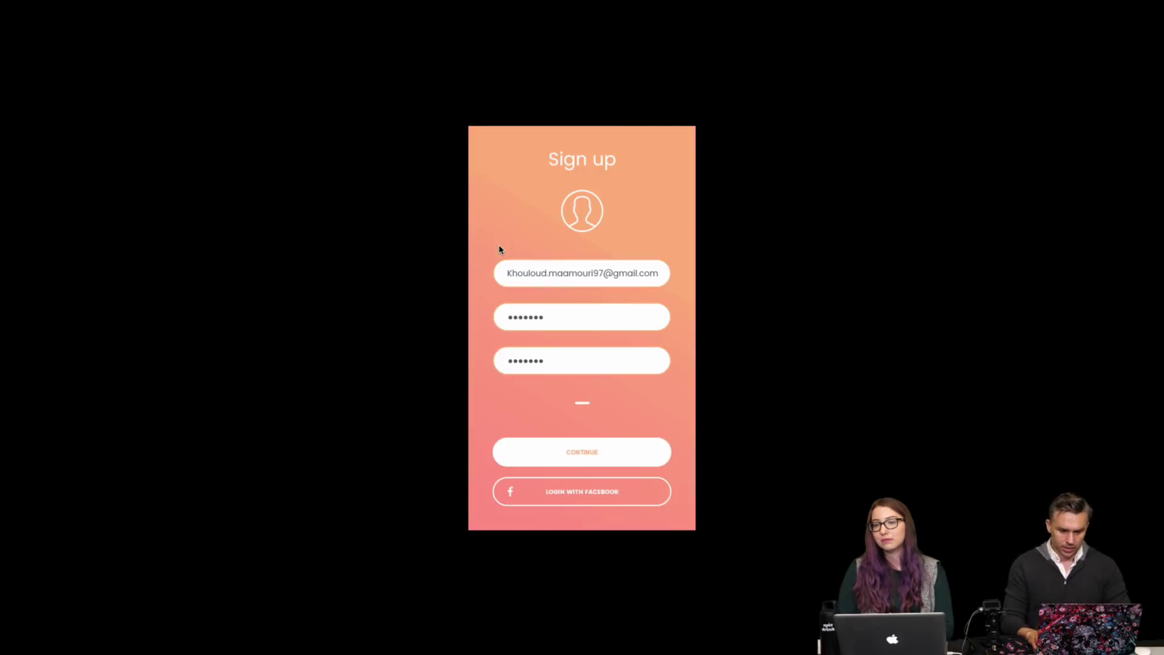
pyautogui.press('Escape')
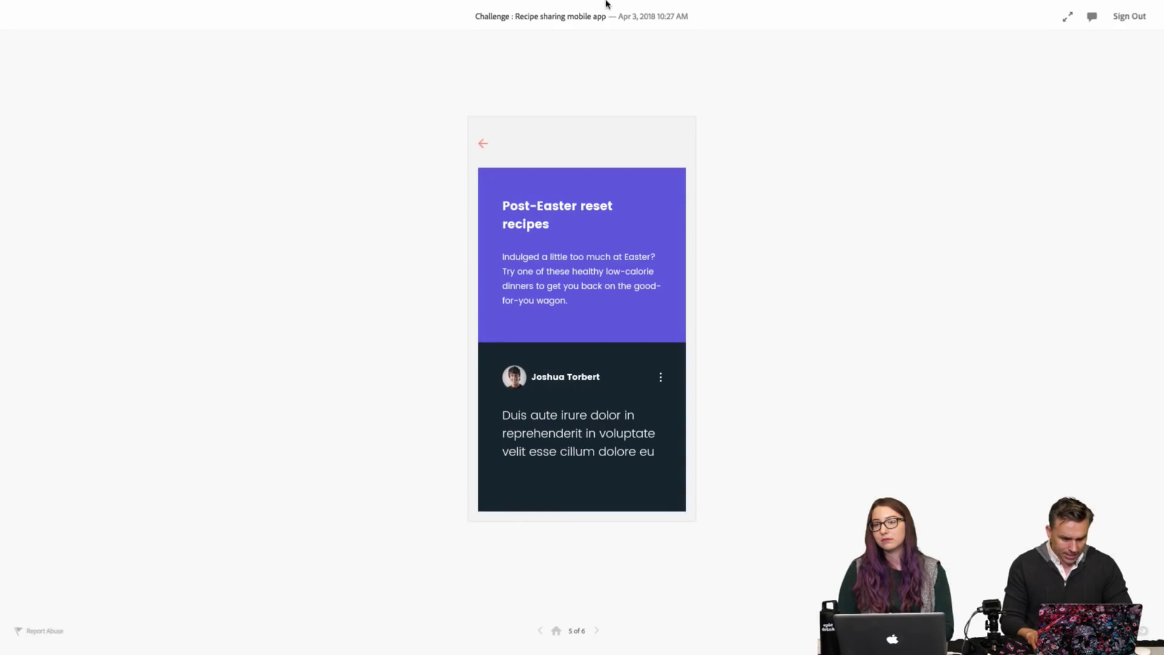
pyautogui.moveTo(103, 3)
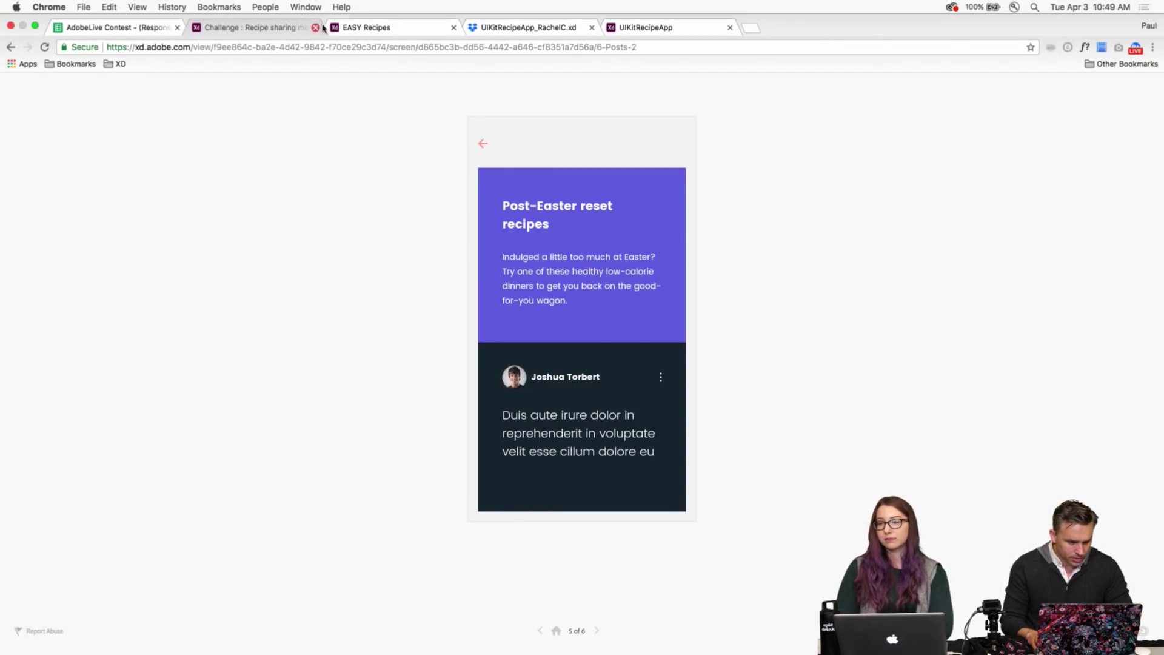
pyautogui.click(34, 26)
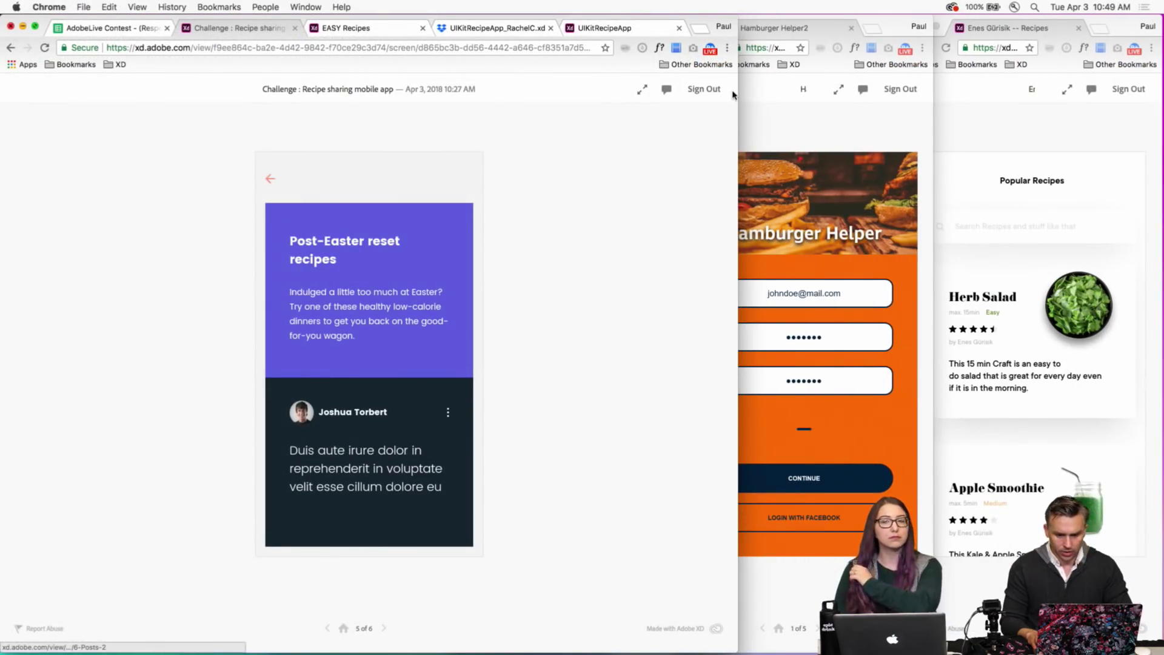
# Show the NomShare file on Dropbox and resize the browser window wide enough to view its preview.
pyautogui.moveTo(734, 94); pyautogui.dragTo(351, 101)
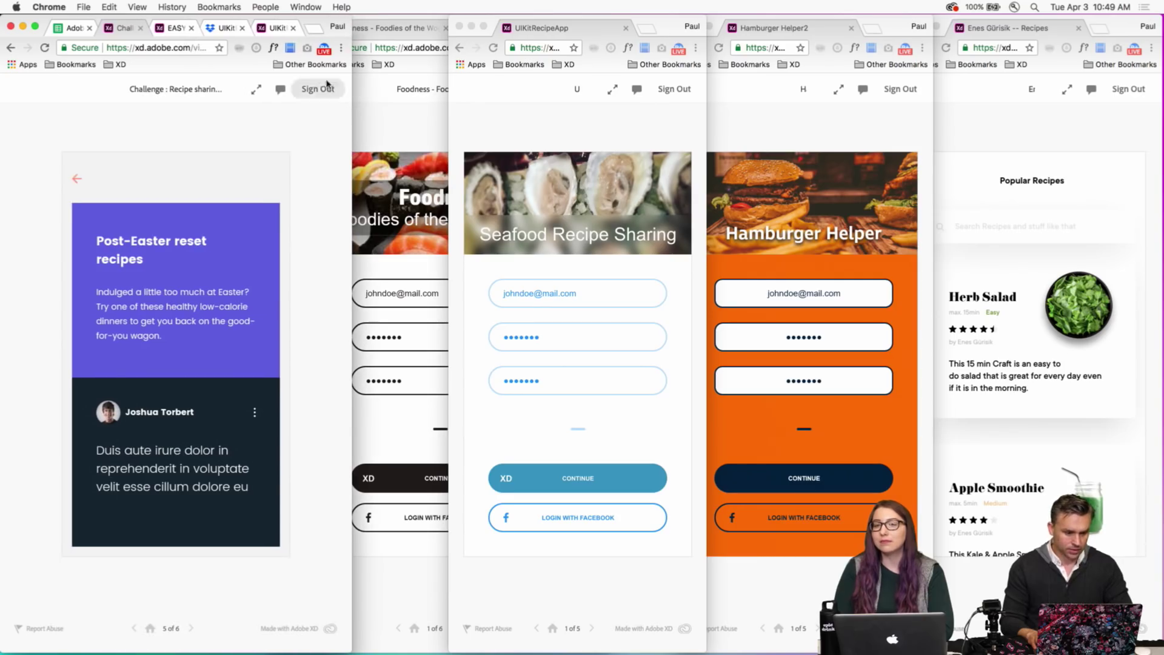
pyautogui.click(224, 29)
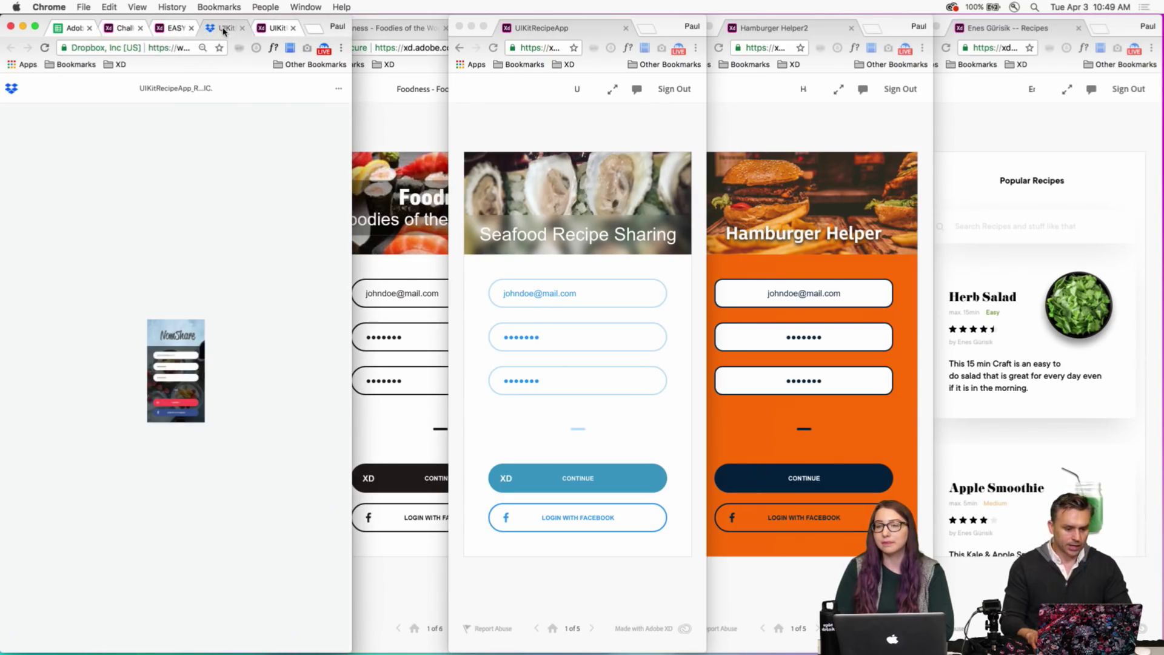
pyautogui.moveTo(354, 107); pyautogui.dragTo(813, 107)
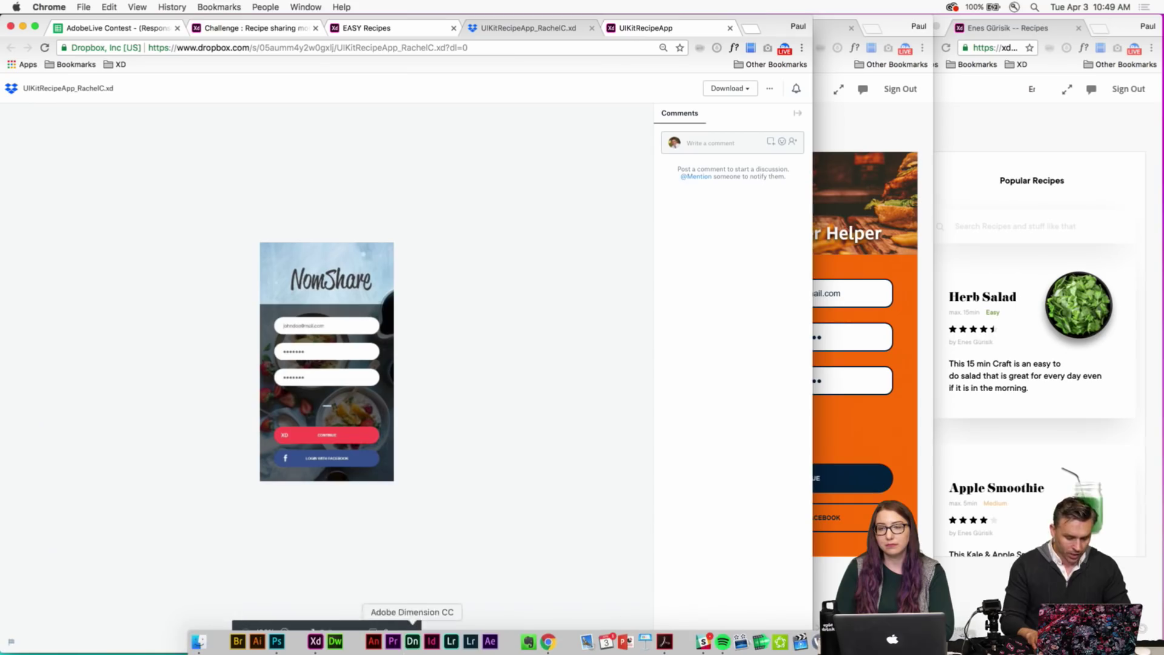
# Switch to Adobe XD and examine the NomShare template artboards from Sign Up through Search at 75% zoom.
pyautogui.click(315, 642)
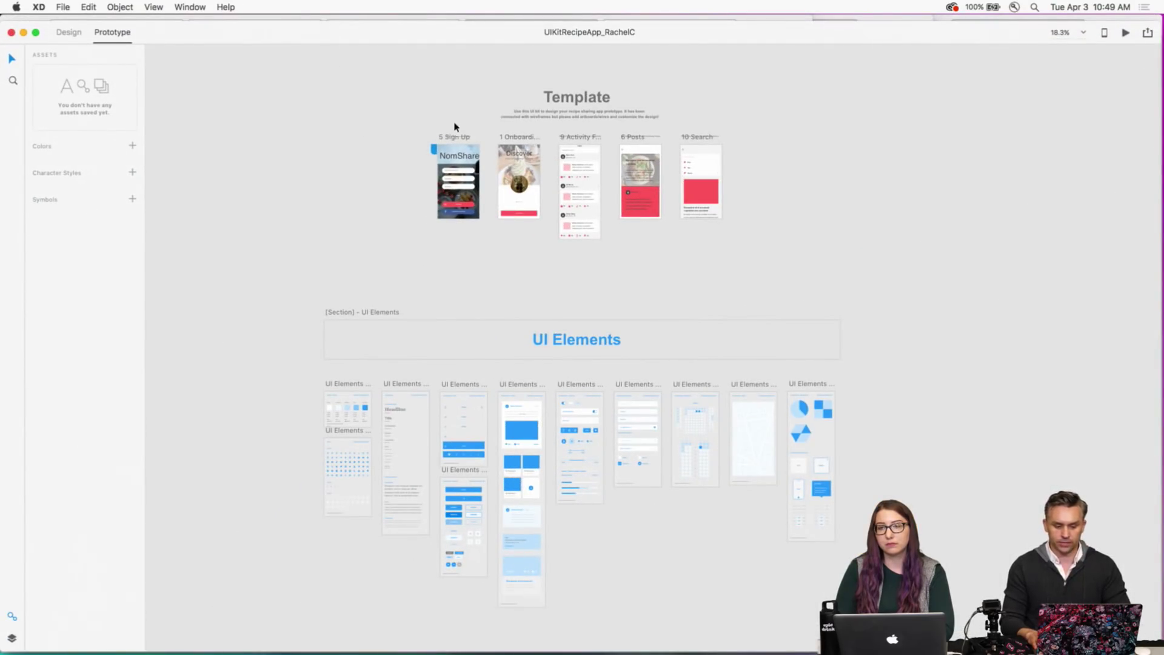
pyautogui.press('super+equal')
pyautogui.scroll(3, 434, 107)
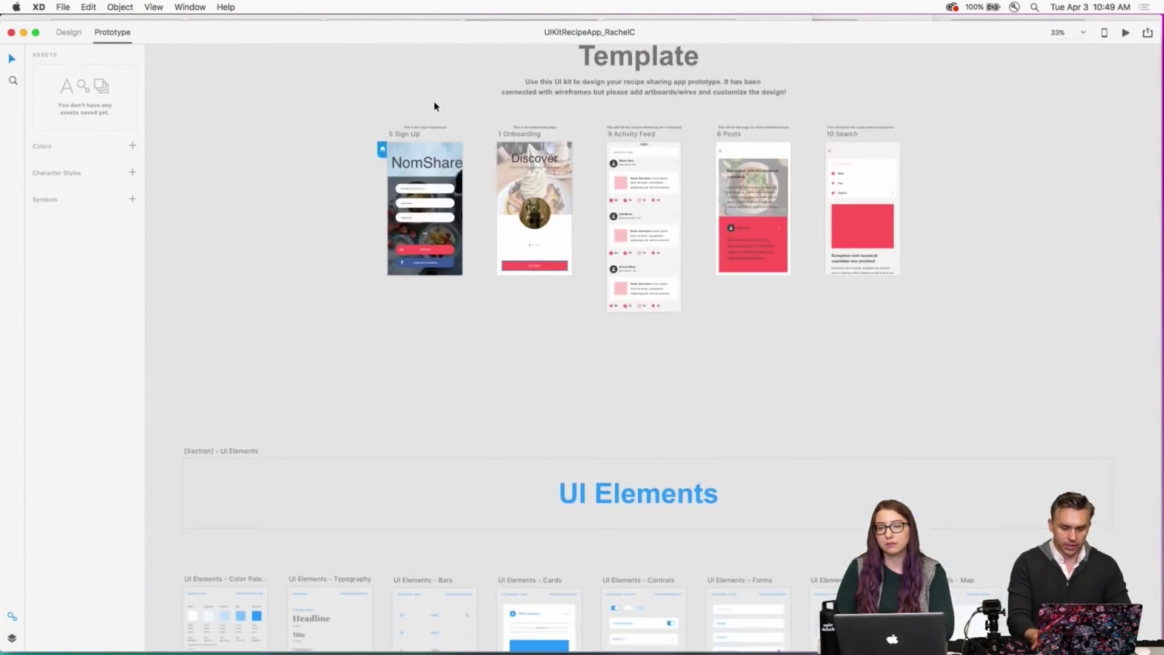
pyautogui.press('super+equal')
pyautogui.press('super+equal')
pyautogui.scroll(5, 434, 107)
pyautogui.hscroll(-4, 434, 107)
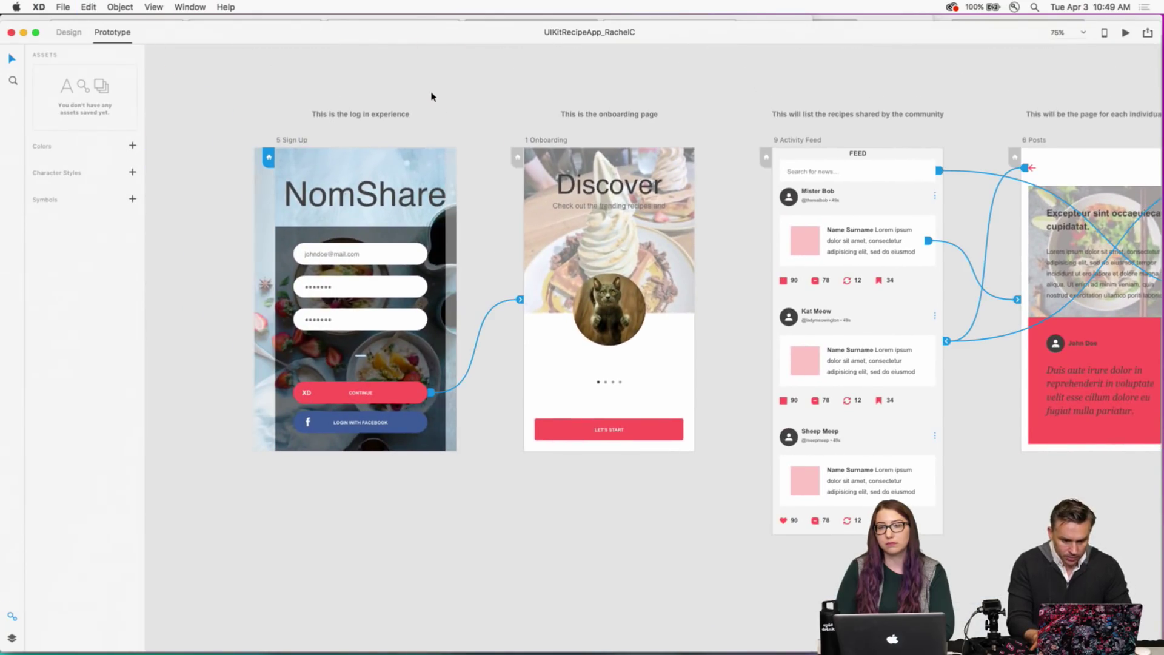
pyautogui.click(400, 88)
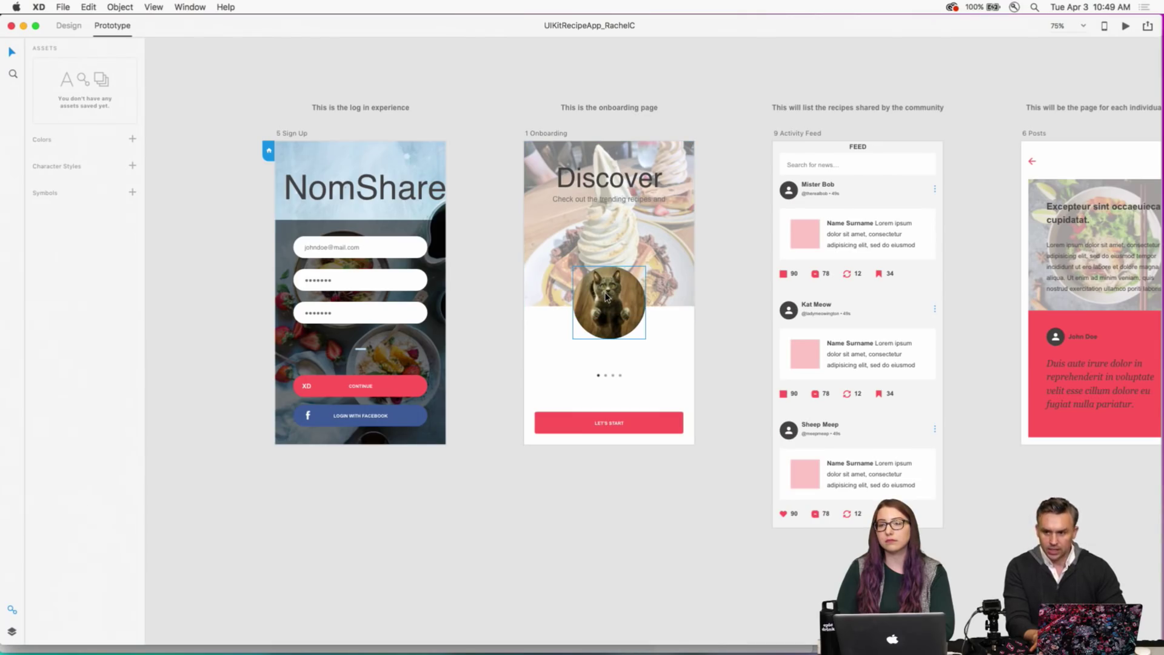
pyautogui.hscroll(6, 605, 296)
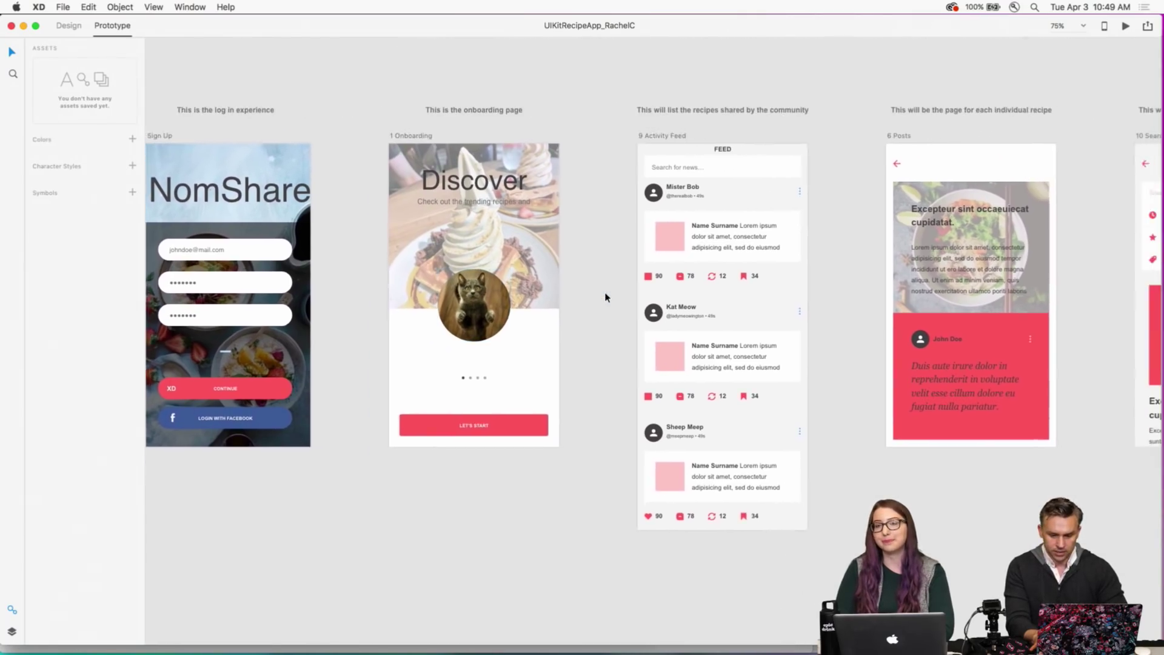
pyautogui.hscroll(6, 606, 297)
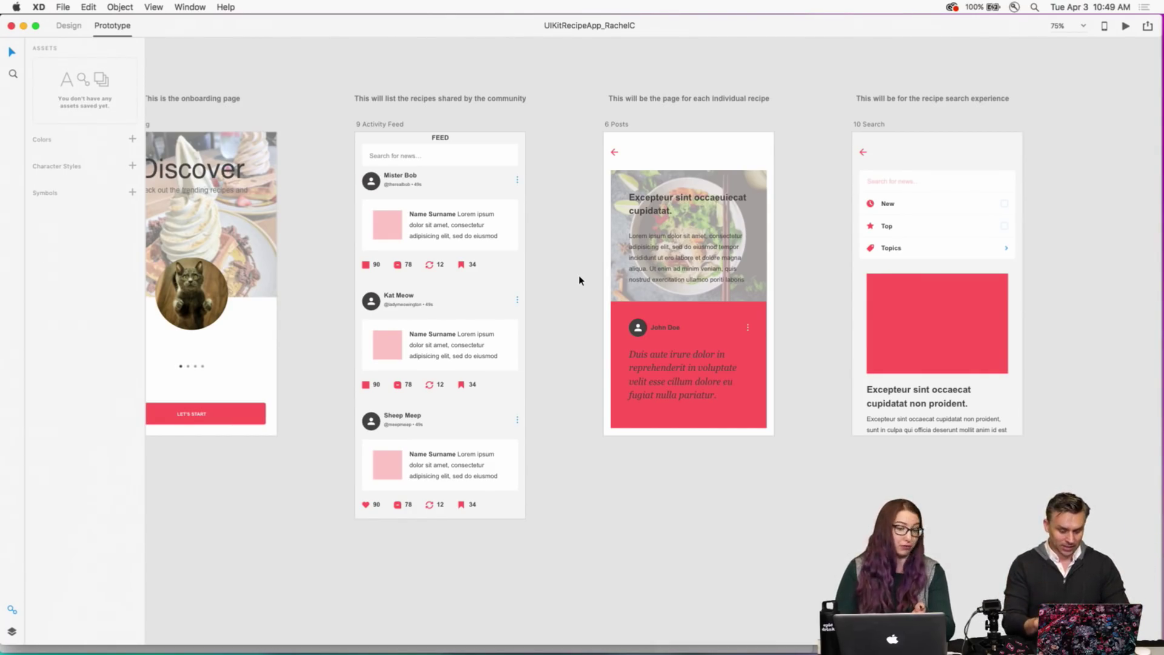
# Switch back to Chrome, close the Dropbox page, and narrow the window to fit the RecipeShare prototype.
pyautogui.press('super+Tab')
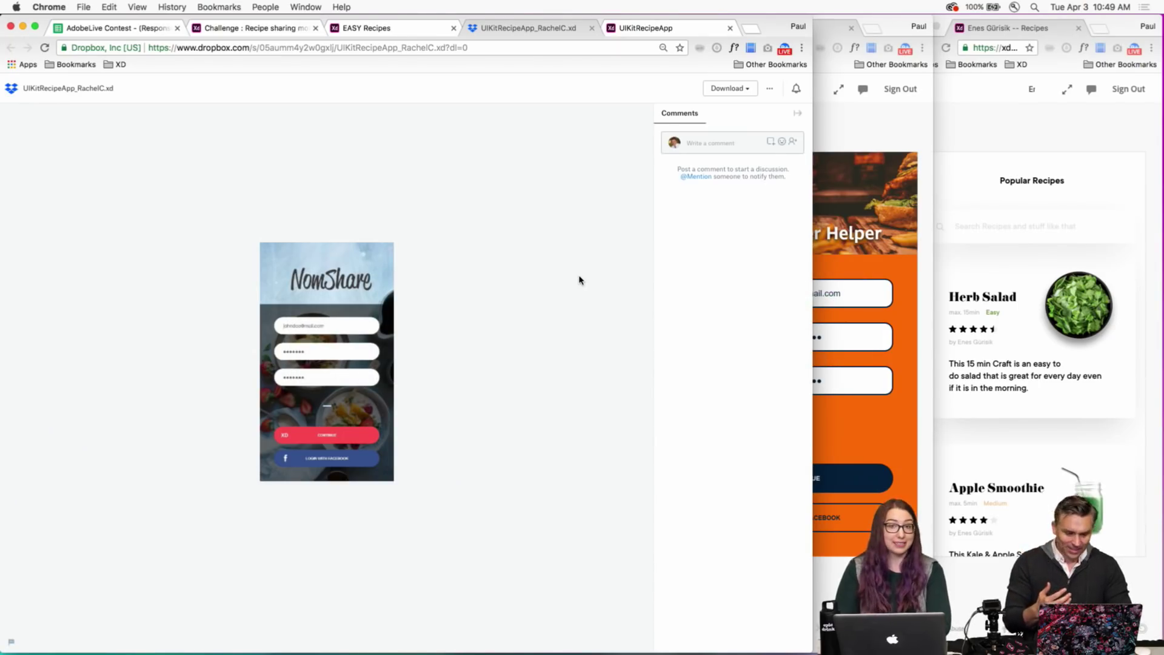
pyautogui.click(592, 29)
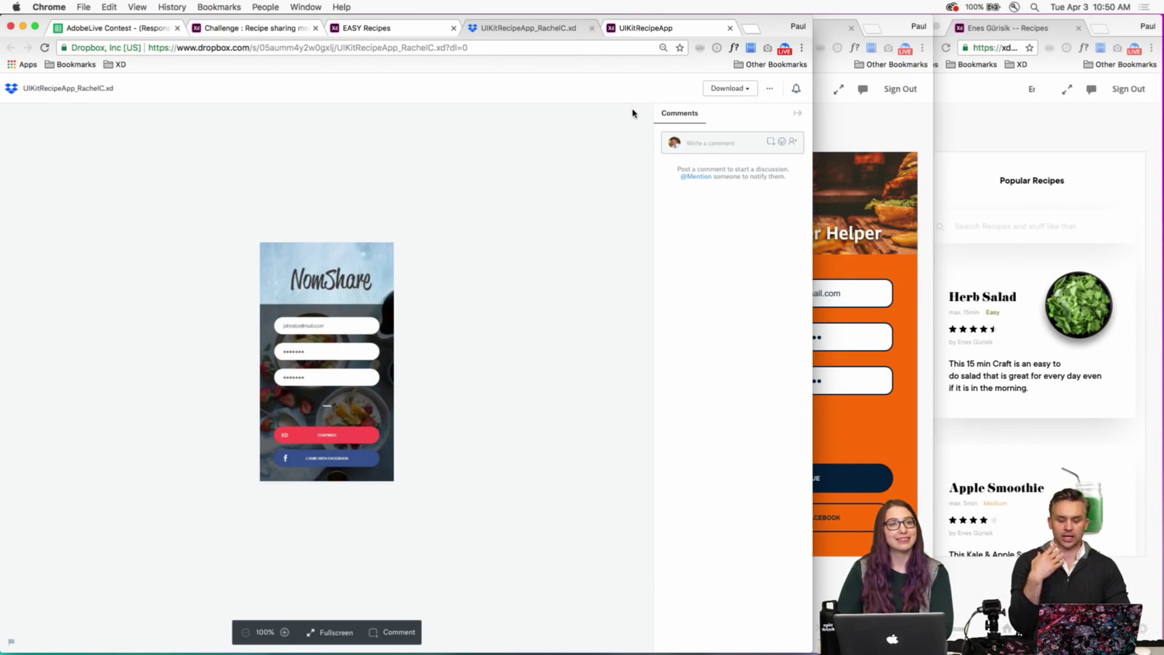
pyautogui.moveTo(813, 147); pyautogui.dragTo(311, 95)
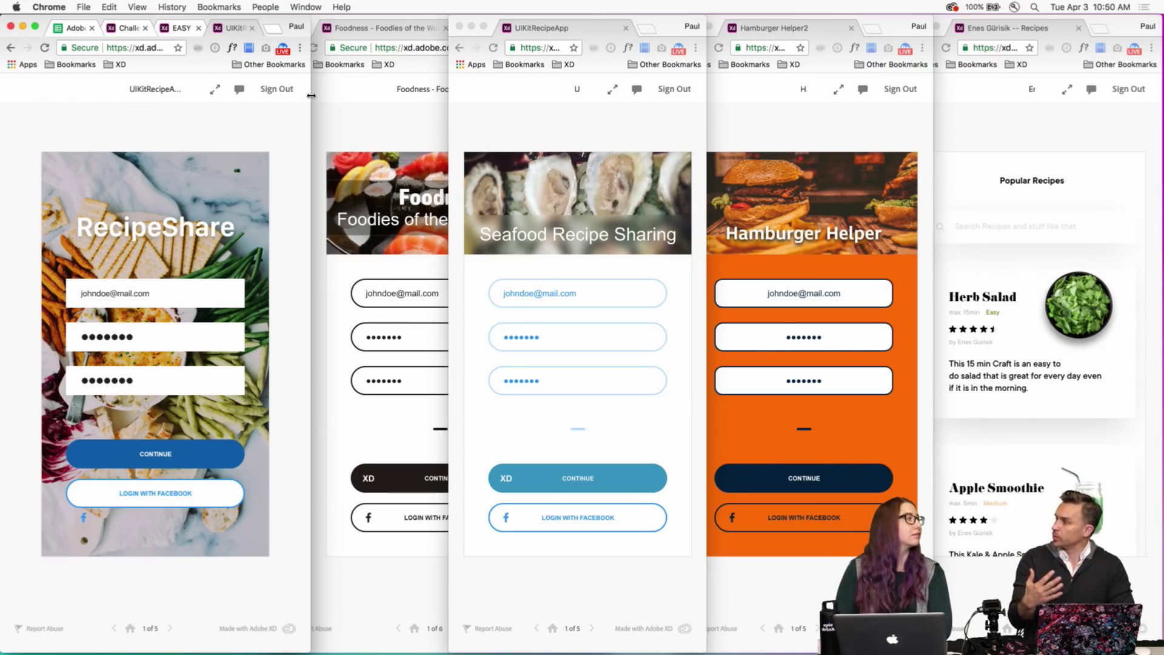
pyautogui.moveTo(311, 96); pyautogui.dragTo(297, 92)
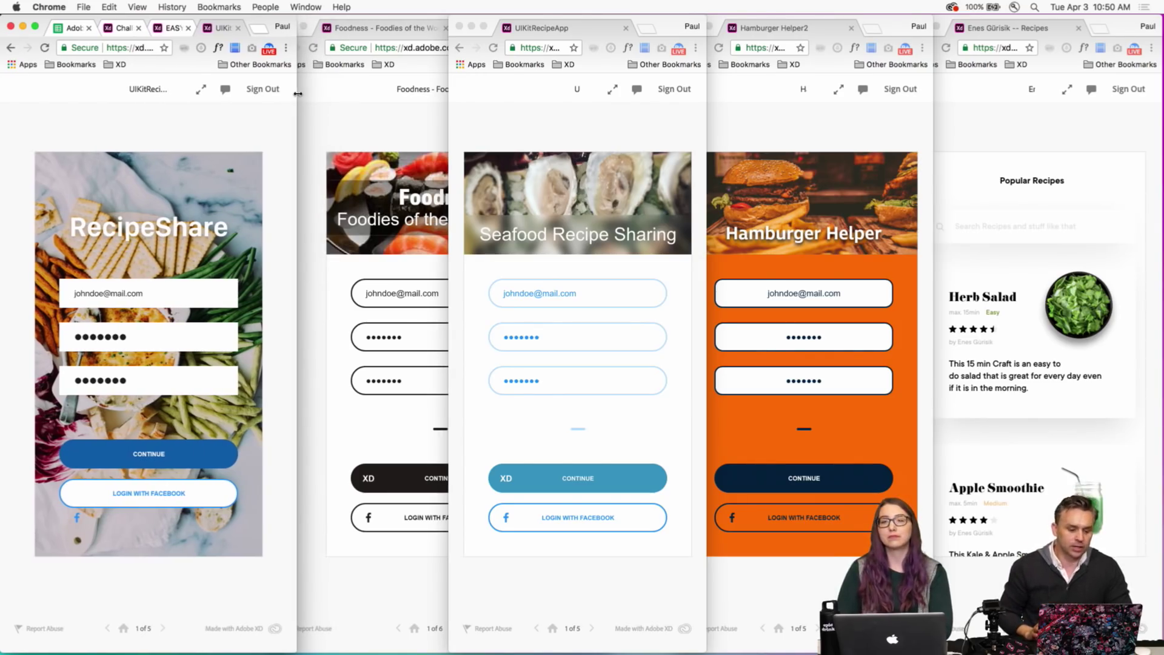
# Review the Challenge recipe prototype from its home screen through its search screen and back to the beef ragu recipe, and close its page.
pyautogui.click(172, 27)
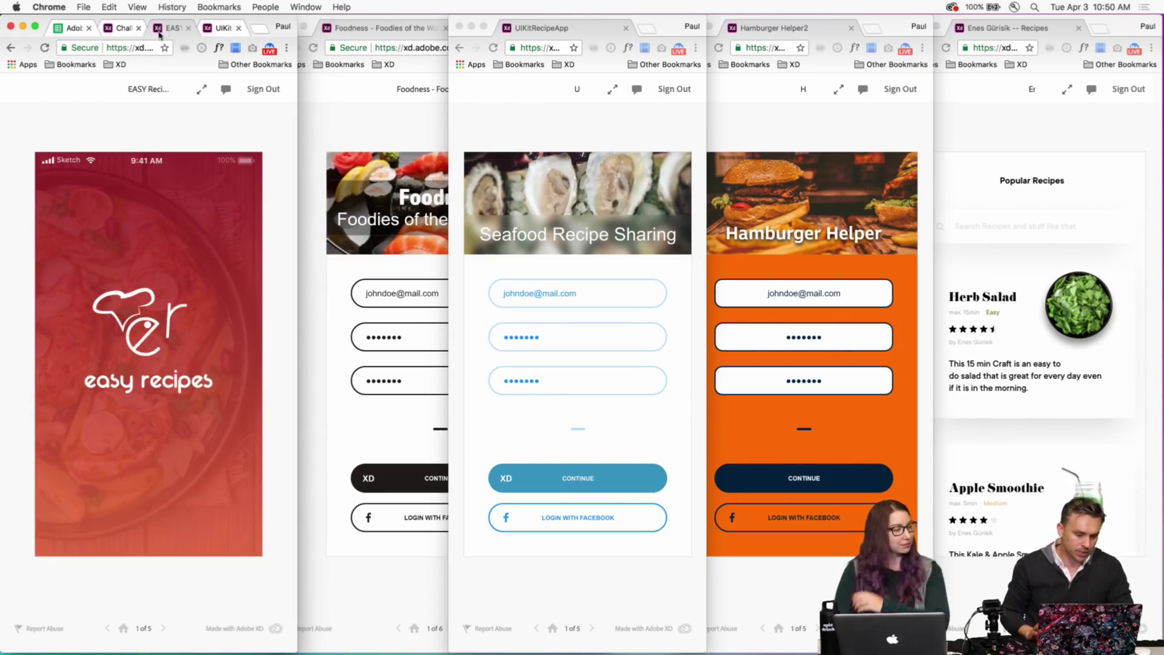
pyautogui.click(124, 28)
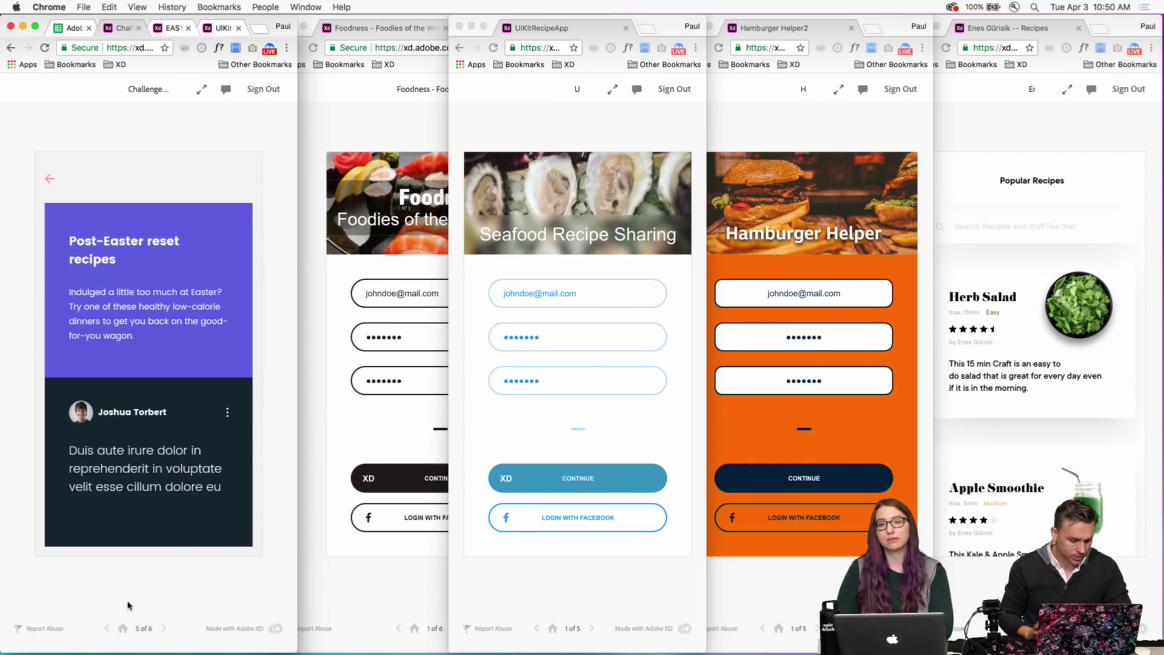
pyautogui.click(123, 628)
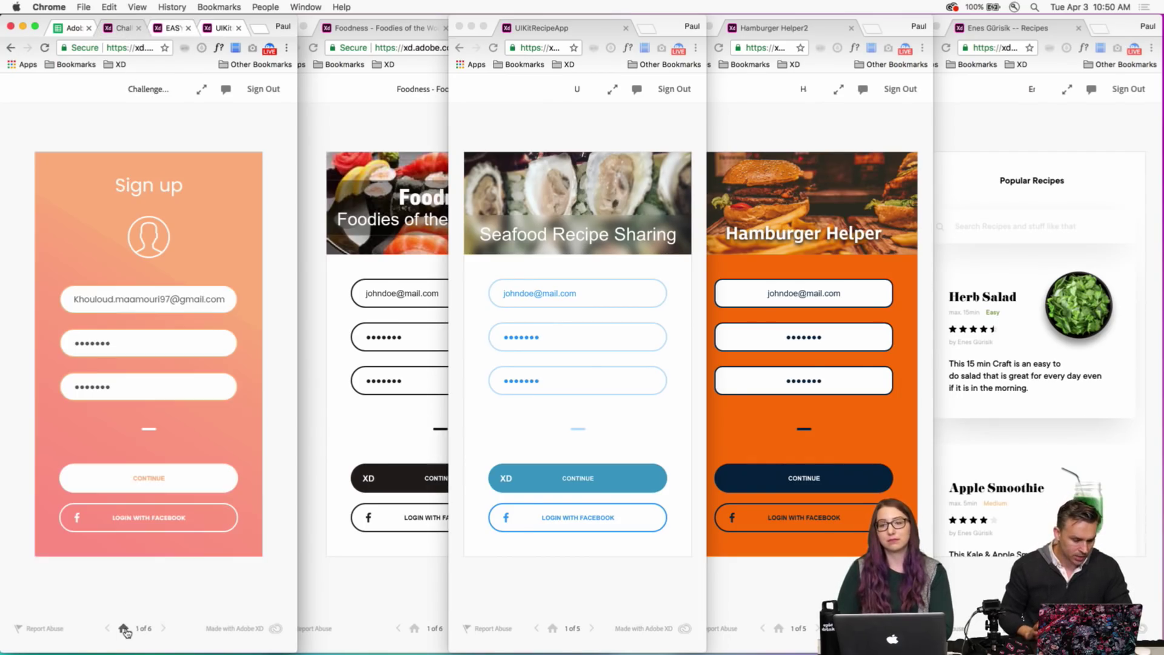
pyautogui.click(164, 628)
pyautogui.click(164, 629)
pyautogui.click(164, 629)
pyautogui.click(164, 629)
pyautogui.click(163, 629)
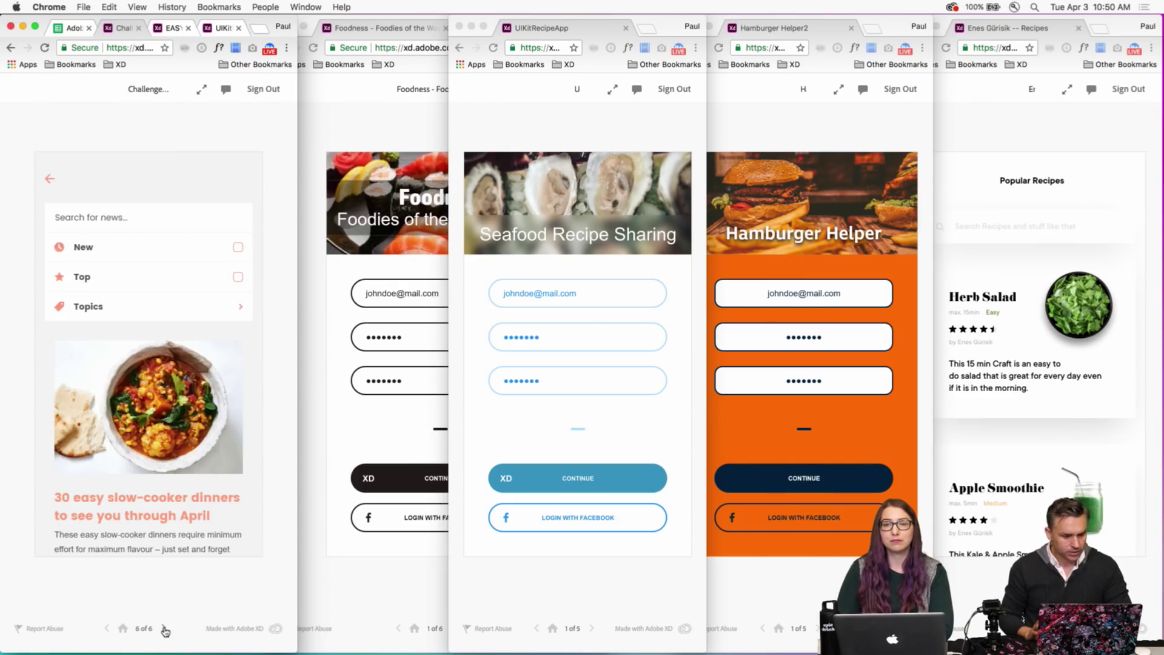
pyautogui.click(106, 629)
pyautogui.click(106, 628)
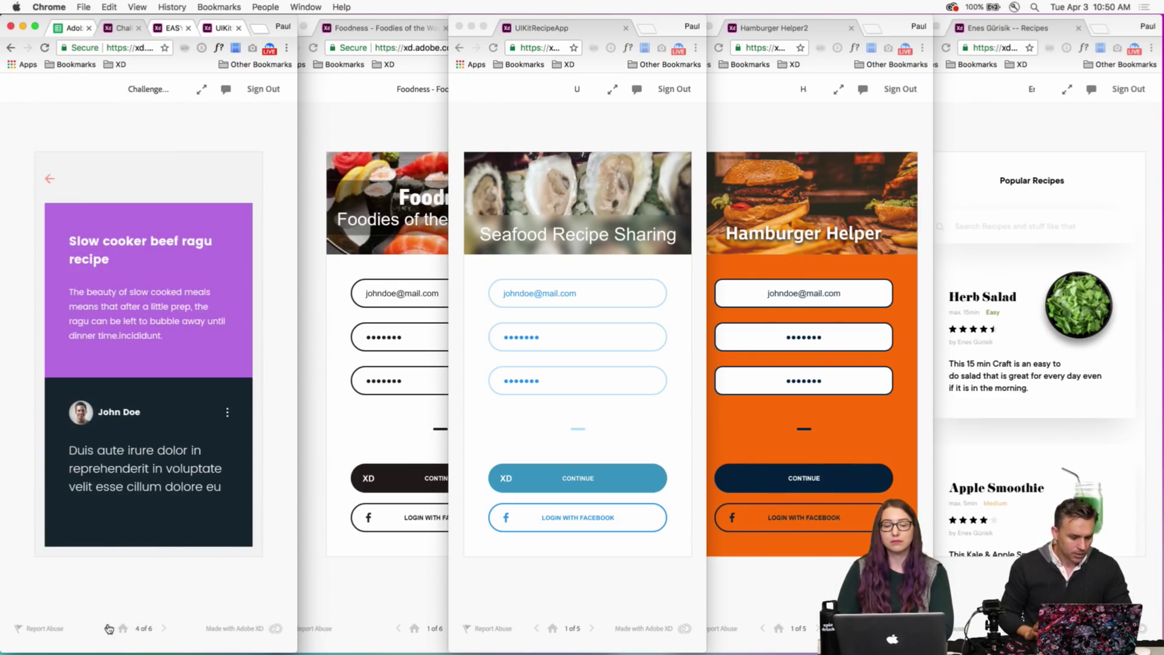
pyautogui.click(138, 28)
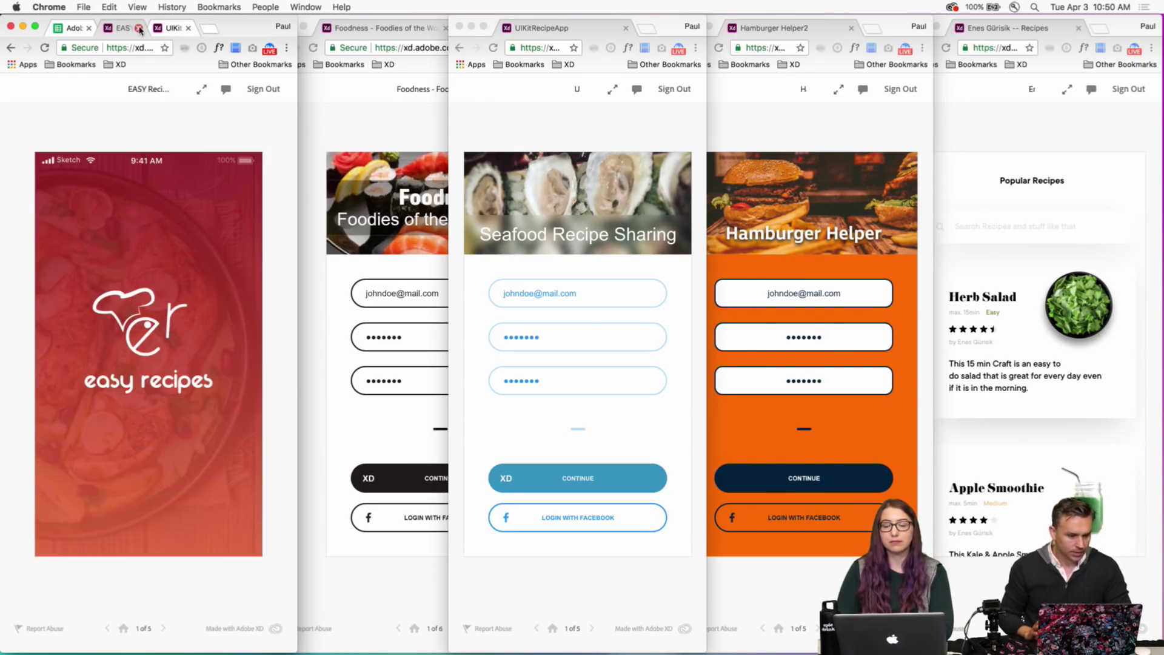
# Page through the EASY Recipes prototype back to its splash screen, and bring up the RecipeShare prototype.
pyautogui.click(162, 629)
pyautogui.click(162, 629)
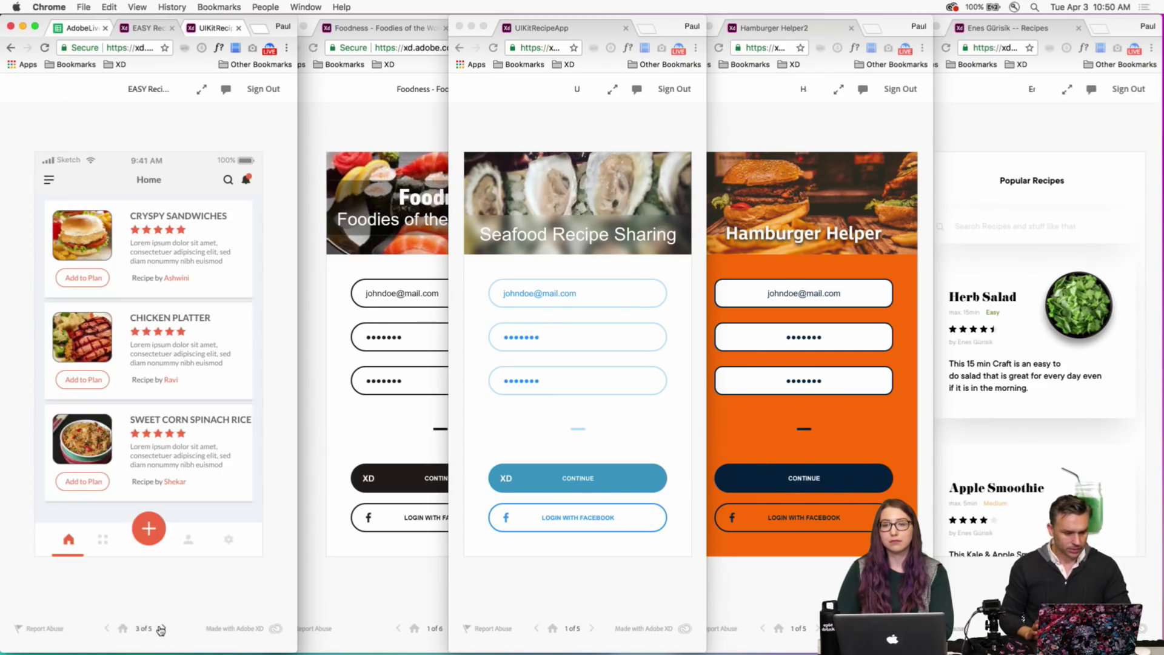
pyautogui.click(161, 629)
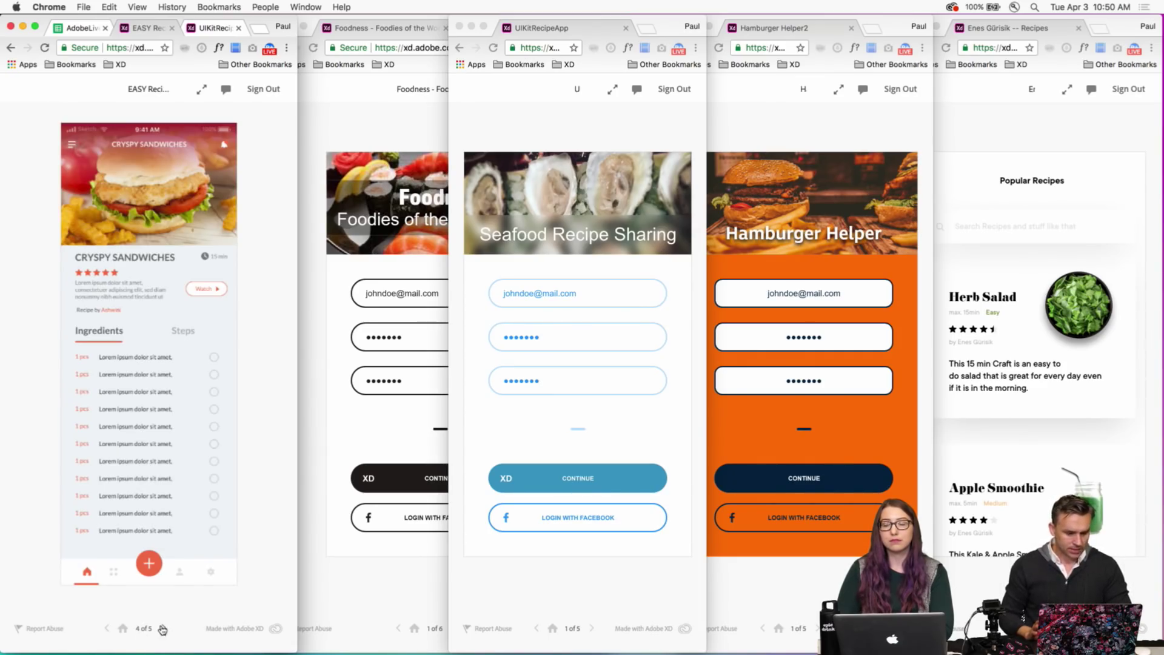
pyautogui.click(162, 629)
pyautogui.click(162, 629)
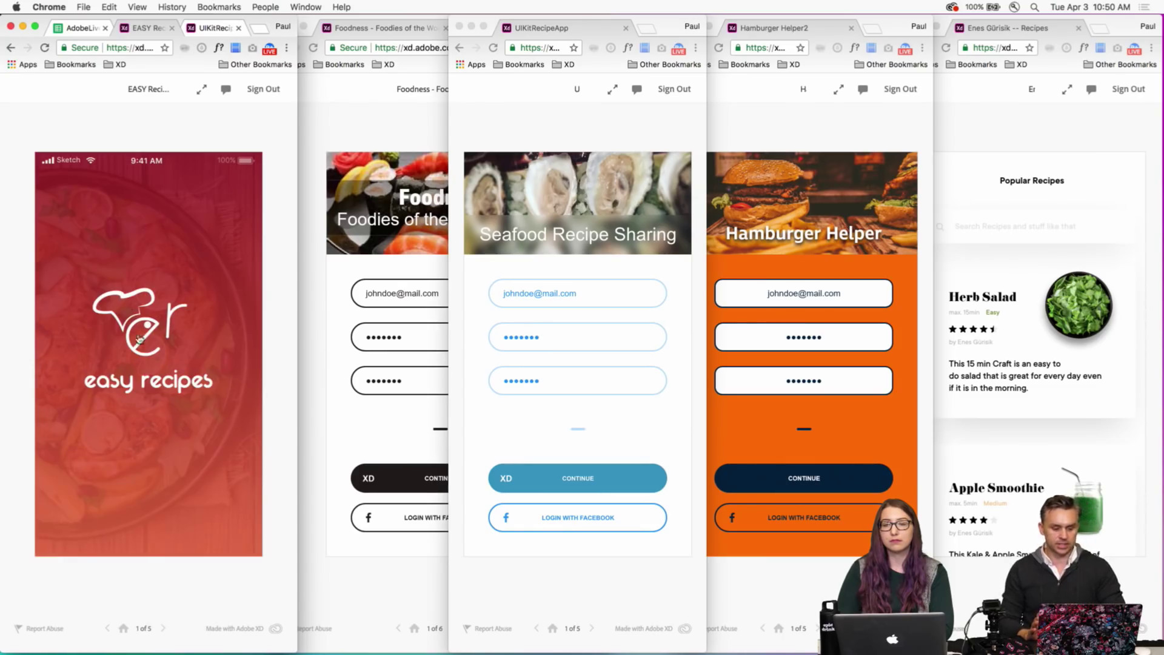
pyautogui.click(203, 29)
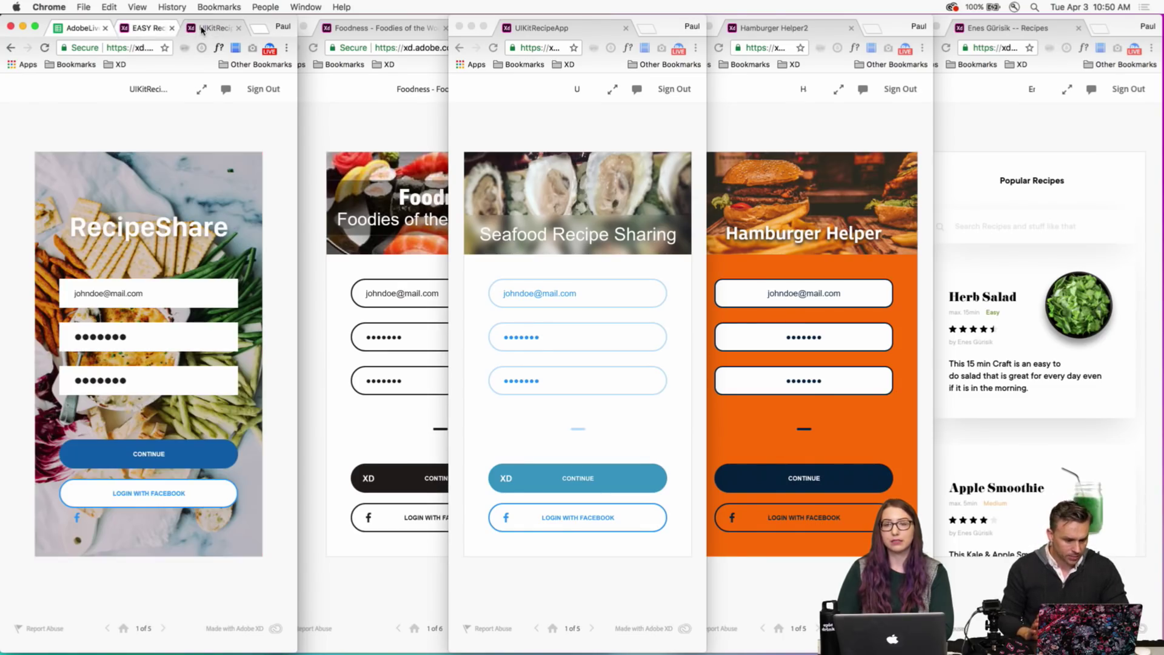
# Spread out the overlapping Hamburger Helper and Seafood Recipe Sharing windows, and close the Seafood Recipe Sharing one.
pyautogui.click(331, 140)
pyautogui.click(650, 110)
pyautogui.click(806, 121)
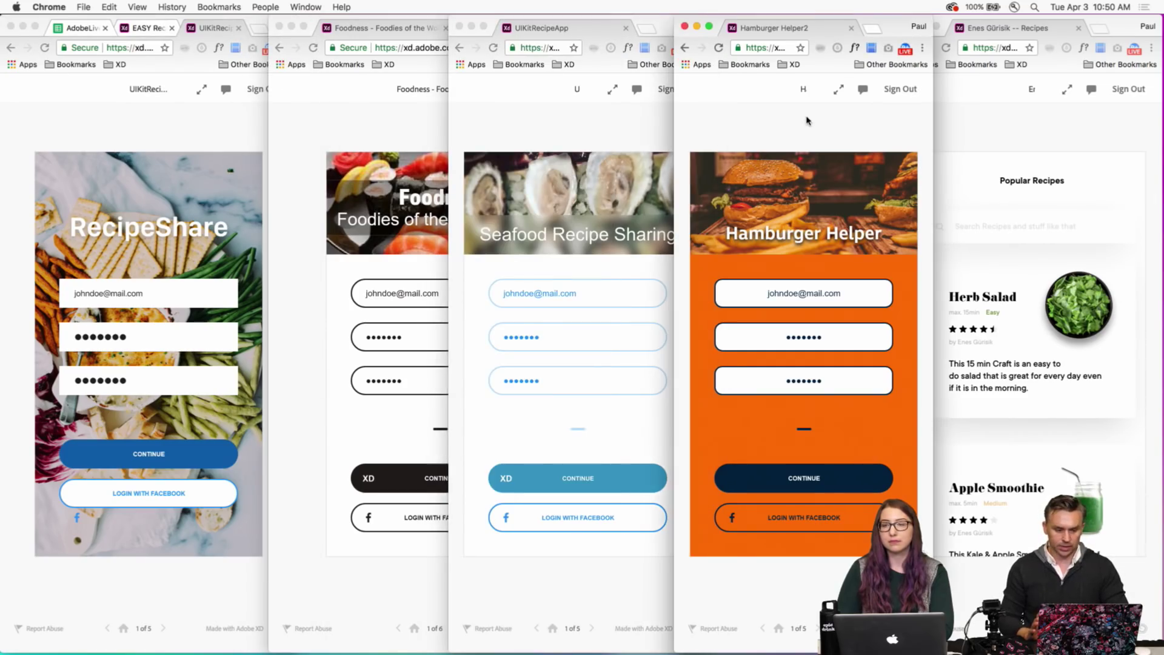
pyautogui.moveTo(883, 23); pyautogui.dragTo(972, 25)
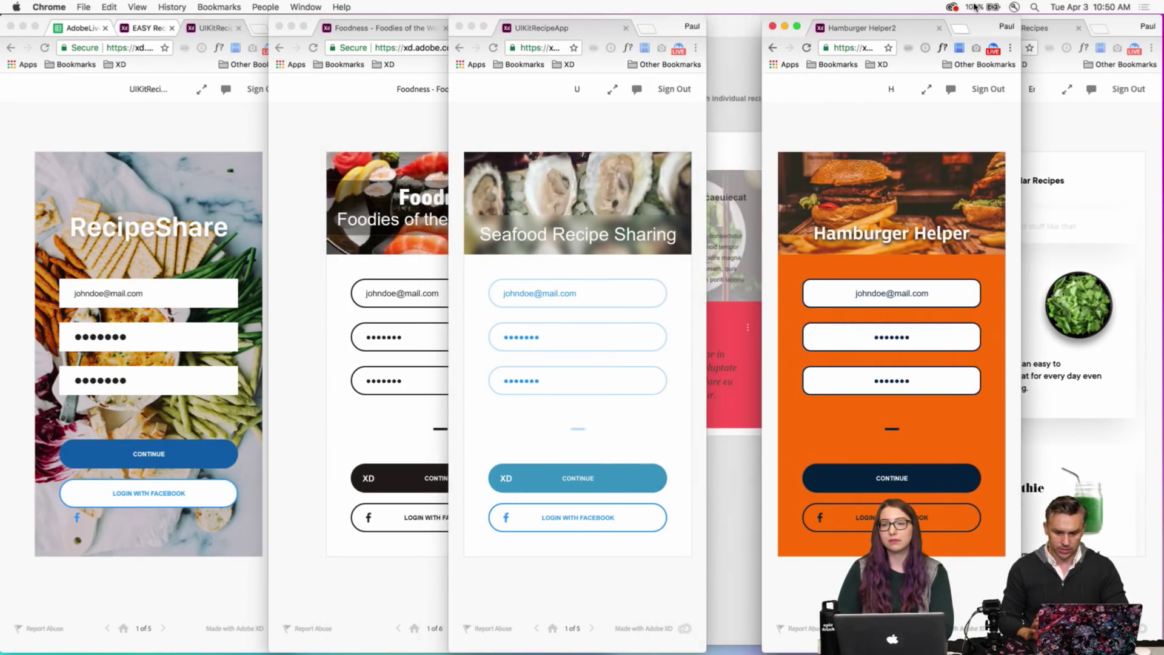
pyautogui.moveTo(682, 27); pyautogui.dragTo(750, 25)
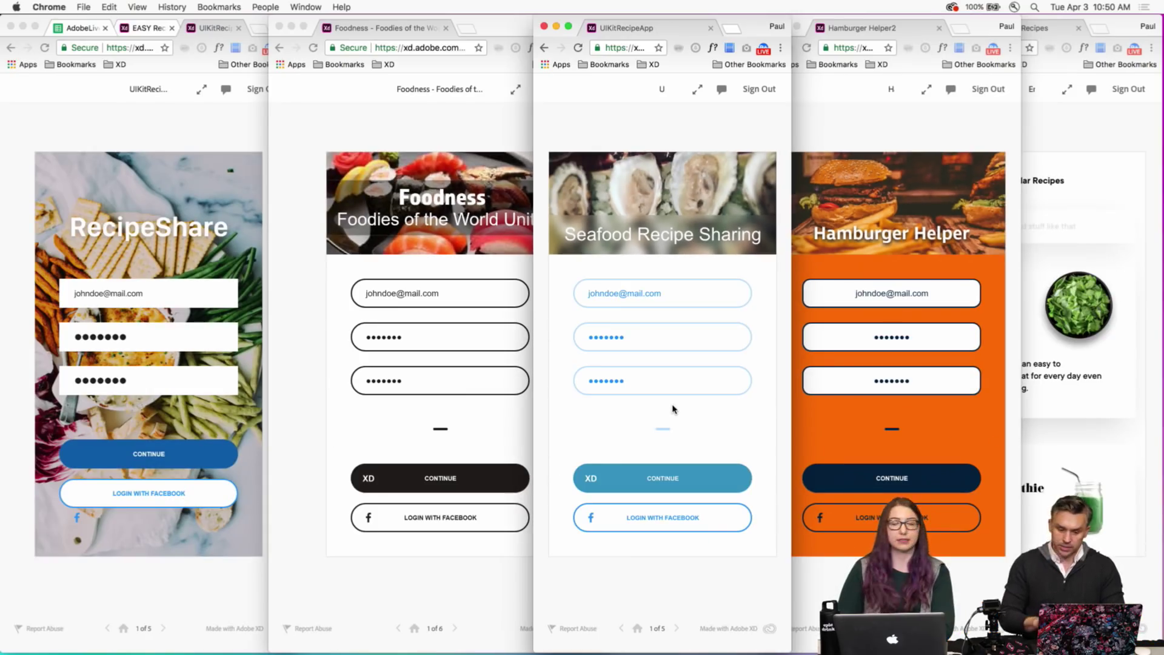
pyautogui.click(543, 27)
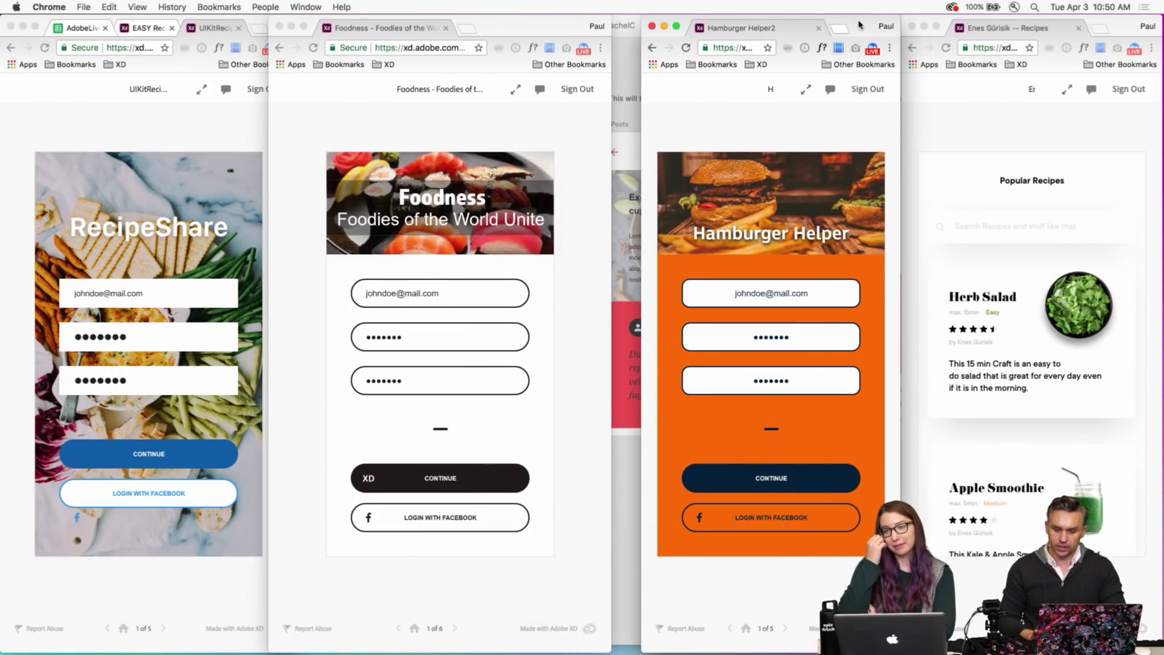
# Minimize the Adobe XD window behind the browser, and arrange the Foodness and Hamburger Helper windows beside the RecipeShare prototype.
pyautogui.moveTo(841, 41); pyautogui.dragTo(966, 41)
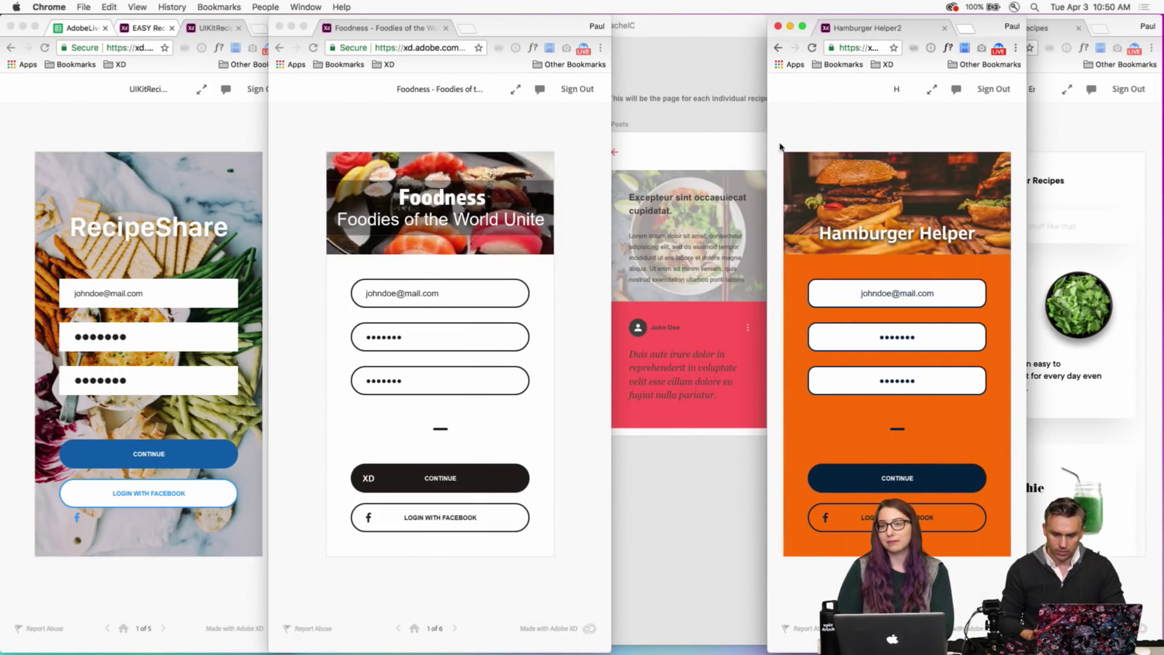
pyautogui.click(750, 126)
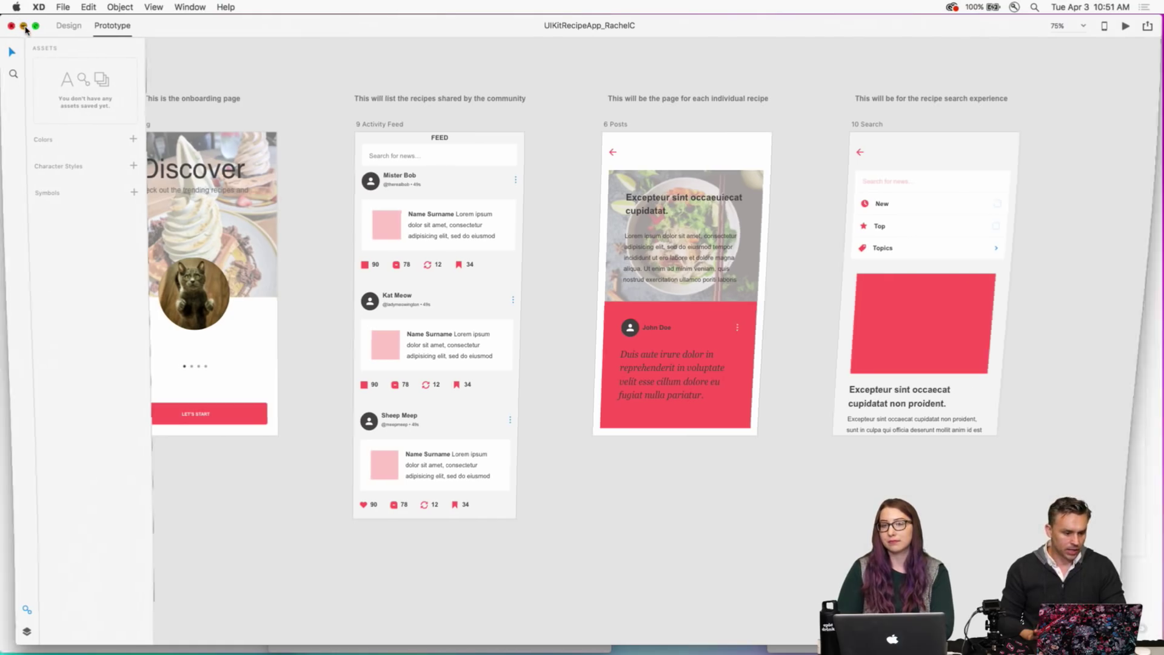
pyautogui.click(24, 26)
pyautogui.moveTo(980, 21); pyautogui.dragTo(817, 20)
pyautogui.moveTo(558, 31); pyautogui.dragTo(590, 31)
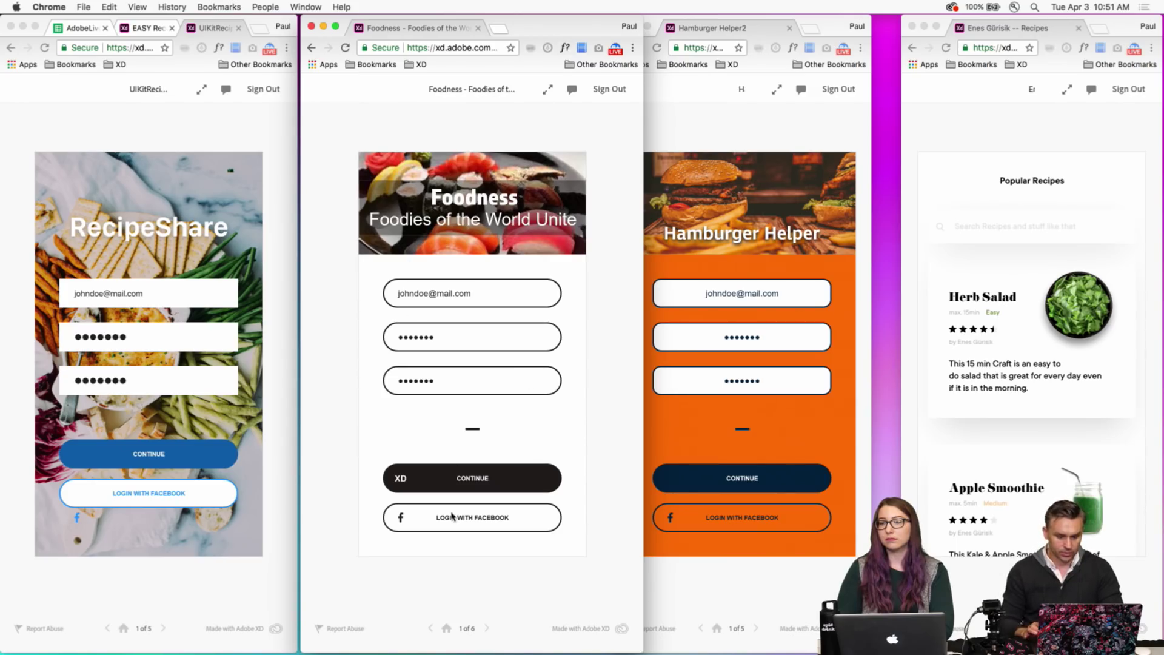
# Page through the Foodness prototype from its login screen to its last screen, Discover the Foodness.
pyautogui.click(489, 628)
pyautogui.click(488, 628)
pyautogui.click(489, 628)
pyautogui.click(489, 628)
pyautogui.click(489, 628)
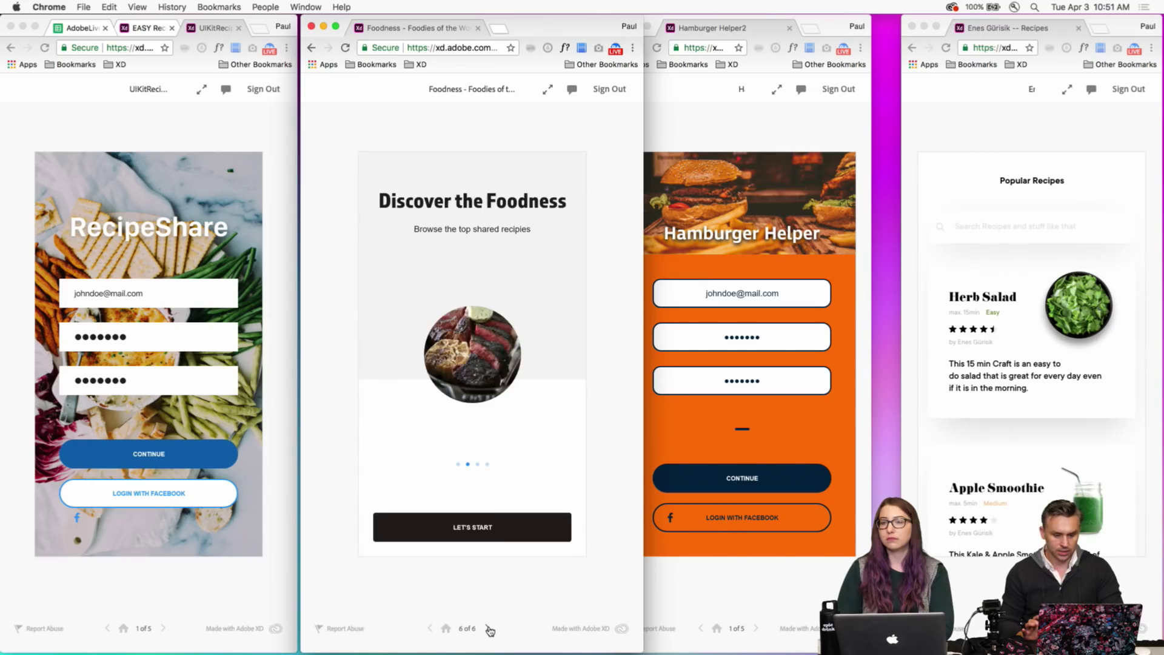
# Return the Foodness prototype to its Sunday Morning Bliss screen, and arrange the Hamburger Helper window beside a narrower Foodness window.
pyautogui.click(430, 628)
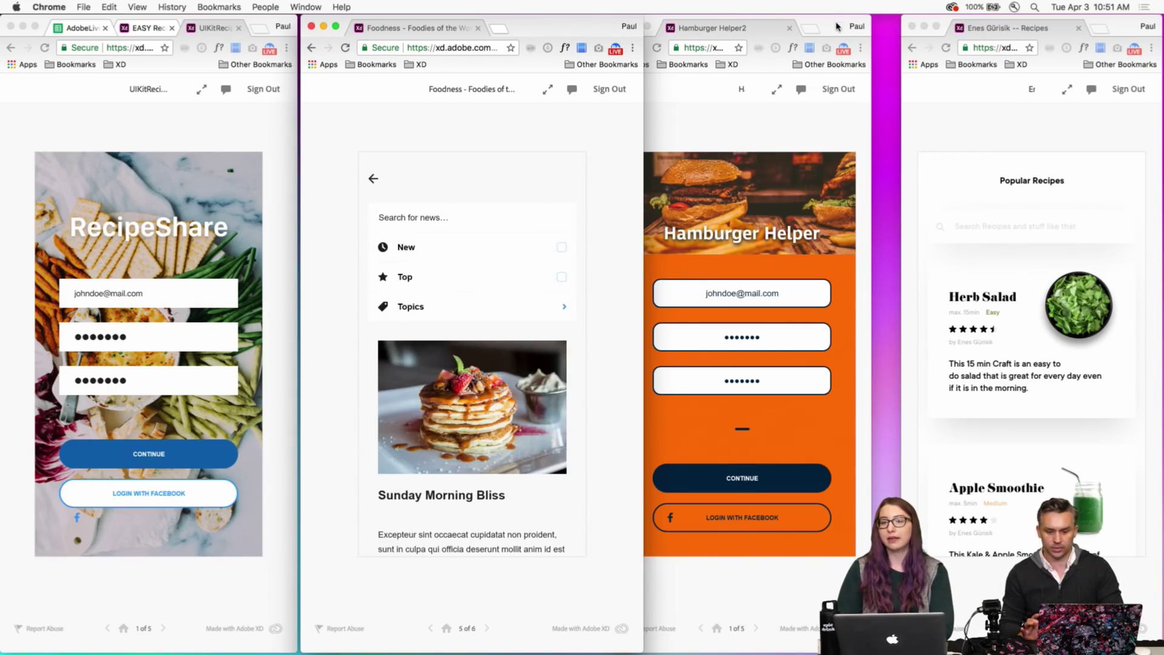
pyautogui.moveTo(837, 25); pyautogui.dragTo(866, 24)
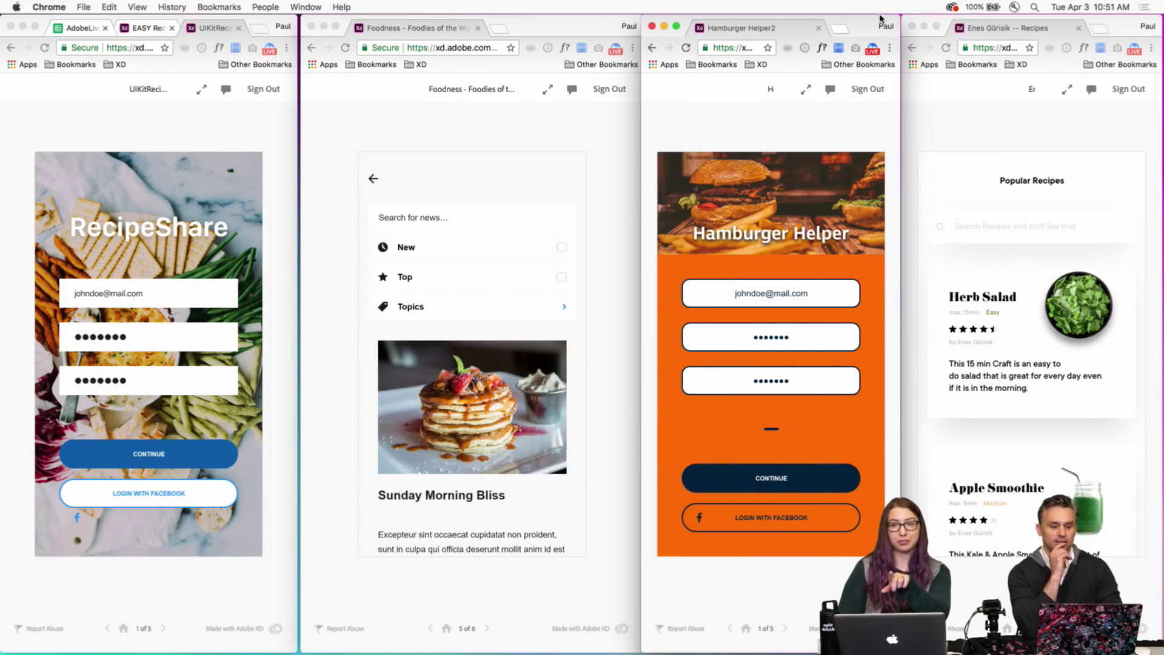
pyautogui.click(311, 143)
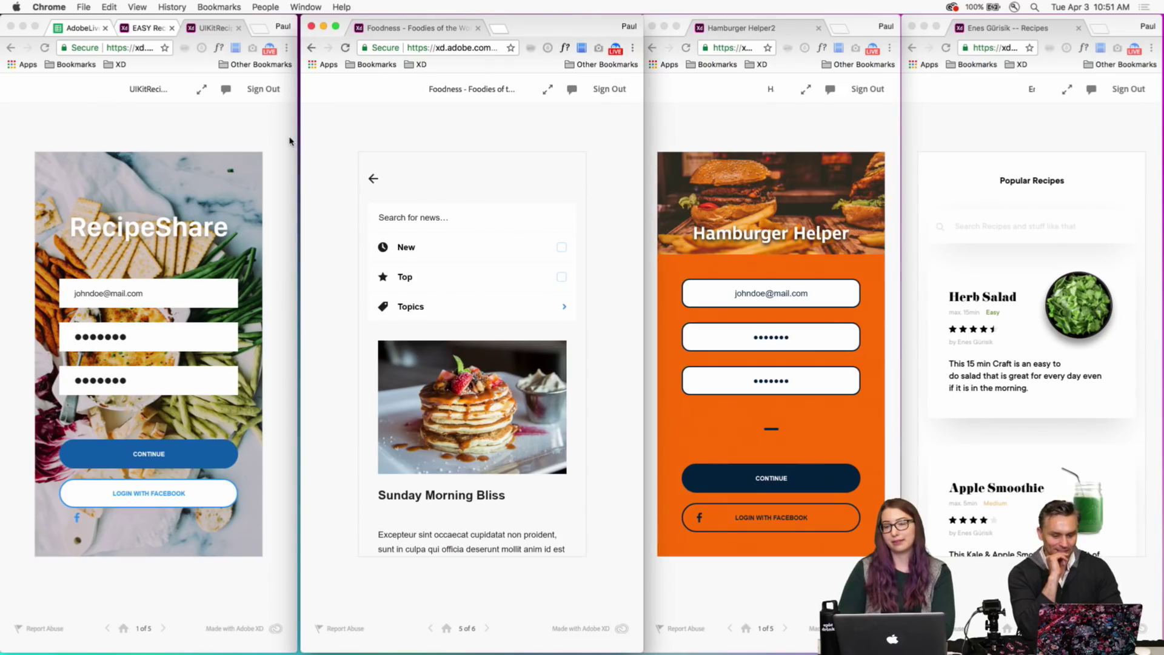
pyautogui.moveTo(337, 135); pyautogui.dragTo(390, 128)
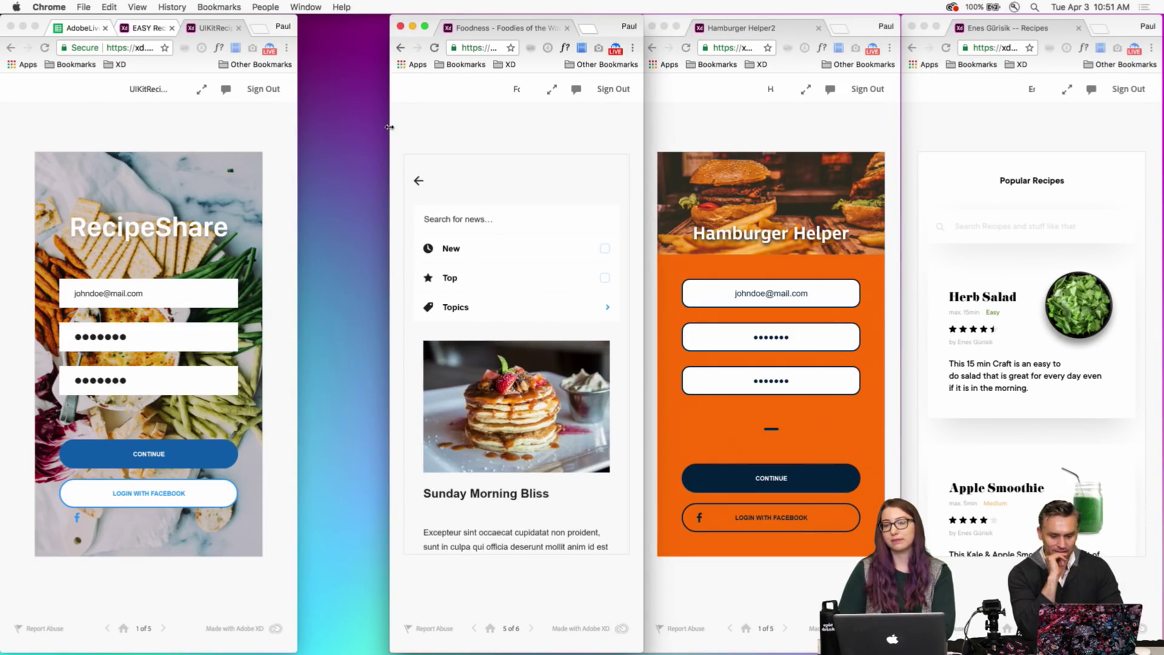
# Detach the UIKitRecipeApp tab into its own window, and shift the Foodness window aside to make room for it.
pyautogui.moveTo(207, 30); pyautogui.dragTo(276, 28)
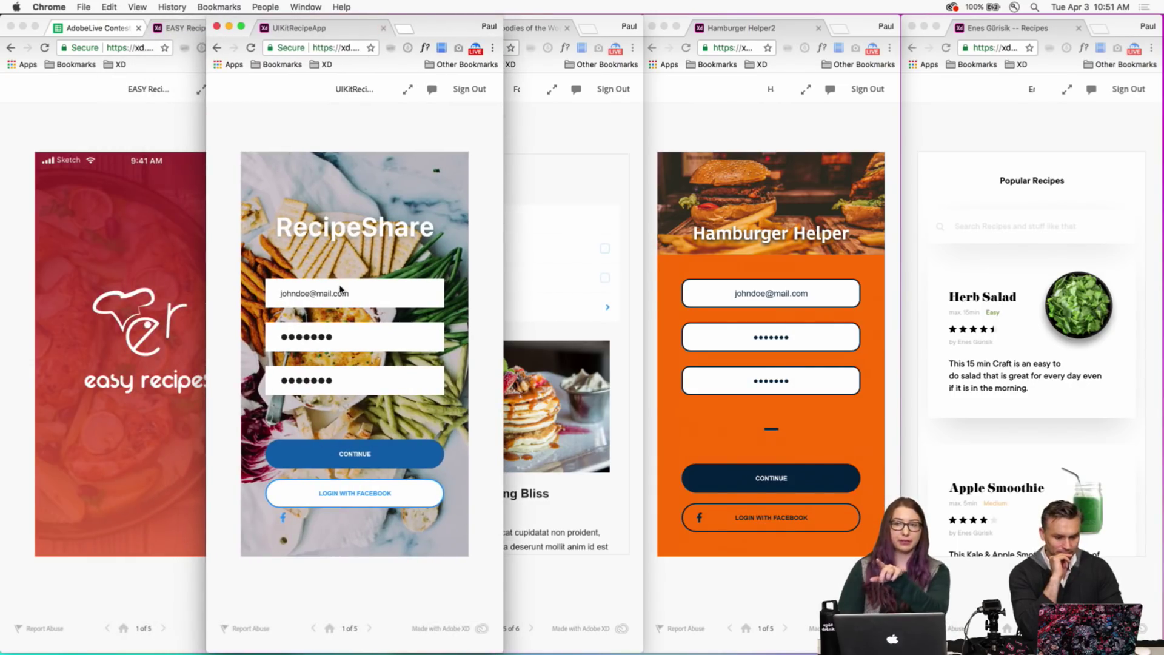
pyautogui.moveTo(610, 26); pyautogui.dragTo(655, 24)
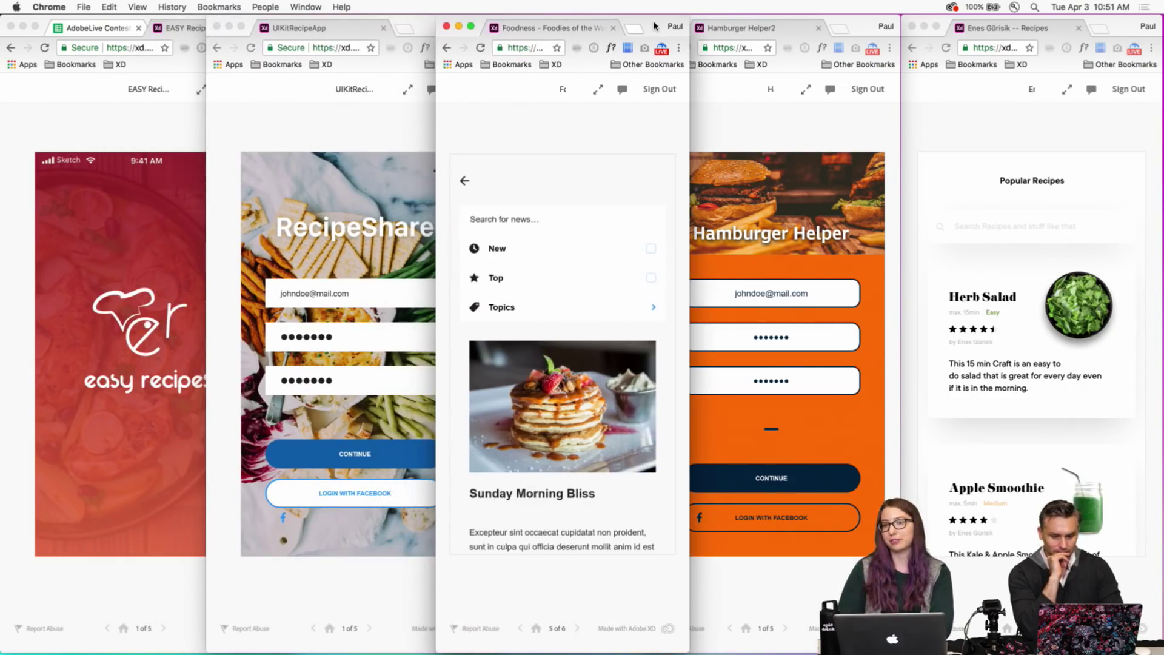
pyautogui.click(376, 119)
# Page through all the RecipeShare prototype screens from its login screen, stopping on the Feed screen.
pyautogui.click(368, 629)
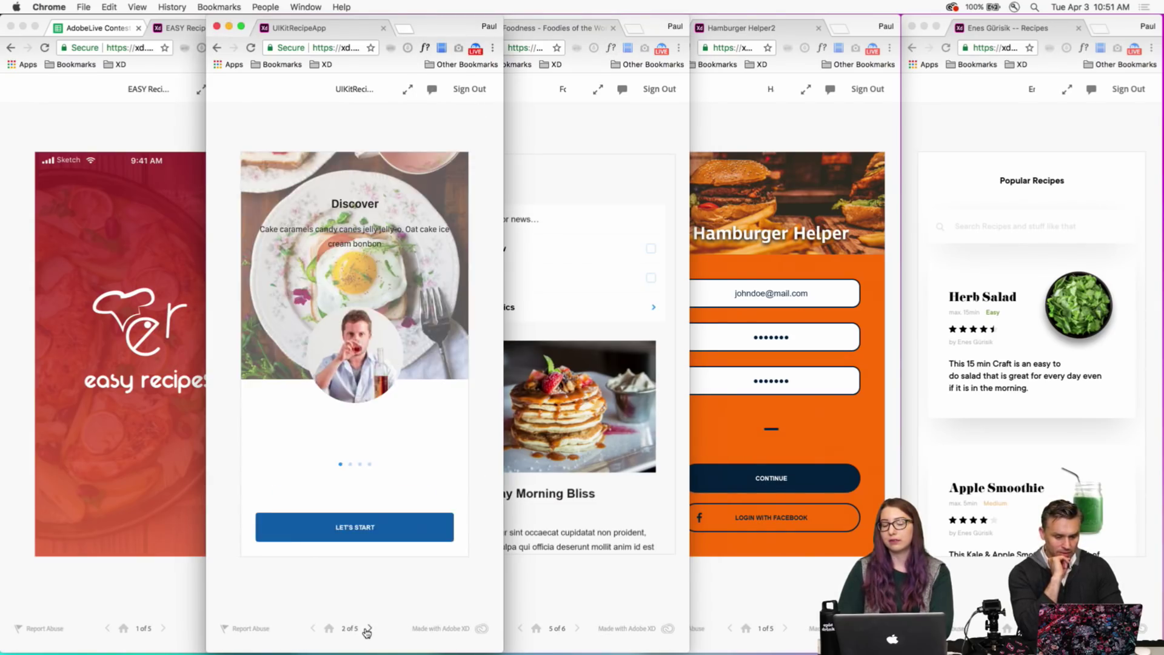
pyautogui.click(368, 629)
pyautogui.click(367, 629)
pyautogui.click(368, 629)
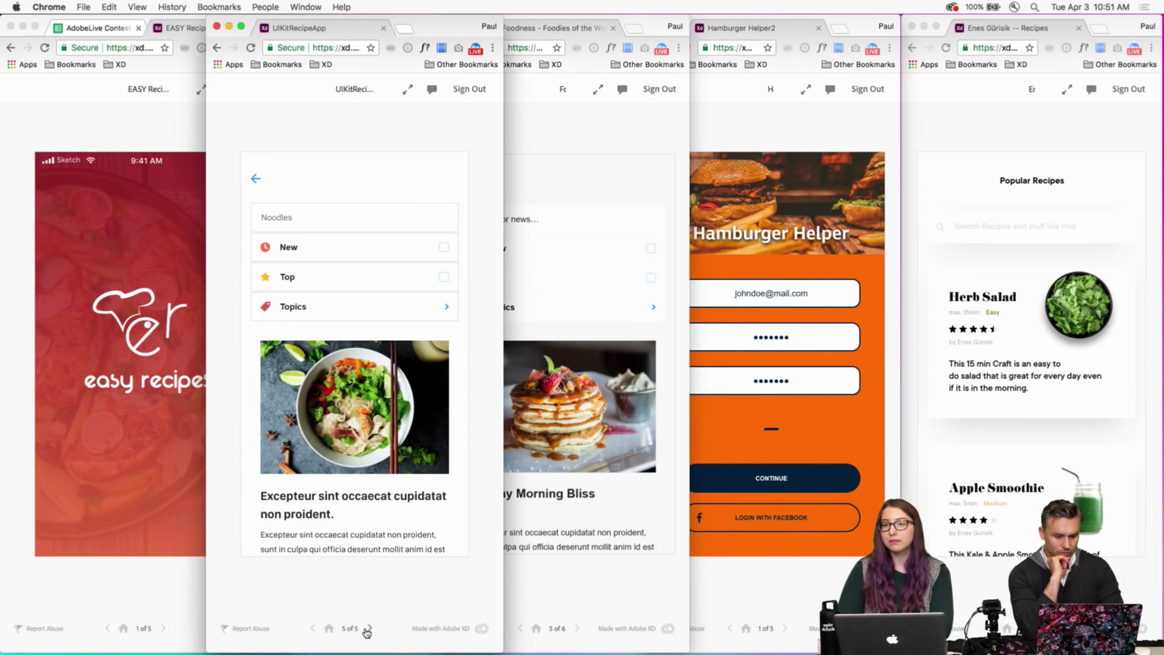
pyautogui.click(314, 628)
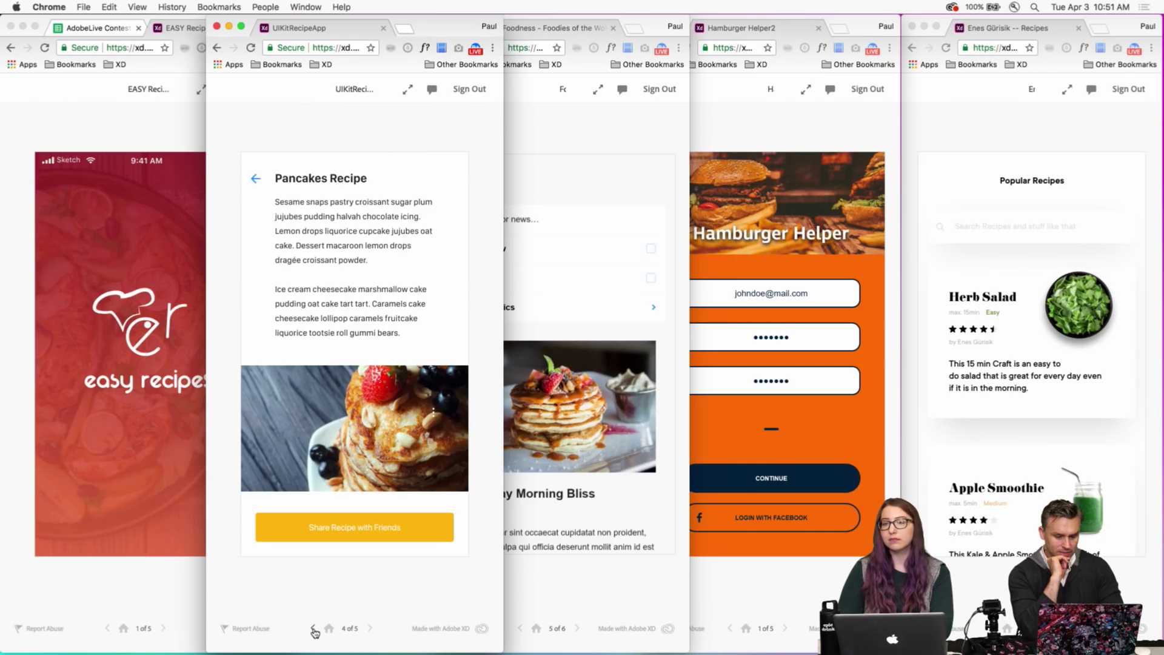
pyautogui.click(368, 628)
pyautogui.click(368, 628)
pyautogui.click(369, 630)
pyautogui.click(369, 630)
pyautogui.click(369, 630)
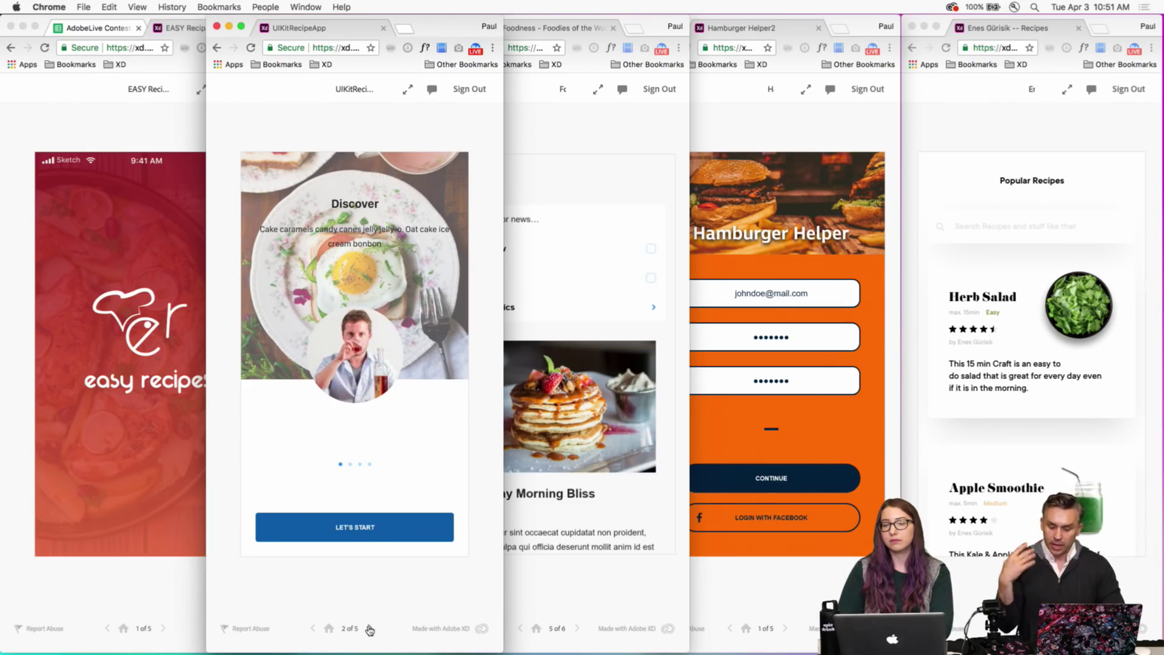
pyautogui.click(369, 630)
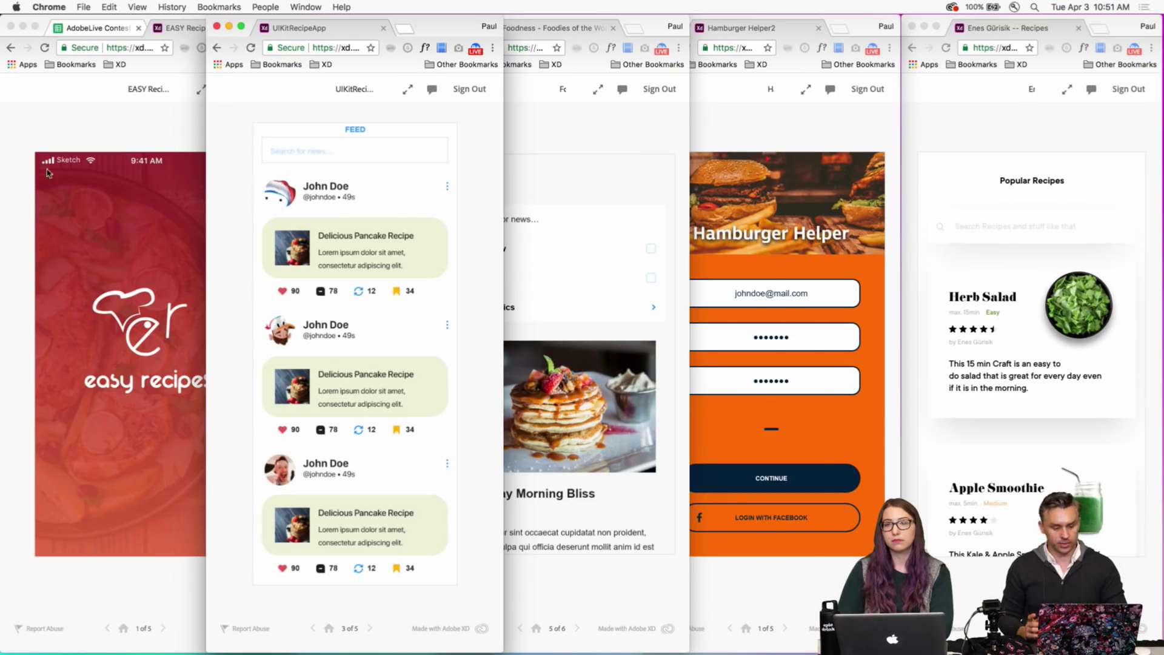
# Shift the Hamburger Helper and Foodness windows aside, and narrow the UIKitRecipeApp window so that it no longer overlaps Foodness.
pyautogui.moveTo(852, 18); pyautogui.dragTo(878, 13)
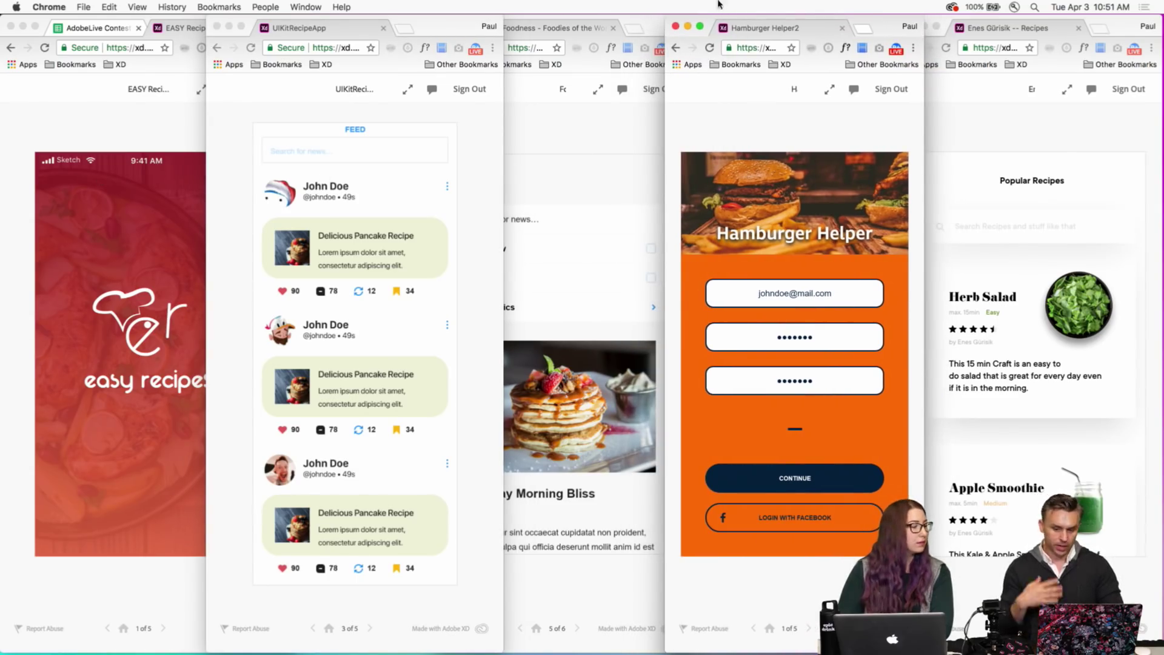
pyautogui.moveTo(649, 27); pyautogui.dragTo(654, 26)
pyautogui.click(419, 29)
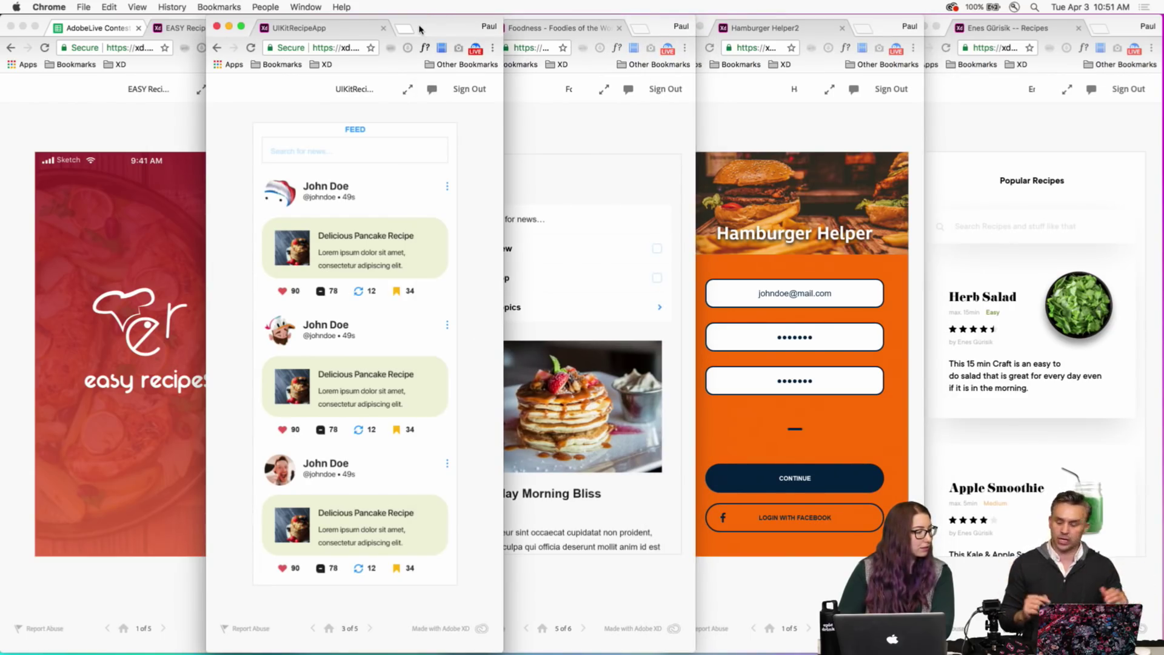
pyautogui.moveTo(503, 126); pyautogui.dragTo(454, 126)
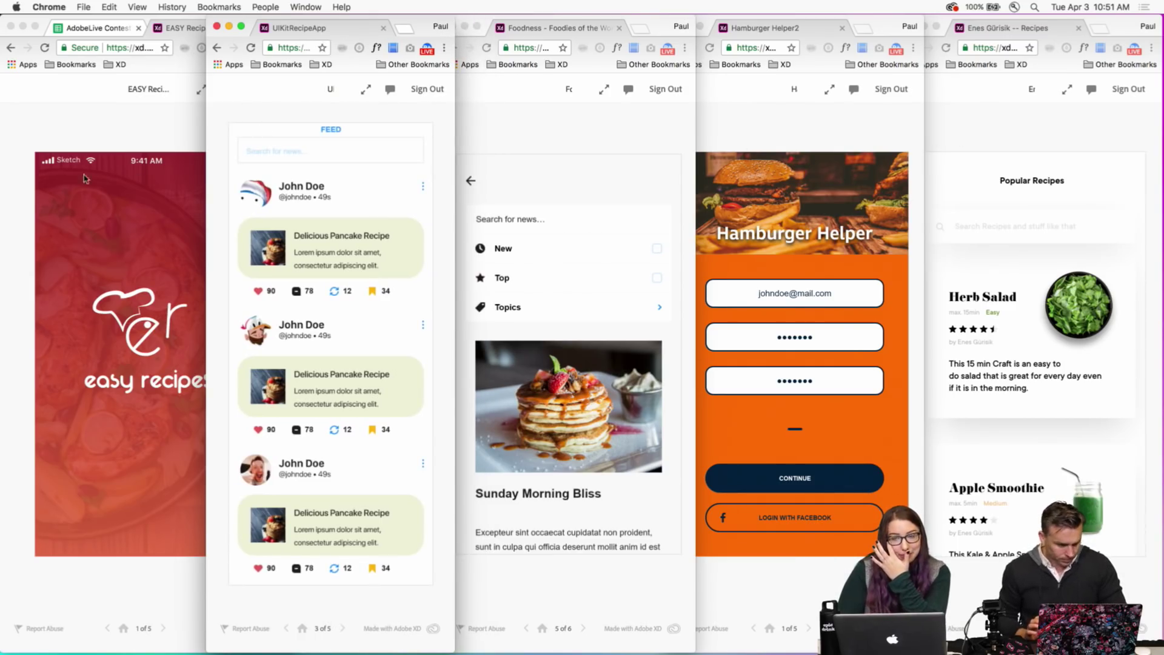
# Widen the EASY Recipes window and restart its prototype, continuing from the splash screen to the login screen.
pyautogui.click(35, 125)
pyautogui.moveTo(298, 125); pyautogui.dragTo(1078, 126)
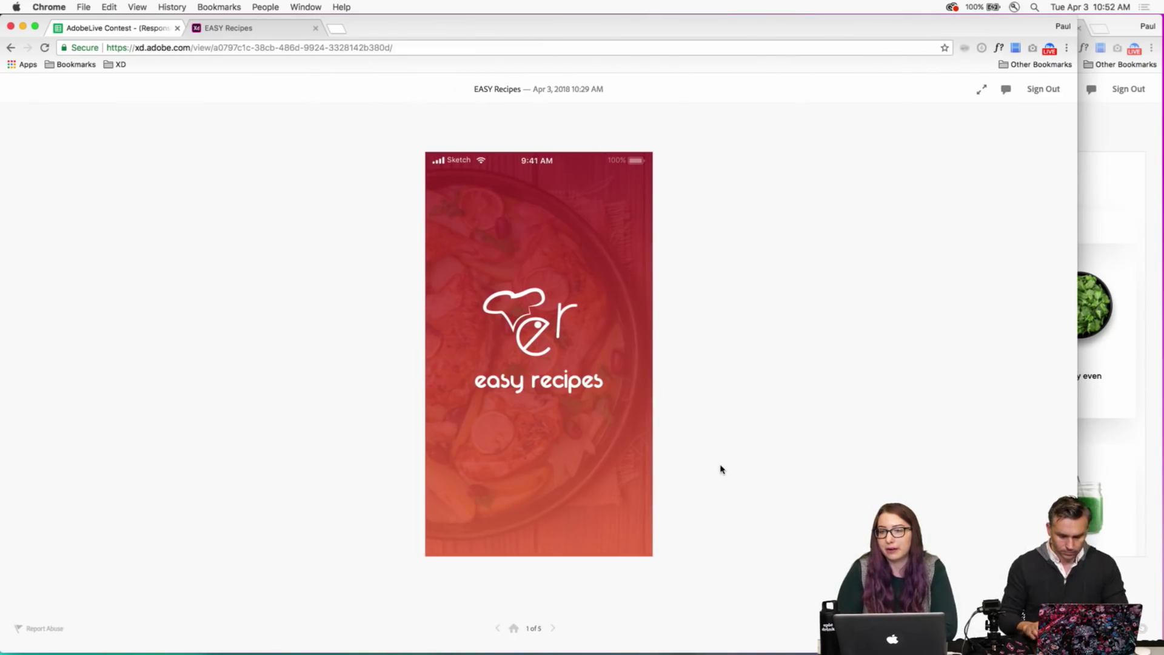
pyautogui.click(536, 490)
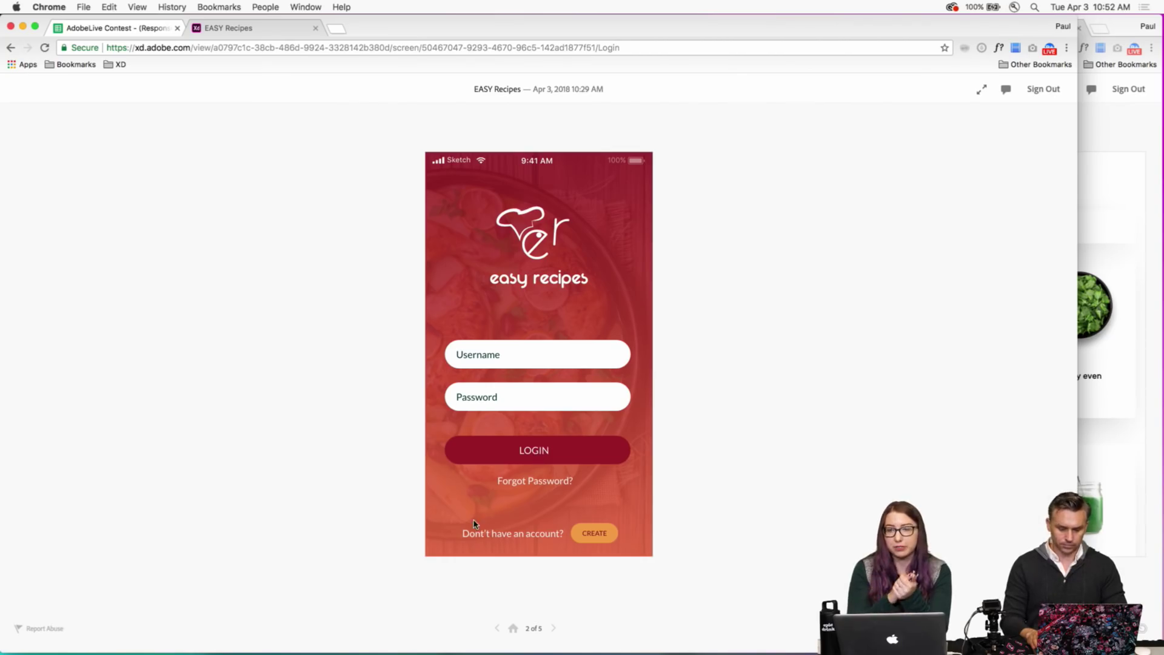
pyautogui.click(513, 627)
pyautogui.click(535, 411)
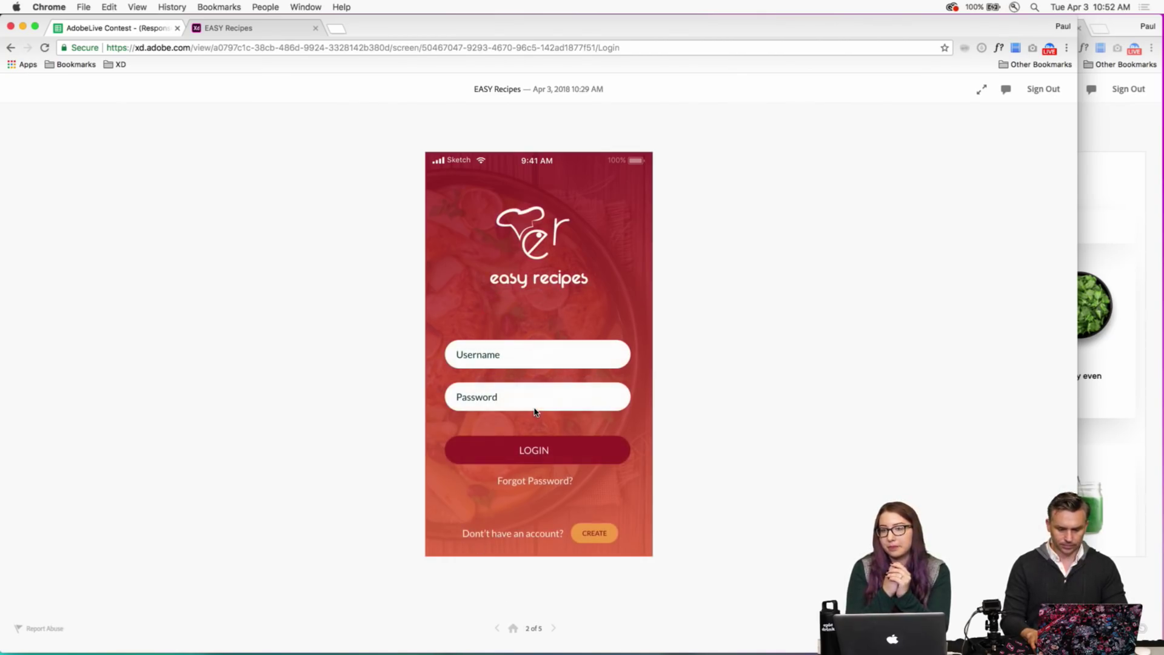
# Walk through the EASY Recipes prototype from login to the Cryspy Sandwiches ingredients and steps, and return to the splash screen.
pyautogui.click(535, 453)
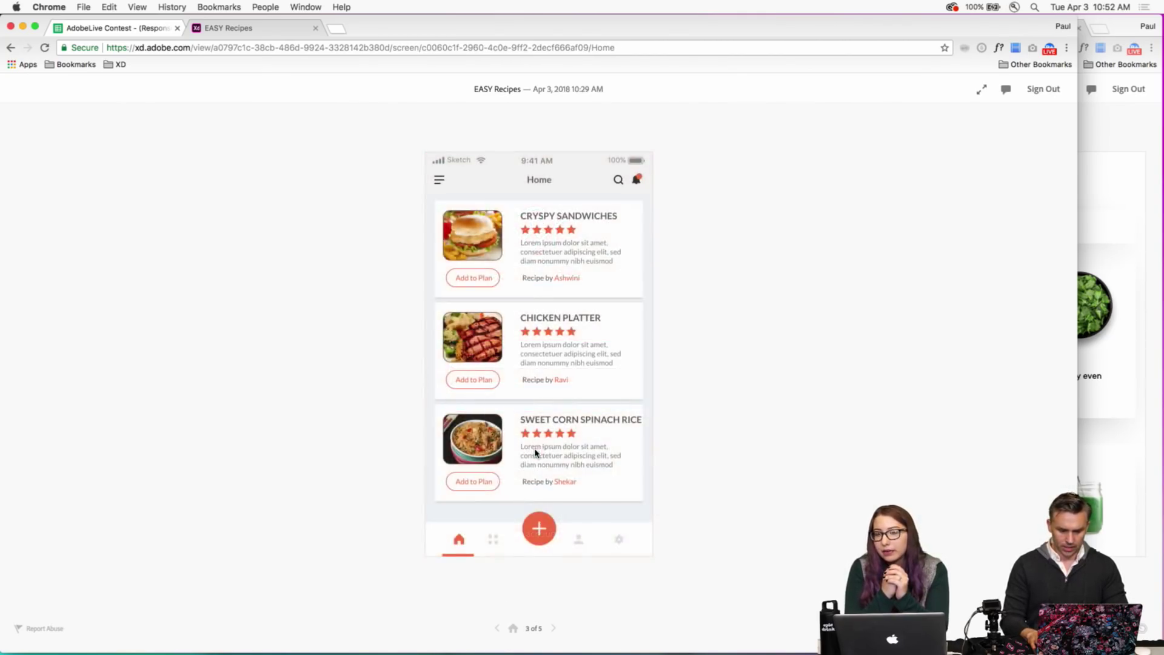
pyautogui.click(530, 375)
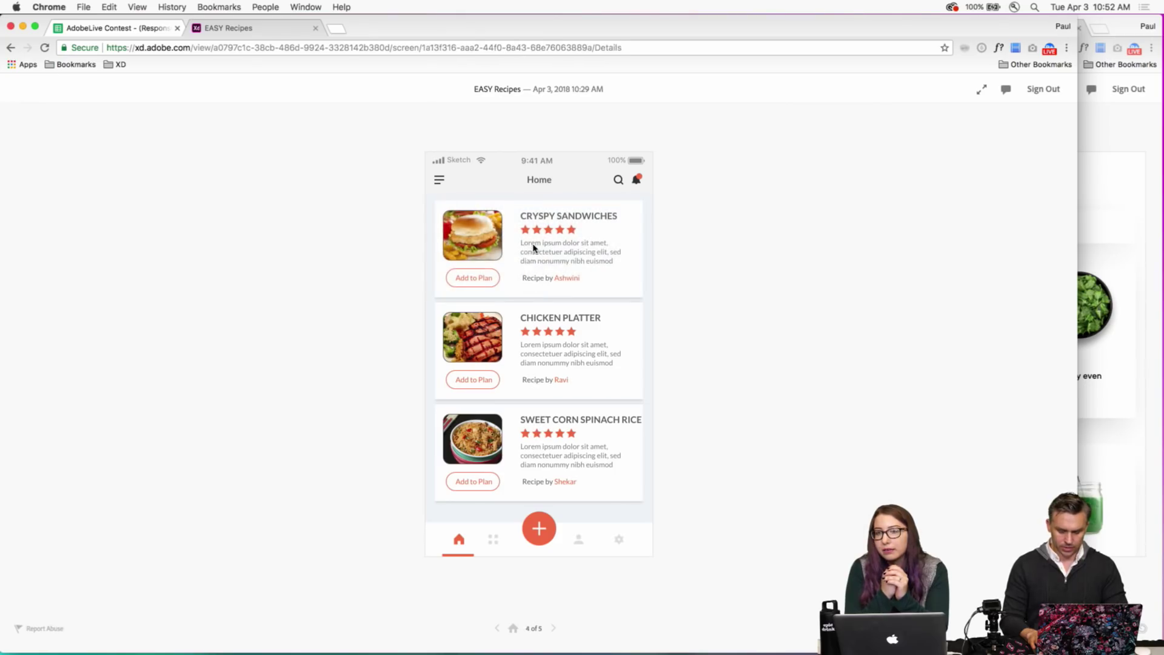
pyautogui.click(533, 247)
pyautogui.click(546, 320)
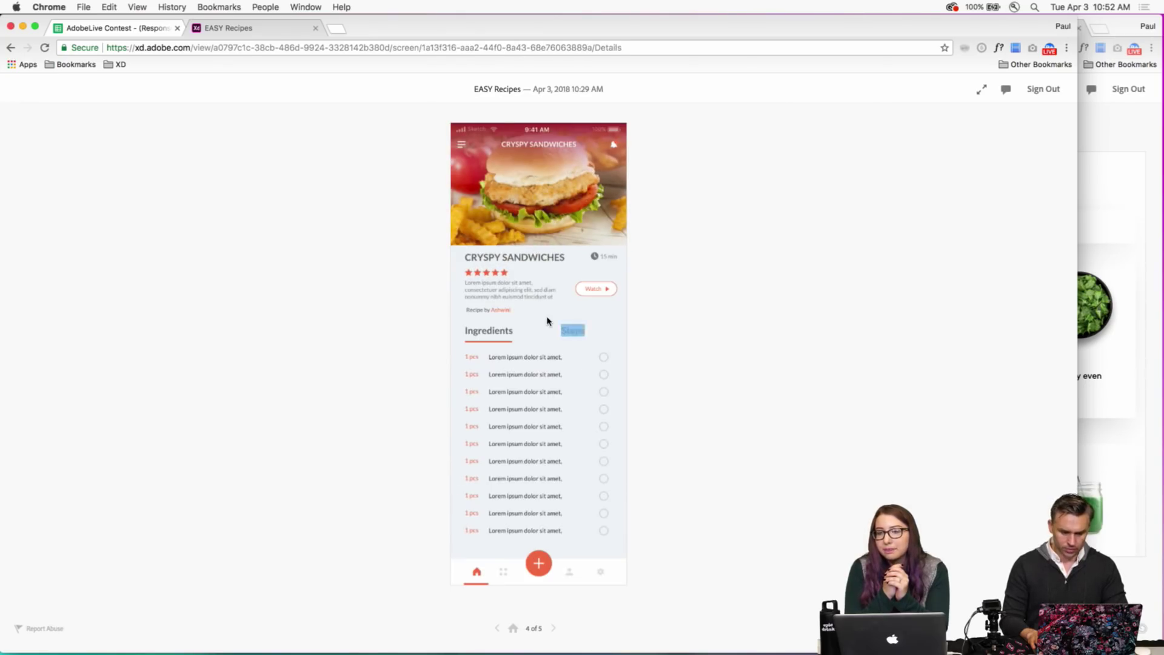
pyautogui.click(570, 335)
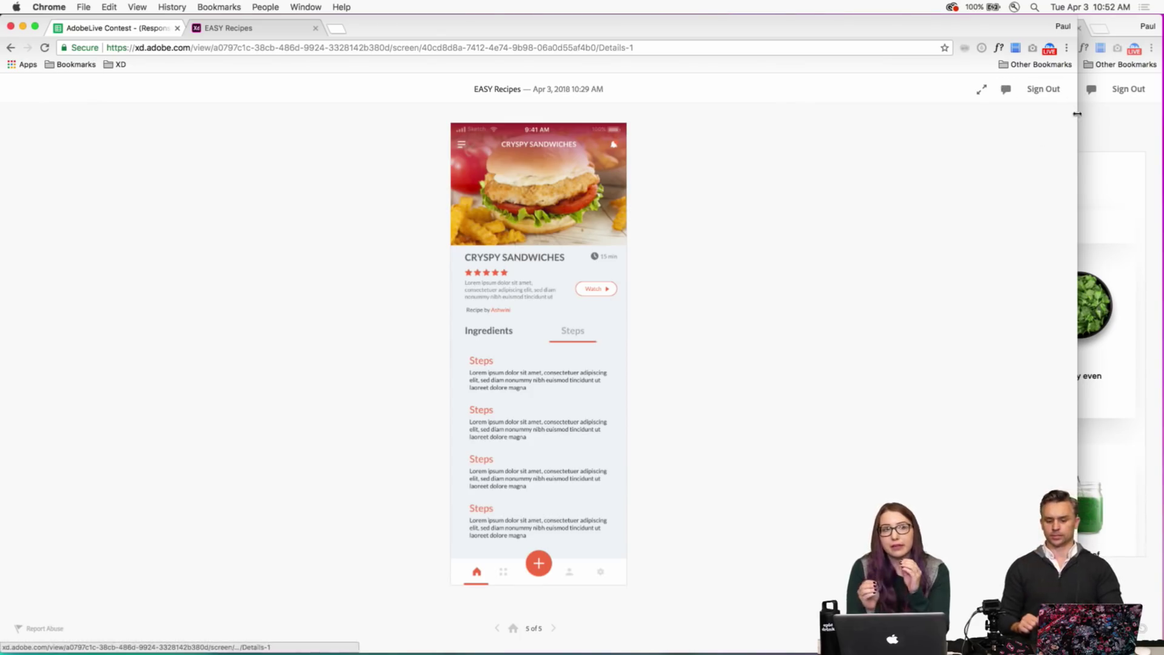
pyautogui.click(513, 628)
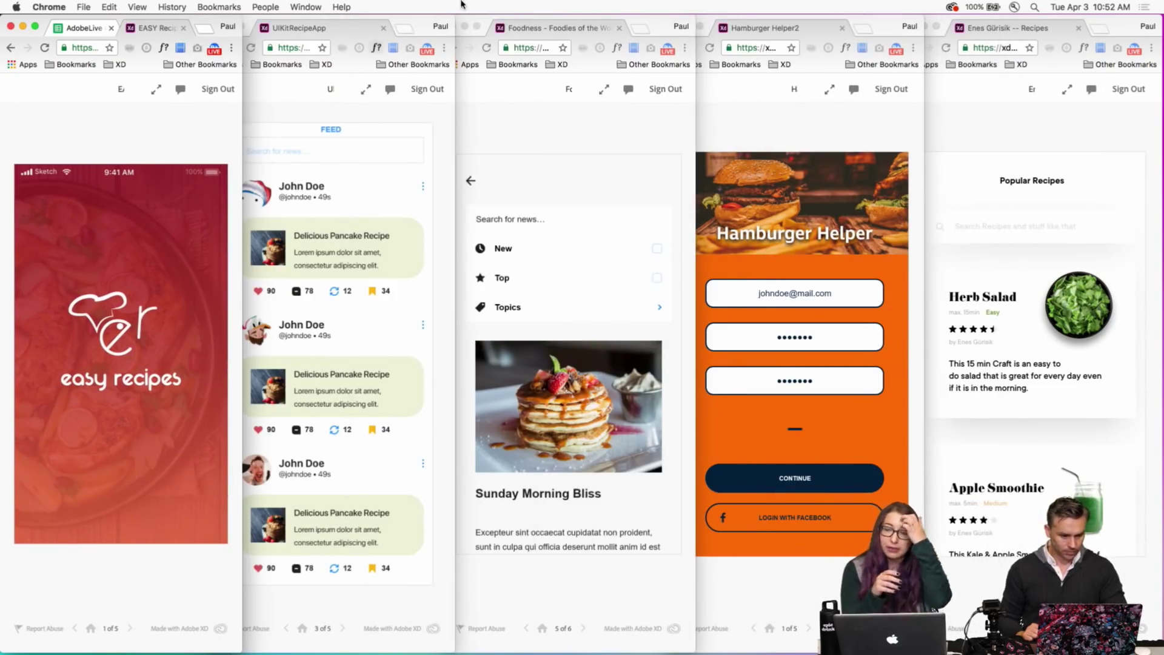
# Widen the UIKitRecipeApp window and return its prototype to the RecipeShare login screen.
pyautogui.click(420, 29)
pyautogui.moveTo(454, 108); pyautogui.dragTo(1001, 108)
pyautogui.click(580, 628)
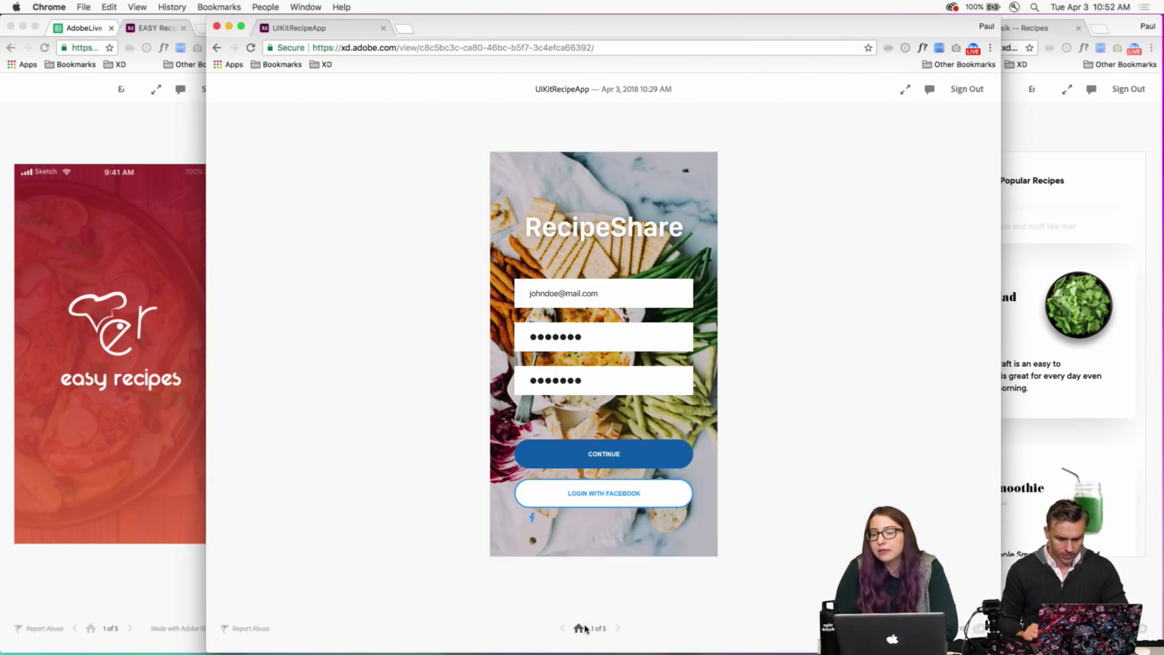
# Walk through the RecipeShare prototype's interactions from login past the Discover screen and the feed to the Pancakes Recipe.
pyautogui.click(584, 257)
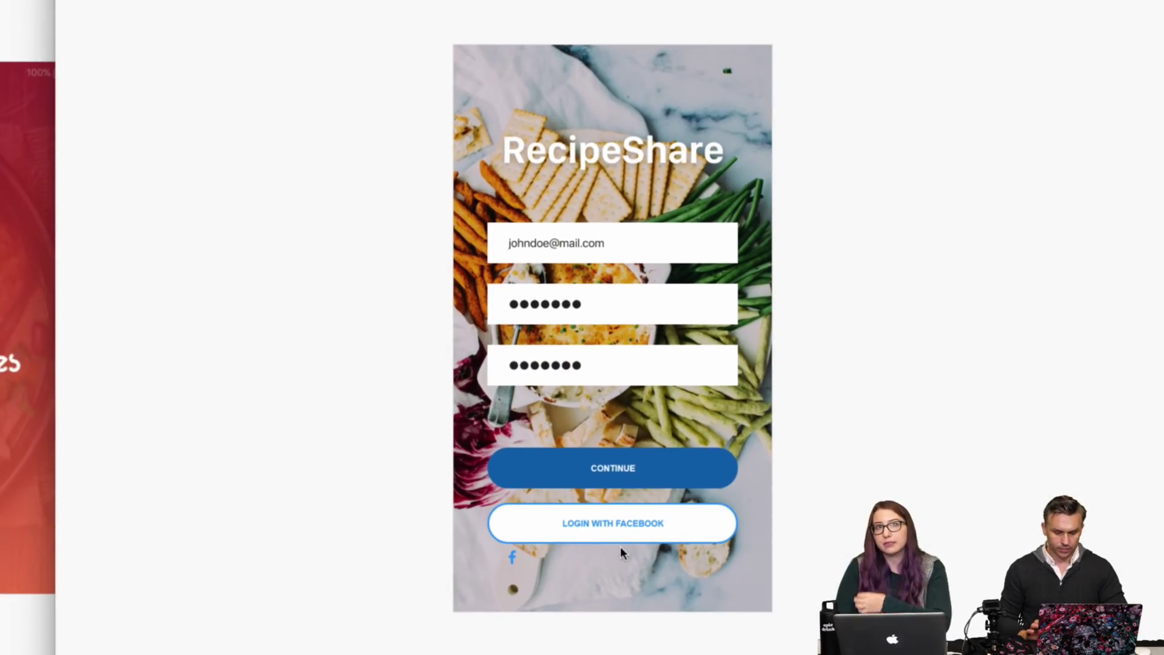
pyautogui.click(620, 547)
pyautogui.click(595, 471)
pyautogui.click(594, 468)
pyautogui.click(564, 458)
pyautogui.click(564, 450)
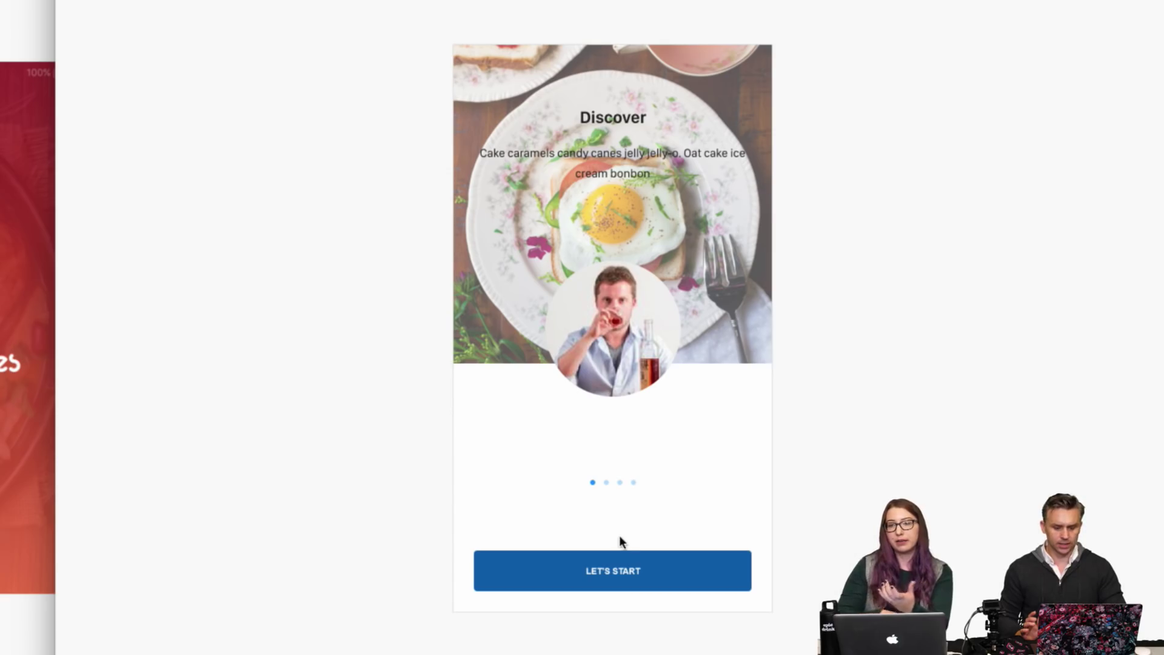
pyautogui.click(623, 583)
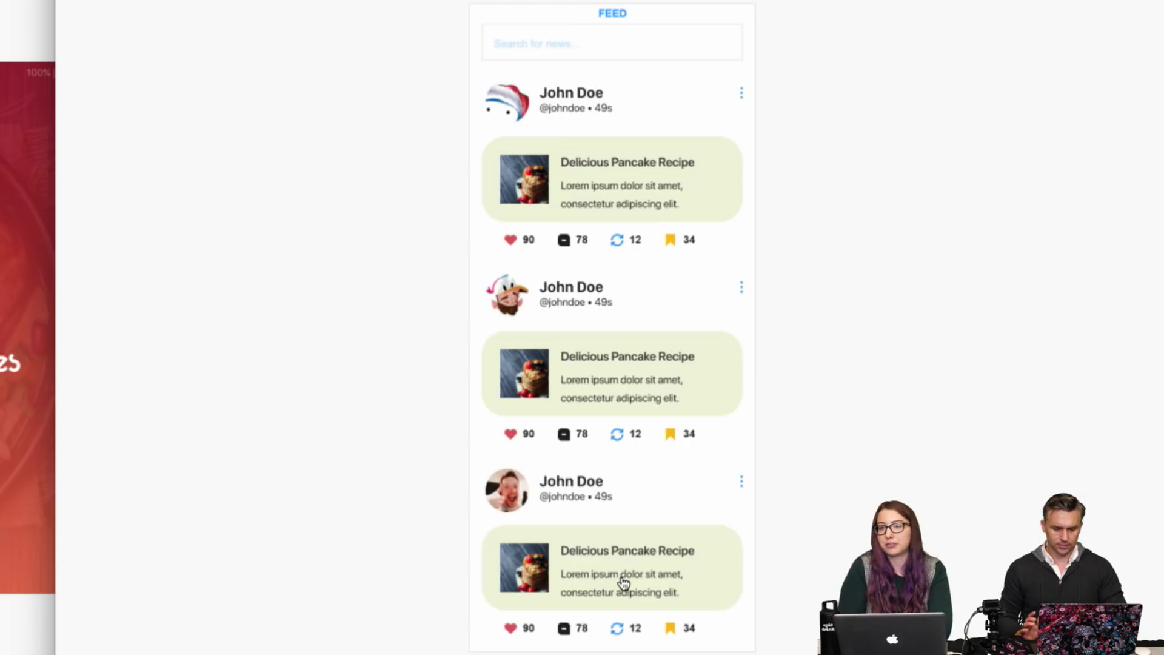
pyautogui.click(632, 462)
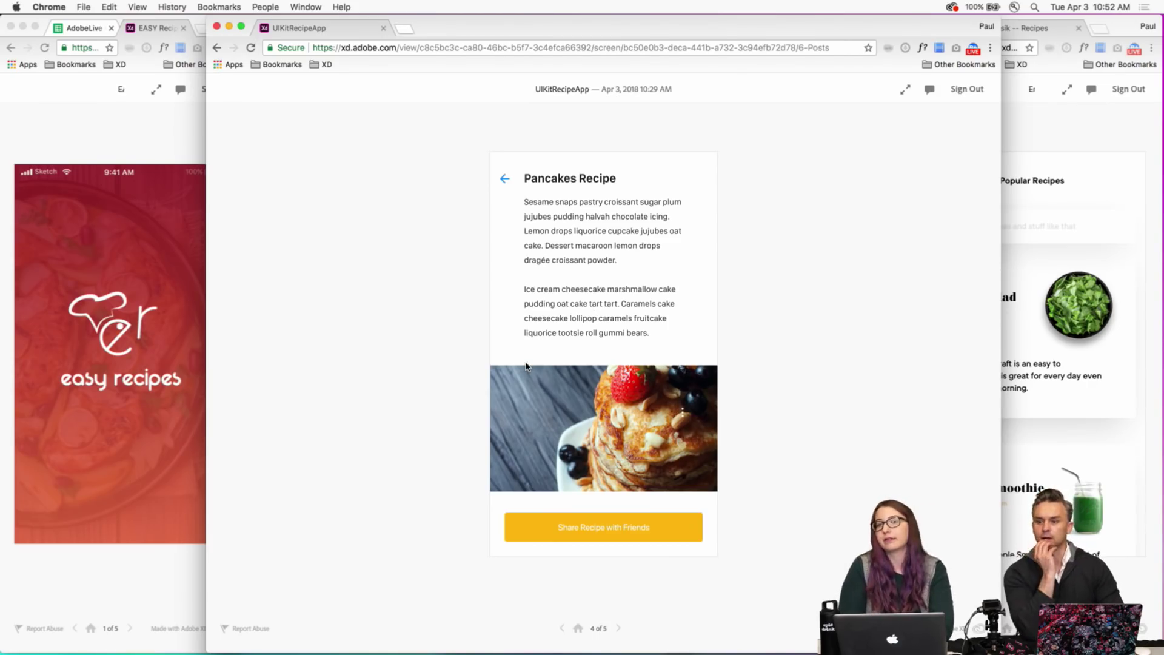
# Narrow the UIKitRecipeApp window, and widen the Foodness window with its prototype reset to the login screen.
pyautogui.moveTo(1002, 120); pyautogui.dragTo(489, 116)
pyautogui.click(571, 115)
pyautogui.moveTo(697, 124); pyautogui.dragTo(916, 123)
pyautogui.click(653, 630)
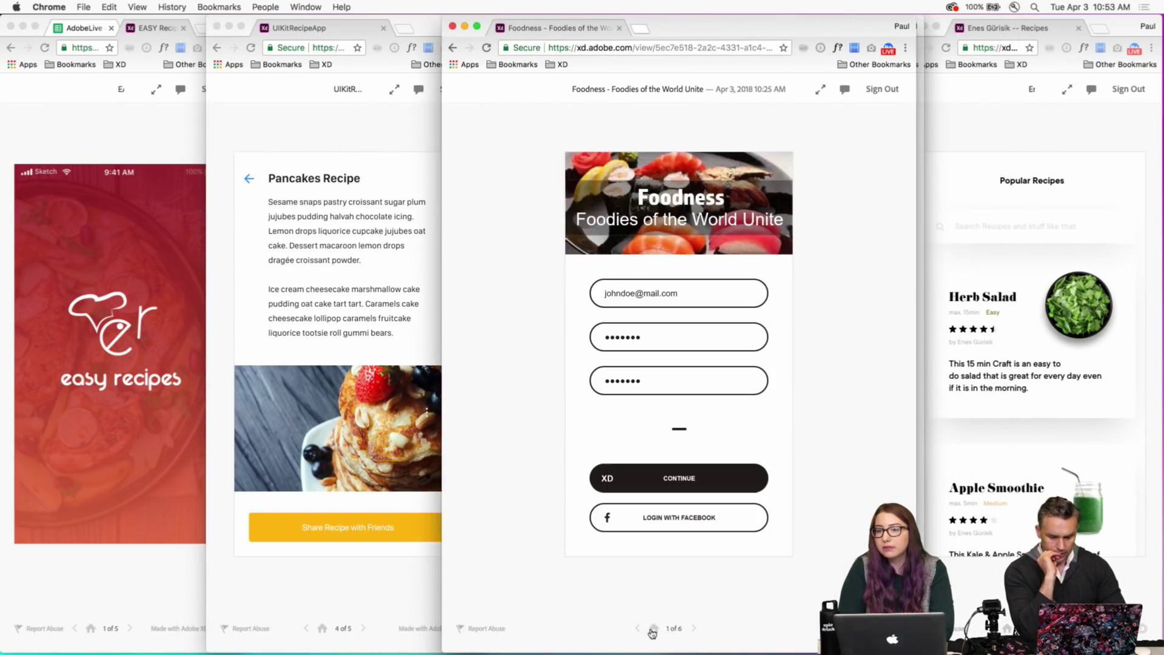
# Walk through the Foodness prototype from login past its Discover the Foodness slides to the feed.
pyautogui.click(674, 478)
pyautogui.click(674, 481)
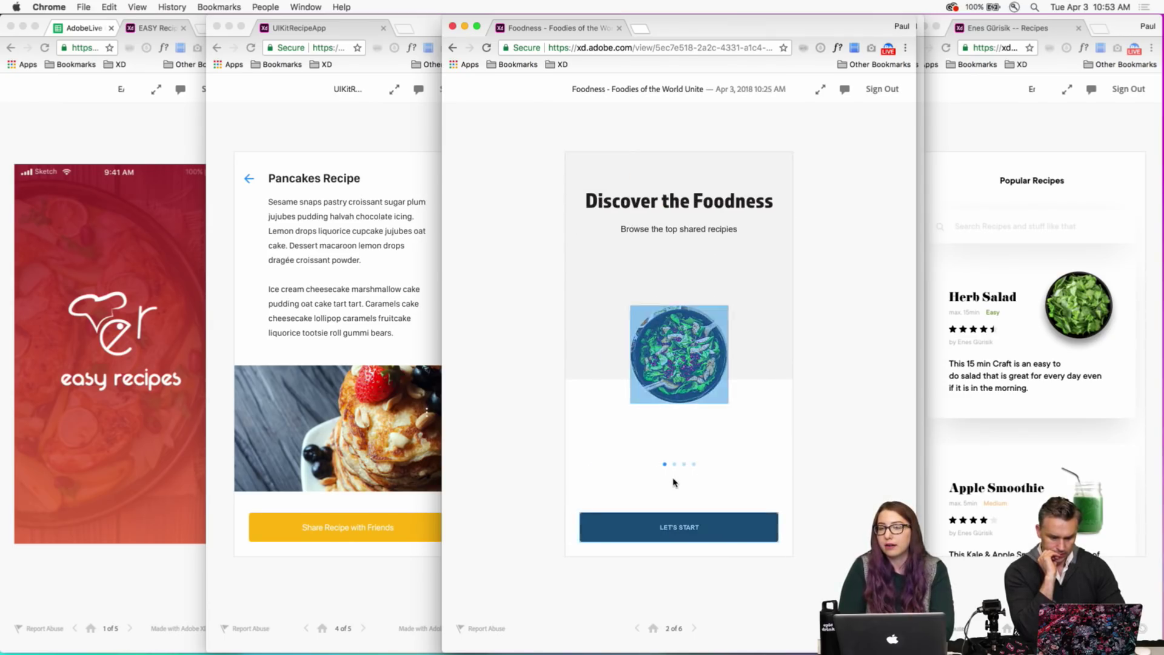
pyautogui.click(658, 359)
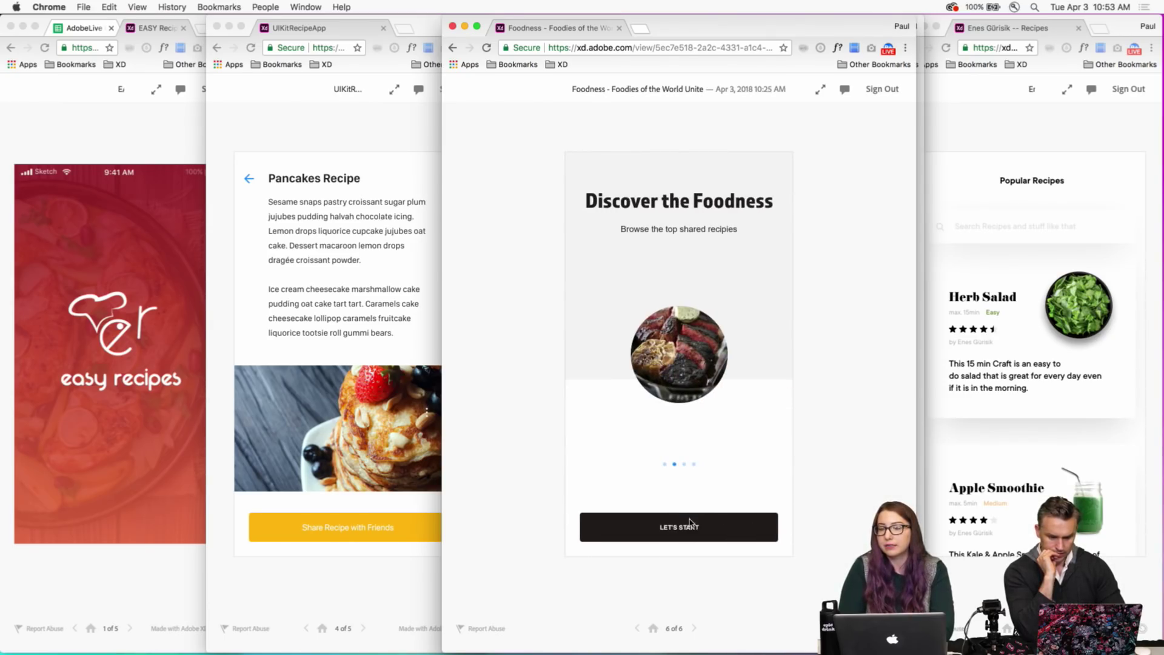
pyautogui.click(685, 355)
pyautogui.click(659, 528)
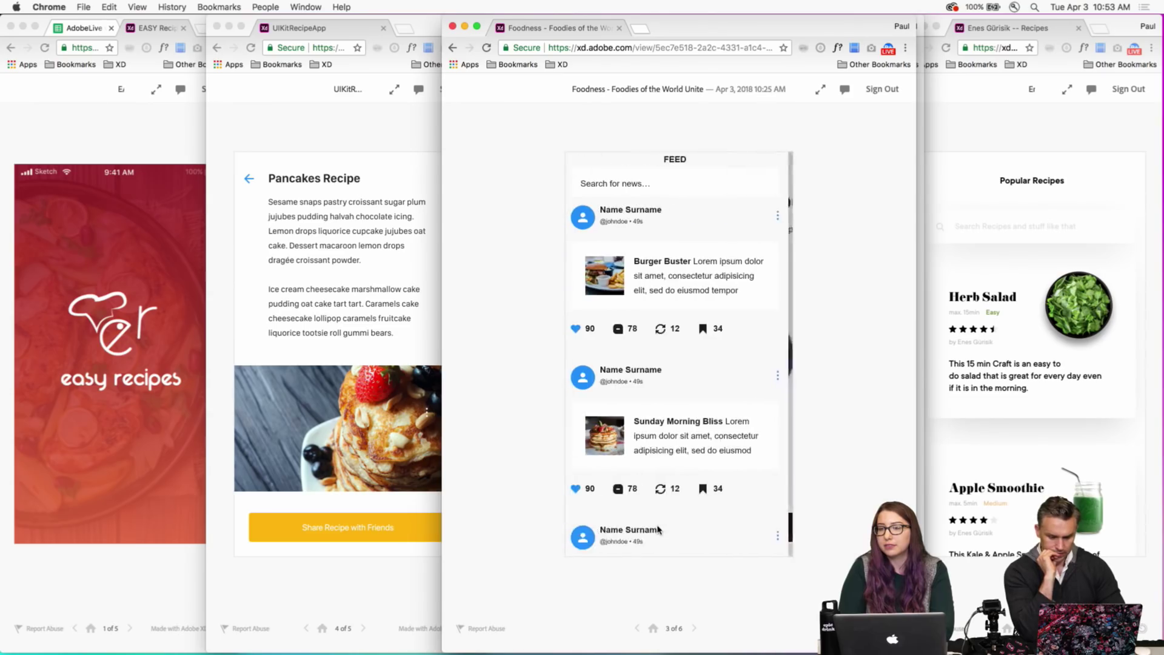
# Open the Burger Buster post from the Foodness feed, and page on to the prototype's last screen.
pyautogui.click(663, 319)
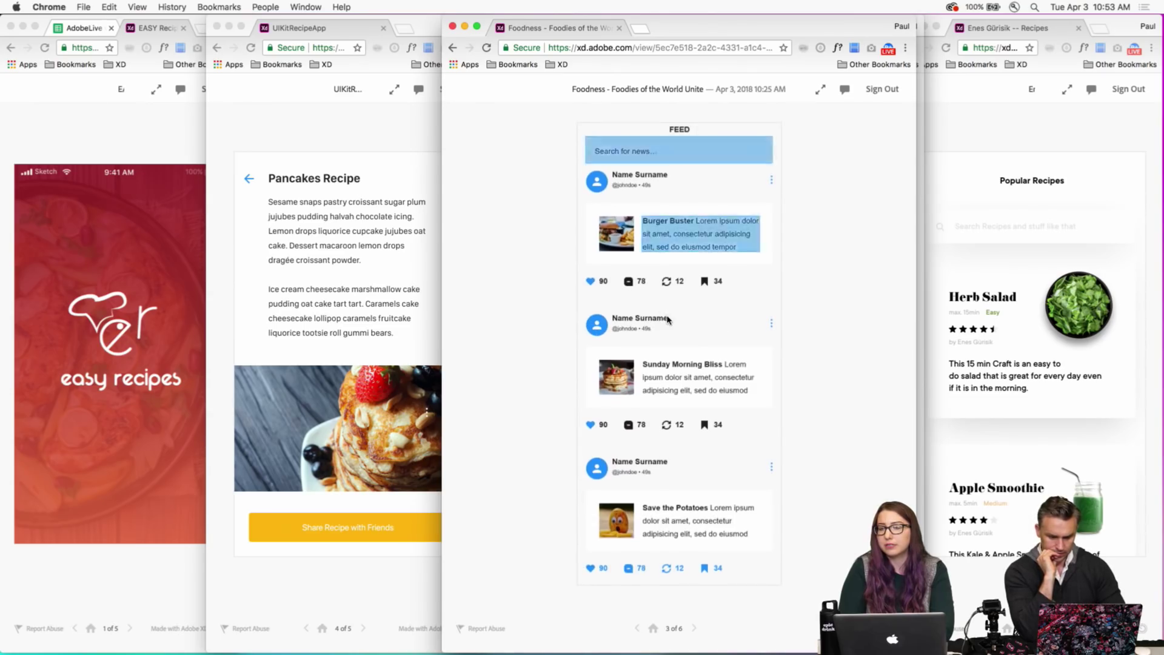
pyautogui.click(673, 240)
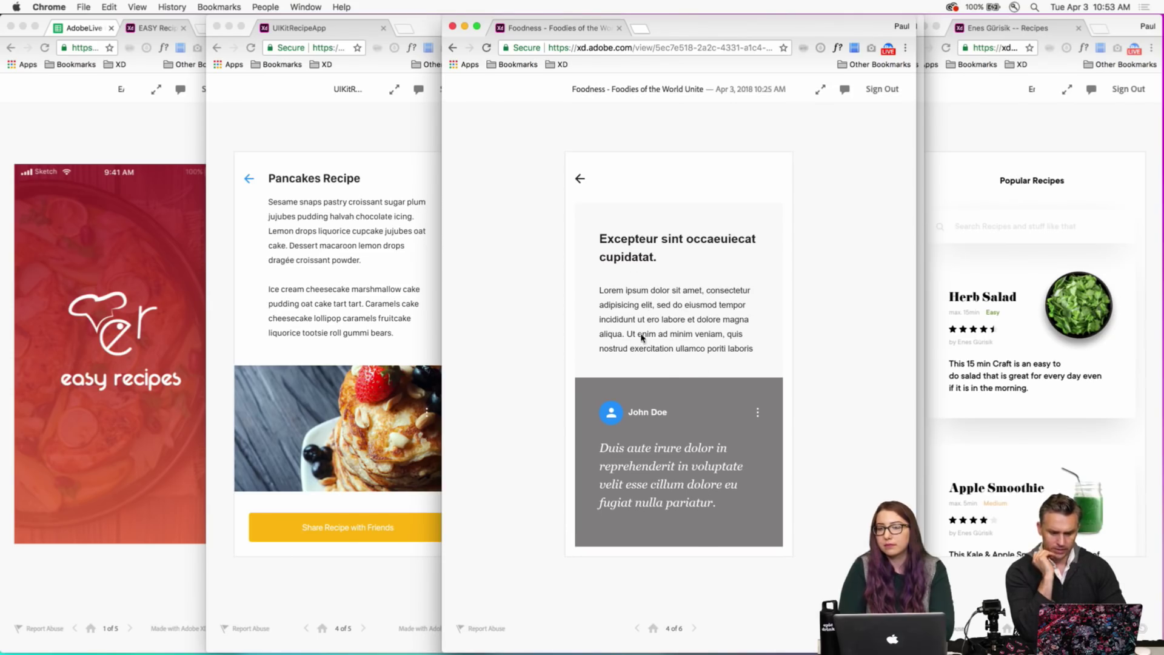
pyautogui.click(664, 366)
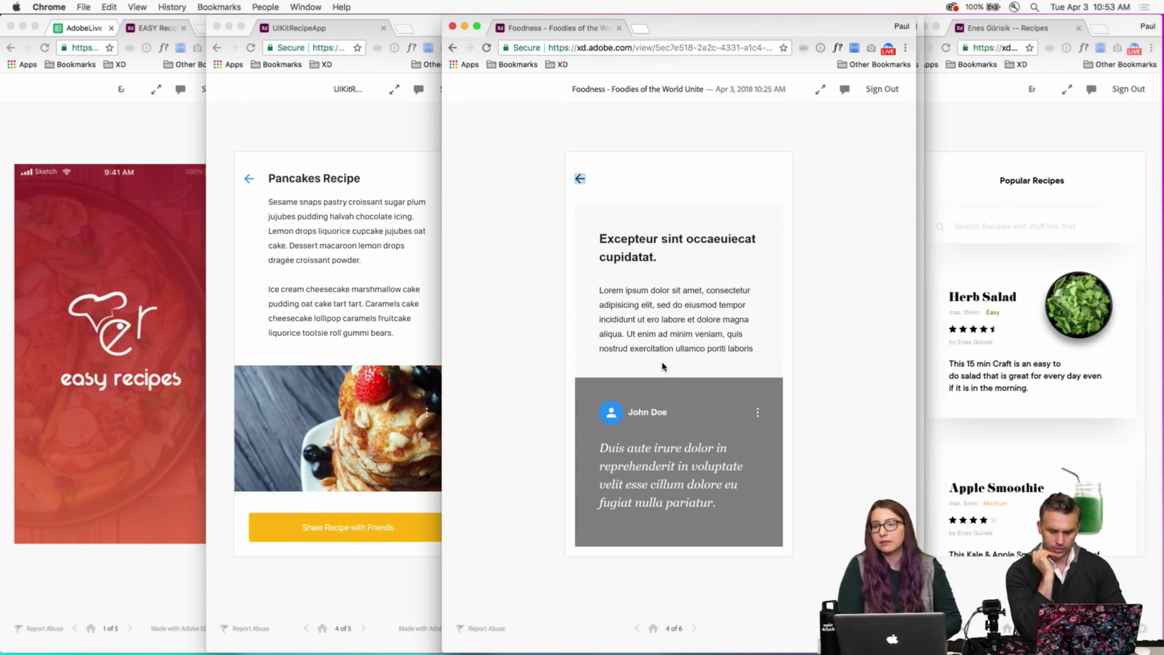
pyautogui.click(694, 629)
pyautogui.click(694, 629)
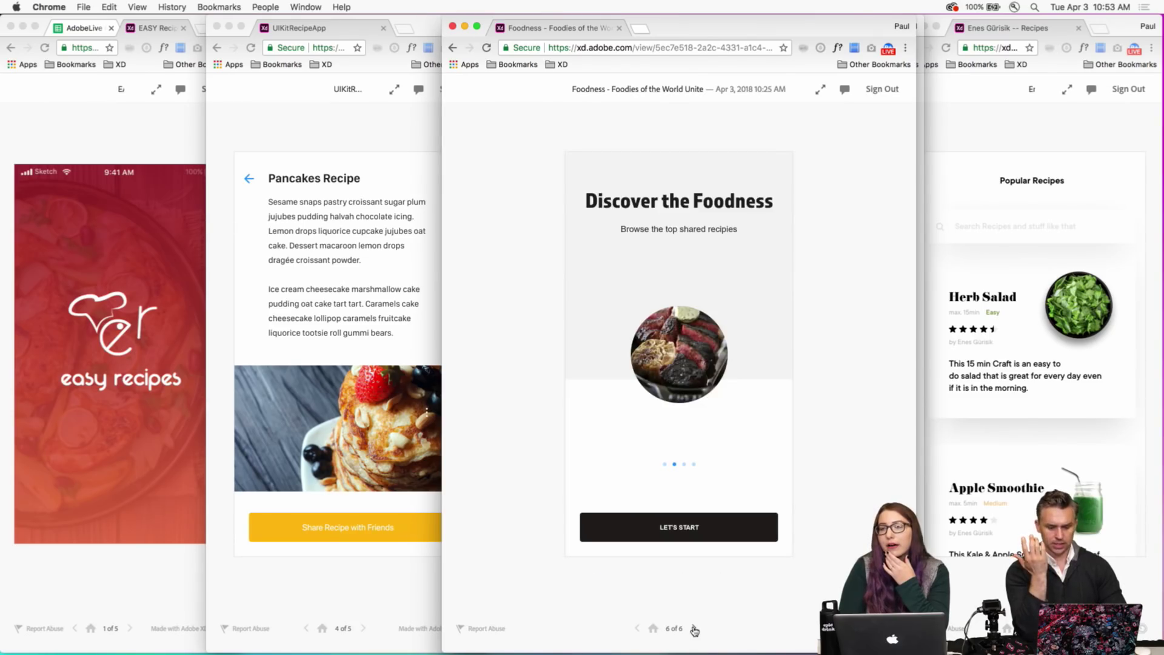
# Close the Foodness window, and widen the Hamburger Helper2 window toward the UIKitRecipeApp window.
pyautogui.moveTo(684, 28); pyautogui.dragTo(605, 206)
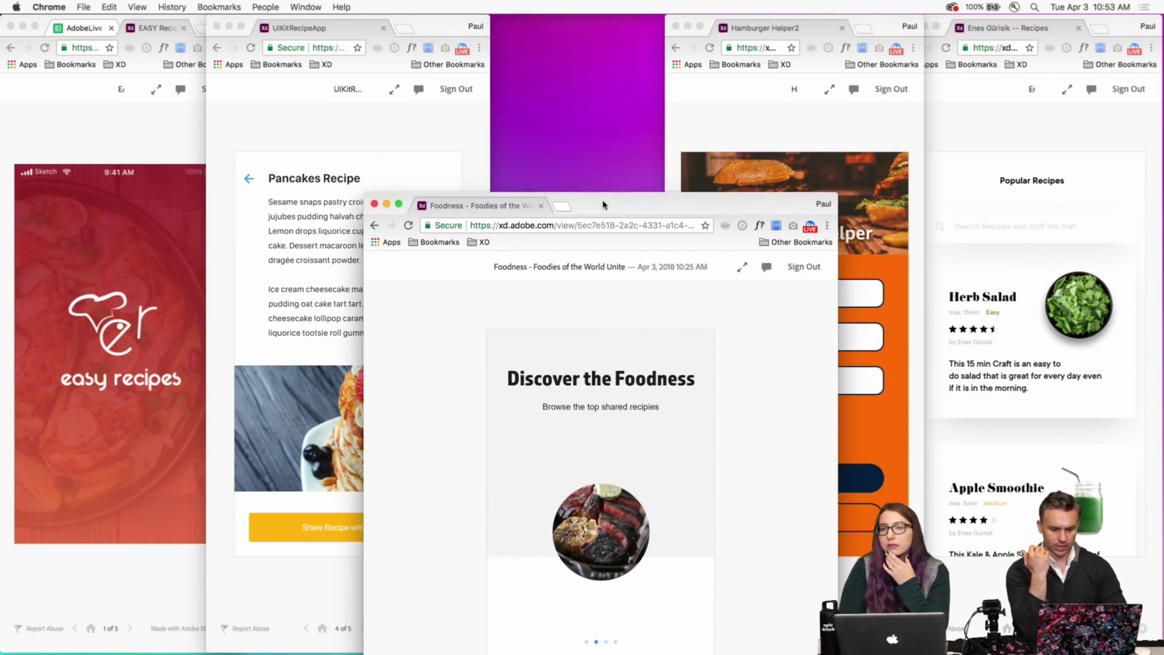
pyautogui.click(374, 204)
pyautogui.click(691, 103)
pyautogui.moveTo(643, 105); pyautogui.dragTo(508, 112)
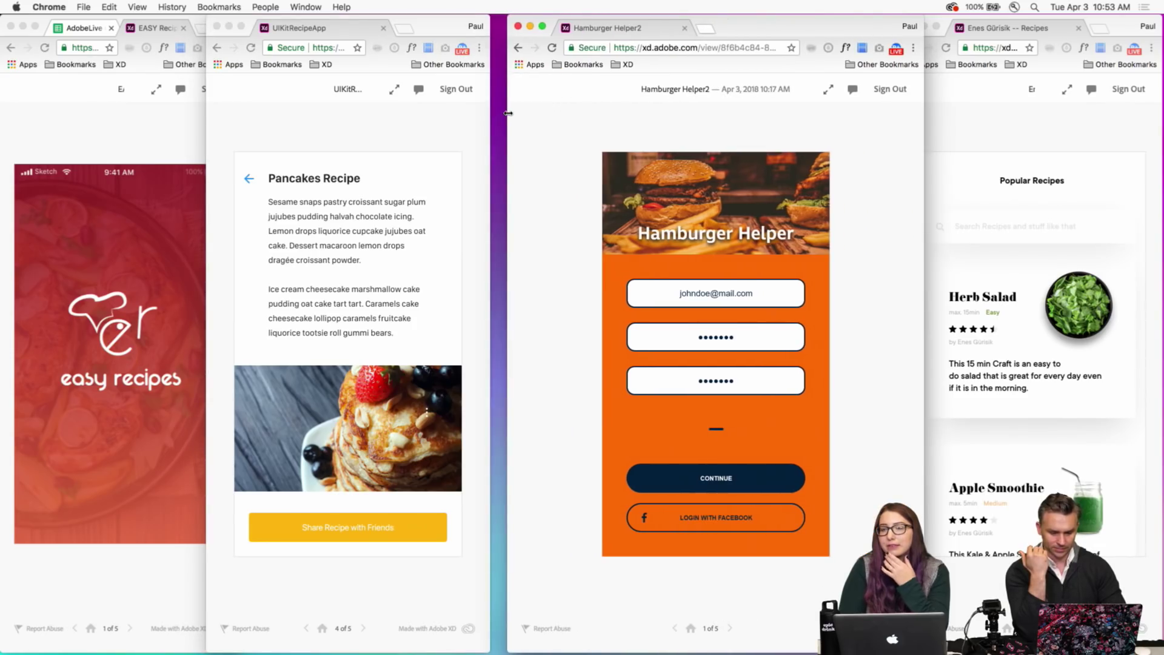
# Widen the window with the Popular Recipes prototype toward Hamburger Helper2, and bring the Hamburger Helper2 window back to the front.
pyautogui.moveTo(926, 121); pyautogui.dragTo(837, 114)
pyautogui.click(915, 108)
pyautogui.click(644, 127)
# Show Hamburger Helper2 full screen, and walk through its prototype from login past Discover, the feed and the Delicious Burger post to the last screen.
pyautogui.click(541, 28)
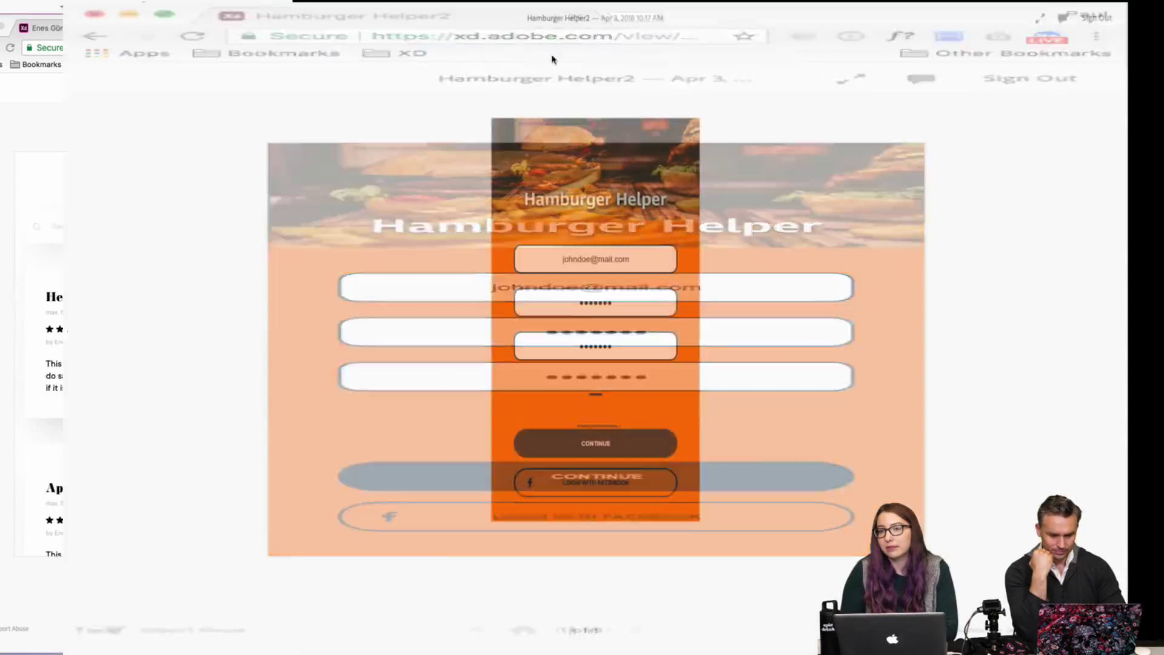
pyautogui.click(635, 433)
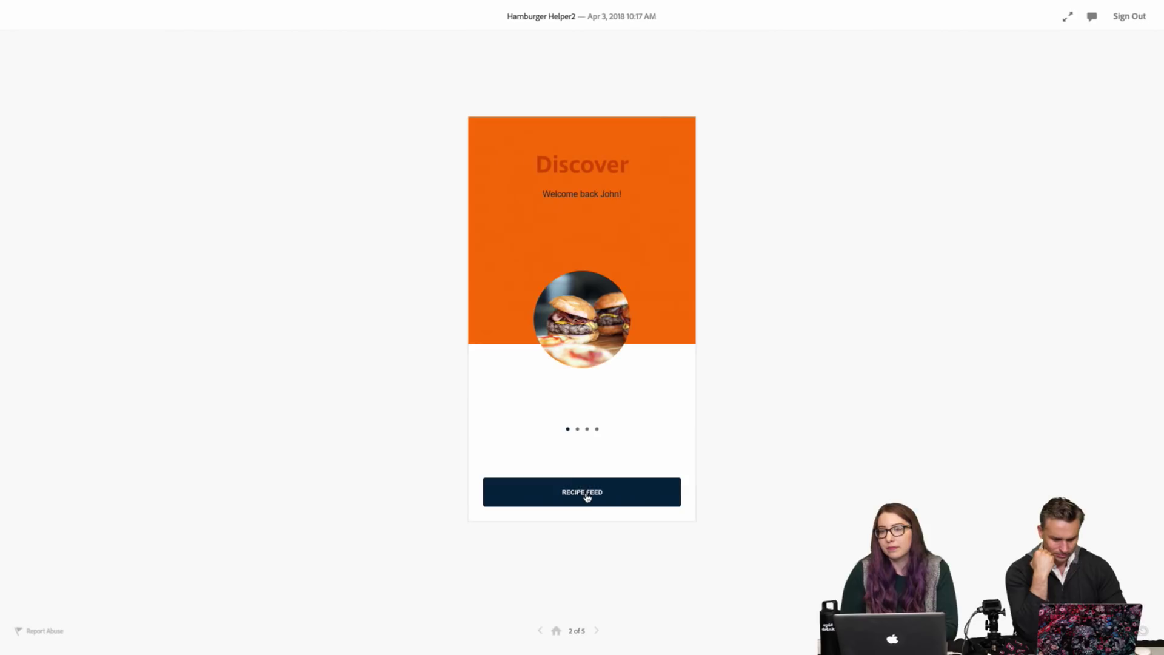
pyautogui.click(587, 496)
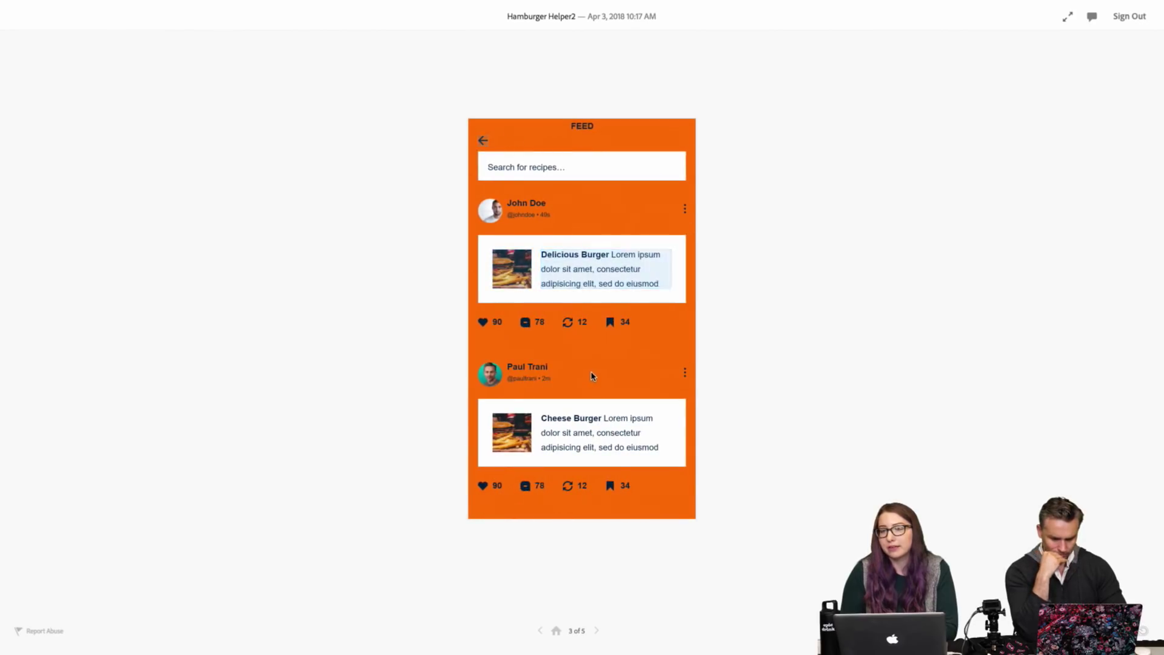
pyautogui.click(572, 271)
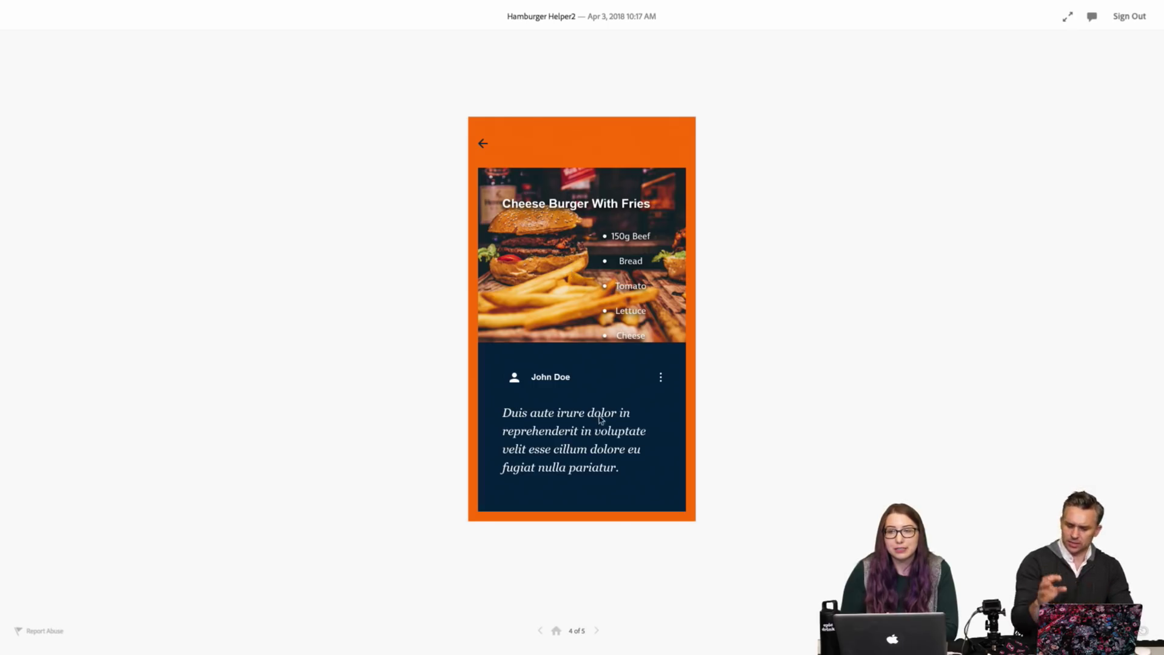
pyautogui.click(594, 489)
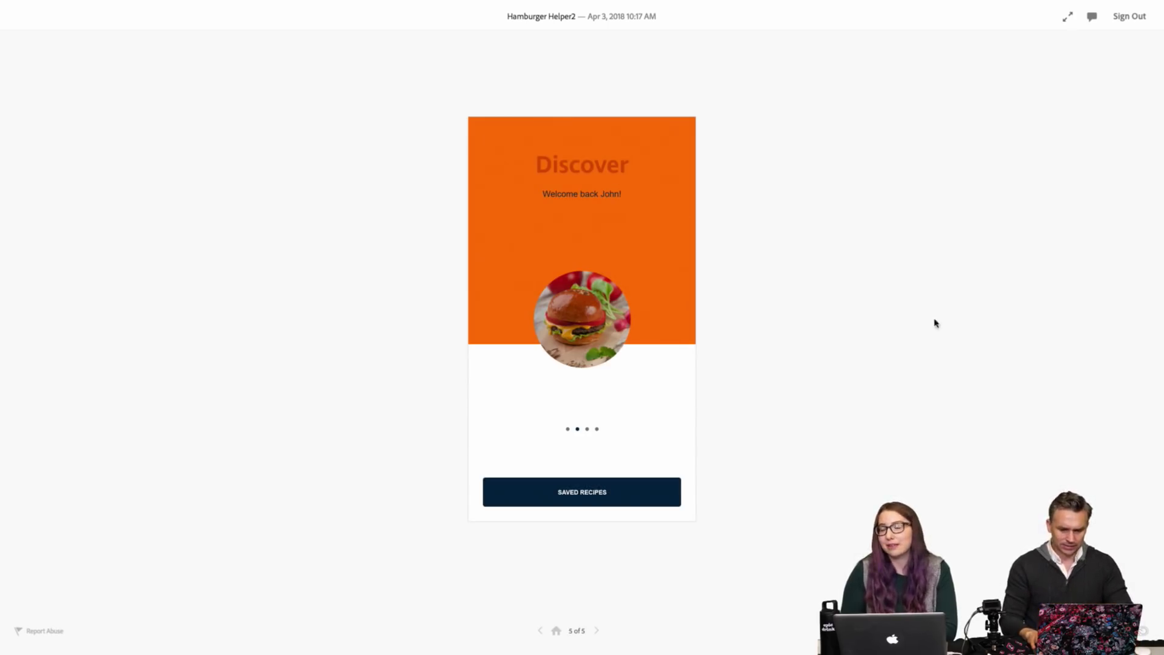
# Take Hamburger Helper2 out of full screen and close its window.
pyautogui.moveTo(1, 3)
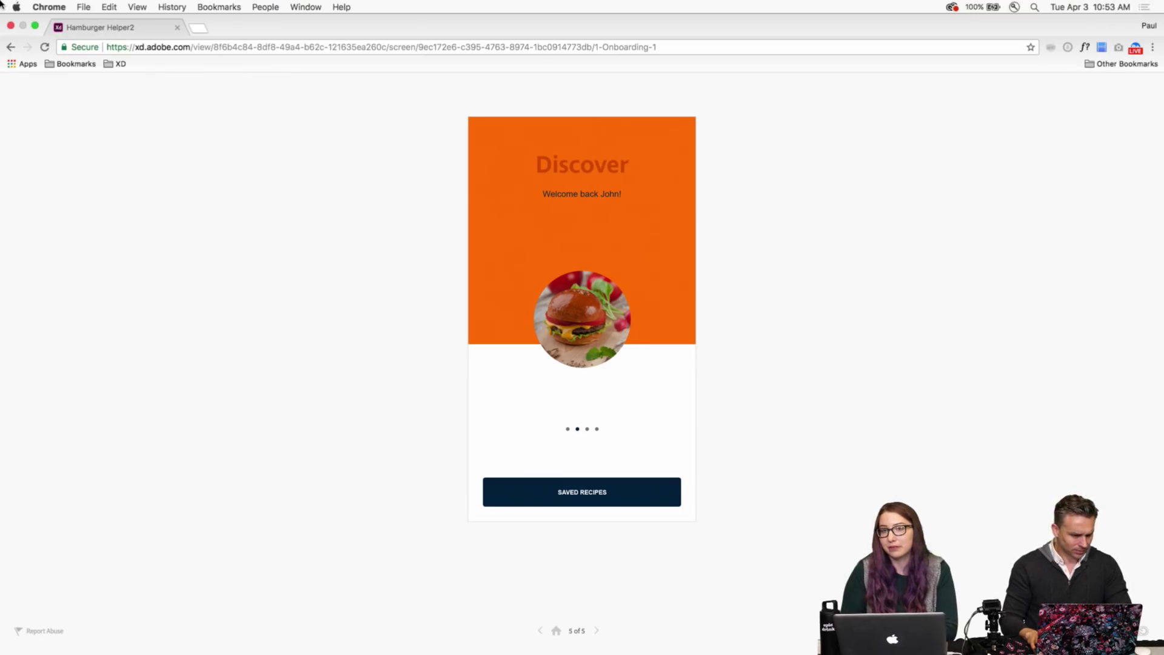
pyautogui.click(35, 26)
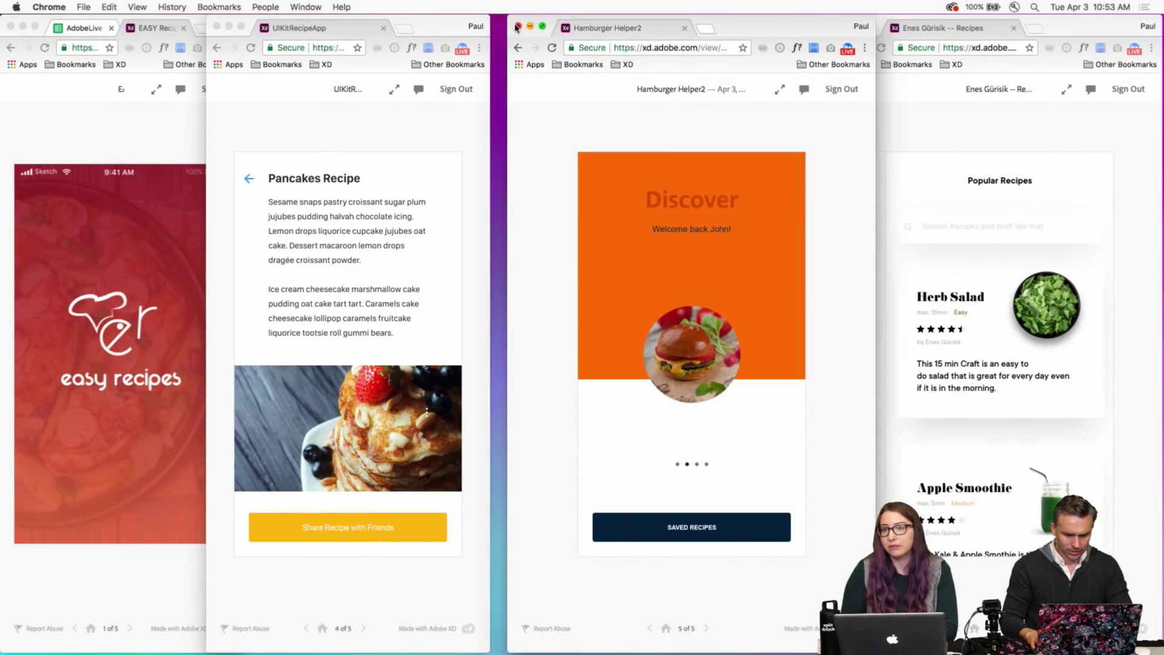
pyautogui.click(516, 27)
# Move the UIKitRecipeApp window between EASY Recipes and the Popular Recipes prototype, and widen UIKitRecipeApp and EASY Recipes to fill the gaps.
pyautogui.moveTo(438, 28); pyautogui.dragTo(667, 5)
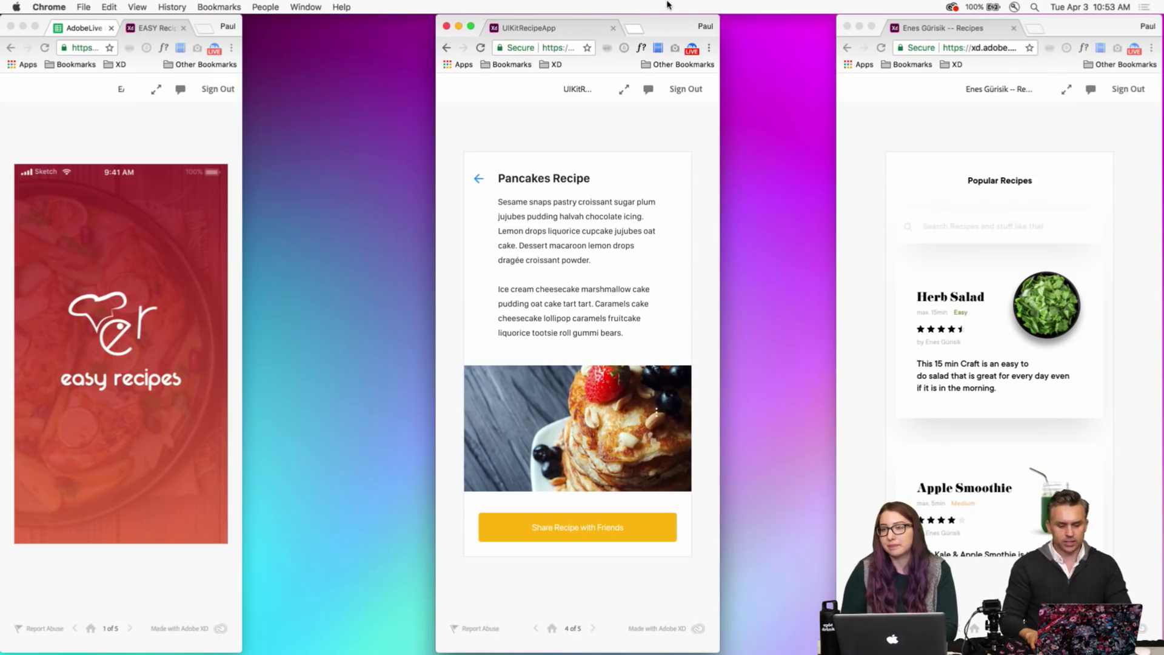
pyautogui.click(244, 129)
pyautogui.moveTo(244, 130); pyautogui.dragTo(431, 115)
pyautogui.click(687, 124)
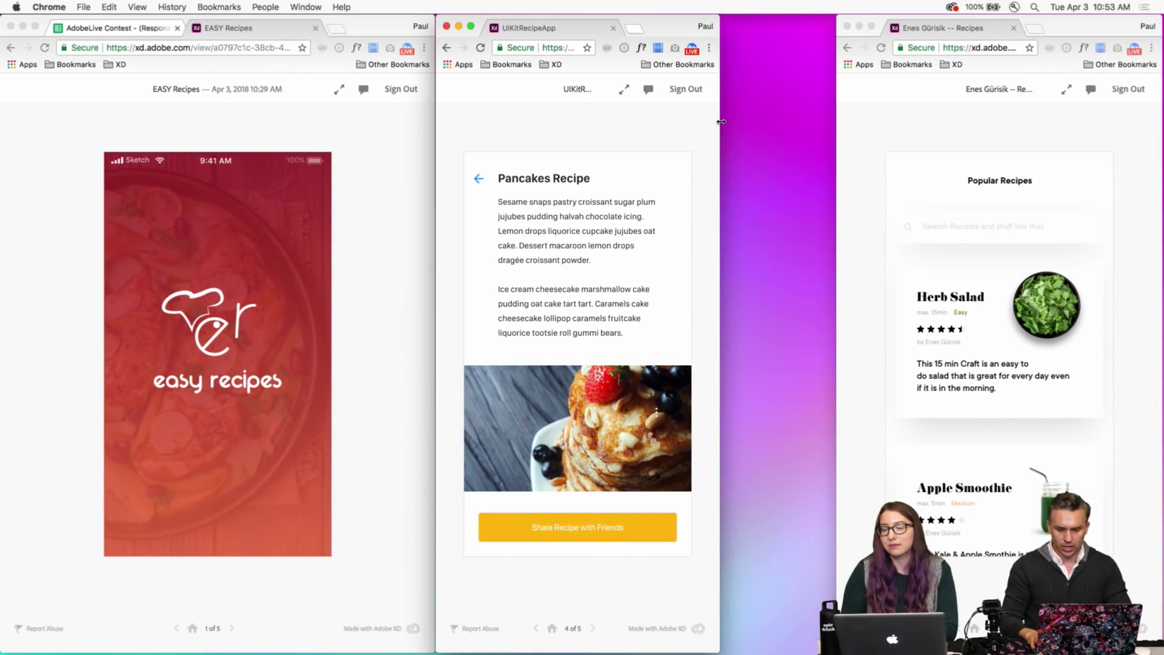
pyautogui.moveTo(721, 123); pyautogui.dragTo(833, 112)
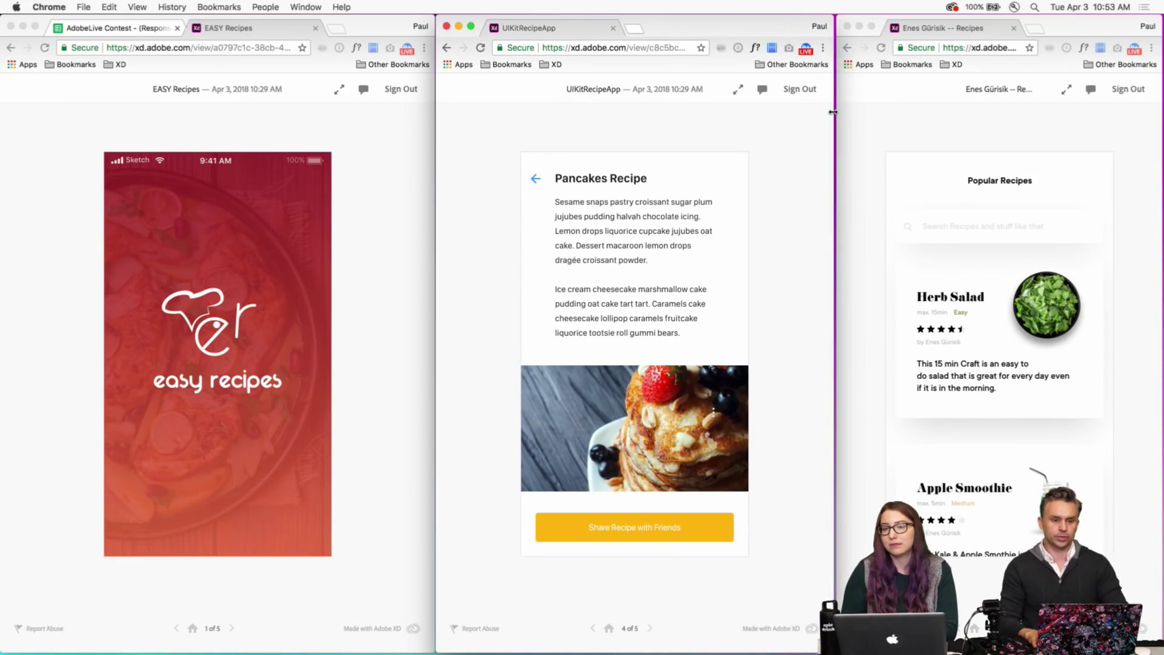
# Walk through the Herb Salad recipe in the Popular Recipes prototype, liking it, opening its ingredients from the serving choice and sharing it.
pyautogui.click(899, 124)
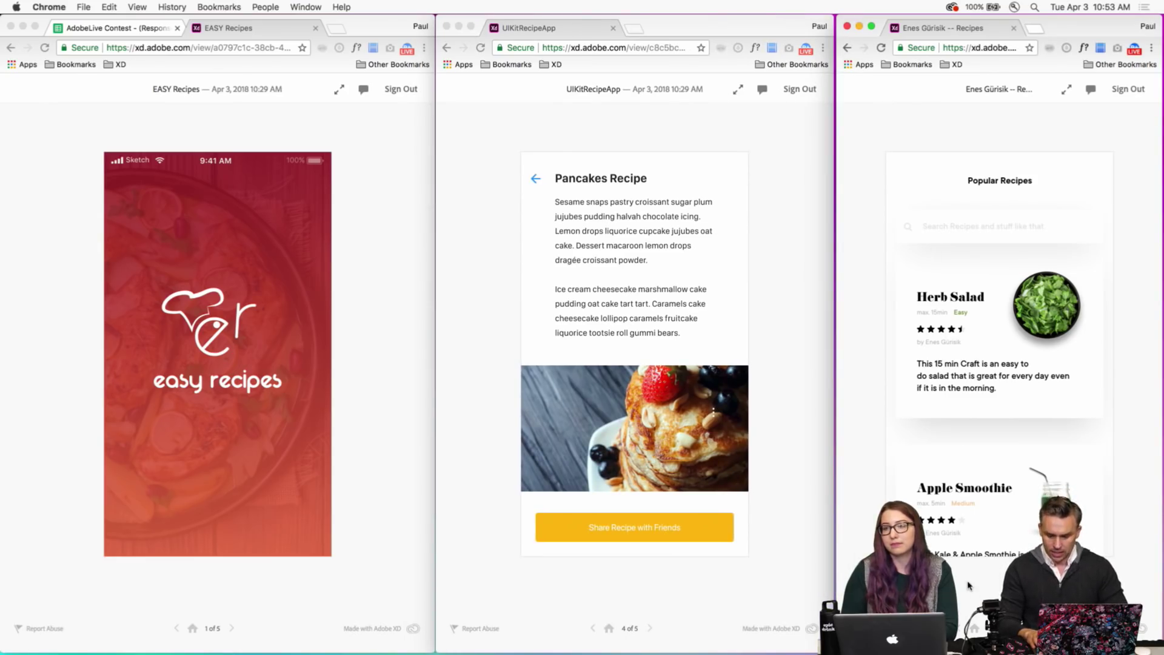
pyautogui.click(956, 283)
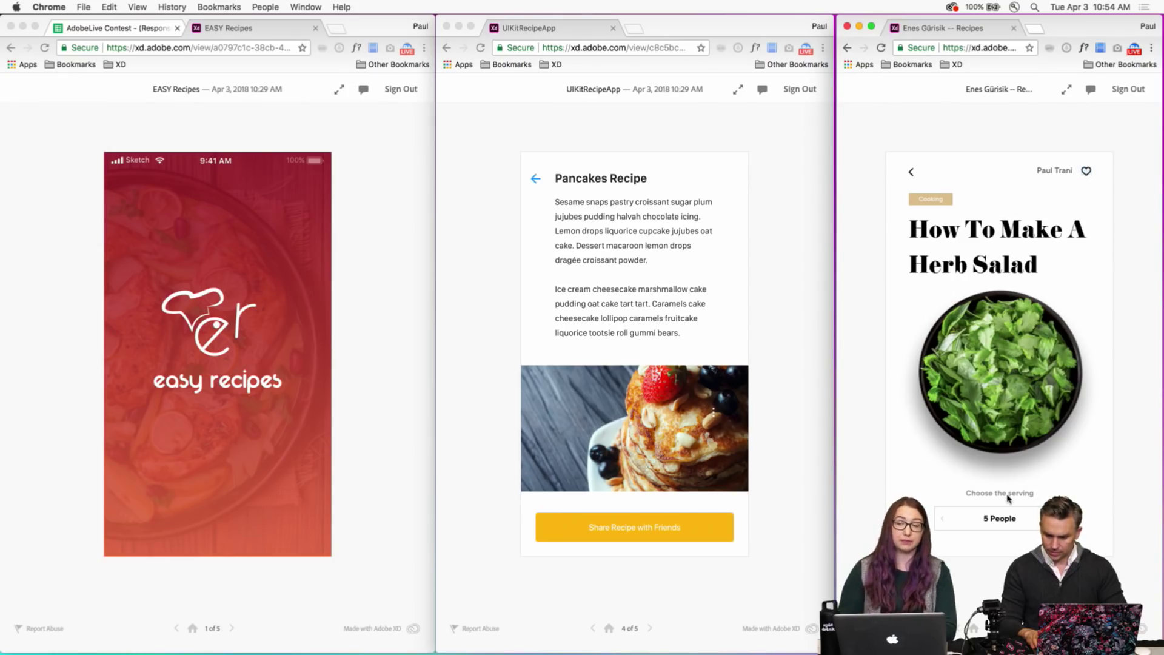
pyautogui.click(1085, 172)
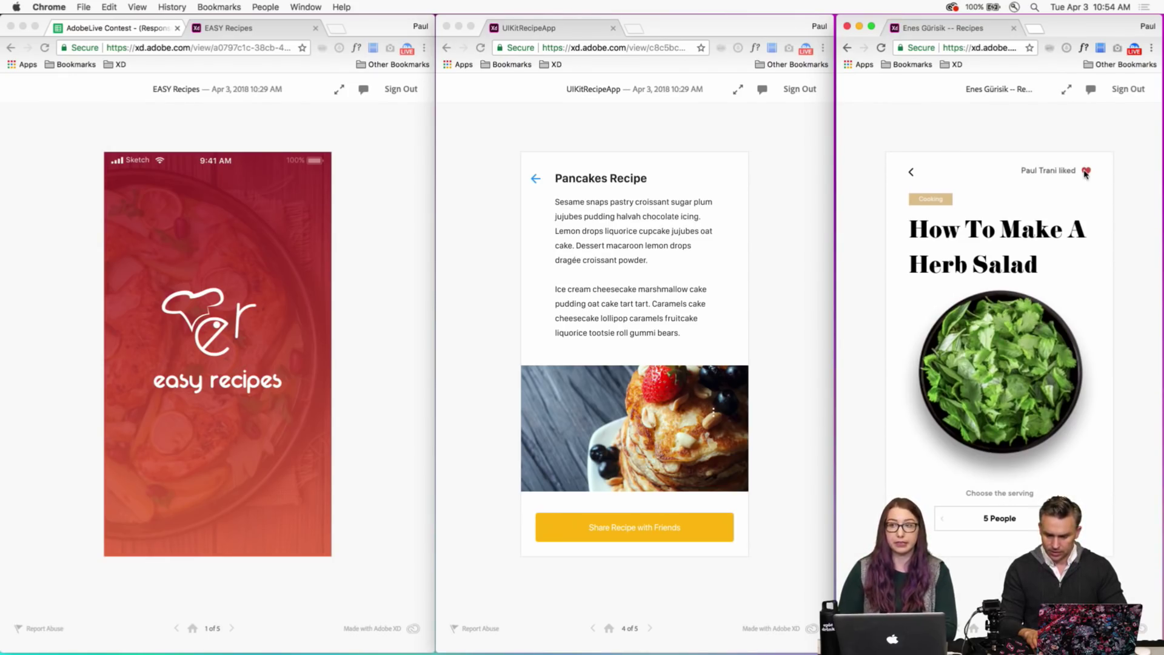
pyautogui.click(983, 517)
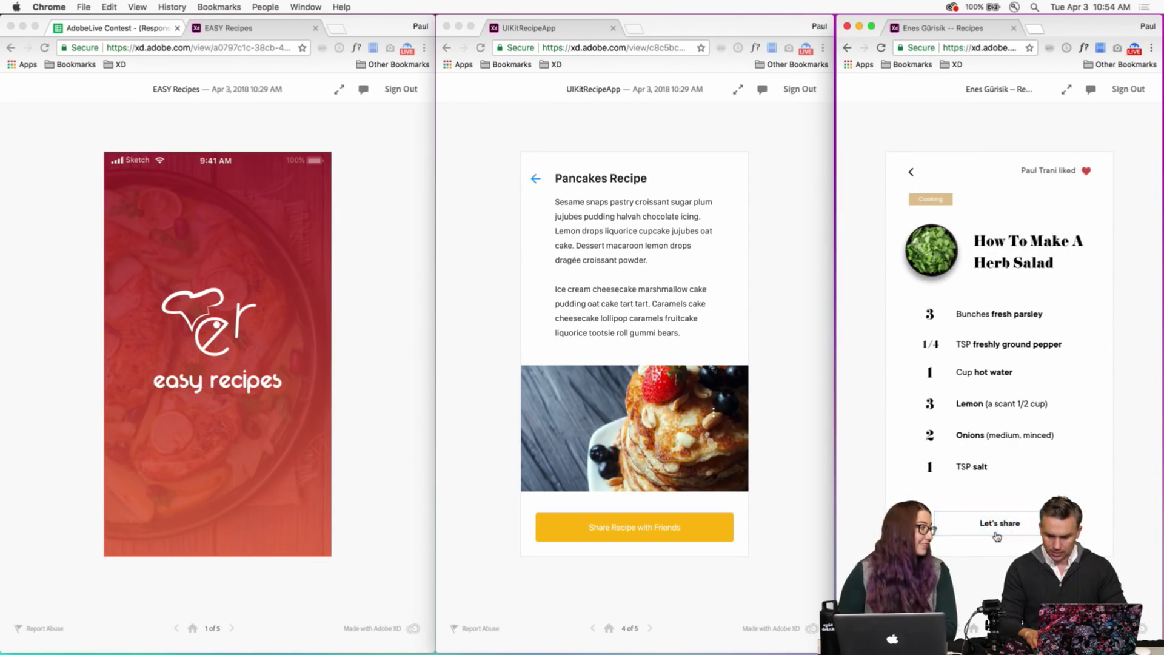
pyautogui.click(993, 521)
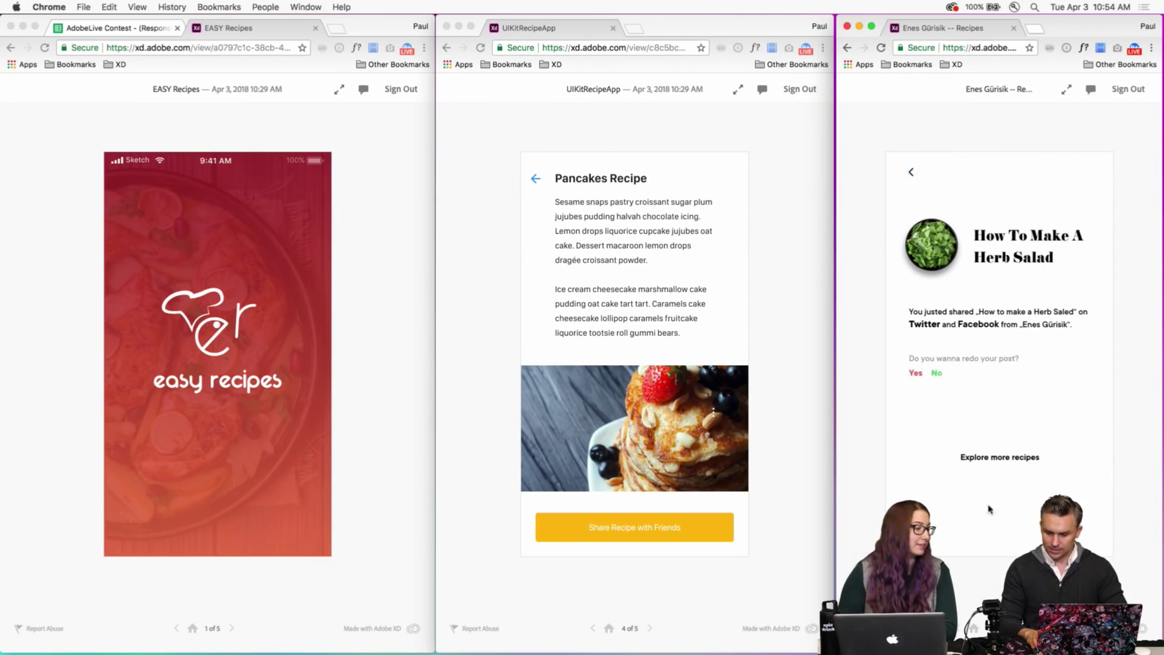
# Decline redoing the shared Herb Salad post, and explore more recipes to return to the Popular Recipes list.
pyautogui.click(936, 373)
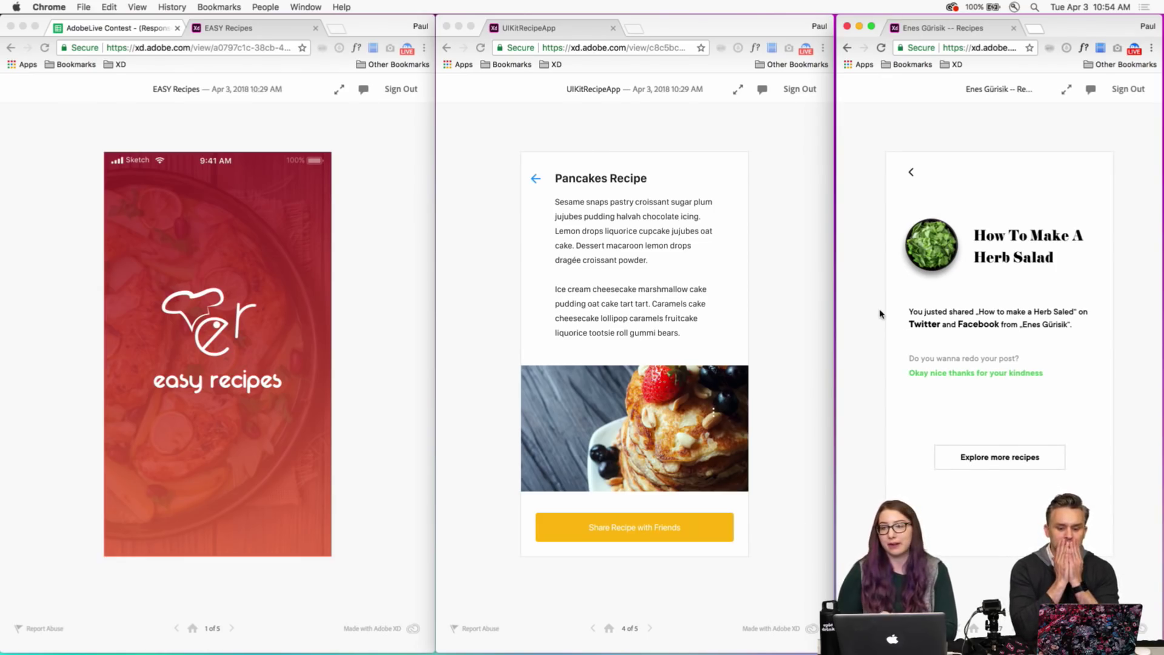
pyautogui.click(984, 459)
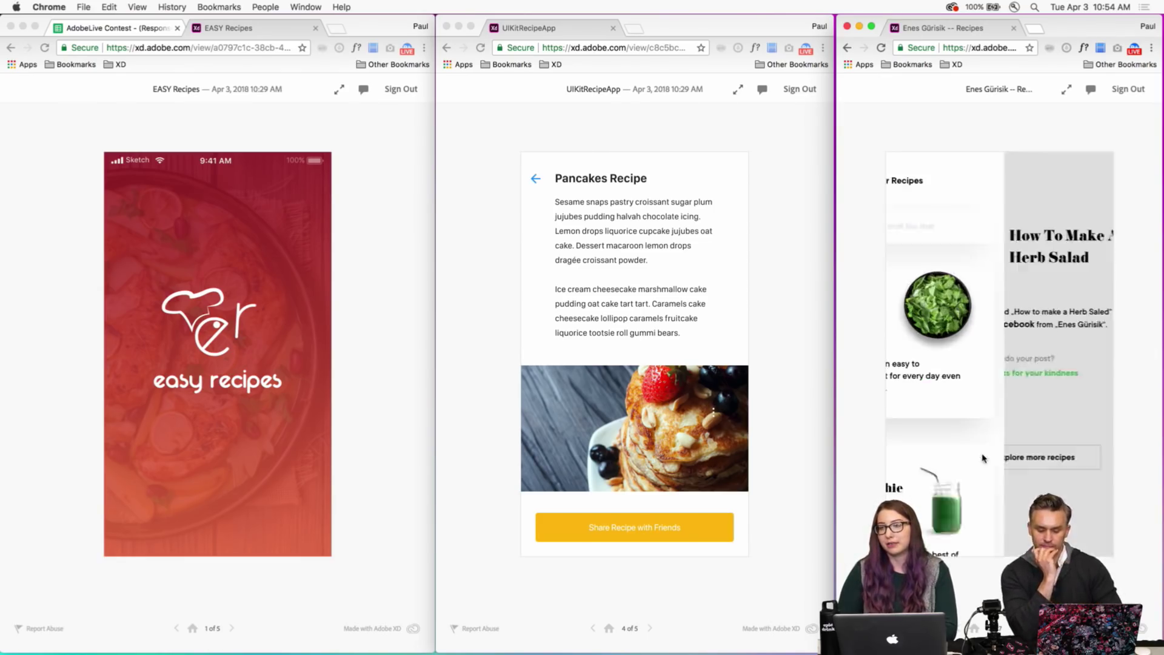
pyautogui.click(977, 184)
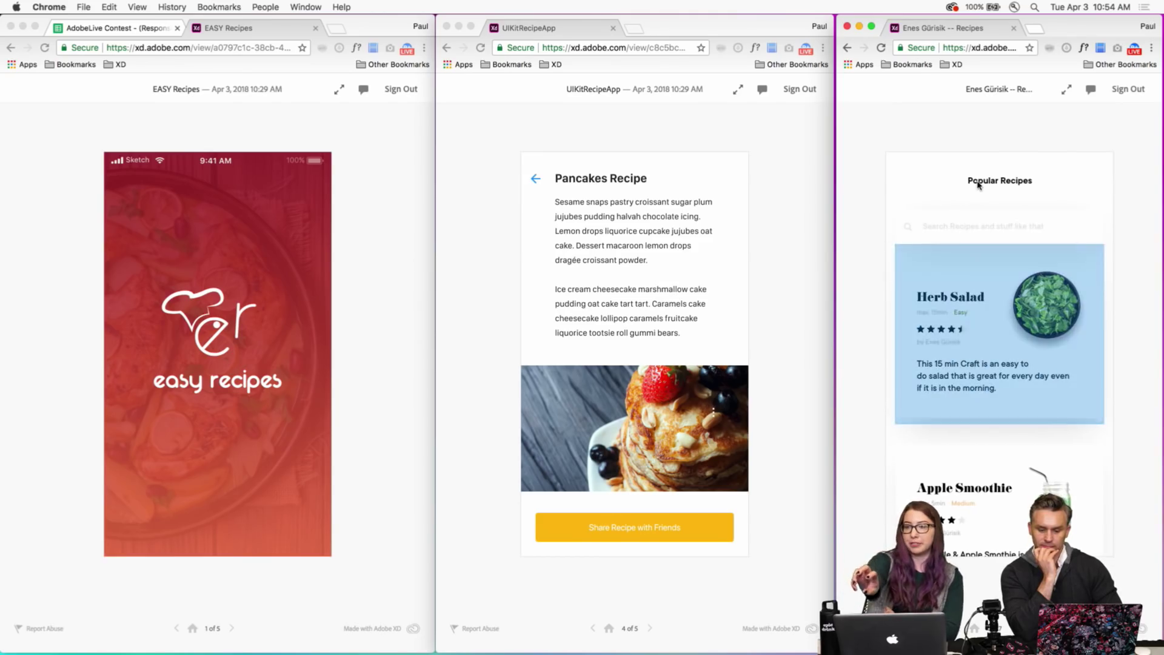
# Reopen the Herb Salad recipe, and present the prototype full screen without the surrounding page header.
pyautogui.click(988, 340)
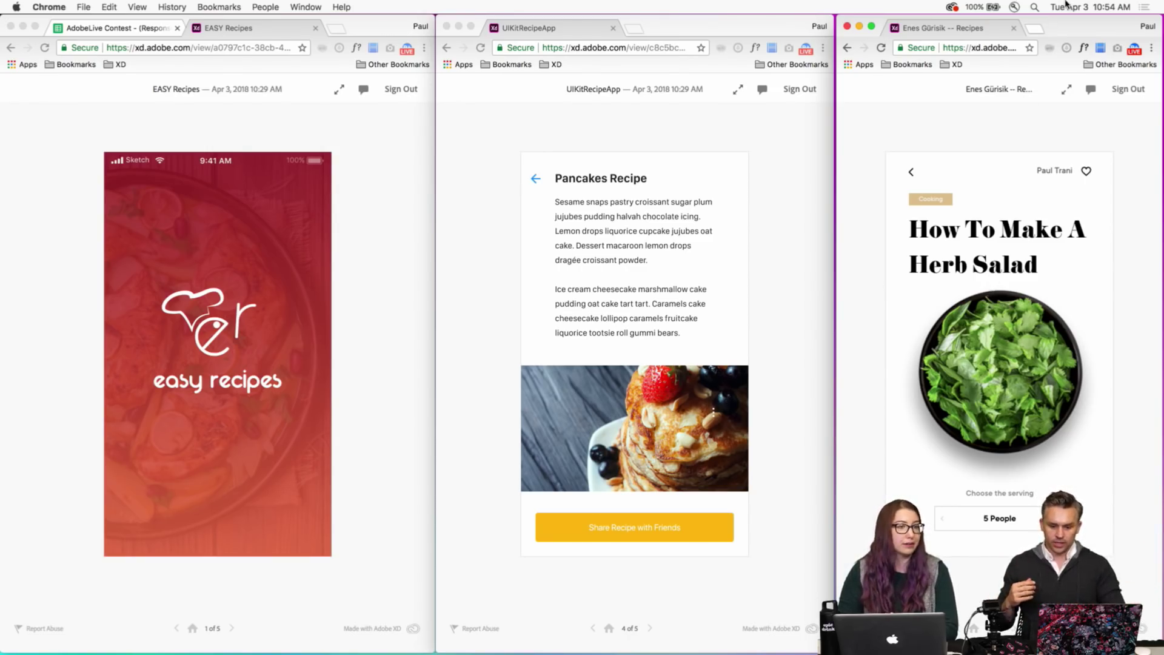
pyautogui.click(872, 27)
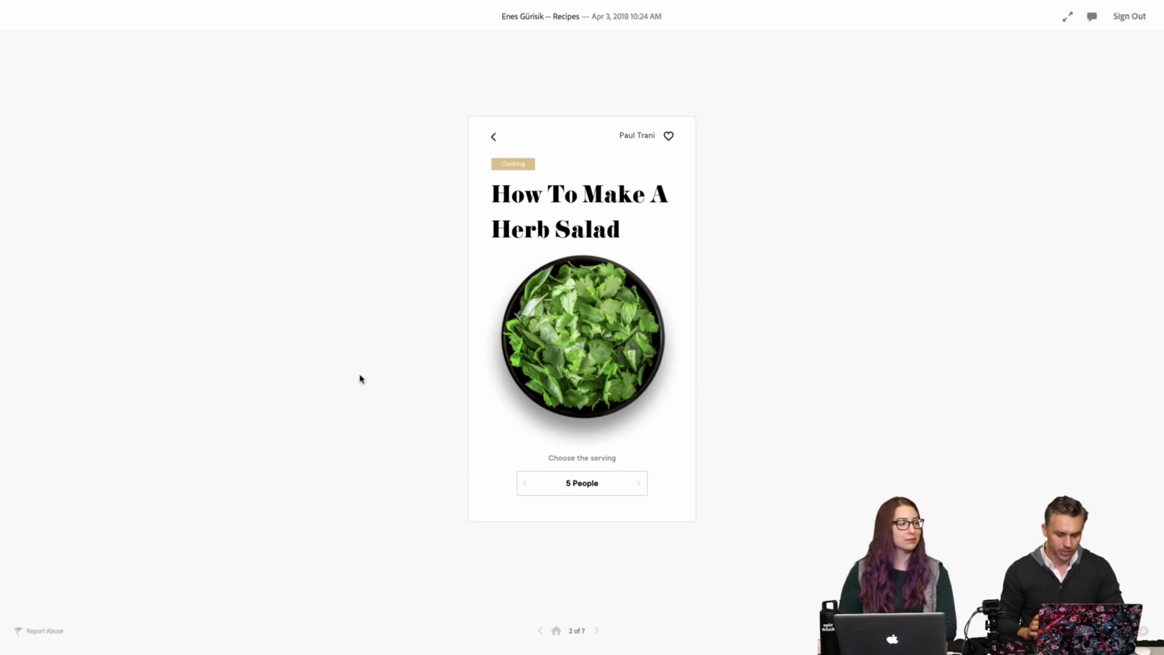
pyautogui.click(1067, 17)
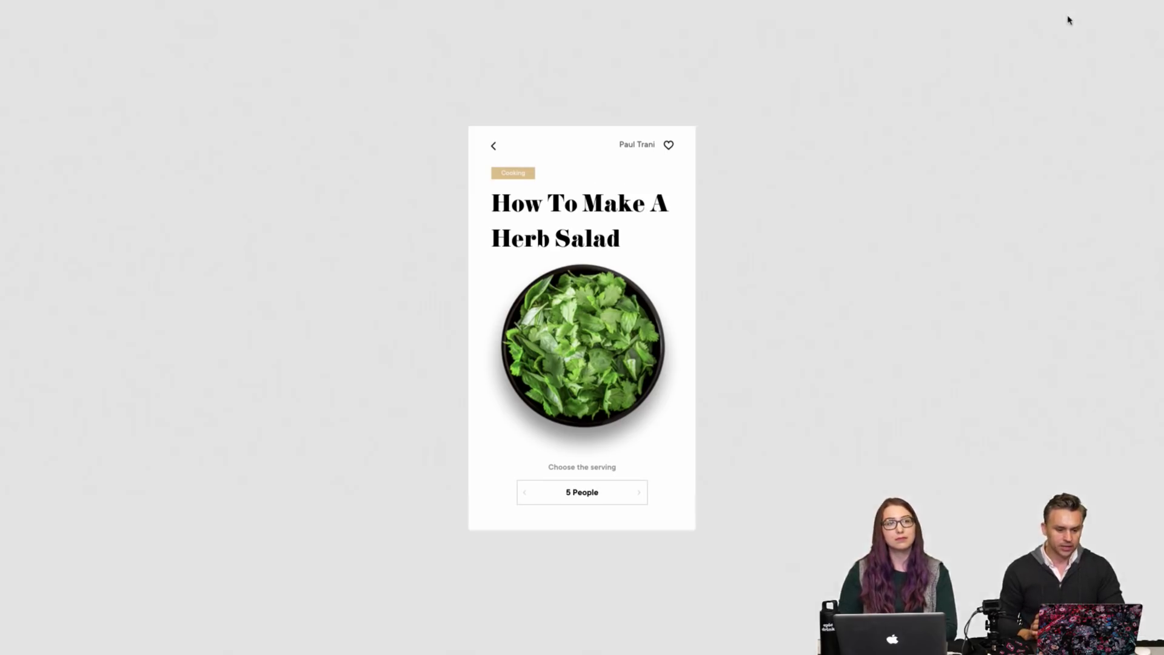